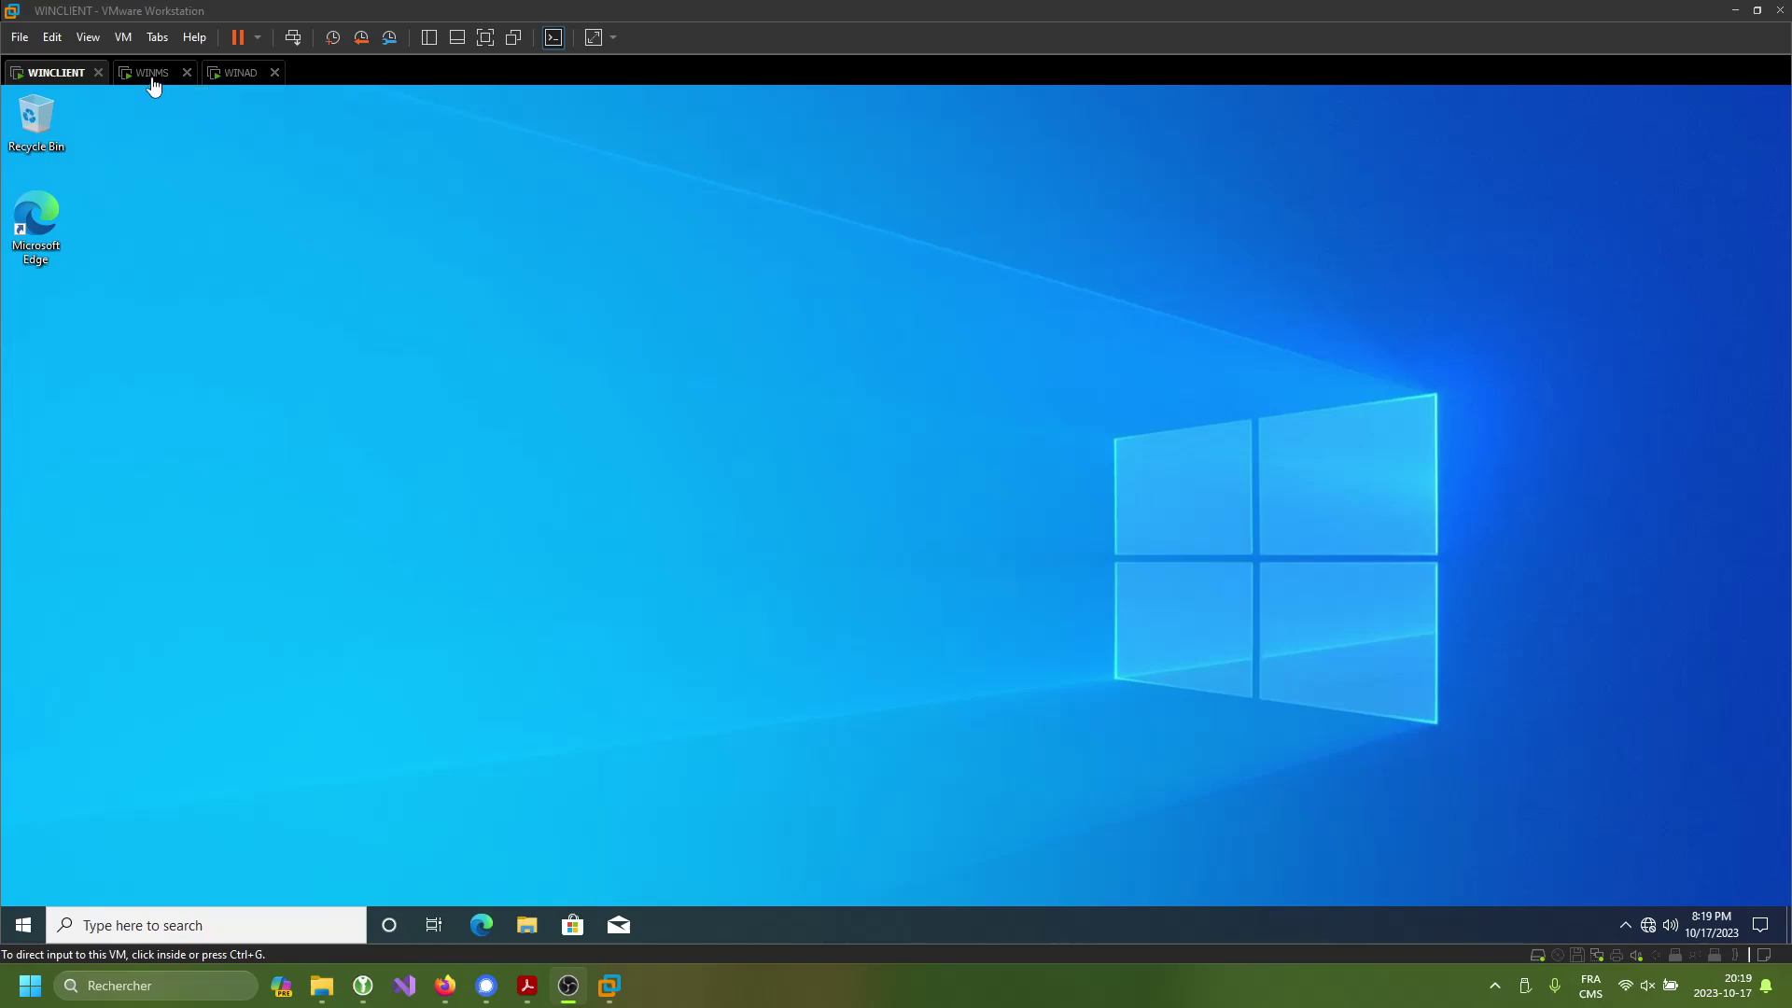
- Sign in to the WINAD virtual machine as administrator with the account password
{"action": "left_click", "coordinate": [239, 75]}
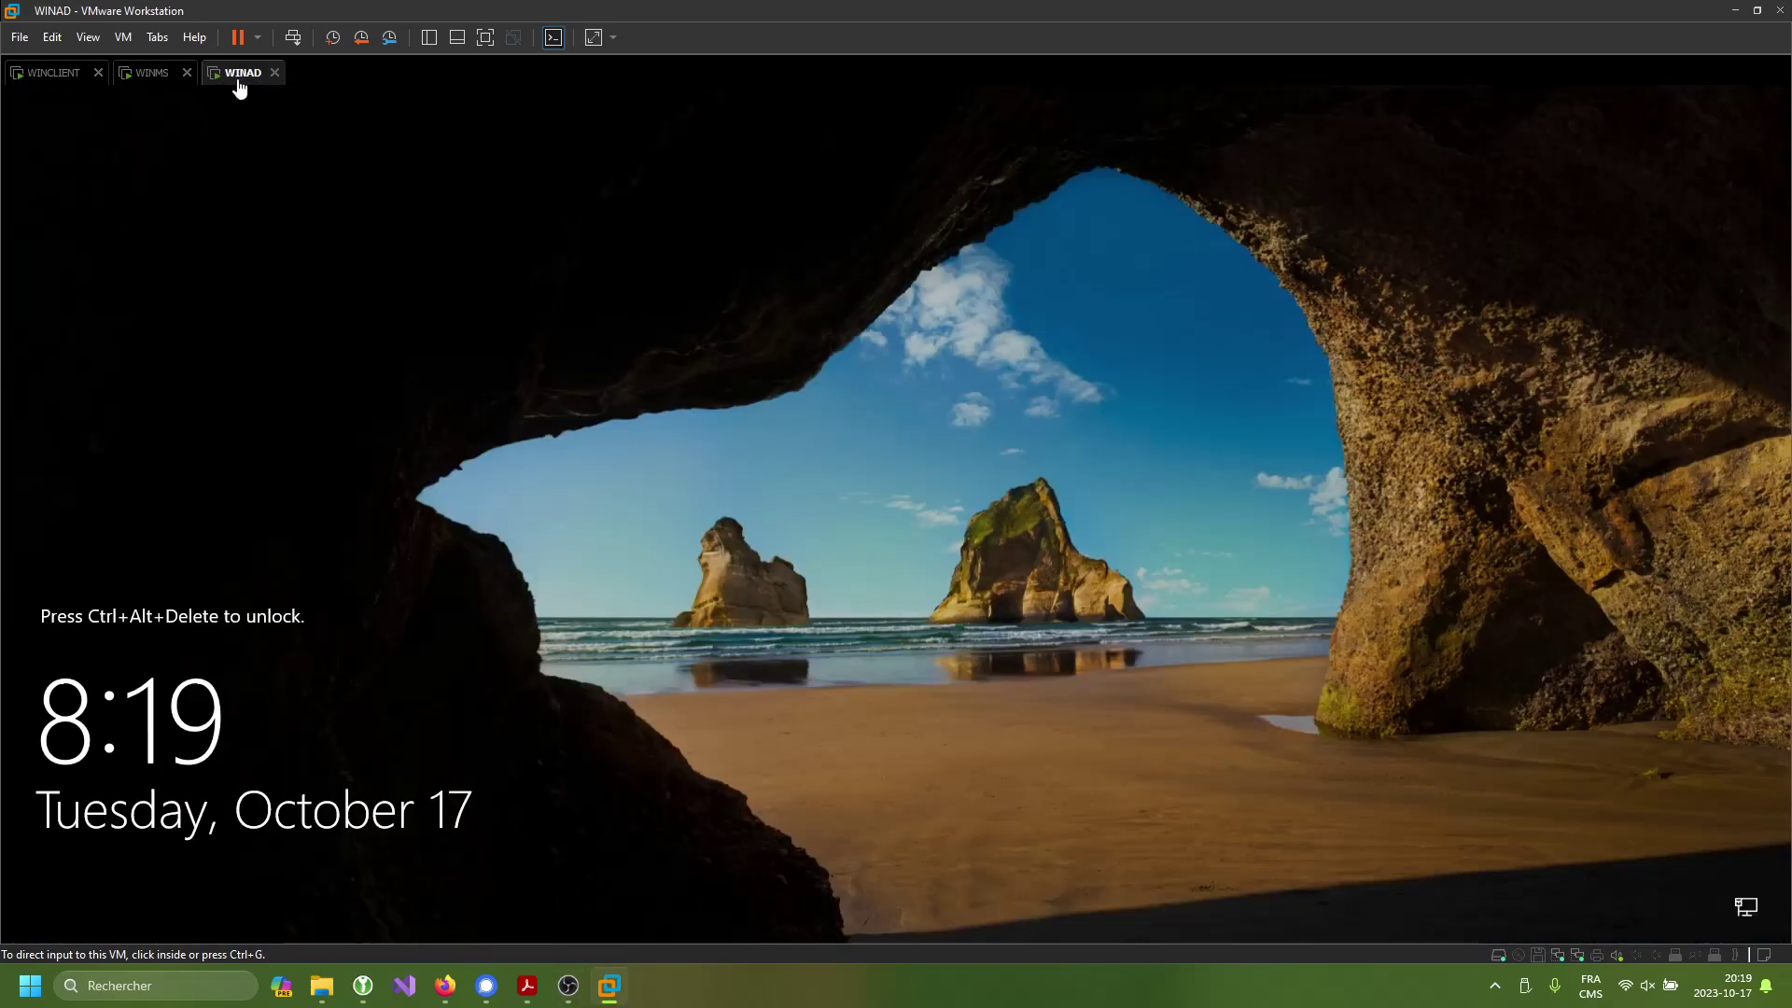
{"action": "left_click", "coordinate": [296, 44]}
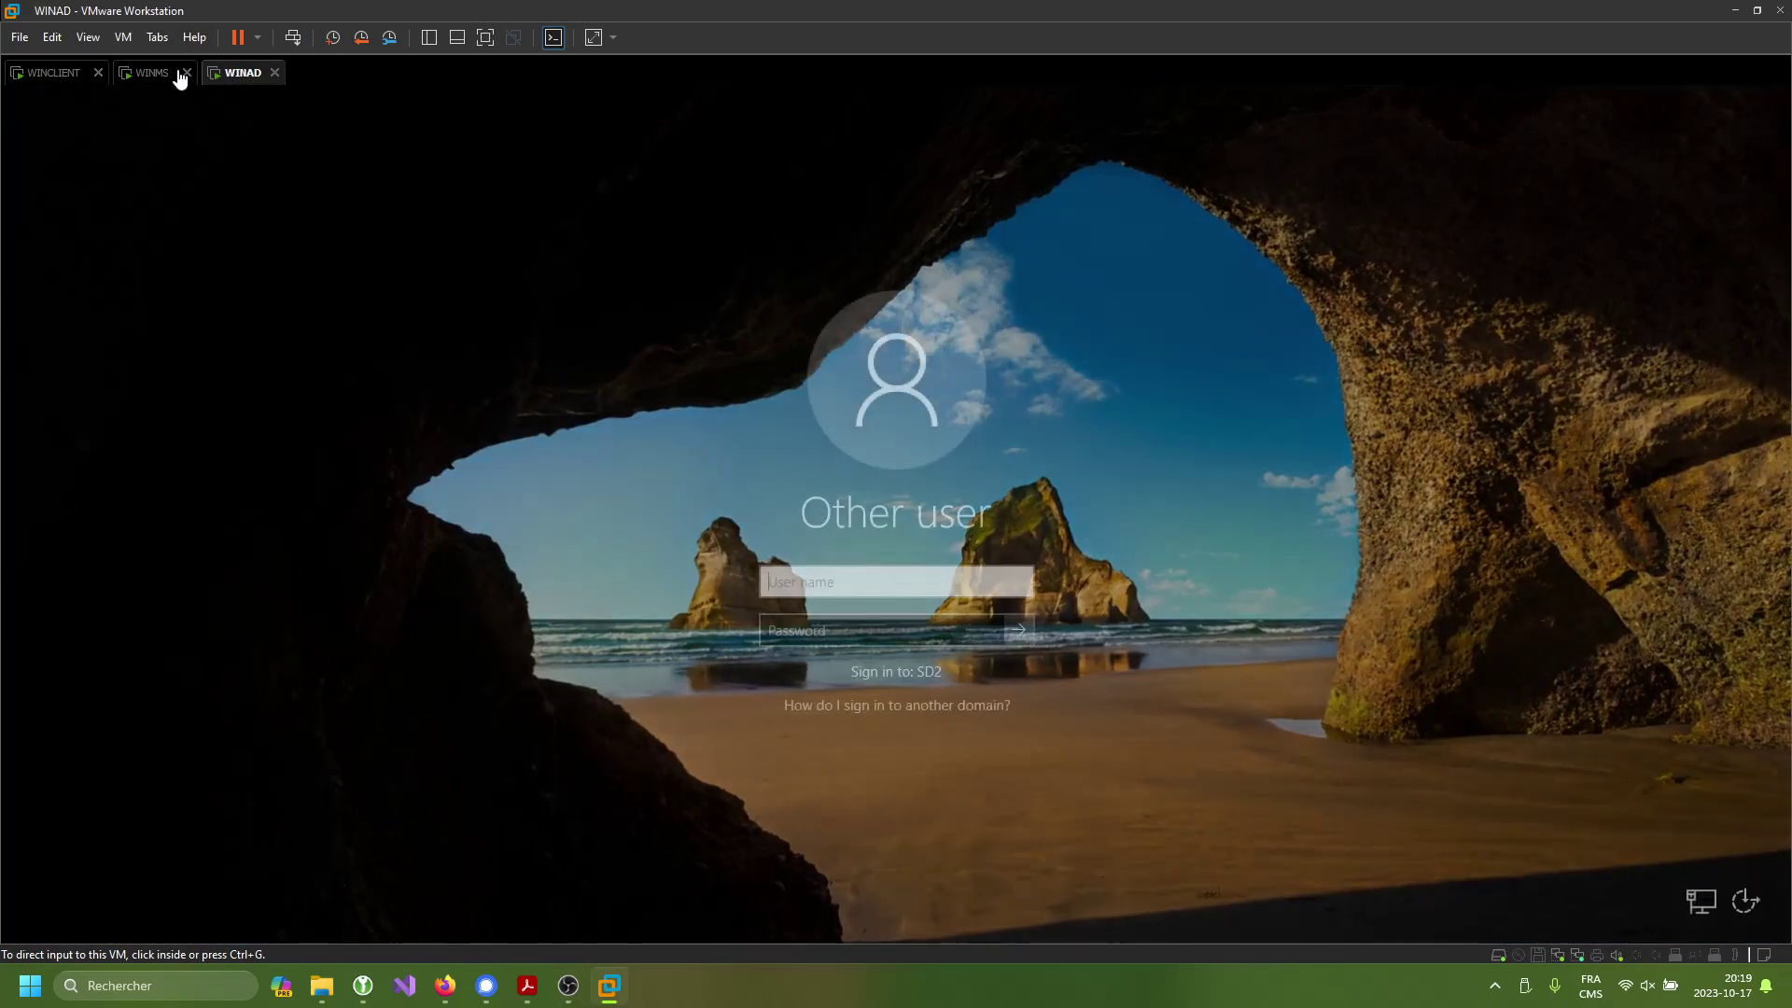
{"action": "left_click", "coordinate": [856, 482]}
{"action": "type", "text": "administrator"}
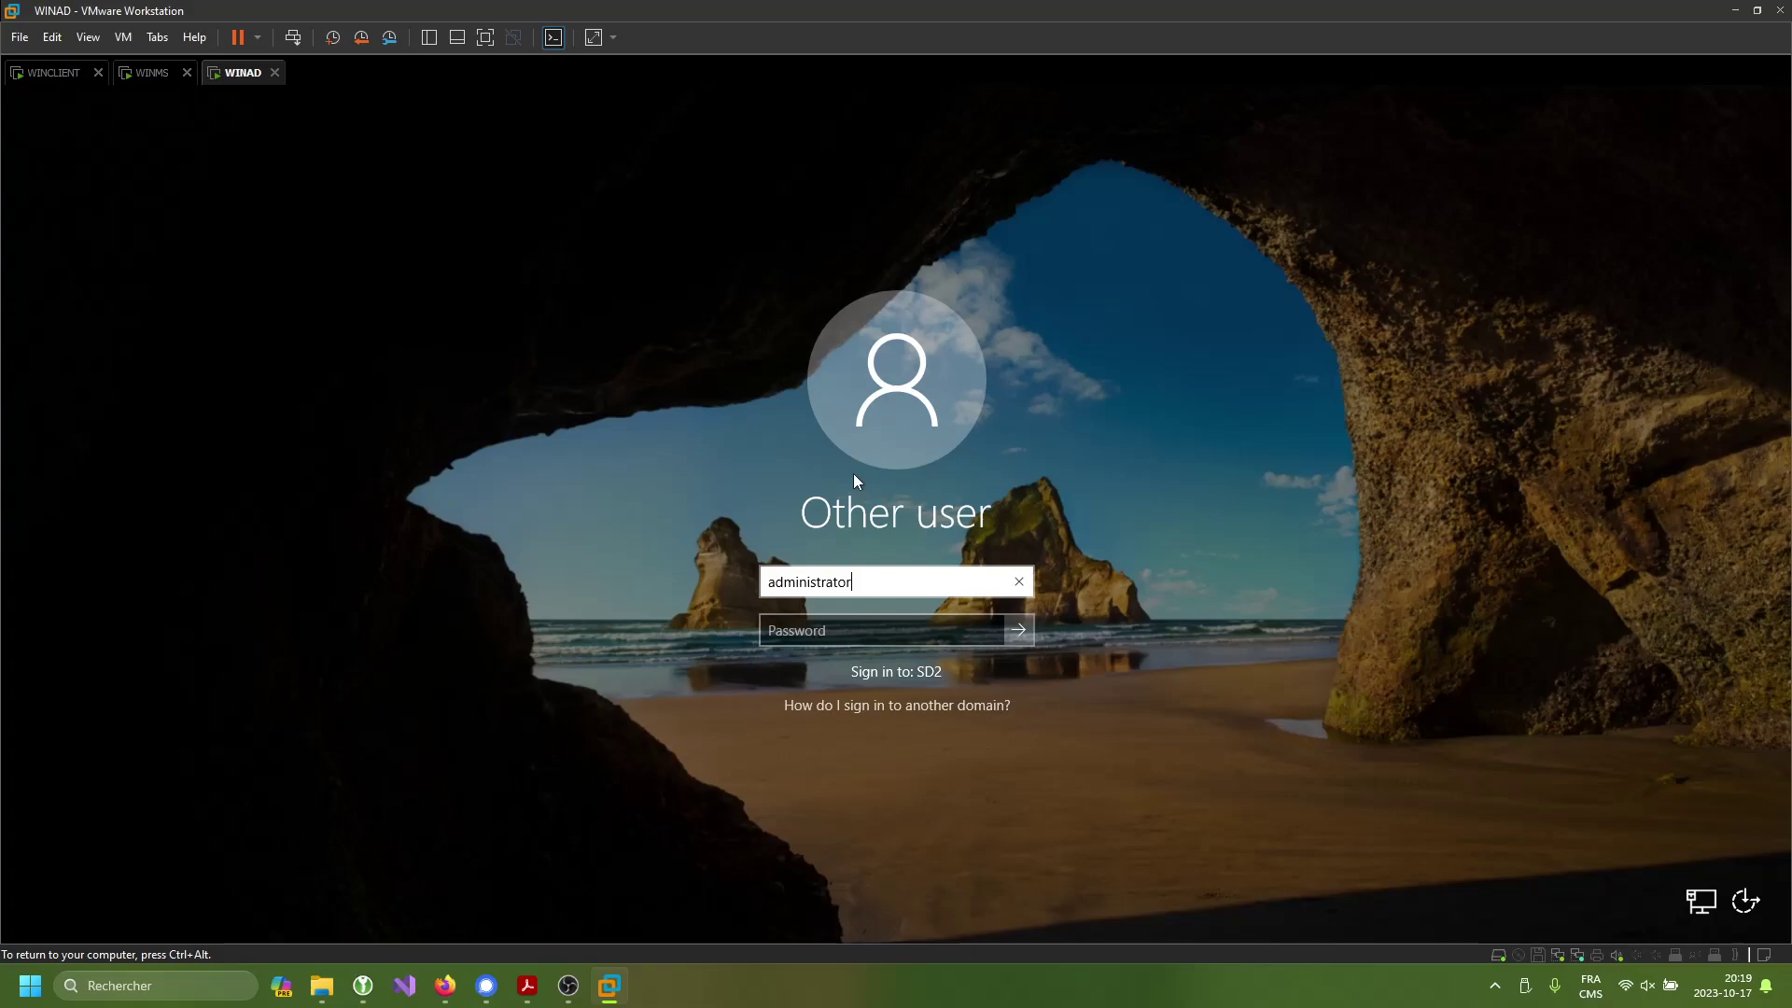
{"action": "key", "text": "Tab"}
{"action": "type", "text": "**********"}
{"action": "key", "text": "Return"}
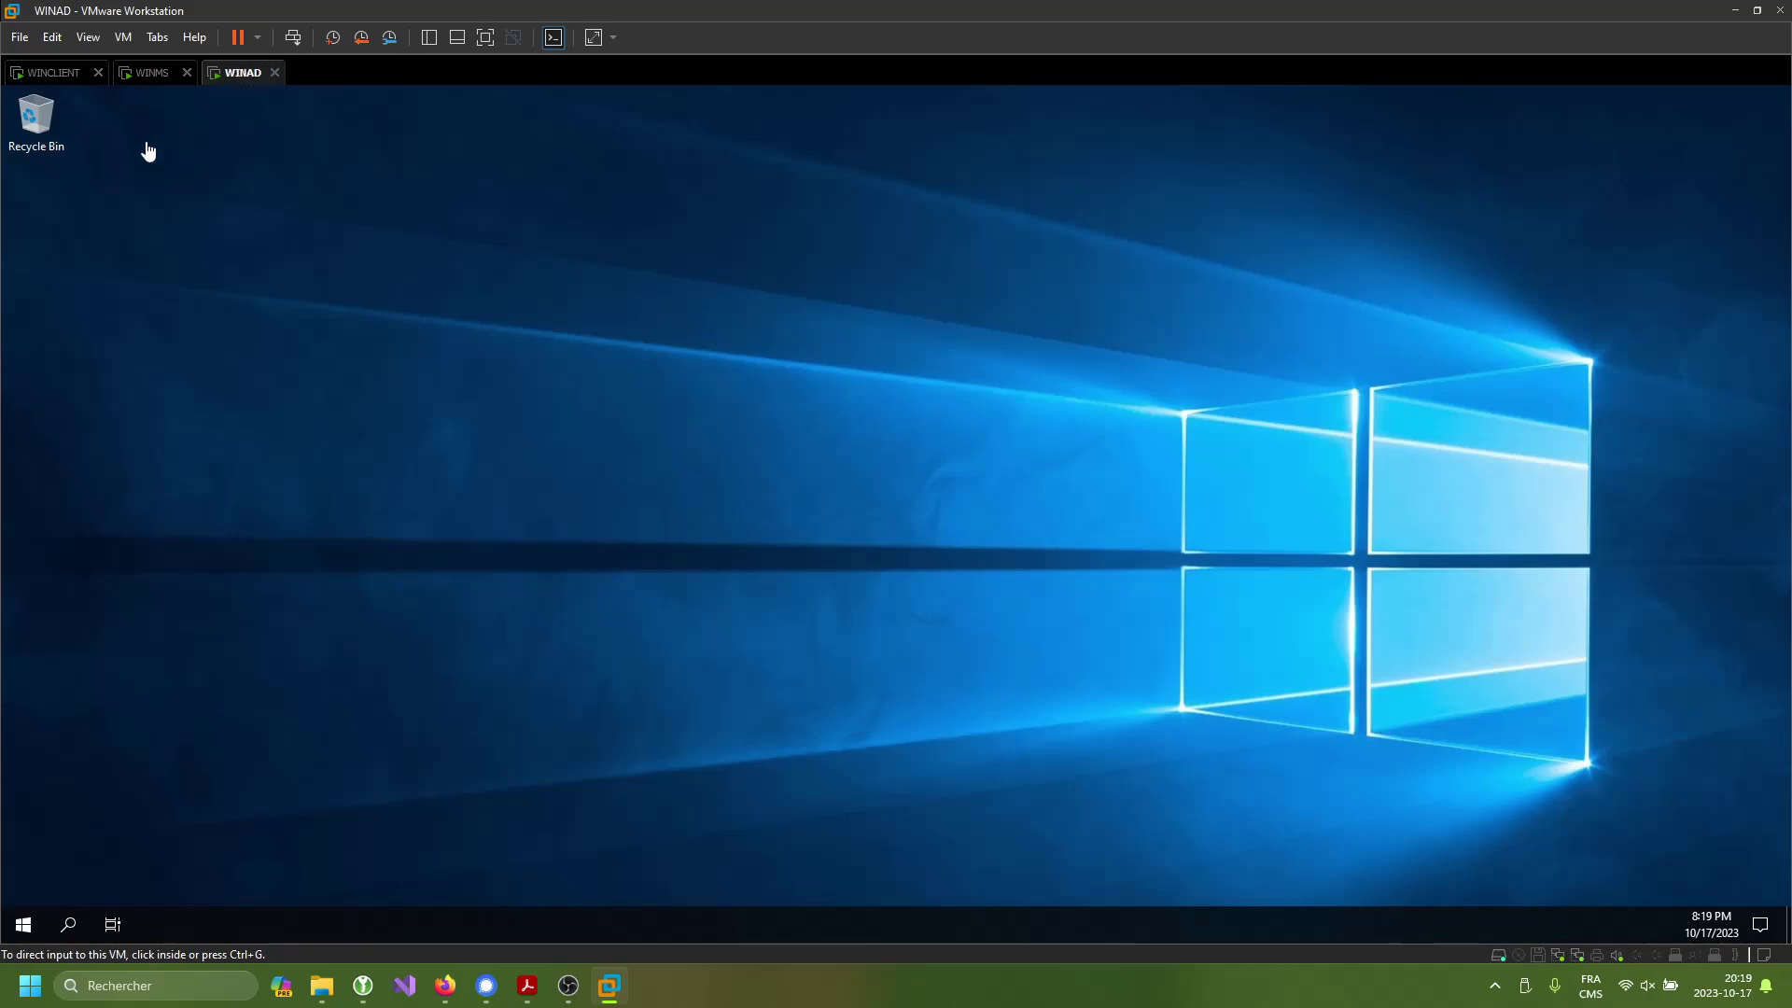
- On WINMS, check the Add Roles wizard's Server Roles page to confirm Remote Access sub-roles are installed
{"action": "left_click", "coordinate": [154, 73]}
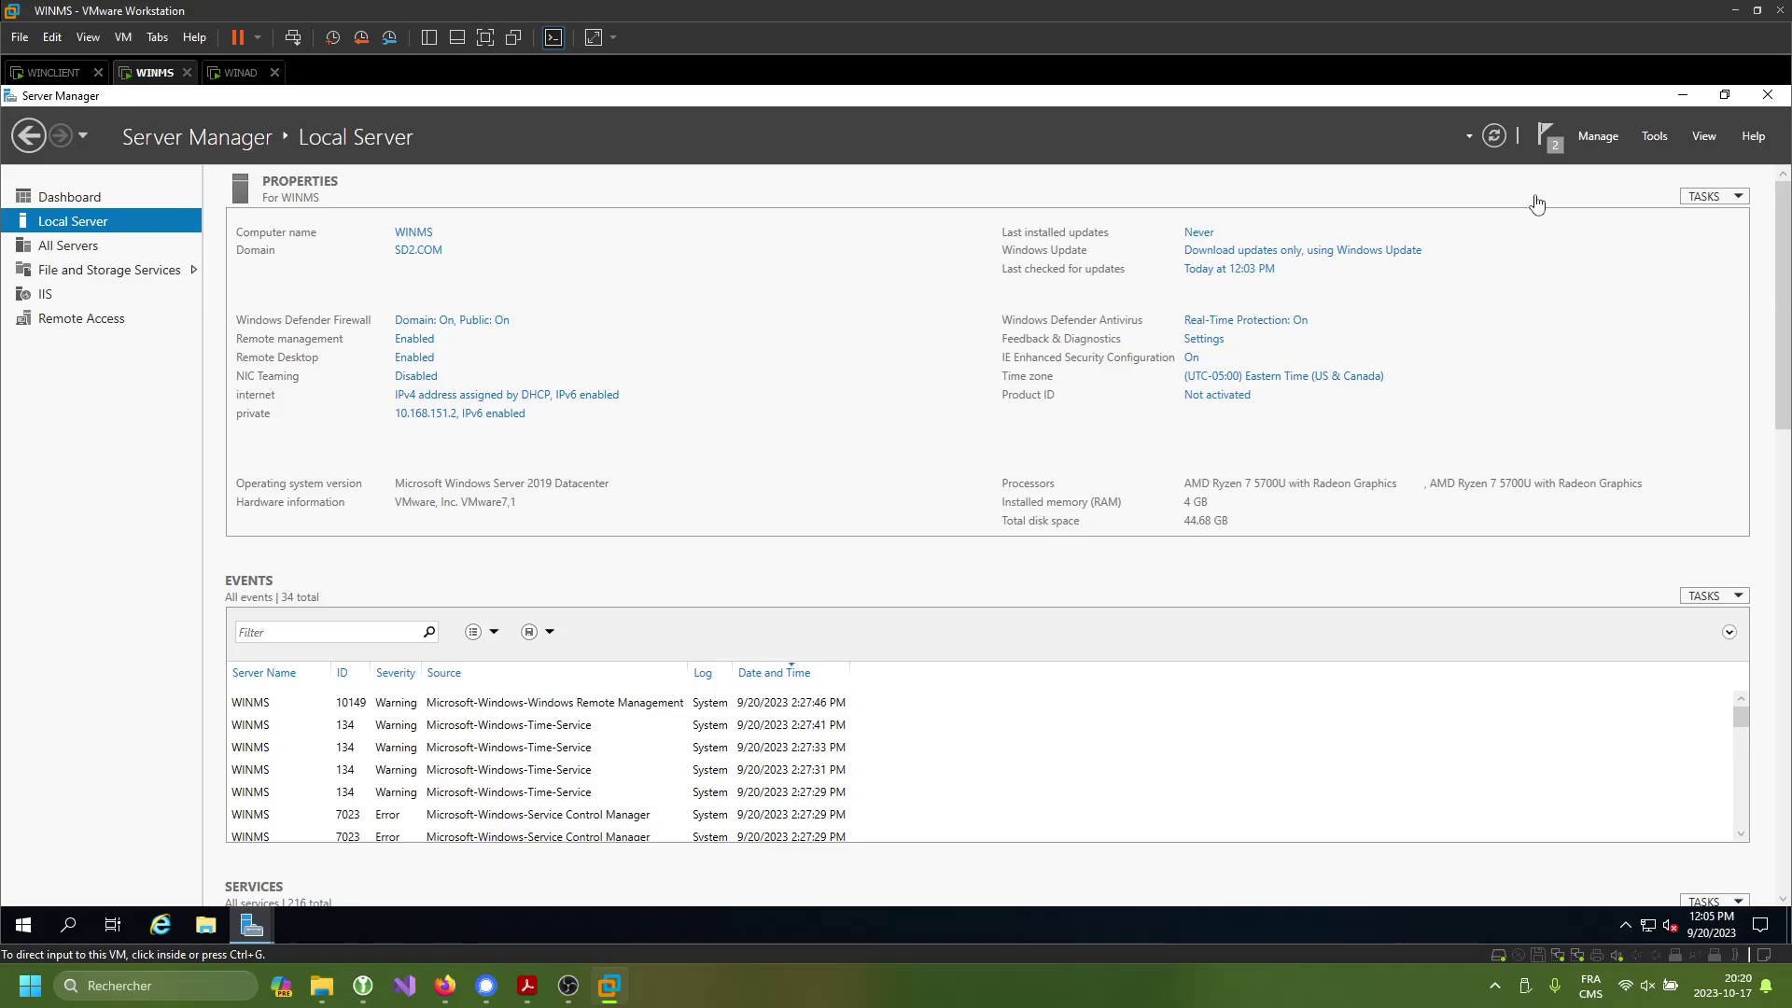
{"action": "left_click", "coordinate": [1603, 137]}
{"action": "left_click", "coordinate": [1629, 158]}
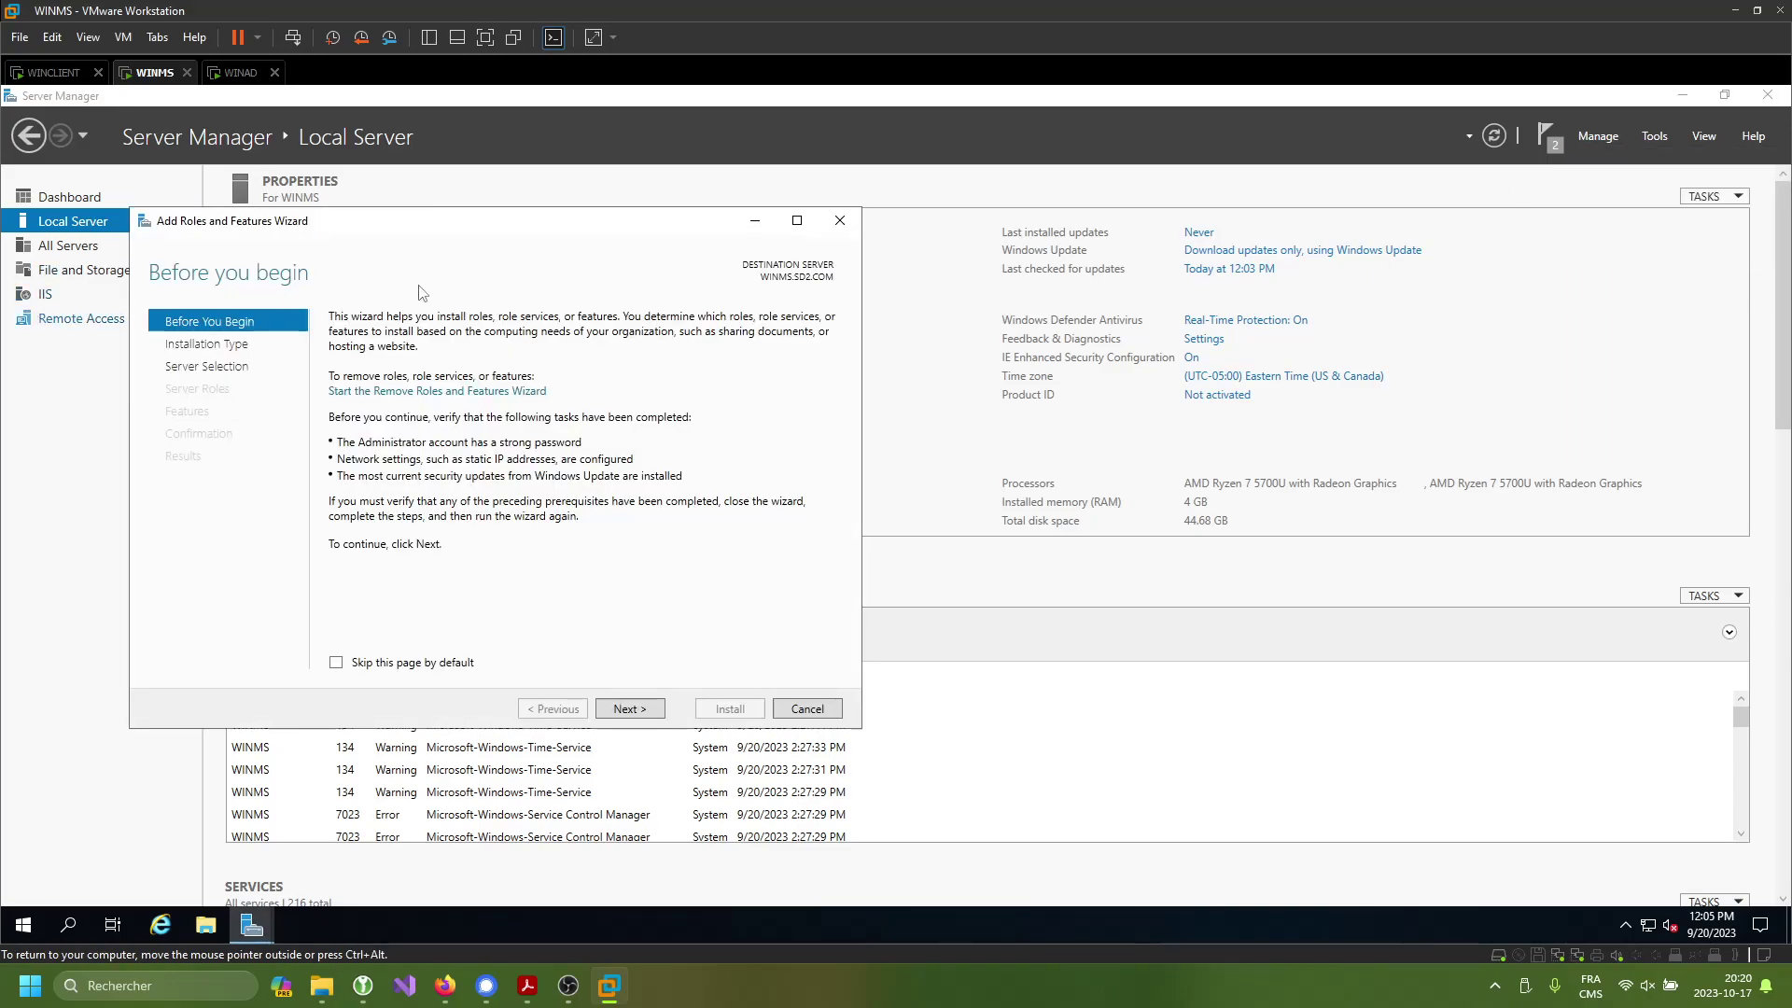
{"action": "left_click", "coordinate": [655, 711]}
{"action": "left_click", "coordinate": [644, 715]}
{"action": "left_click", "coordinate": [643, 712]}
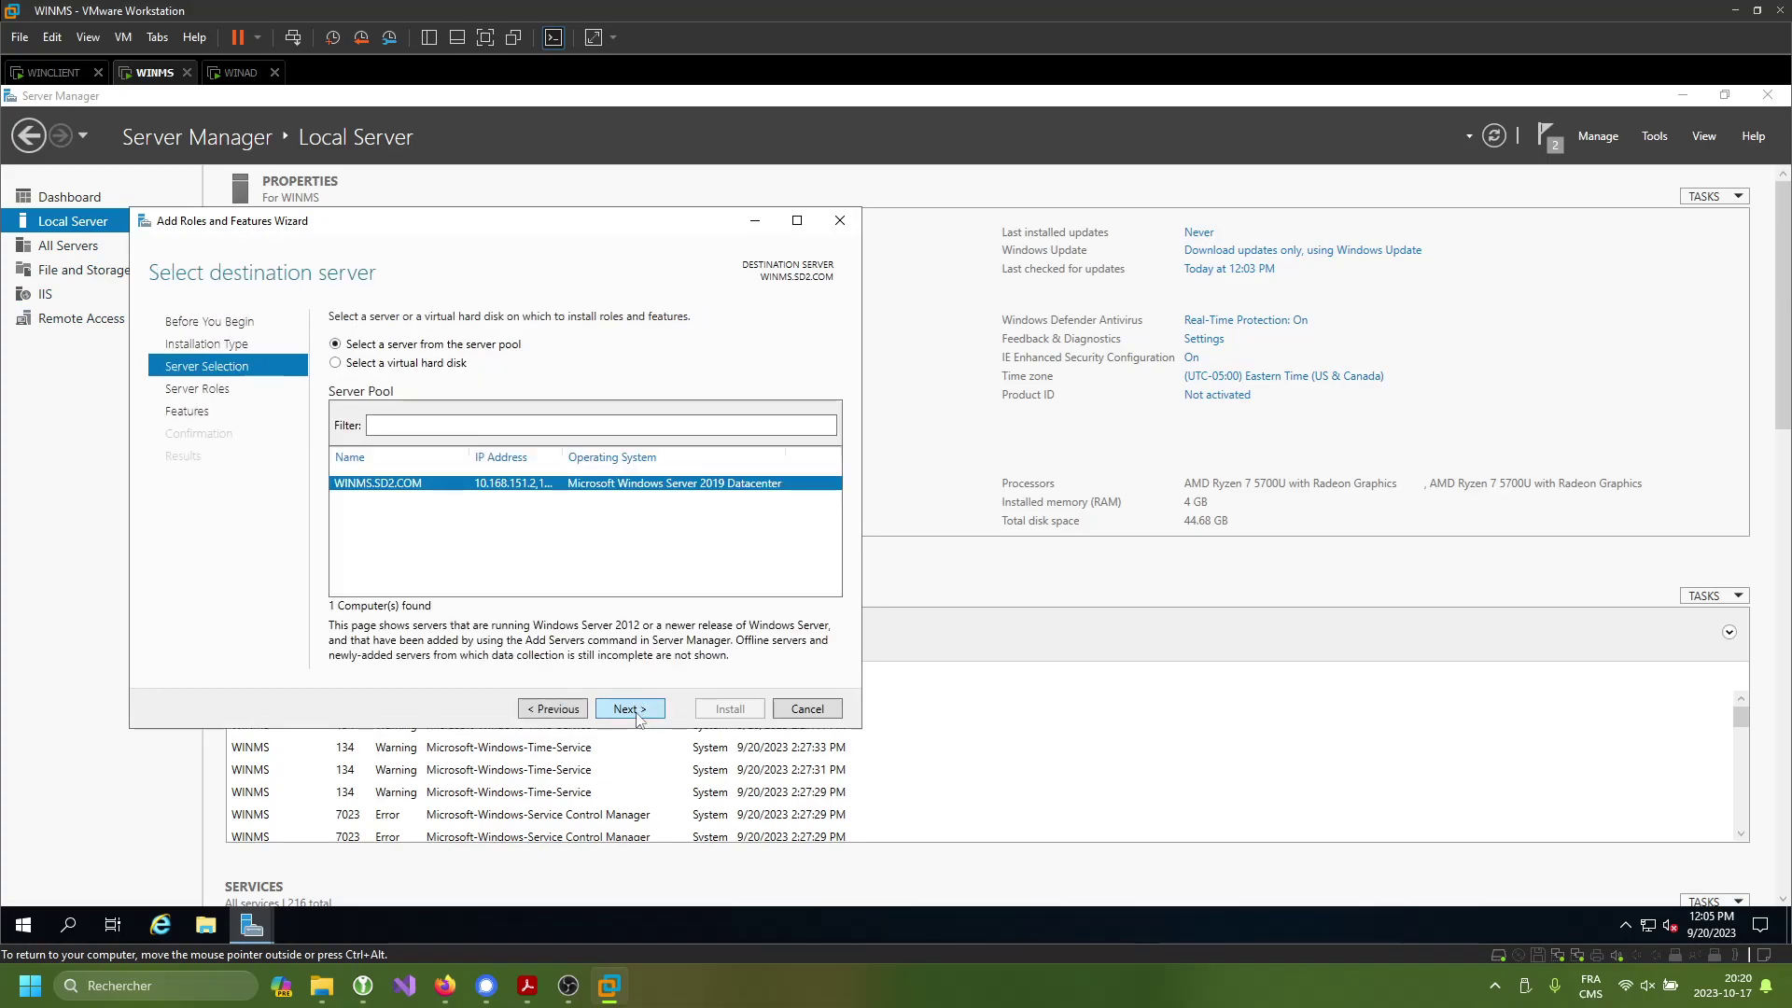
{"action": "left_click", "coordinate": [338, 646]}
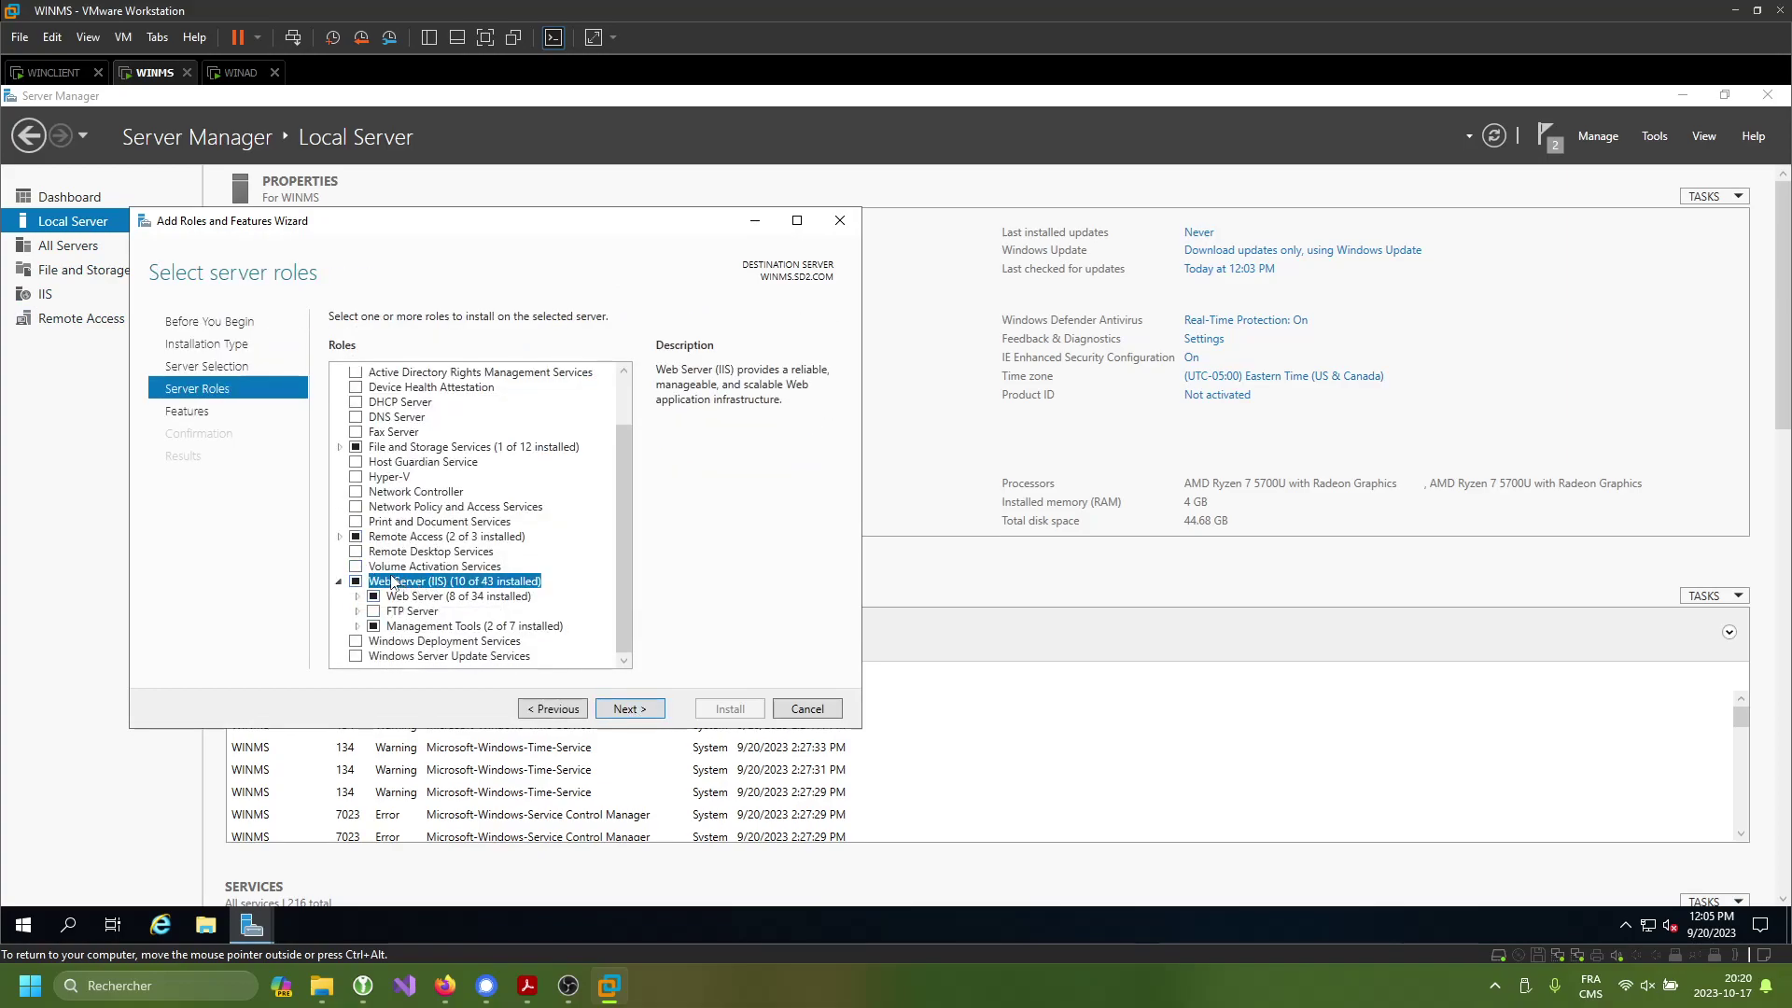
{"action": "left_click", "coordinate": [339, 577]}
{"action": "left_click", "coordinate": [339, 581]}
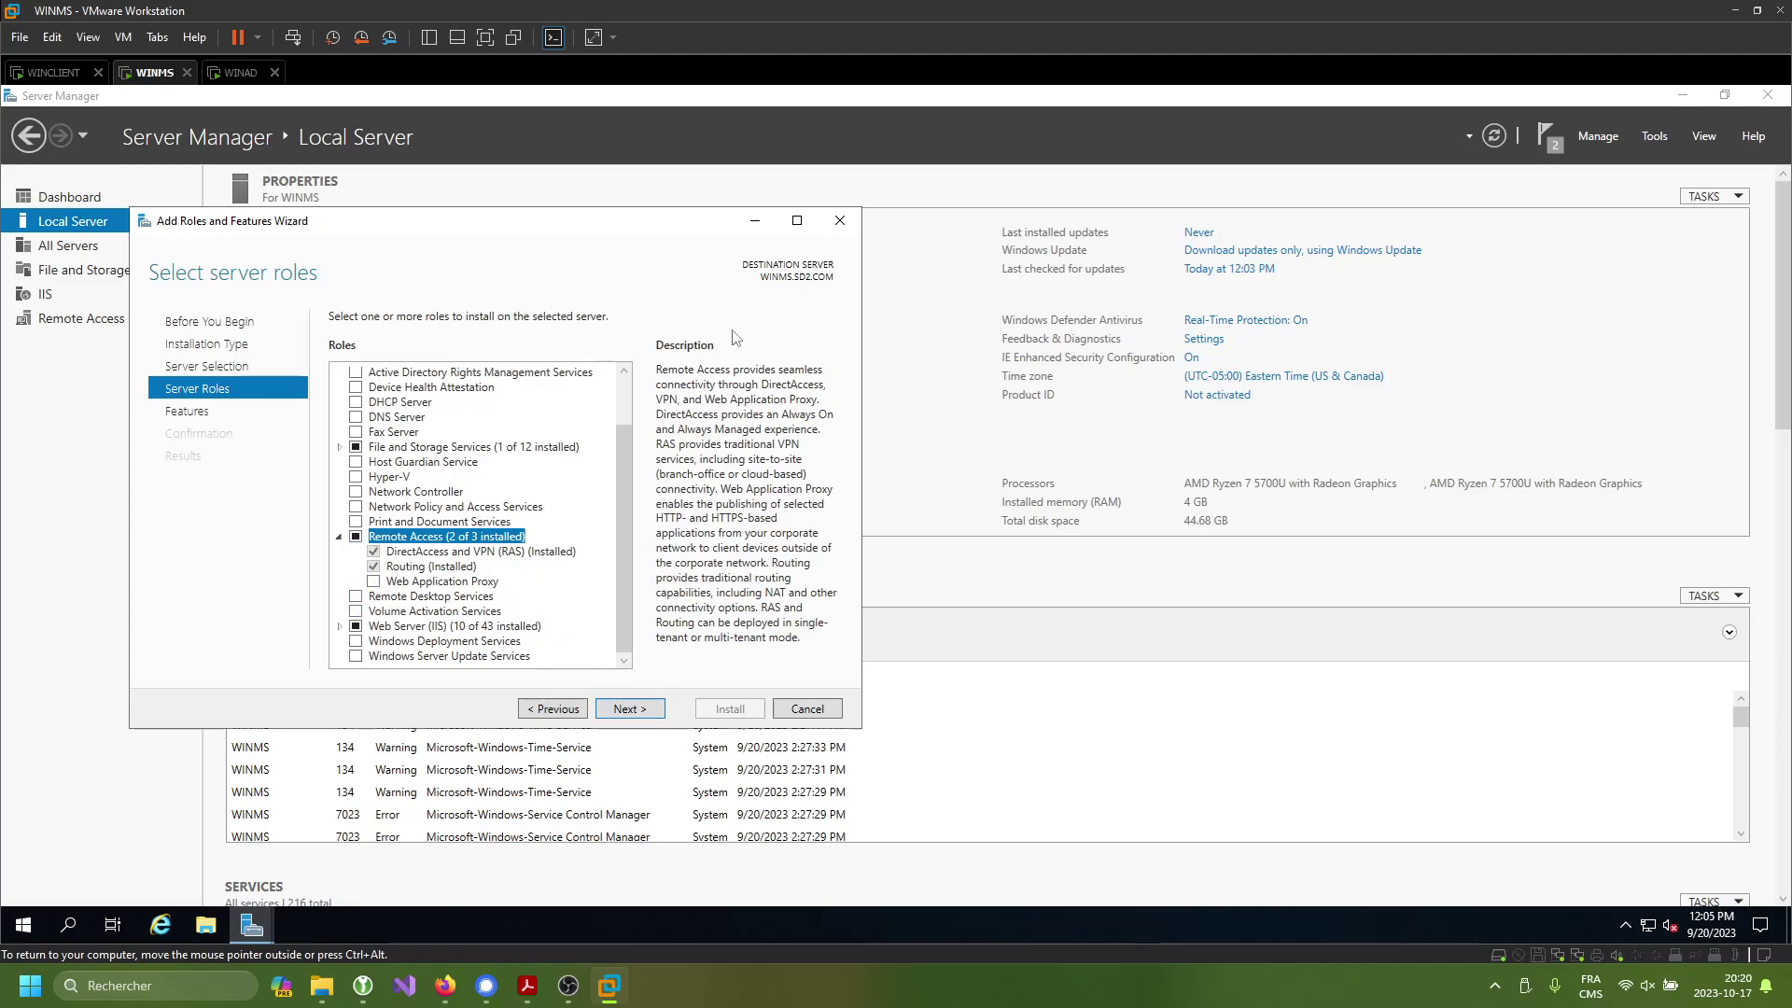
- Close the roles wizard without installing and launch the Routing and Remote Access console
{"action": "left_click", "coordinate": [848, 229]}
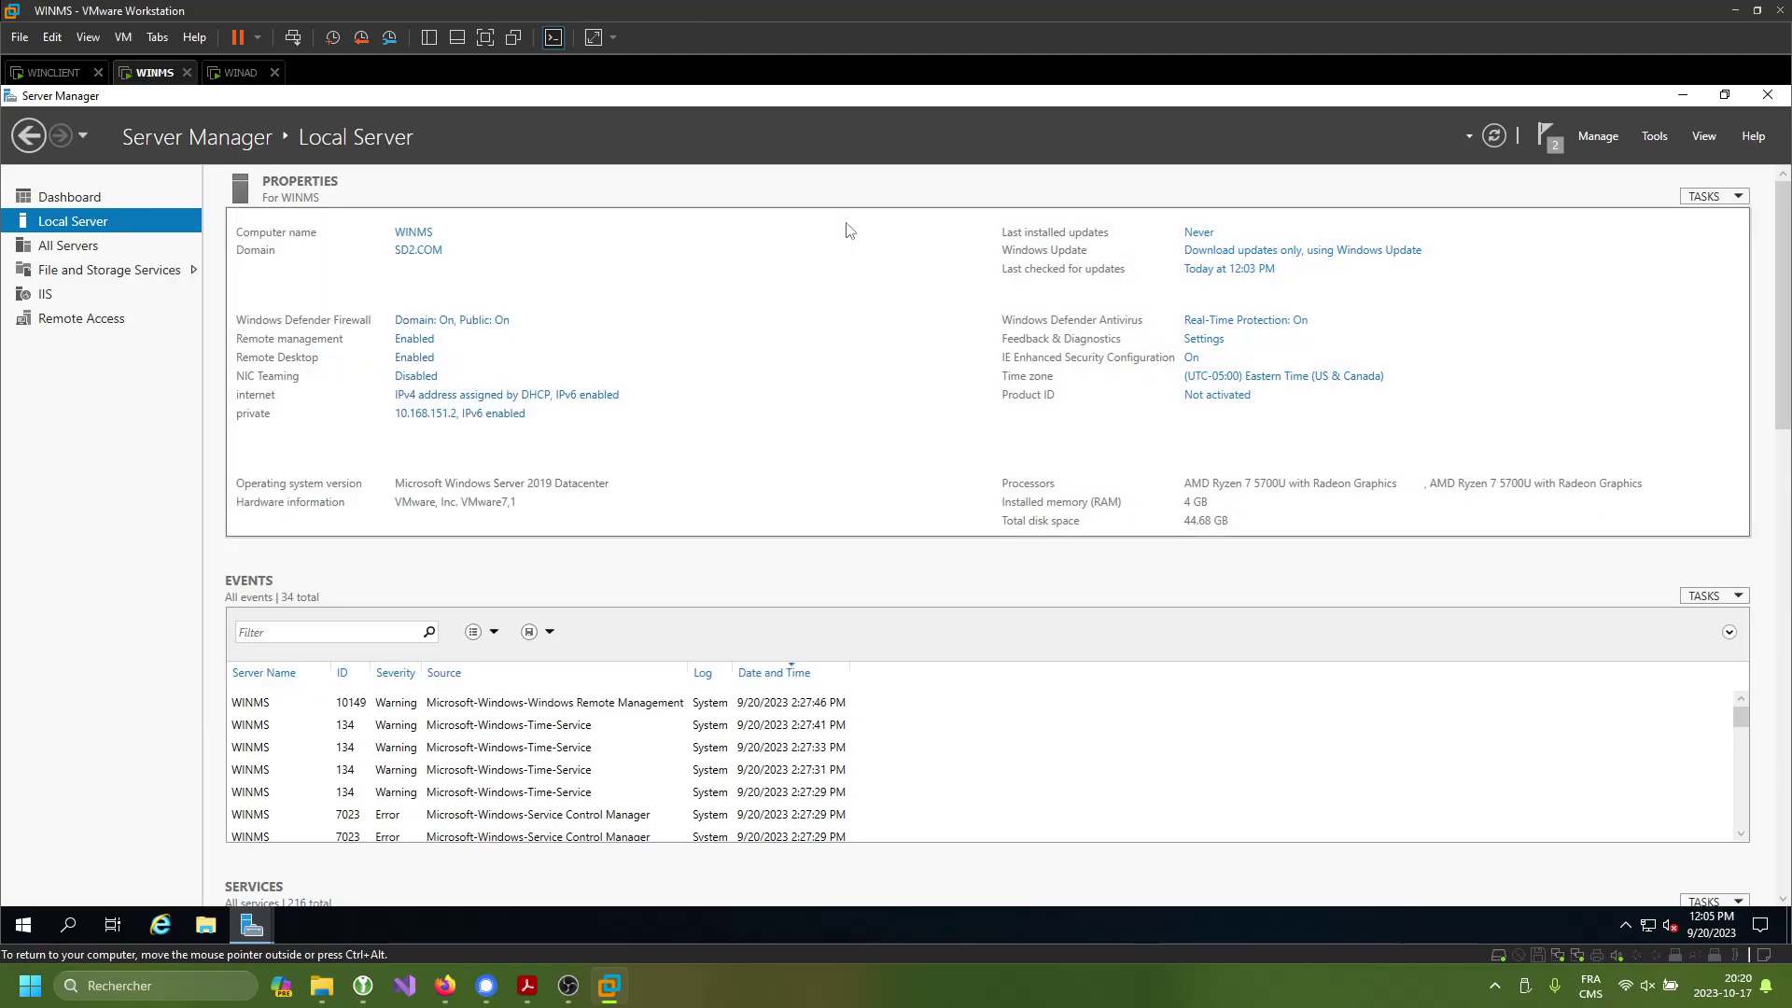
{"action": "left_click", "coordinate": [1655, 136]}
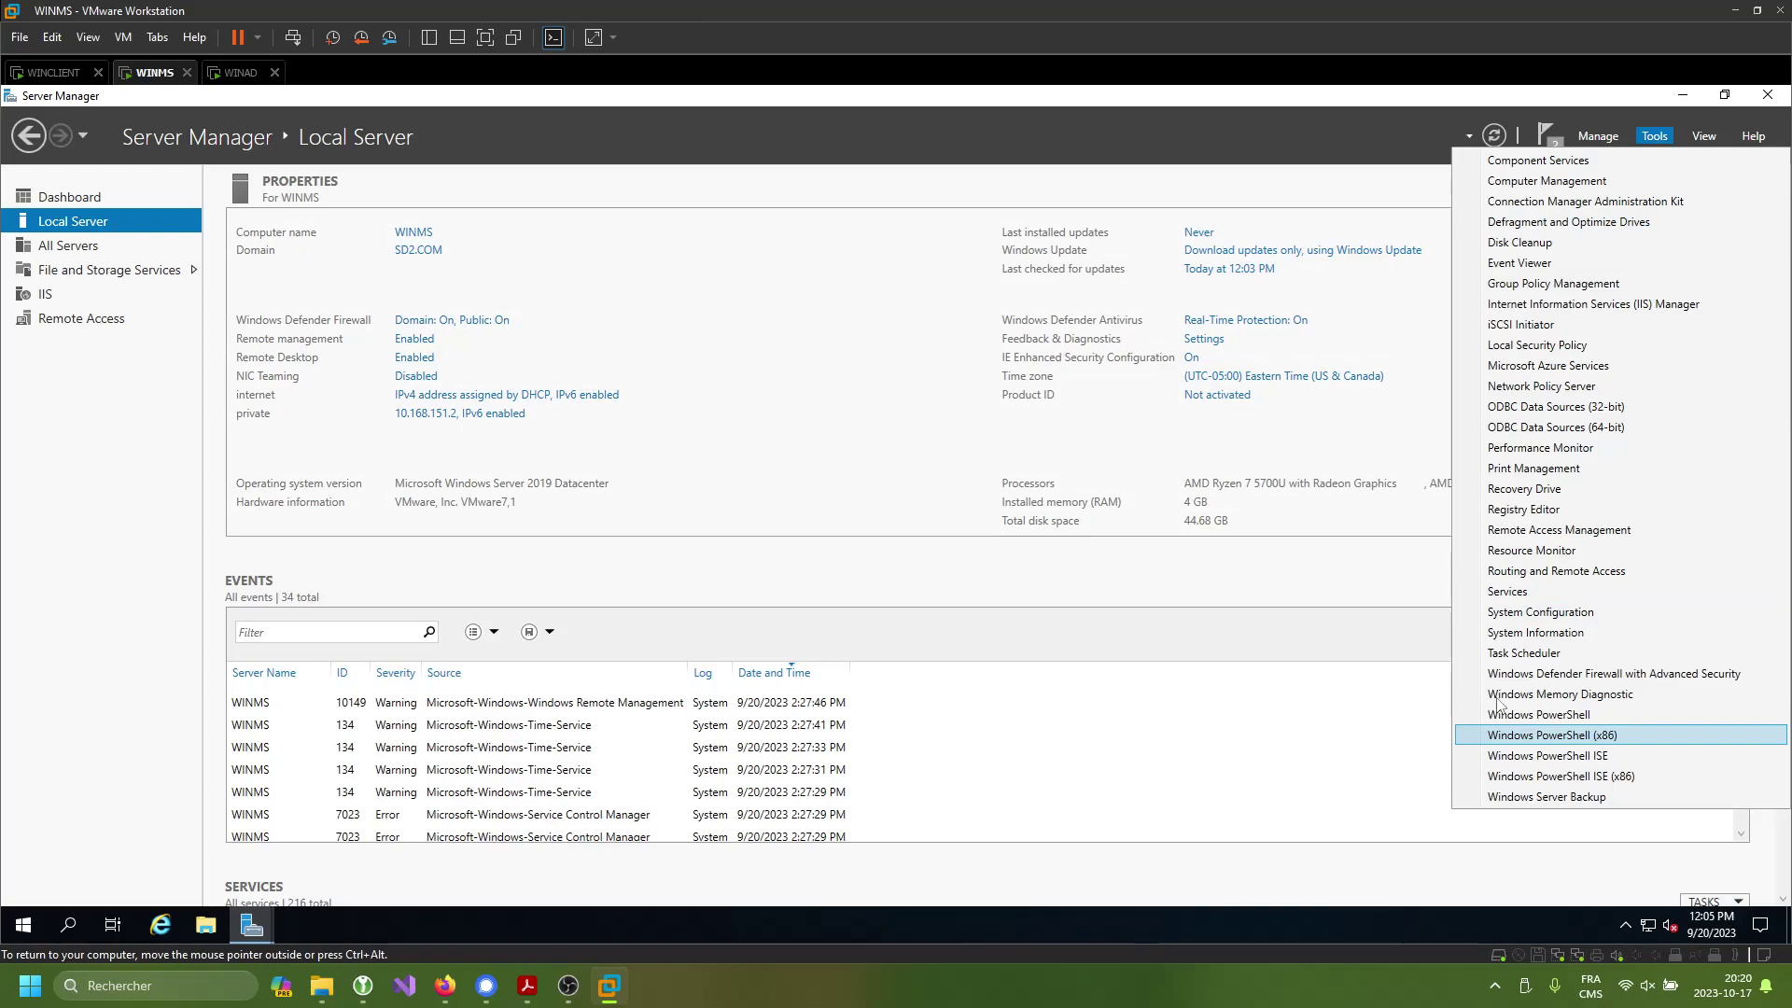
{"action": "left_click", "coordinate": [1570, 571]}
- Start Configure and Enable Routing and Remote Access for the WINMS (local) server
{"action": "left_click", "coordinate": [620, 148]}
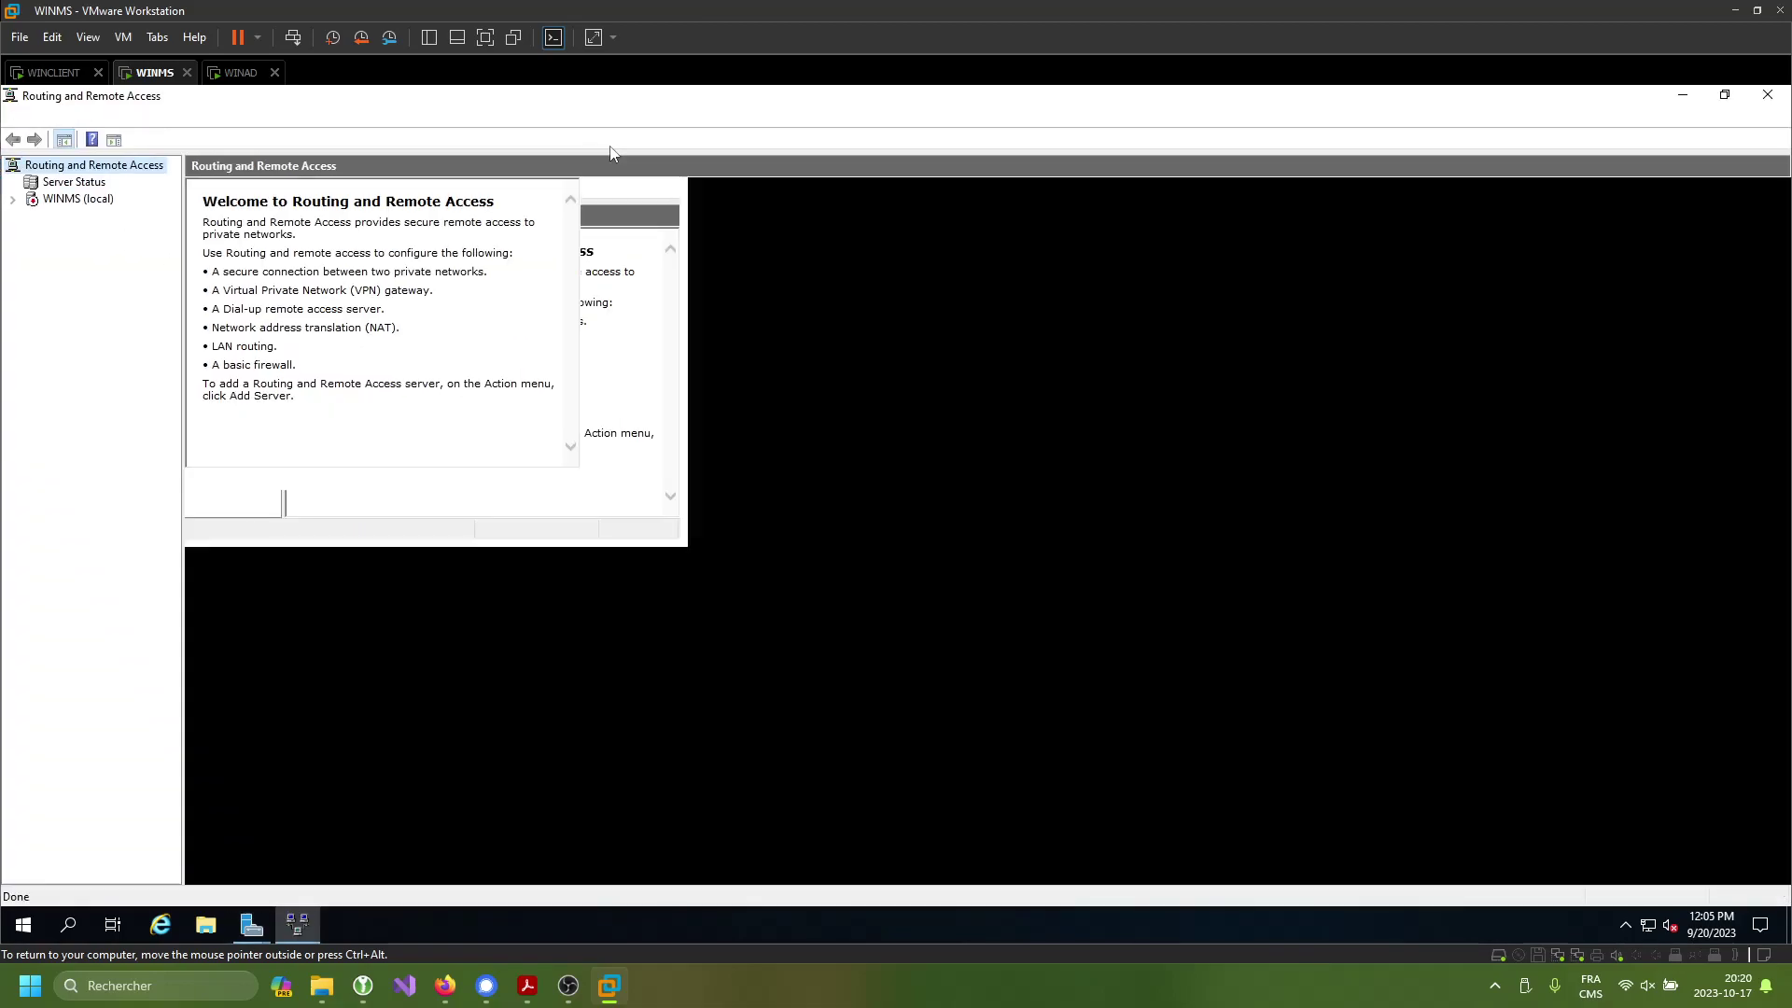
{"action": "left_click", "coordinate": [73, 200]}
{"action": "right_click", "coordinate": [79, 202]}
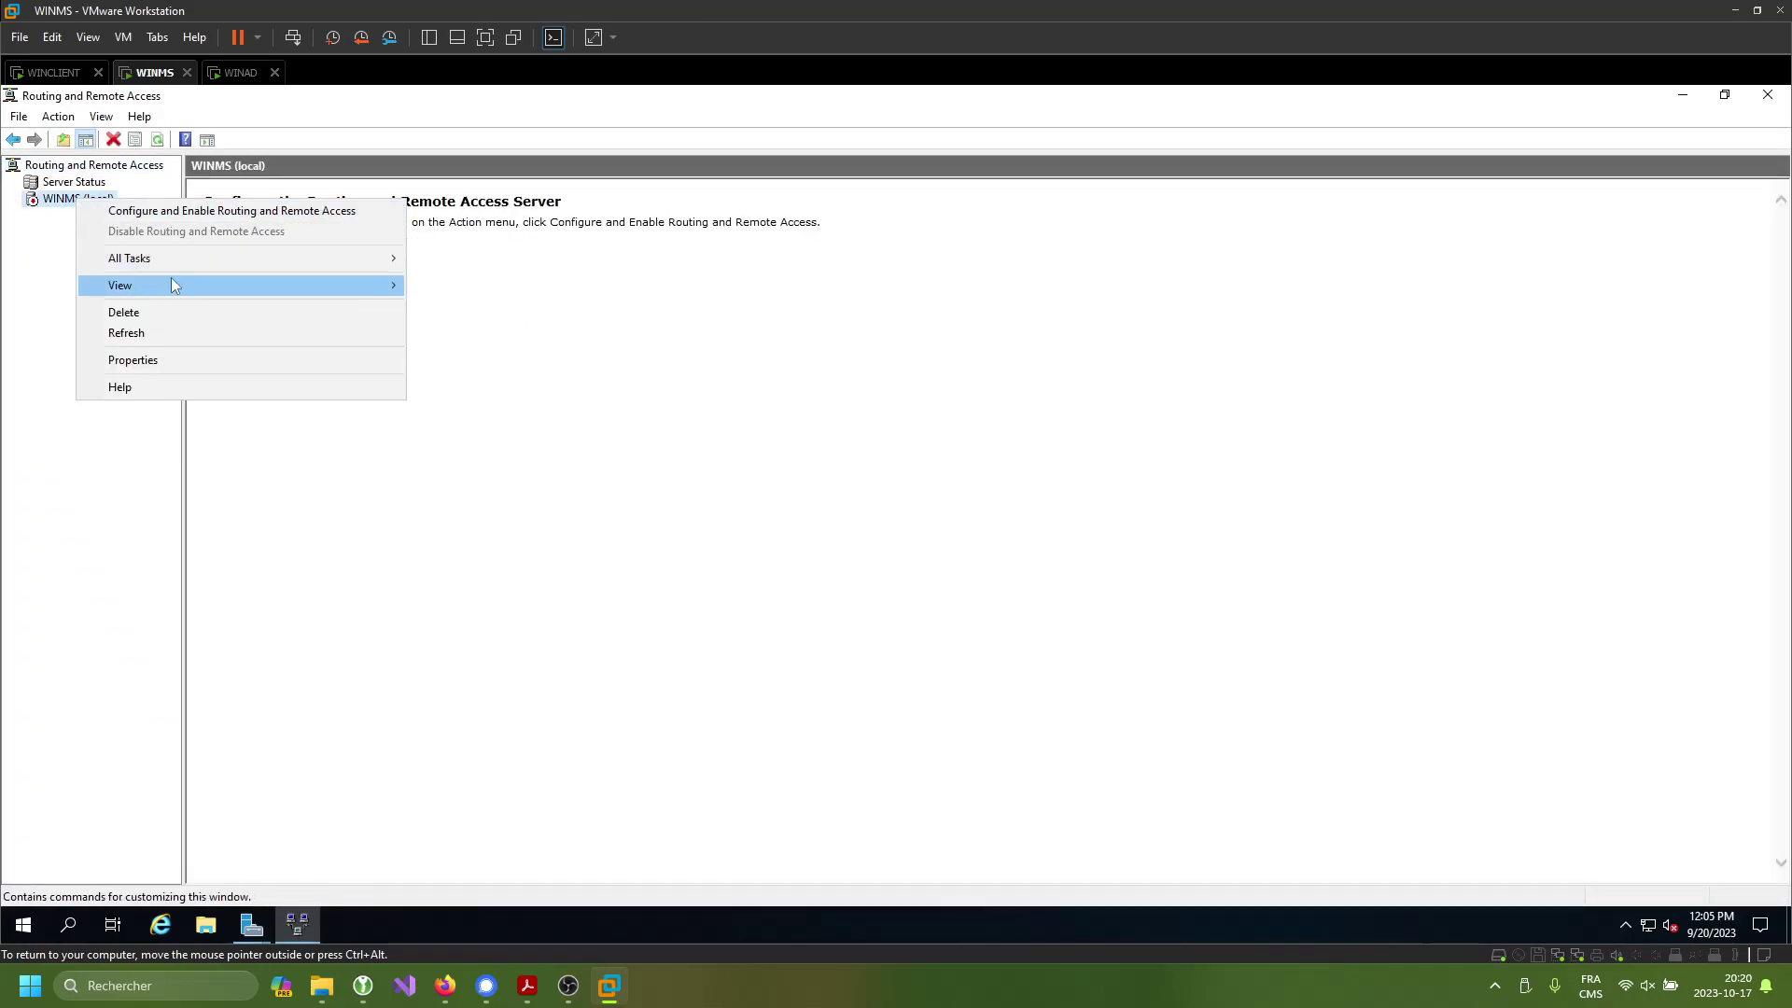
{"action": "left_click", "coordinate": [220, 217]}
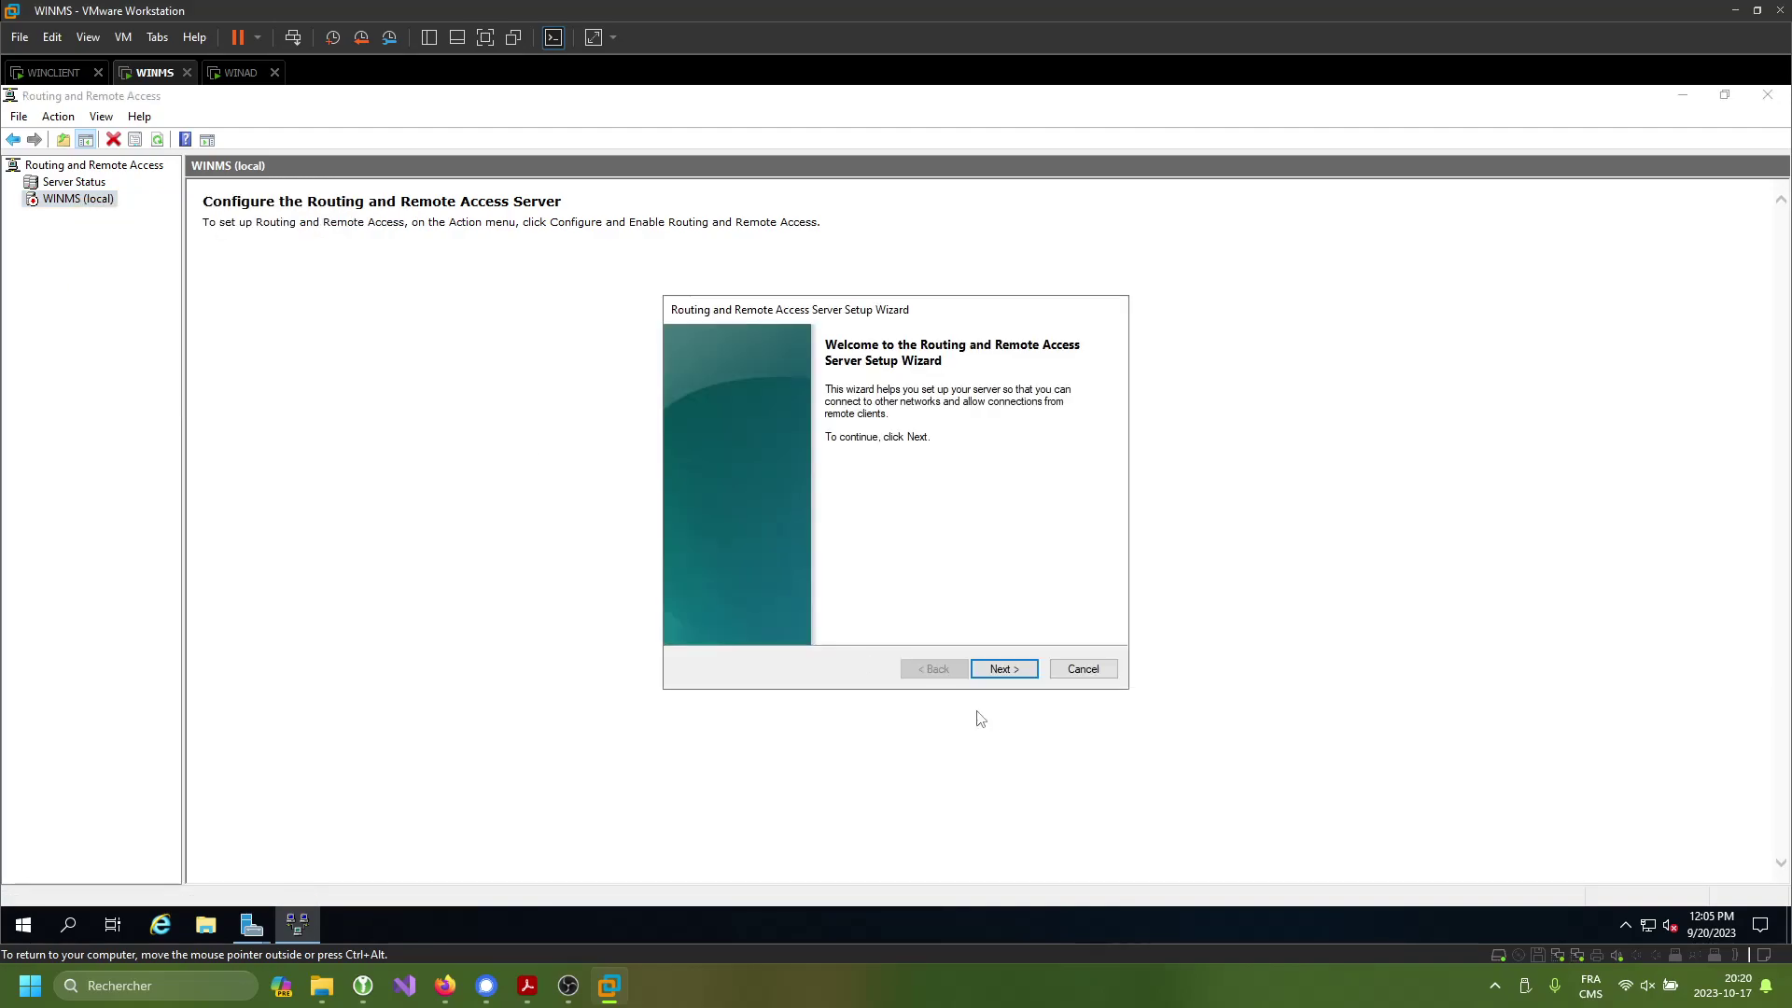
- Choose a custom configuration with VPN access and NAT, finish the wizard, then go to WINAD
{"action": "left_click", "coordinate": [1015, 674]}
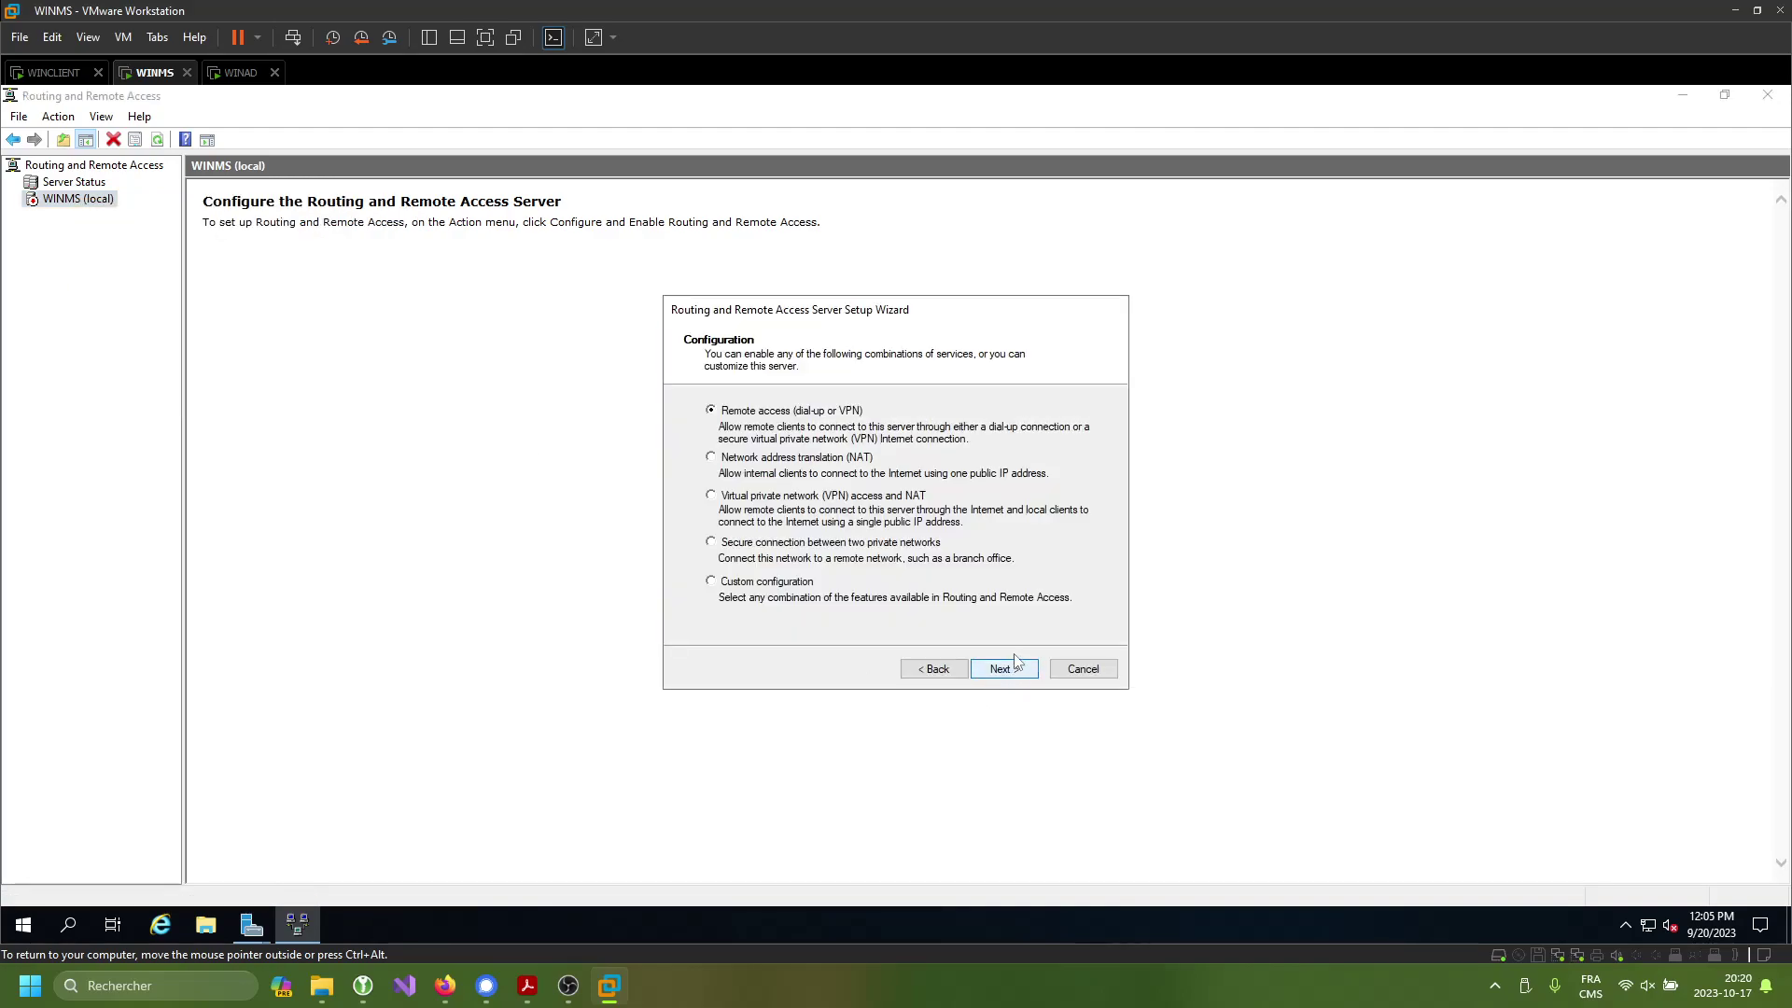
{"action": "left_click", "coordinate": [711, 582]}
{"action": "left_click", "coordinate": [1003, 668]}
{"action": "left_click", "coordinate": [714, 421]}
{"action": "left_click", "coordinate": [715, 494]}
{"action": "left_click", "coordinate": [1005, 667]}
{"action": "left_click", "coordinate": [1005, 670]}
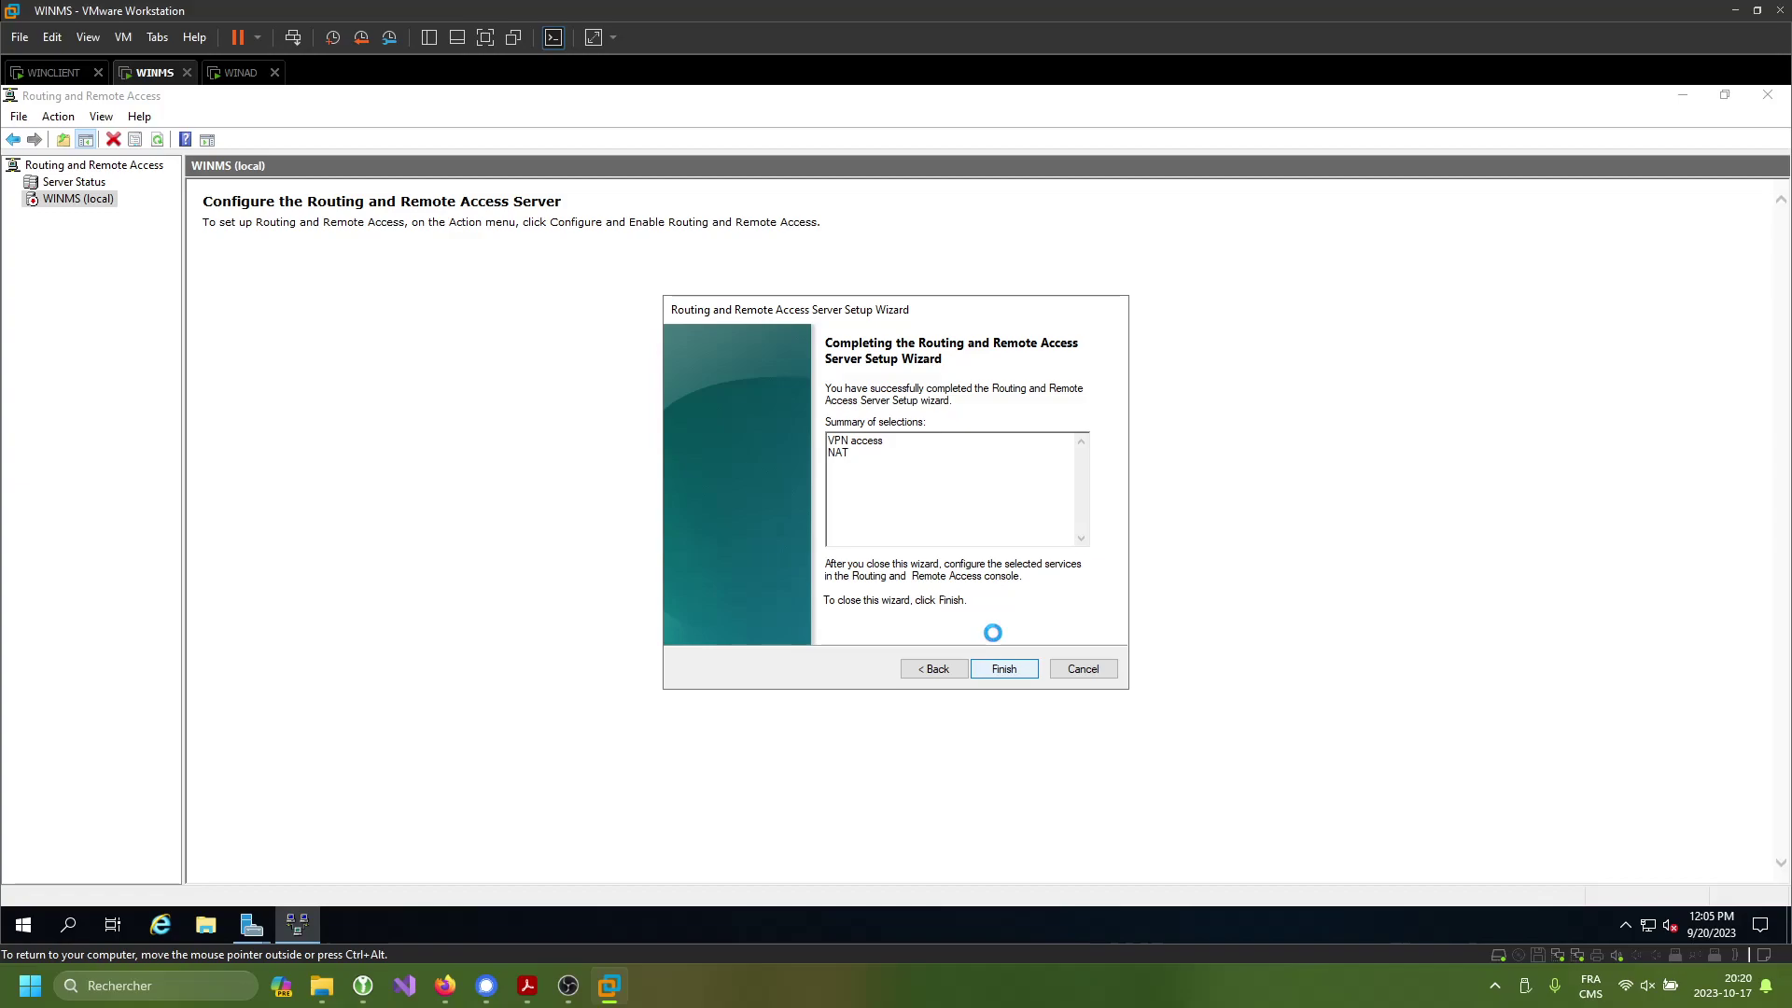
{"action": "left_click", "coordinate": [233, 75]}
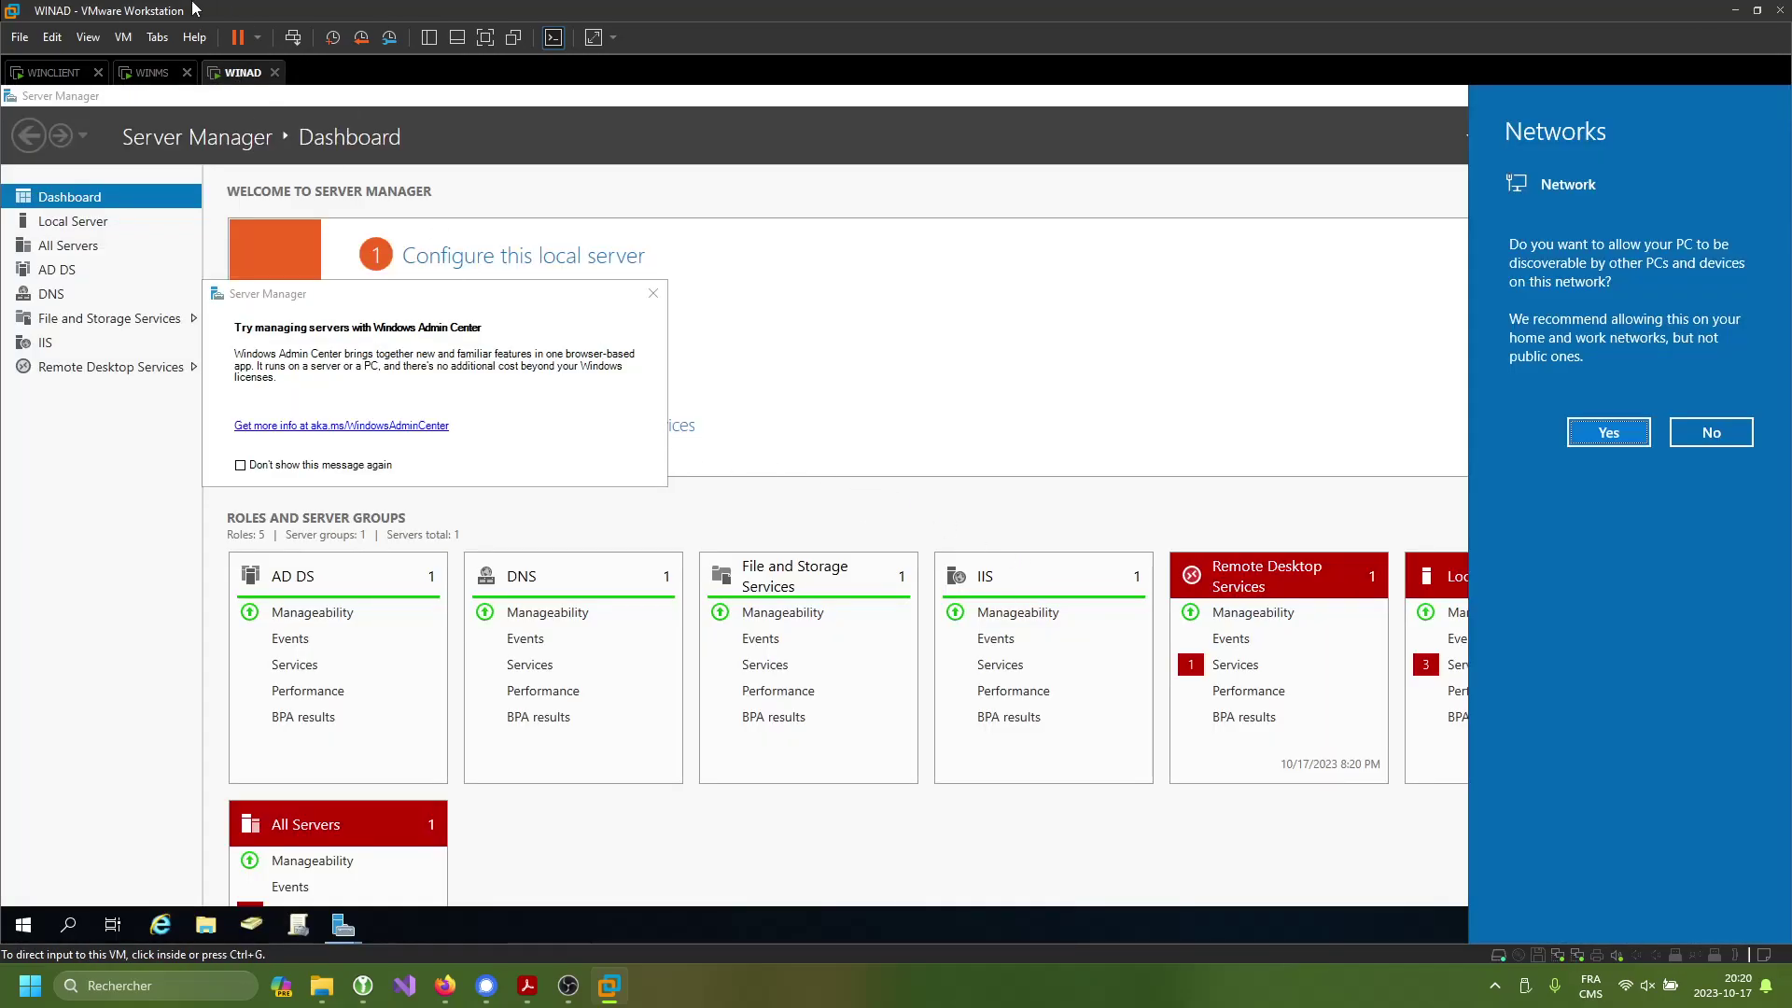
- Remove Network Adapter 2 (bridged) from WINAD's virtual machine settings and confirm with OK
{"action": "left_click", "coordinate": [893, 523]}
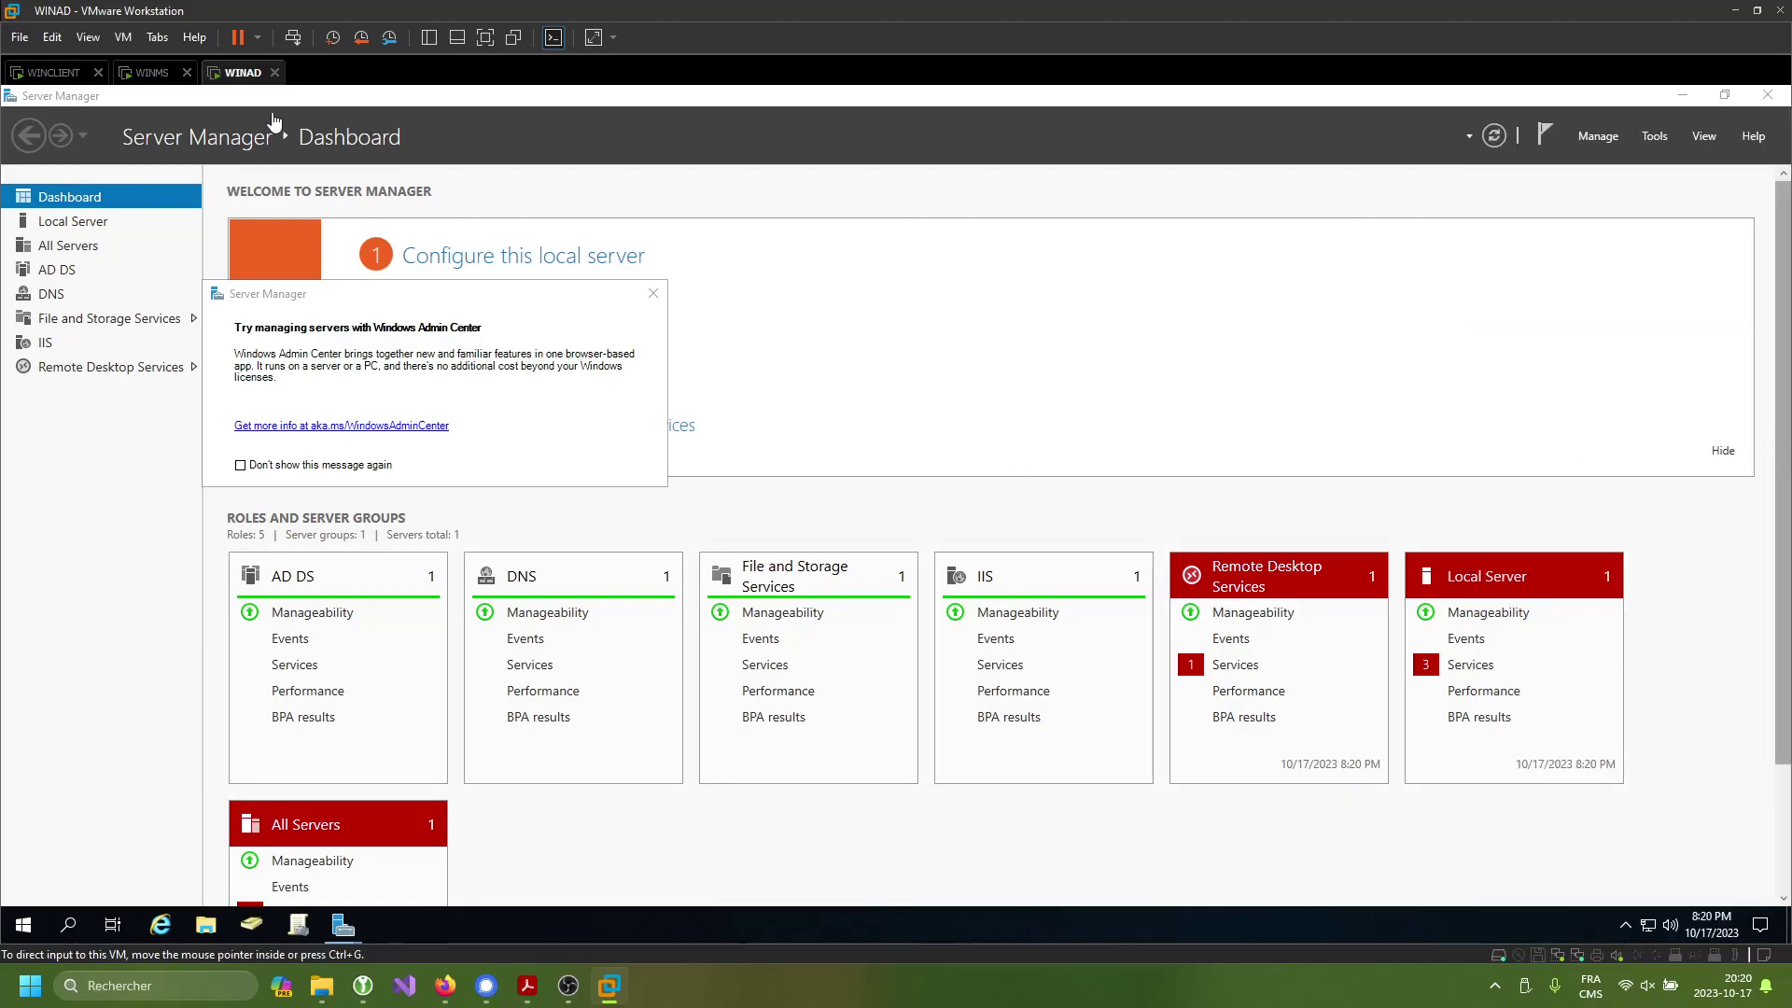
{"action": "right_click", "coordinate": [241, 73]}
{"action": "left_click", "coordinate": [299, 333]}
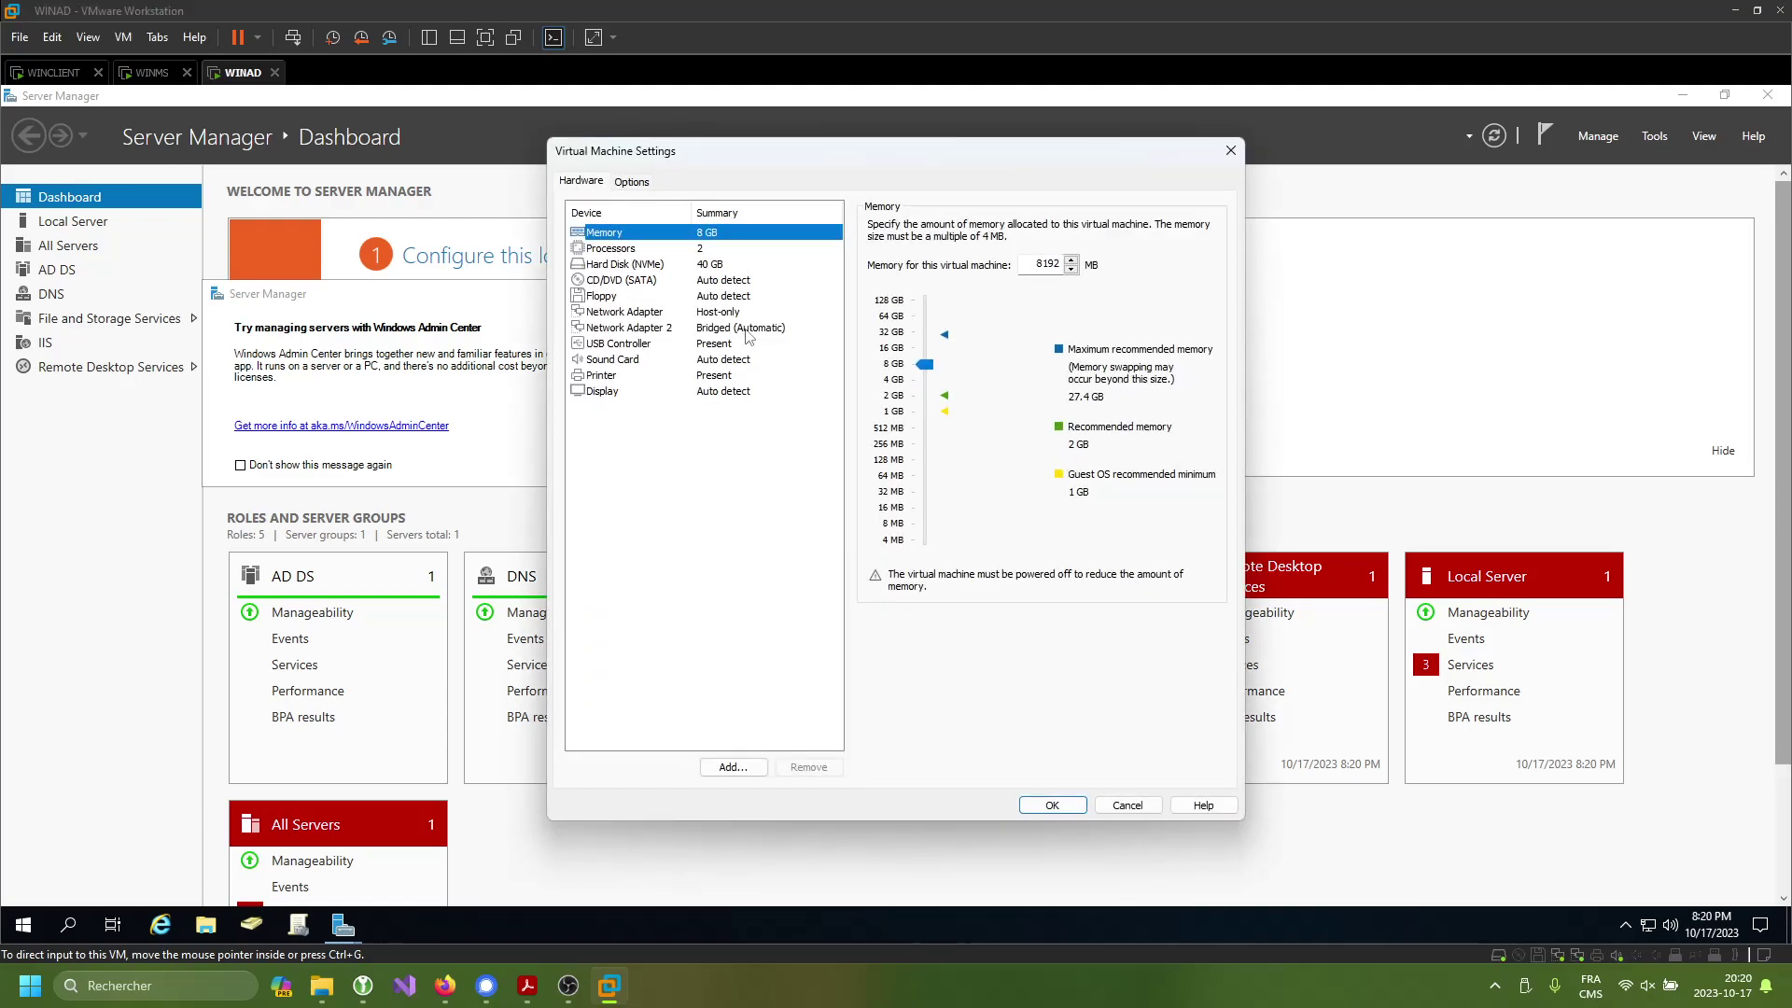
{"action": "left_click", "coordinate": [746, 329]}
{"action": "left_click", "coordinate": [804, 766]}
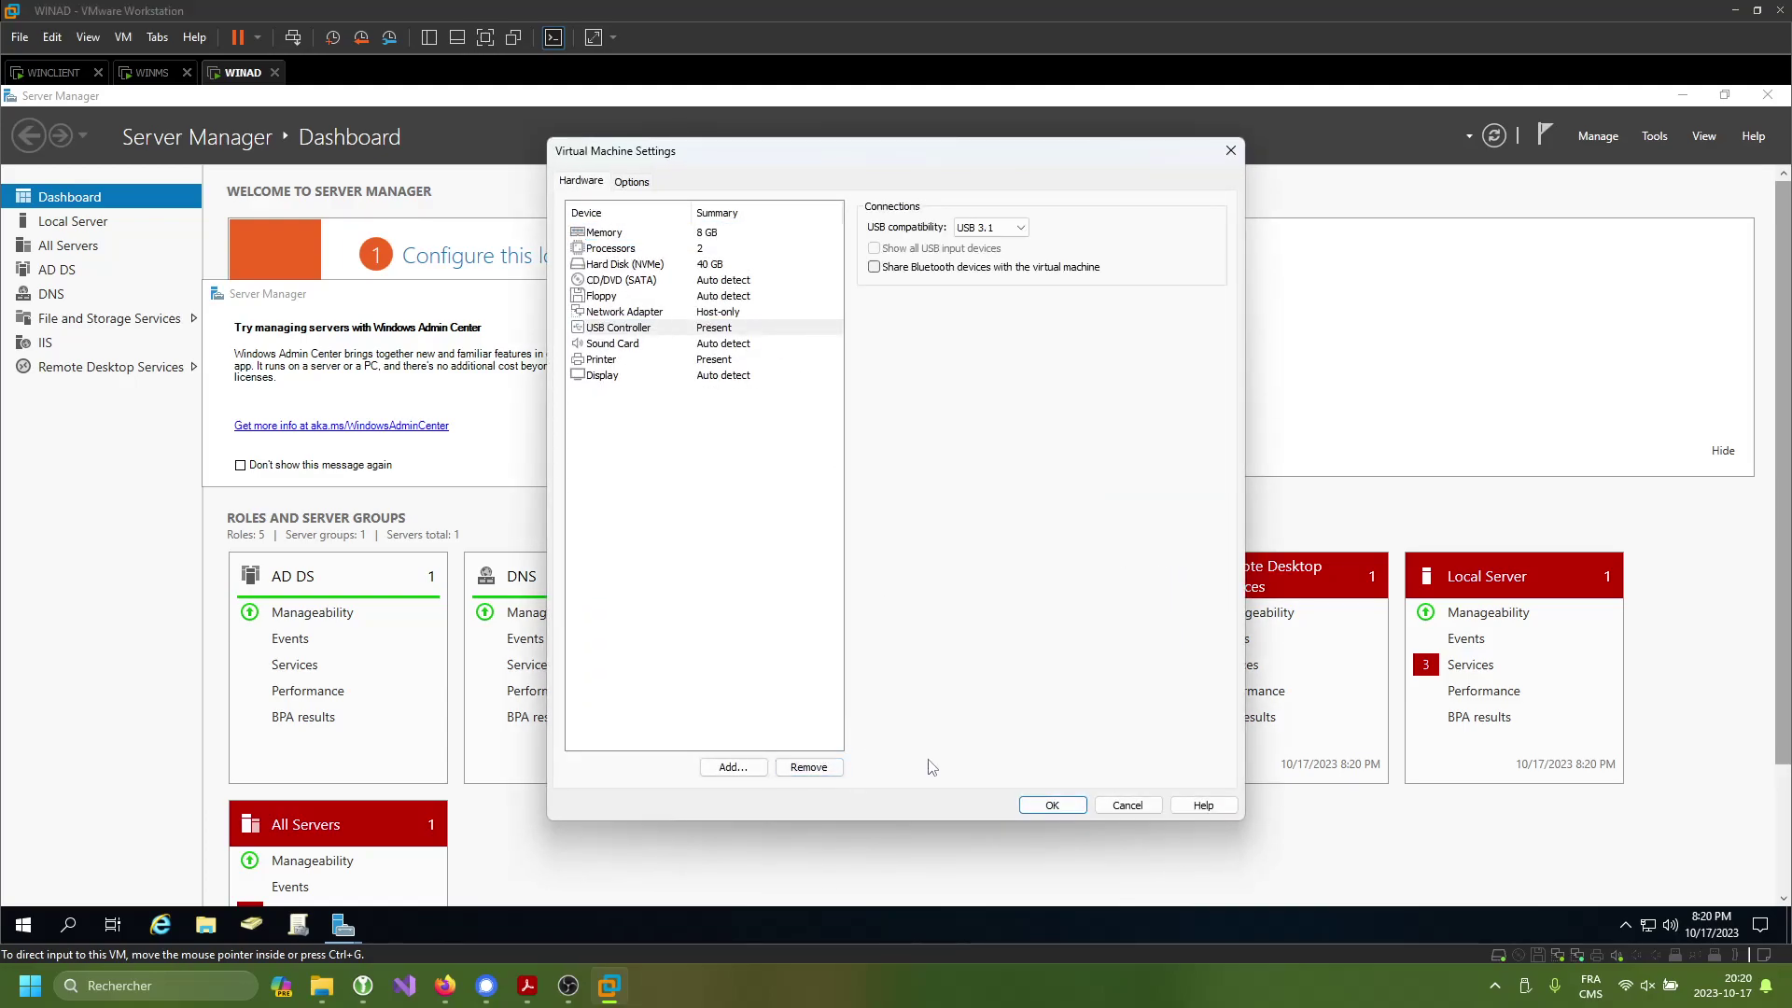
{"action": "left_click", "coordinate": [1053, 806]}
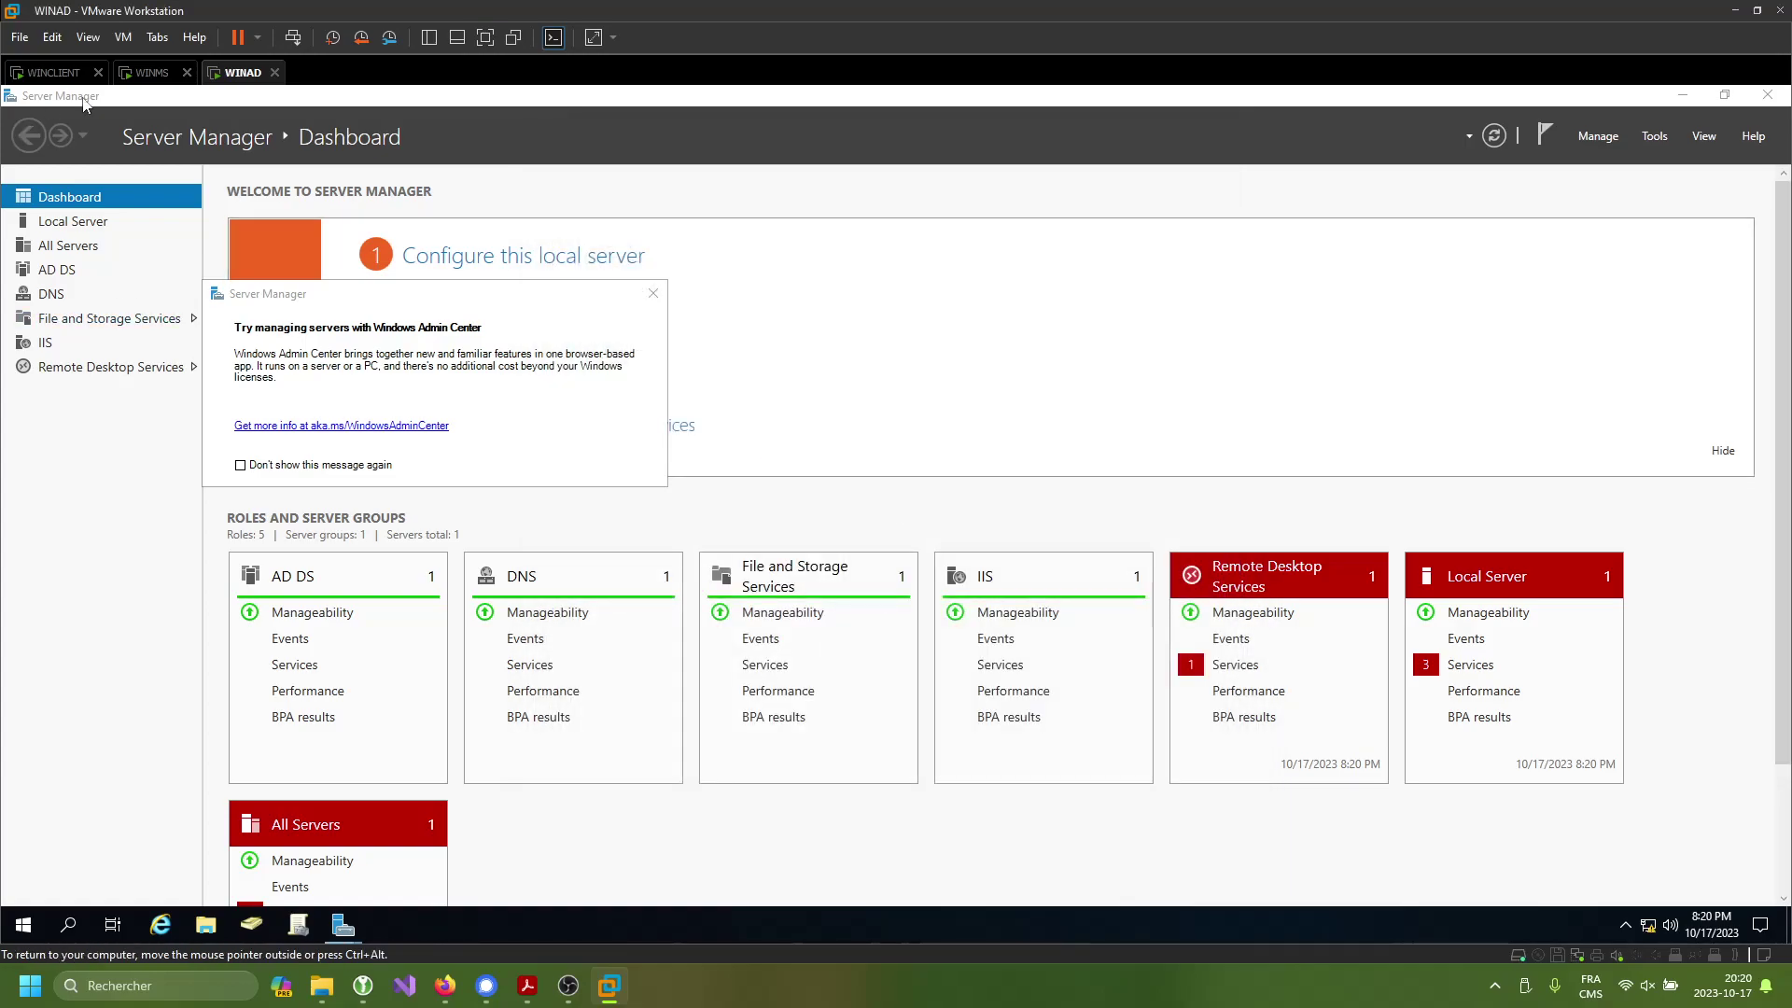
- On WINMS, acknowledge the Active Directory warning, start the RRAS service, and open the VM settings
{"action": "left_click", "coordinate": [149, 71]}
{"action": "right_click", "coordinate": [149, 71]}
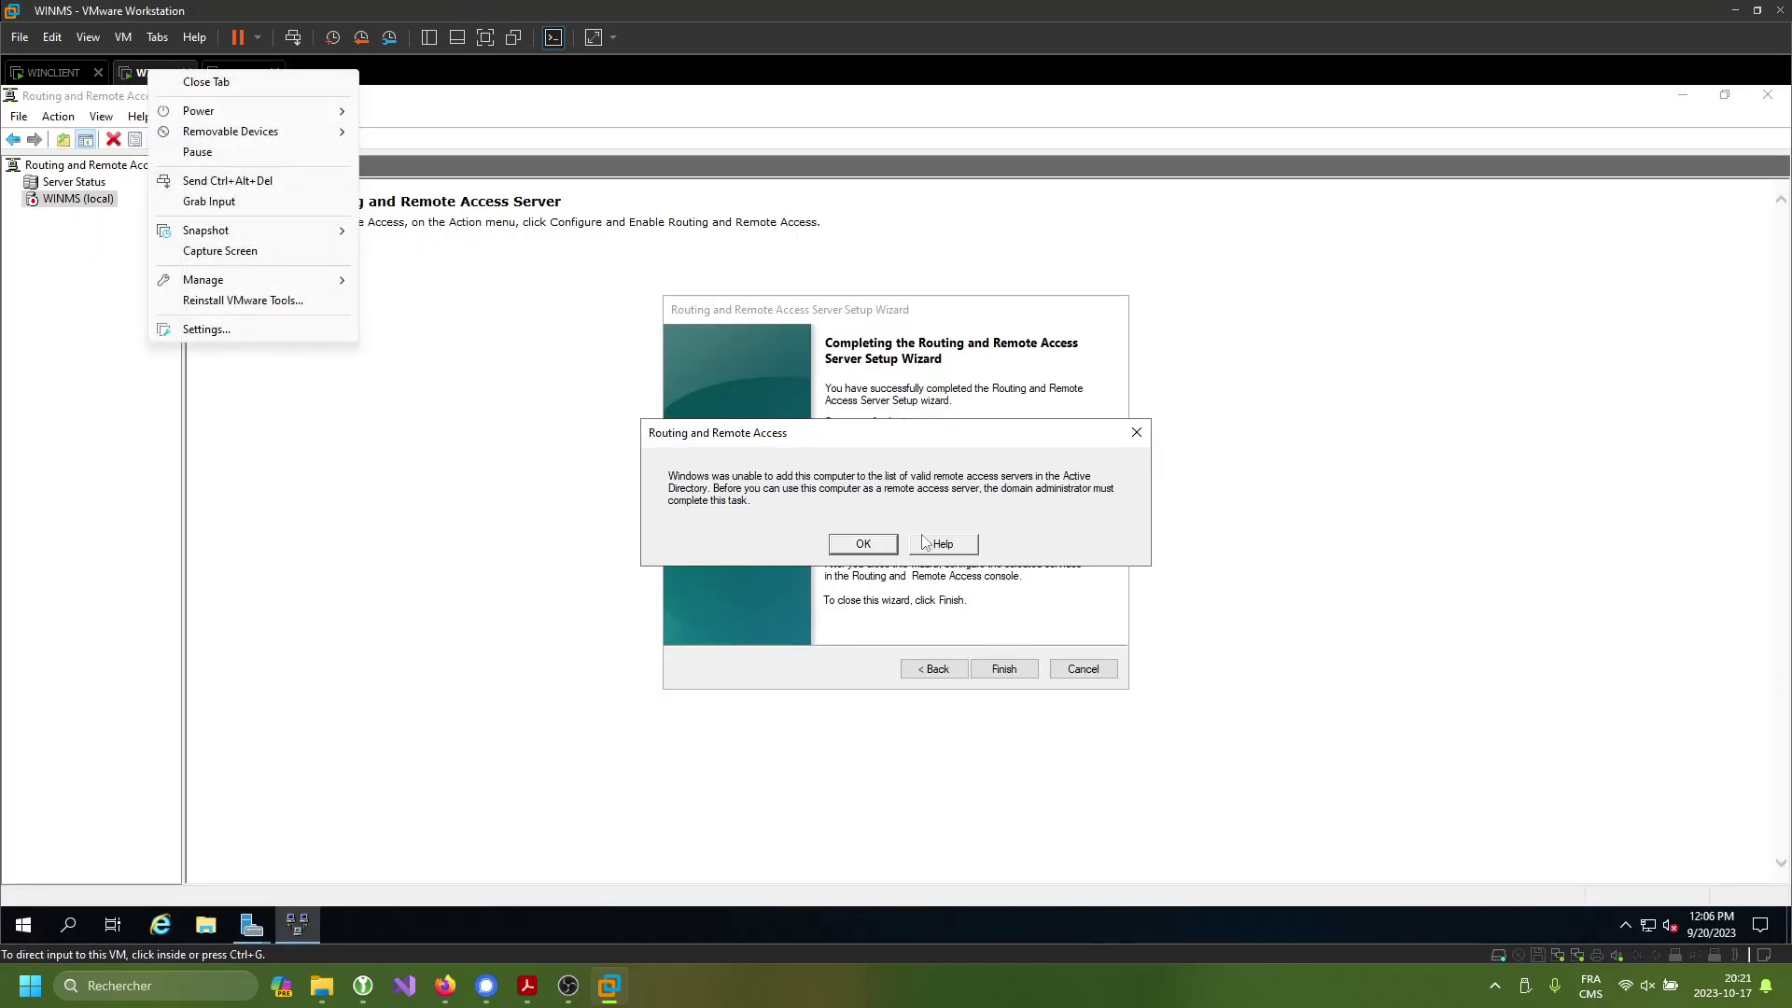
{"action": "left_click", "coordinate": [873, 411]}
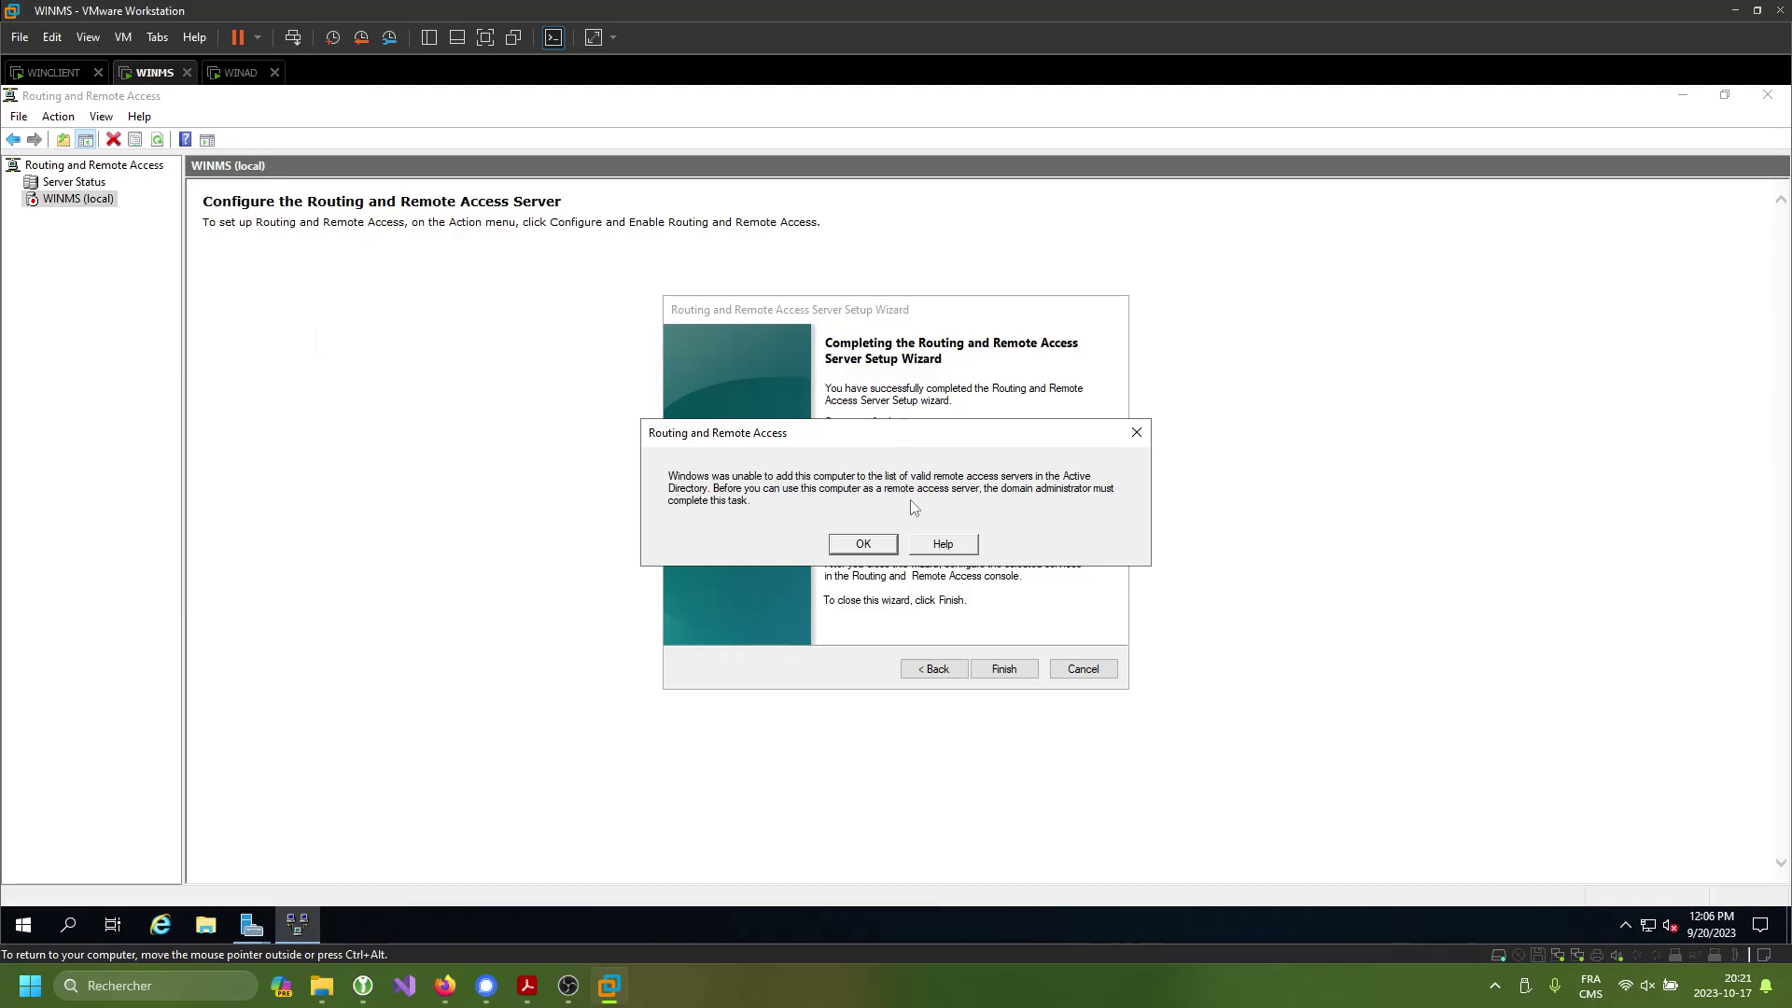
{"action": "left_click", "coordinate": [852, 546]}
{"action": "left_click", "coordinate": [925, 549]}
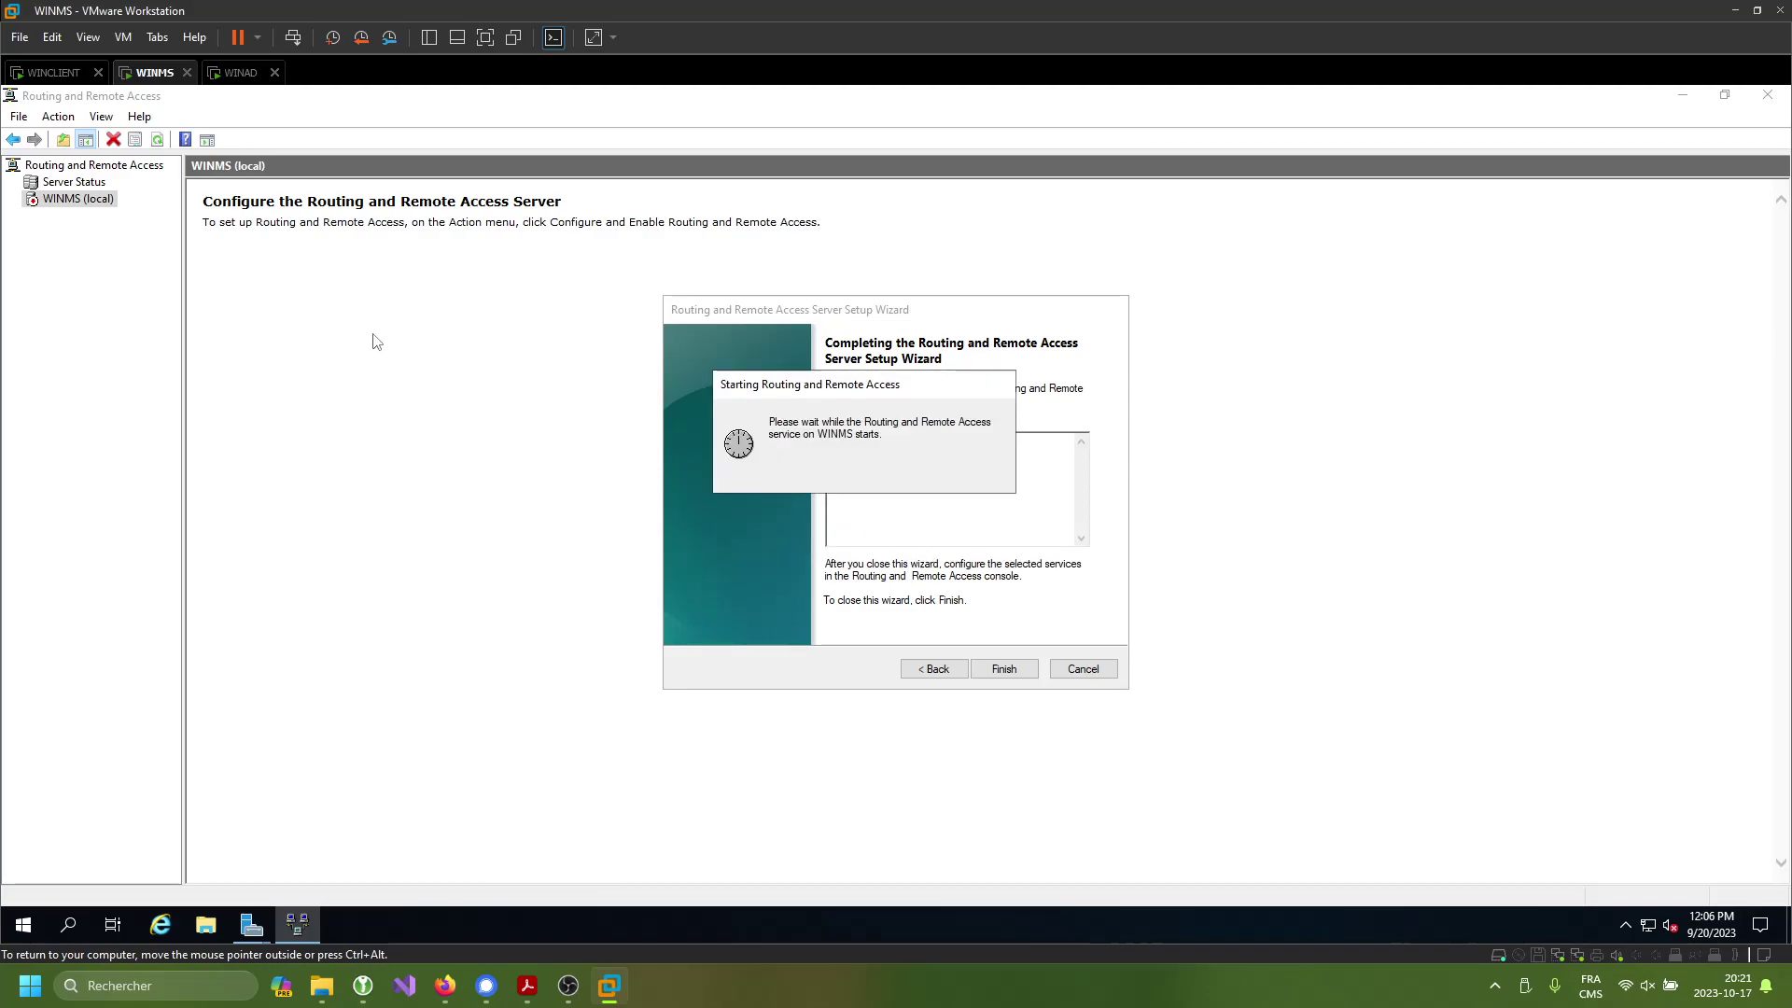
{"action": "right_click", "coordinate": [150, 73]}
{"action": "left_click", "coordinate": [211, 336]}
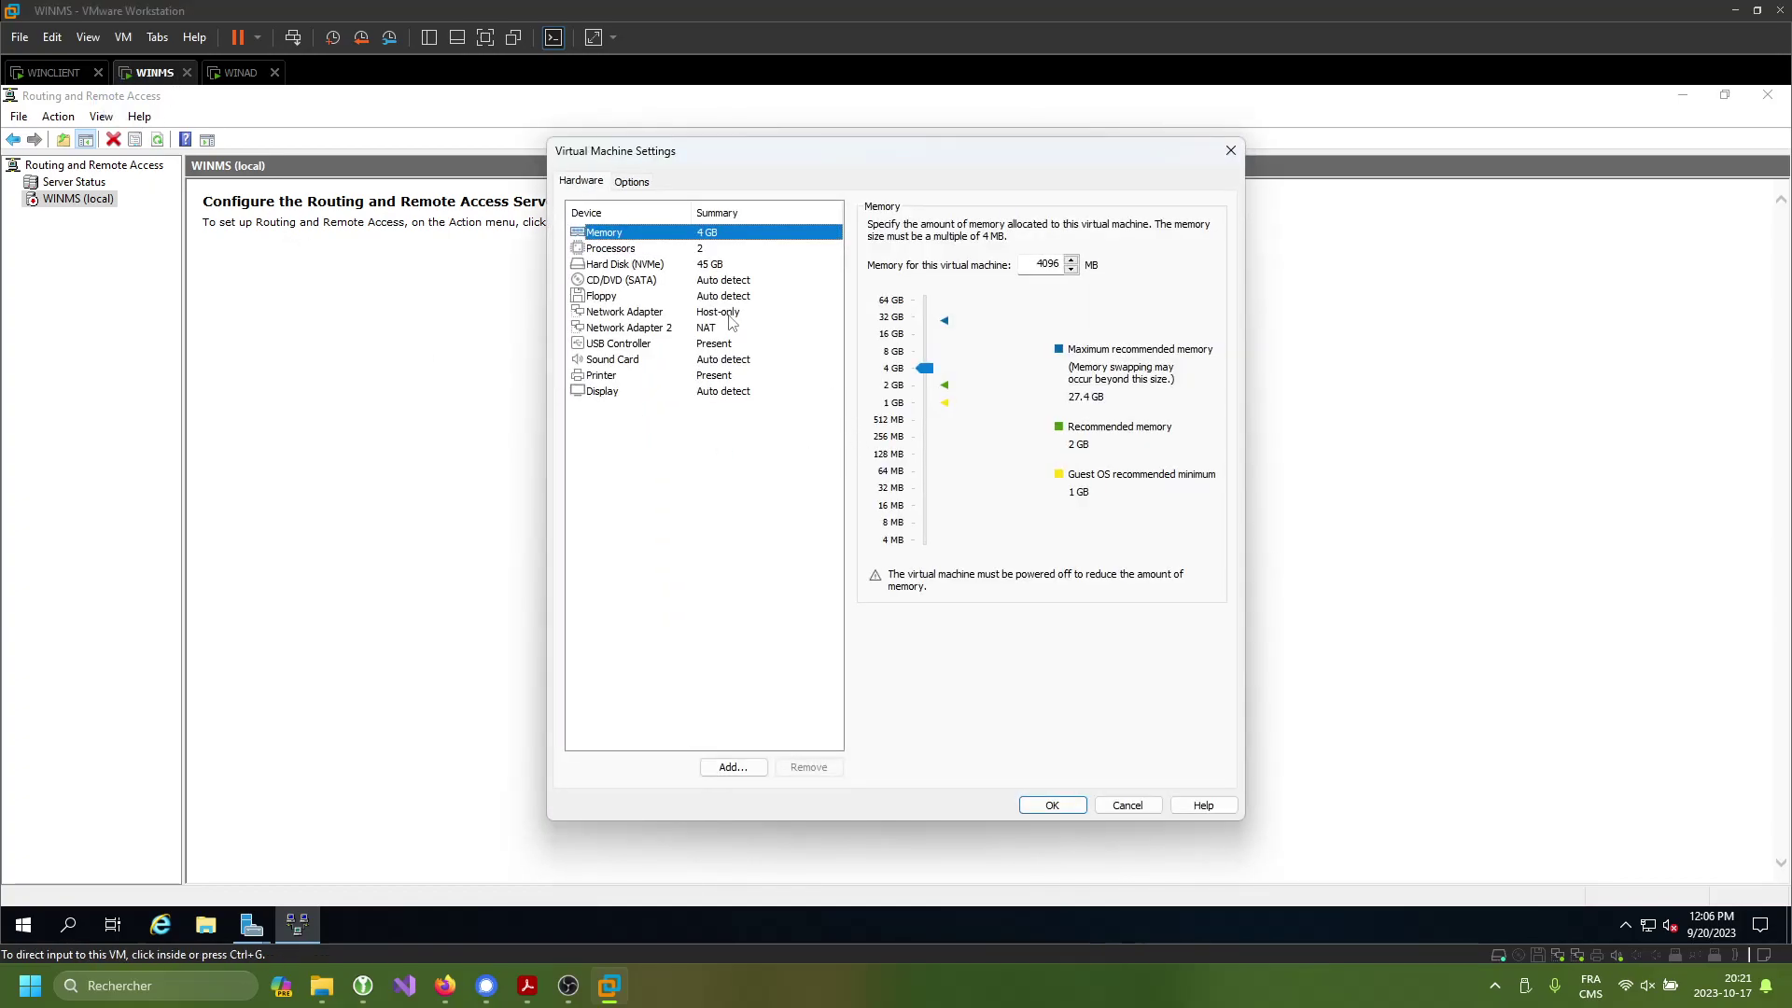
- Verify WINMS's adapters are Host-only and NAT, close its settings, and switch to WINCLIENT
{"action": "left_click", "coordinate": [742, 318]}
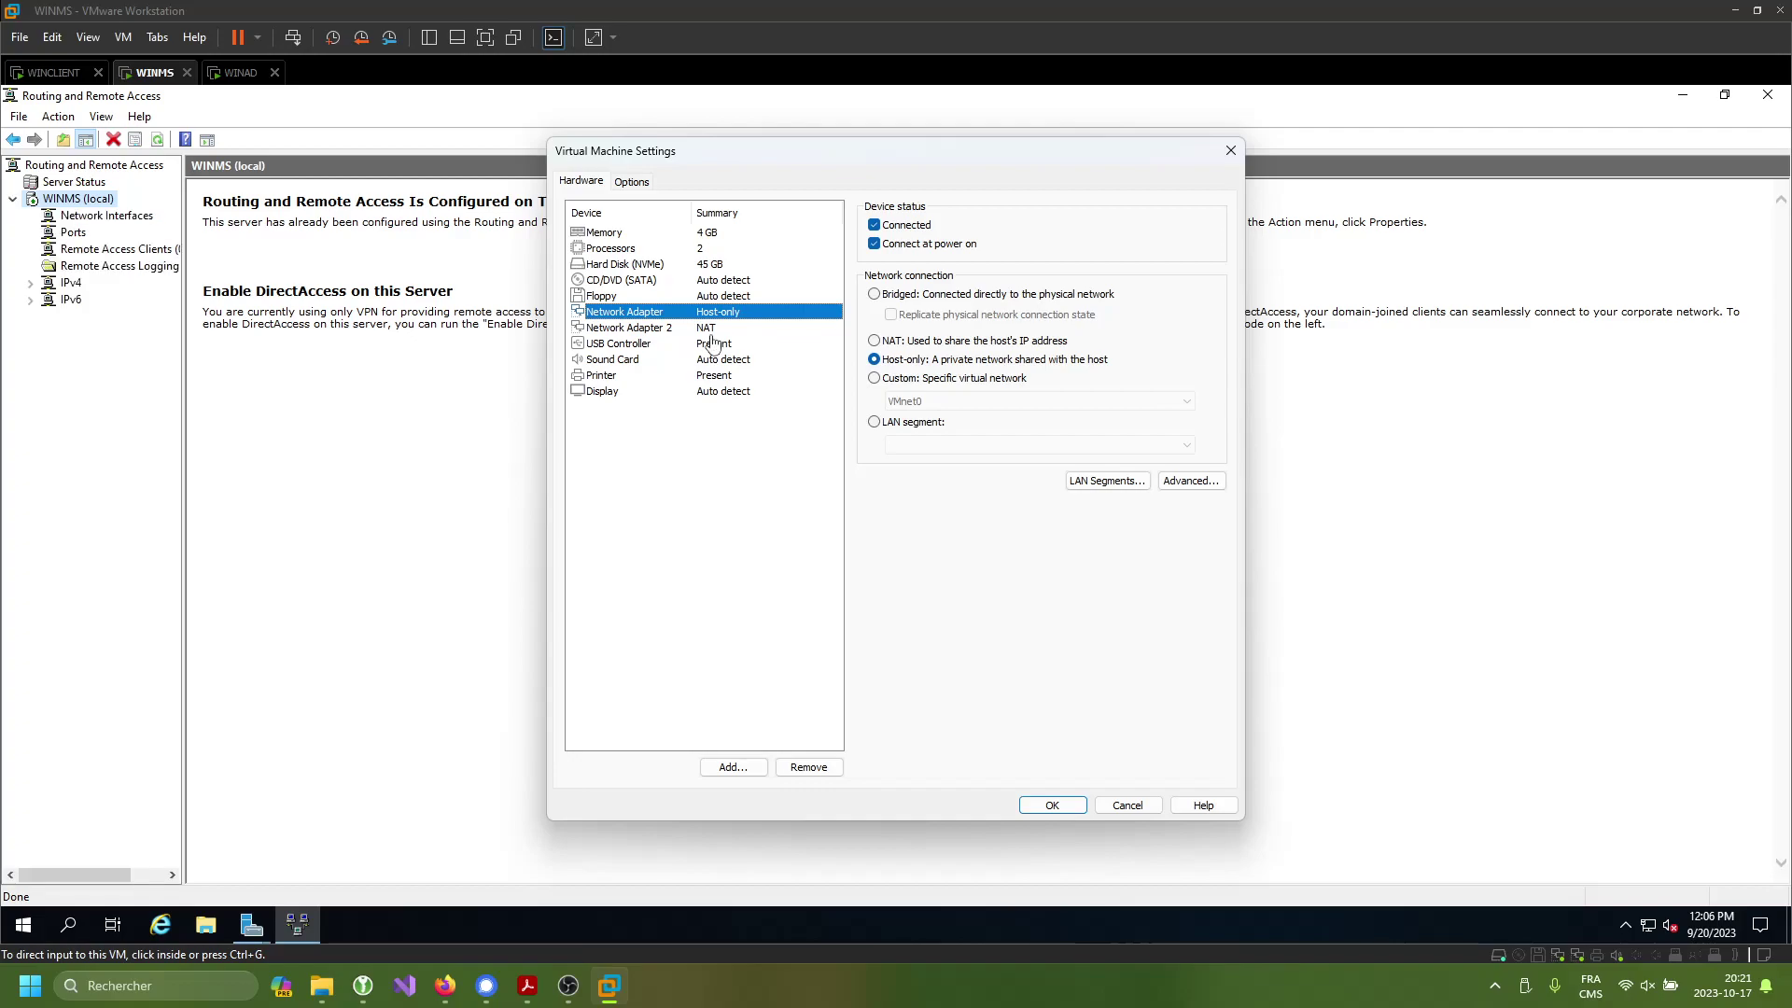
{"action": "left_click", "coordinate": [709, 330]}
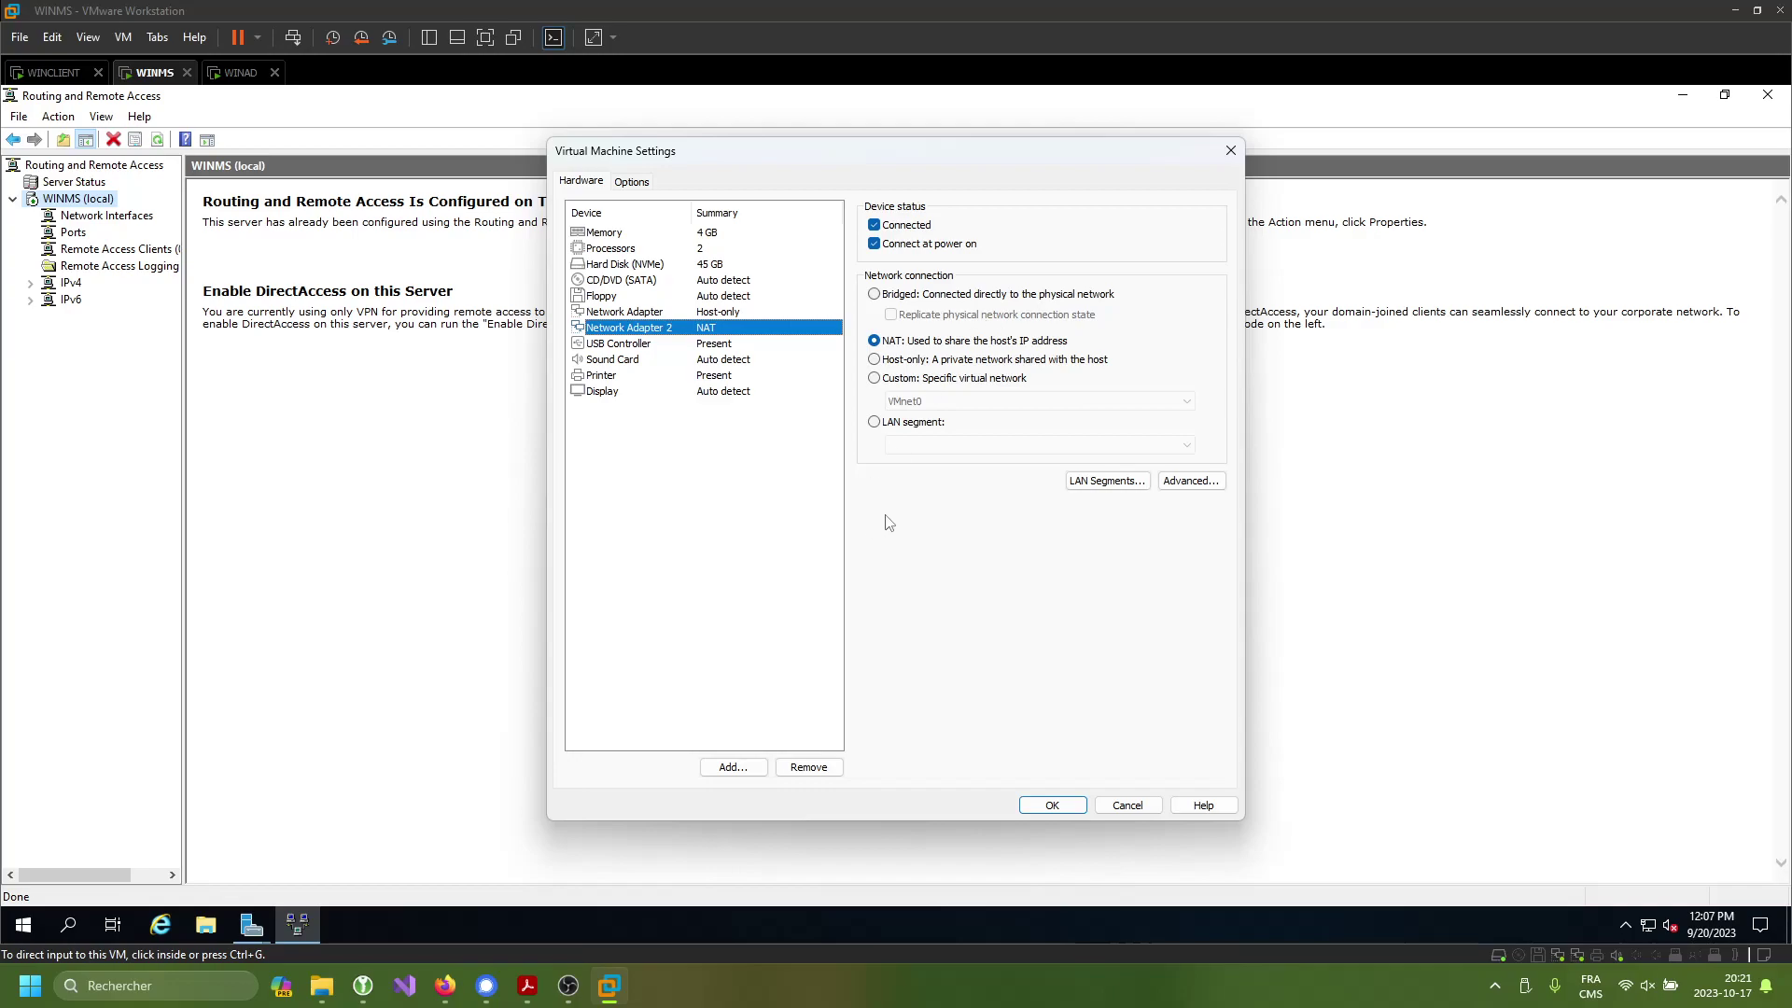
{"action": "left_click", "coordinate": [1228, 150]}
{"action": "left_click", "coordinate": [53, 73]}
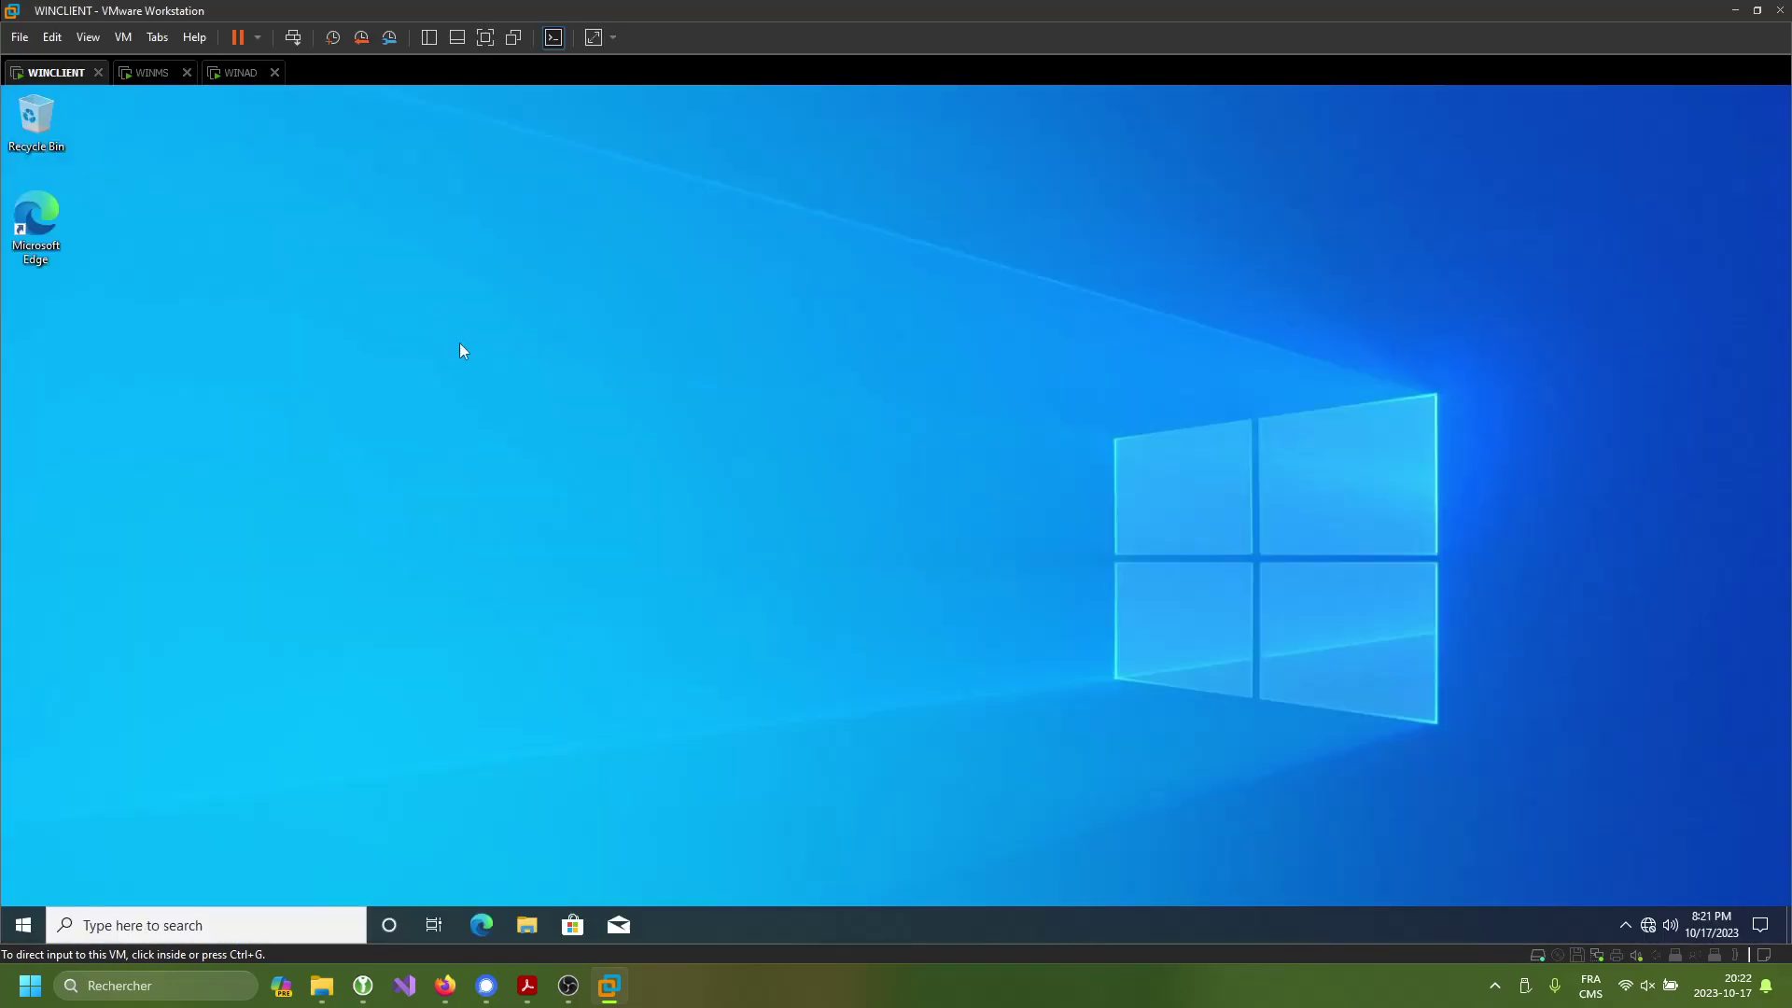
- Change WINCLIENT's network adapter connection from Host-only to NAT and confirm
{"action": "right_click", "coordinate": [35, 74]}
{"action": "left_click", "coordinate": [127, 336]}
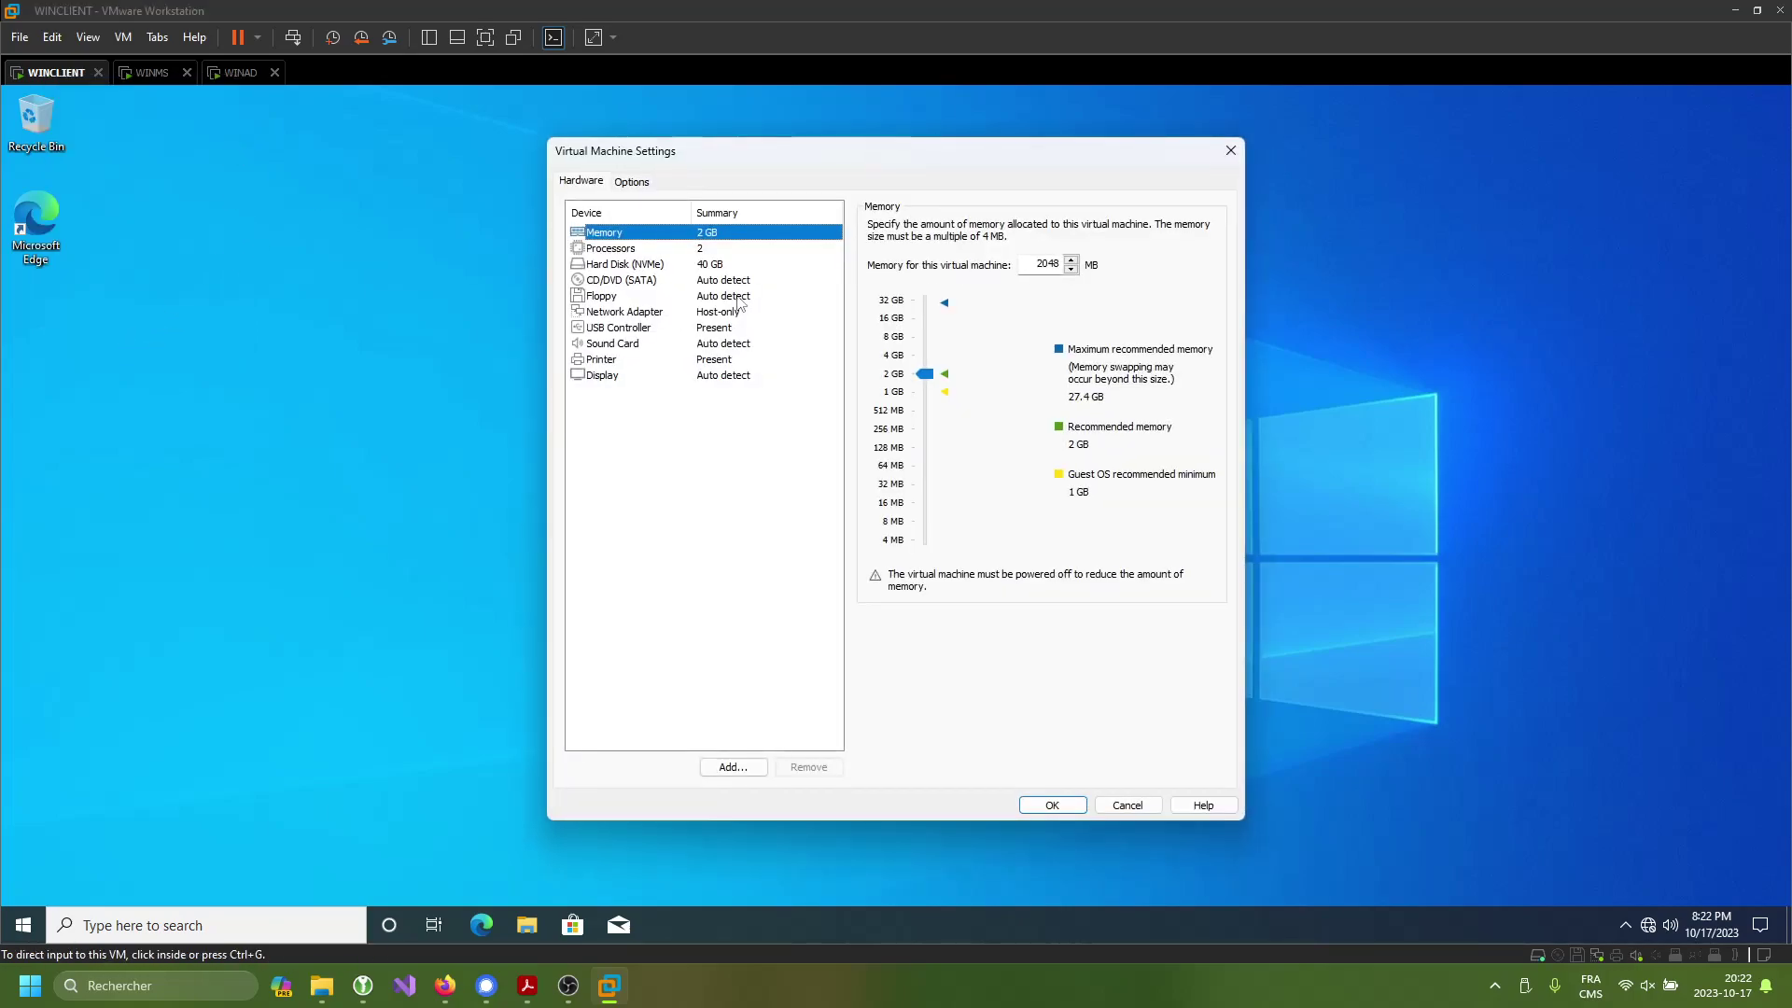
{"action": "left_click", "coordinate": [736, 327]}
{"action": "left_click", "coordinate": [747, 311]}
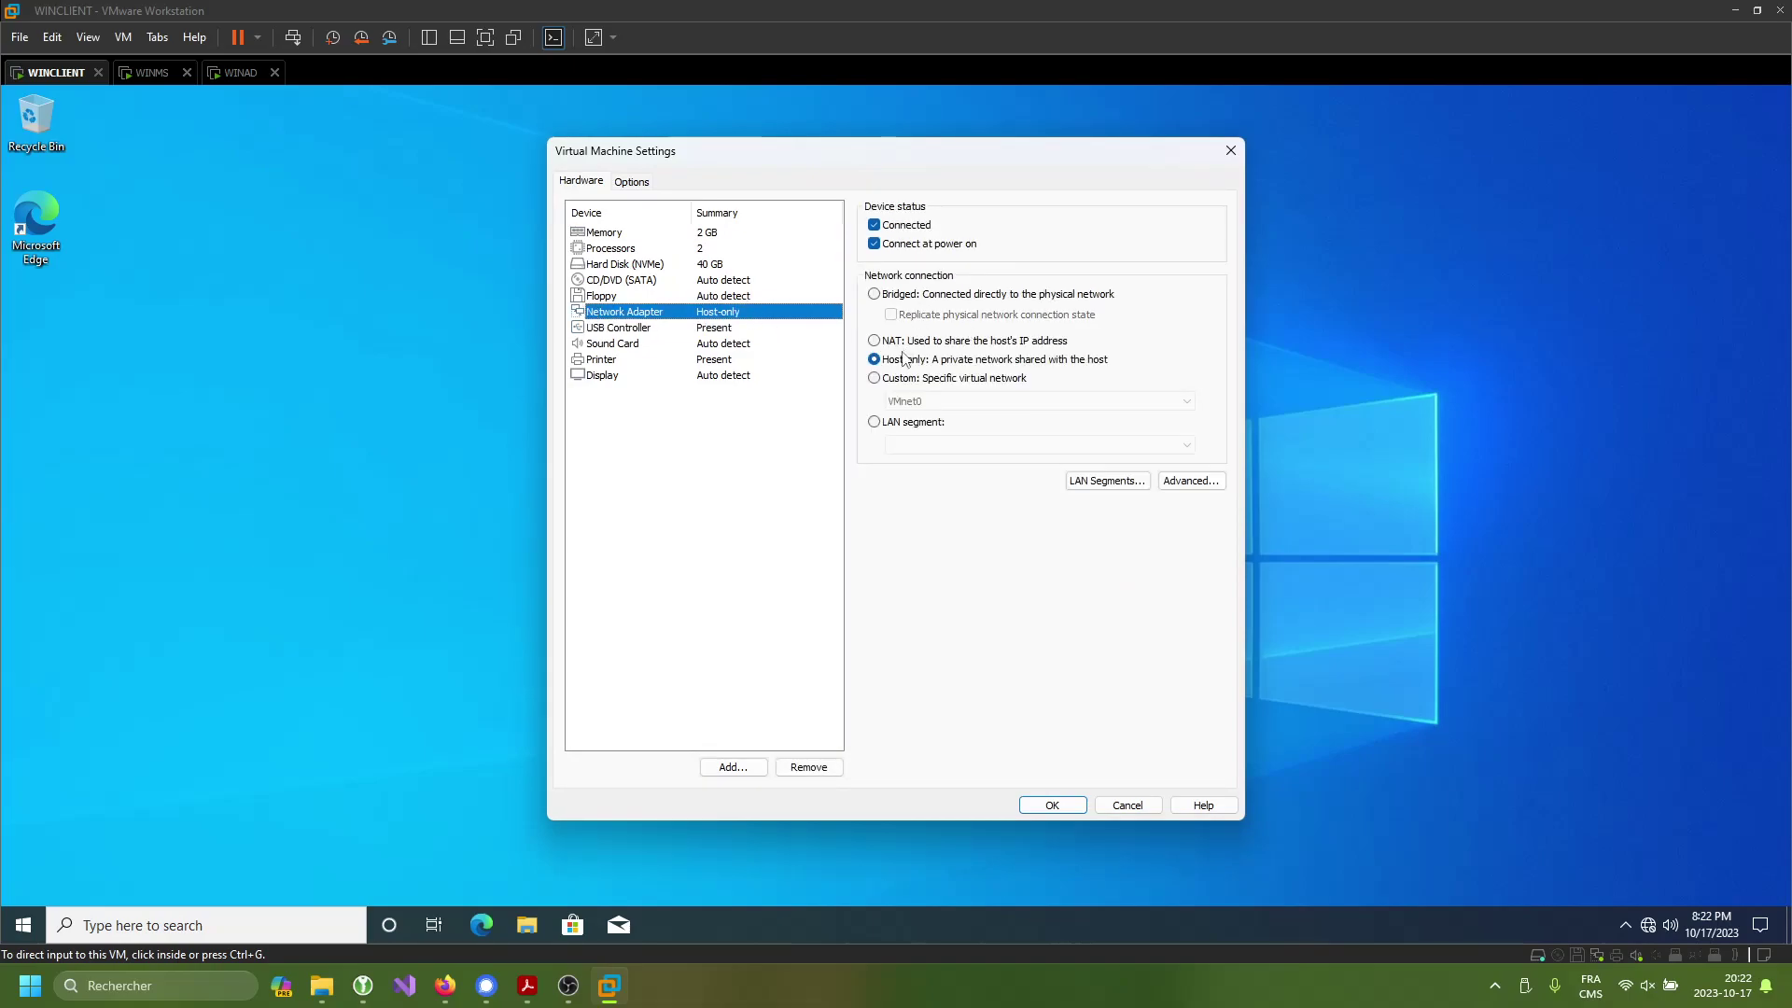
{"action": "left_click", "coordinate": [922, 341]}
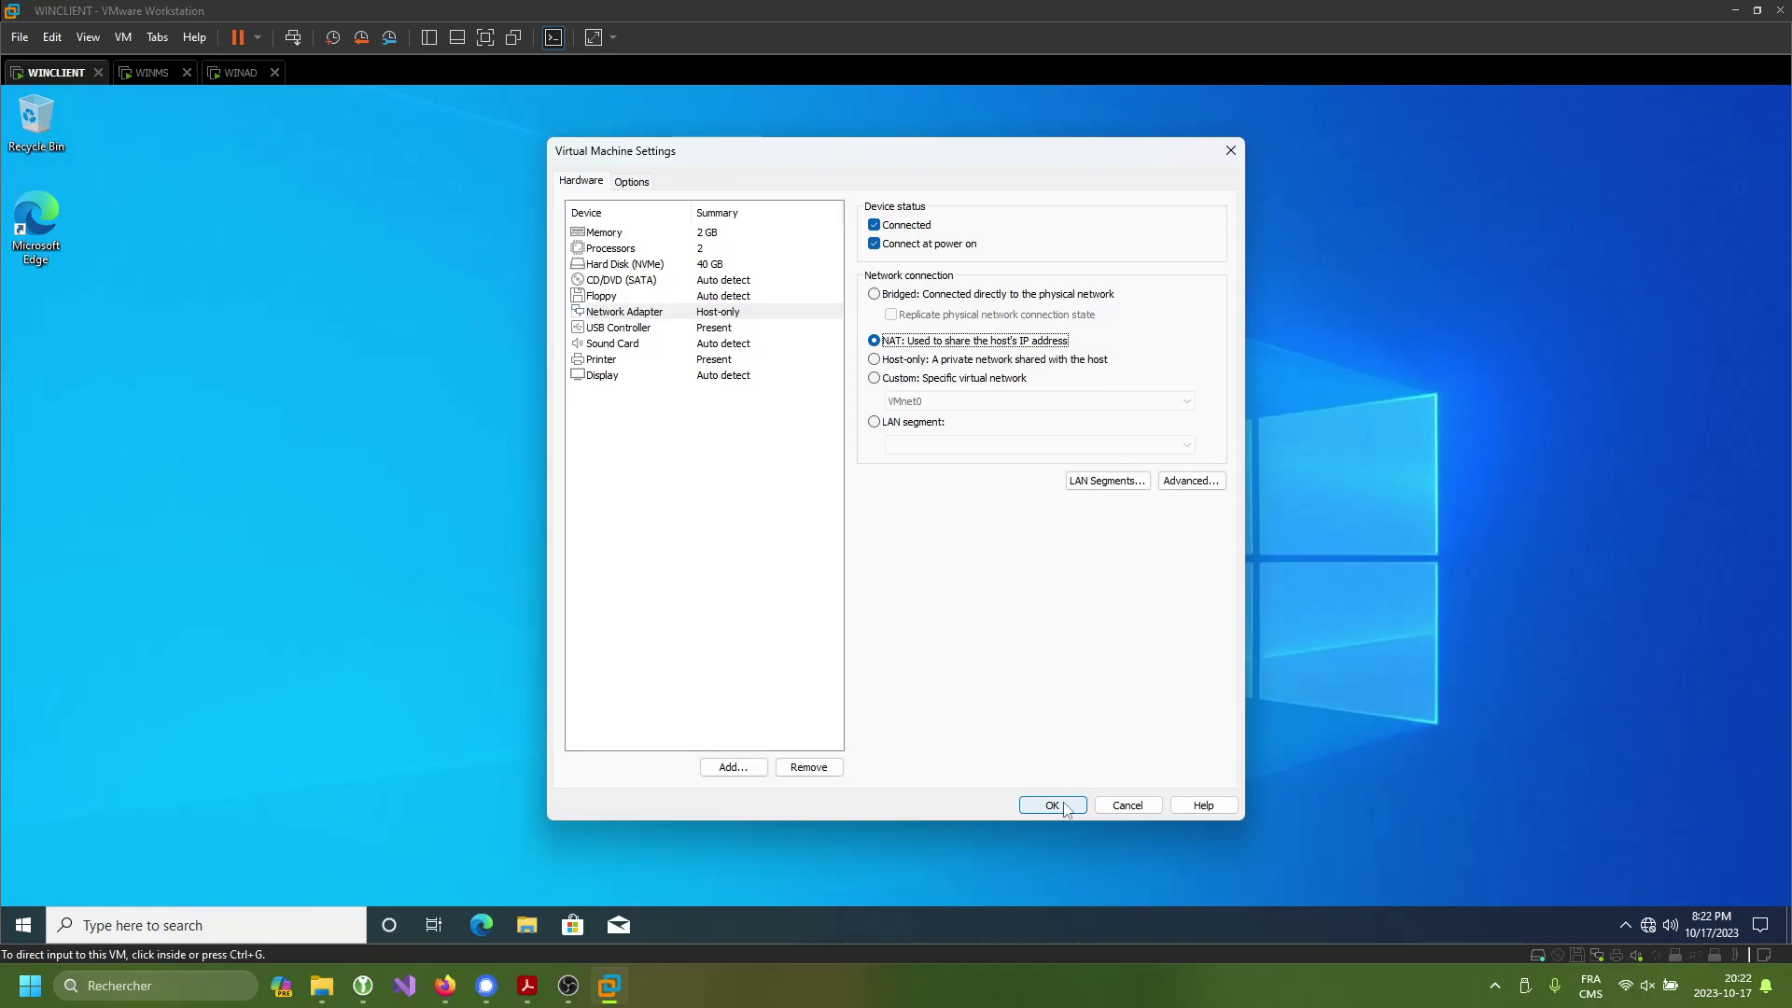
{"action": "left_click", "coordinate": [1054, 807]}
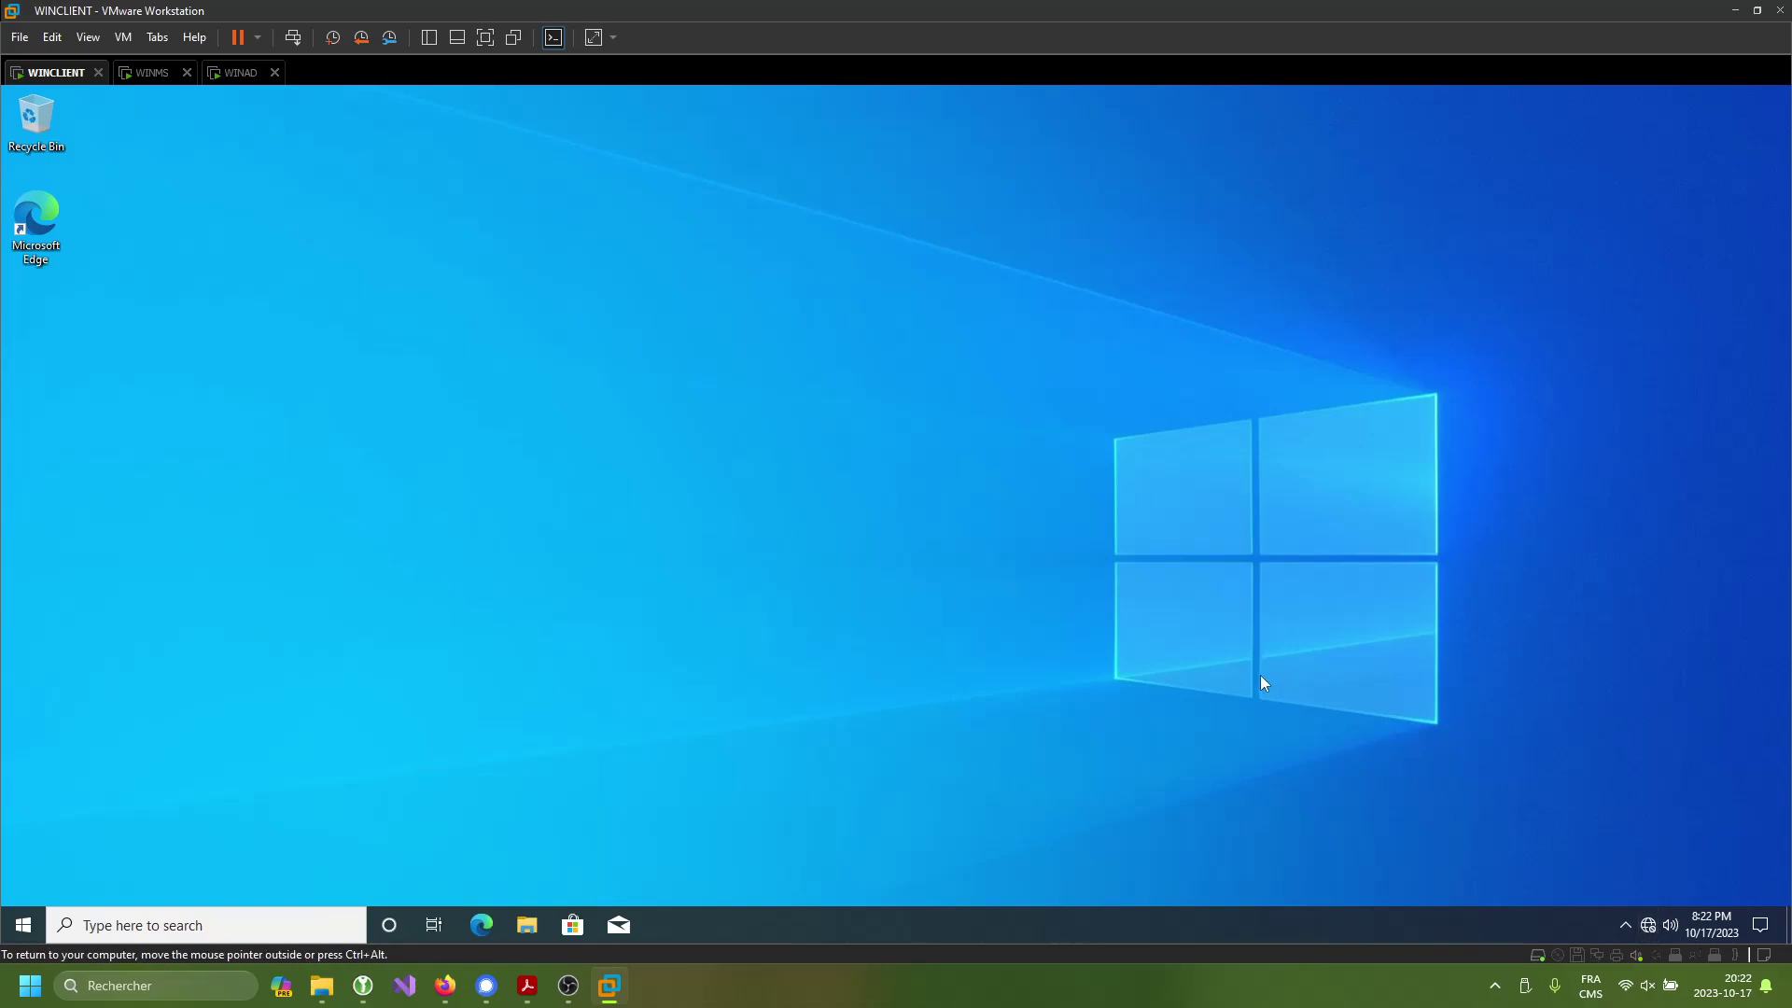
- Open and close the Run prompt on WINCLIENT, then switch to WINAD
{"action": "key", "text": "super+r"}
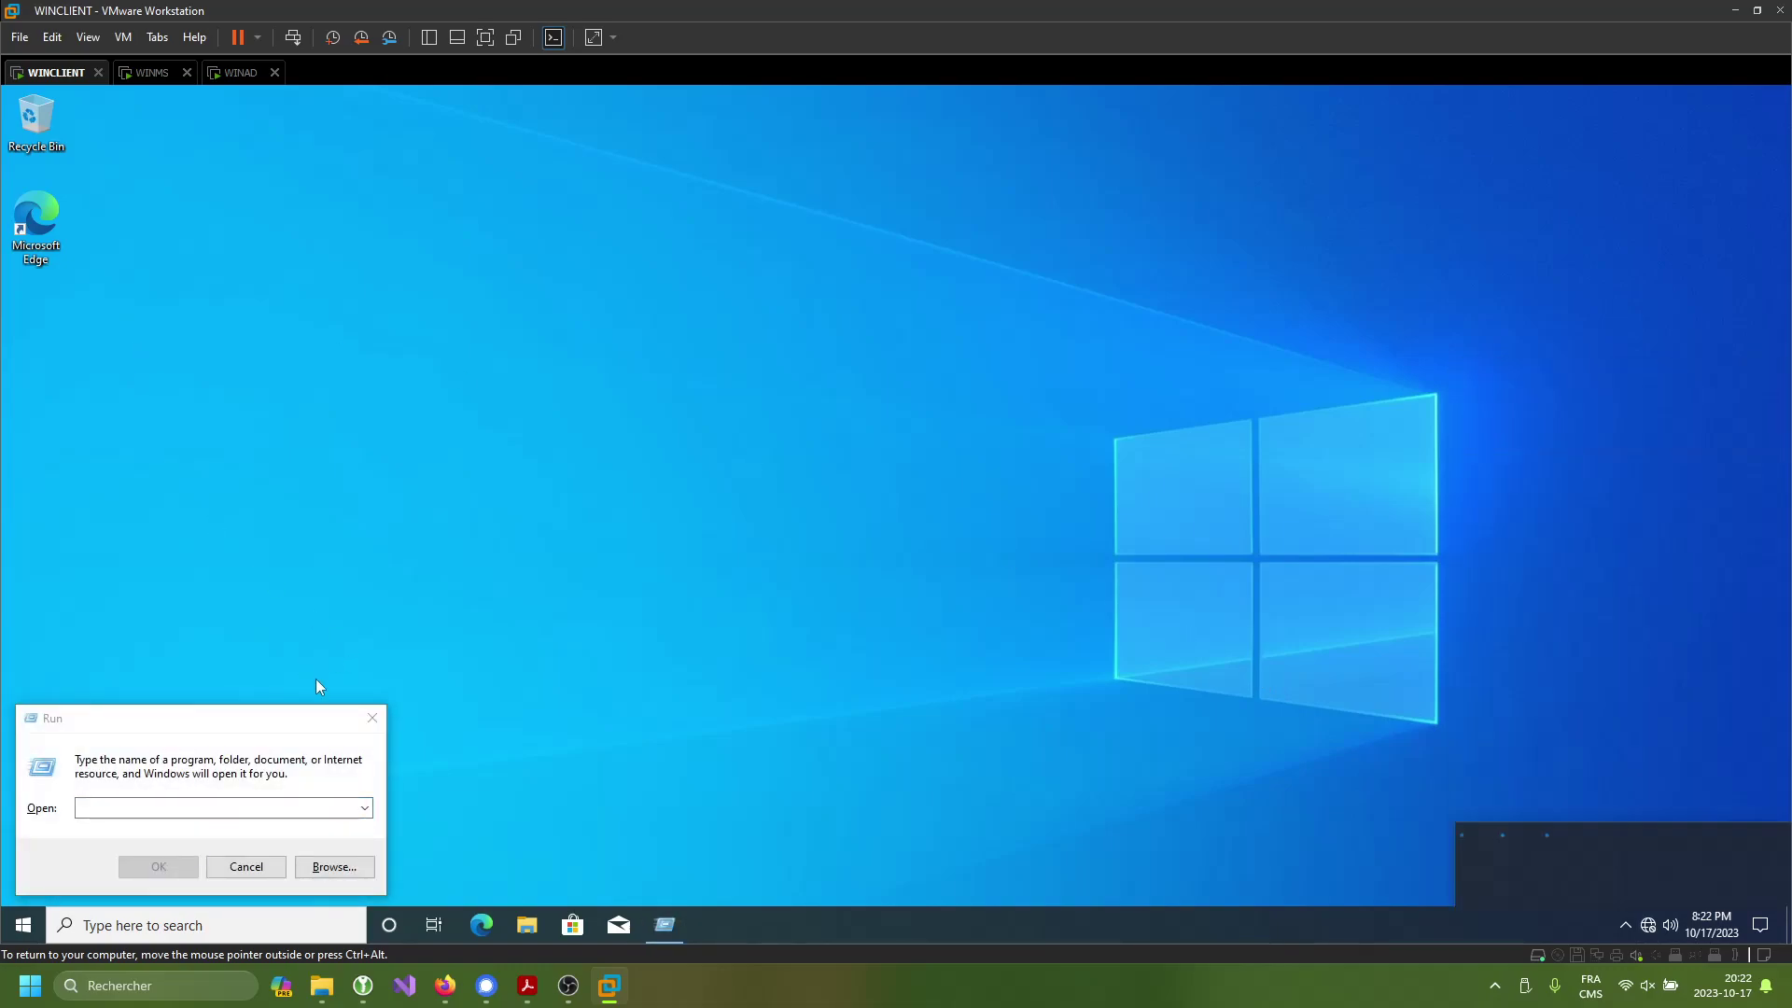
{"action": "left_click", "coordinate": [372, 717]}
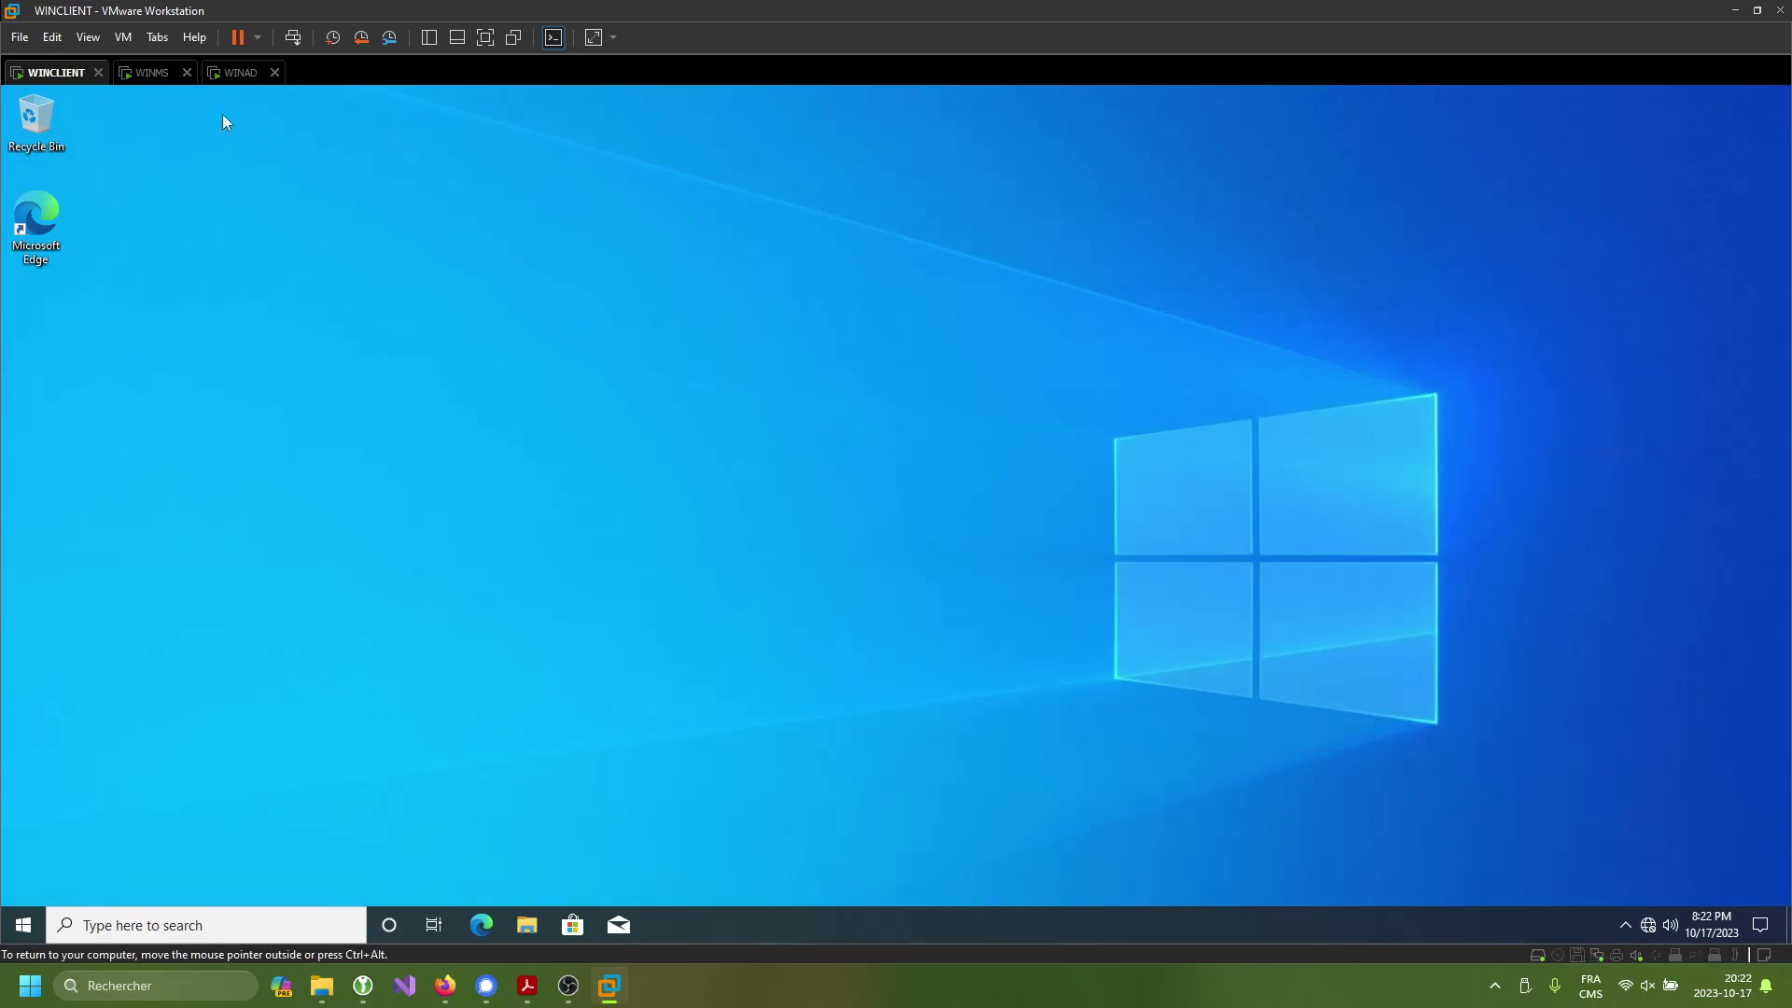
{"action": "left_click", "coordinate": [240, 72]}
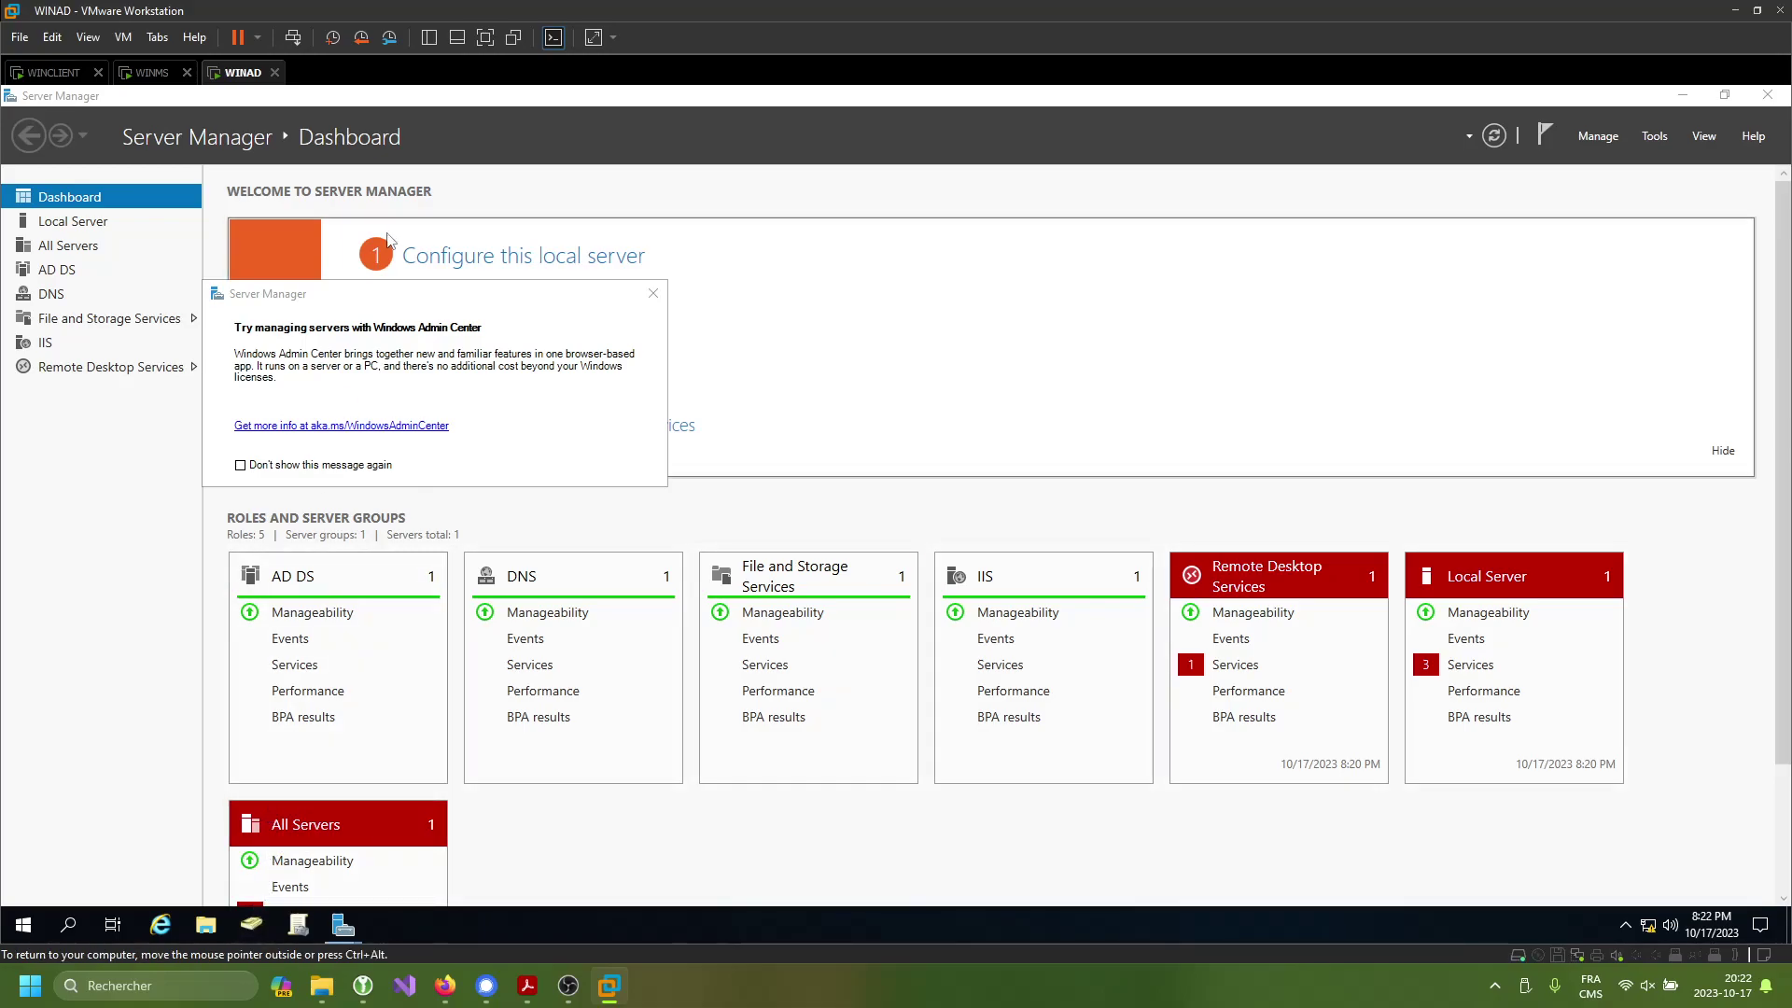
- Expand the SD2.COM domain and open its Users container in a maximized ADUC window
{"action": "double_click", "coordinate": [321, 296]}
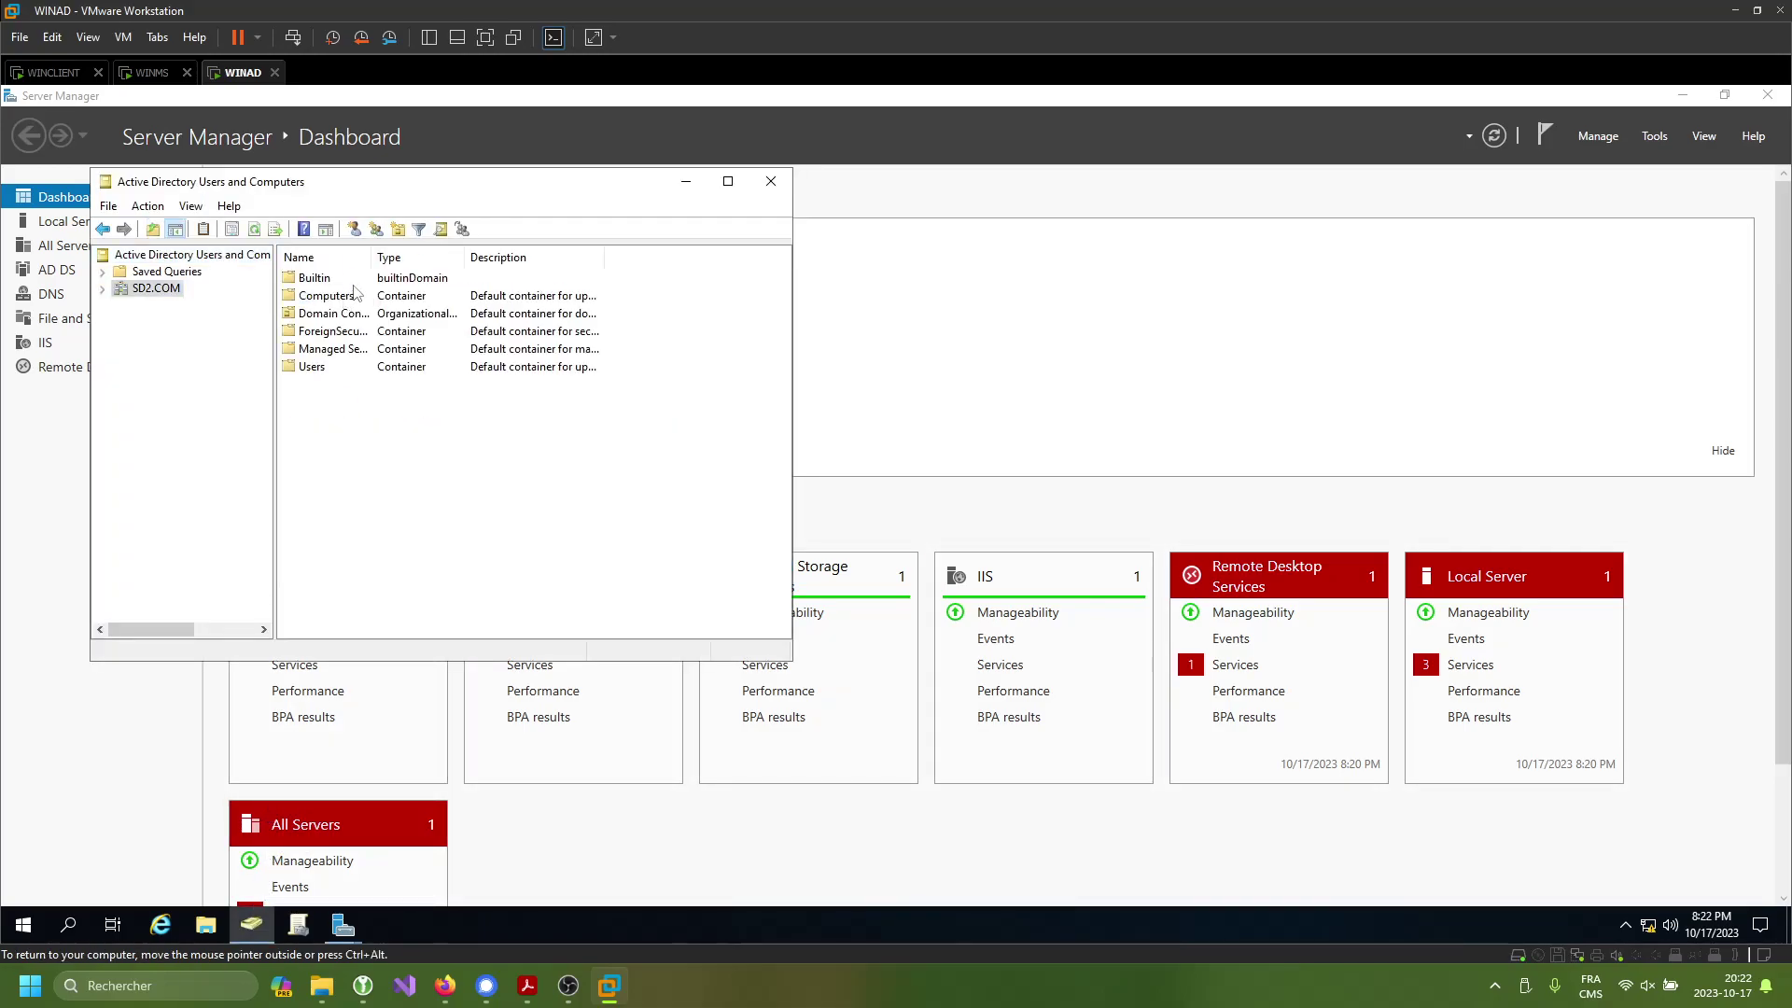
{"action": "double_click", "coordinate": [312, 366]}
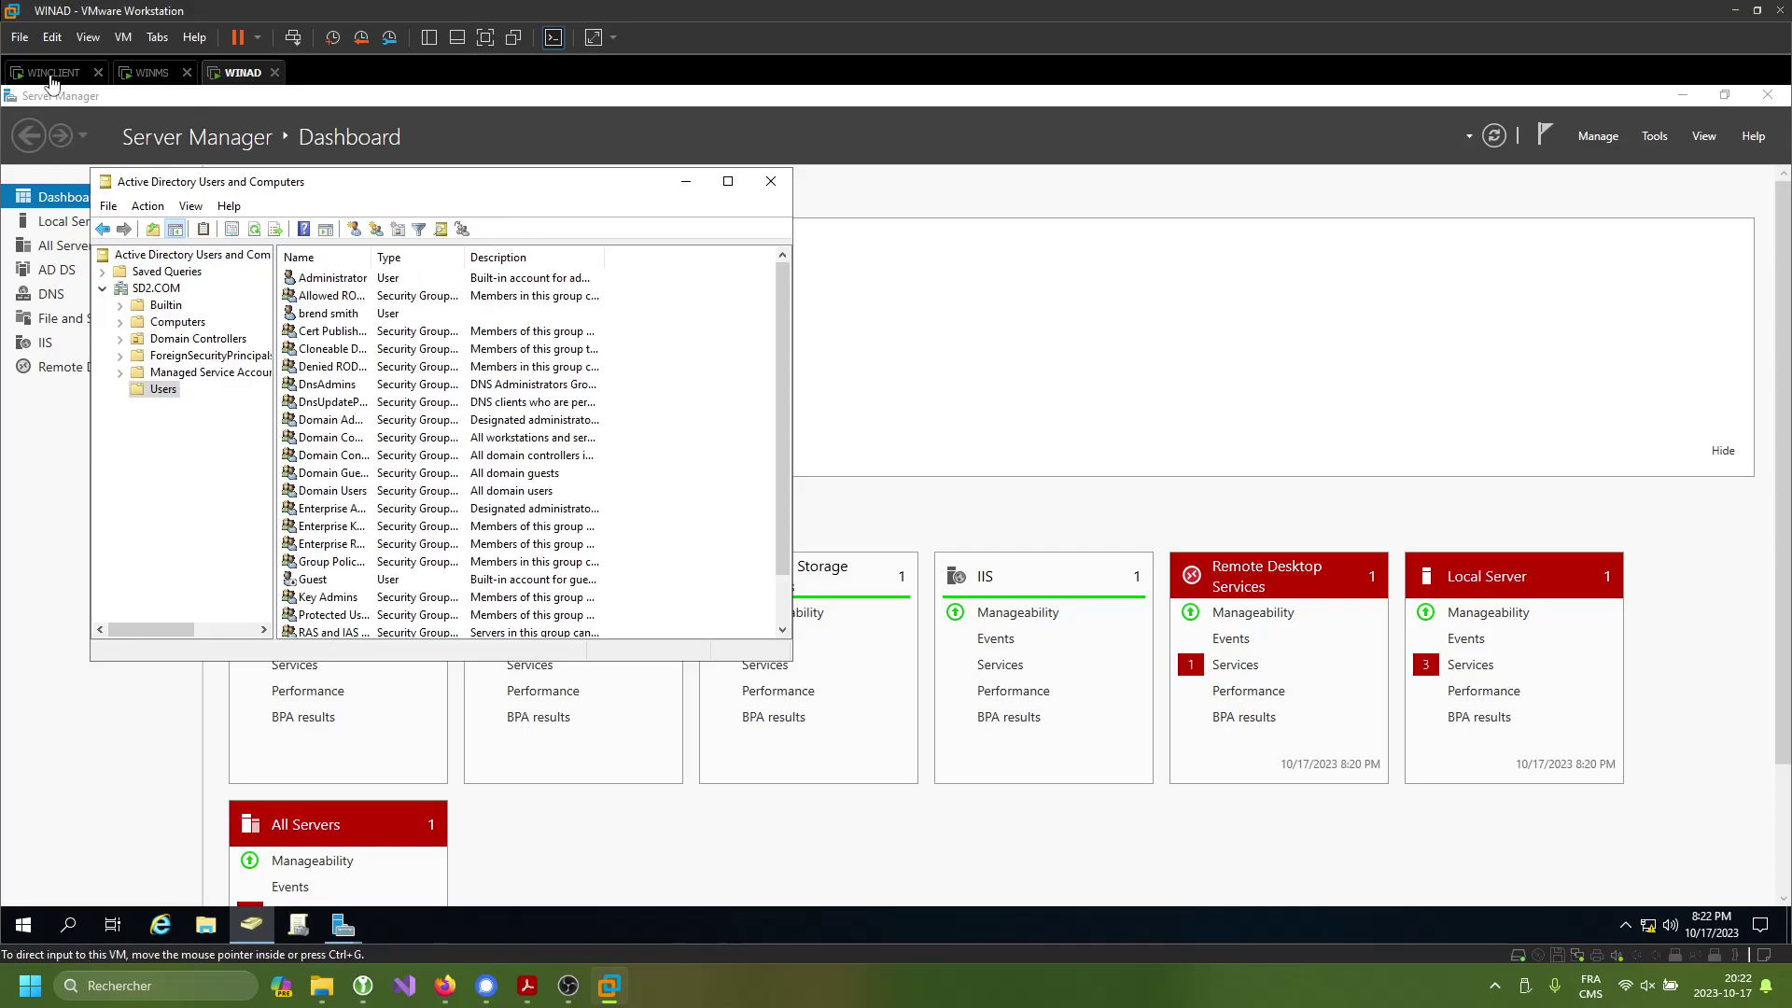
{"action": "left_click", "coordinate": [50, 74]}
{"action": "left_click", "coordinate": [240, 77]}
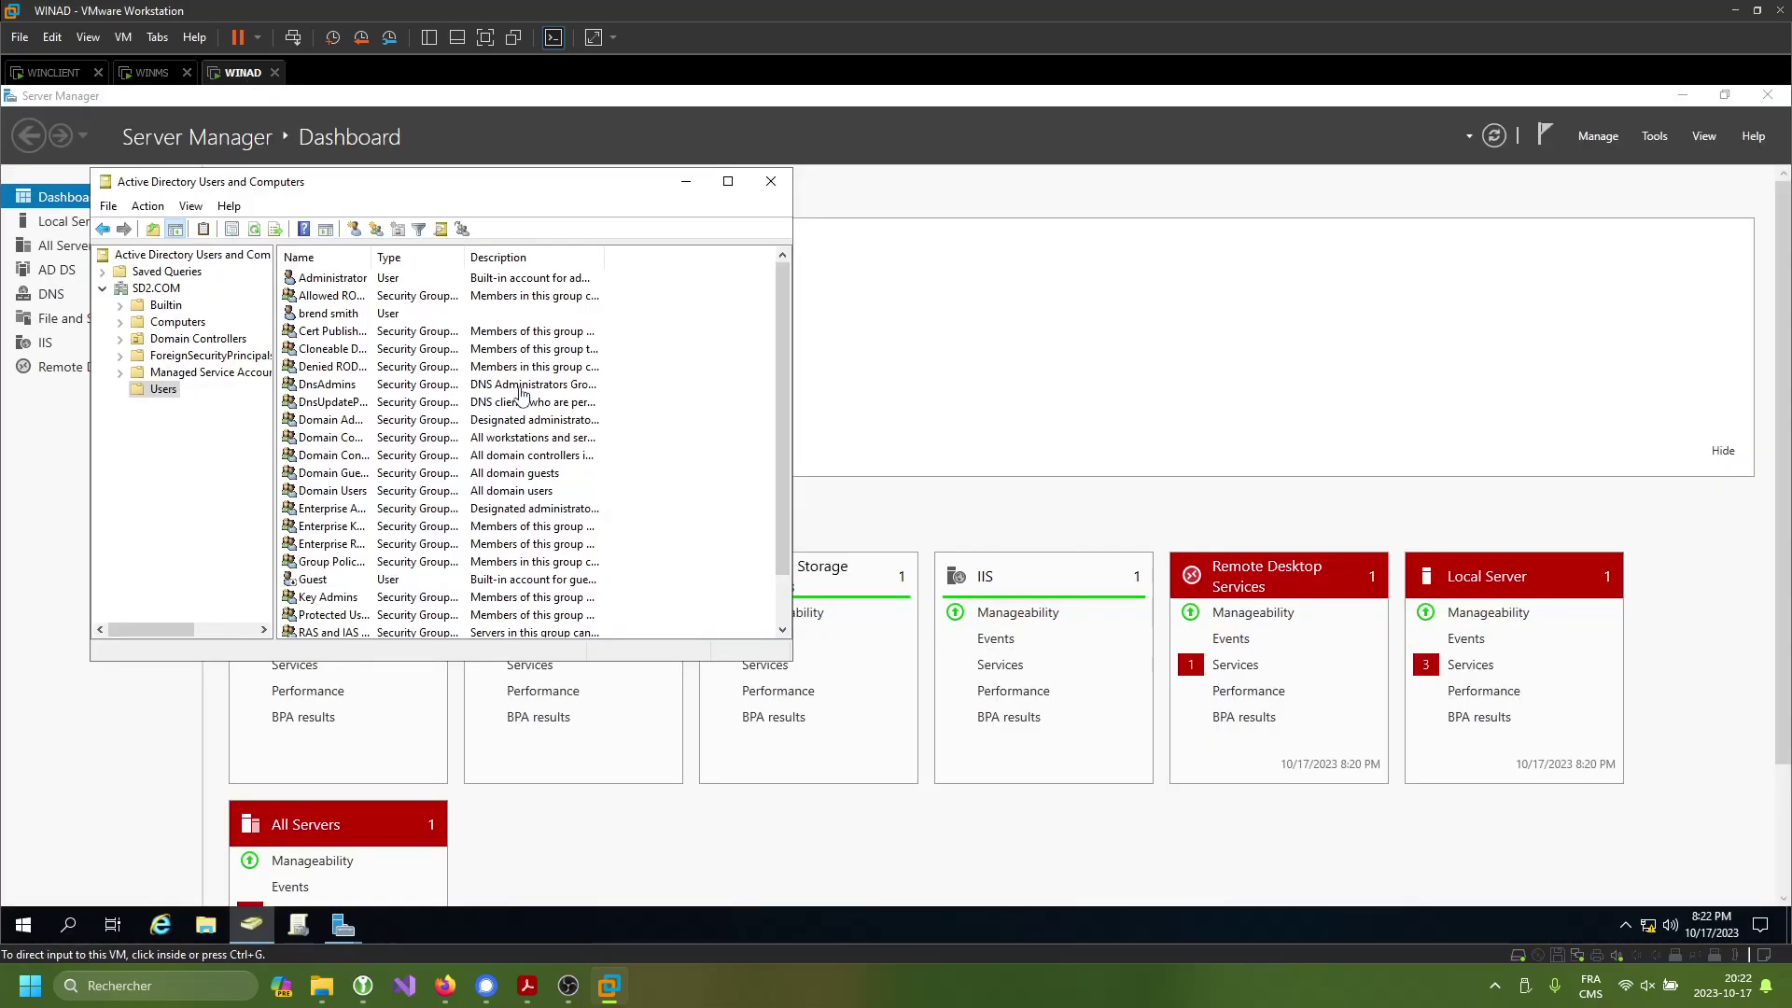
{"action": "left_click", "coordinate": [728, 181]}
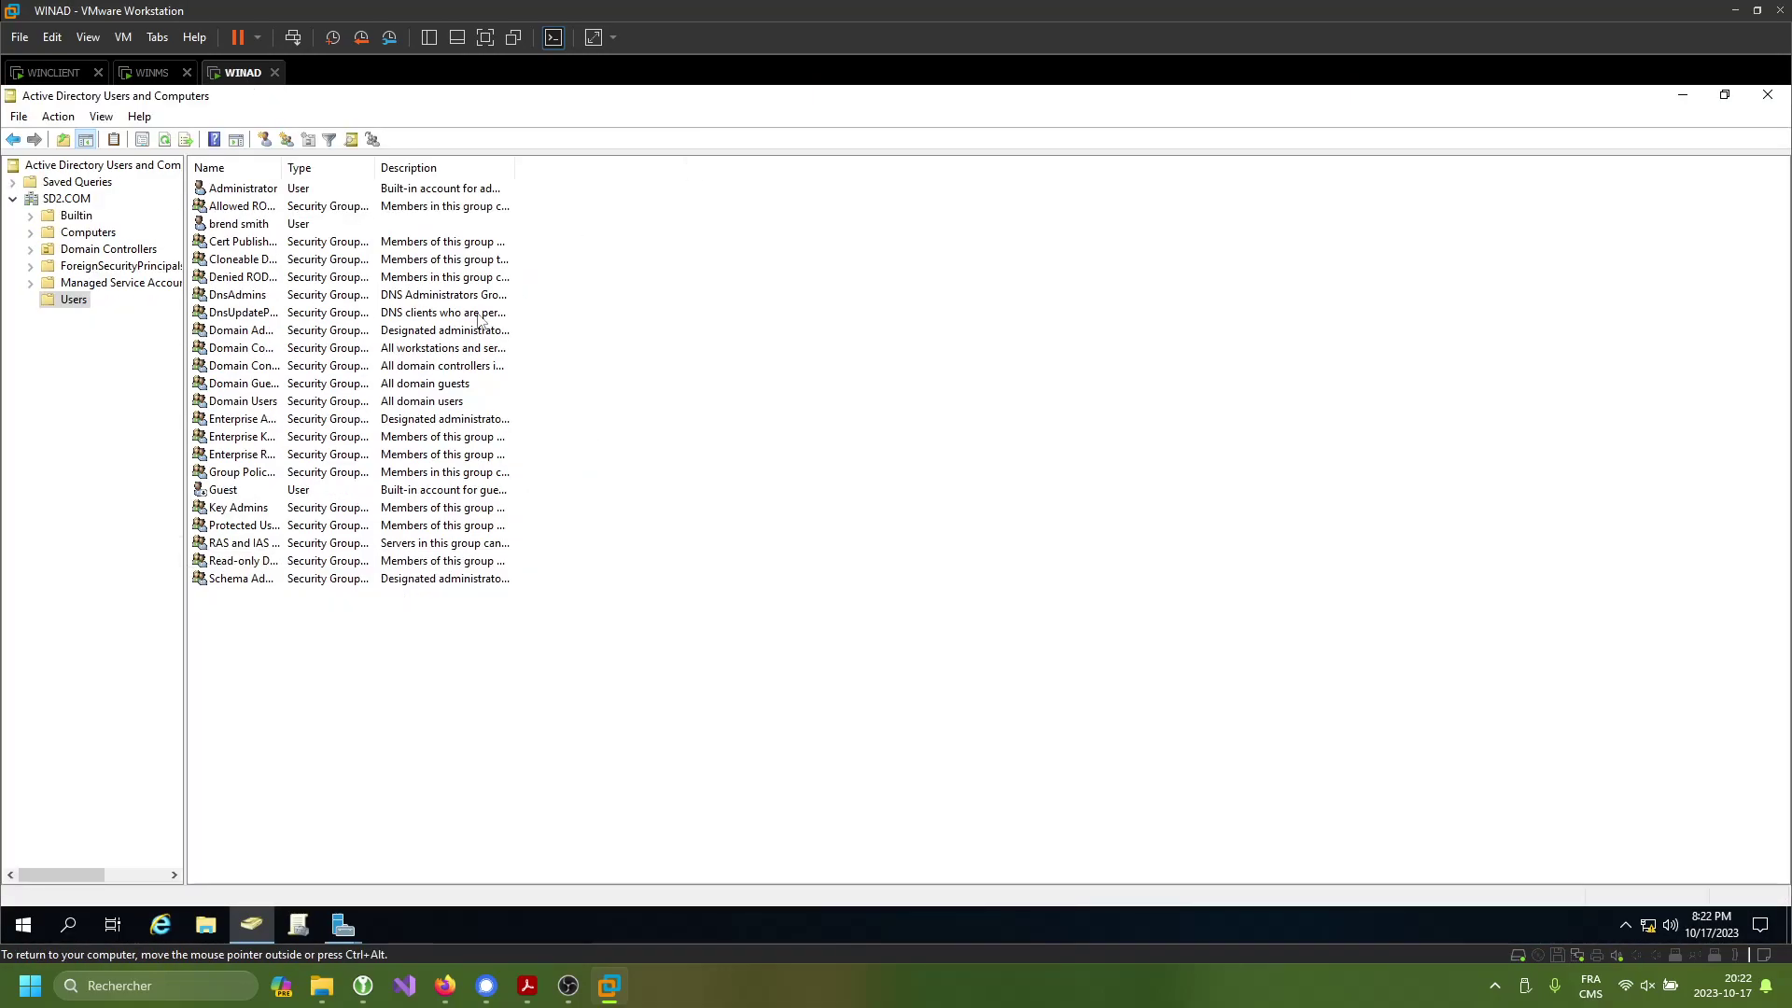
- Set the domain user's Dial-in permission to Allow access, apply, and minimize ADUC
{"action": "left_click", "coordinate": [244, 228]}
{"action": "left_click", "coordinate": [42, 76]}
{"action": "left_click", "coordinate": [221, 75]}
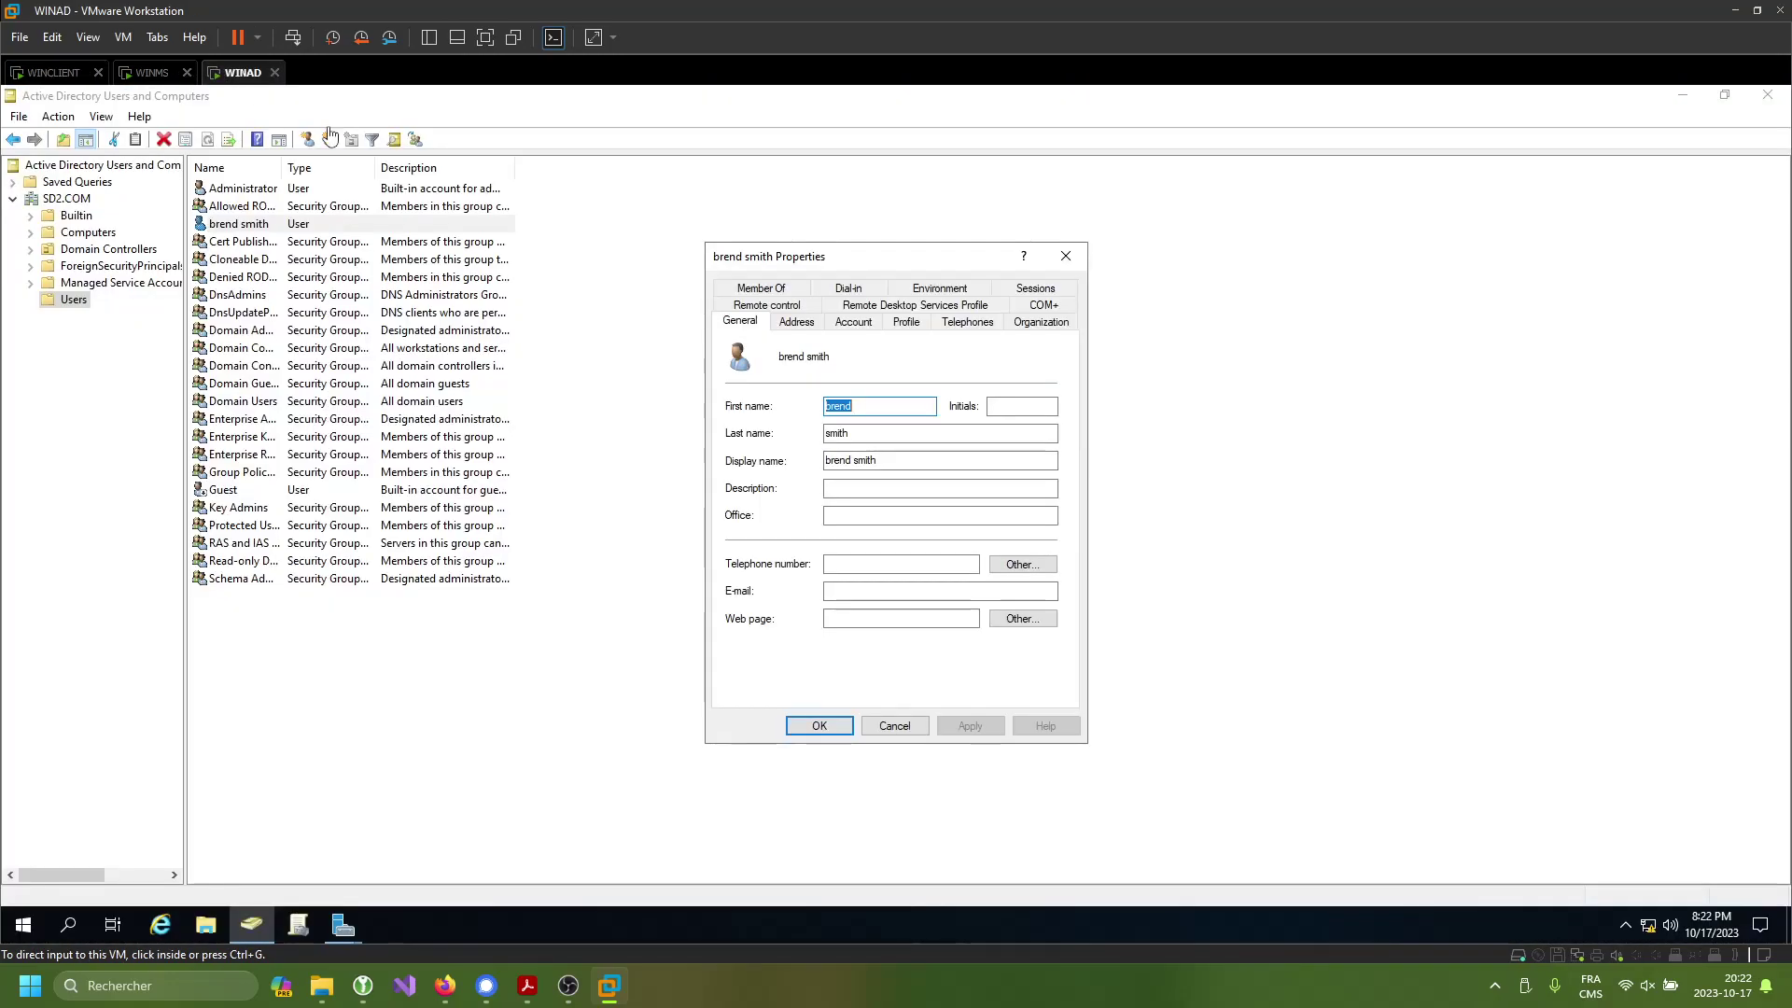
{"action": "left_click", "coordinate": [860, 288]}
{"action": "left_click", "coordinate": [736, 369]}
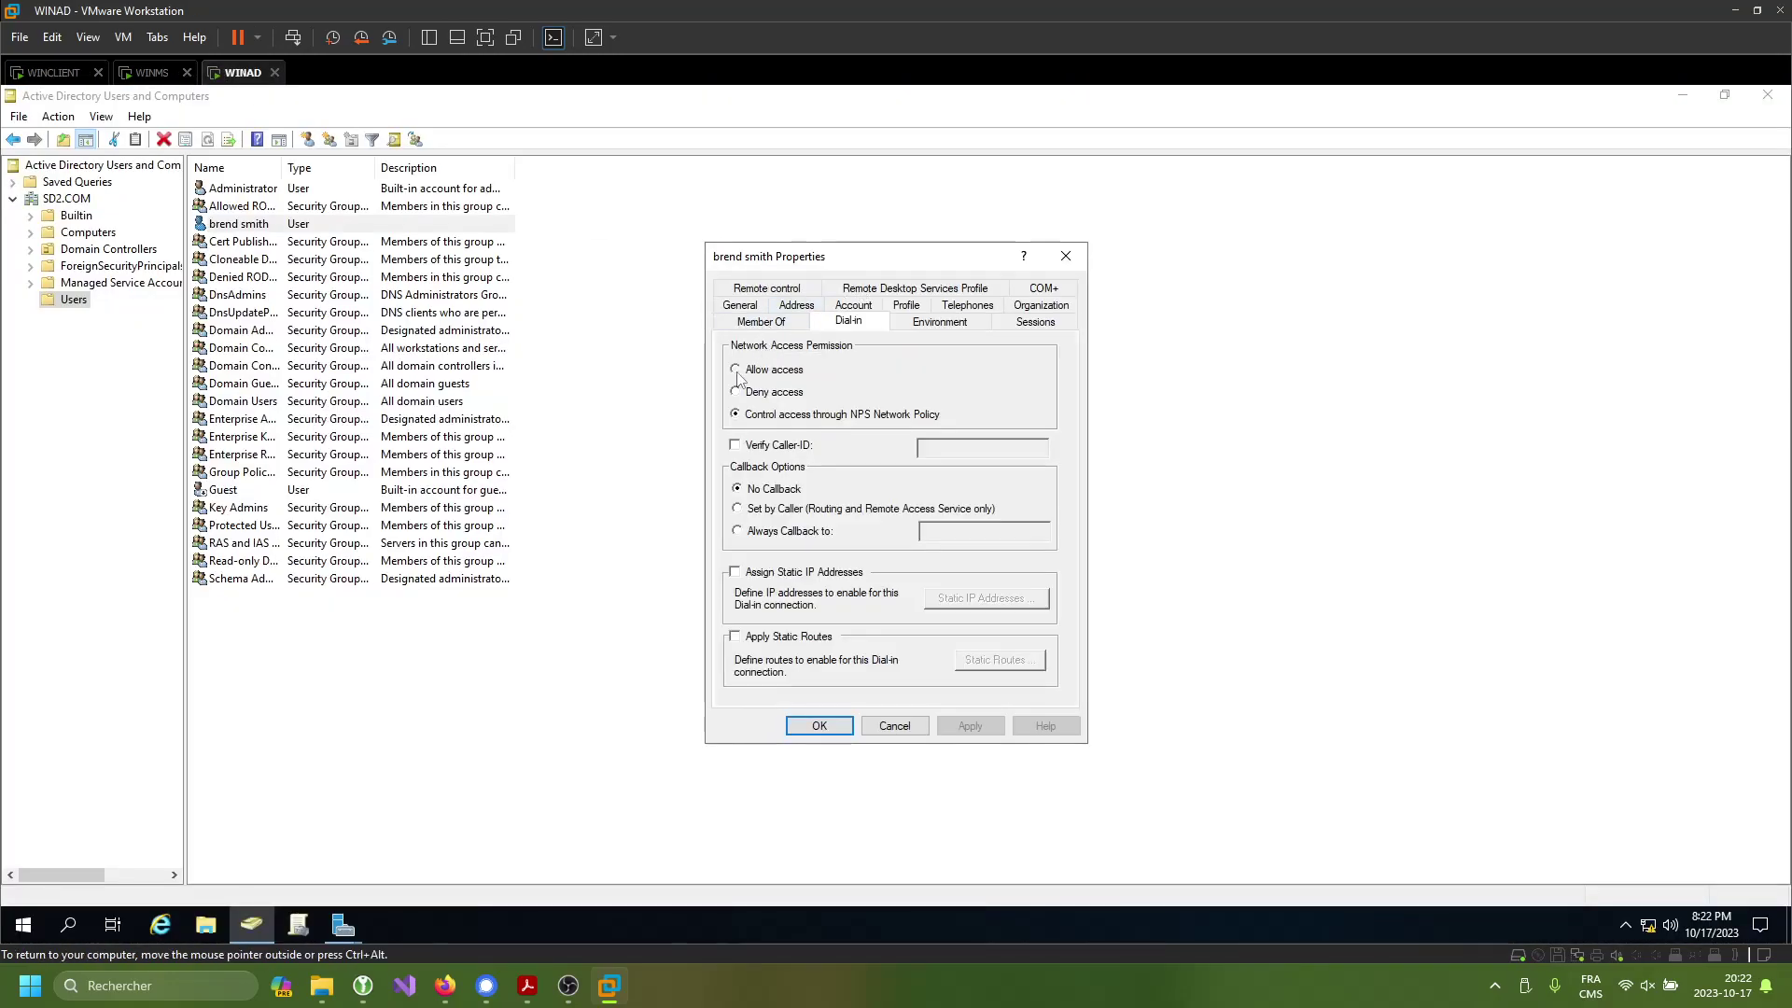
{"action": "left_click", "coordinate": [970, 726]}
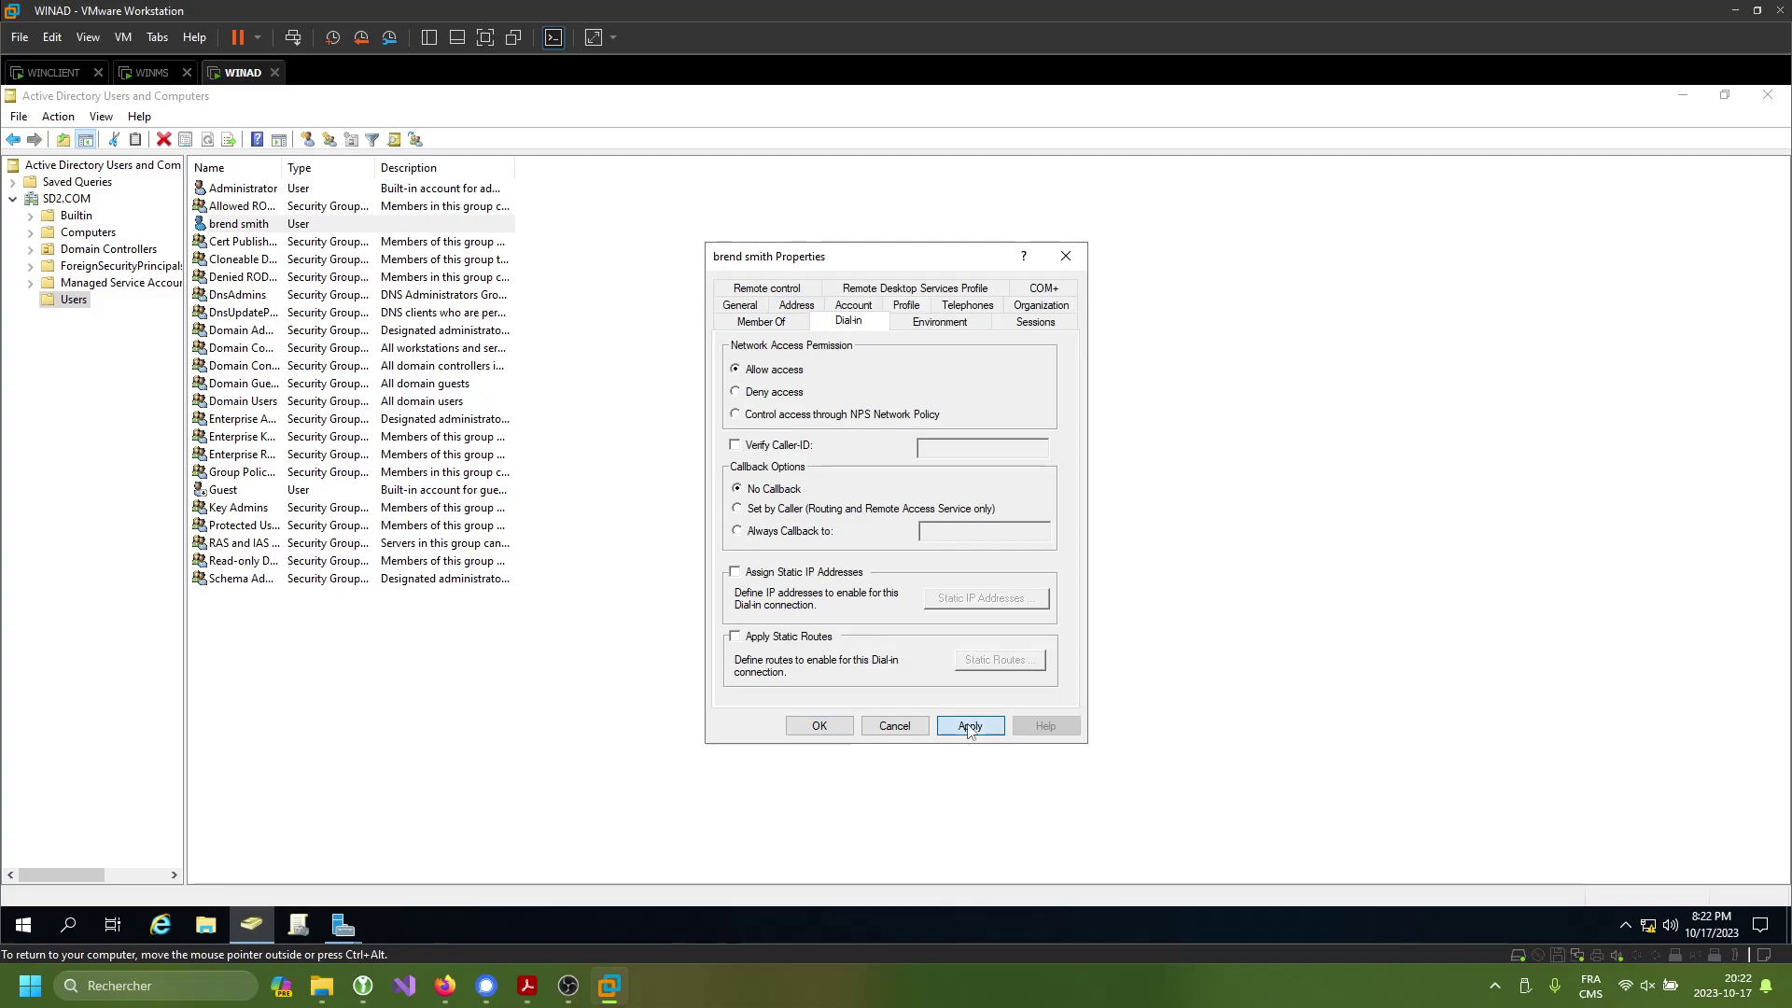
{"action": "left_click", "coordinate": [810, 727]}
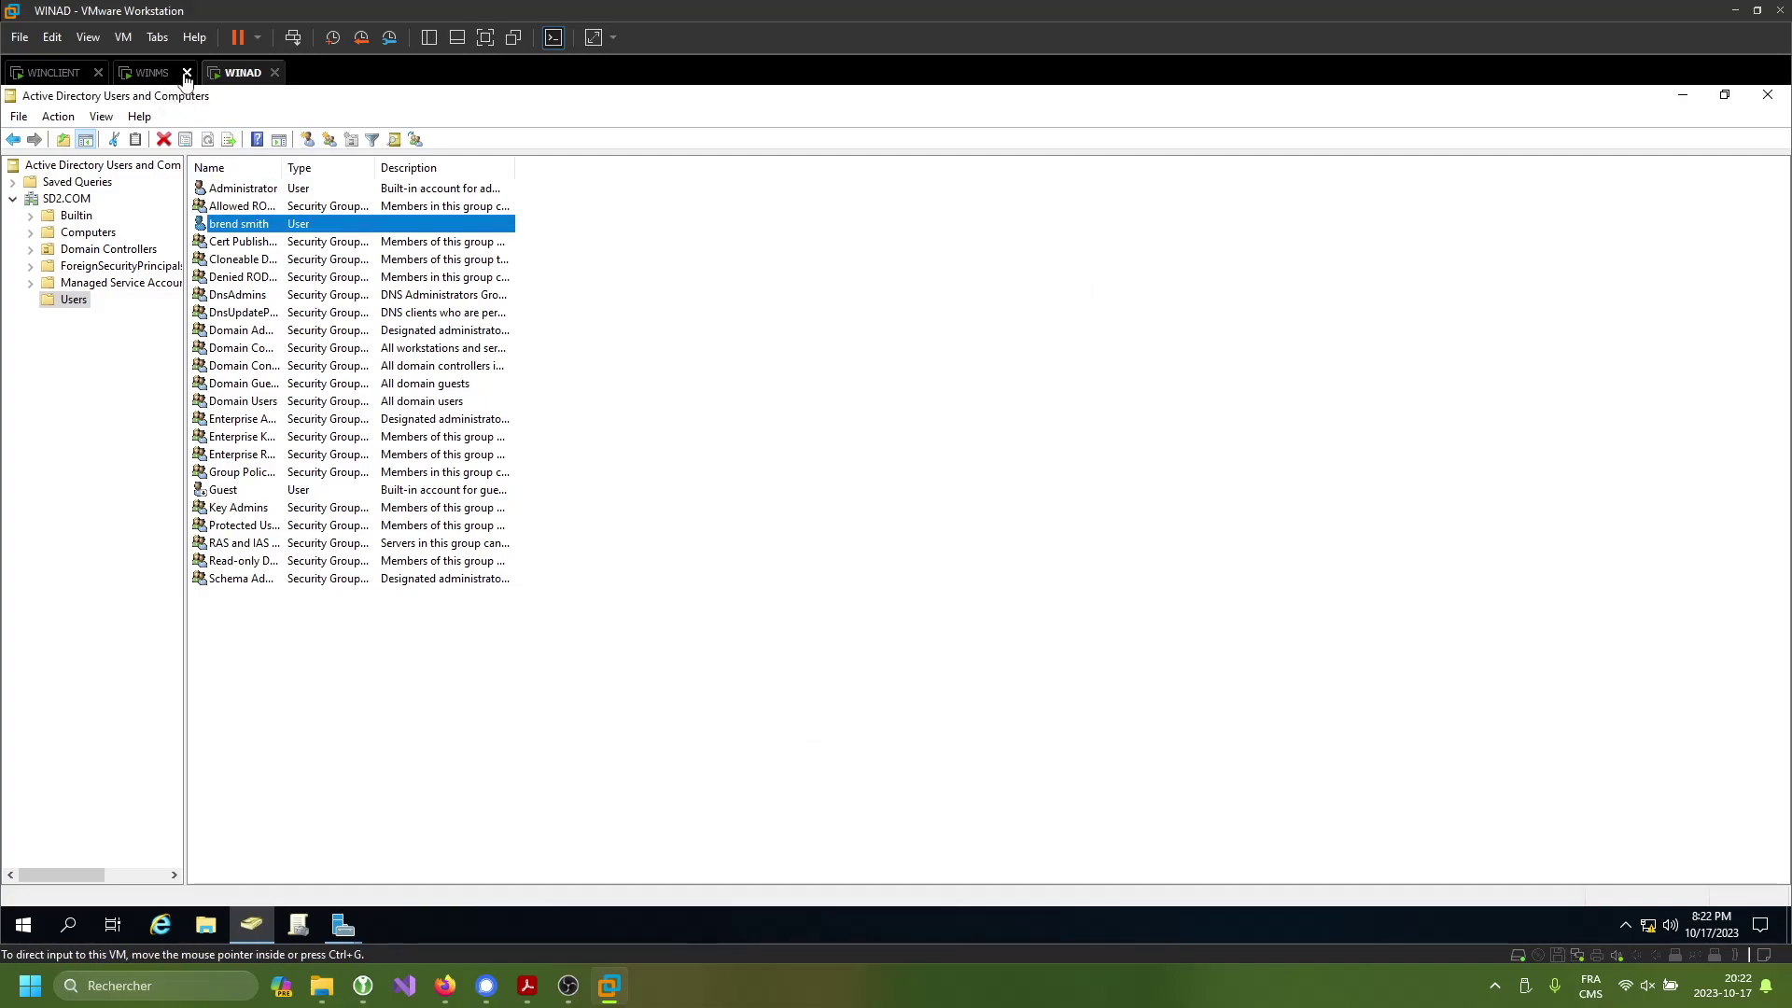
{"action": "left_click", "coordinate": [1683, 94]}
{"action": "left_click", "coordinate": [1653, 135]}
- In Add Roles and Features, select Active Directory Certificate Services and DHCP Server with required features
{"action": "left_click", "coordinate": [1610, 137]}
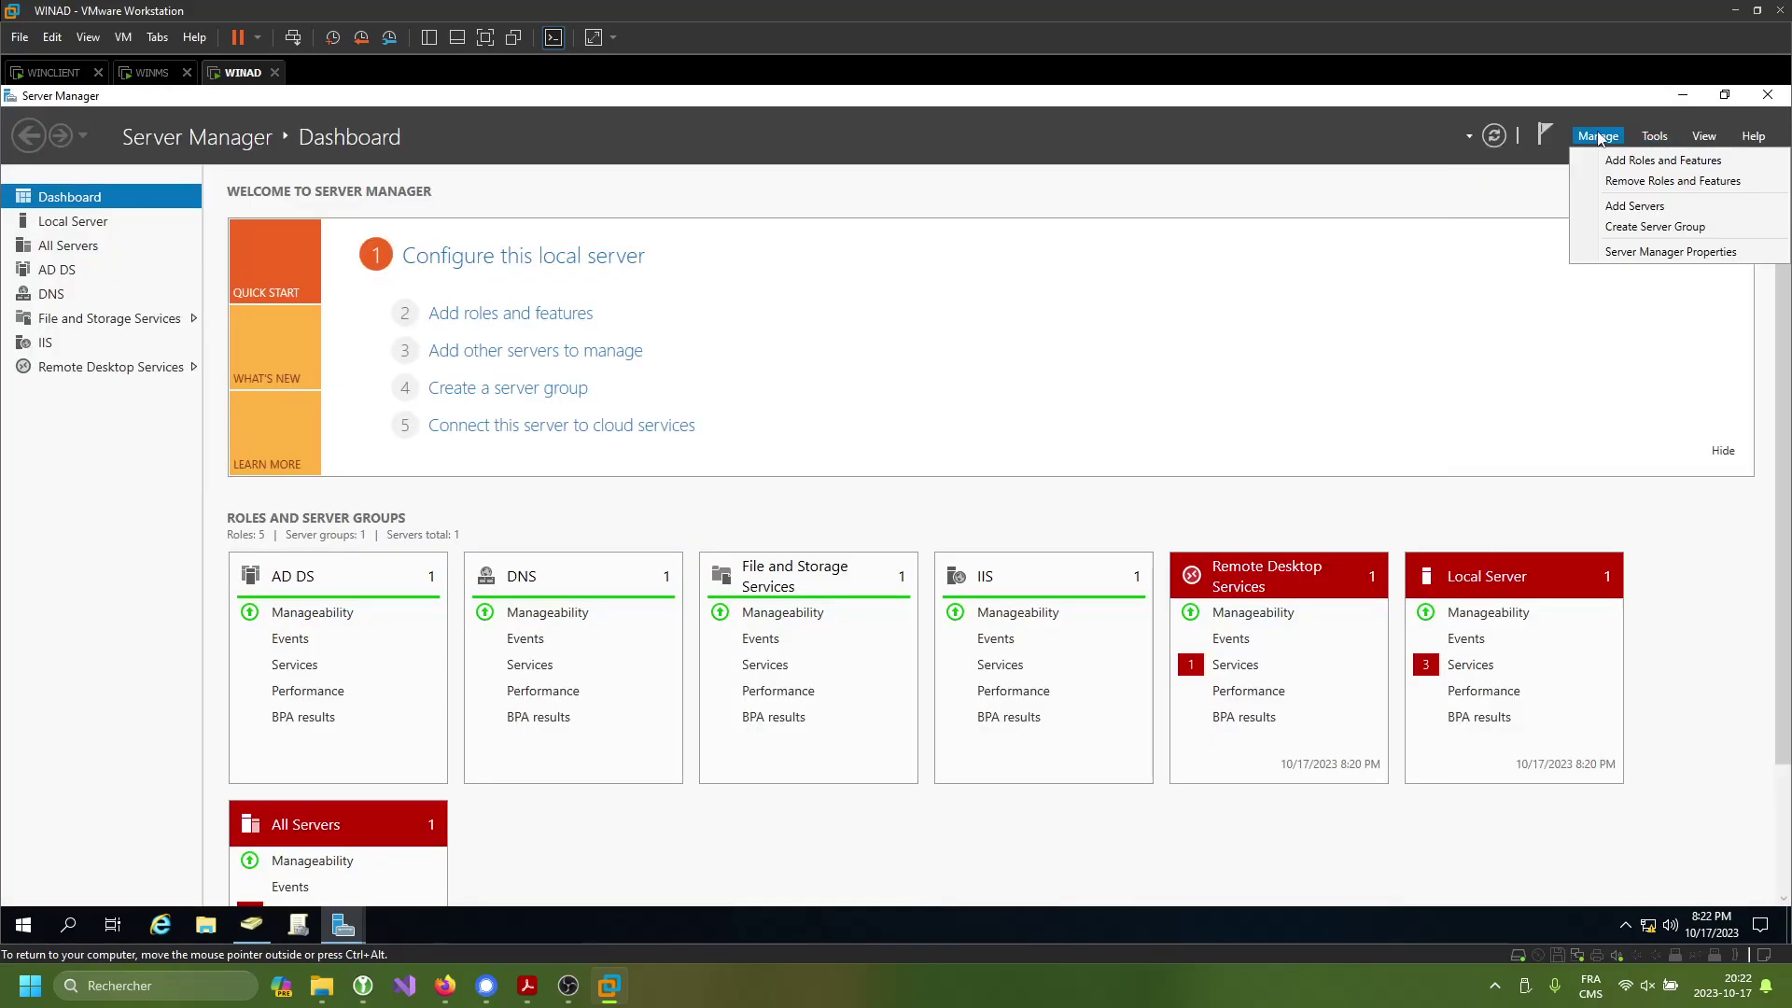
{"action": "left_click", "coordinate": [1639, 156]}
{"action": "left_click", "coordinate": [679, 756]}
{"action": "left_click", "coordinate": [680, 759]}
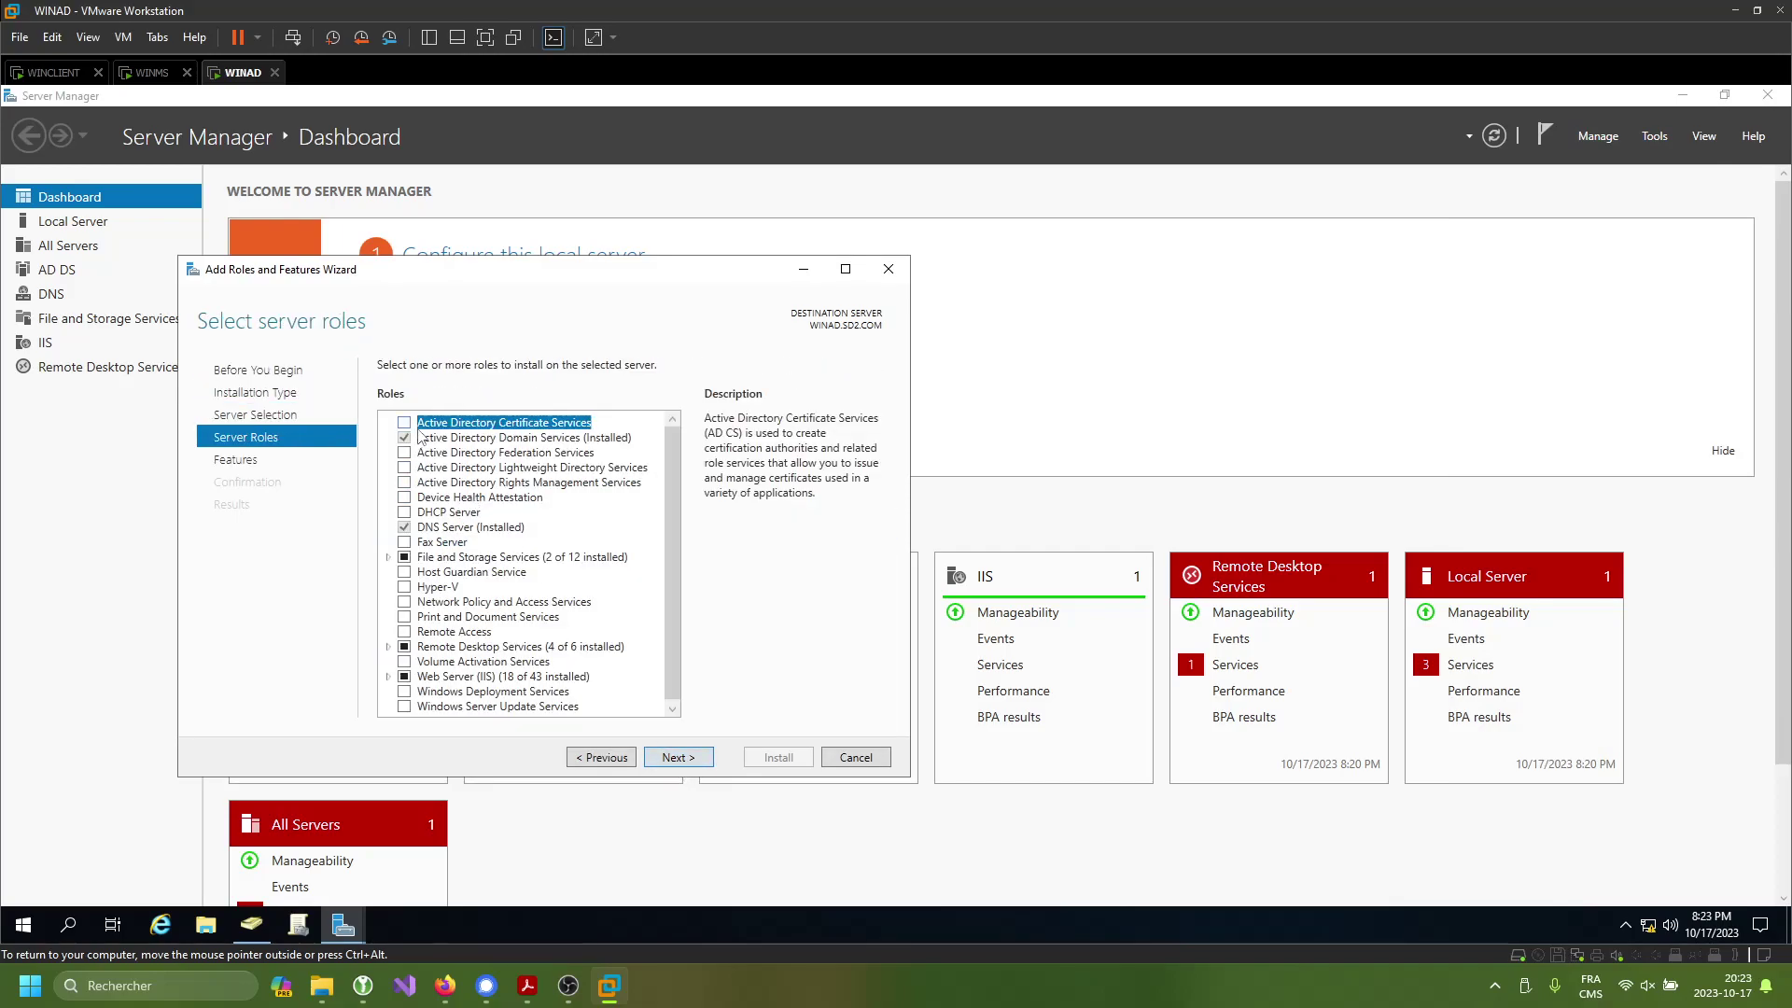
{"action": "left_click", "coordinate": [404, 422]}
{"action": "left_click", "coordinate": [600, 680]}
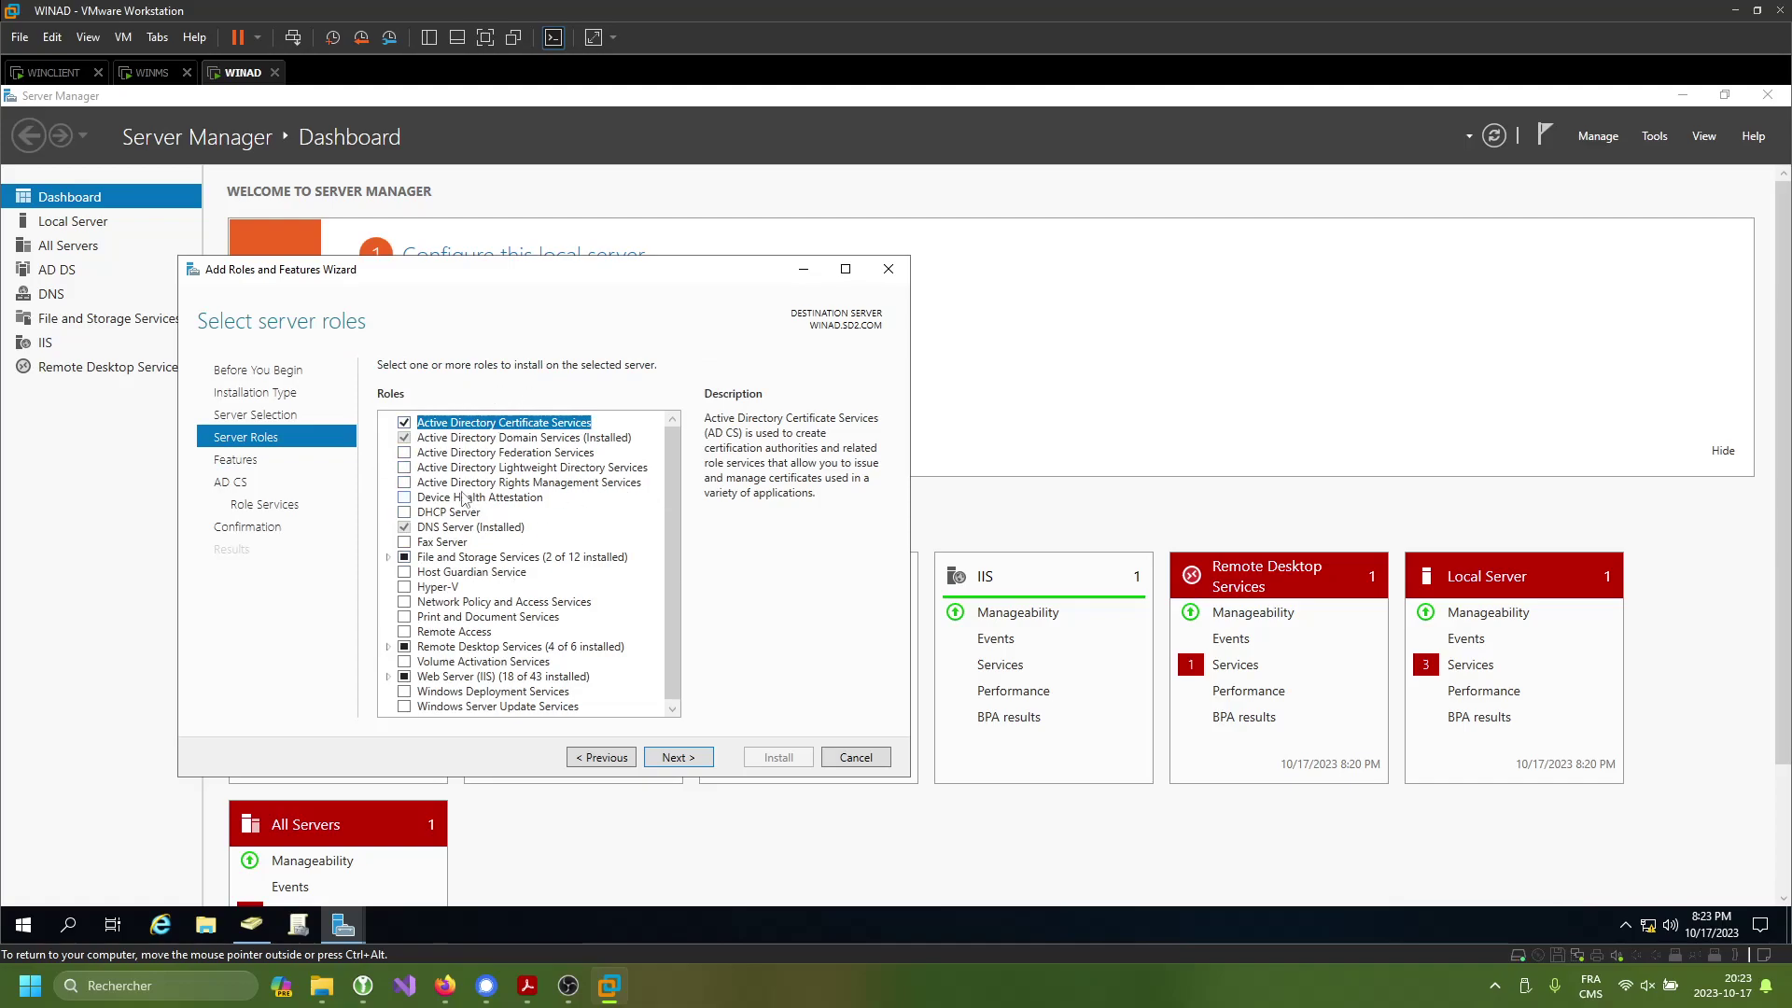
{"action": "left_click", "coordinate": [404, 512]}
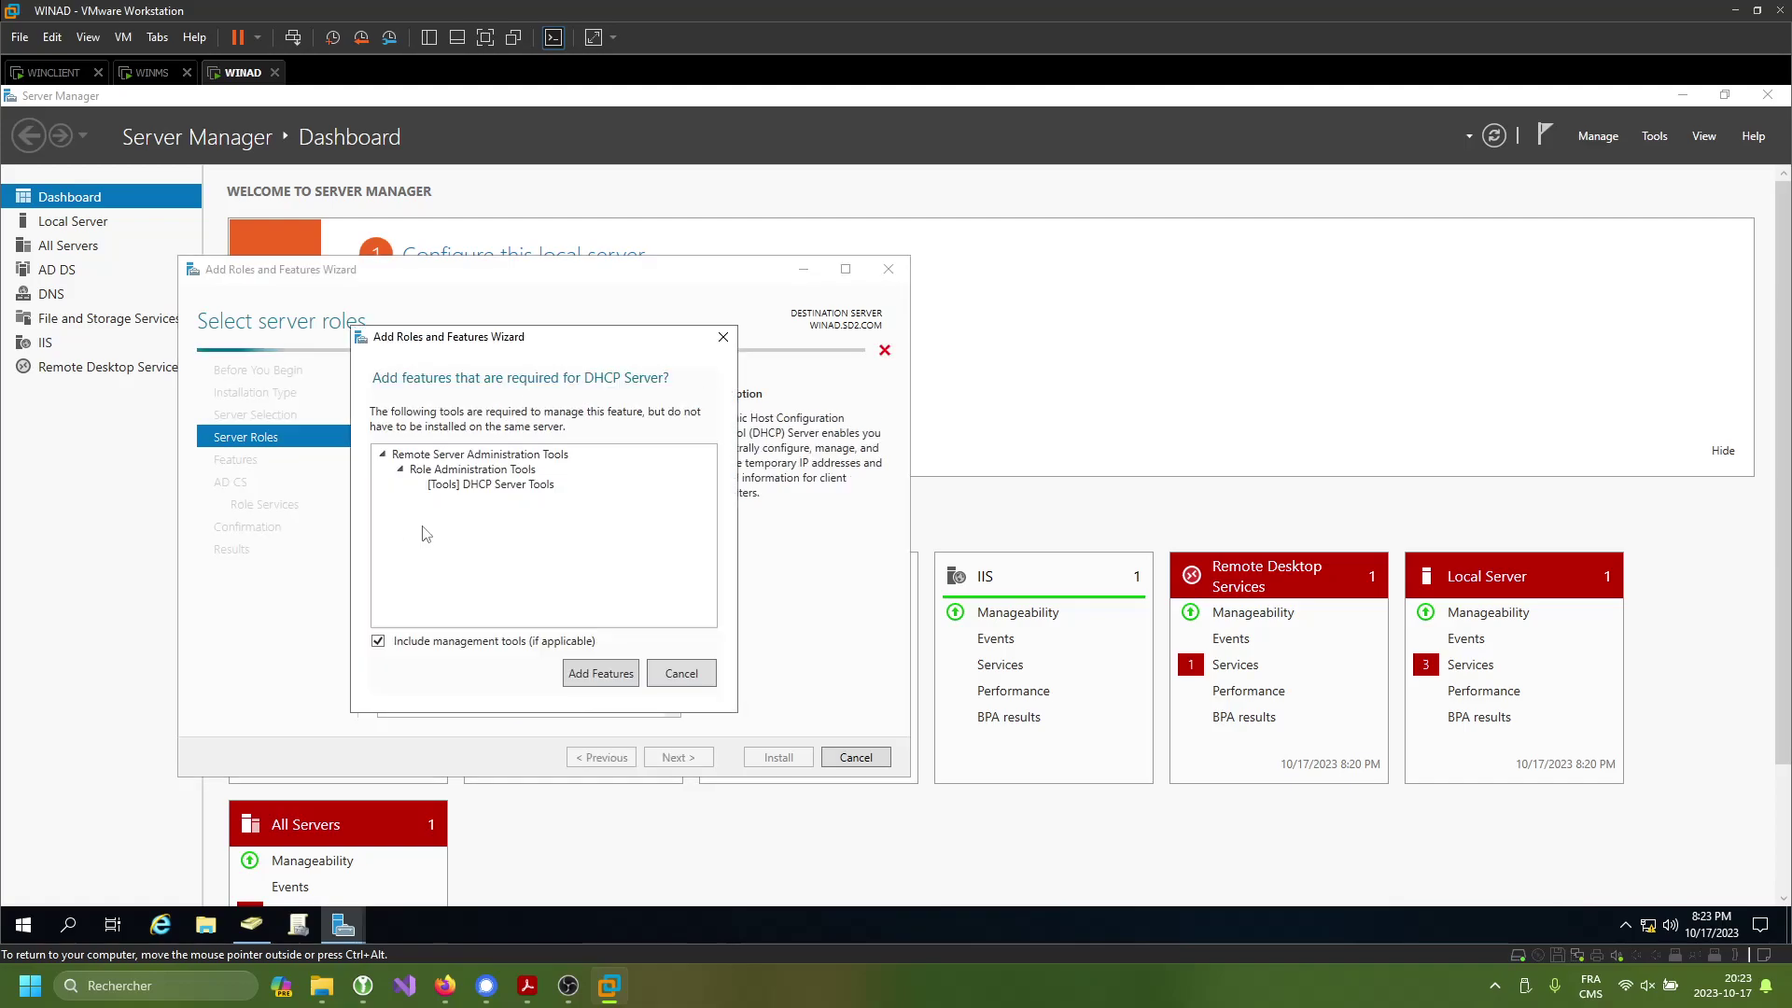
{"action": "left_click", "coordinate": [600, 673]}
- Add Certification Authority Web Enrollment, allow automatic restart, and start the installation
{"action": "left_click", "coordinate": [689, 761]}
{"action": "left_click", "coordinate": [692, 761]}
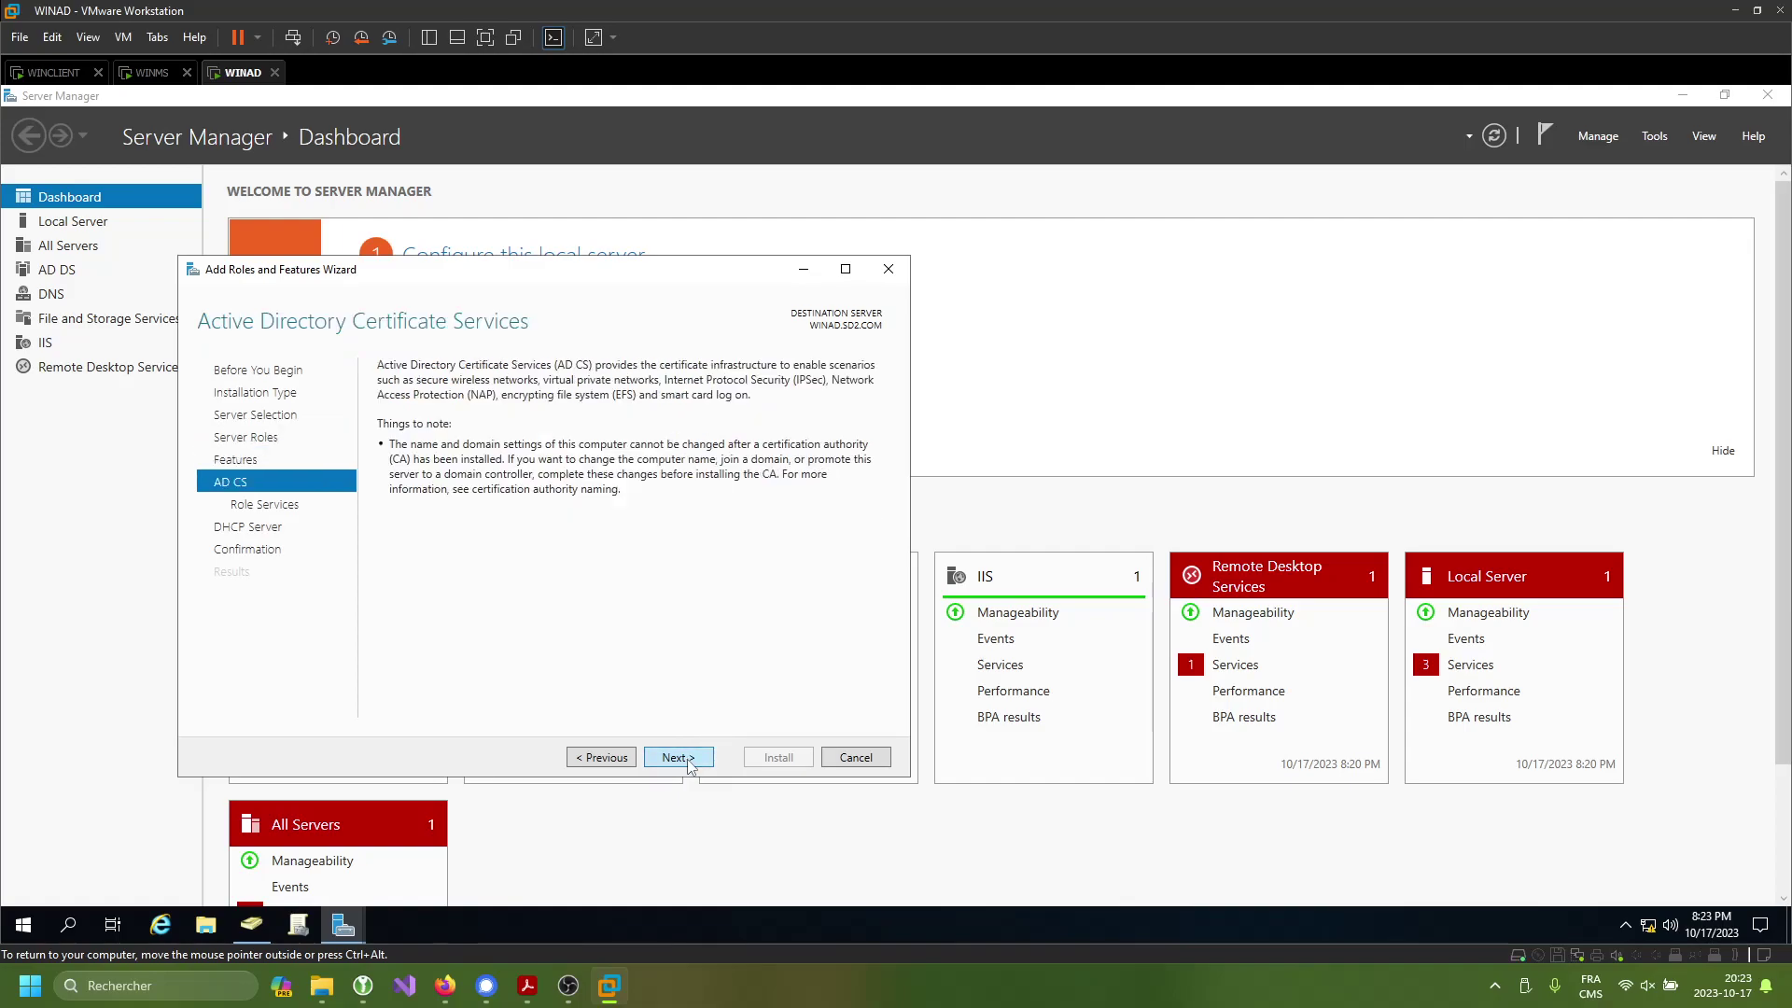
{"action": "left_click", "coordinate": [695, 762]}
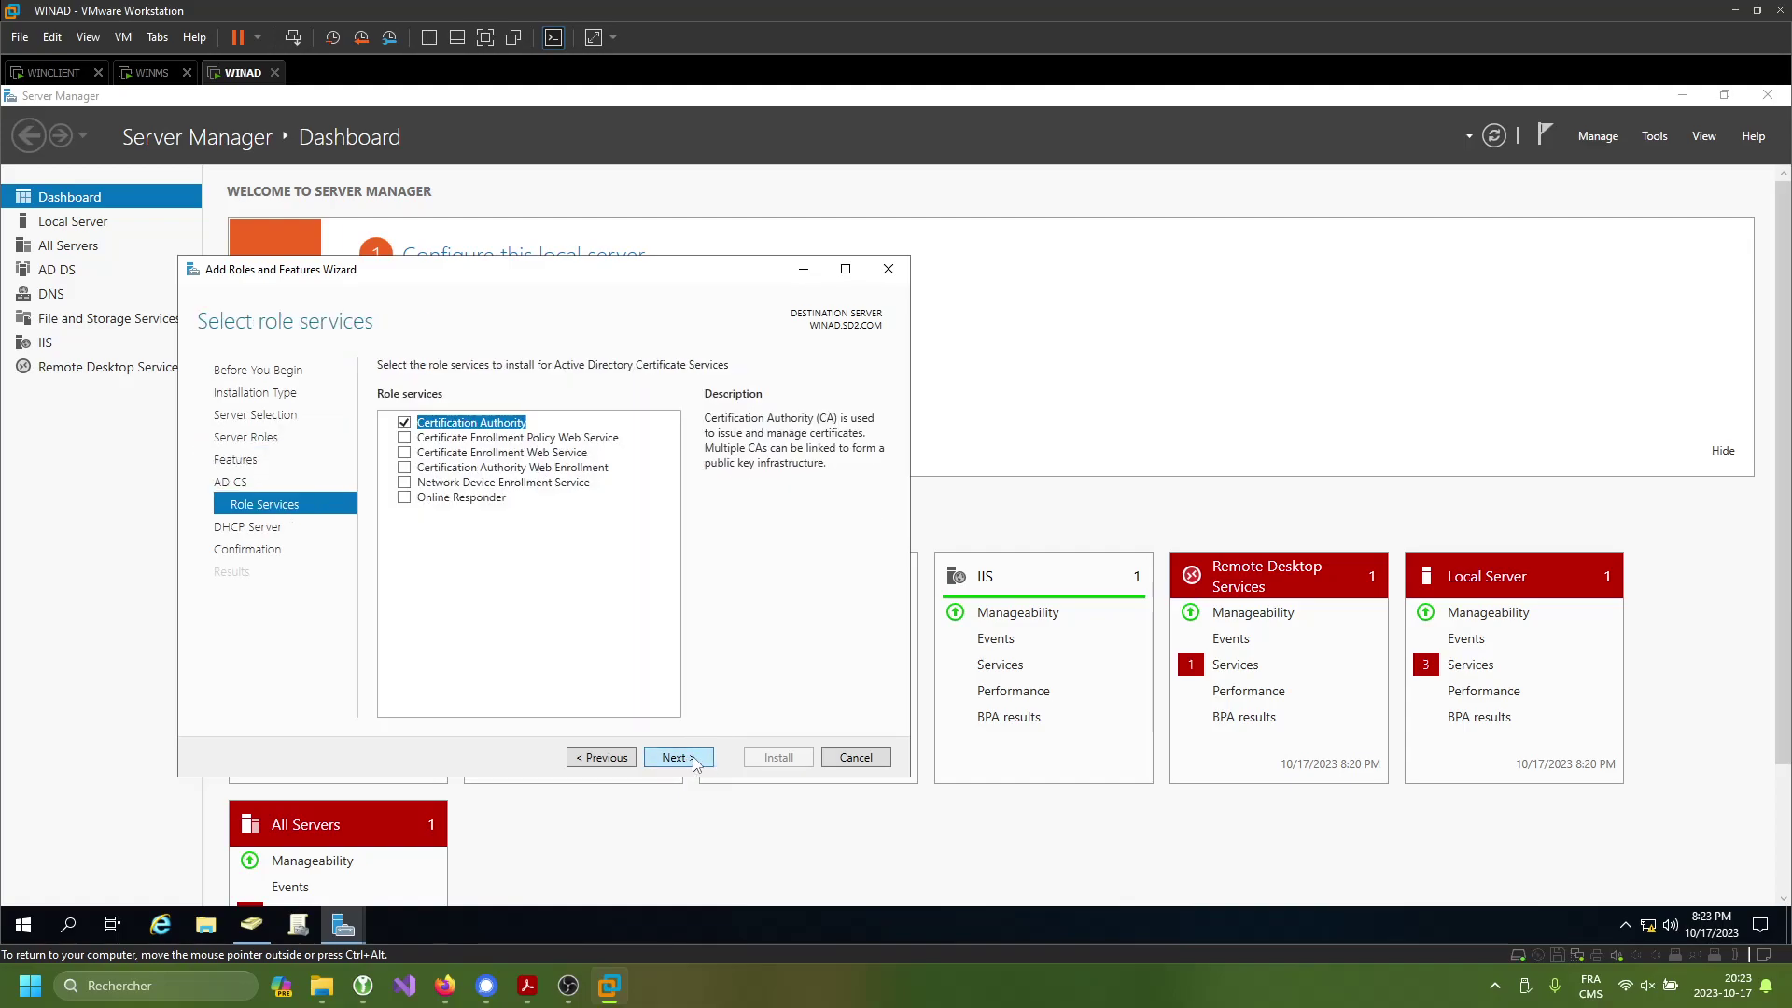
{"action": "left_click", "coordinate": [404, 467]}
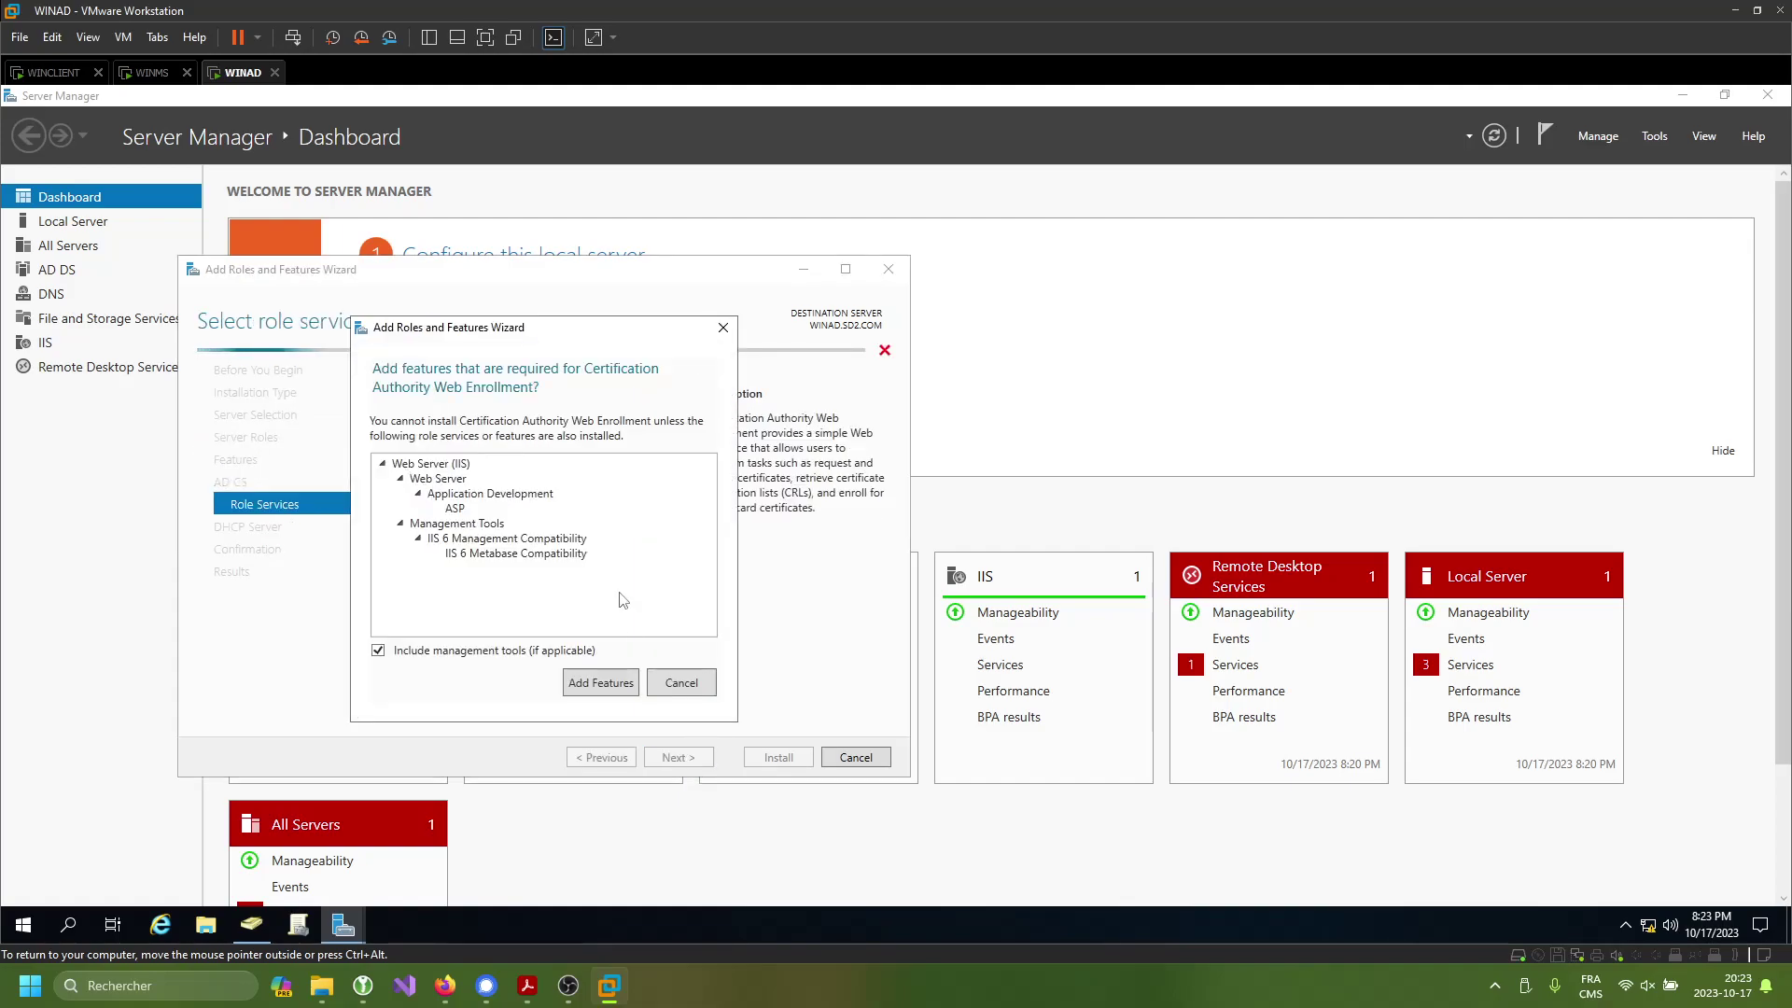
{"action": "left_click", "coordinate": [600, 678]}
{"action": "left_click", "coordinate": [678, 757]}
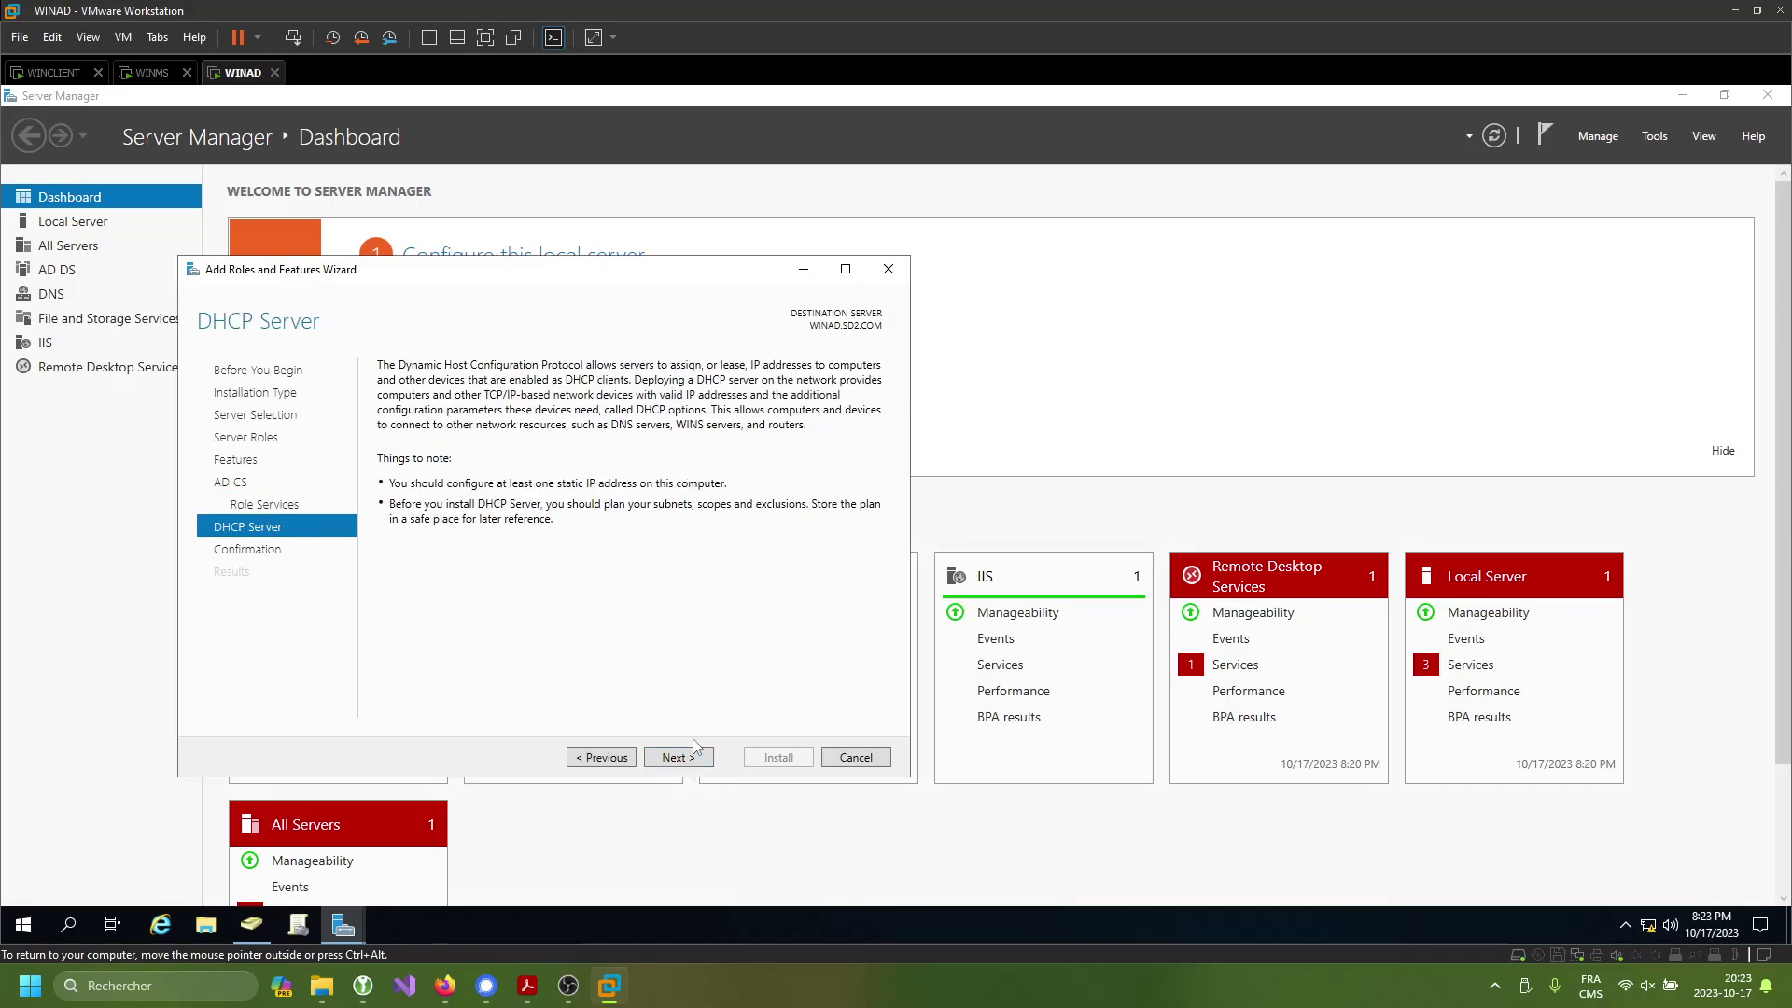
{"action": "left_click", "coordinate": [679, 760]}
{"action": "left_click", "coordinate": [384, 393]}
{"action": "left_click", "coordinate": [941, 579]}
{"action": "left_click", "coordinate": [791, 758]}
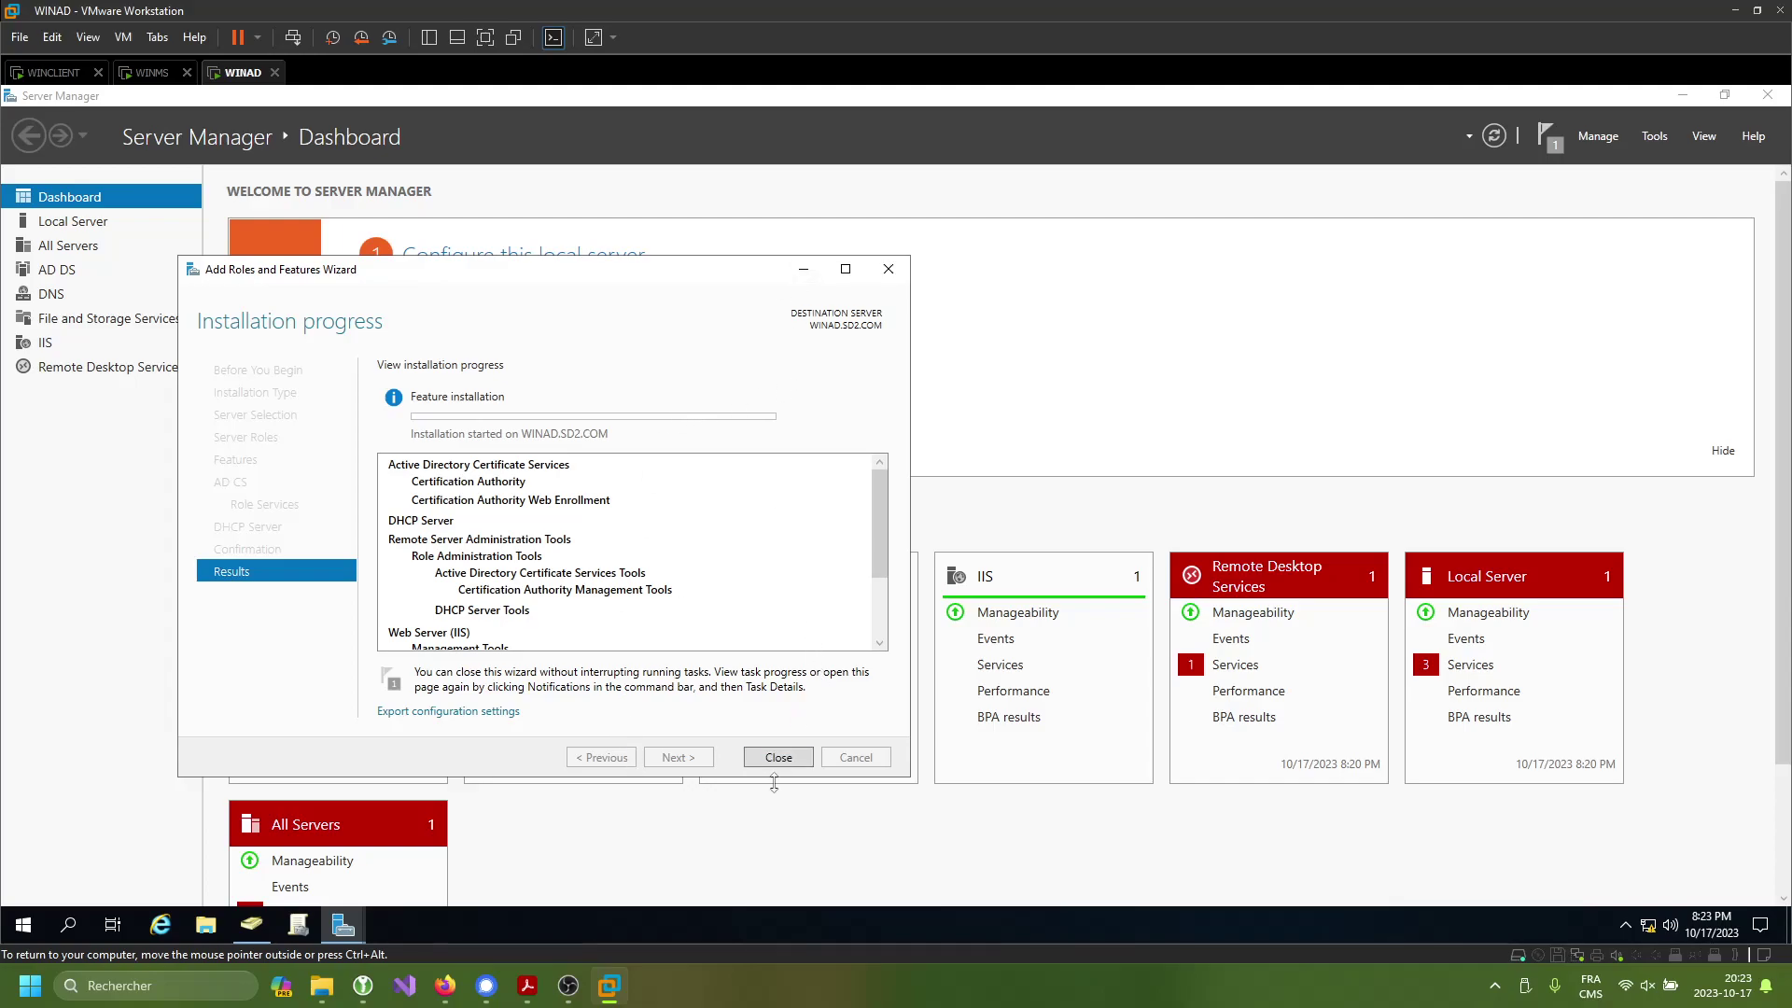
{"action": "left_click", "coordinate": [783, 760]}
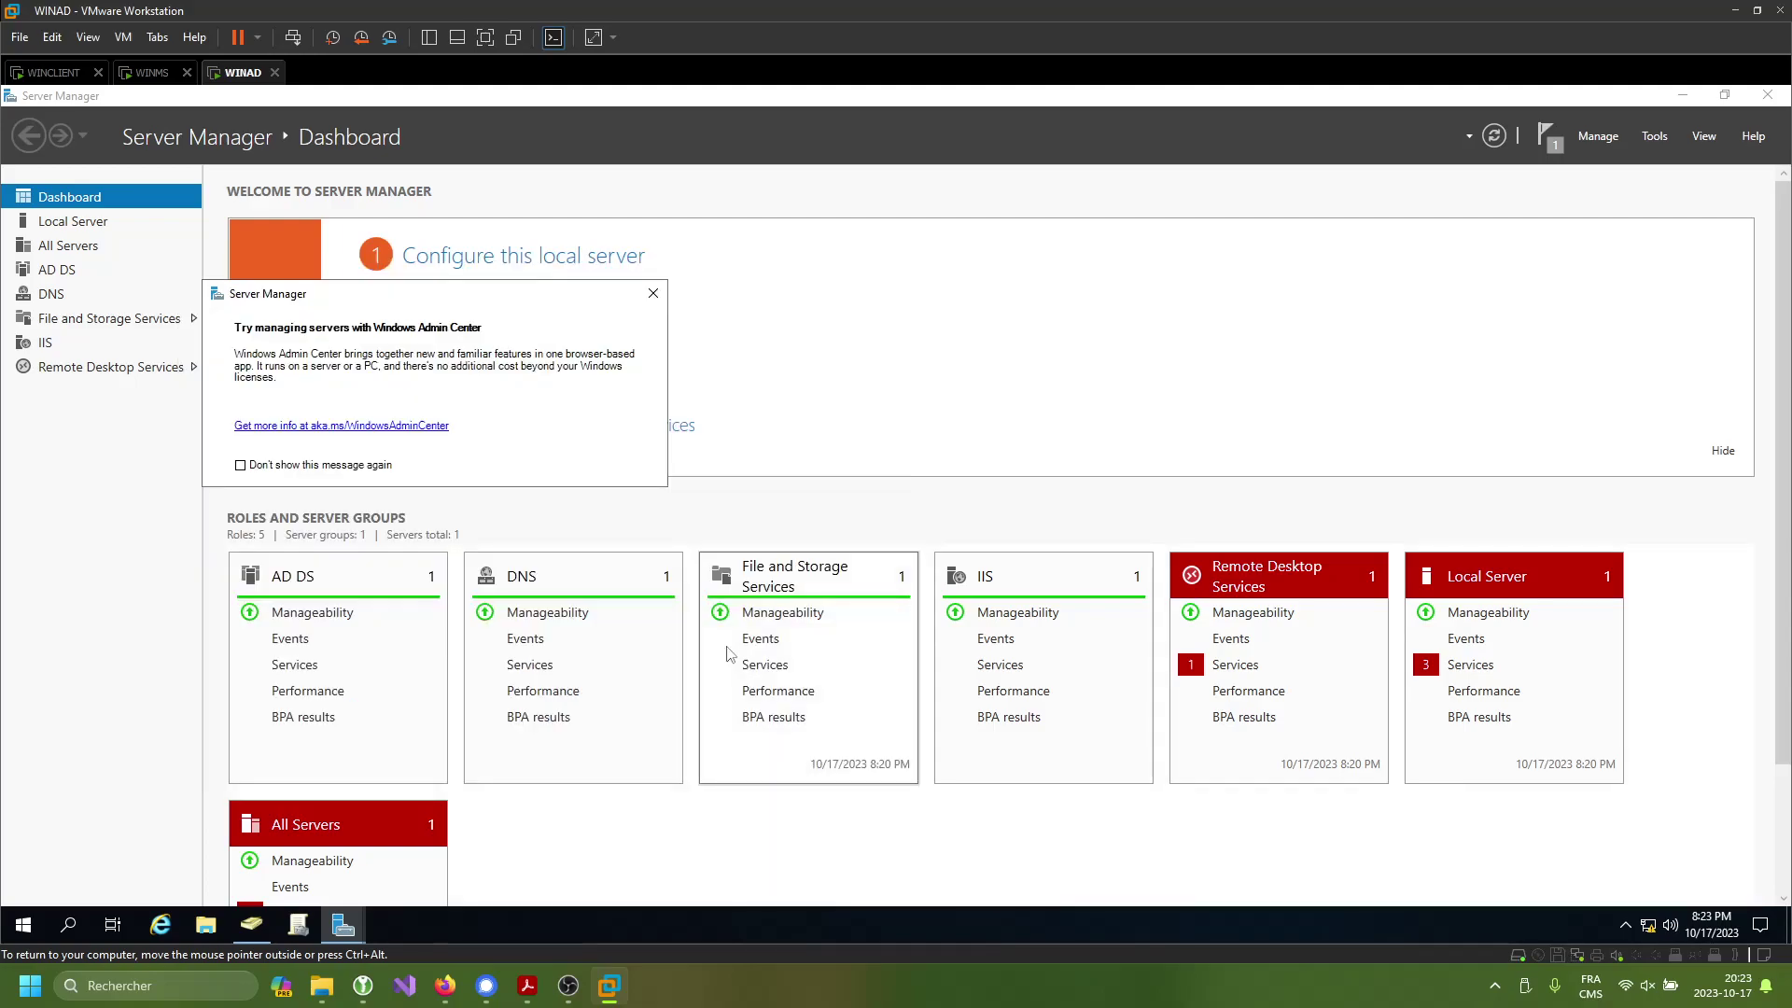
- Dismiss the Windows Admin Center notice on WINAD and settle on the WINCLIENT desktop
{"action": "left_click", "coordinate": [652, 295]}
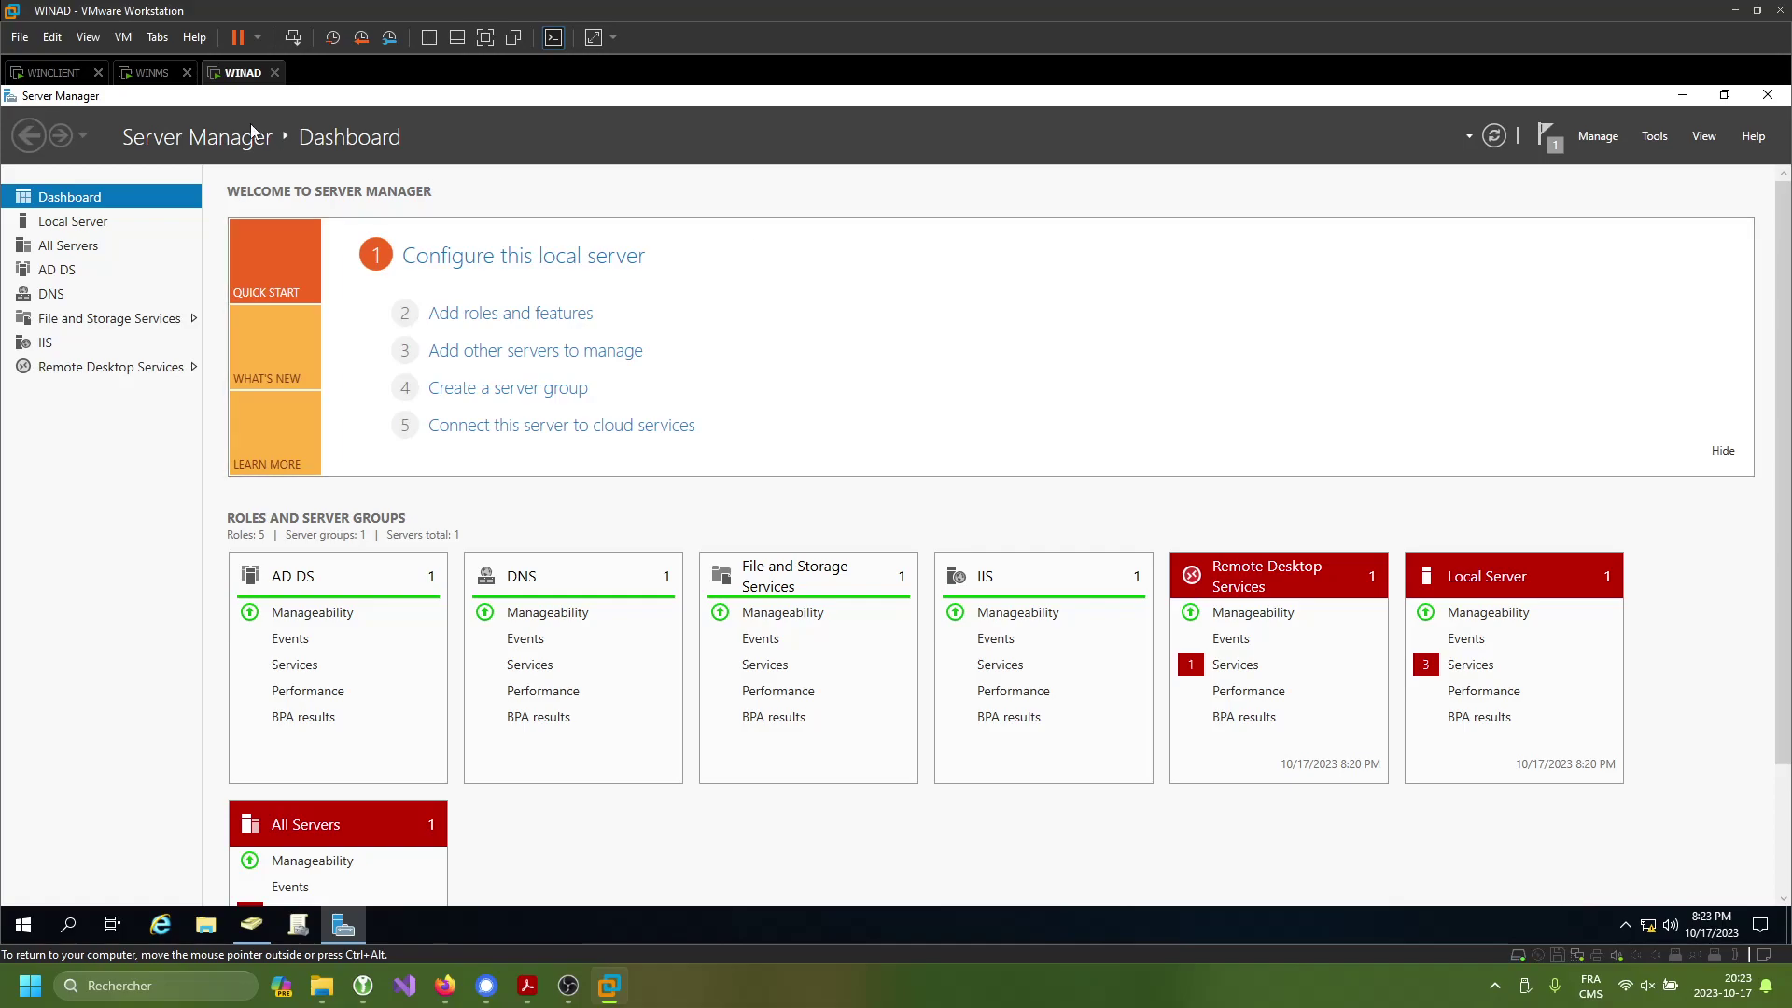
{"action": "left_click", "coordinate": [150, 75]}
{"action": "left_click", "coordinate": [240, 73]}
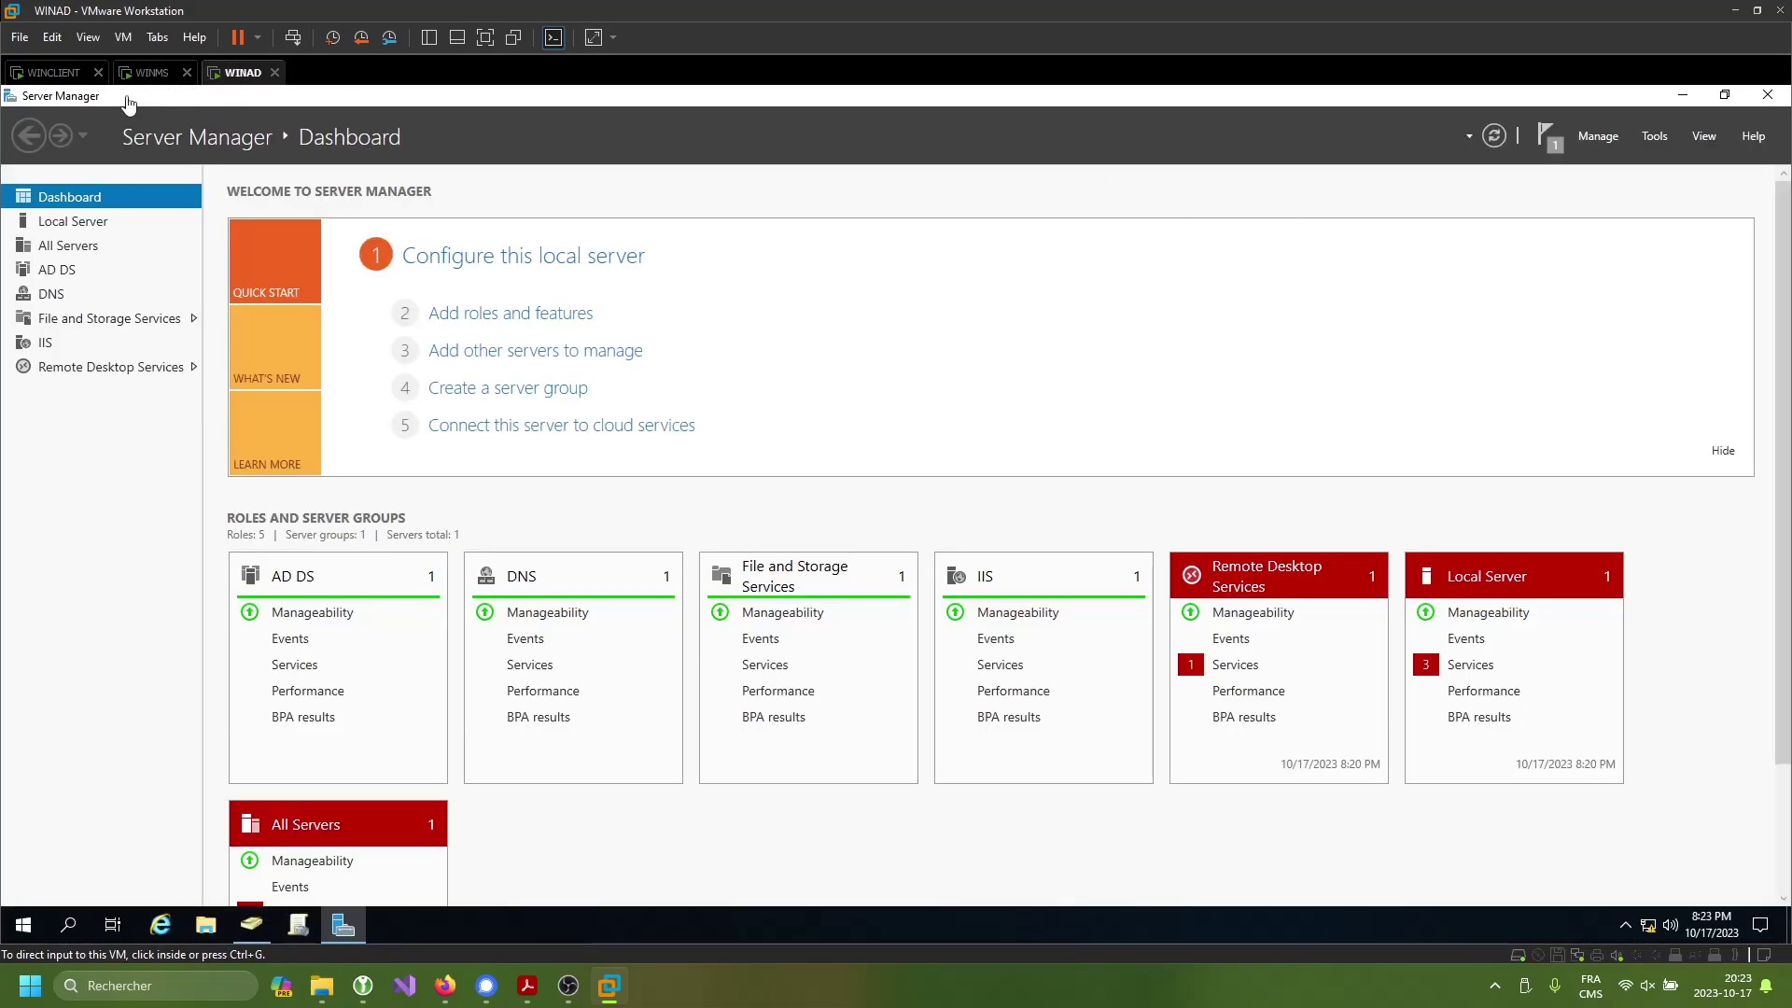
{"action": "left_click", "coordinate": [135, 75]}
{"action": "left_click", "coordinate": [69, 76]}
{"action": "left_click", "coordinate": [149, 80]}
{"action": "left_click", "coordinate": [51, 75]}
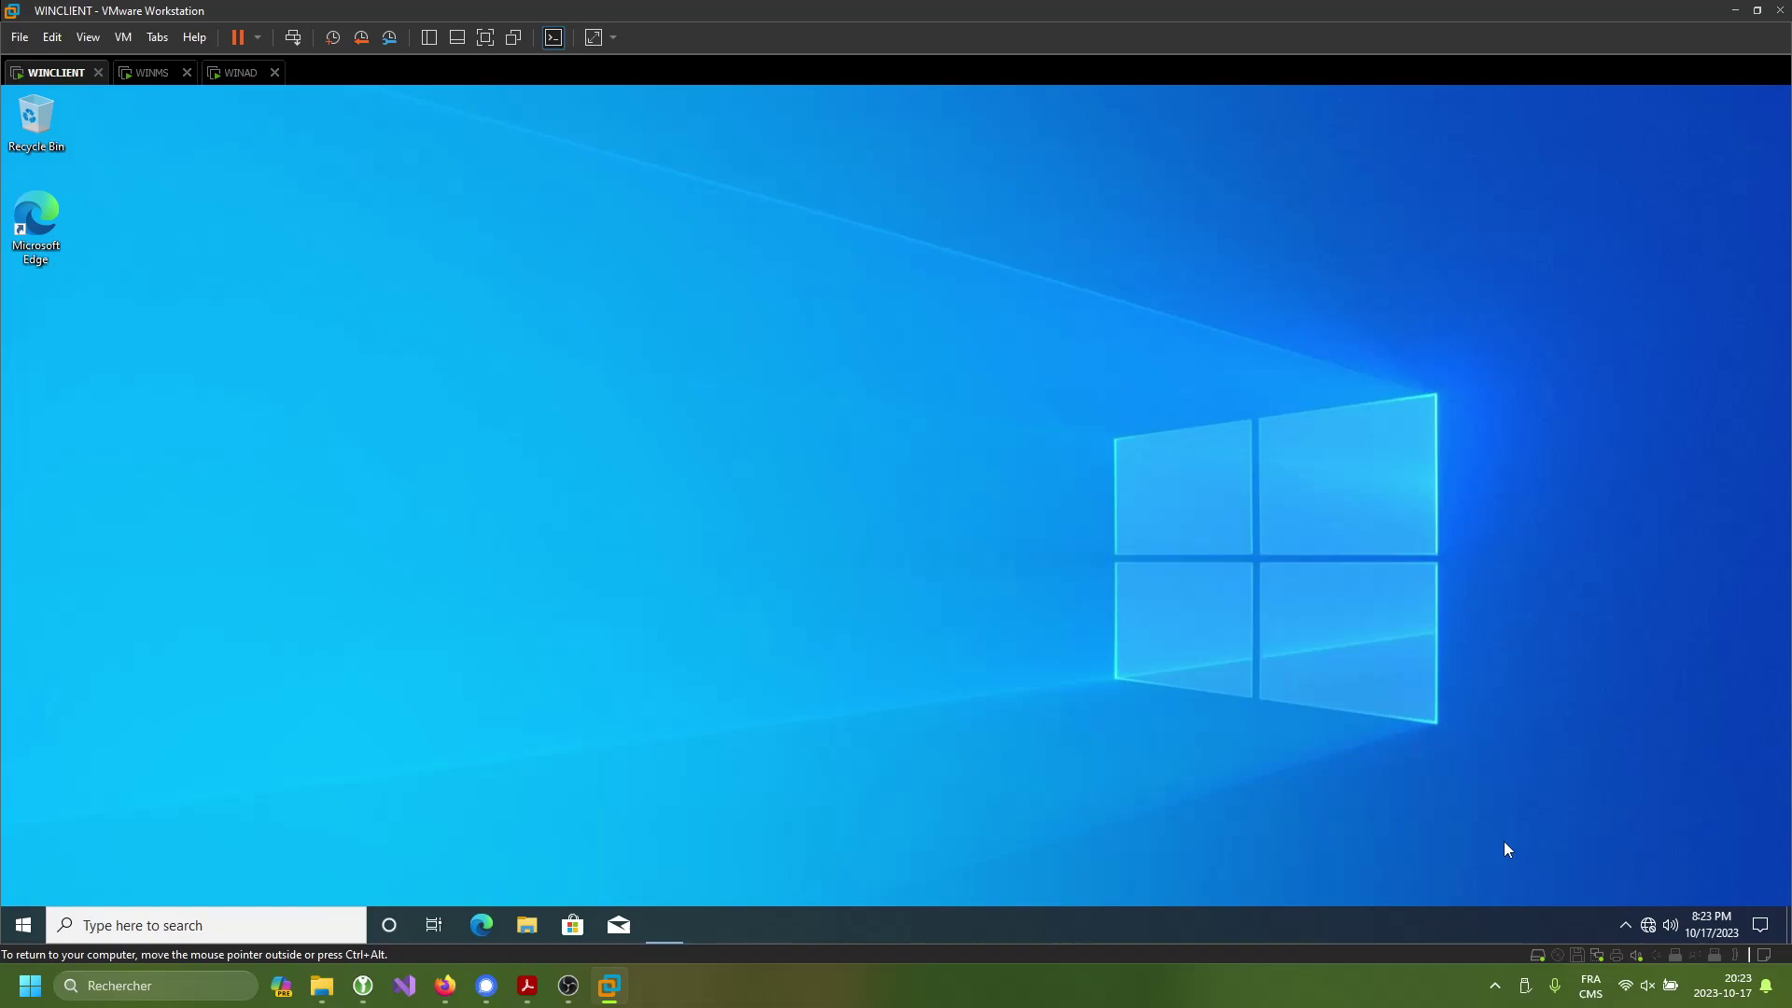
- On WINCLIENT, run ncpa.cpl and view the Ethernet0 connection's status details
{"action": "key", "text": "super+r"}
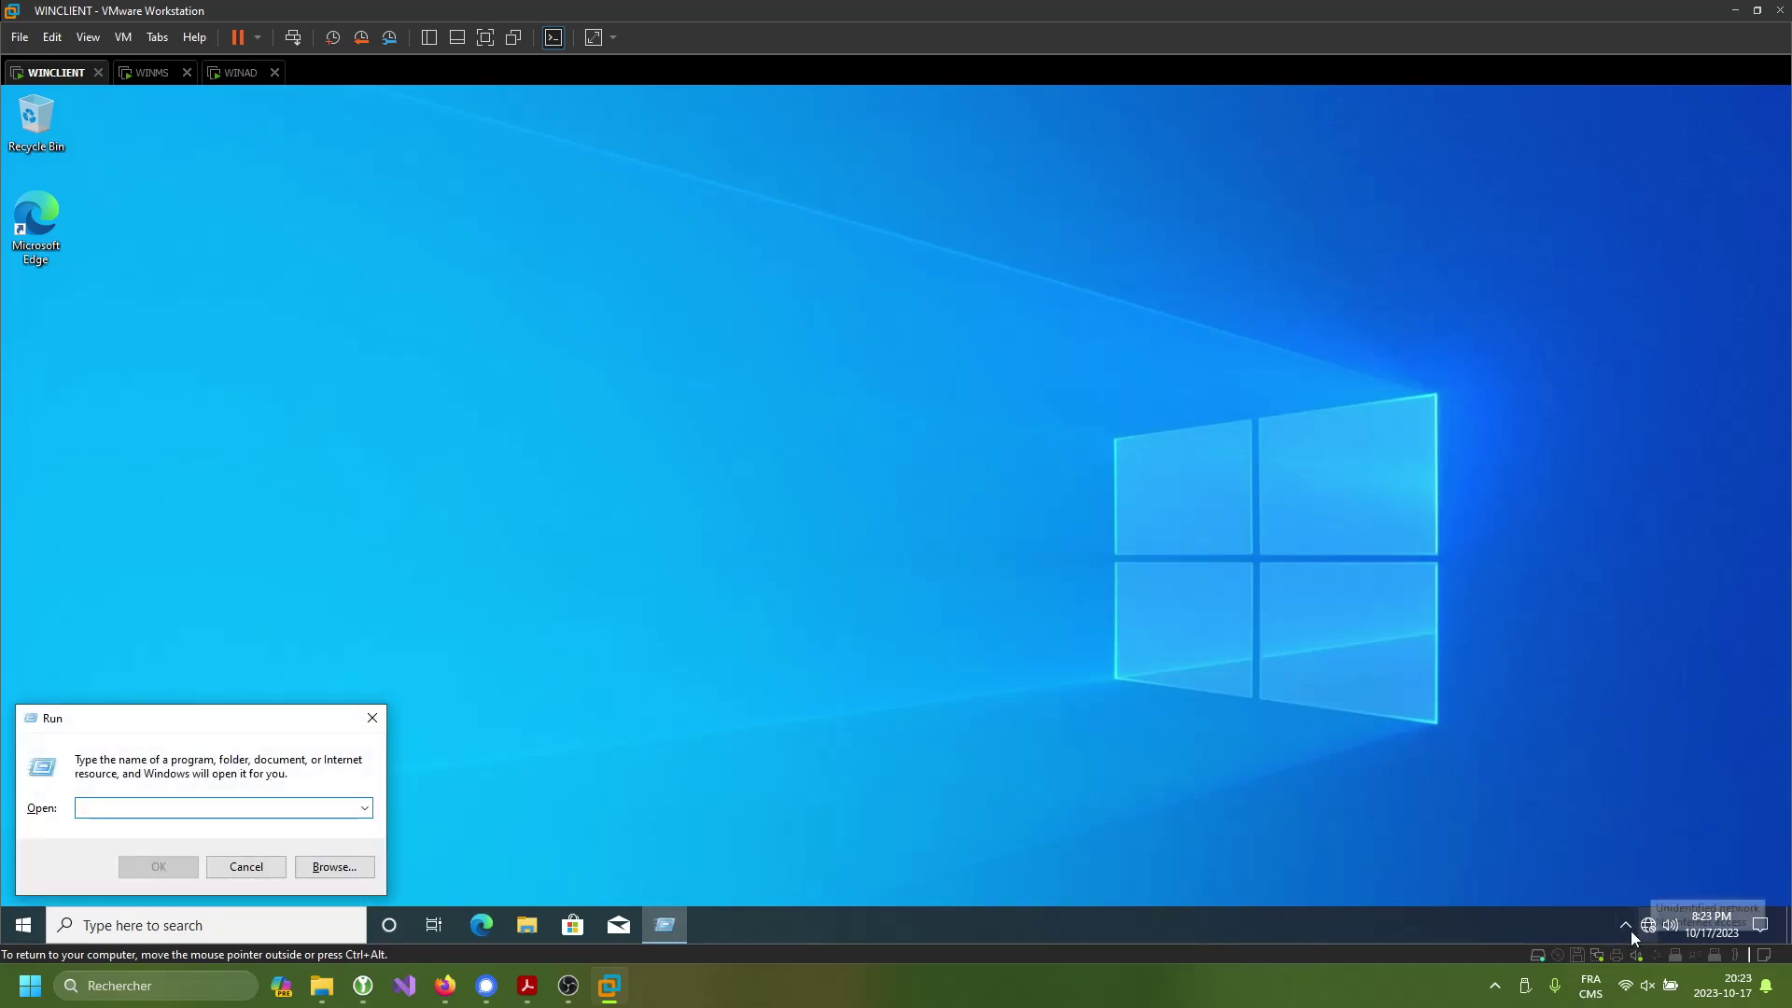
{"action": "type", "text": "ncp"}
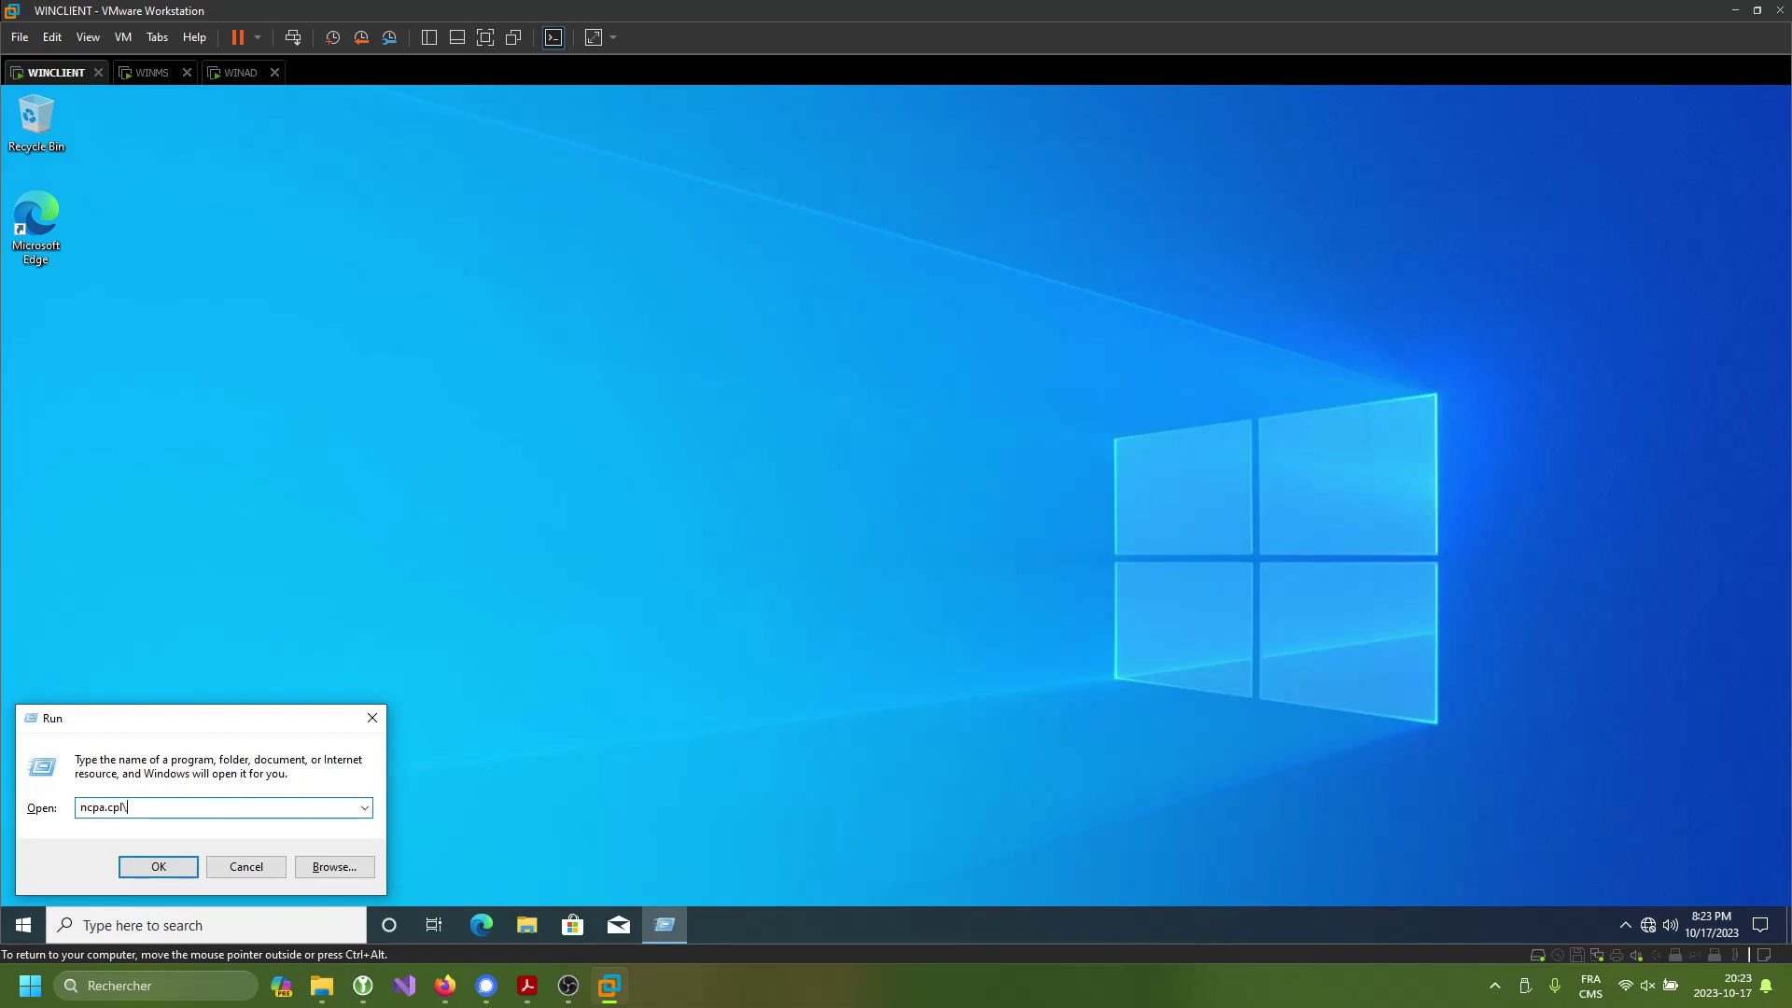
{"action": "type", "text": "a.cpl"}
{"action": "key", "text": "Return"}
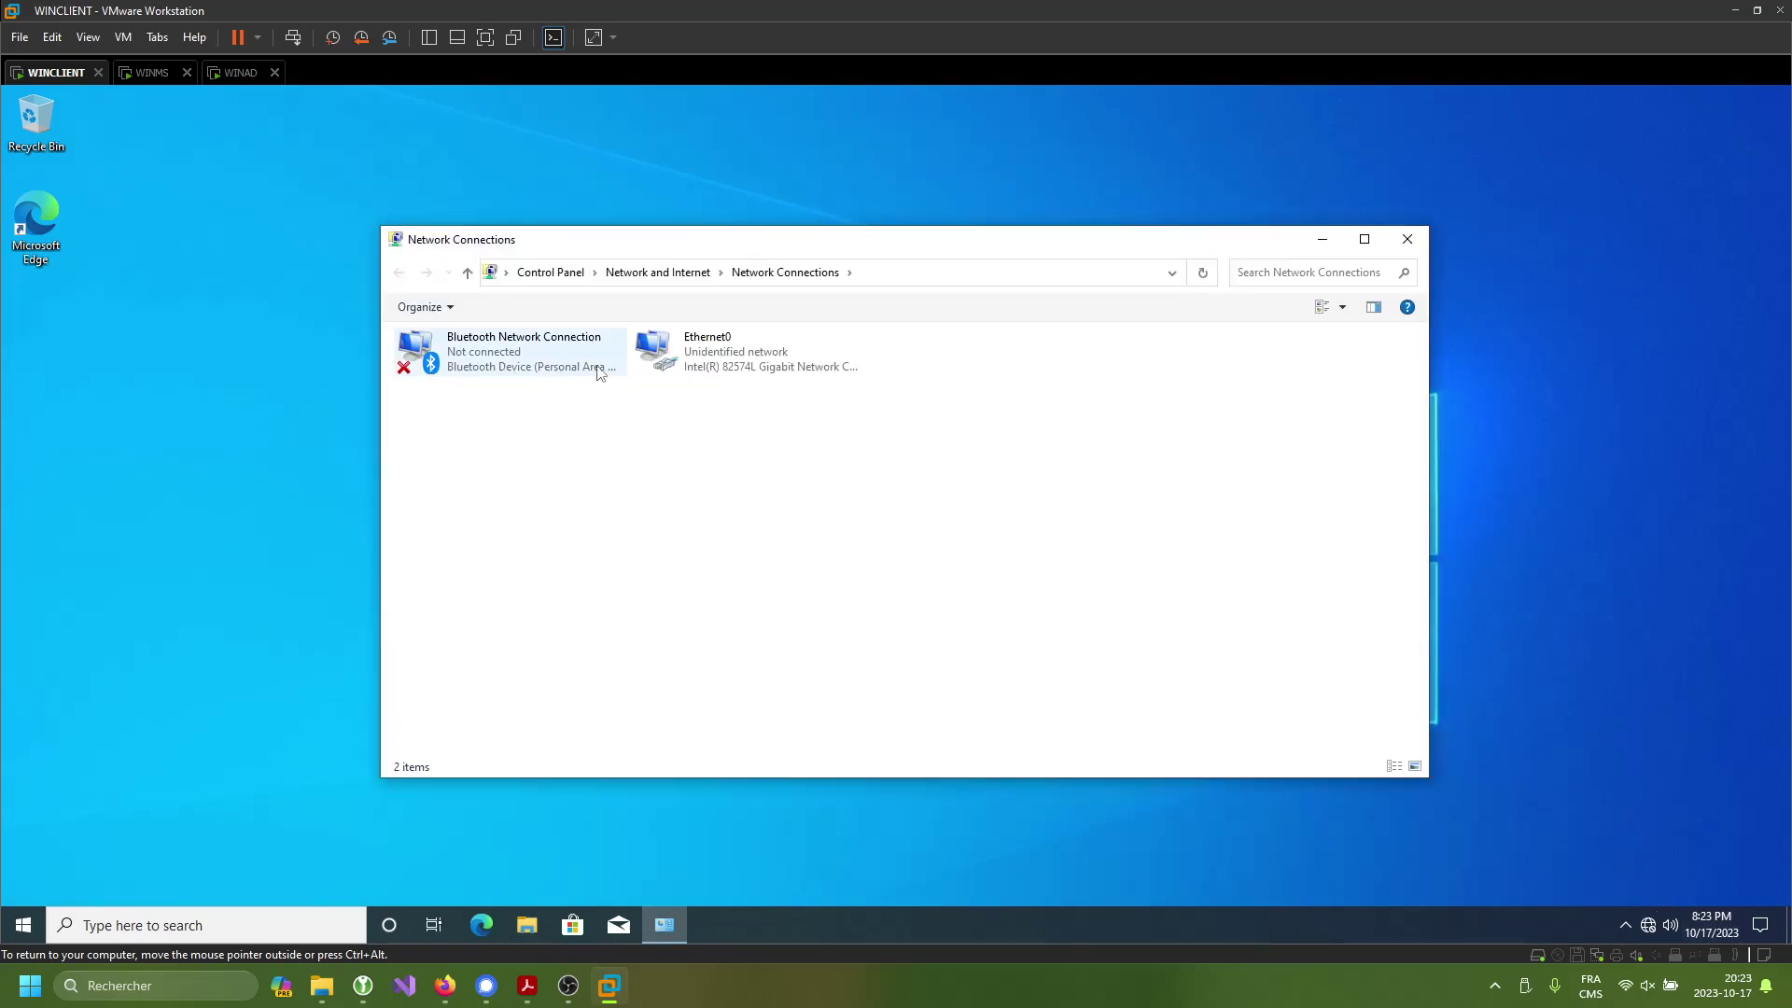
{"action": "left_click", "coordinate": [733, 368]}
{"action": "double_click", "coordinate": [733, 368]}
{"action": "left_click", "coordinate": [788, 492]}
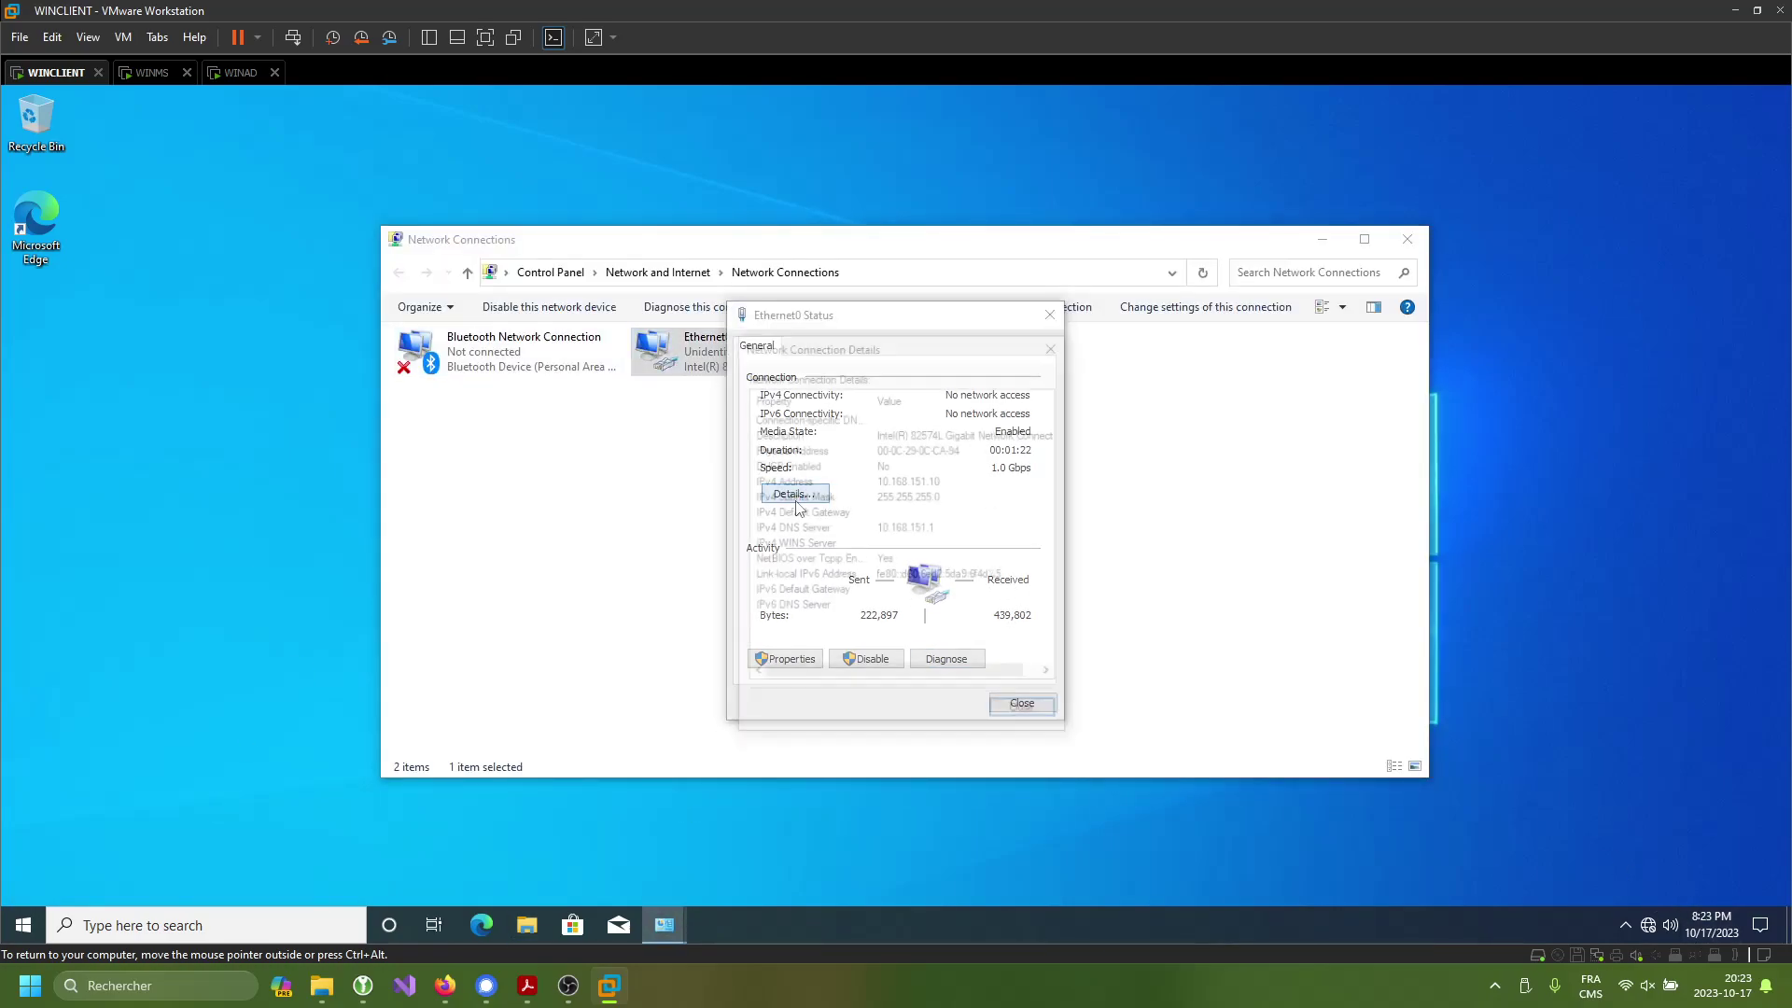
{"action": "left_click", "coordinate": [1026, 714]}
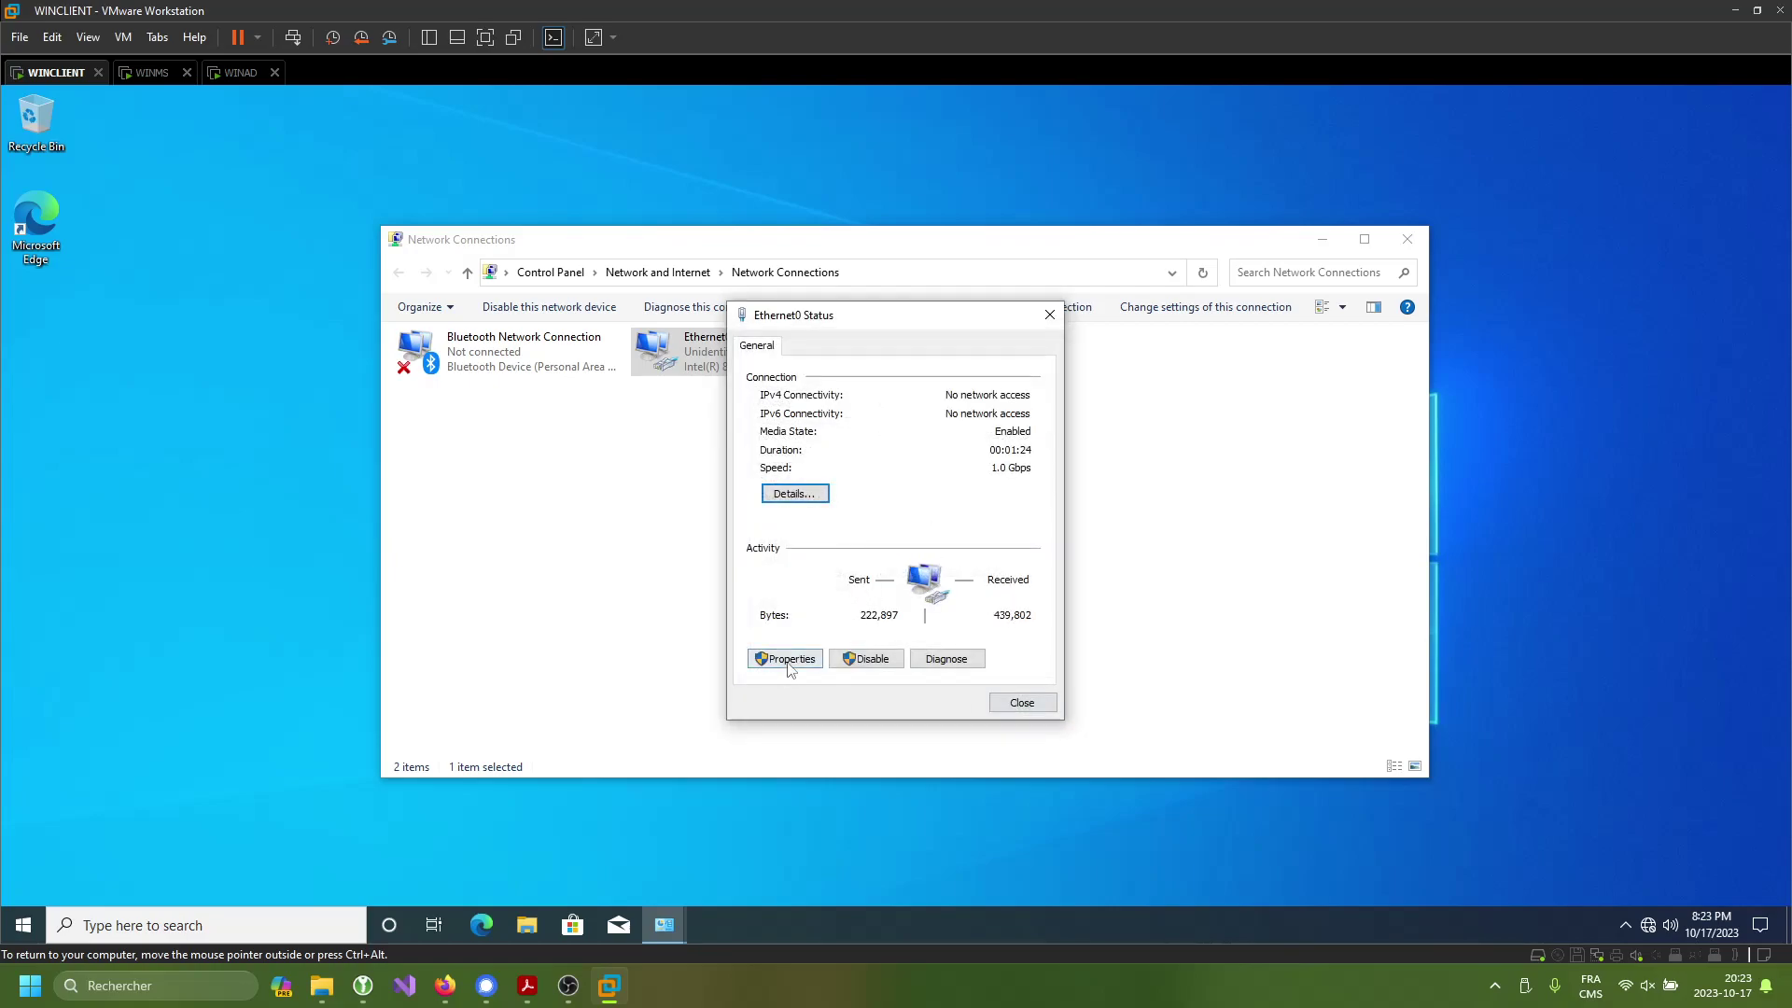
- Open the Ethernet0 adapter properties, then switch over to the WINAD machine
{"action": "left_click", "coordinate": [815, 657]}
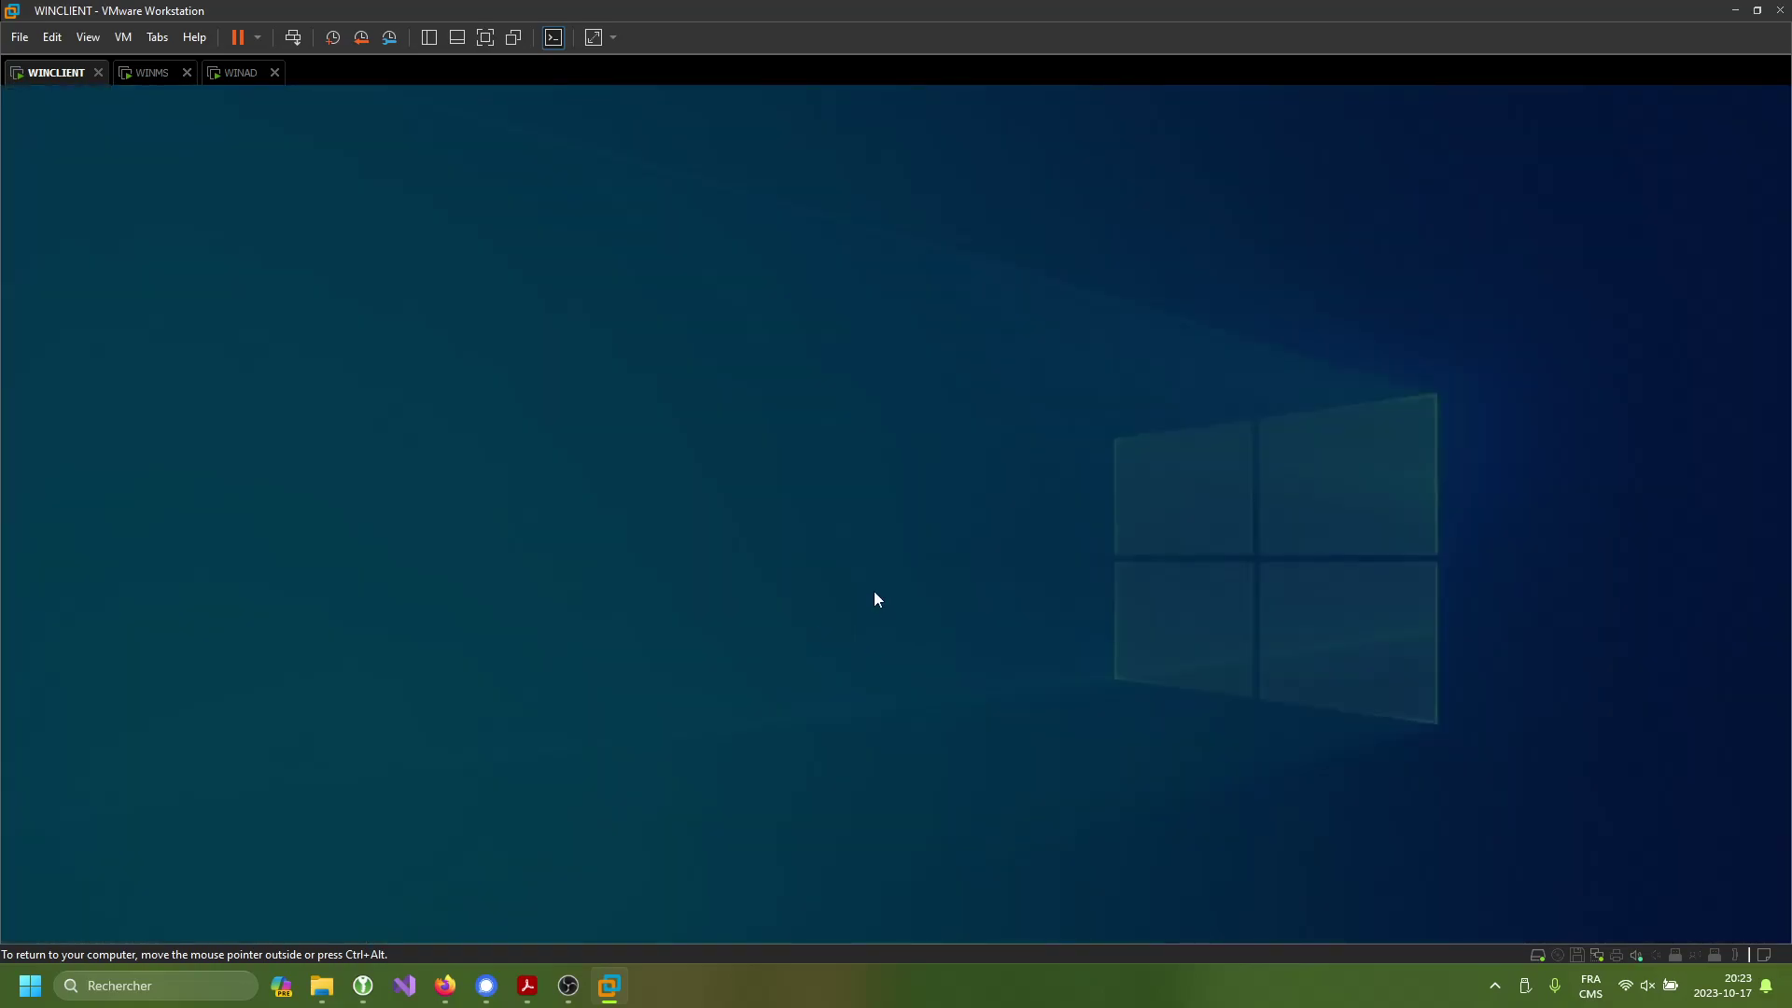
{"action": "left_click", "coordinate": [154, 75]}
{"action": "left_click", "coordinate": [238, 73]}
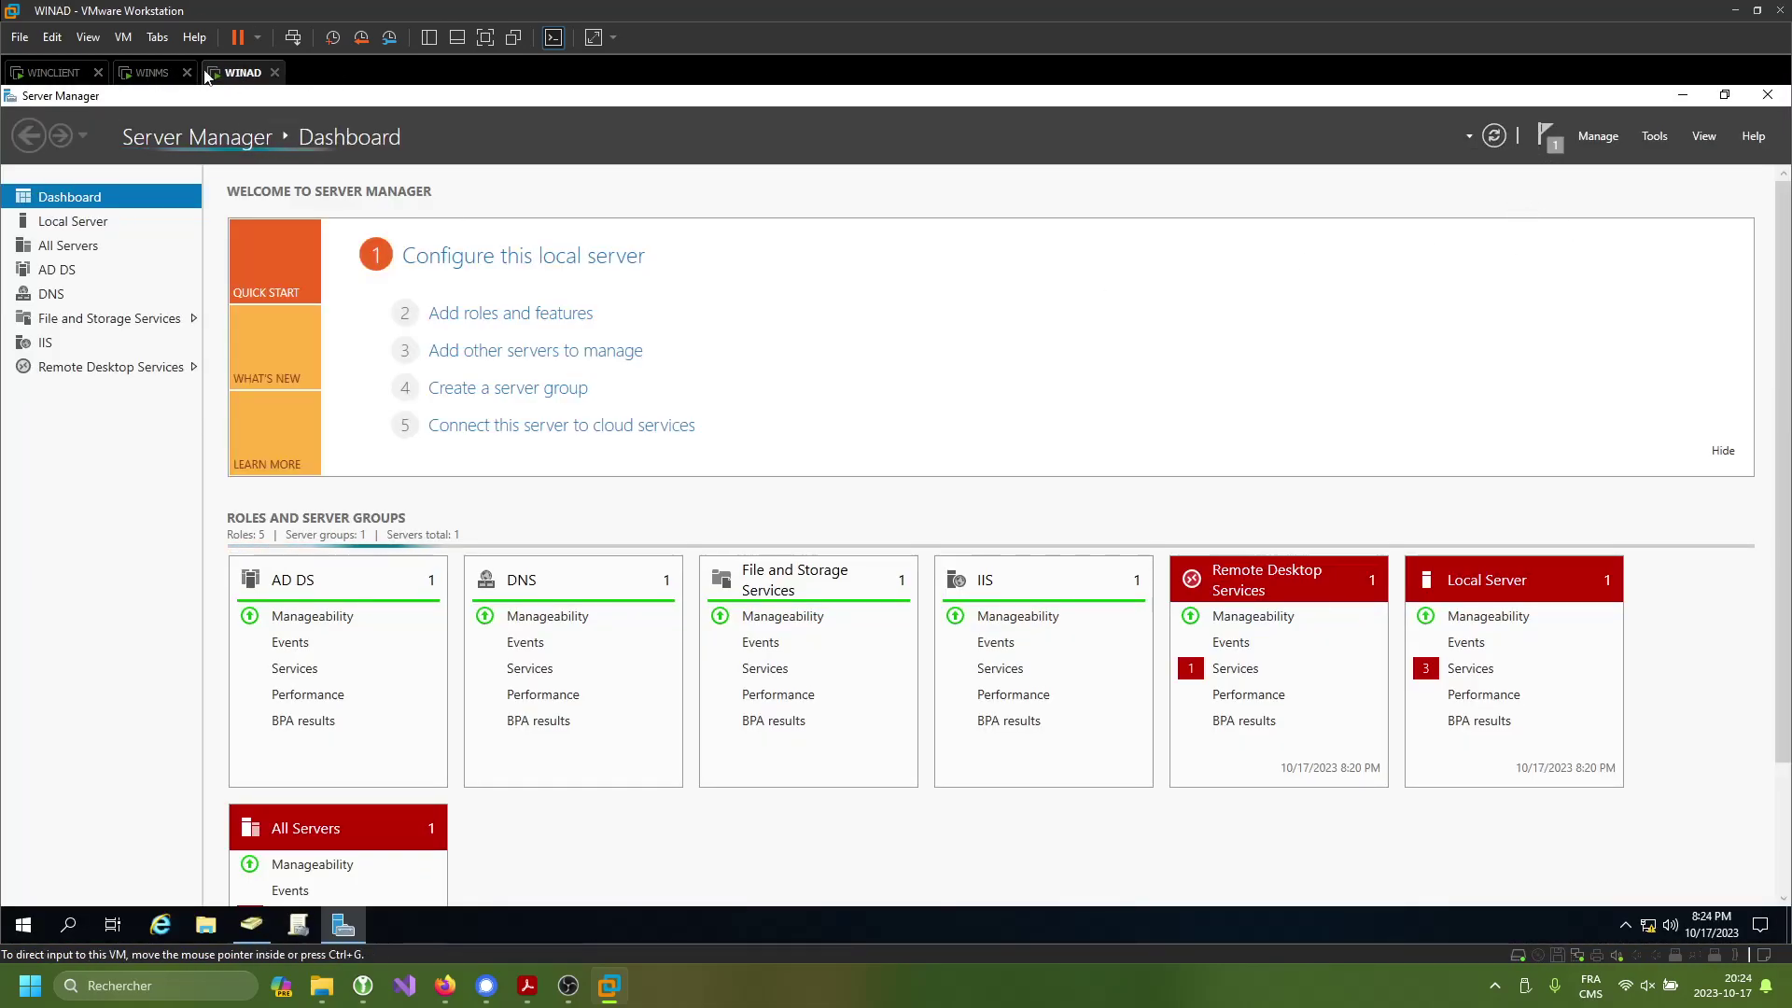
- On WINMS, add the Internal interface to the IPv4 NAT node as a private interface
{"action": "left_click", "coordinate": [154, 72]}
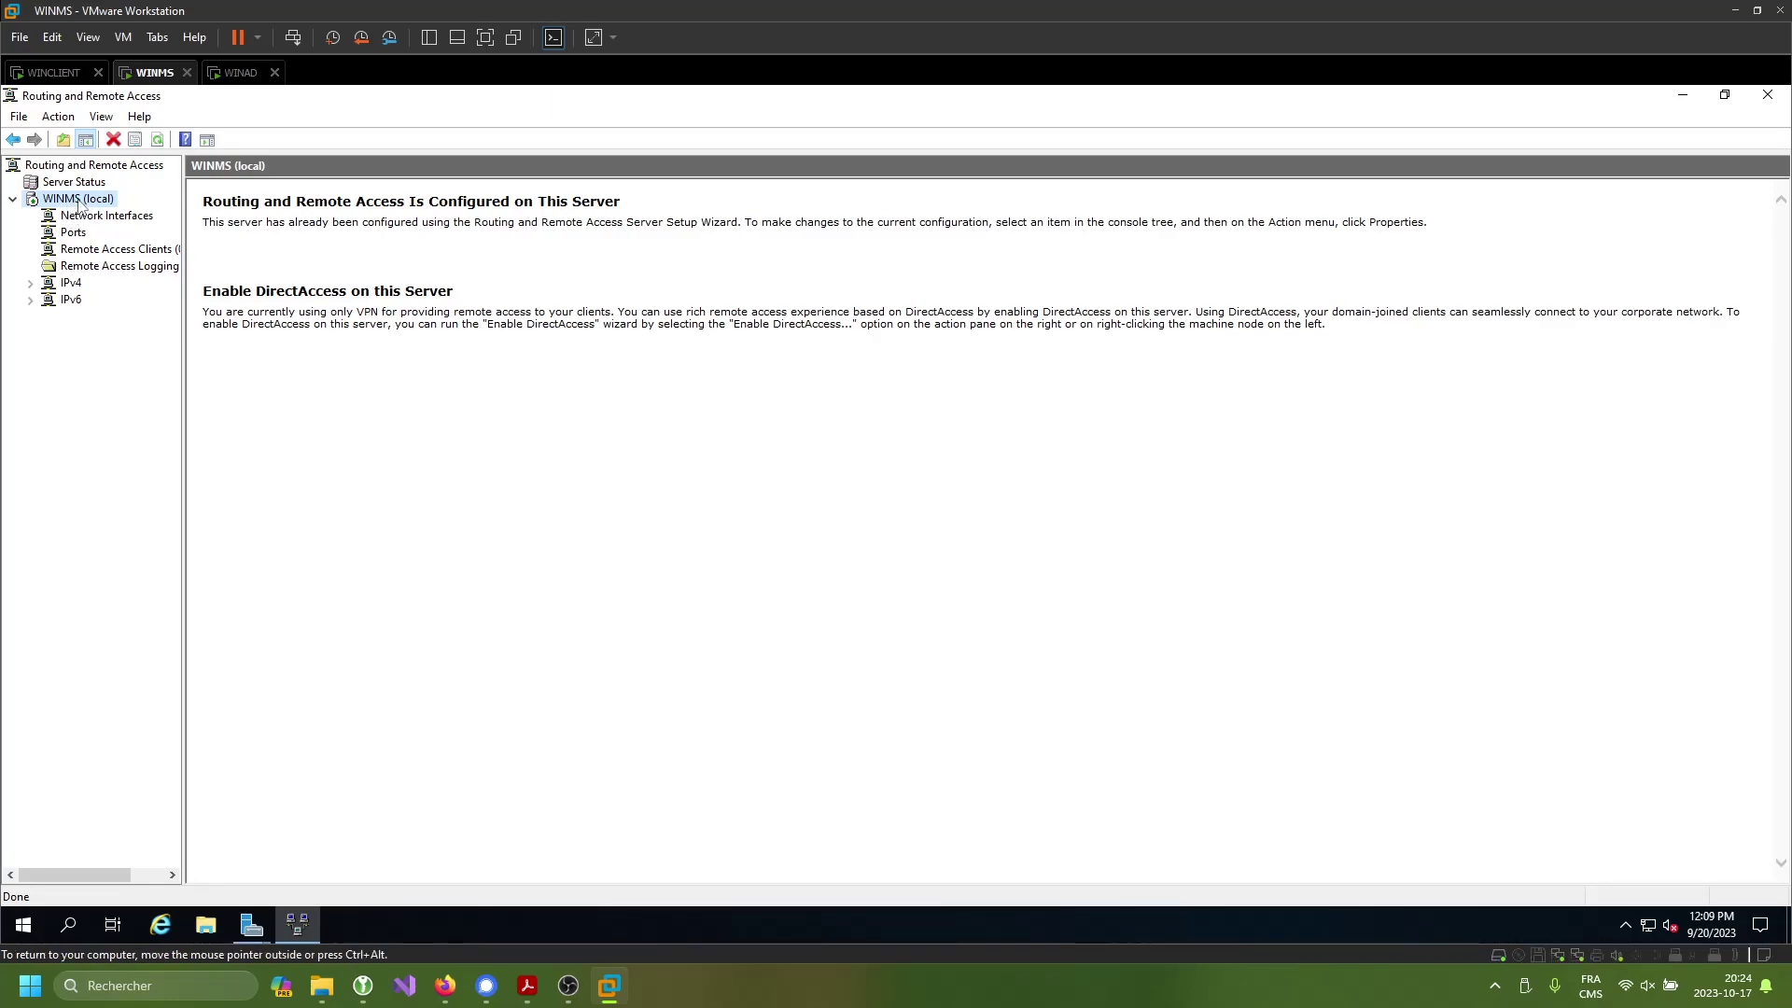
{"action": "double_click", "coordinate": [64, 285]}
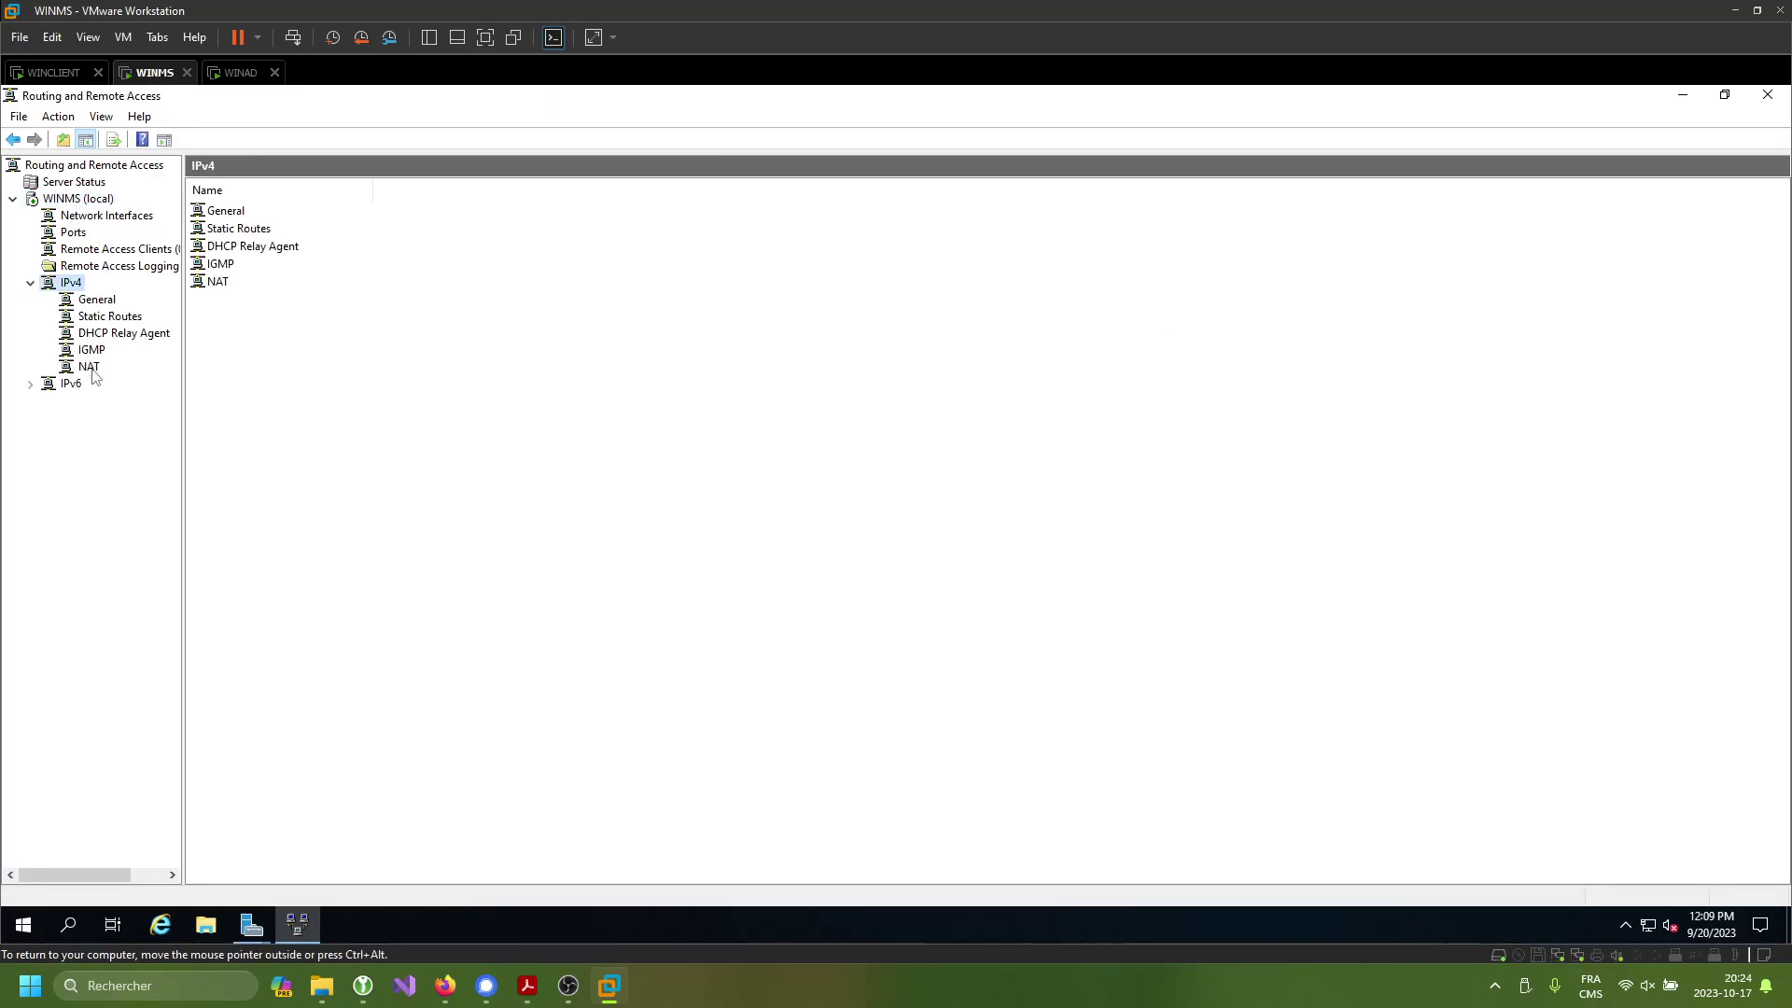
{"action": "left_click", "coordinate": [90, 367]}
{"action": "right_click", "coordinate": [91, 368]}
{"action": "left_click", "coordinate": [187, 382]}
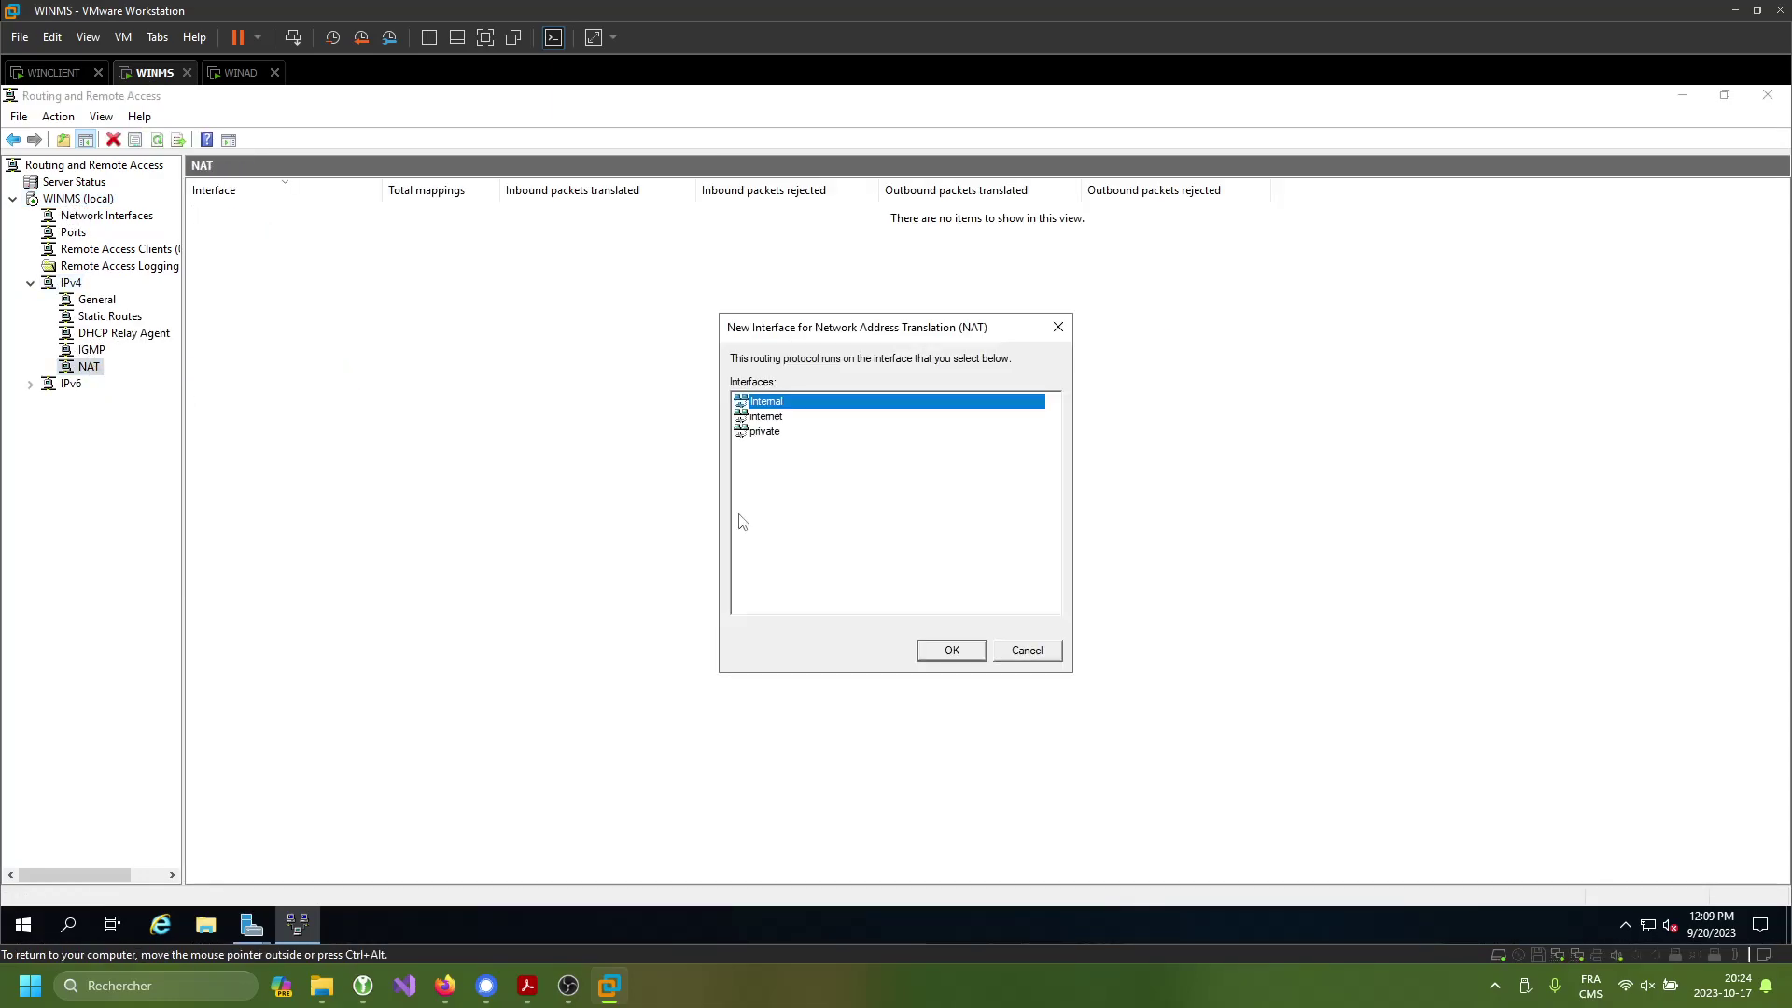
{"action": "left_click", "coordinate": [952, 653]}
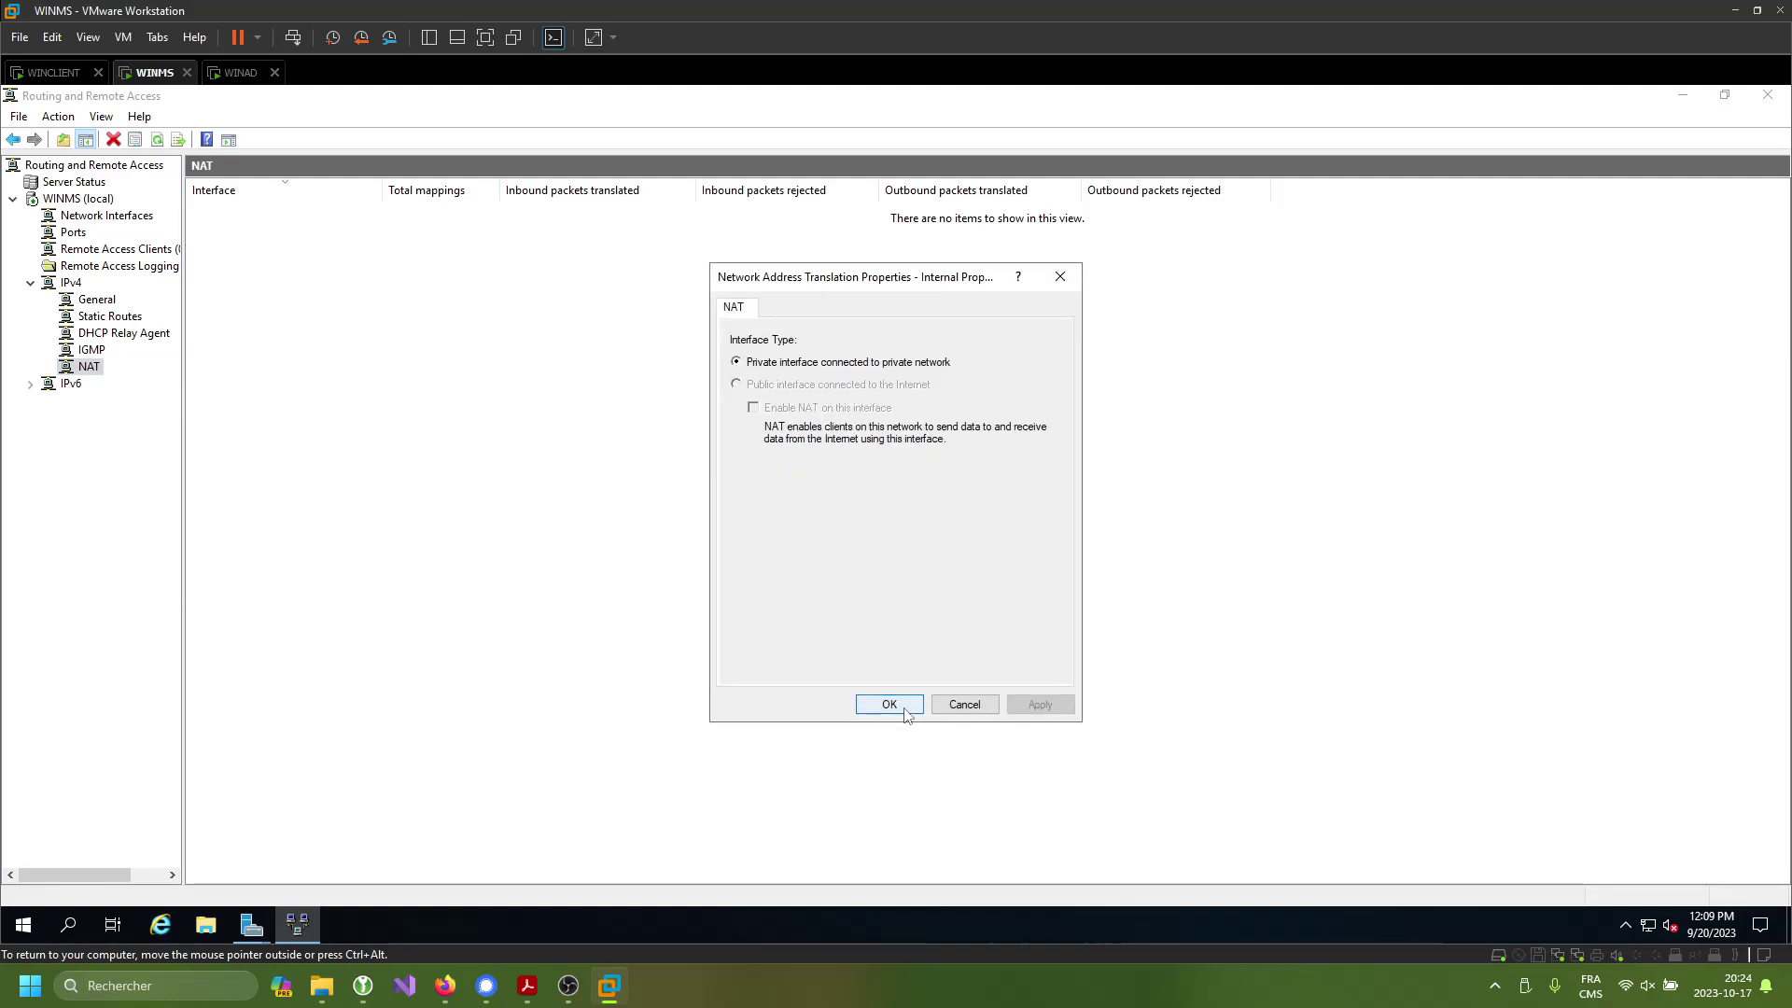
{"action": "left_click", "coordinate": [894, 709]}
- Add the internet interface to NAT as the public interface with NAT enabled
{"action": "right_click", "coordinate": [492, 427]}
{"action": "left_click", "coordinate": [568, 444]}
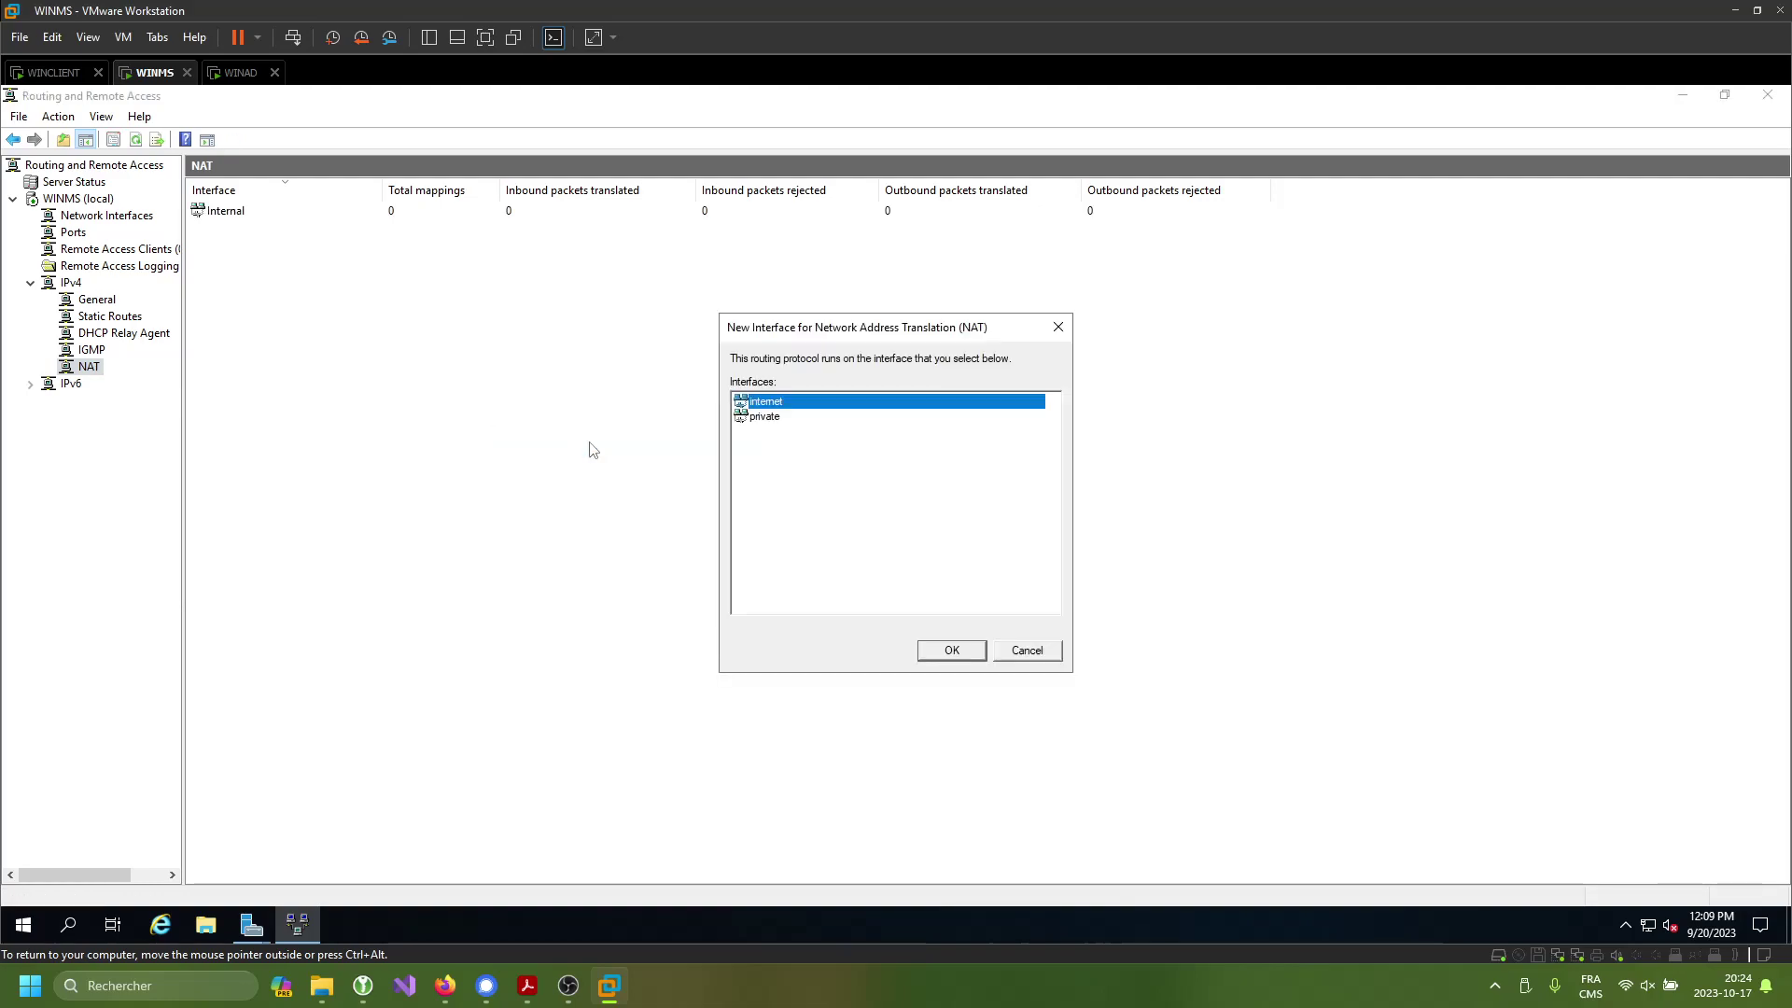
{"action": "left_click", "coordinate": [968, 659]}
{"action": "key", "text": "Down"}
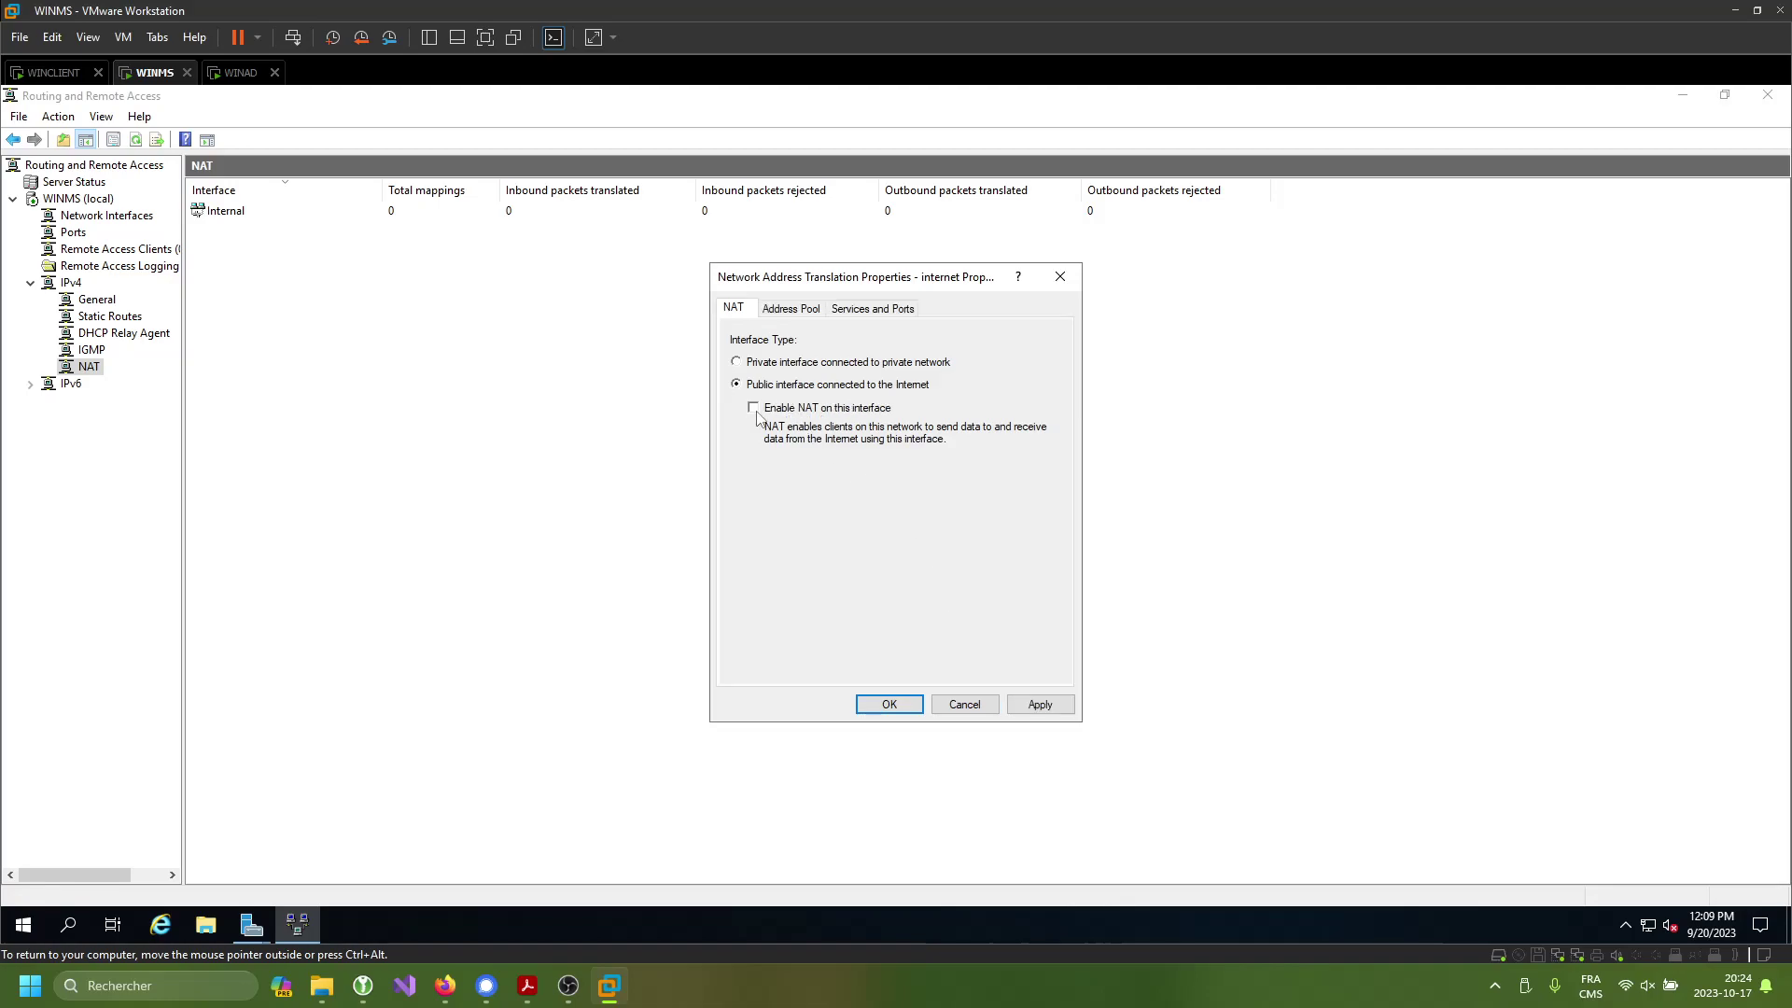
{"action": "left_click", "coordinate": [889, 704]}
- Add the private interface to NAT, then review the internet interface's properties
{"action": "right_click", "coordinate": [595, 447]}
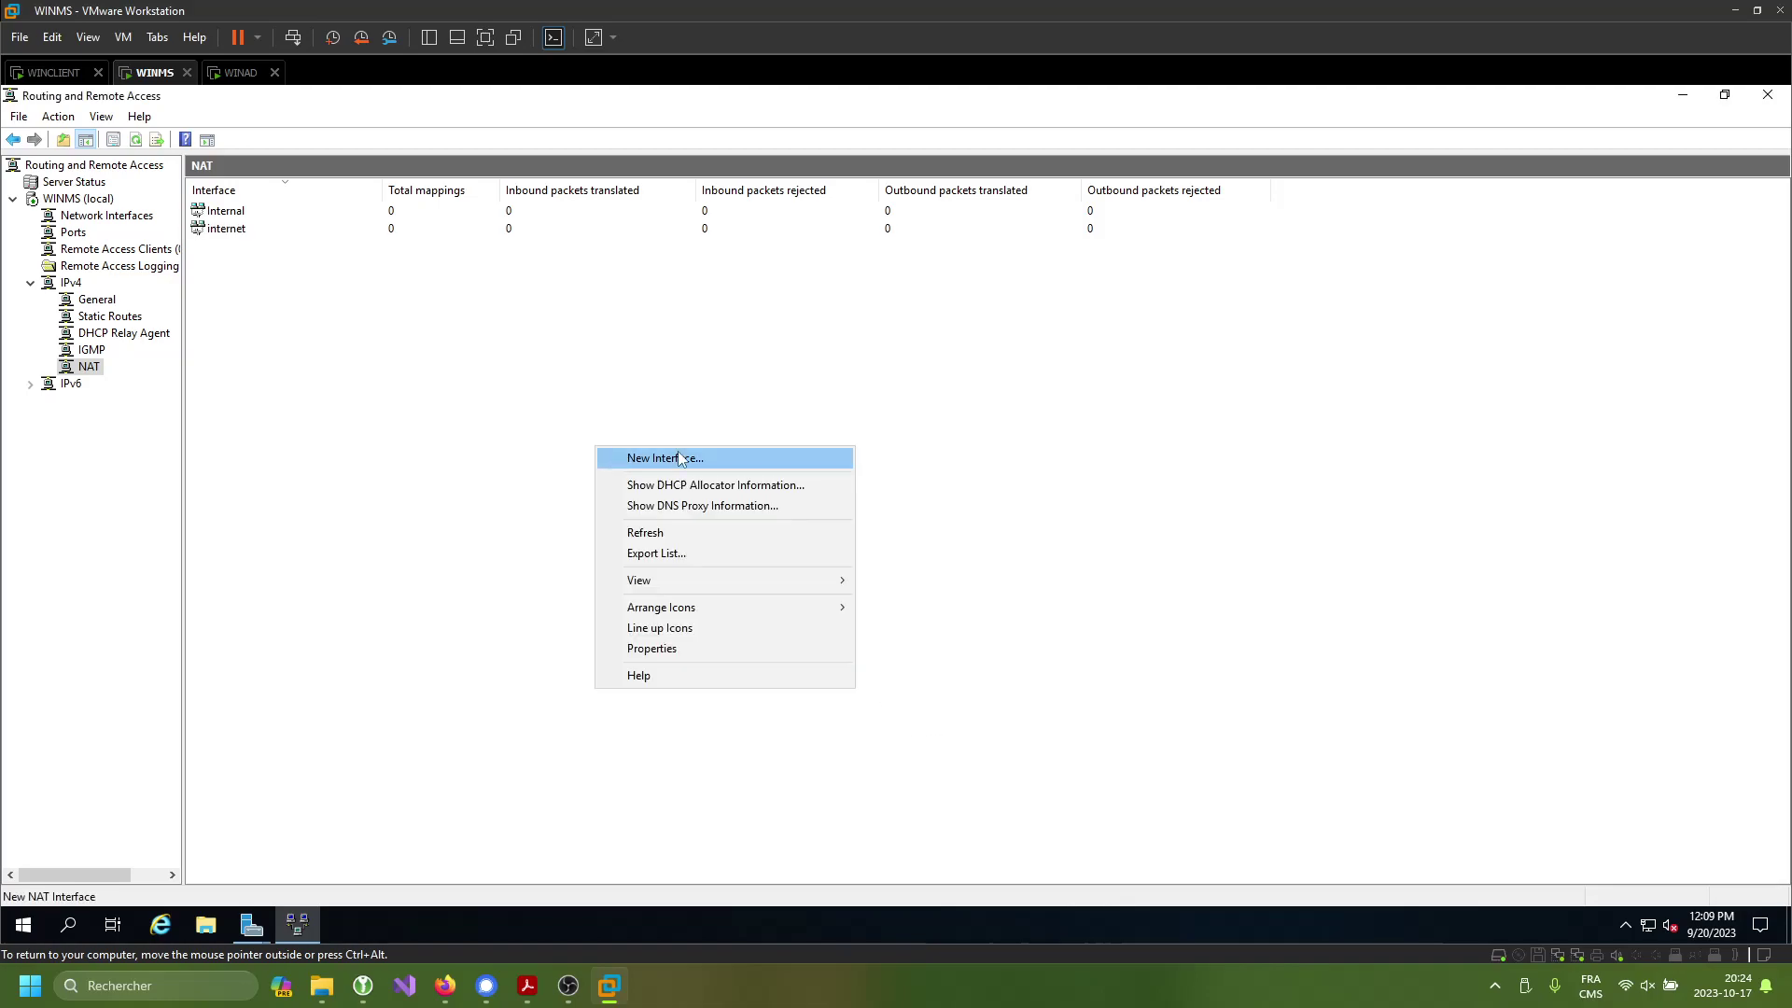
{"action": "left_click", "coordinate": [684, 456]}
{"action": "left_click", "coordinate": [954, 653]}
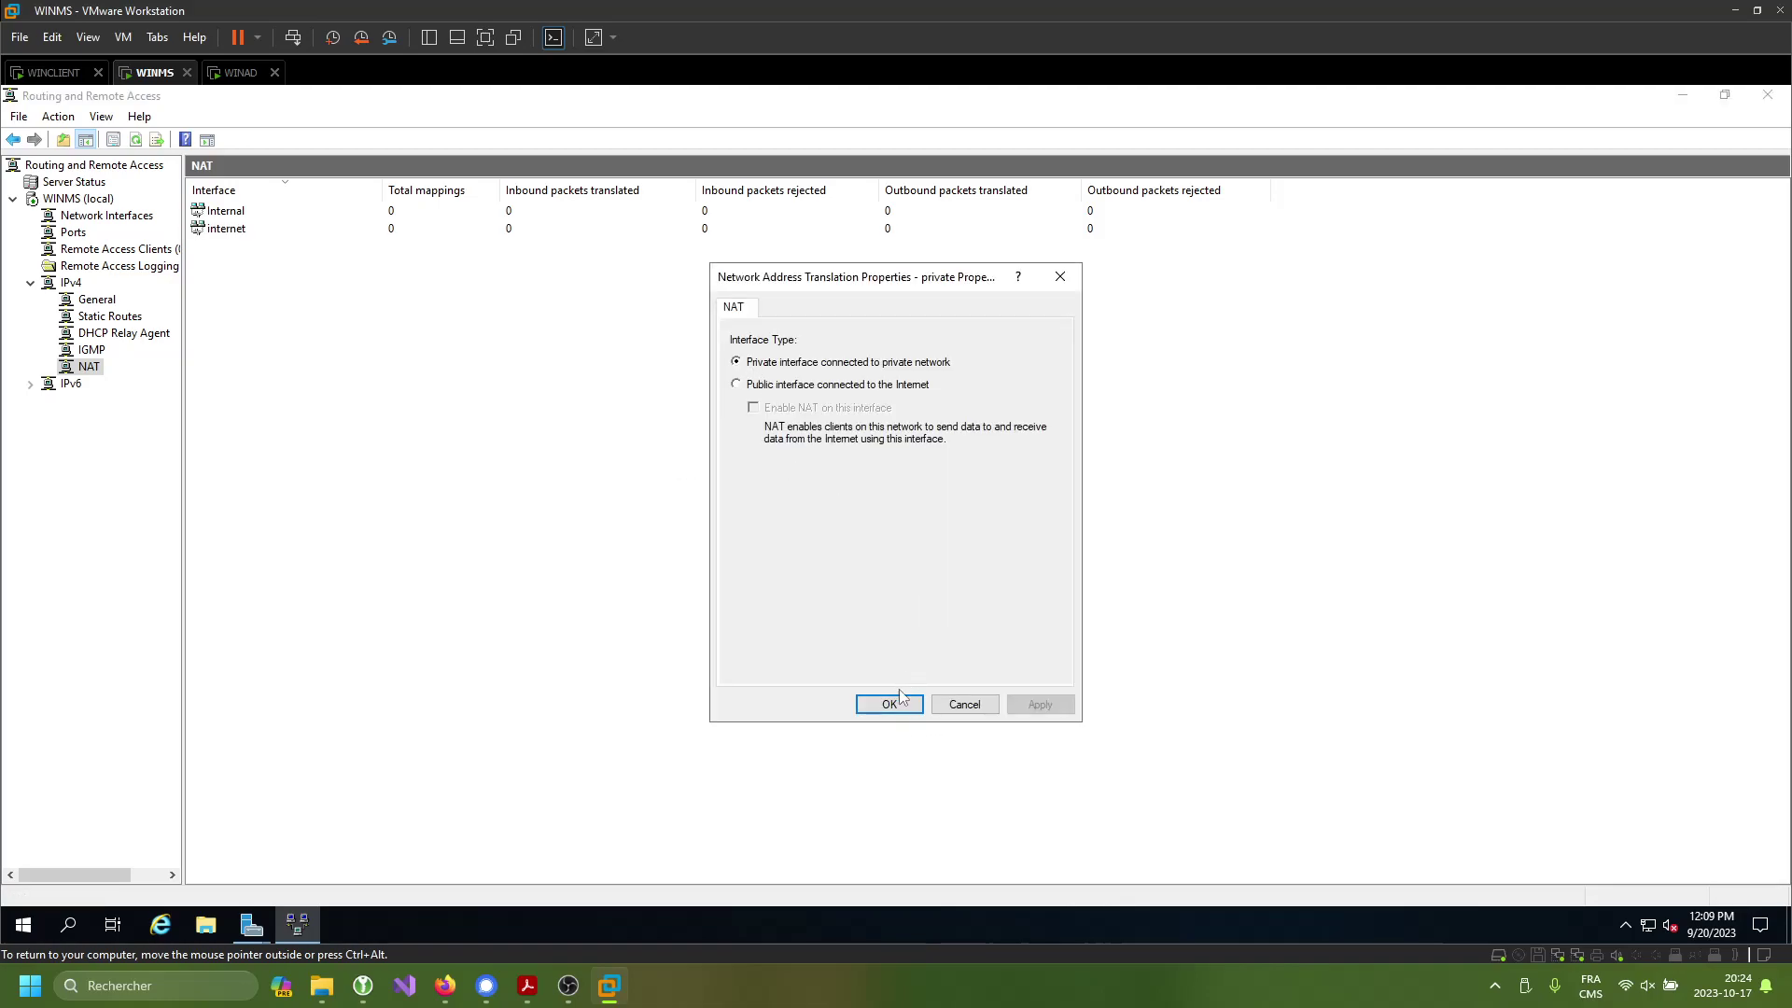
{"action": "left_click", "coordinate": [888, 703]}
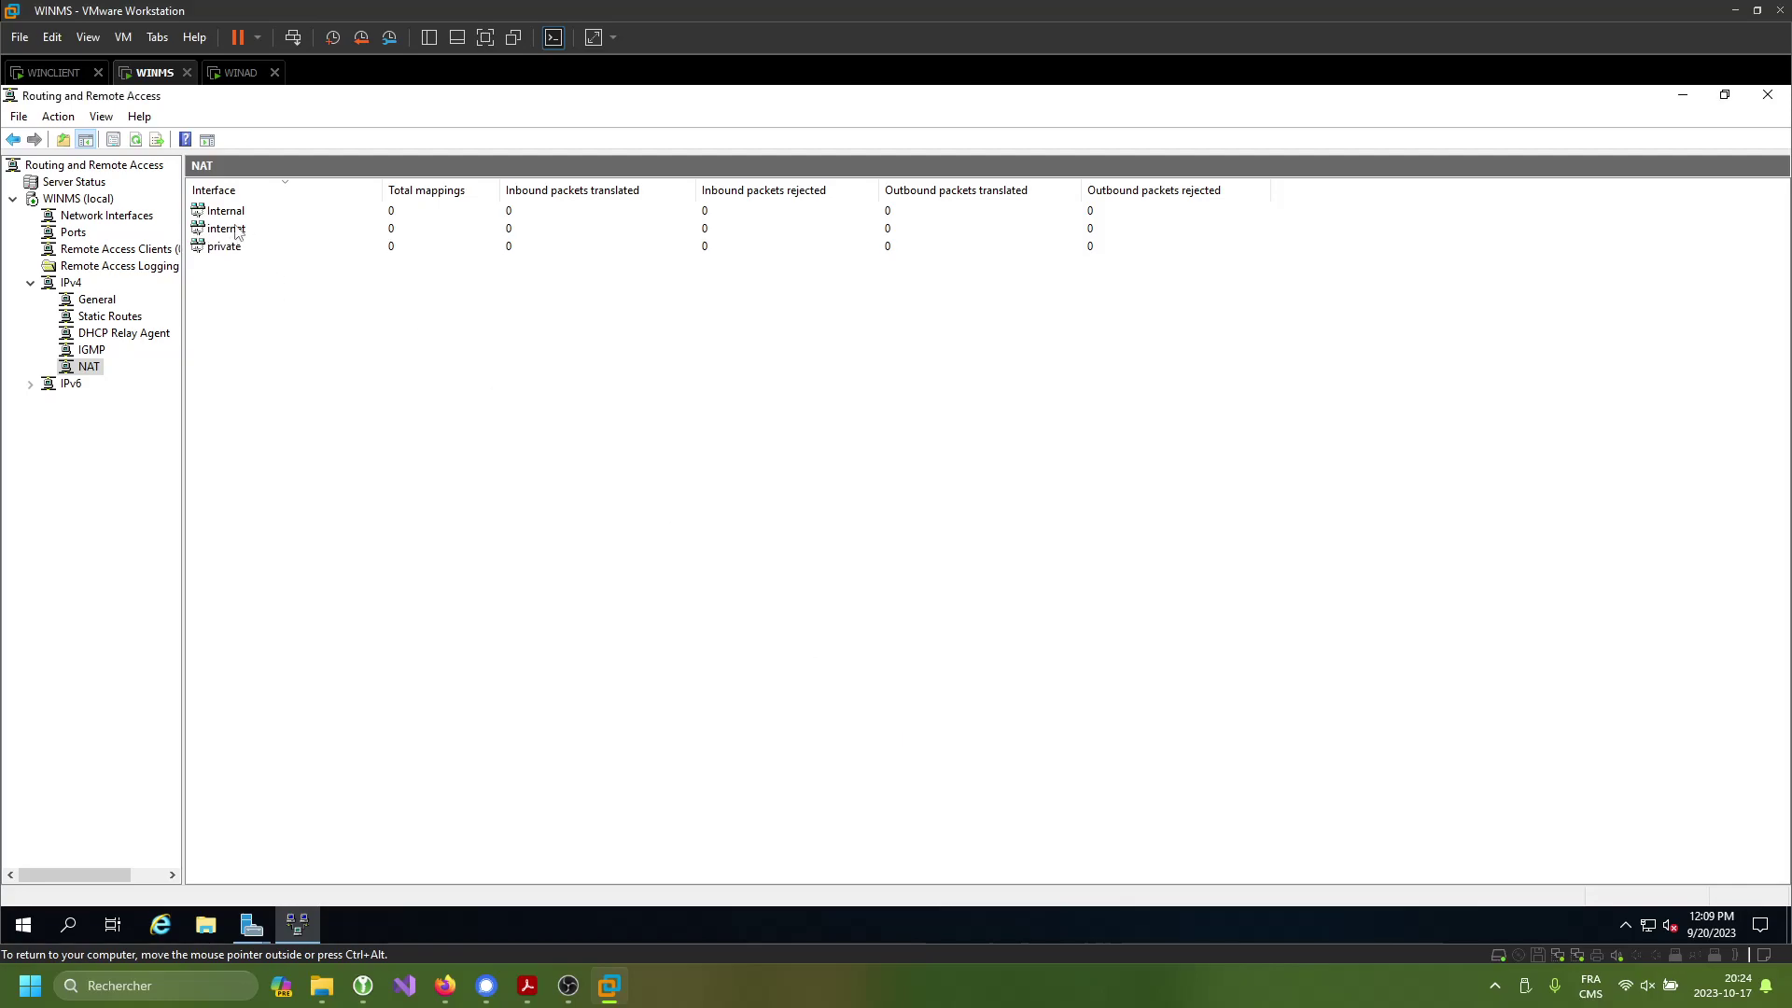
{"action": "double_click", "coordinate": [264, 232]}
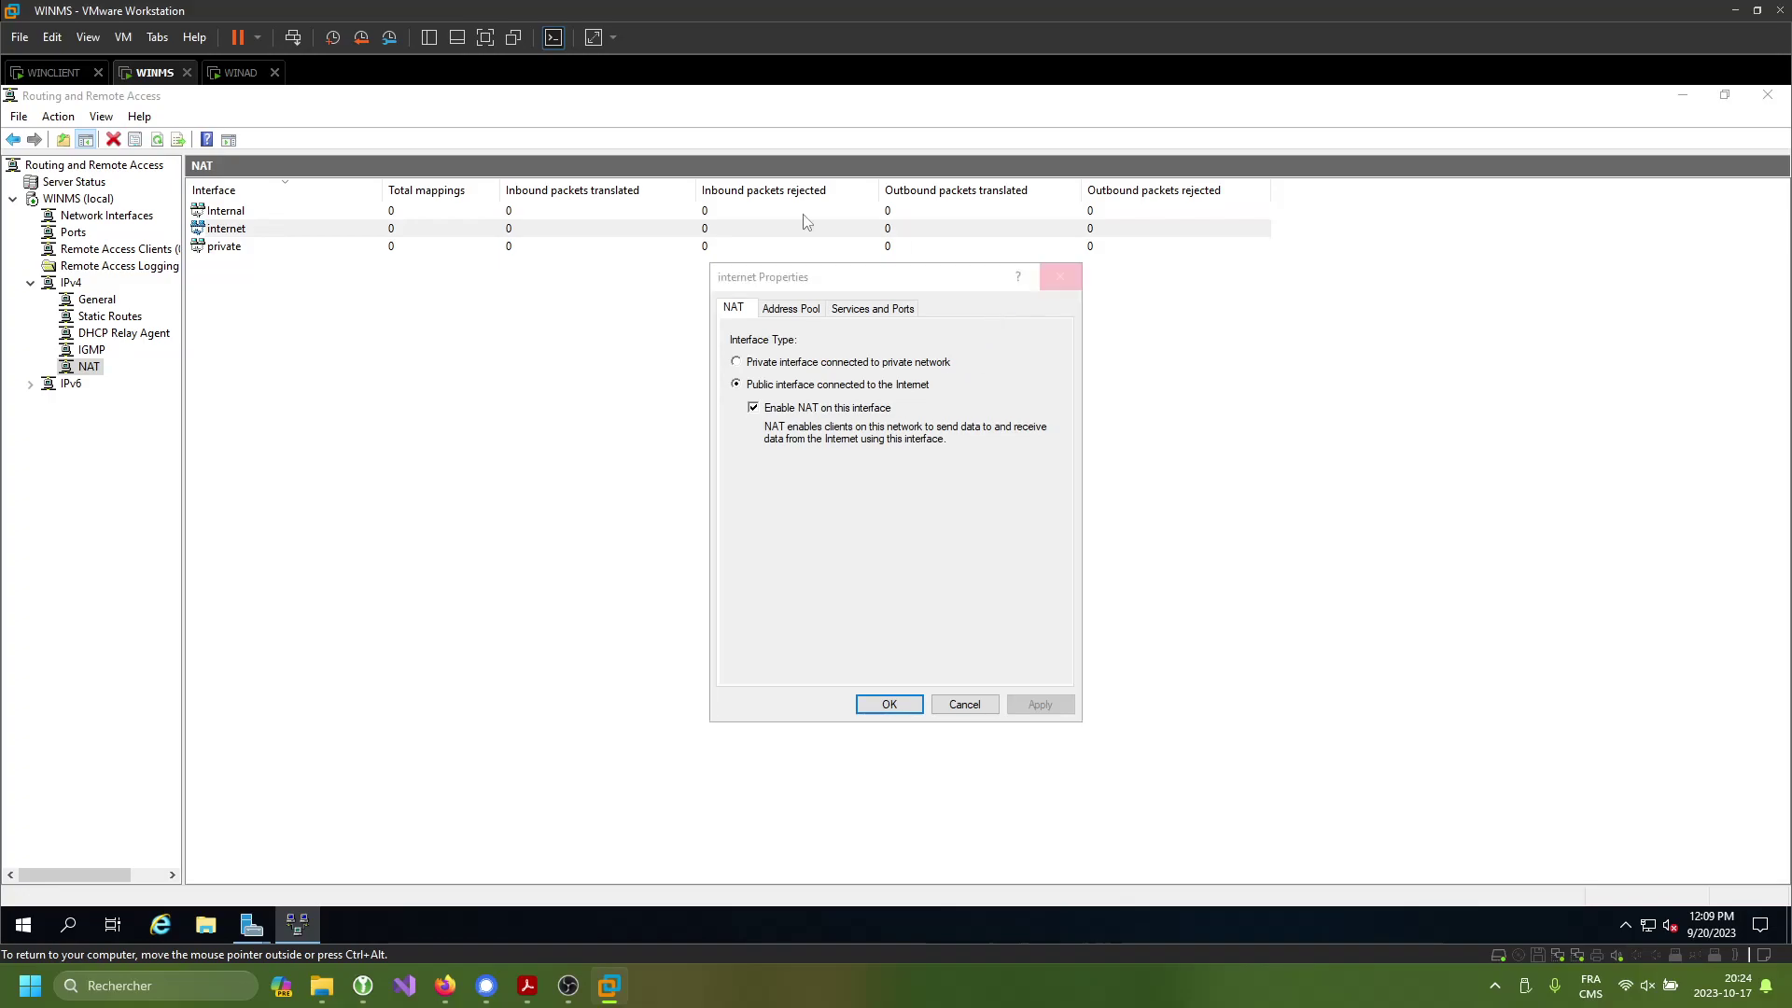
{"action": "left_click", "coordinate": [1060, 276]}
{"action": "left_click", "coordinate": [251, 213]}
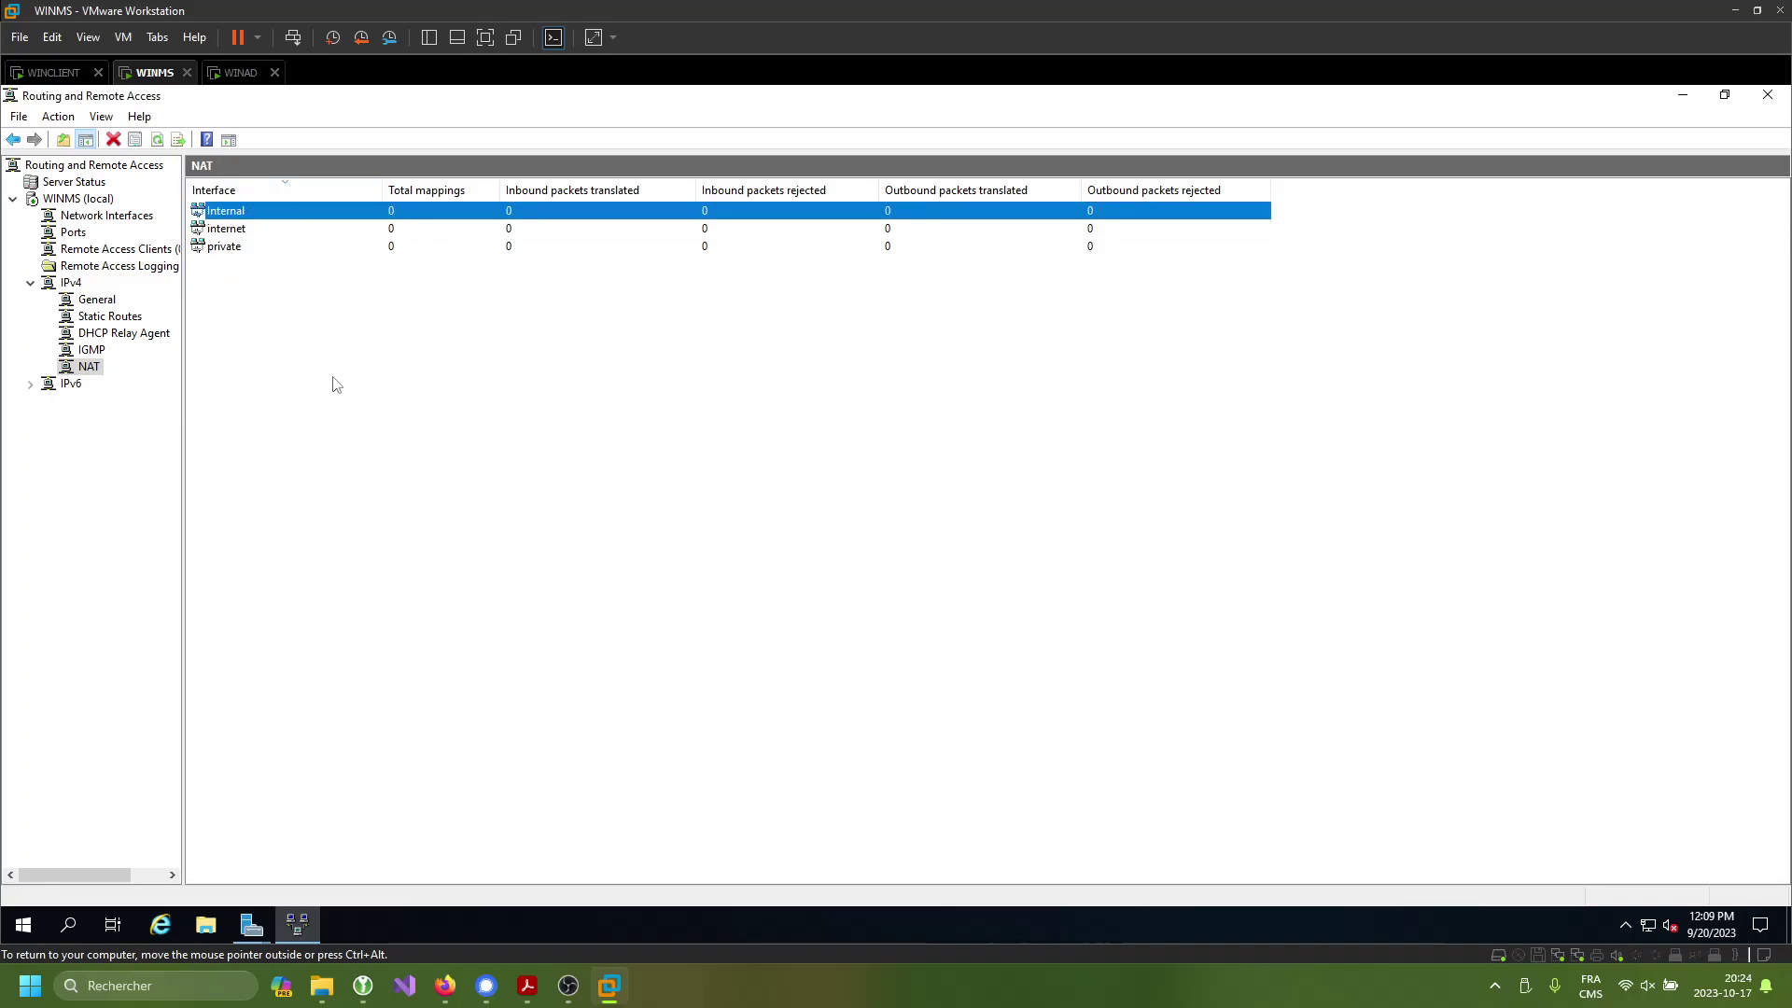
- Open the WINMS (local) server properties at its authentication and accounting settings
{"action": "left_click", "coordinate": [75, 201]}
{"action": "right_click", "coordinate": [74, 200]}
{"action": "left_click", "coordinate": [198, 383]}
{"action": "left_click", "coordinate": [795, 309]}
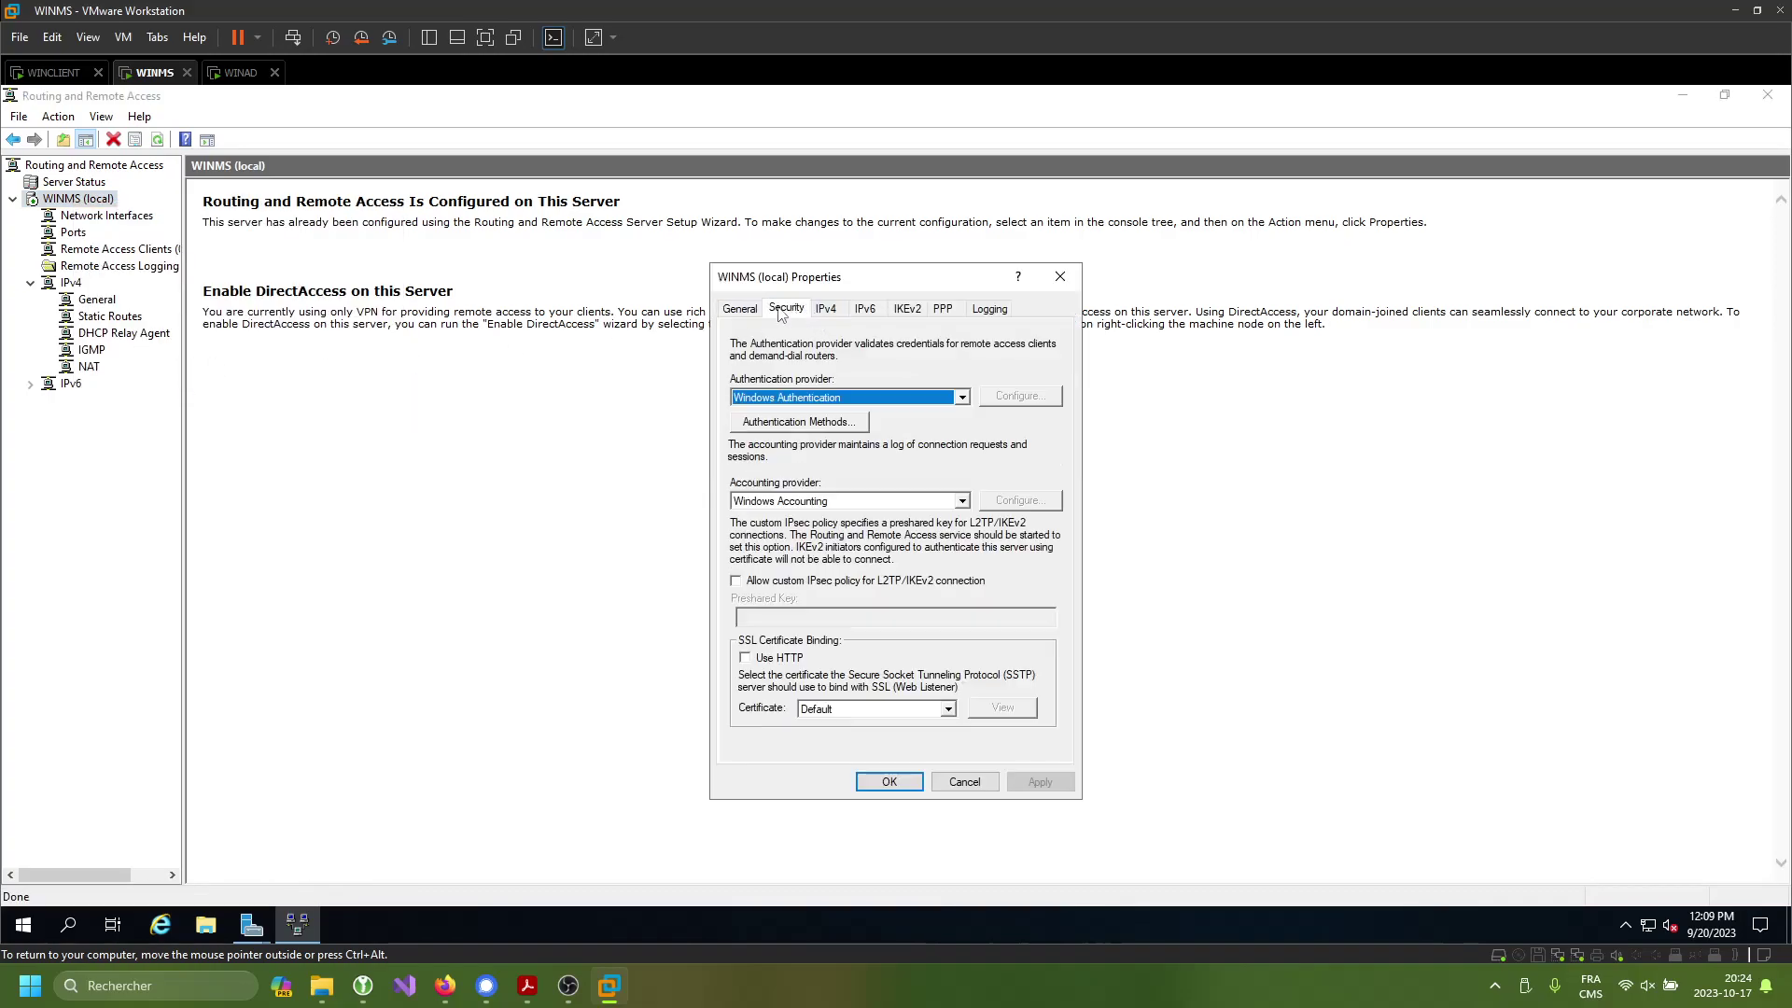
- On the IPv4 tab, set the dial-up client addressing adapter to private and save
{"action": "left_click", "coordinate": [827, 309]}
{"action": "left_click", "coordinate": [1033, 628]}
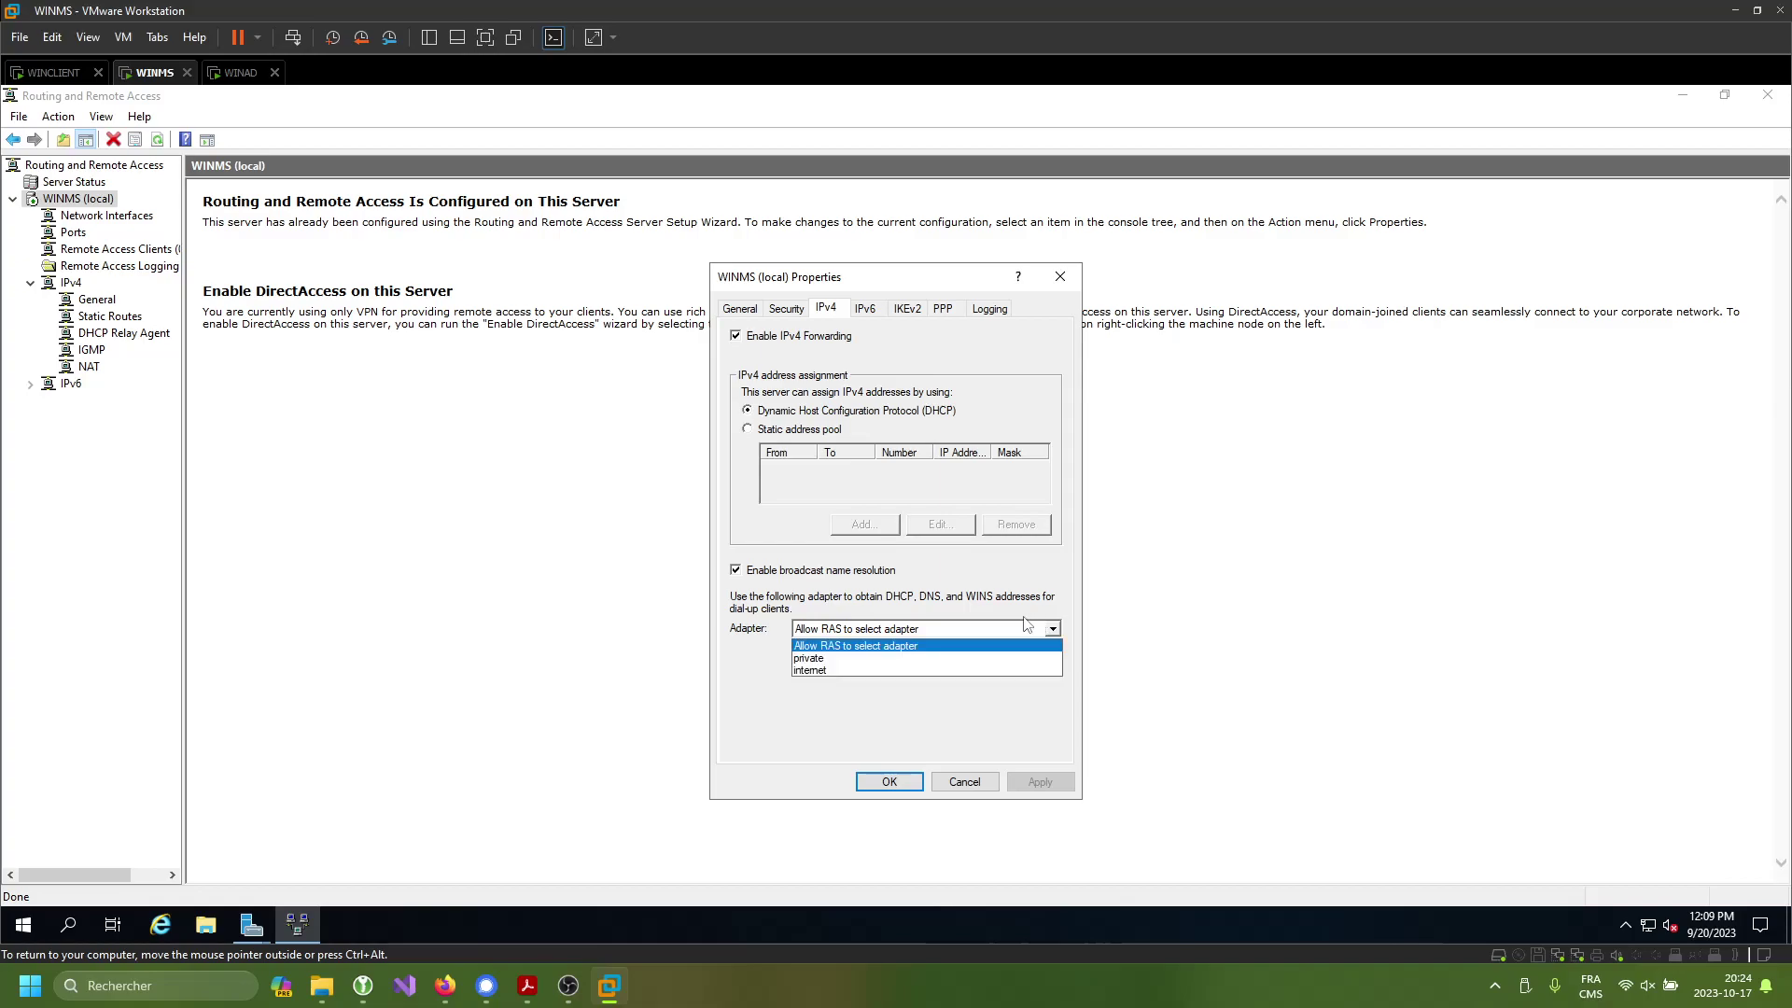
{"action": "left_click", "coordinate": [845, 659]}
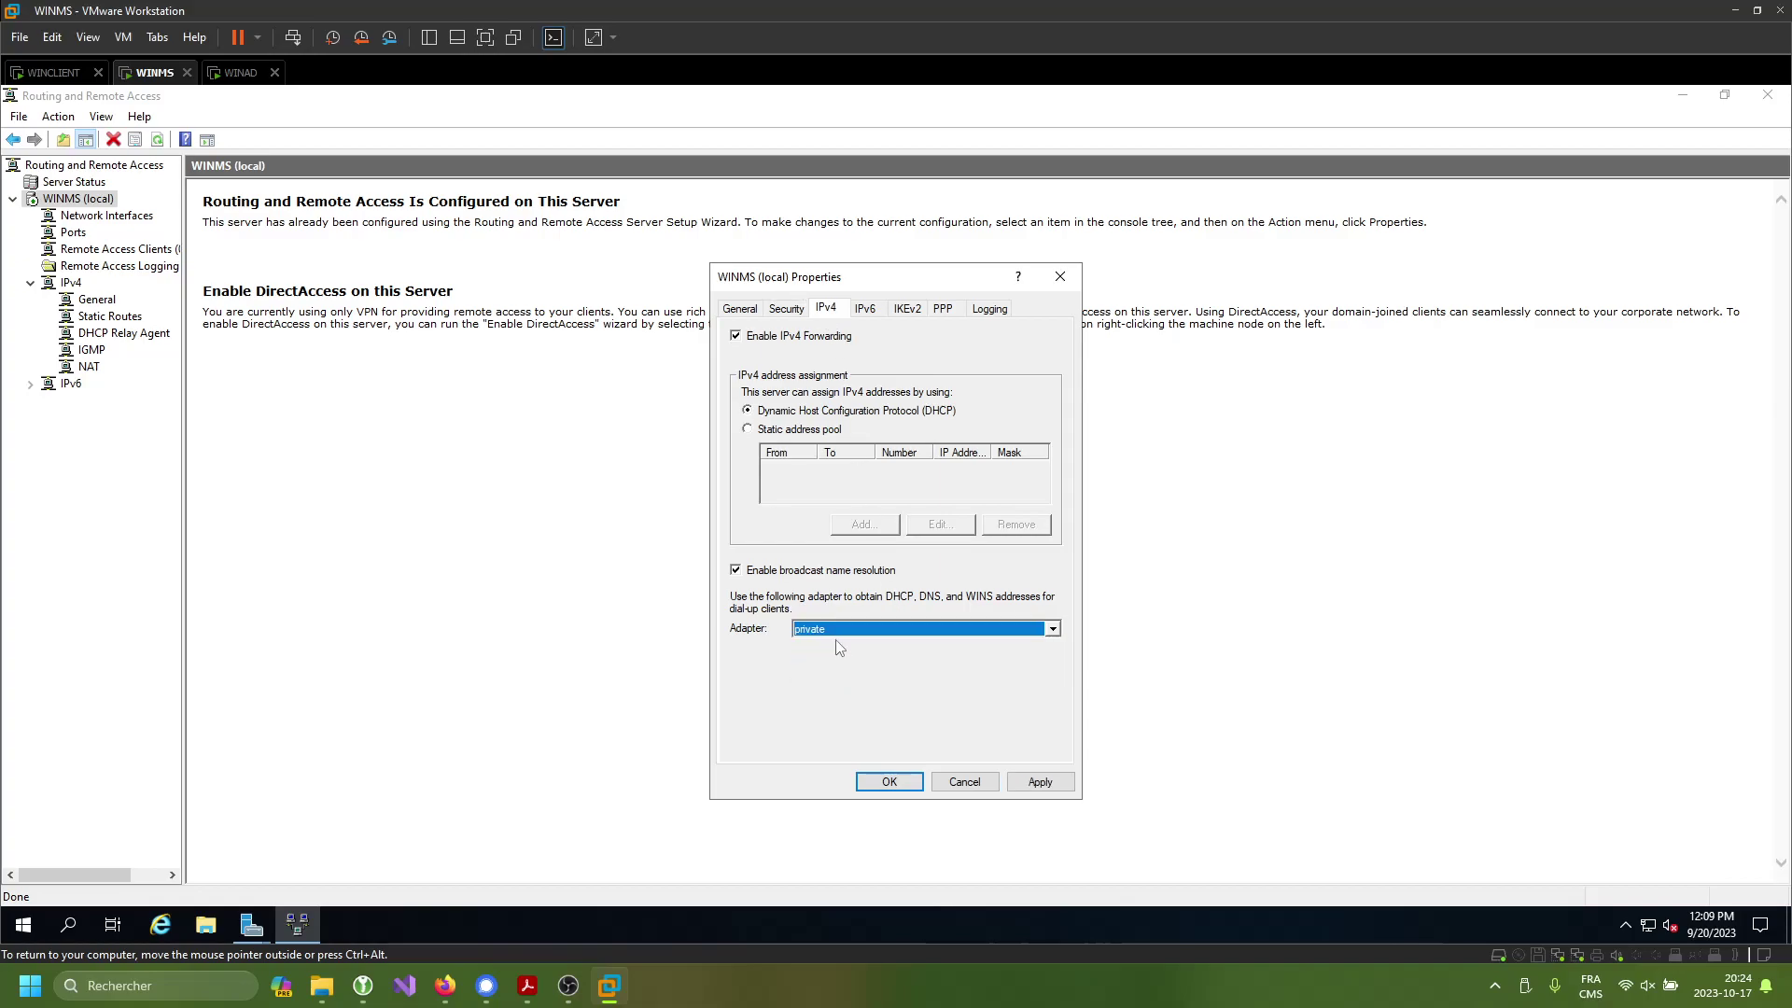
{"action": "left_click", "coordinate": [882, 630]}
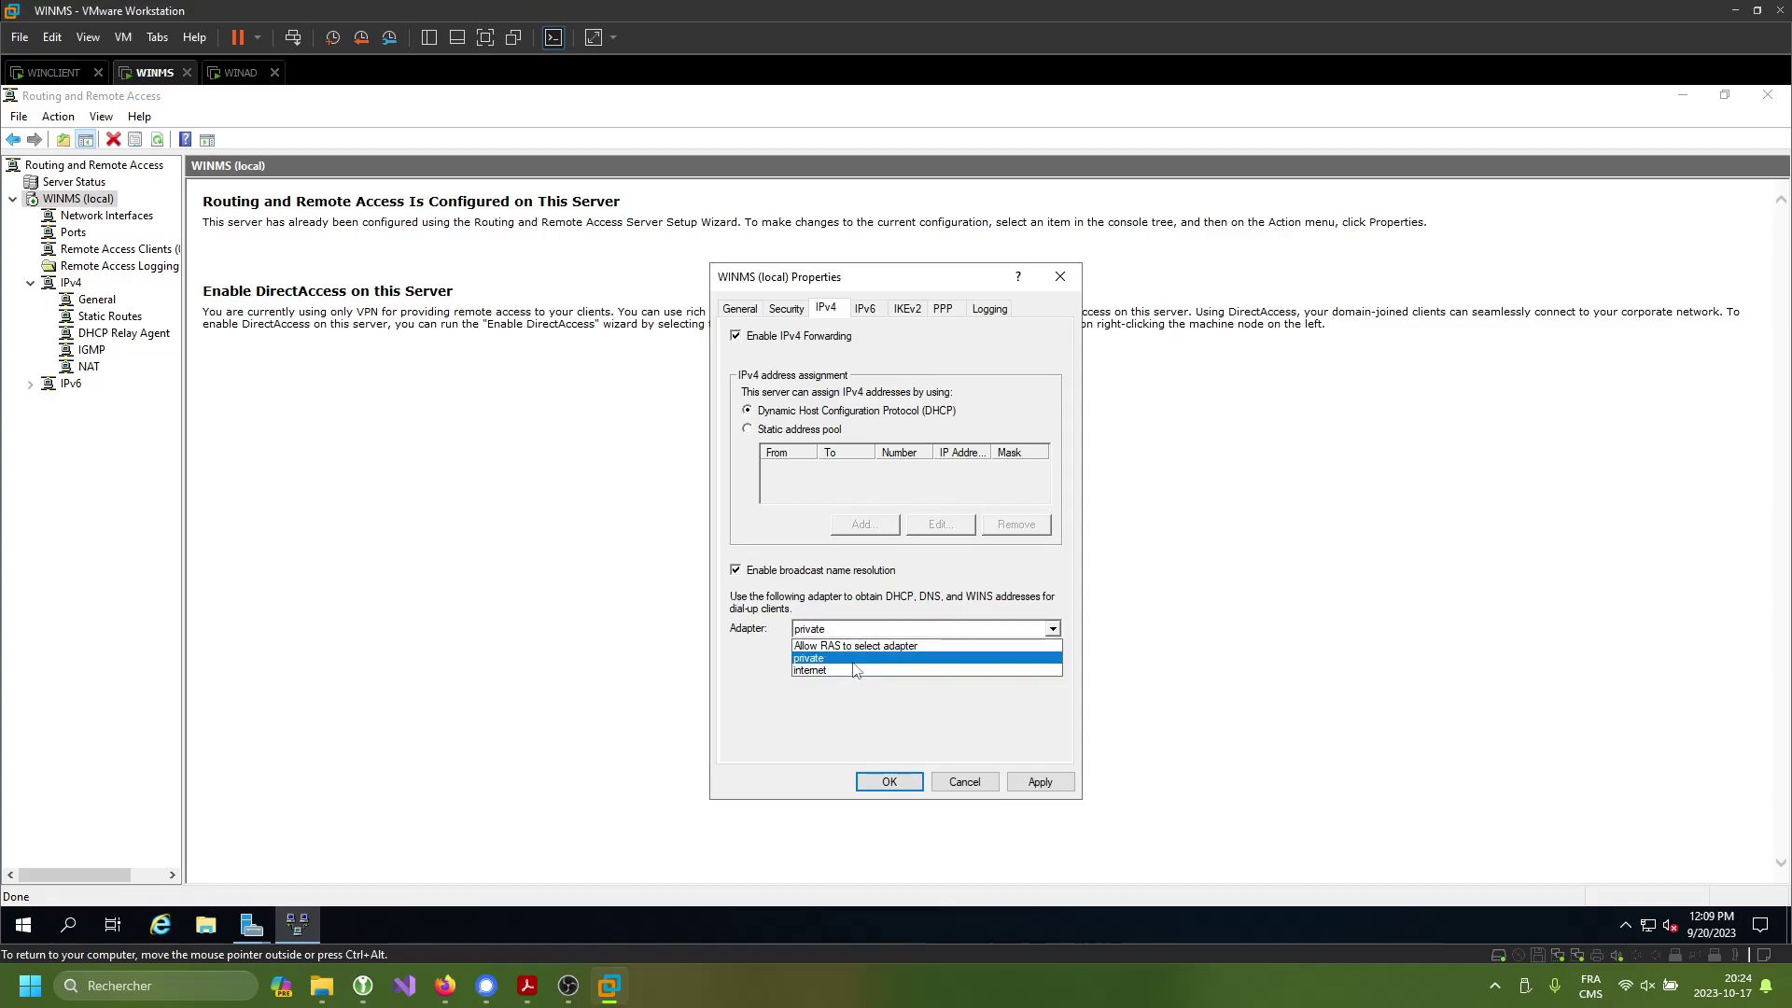
{"action": "left_click", "coordinate": [912, 634]}
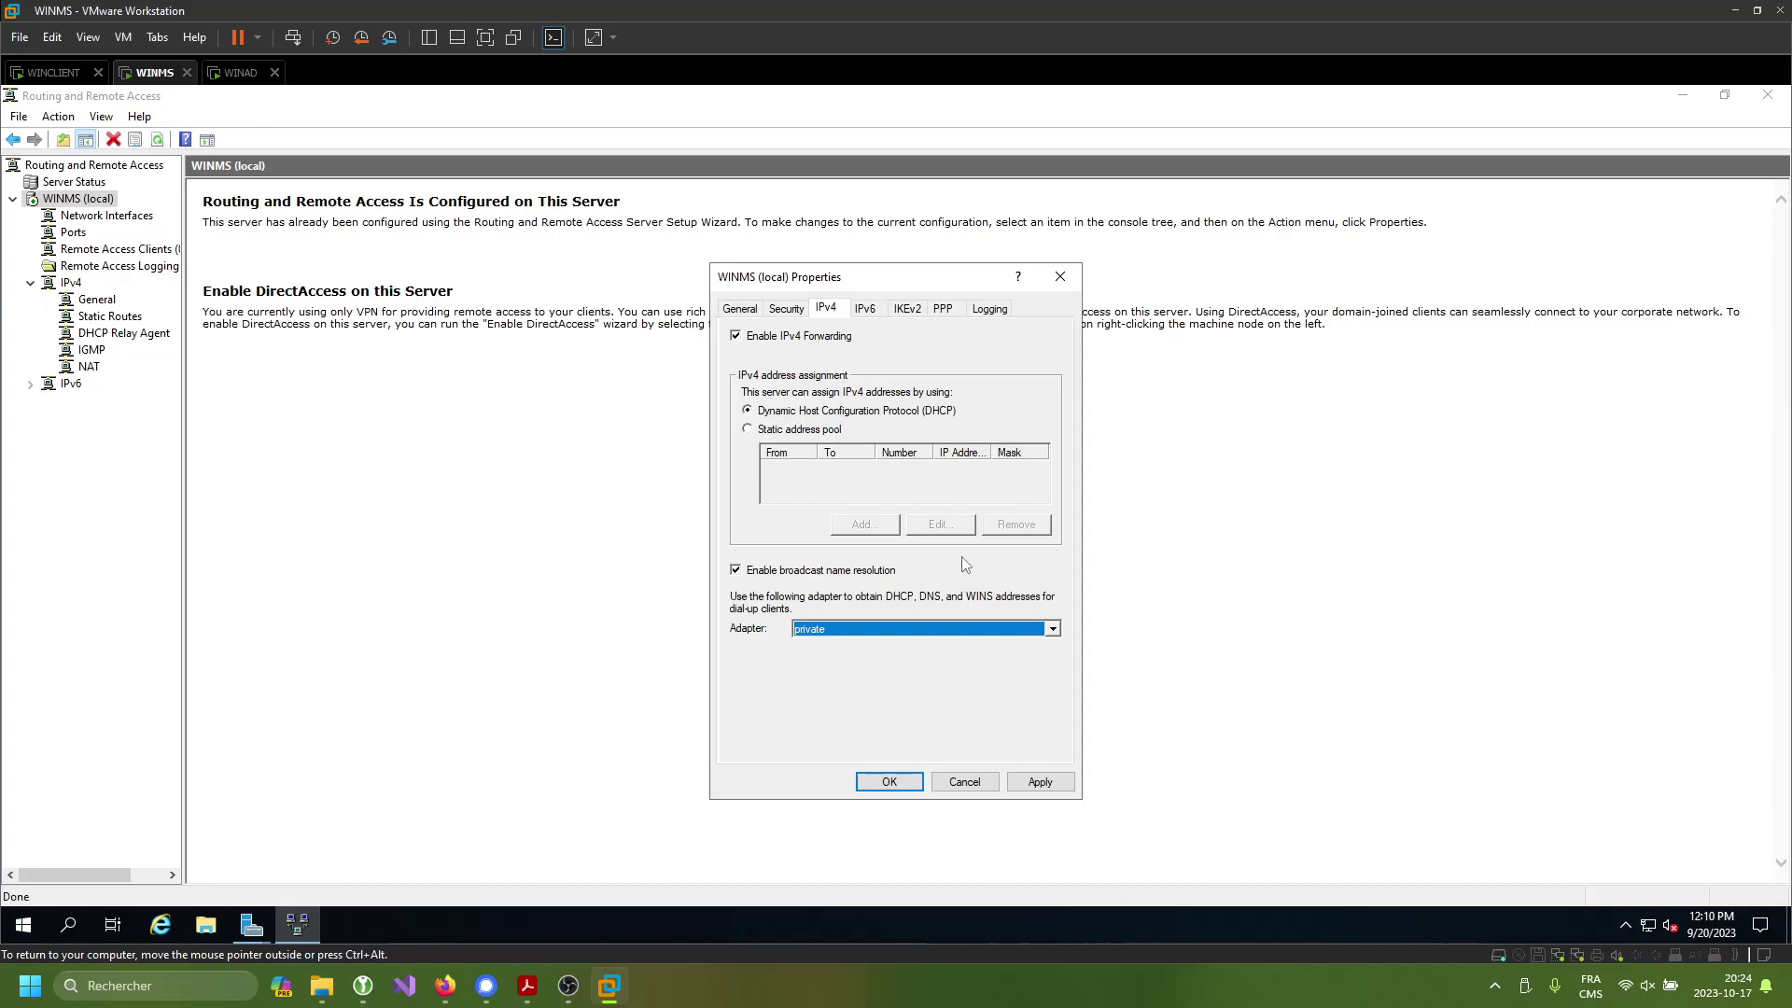
{"action": "left_click", "coordinate": [889, 782]}
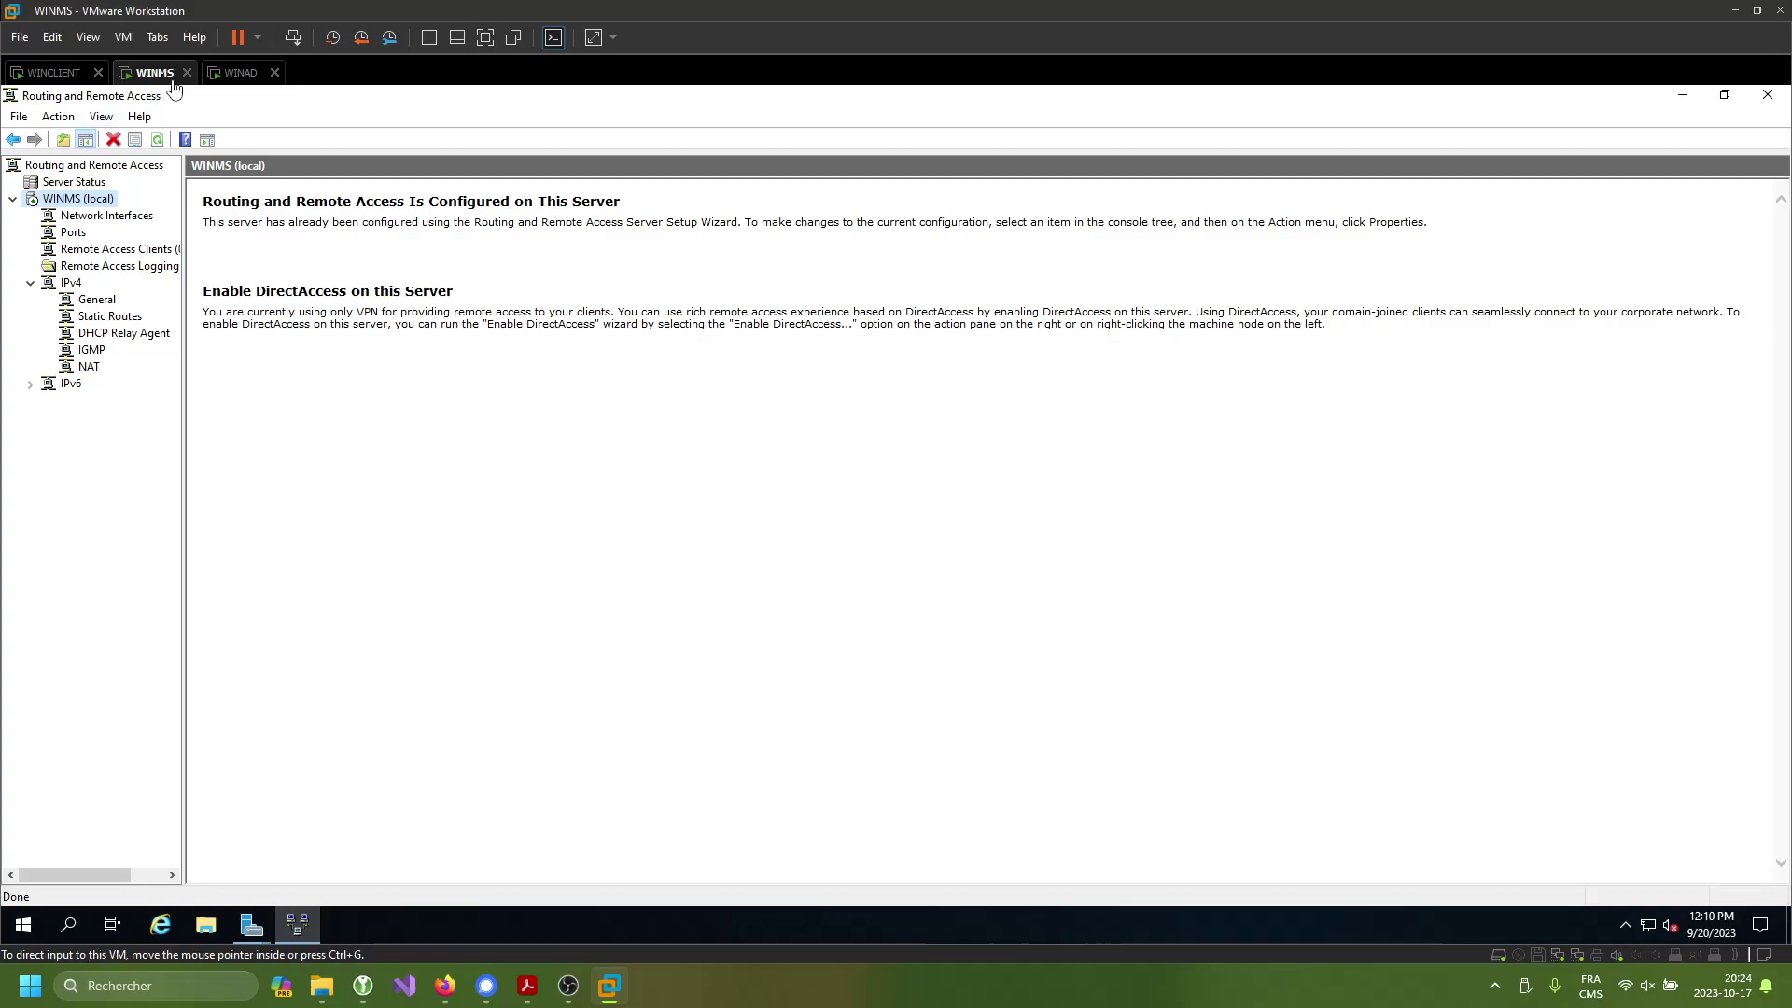
- On WINAD, commit the DHCP post-install configuration, then launch the AD CS configuration wizard
{"action": "left_click", "coordinate": [244, 72]}
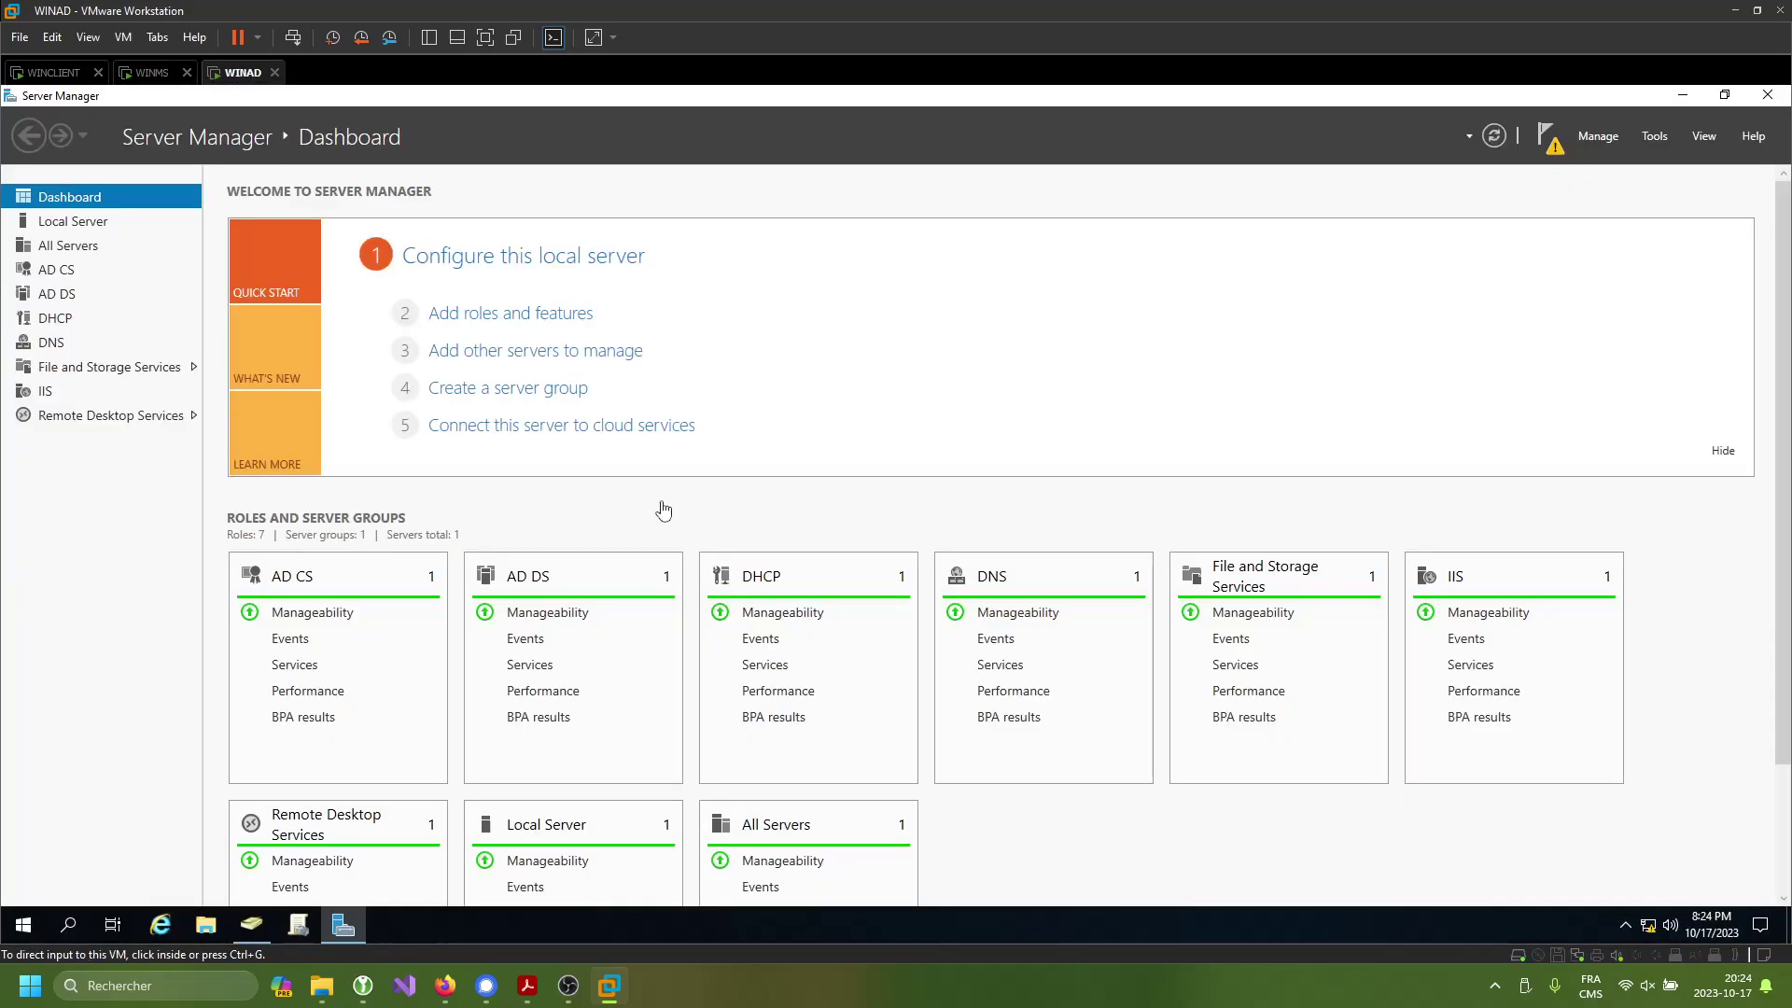
{"action": "left_click", "coordinate": [1550, 145]}
{"action": "left_click", "coordinate": [1395, 354]}
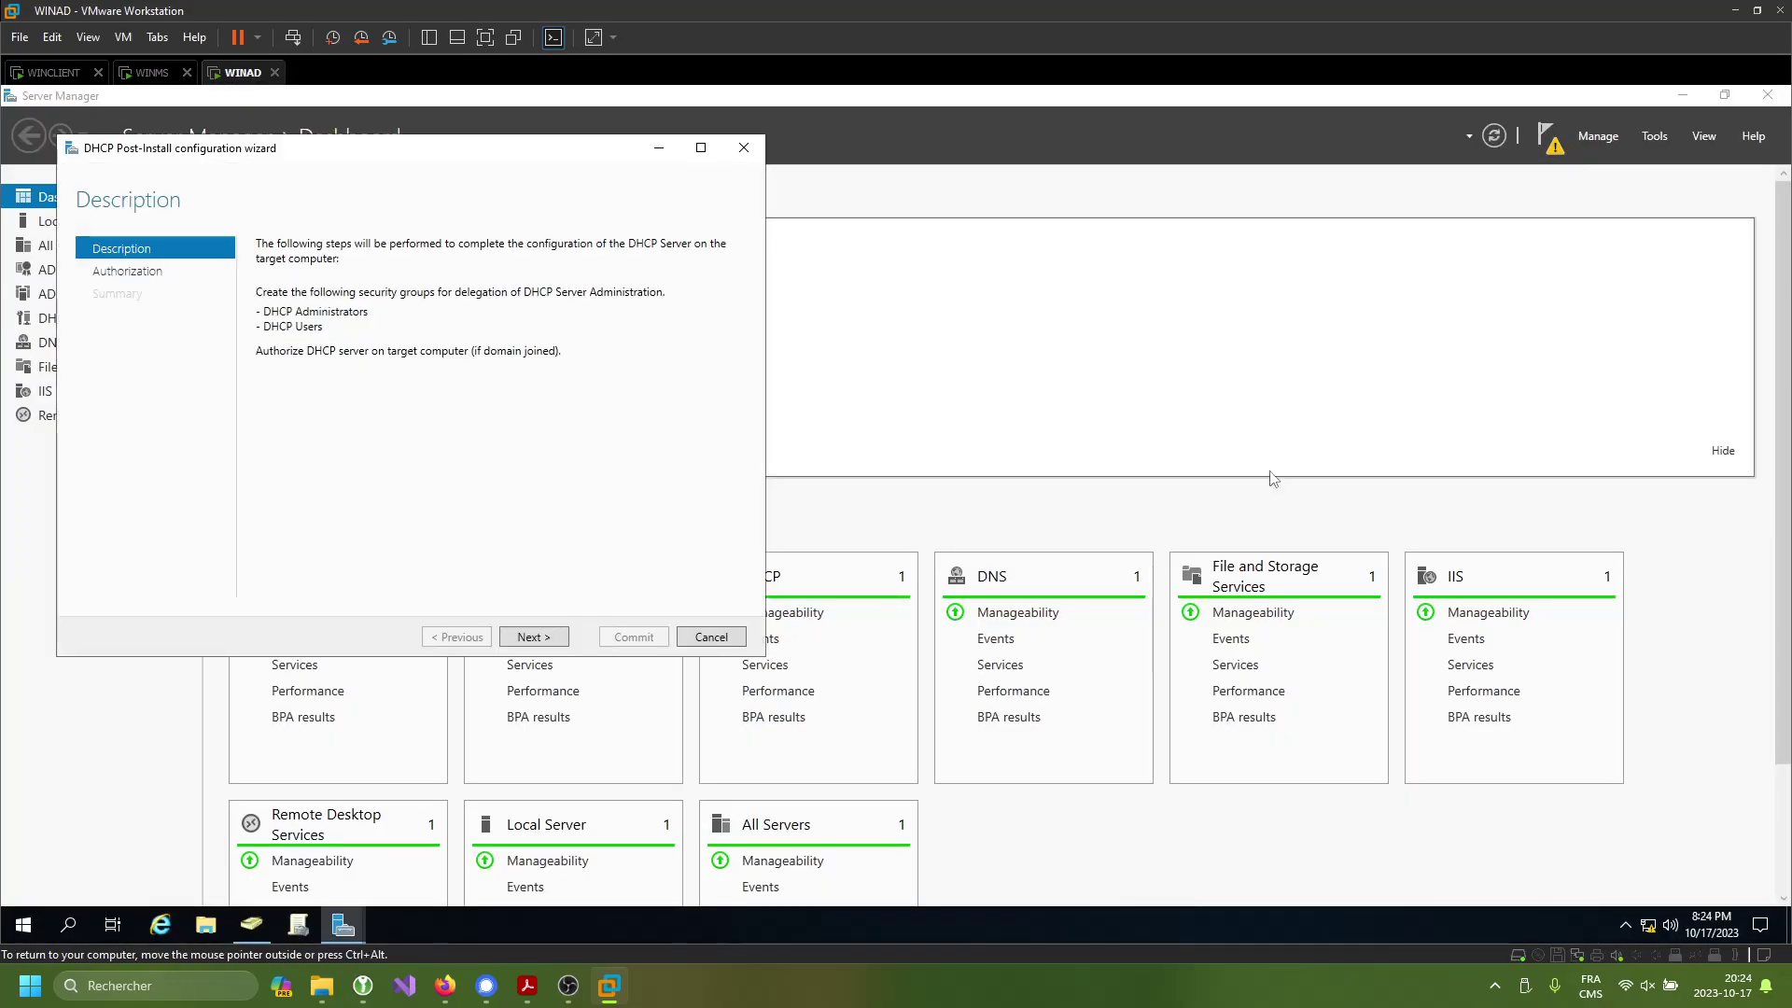
{"action": "left_click", "coordinate": [536, 638]}
{"action": "left_click", "coordinate": [627, 638]}
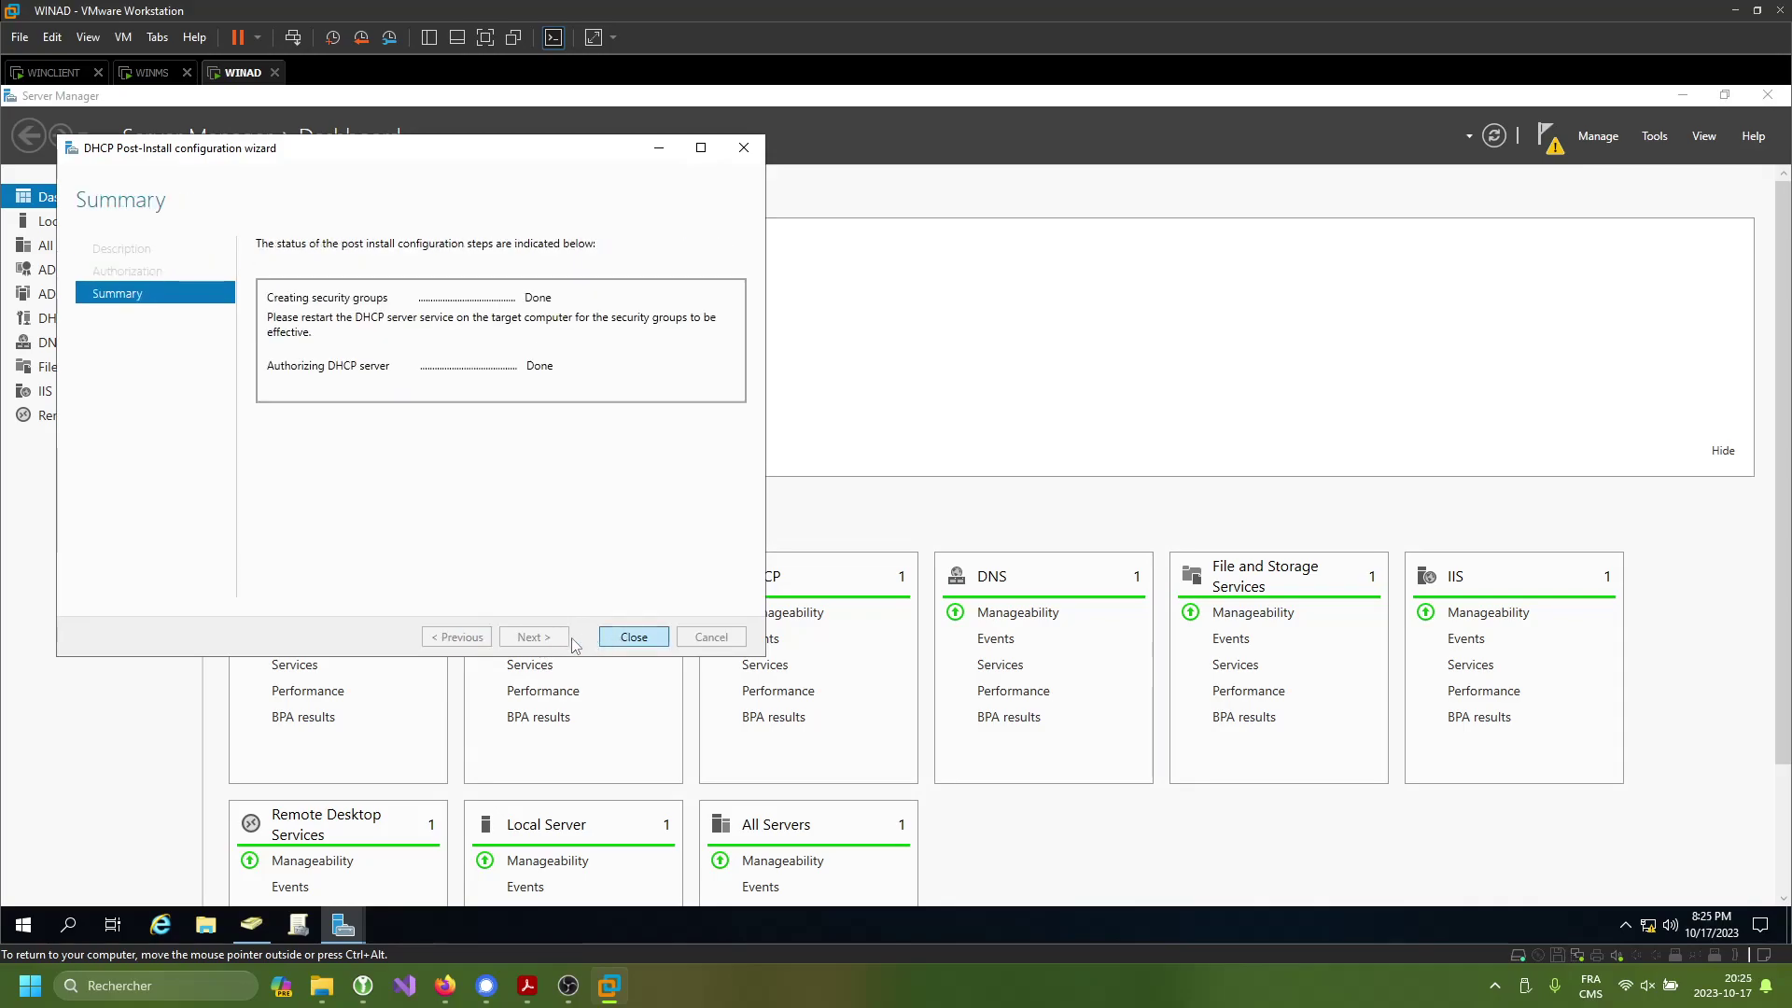
{"action": "left_click", "coordinate": [632, 636]}
{"action": "left_click", "coordinate": [1550, 140]}
{"action": "left_click", "coordinate": [1428, 251]}
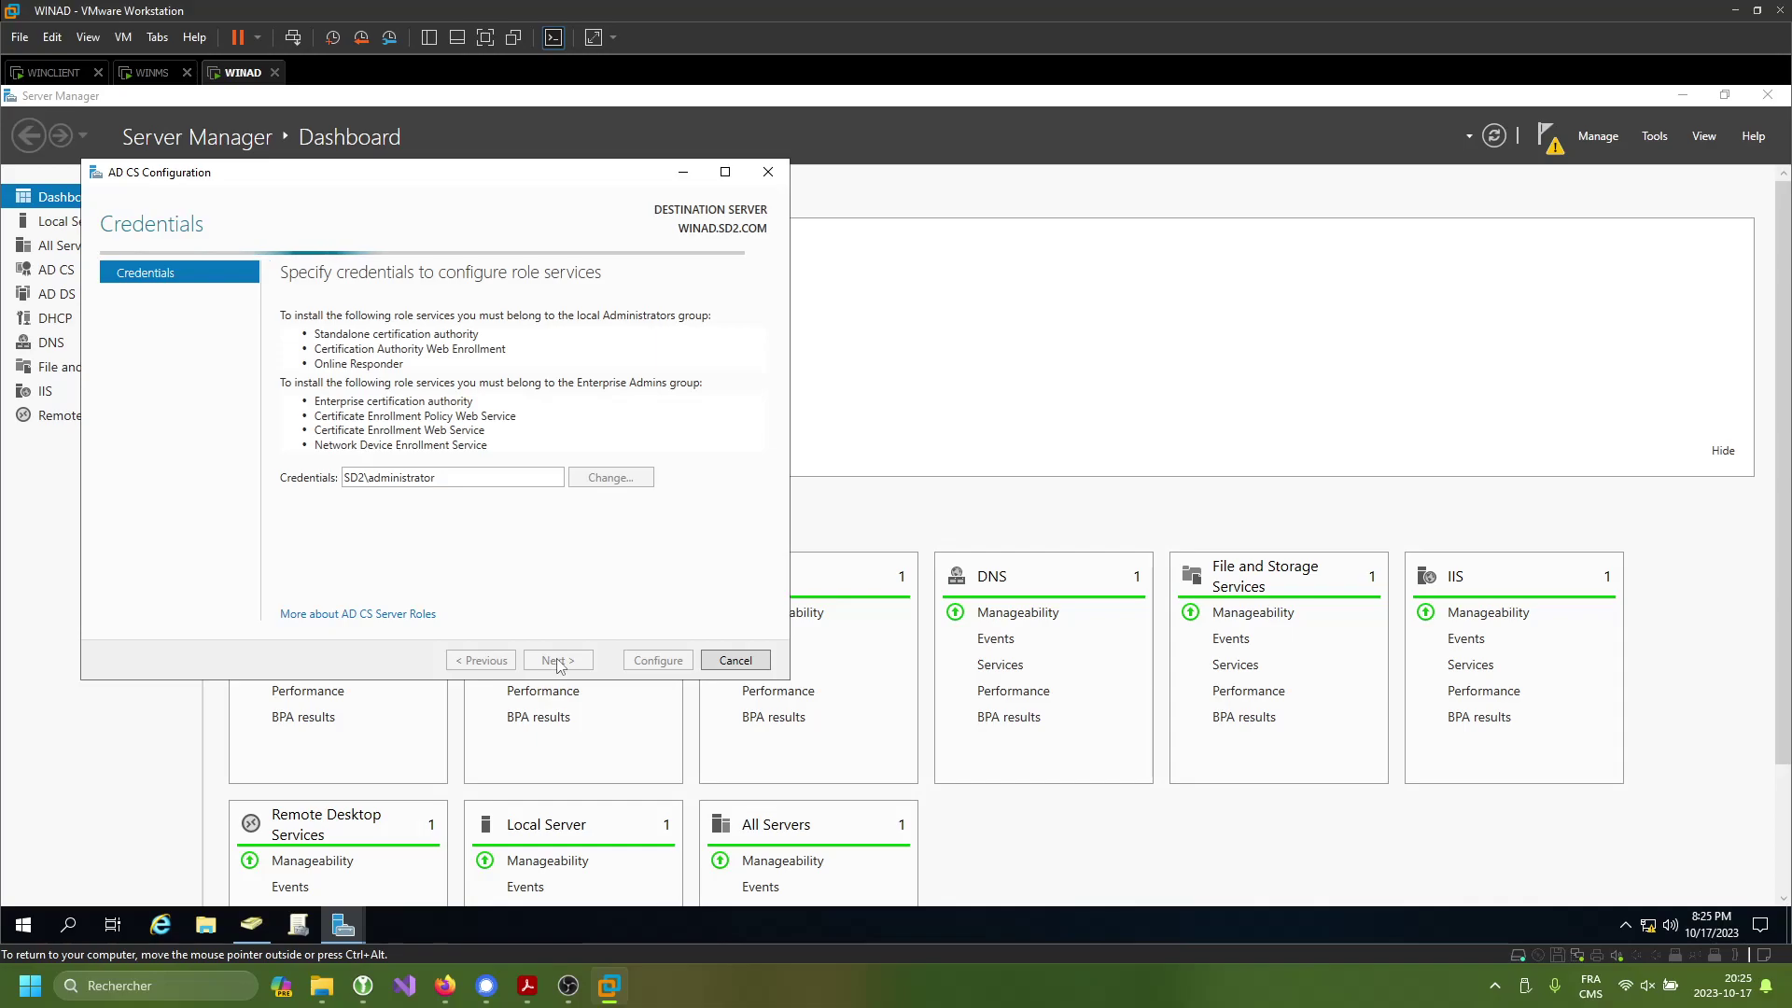
- Select Certification Authority and Web Enrollment roles as an Enterprise Root CA with a new private key
{"action": "left_click", "coordinate": [557, 660]}
{"action": "left_click", "coordinate": [354, 316]}
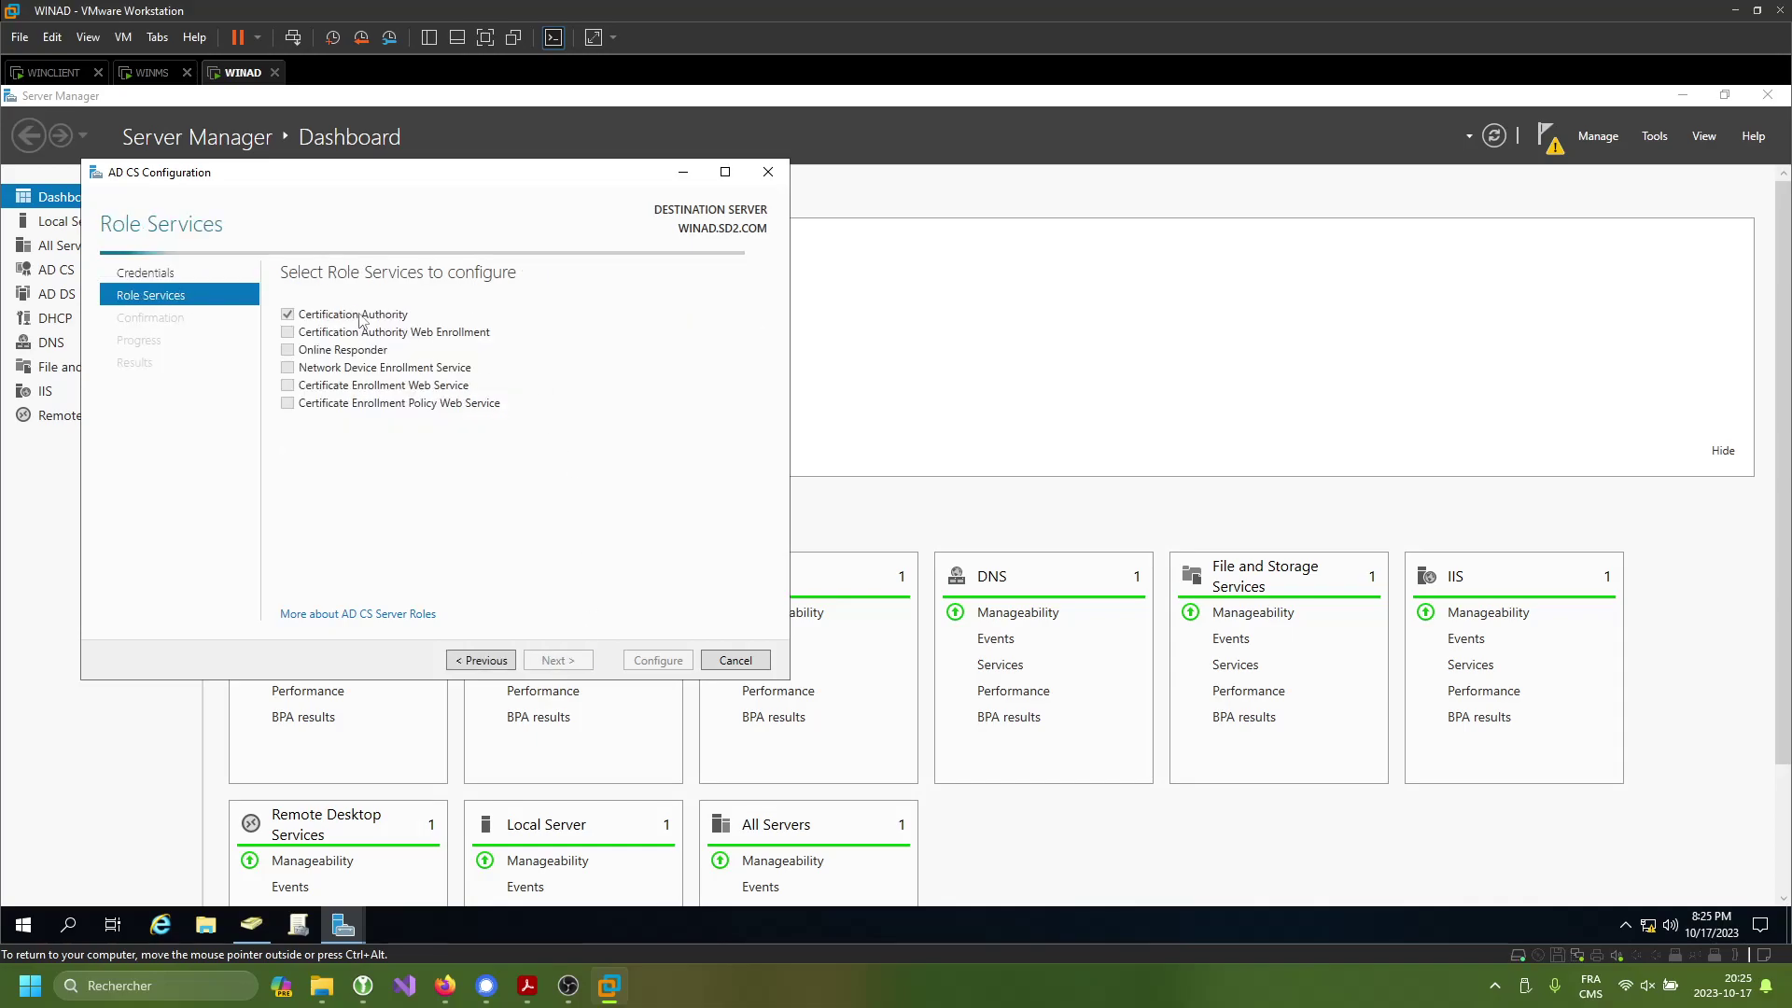
{"action": "left_click", "coordinate": [390, 334]}
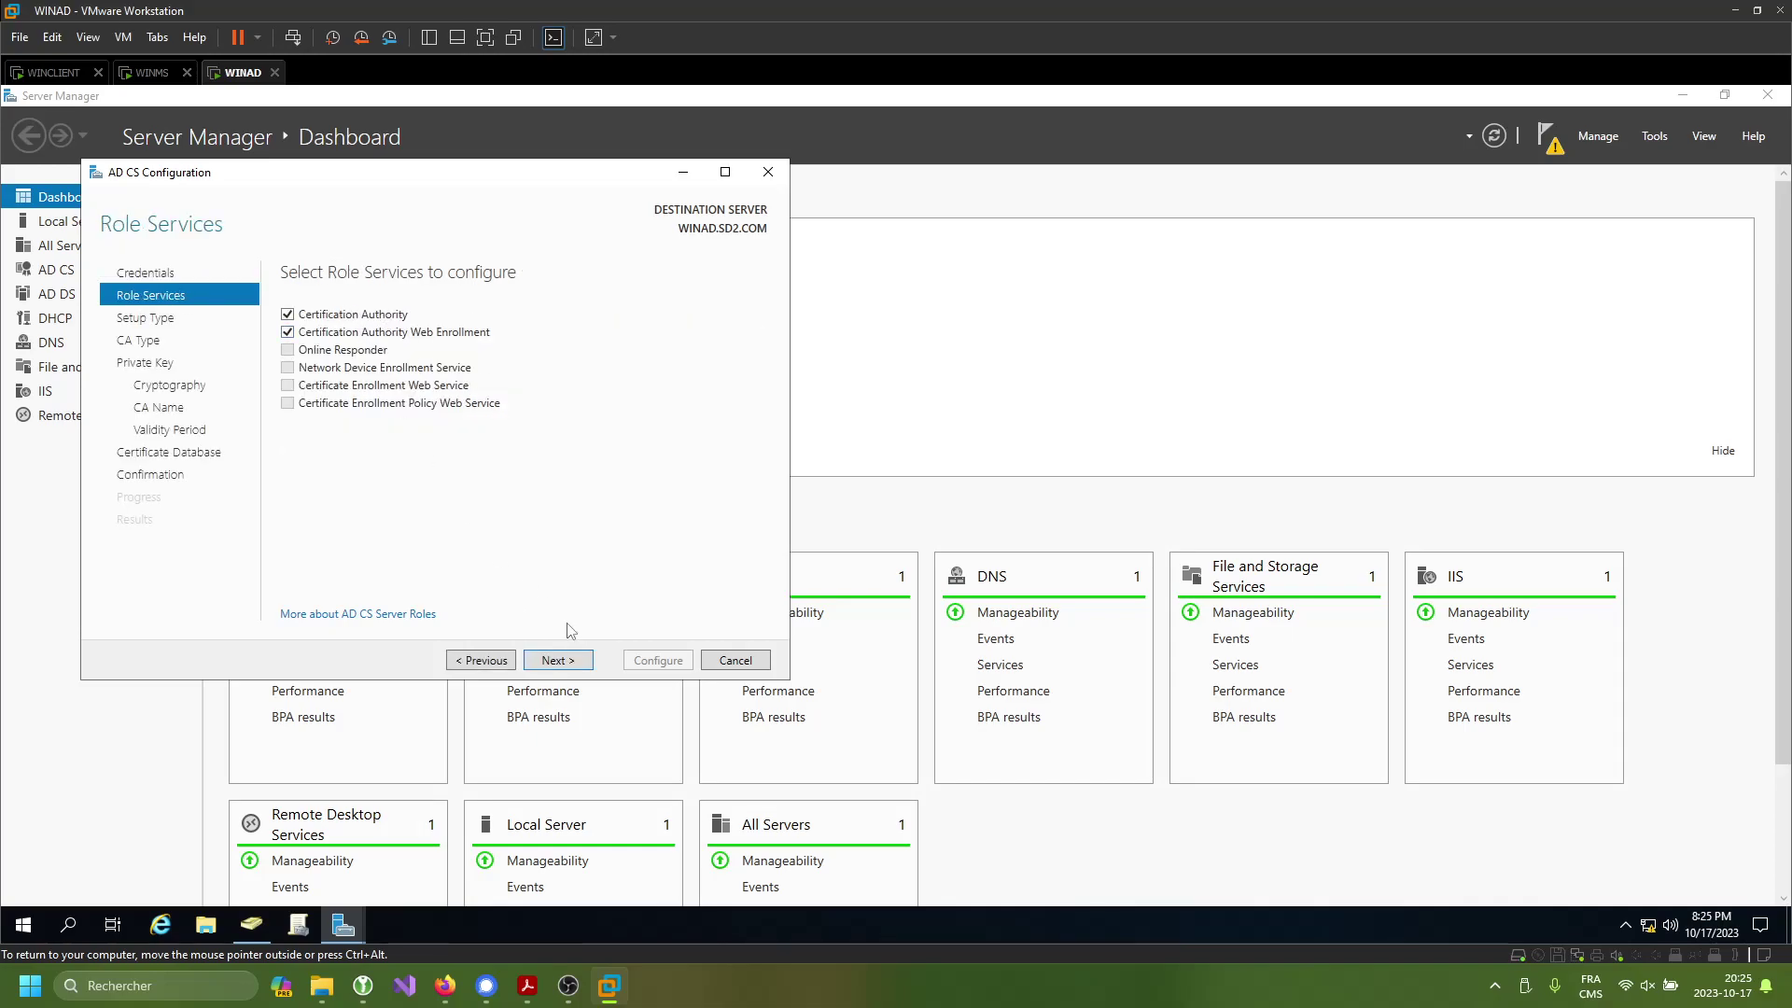
{"action": "left_click", "coordinate": [571, 659]}
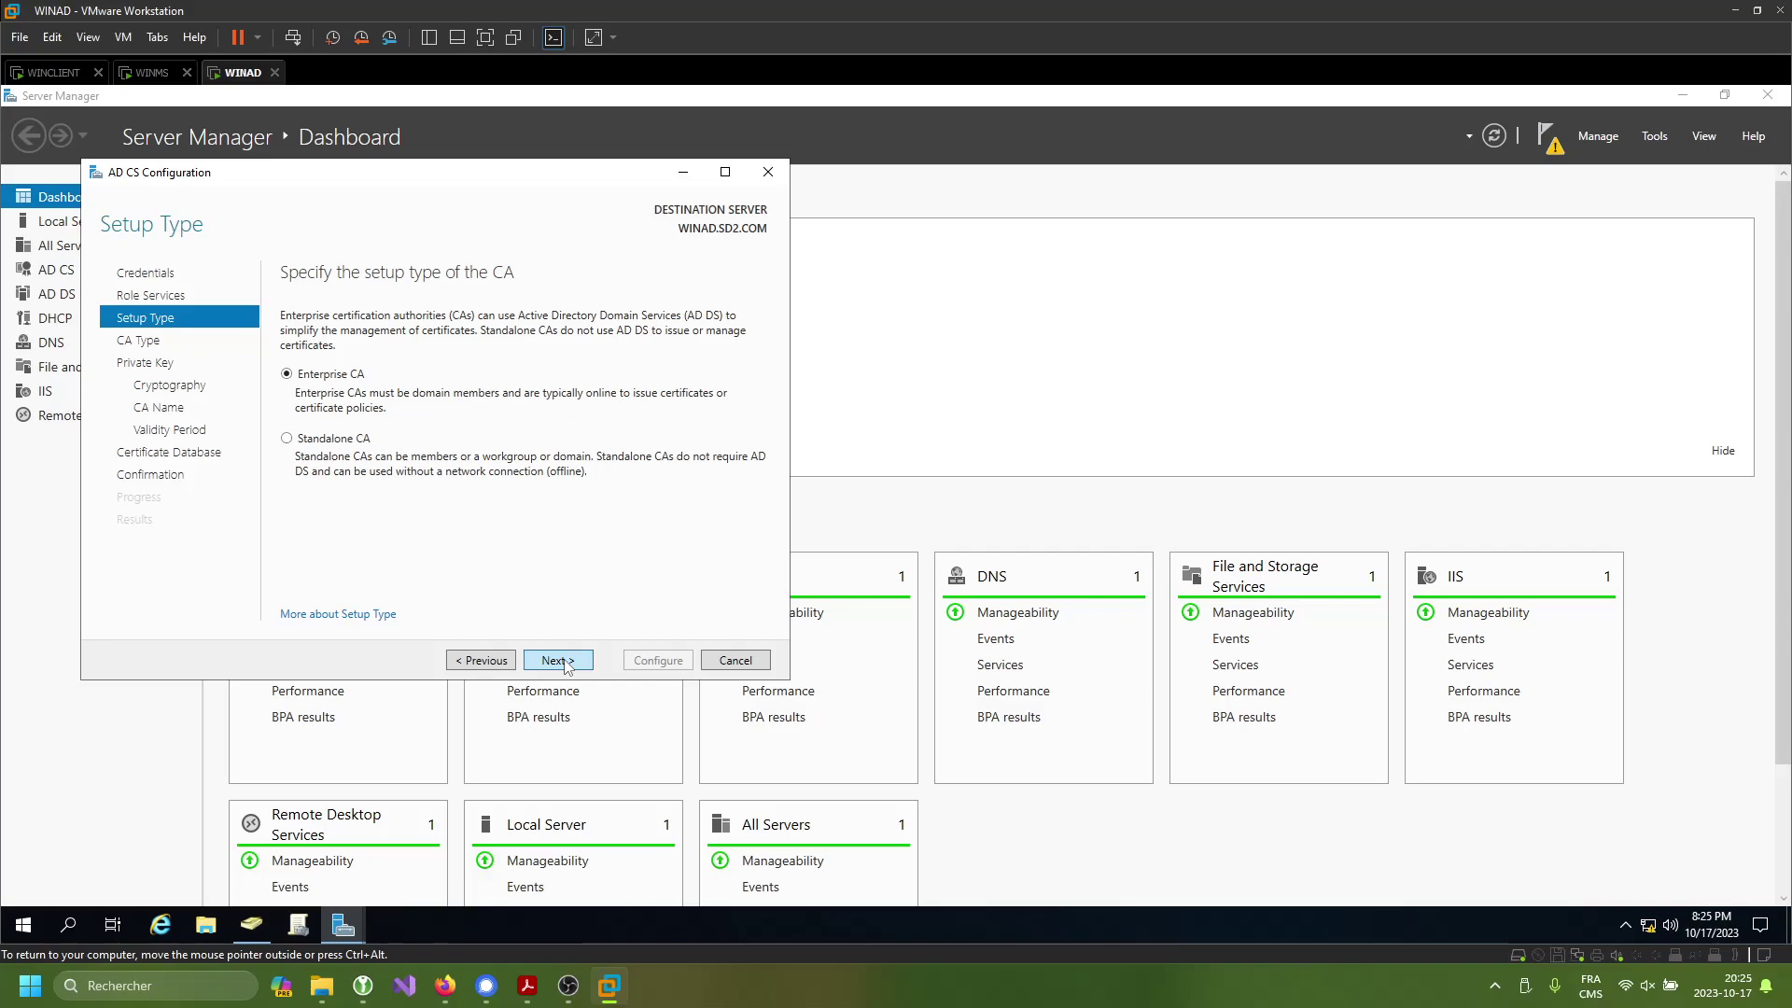
{"action": "left_click", "coordinate": [565, 666]}
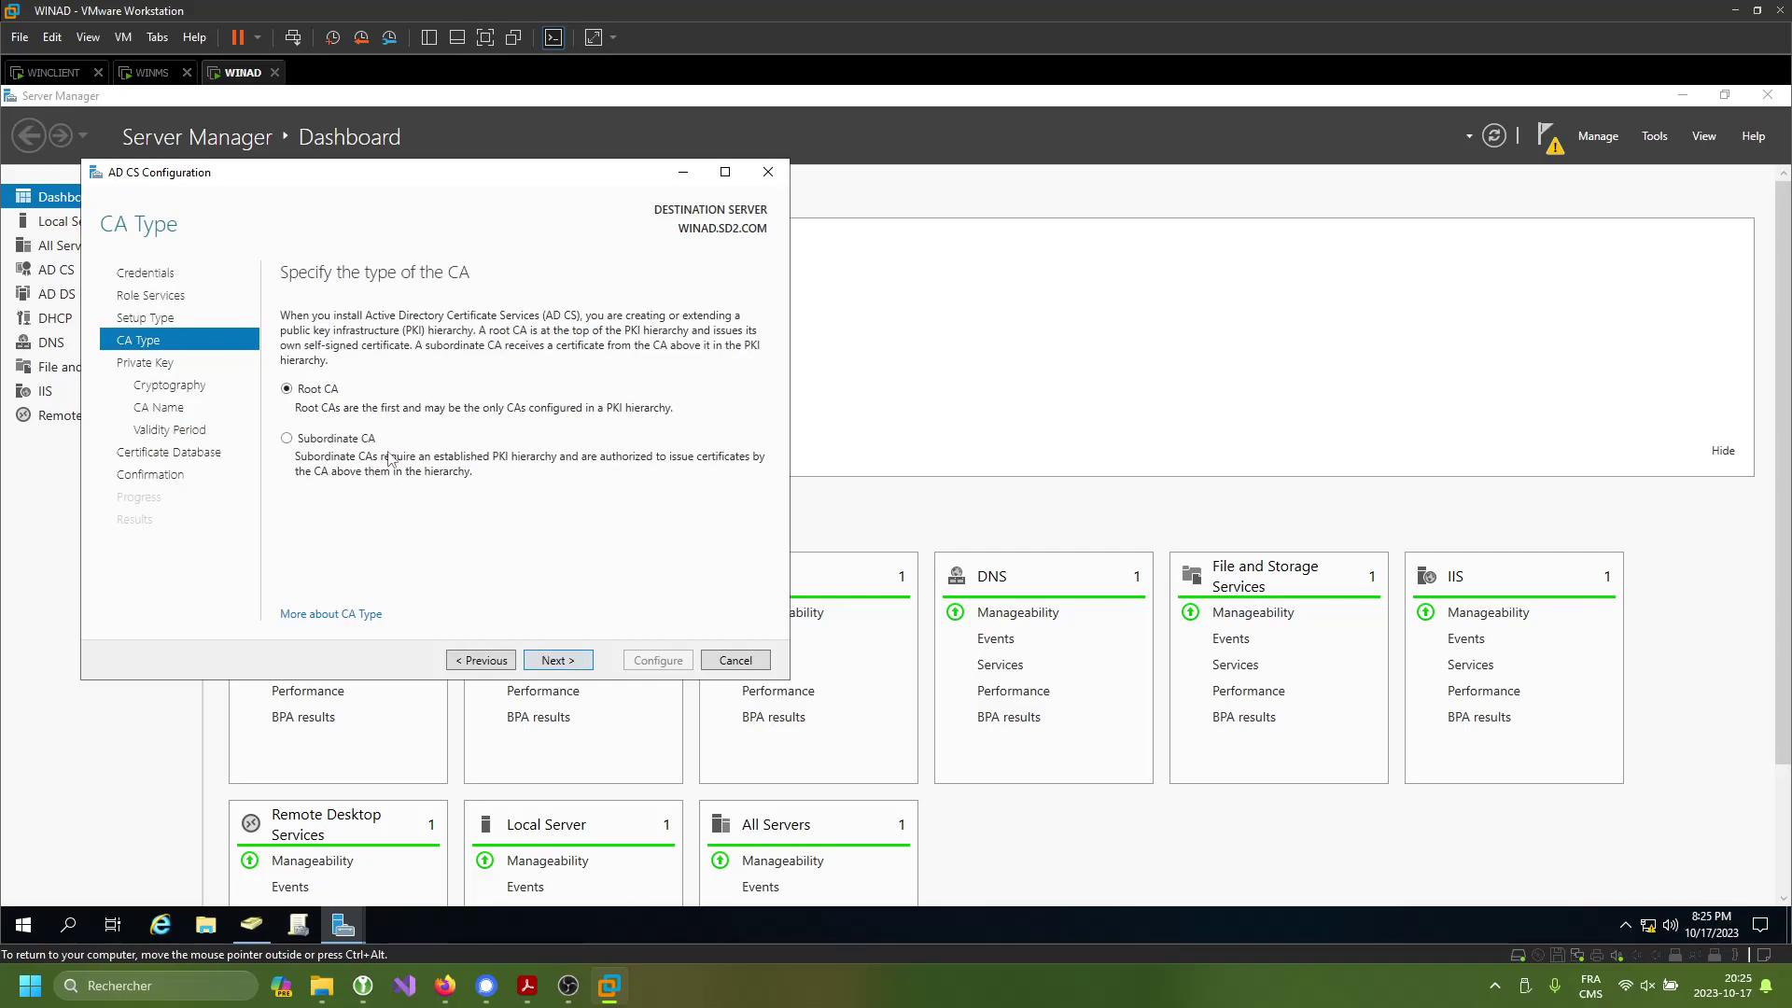
{"action": "left_click", "coordinate": [560, 664]}
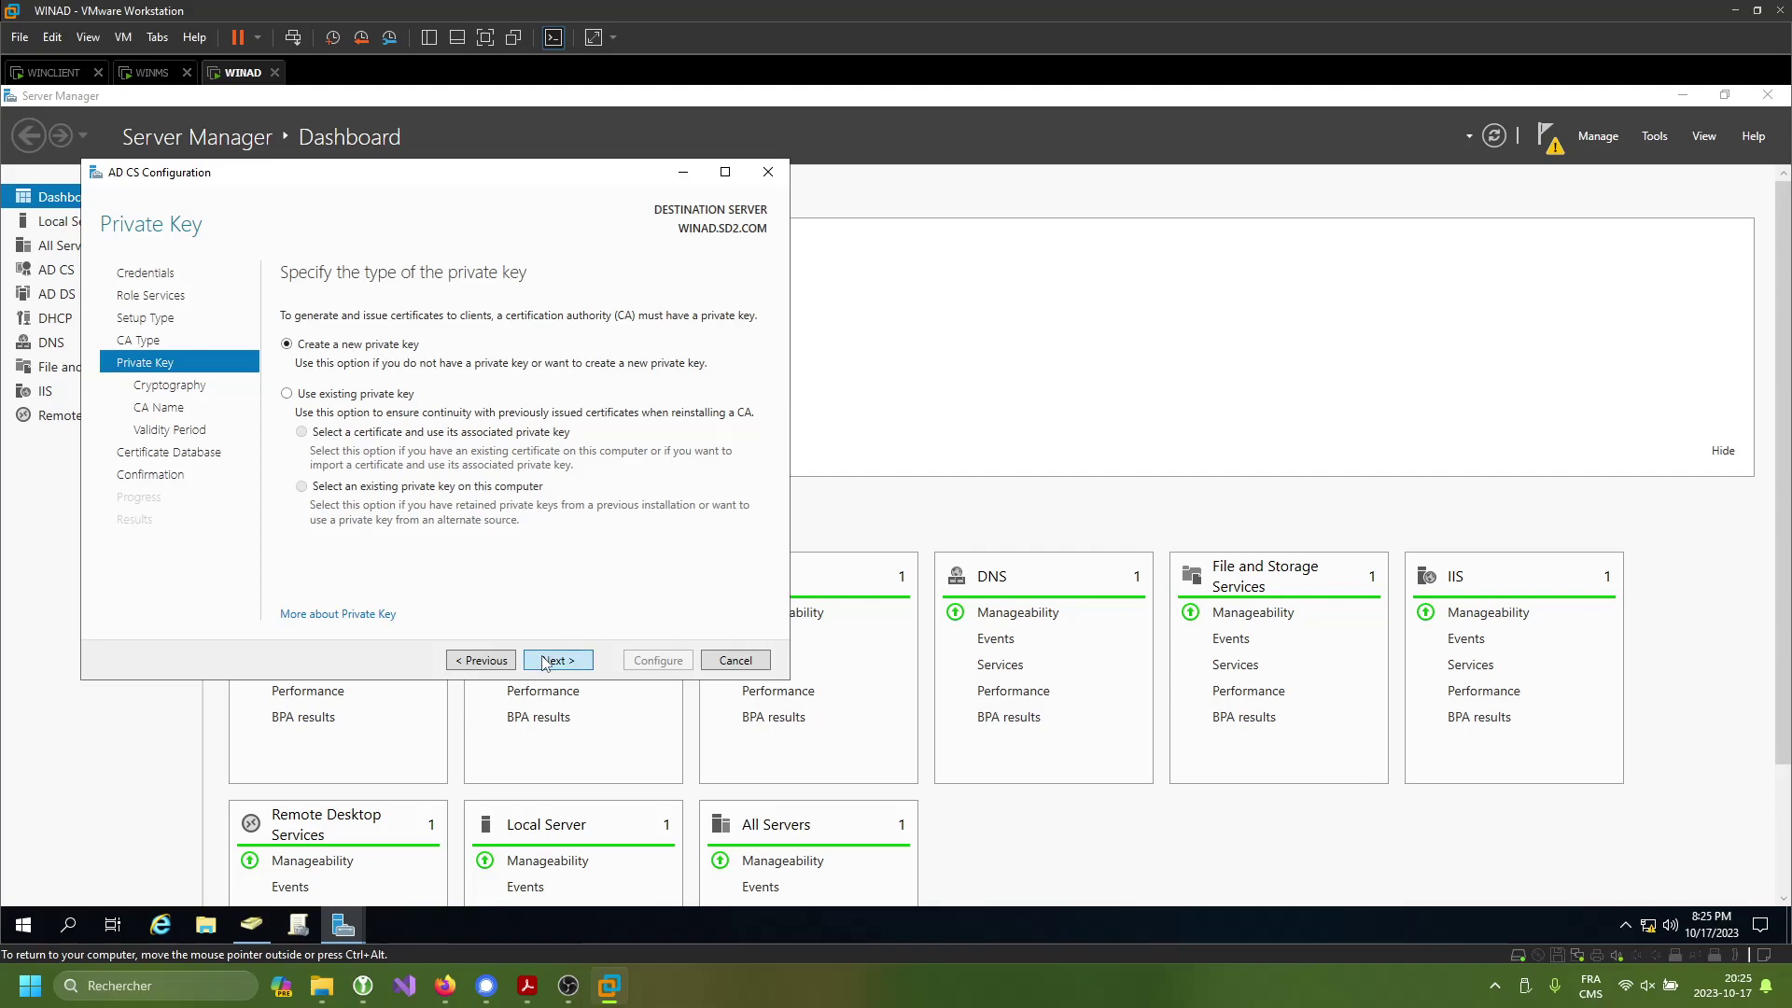
{"action": "left_click", "coordinate": [551, 660]}
- Use SHA512 and 4096-bit key, keep name SD2-WINAD-CA, five-year validity, default database, and configure
{"action": "left_click", "coordinate": [364, 428]}
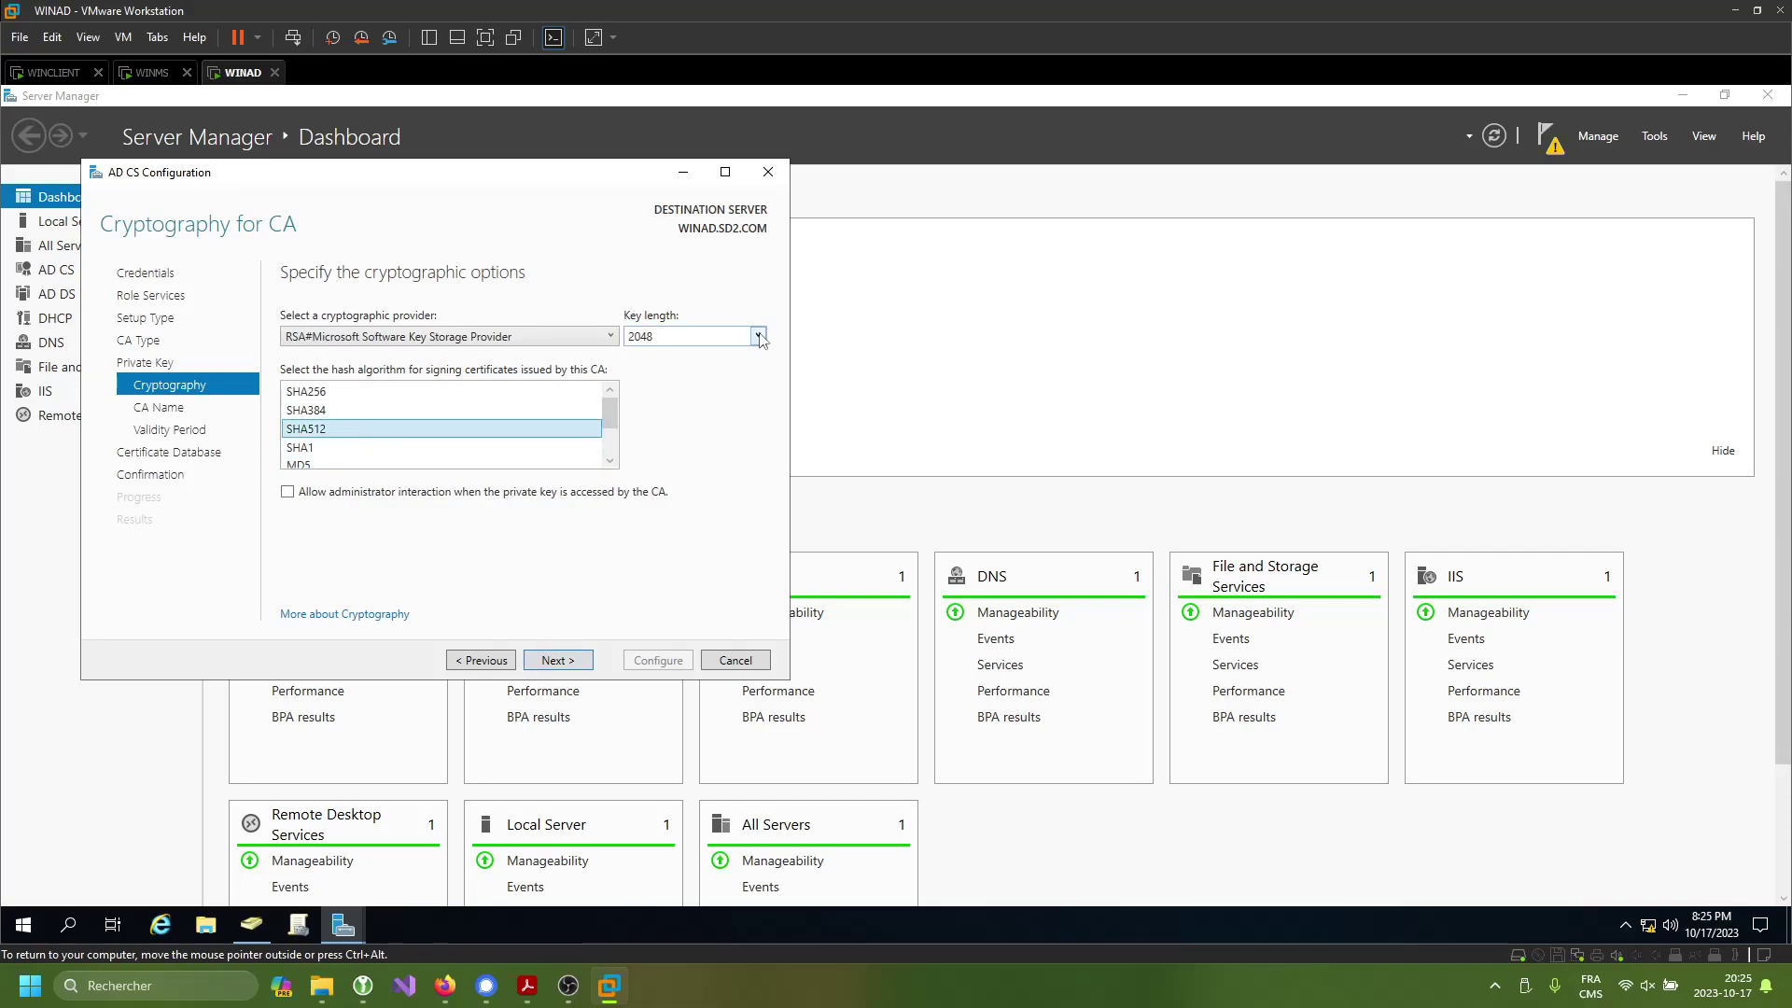
{"action": "left_click", "coordinate": [758, 336]}
{"action": "left_click", "coordinate": [648, 425]}
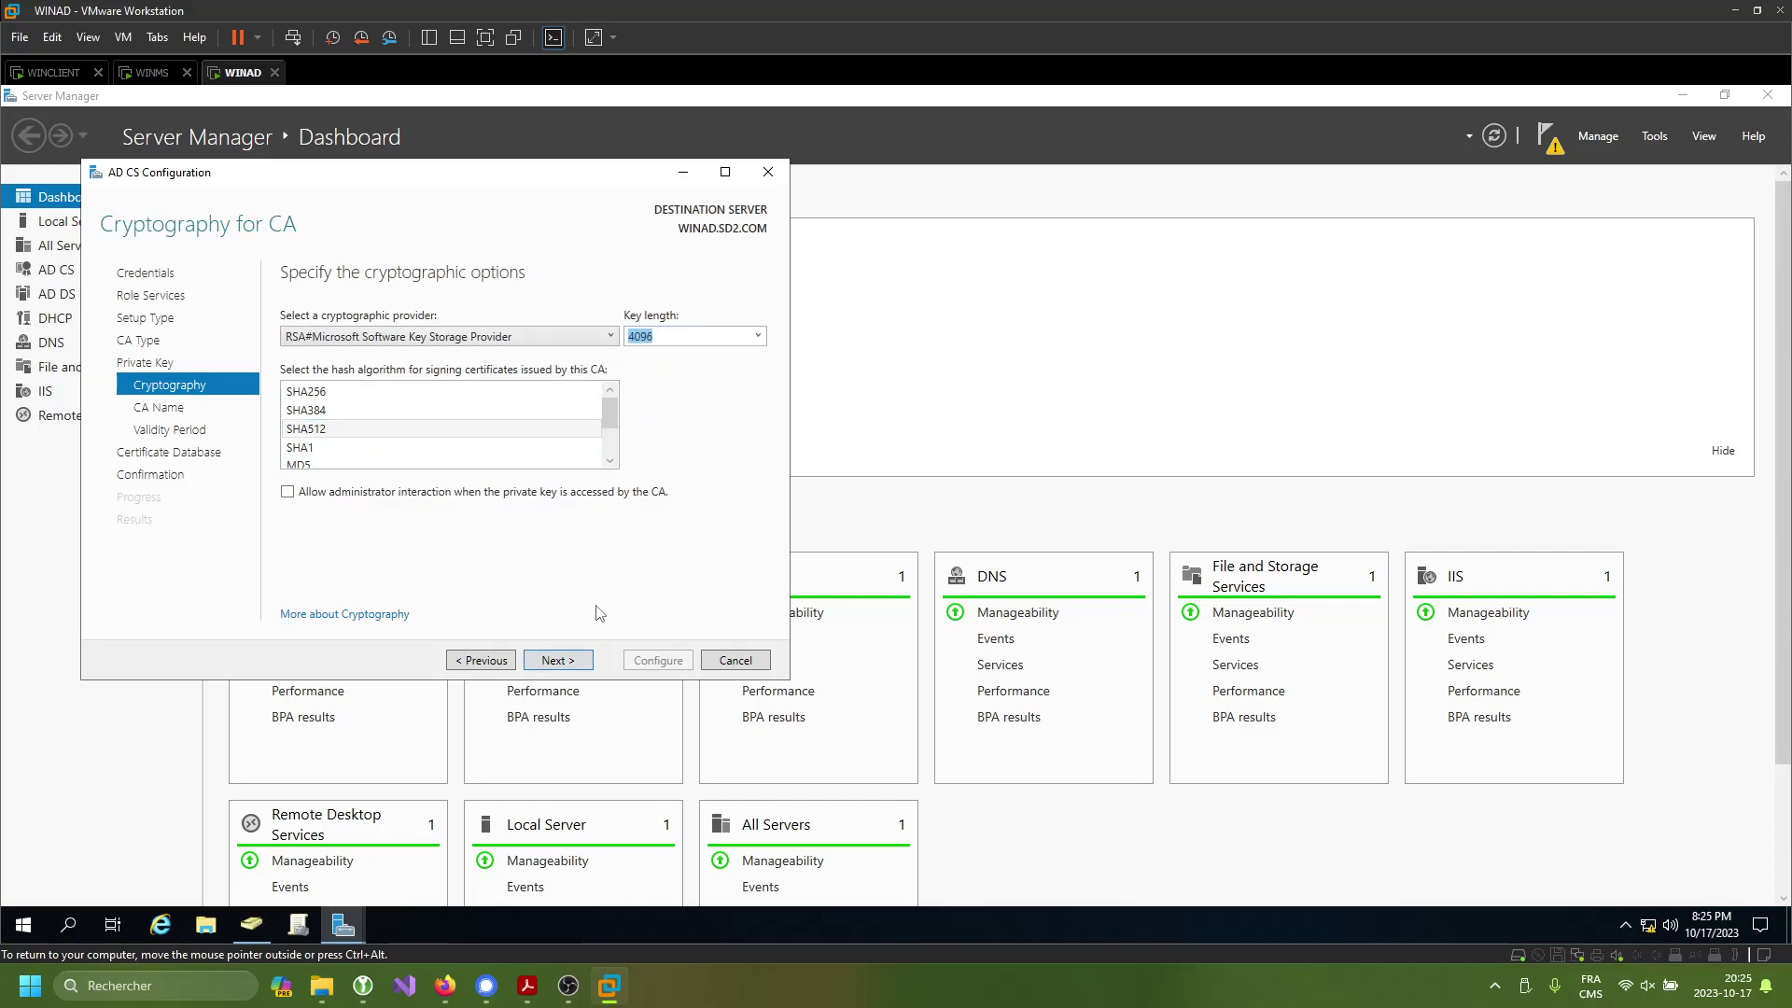
{"action": "left_click", "coordinate": [570, 661]}
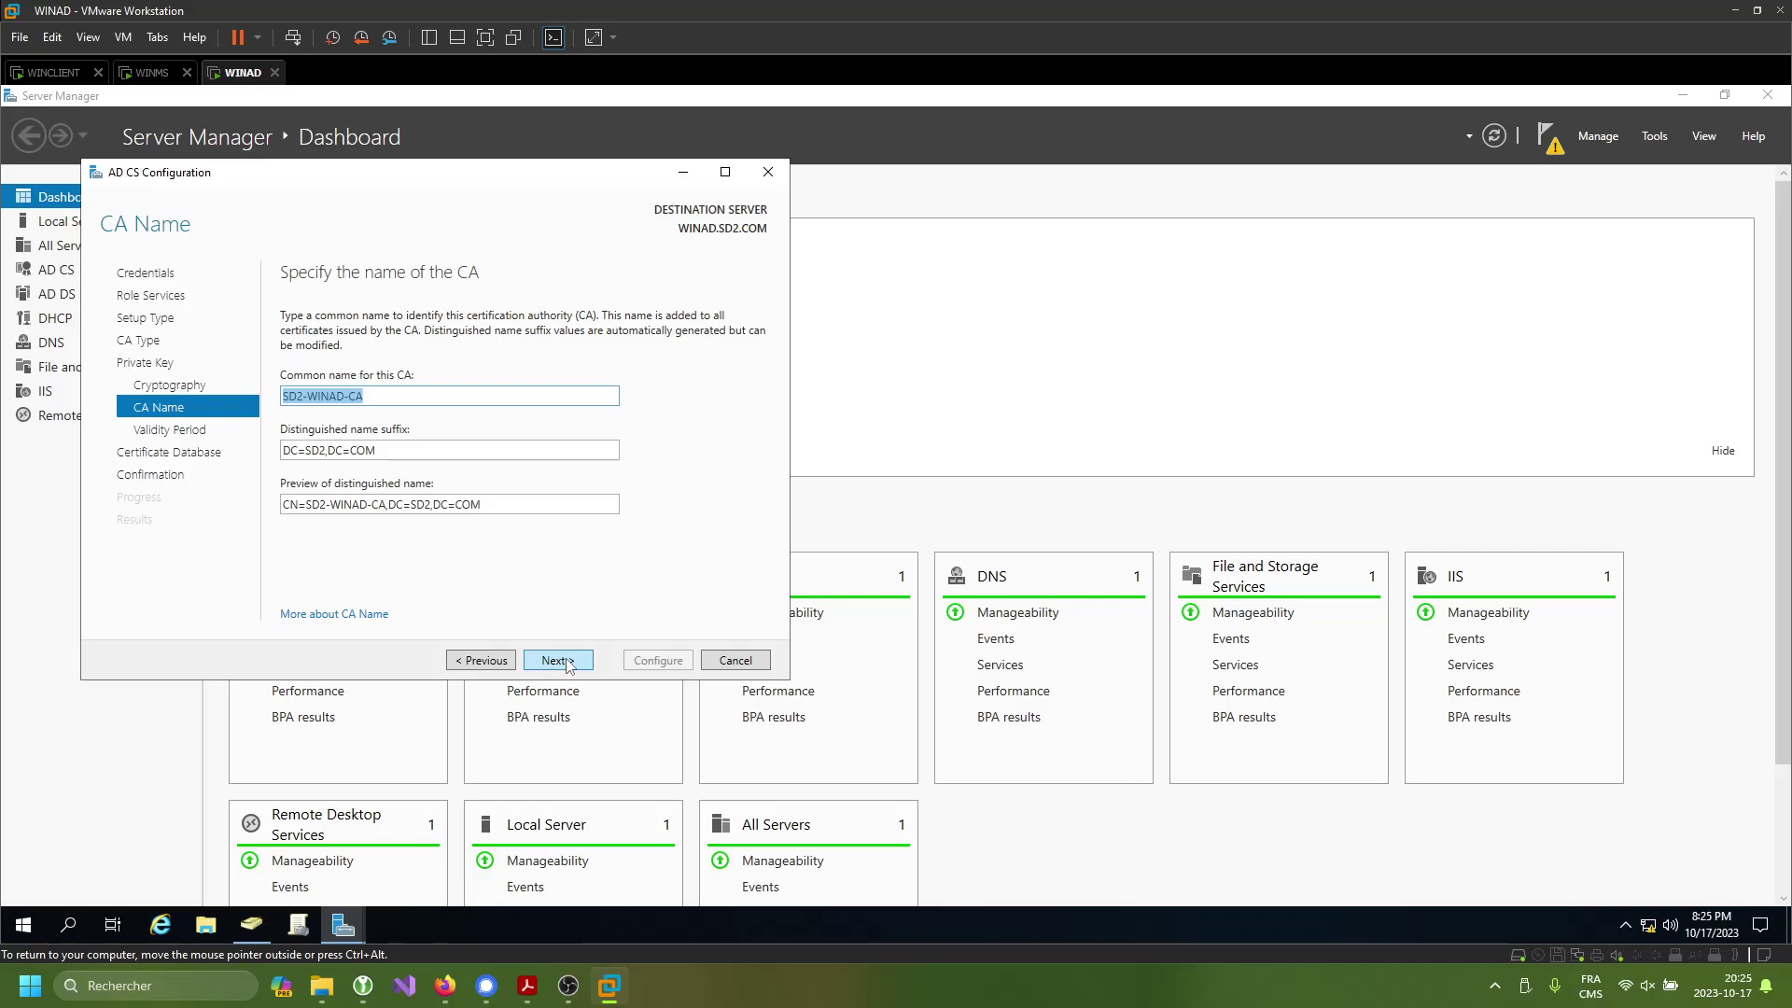
{"action": "left_click", "coordinate": [557, 660]}
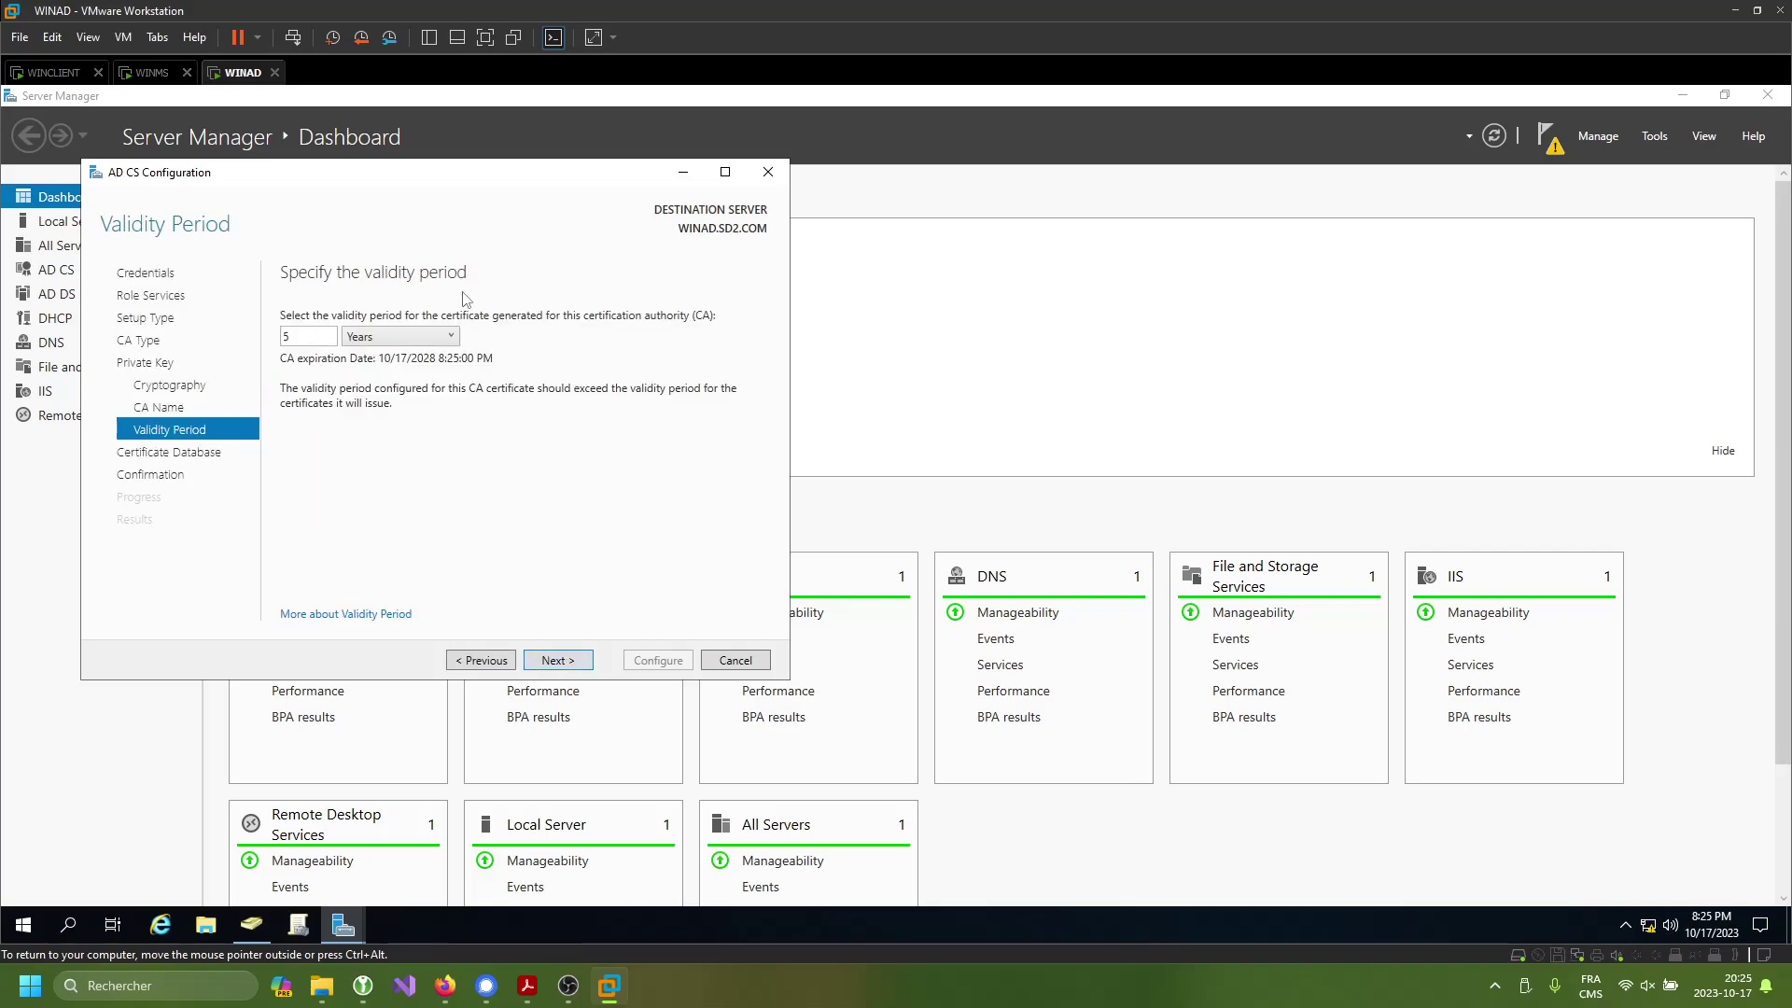
{"action": "left_click", "coordinate": [557, 660]}
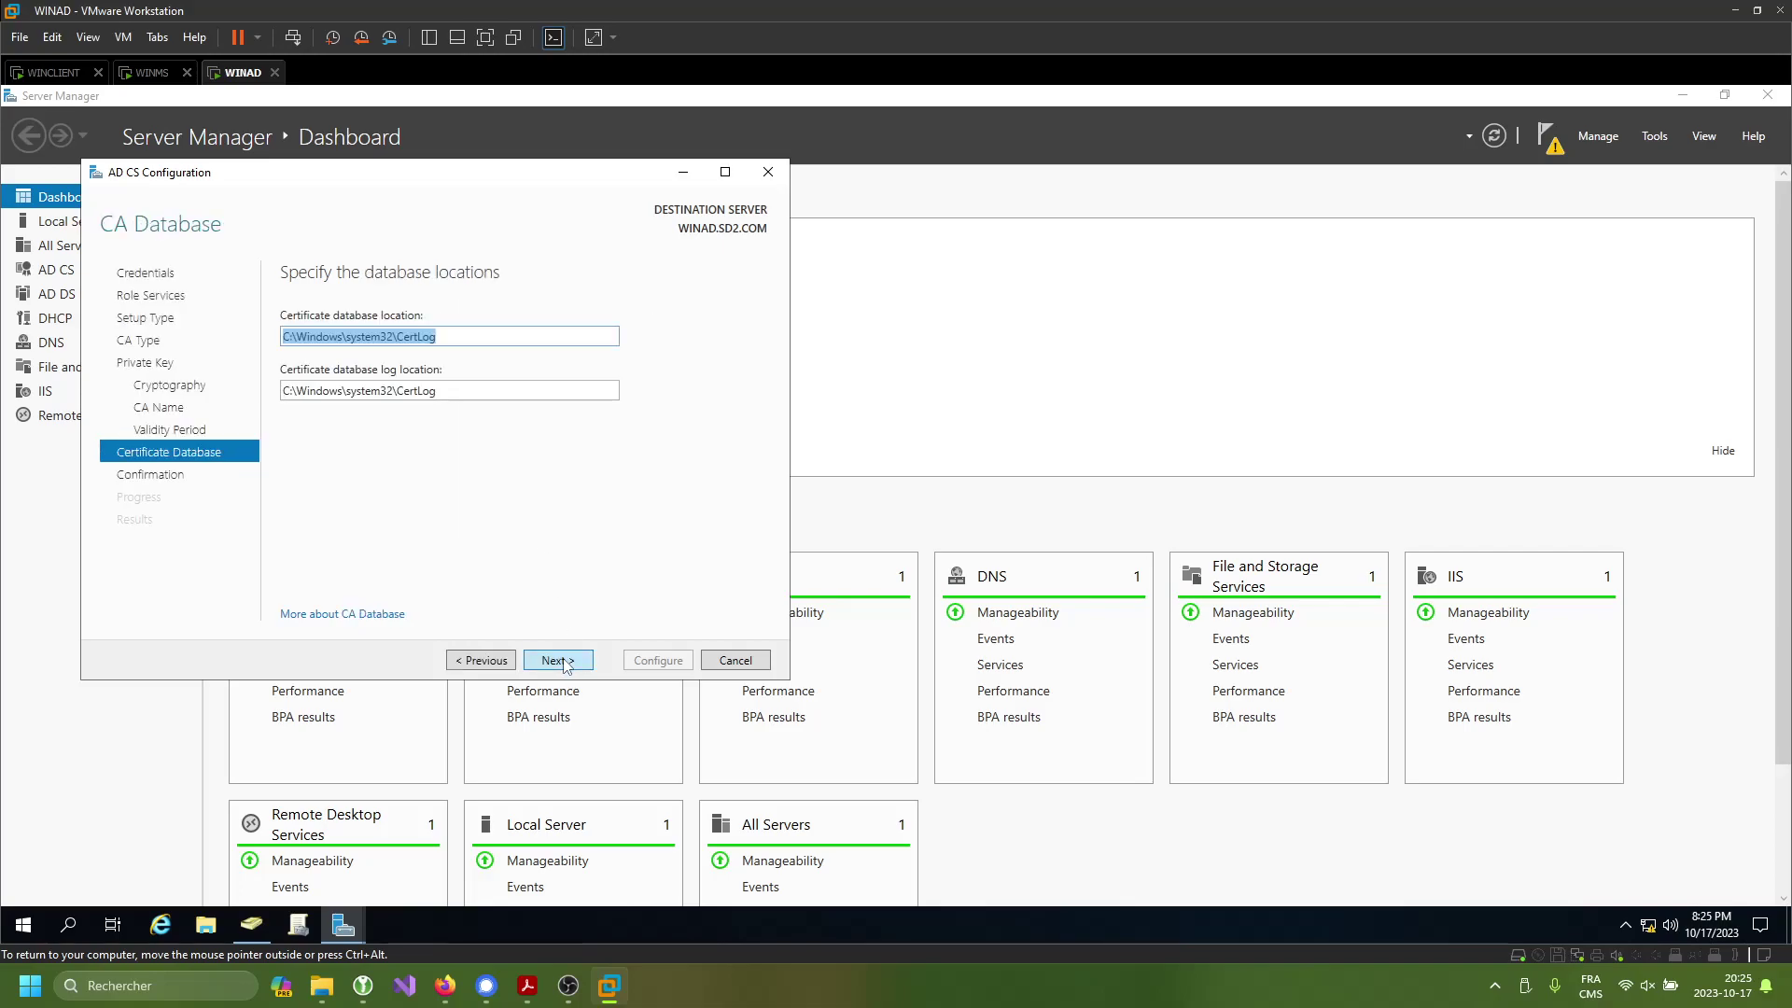
{"action": "left_click", "coordinate": [555, 662]}
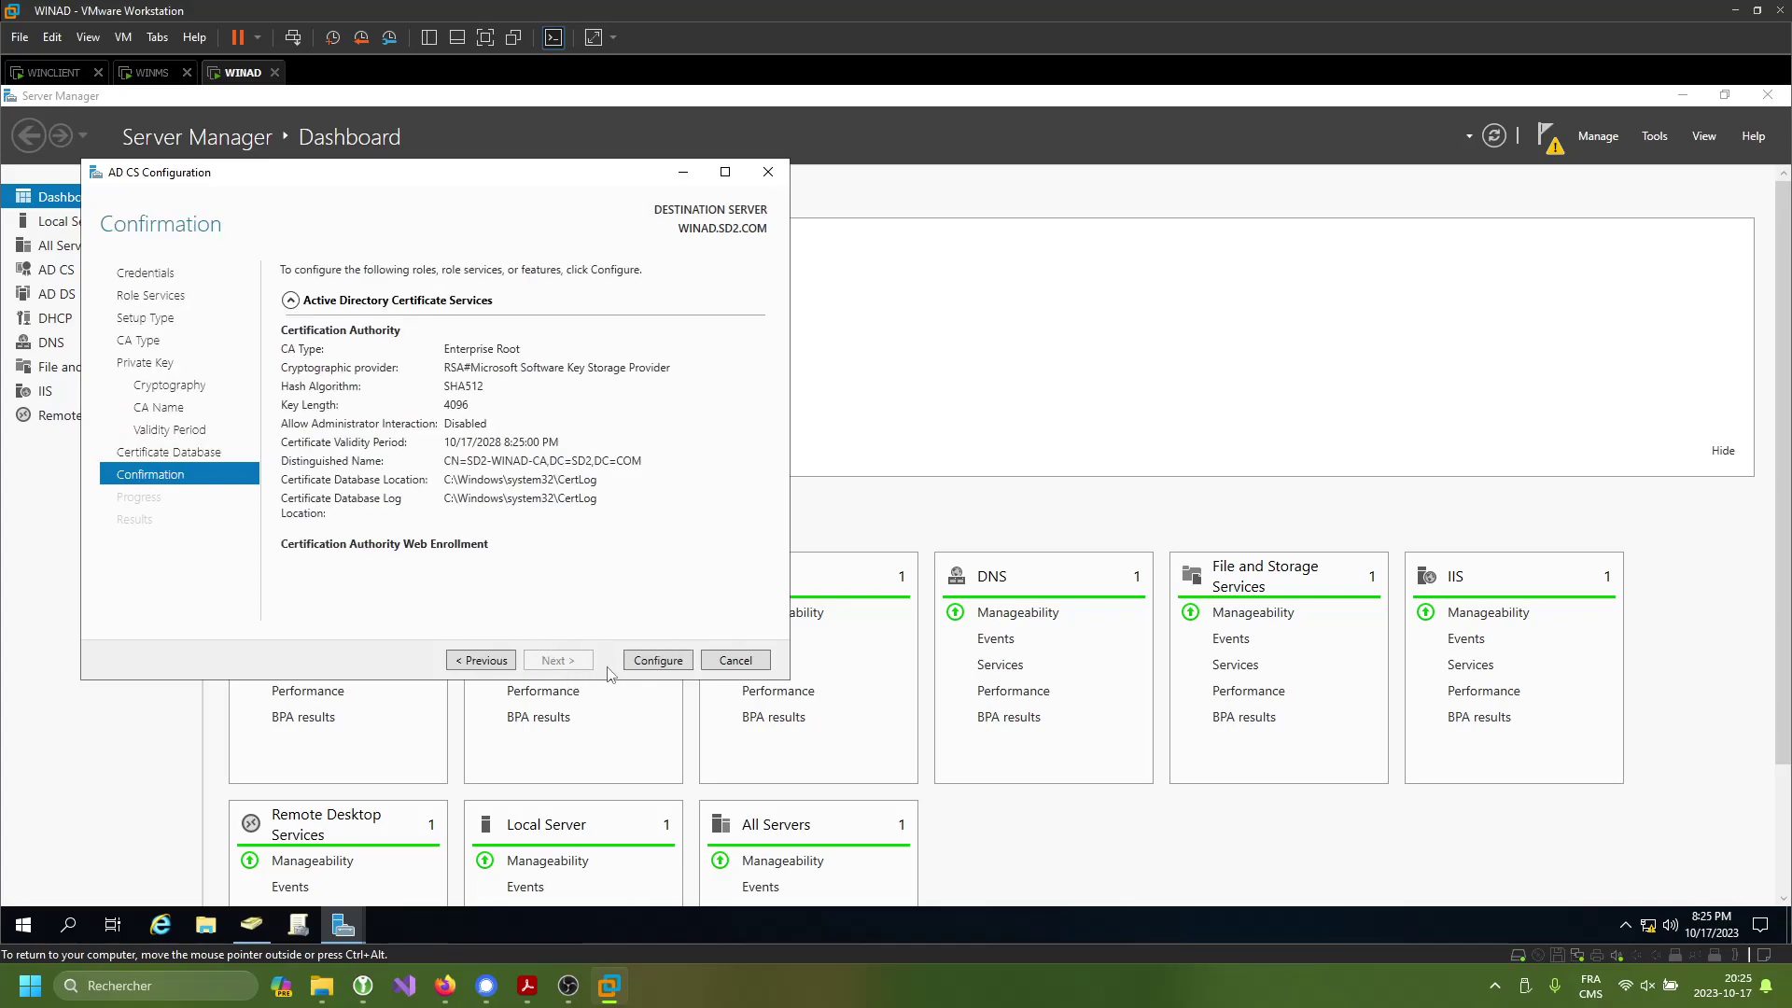
{"action": "left_click", "coordinate": [658, 660]}
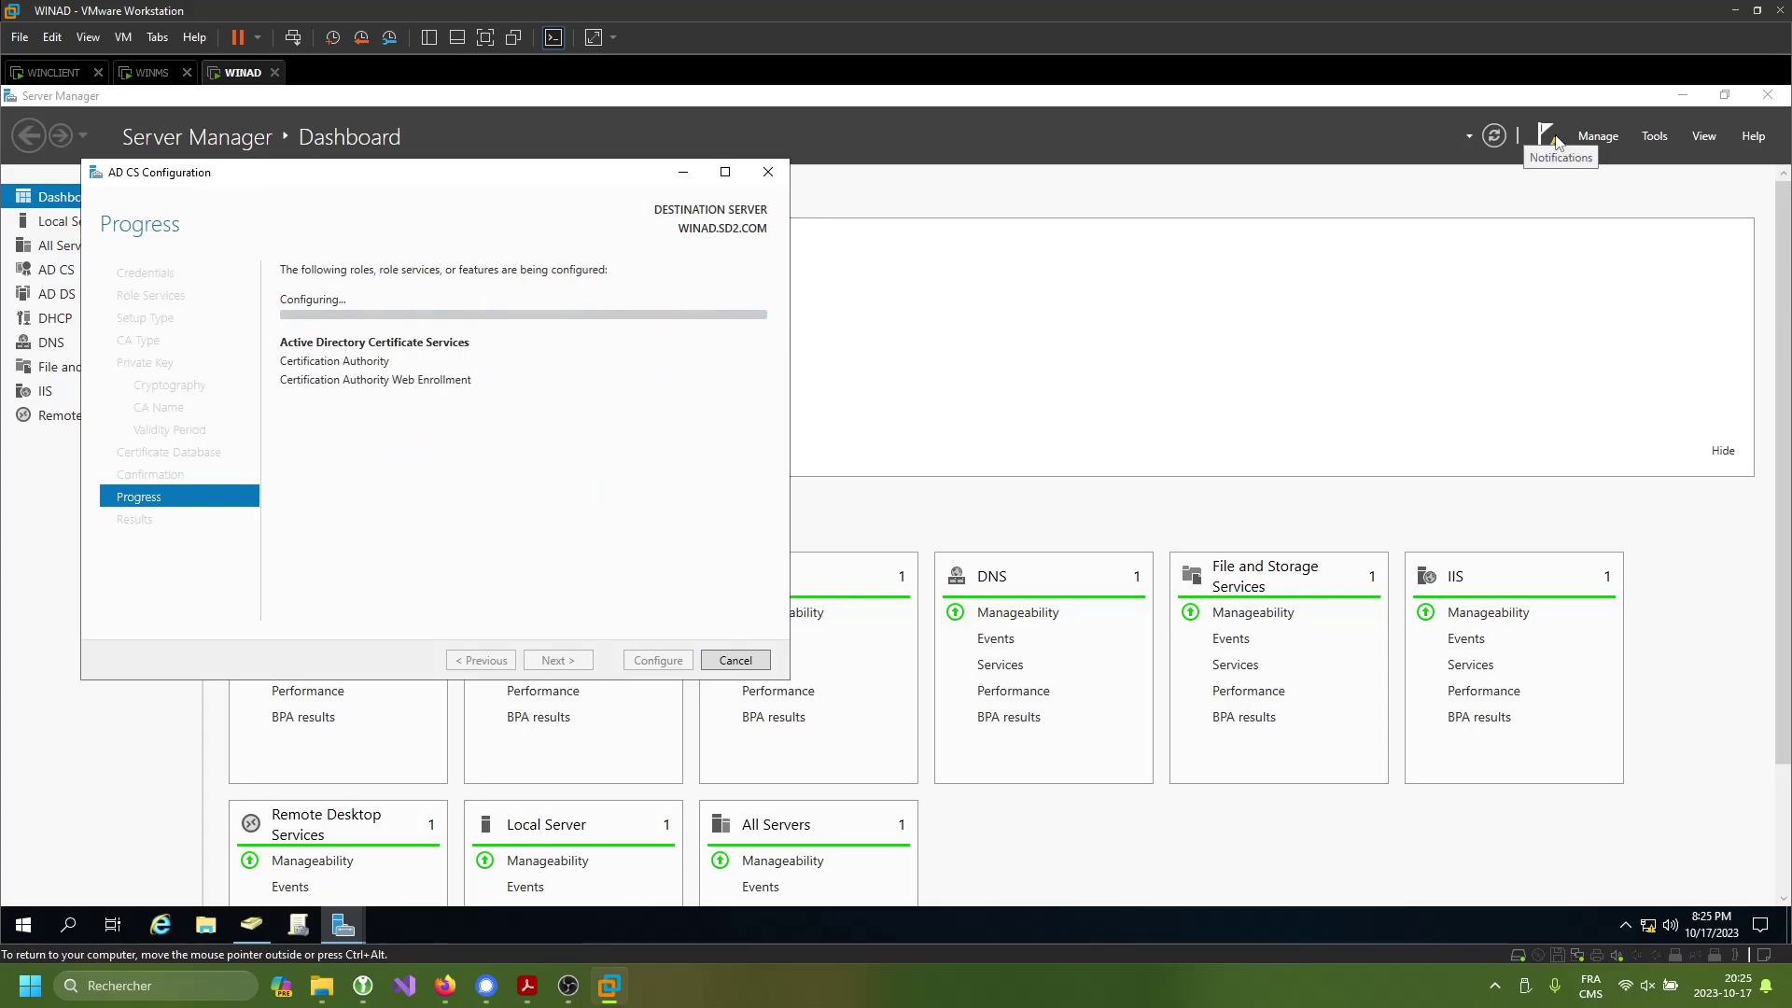
- Search for DHCP in the Start menu and pin it to the taskbar
{"action": "left_click", "coordinate": [1270, 339]}
{"action": "key", "text": "super"}
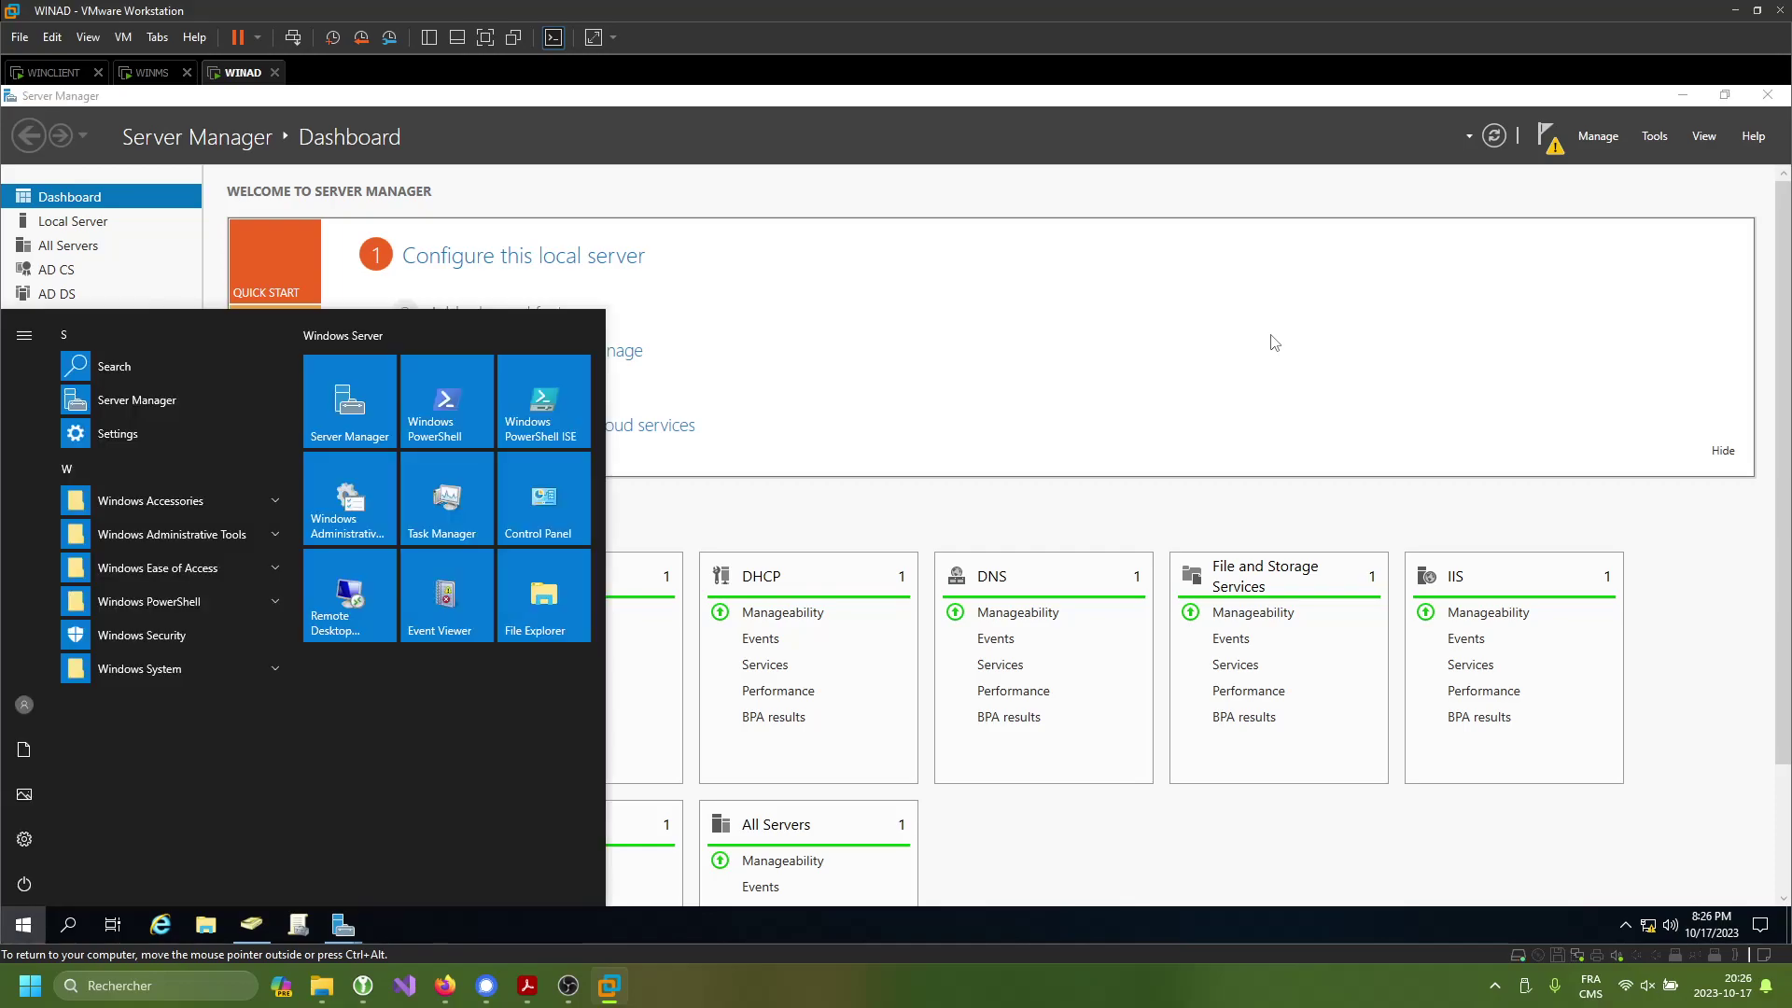
{"action": "type", "text": "dhc"}
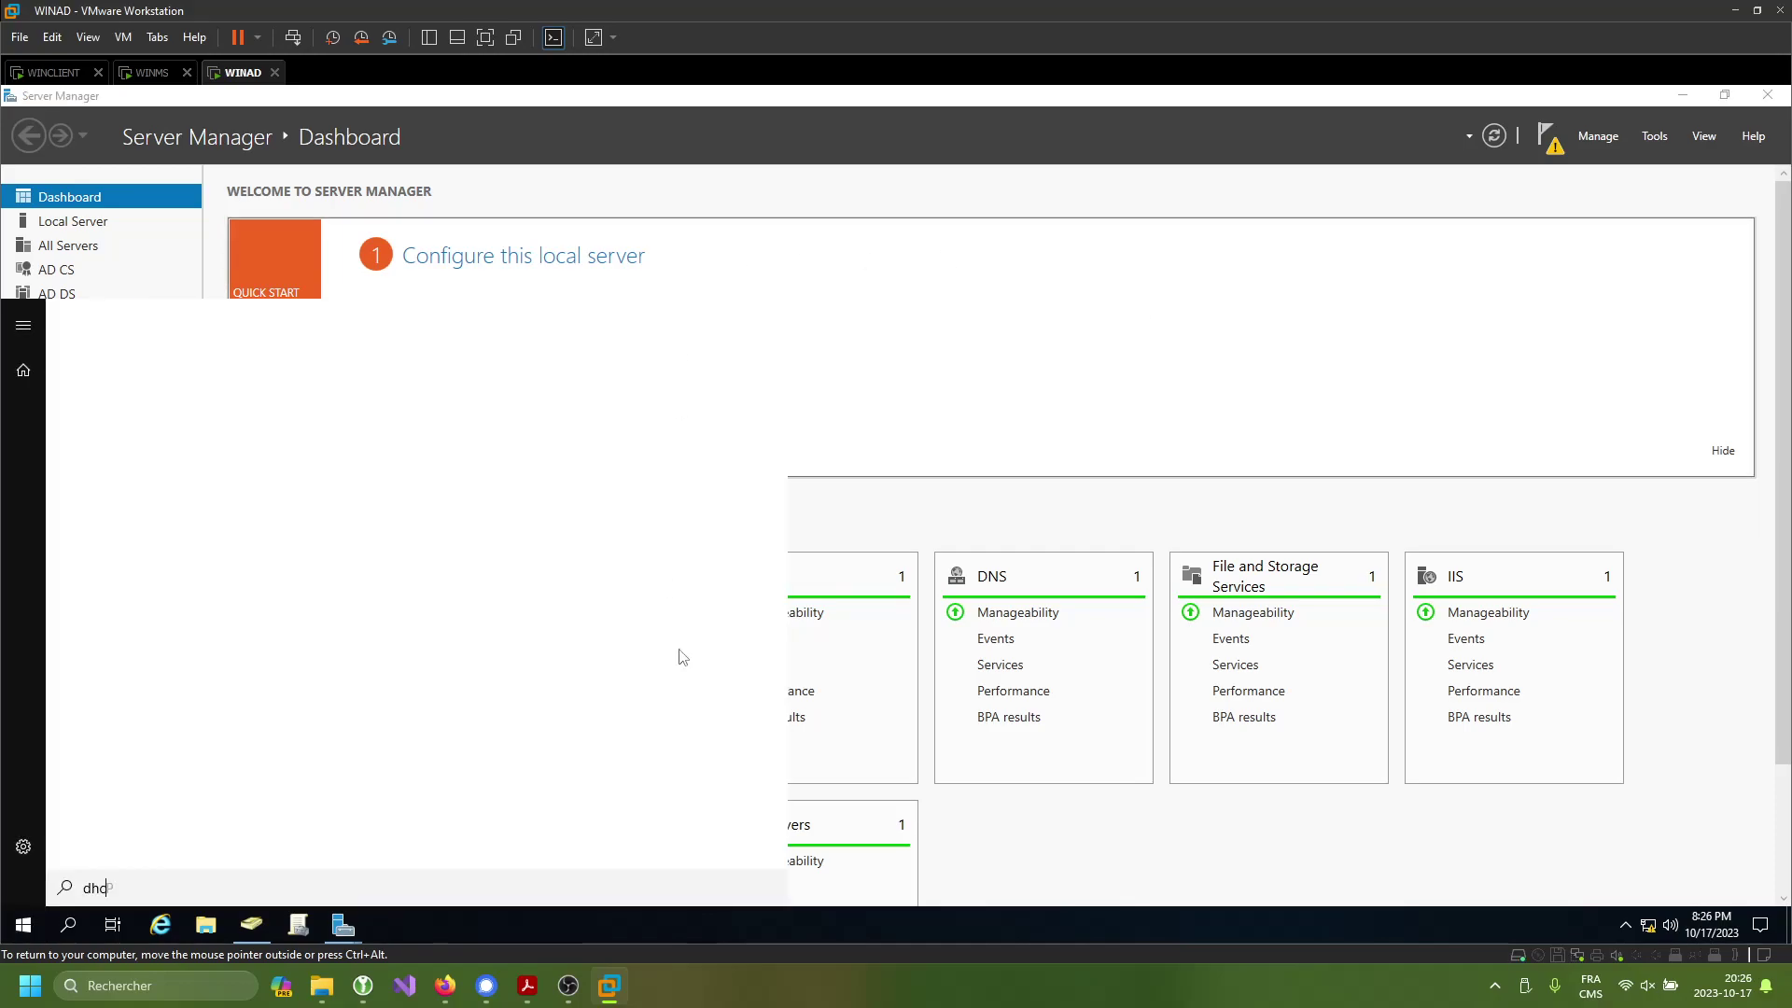
{"action": "right_click", "coordinate": [304, 410]}
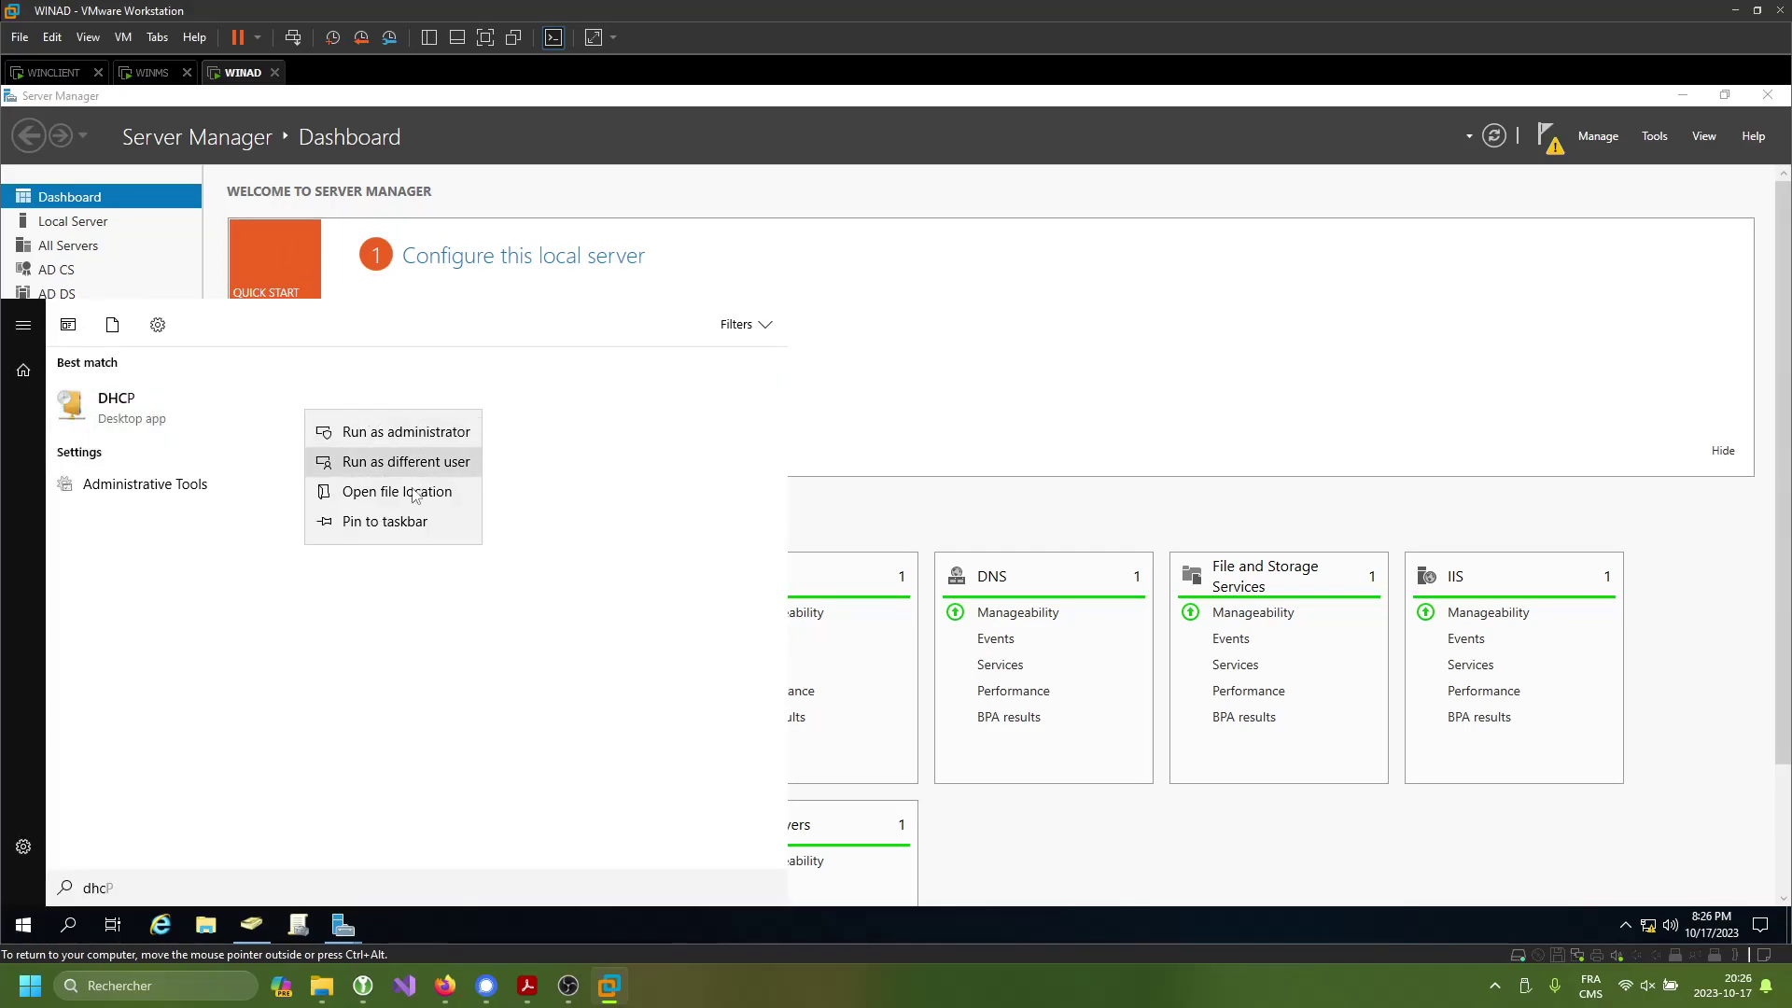
{"action": "left_click", "coordinate": [385, 520]}
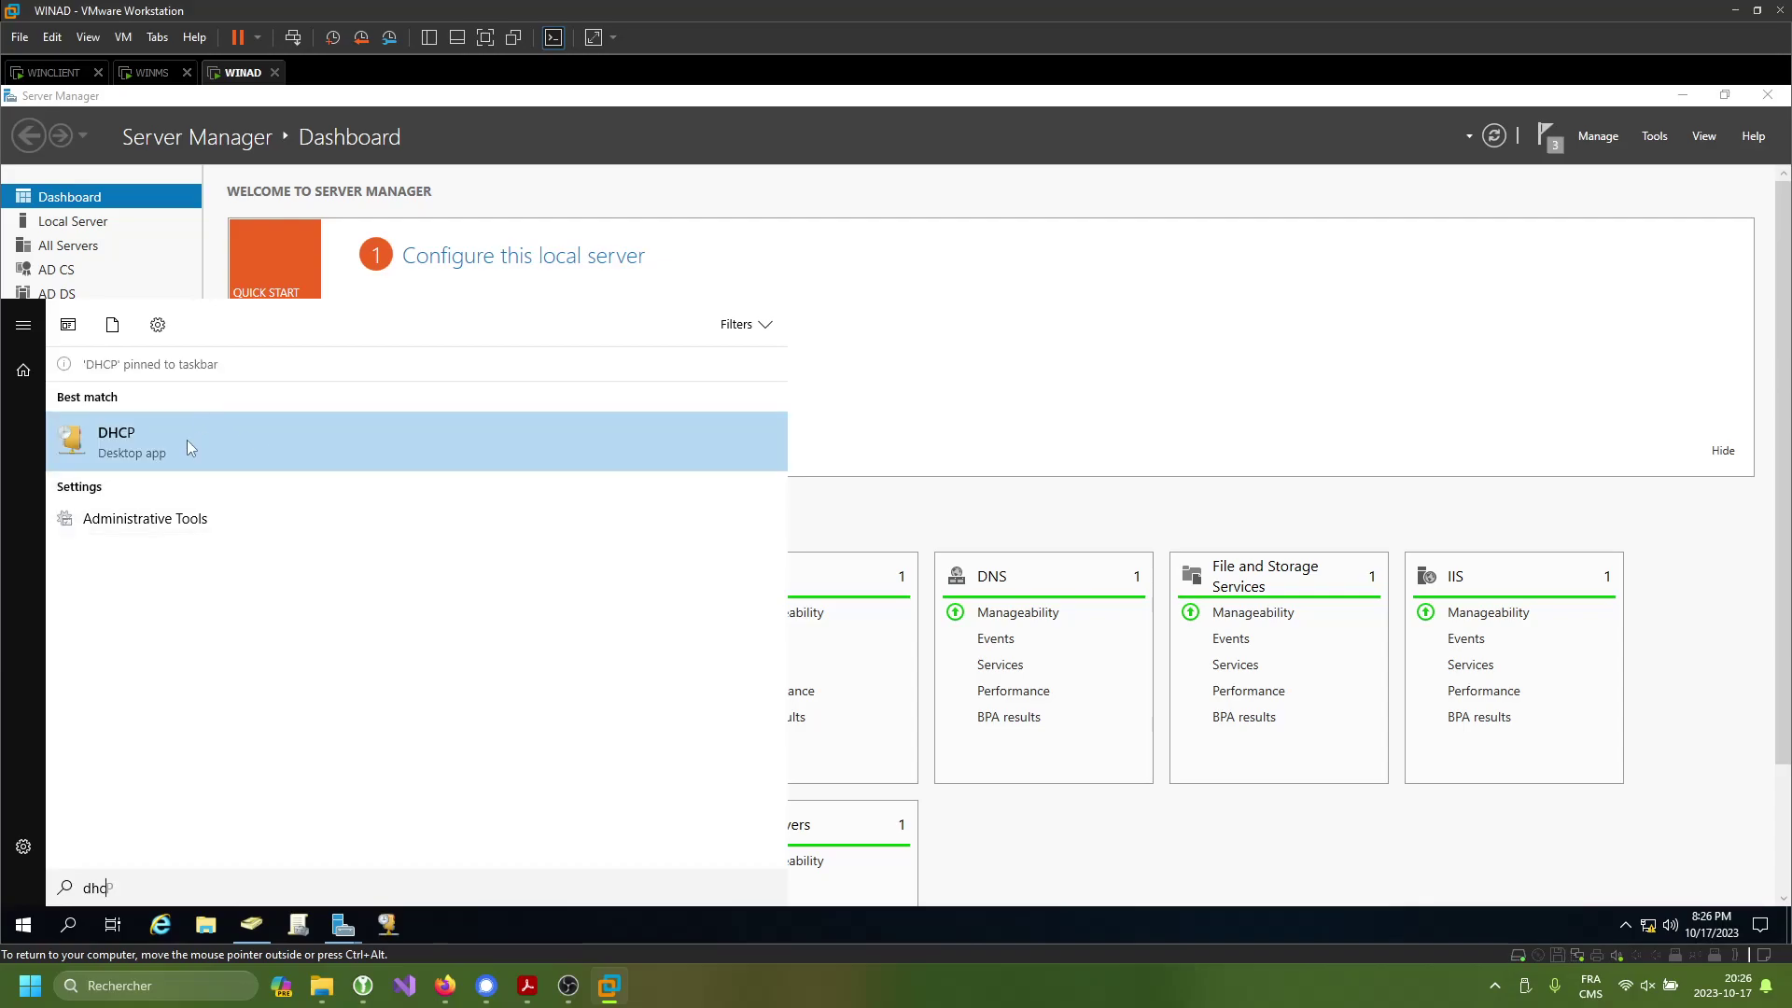
- Open and close the DHCP console, then launch Certification Authority from Server Manager Tools
{"action": "left_click", "coordinate": [187, 439]}
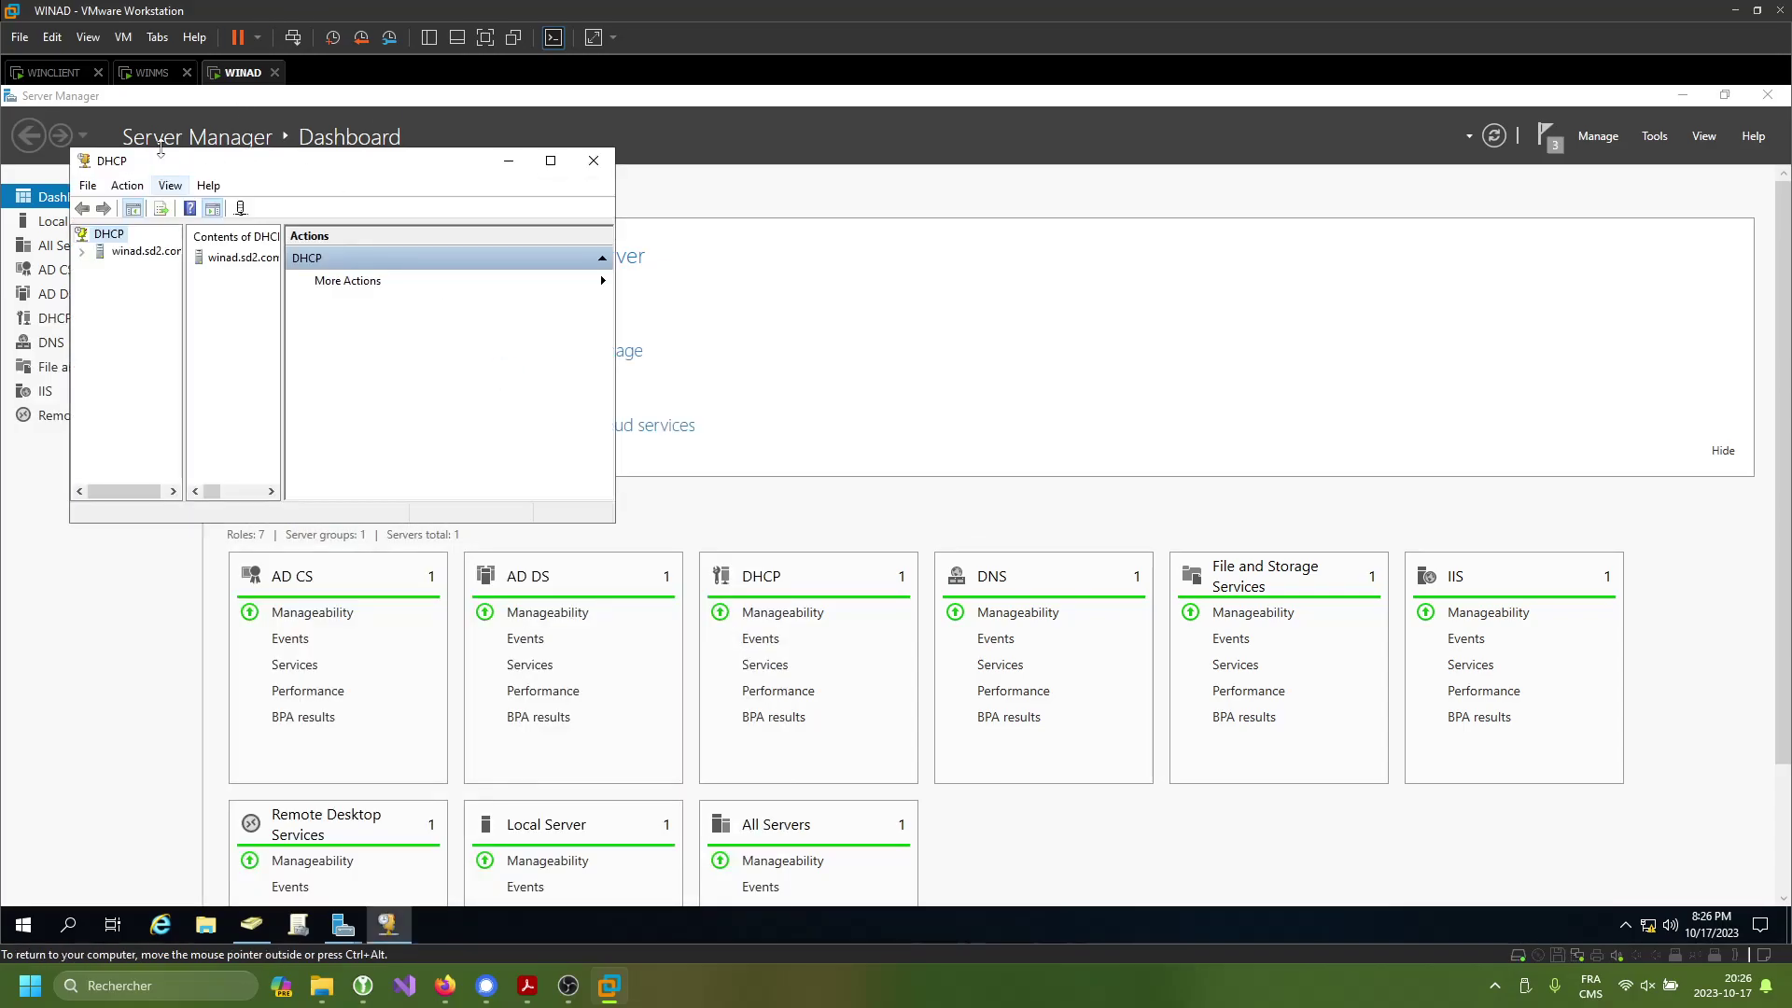
{"action": "left_click", "coordinate": [509, 160]}
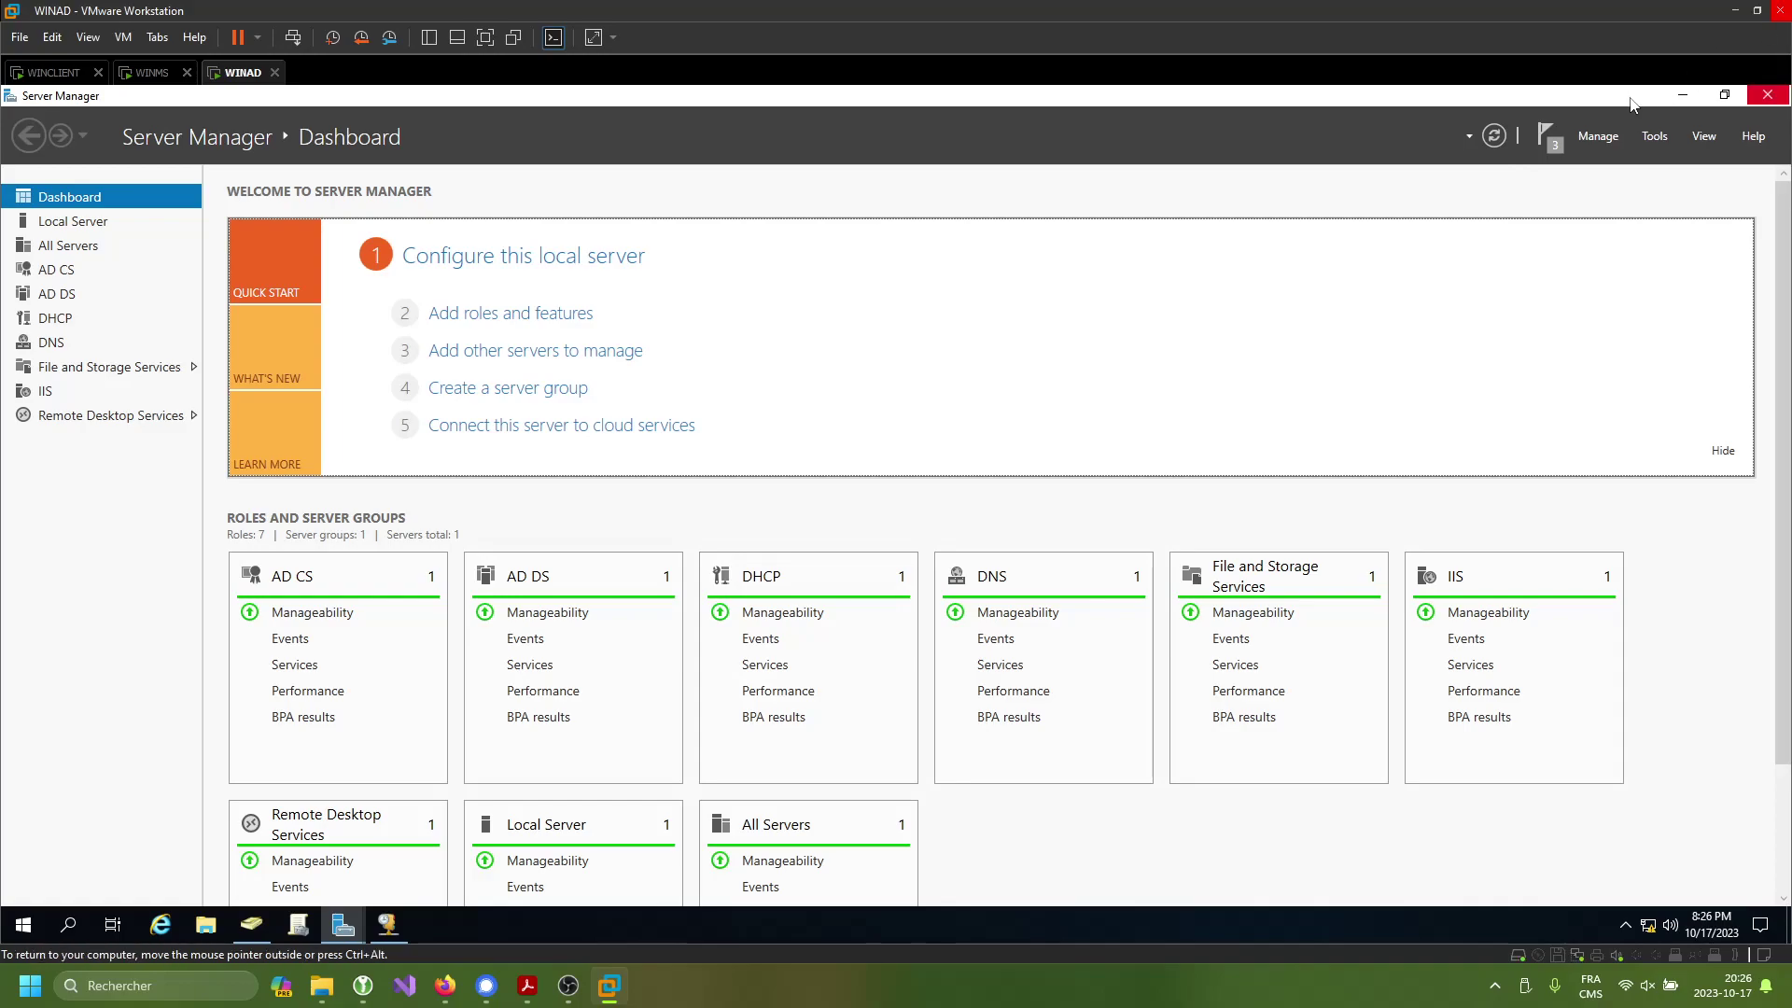
{"action": "left_click", "coordinate": [1656, 136]}
{"action": "left_click", "coordinate": [1568, 283]}
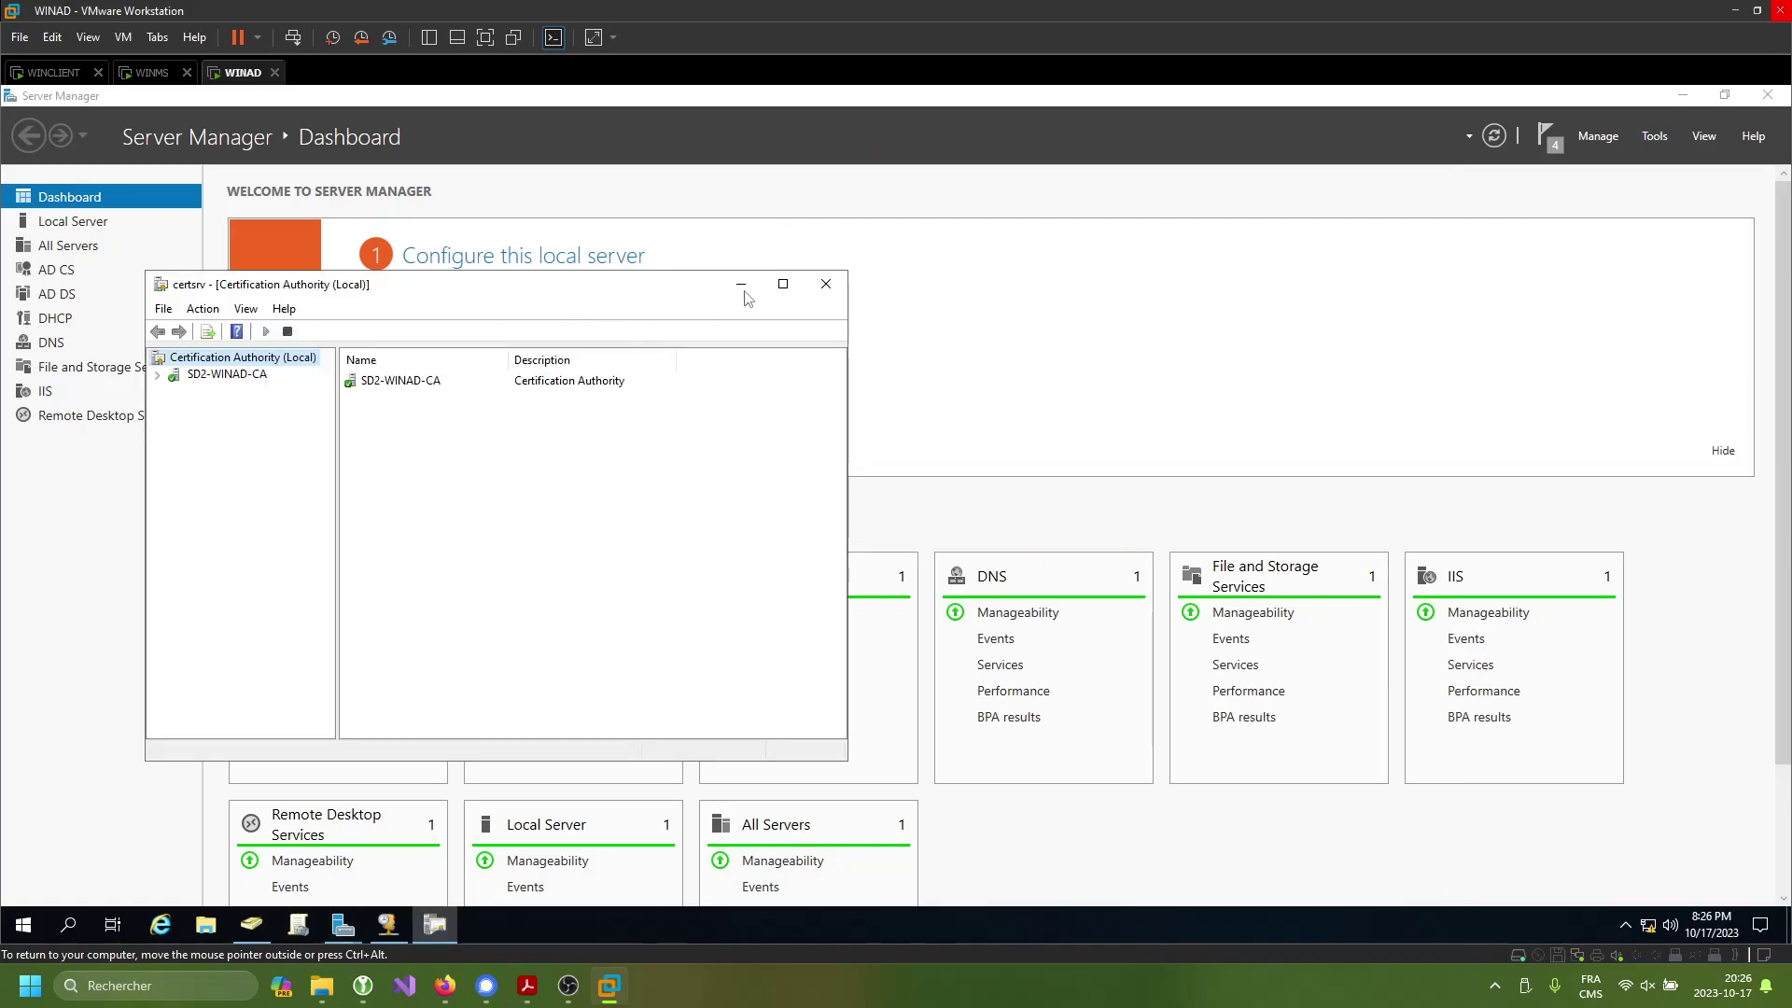
- Maximize certsrv and expand SD2-WINAD-CA to browse Issued Certificates and Certificate Templates
{"action": "left_click", "coordinate": [782, 284]}
{"action": "double_click", "coordinate": [79, 183]}
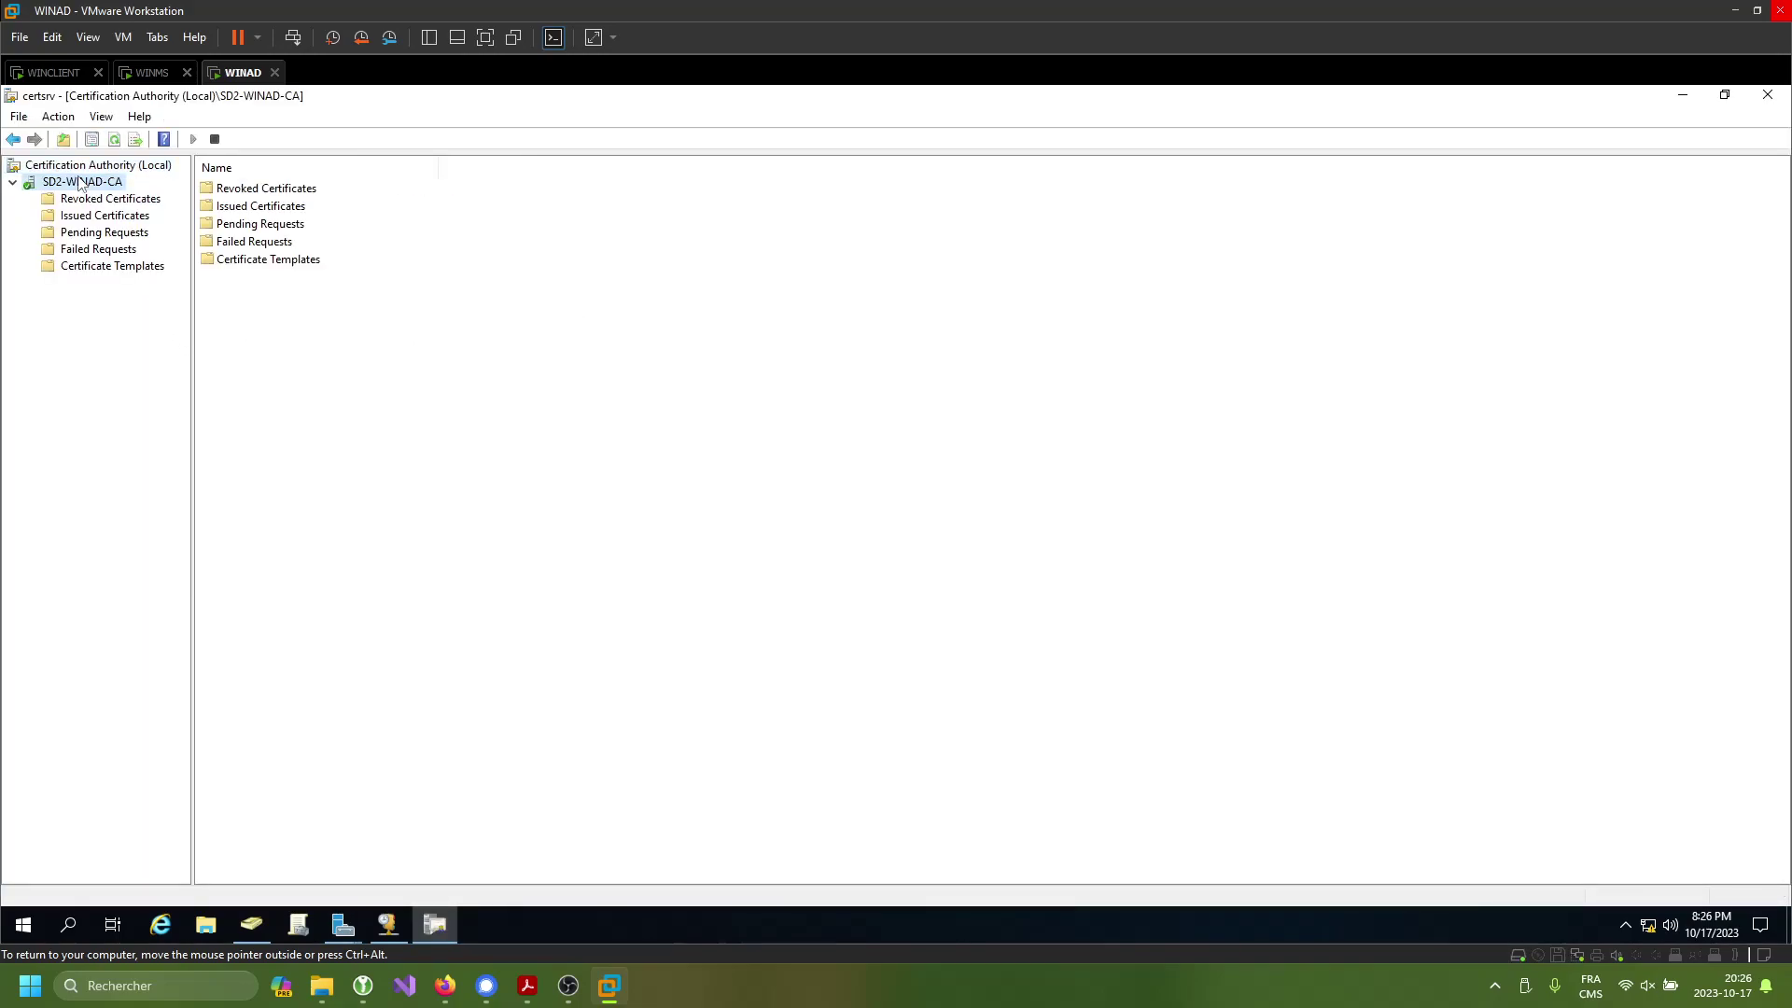
{"action": "left_click", "coordinate": [109, 267]}
{"action": "left_click", "coordinate": [130, 218]}
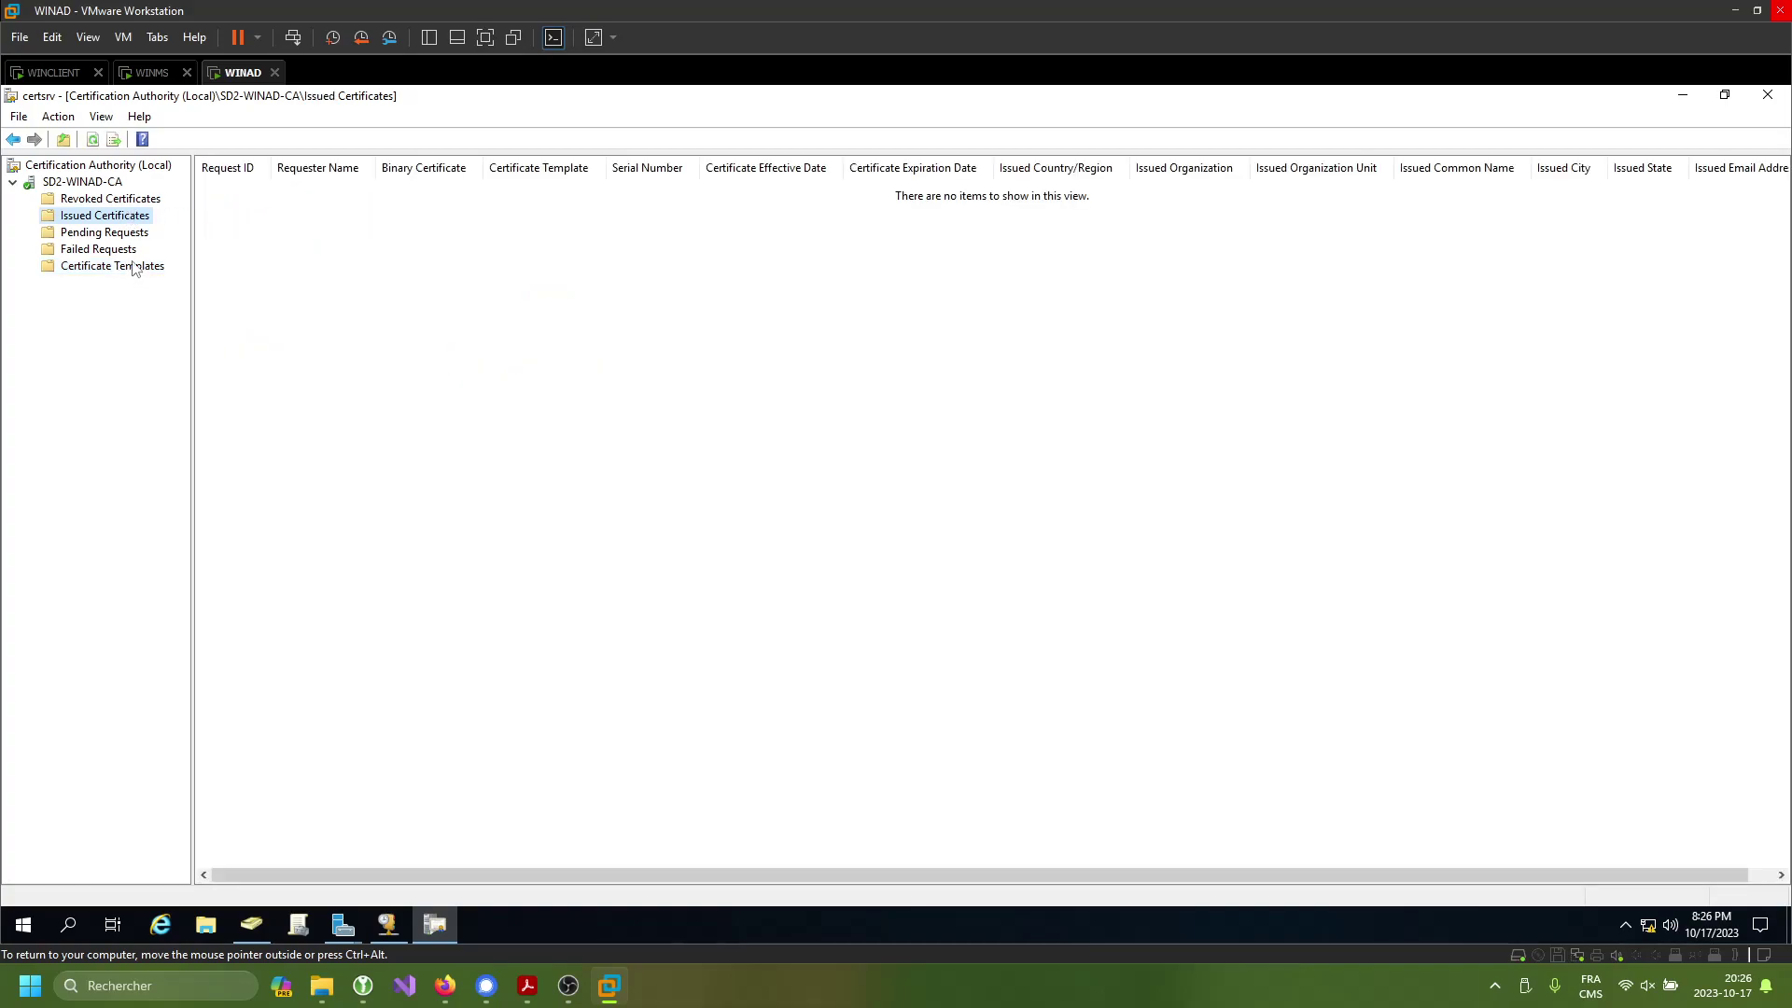
{"action": "left_click", "coordinate": [136, 269]}
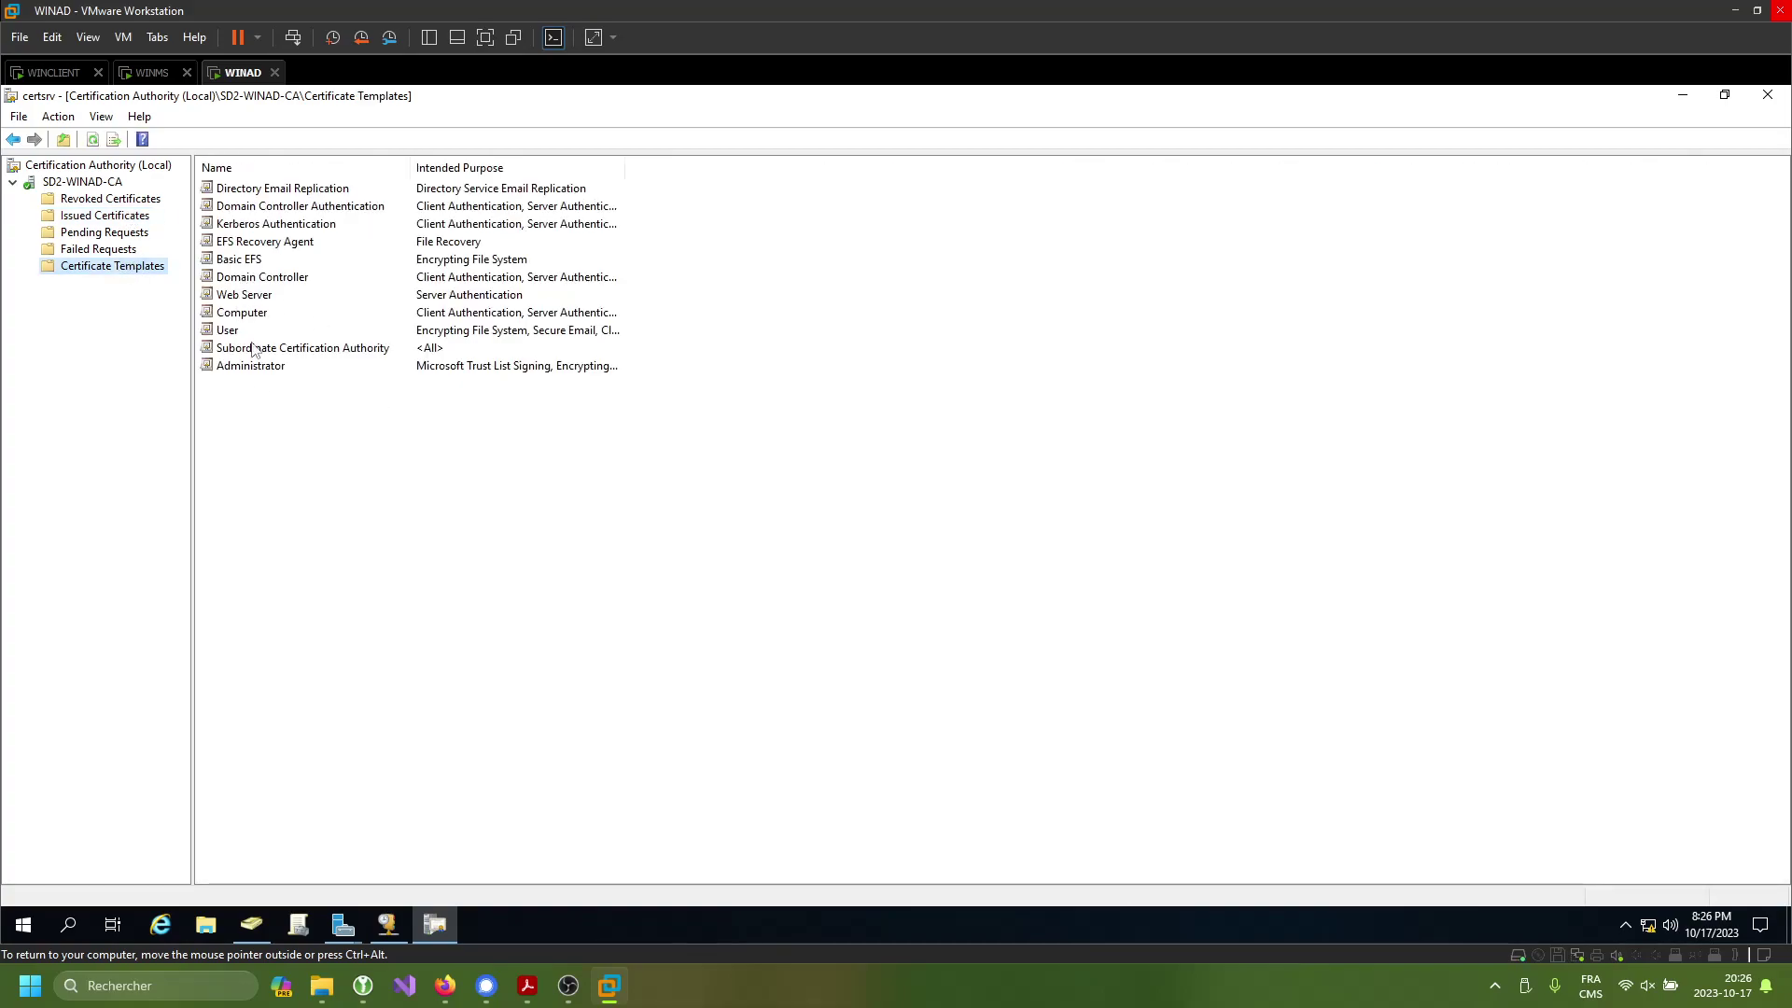
- Manage Certificate Templates and inspect the IPSec template's properties
{"action": "right_click", "coordinate": [101, 269]}
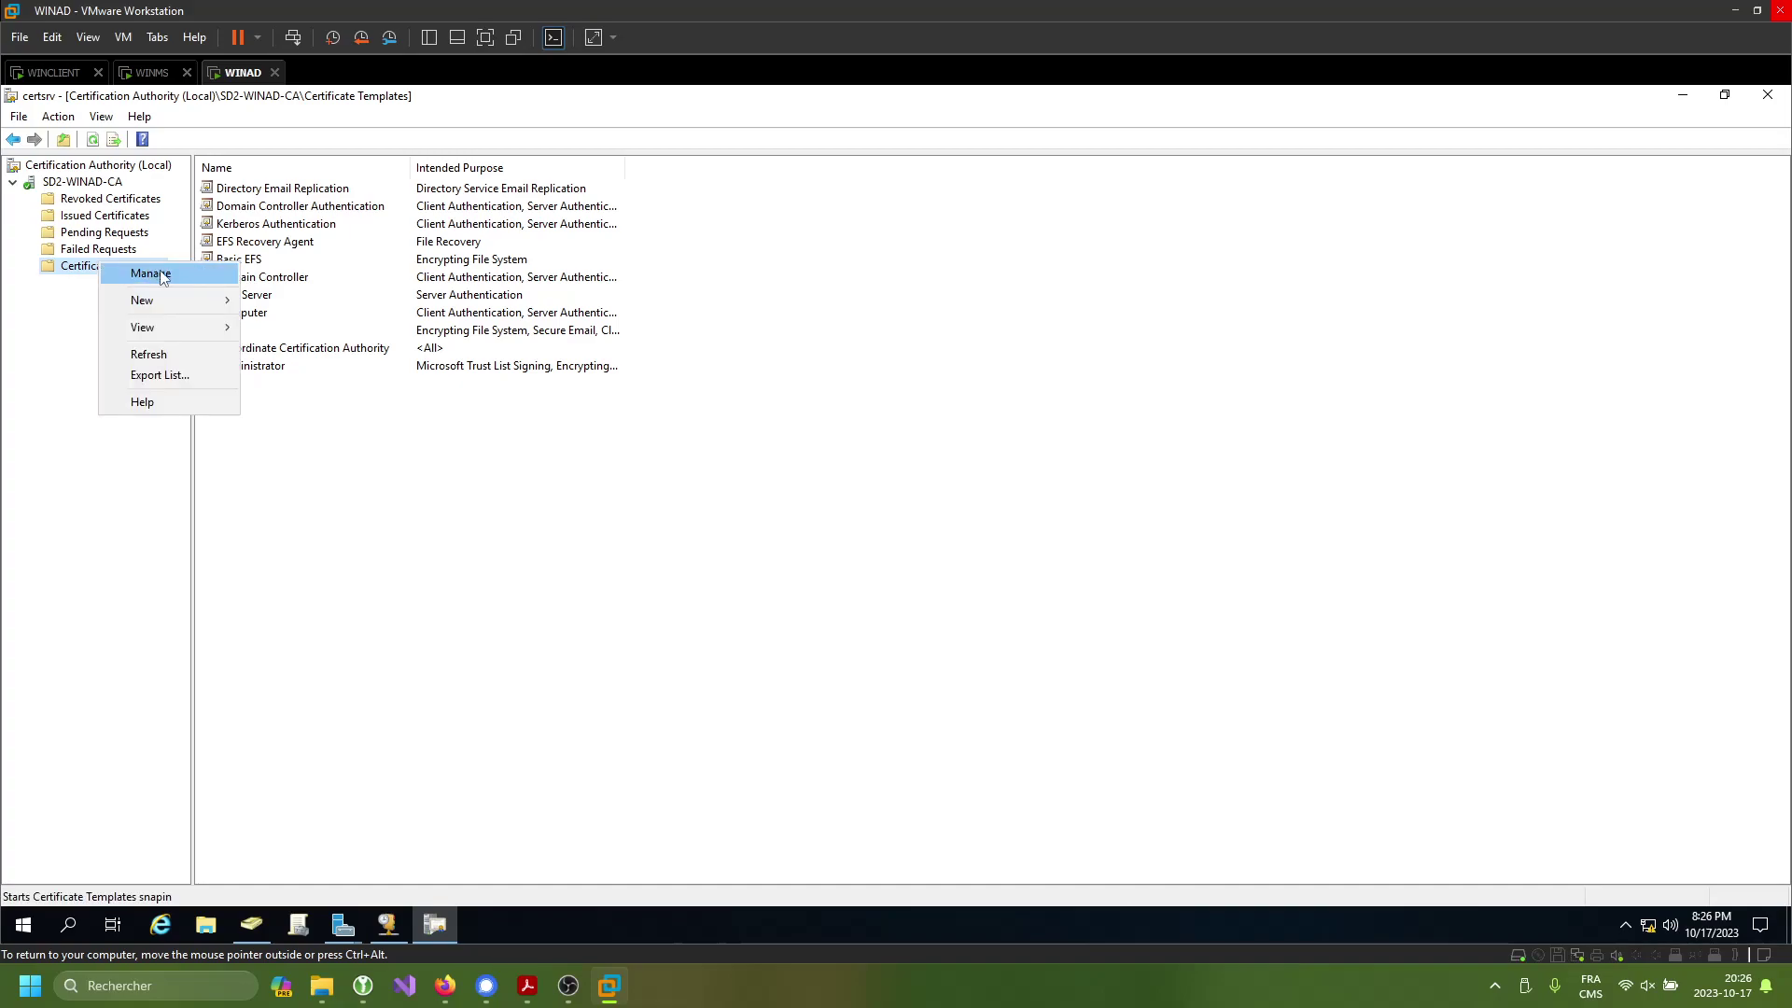
{"action": "left_click", "coordinate": [151, 274]}
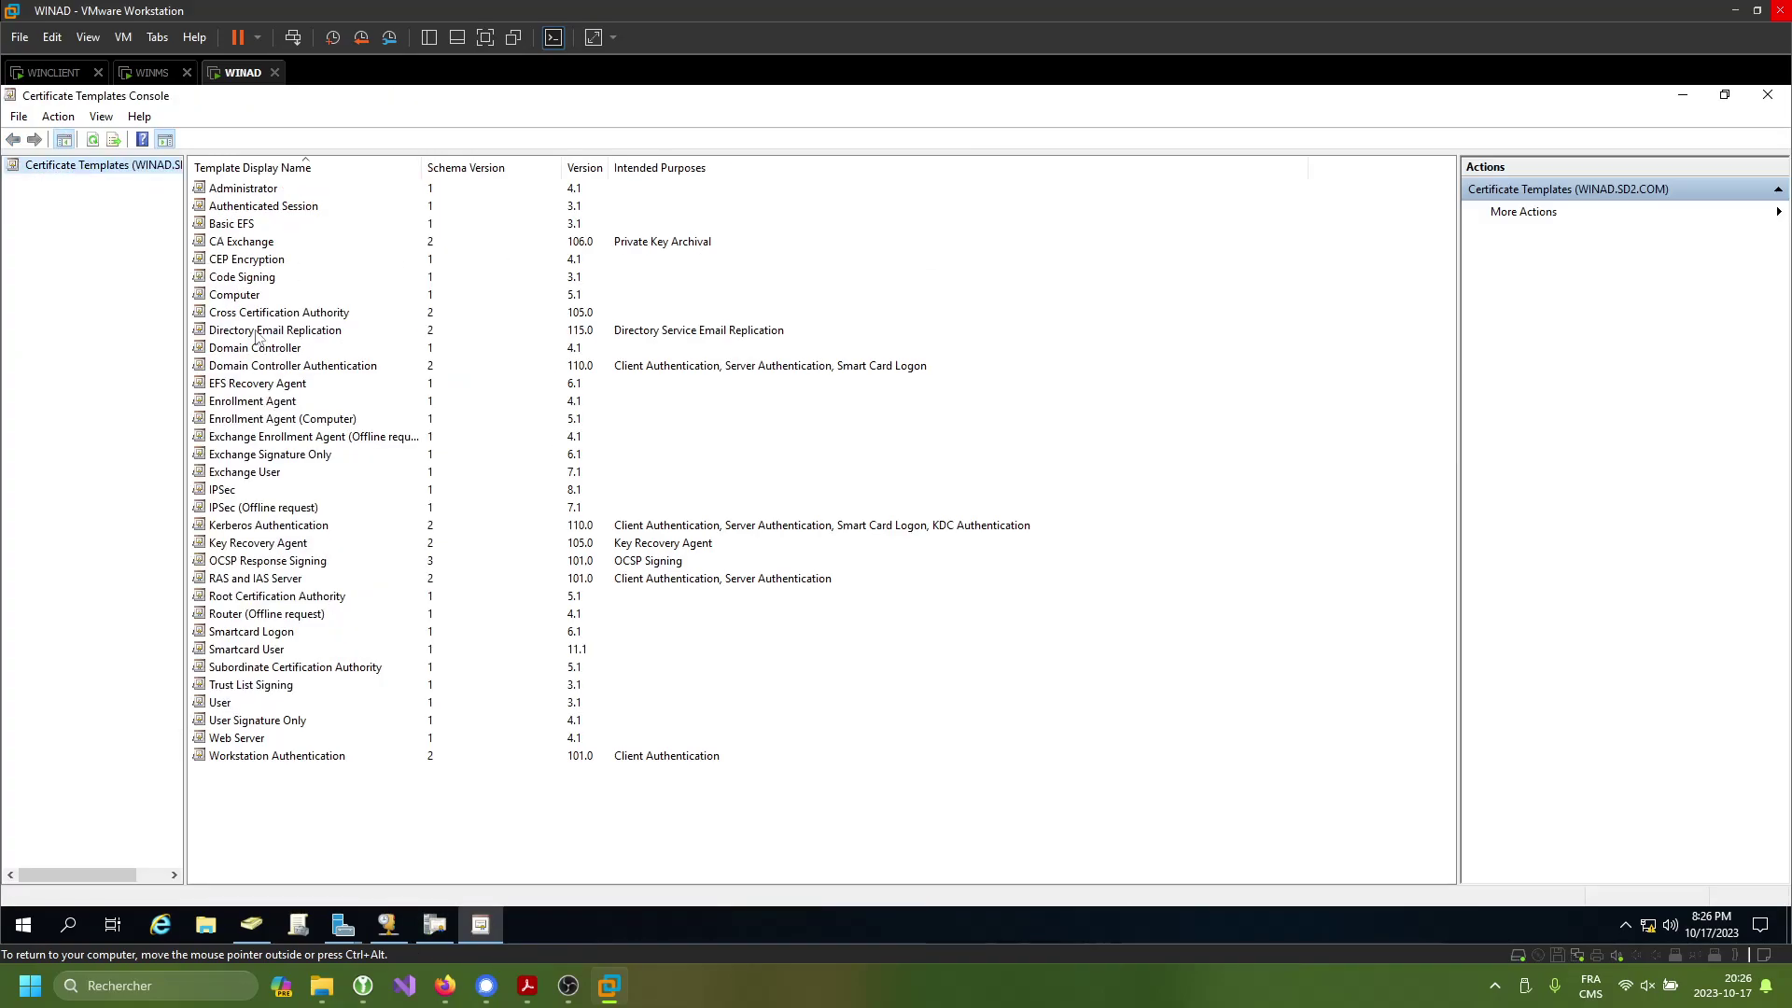
{"action": "double_click", "coordinate": [224, 491]}
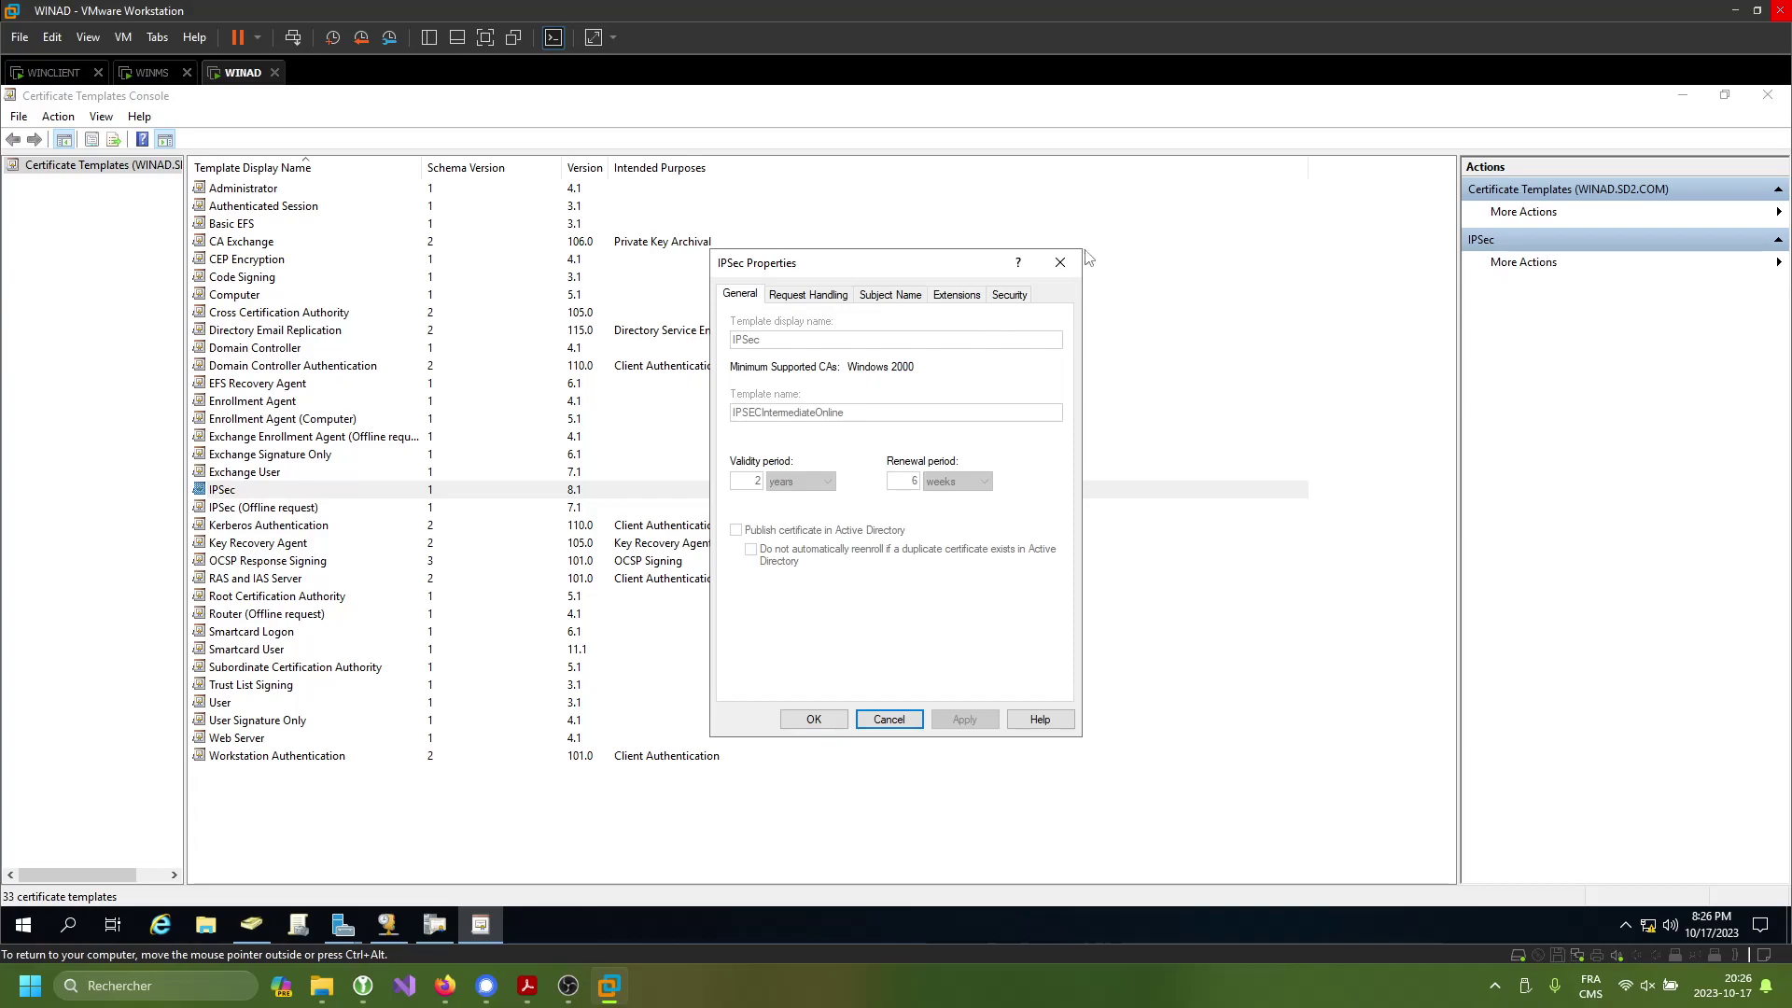
{"action": "left_click", "coordinate": [1060, 262]}
- Duplicate the IPSec template and let the subject name be supplied in the request
{"action": "right_click", "coordinate": [273, 494]}
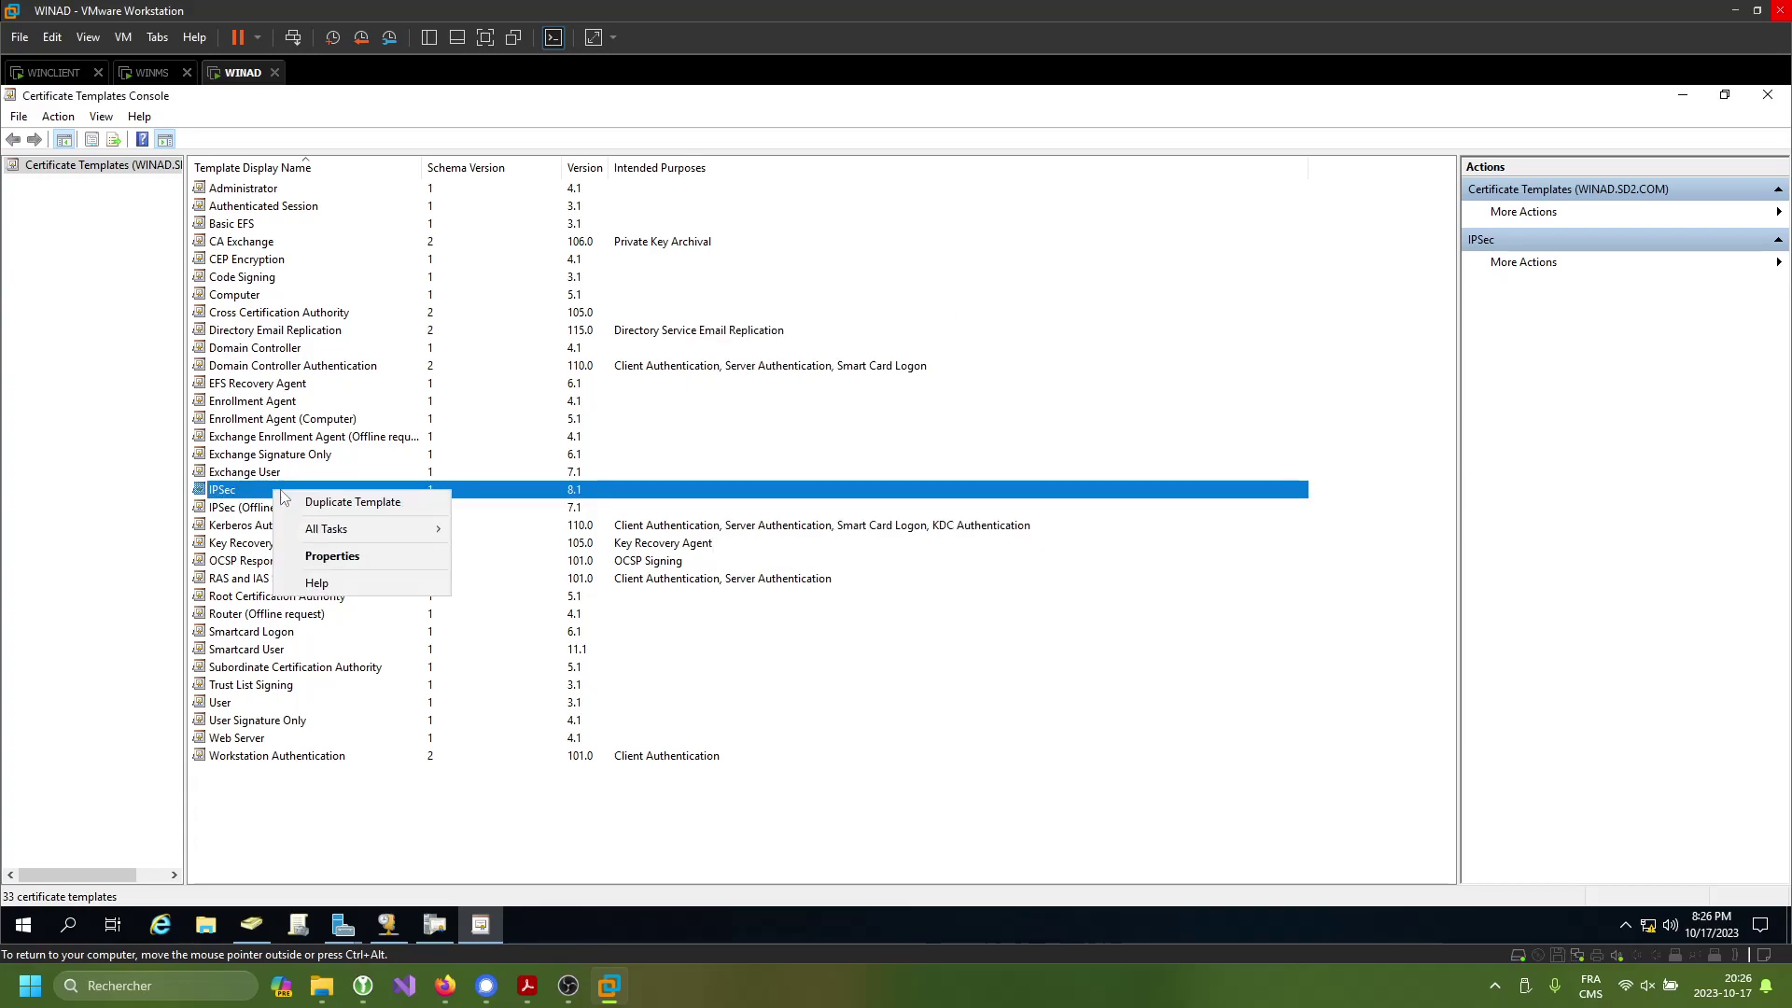
{"action": "left_click", "coordinate": [353, 502]}
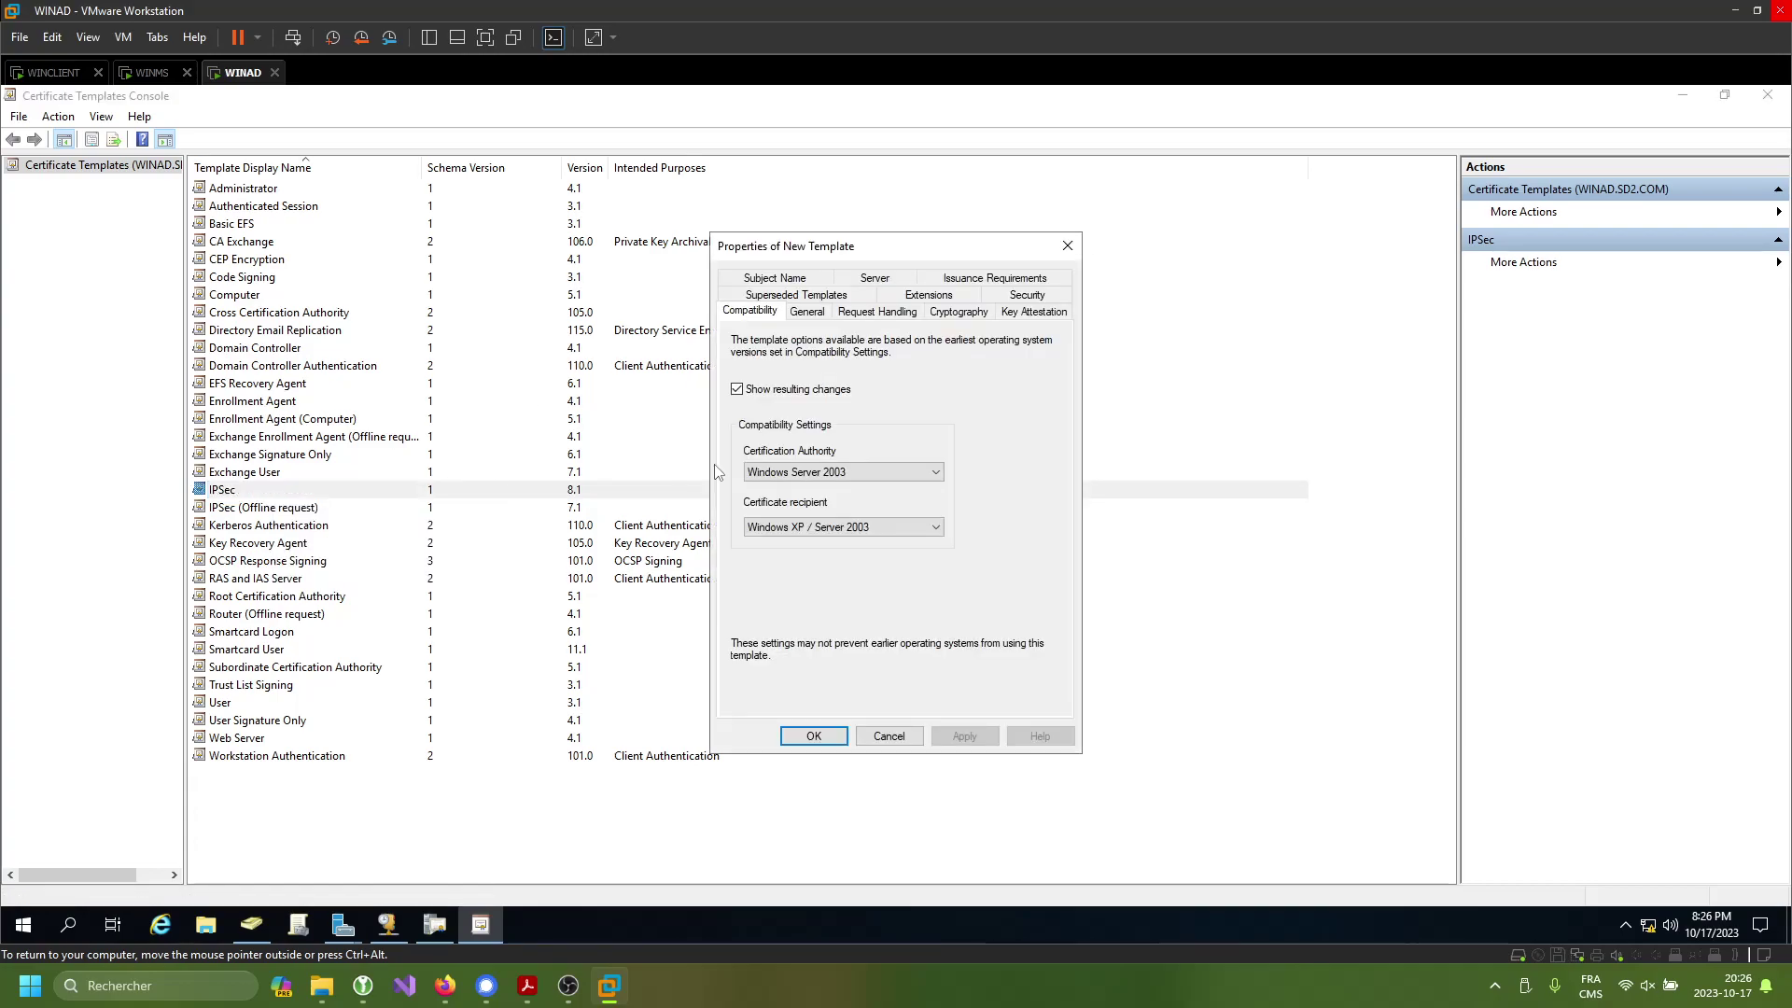
{"action": "left_click", "coordinate": [794, 284]}
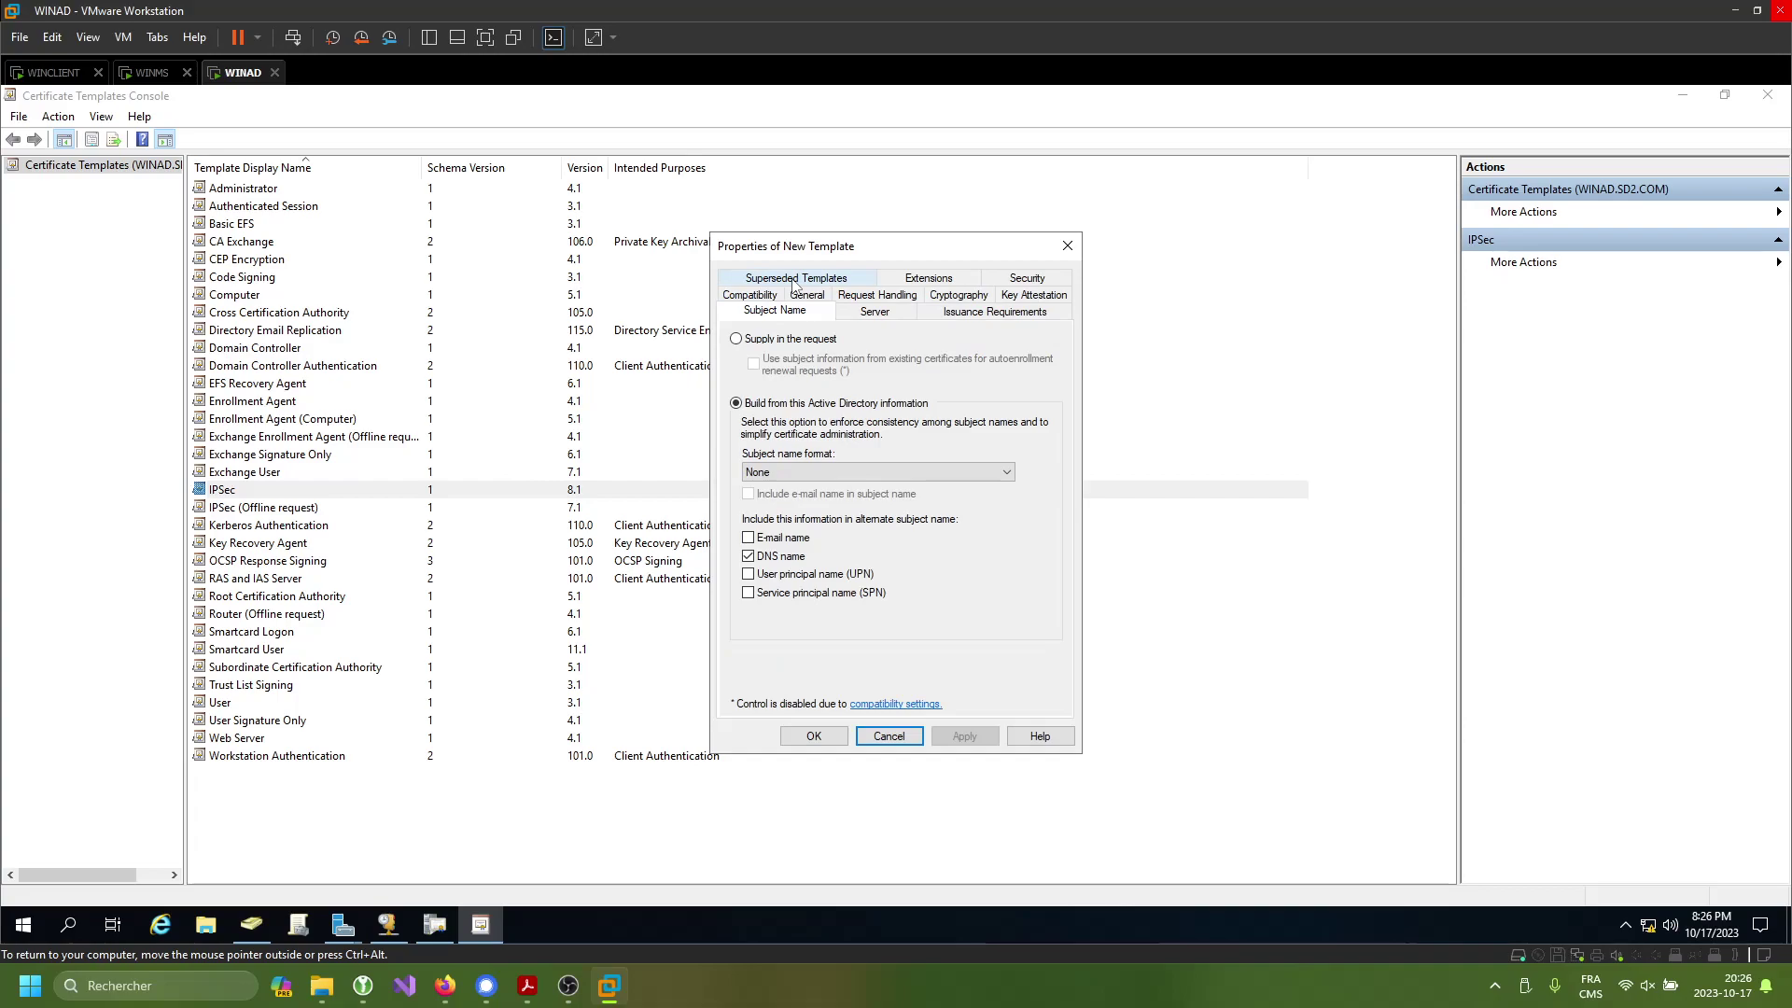
{"action": "left_click", "coordinate": [739, 339]}
{"action": "left_click", "coordinate": [1046, 586]}
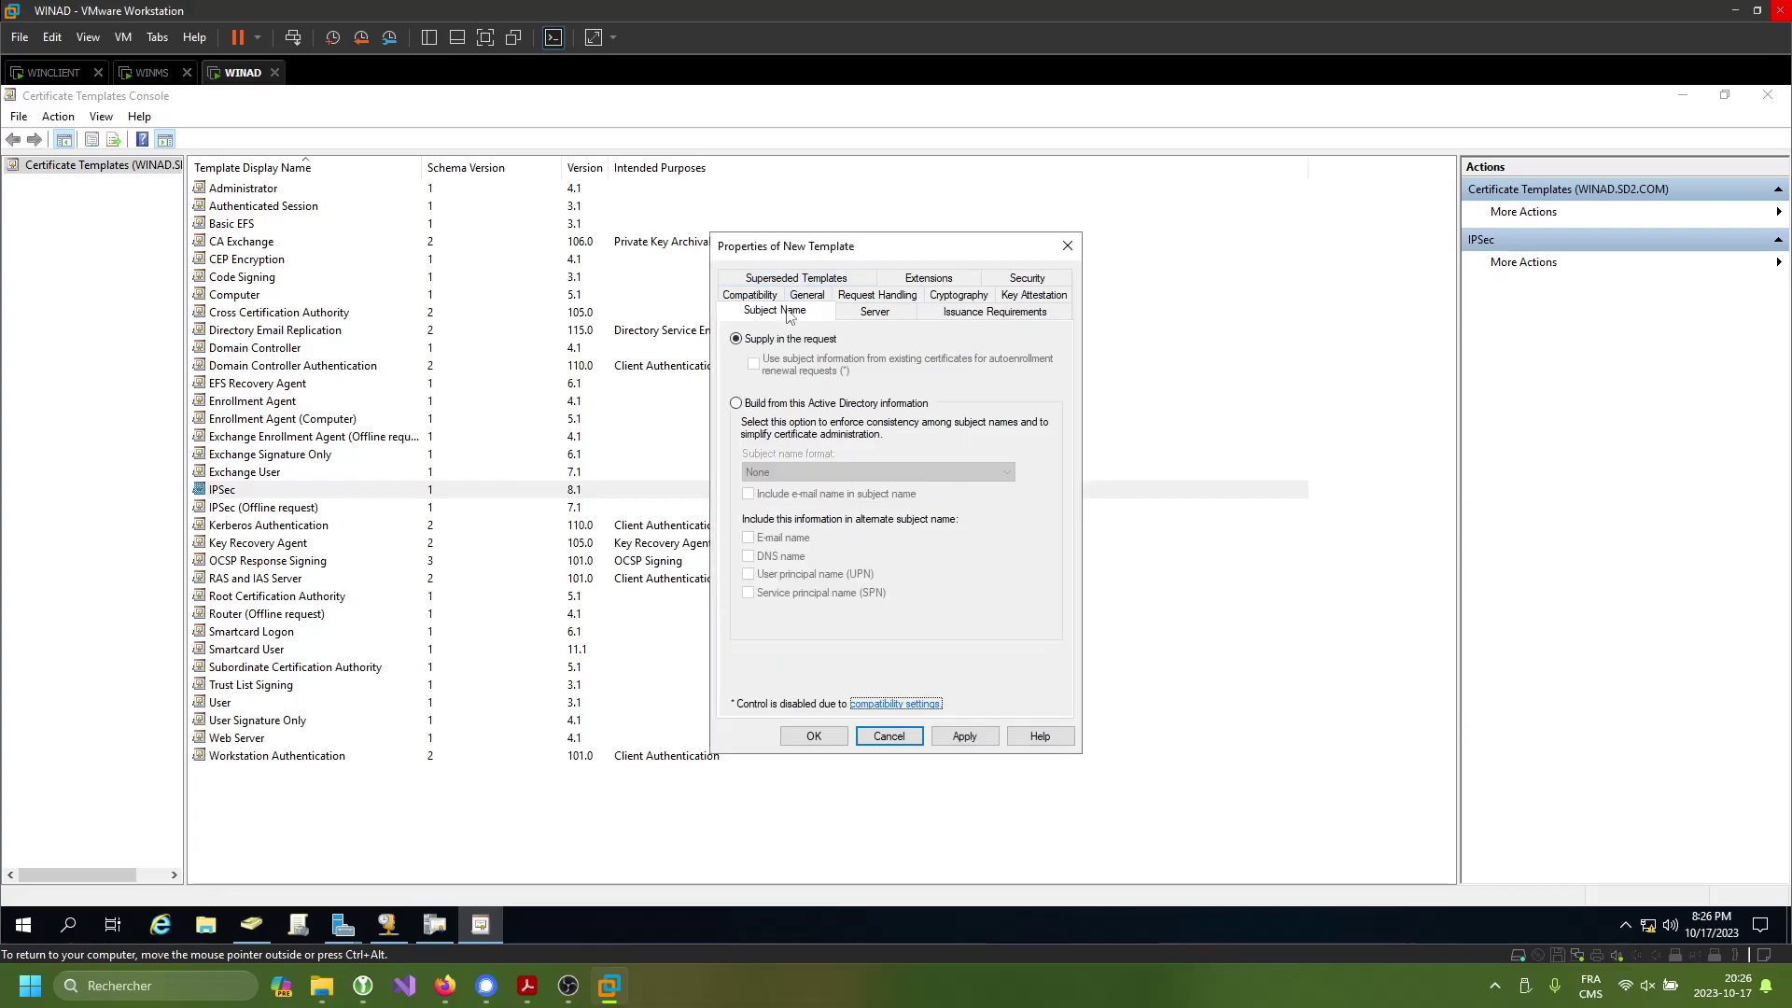
{"action": "left_click", "coordinate": [808, 280]}
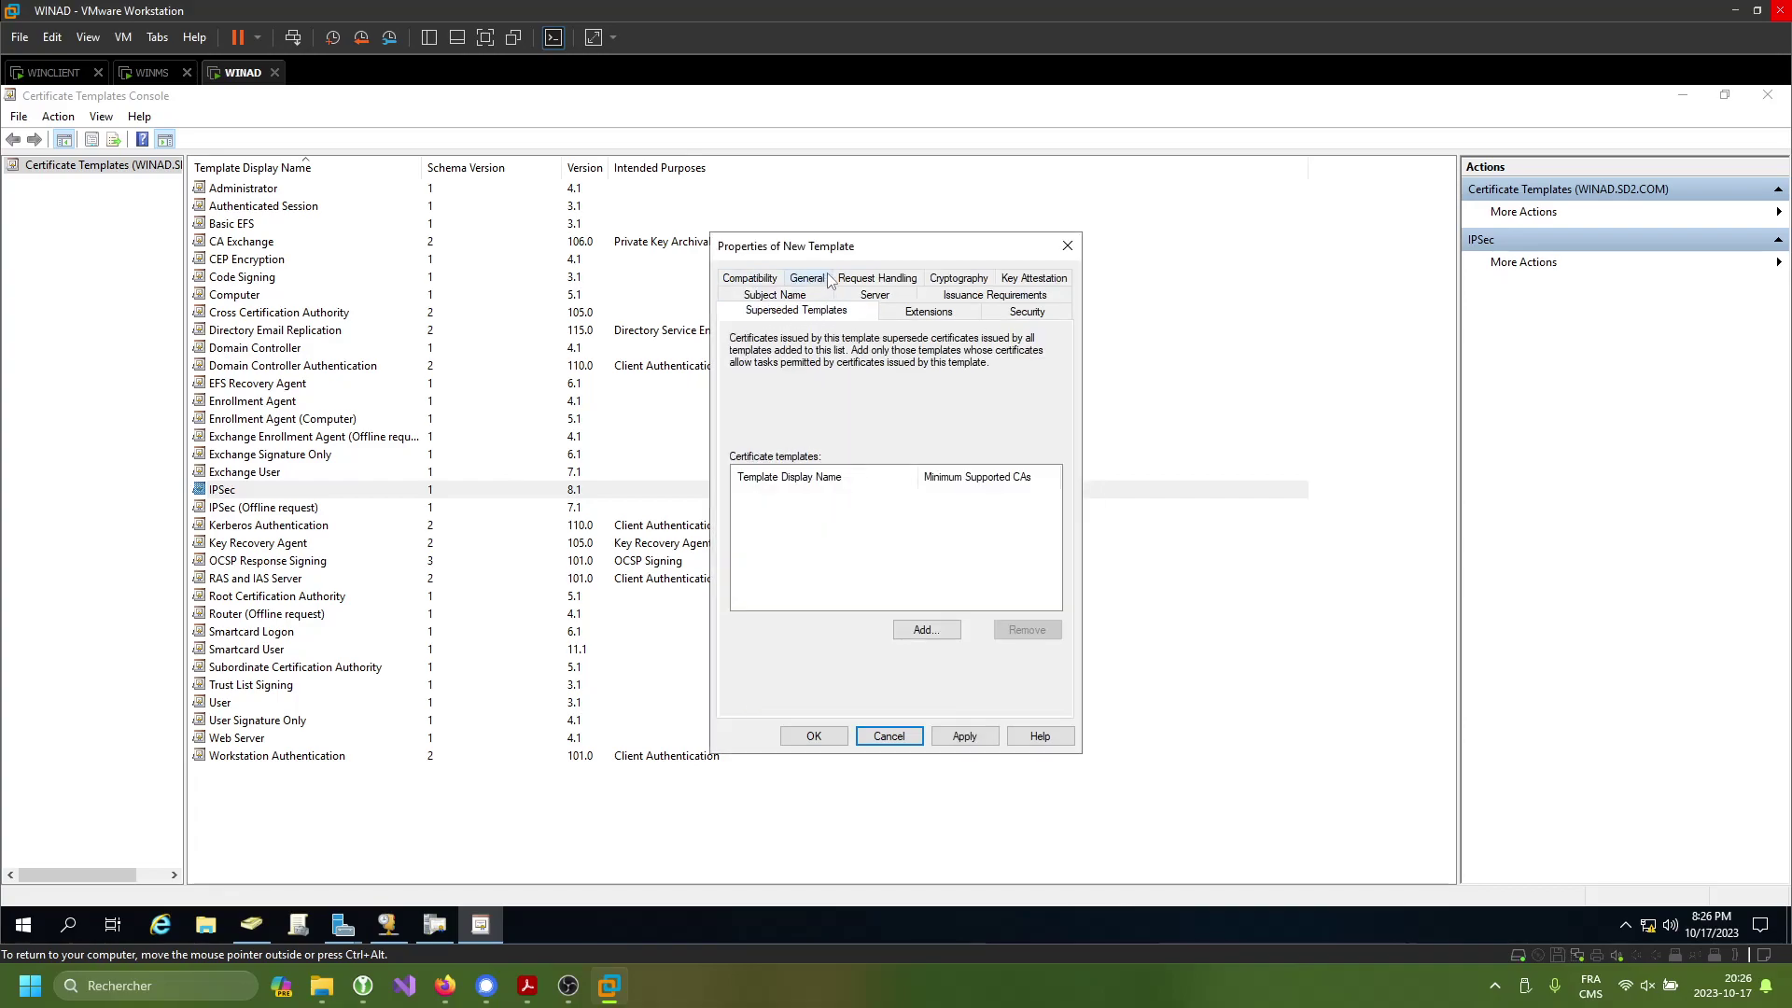
{"action": "left_click", "coordinate": [770, 280]}
{"action": "left_click", "coordinate": [858, 281]}
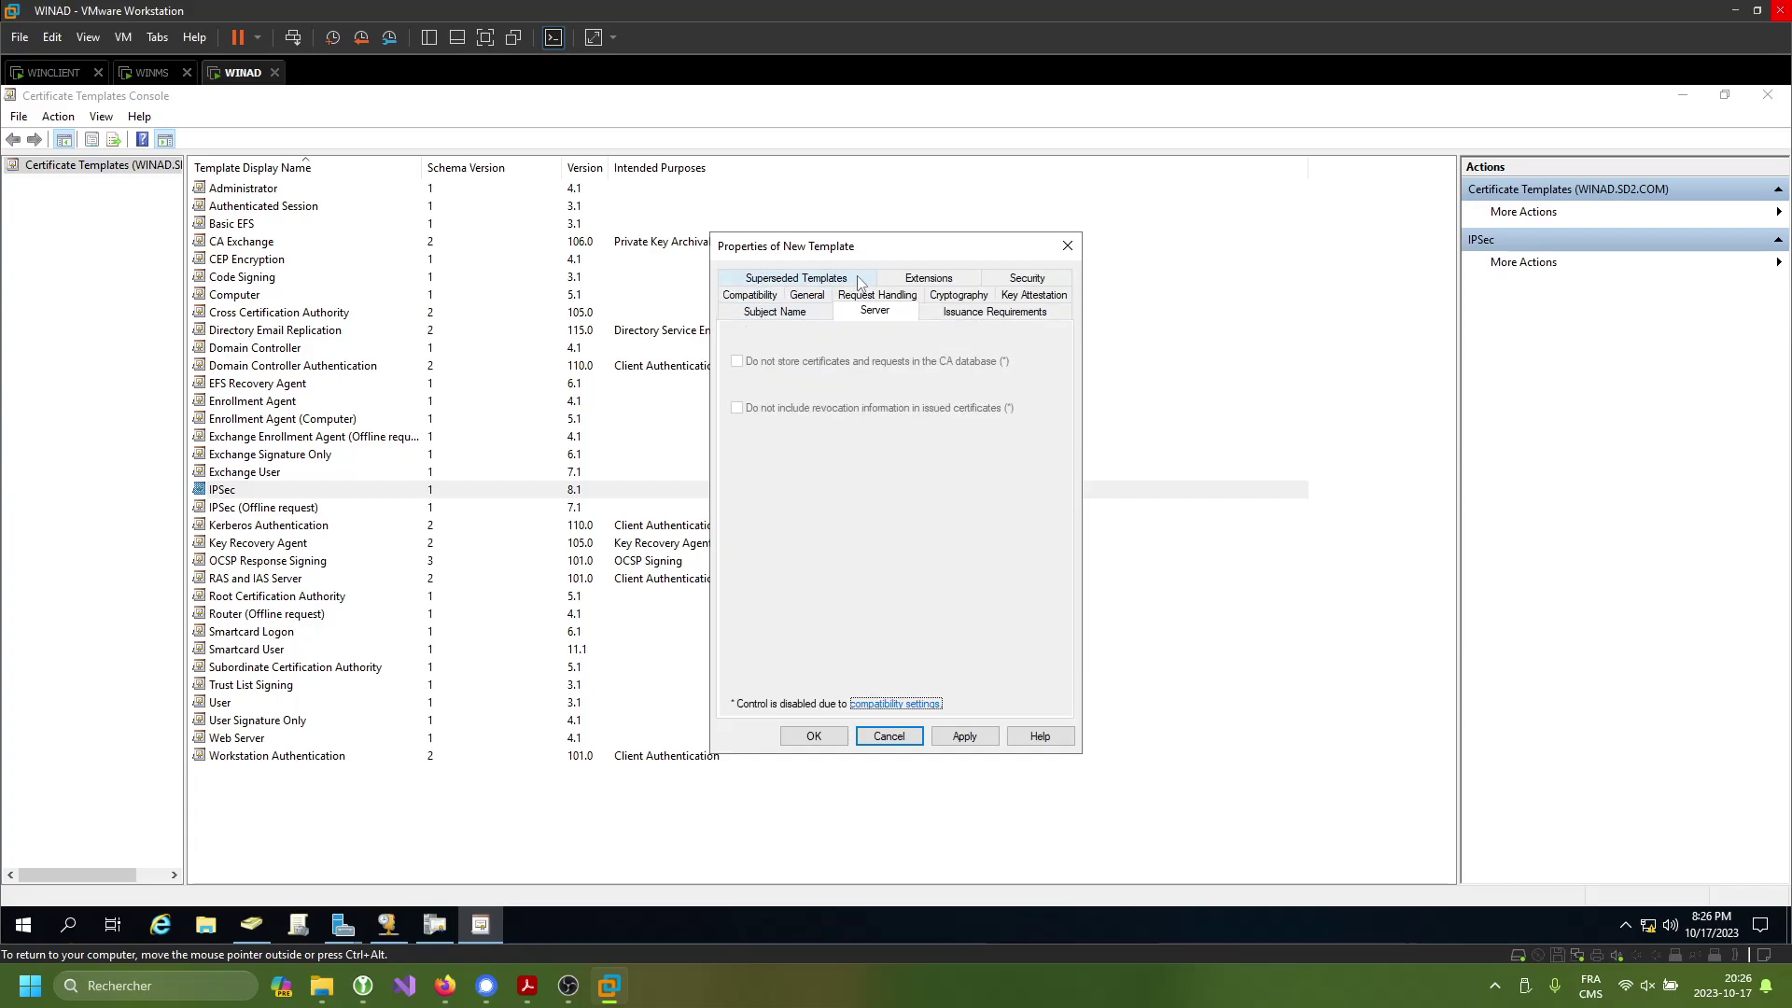
{"action": "left_click", "coordinate": [898, 280]}
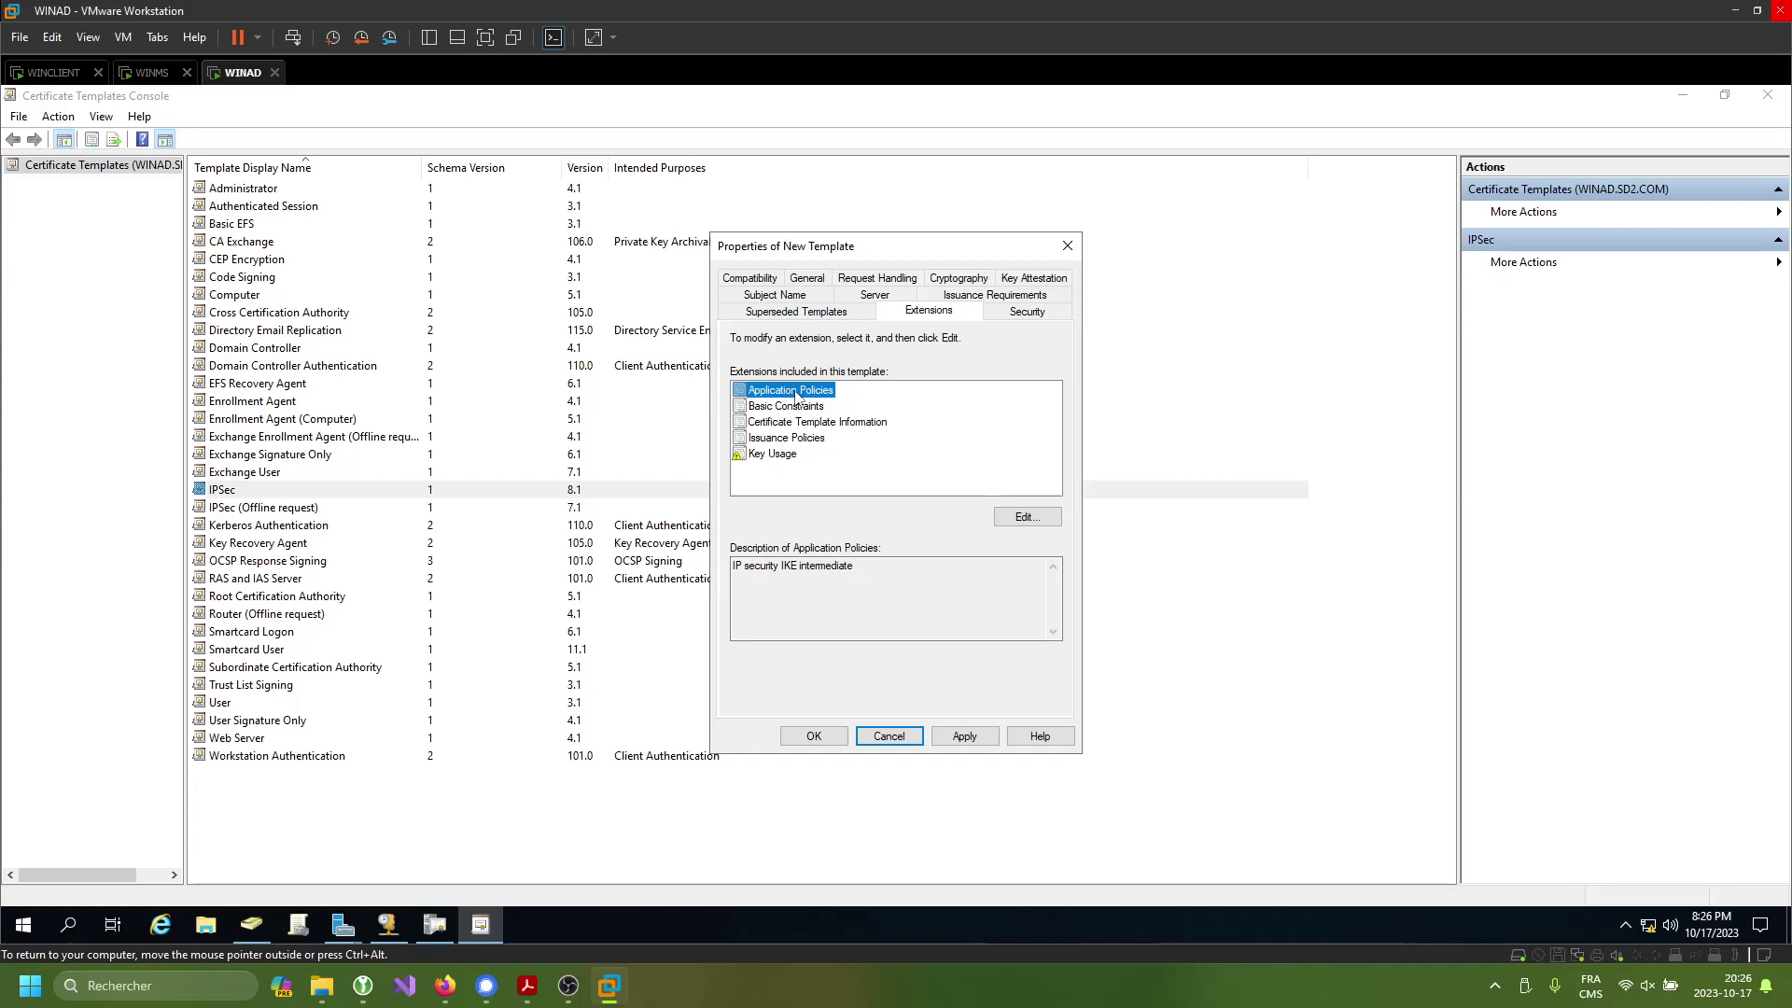
- Add Server Authentication to the template's Application Policies extension
{"action": "double_click", "coordinate": [795, 391]}
{"action": "left_click", "coordinate": [845, 551]}
{"action": "scroll", "coordinate": [875, 492], "scroll_direction": "down", "scroll_amount": 10}
{"action": "scroll", "coordinate": [875, 493], "scroll_direction": "down", "scroll_amount": 5}
{"action": "scroll", "coordinate": [840, 485], "scroll_direction": "up", "scroll_amount": 2}
{"action": "scroll", "coordinate": [803, 481], "scroll_direction": "down", "scroll_amount": 2}
{"action": "scroll", "coordinate": [803, 481], "scroll_direction": "up", "scroll_amount": 3}
{"action": "left_click", "coordinate": [799, 500]}
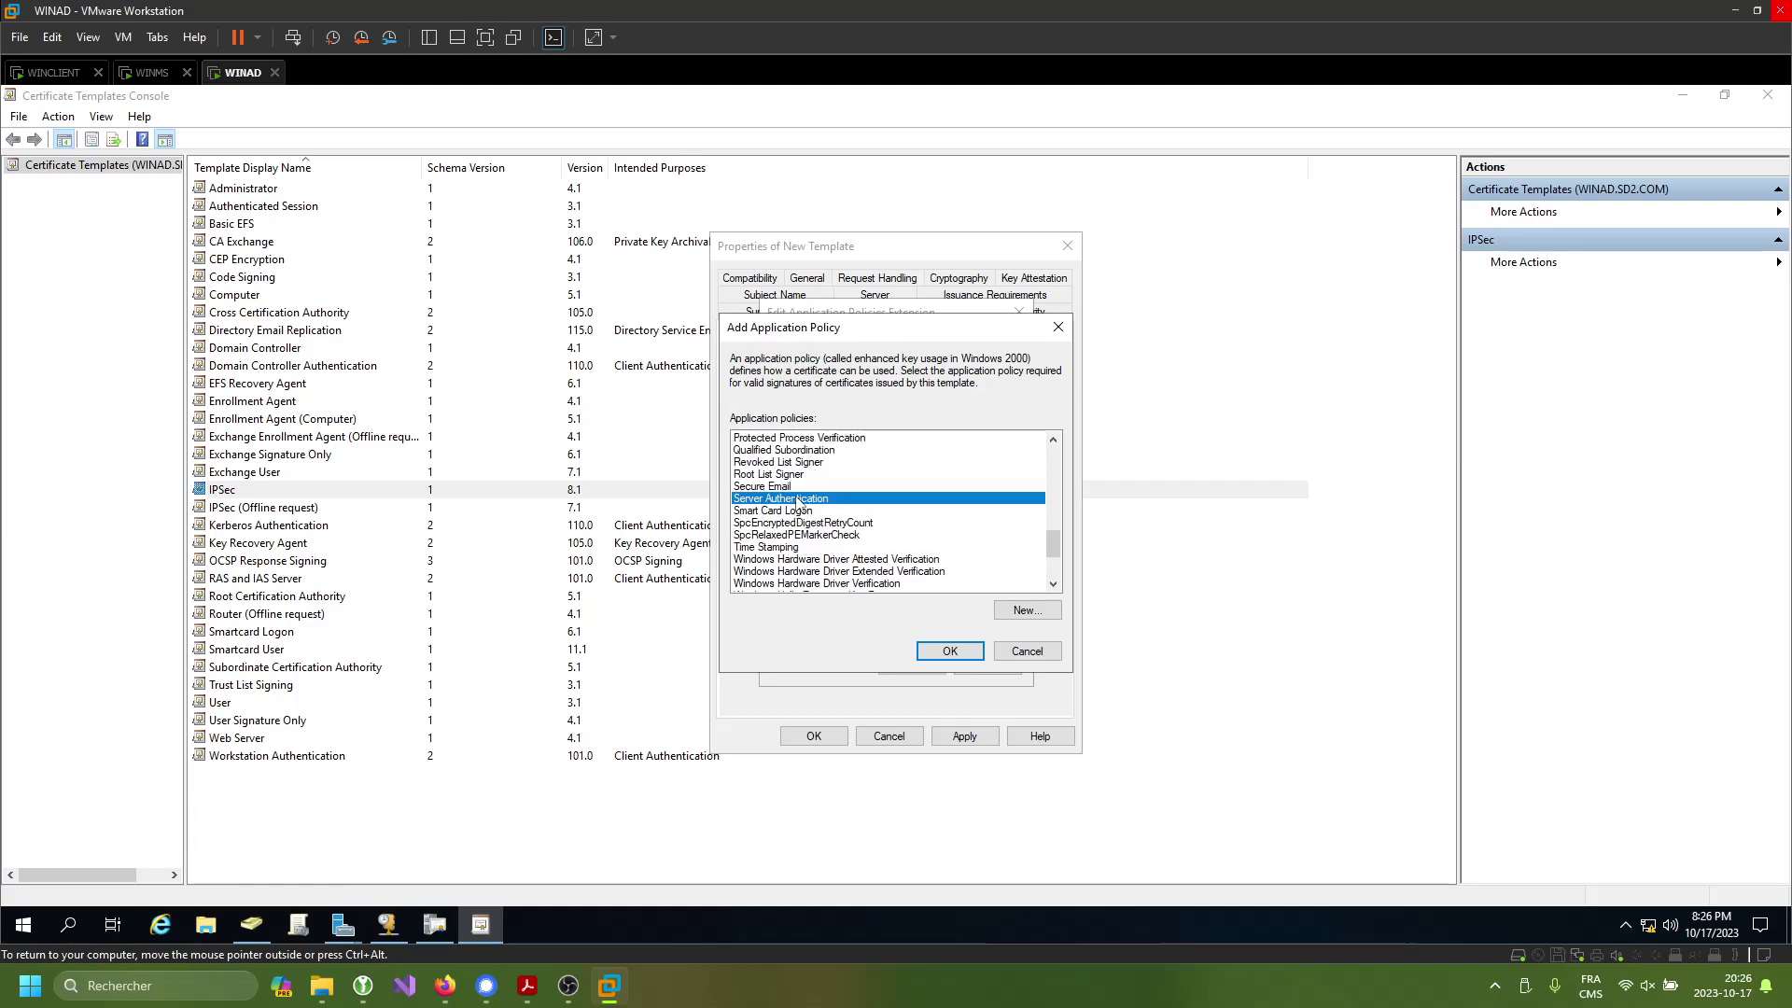
{"action": "left_click", "coordinate": [933, 648]}
{"action": "left_click", "coordinate": [914, 666]}
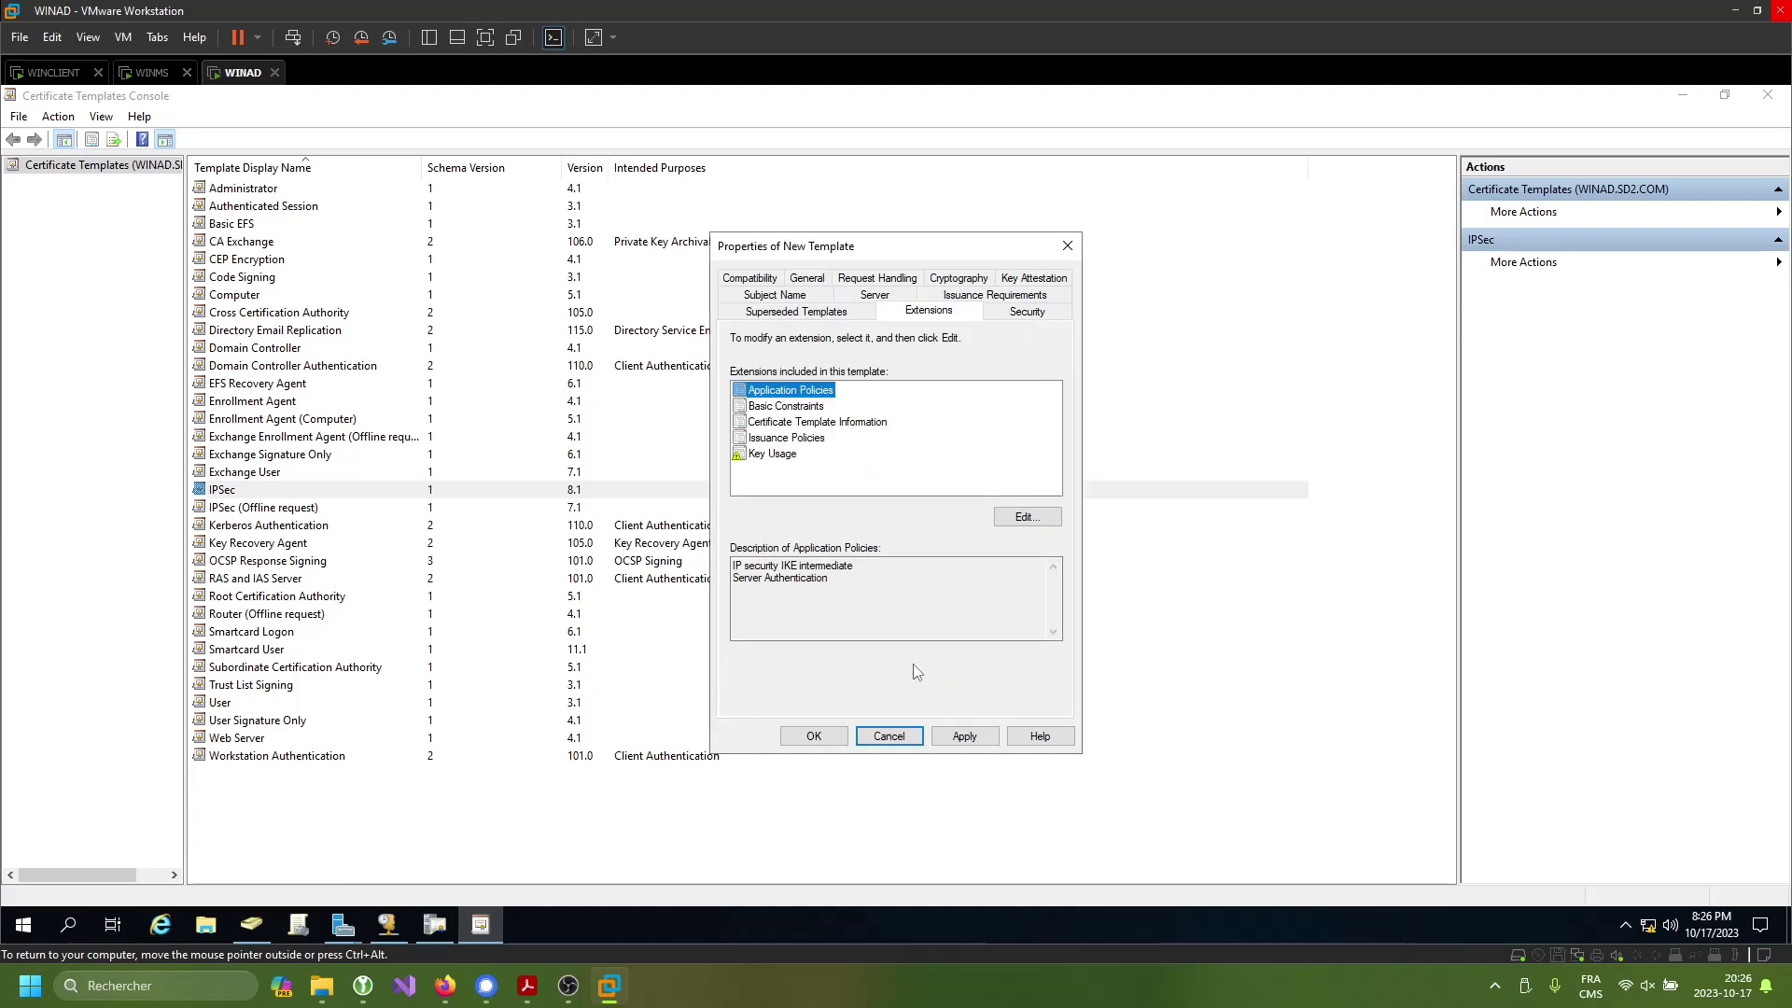
- Review the template's Security, Superseded Templates, Subject Name, Request Handling and Server settings
{"action": "left_click", "coordinate": [1017, 322]}
{"action": "left_click", "coordinate": [821, 319]}
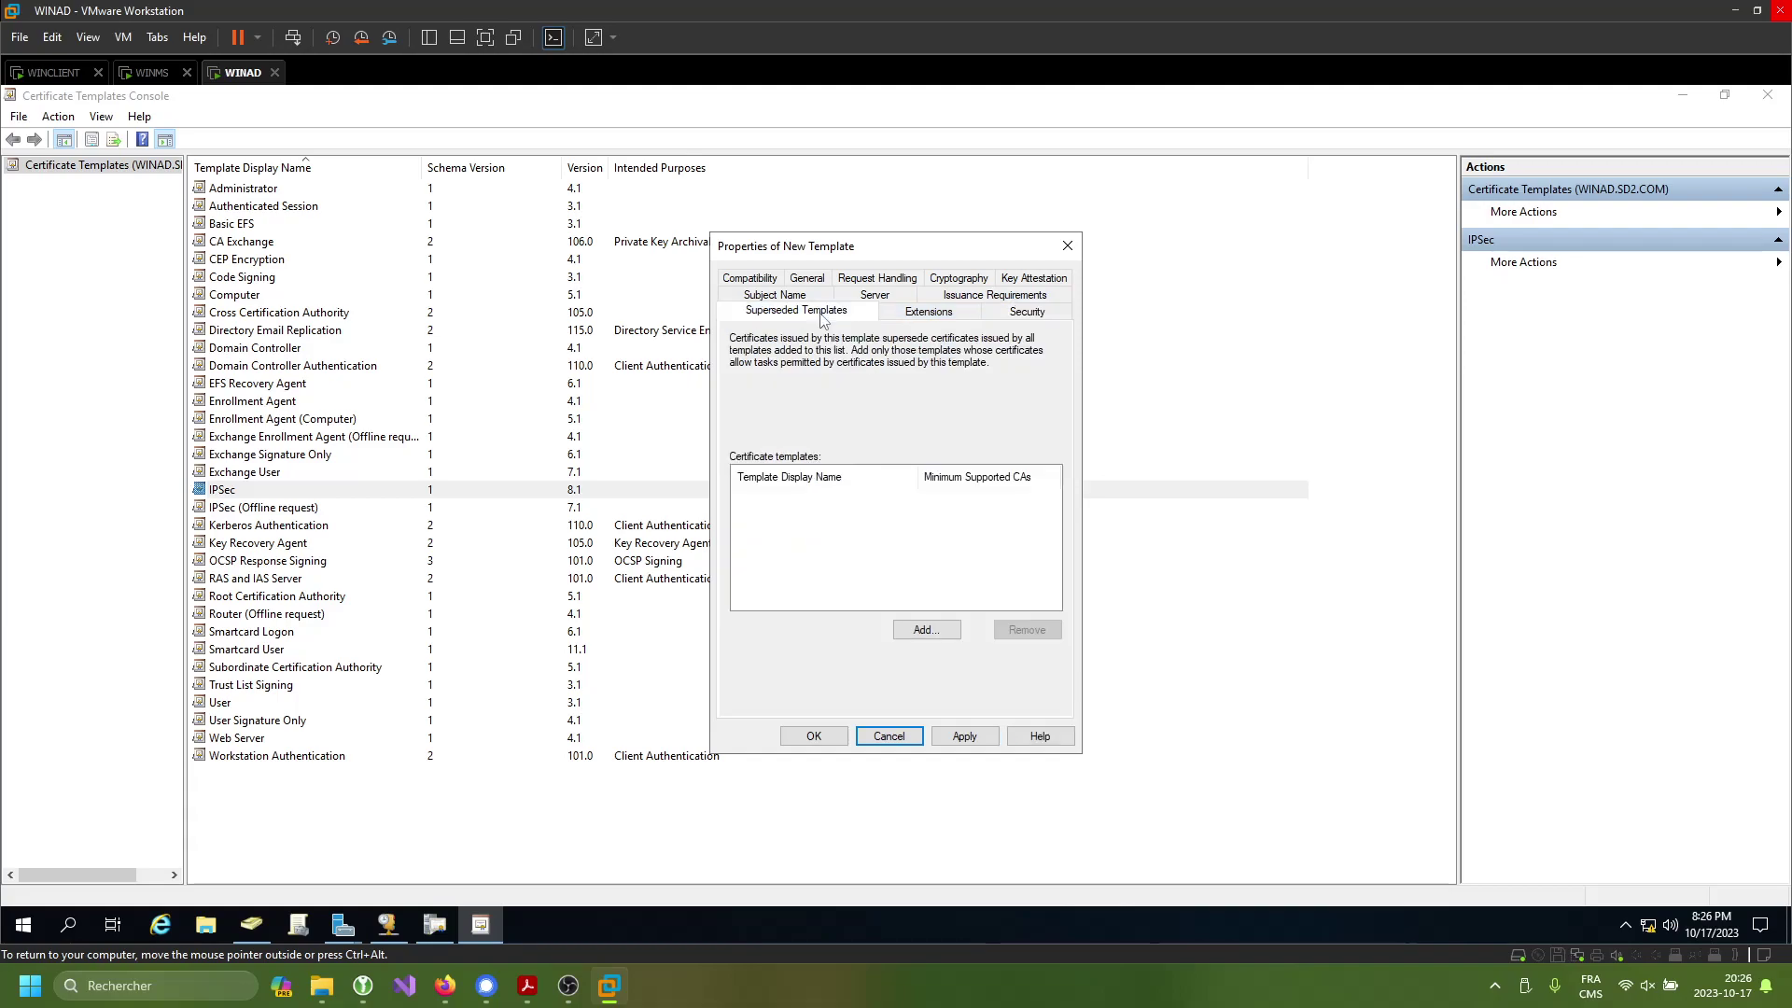
{"action": "left_click", "coordinate": [792, 297]}
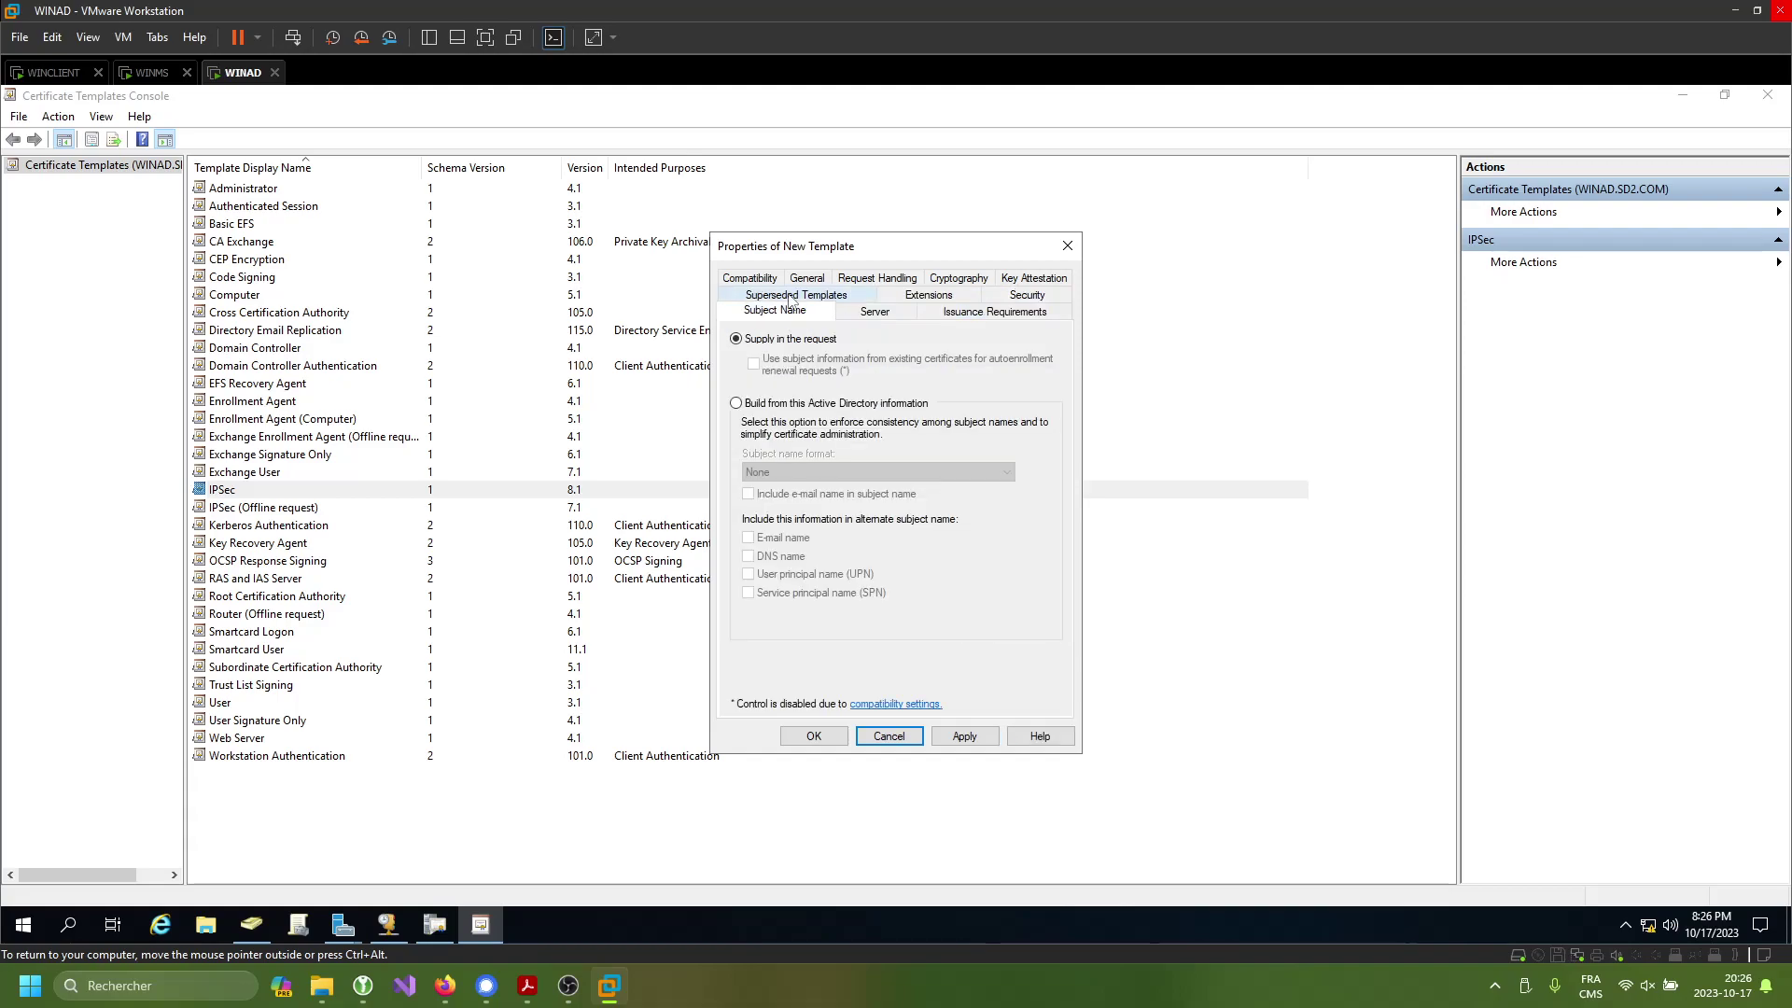
{"action": "left_click", "coordinate": [881, 280]}
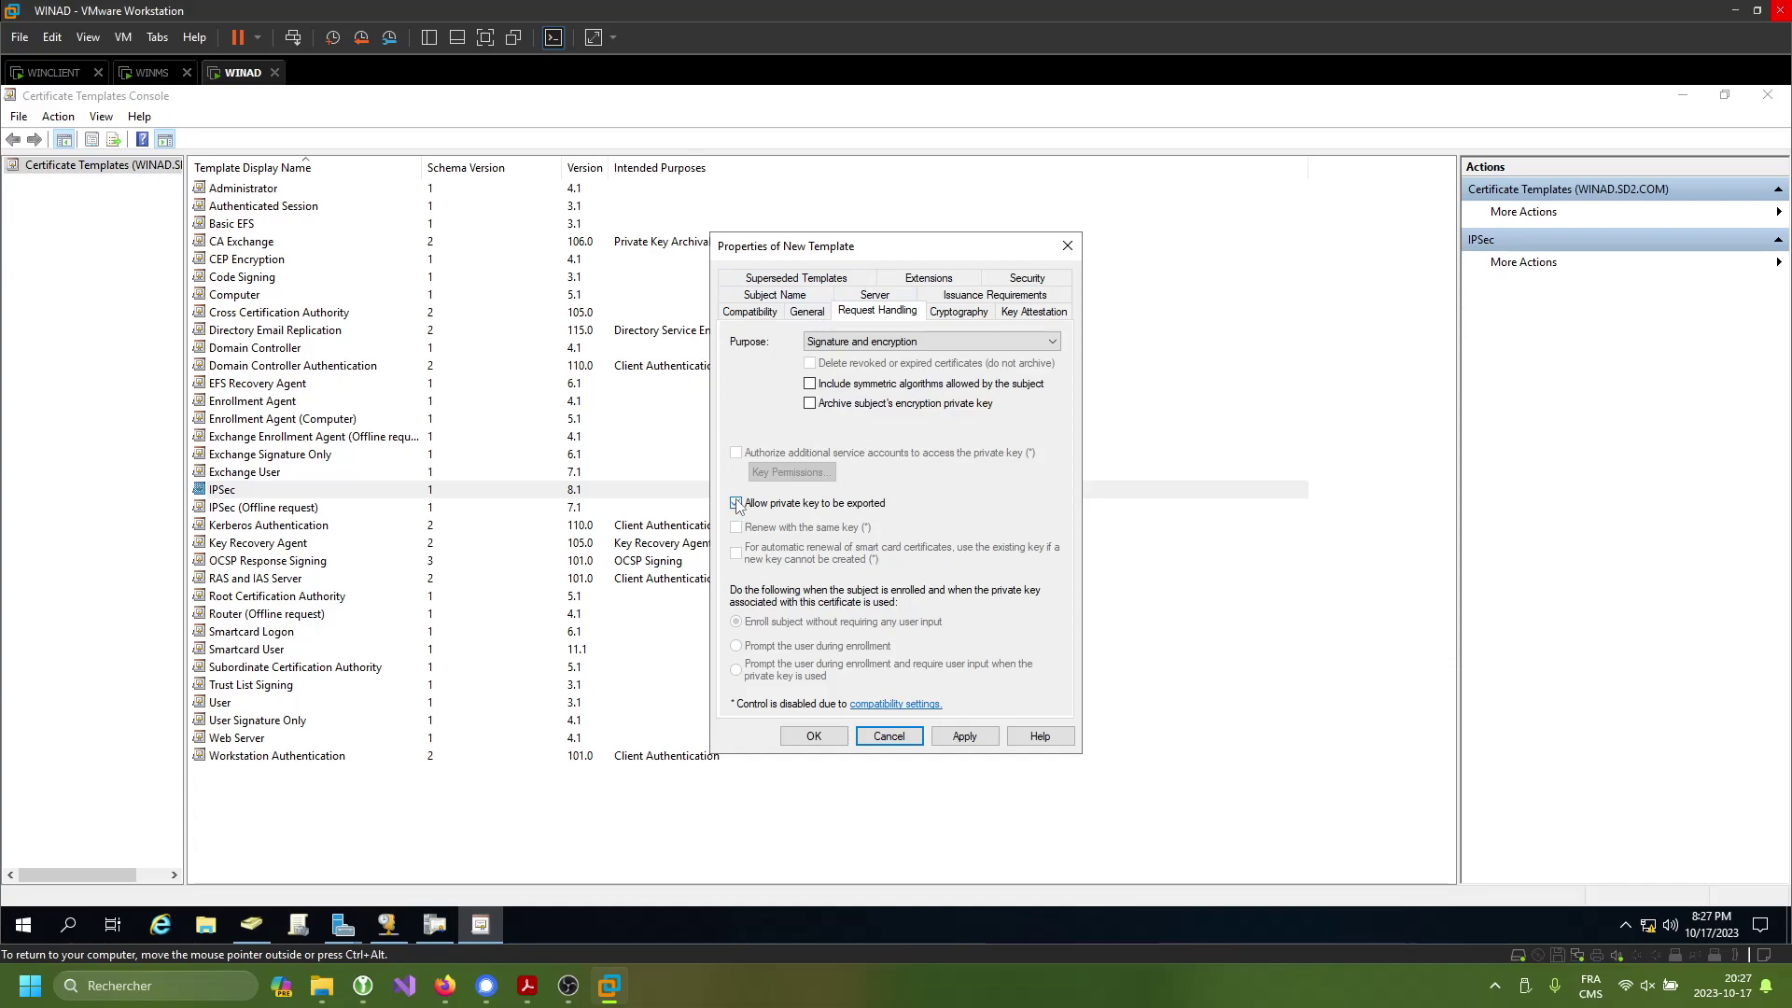
{"action": "left_click", "coordinate": [1052, 284]}
{"action": "left_click", "coordinate": [891, 280]}
- Rename the template's display name to vpn.sd2.com on the General tab
{"action": "left_click", "coordinate": [819, 282]}
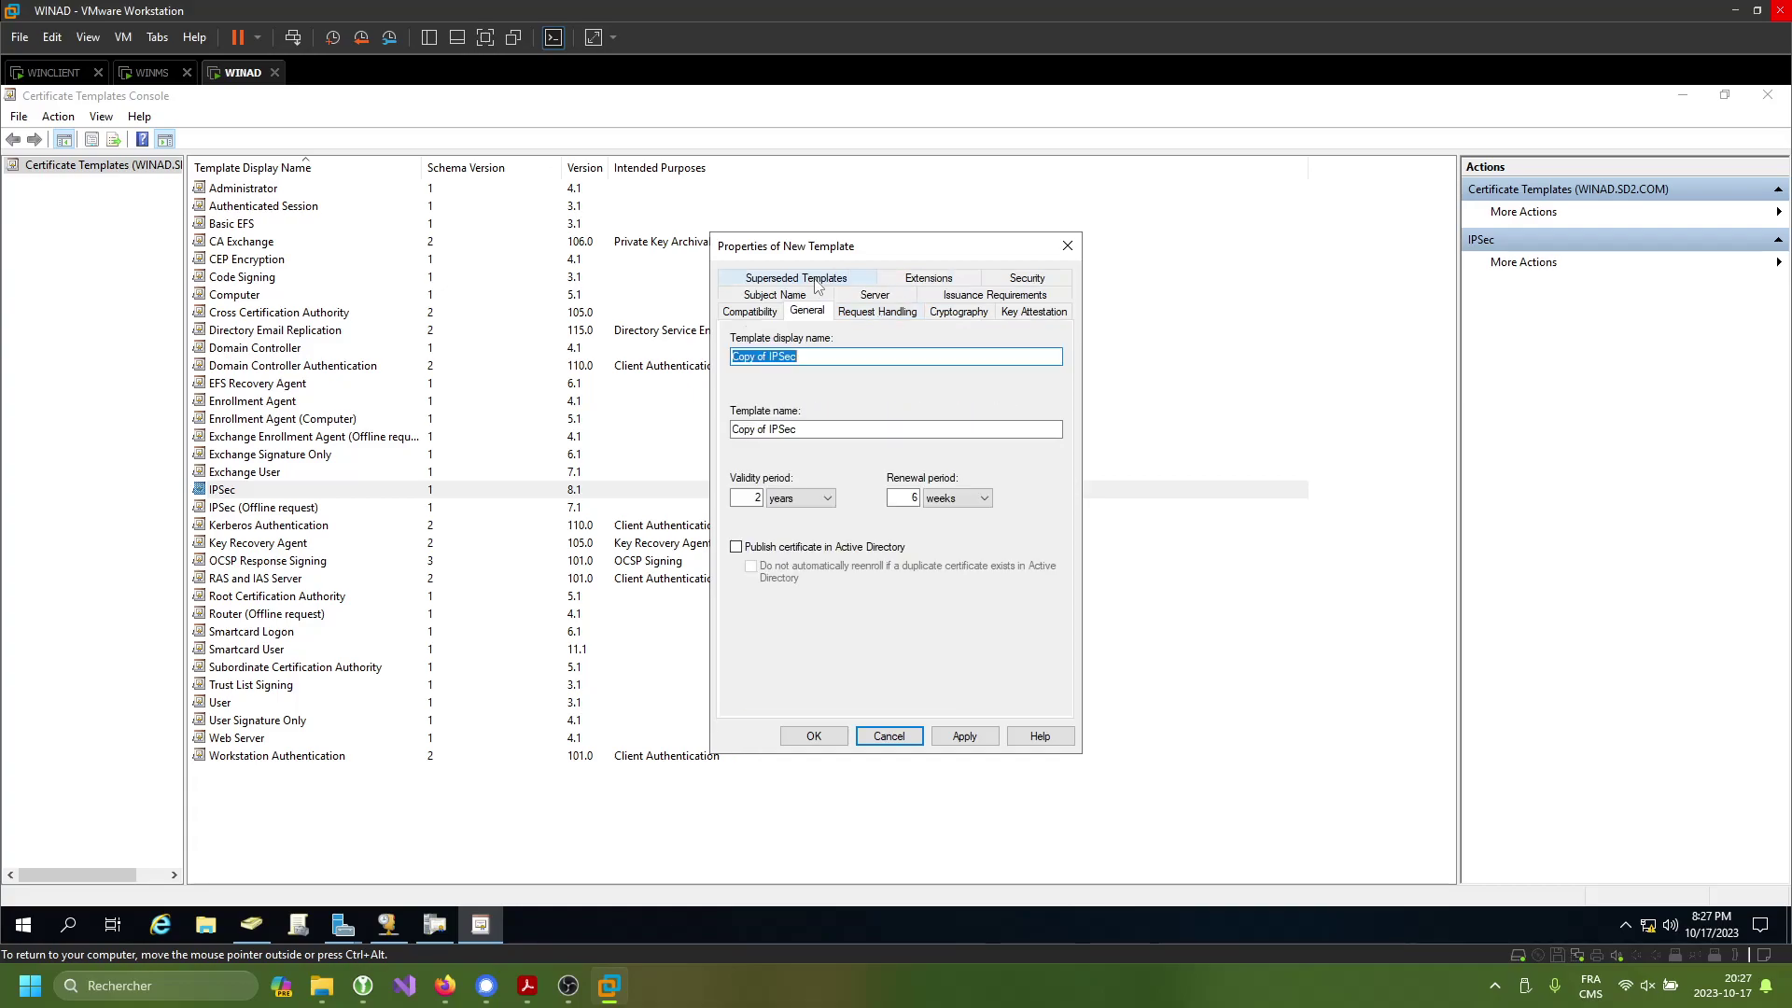
{"action": "key", "text": "BackSpace"}
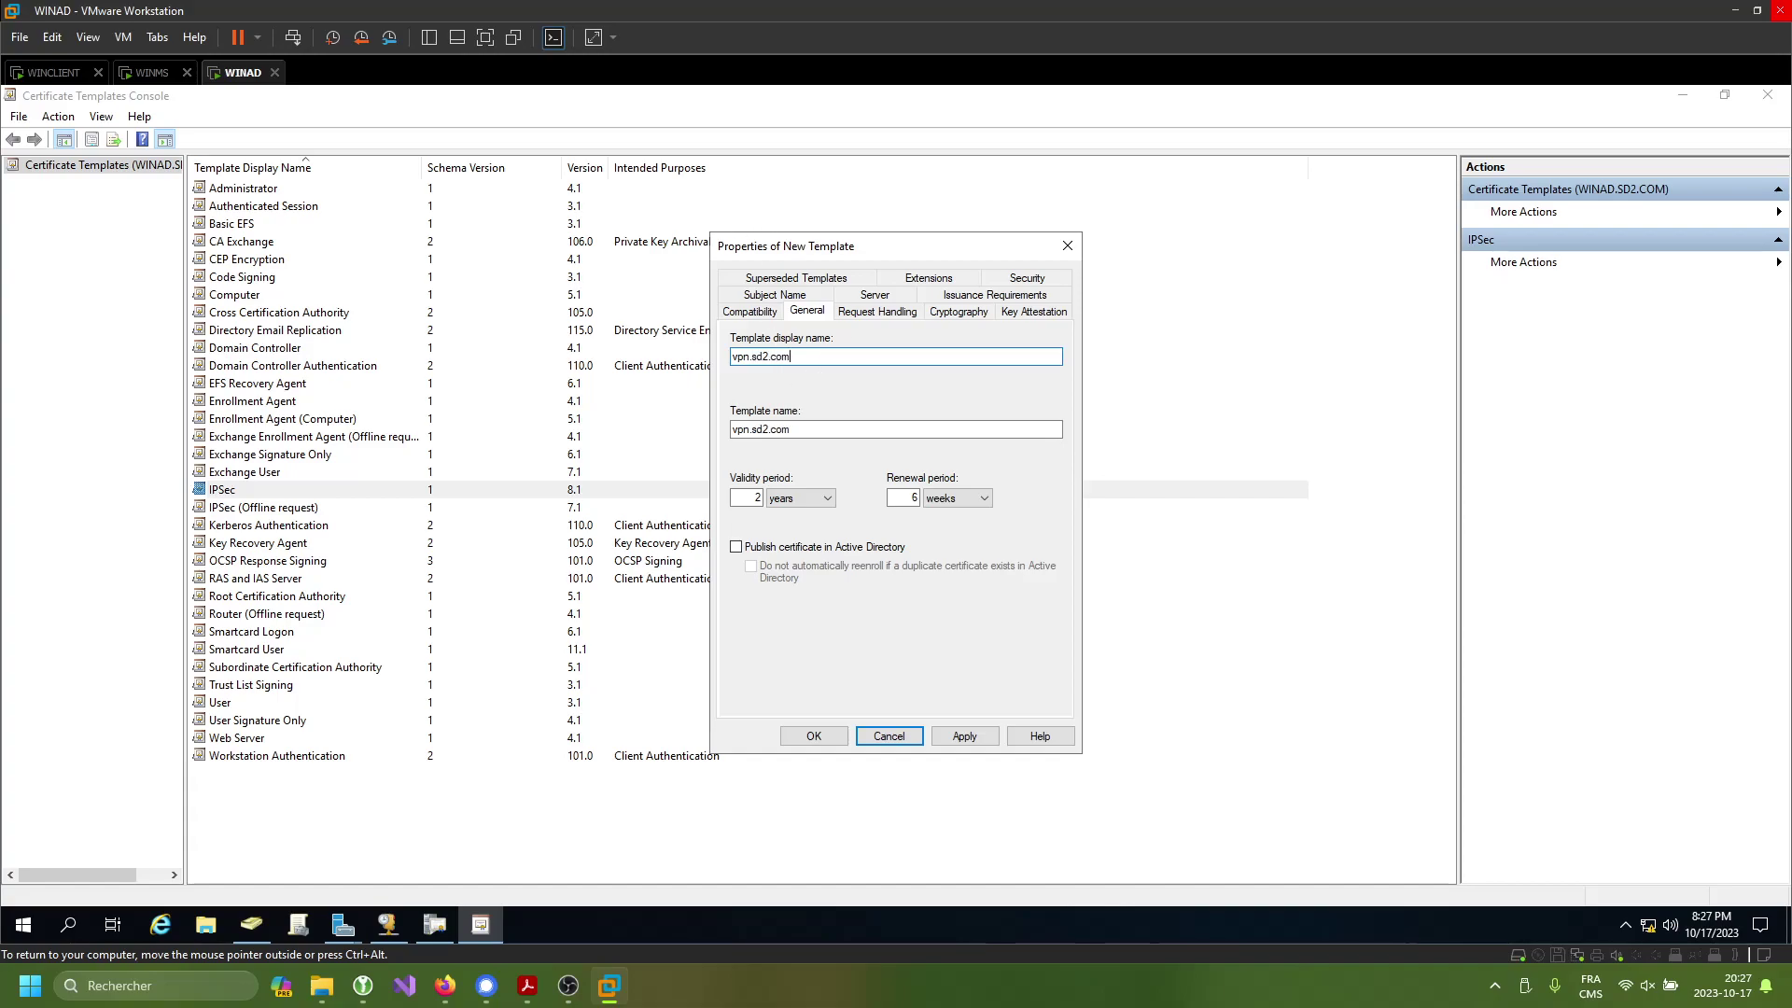
{"action": "key", "text": "ctrl+shift+Left"}
{"action": "key", "text": "ctrl+shift+Left"}
- Raise the Cryptography minimum key size from 2048 to 4096, apply, and save the template
{"action": "left_click", "coordinate": [898, 313]}
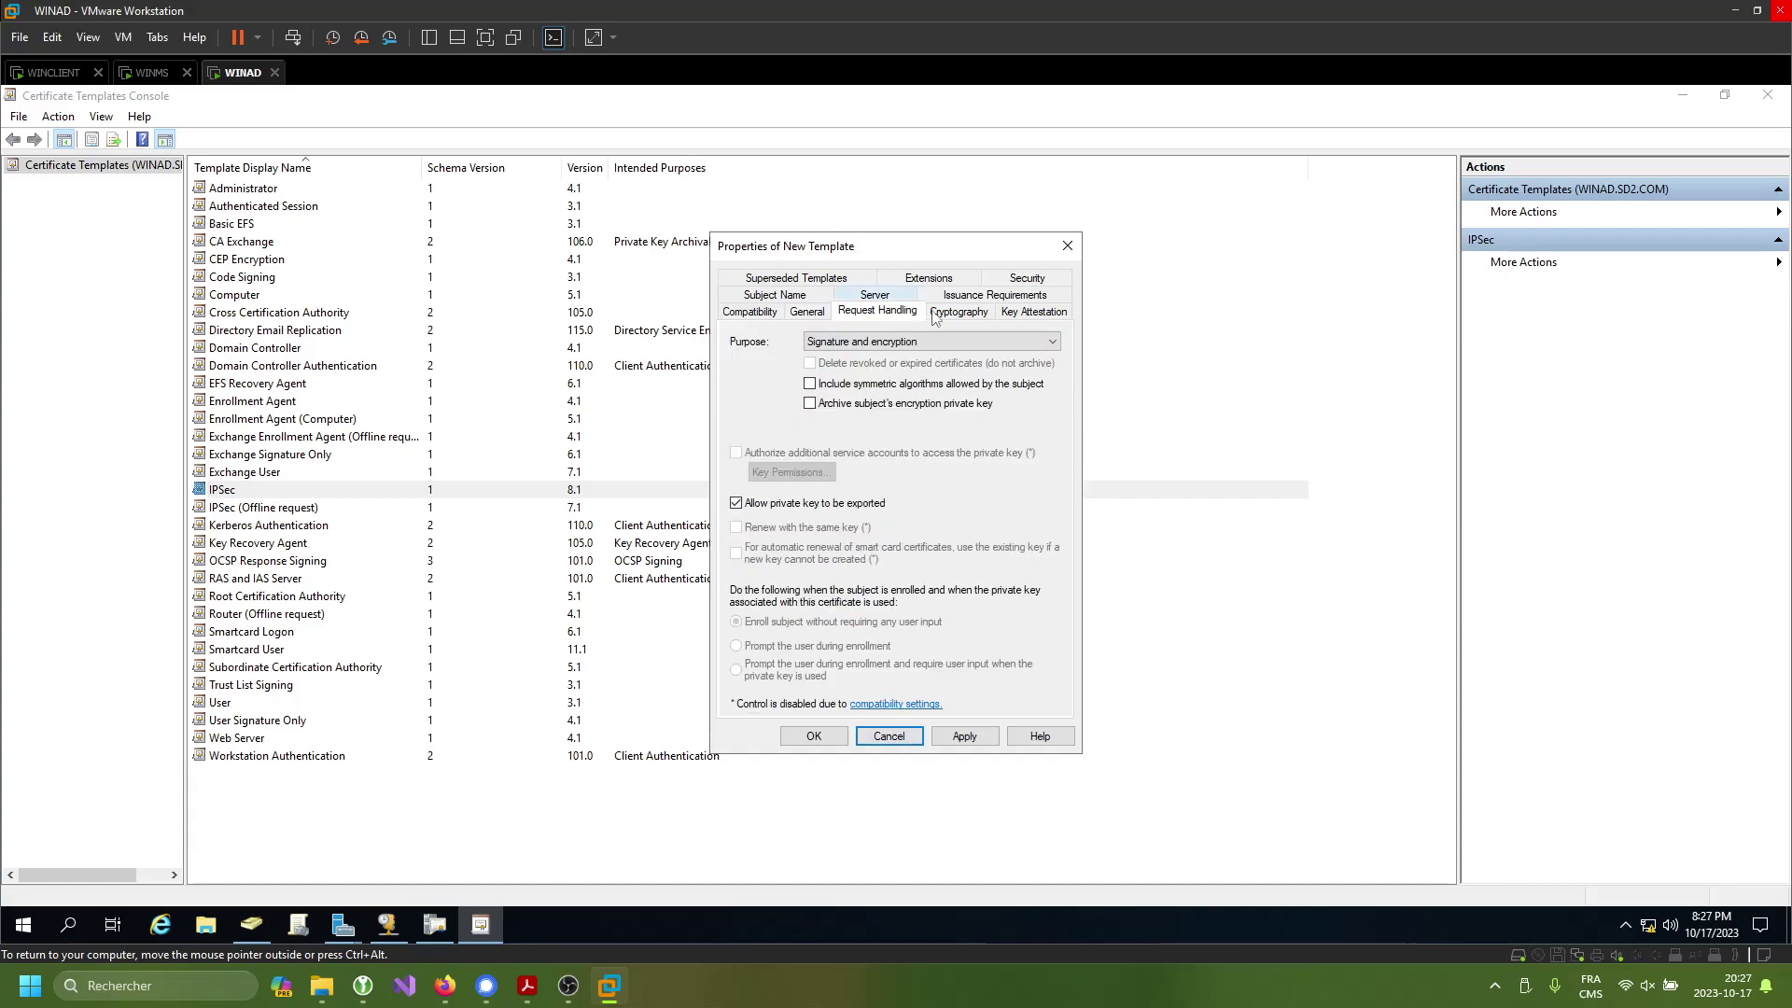
{"action": "left_click", "coordinate": [973, 314]}
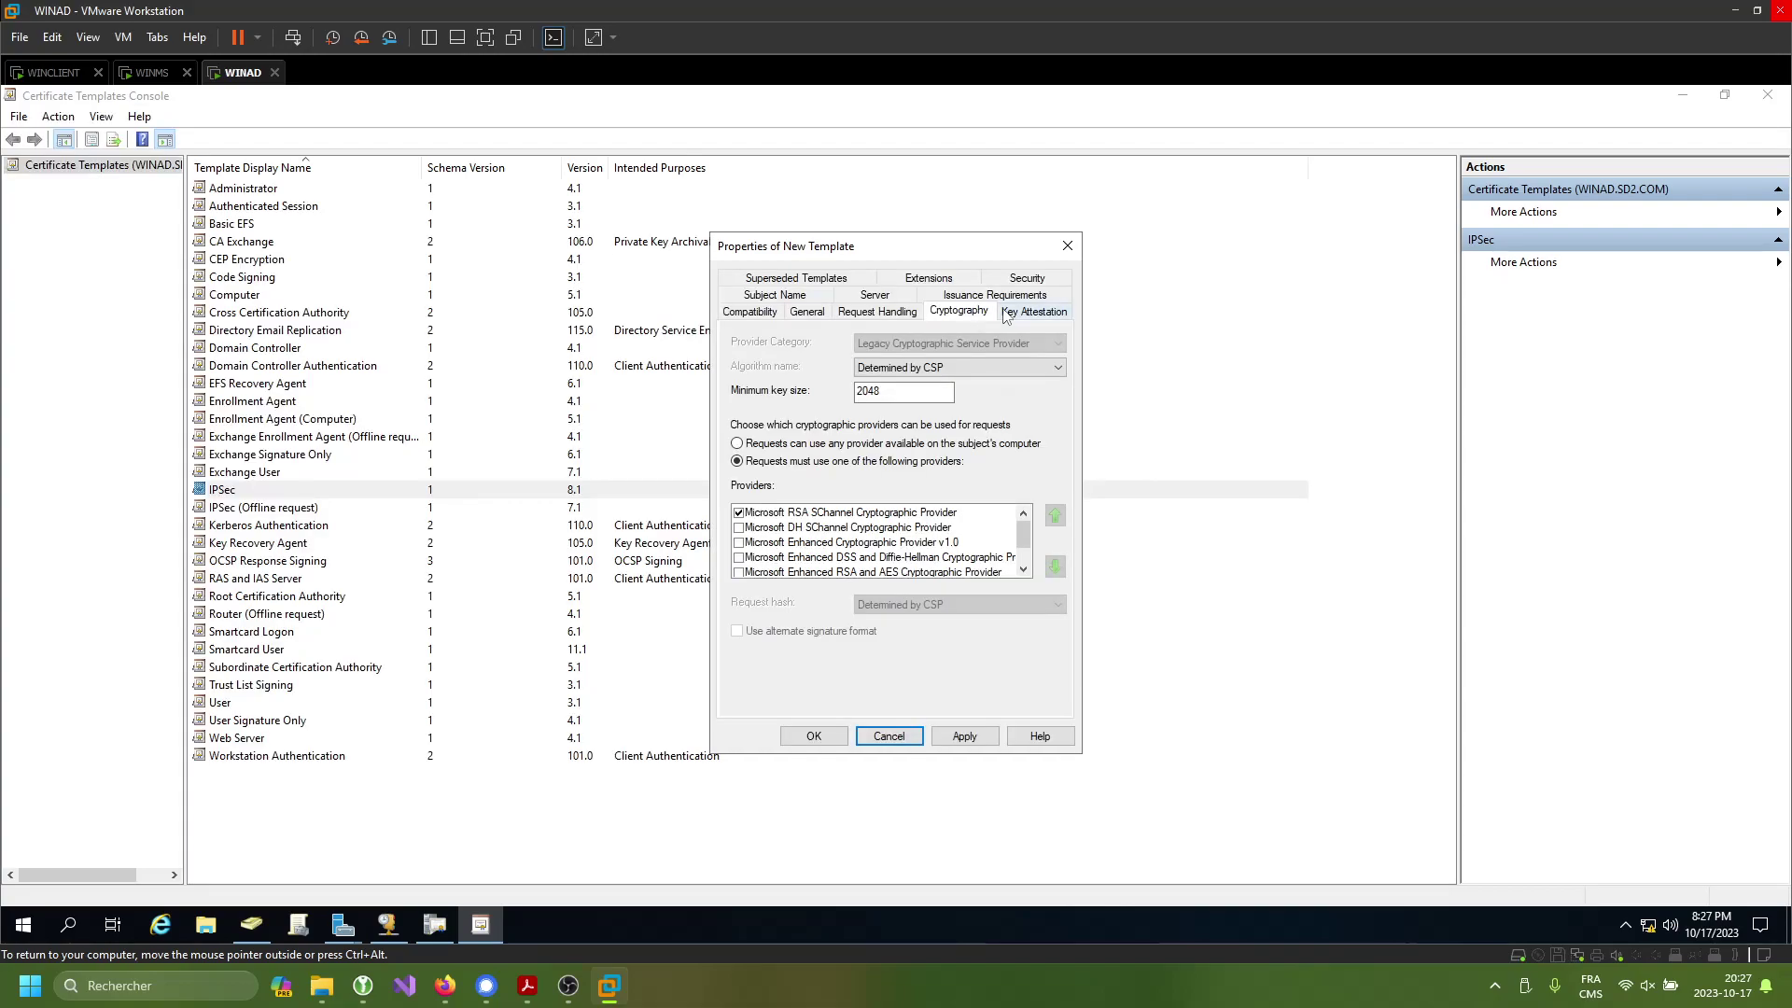
{"action": "double_click", "coordinate": [873, 391]}
{"action": "type", "text": "409"}
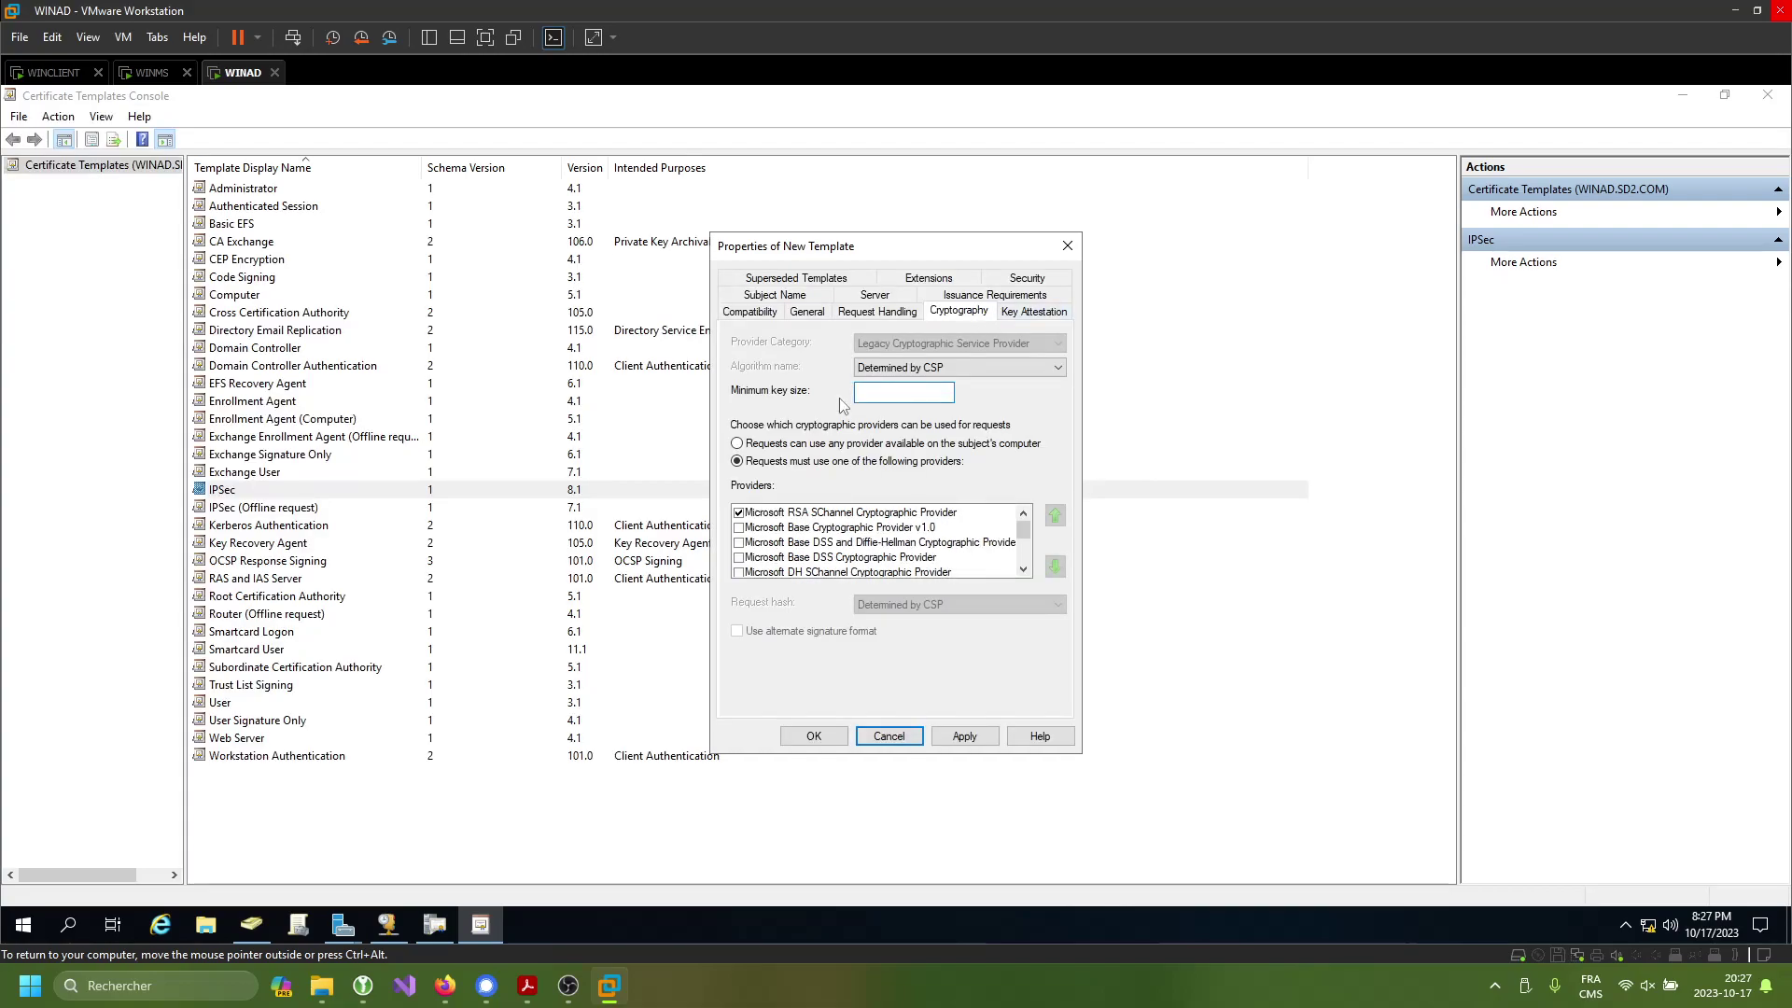
{"action": "type", "text": "6"}
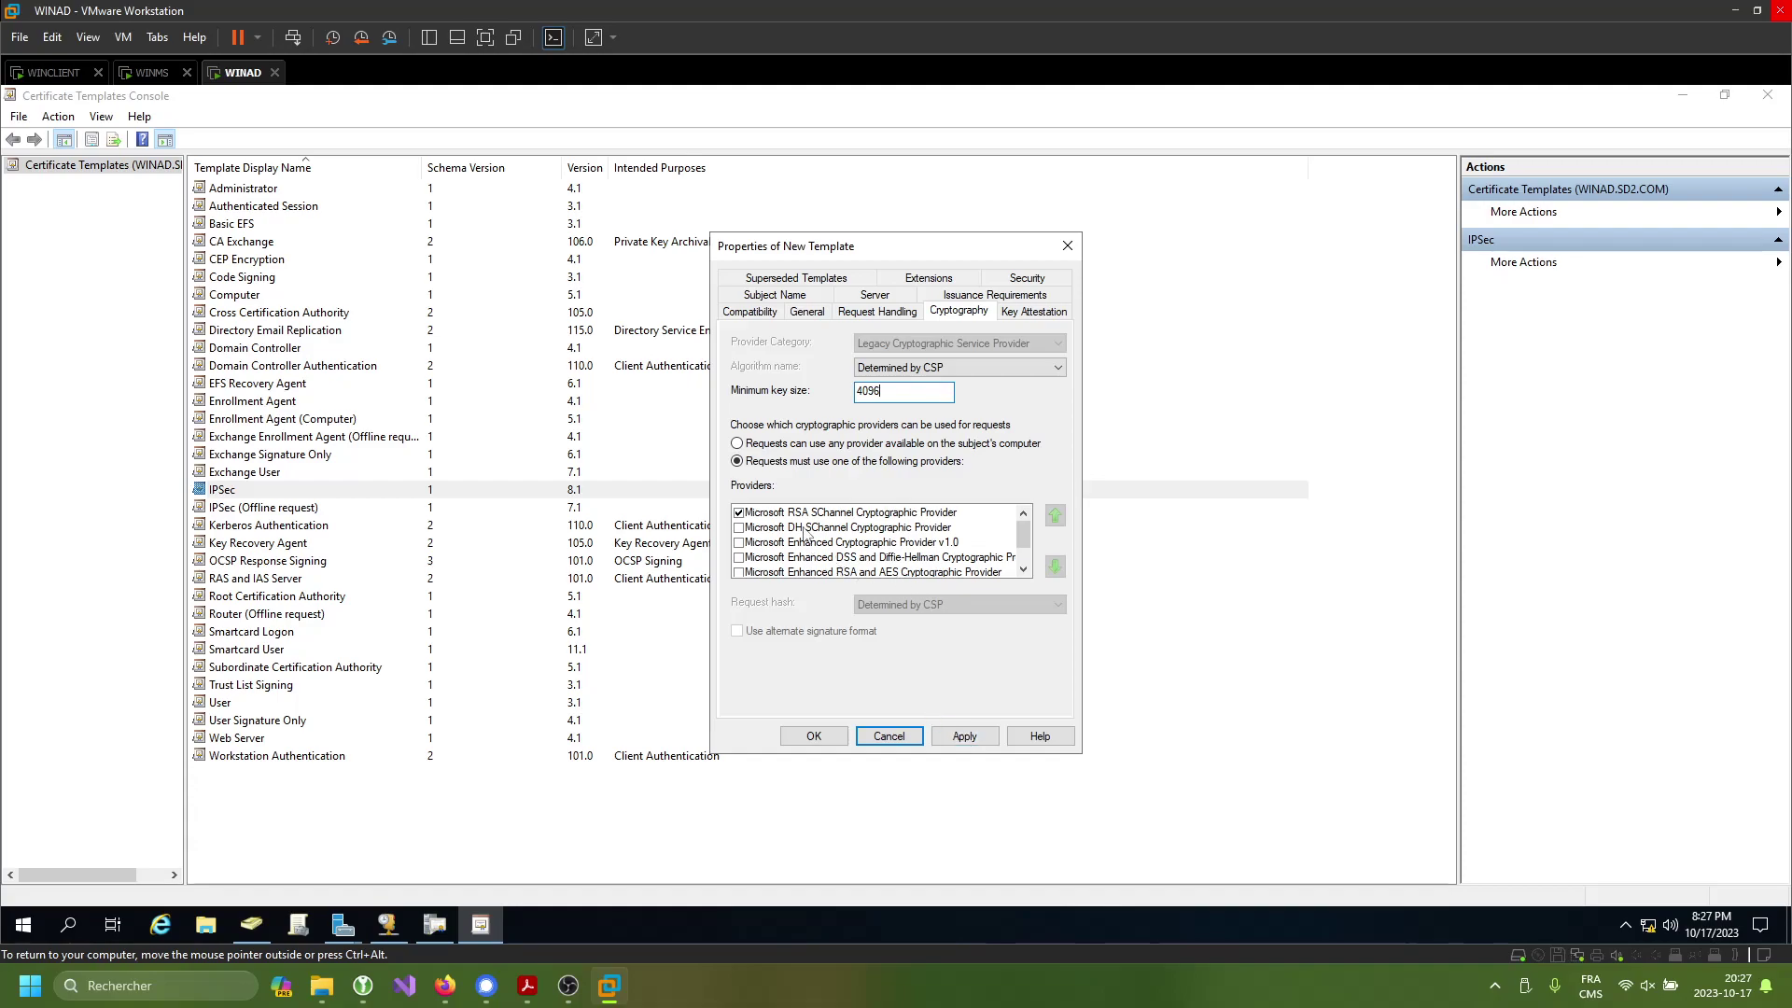
{"action": "left_click", "coordinate": [966, 737]}
{"action": "left_click", "coordinate": [812, 738]}
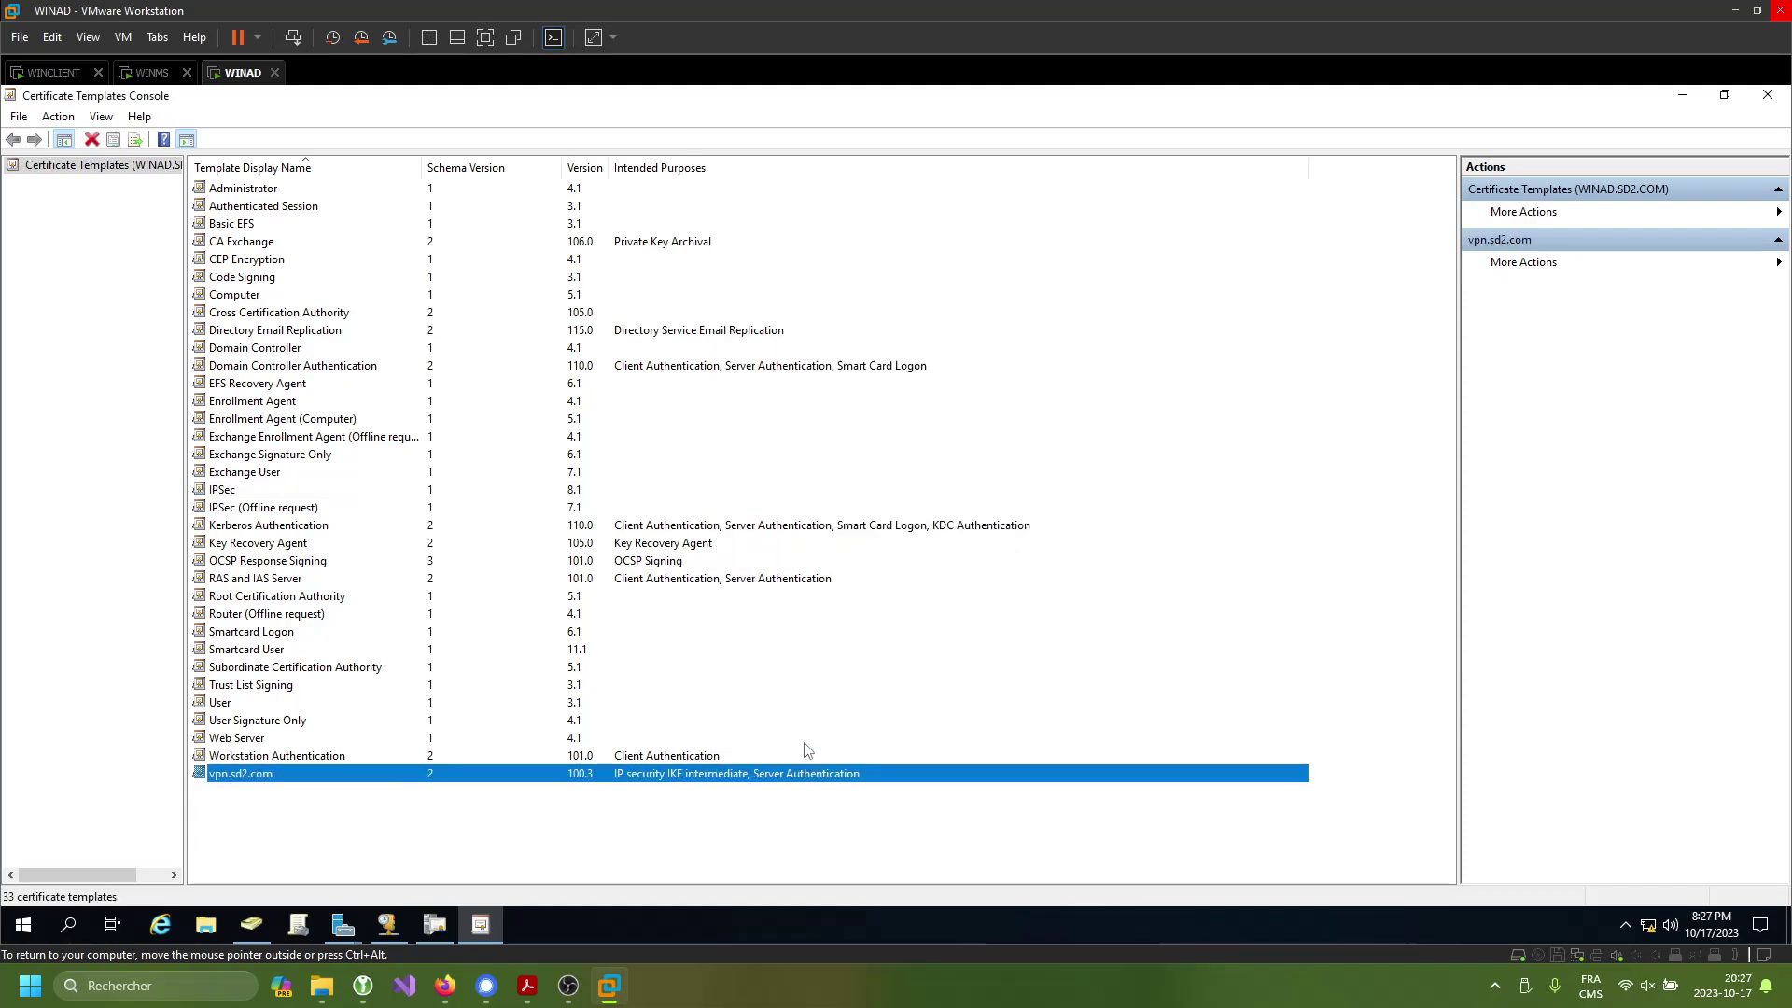
- Issue the vpn.sd2.com template from SD2-WINAD-CA and close both certificate consoles
{"action": "left_click", "coordinate": [1766, 95]}
{"action": "right_click", "coordinate": [252, 410]}
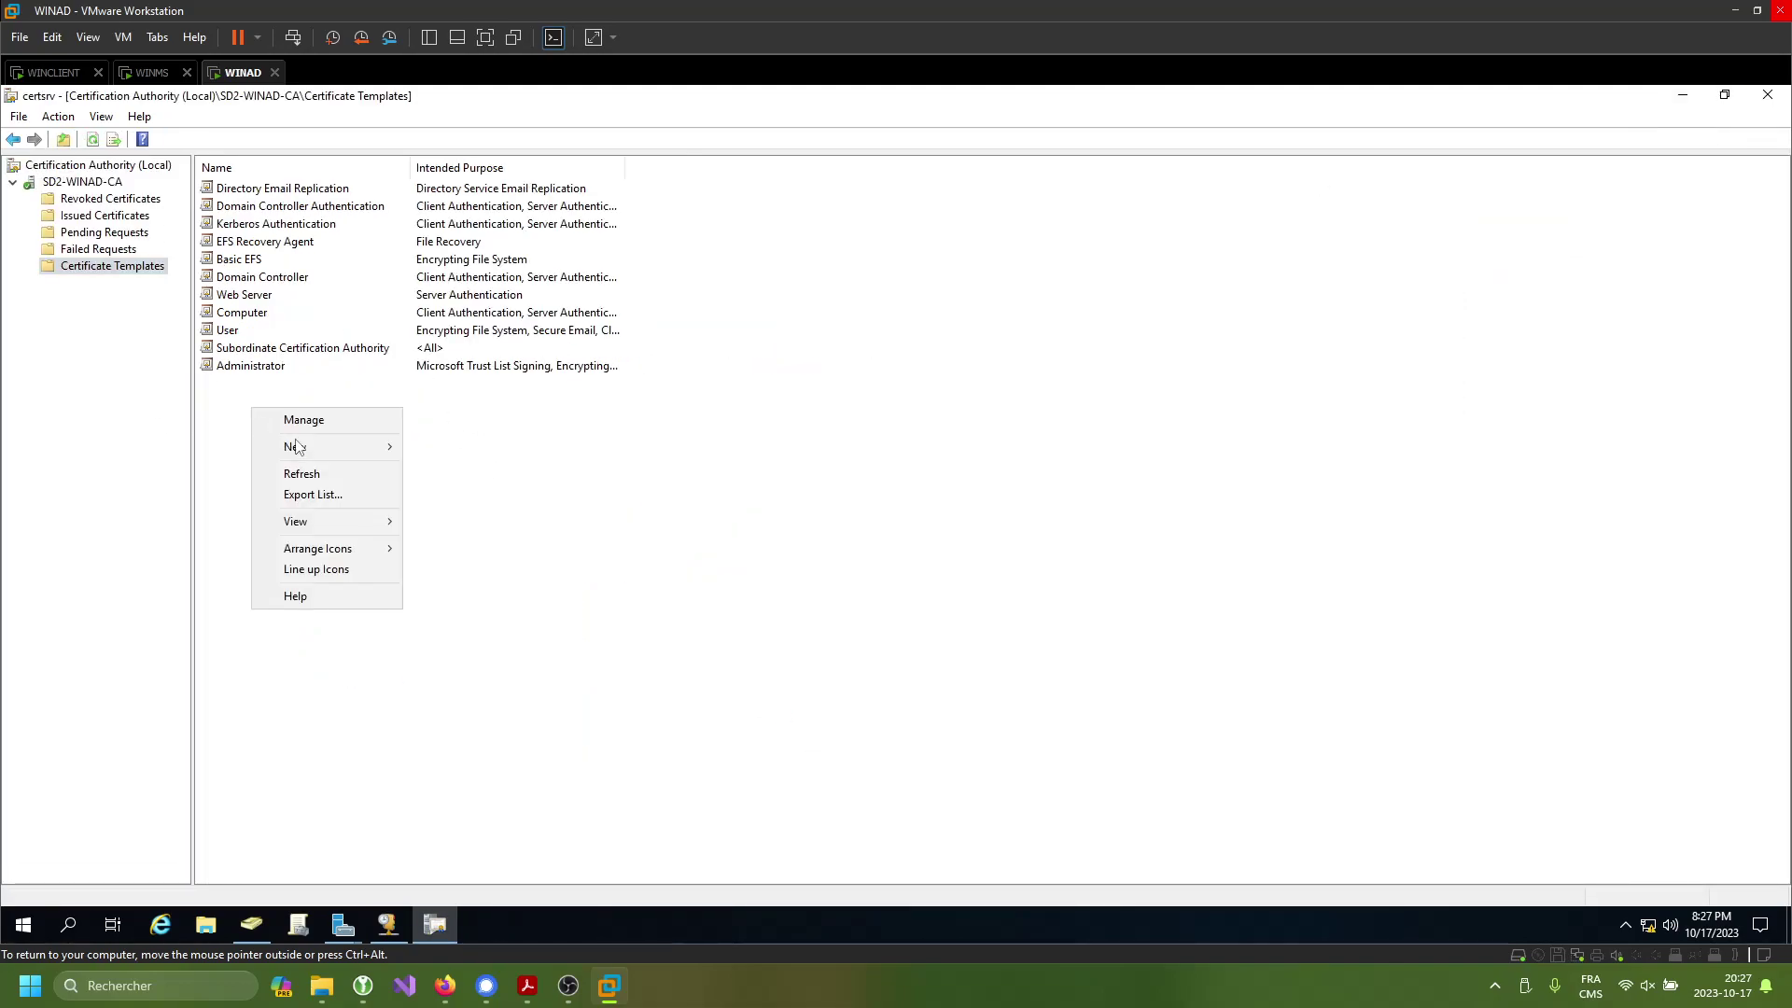
{"action": "mouse_move", "coordinate": [390, 446]}
{"action": "left_click", "coordinate": [461, 446]}
{"action": "scroll", "coordinate": [692, 535], "scroll_direction": "down", "scroll_amount": 7}
{"action": "left_click", "coordinate": [686, 587]}
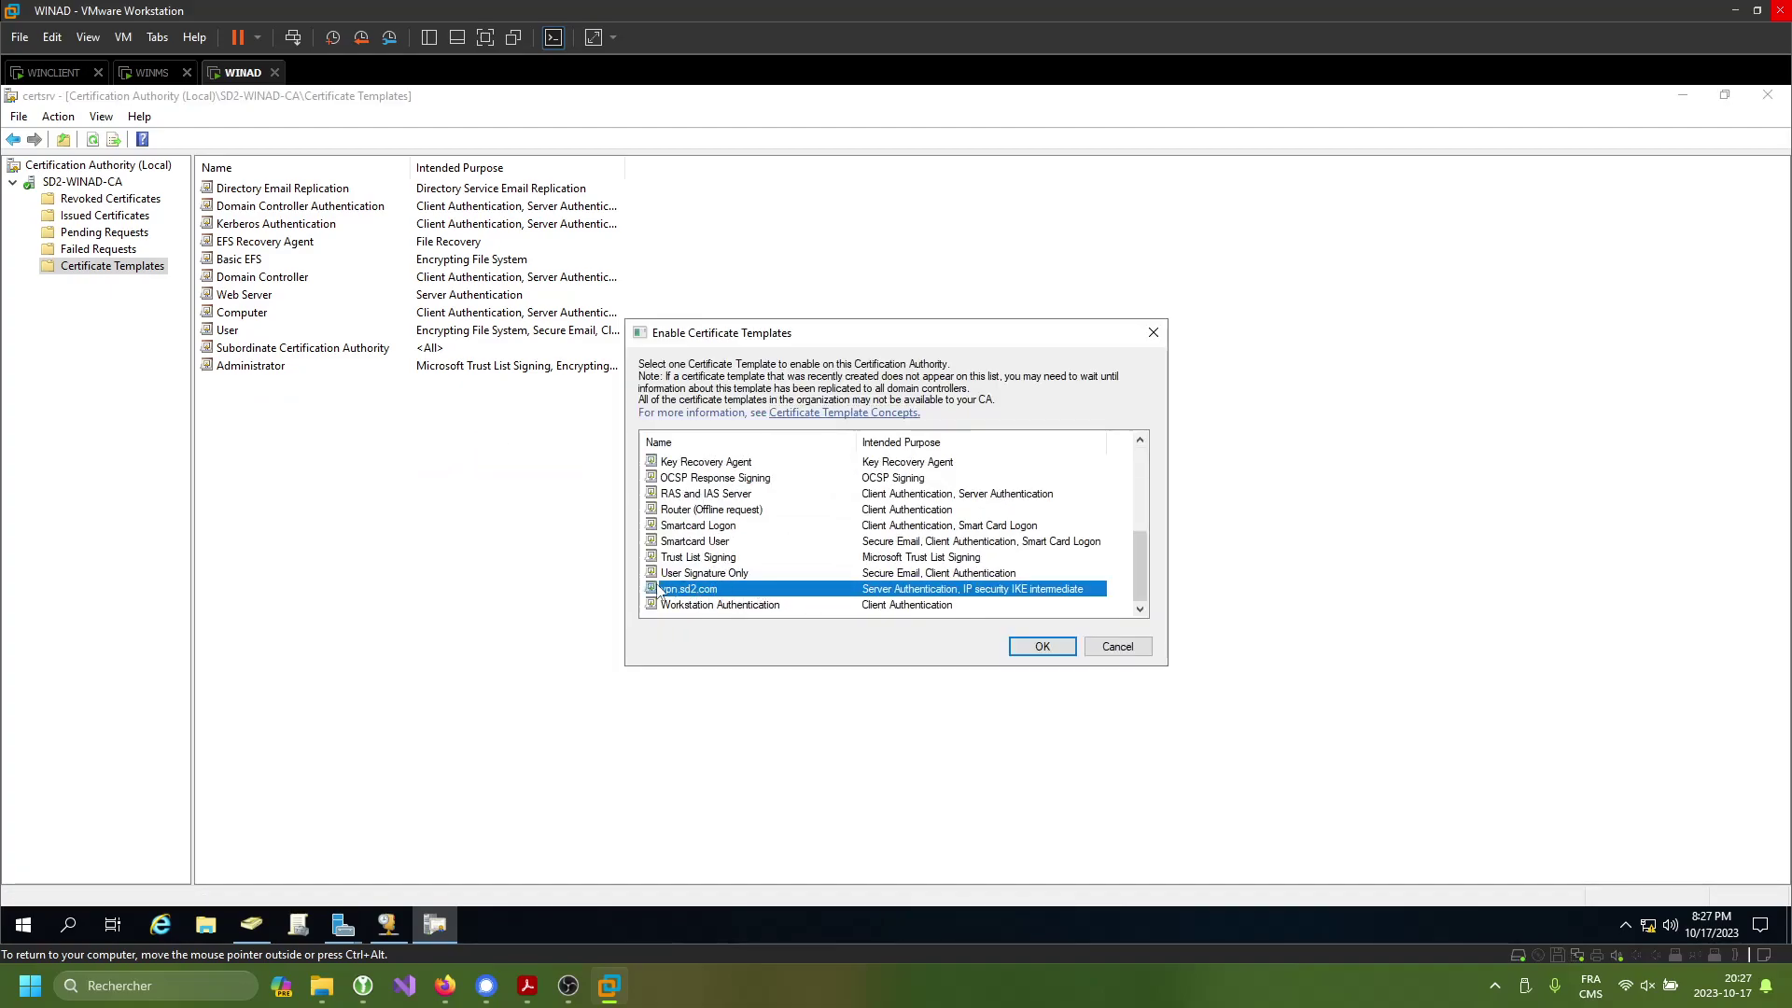
{"action": "left_click", "coordinate": [1038, 647]}
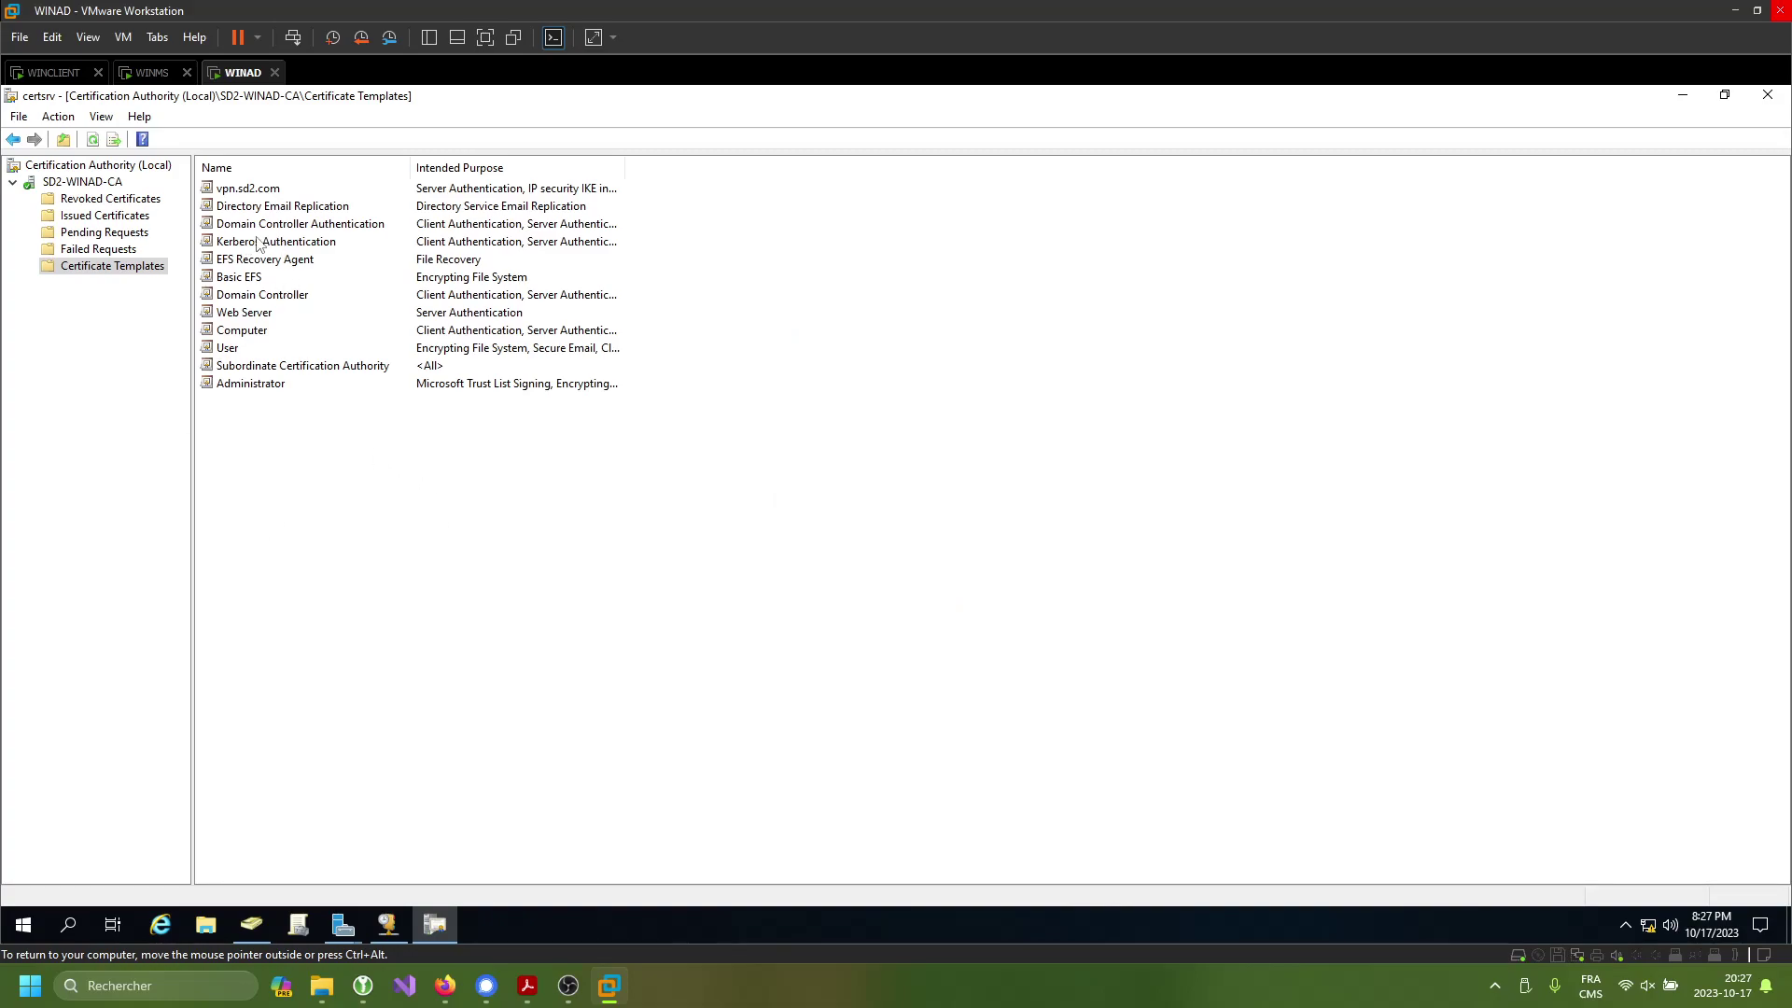
{"action": "left_click", "coordinate": [1768, 94]}
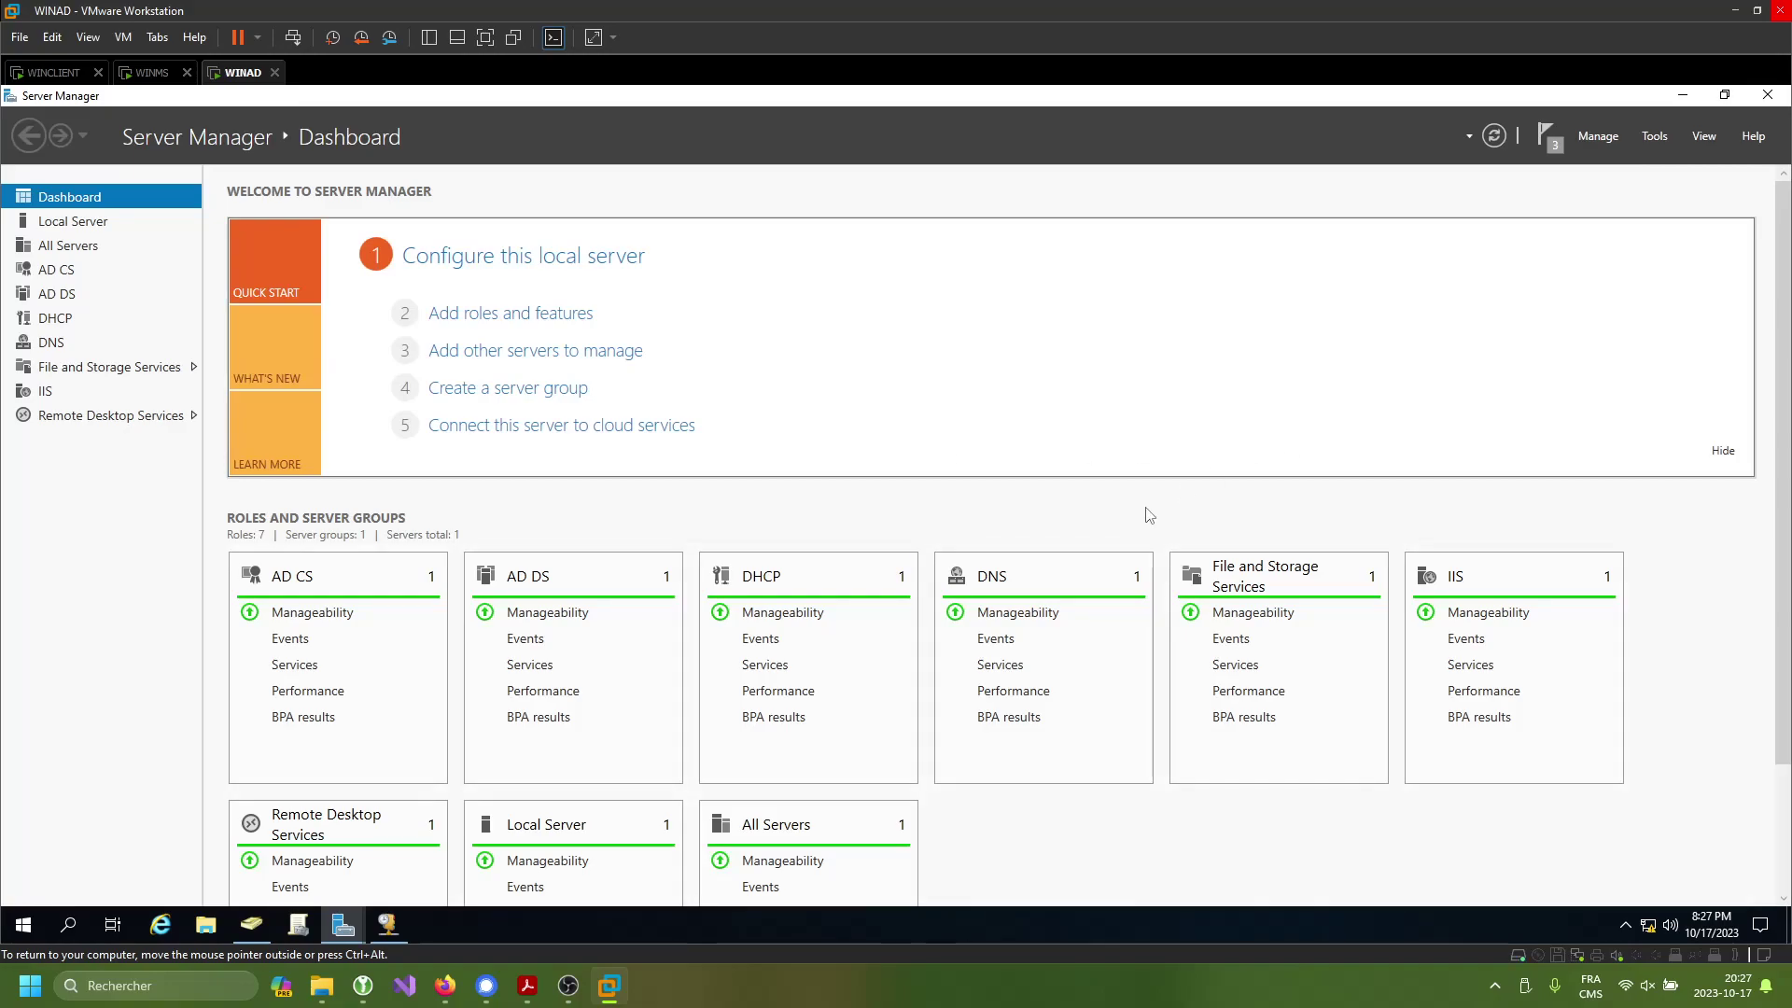
- Launch an empty management console with mmc and maximize it
{"action": "key", "text": "super+r"}
{"action": "type", "text": "mmc"}
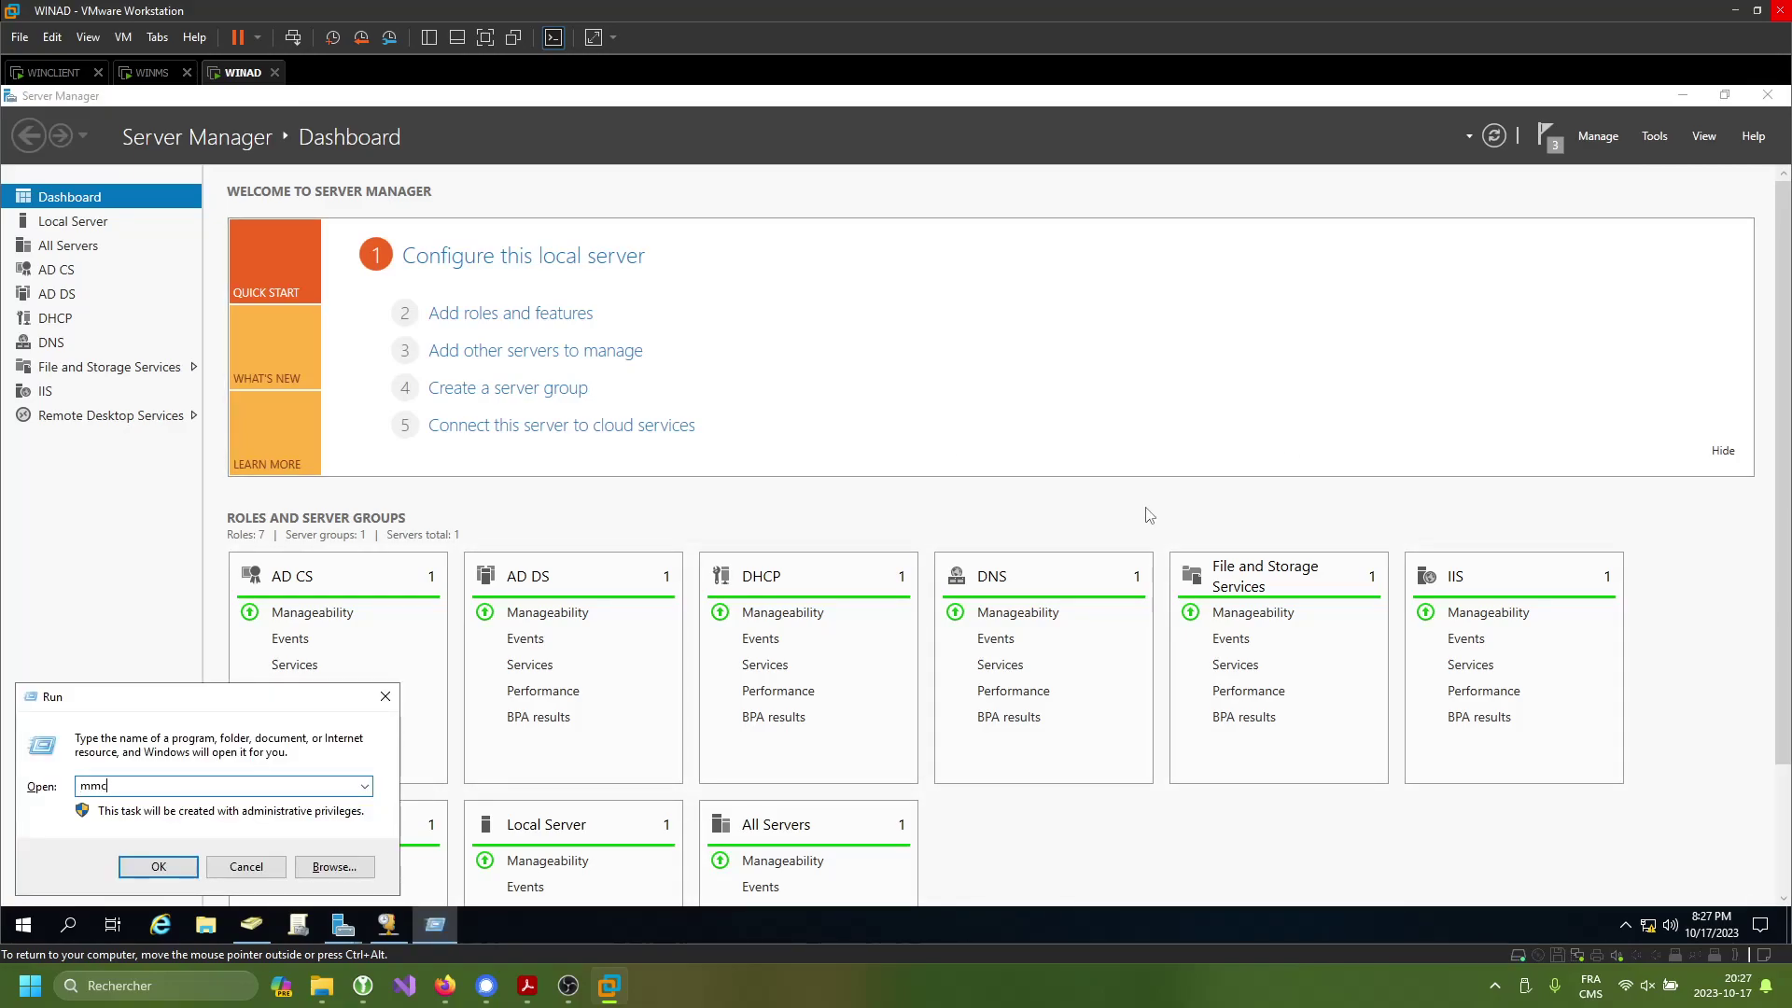
{"action": "key", "text": "Return"}
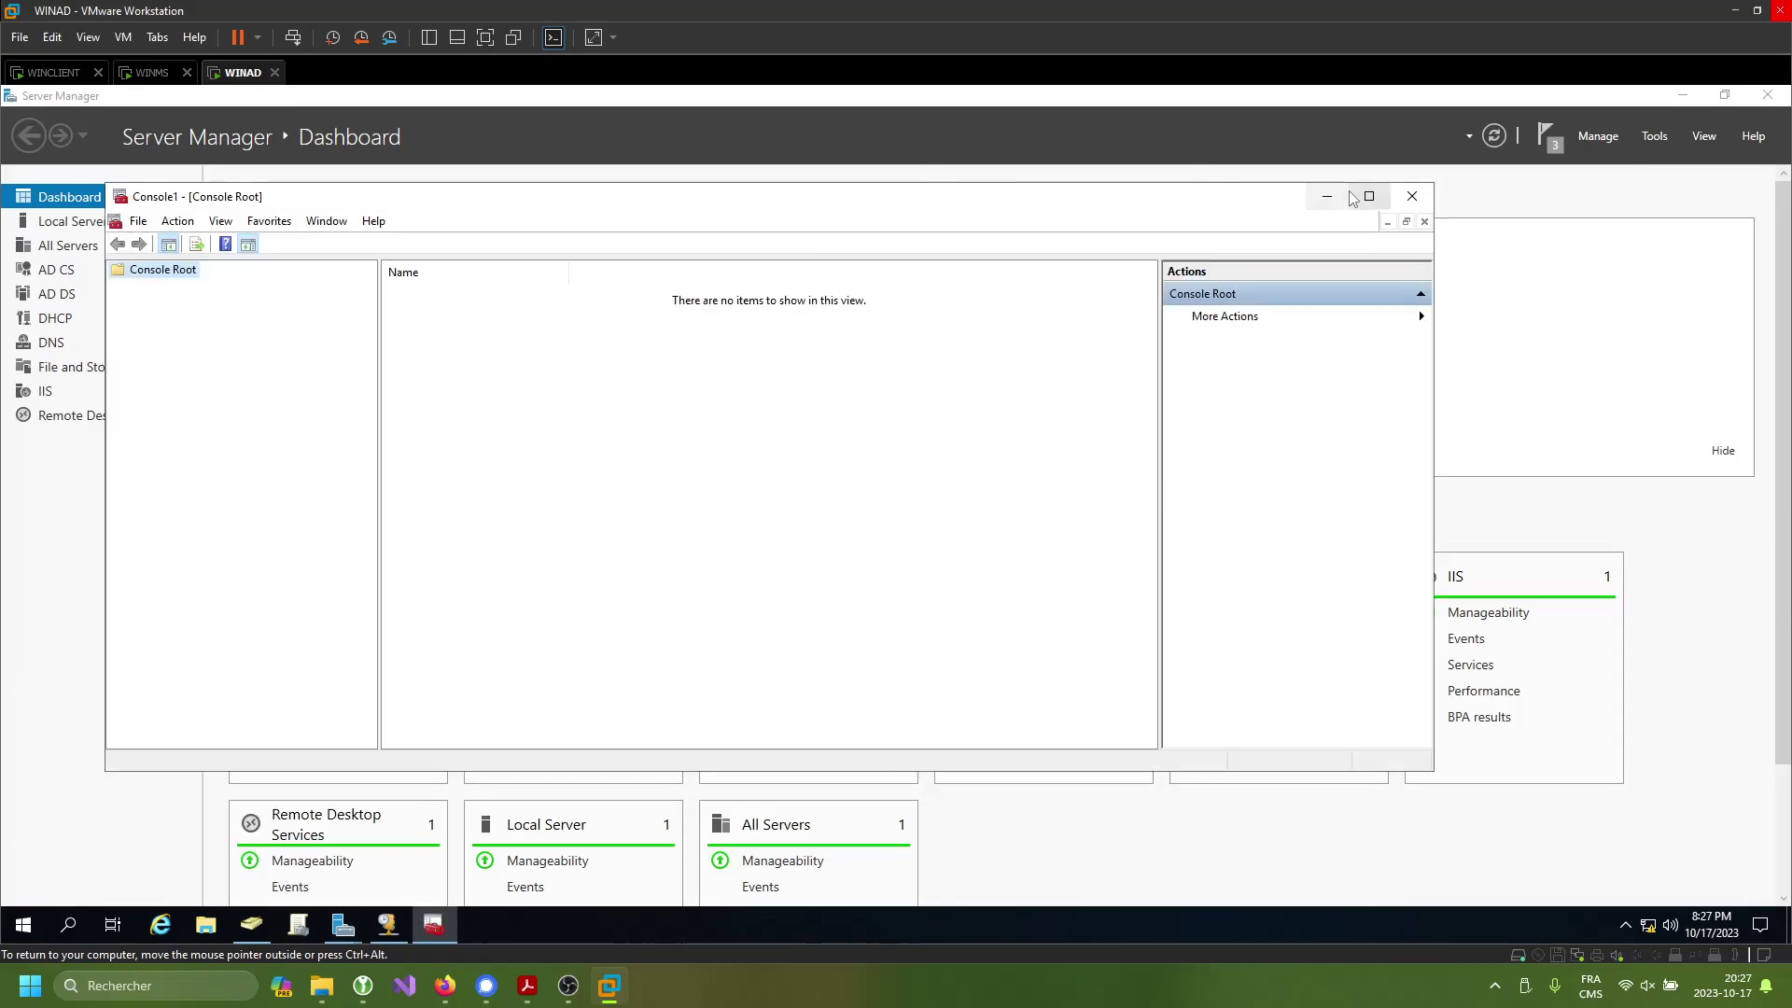
{"action": "left_click", "coordinate": [1362, 186]}
- Add Certificates snap-ins for My user account and the local Computer account, then open the computer's Personal store
{"action": "left_click", "coordinate": [32, 116]}
{"action": "left_click", "coordinate": [150, 230]}
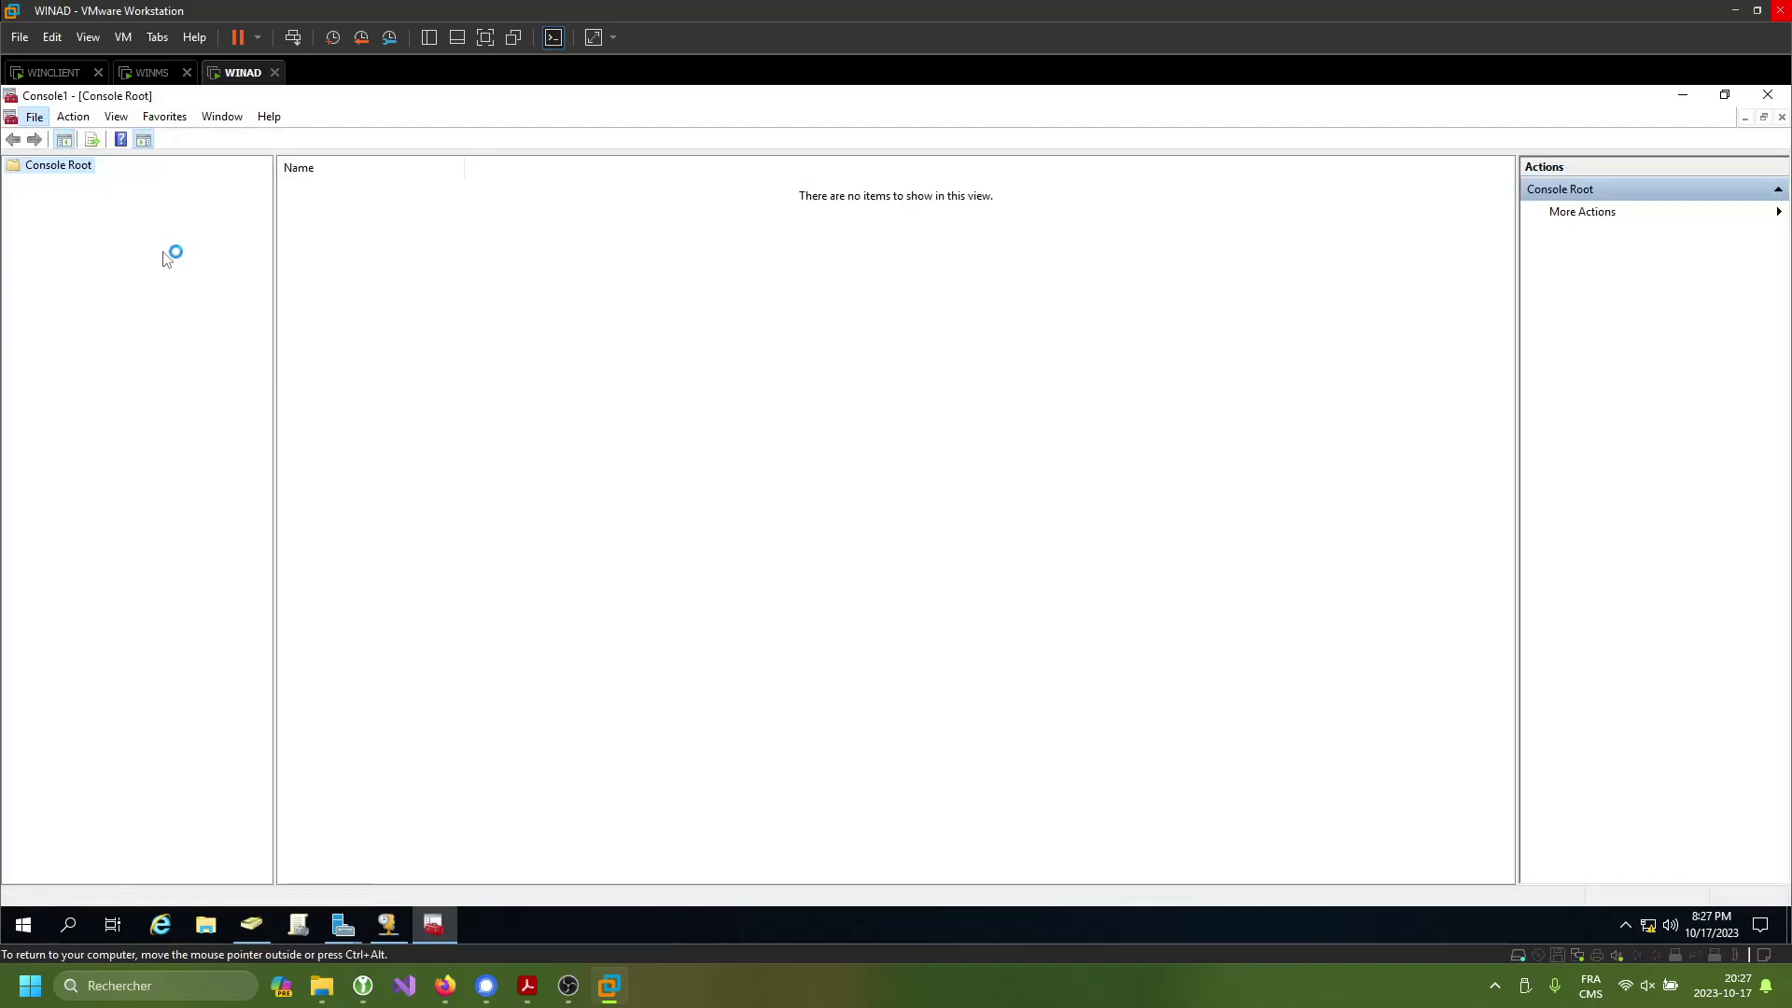
{"action": "left_click", "coordinate": [664, 502]}
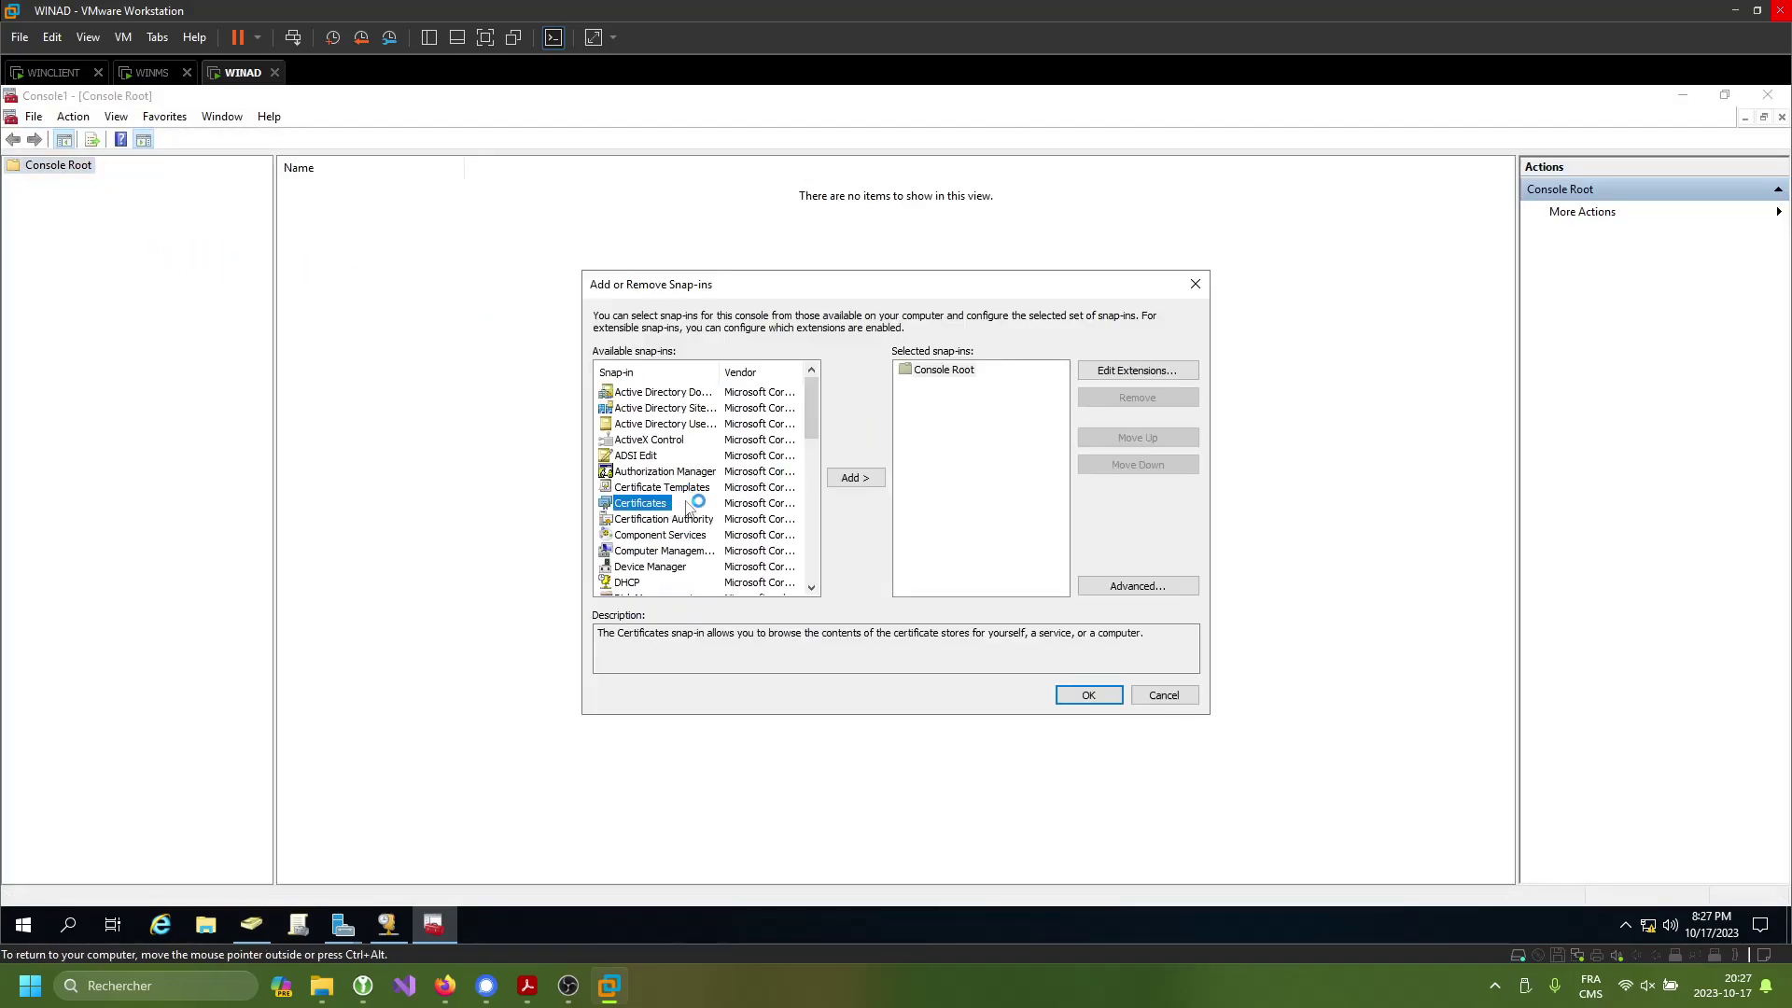
{"action": "left_click", "coordinate": [855, 478]}
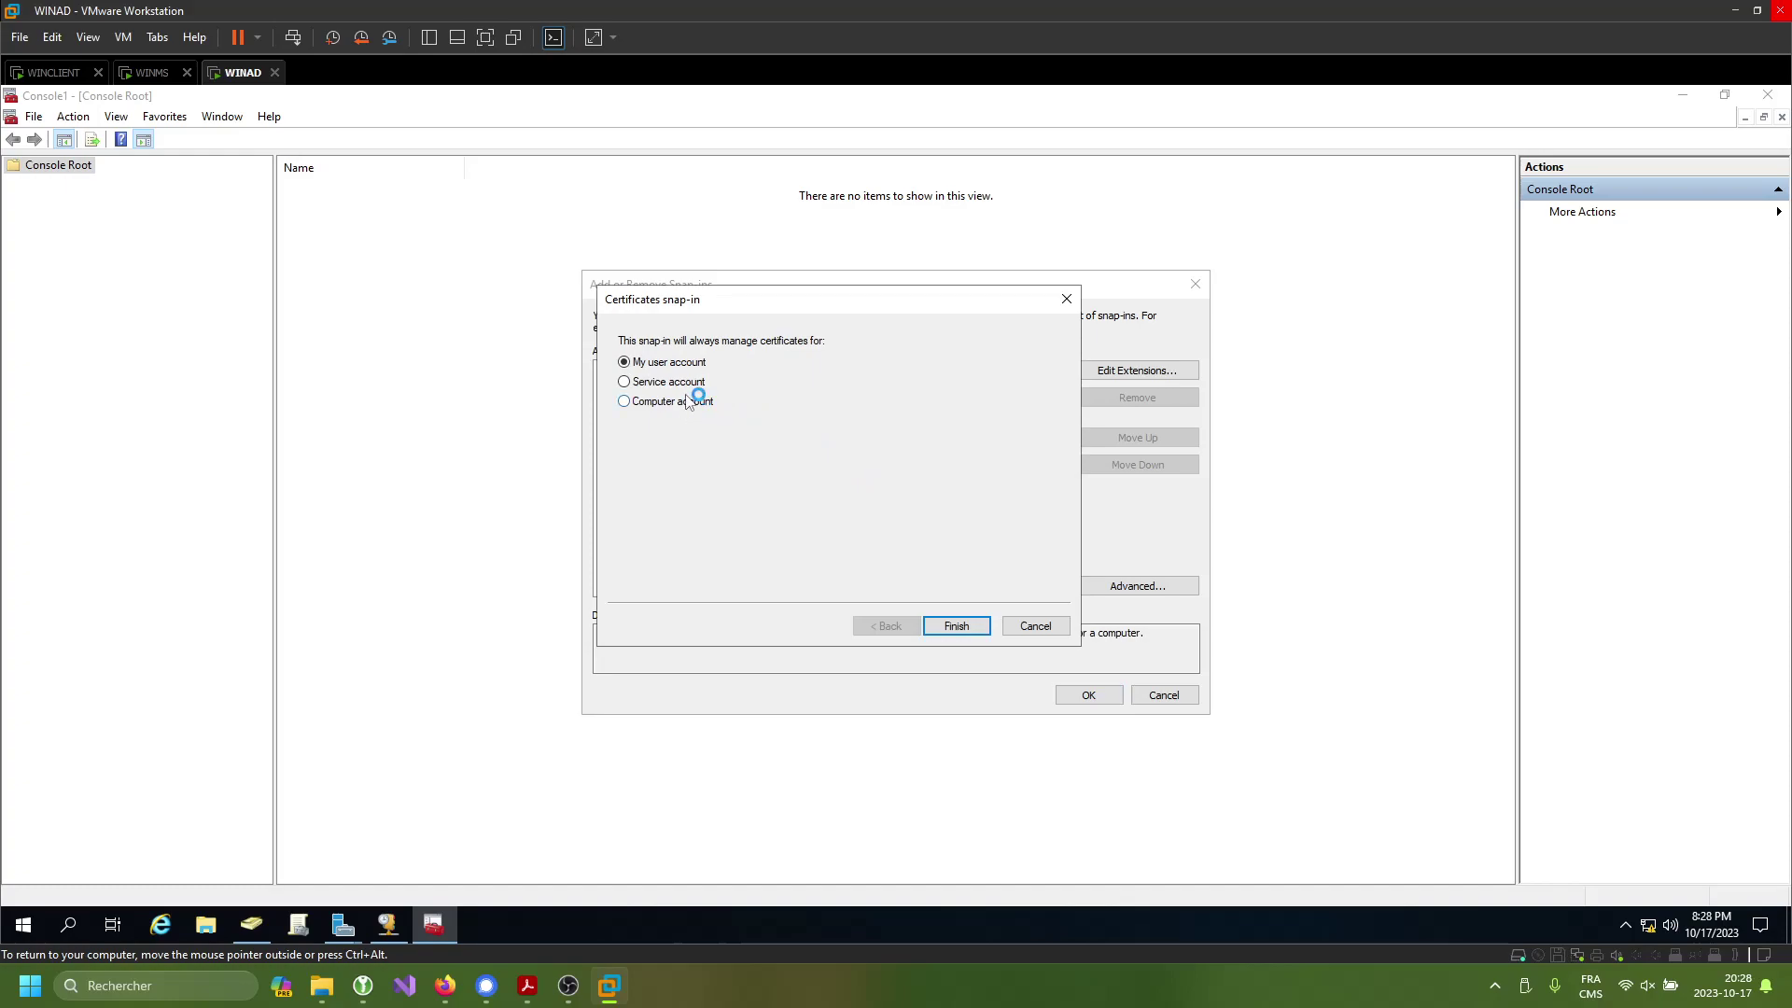
{"action": "left_click", "coordinate": [976, 626]}
{"action": "left_click", "coordinate": [851, 478]}
{"action": "left_click", "coordinate": [686, 402]}
{"action": "left_click", "coordinate": [984, 619]}
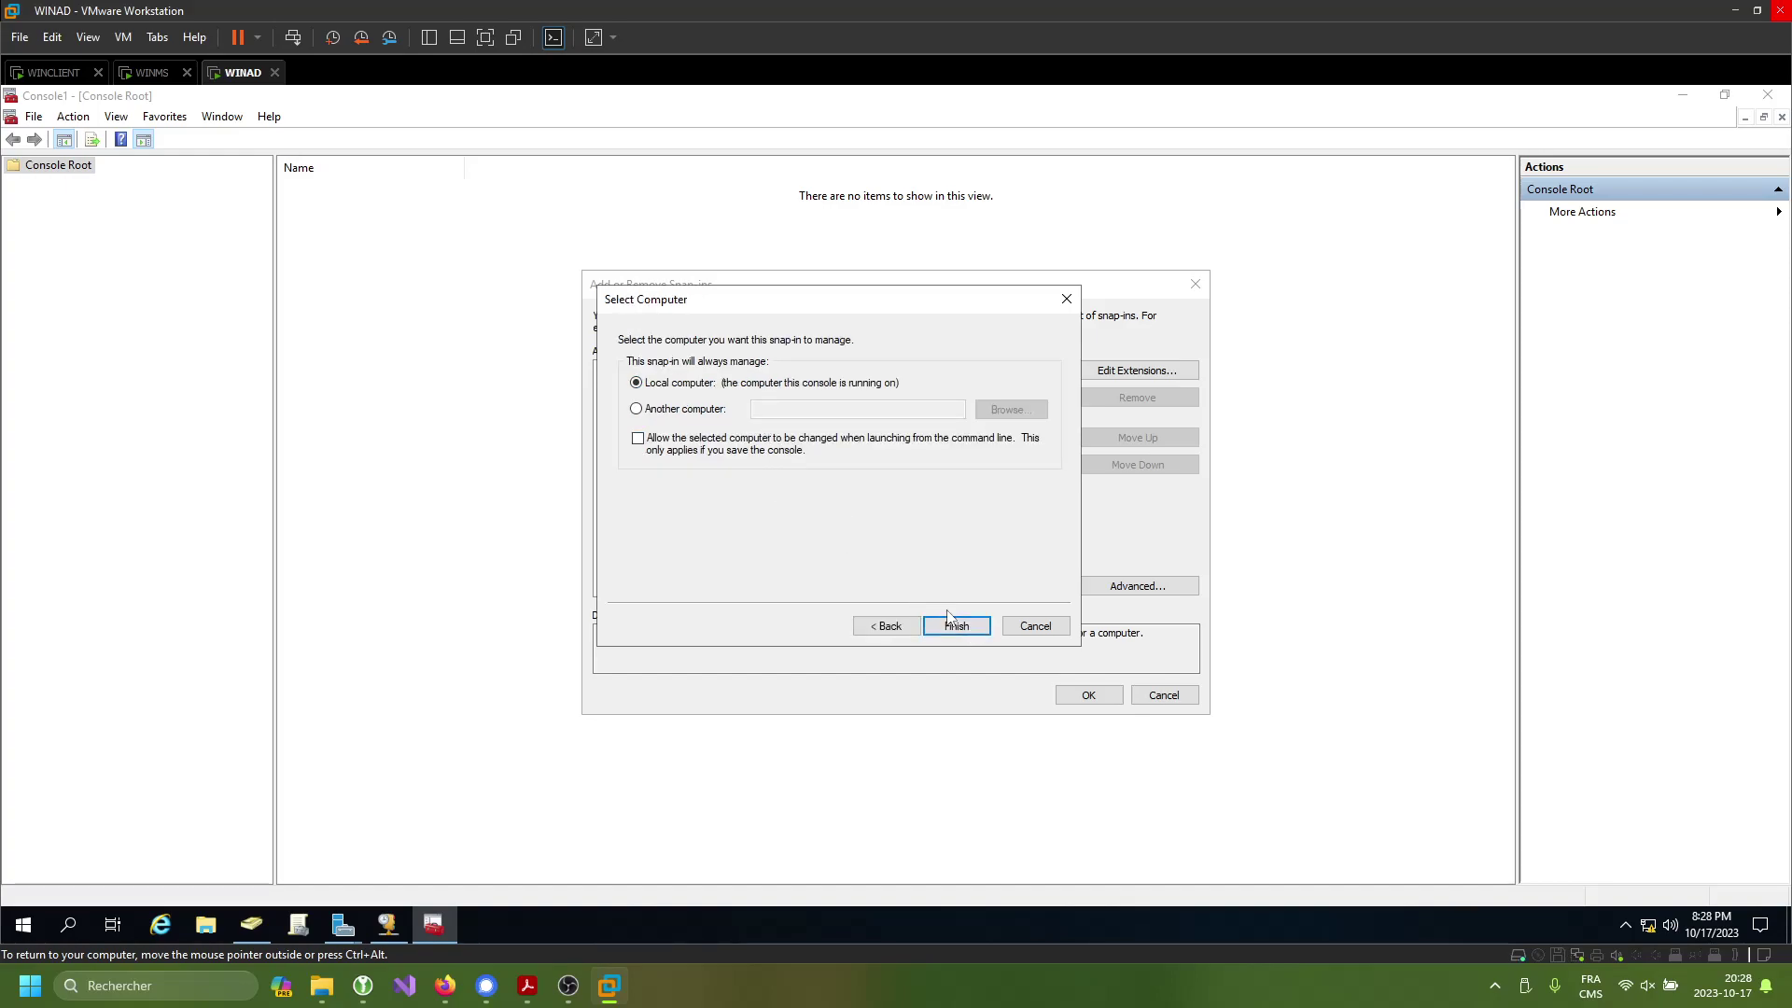
{"action": "left_click", "coordinate": [949, 619]}
{"action": "left_click", "coordinate": [1087, 695]}
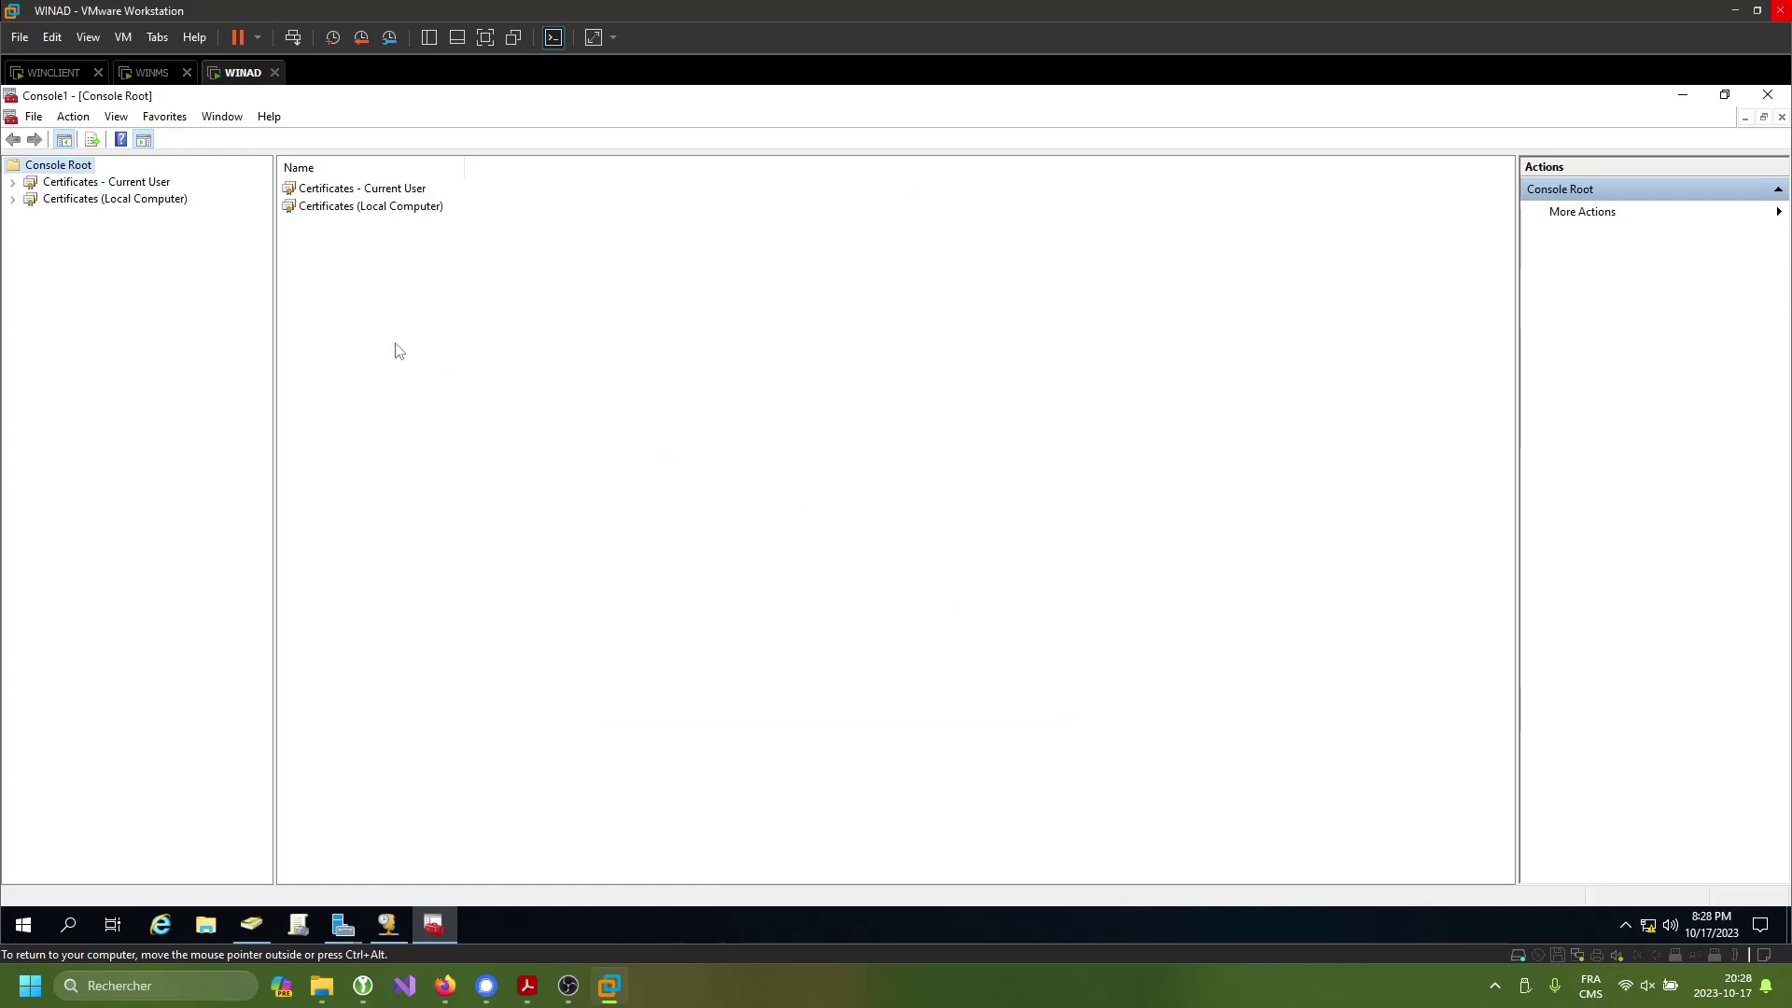
{"action": "left_click", "coordinate": [124, 200]}
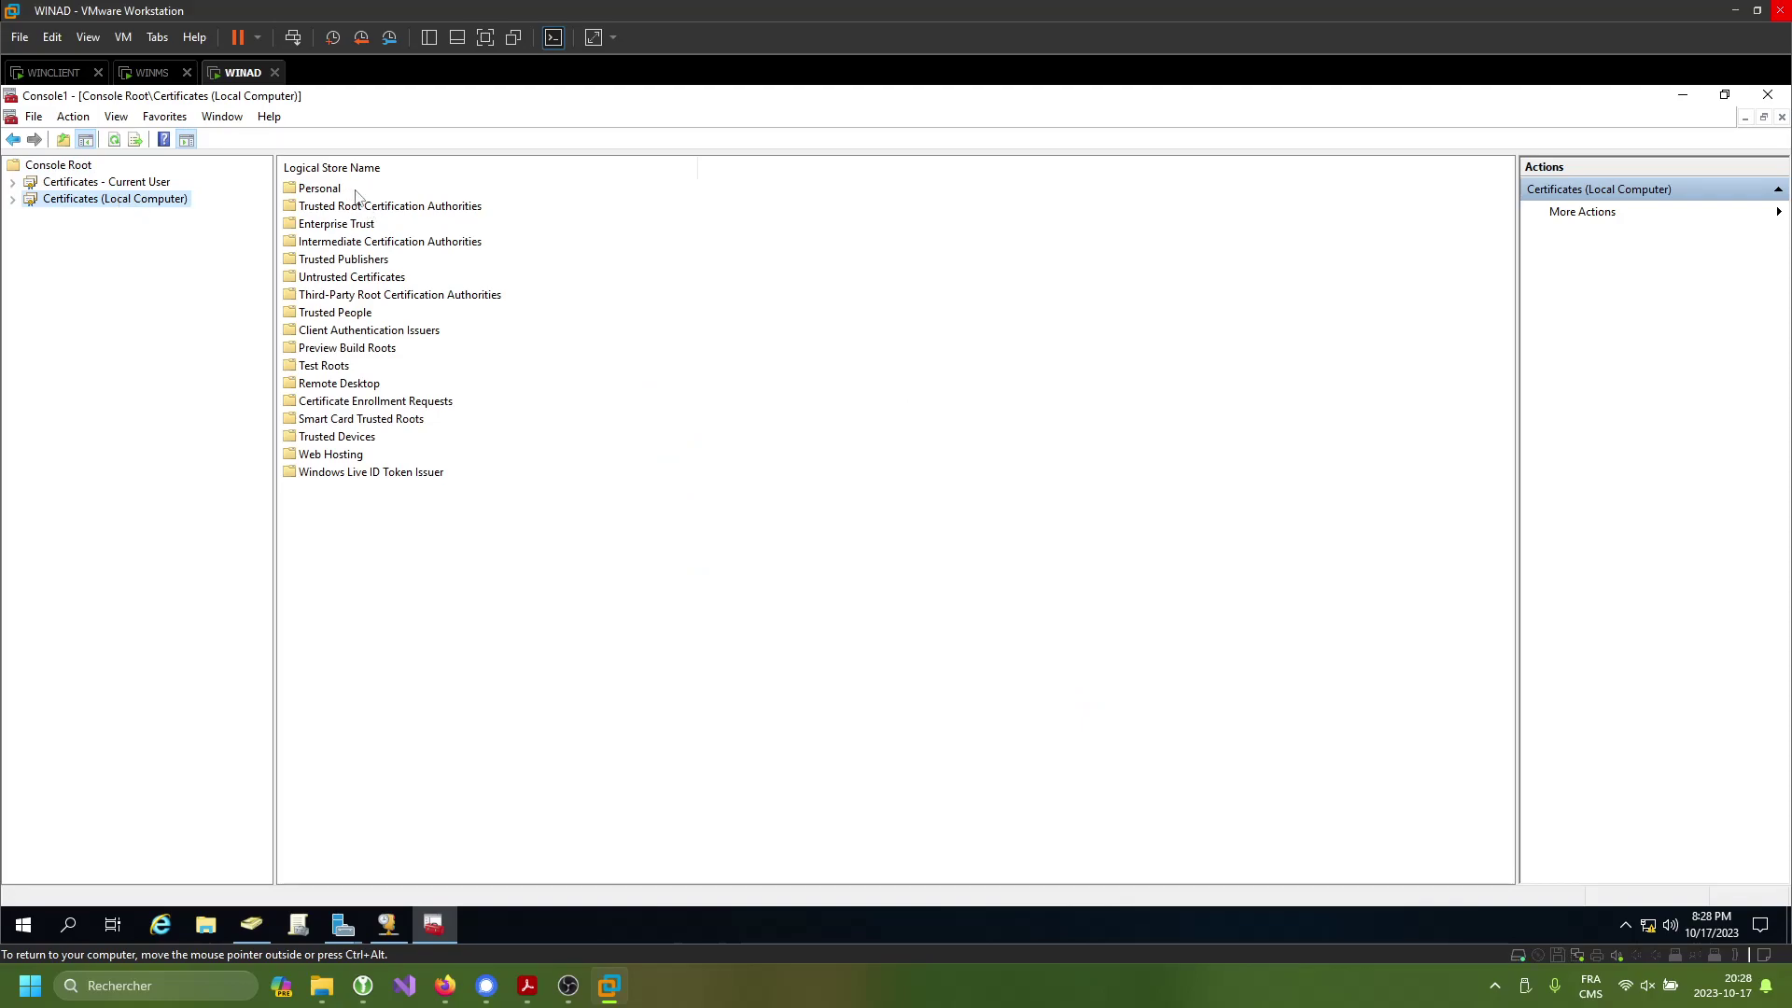
{"action": "double_click", "coordinate": [320, 189]}
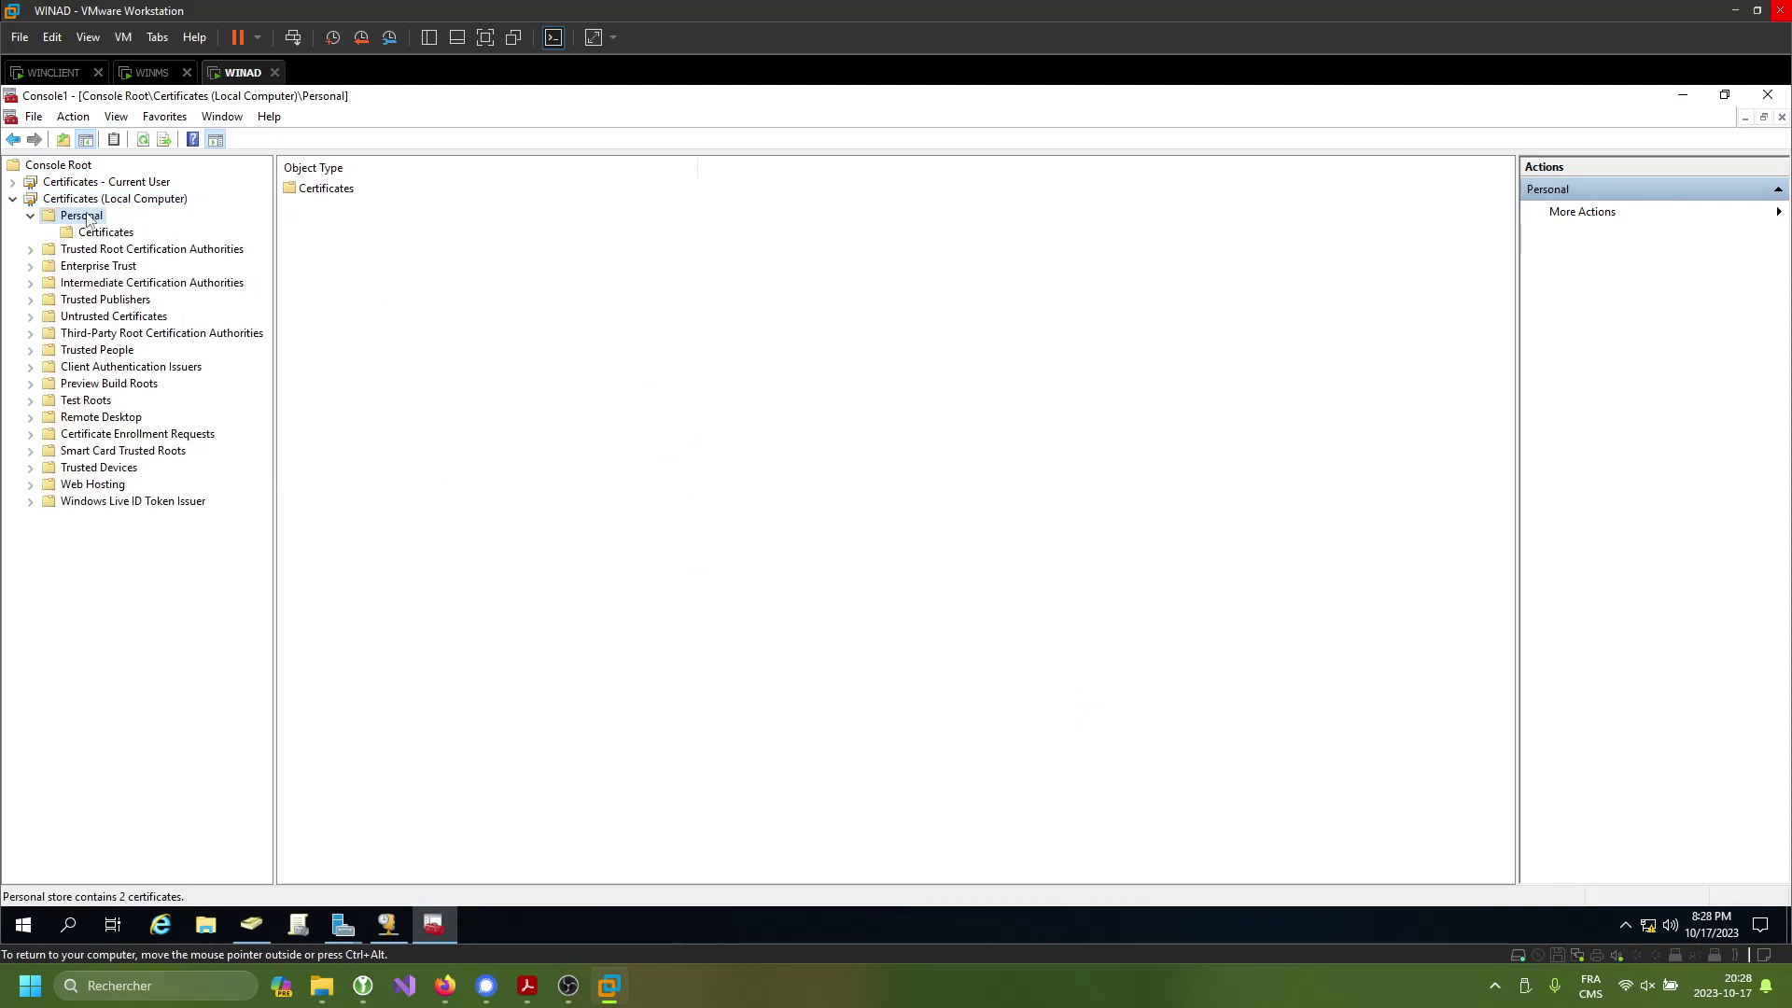
- Start a new certificate request for Personal using the default enrollment policy
{"action": "left_click", "coordinate": [98, 233]}
{"action": "right_click", "coordinate": [98, 234]}
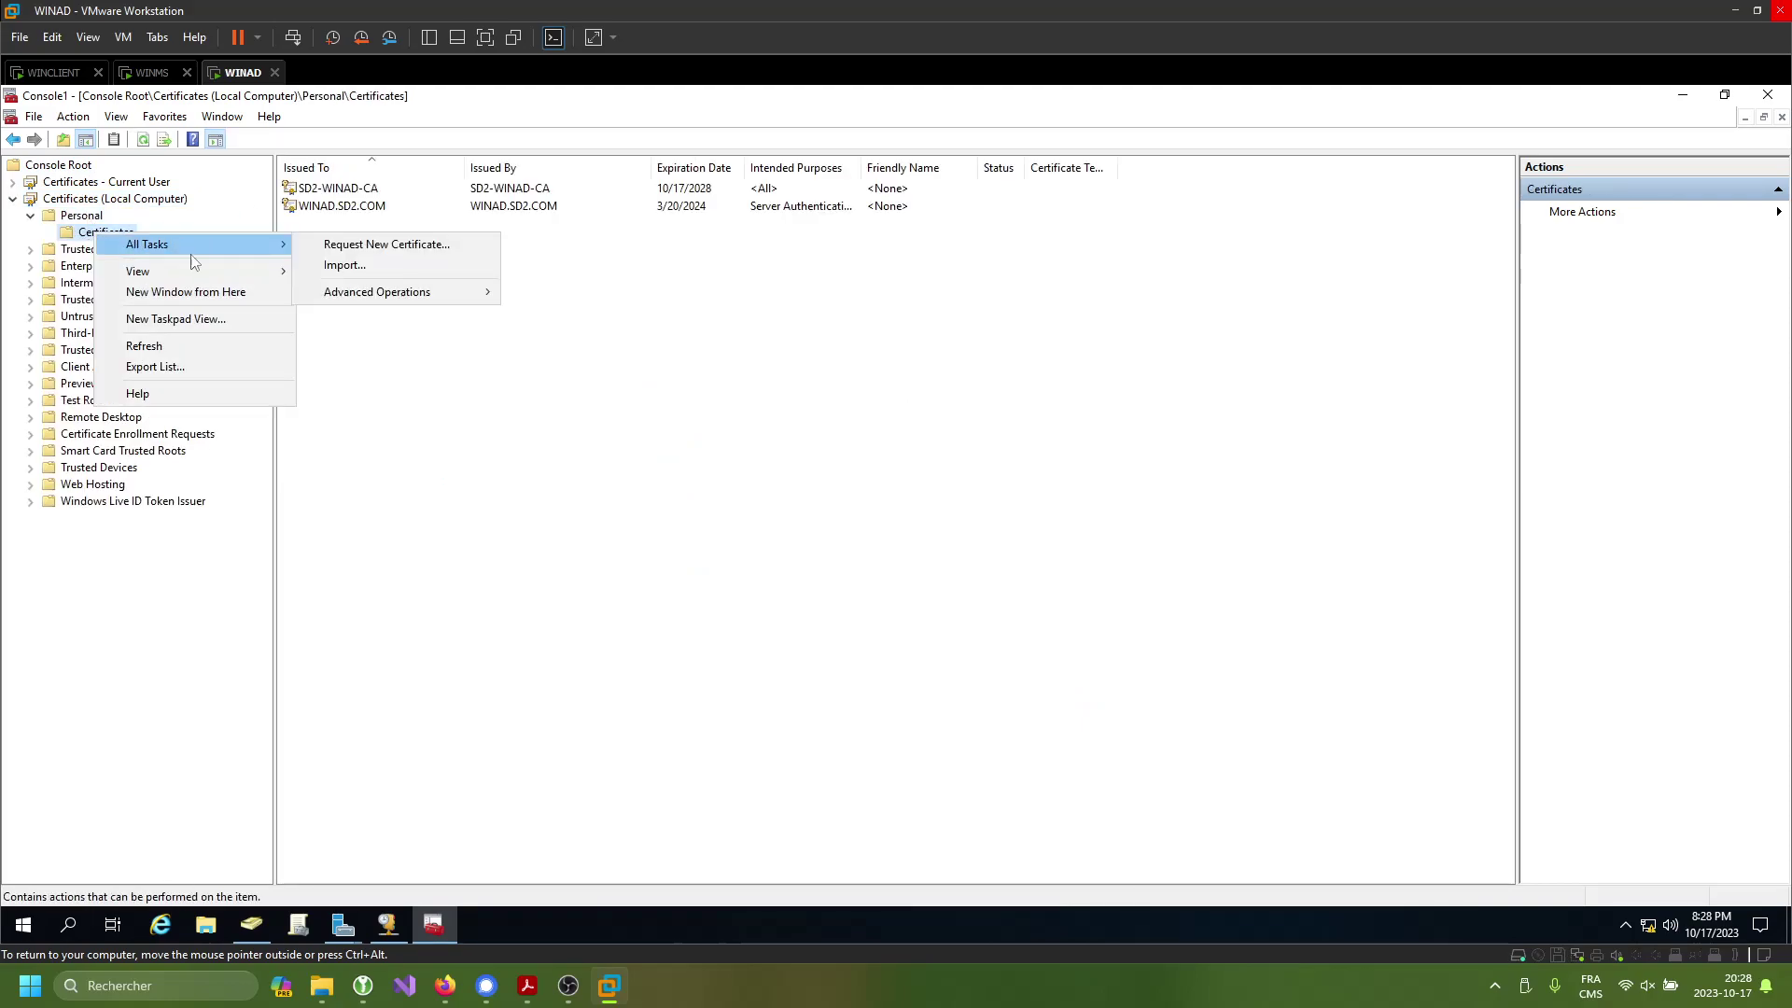
{"action": "mouse_move", "coordinate": [211, 245]}
{"action": "left_click", "coordinate": [353, 244]}
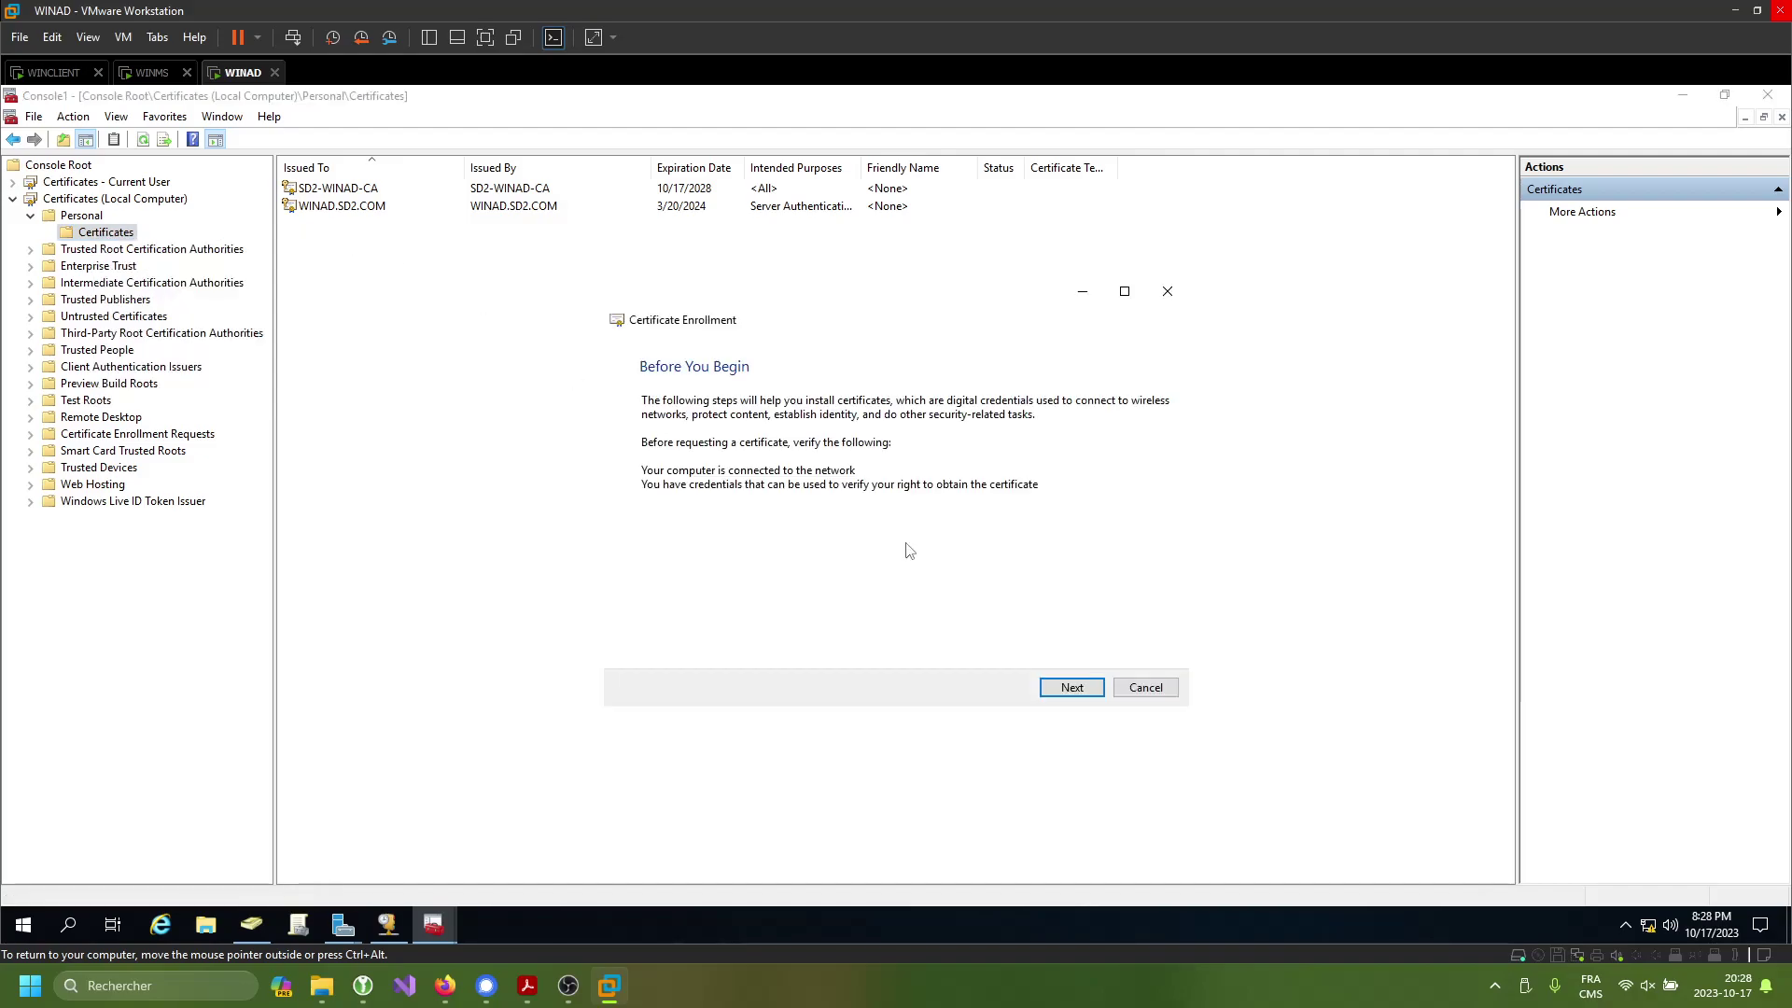
{"action": "left_click", "coordinate": [1101, 690]}
{"action": "left_click", "coordinate": [1073, 692]}
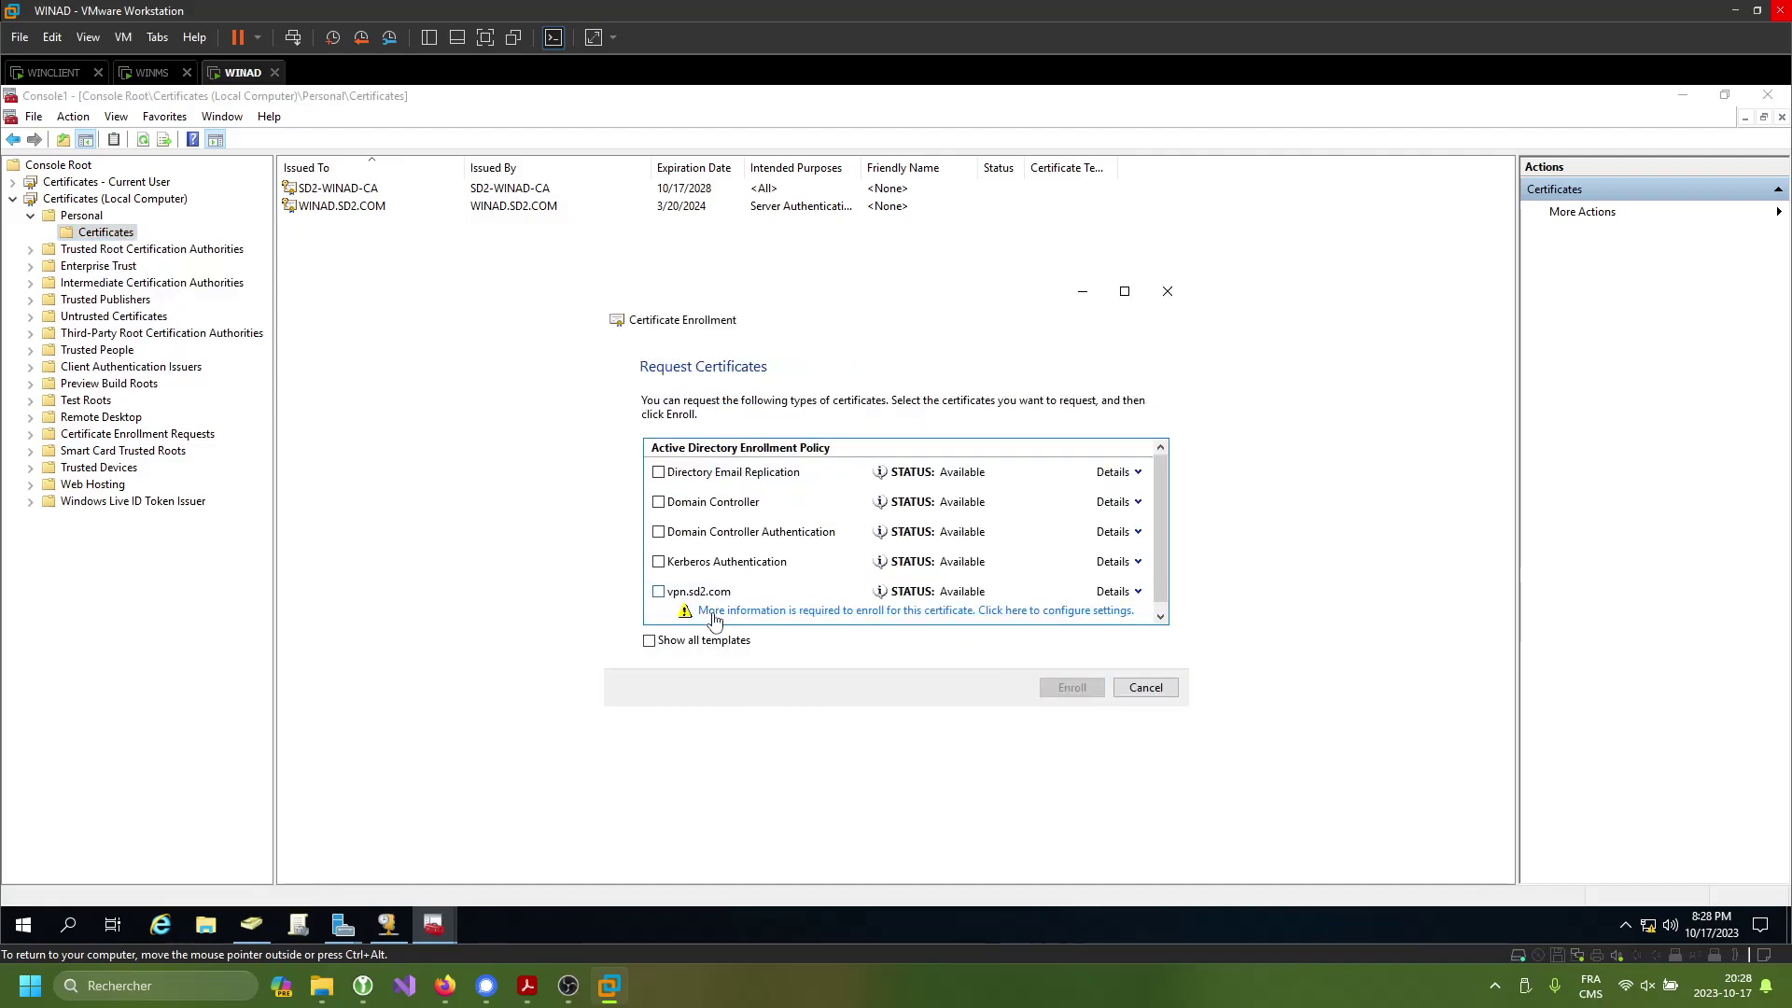
- Select the vpn.sd2.com template and give it the subject Common name vpn.sd2.com
{"action": "left_click", "coordinate": [658, 591]}
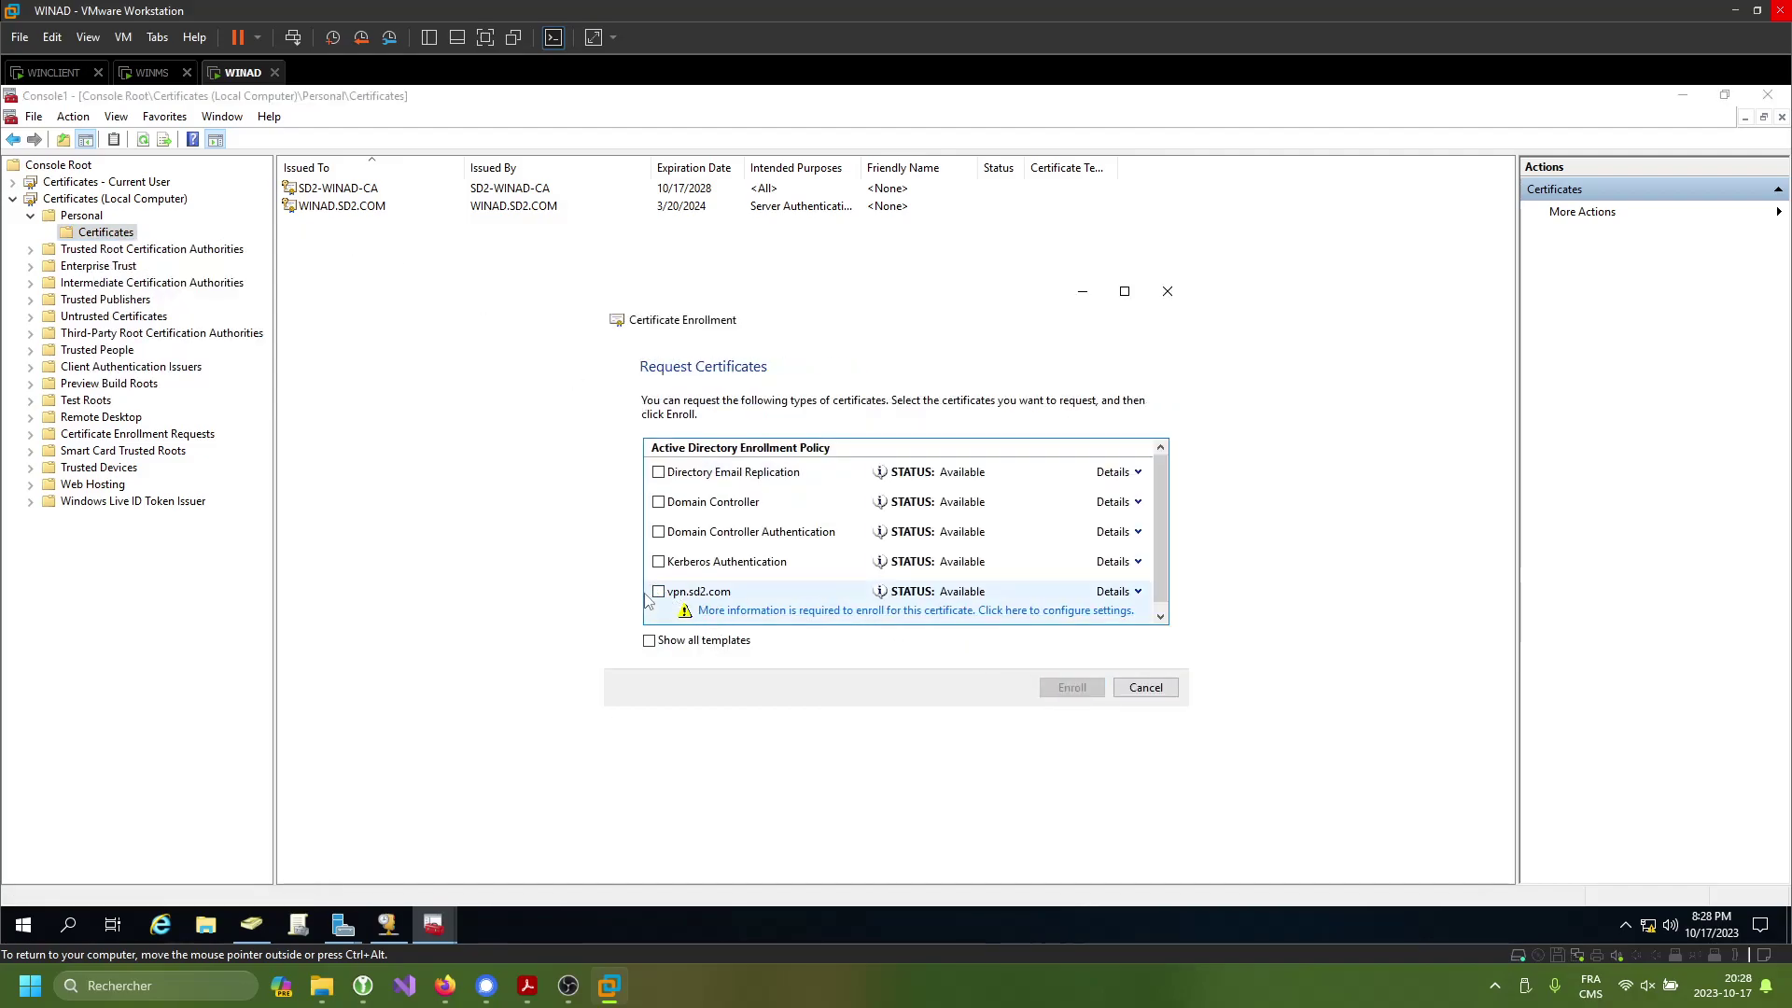
{"action": "left_click", "coordinate": [791, 611]}
{"action": "left_click", "coordinate": [760, 606]}
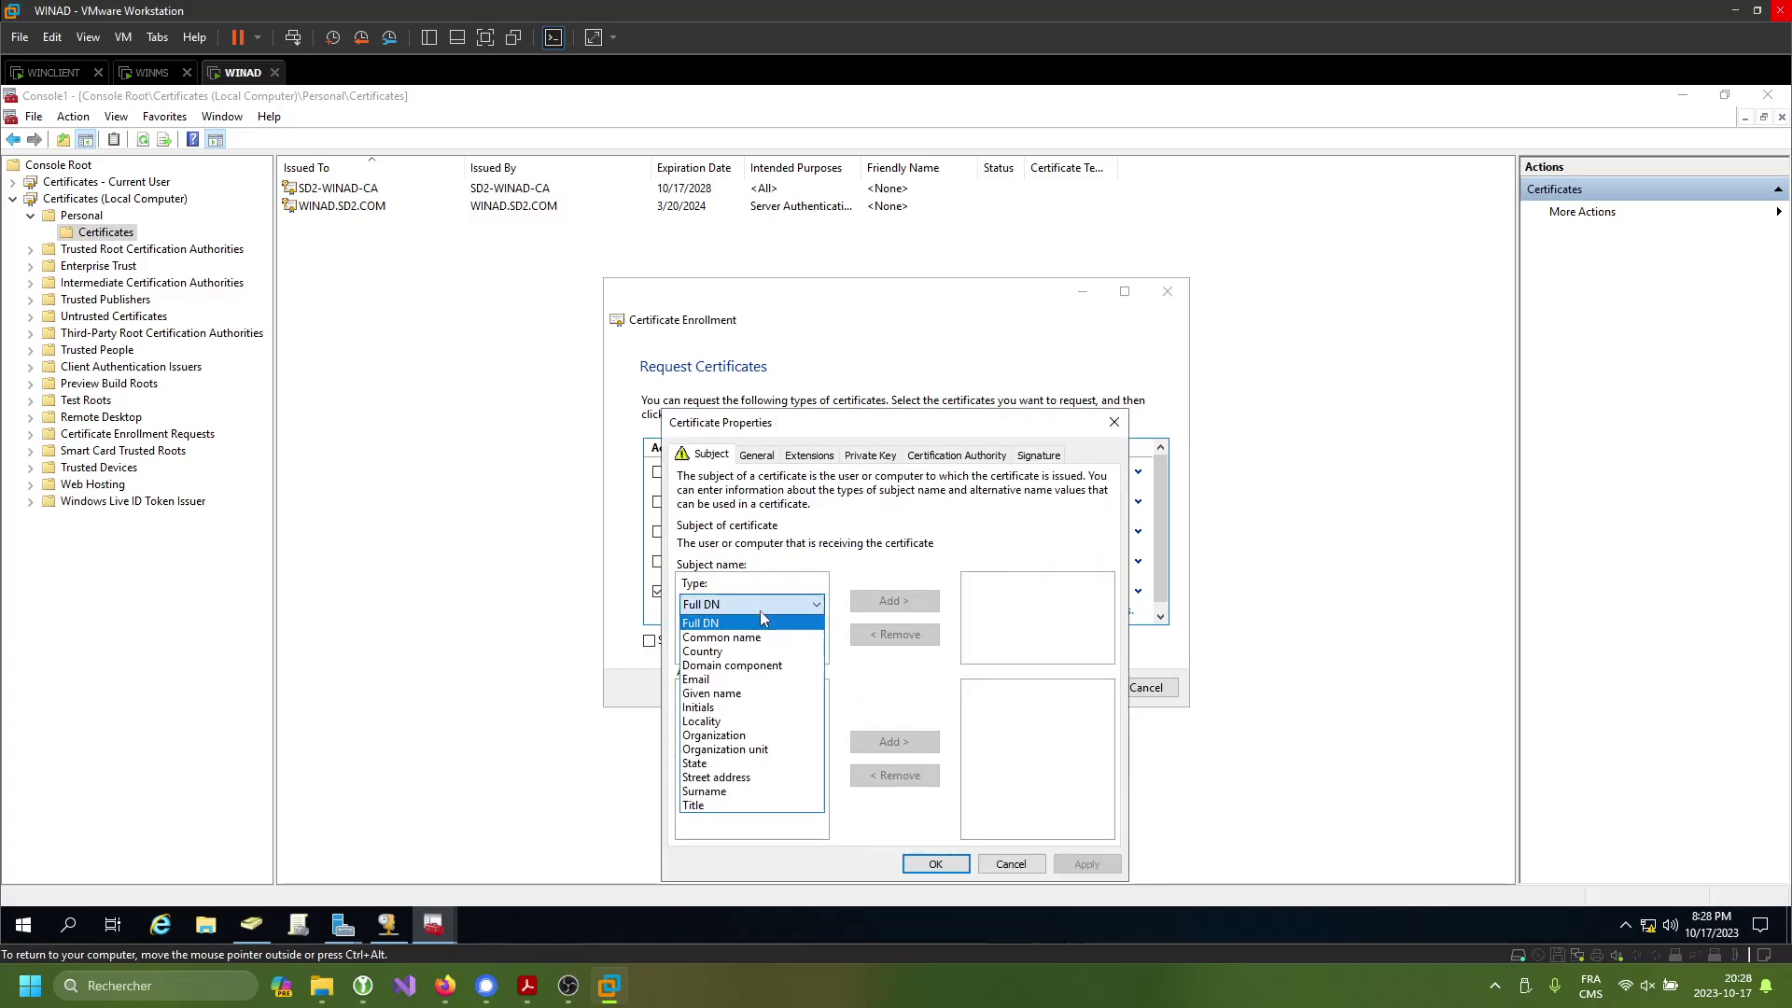
{"action": "left_click", "coordinate": [771, 638]}
{"action": "type", "text": "vpn.sd2.com"}
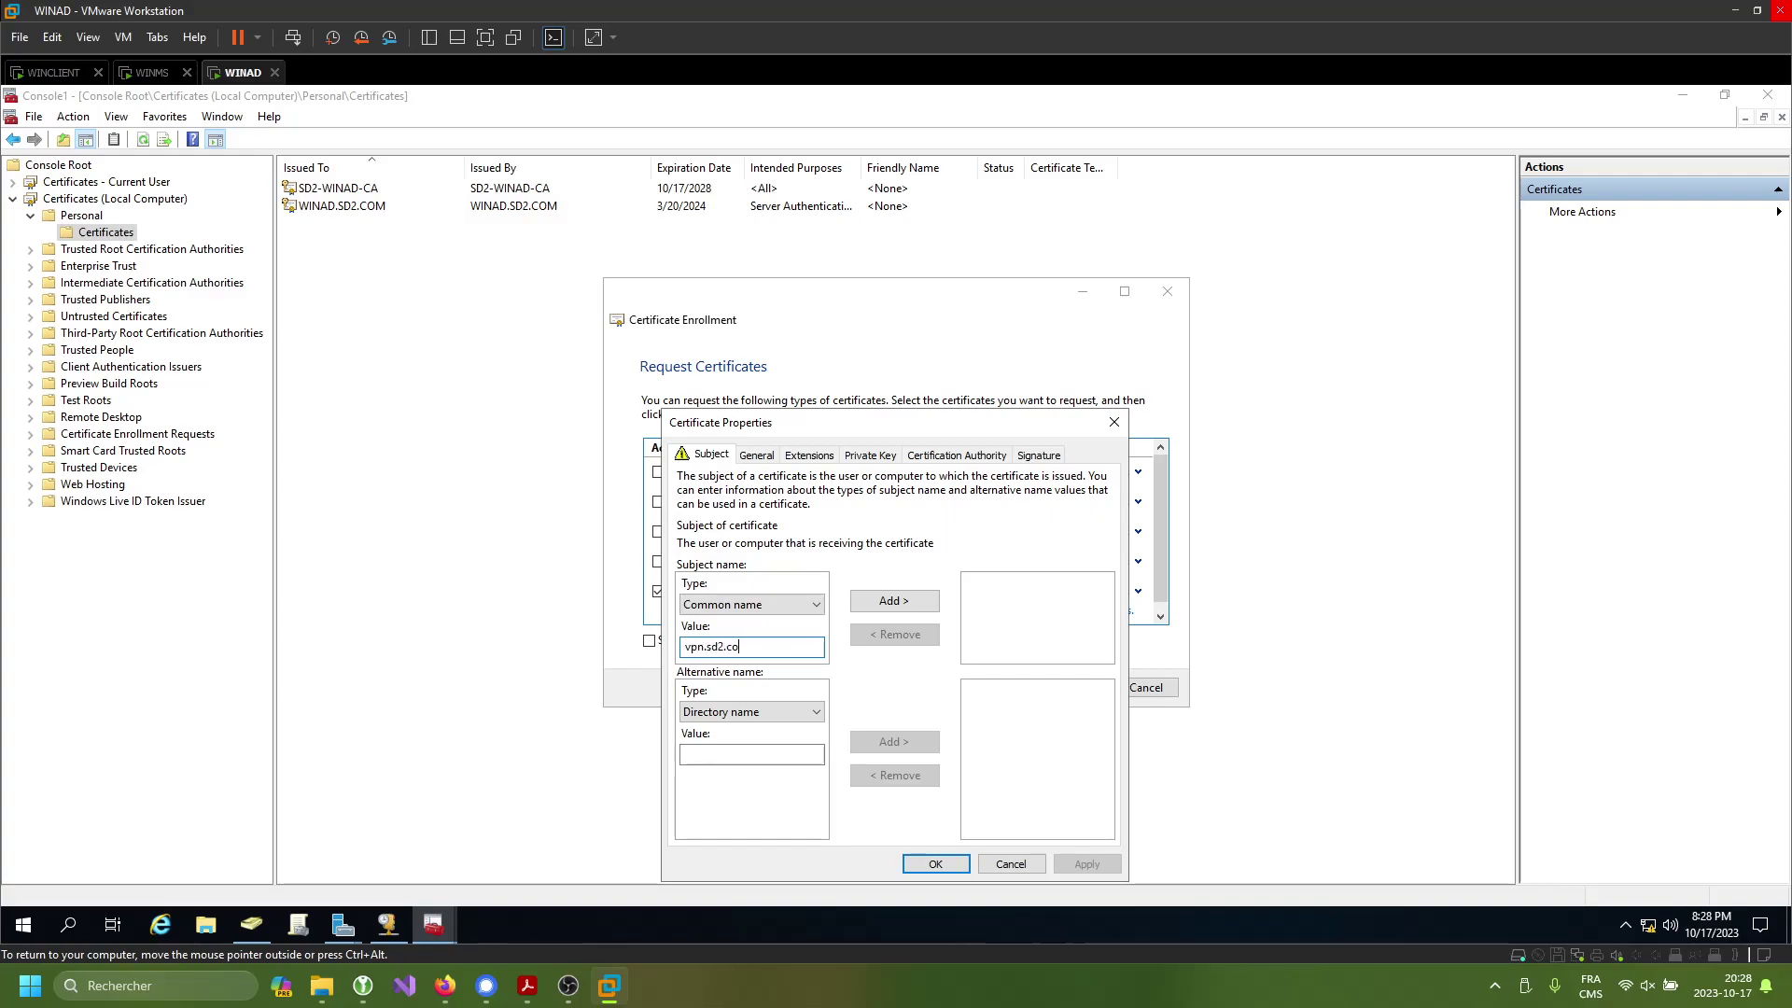
{"action": "left_click", "coordinate": [937, 598]}
{"action": "left_click", "coordinate": [1086, 863]}
{"action": "left_click", "coordinate": [935, 863]}
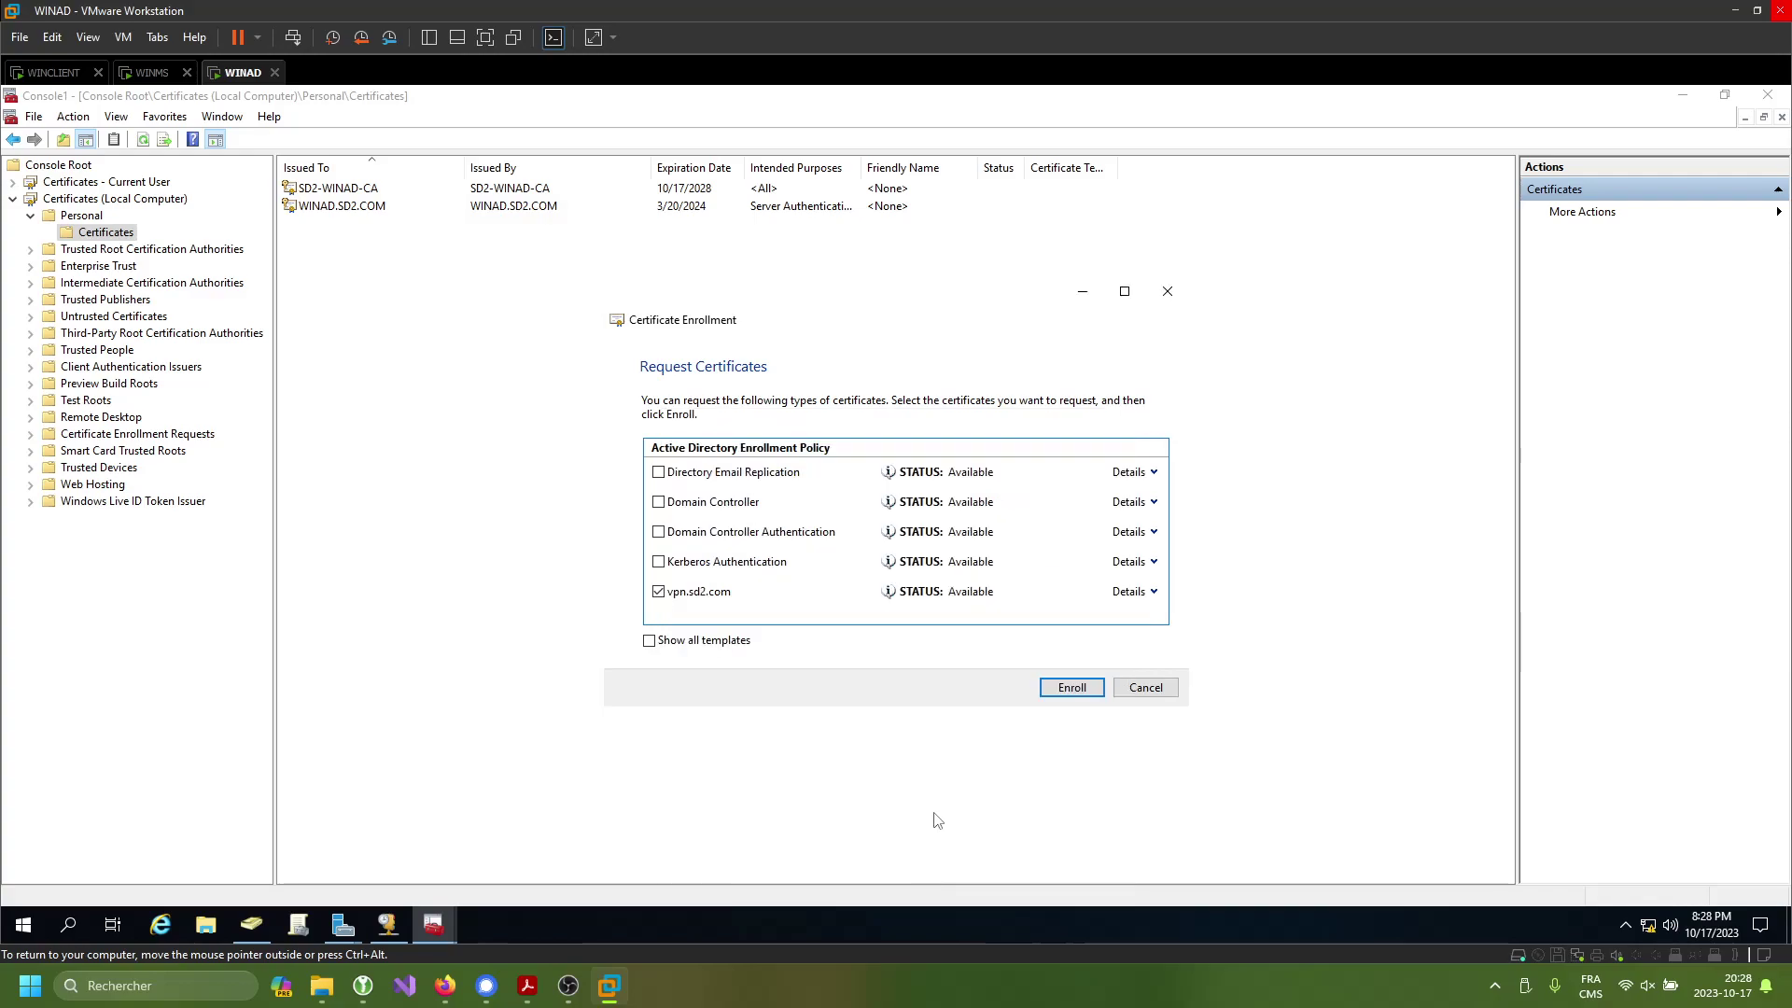
- Enroll the vpn.sd2.com certificate and select it in the Personal store
{"action": "left_click", "coordinate": [1074, 690]}
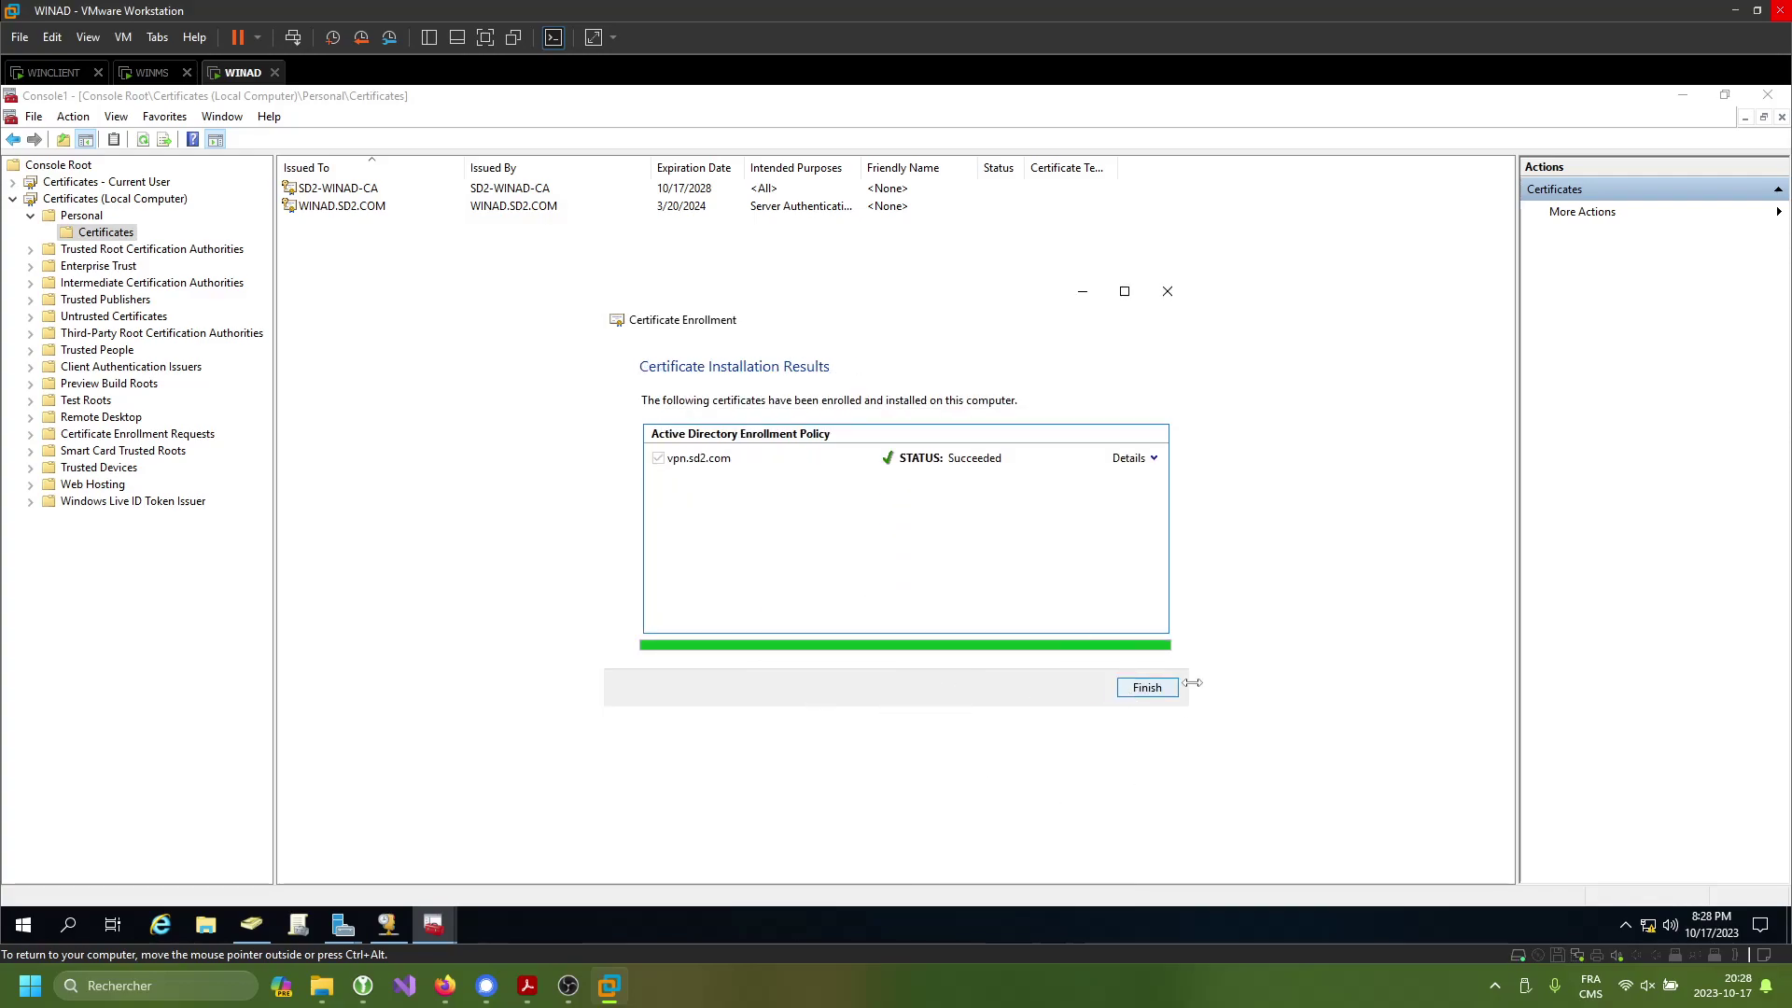
{"action": "left_click", "coordinate": [1149, 687]}
{"action": "left_click", "coordinate": [351, 206]}
{"action": "right_click", "coordinate": [349, 208]}
- Copy vpn.sd2.com from Personal and paste it into Trusted Root Certification Authorities > Certificates
{"action": "left_click", "coordinate": [418, 295]}
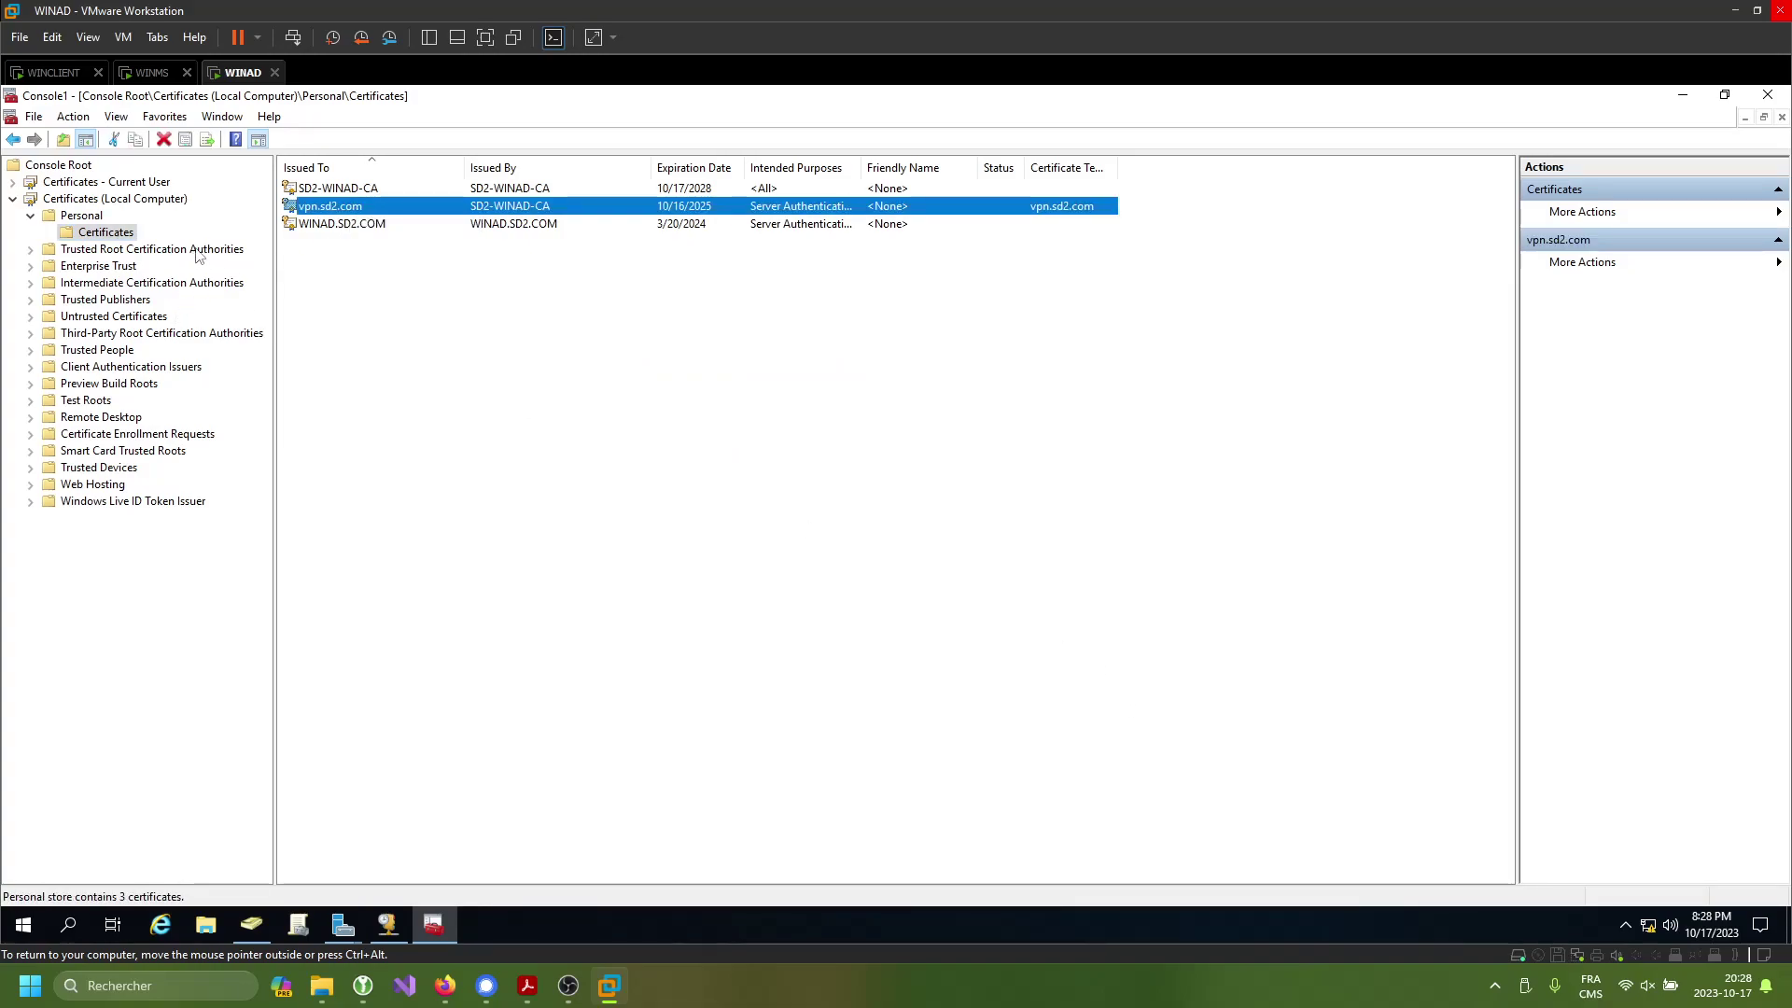
{"action": "left_click", "coordinate": [200, 250]}
{"action": "double_click", "coordinate": [367, 188]}
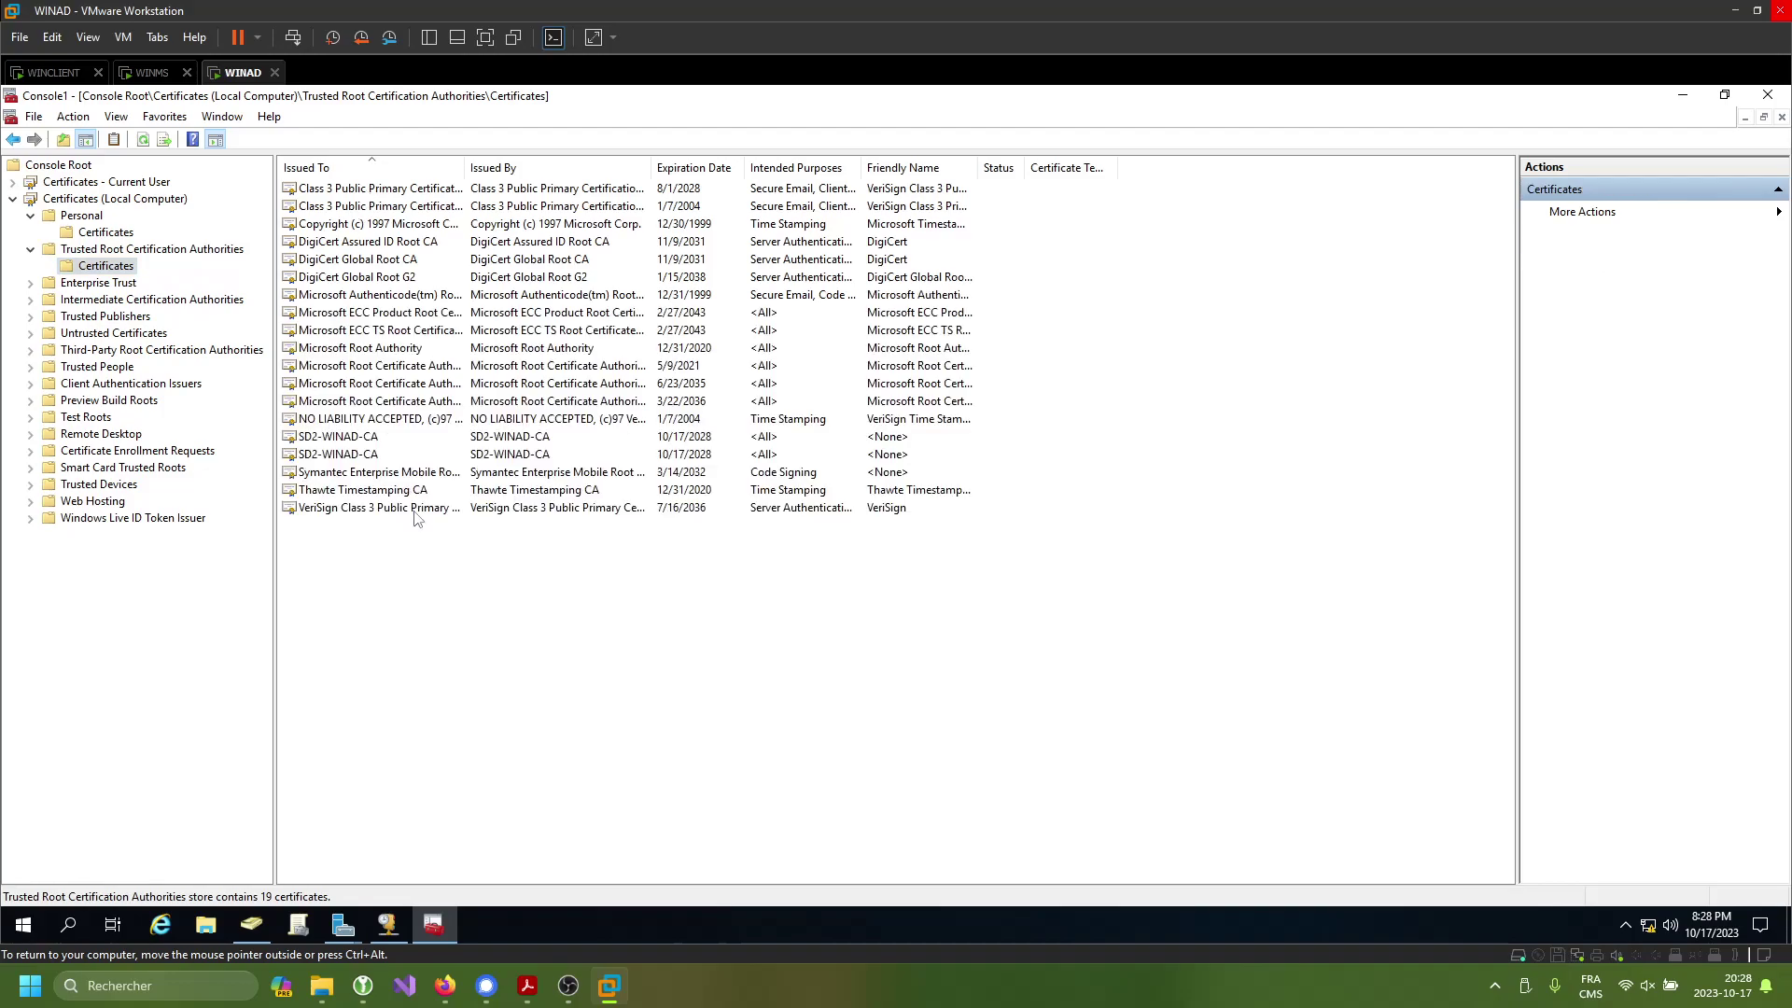
{"action": "right_click", "coordinate": [352, 583]}
{"action": "left_click", "coordinate": [453, 621]}
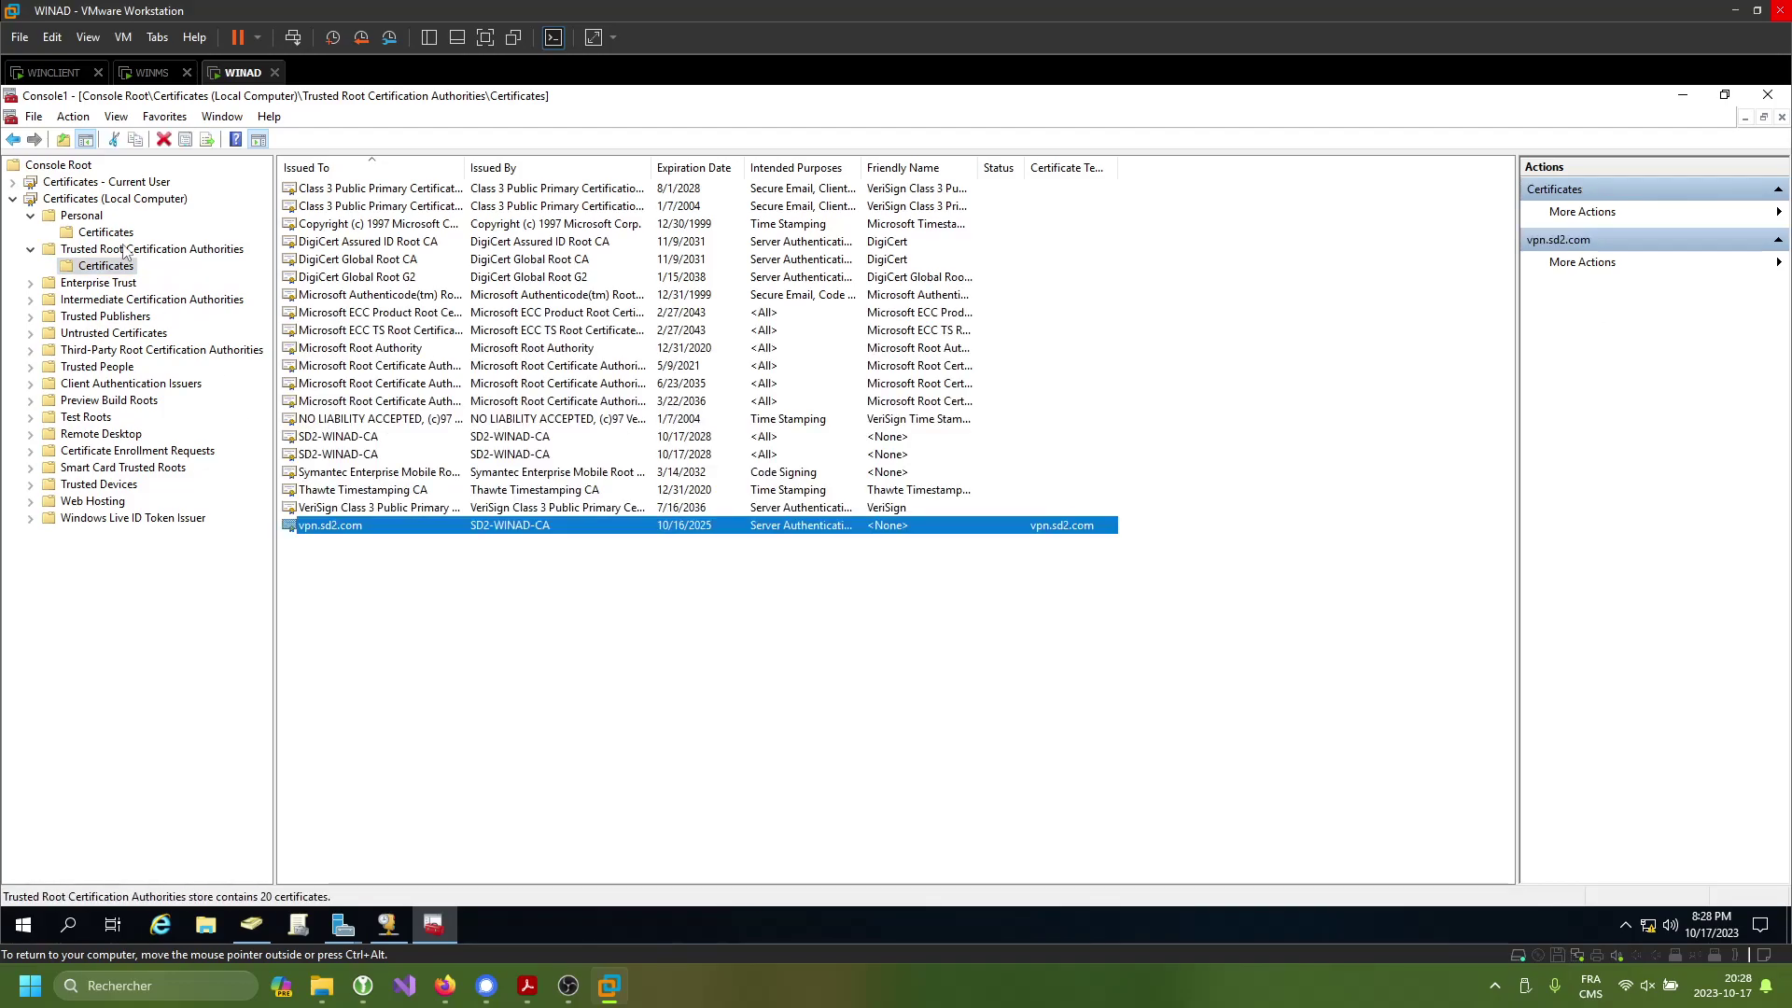
{"action": "right_click", "coordinate": [386, 534]}
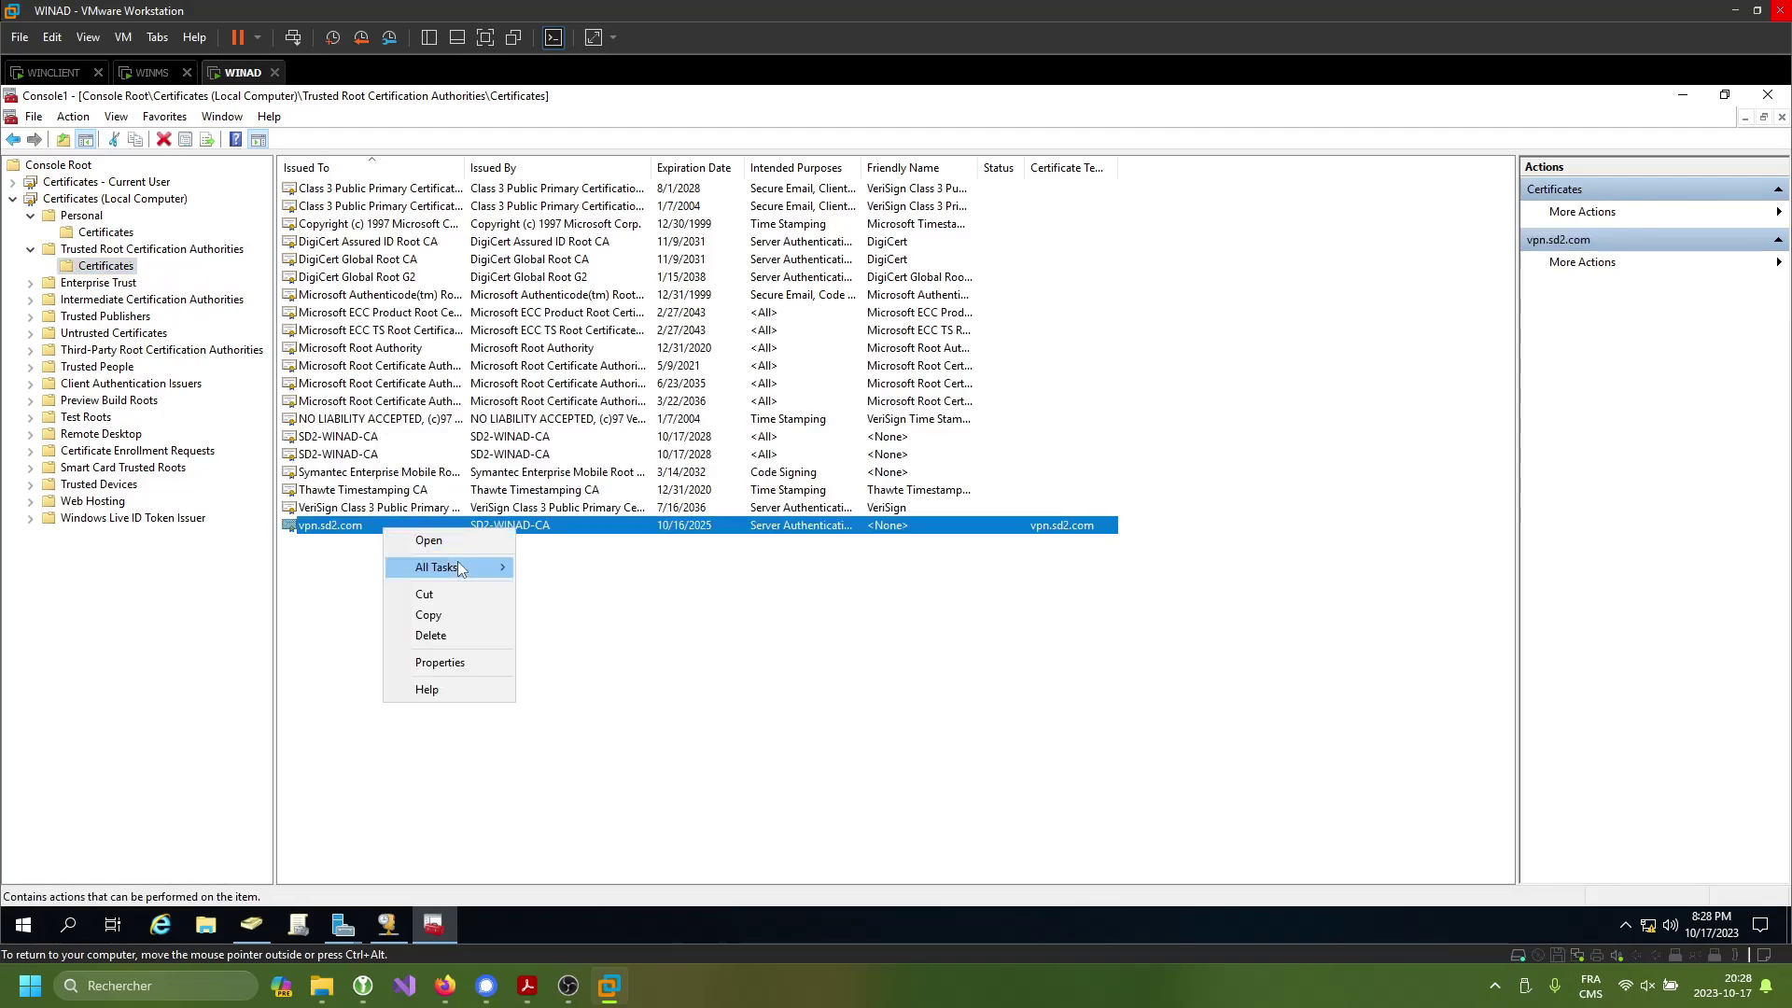
{"action": "mouse_move", "coordinate": [458, 562]}
{"action": "left_click", "coordinate": [340, 582]}
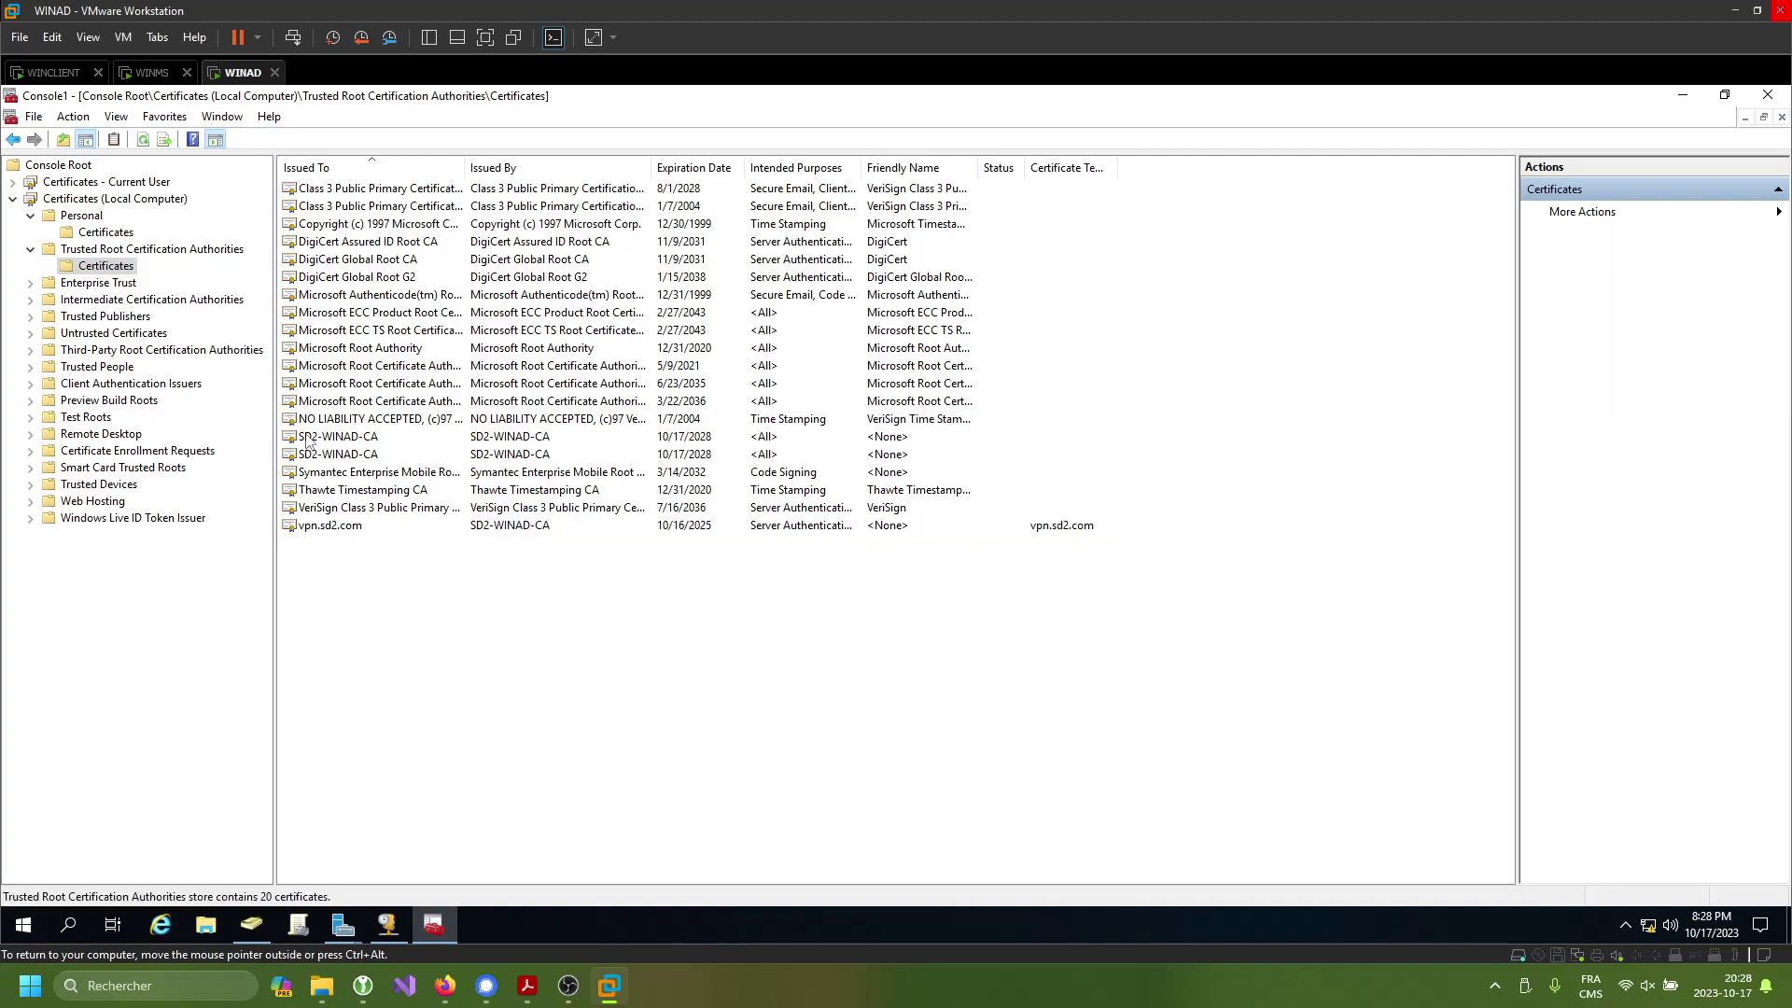
{"action": "left_click", "coordinate": [354, 529]}
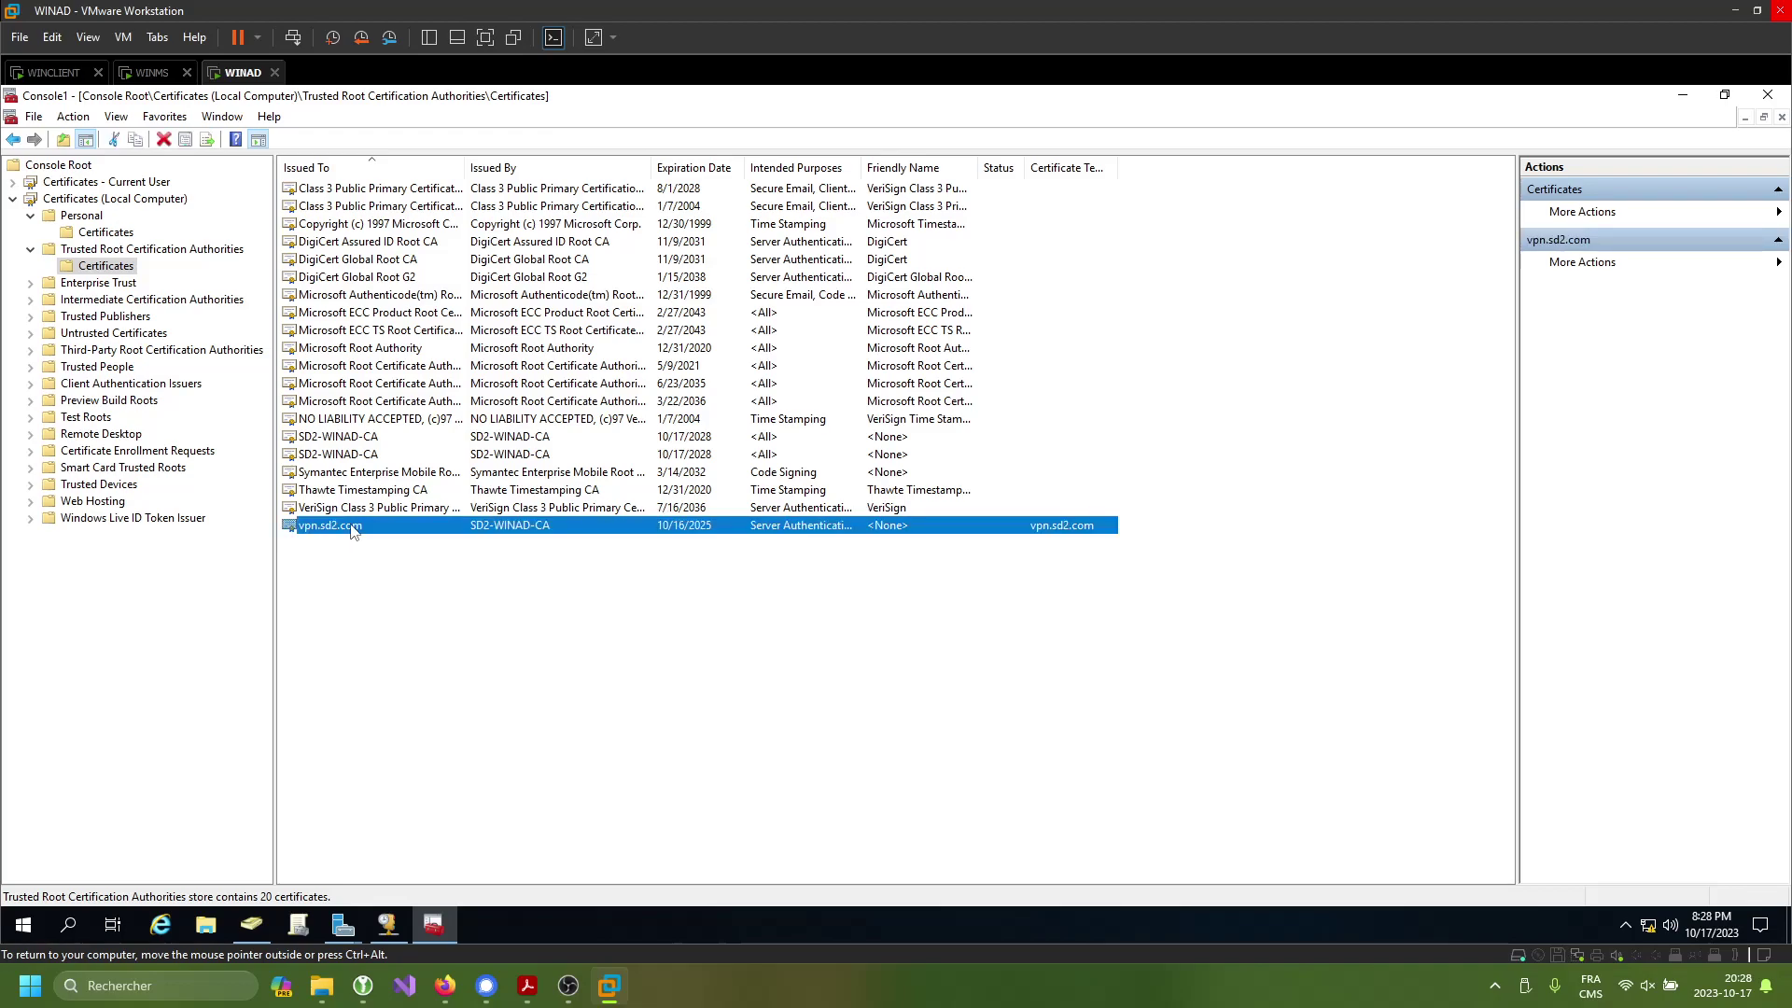
{"action": "left_click", "coordinate": [363, 438]}
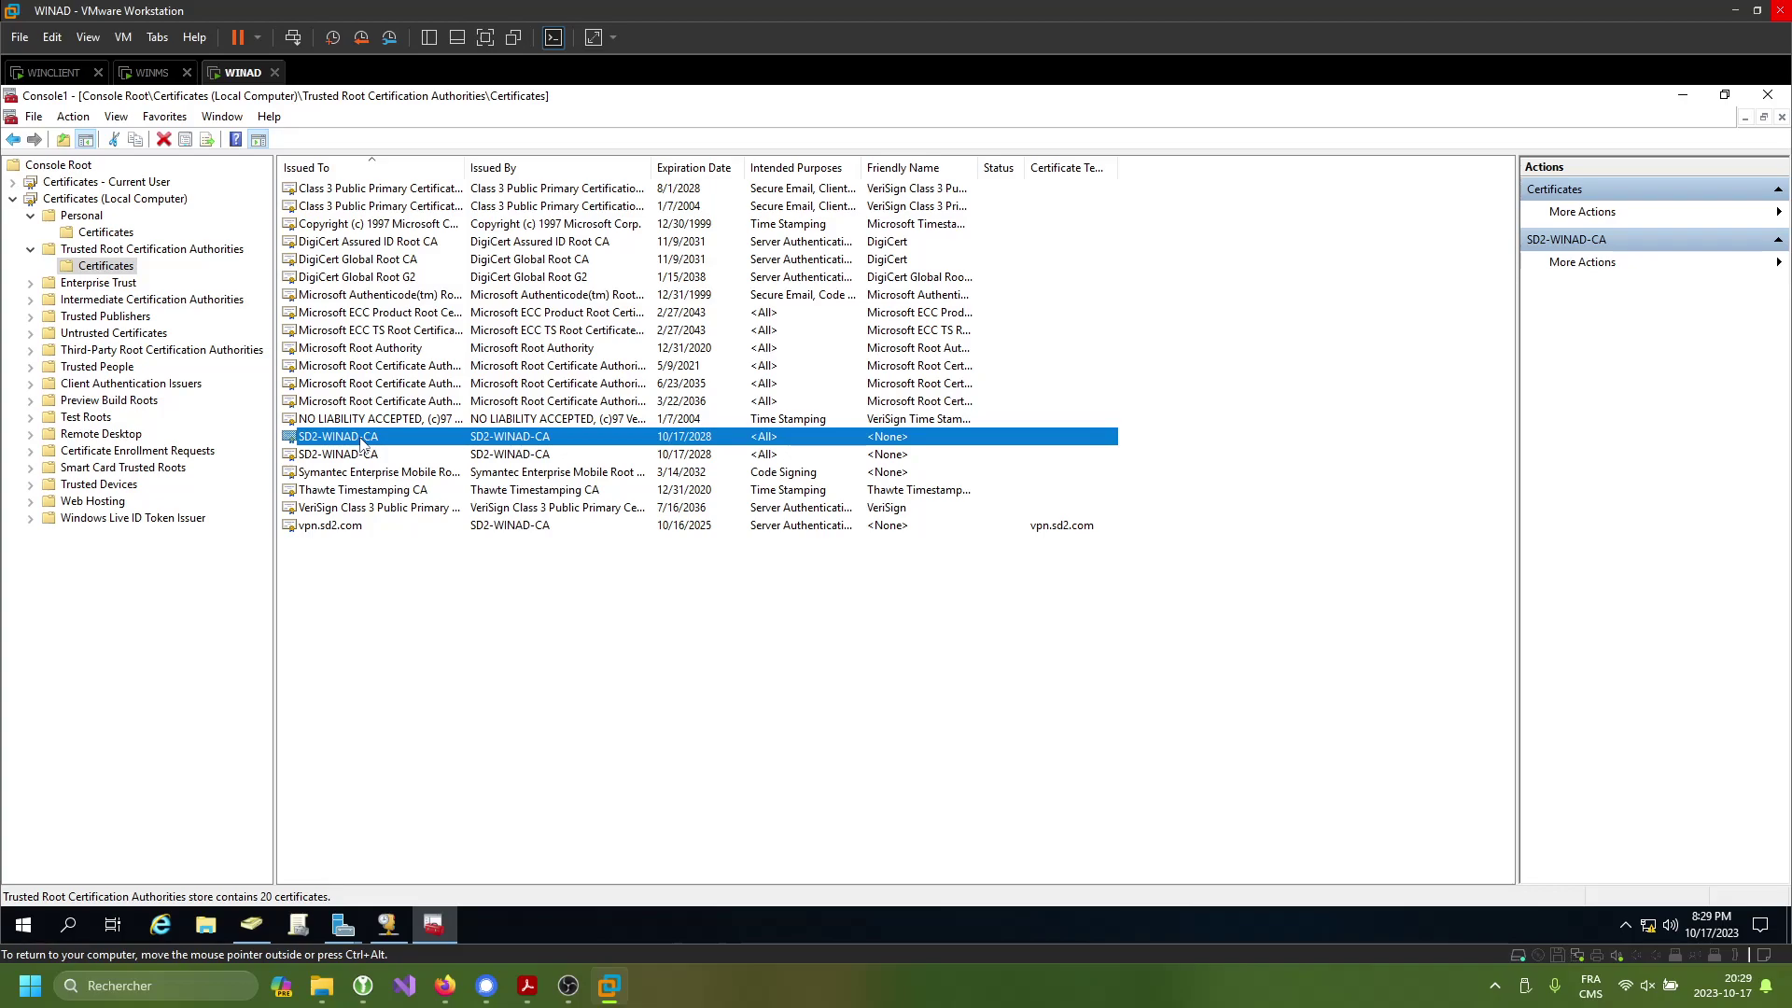
- Glance at the WINCLIENT and WINMS machines, then return to WINAD's vpn.sd2.com certificate
{"action": "left_click", "coordinate": [60, 78]}
{"action": "left_click", "coordinate": [237, 79]}
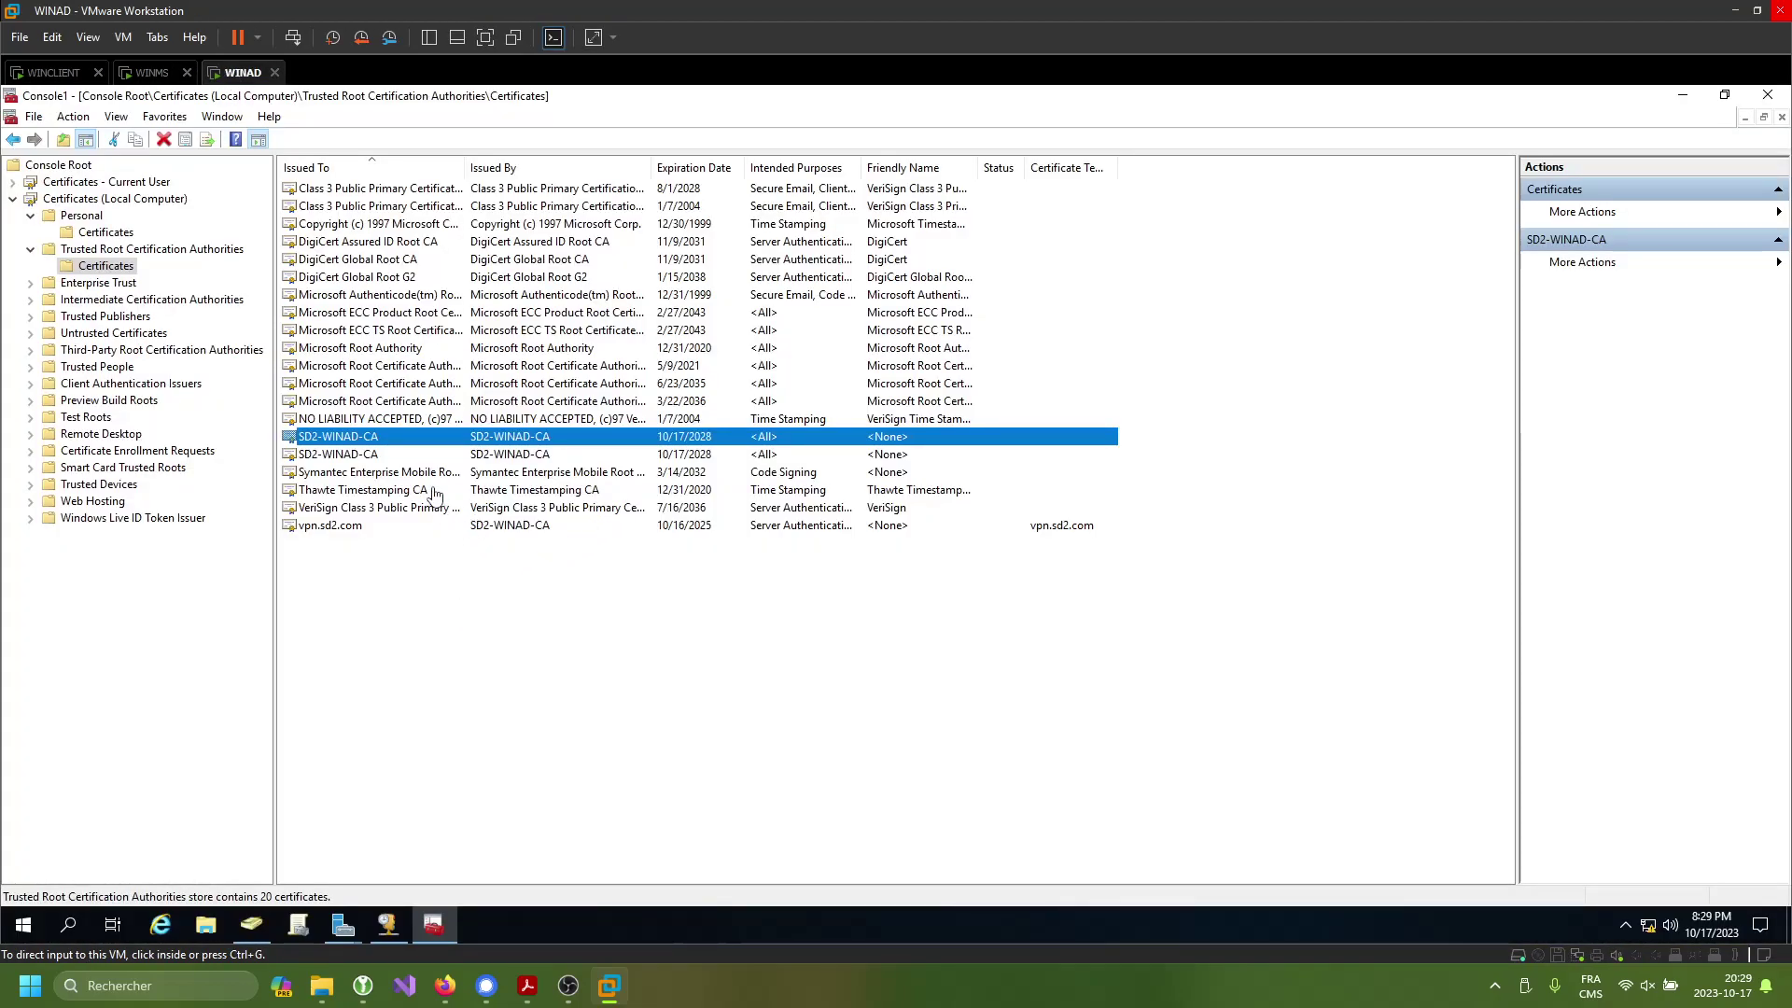
{"action": "left_click", "coordinate": [154, 74]}
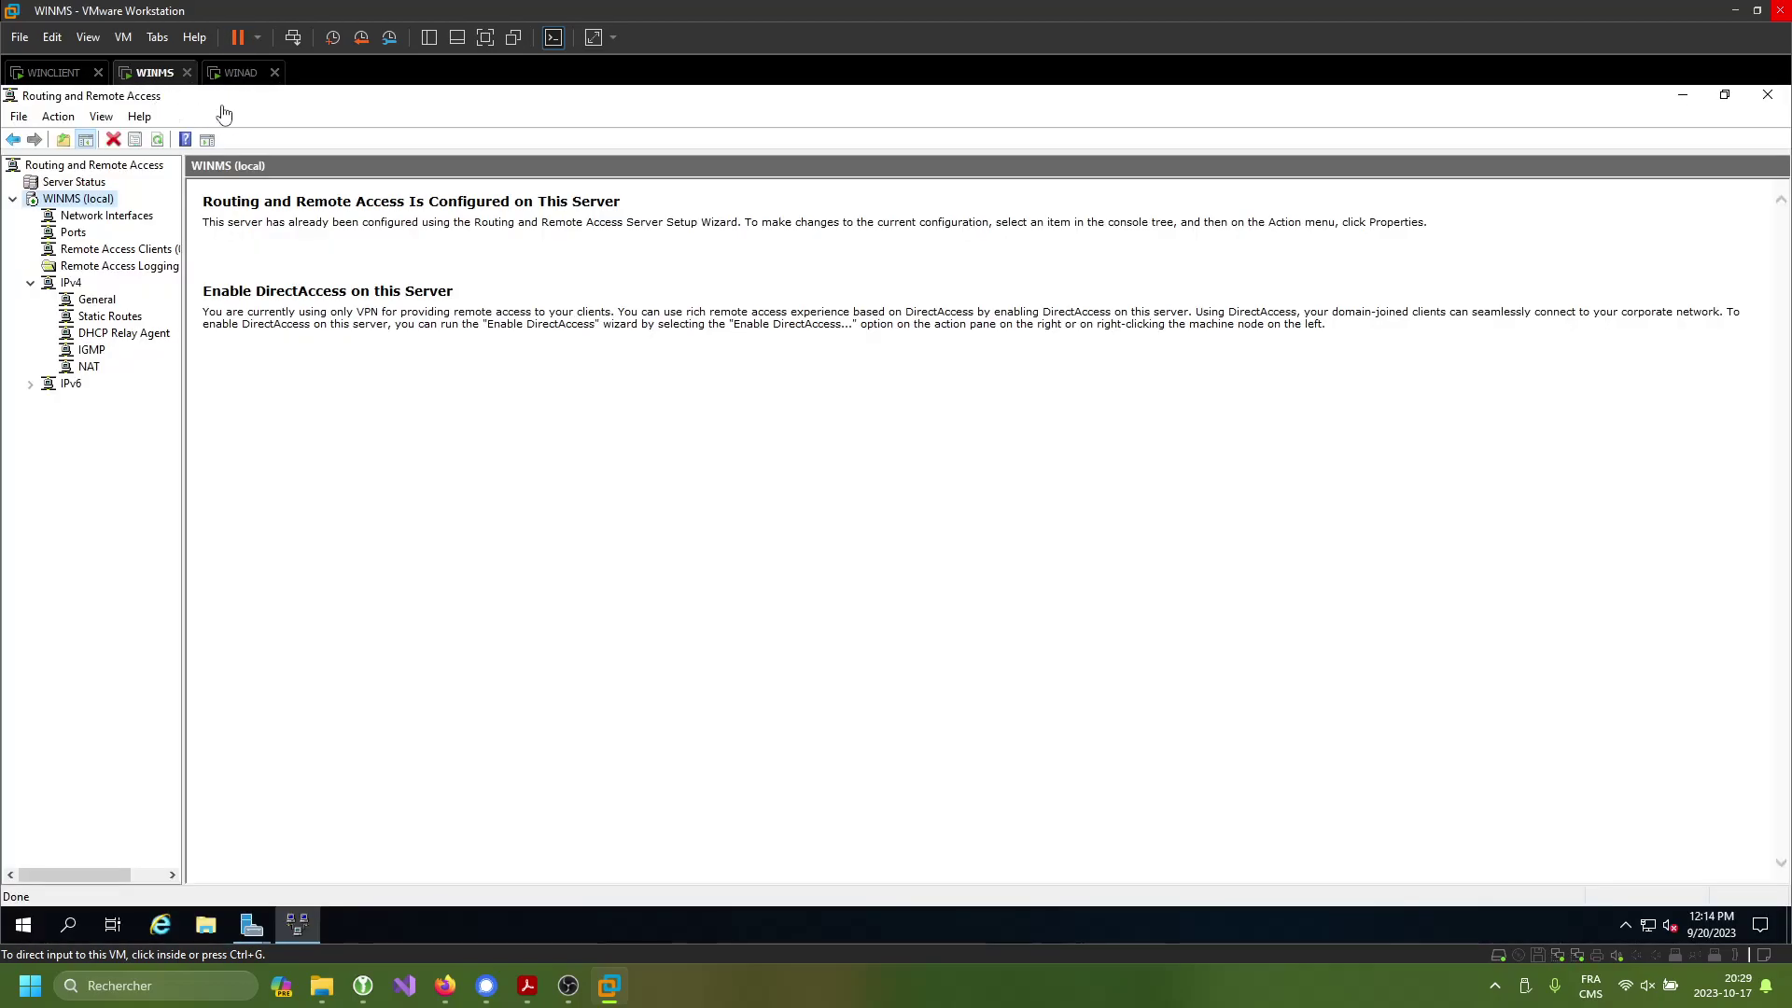
{"action": "left_click", "coordinate": [236, 72]}
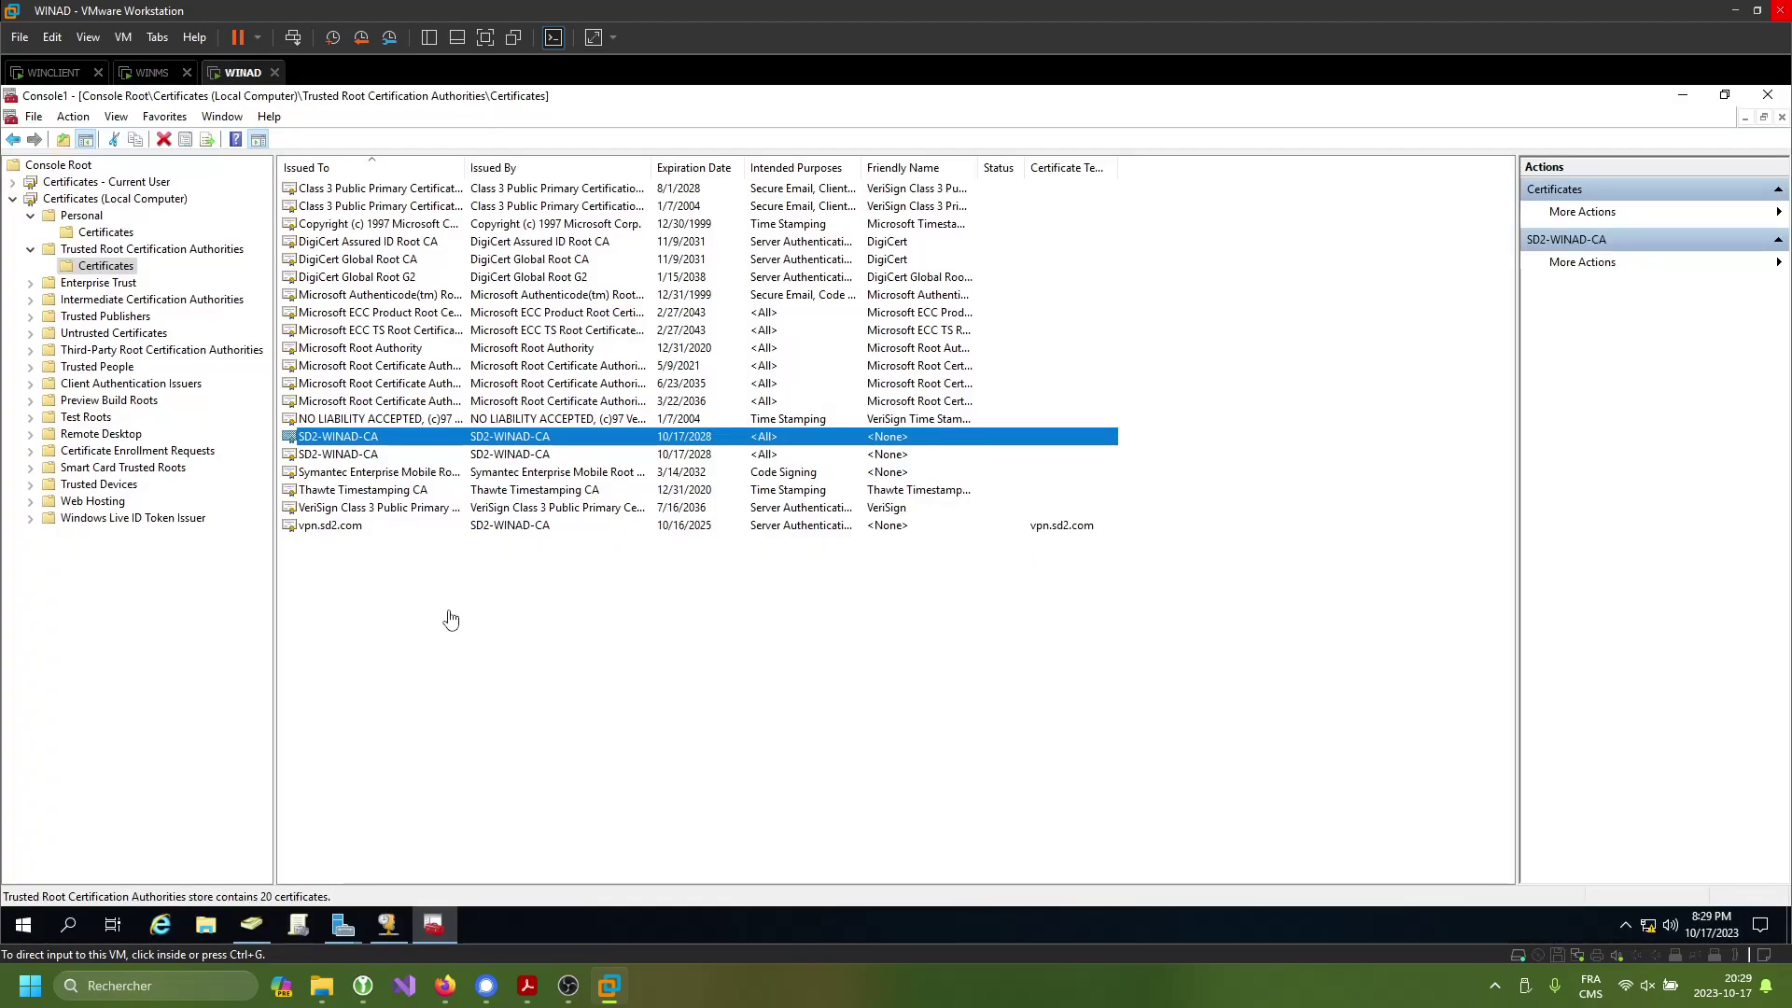
{"action": "right_click", "coordinate": [358, 526]}
- Export vpn.sd2.com without its private key as DER-encoded cert.cer on the Desktop
{"action": "mouse_move", "coordinate": [475, 560]}
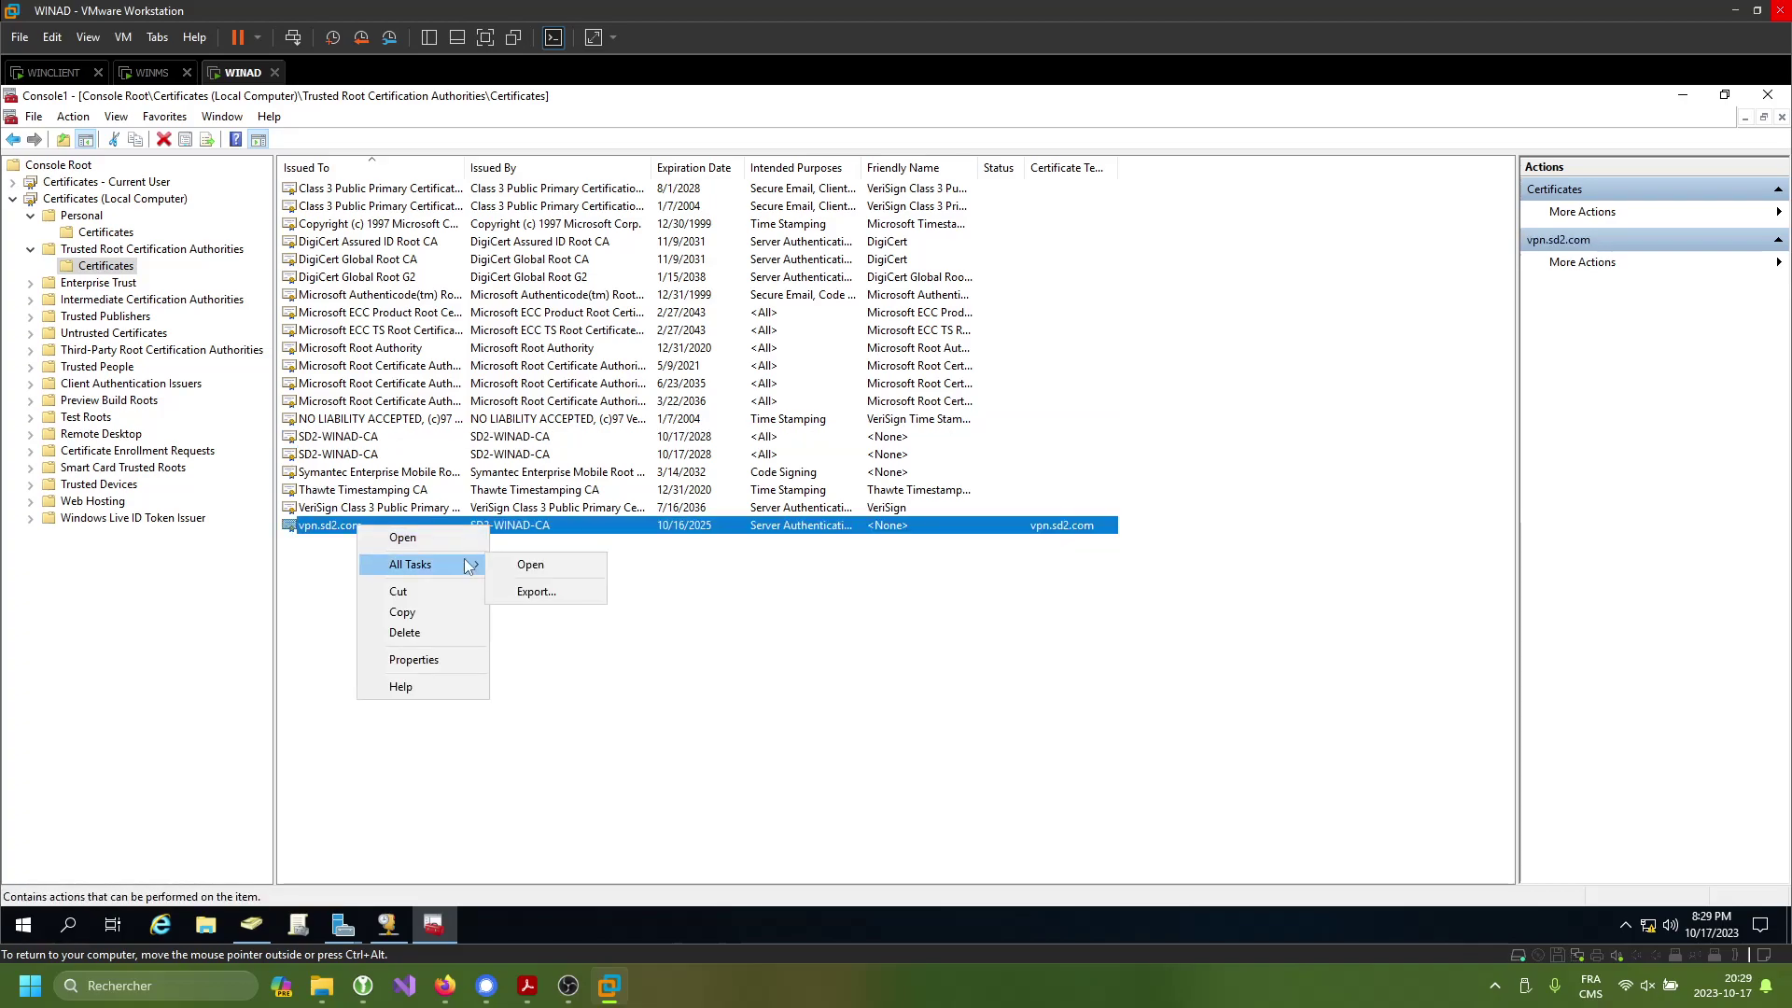
{"action": "left_click", "coordinate": [527, 590]}
{"action": "left_click", "coordinate": [1043, 714]}
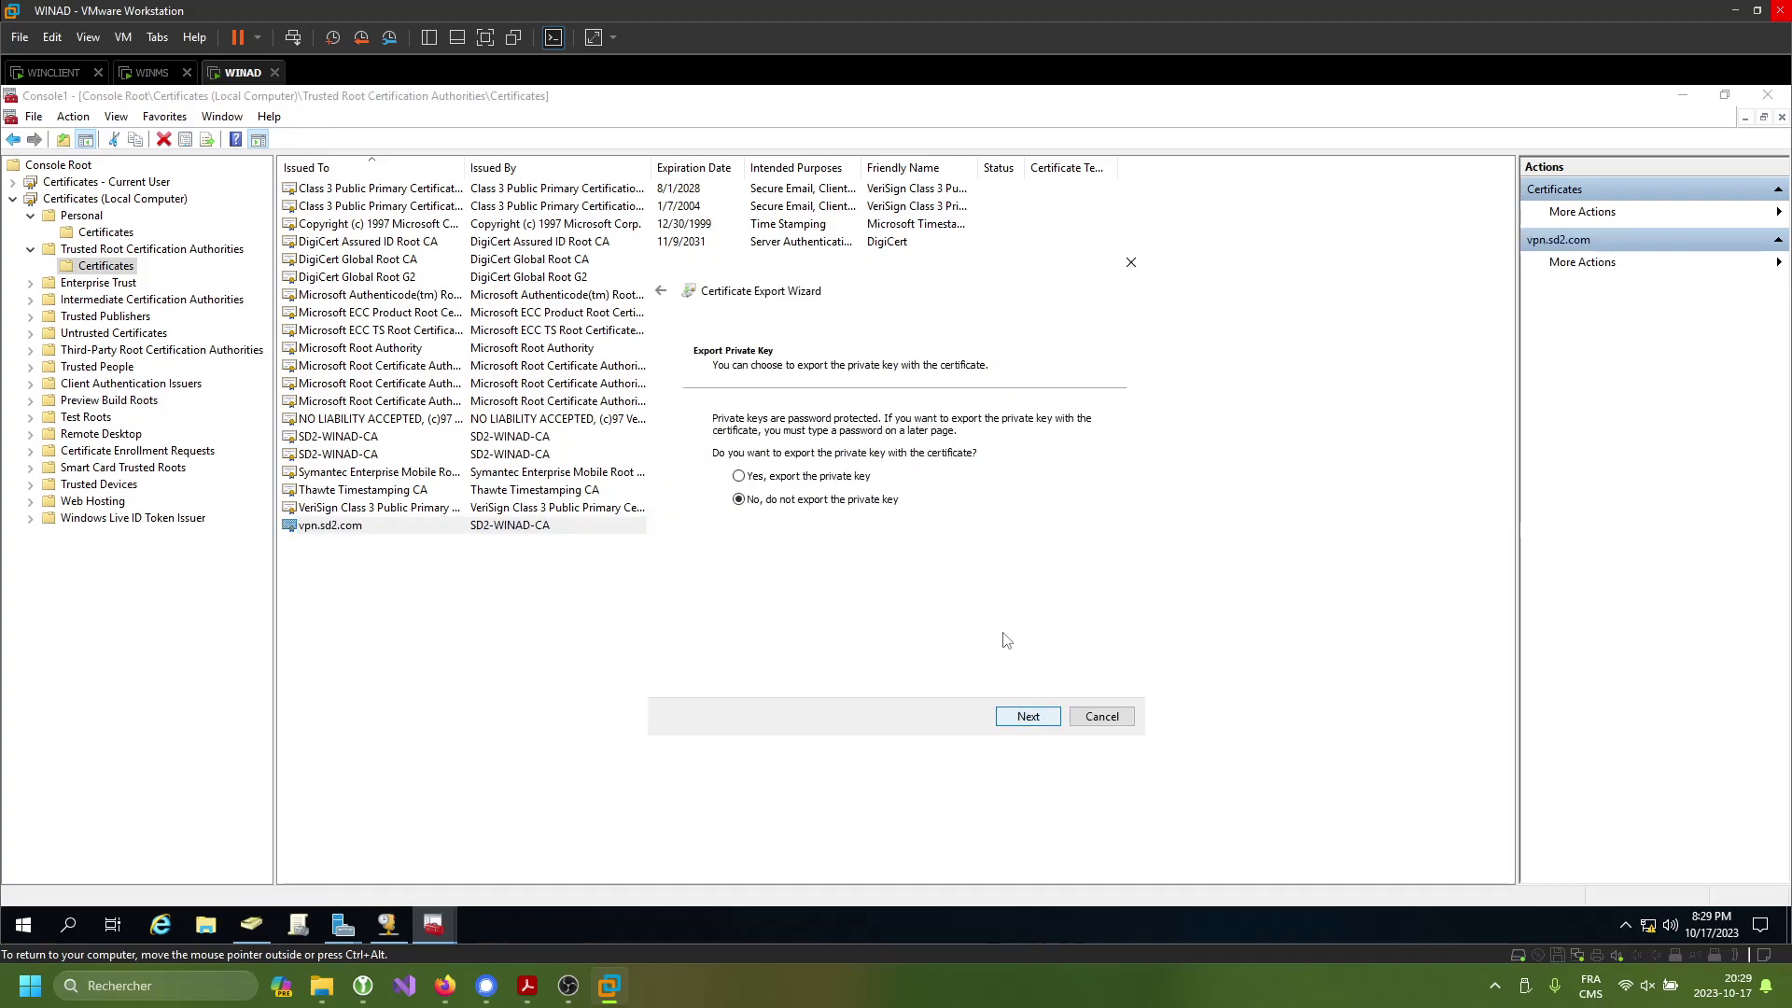
{"action": "left_click", "coordinate": [1013, 716]}
{"action": "left_click", "coordinate": [1011, 718]}
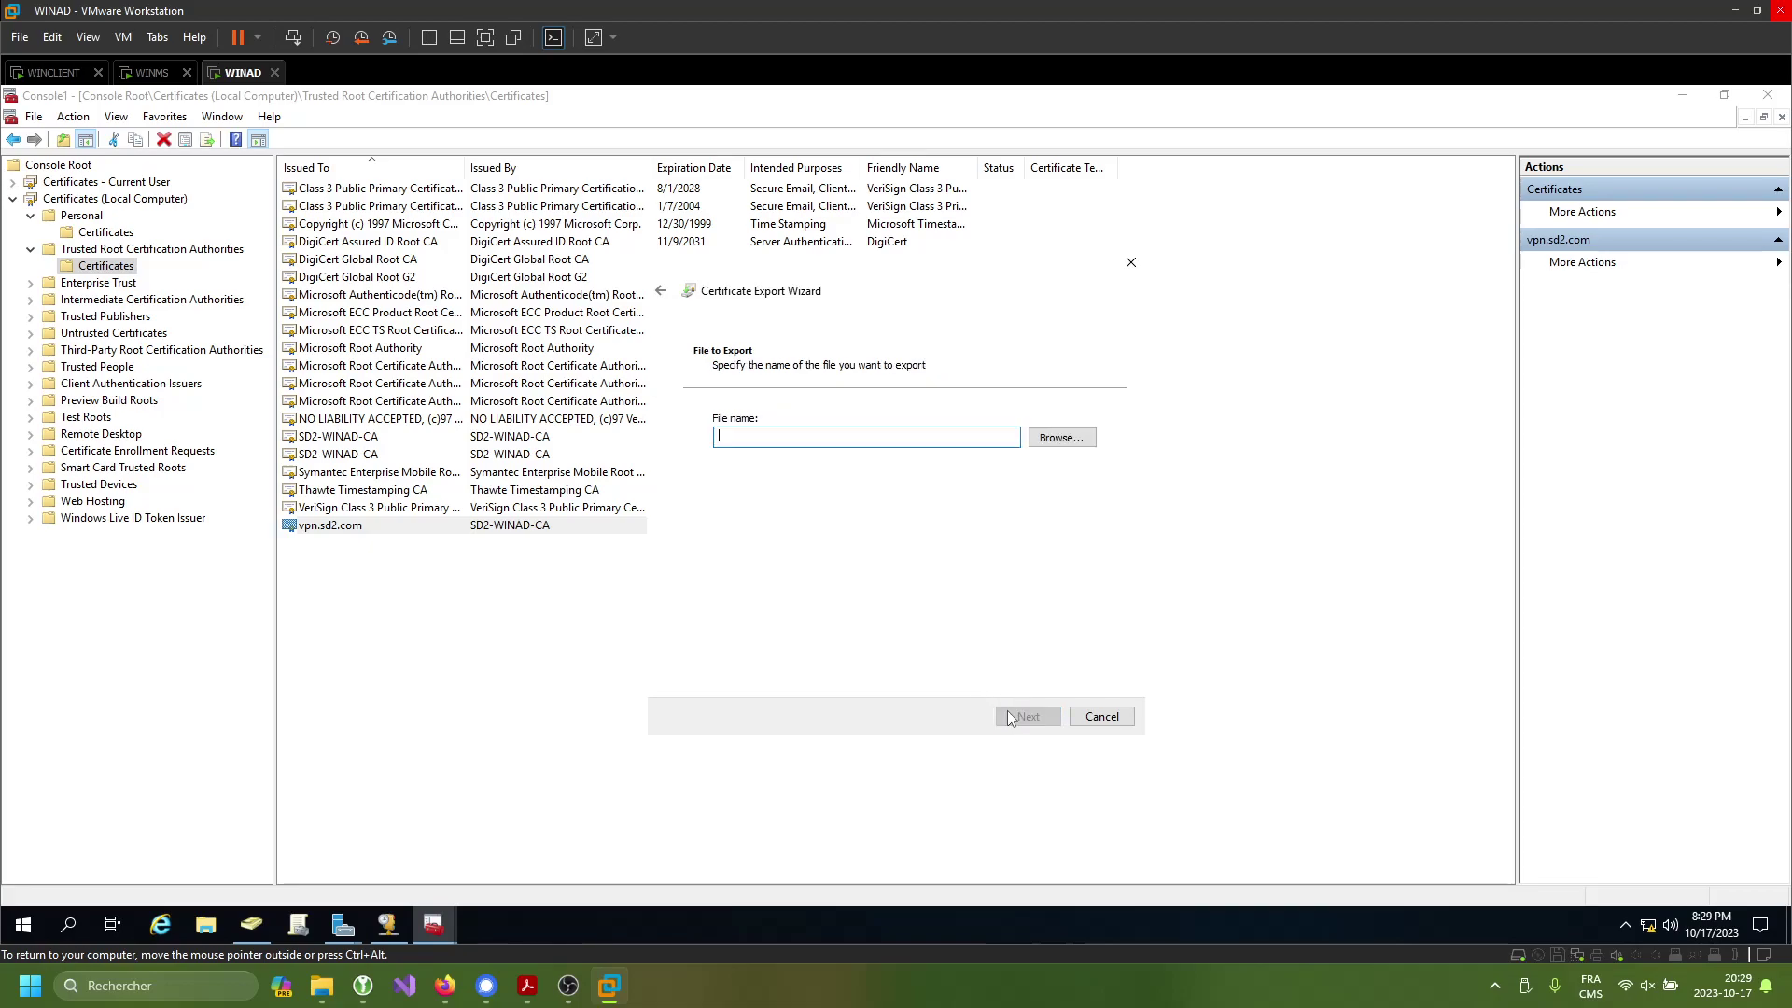
{"action": "left_click", "coordinate": [1060, 439]}
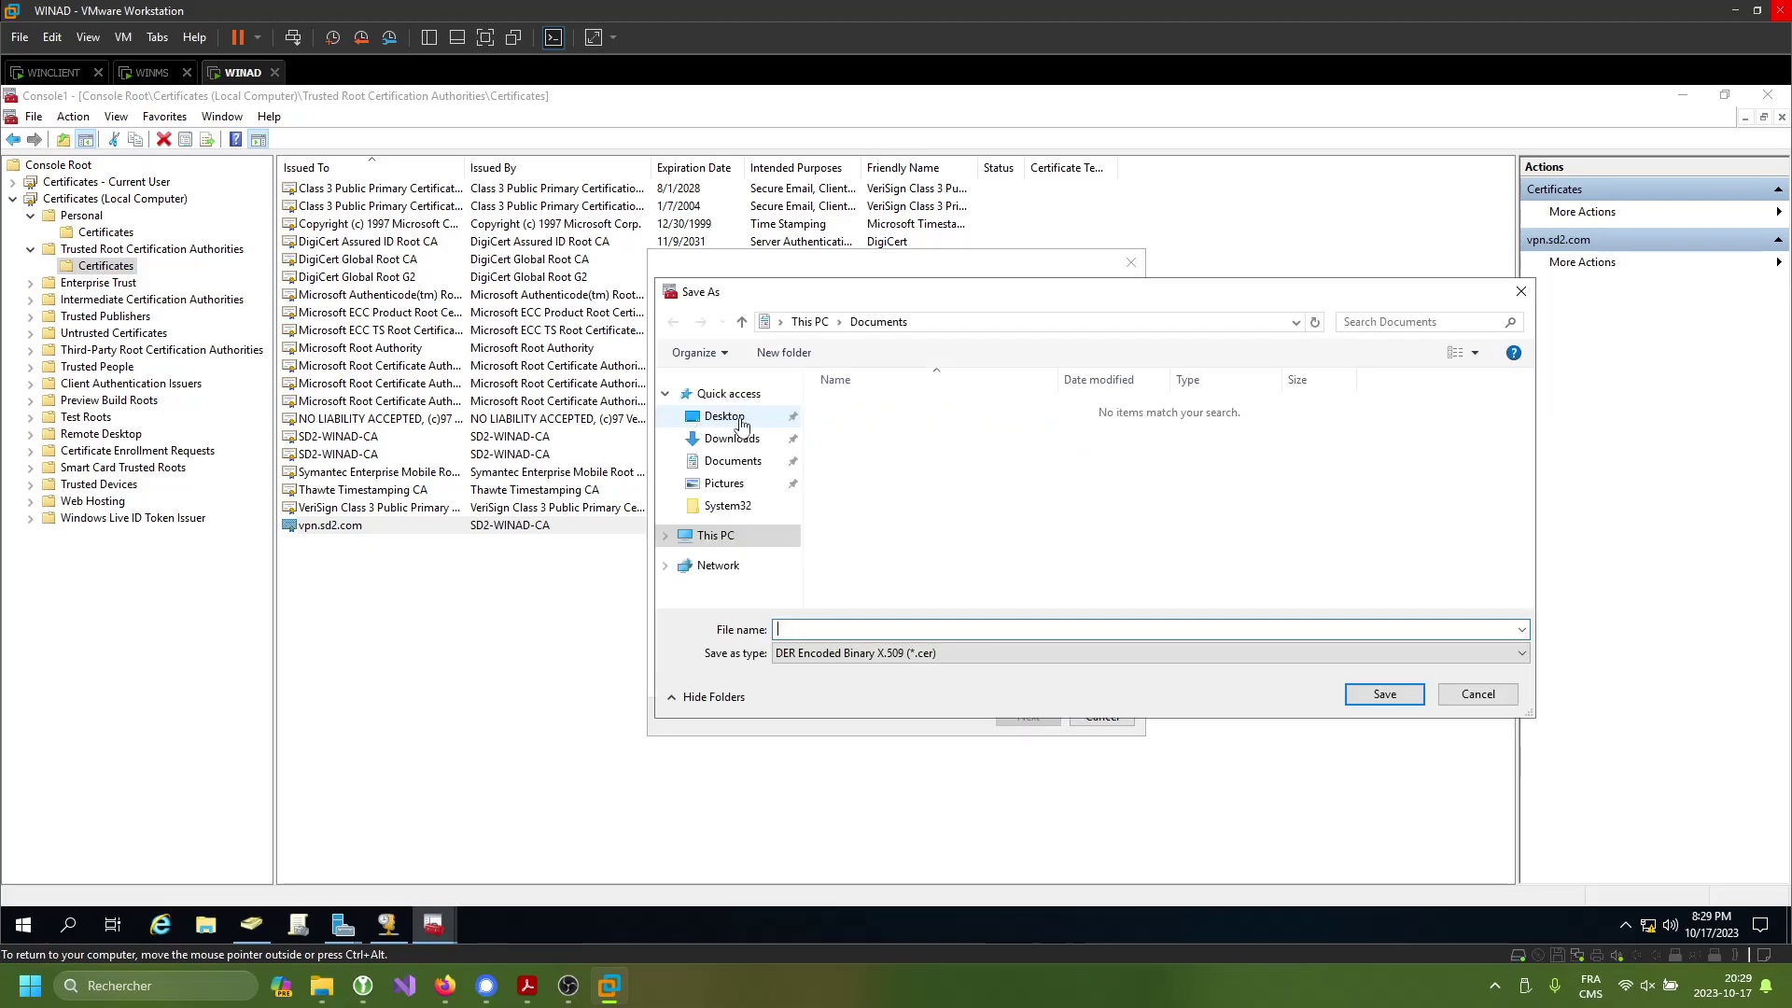
{"action": "left_click", "coordinate": [1195, 630]}
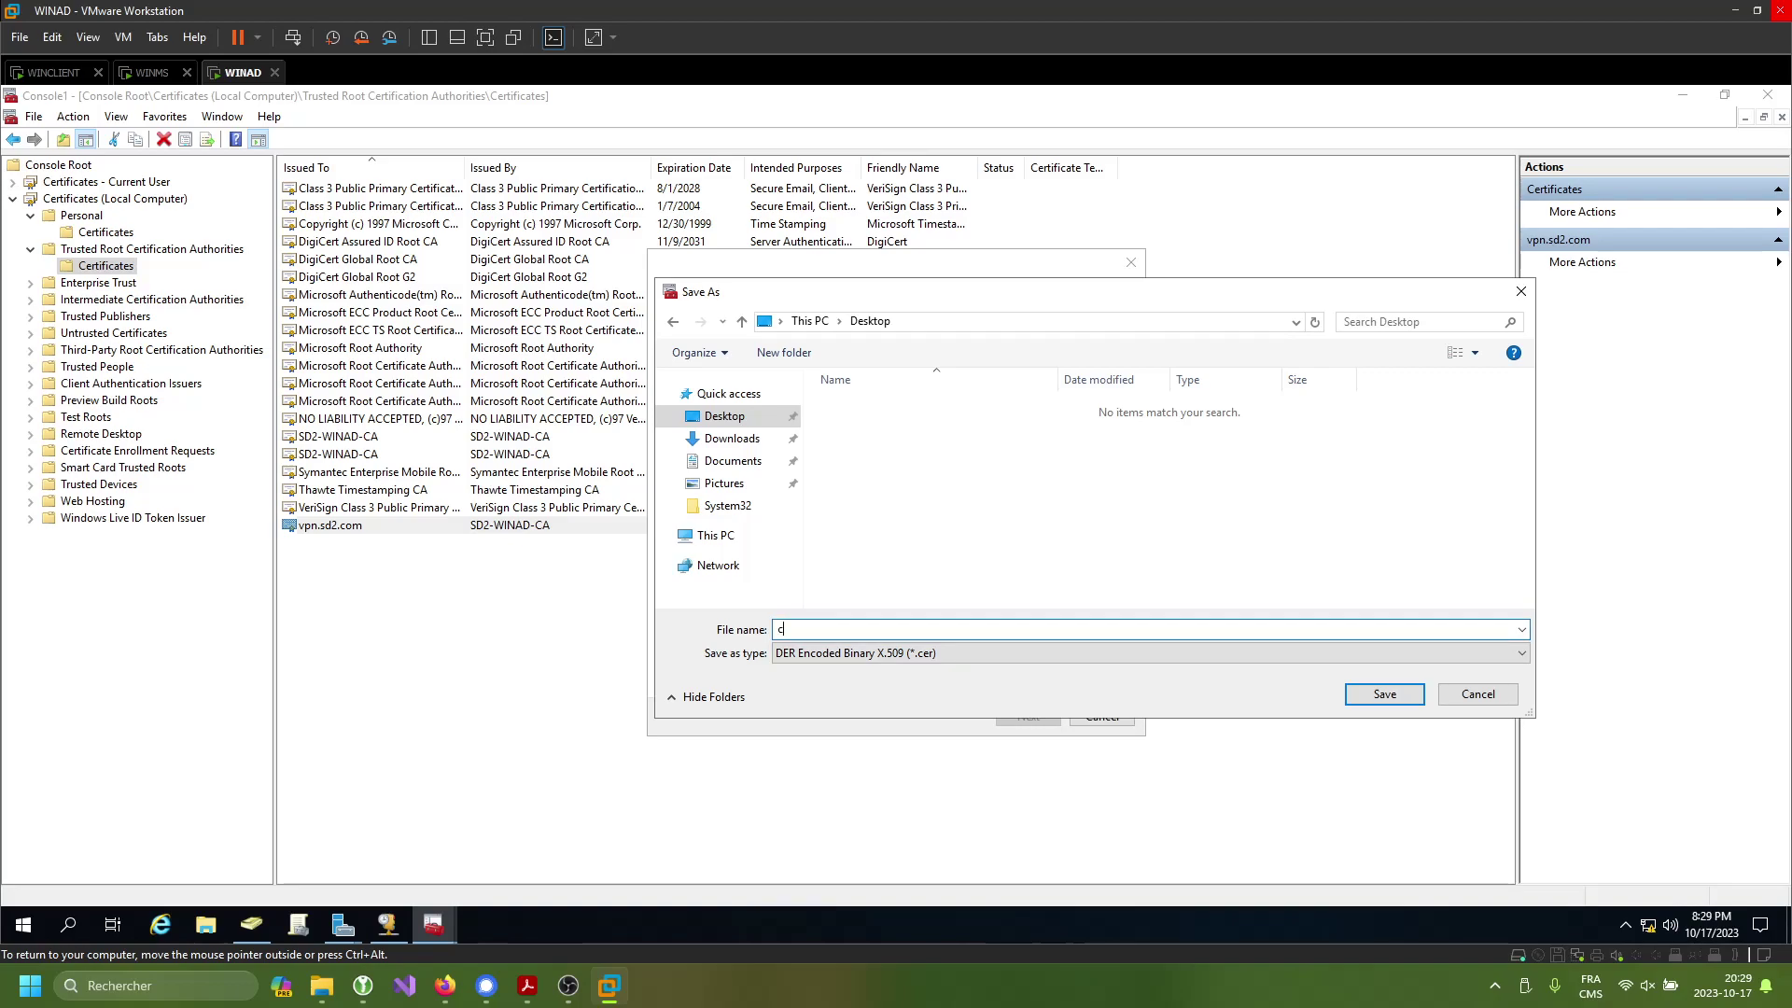
{"action": "left_click", "coordinate": [1385, 694]}
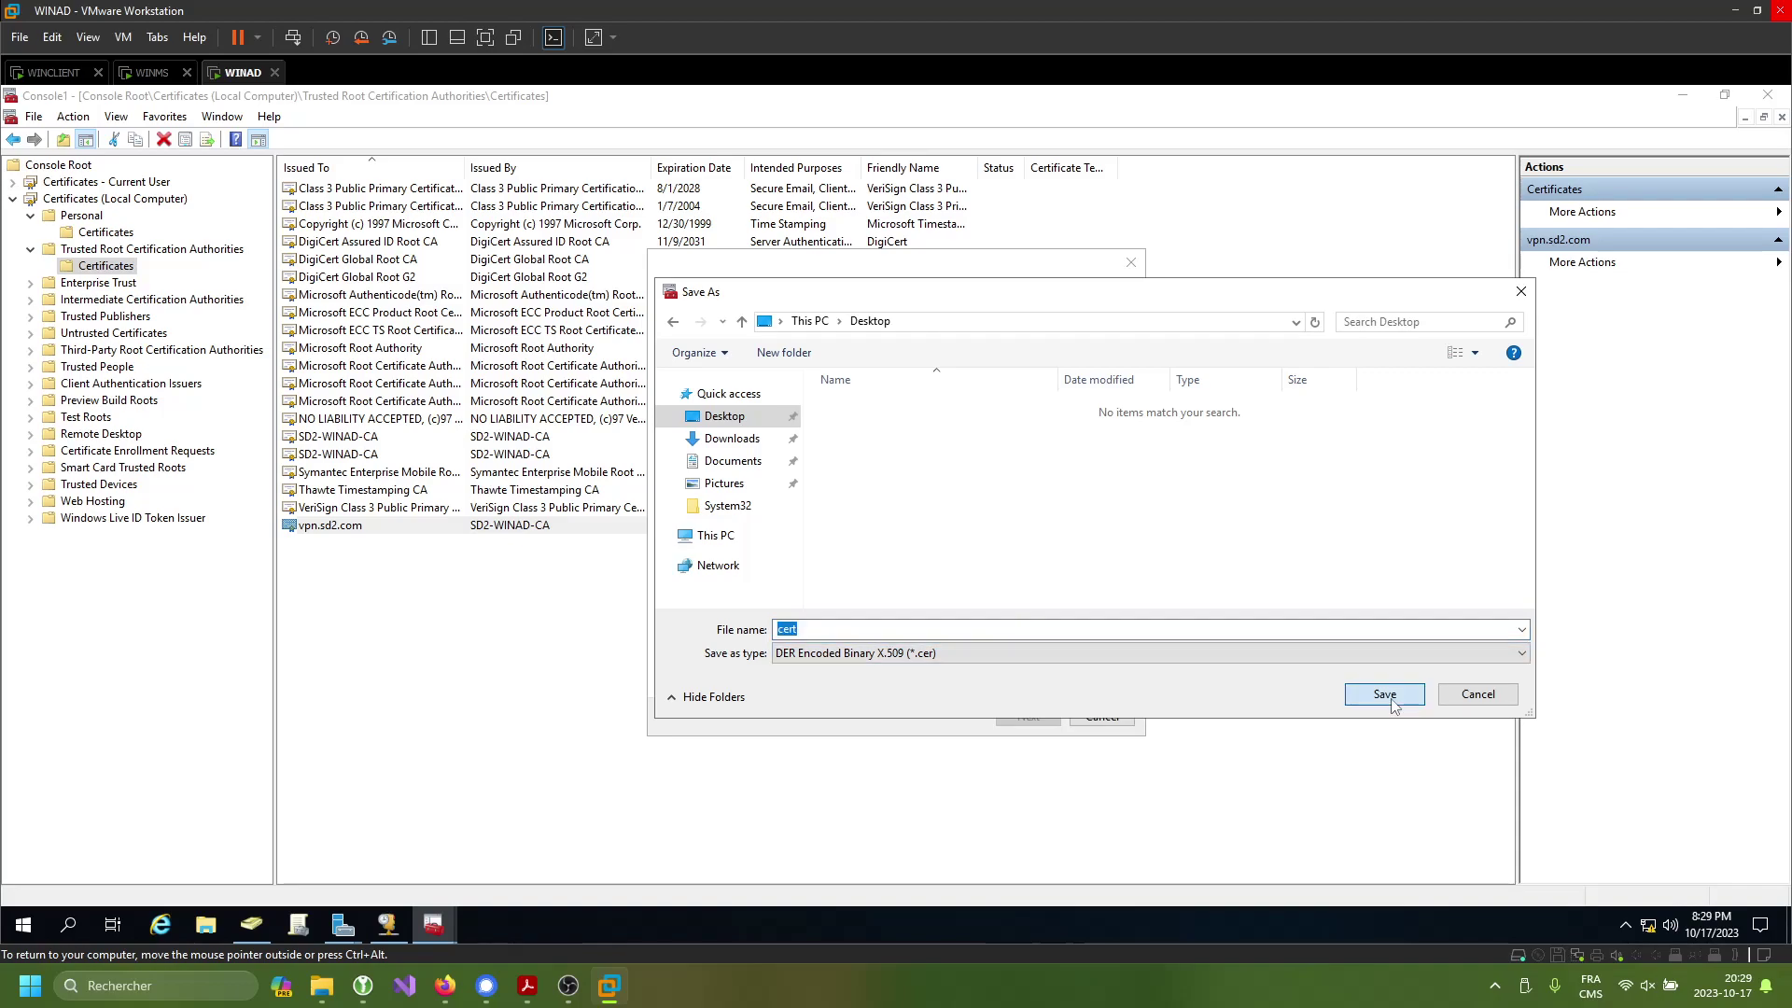
{"action": "left_click", "coordinate": [1022, 715]}
{"action": "left_click", "coordinate": [1019, 715]}
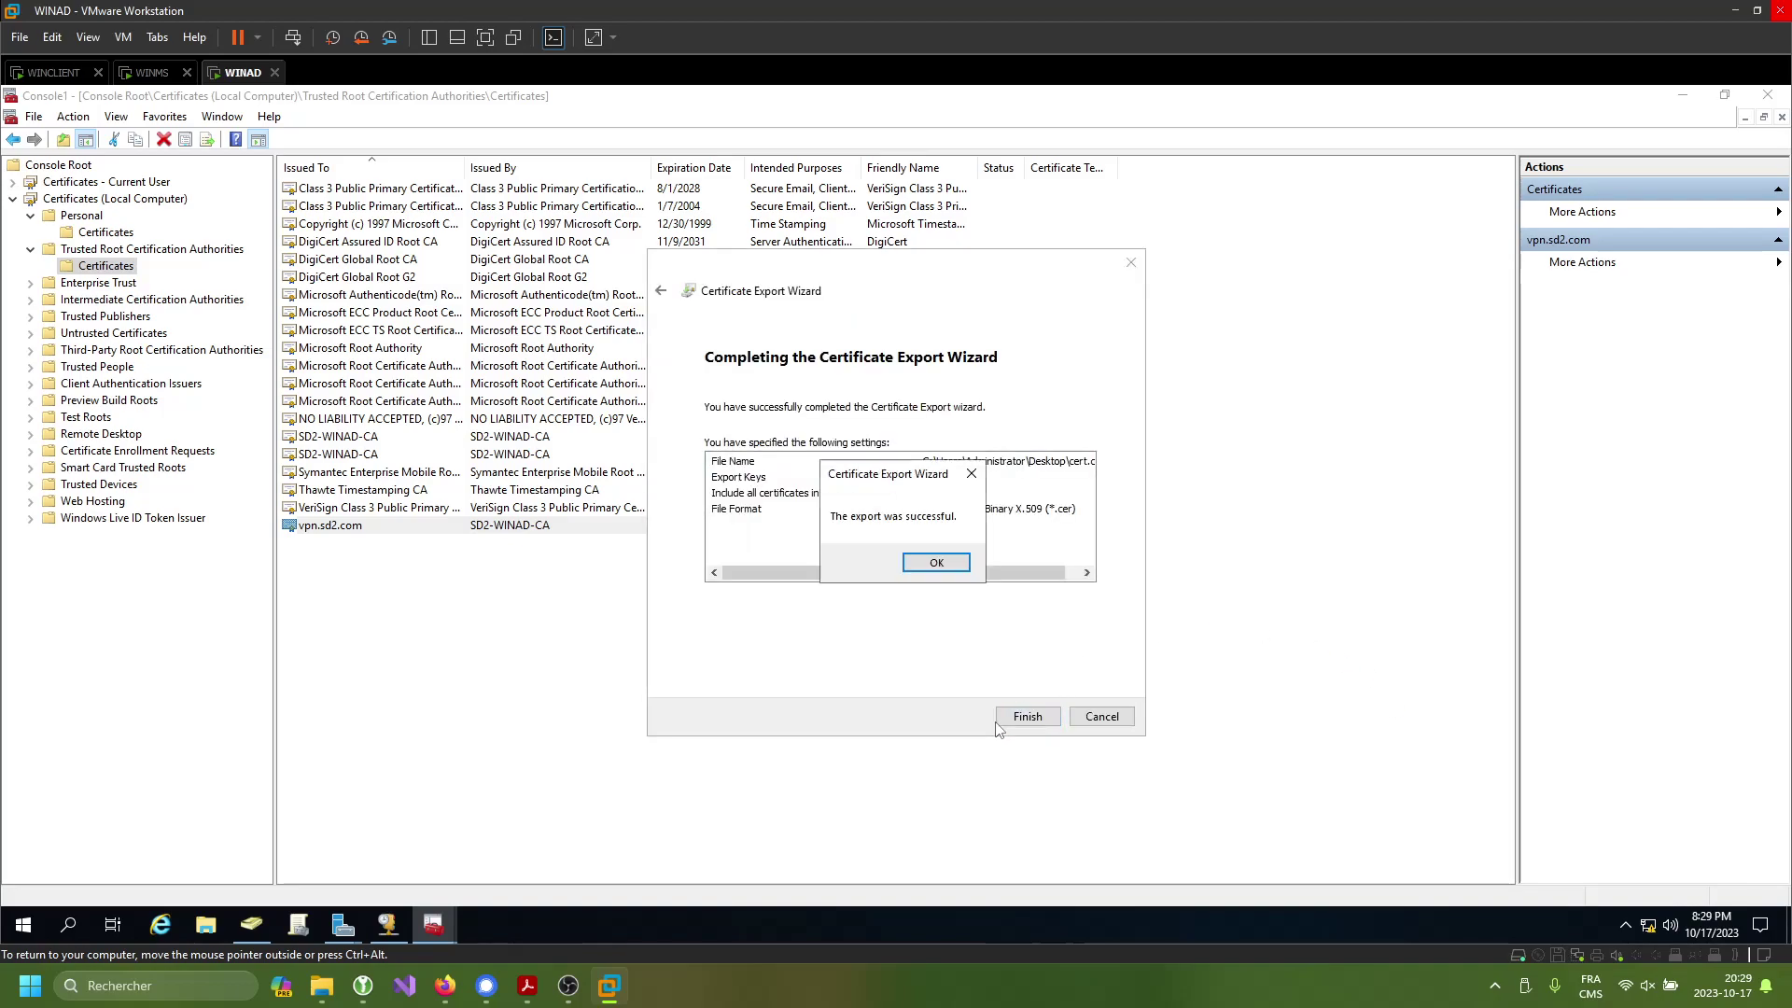
{"action": "left_click", "coordinate": [952, 567]}
- Export vpn.sd2.com again including its private key as PFX, protected by a password
{"action": "right_click", "coordinate": [570, 523]}
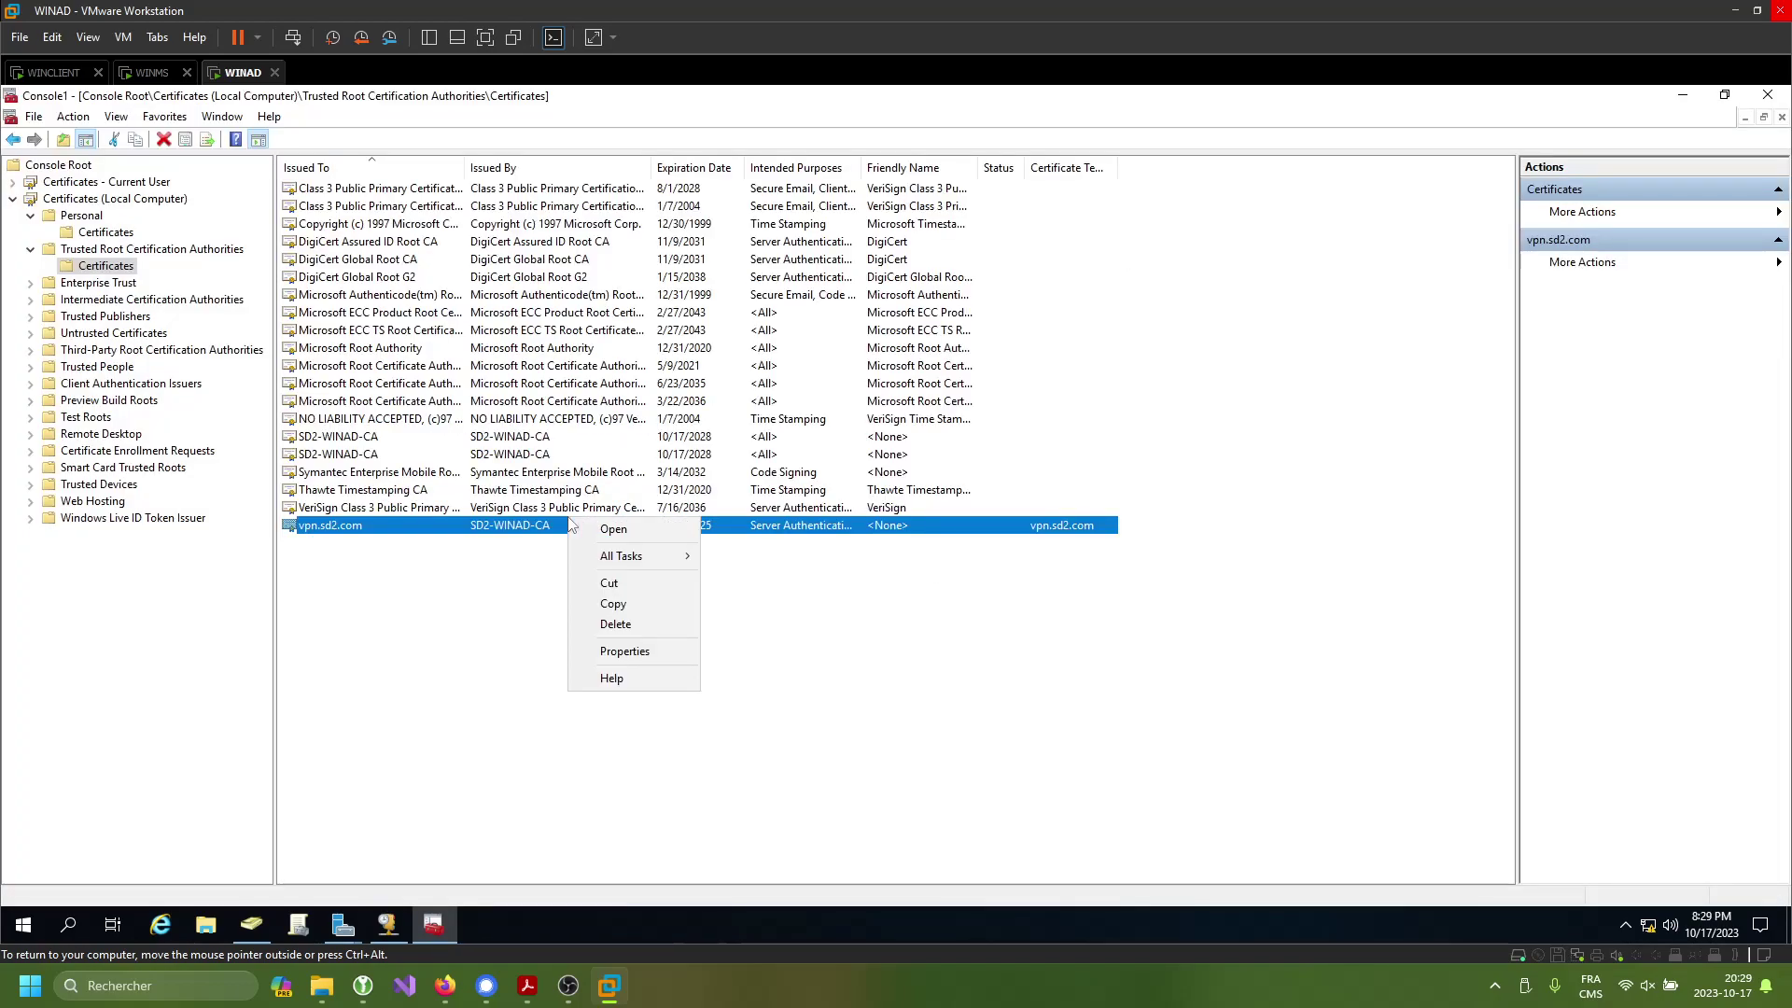
{"action": "mouse_move", "coordinate": [643, 556]}
{"action": "left_click", "coordinate": [762, 583]}
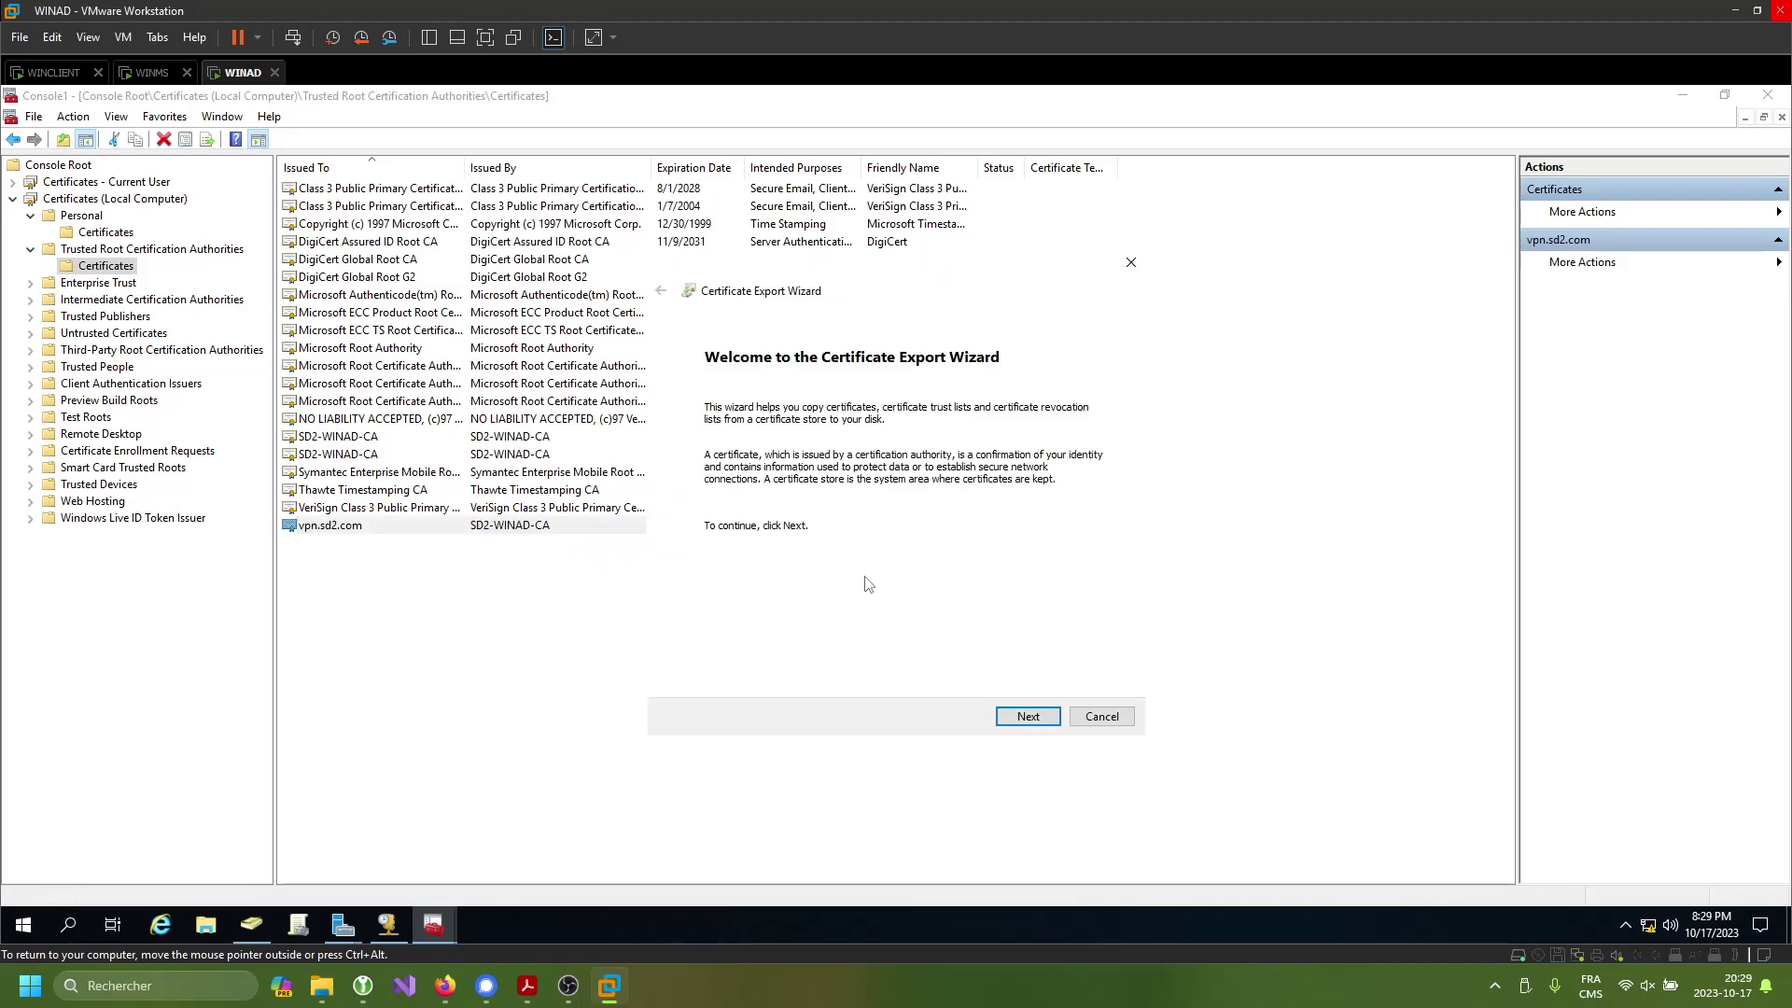
{"action": "left_click", "coordinate": [1007, 715]}
{"action": "left_click", "coordinate": [839, 474]}
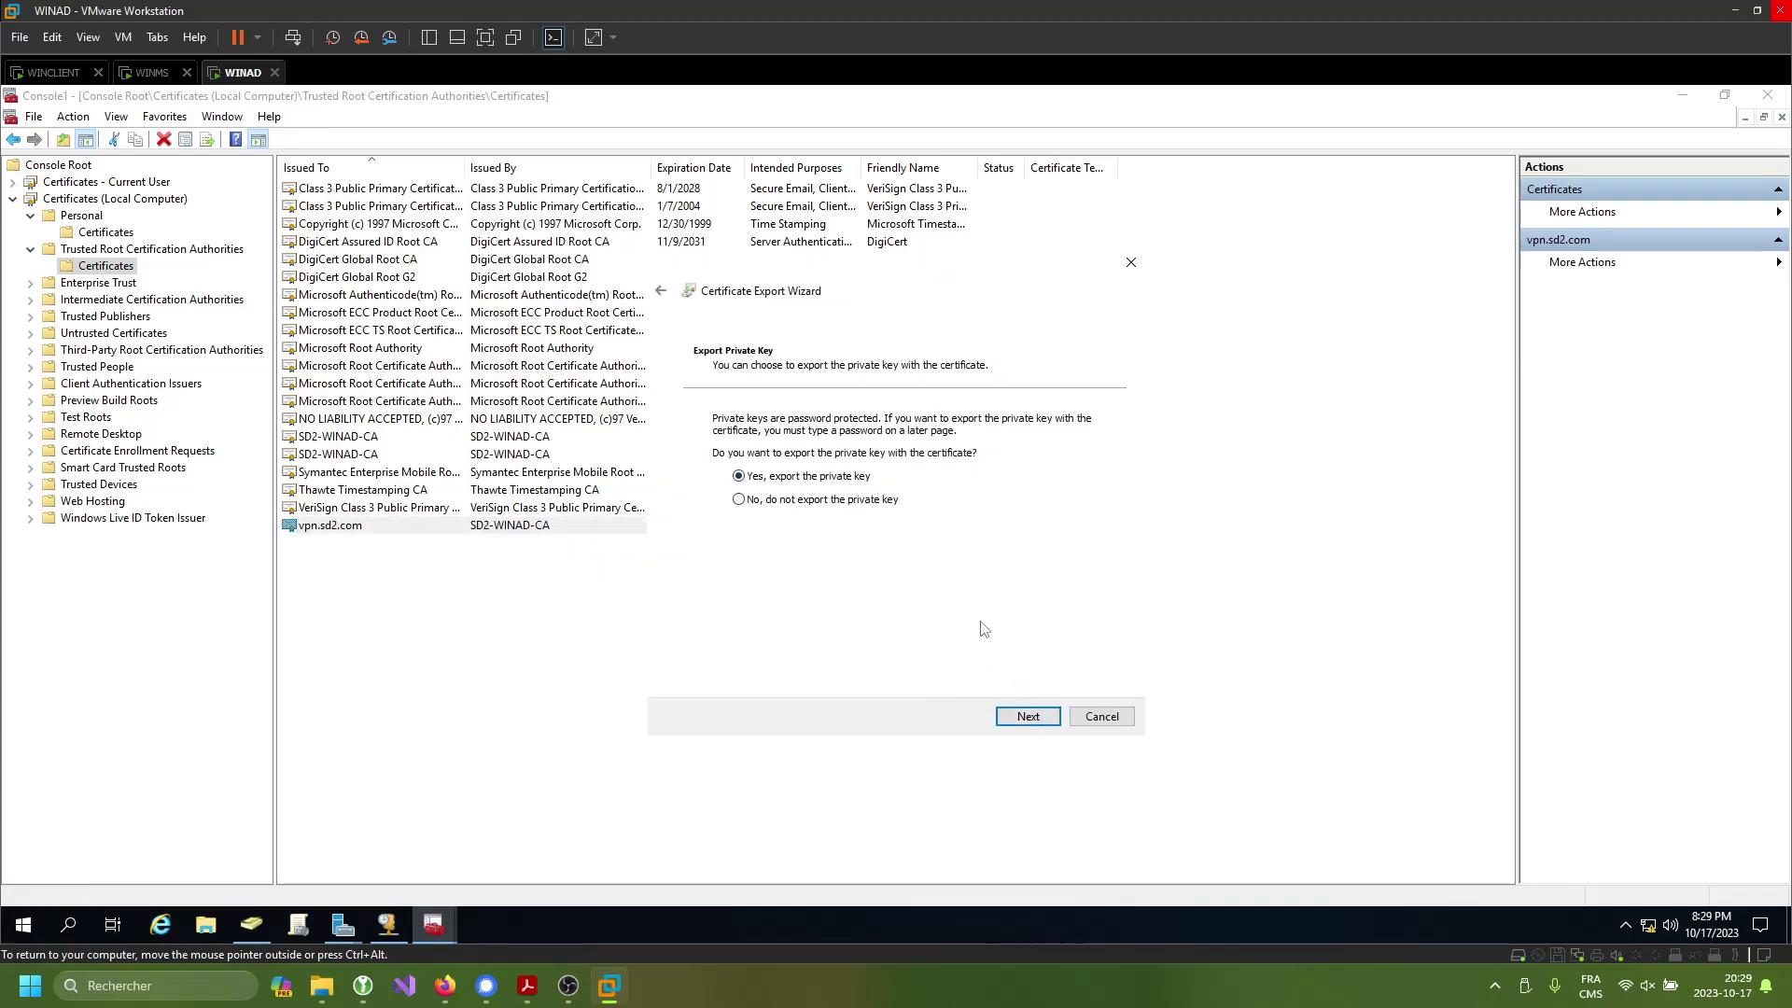
{"action": "left_click", "coordinate": [1028, 716]}
{"action": "left_click", "coordinate": [1029, 717]}
{"action": "left_click", "coordinate": [758, 565]}
{"action": "left_click", "coordinate": [839, 582]}
{"action": "type", "text": "****"}
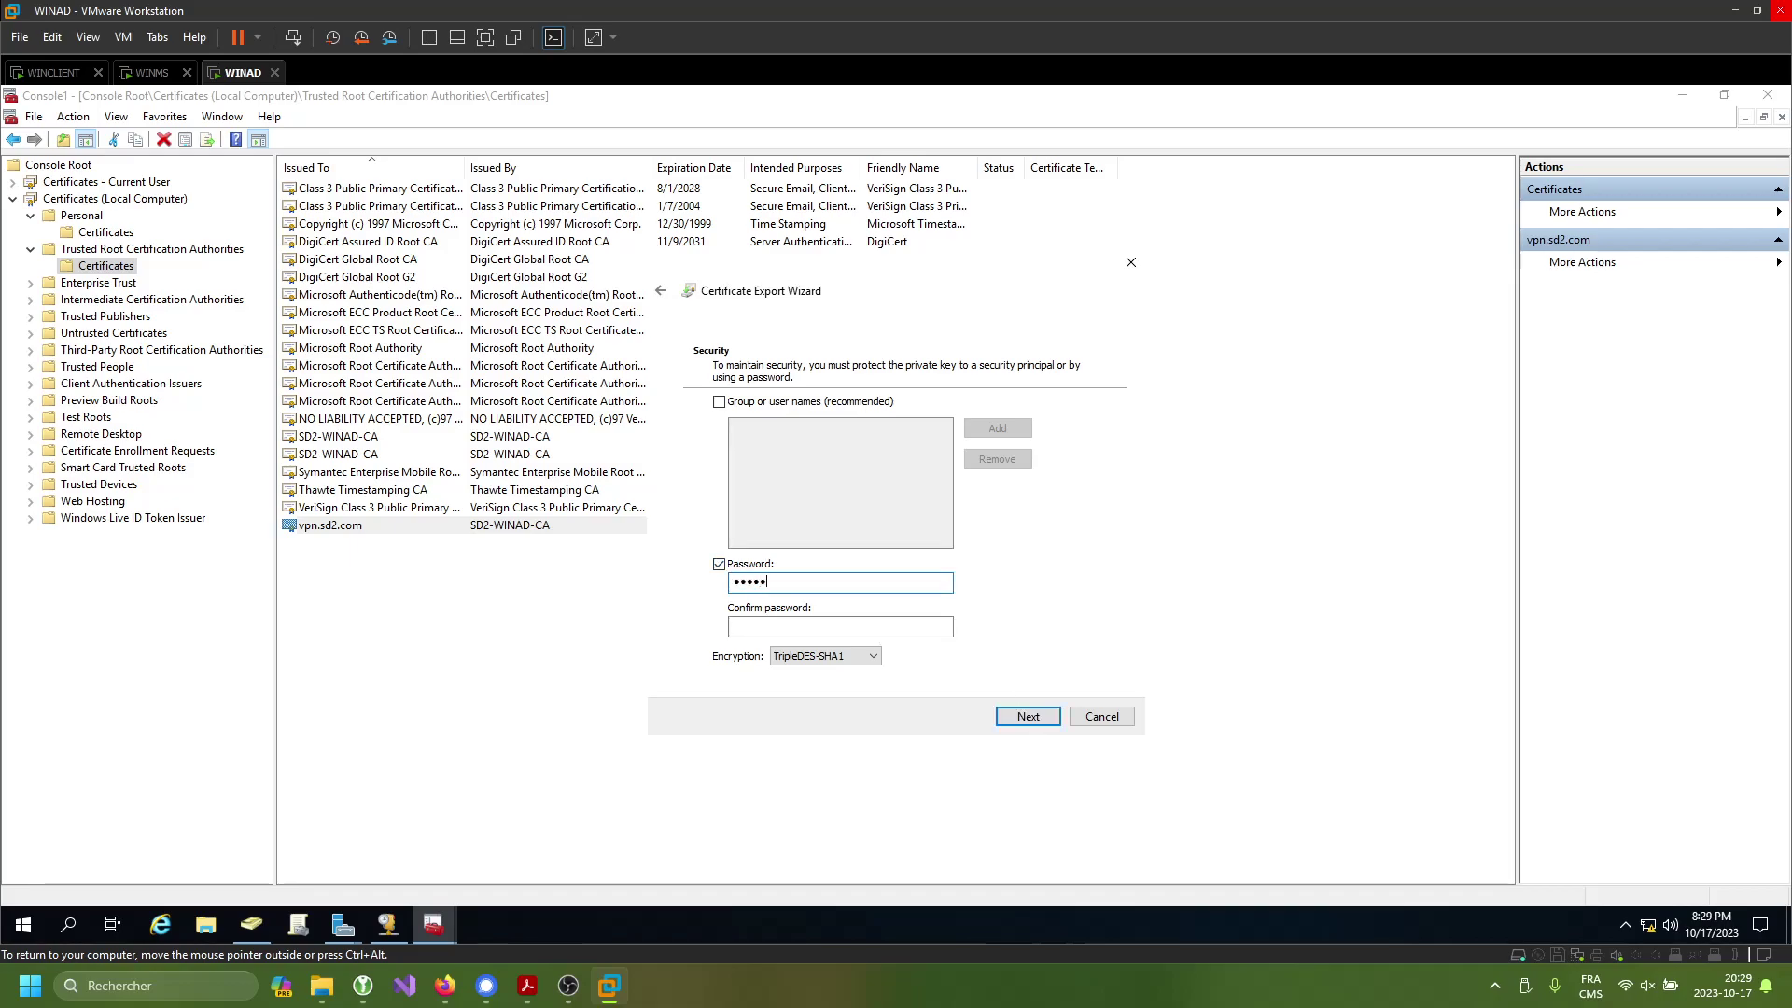
{"action": "left_click", "coordinate": [840, 626]}
{"action": "type", "text": "*********"}
- Save the private-key export as key.pfx on the Desktop
{"action": "left_click", "coordinate": [1042, 720]}
{"action": "left_click", "coordinate": [1073, 436]}
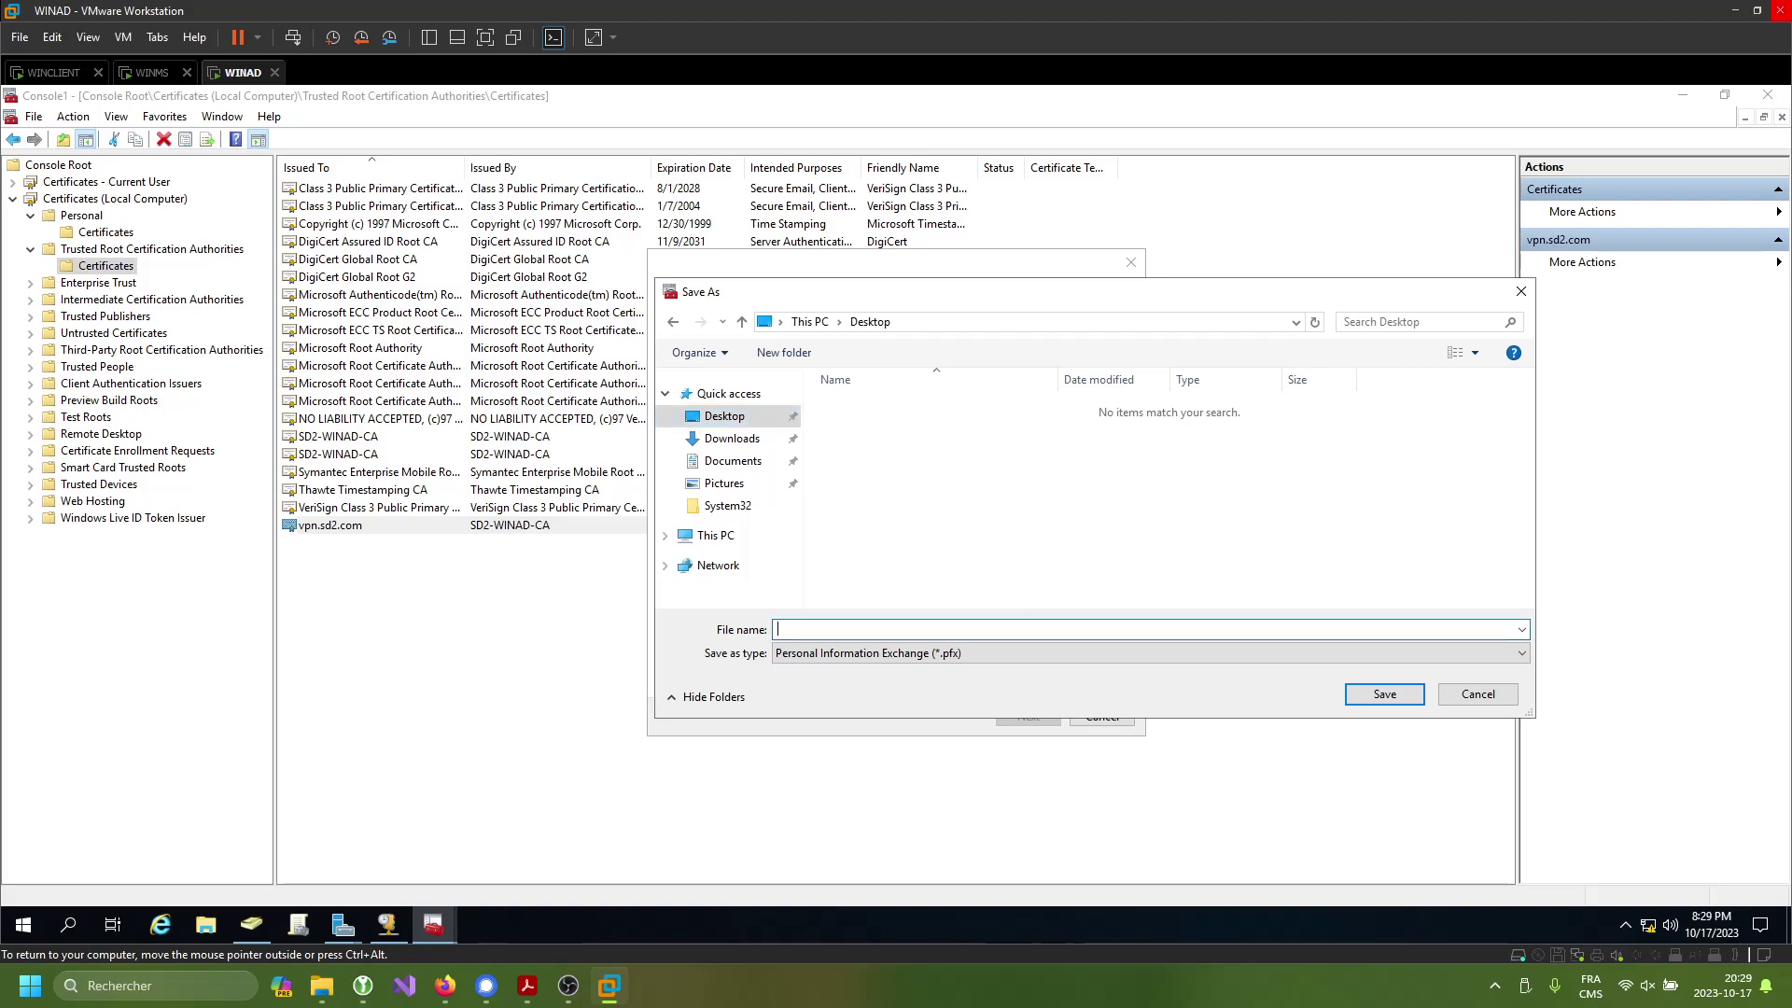
{"action": "left_click", "coordinate": [1385, 696]}
{"action": "left_click", "coordinate": [1028, 716]}
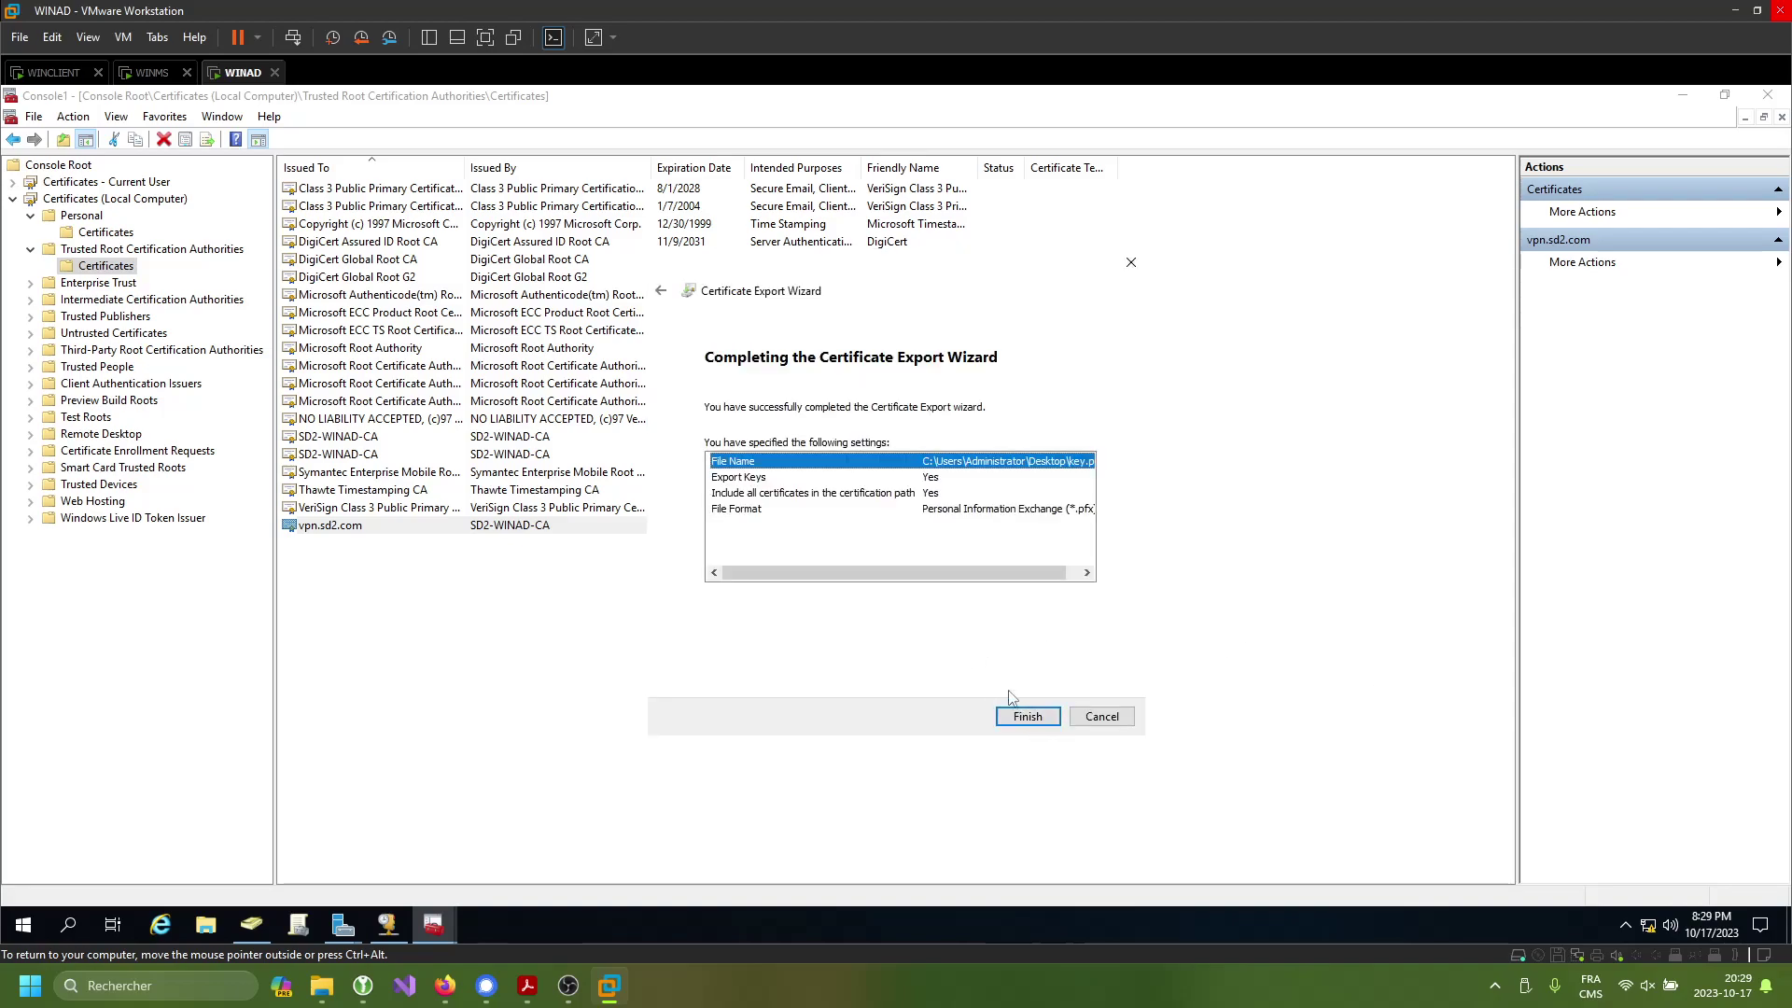
{"action": "left_click", "coordinate": [1027, 717]}
{"action": "left_click", "coordinate": [928, 565]}
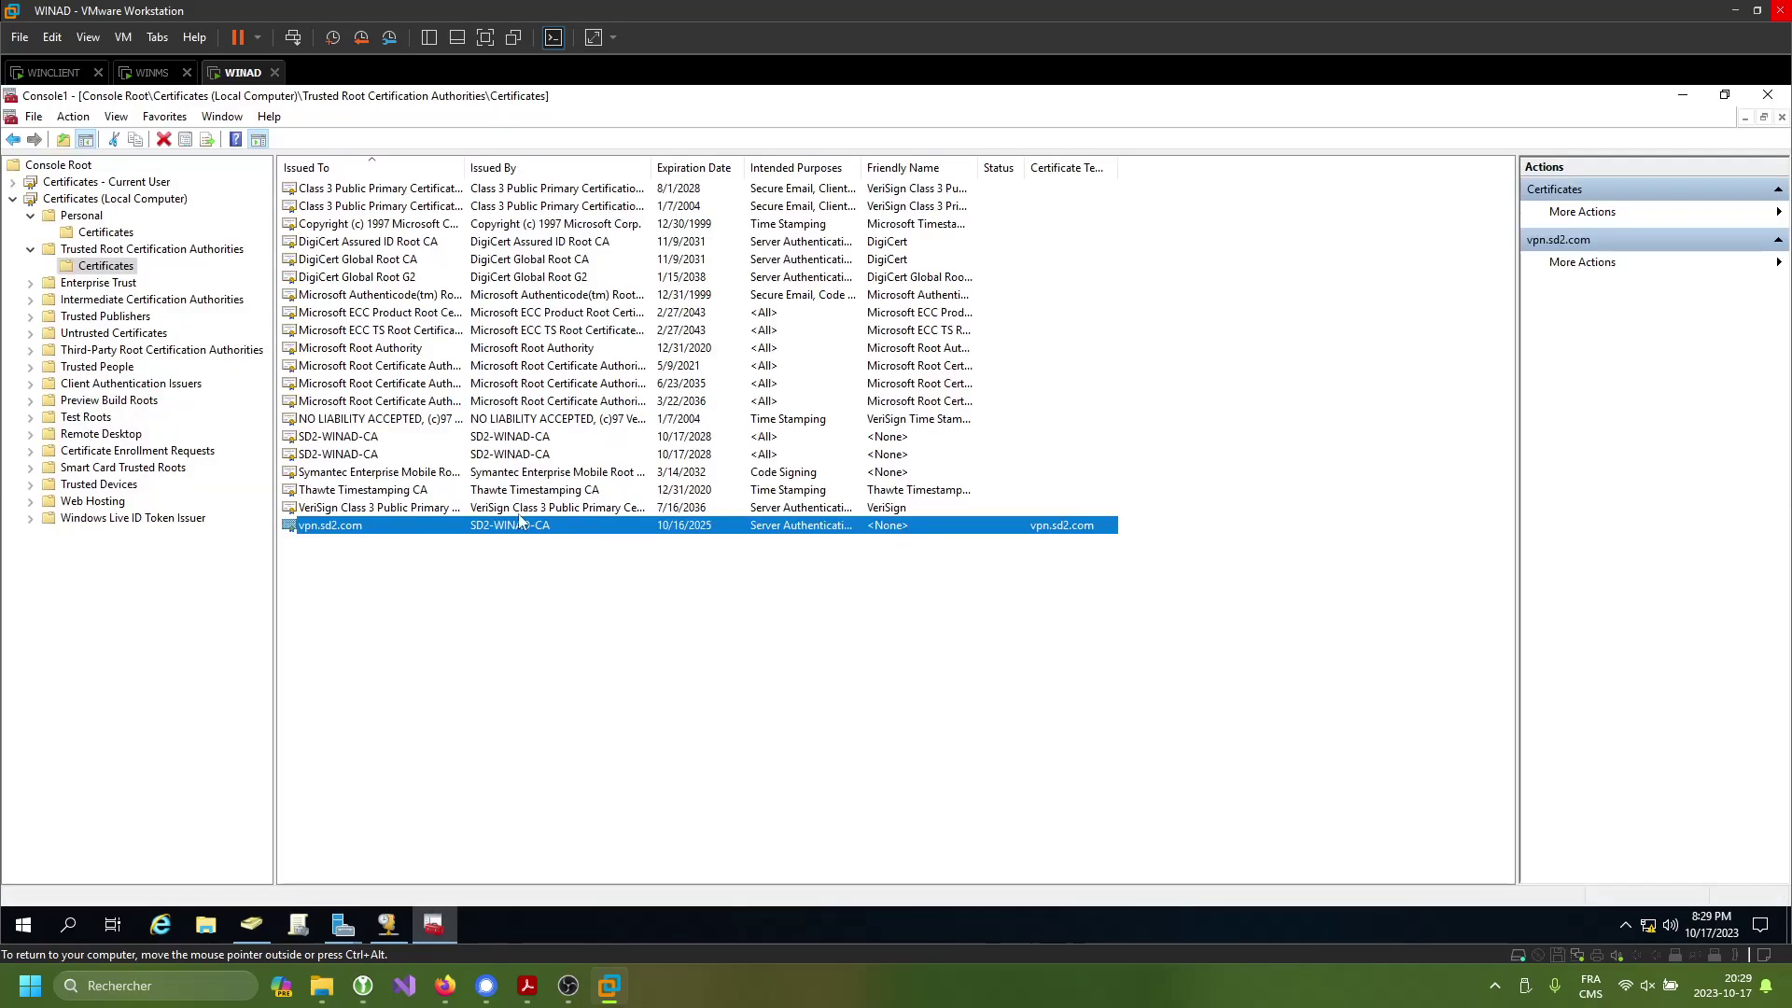
- Select the SD2-WINAD-CA root certificate among the two listed entries
{"action": "left_click", "coordinate": [347, 441]}
{"action": "left_click", "coordinate": [363, 451]}
{"action": "left_click", "coordinate": [372, 441]}
{"action": "left_click", "coordinate": [382, 455]}
{"action": "left_click", "coordinate": [387, 442]}
{"action": "left_click", "coordinate": [390, 457]}
{"action": "left_click", "coordinate": [410, 440]}
- Export the SD2-WINAD-CA root certificate in DER format as CA.cer on the Desktop
{"action": "right_click", "coordinate": [409, 439]}
{"action": "mouse_move", "coordinate": [507, 476]}
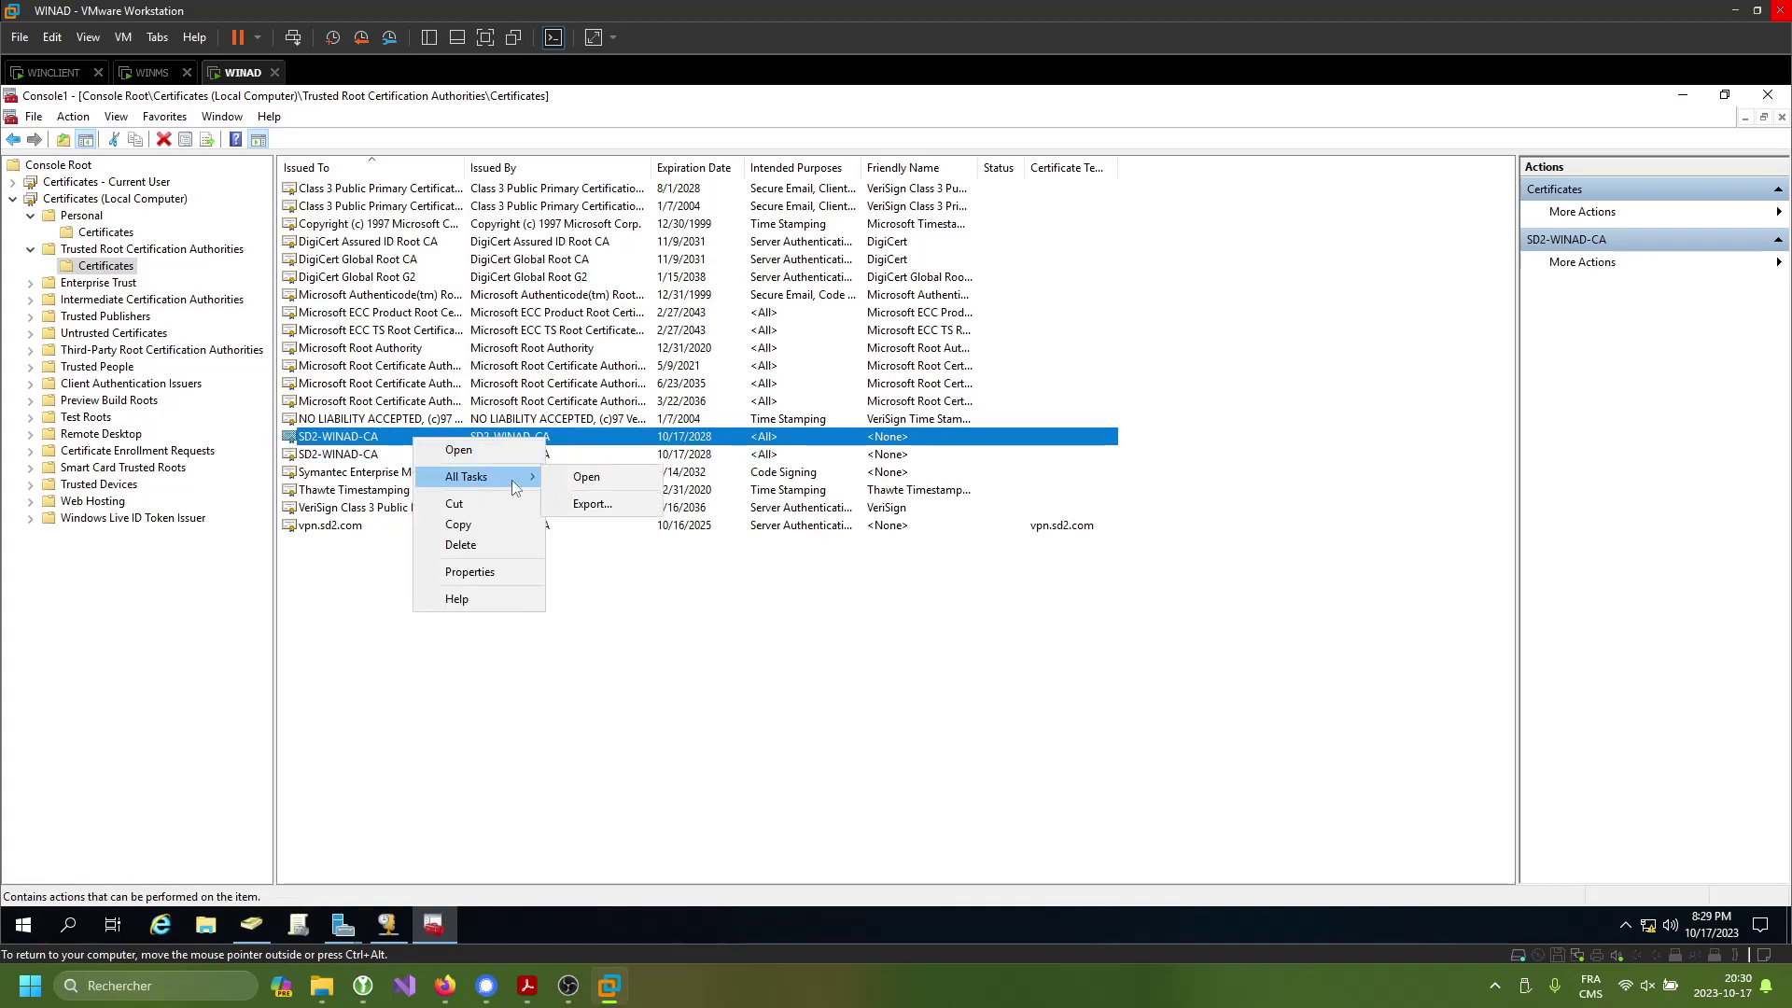
{"action": "left_click", "coordinate": [590, 503]}
{"action": "left_click", "coordinate": [1027, 716]}
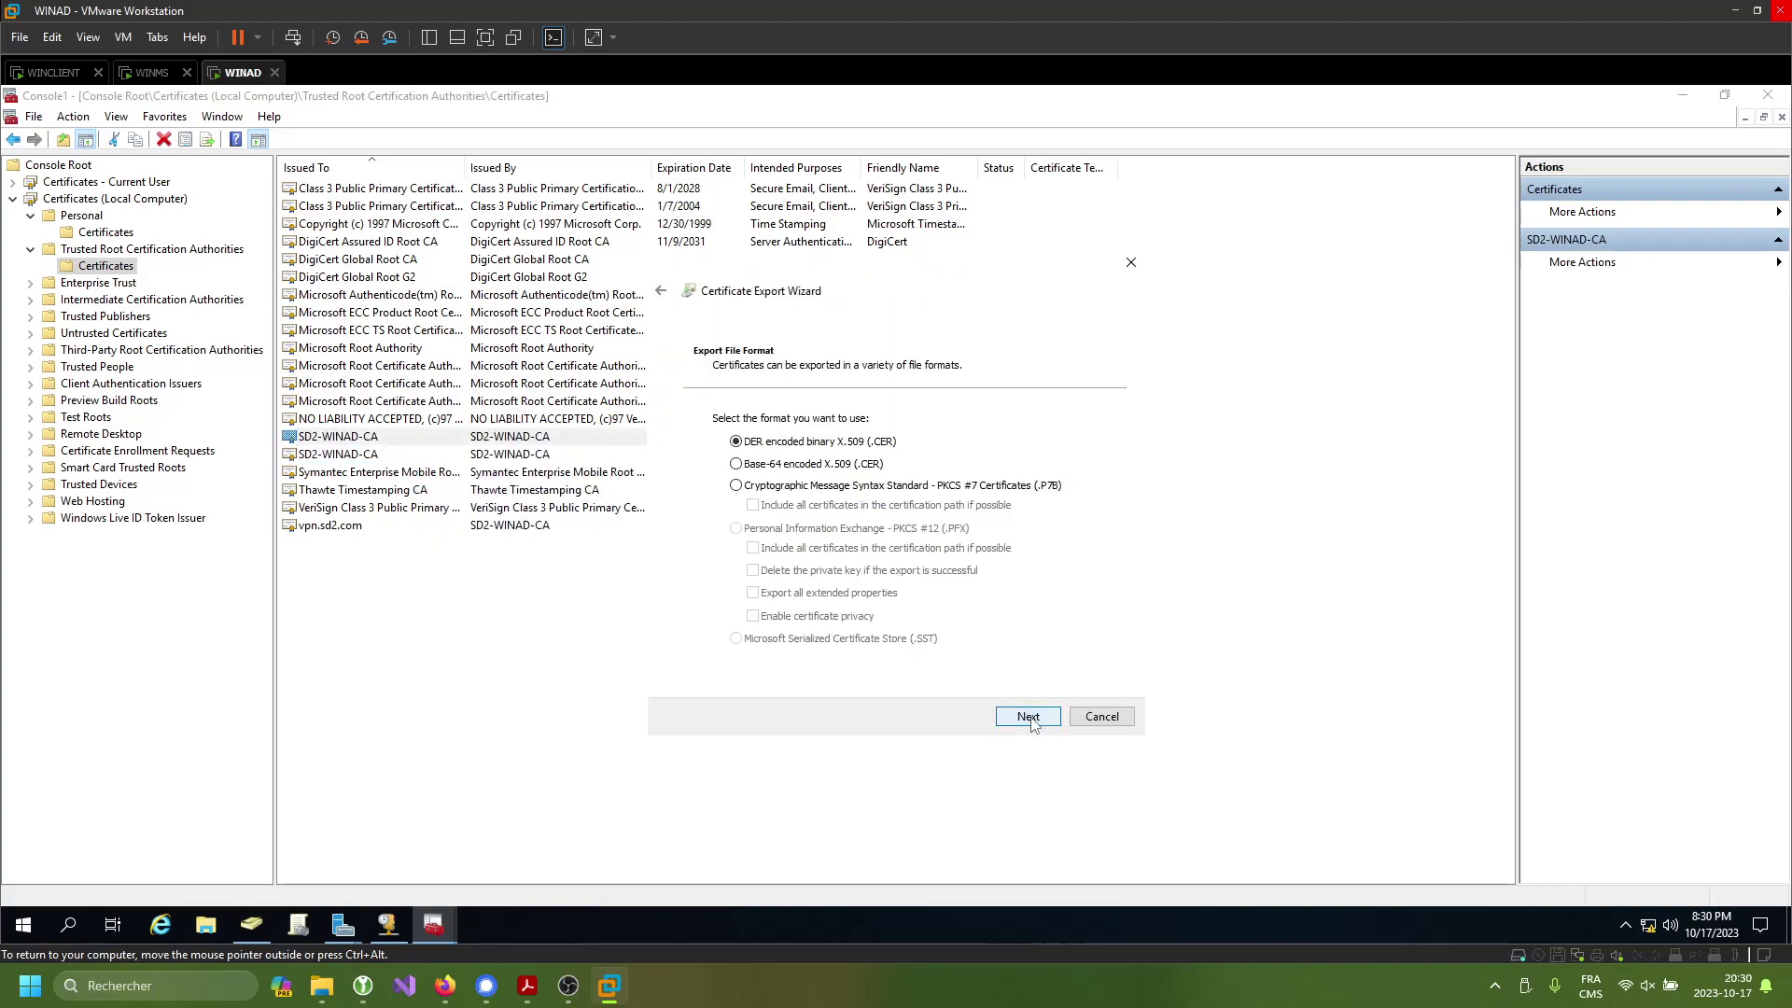
{"action": "left_click", "coordinate": [1027, 715]}
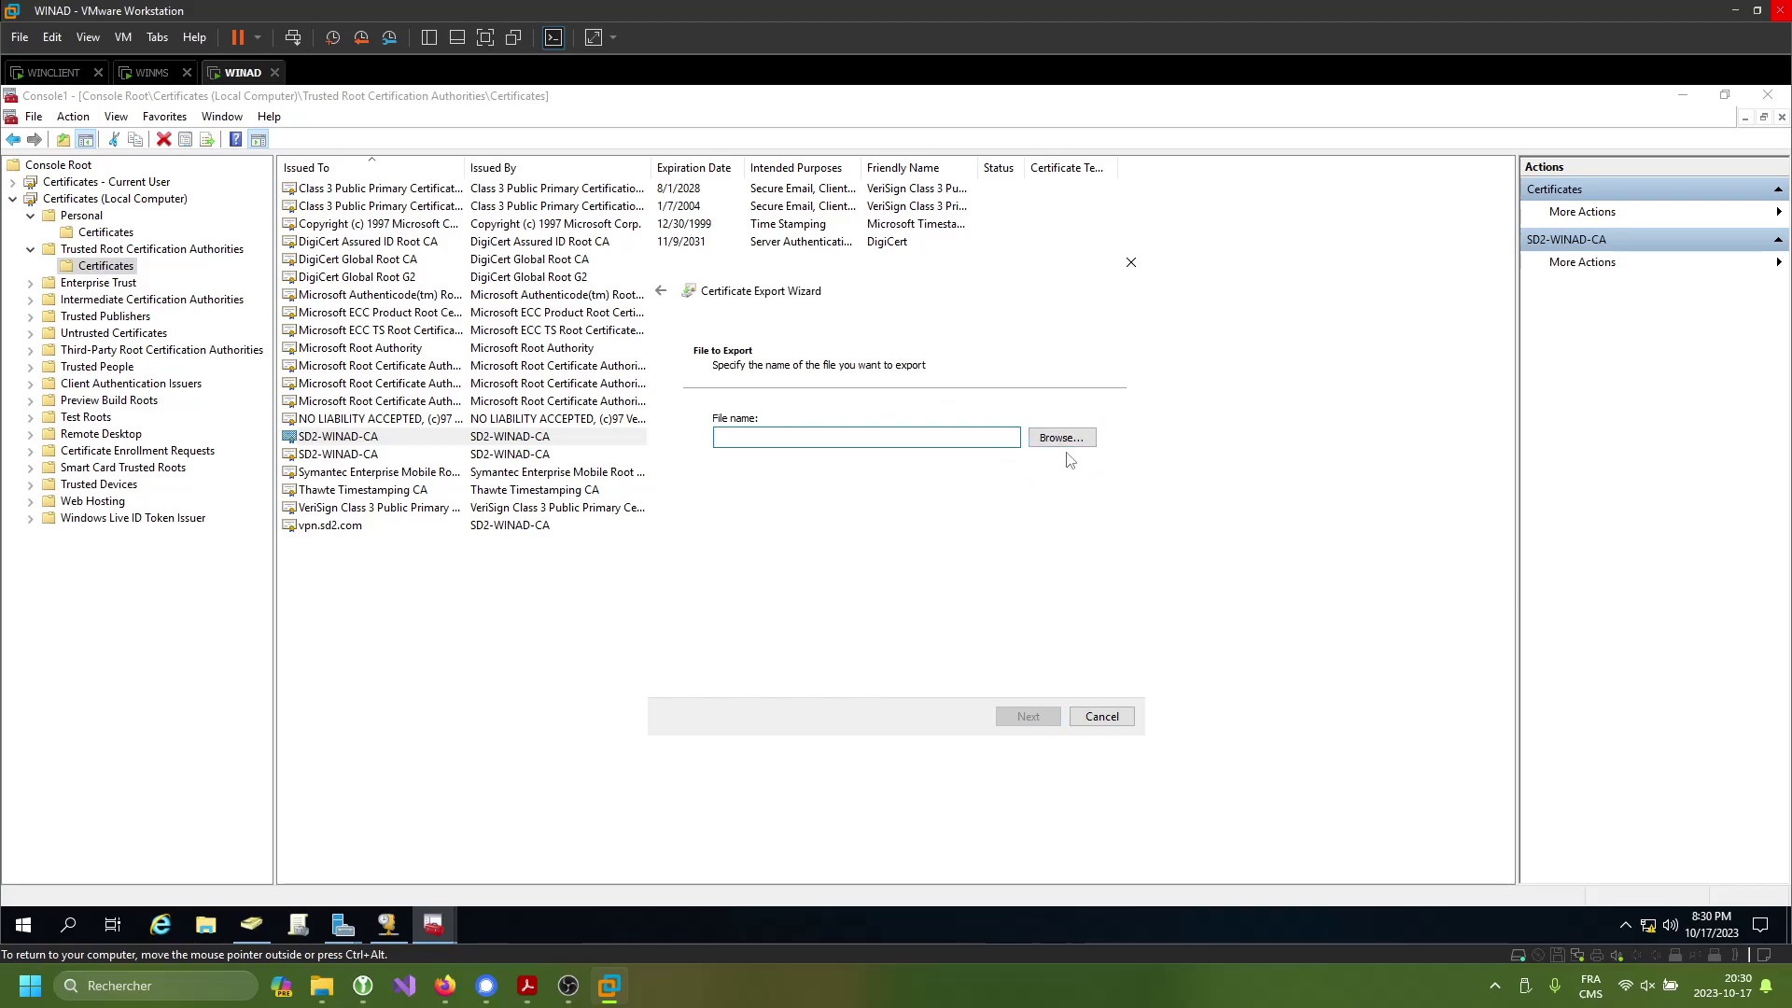
{"action": "left_click", "coordinate": [1044, 440]}
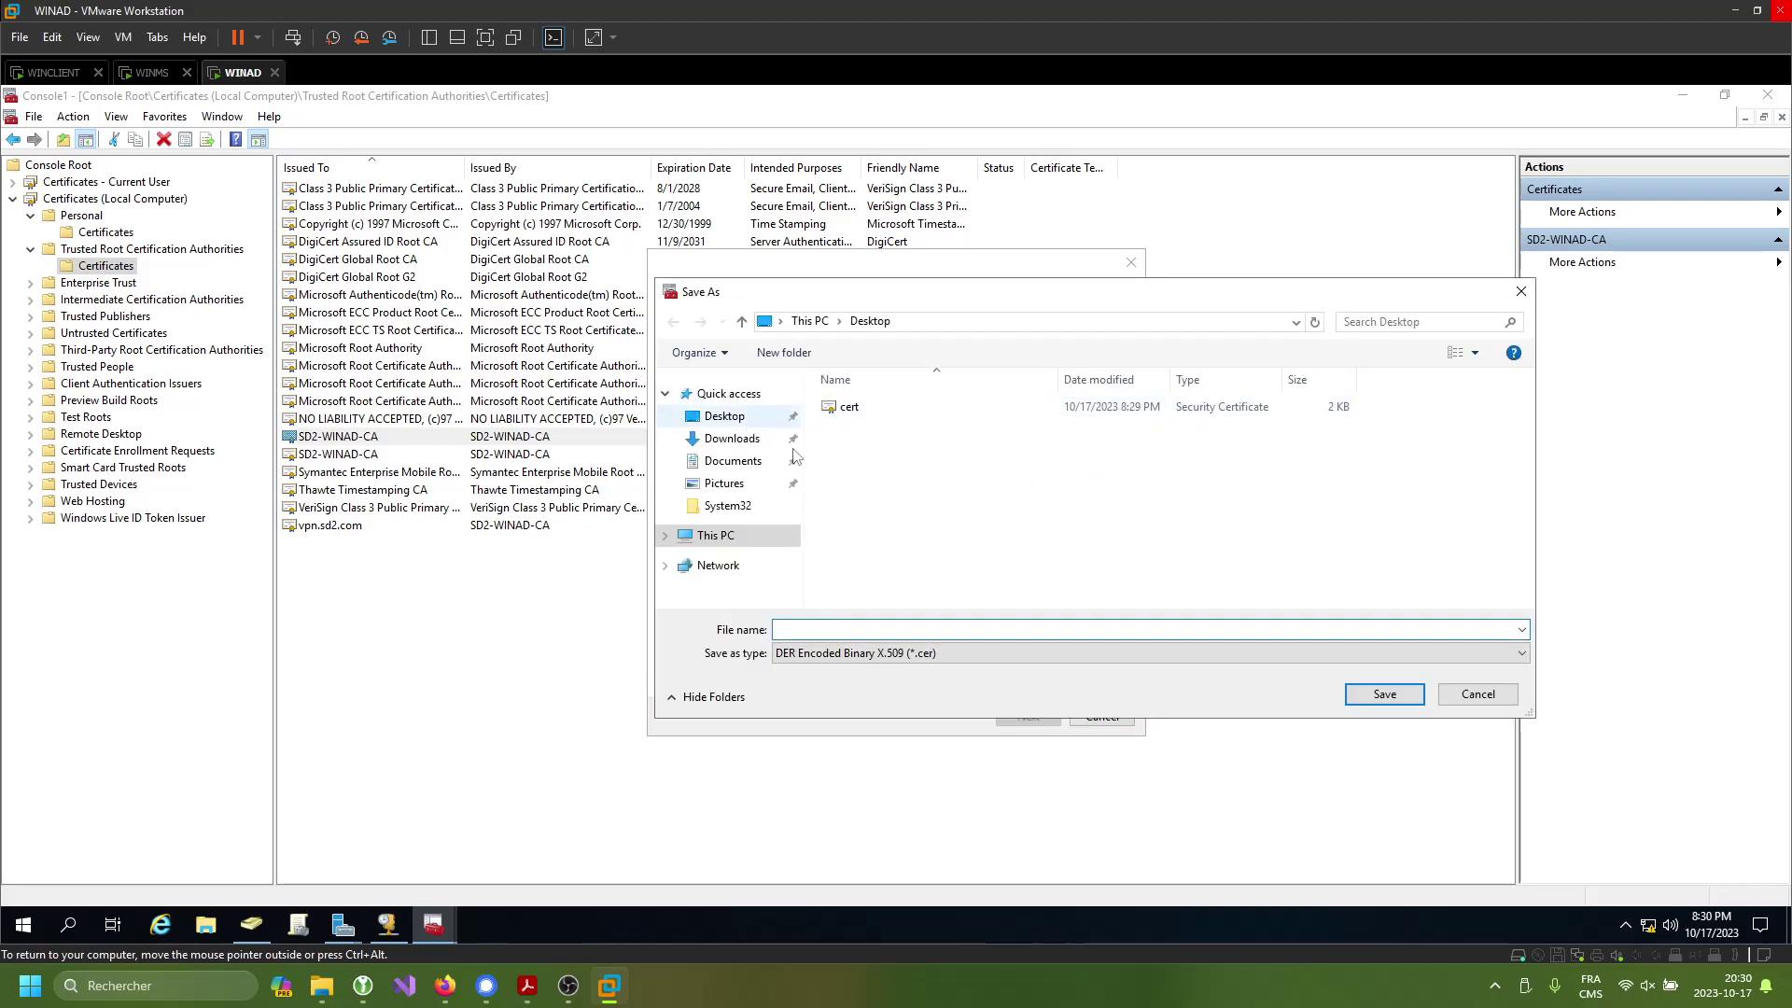
{"action": "type", "text": "CA"}
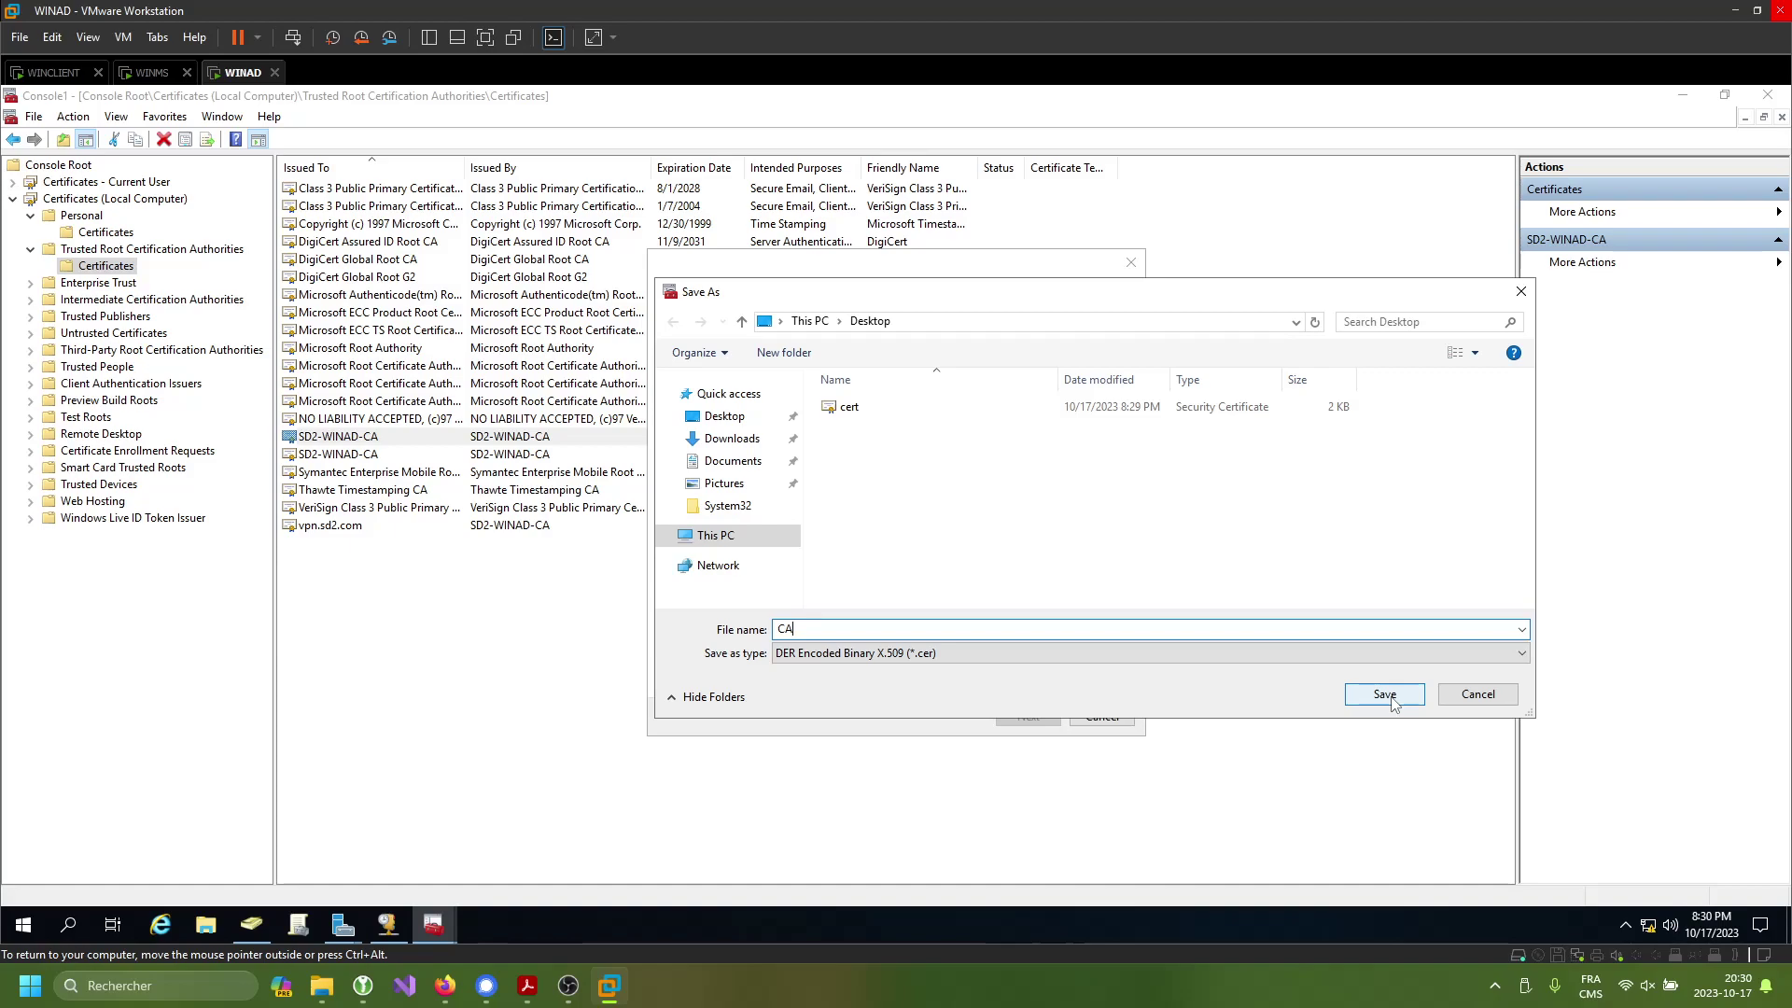
{"action": "left_click", "coordinate": [1385, 696]}
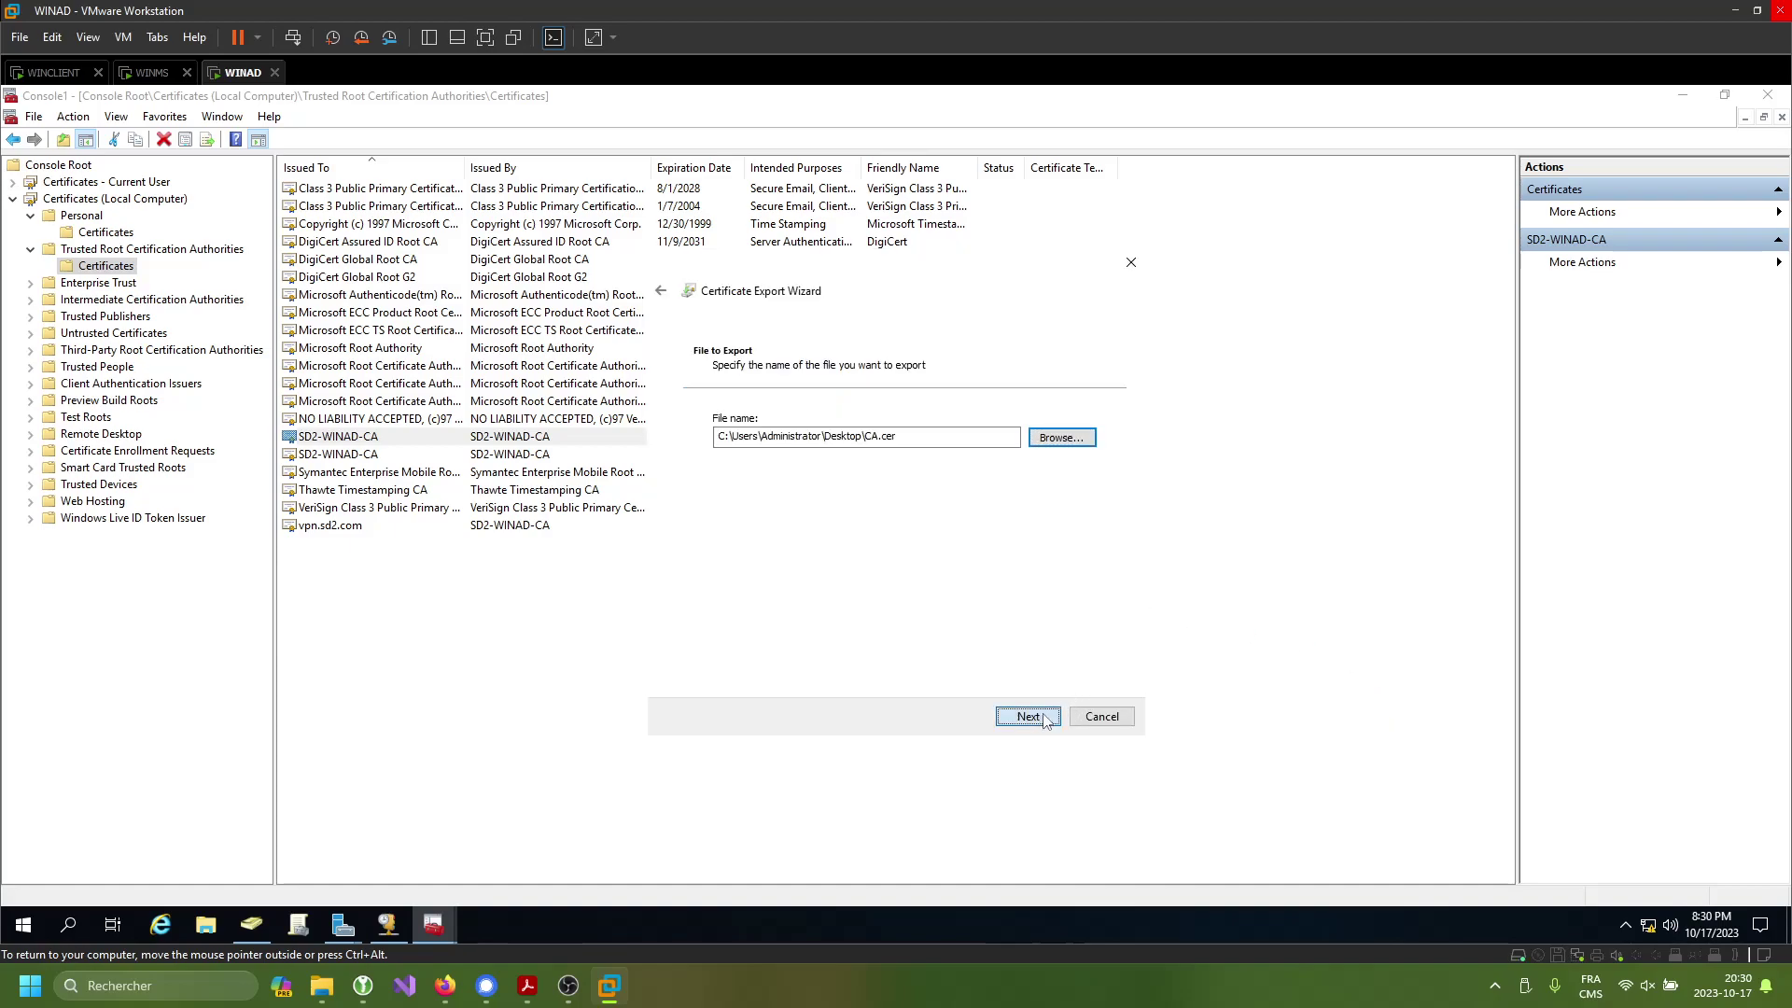
{"action": "left_click", "coordinate": [1028, 716]}
{"action": "left_click", "coordinate": [1027, 716]}
{"action": "left_click", "coordinate": [924, 563]}
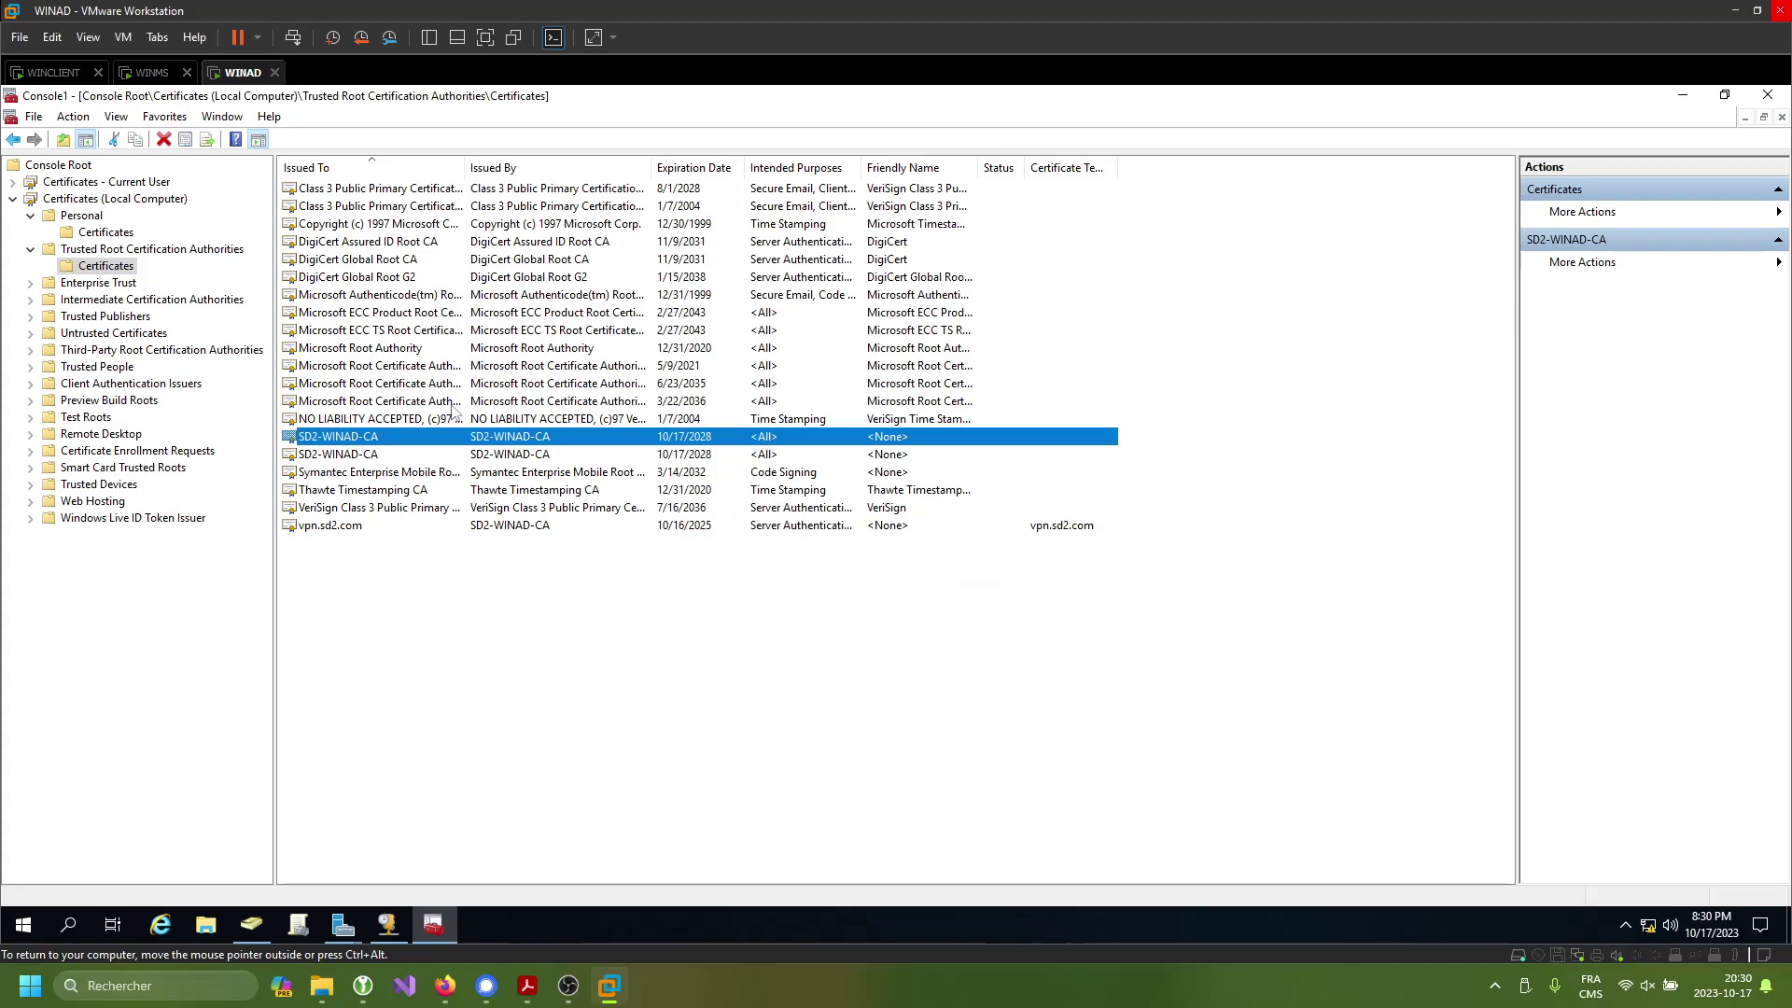
- Collapse the local computer stores and open the current user's Personal certificates list
{"action": "double_click", "coordinate": [46, 195]}
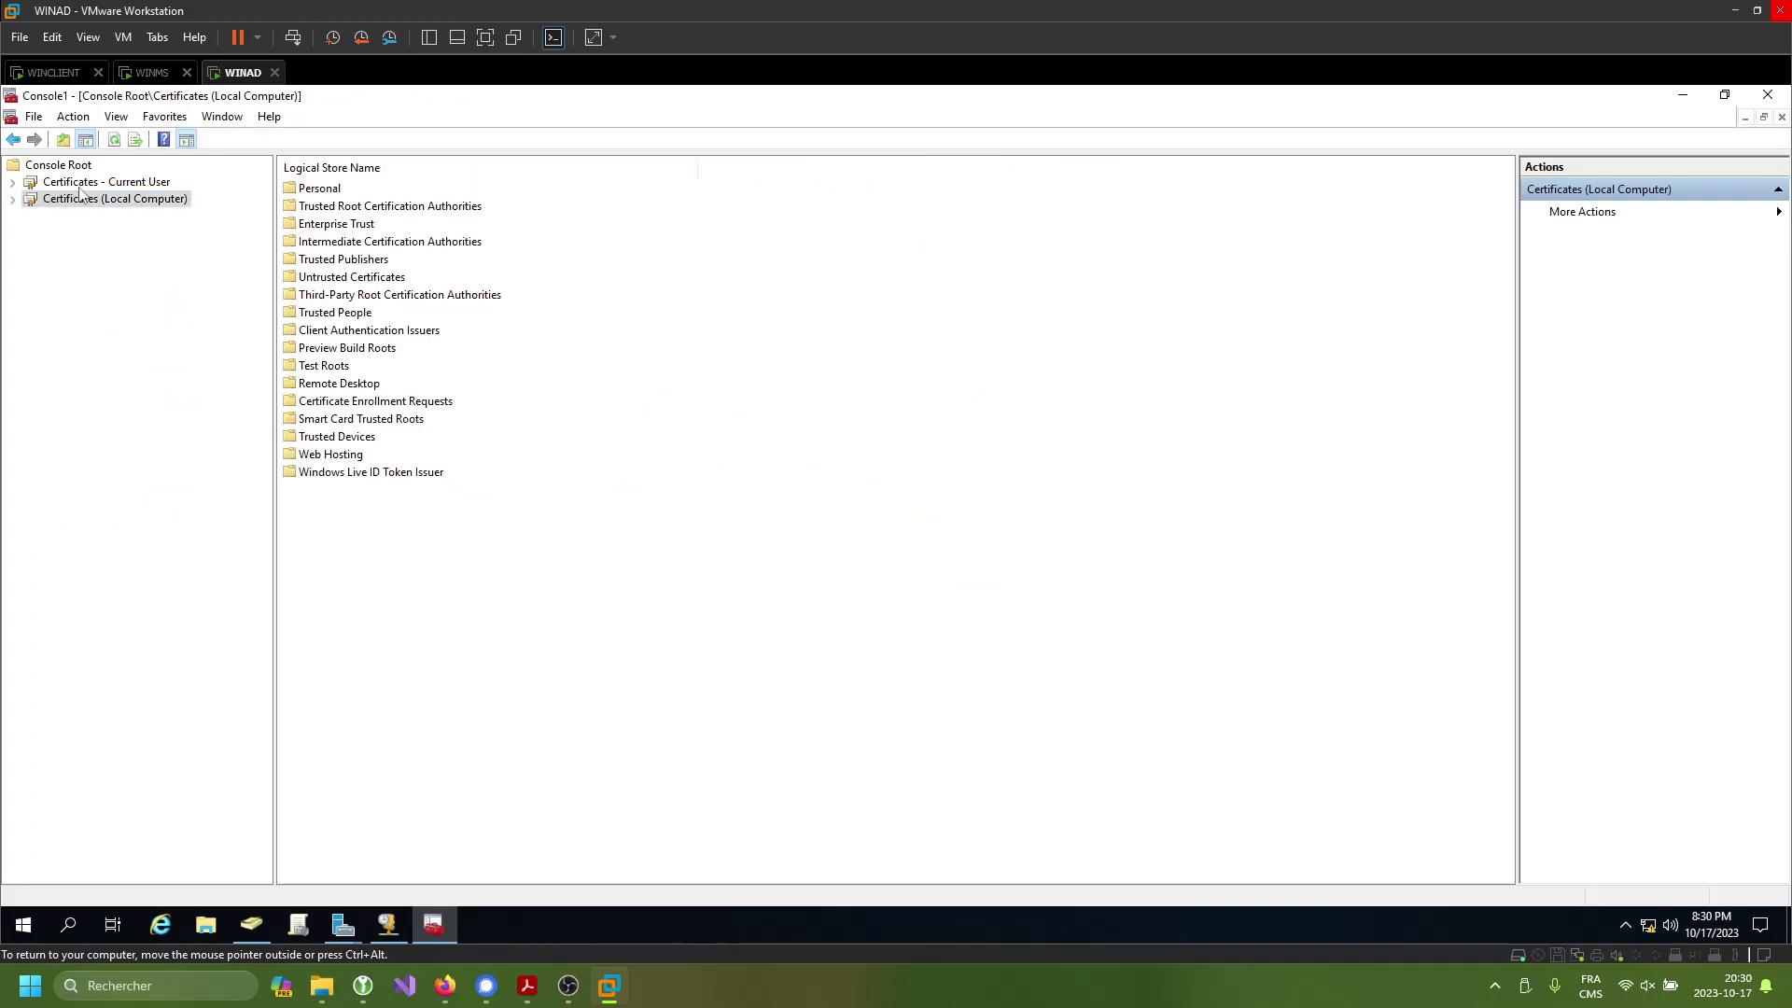
{"action": "double_click", "coordinate": [116, 182]}
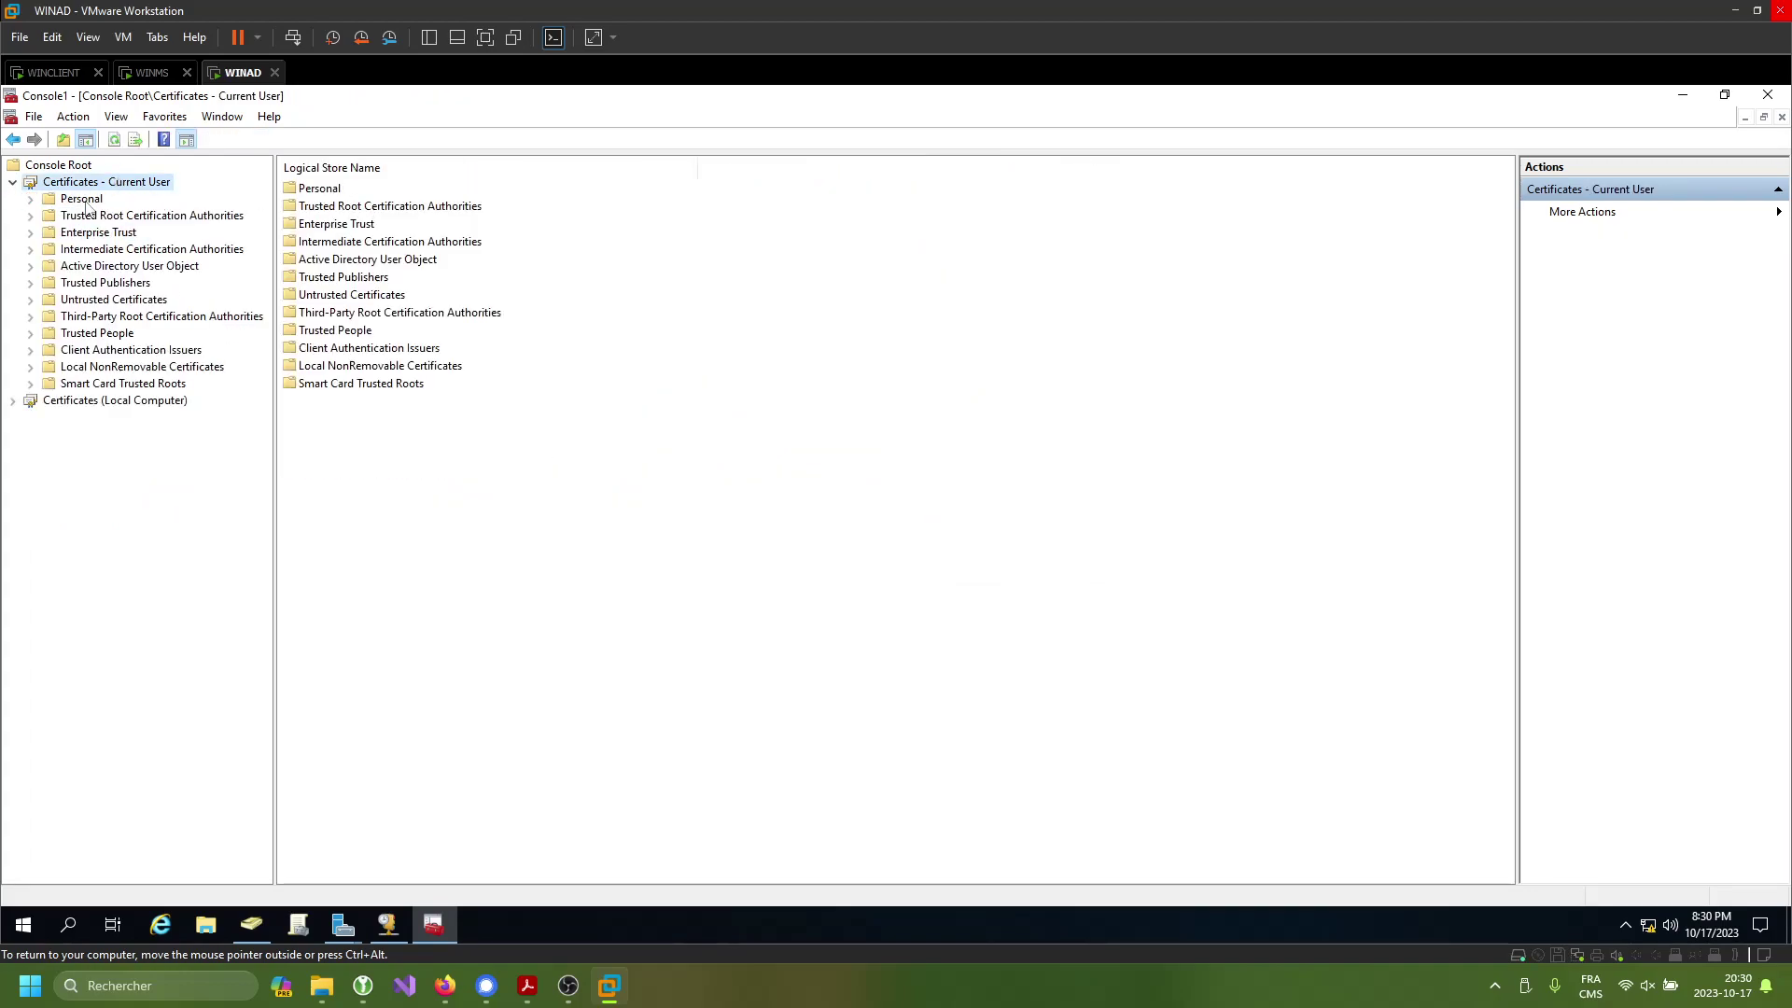
{"action": "double_click", "coordinate": [333, 190]}
{"action": "double_click", "coordinate": [336, 189]}
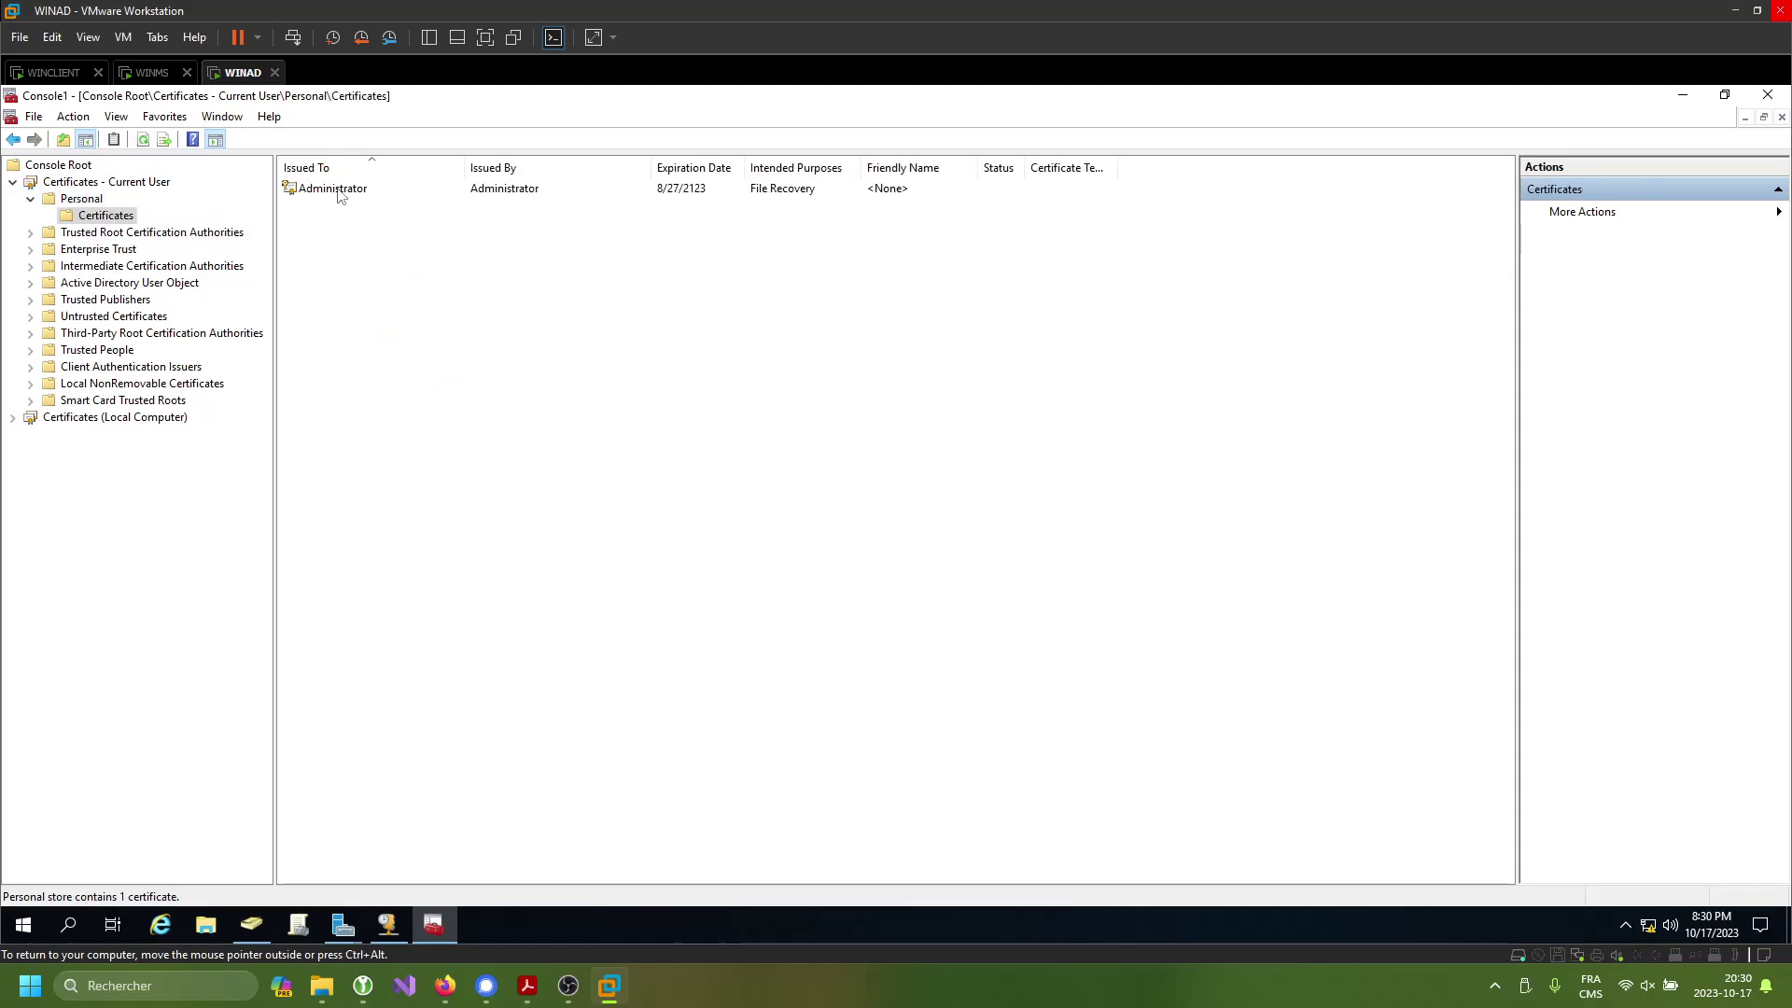
- Import Desktop\cert into the current user's Personal store
{"action": "right_click", "coordinate": [333, 222]}
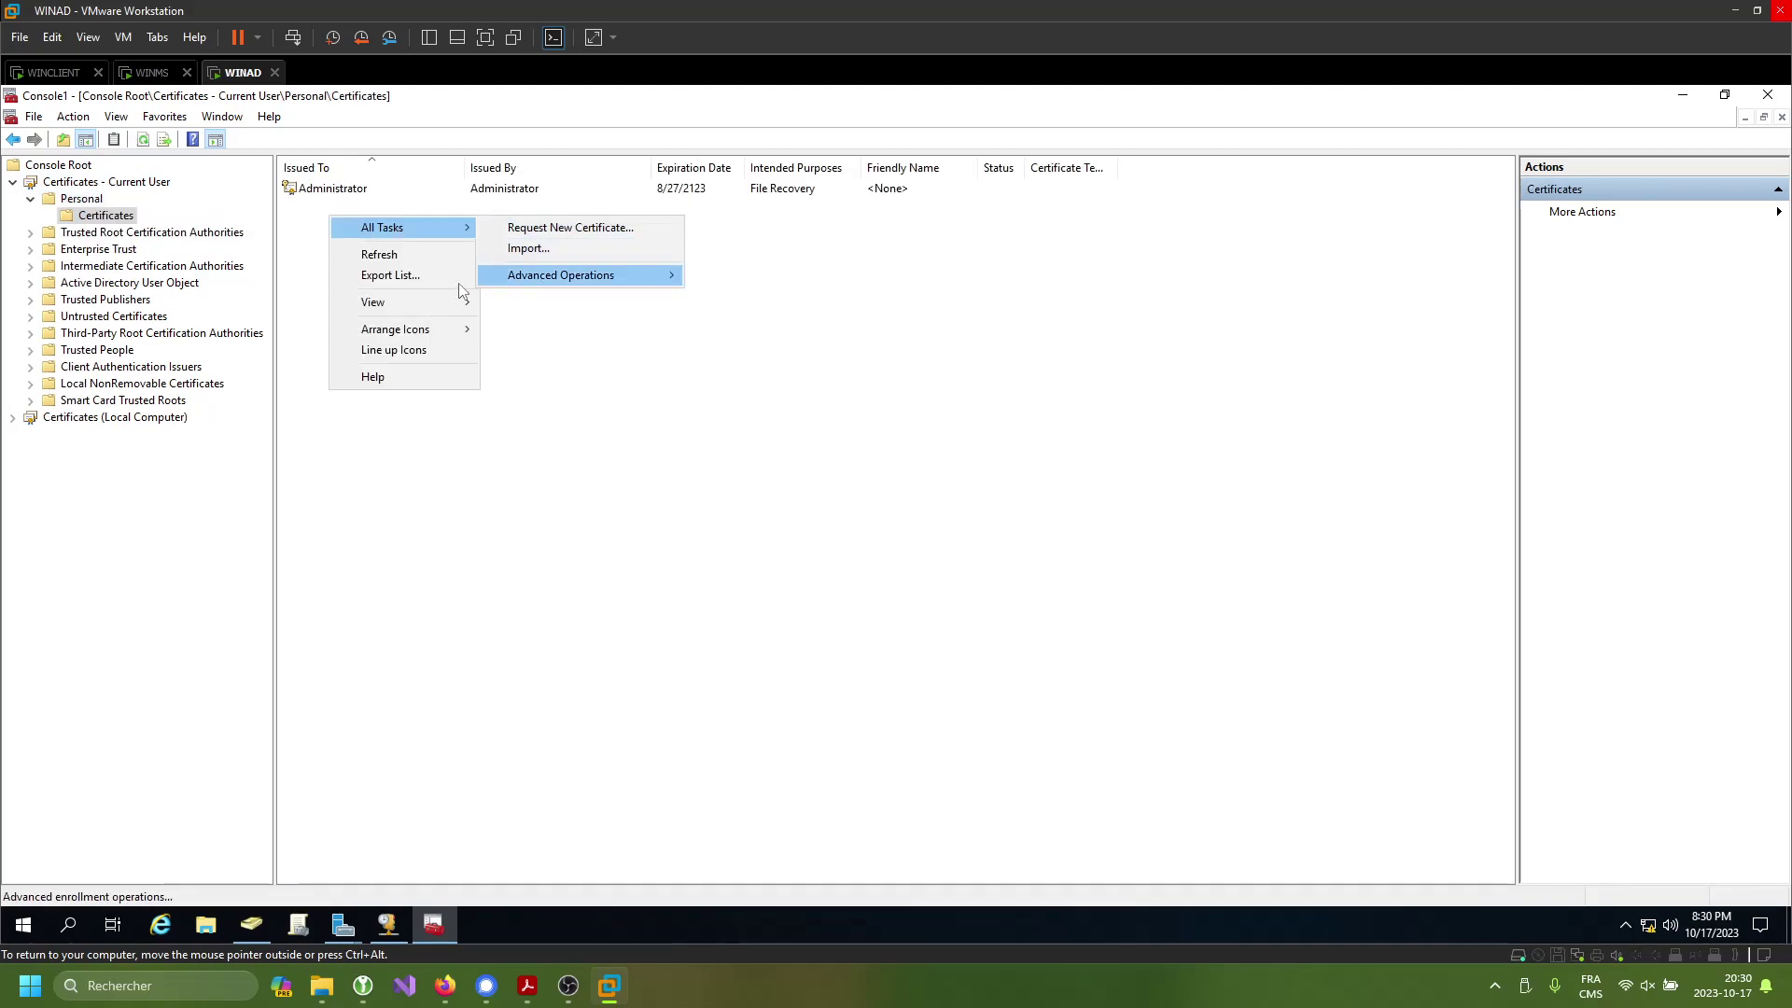
{"action": "mouse_move", "coordinate": [420, 228]}
{"action": "left_click", "coordinate": [519, 250]}
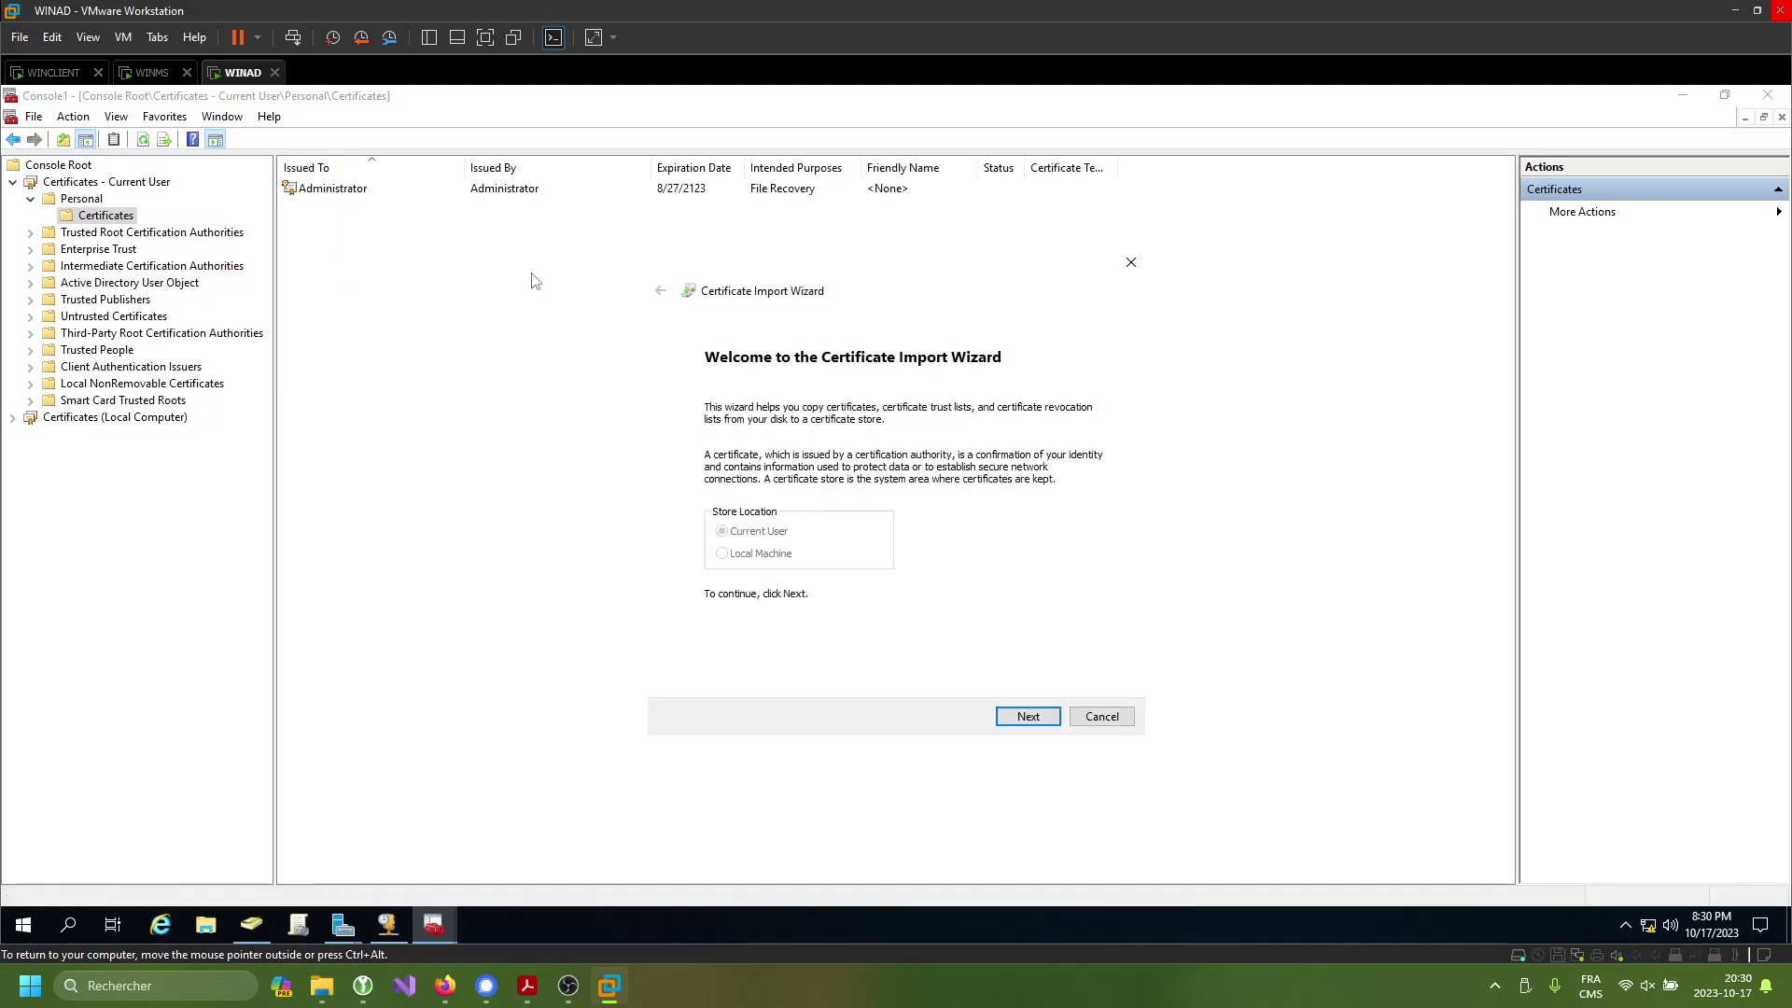
{"action": "left_click", "coordinate": [1027, 716]}
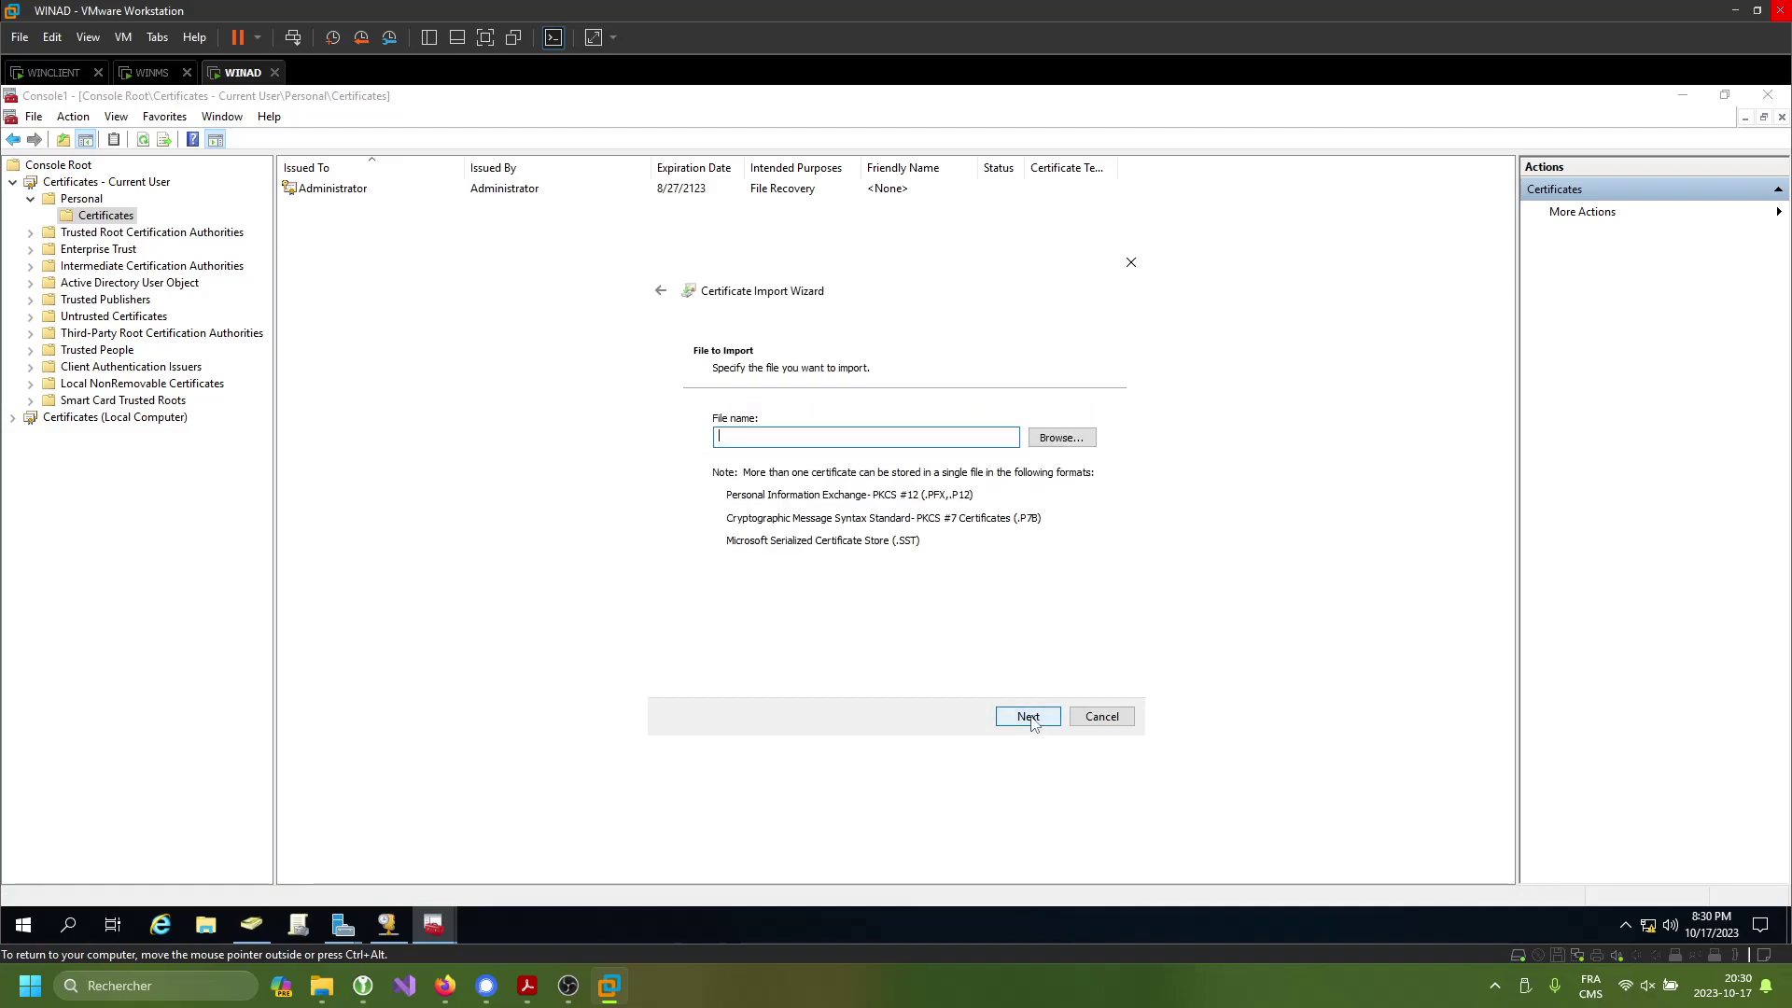
{"action": "left_click", "coordinate": [1060, 434]}
{"action": "left_click", "coordinate": [857, 428]}
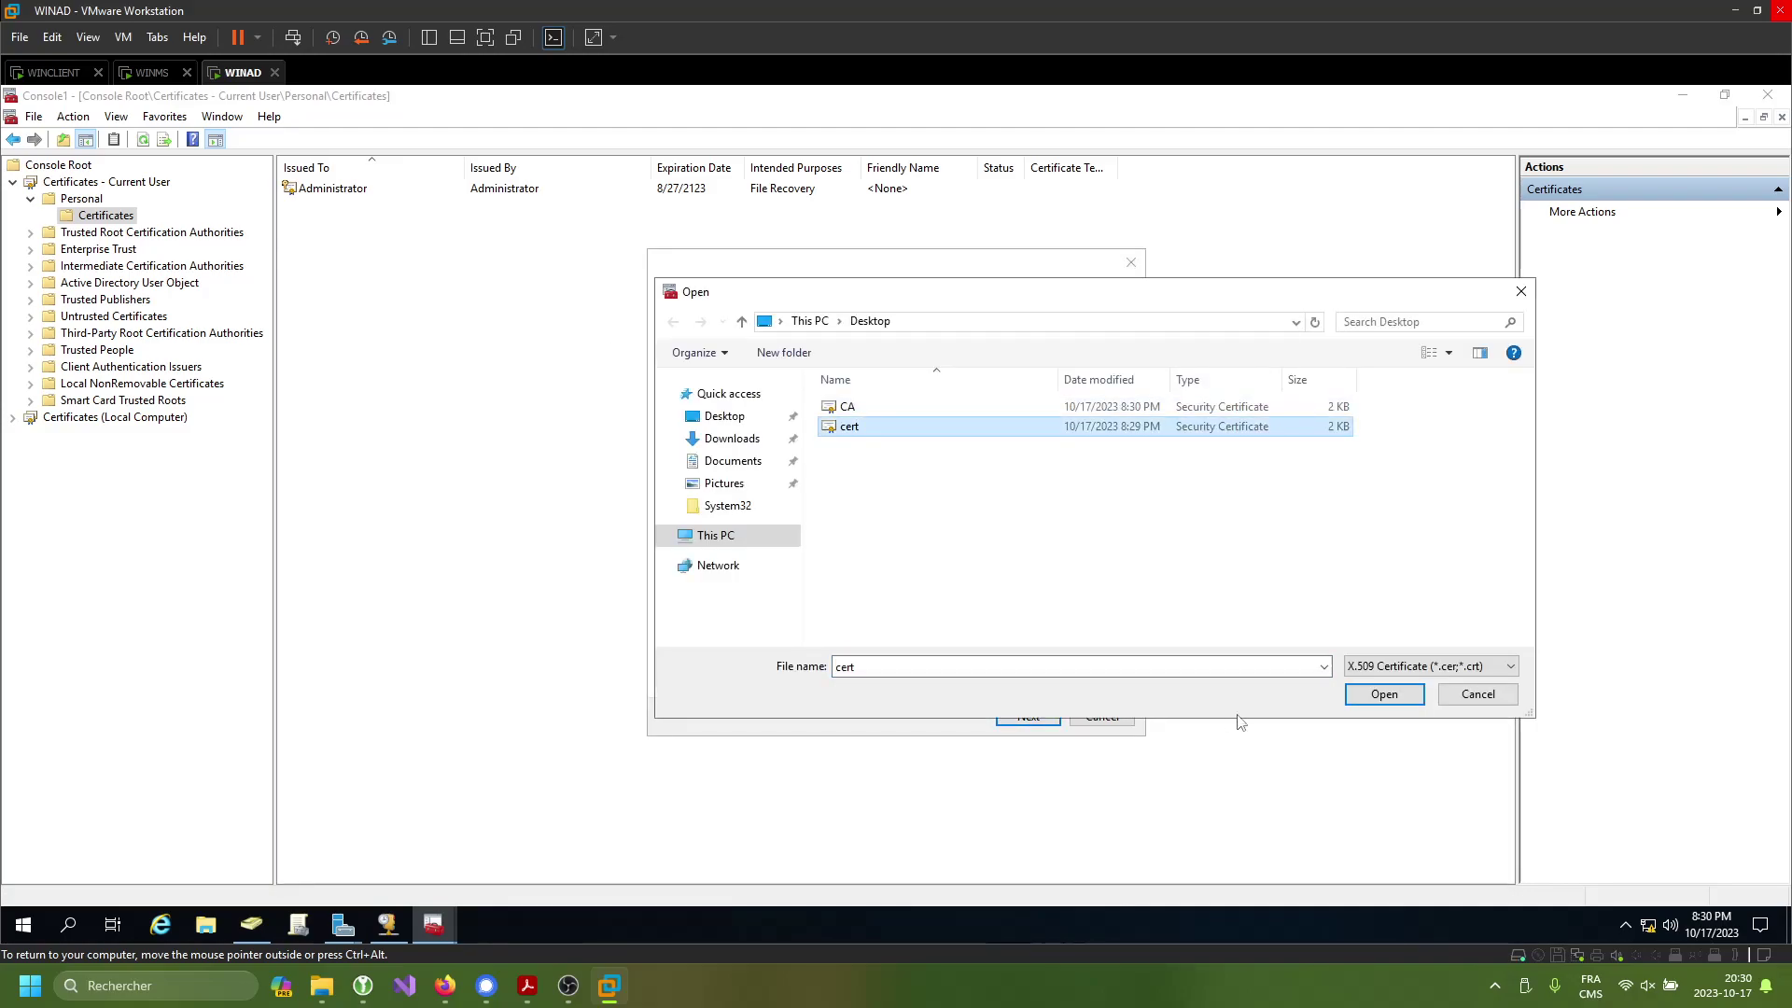
{"action": "left_click", "coordinate": [1379, 706]}
{"action": "left_click", "coordinate": [1027, 716]}
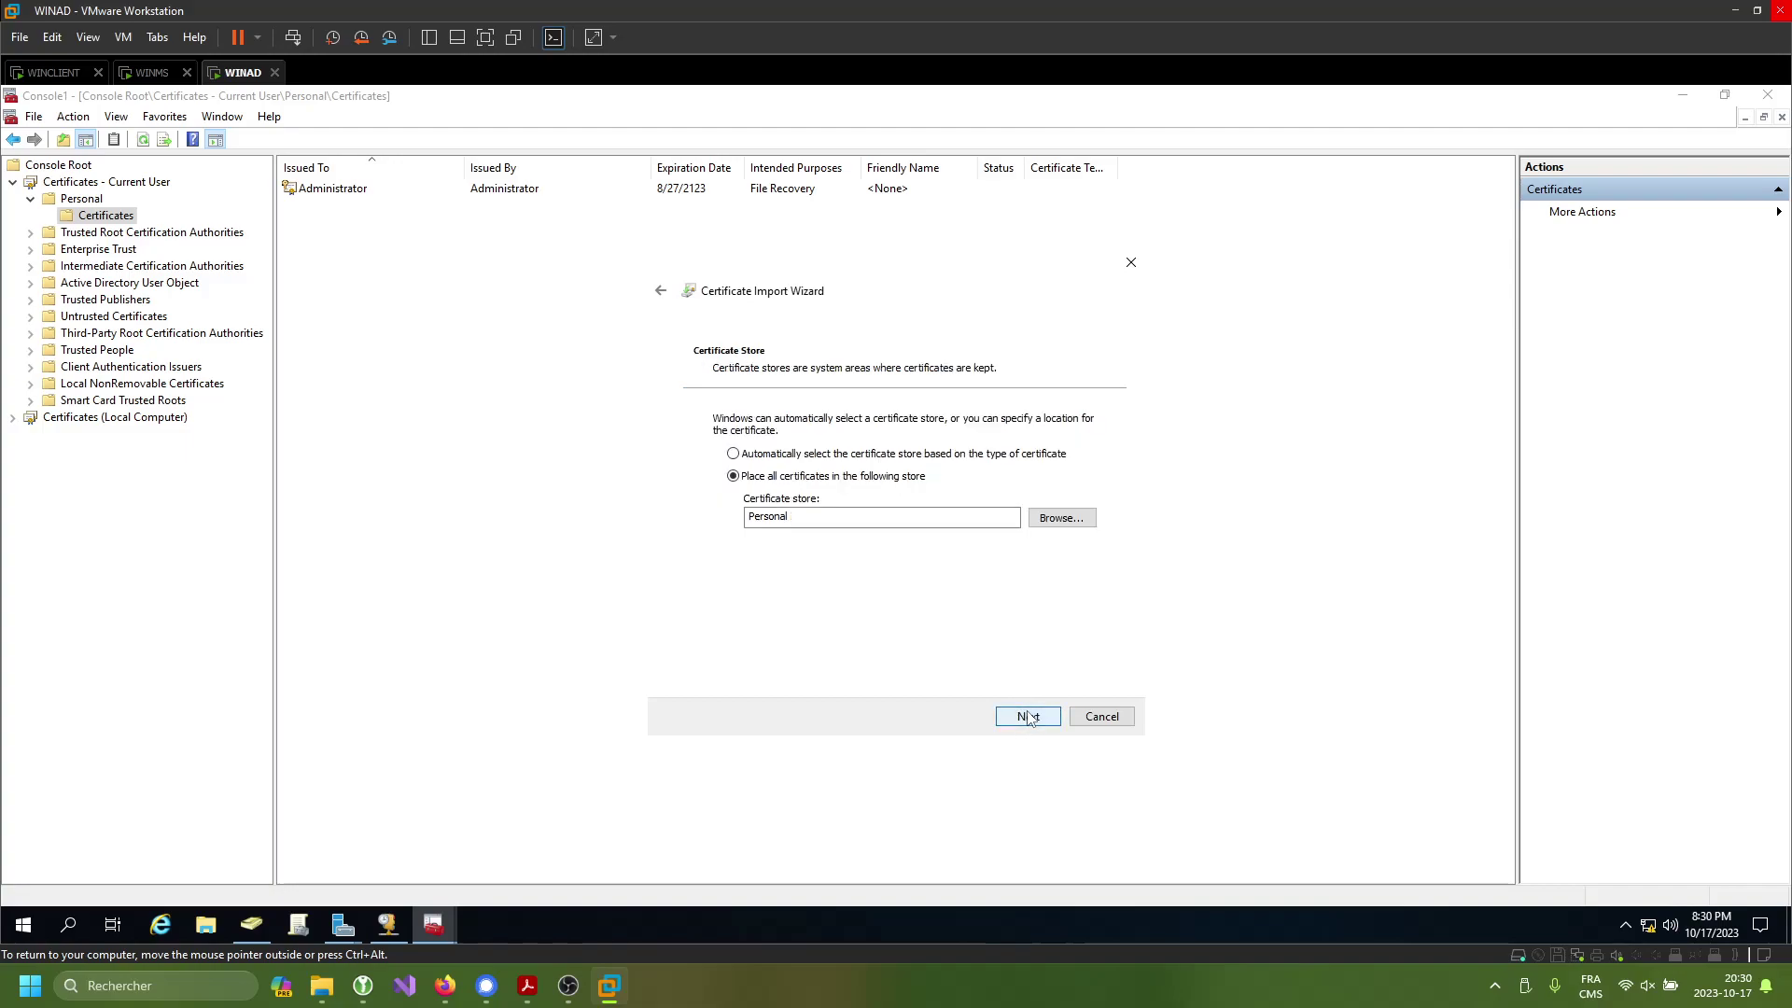
{"action": "left_click", "coordinate": [1027, 716]}
{"action": "left_click", "coordinate": [1028, 715]}
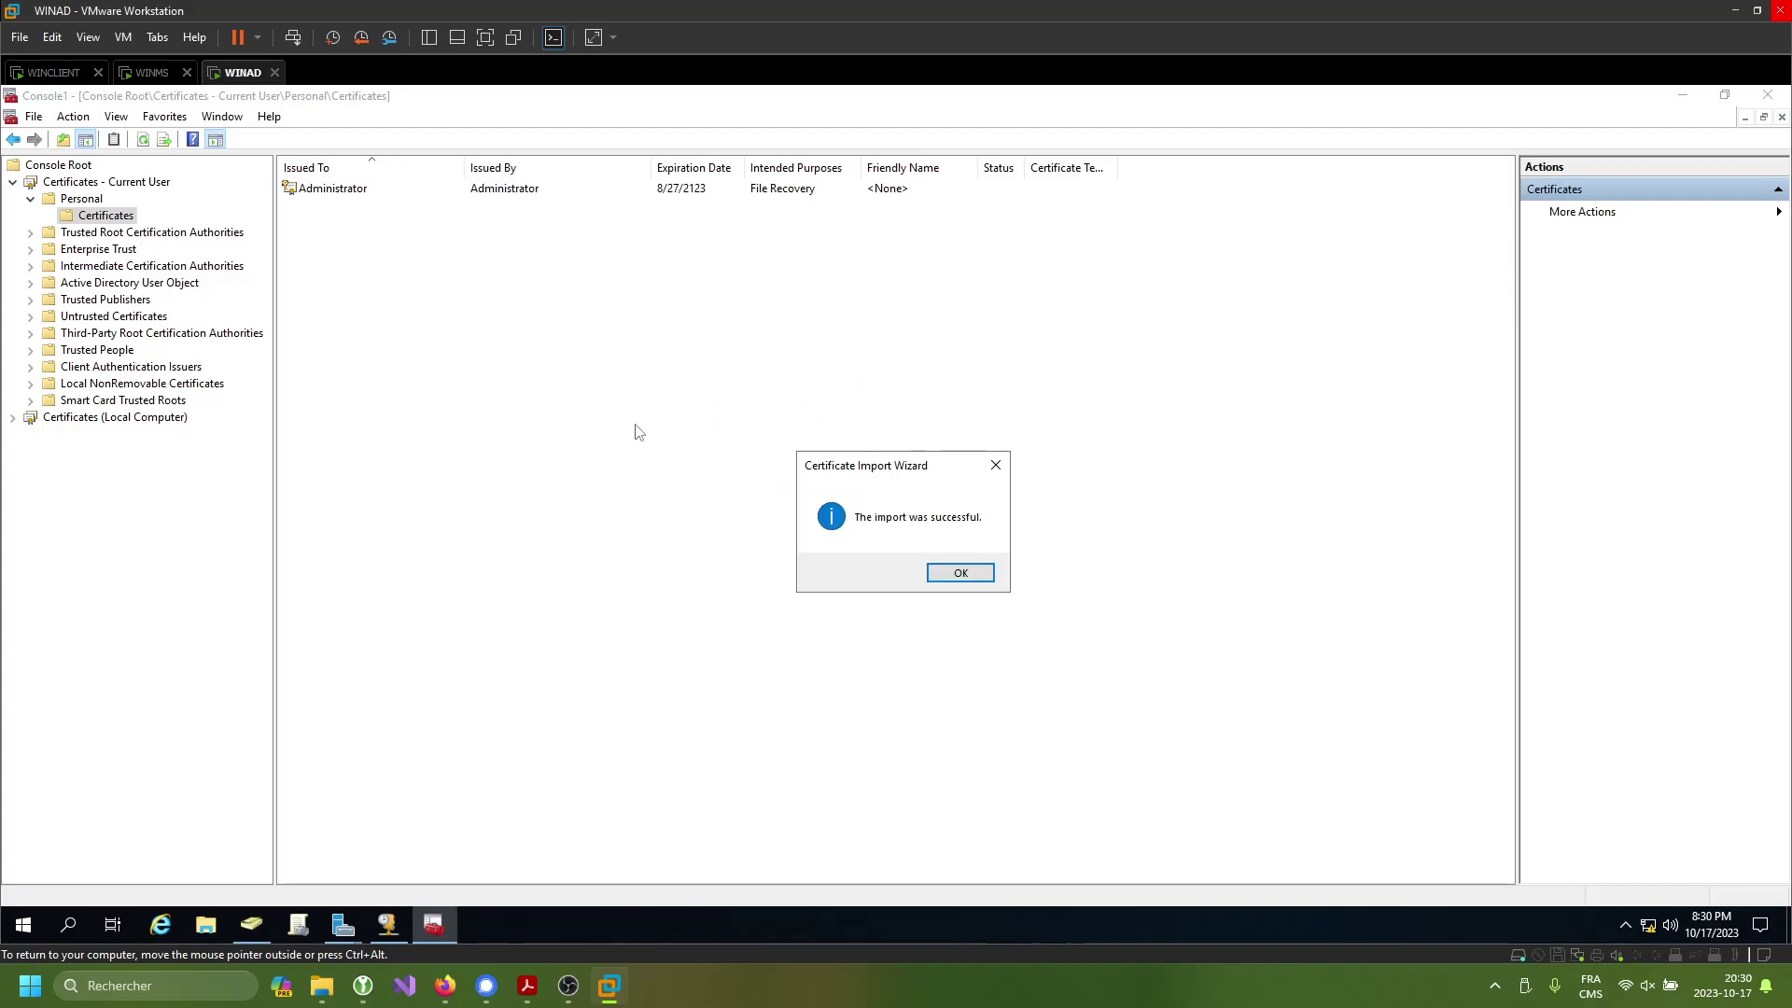
{"action": "left_click", "coordinate": [982, 583]}
- Open the current user's Trusted Root Certification Authorities certificate list
{"action": "double_click", "coordinate": [112, 233]}
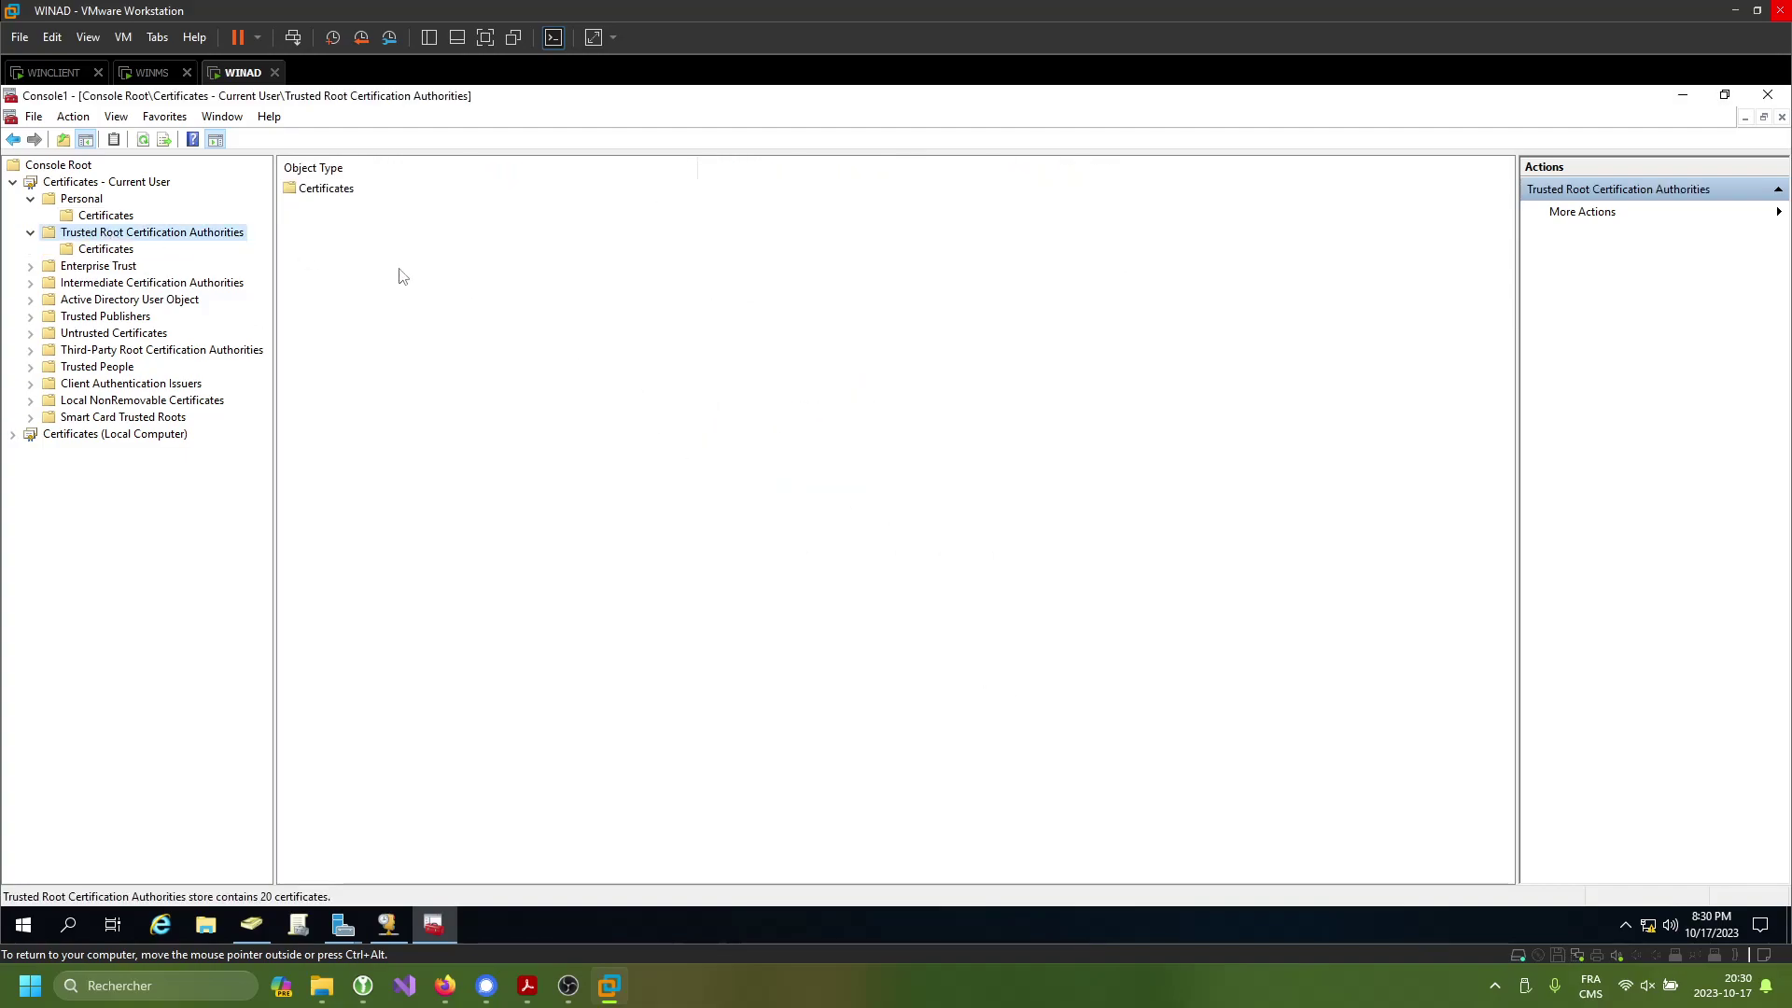
{"action": "left_click", "coordinate": [351, 190]}
{"action": "double_click", "coordinate": [362, 190]}
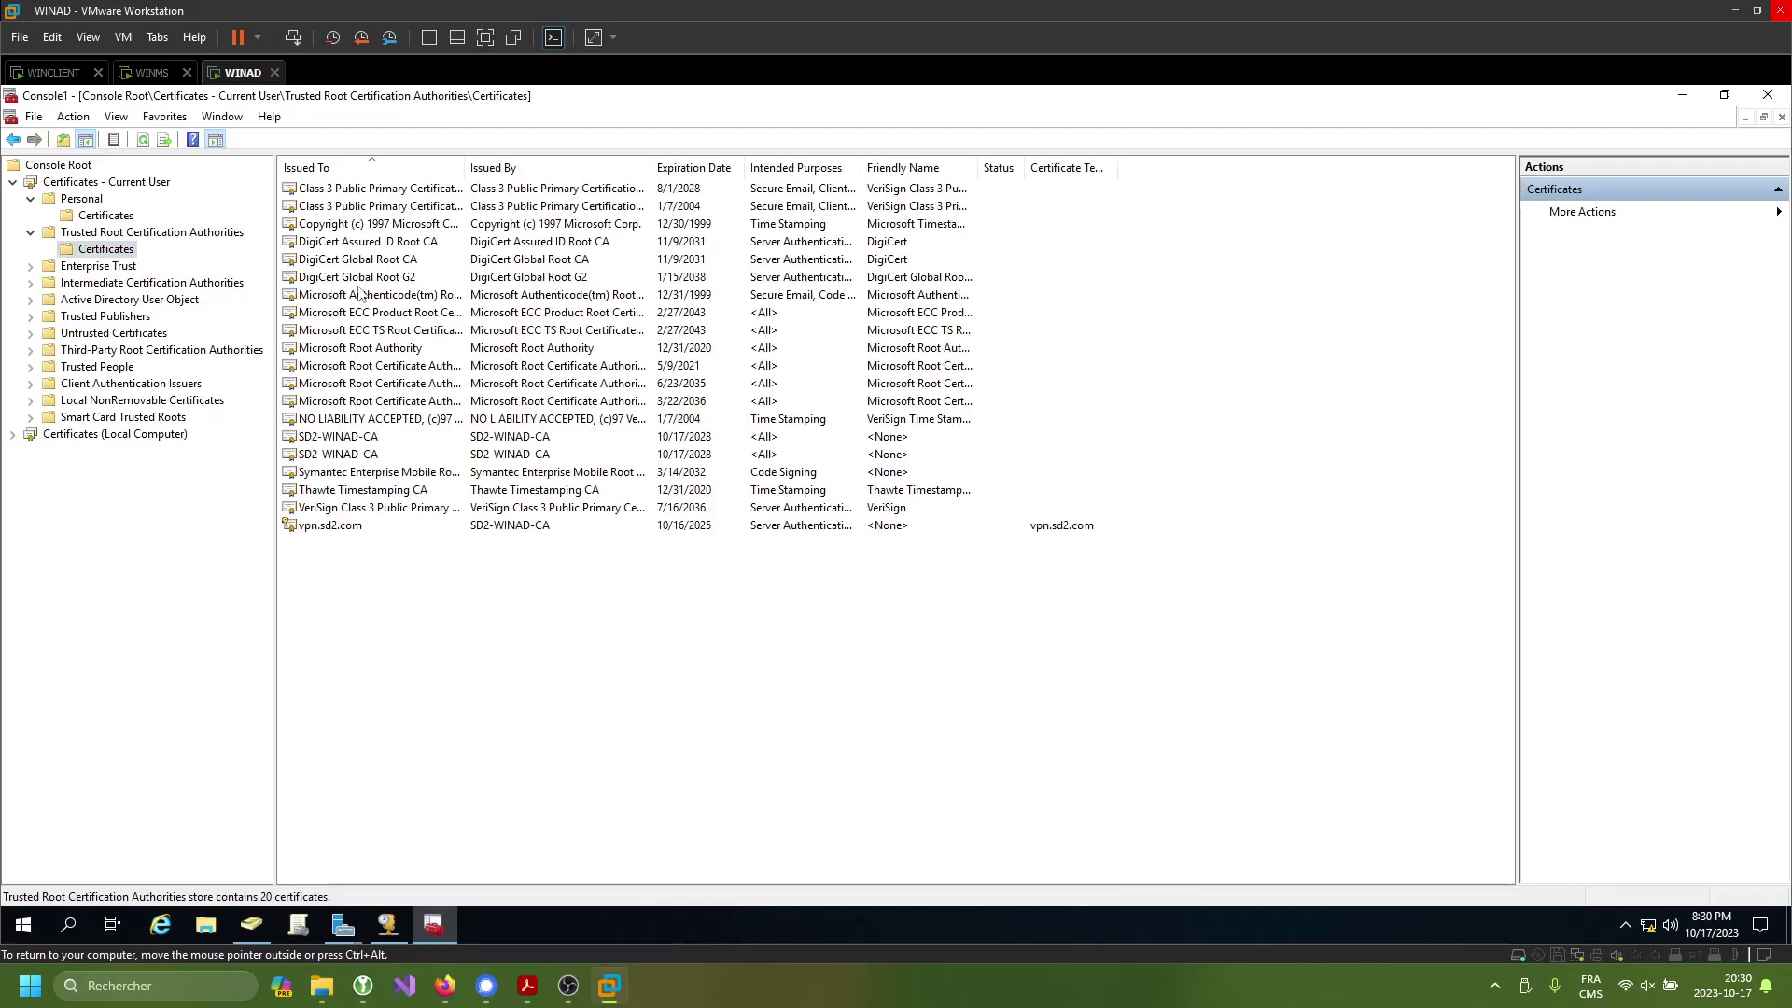
- Import the Desktop cert file into that Trusted Root store
{"action": "right_click", "coordinate": [351, 598]}
{"action": "mouse_move", "coordinate": [428, 611]}
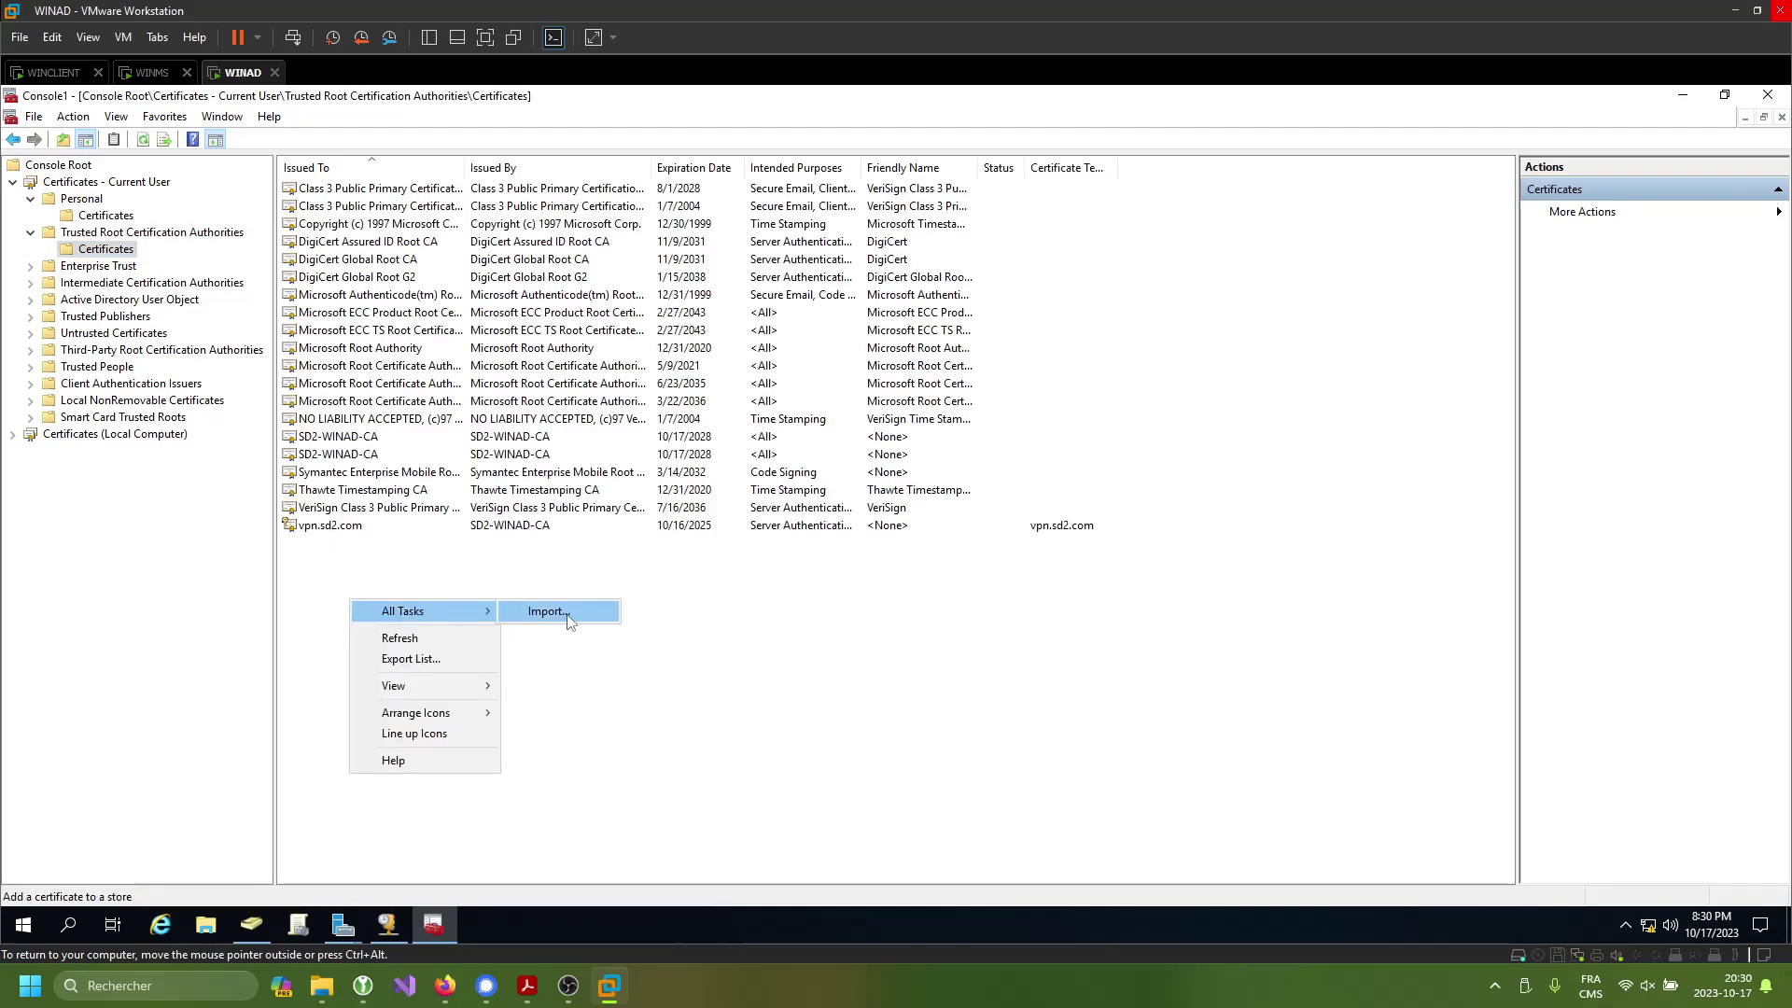
{"action": "left_click", "coordinate": [562, 615]}
{"action": "left_click", "coordinate": [1026, 716]}
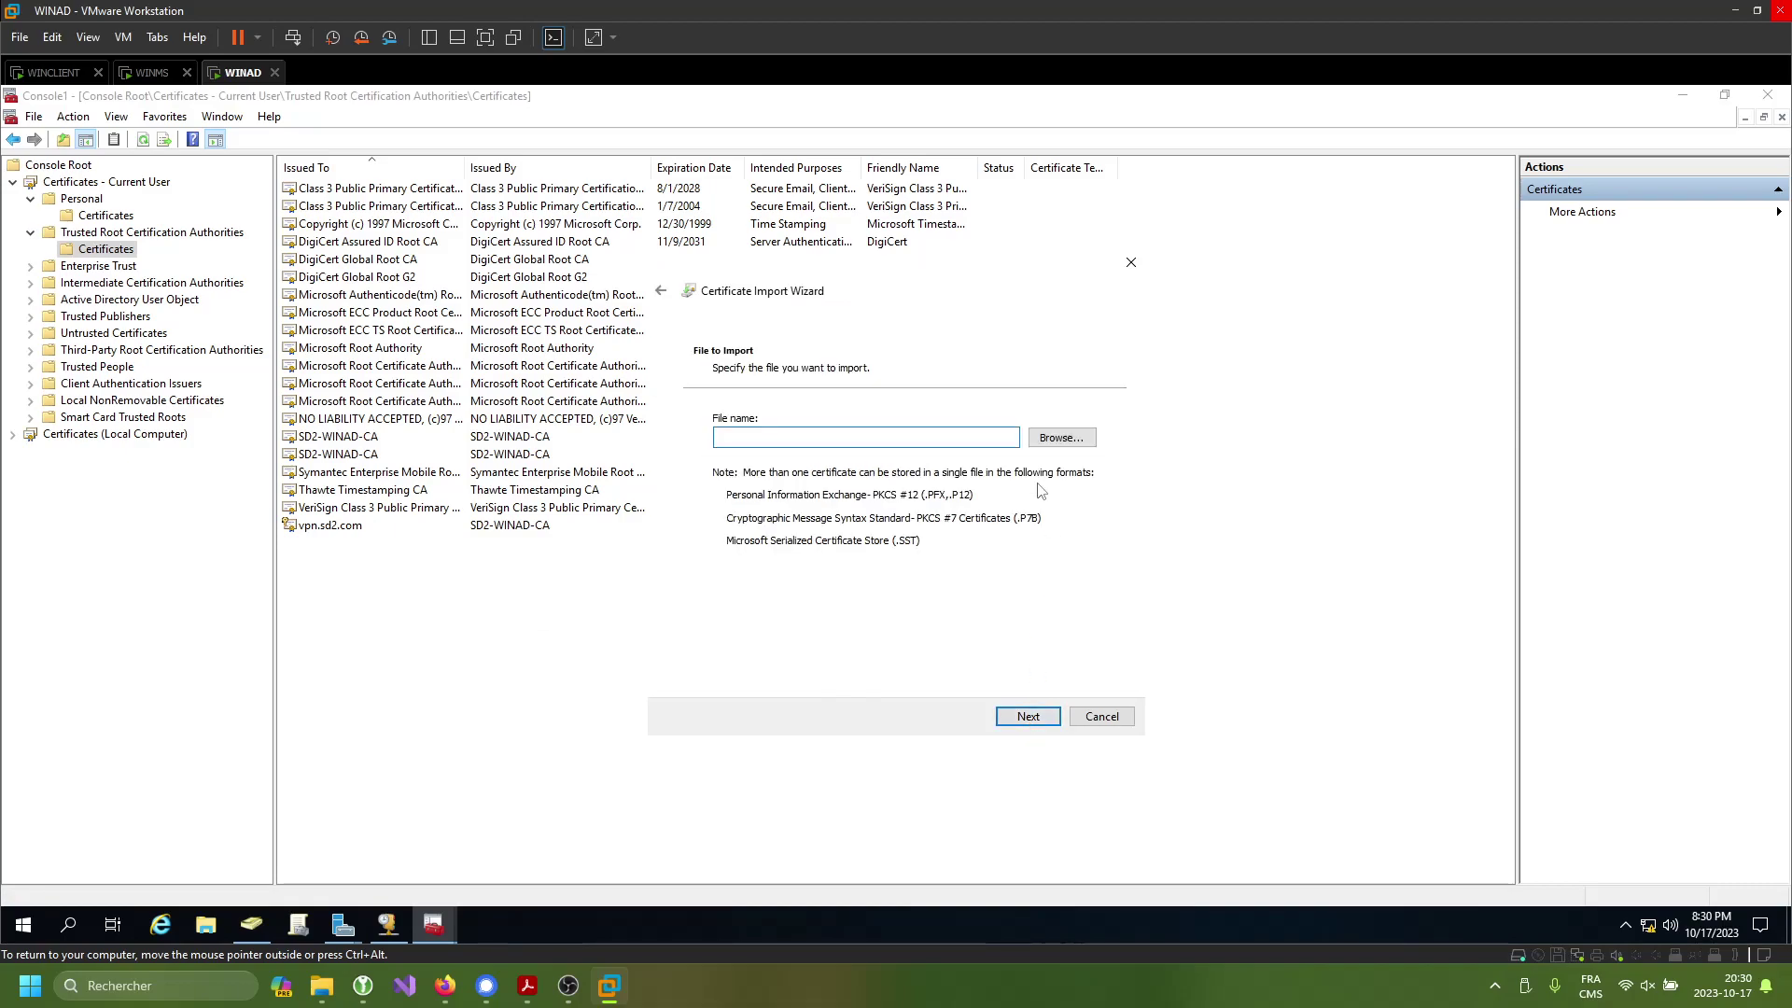
{"action": "left_click", "coordinate": [1062, 437]}
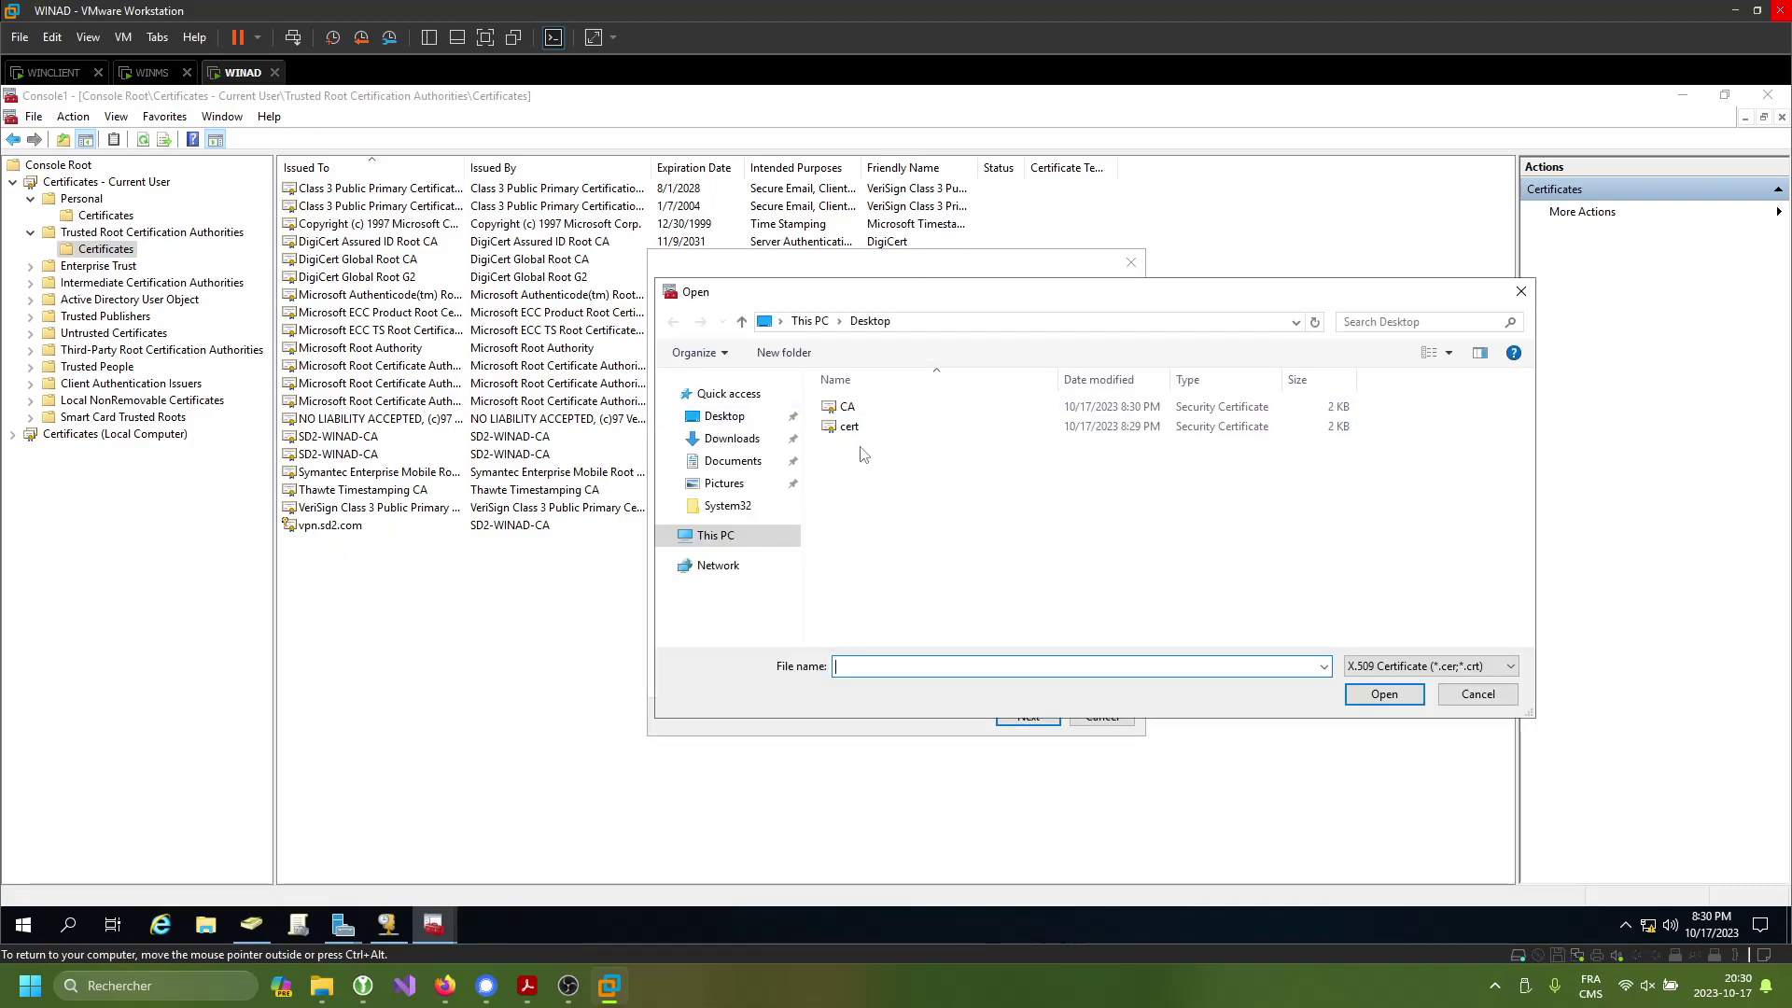
{"action": "left_click", "coordinate": [851, 427]}
{"action": "left_click", "coordinate": [1371, 696]}
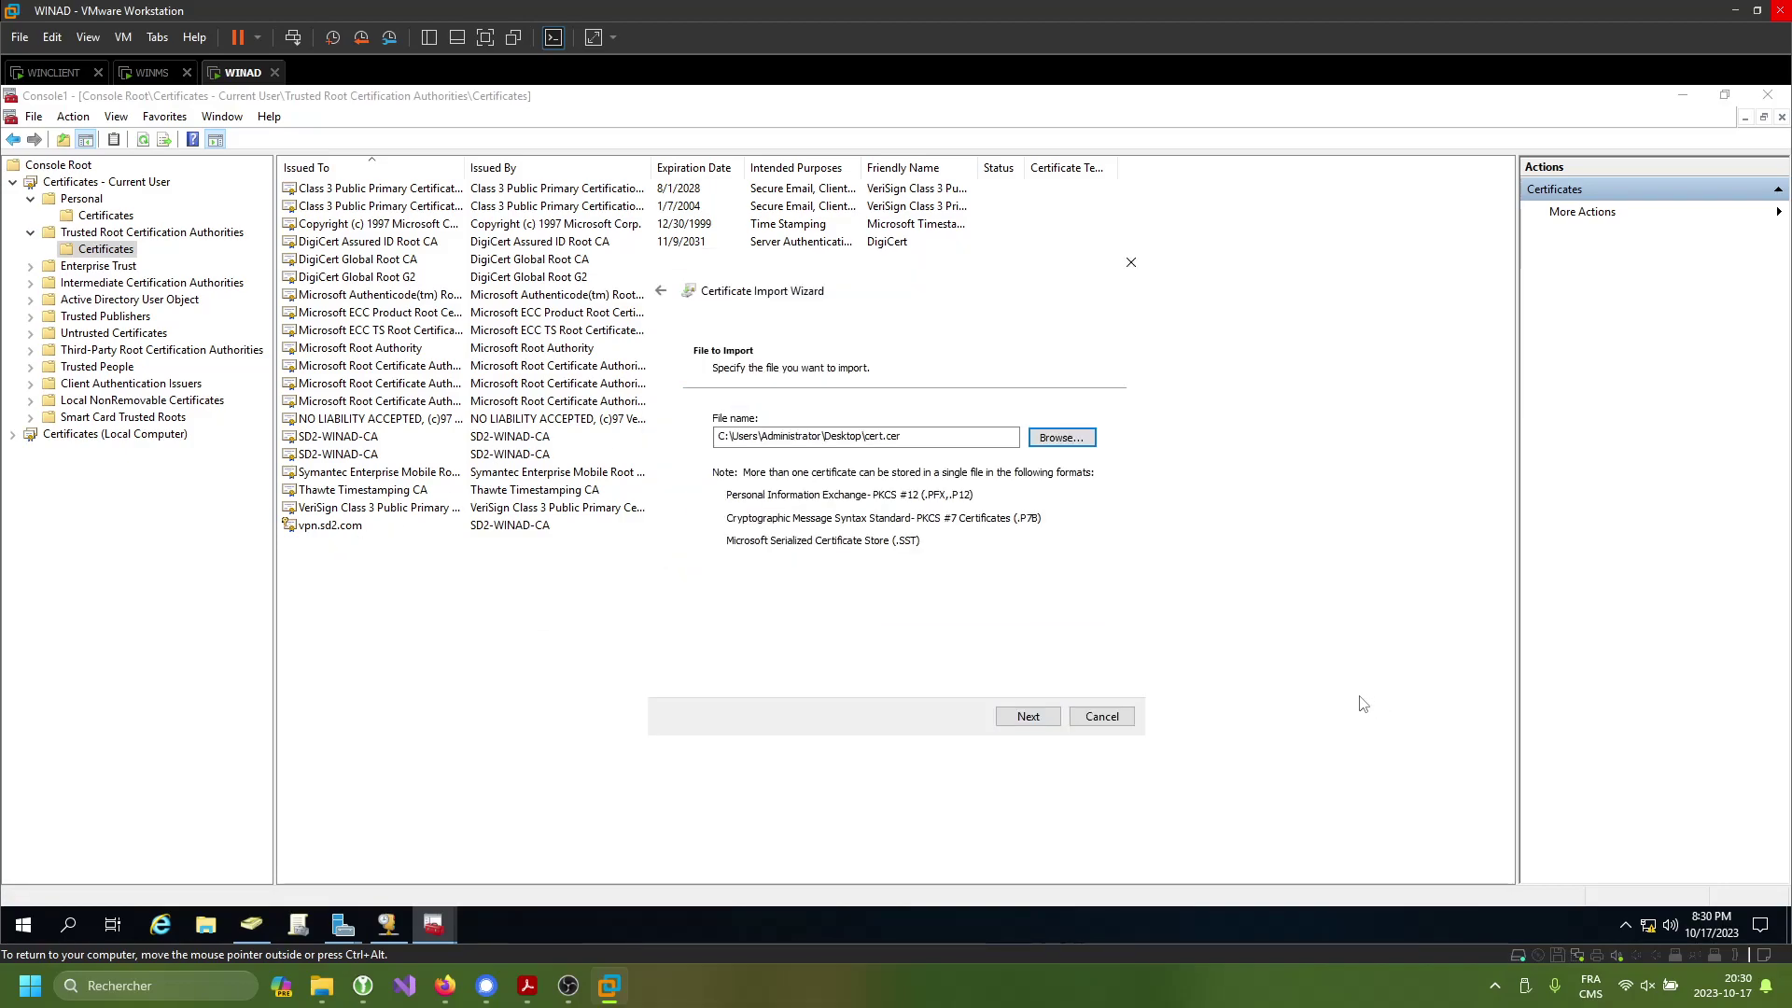
{"action": "left_click", "coordinate": [1028, 717]}
{"action": "left_click", "coordinate": [1027, 716]}
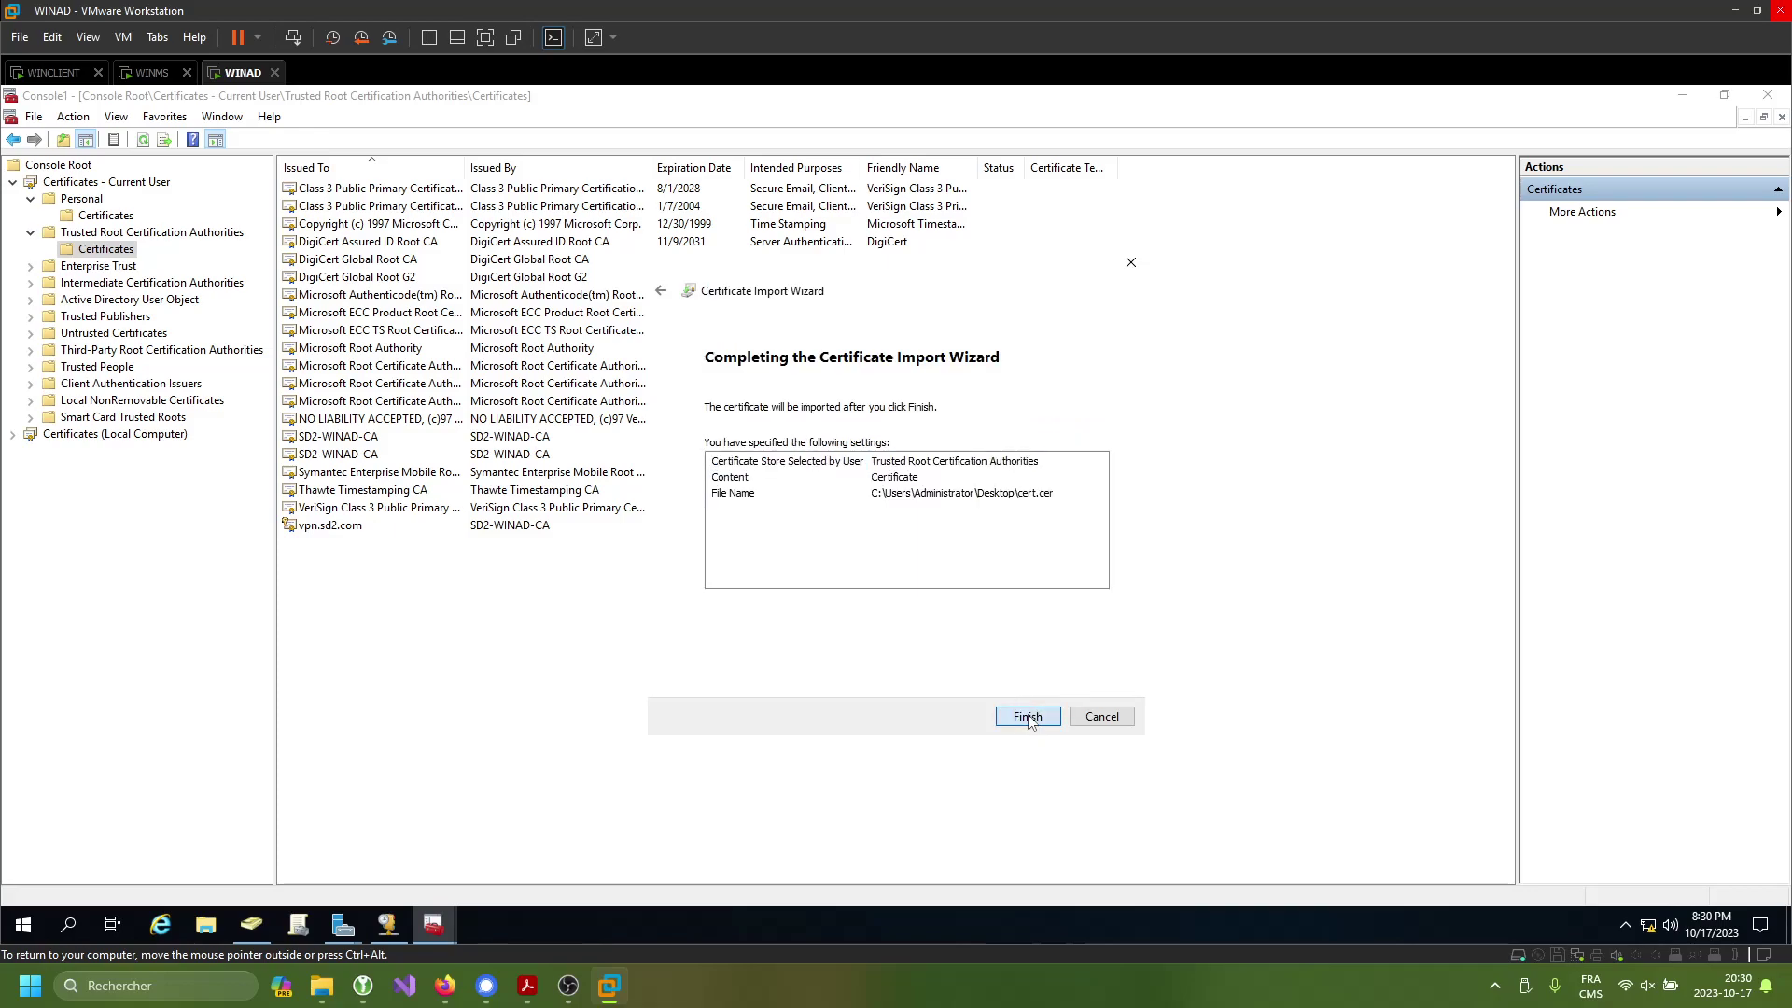
{"action": "left_click", "coordinate": [1028, 717]}
{"action": "left_click", "coordinate": [971, 580]}
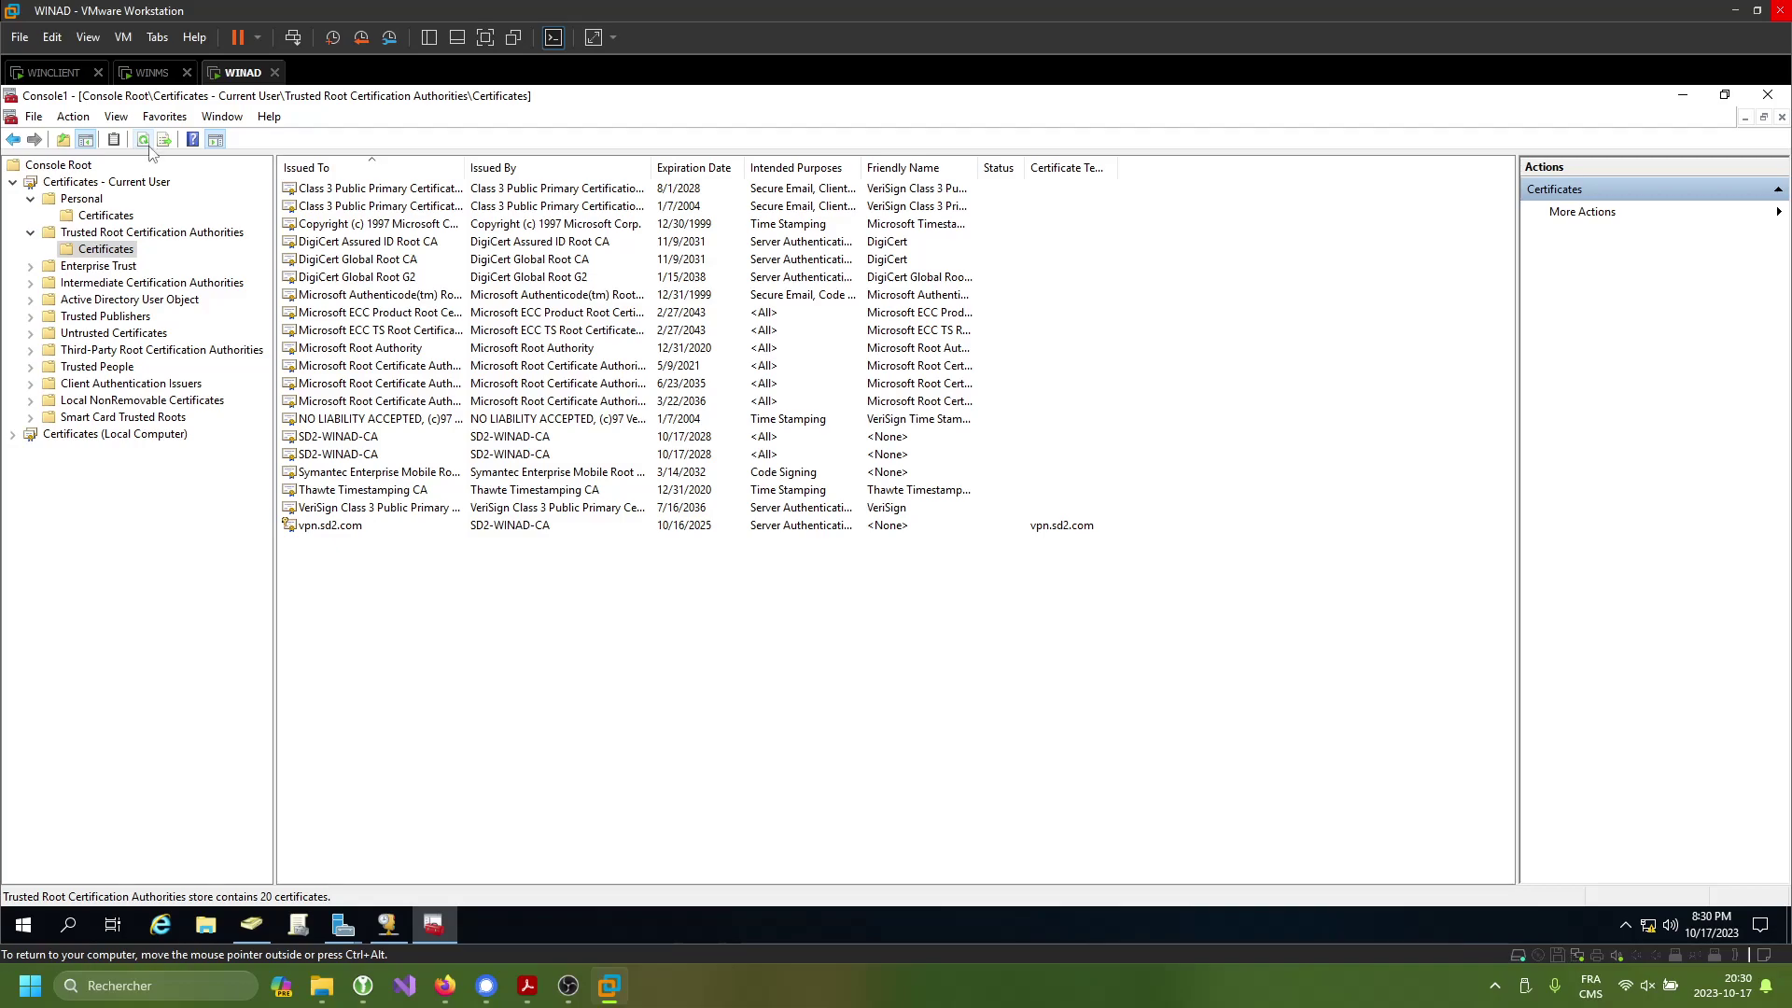
- Save the console as VPN on the Desktop and close it, confirming the save
{"action": "left_click", "coordinate": [33, 116]}
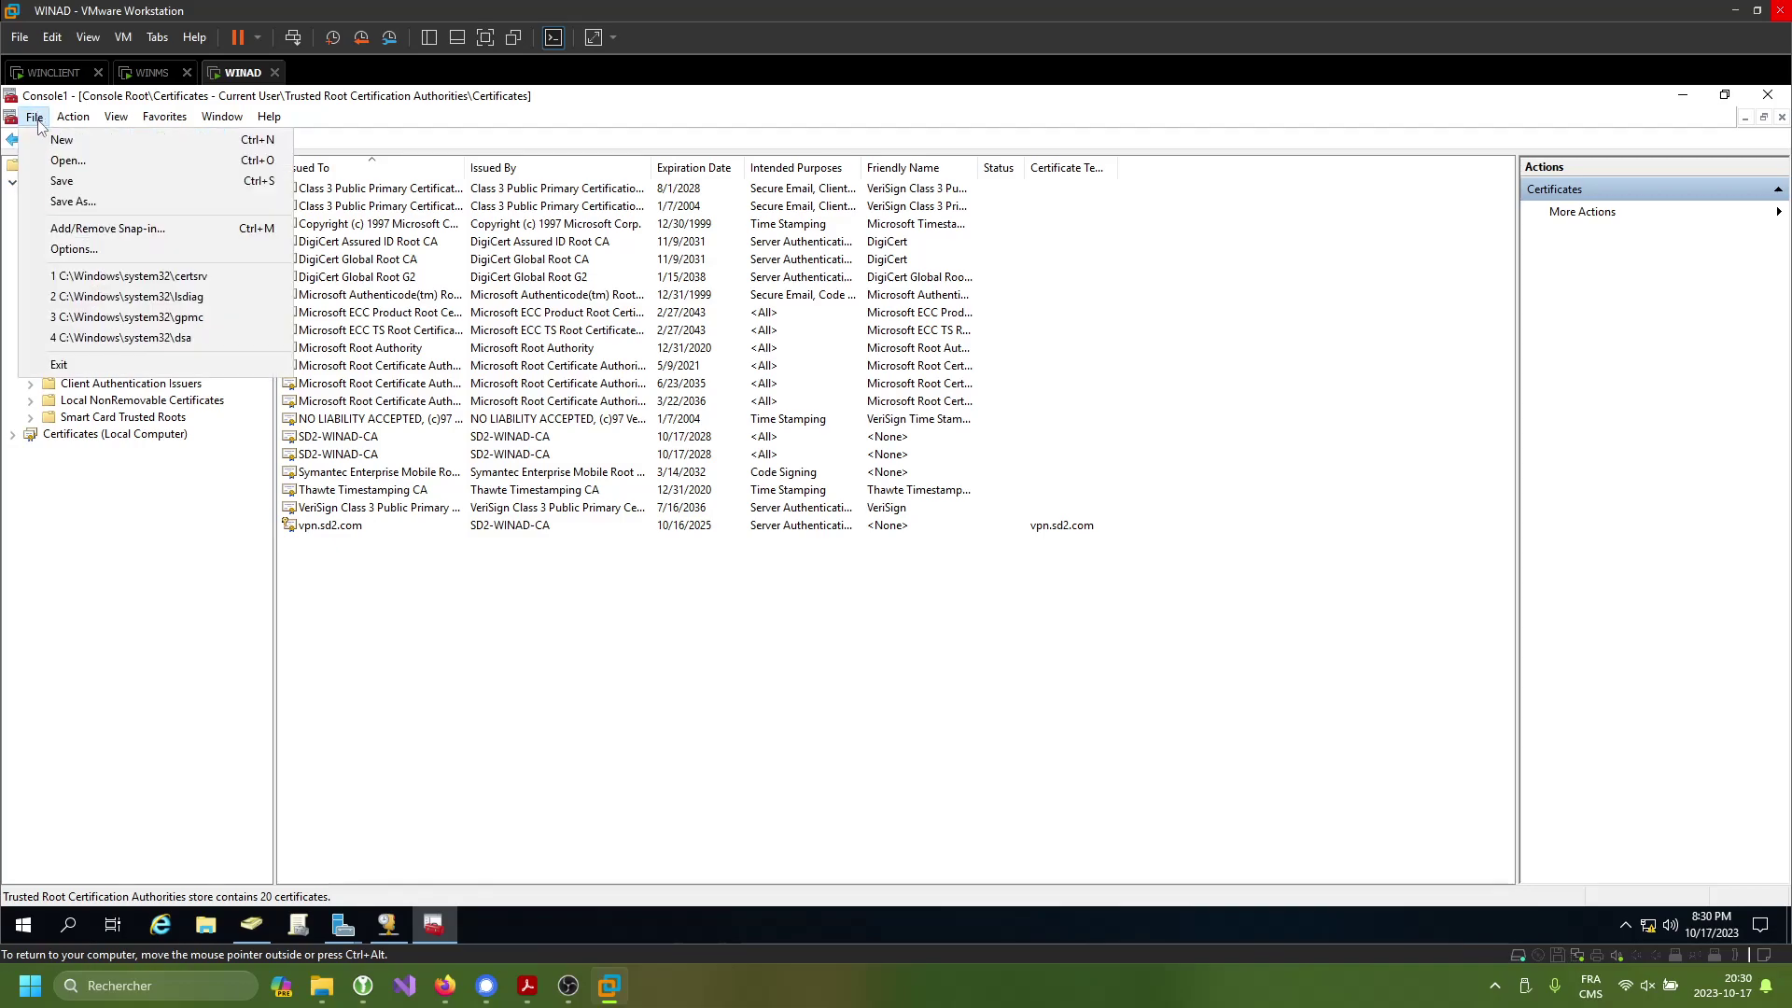
{"action": "left_click", "coordinate": [112, 202]}
{"action": "type", "text": "VPN"}
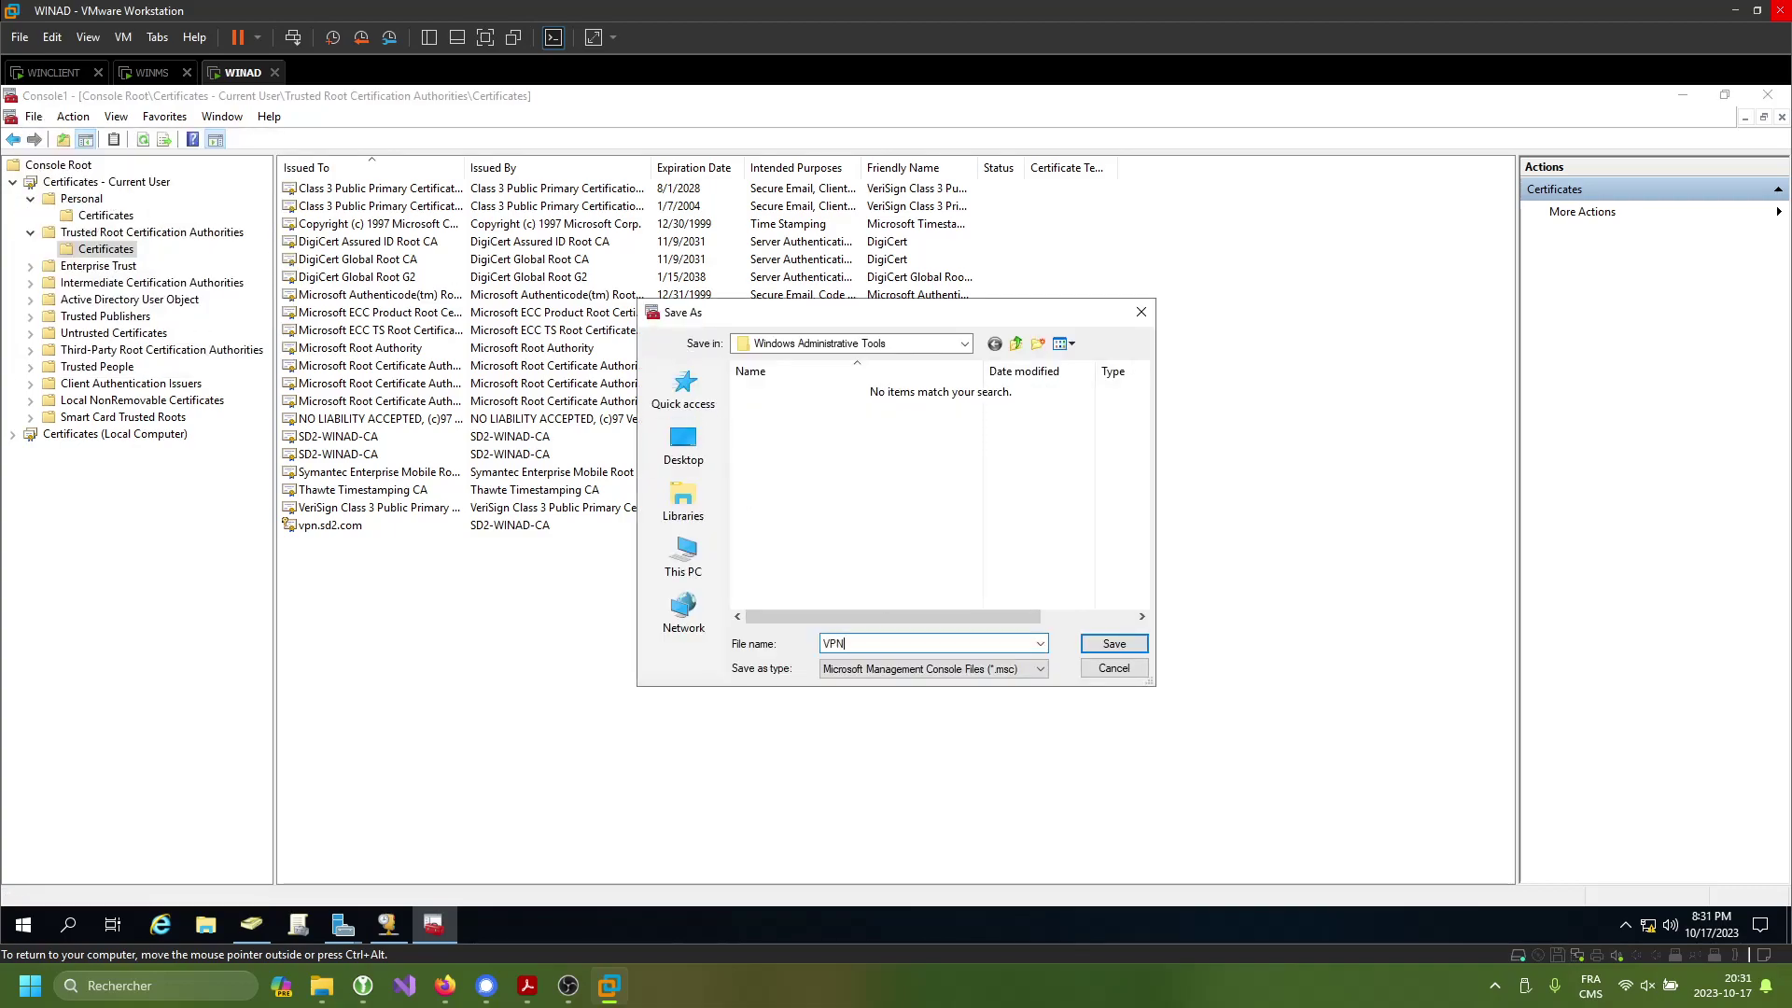
{"action": "left_click", "coordinate": [683, 444]}
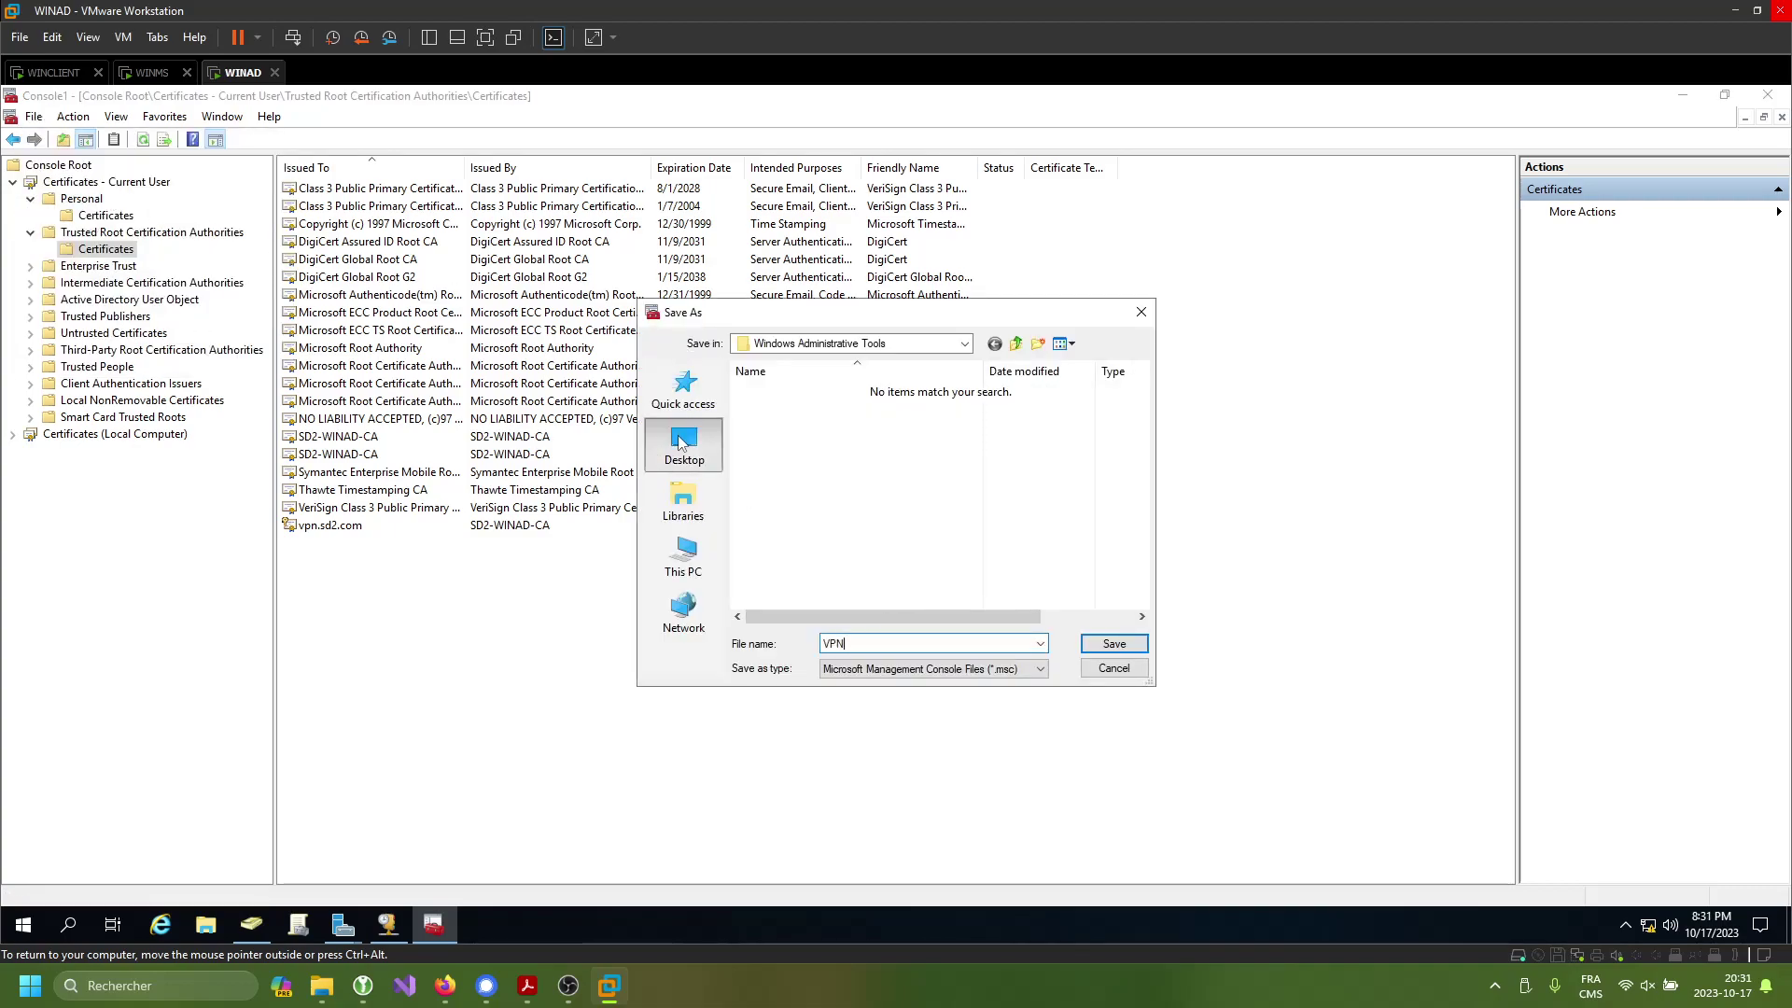
{"action": "left_click", "coordinate": [1114, 643]}
{"action": "left_click", "coordinate": [1767, 94]}
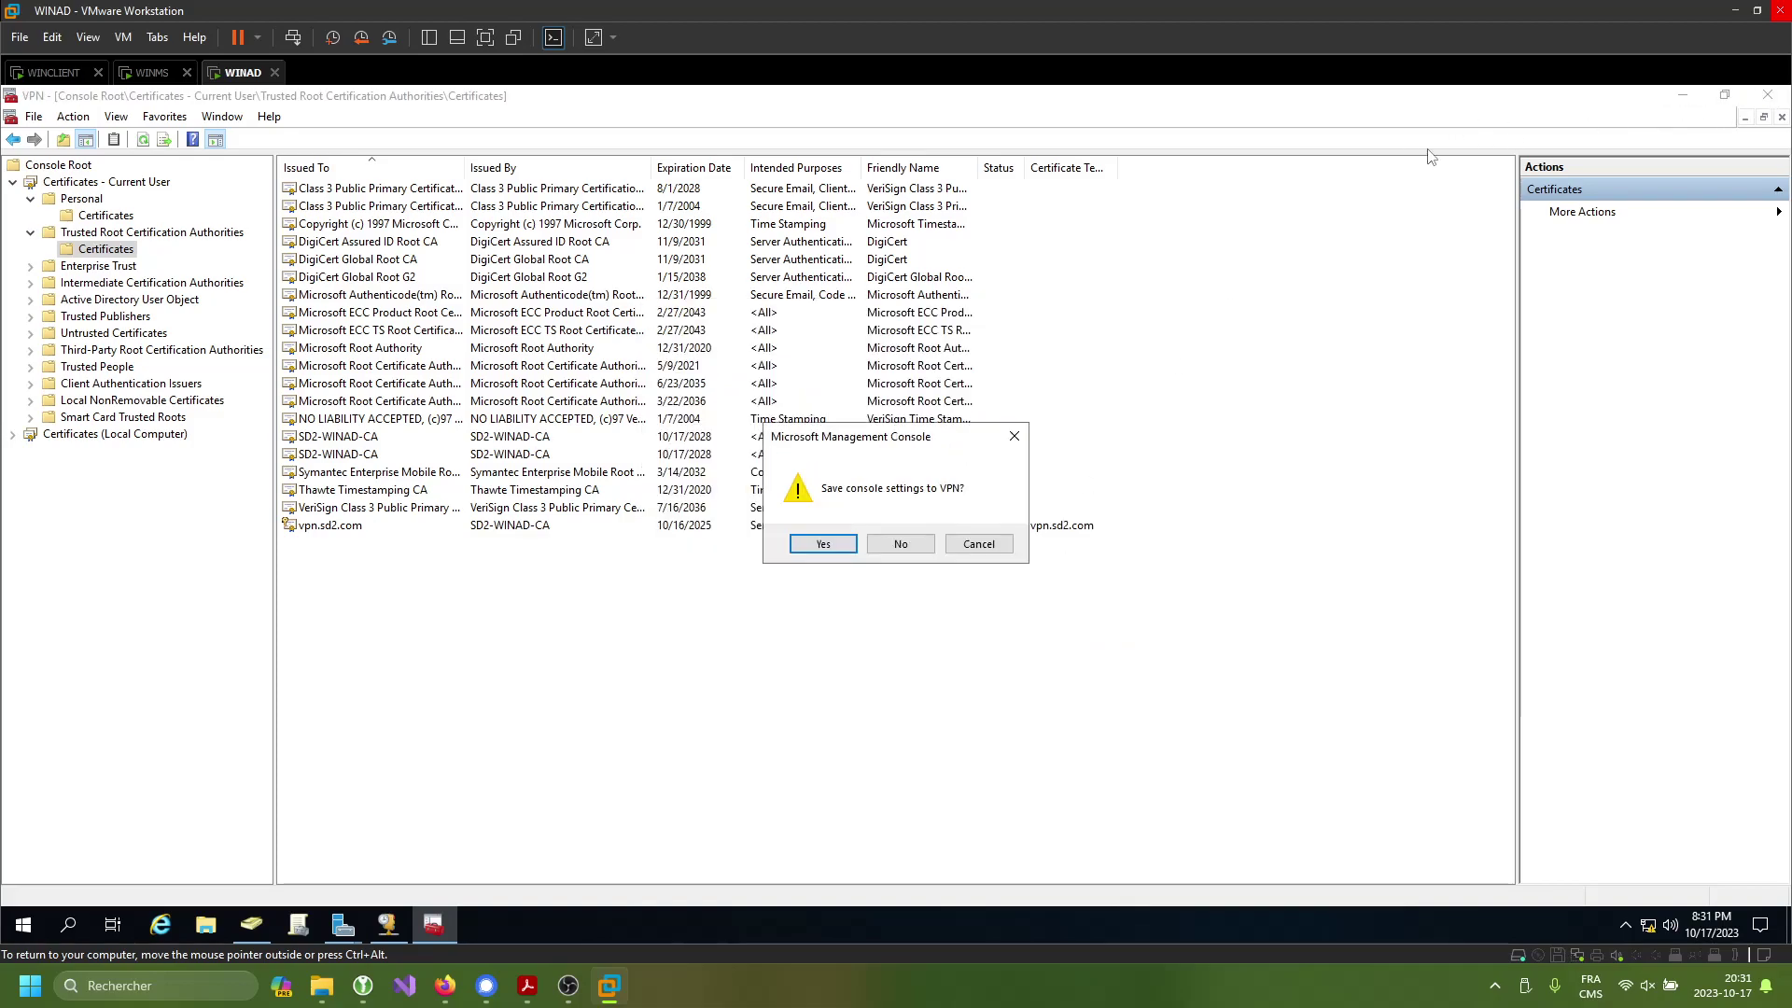
{"action": "left_click", "coordinate": [837, 543]}
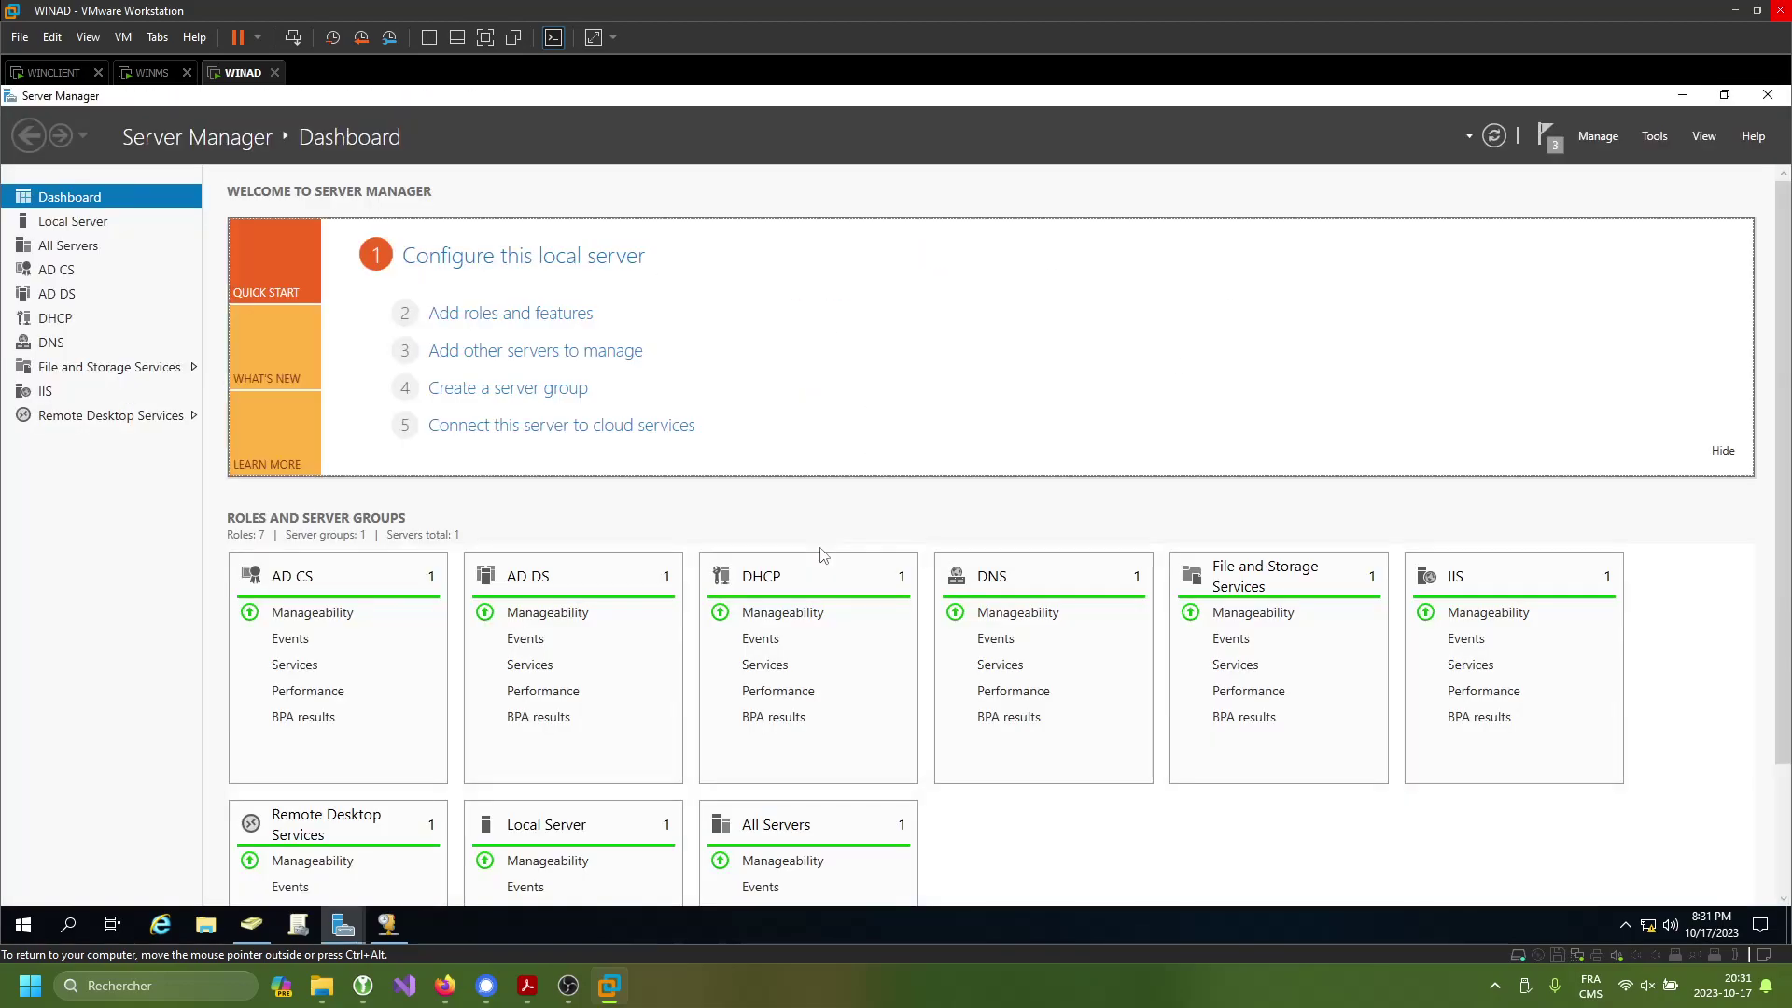
- Copy the CA and VPN files from WINAD's desktop, then go to WINCLIENT
{"action": "left_click", "coordinate": [1680, 96]}
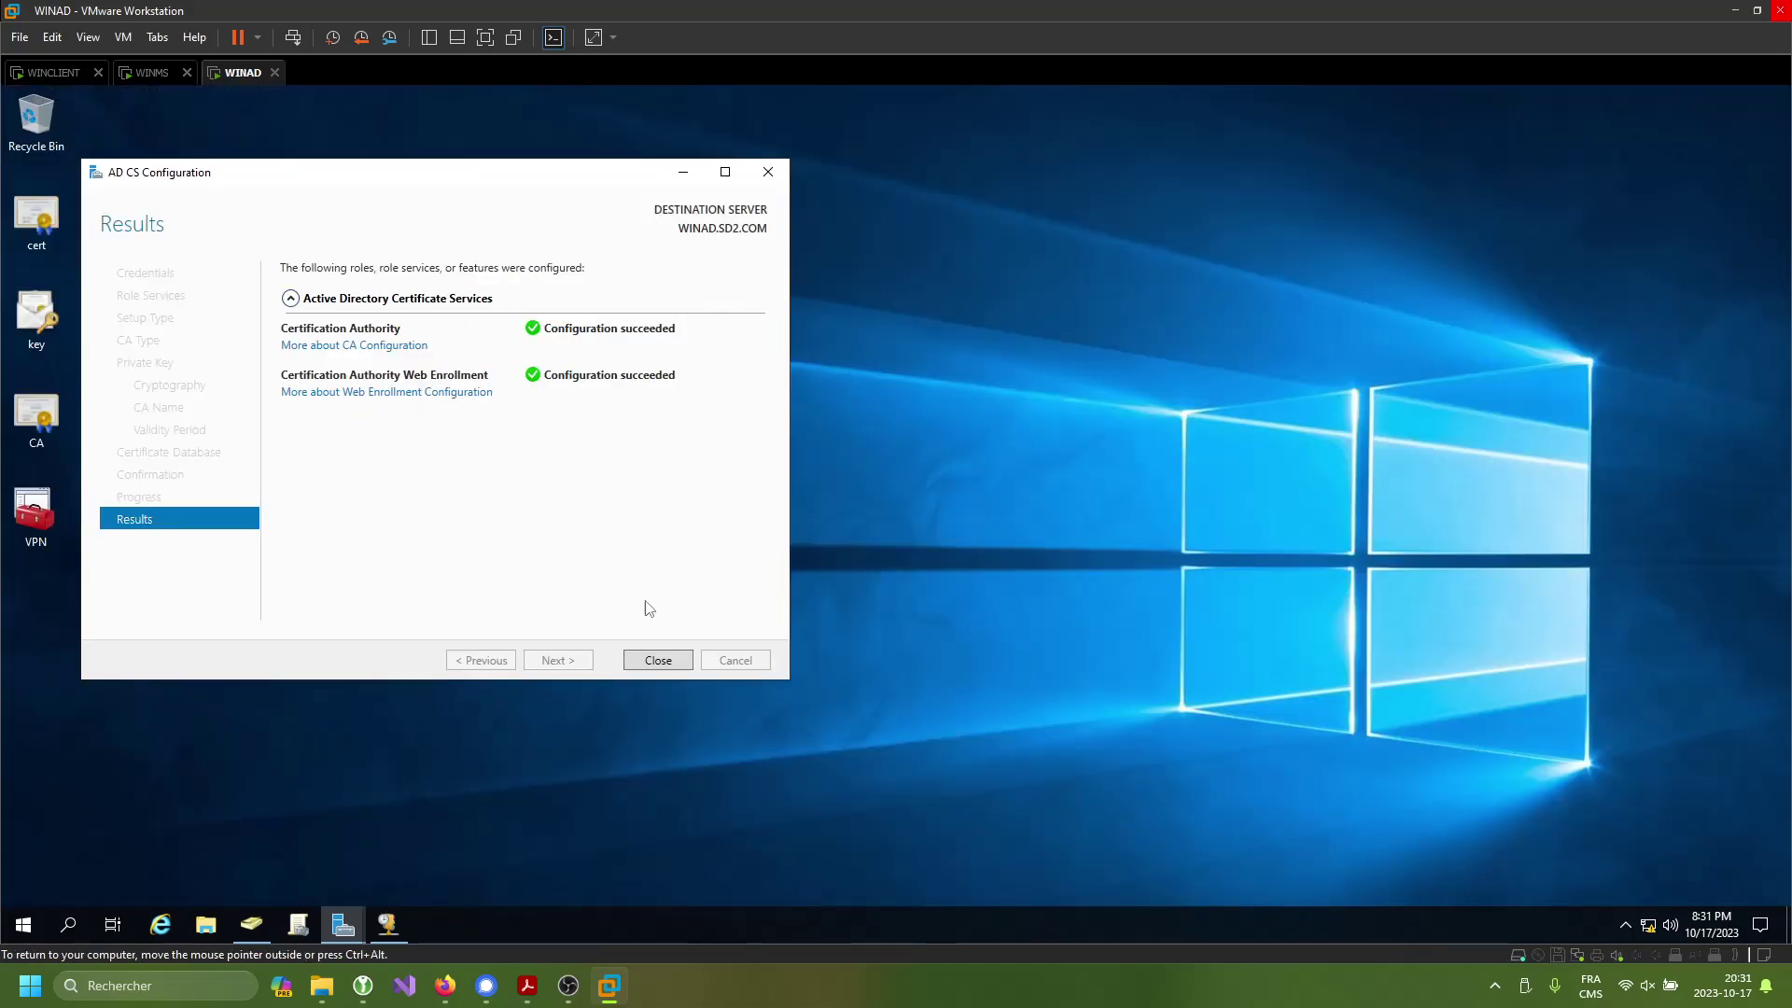
{"action": "left_click", "coordinate": [655, 663]}
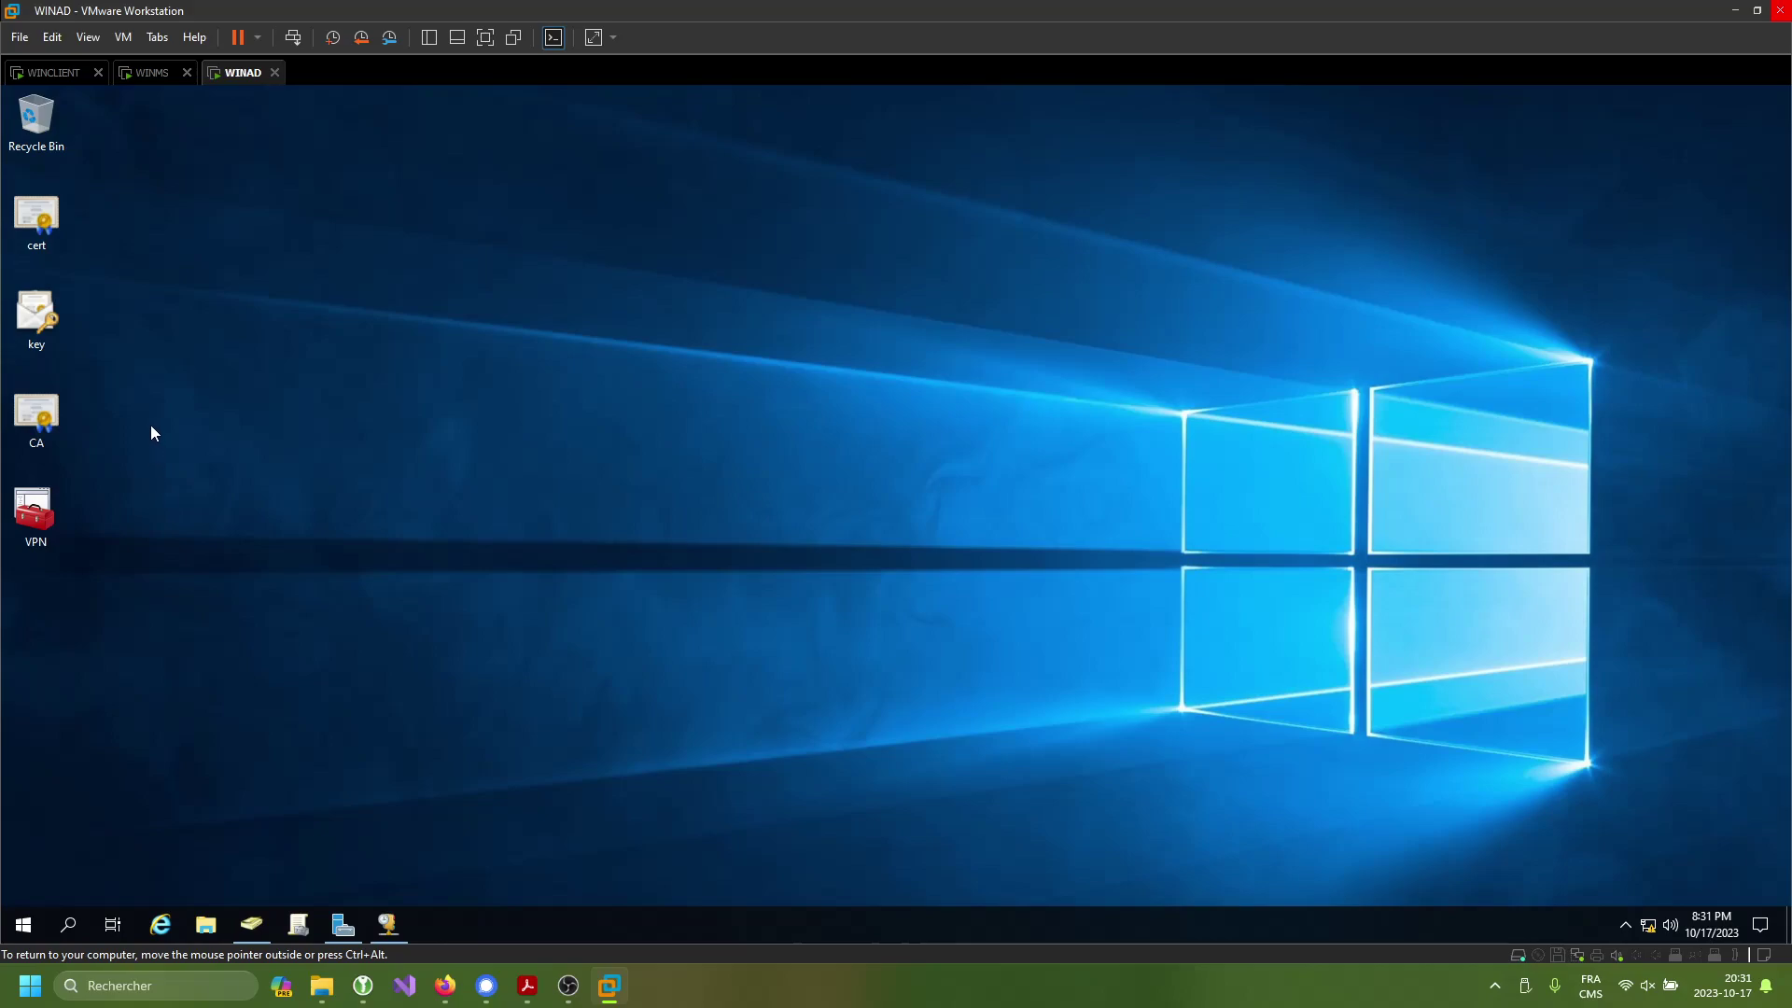
{"action": "left_click_drag", "start_coordinate": [114, 584], "coordinate": [67, 454]}
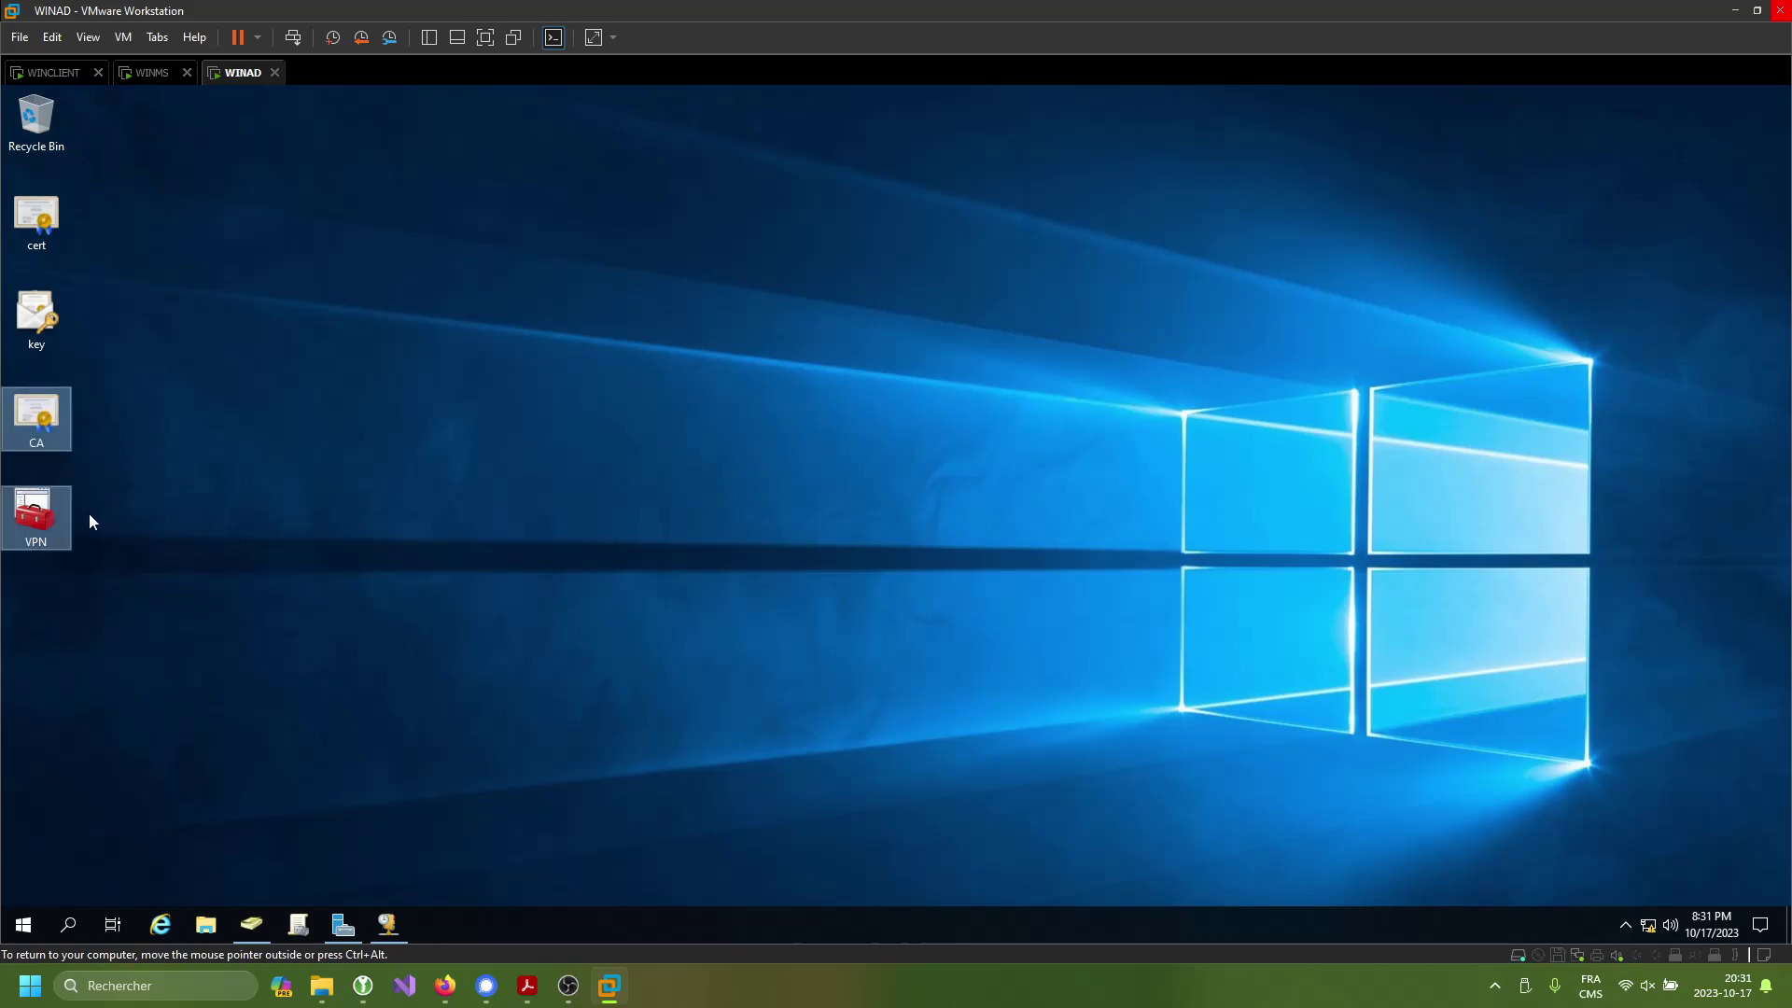
{"action": "right_click", "coordinate": [44, 422]}
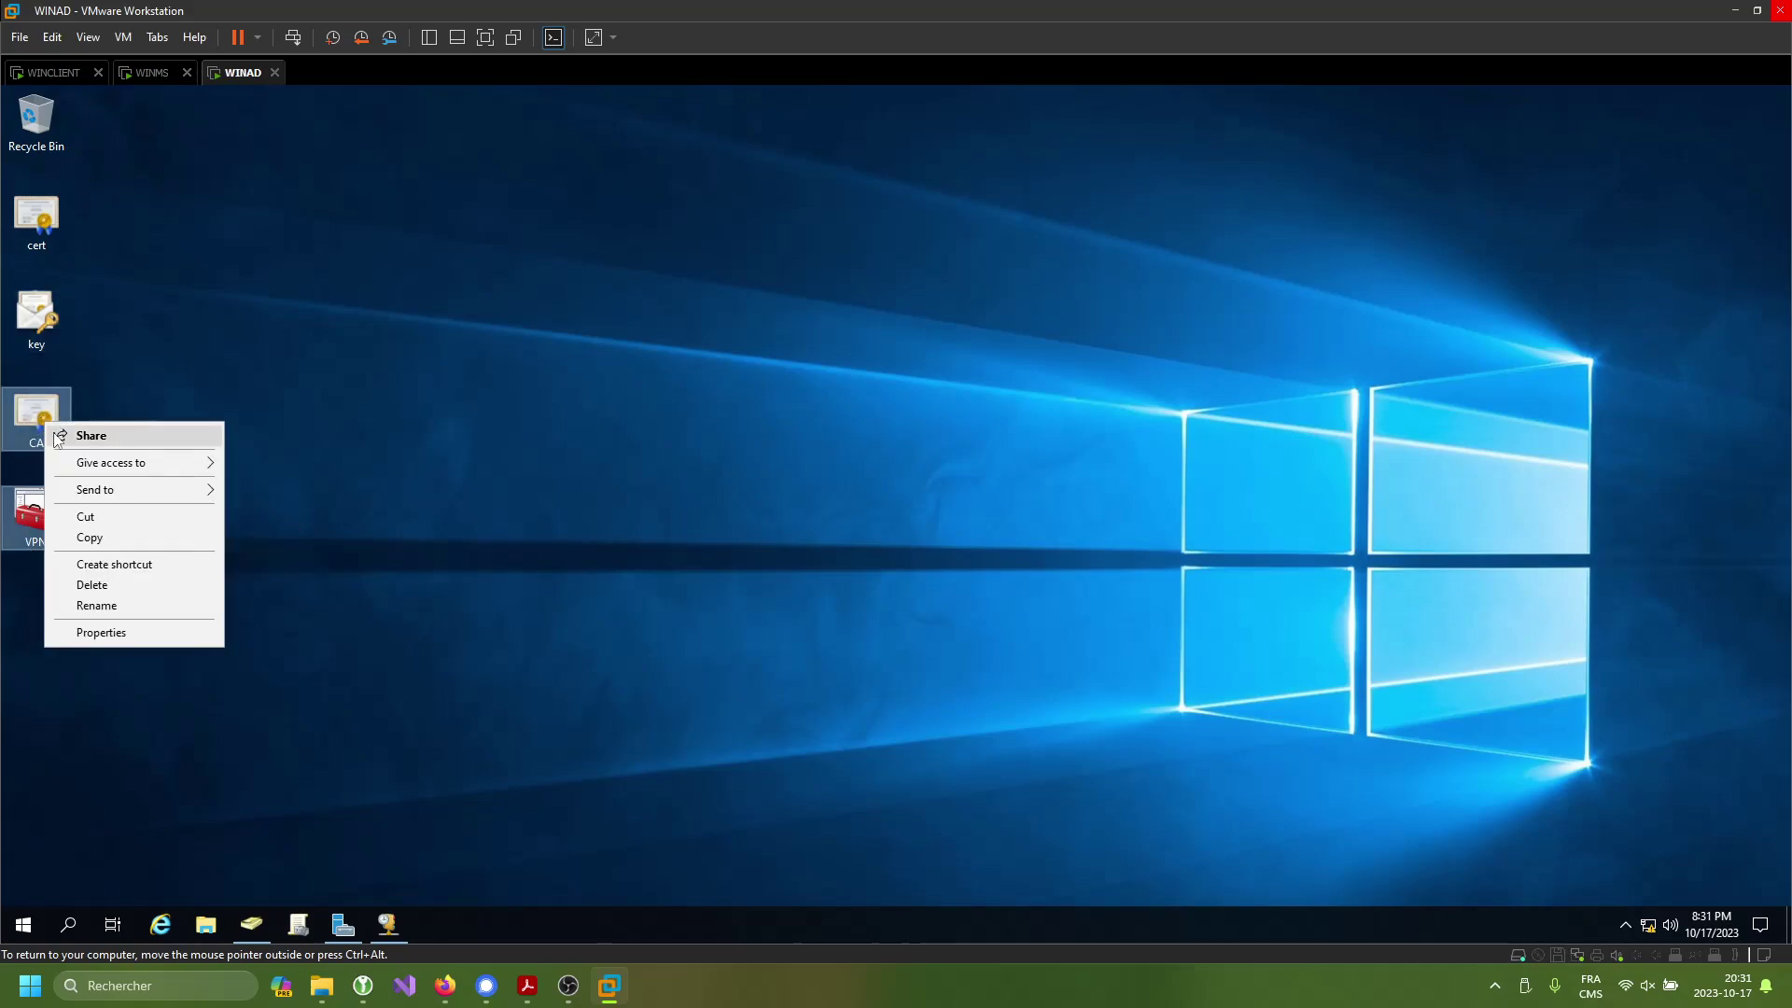
{"action": "left_click", "coordinate": [121, 539]}
{"action": "left_click", "coordinate": [50, 88]}
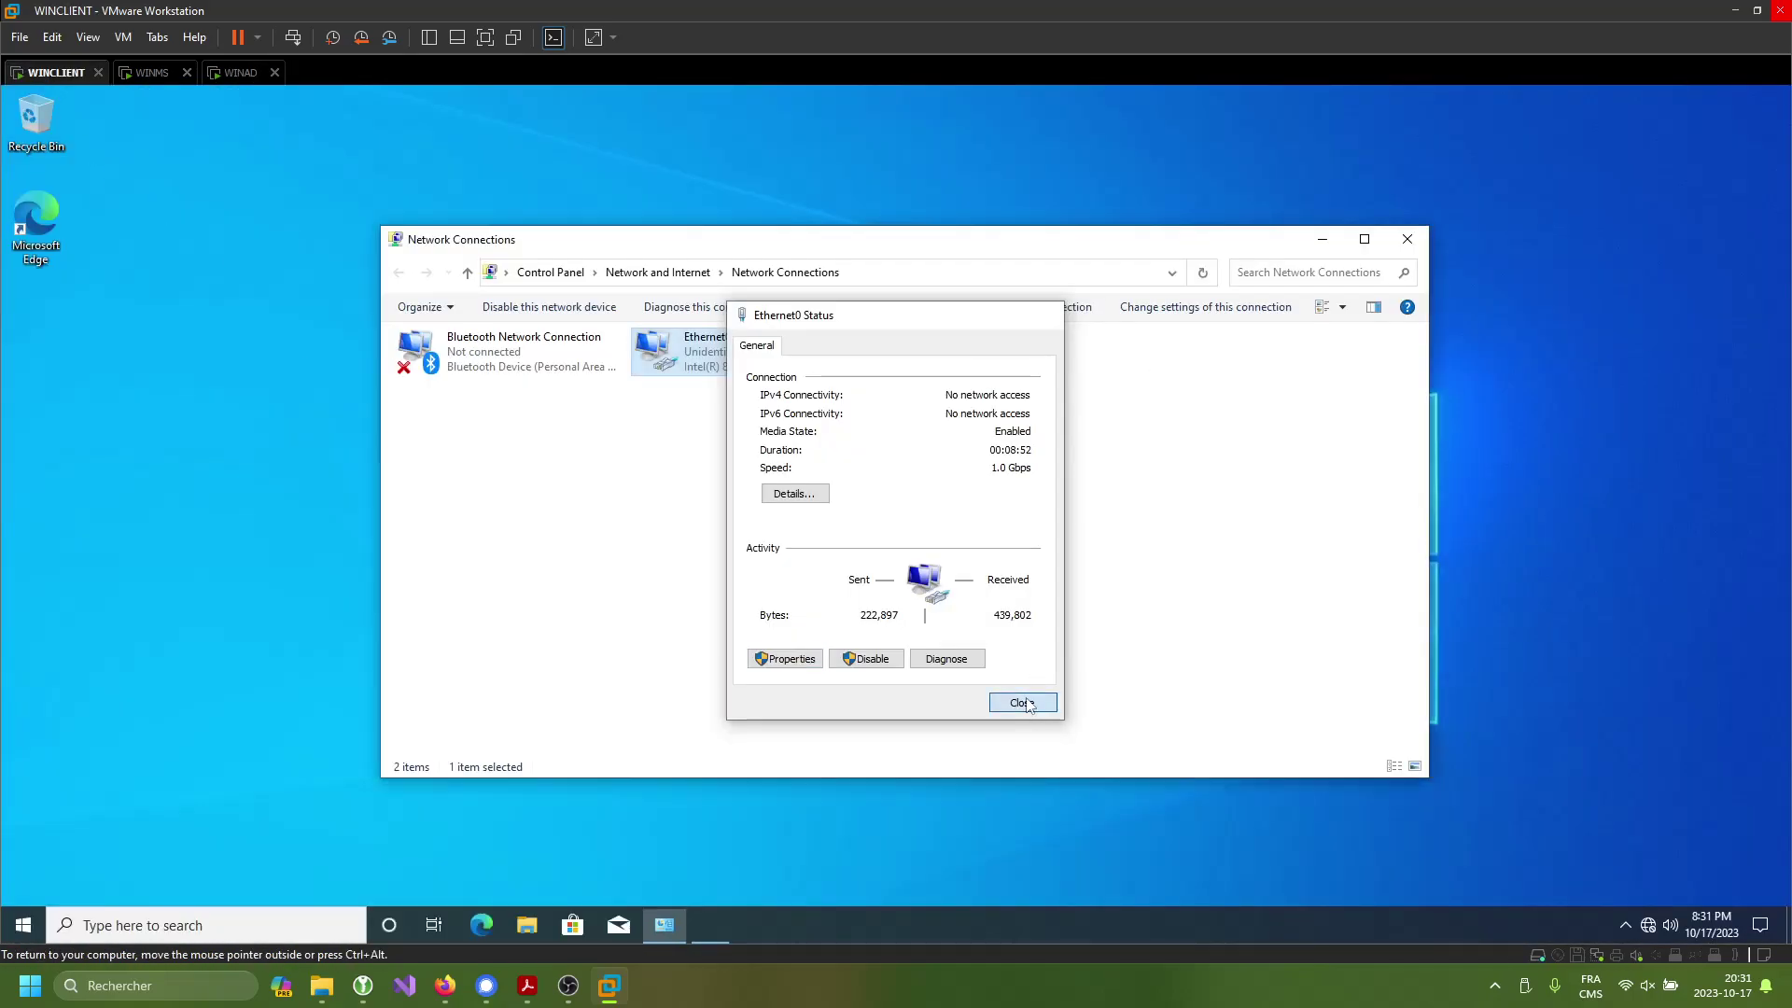
- Close the Ethernet0 status window and open Ethernet0's connection properties
{"action": "left_click", "coordinate": [1020, 700]}
{"action": "right_click", "coordinate": [773, 344]}
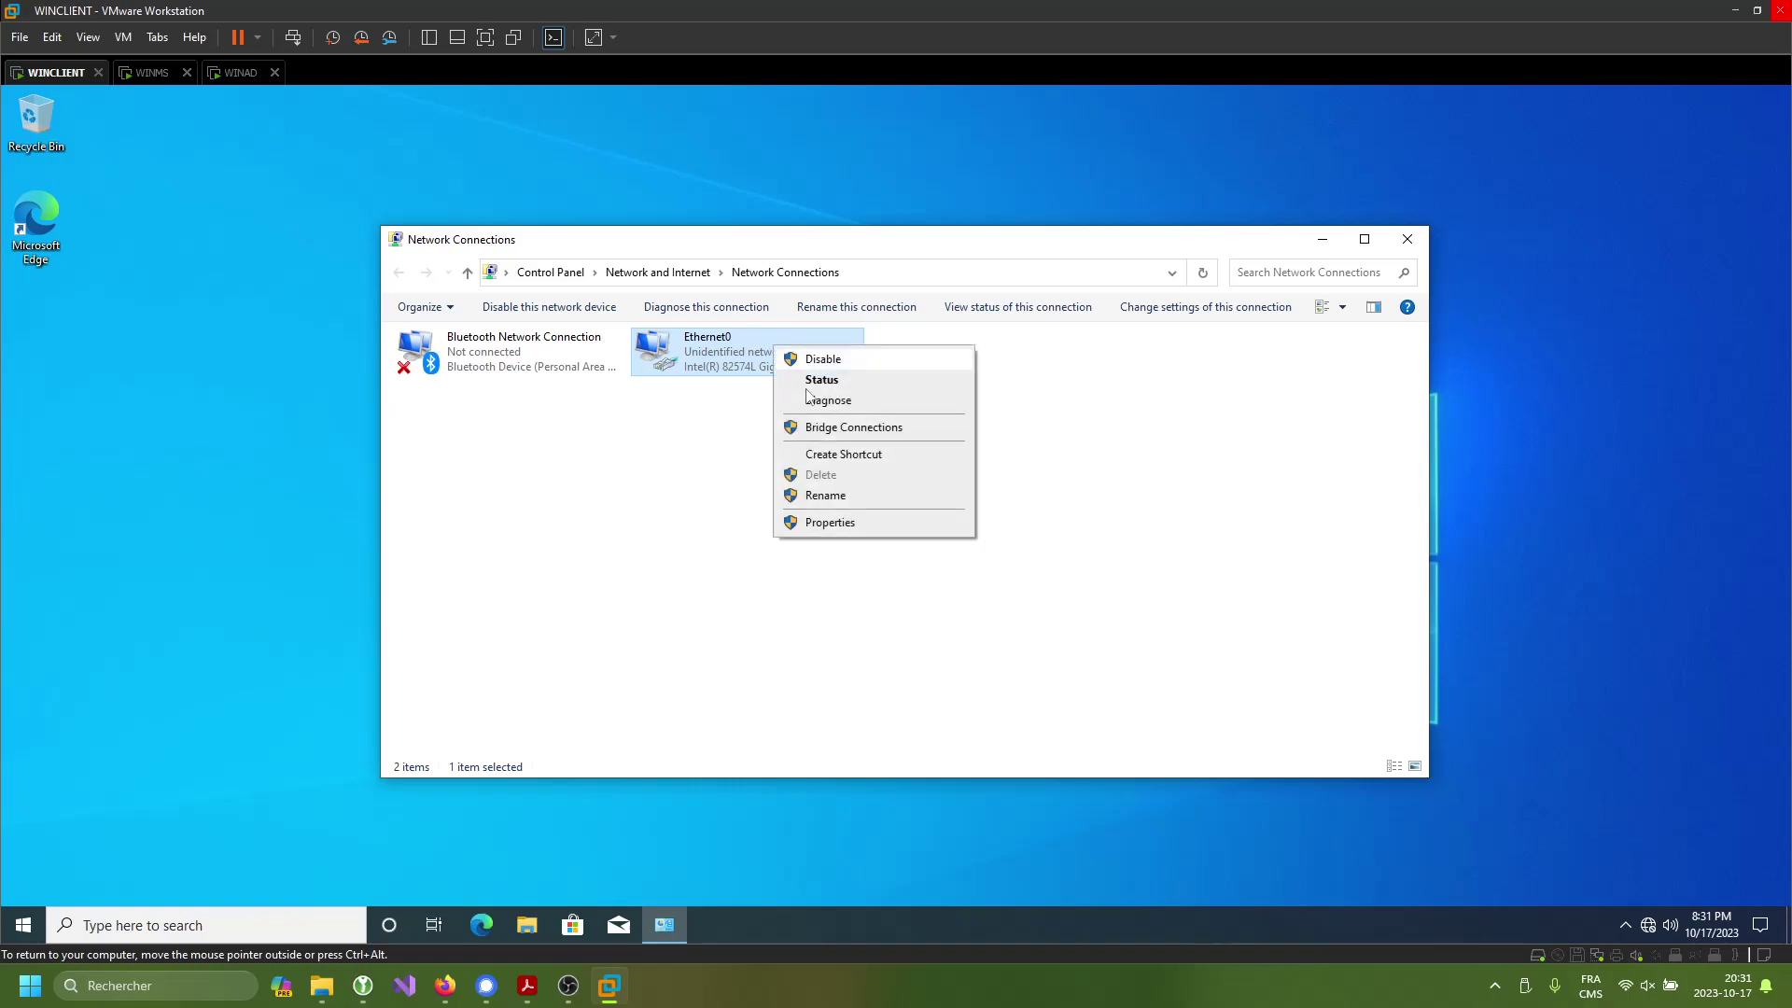
{"action": "left_click", "coordinate": [821, 520]}
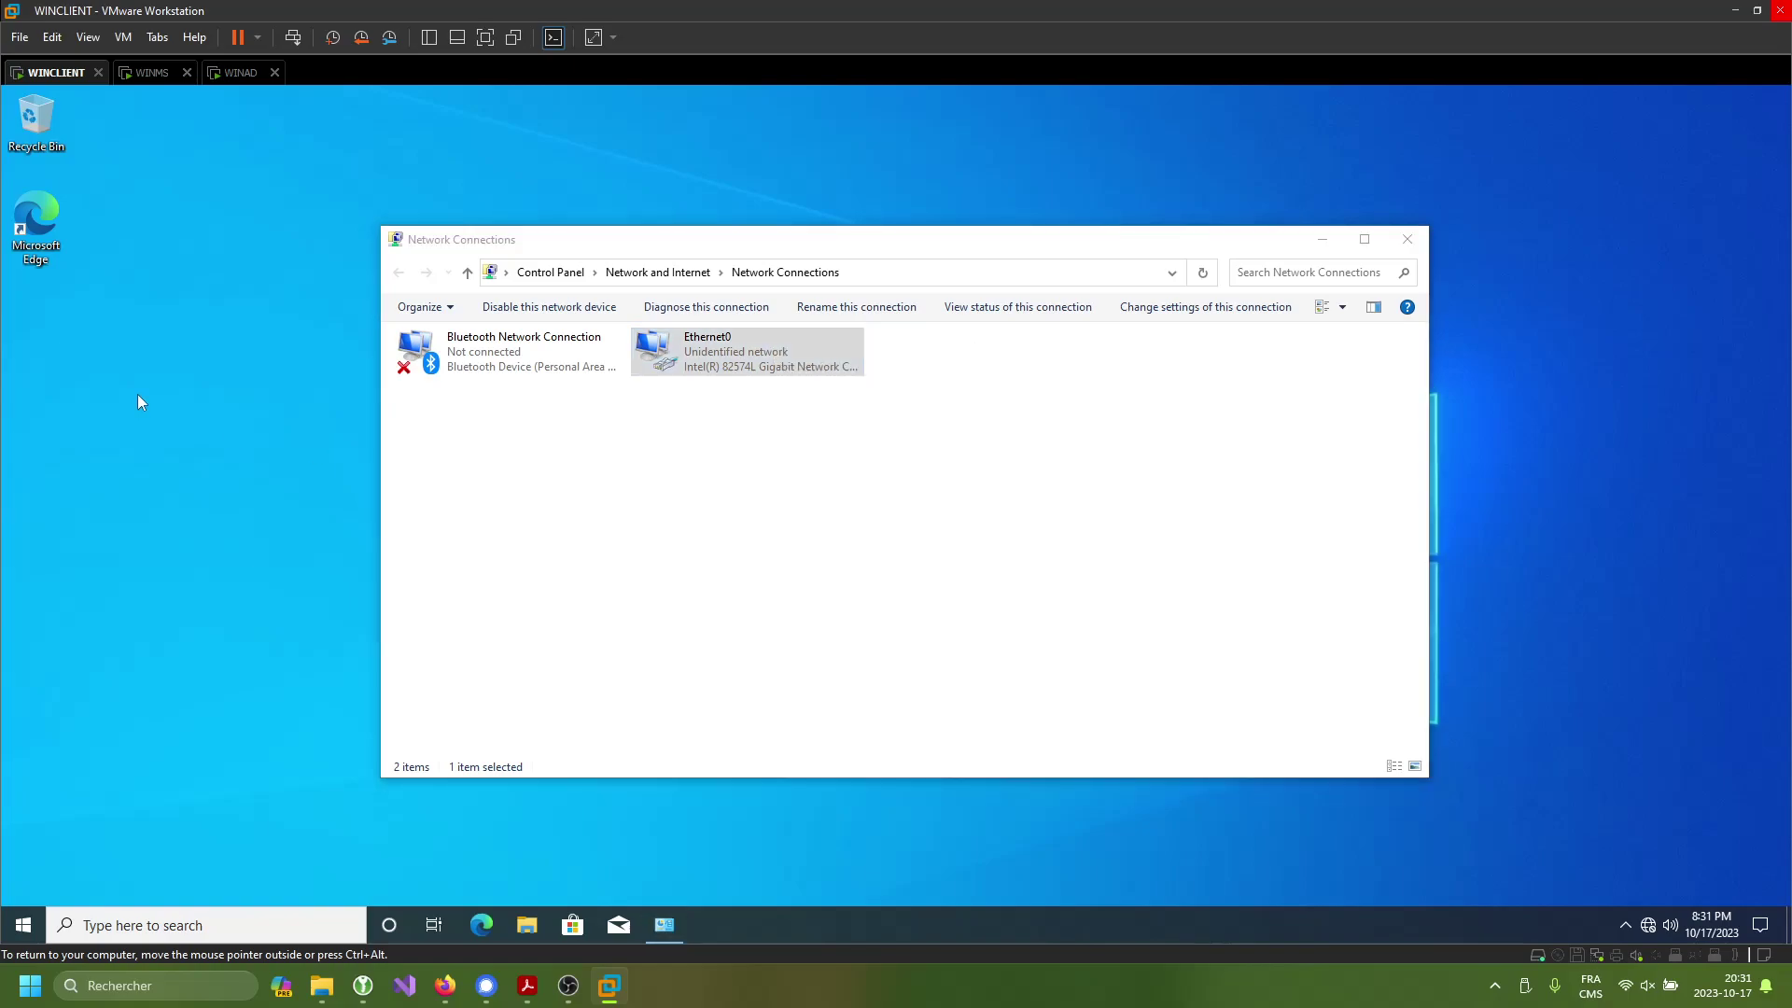
{"action": "right_click", "coordinate": [780, 355]}
{"action": "left_click", "coordinate": [846, 534]}
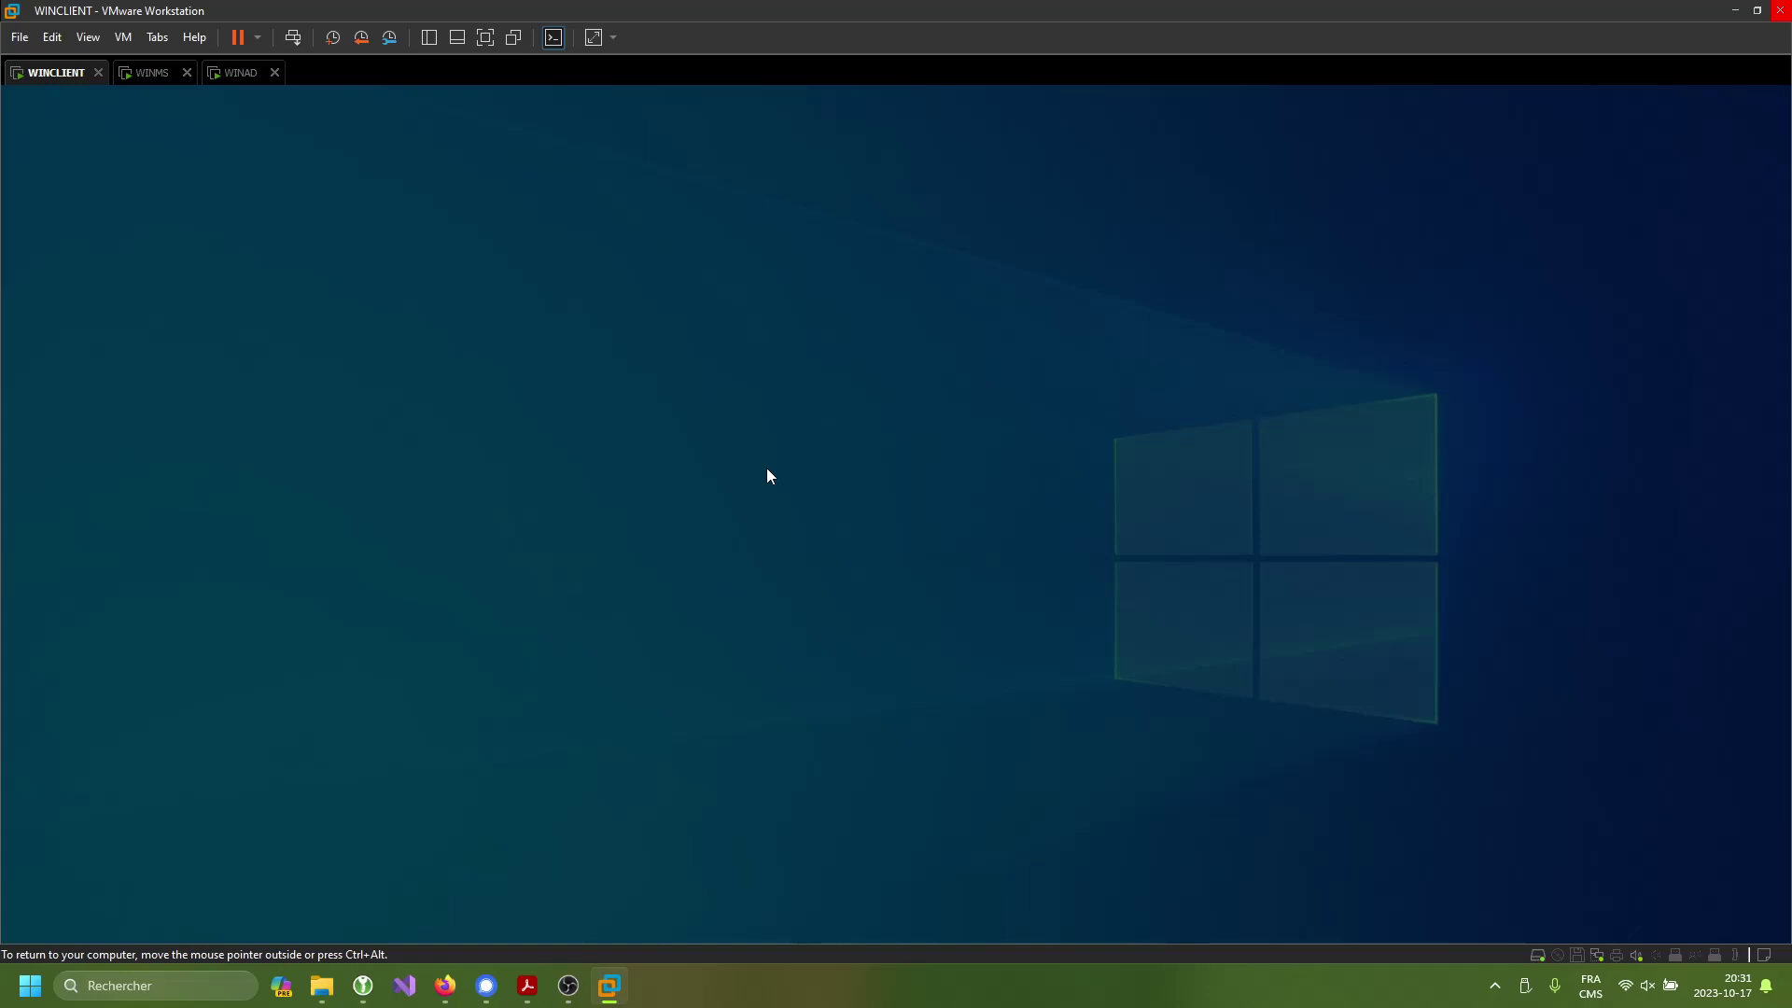
- Authorise the network settings change with WINCLIENT's administrator user name and password
{"action": "type", "text": "winc"}
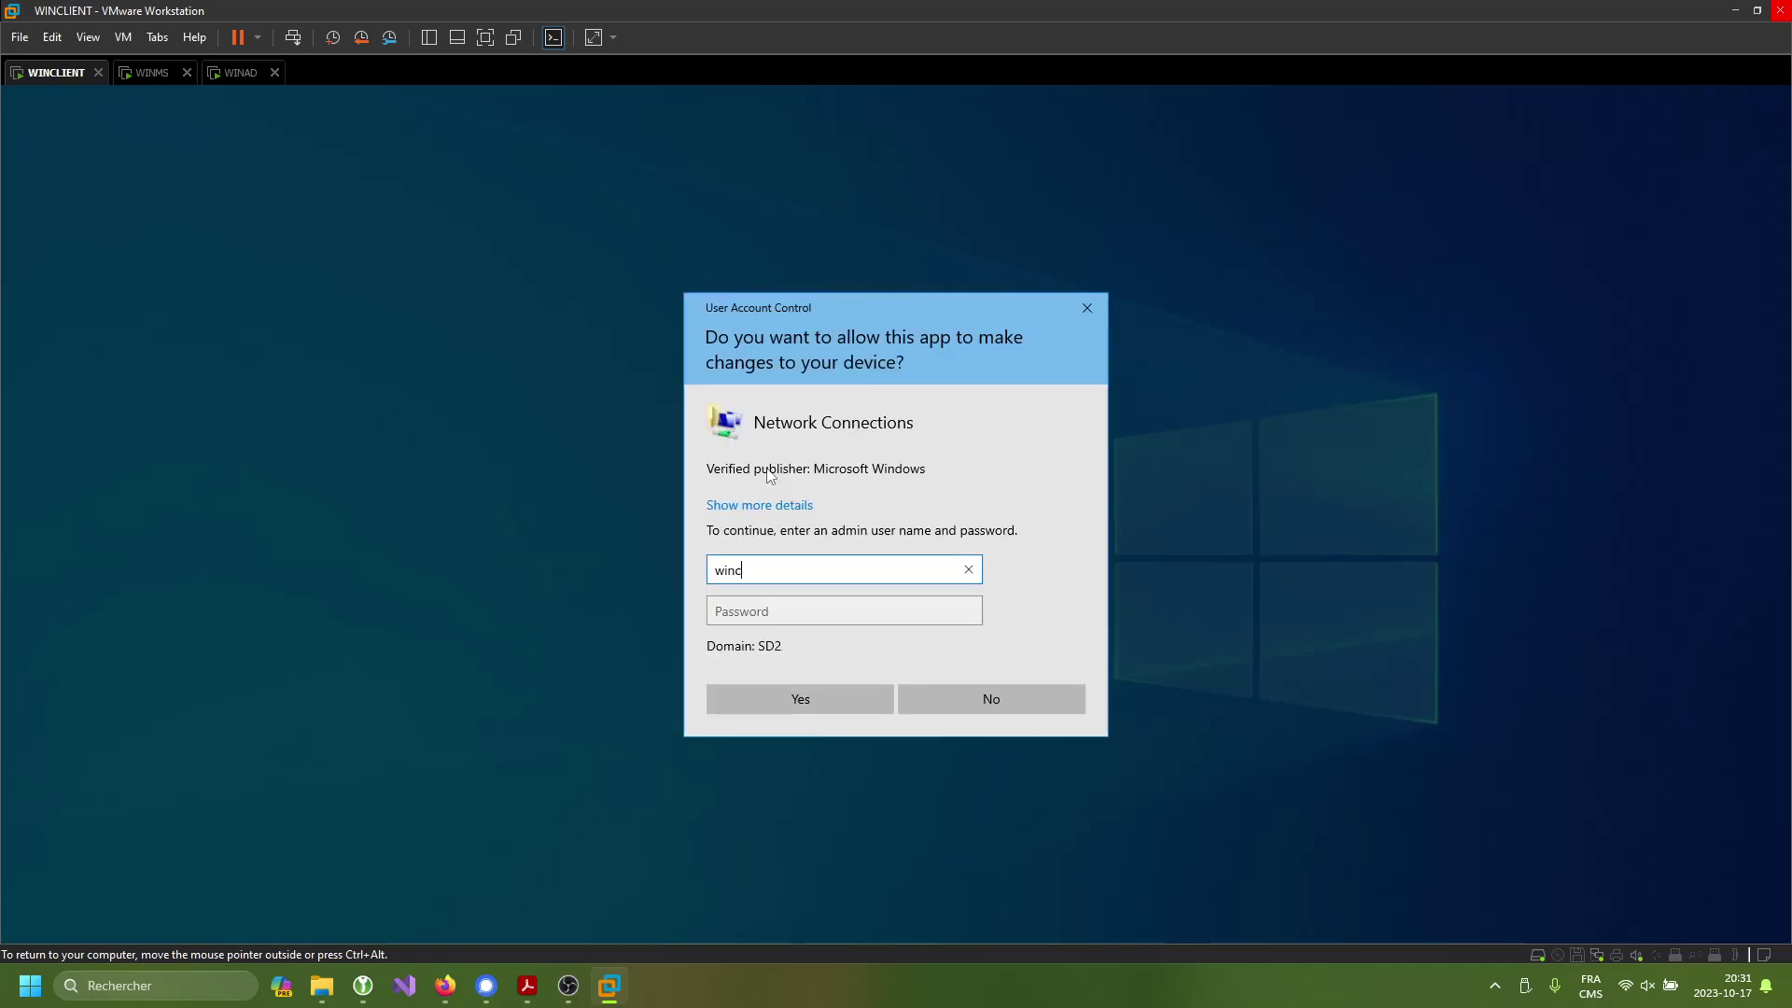
{"action": "type", "text": "lient\\administrator"}
{"action": "key", "text": "Tab"}
{"action": "type", "text": "****"}
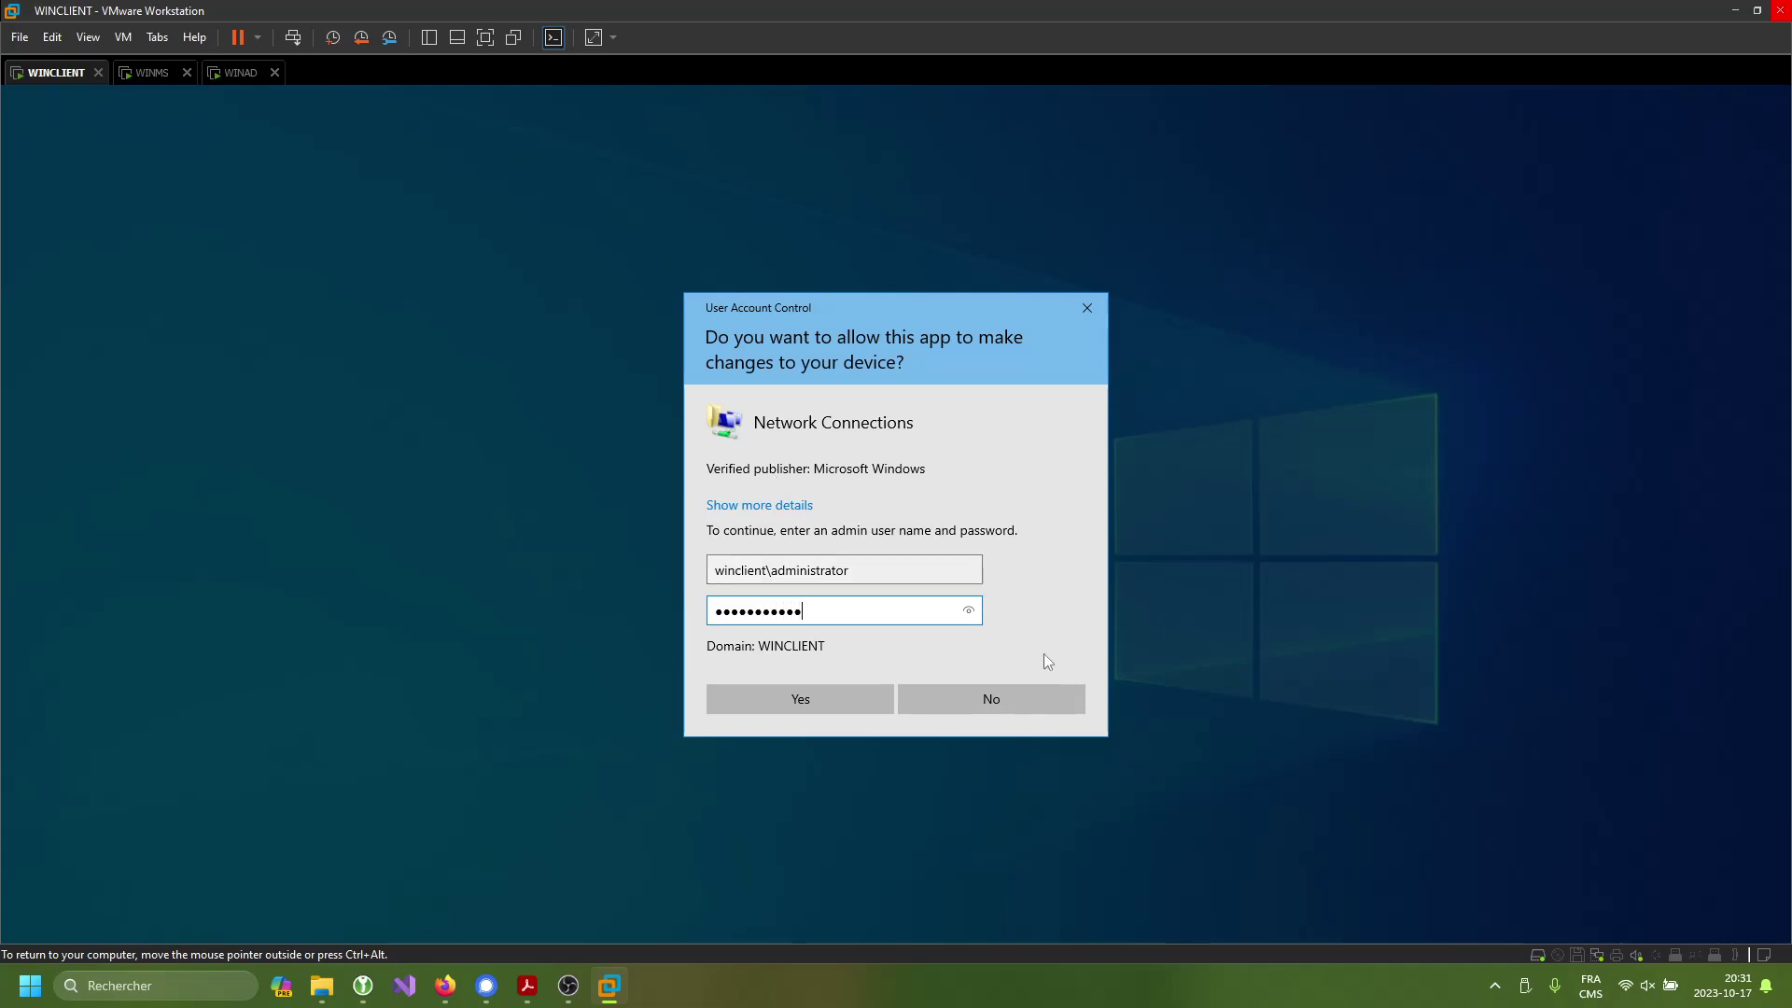
{"action": "left_click_drag", "start_coordinate": [853, 570], "coordinate": [714, 571]}
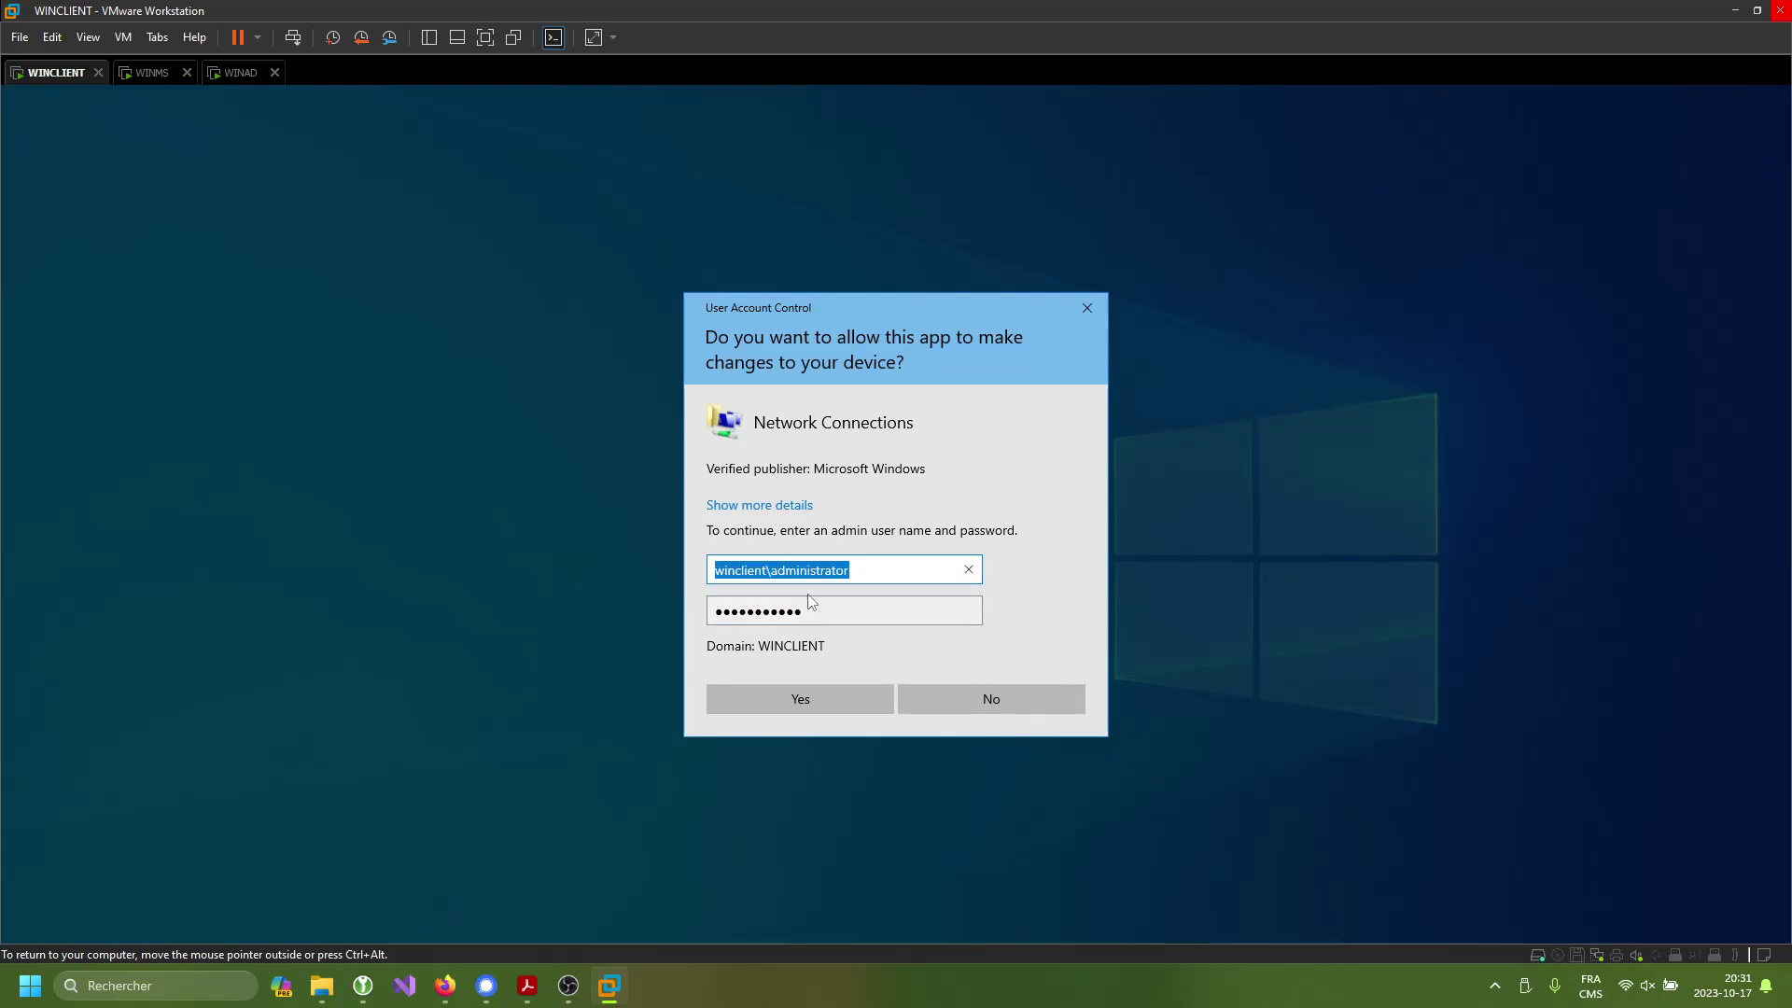
{"action": "left_click", "coordinate": [735, 570]}
{"action": "double_click", "coordinate": [736, 570]}
{"action": "left_click_drag", "start_coordinate": [849, 570], "coordinate": [776, 570]}
{"action": "left_click", "coordinate": [735, 611]}
{"action": "left_click", "coordinate": [810, 702]}
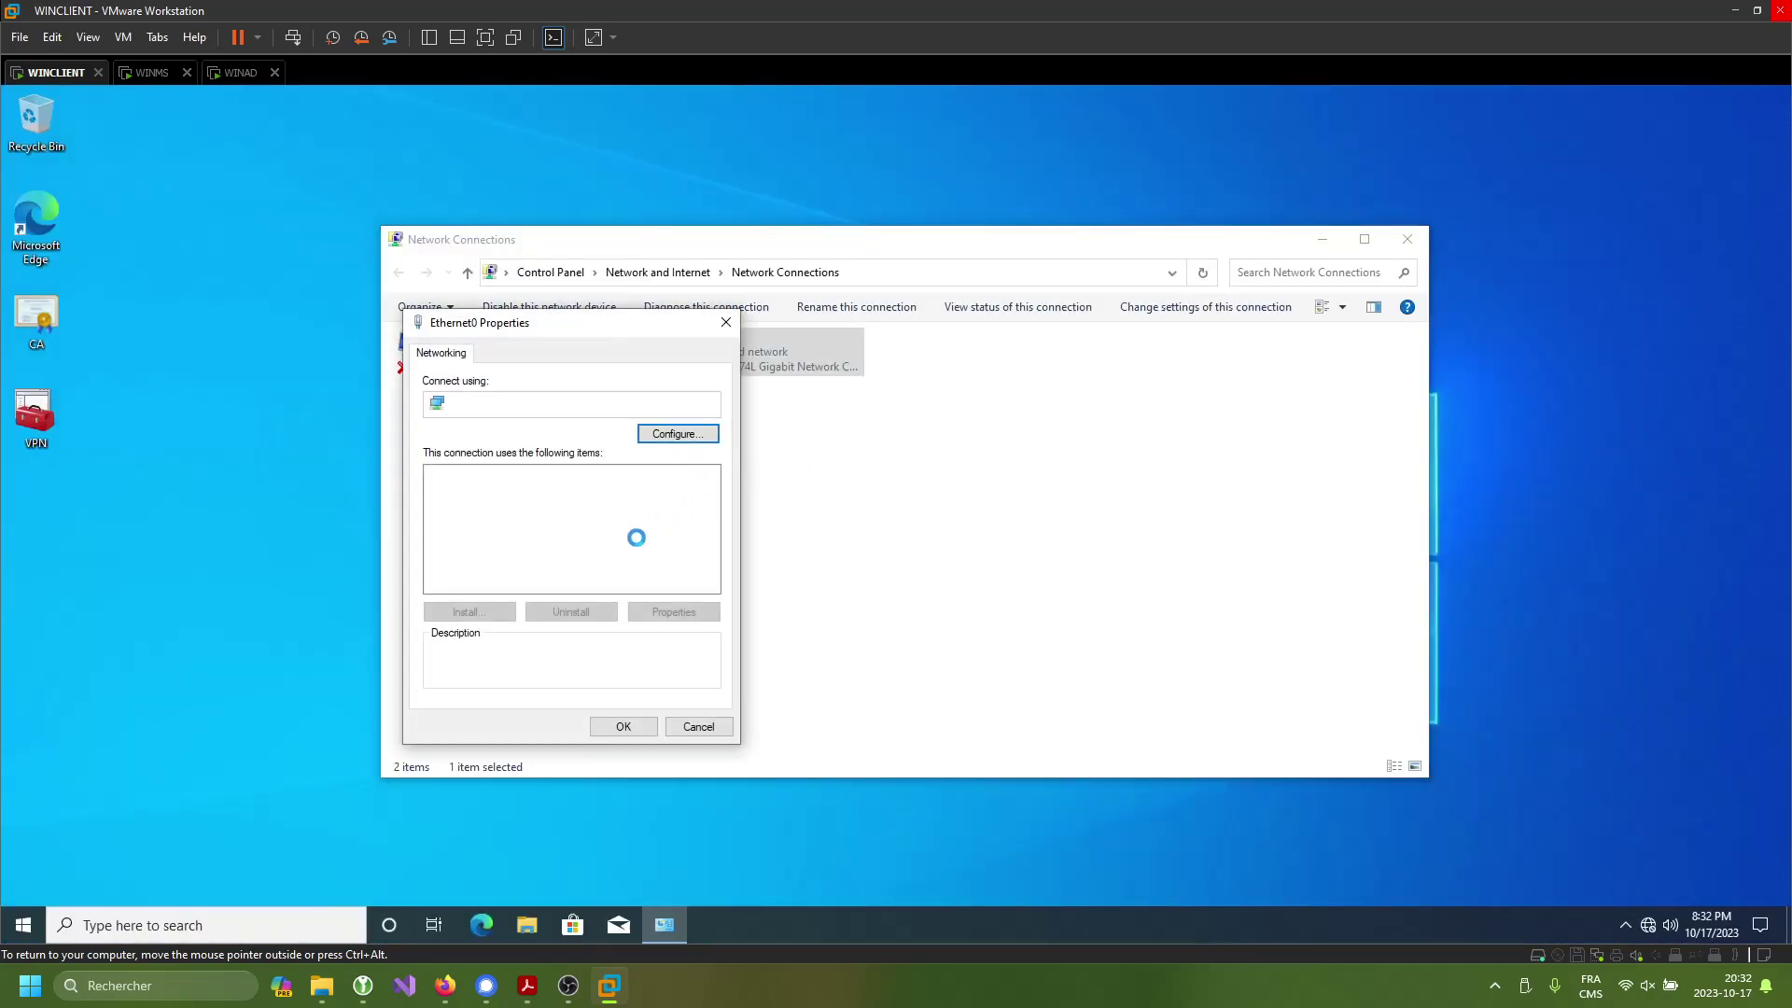
- Set Ethernet0's IPv4 to obtain IP and DNS automatically, allow network discovery, and close Network Connections
{"action": "double_click", "coordinate": [621, 522]}
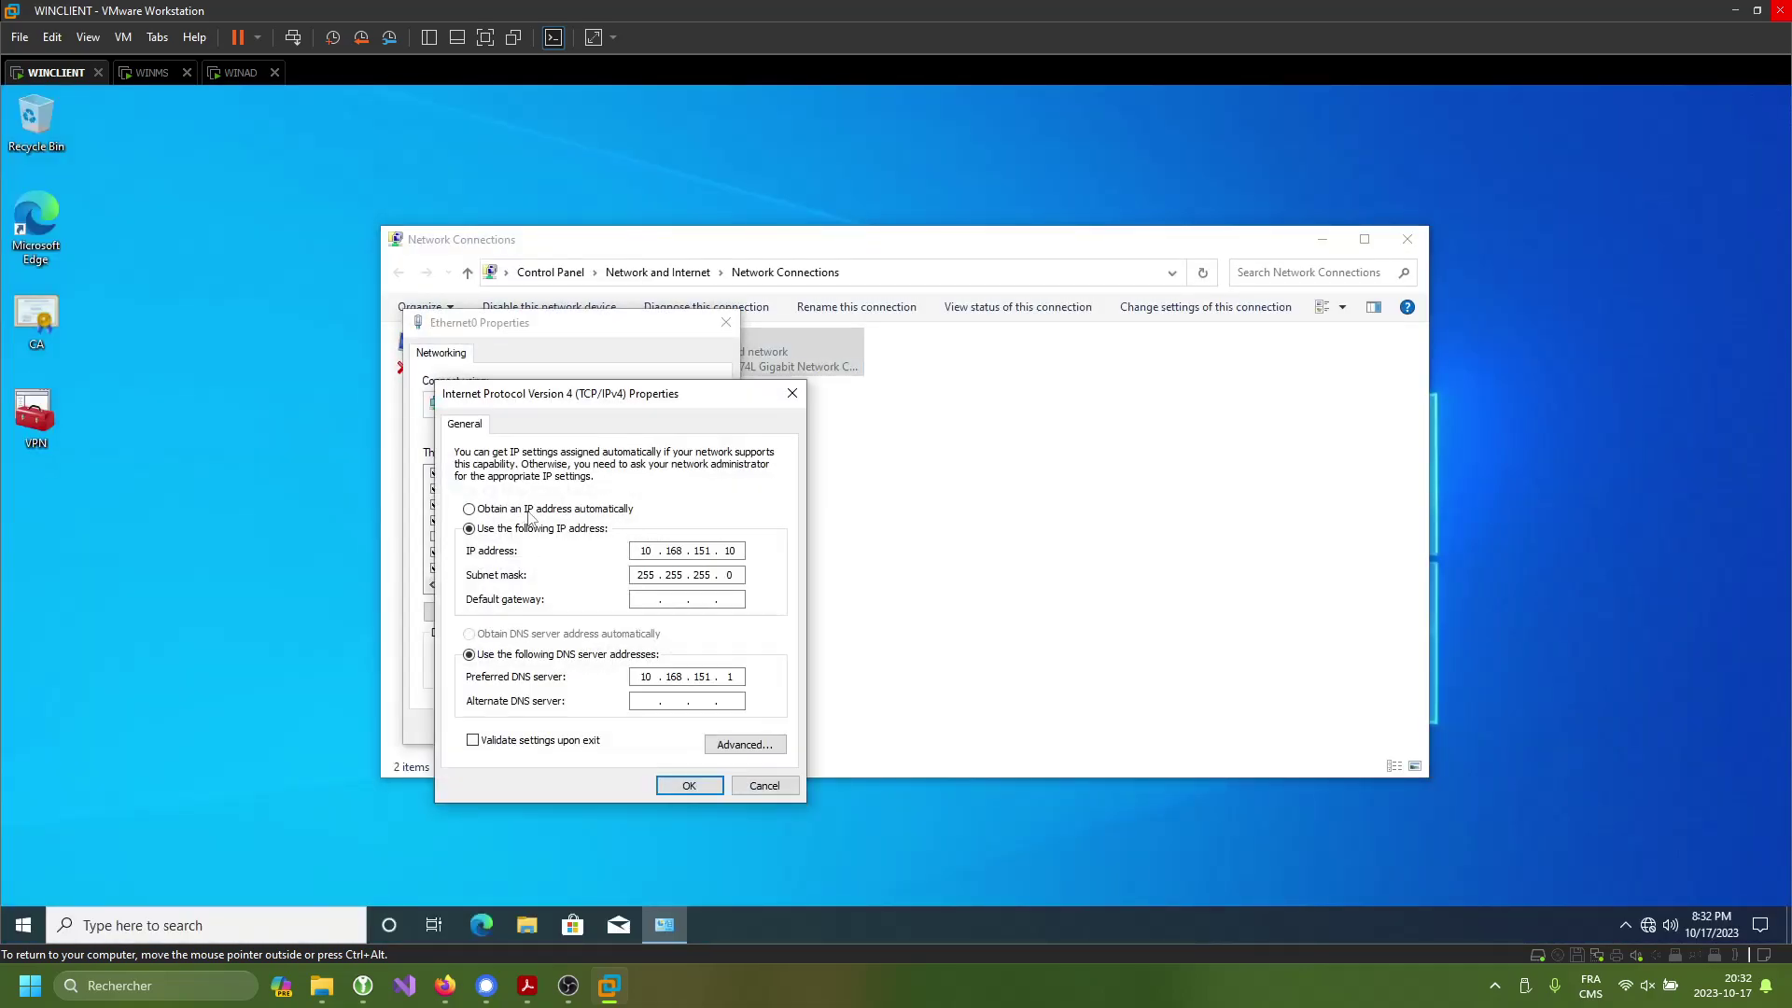
{"action": "left_click", "coordinate": [538, 510]}
{"action": "left_click", "coordinate": [528, 634]}
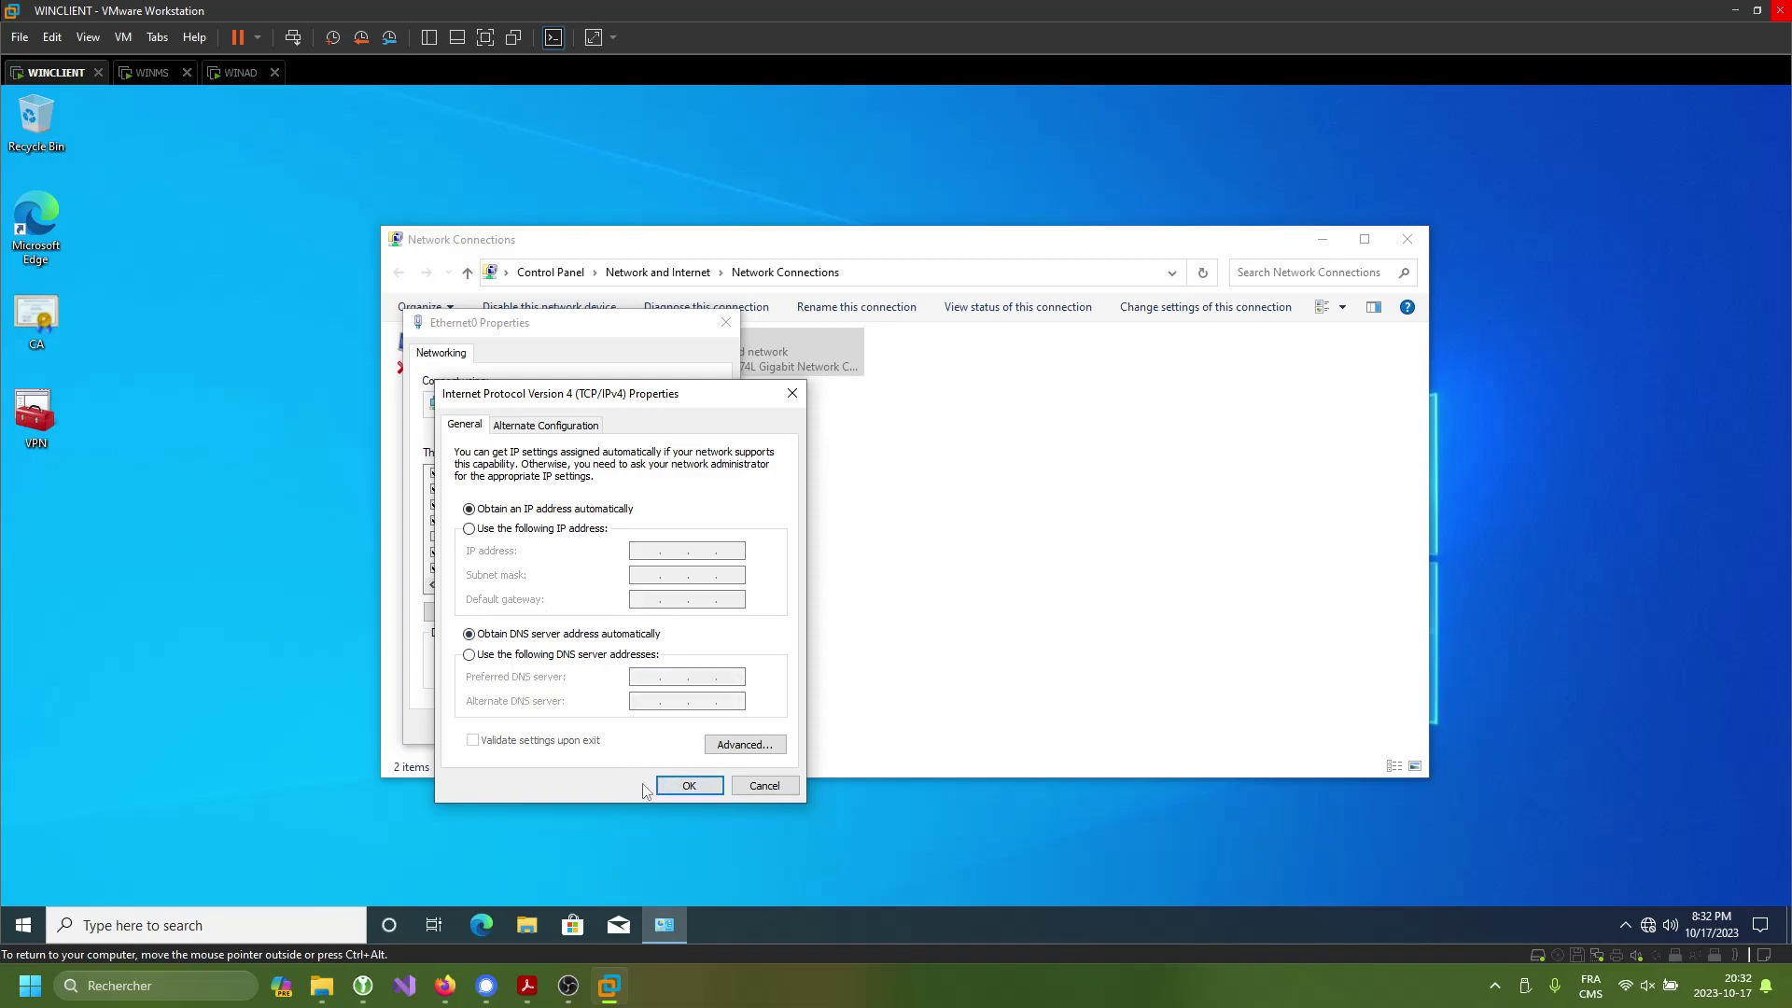
{"action": "left_click", "coordinate": [688, 786]}
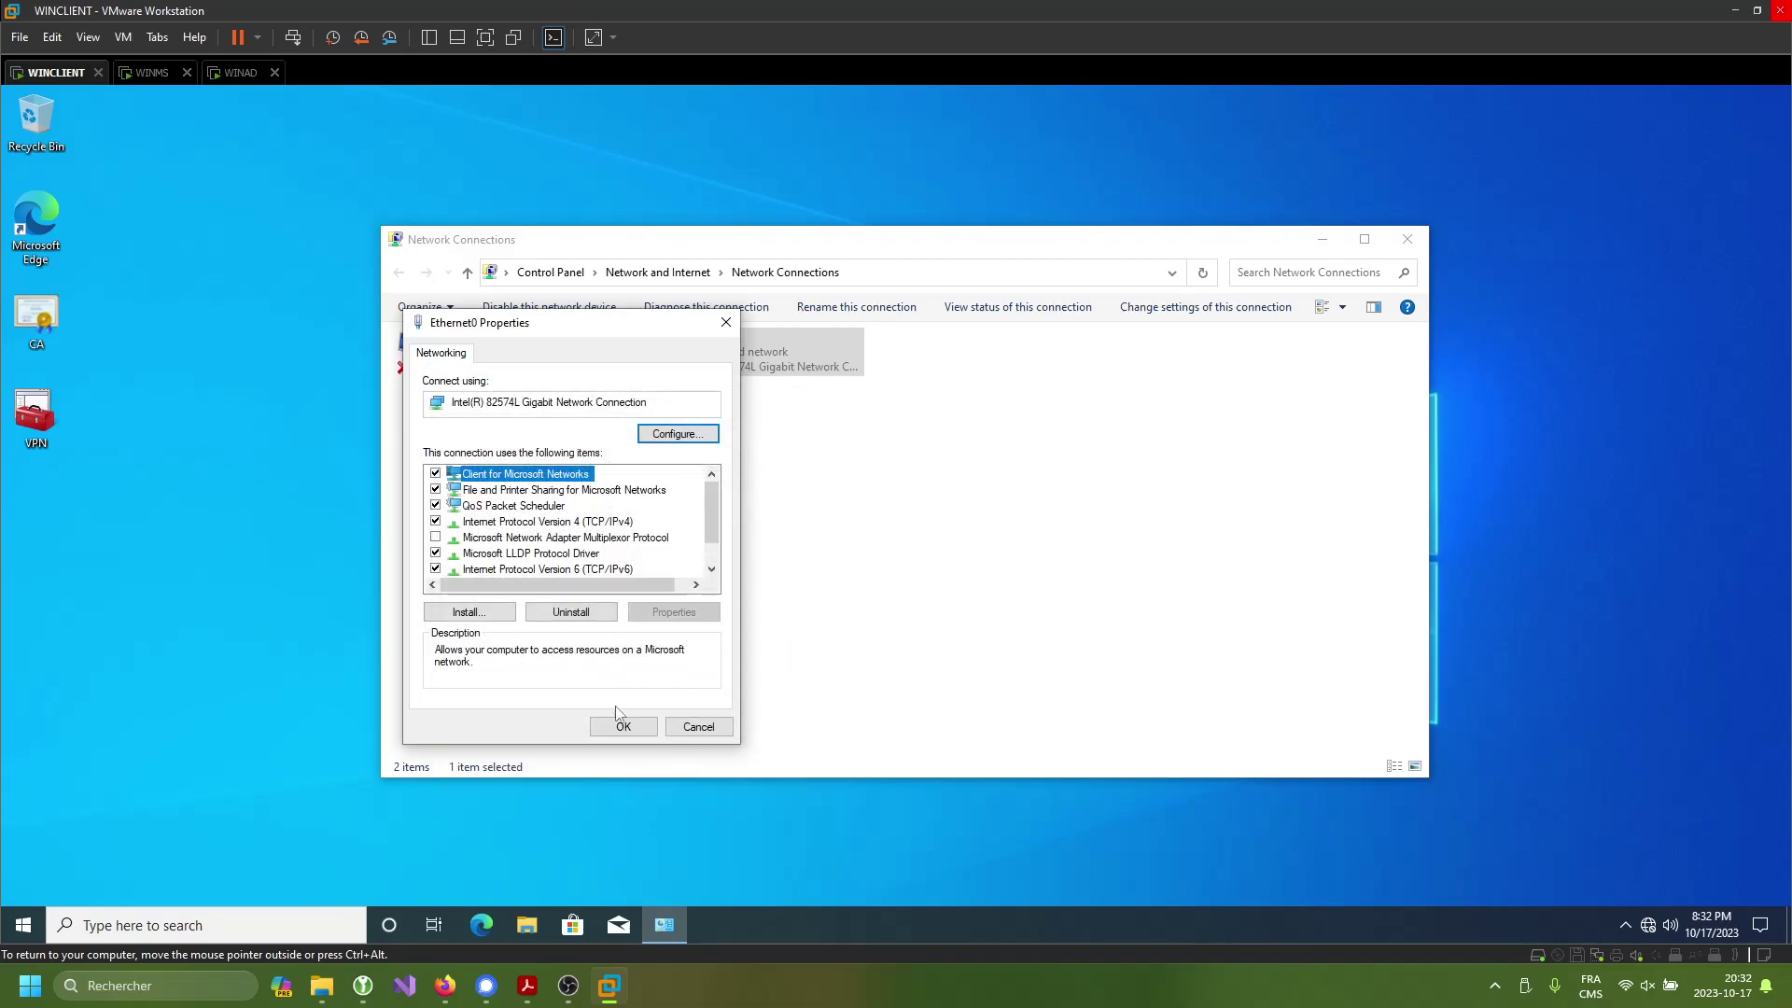
{"action": "left_click", "coordinate": [640, 728]}
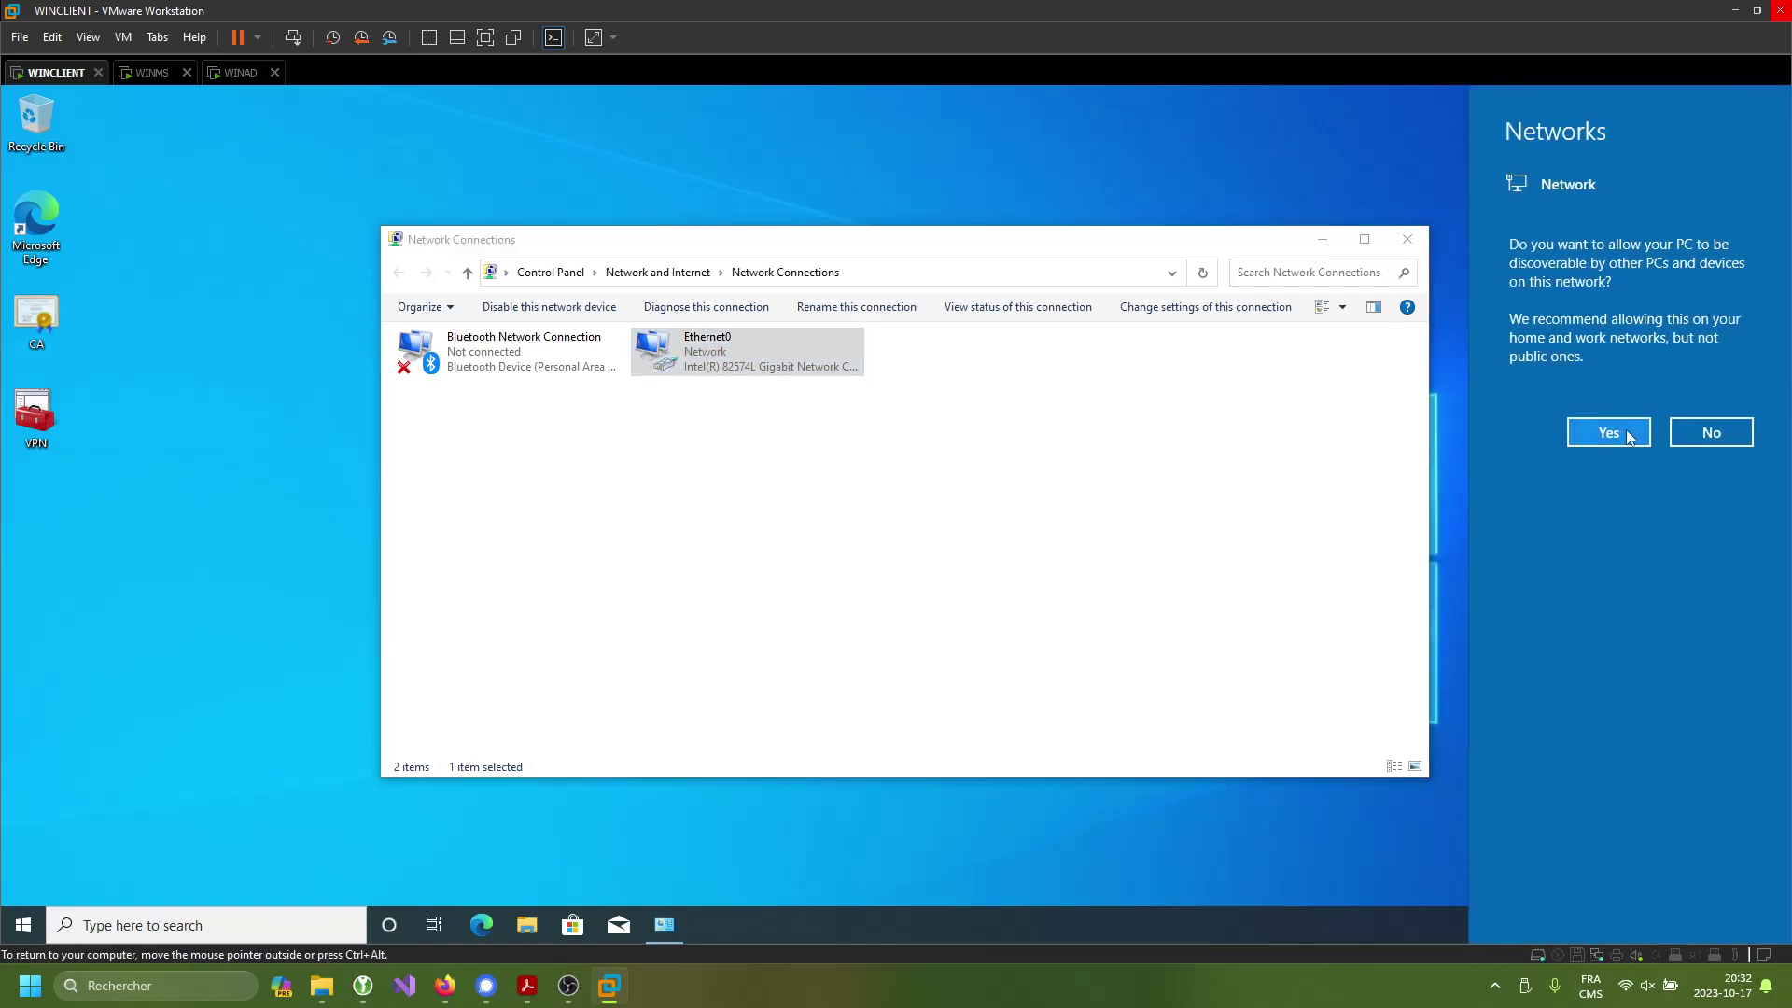
{"action": "left_click", "coordinate": [1643, 435]}
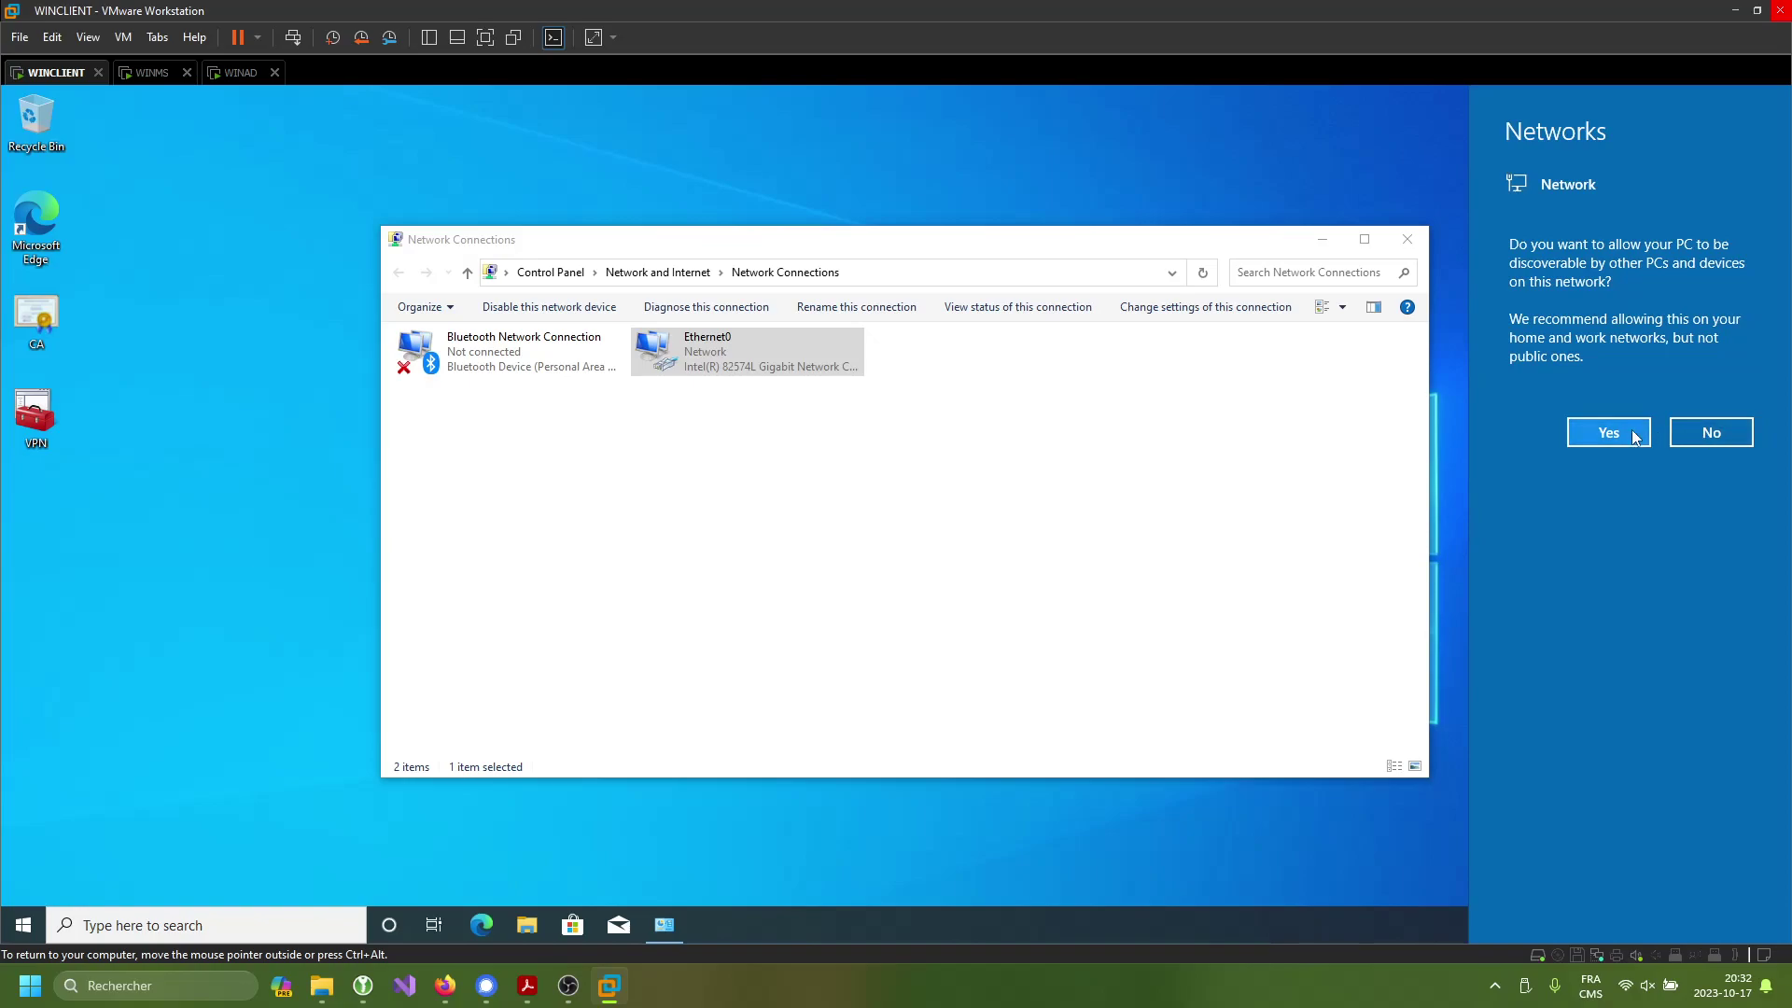
{"action": "left_click", "coordinate": [1408, 240]}
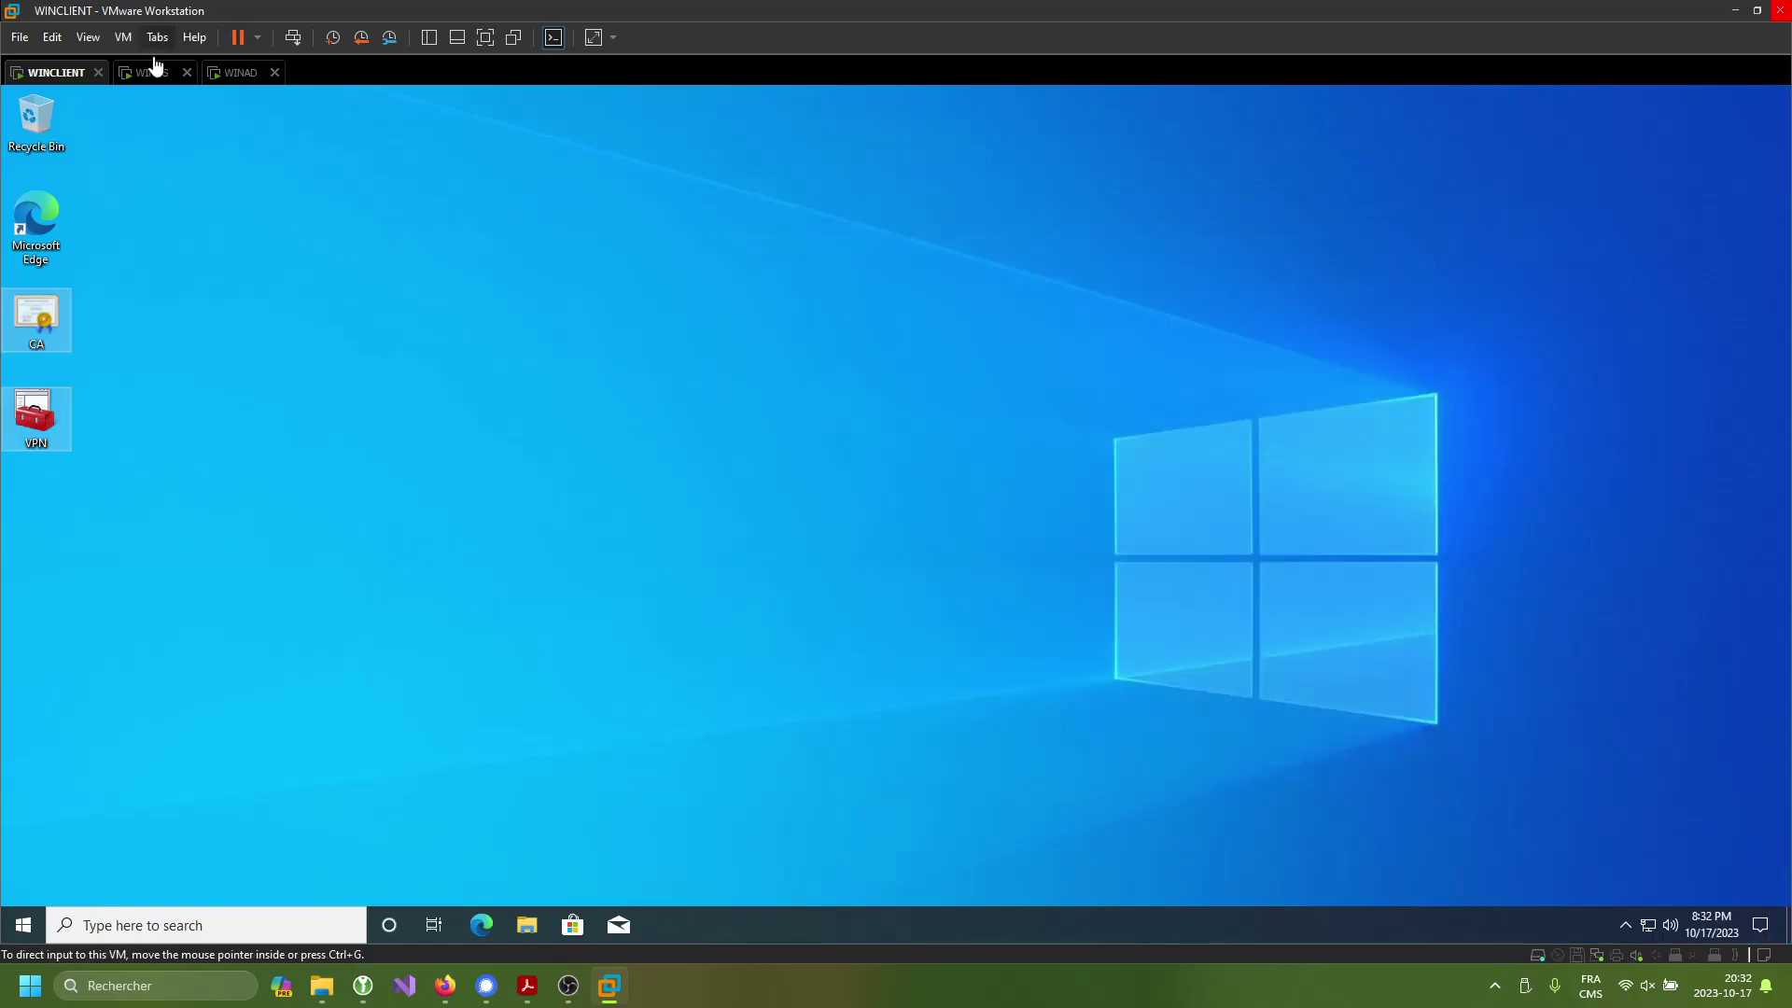
- On WINAD, copy the cert file from the desktop
{"action": "left_click", "coordinate": [233, 83]}
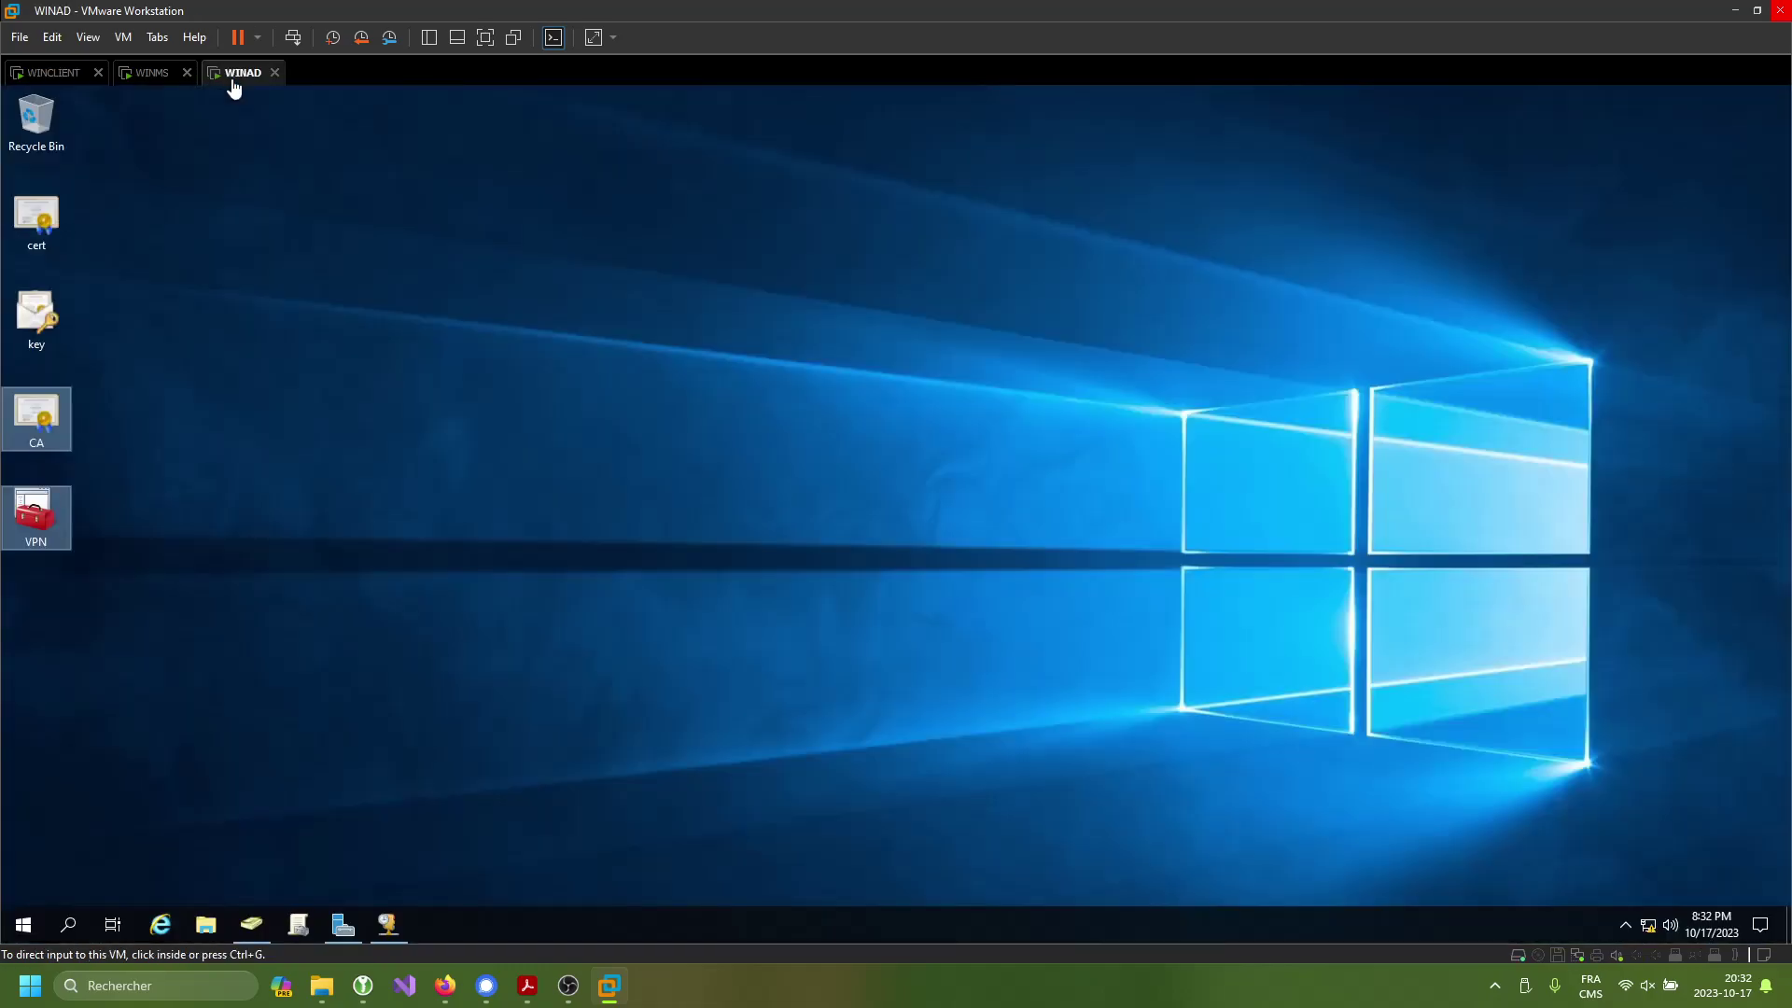
{"action": "left_click", "coordinate": [153, 377]}
{"action": "left_click_drag", "start_coordinate": [147, 226], "coordinate": [40, 224]}
{"action": "right_click", "coordinate": [39, 224]}
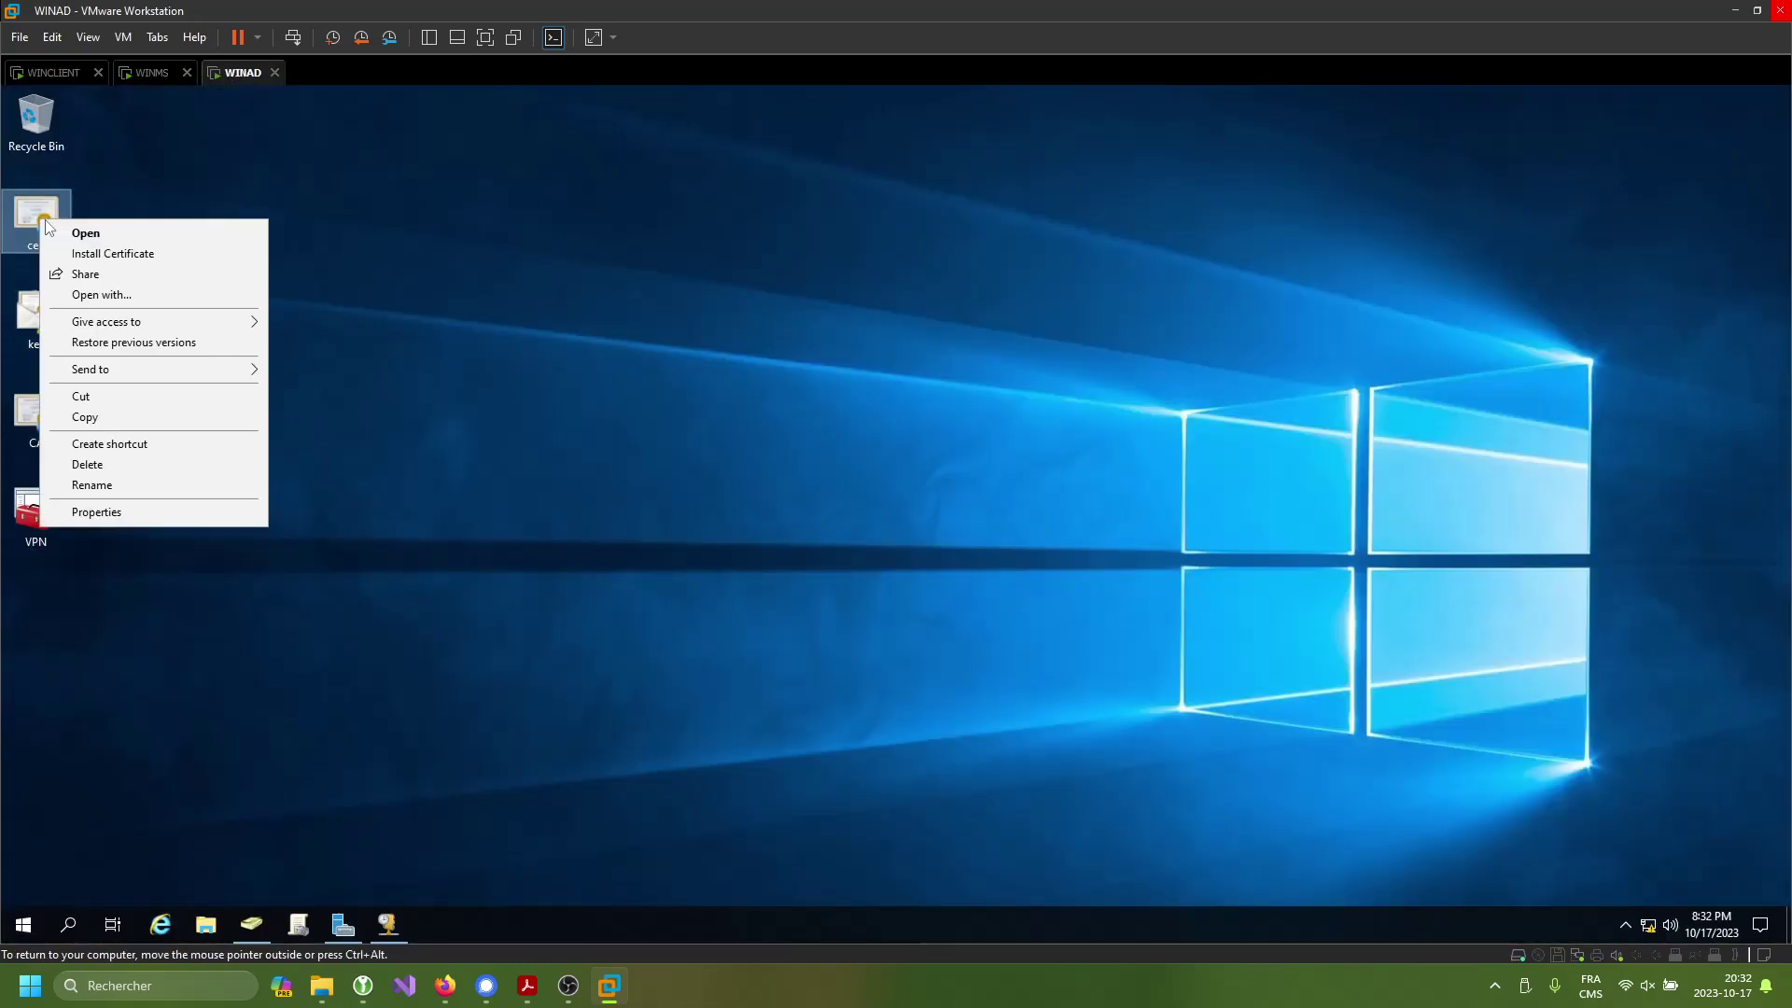
{"action": "left_click", "coordinate": [101, 418]}
- Paste cert onto WINCLIENT's desktop and begin installing it to the Local Machine store
{"action": "left_click", "coordinate": [42, 73]}
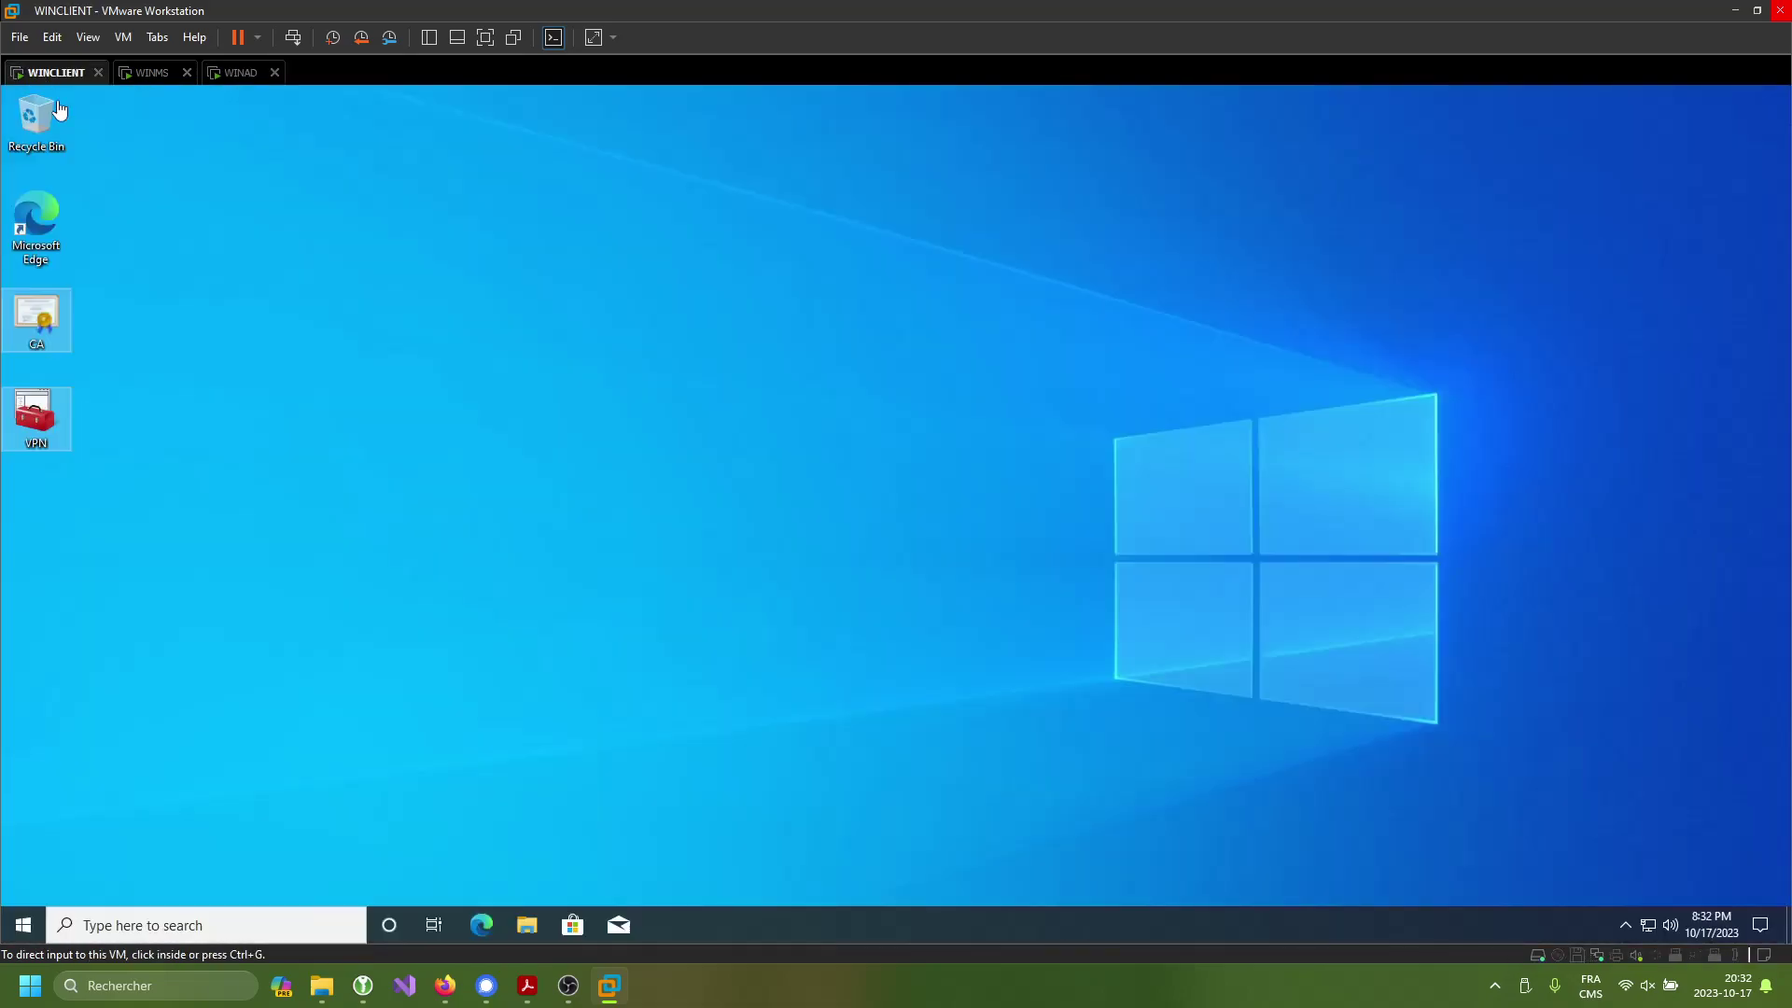
{"action": "left_click", "coordinate": [331, 306]}
{"action": "key", "text": "ctrl+v"}
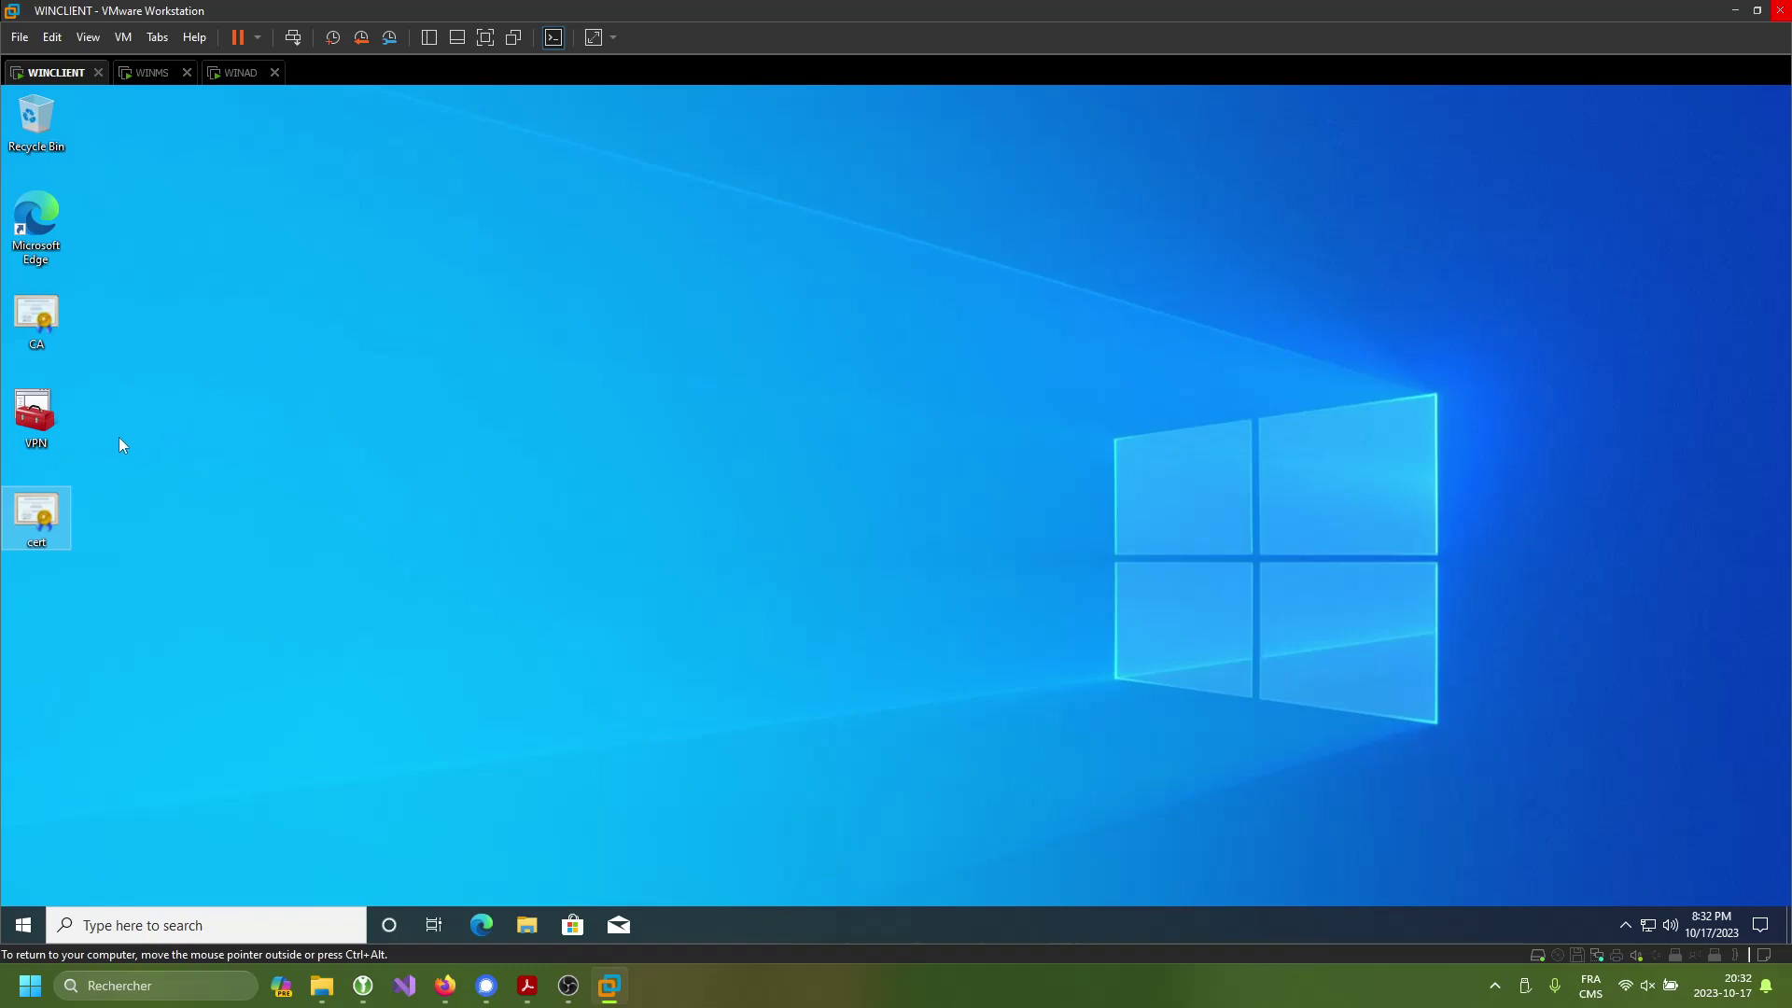
{"action": "double_click", "coordinate": [37, 317]}
{"action": "left_click", "coordinate": [190, 492]}
{"action": "left_click", "coordinate": [122, 408]}
- Continue the import and try authorising with the winclient administrator account and password
{"action": "left_click", "coordinate": [388, 569]}
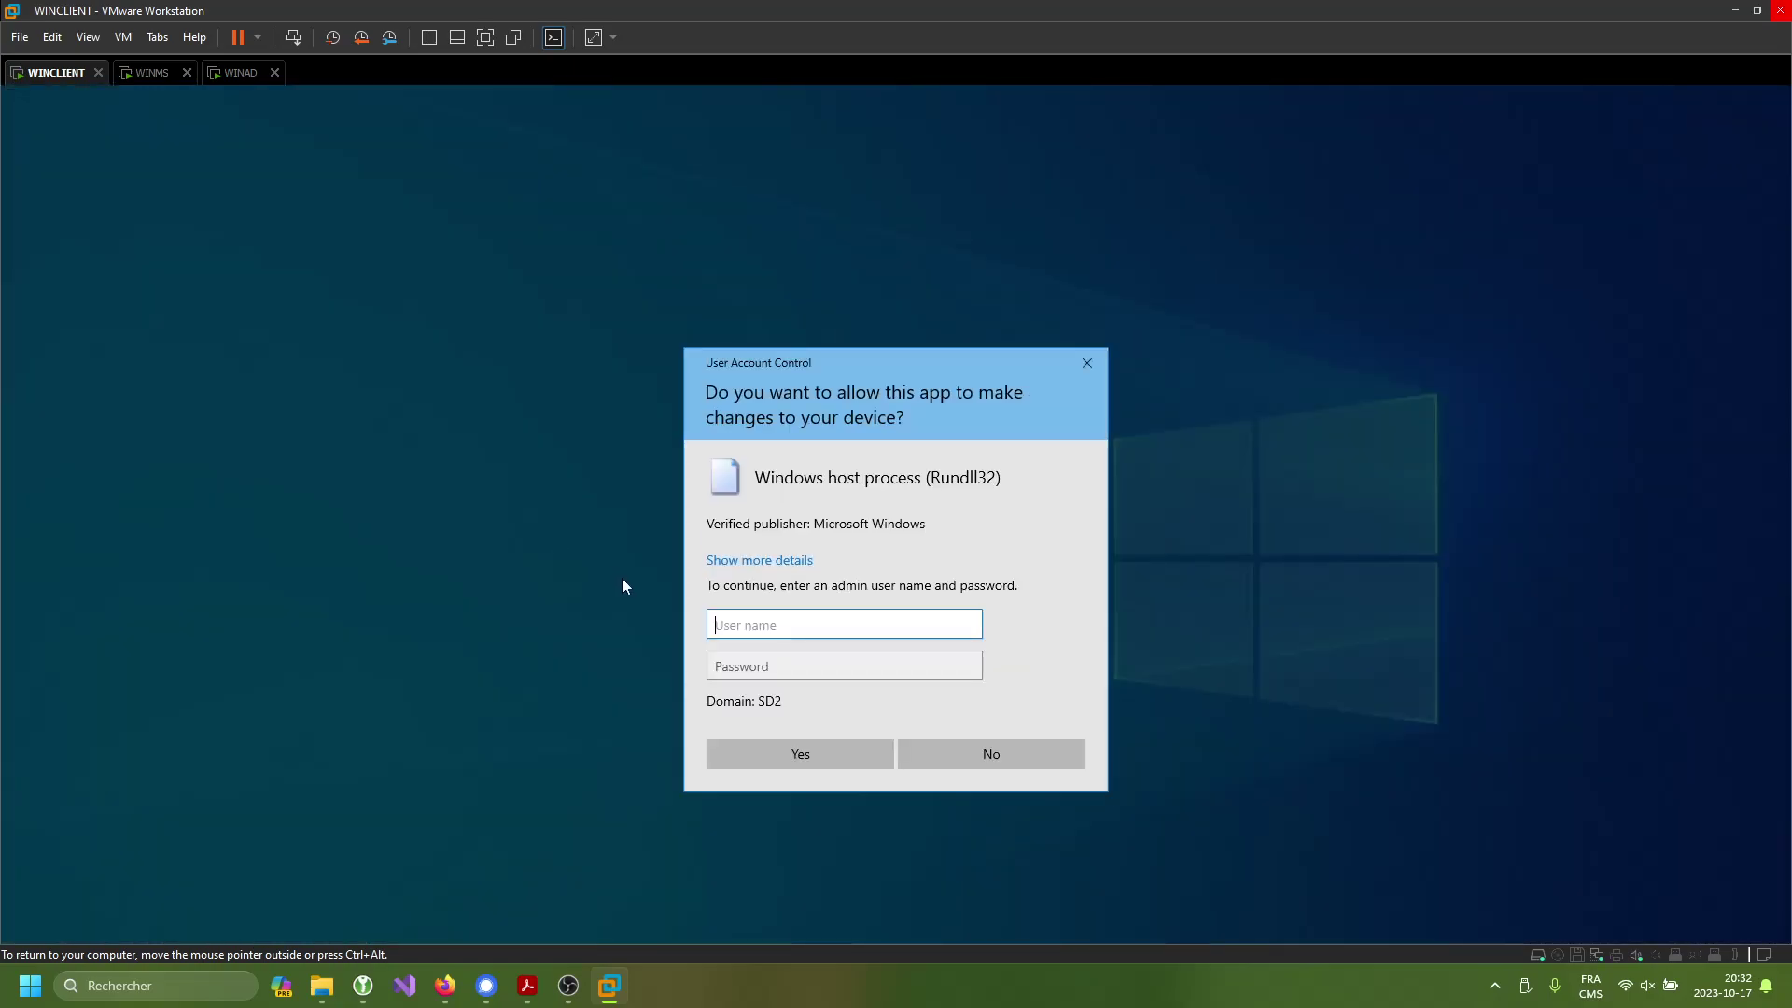
{"action": "type", "text": "winclient\\adminsitrator"}
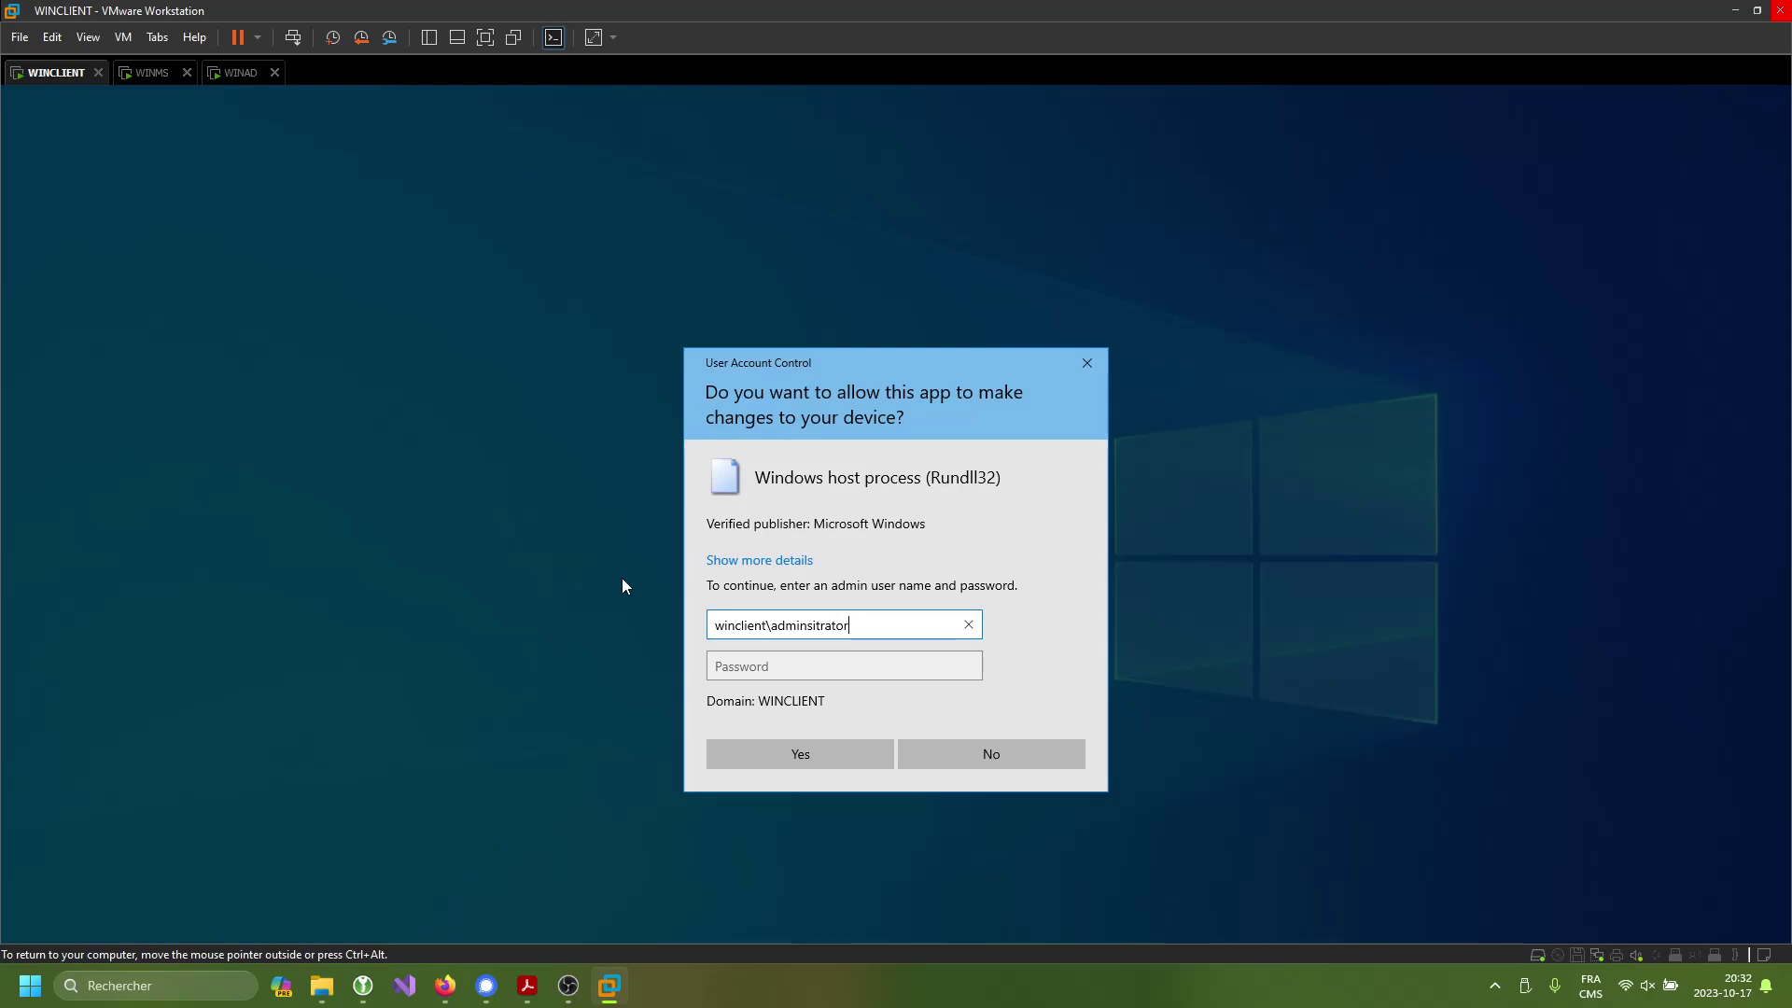
{"action": "key", "text": "Tab"}
{"action": "type", "text": "***********"}
{"action": "key", "text": "Return"}
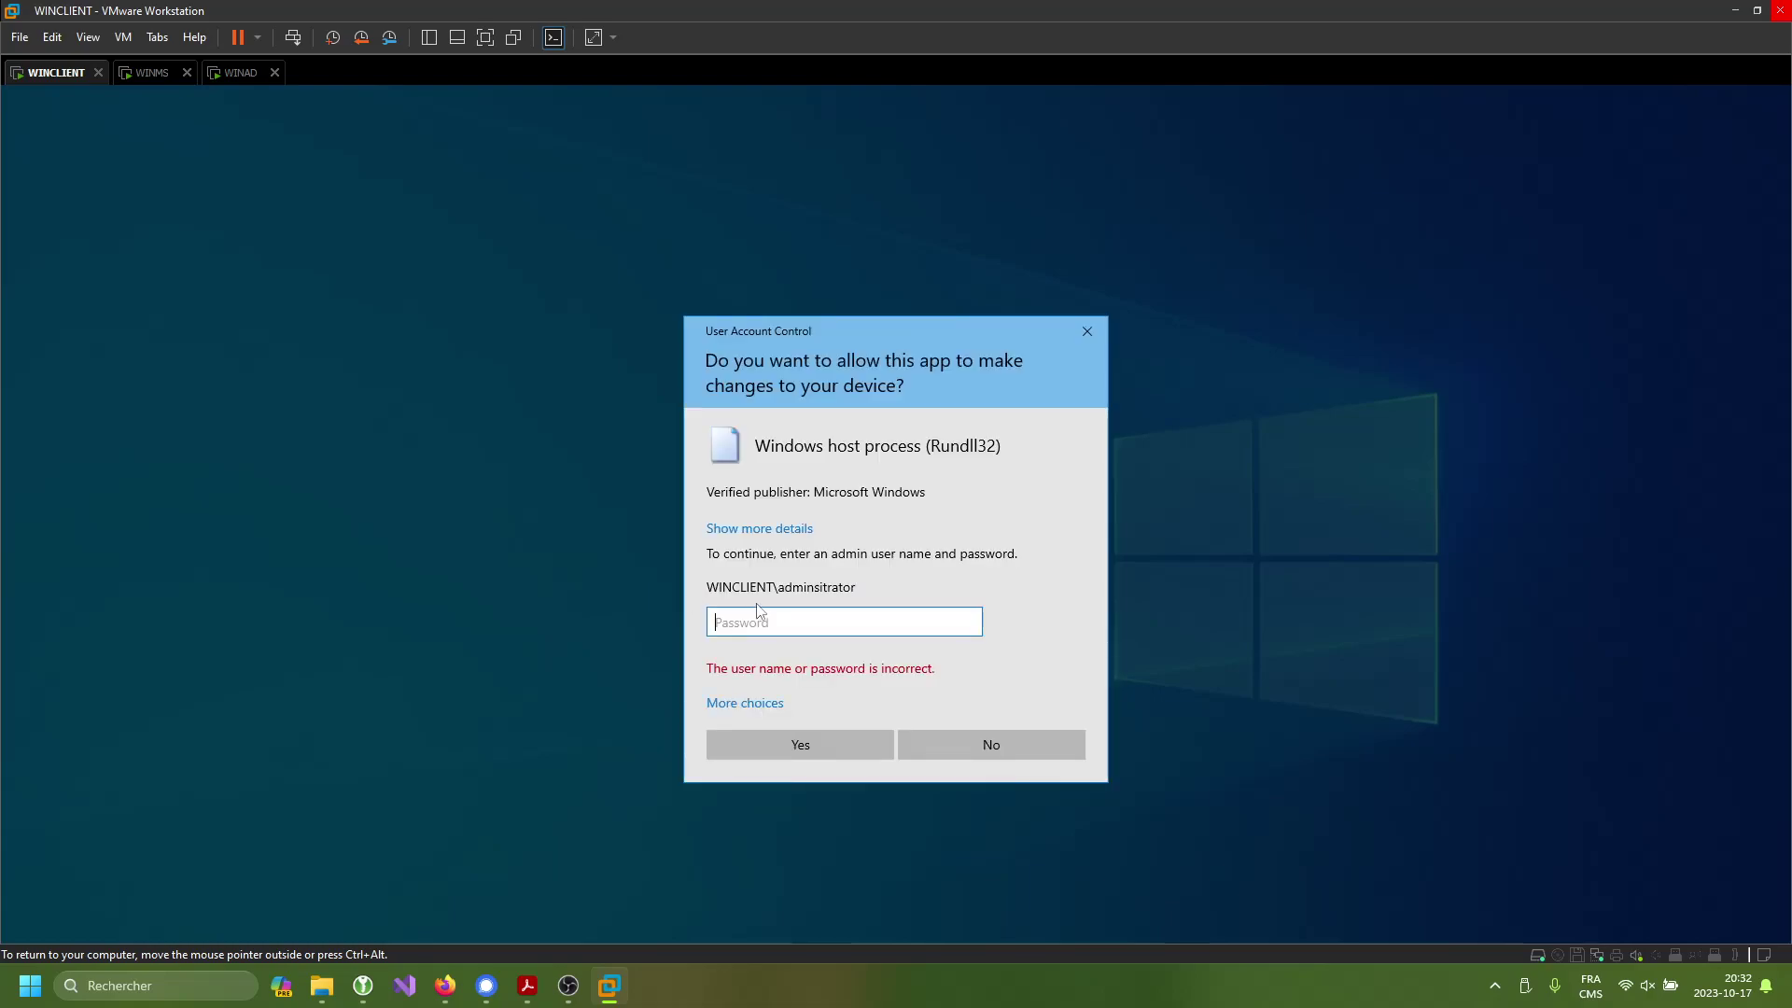
{"action": "type", "text": "****"}
- Sign in as a different account, administrator, then choose to place certificates in a specific store
{"action": "left_click", "coordinate": [761, 707]}
{"action": "left_click", "coordinate": [857, 800]}
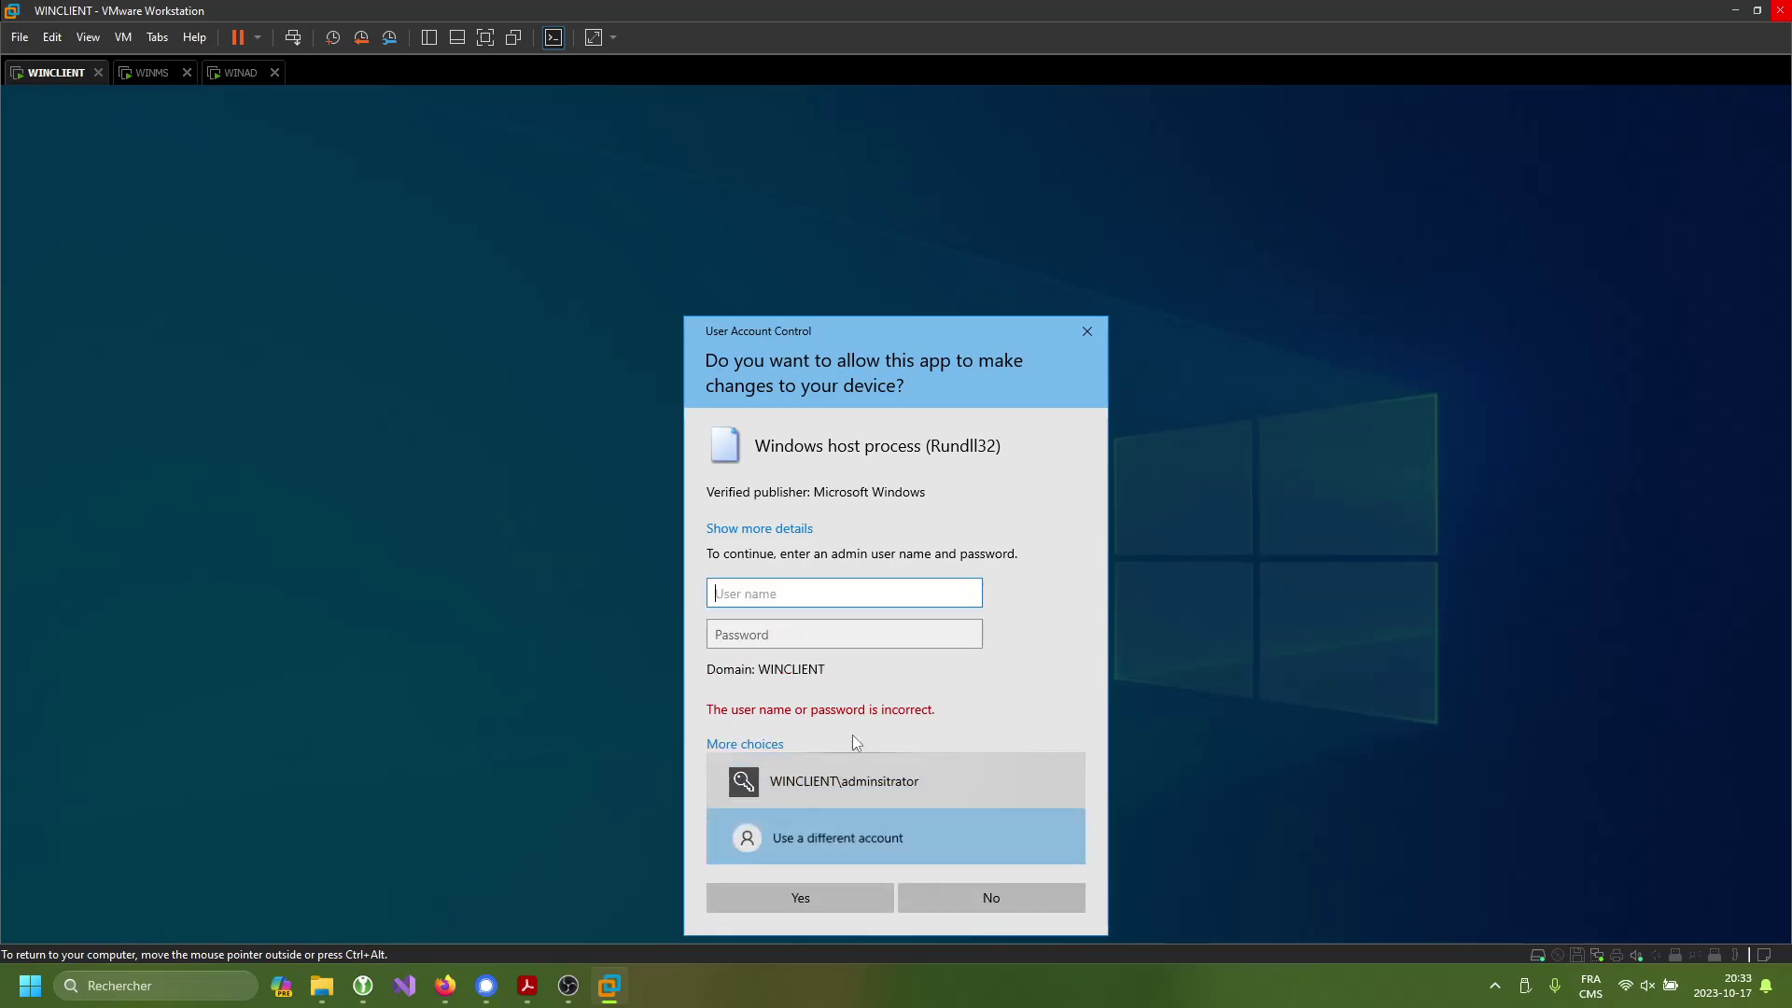
{"action": "type", "text": "adm"}
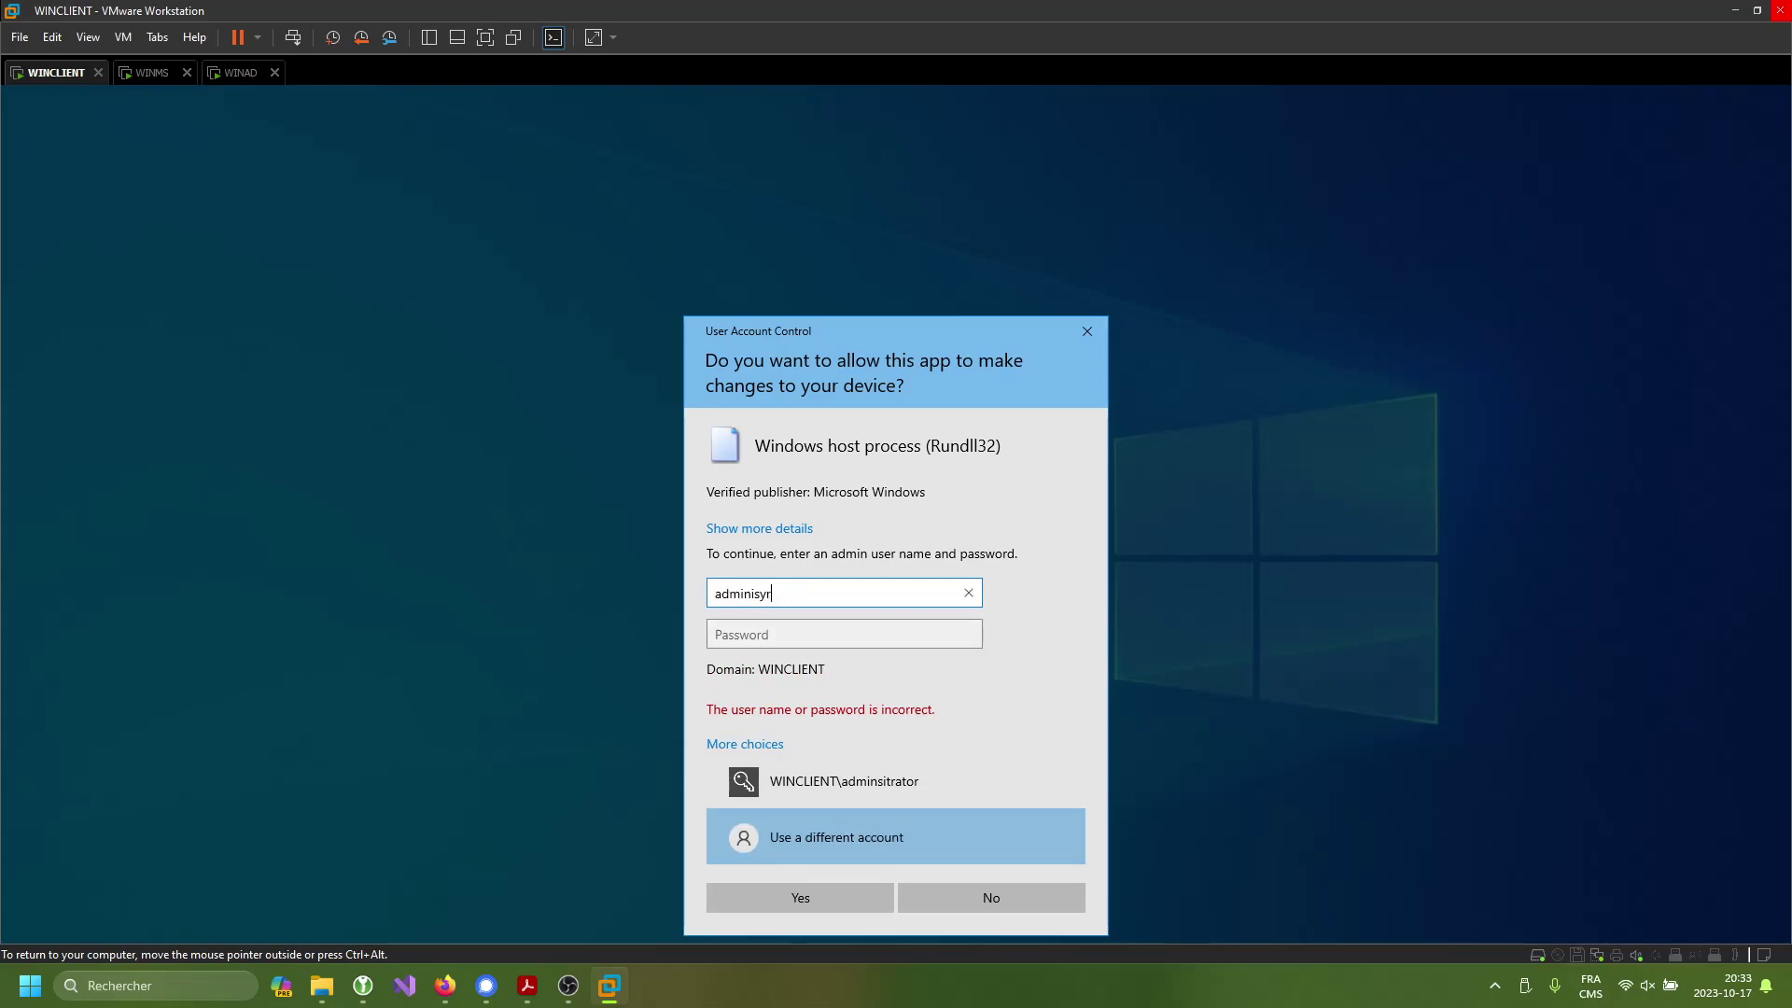
{"action": "type", "text": "inistrator"}
{"action": "key", "text": "Tab"}
{"action": "type", "text": "***"}
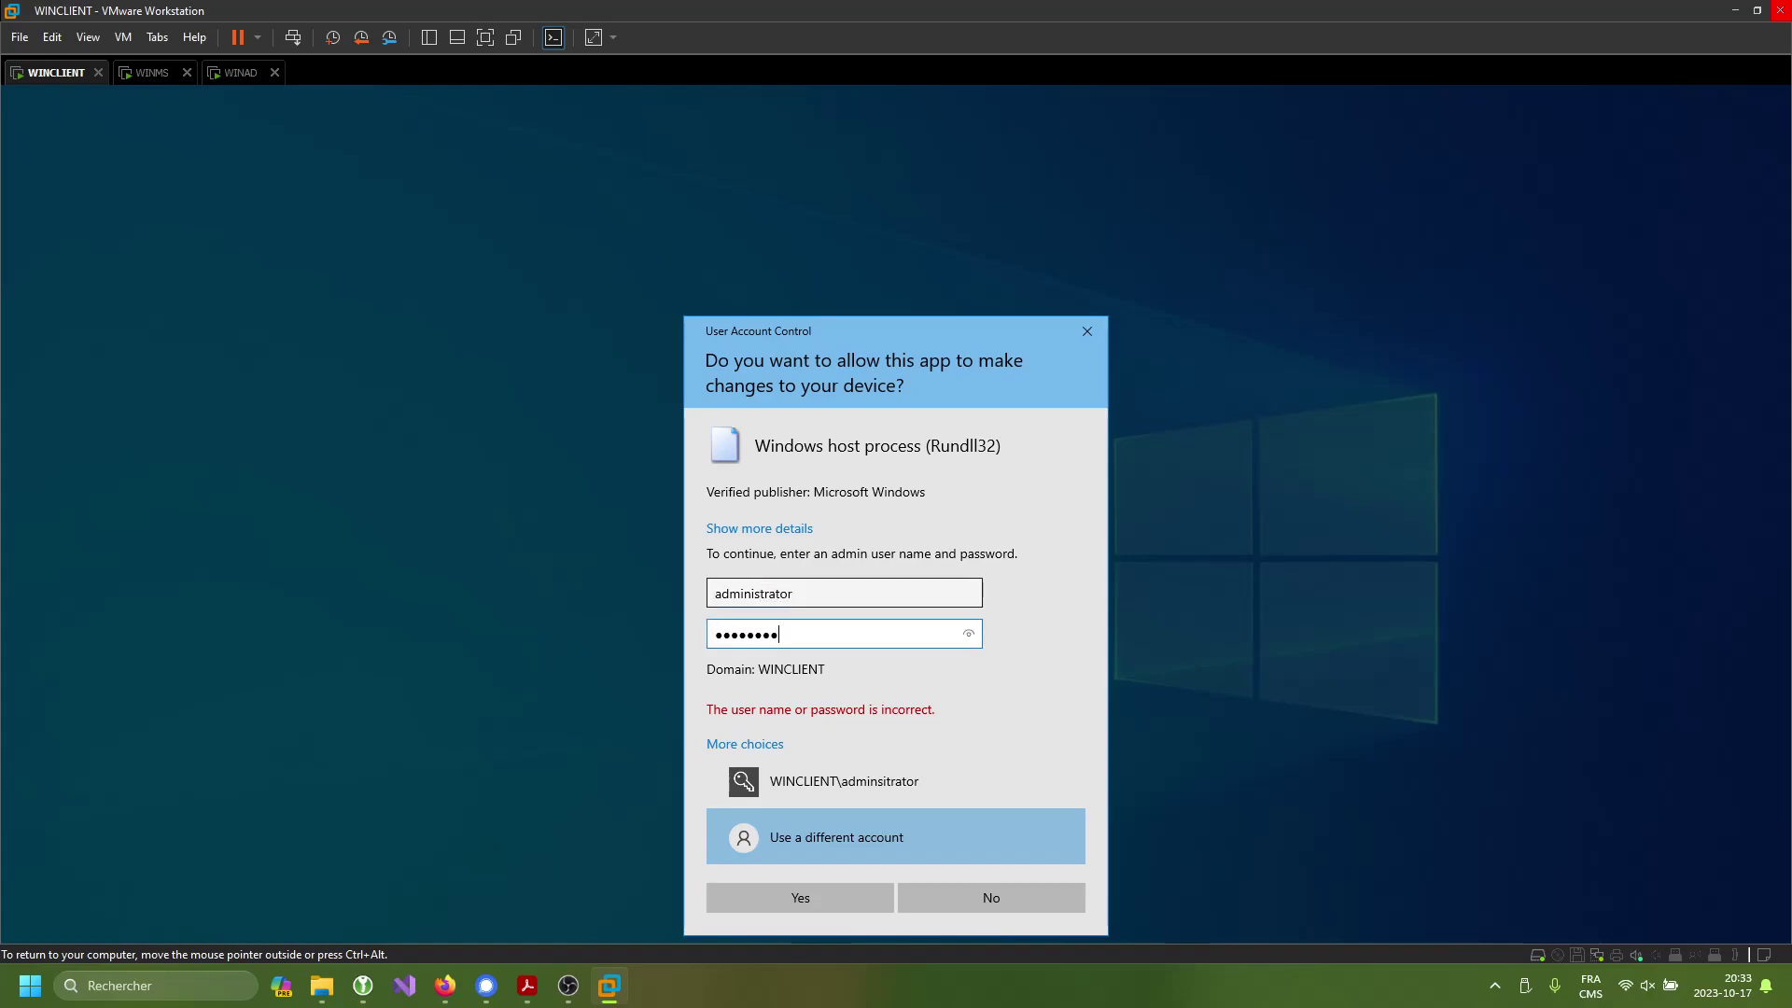
{"action": "key", "text": "Return"}
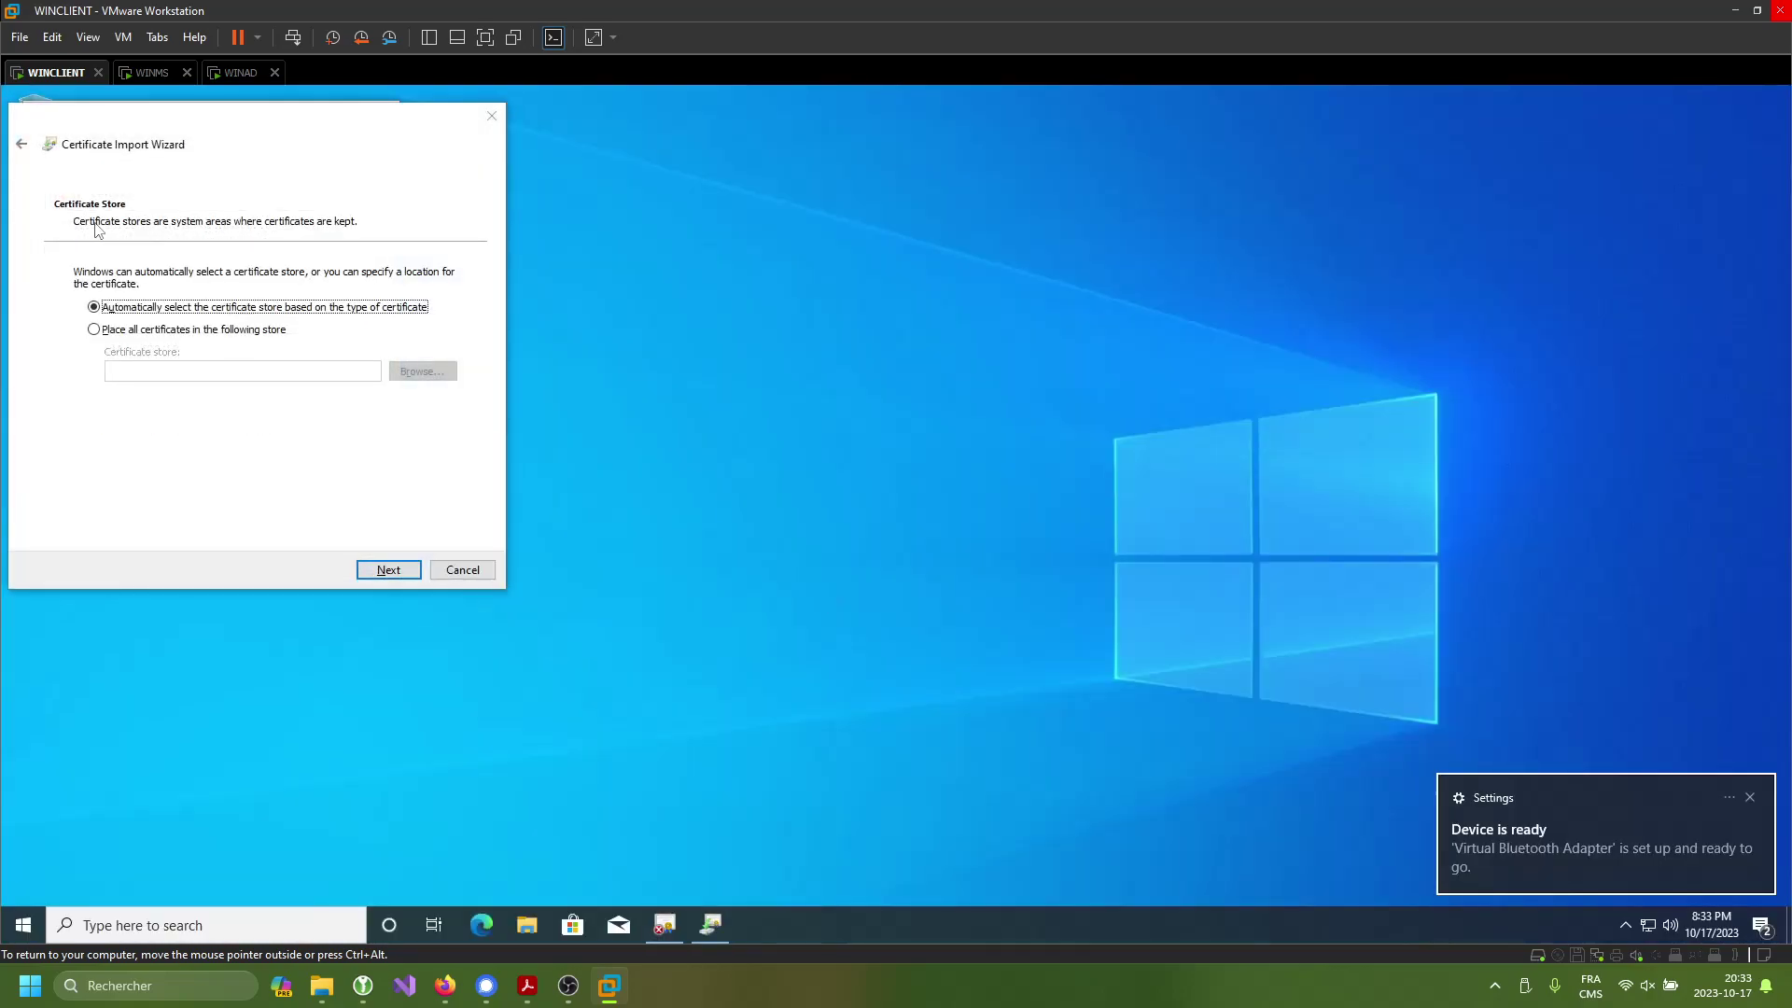
{"action": "left_click", "coordinate": [247, 329]}
{"action": "left_click", "coordinate": [407, 372]}
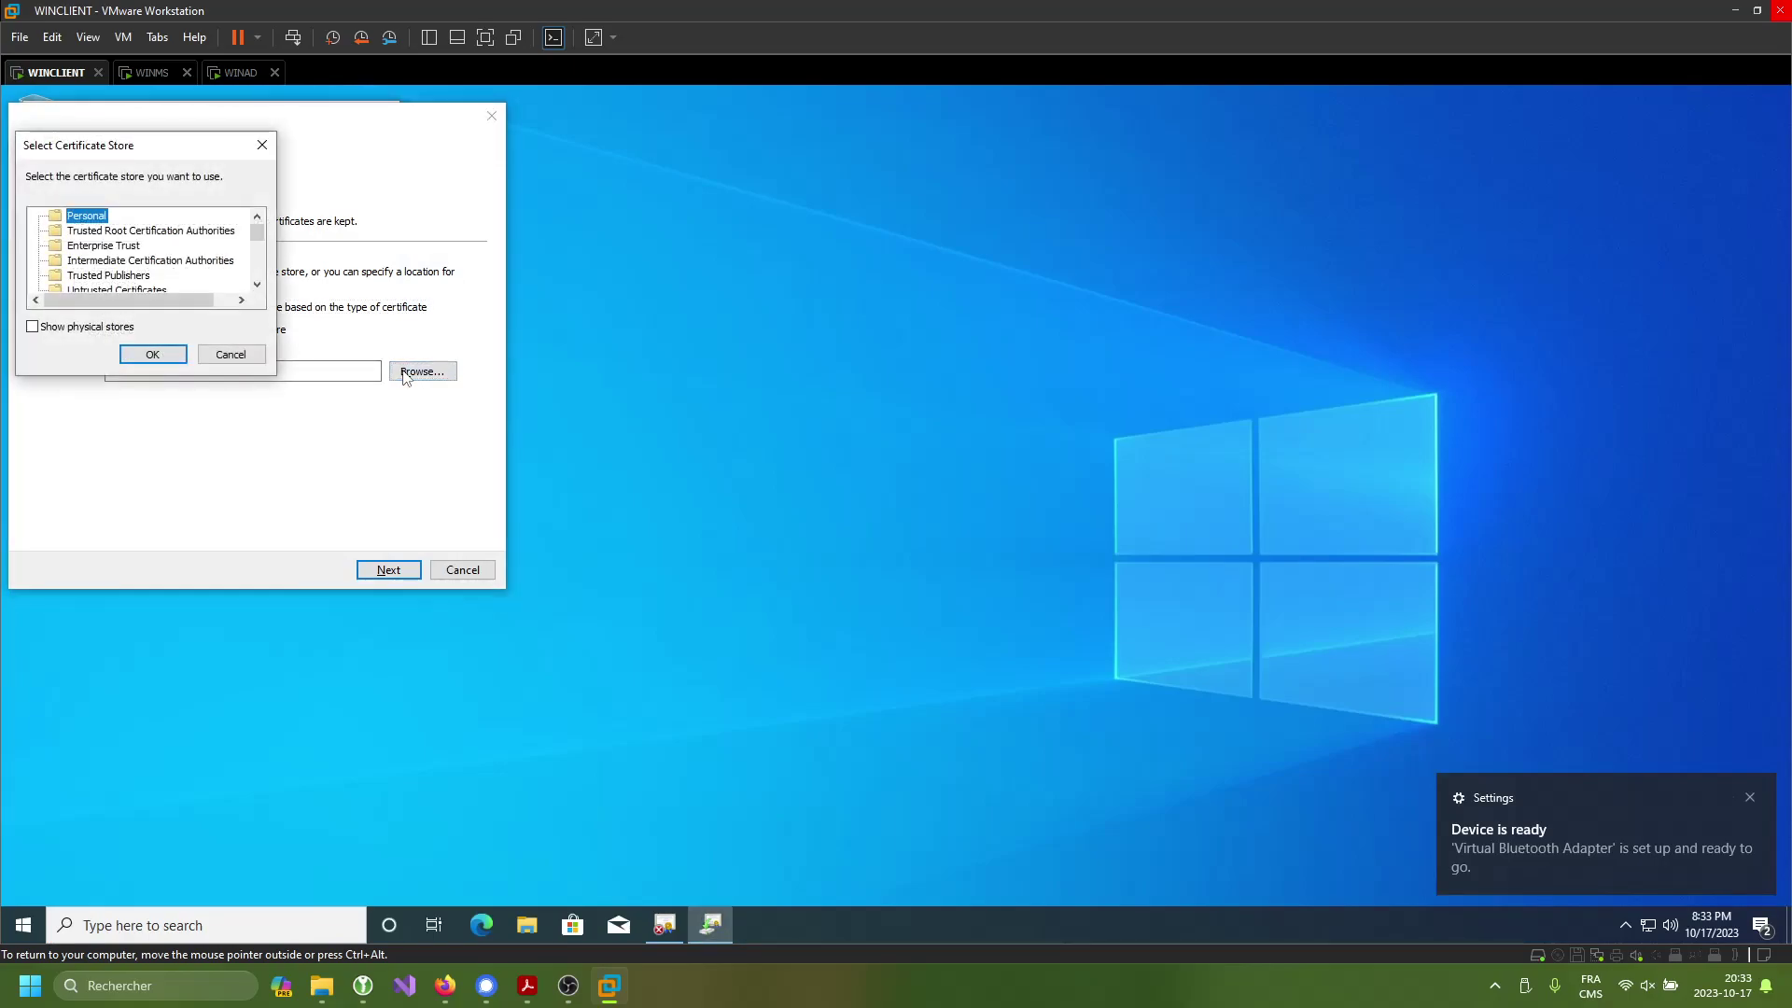
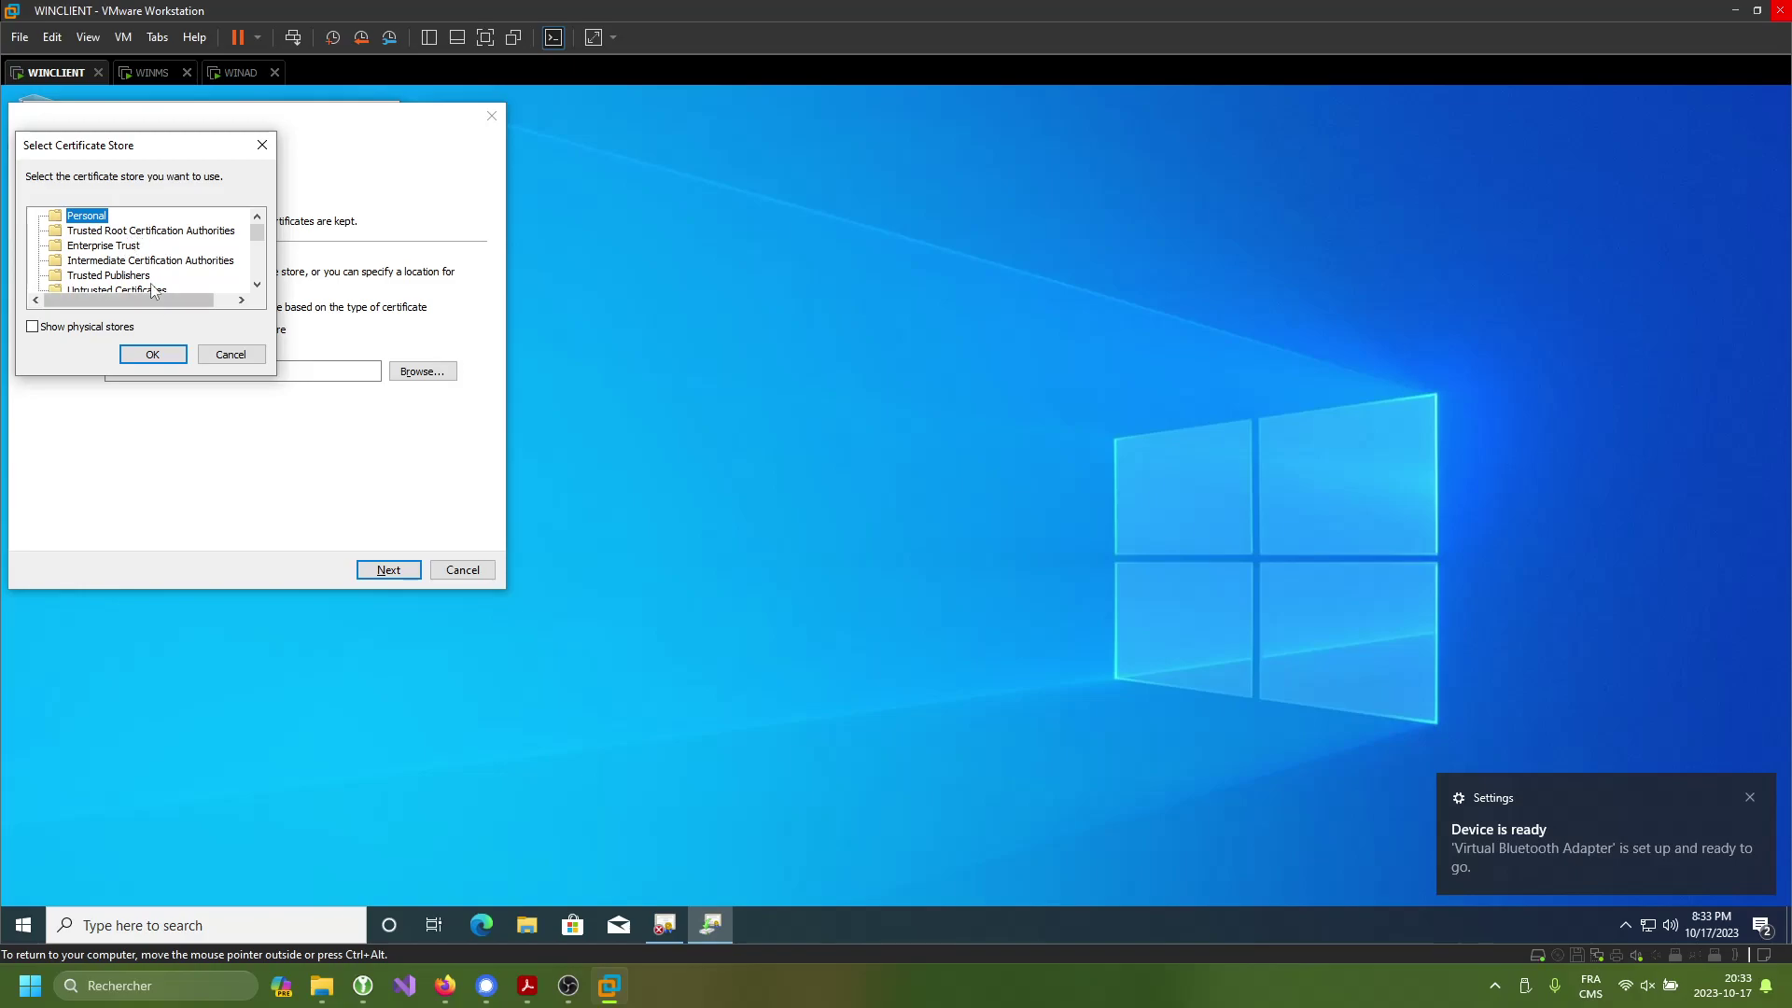
- Finish importing the SD2-WINAD-CA certificate into the Personal store
{"action": "left_click", "coordinate": [153, 355]}
{"action": "left_click", "coordinate": [389, 570]}
{"action": "left_click", "coordinate": [389, 570]}
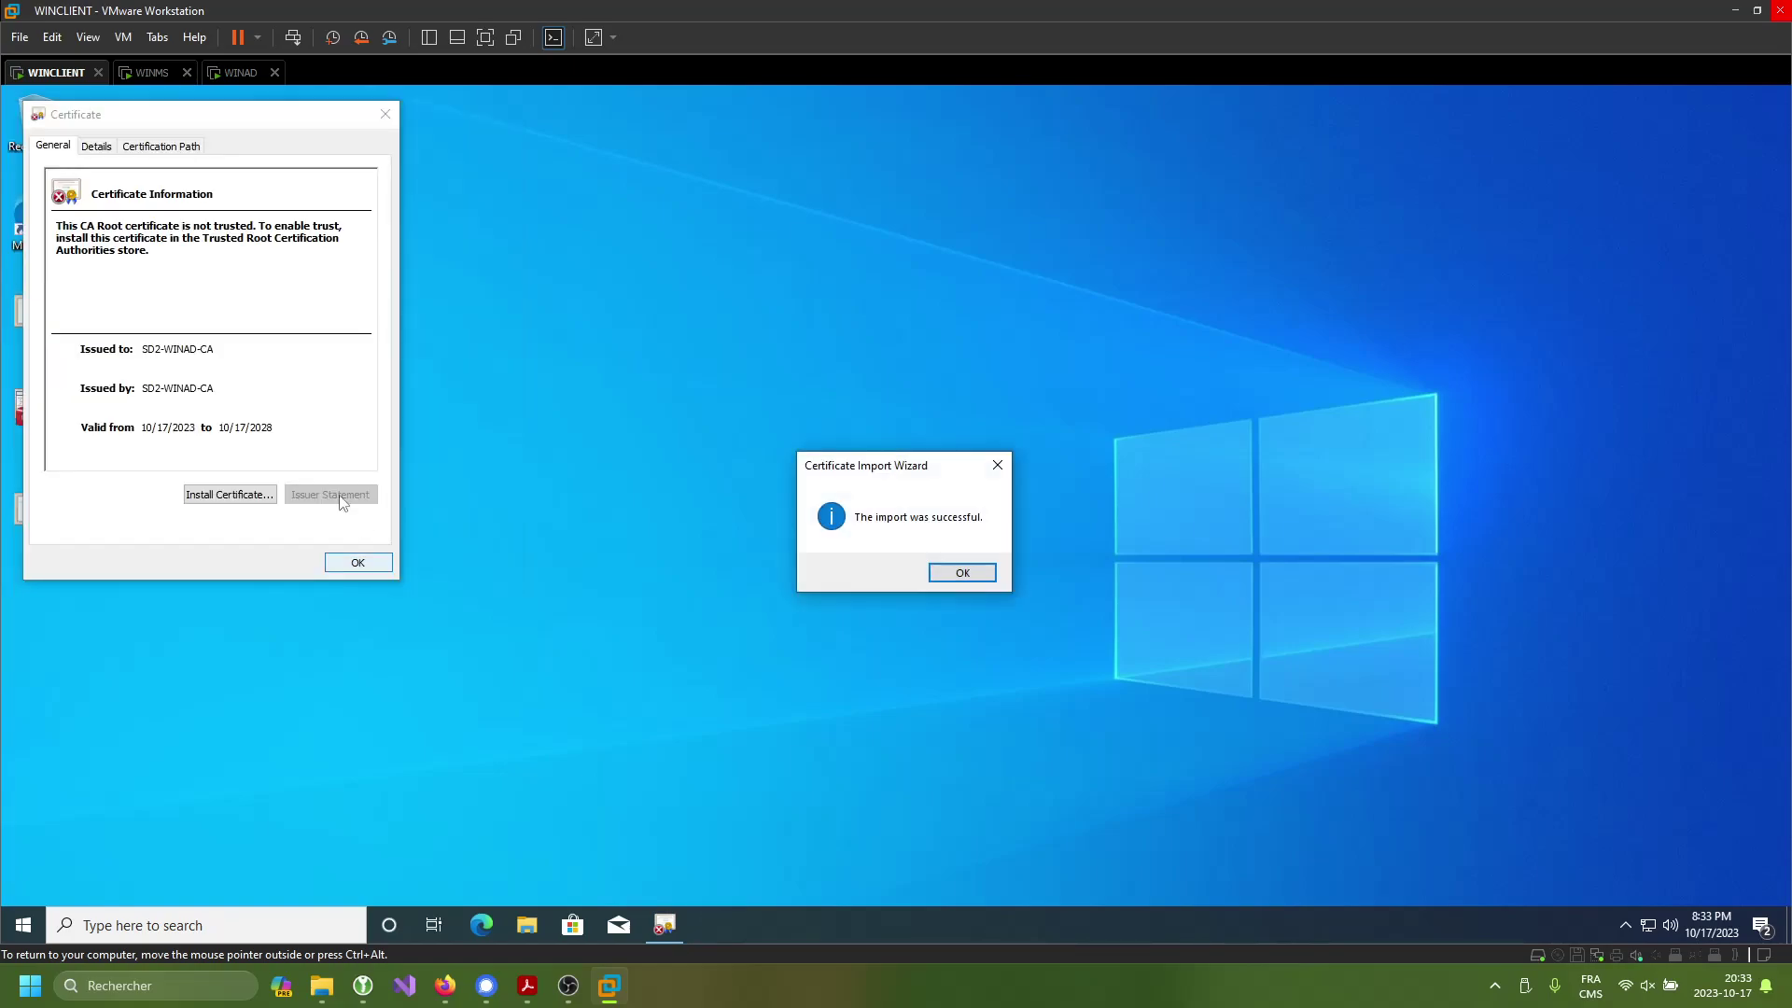
{"action": "key", "text": "Return"}
- Reinstall the certificate for Local Machine, authorising as winclient\administrator with its password
{"action": "left_click", "coordinate": [230, 494]}
{"action": "left_click", "coordinate": [135, 408]}
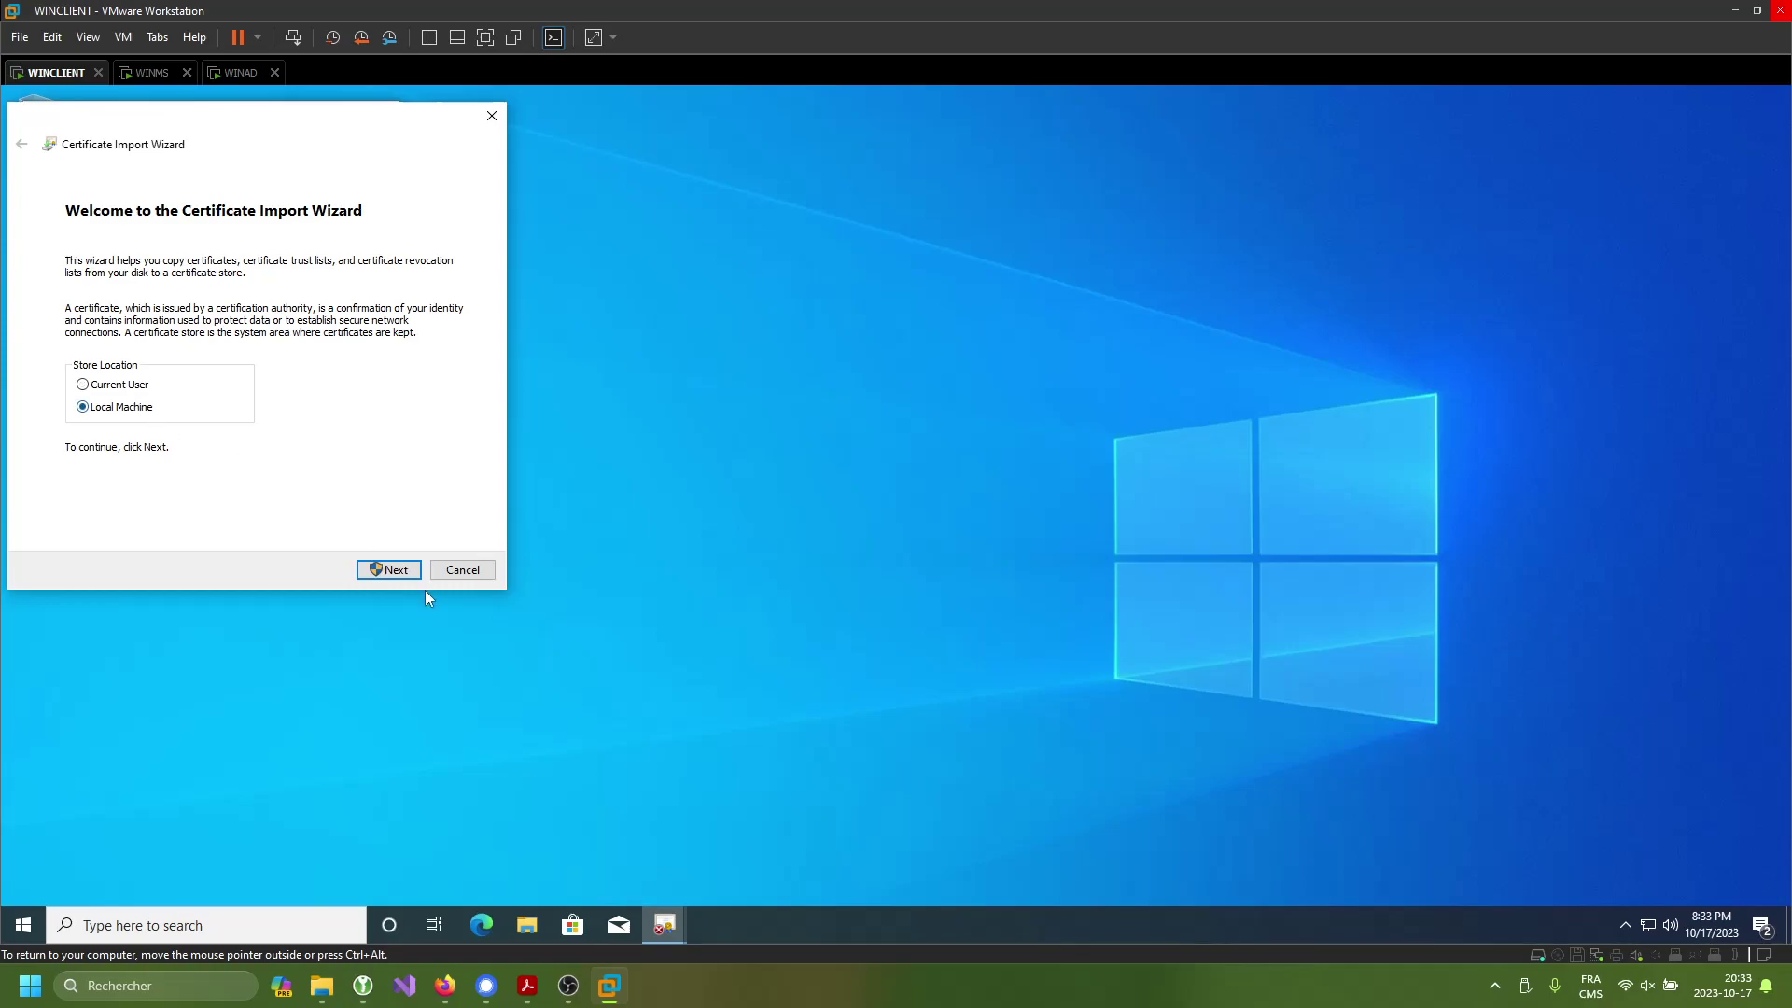
{"action": "left_click", "coordinate": [388, 570]}
{"action": "type", "text": "wincleint"}
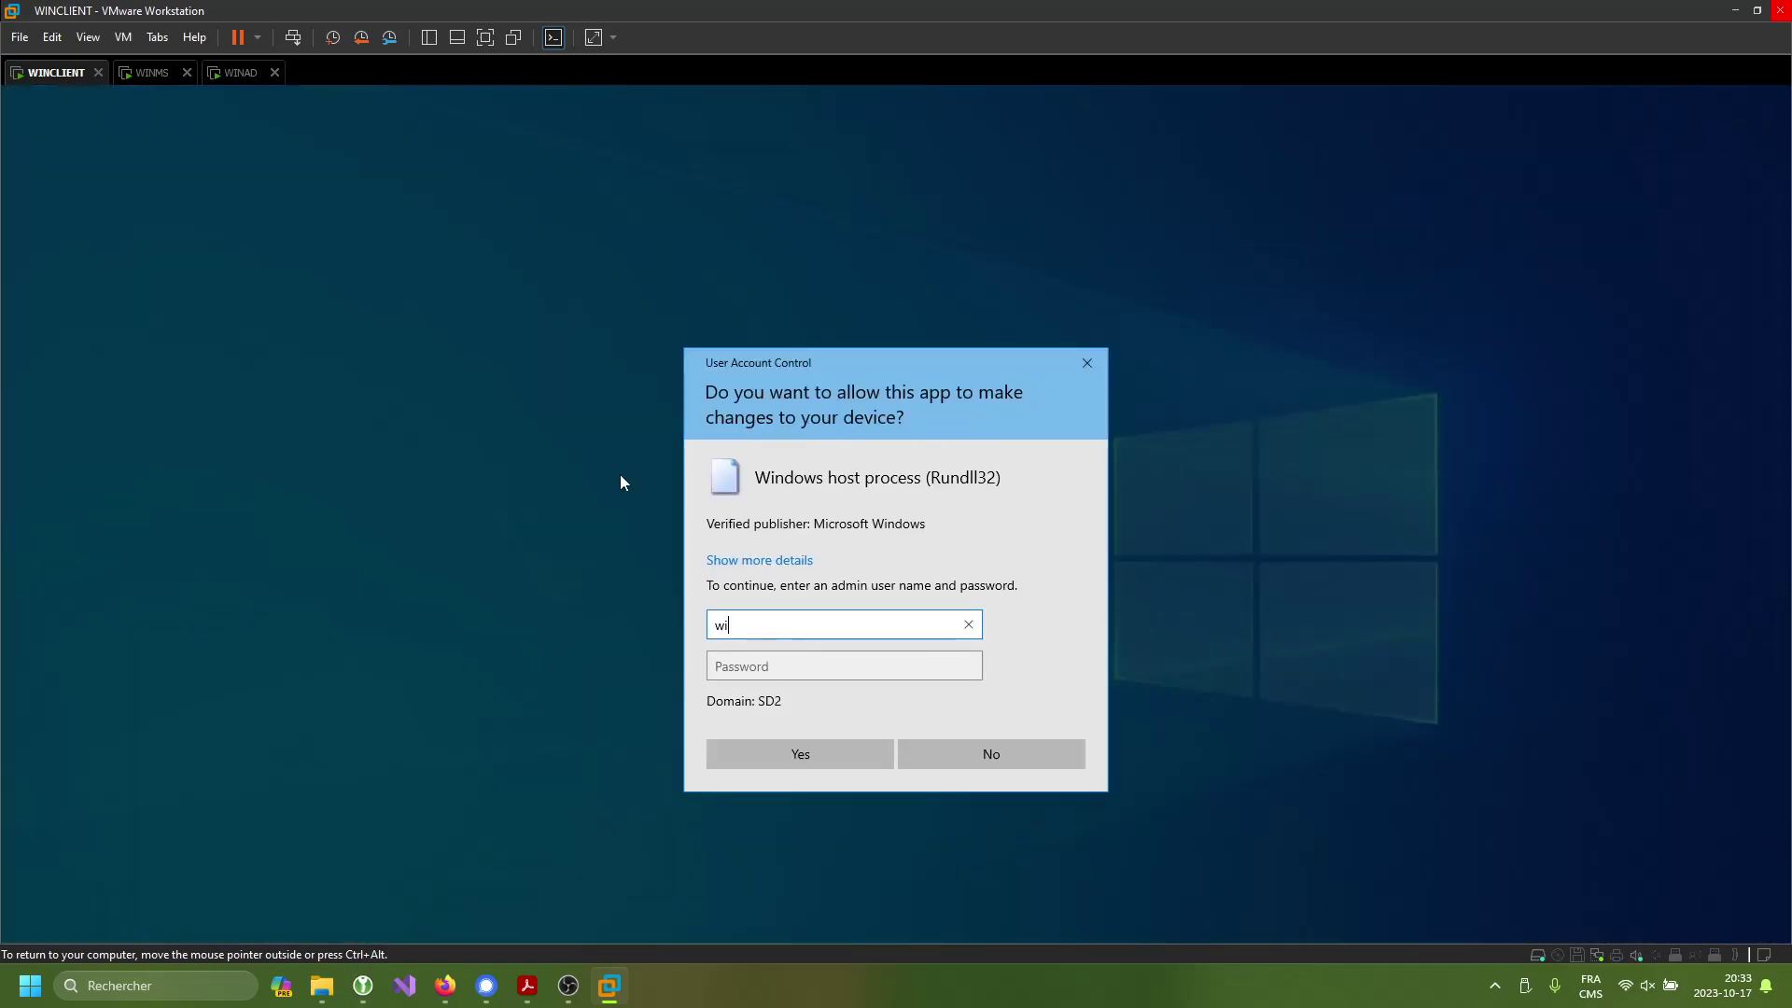
{"action": "key", "text": "BackSpace"}
{"action": "key", "text": "BackSpace"}
{"action": "key", "text": "BackSpace"}
{"action": "key", "text": "BackSpace"}
{"action": "type", "text": "ient\\adminsitrator"}
{"action": "key", "text": "BackSpace"}
{"action": "key", "text": "BackSpace"}
{"action": "key", "text": "BackSpace"}
{"action": "key", "text": "BackSpace"}
{"action": "key", "text": "BackSpace"}
{"action": "key", "text": "BackSpace"}
{"action": "key", "text": "BackSpace"}
{"action": "key", "text": "BackSpace"}
{"action": "key", "text": "BackSpace"}
{"action": "key", "text": "BackSpace"}
{"action": "key", "text": "BackSpace"}
{"action": "key", "text": "BackSpace"}
{"action": "key", "text": "BackSpace"}
{"action": "type", "text": "administrator"}
{"action": "key", "text": "Tab"}
{"action": "type", "text": "•••••••••••"}
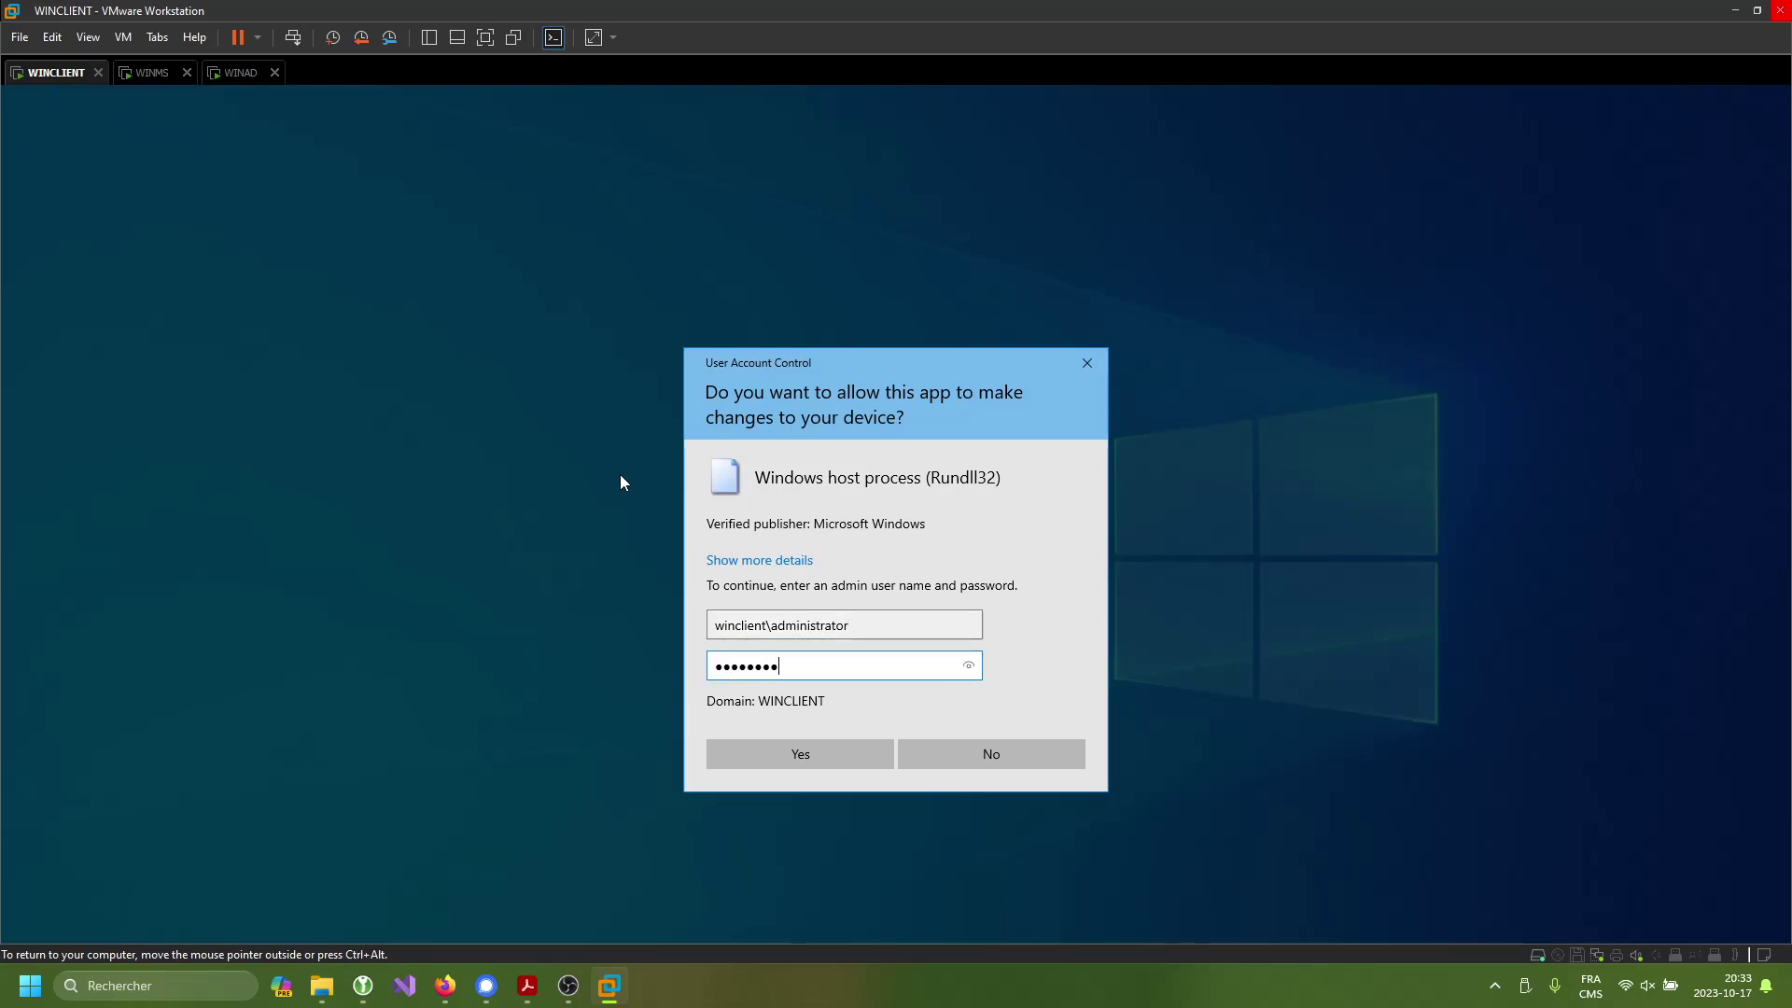
{"action": "key", "text": "Return"}
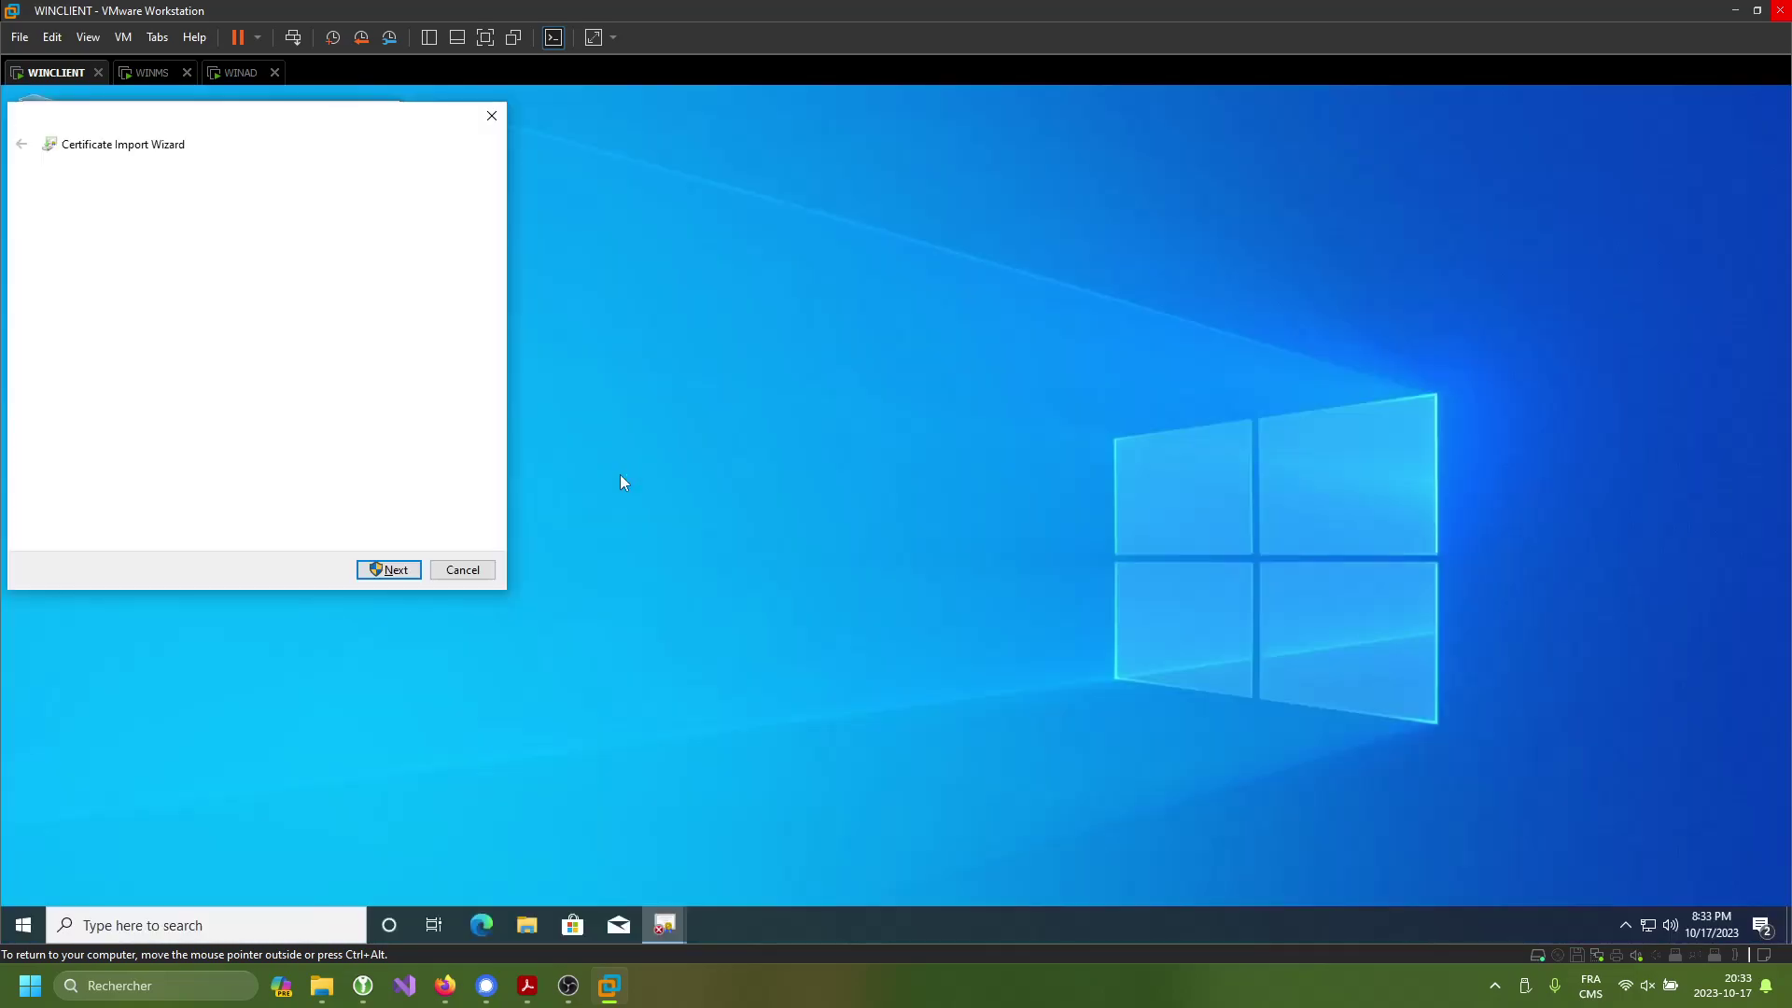
- Import it into Trusted Root Certification Authorities and close the certificate details
{"action": "left_click", "coordinate": [270, 329]}
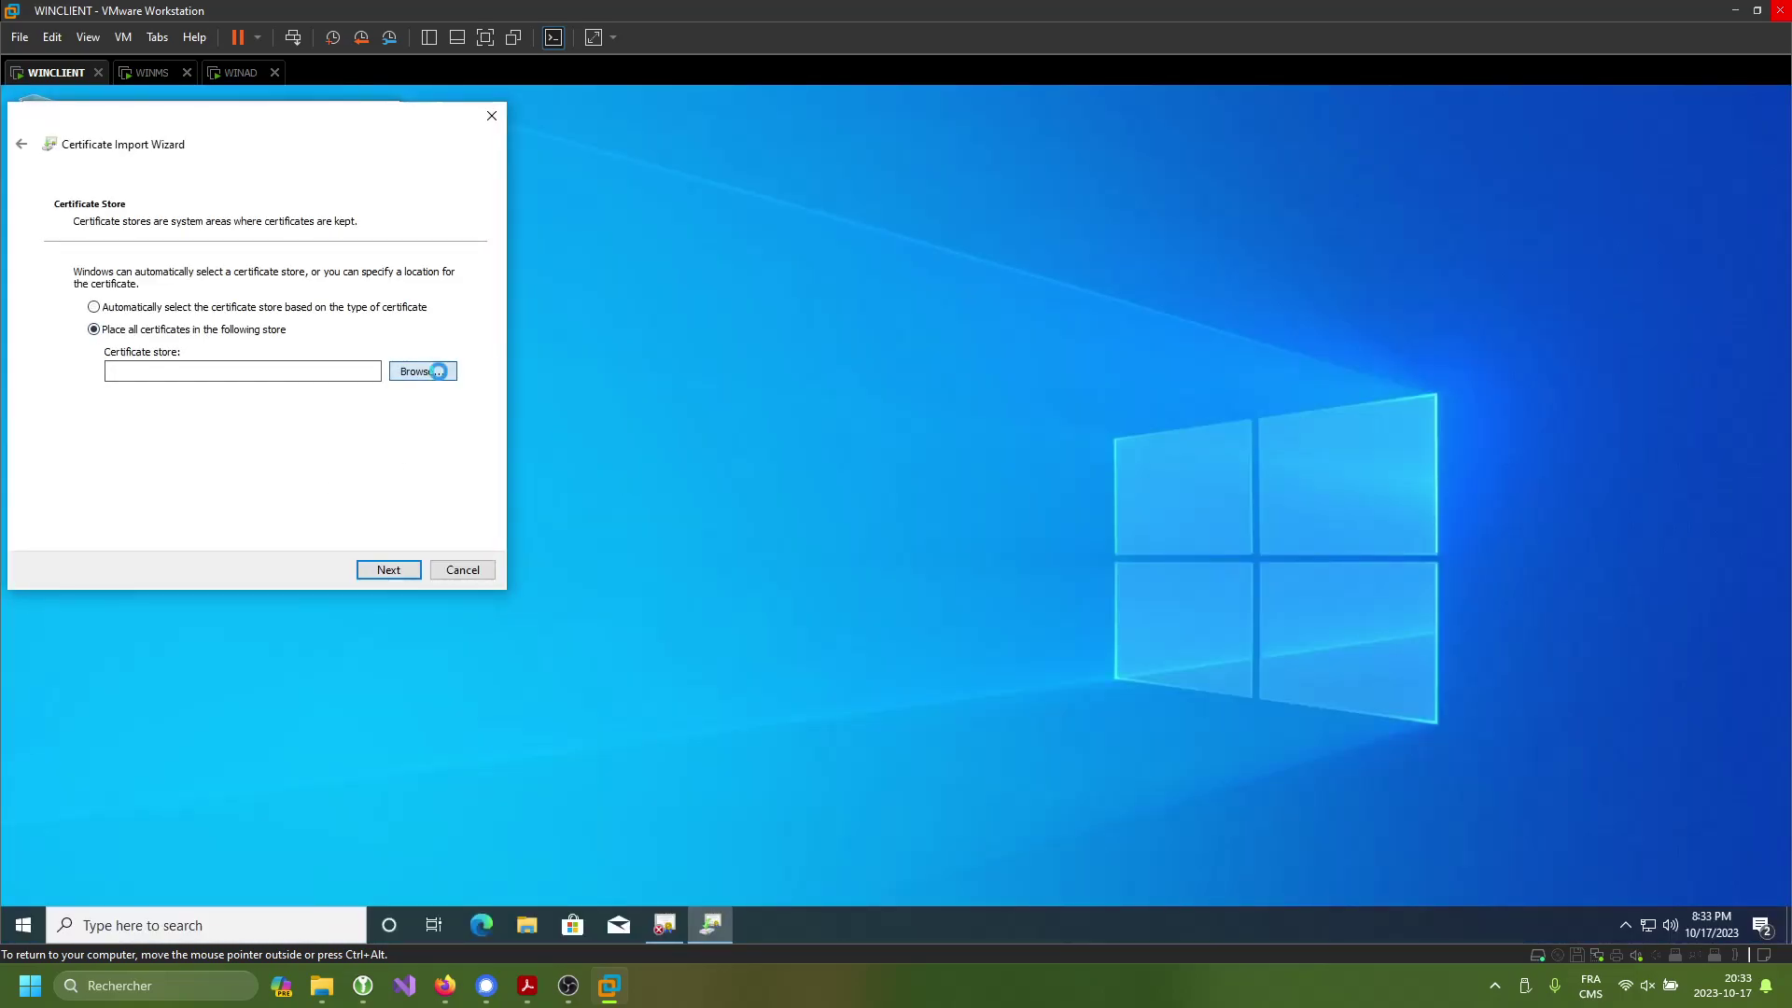
{"action": "left_click", "coordinate": [434, 371]}
{"action": "left_click", "coordinate": [155, 232]}
{"action": "left_click", "coordinate": [152, 354]}
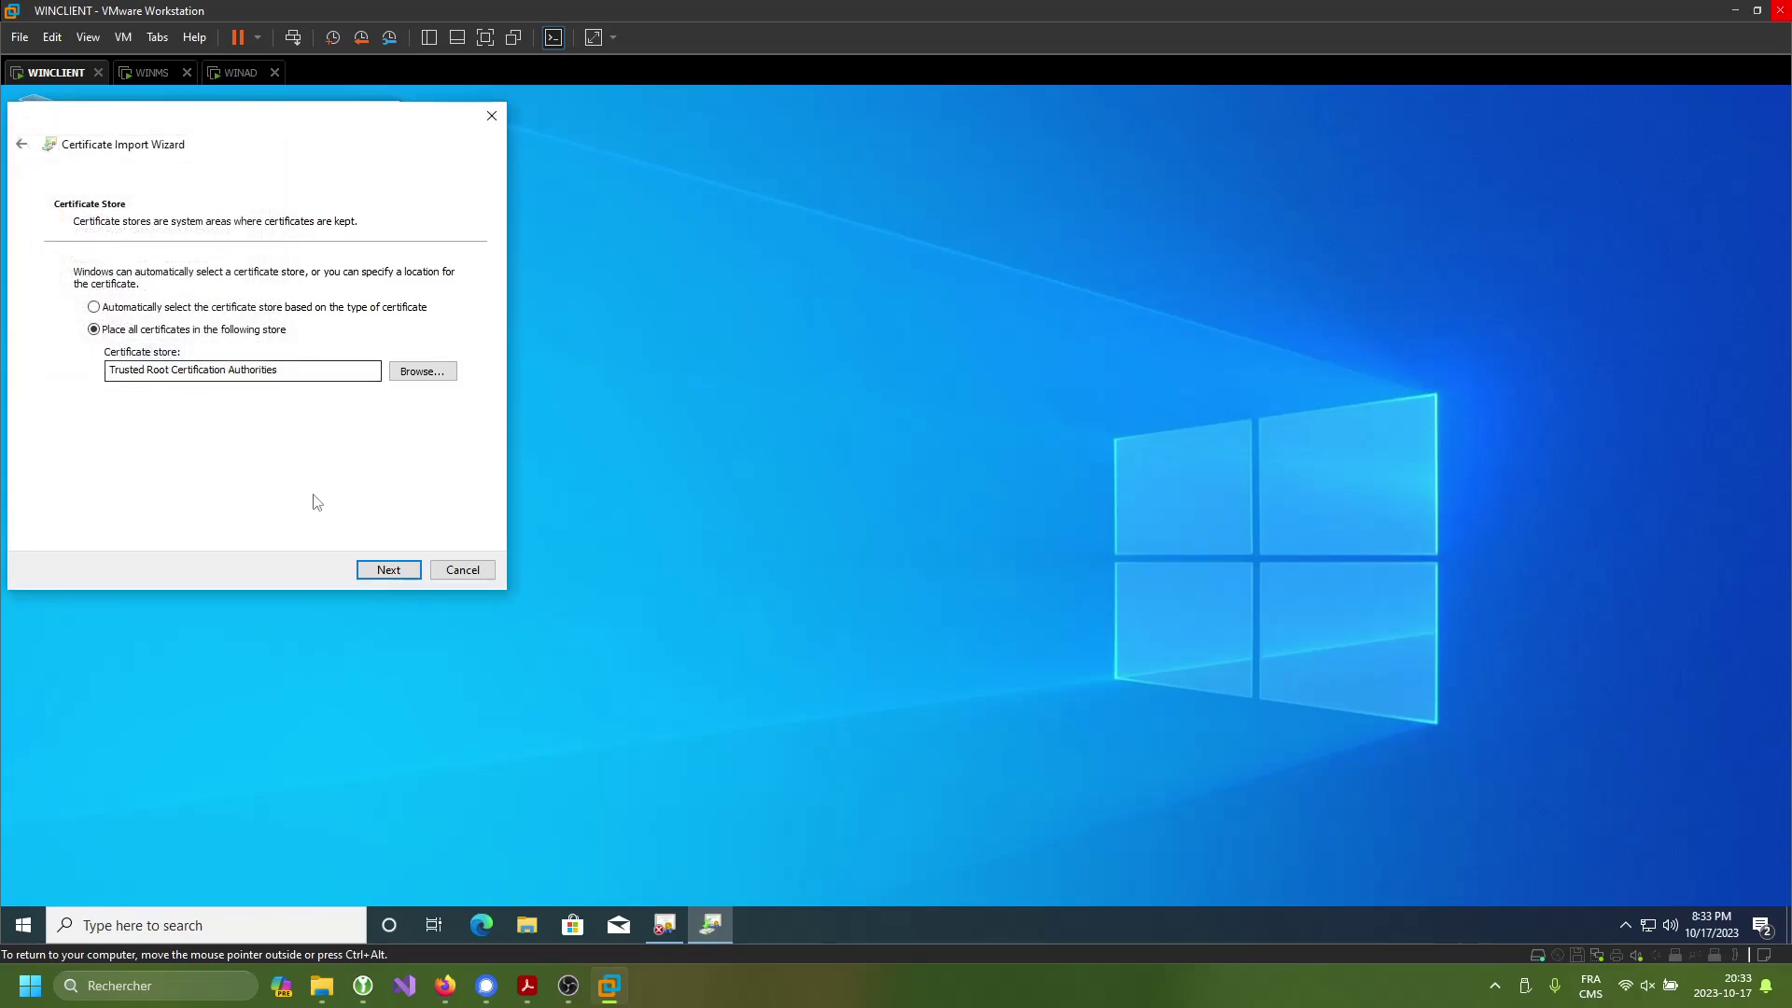
{"action": "left_click", "coordinate": [391, 569]}
{"action": "left_click", "coordinate": [400, 571]}
{"action": "left_click", "coordinate": [936, 573]}
{"action": "left_click", "coordinate": [344, 562]}
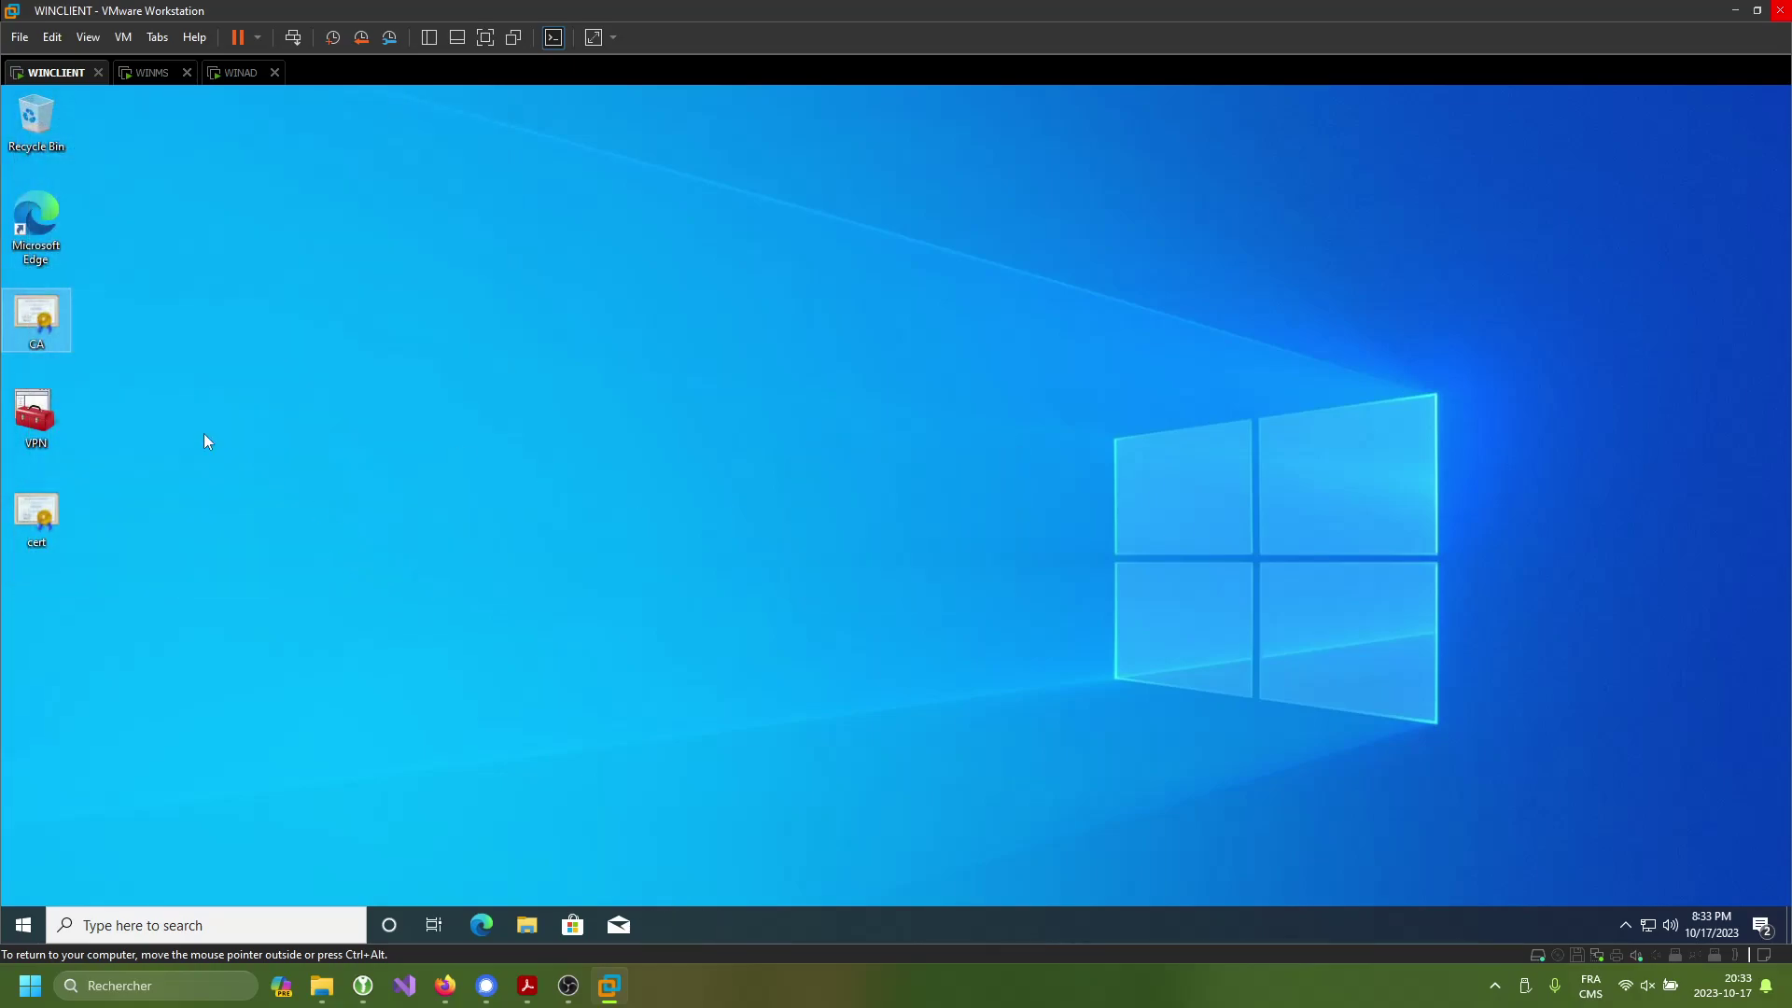
- Open the vpn.sd2.com certificate and install it for Local Machine, authorising as administrator
{"action": "left_click", "coordinate": [41, 514]}
{"action": "double_click", "coordinate": [41, 514]}
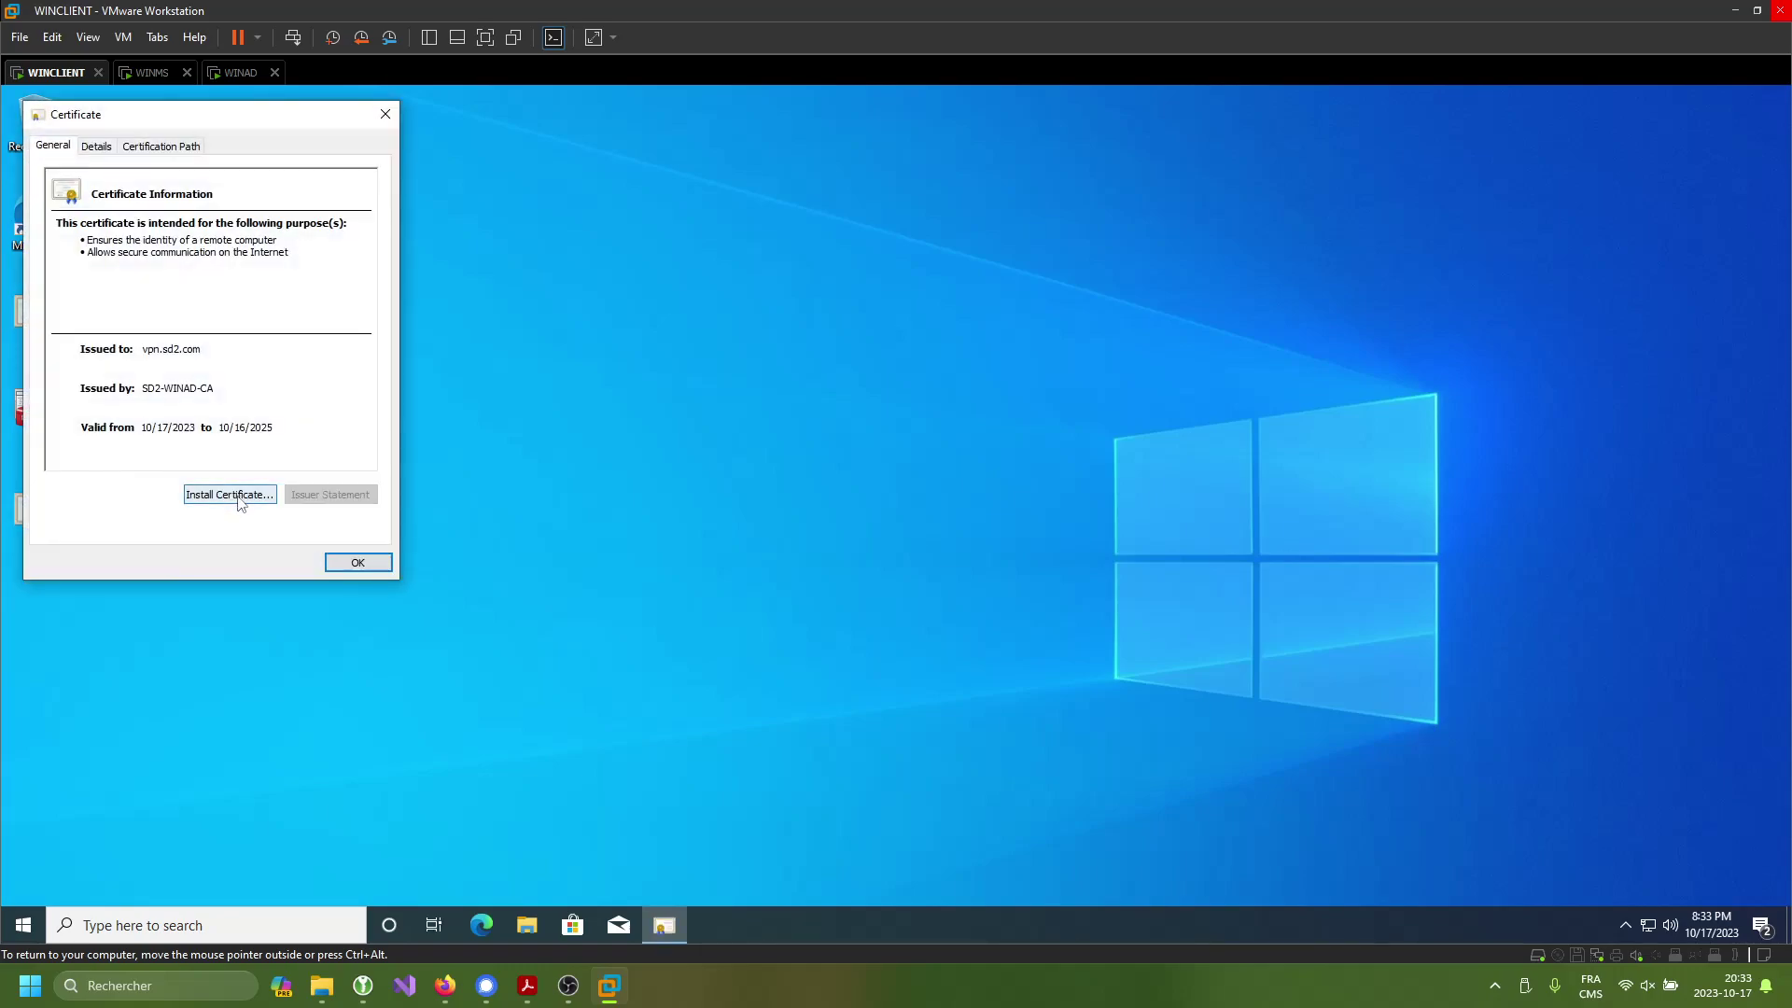
{"action": "left_click", "coordinate": [234, 505]}
{"action": "left_click", "coordinate": [119, 407]}
{"action": "left_click", "coordinate": [388, 569]}
{"action": "type", "text": "winclient\\adminitsrator"}
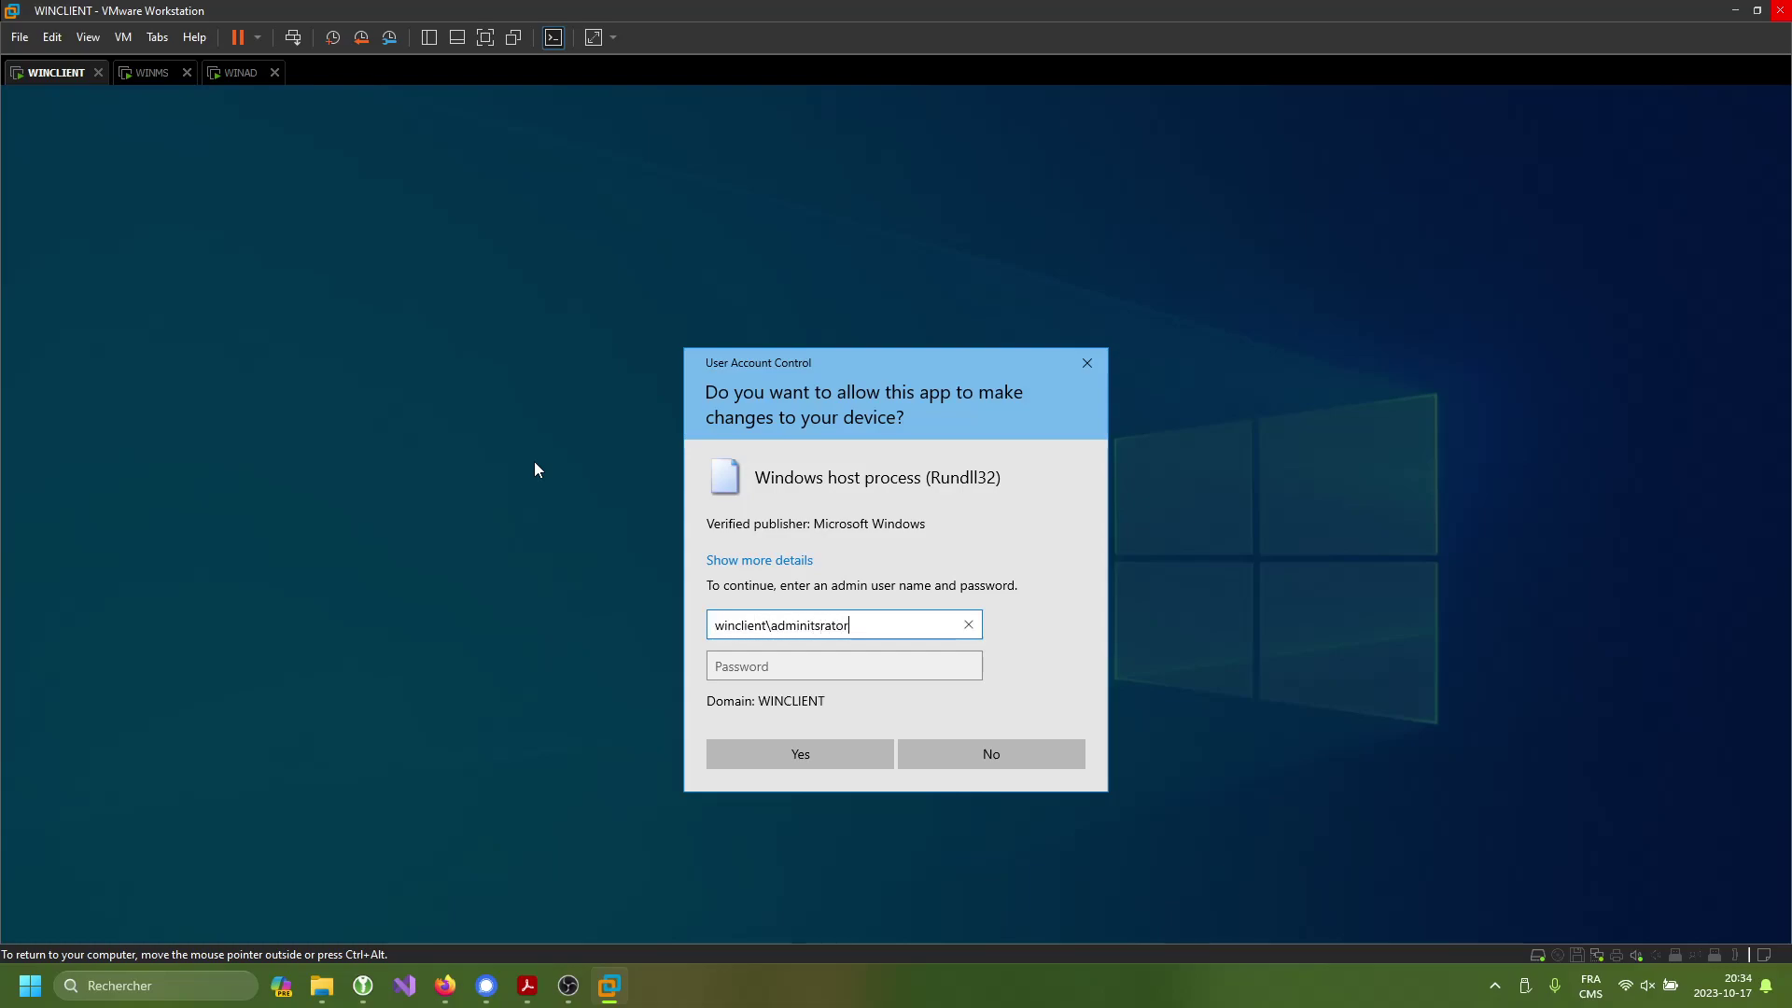
{"action": "key", "text": "BackSpace"}
{"action": "key", "text": "BackSpace"}
{"action": "key", "text": "BackSpace"}
{"action": "key", "text": "BackSpace"}
{"action": "key", "text": "BackSpace"}
{"action": "key", "text": "BackSpace"}
{"action": "key", "text": "BackSpace"}
{"action": "key", "text": "BackSpace"}
{"action": "key", "text": "BackSpace"}
{"action": "key", "text": "BackSpace"}
{"action": "key", "text": "BackSpace"}
{"action": "key", "text": "BackSpace"}
{"action": "key", "text": "BackSpace"}
{"action": "type", "text": "administrator"}
{"action": "key", "text": "Tab"}
{"action": "type", "text": "•••••"}
{"action": "key", "text": "ctrl+a"}
{"action": "key", "text": "BackSpace"}
{"action": "type", "text": "•••••"}
{"action": "key", "text": "Return"}
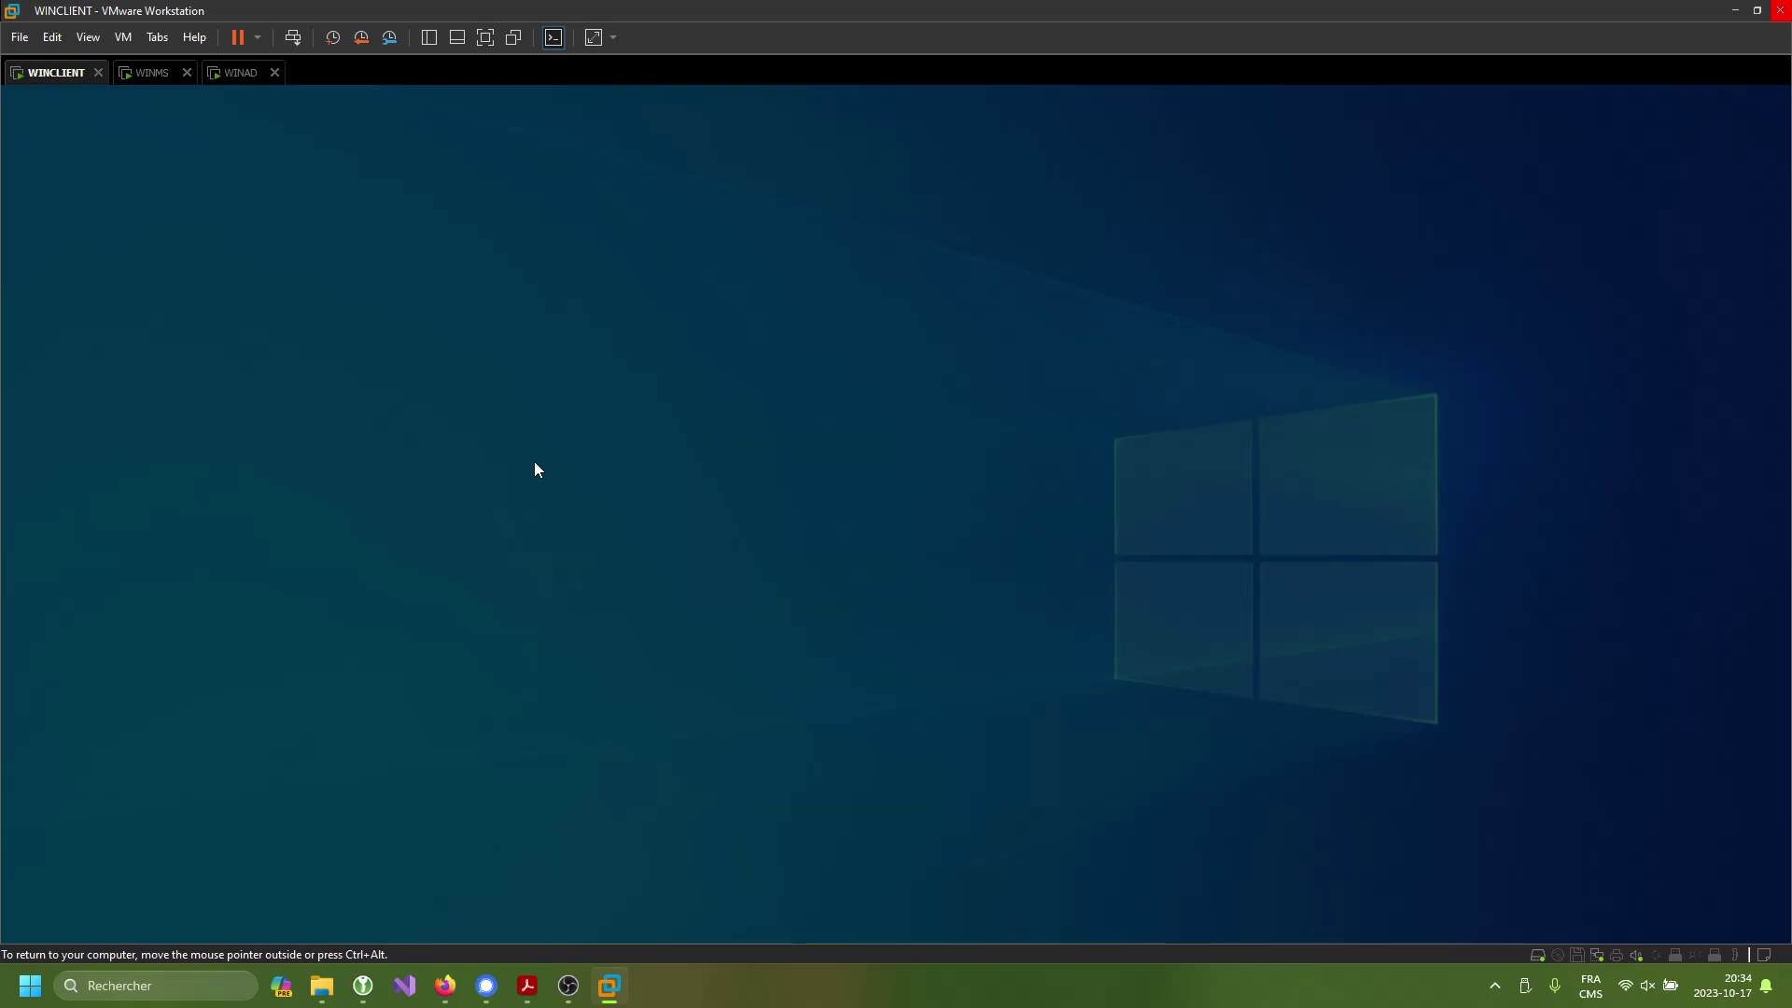
- Import the vpn.sd2.com certificate into the Personal store
{"action": "left_click", "coordinate": [271, 330]}
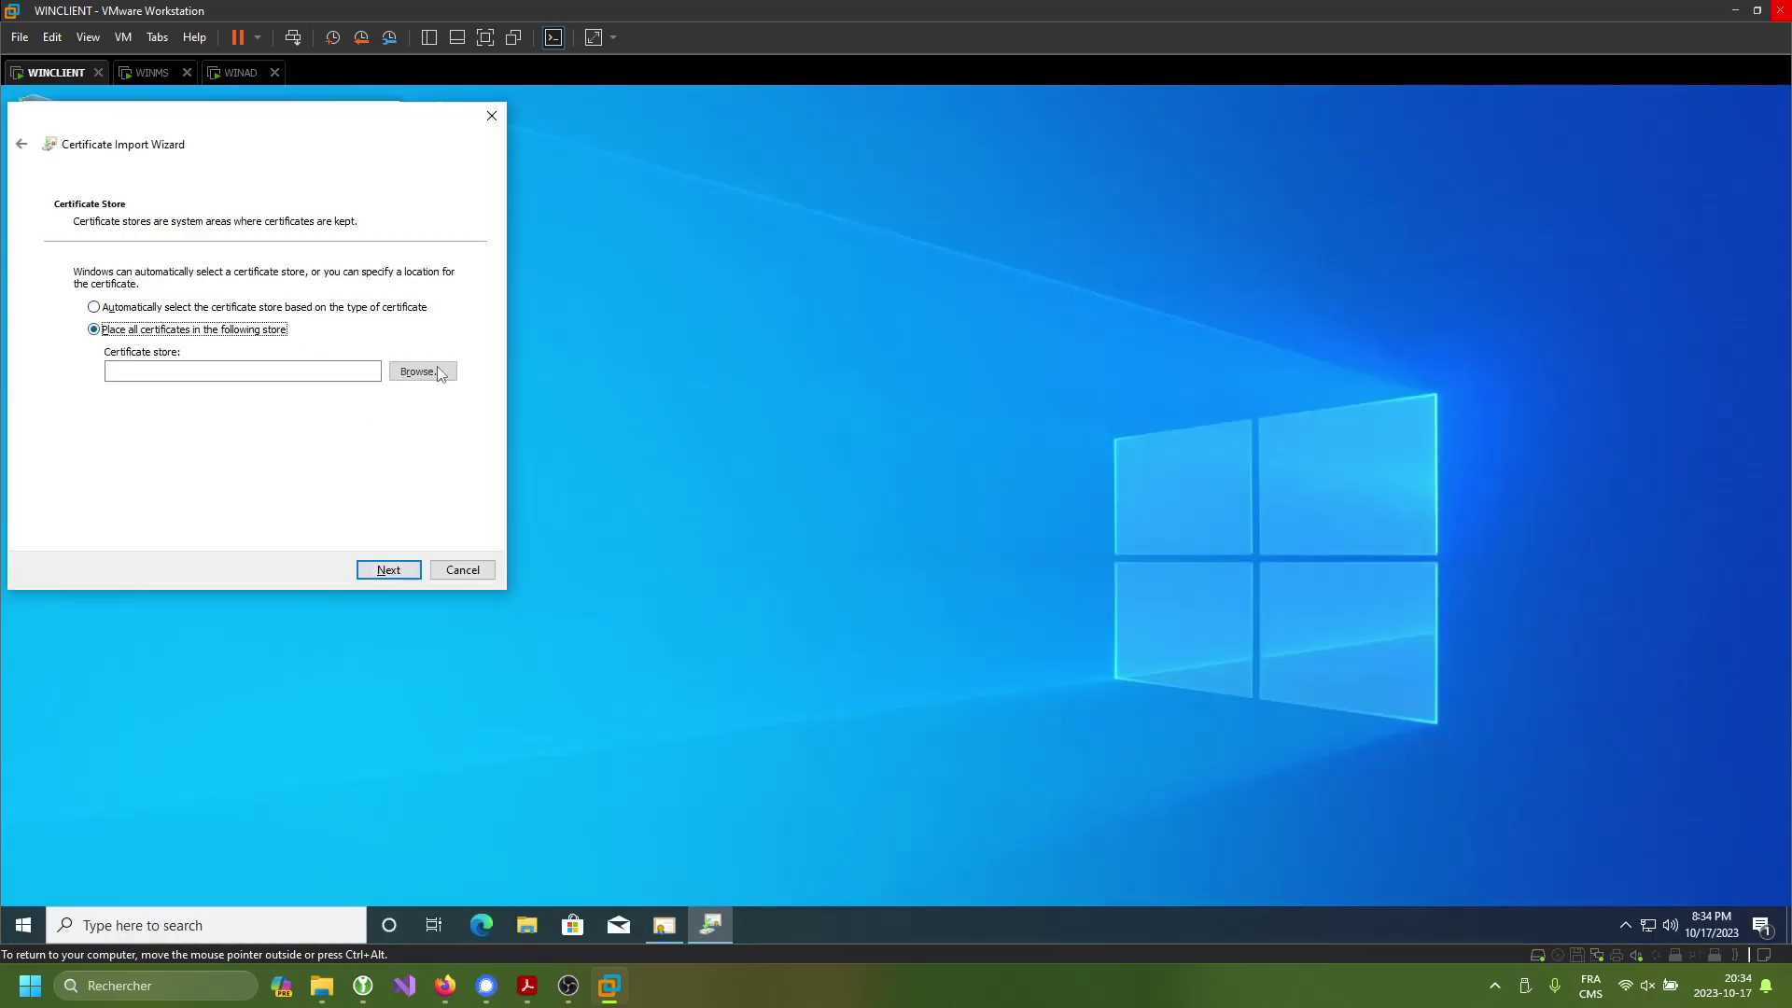
{"action": "left_click", "coordinate": [422, 371]}
{"action": "left_click", "coordinate": [150, 353]}
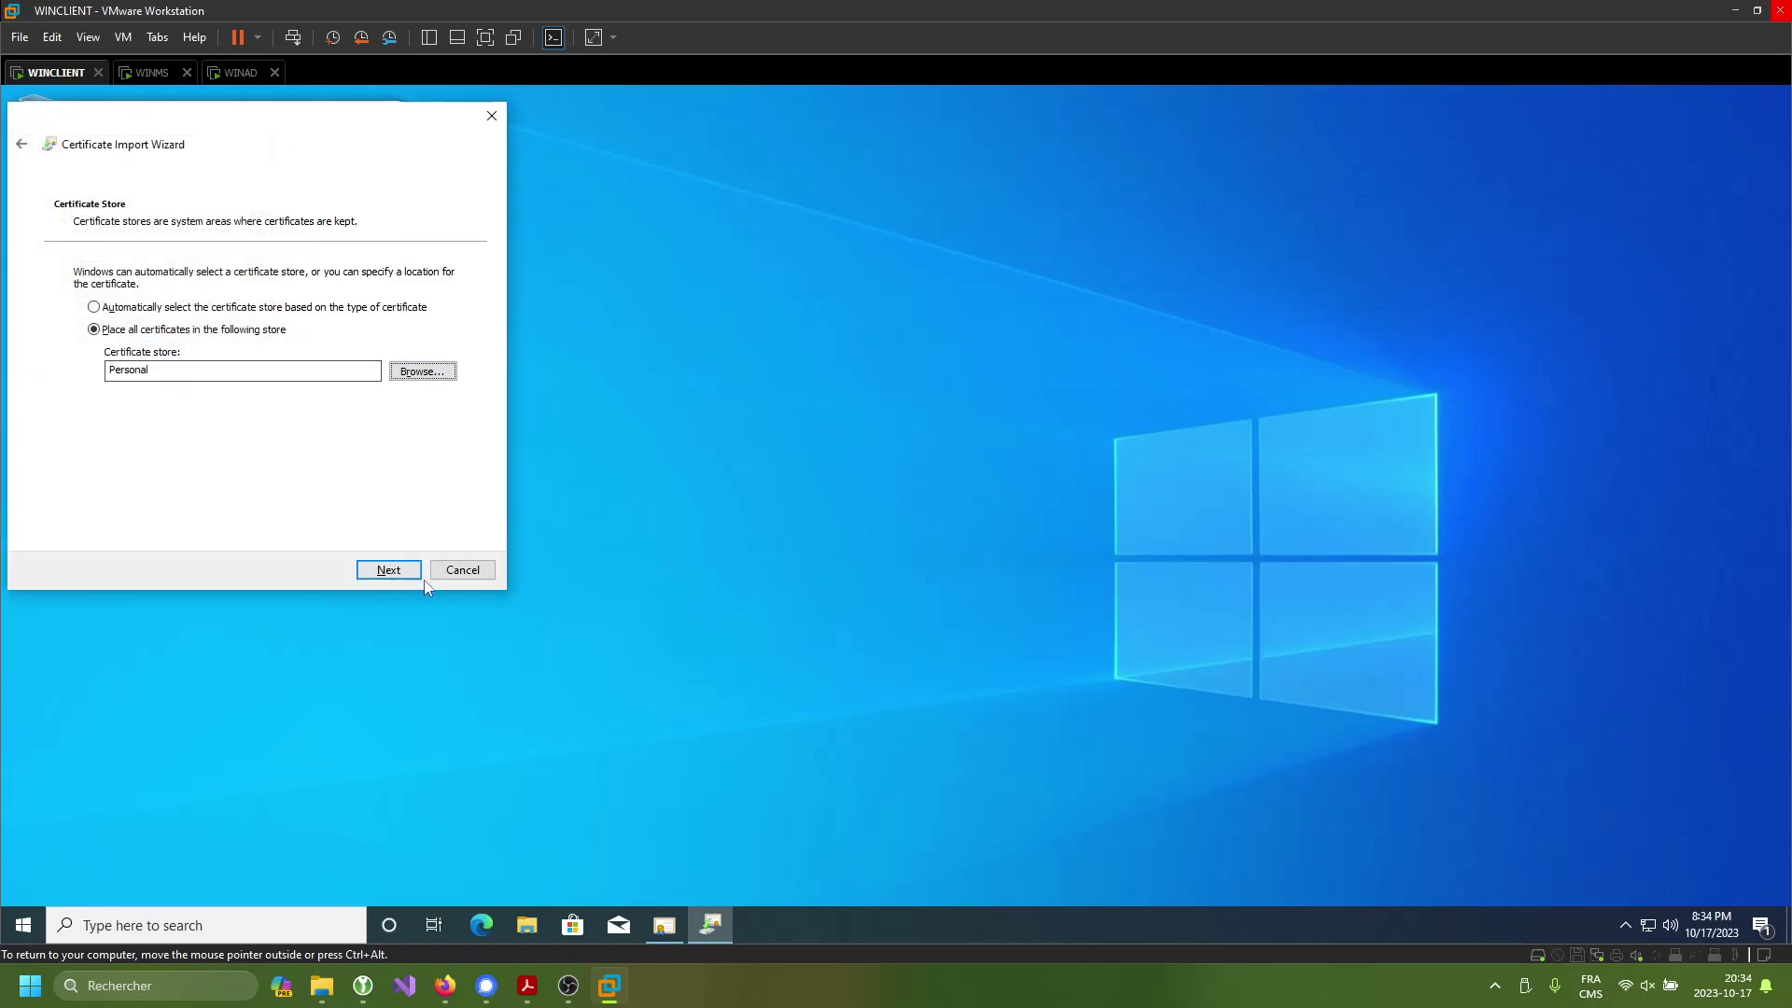
{"action": "left_click", "coordinate": [388, 569]}
{"action": "left_click", "coordinate": [388, 569]}
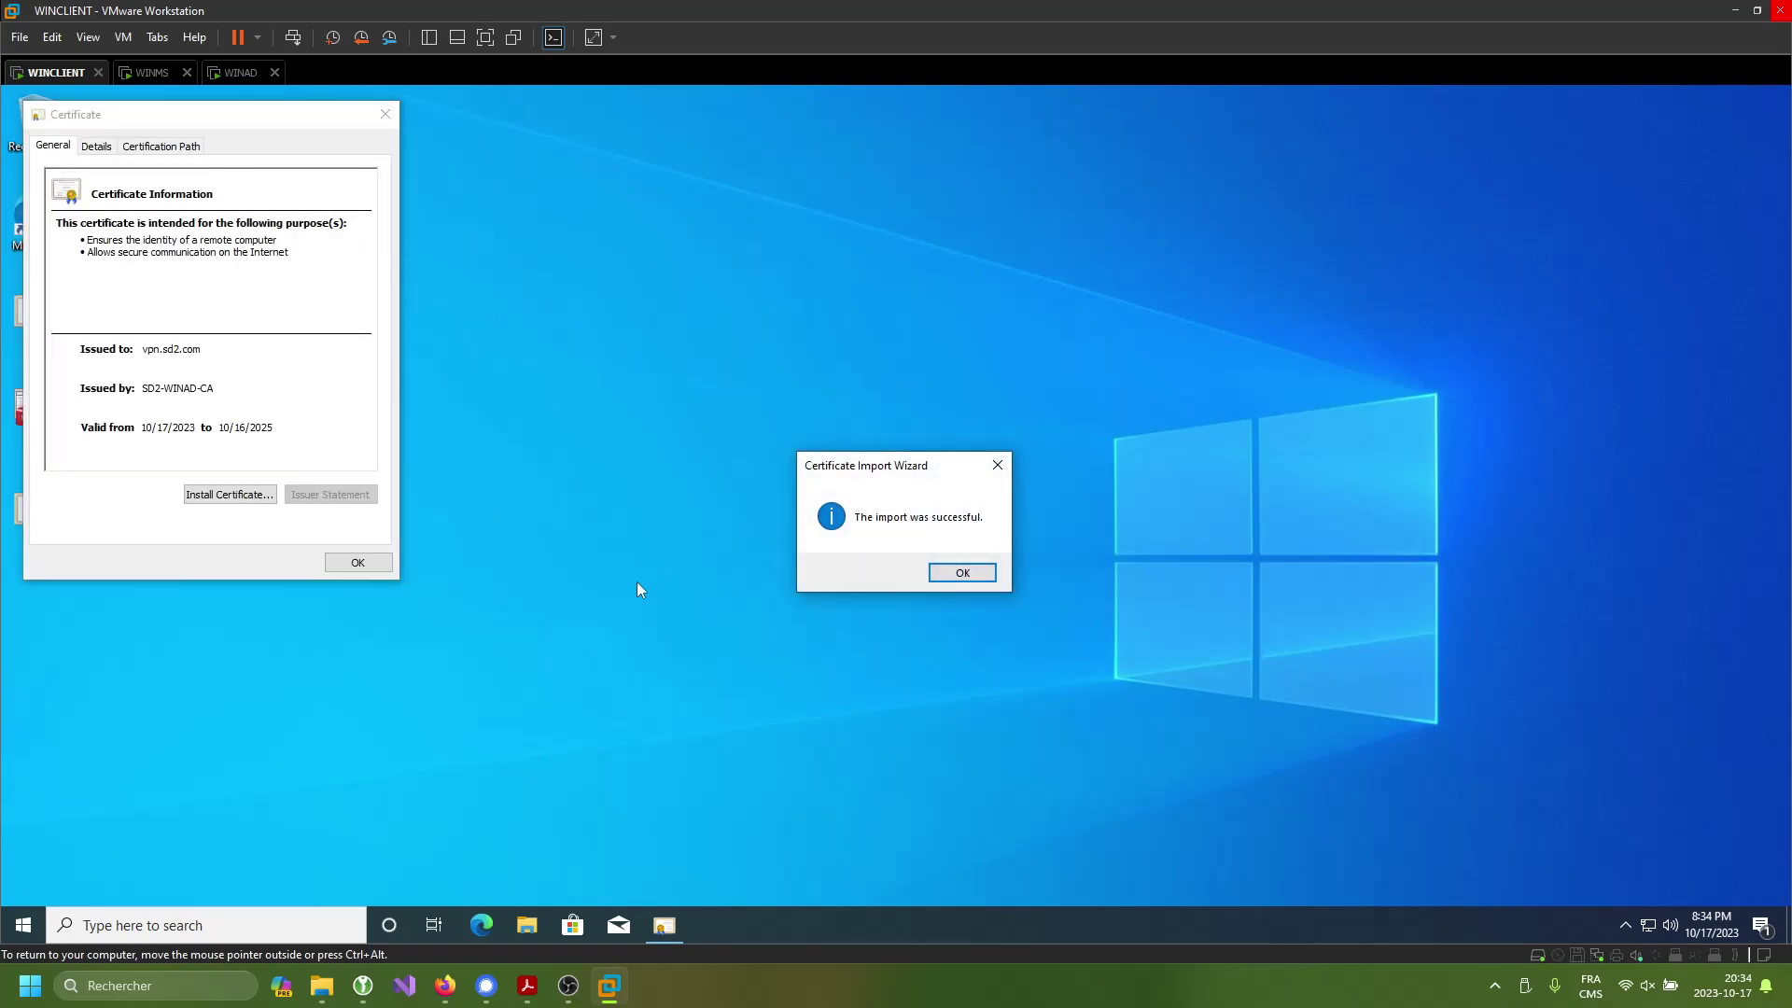
{"action": "left_click", "coordinate": [961, 573]}
- Reinstall the certificate for Local Machine, authorising again with the winclient administrator credentials
{"action": "left_click", "coordinate": [229, 494]}
{"action": "left_click", "coordinate": [133, 408]}
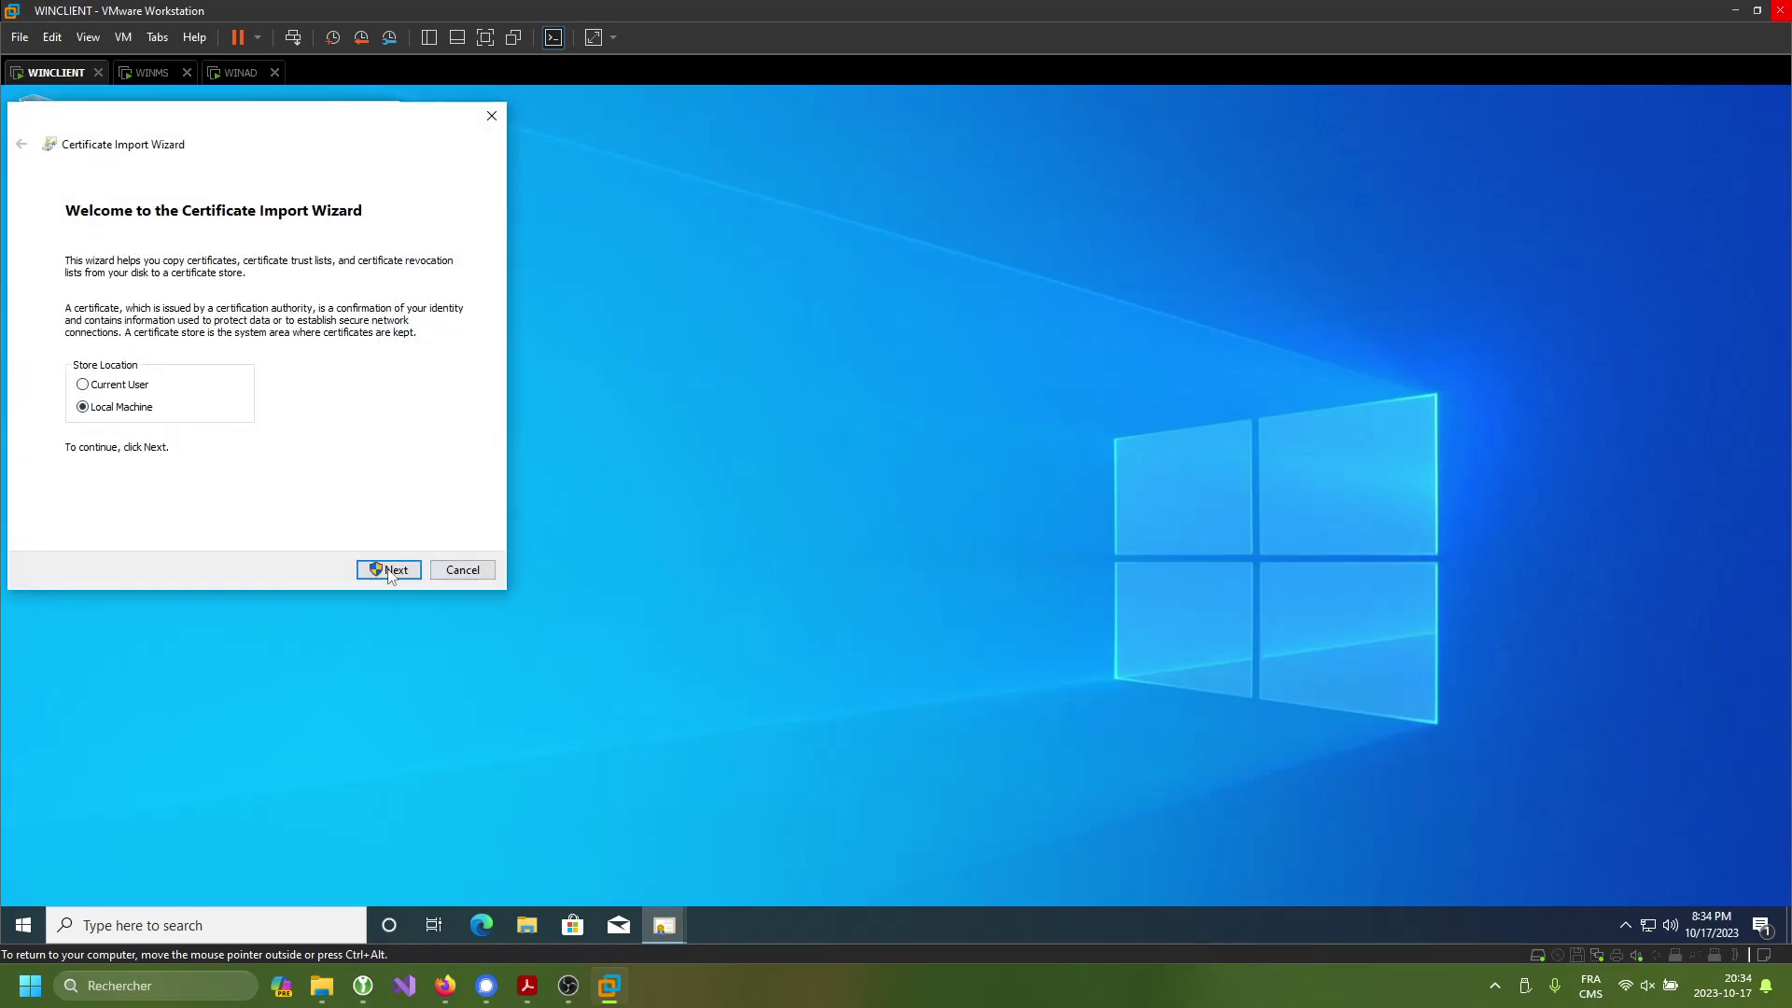
{"action": "left_click", "coordinate": [390, 571]}
{"action": "type", "text": "wincliewt"}
{"action": "key", "text": "ctrl+a"}
{"action": "key", "text": "BackSpace"}
{"action": "type", "text": "winclient\\"}
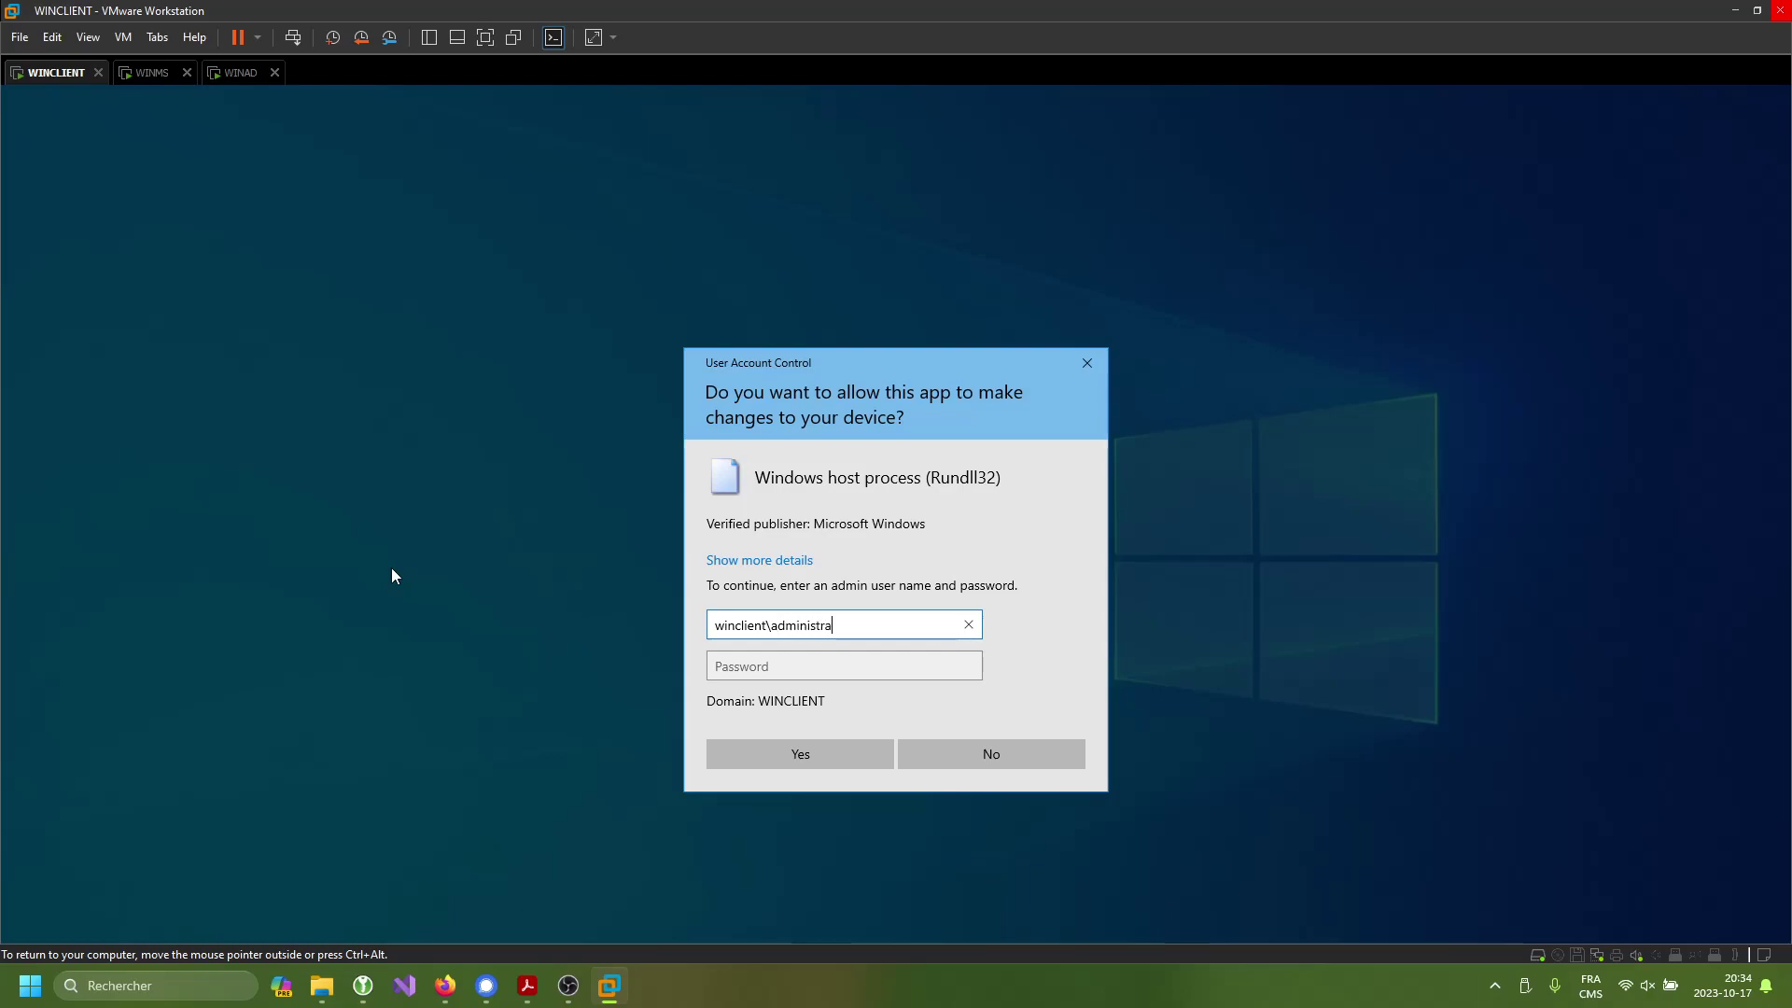
{"action": "key", "text": "Tab"}
{"action": "type", "text": "••"}
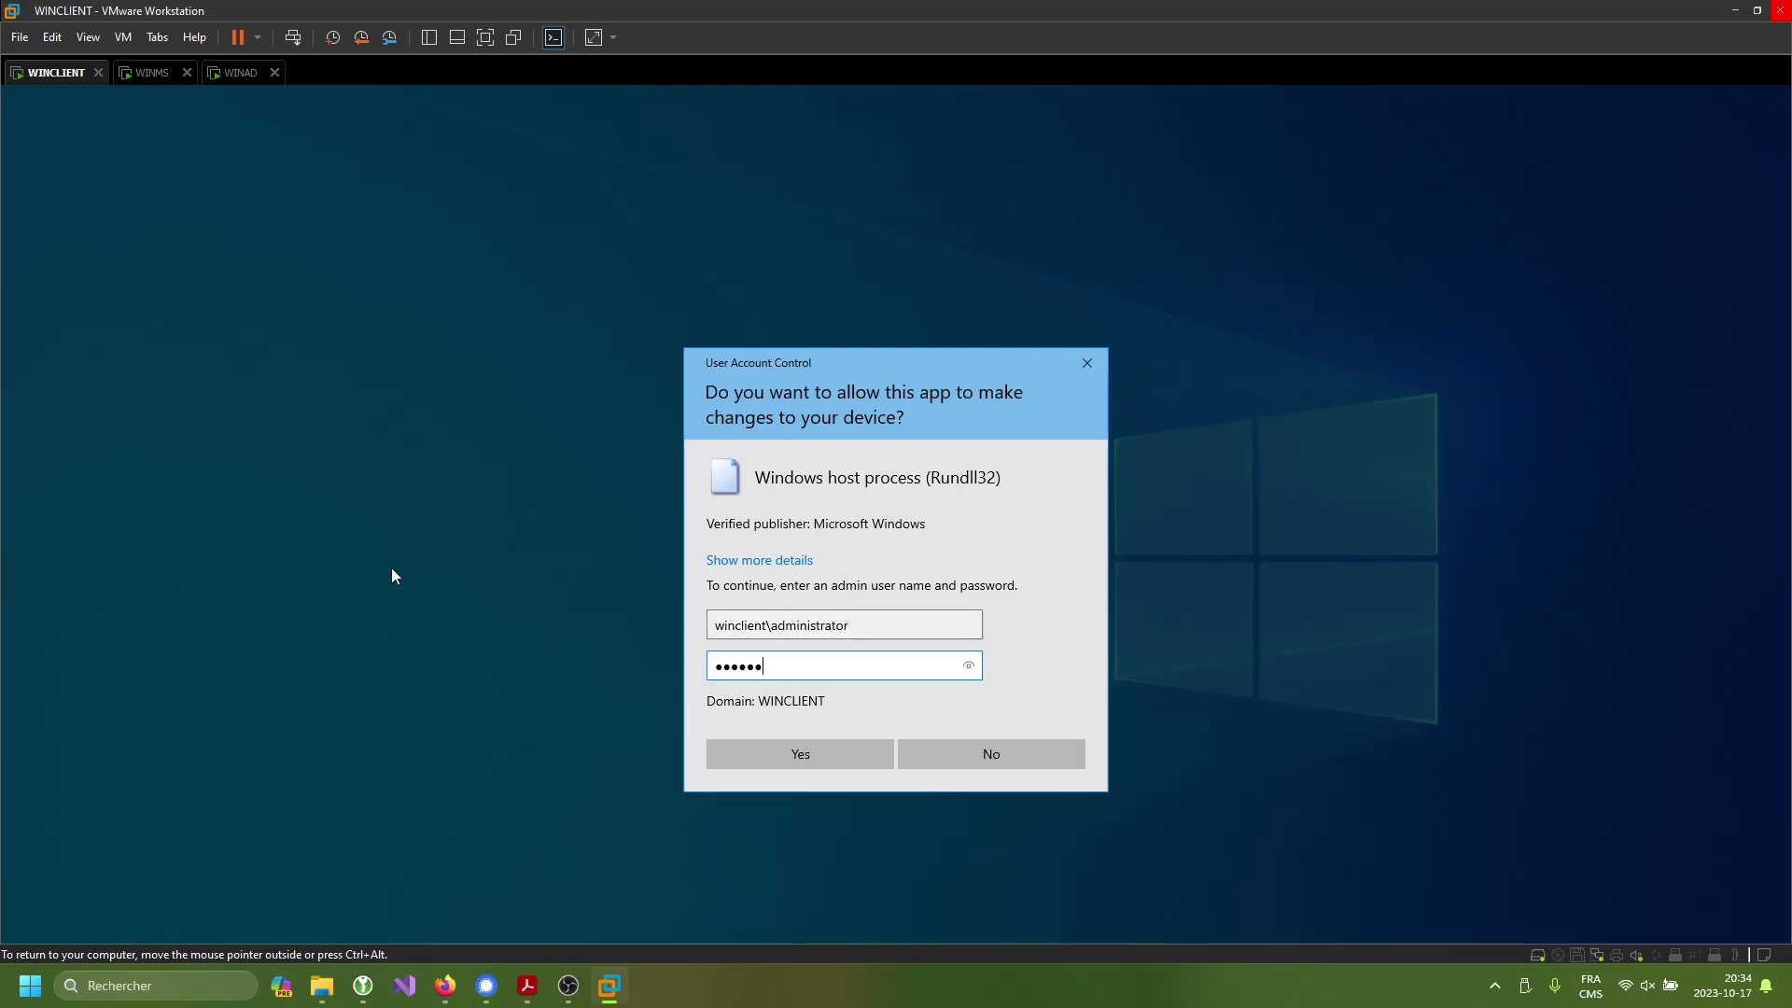
{"action": "key", "text": "Return"}
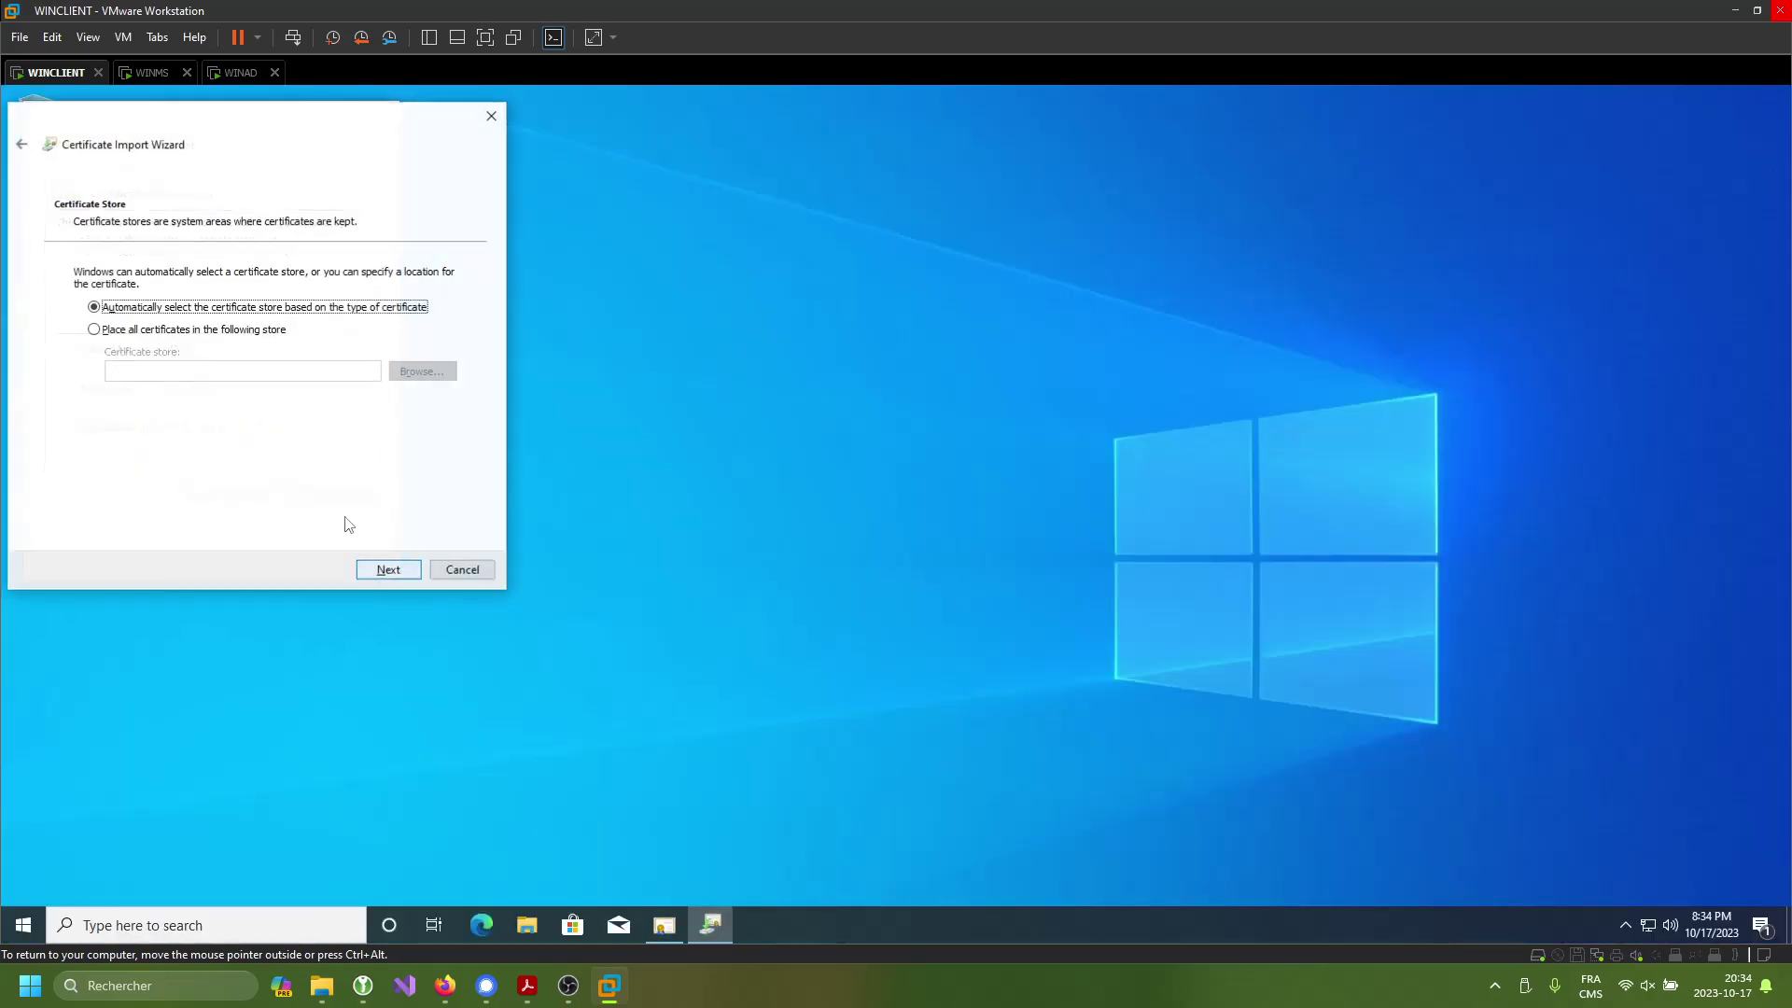
- Import it into Trusted Root Certification Authorities and close the certificate details
{"action": "key", "text": "Down"}
{"action": "left_click", "coordinate": [401, 377]}
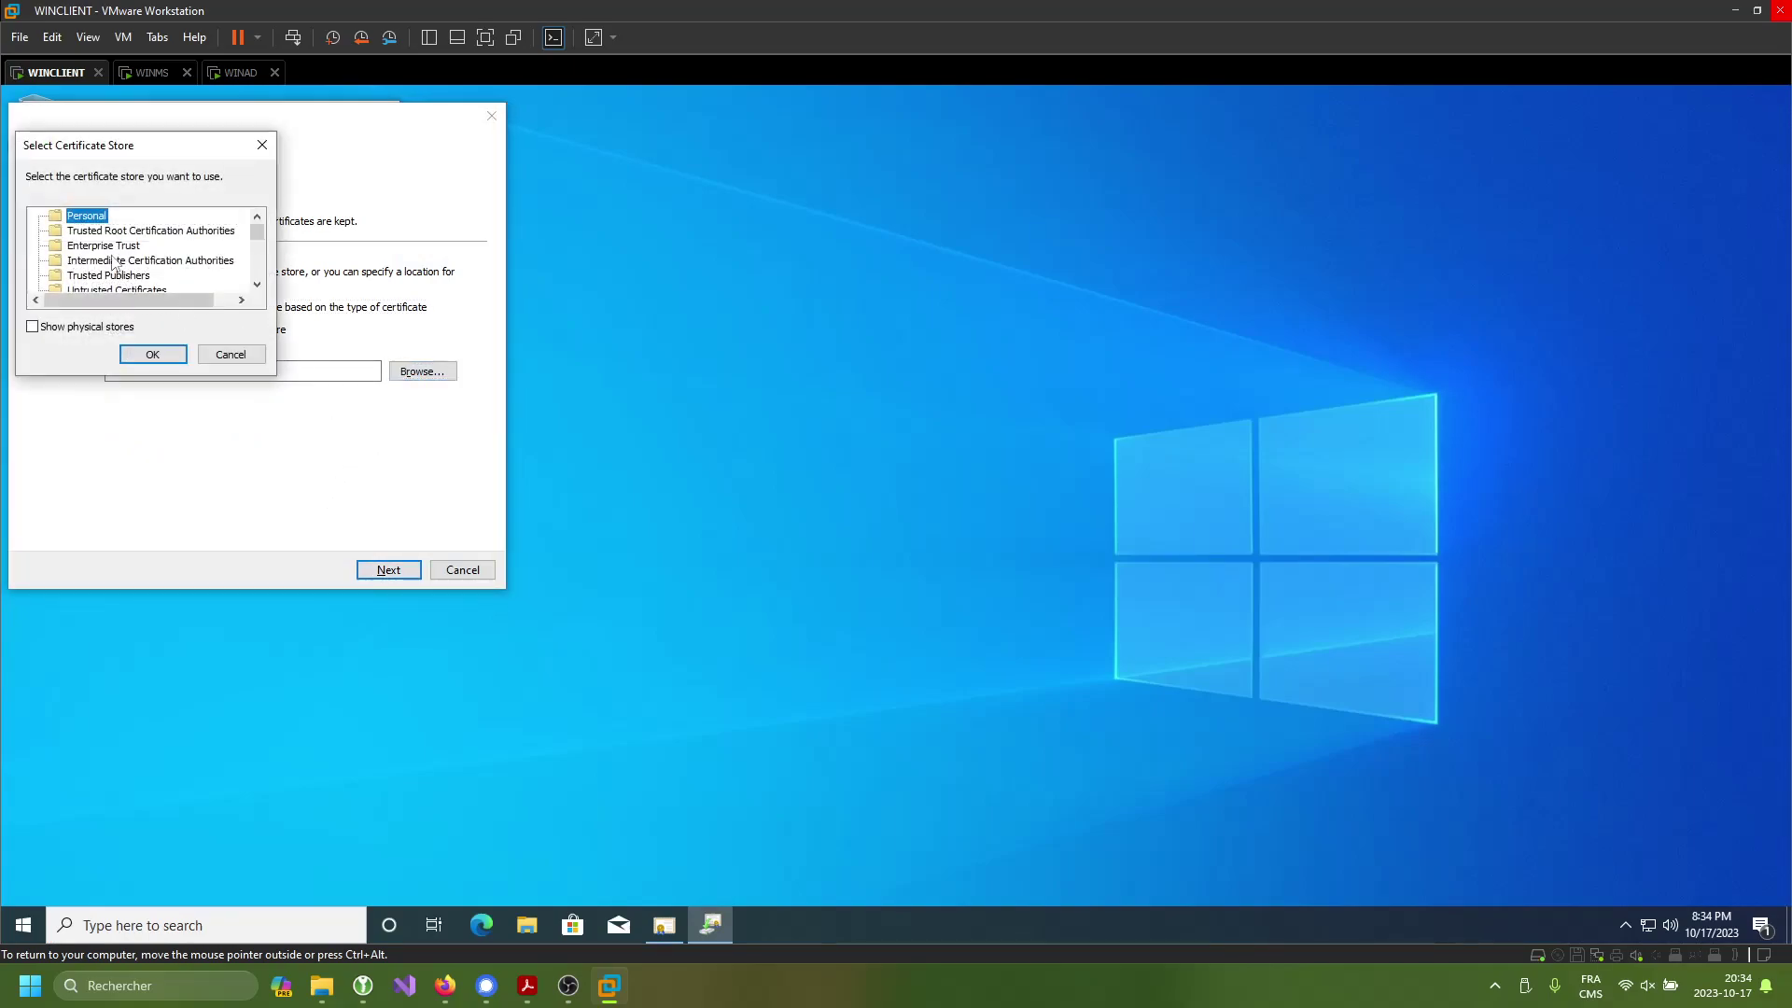
{"action": "left_click", "coordinate": [149, 232]}
{"action": "left_click", "coordinate": [152, 354]}
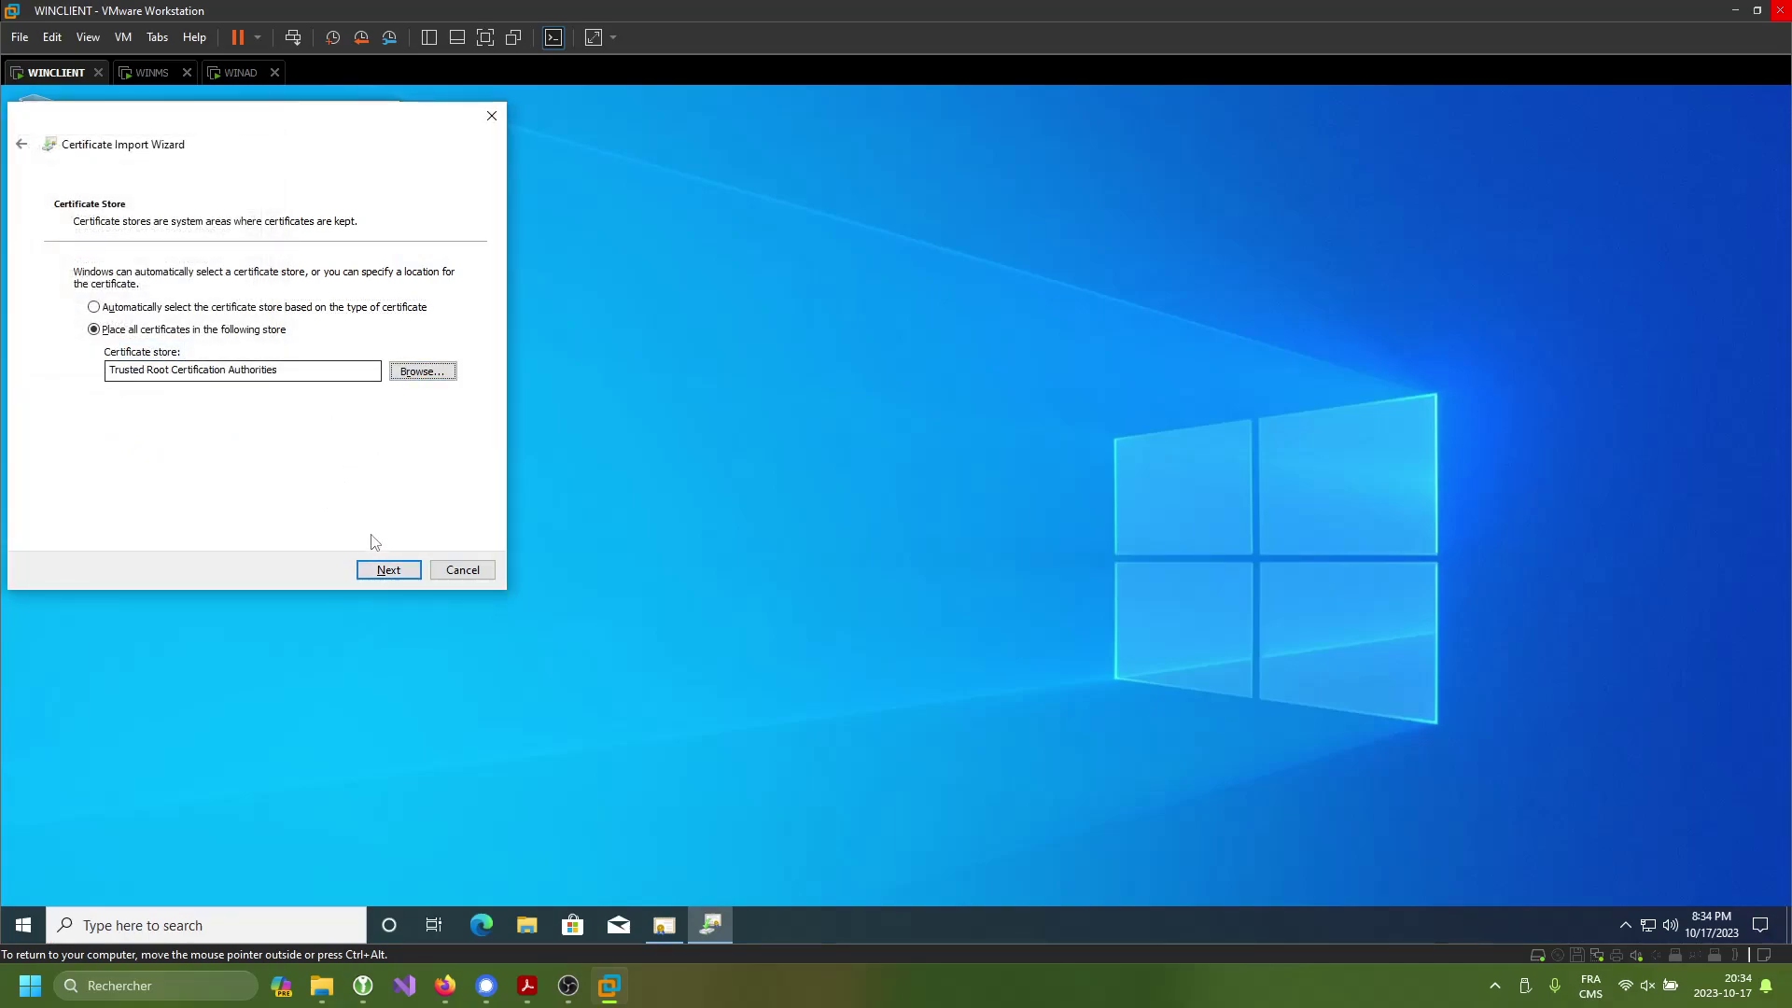
{"action": "left_click", "coordinate": [396, 571]}
{"action": "left_click", "coordinate": [392, 569]}
{"action": "left_click", "coordinate": [963, 567]}
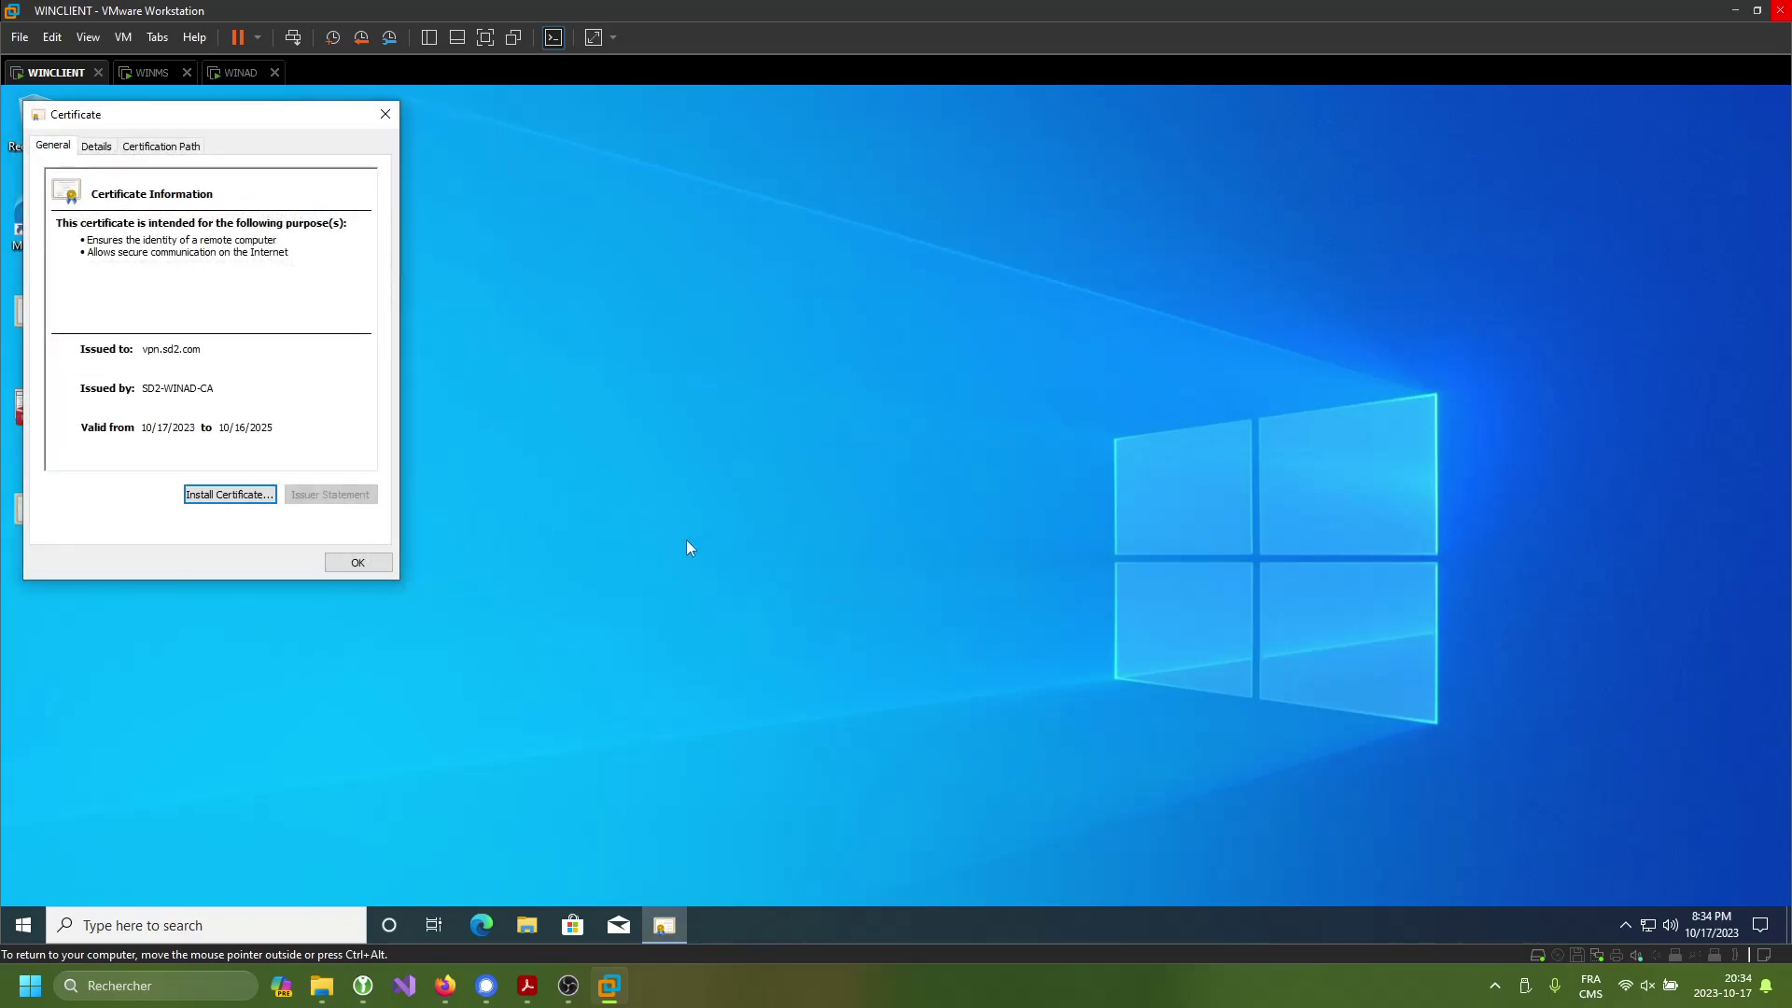
{"action": "left_click", "coordinate": [356, 565]}
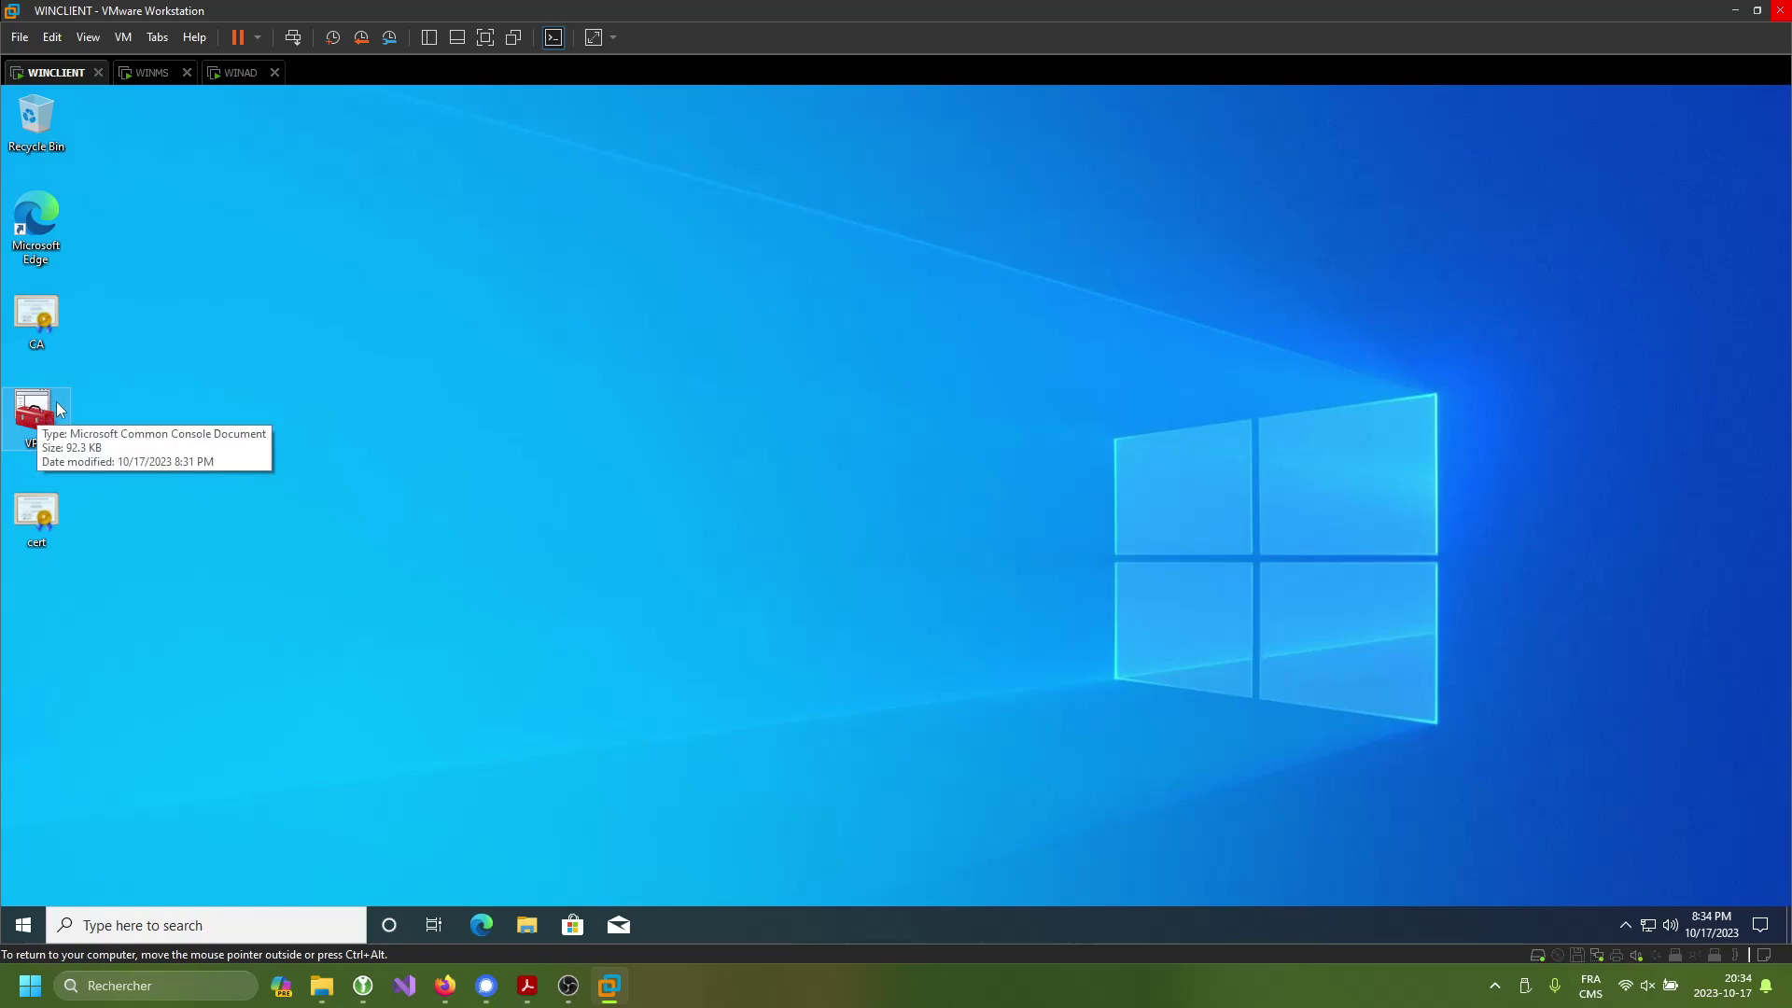
- Save the VPN certificates console on WINCLIENT and close it
{"action": "key", "text": "Return"}
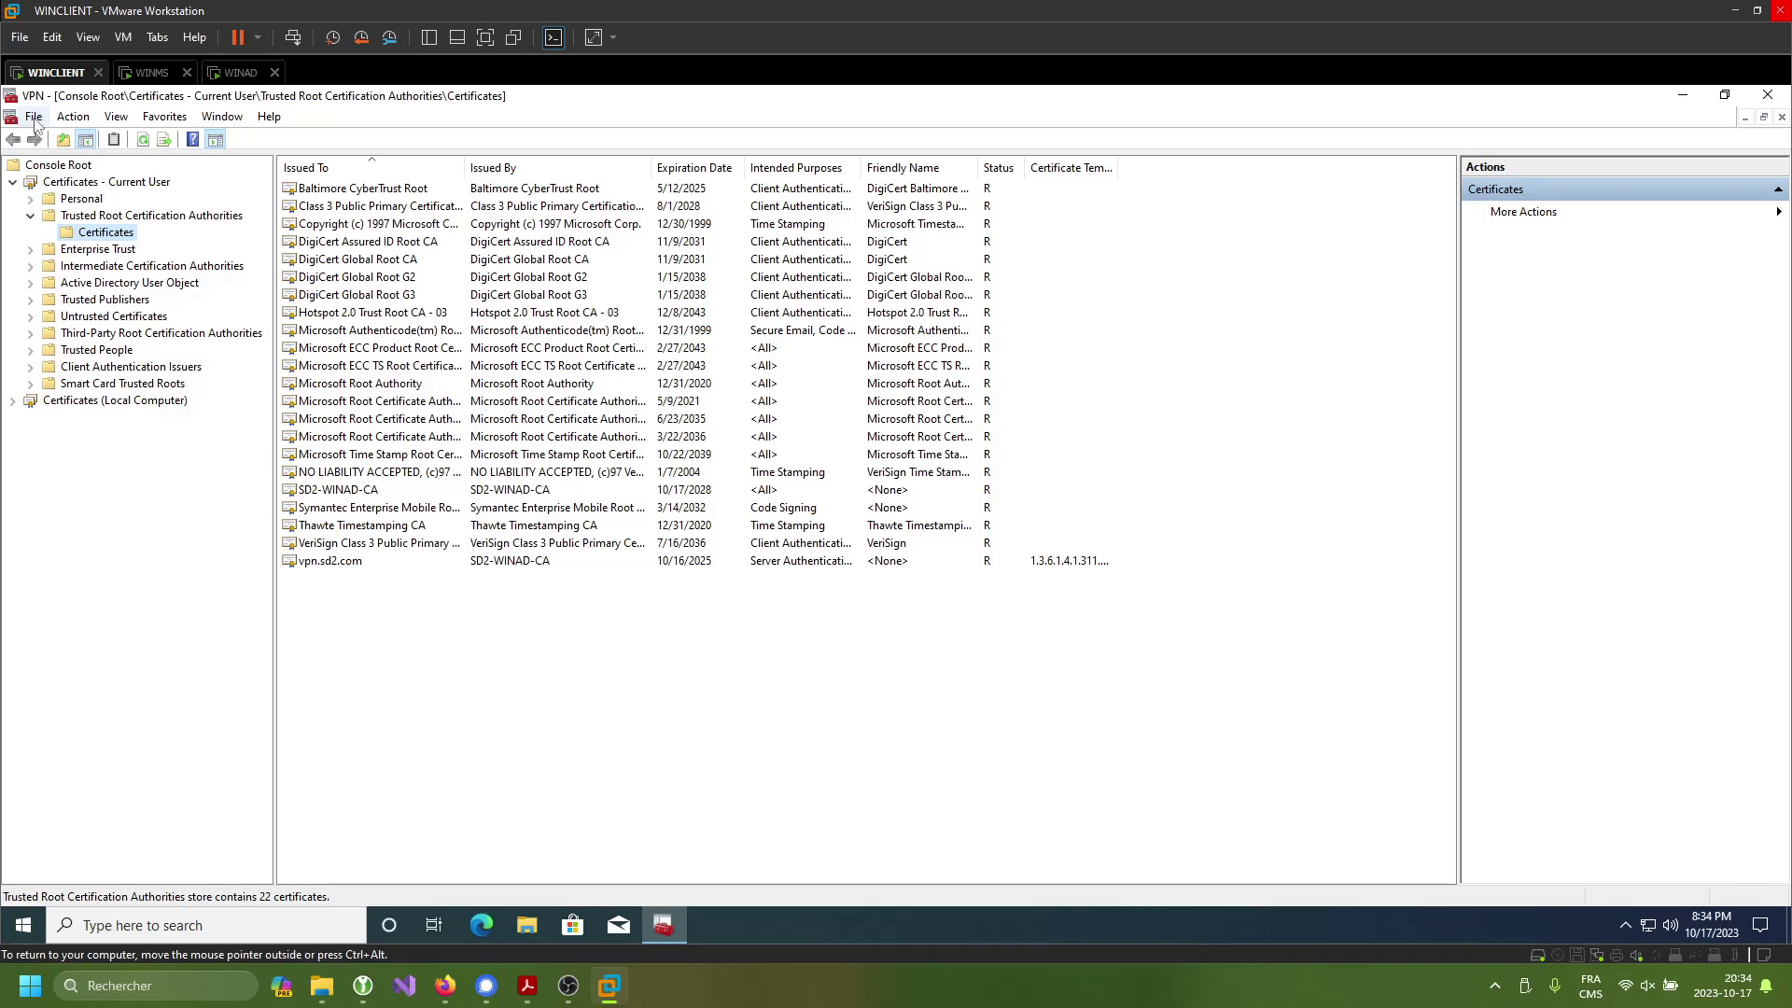
{"action": "left_click", "coordinate": [46, 125]}
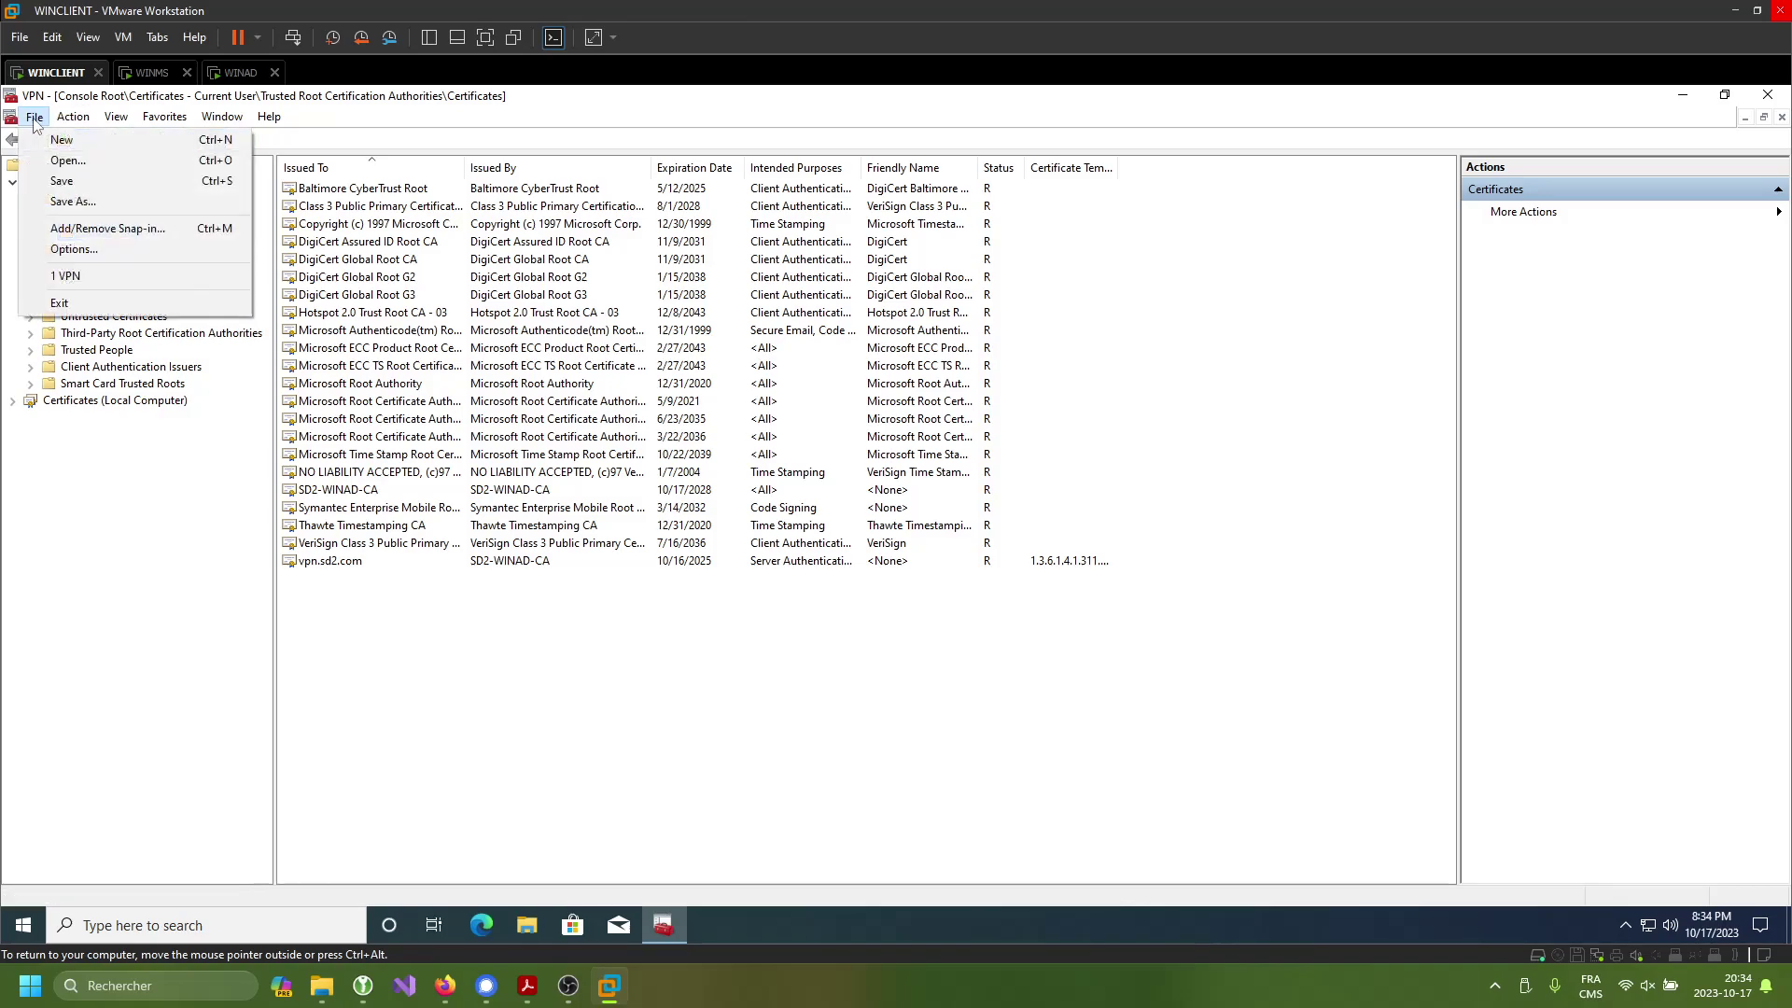
{"action": "left_click", "coordinate": [87, 185]}
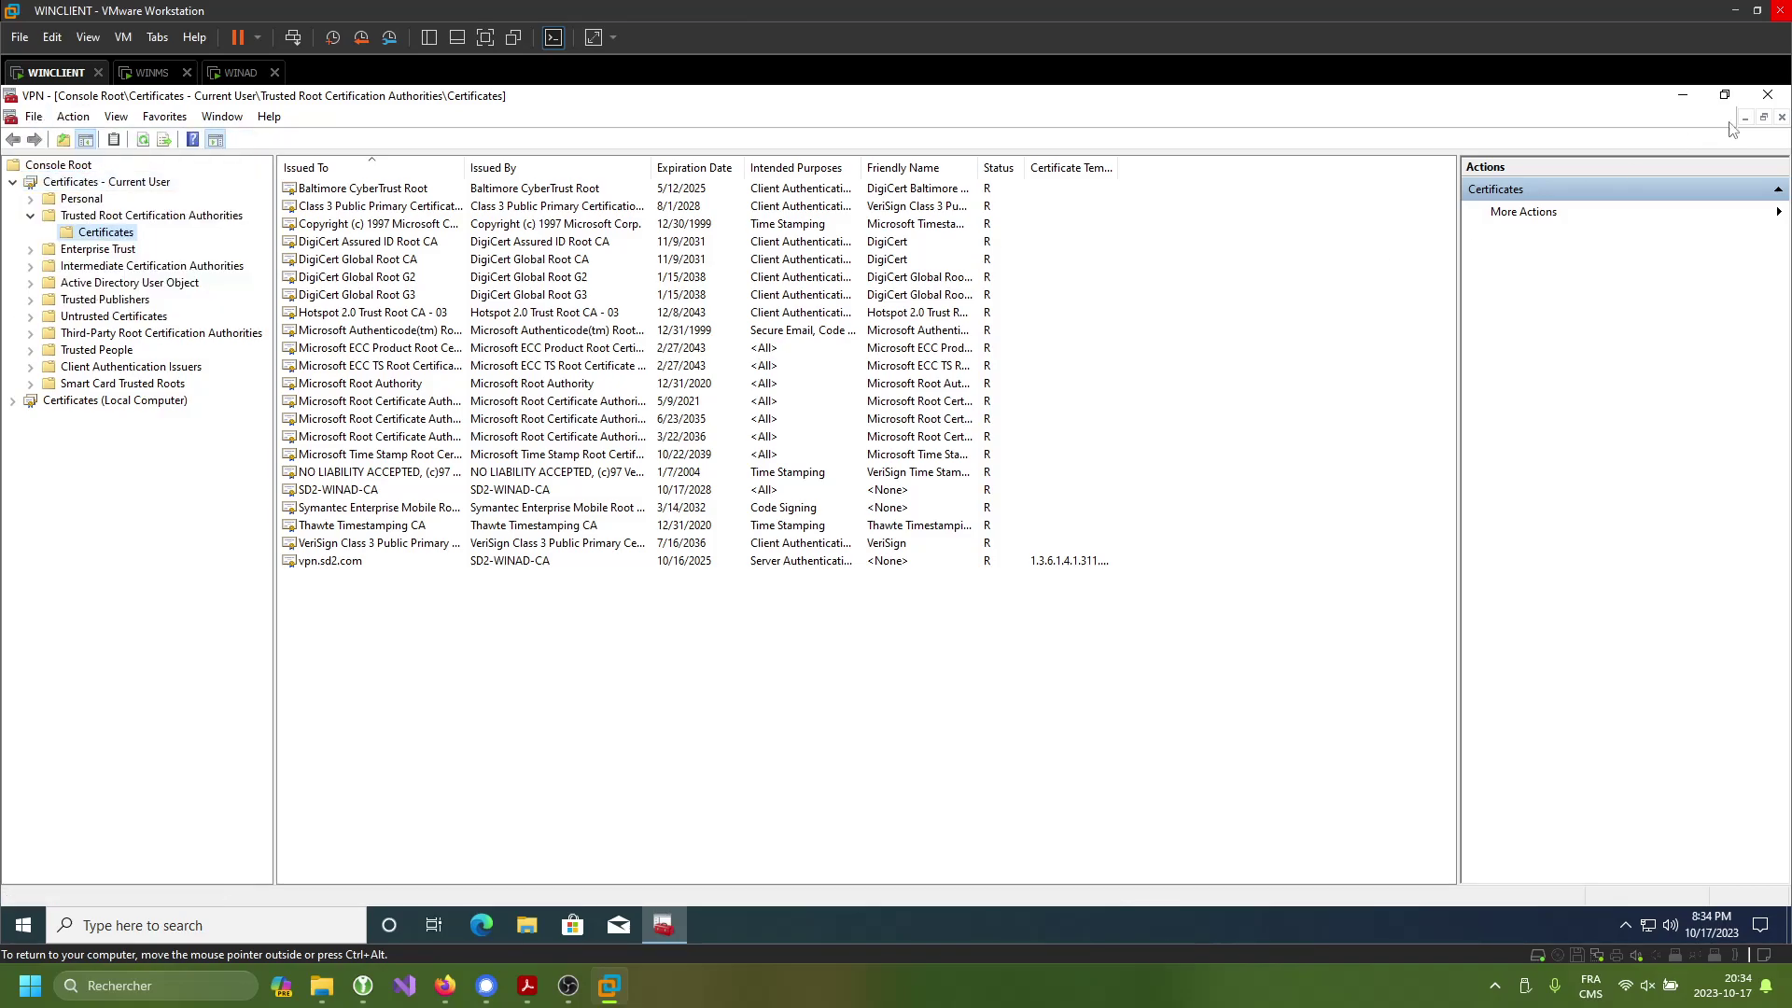
{"action": "left_click", "coordinate": [1773, 93]}
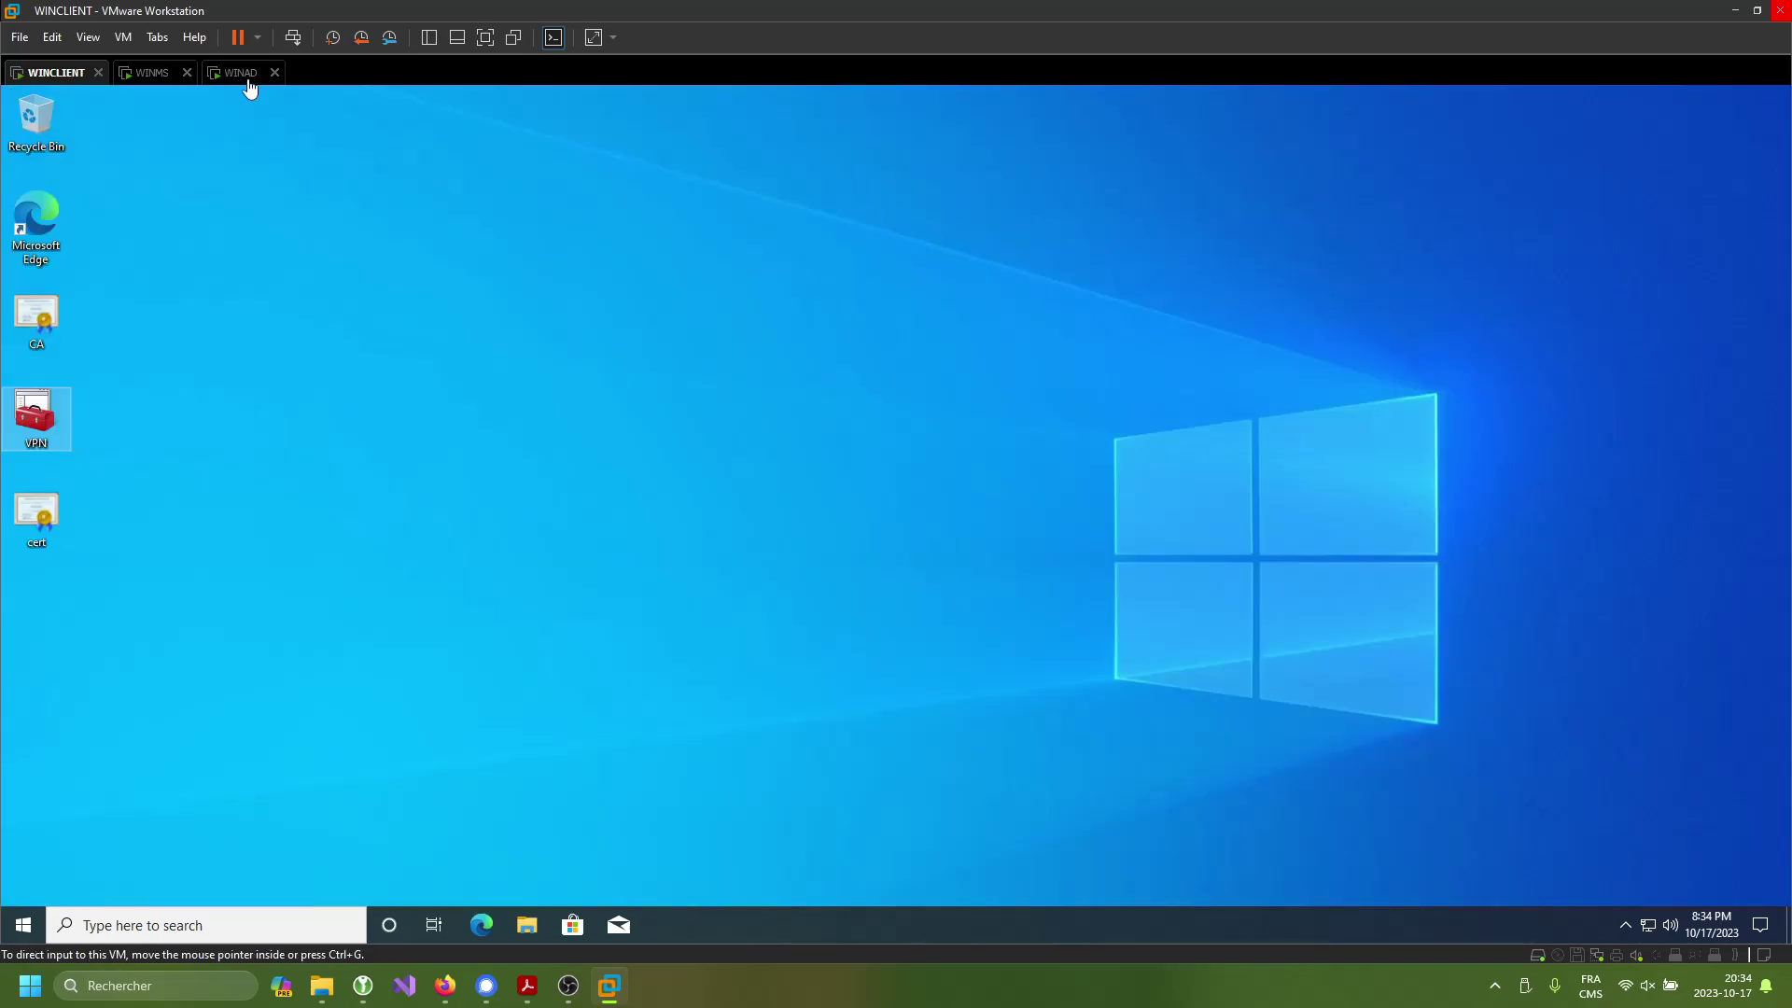
- Move to WINMS via WINAD, dismiss the Admin Center notice and cancel the Remote Access wizard
{"action": "left_click", "coordinate": [241, 73]}
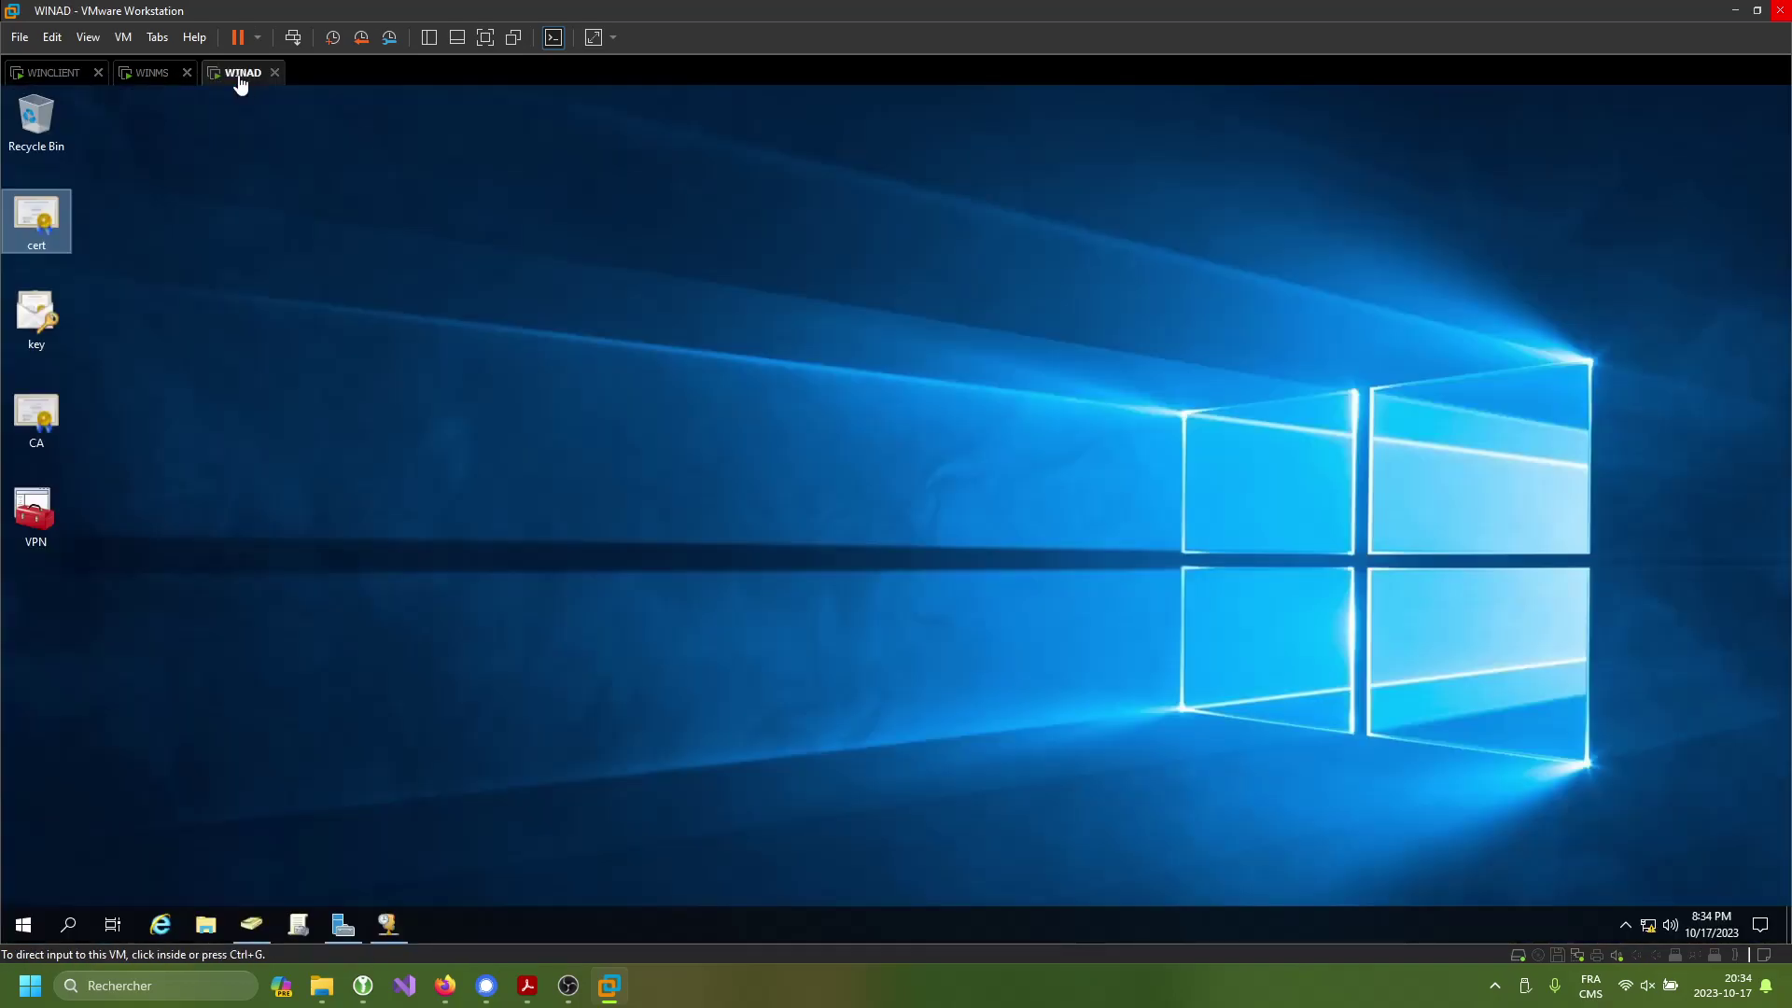
{"action": "left_click", "coordinate": [42, 326]}
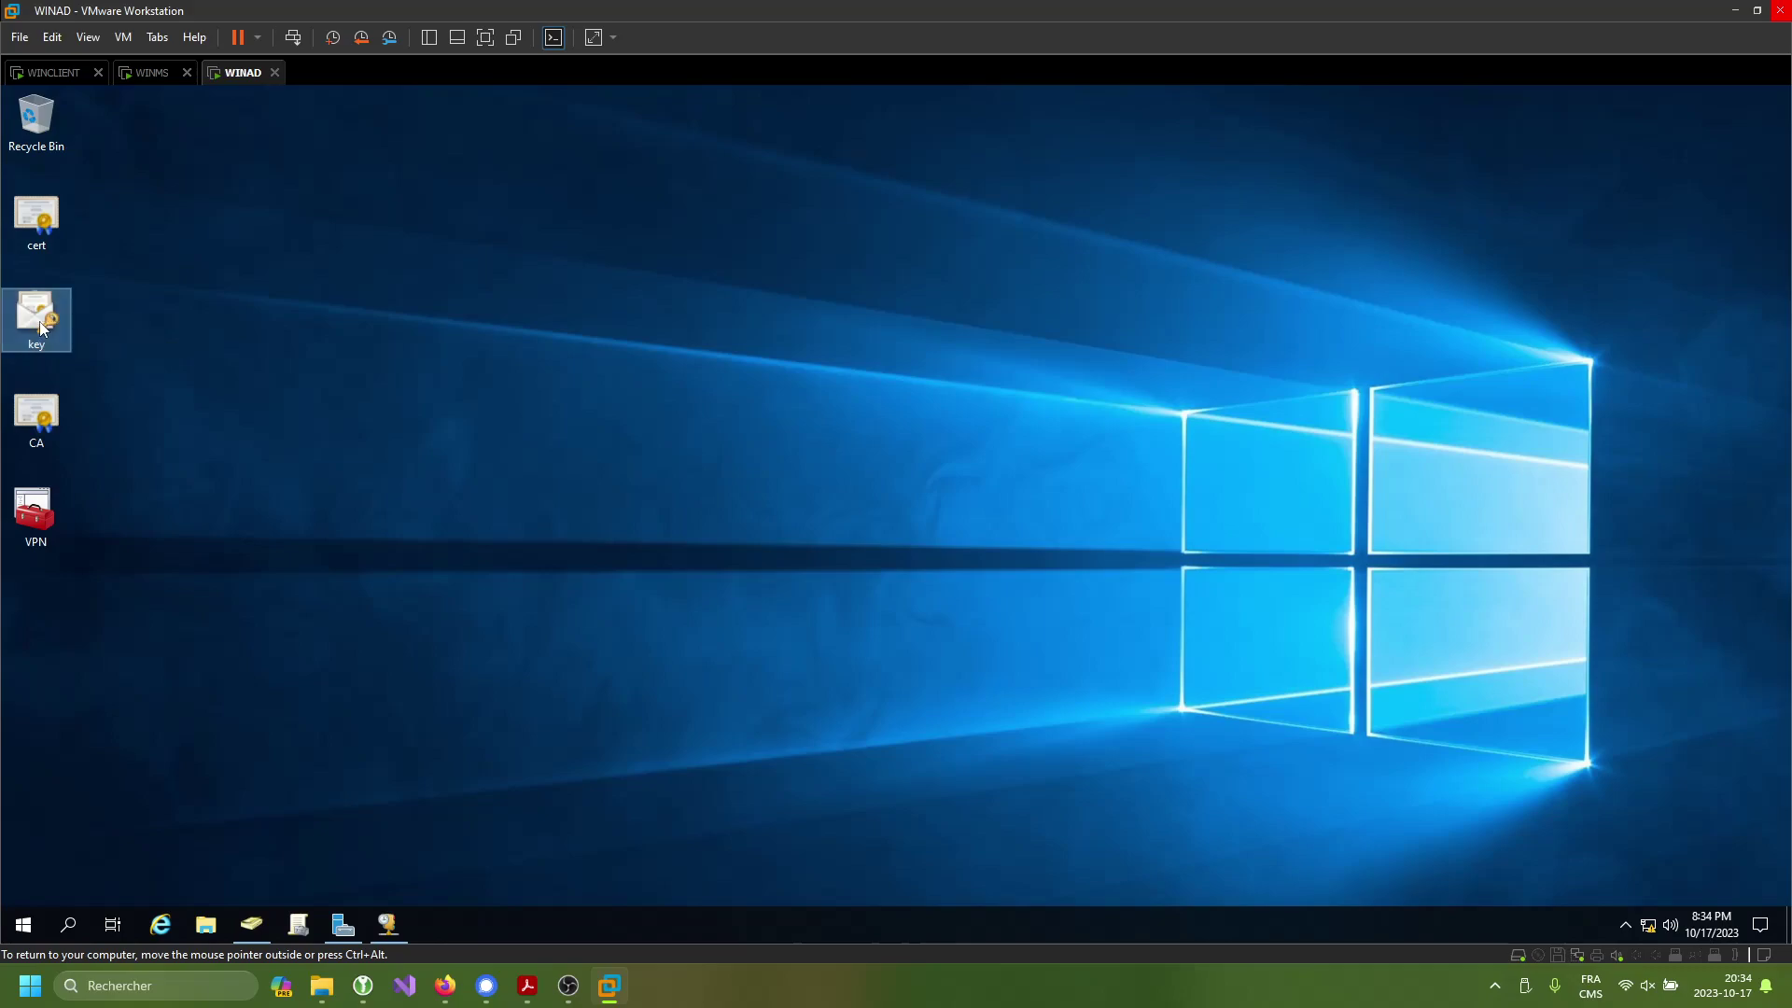
{"action": "left_click", "coordinate": [149, 72]}
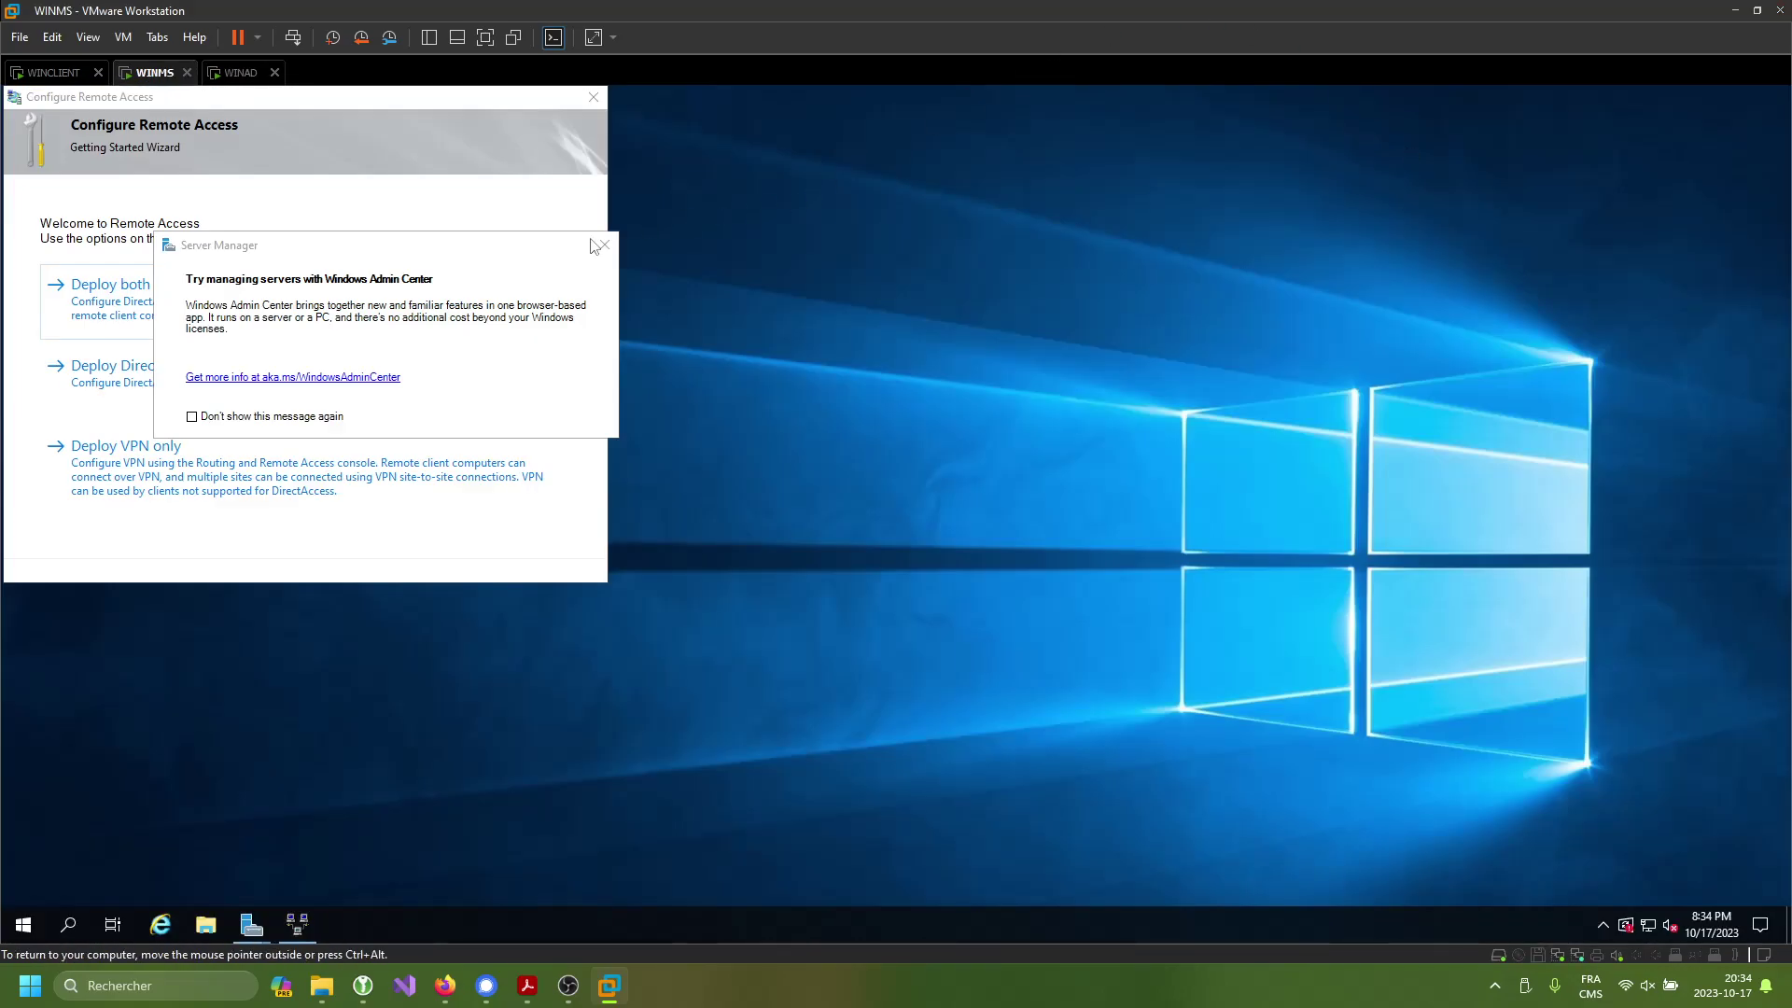
{"action": "left_click", "coordinate": [600, 244]}
{"action": "left_click", "coordinate": [601, 105]}
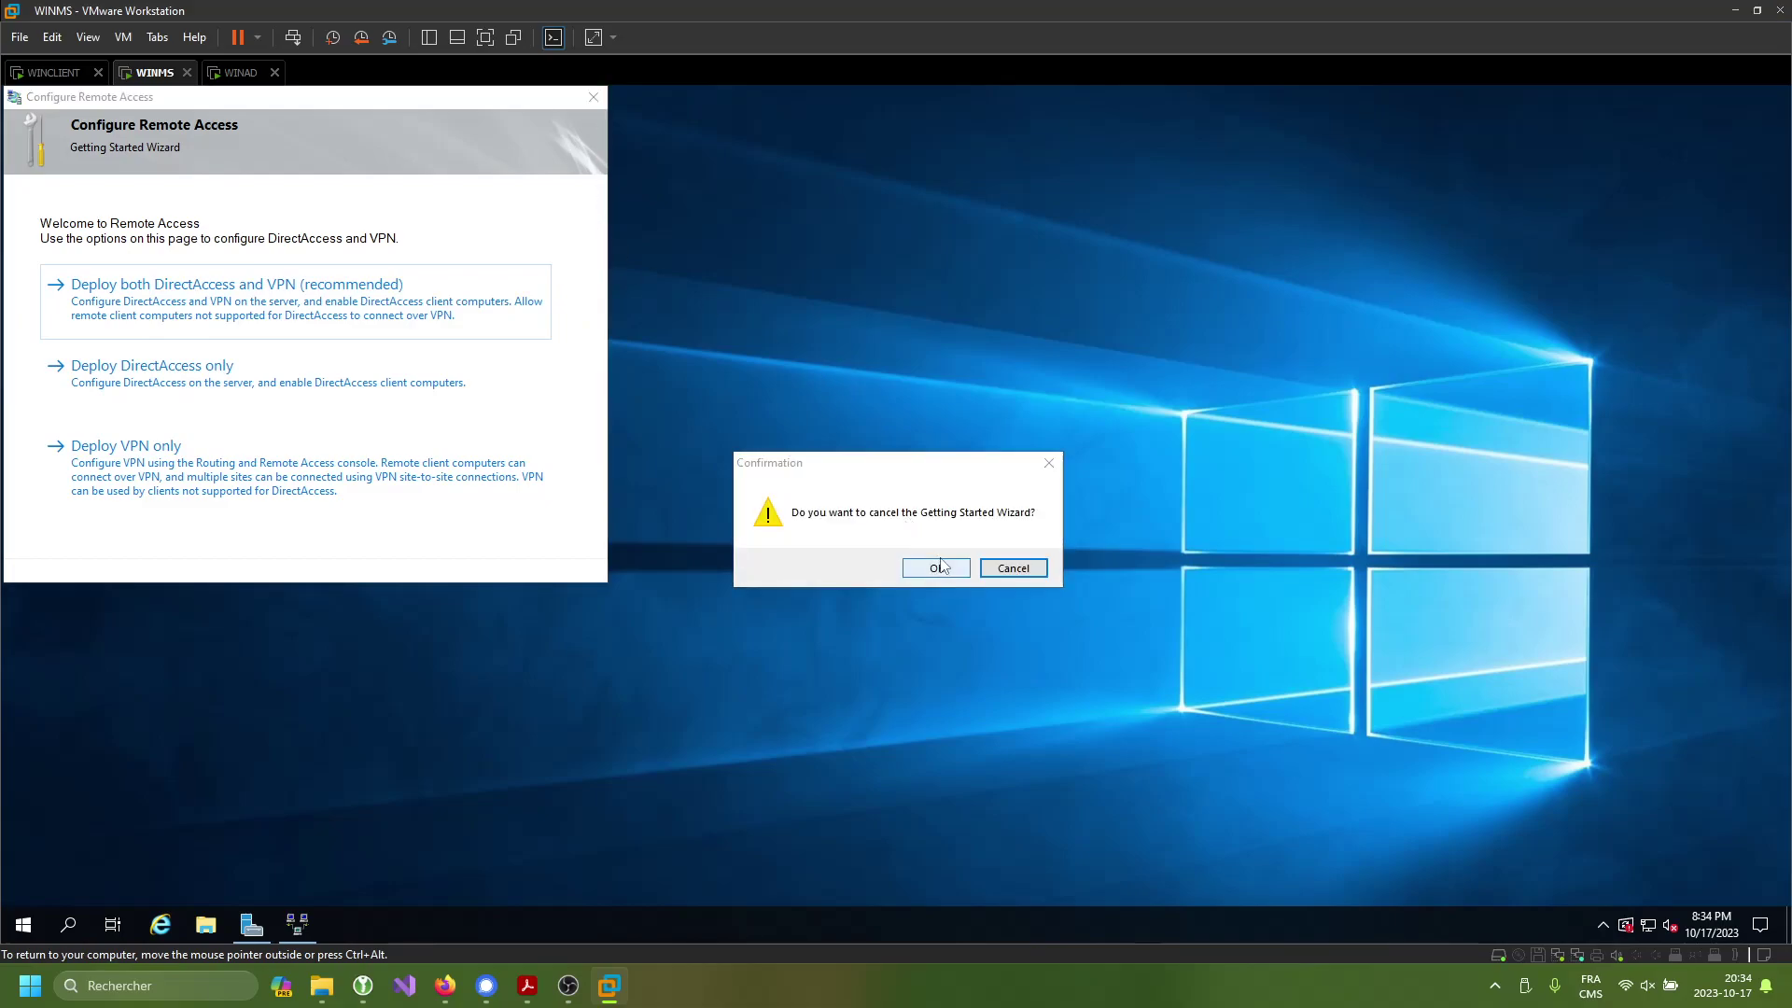
{"action": "left_click", "coordinate": [936, 569]}
{"action": "key", "text": "ctrl+v"}
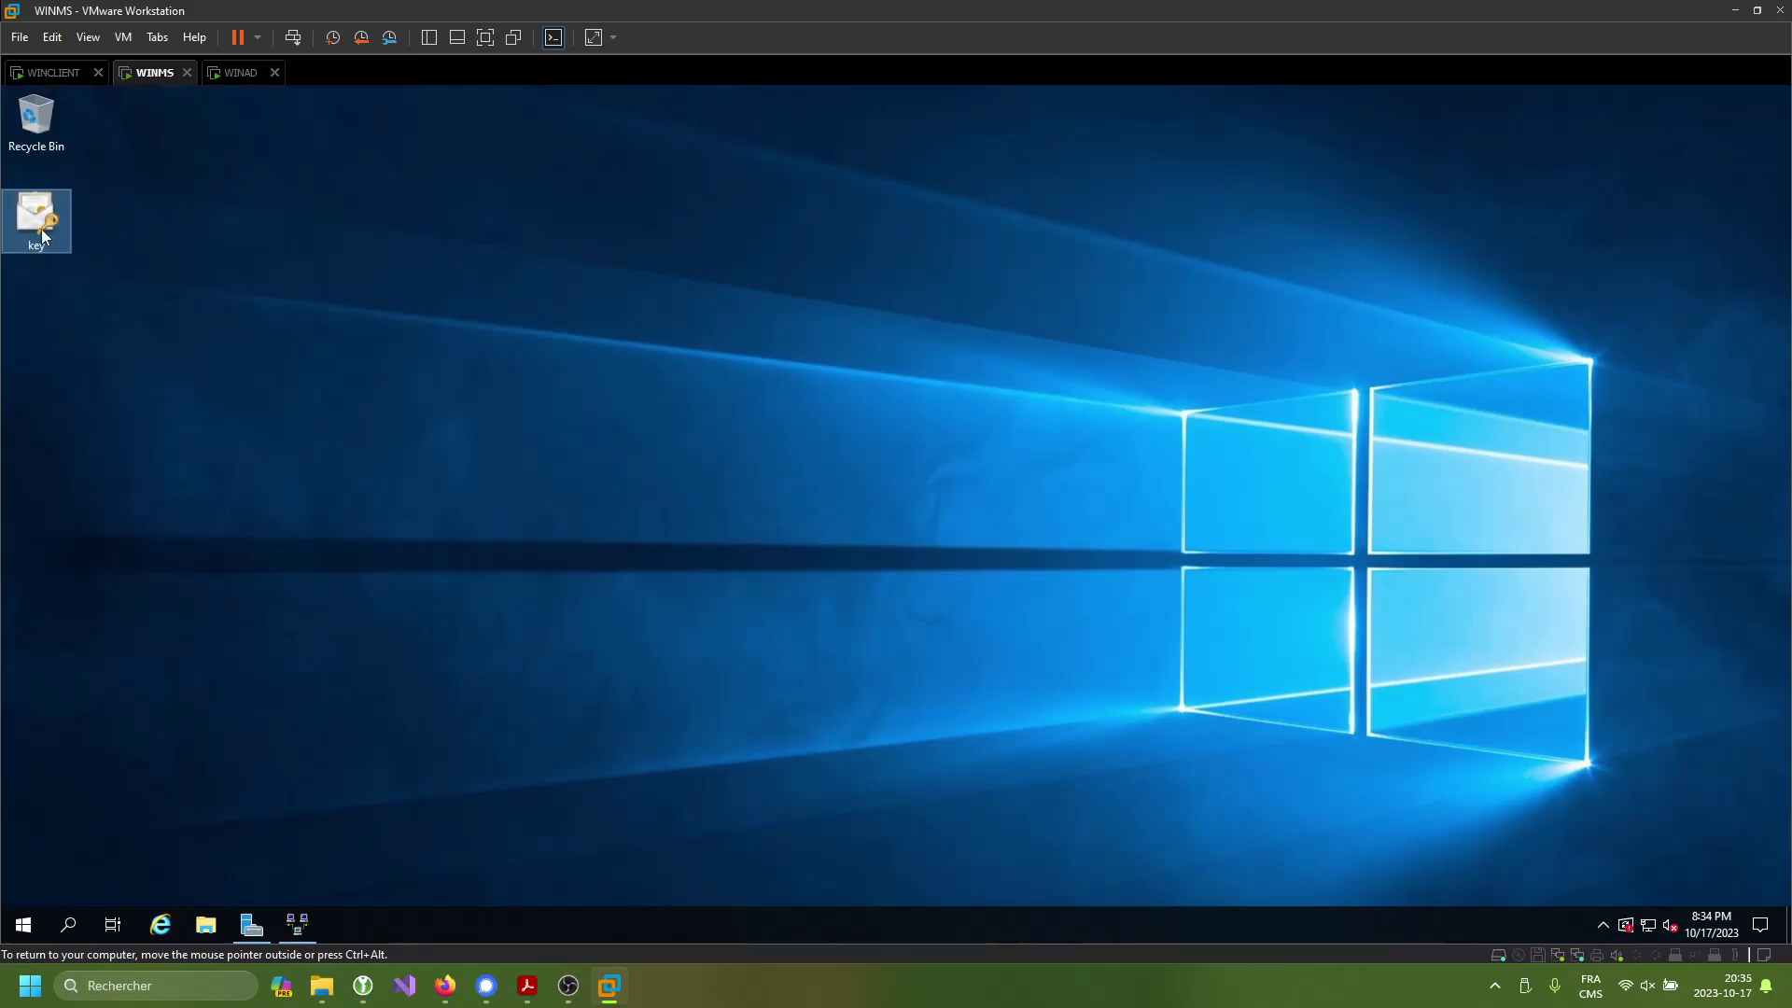
- Import key.pfx for Local Machine with its private key password into a chosen store
{"action": "double_click", "coordinate": [44, 230]}
{"action": "left_click", "coordinate": [754, 558]}
{"action": "left_click", "coordinate": [1026, 716]}
{"action": "left_click", "coordinate": [1032, 717]}
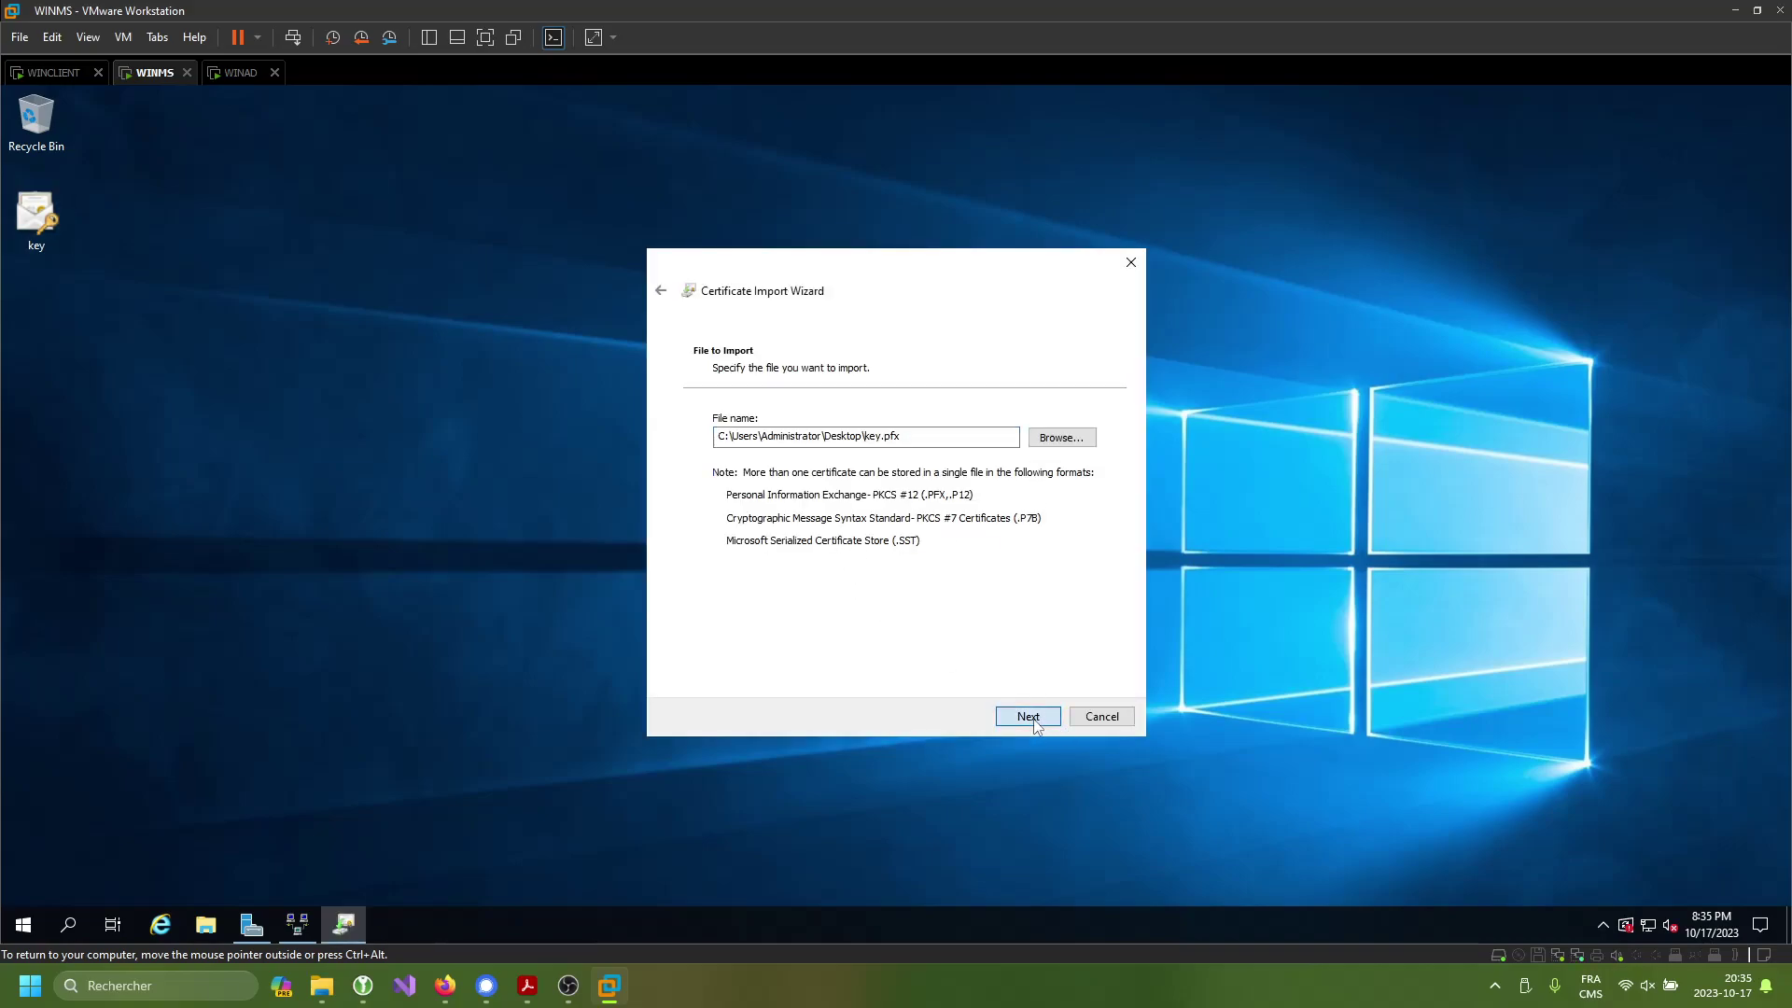
{"action": "type", "text": "P"}
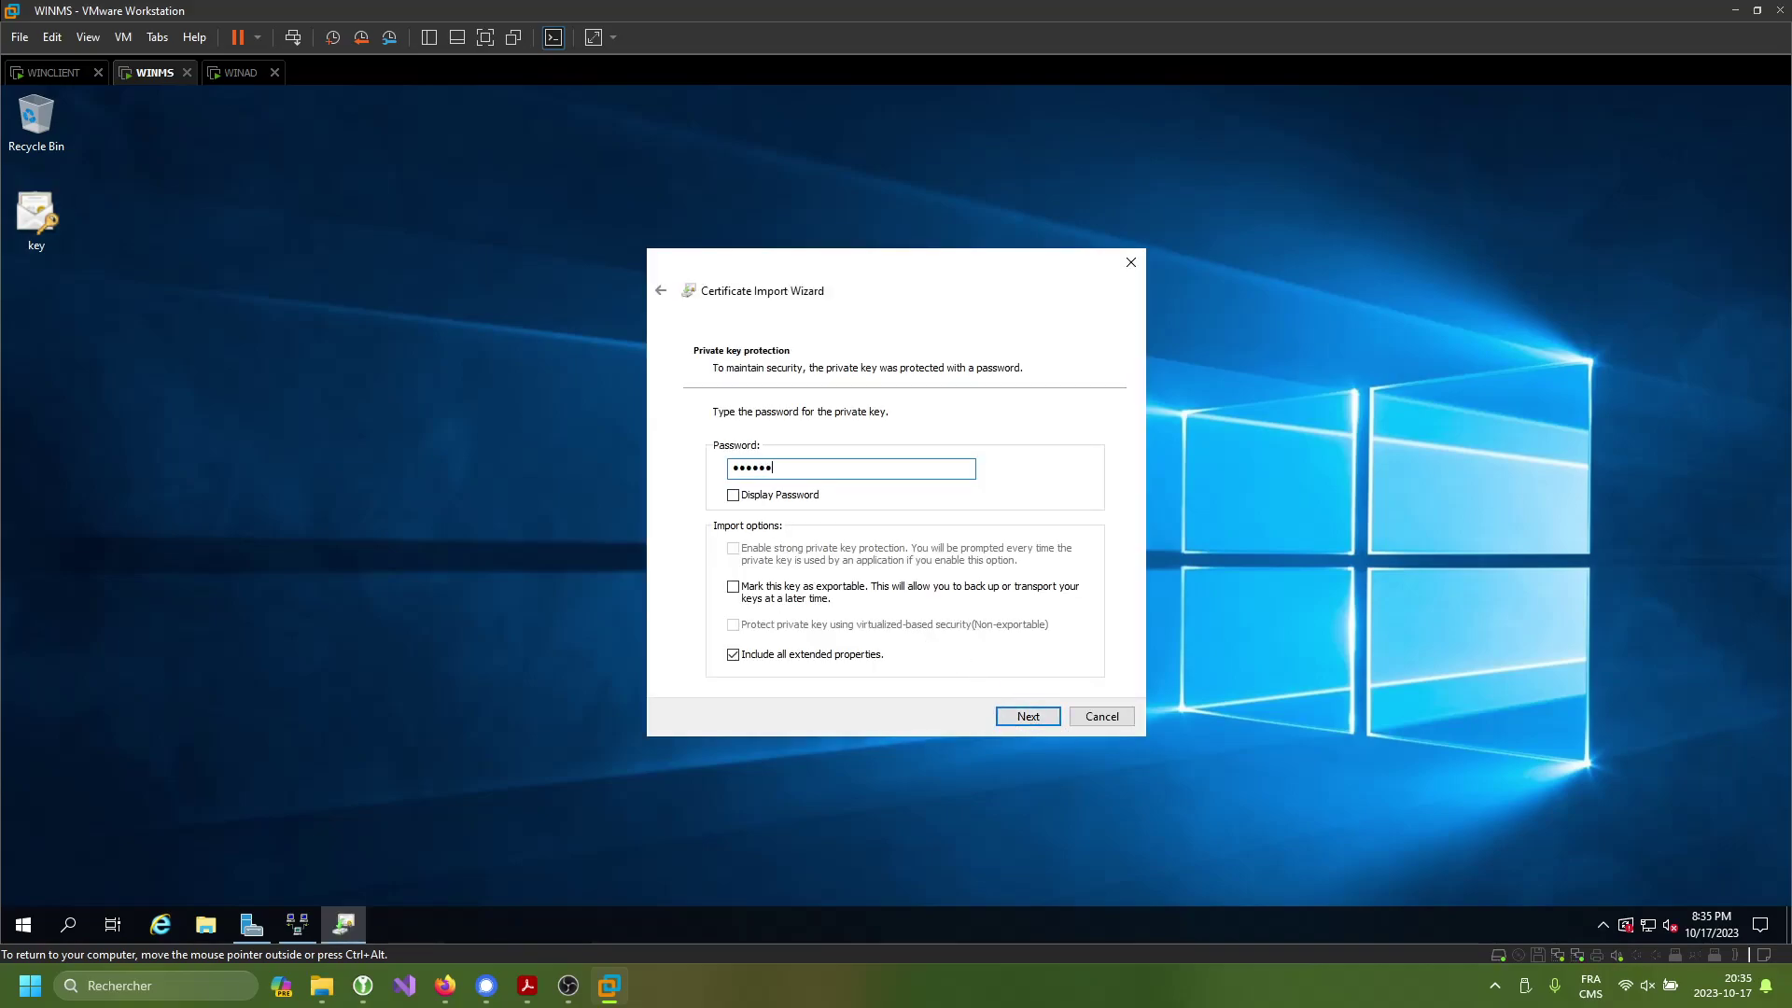
{"action": "key", "text": "Return"}
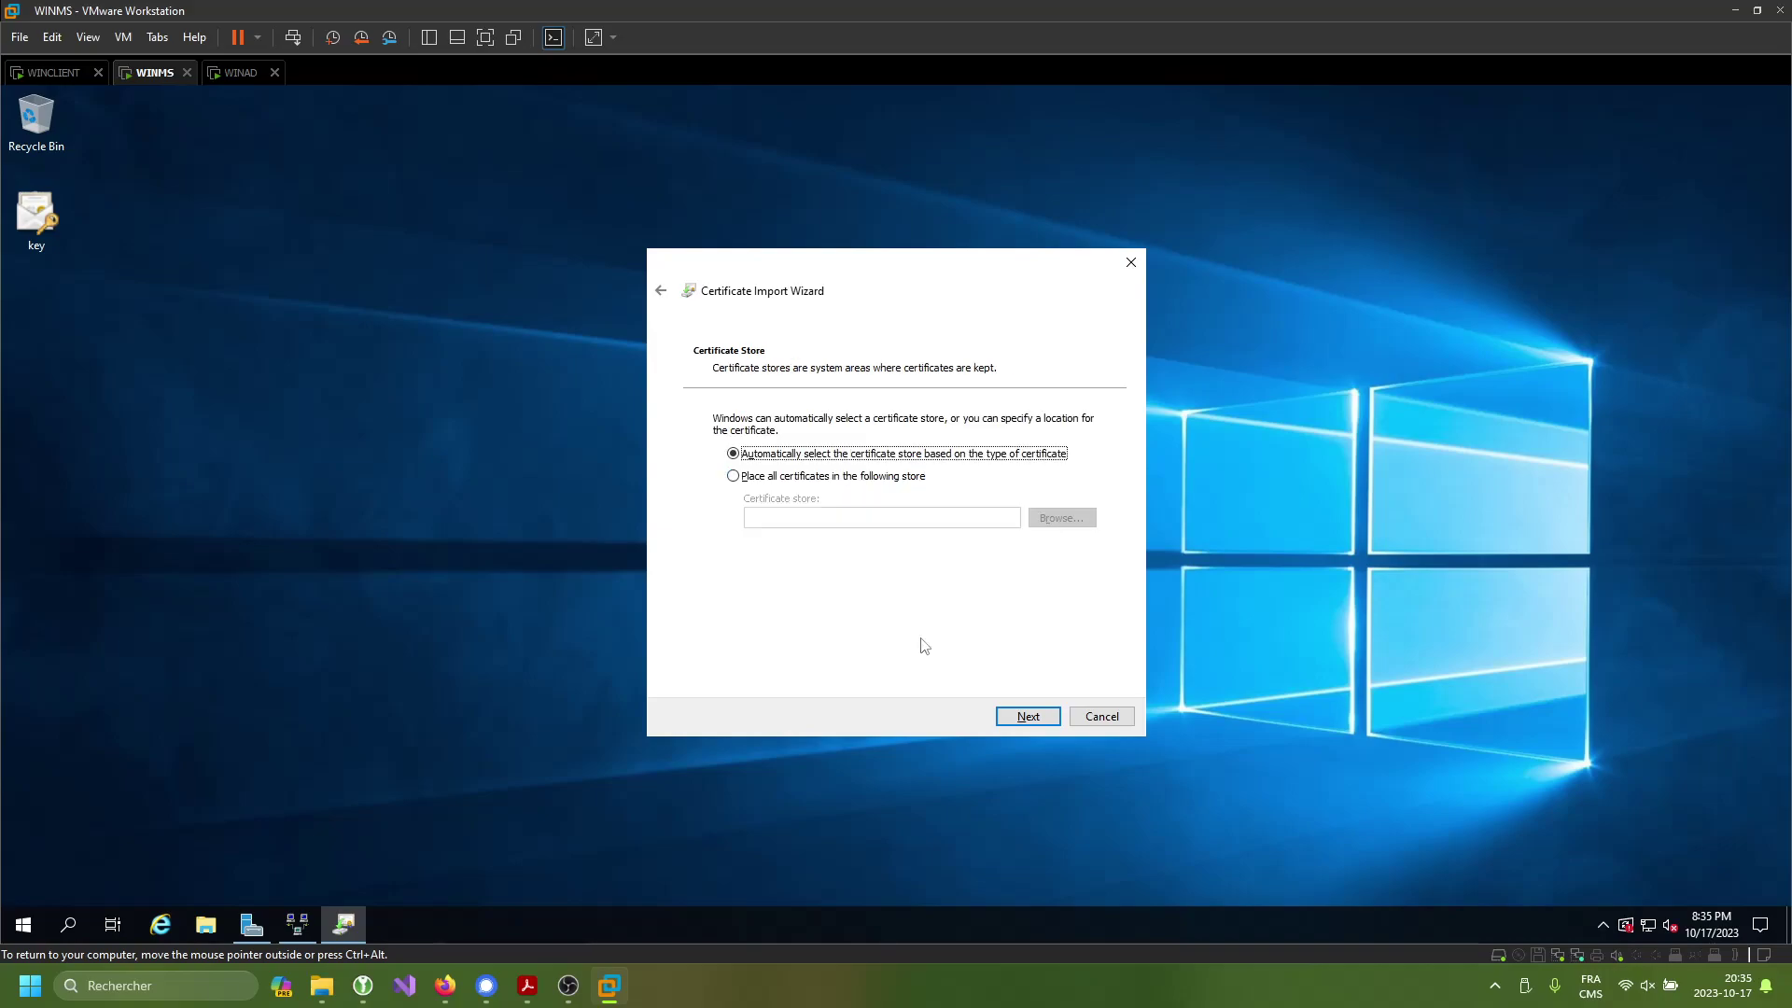
{"action": "left_click", "coordinate": [896, 476]}
{"action": "left_click", "coordinate": [1061, 518]}
{"action": "left_click", "coordinate": [791, 501]}
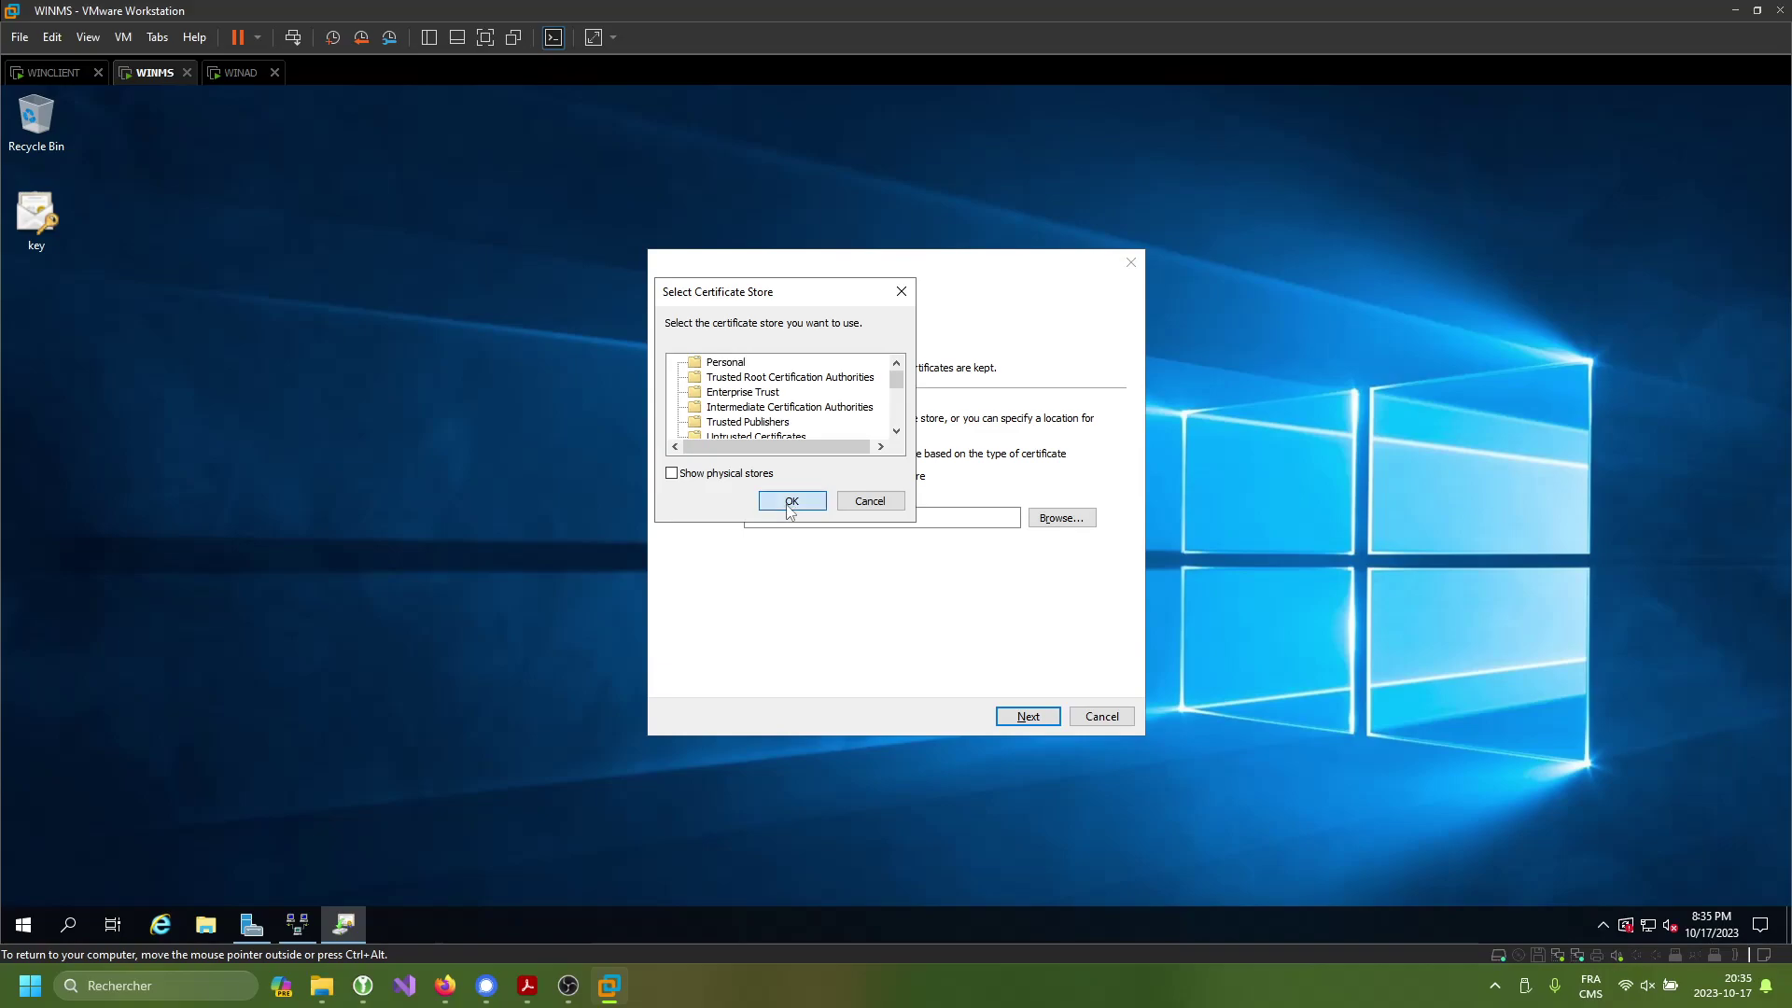
{"action": "left_click", "coordinate": [1025, 717]}
{"action": "left_click", "coordinate": [1026, 716]}
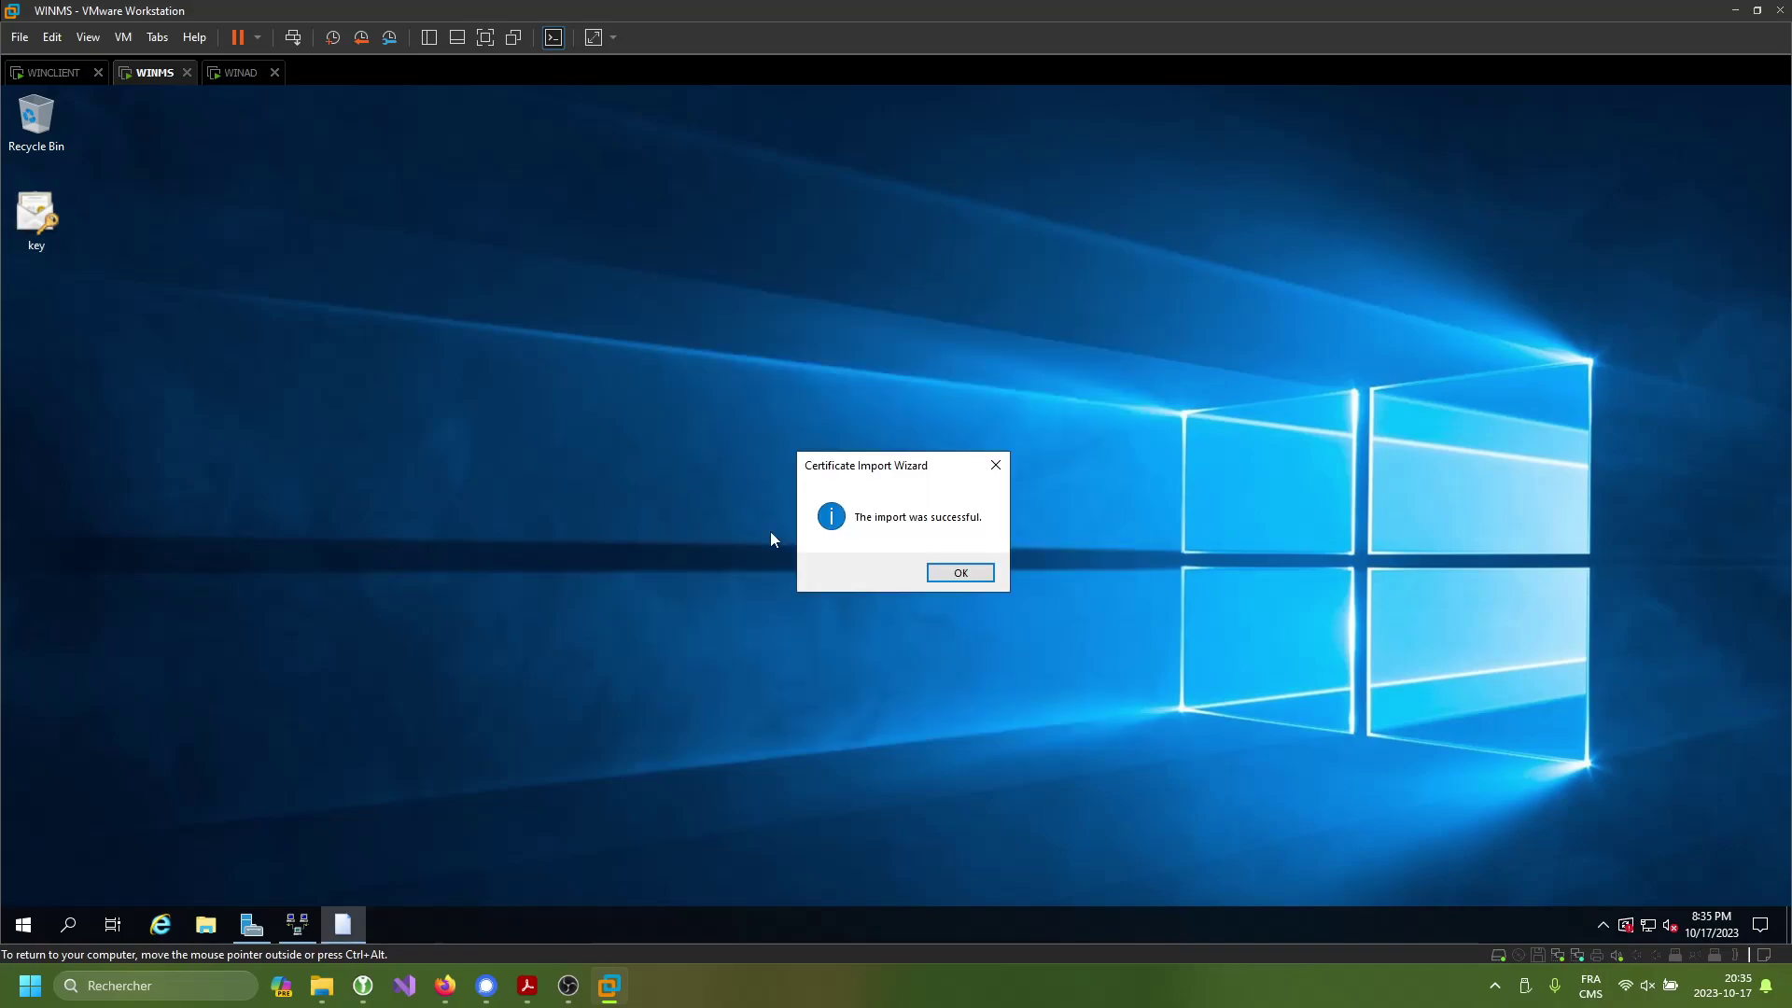
{"action": "left_click", "coordinate": [961, 573]}
- Import key.pfx again for Local Machine, this time into Trusted Root Certification Authorities
{"action": "double_click", "coordinate": [53, 201]}
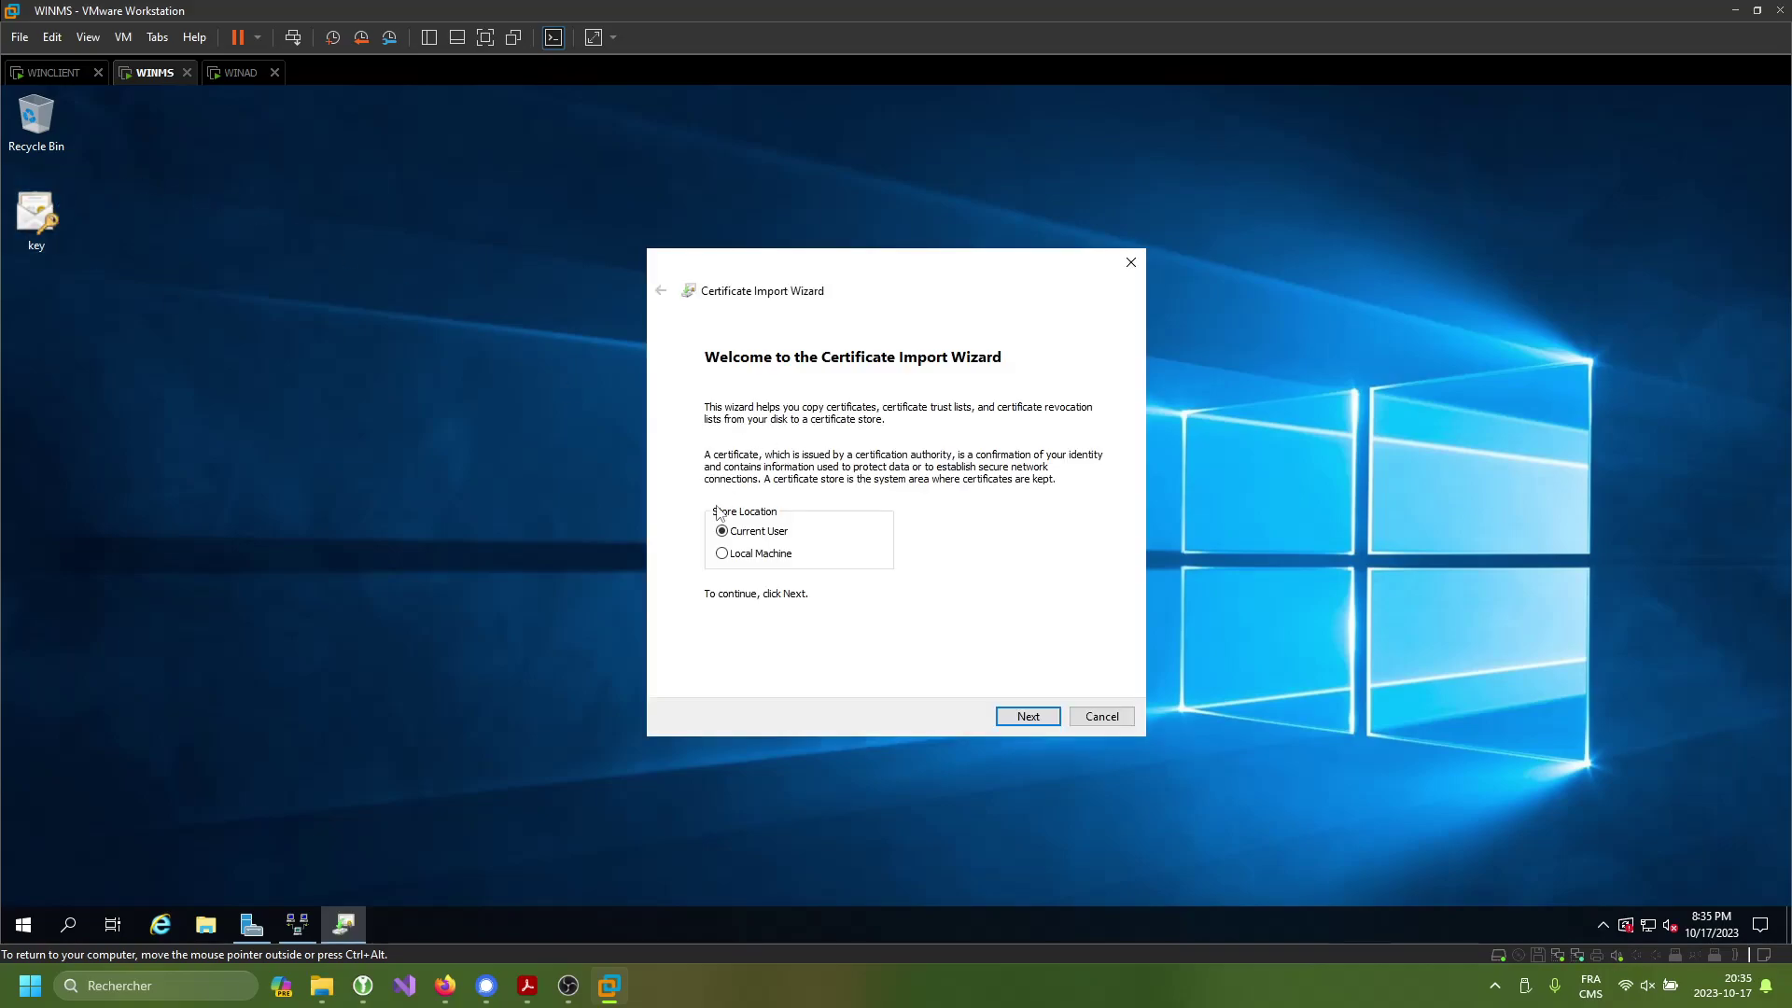
{"action": "left_click", "coordinate": [774, 554]}
{"action": "left_click", "coordinate": [1027, 715]}
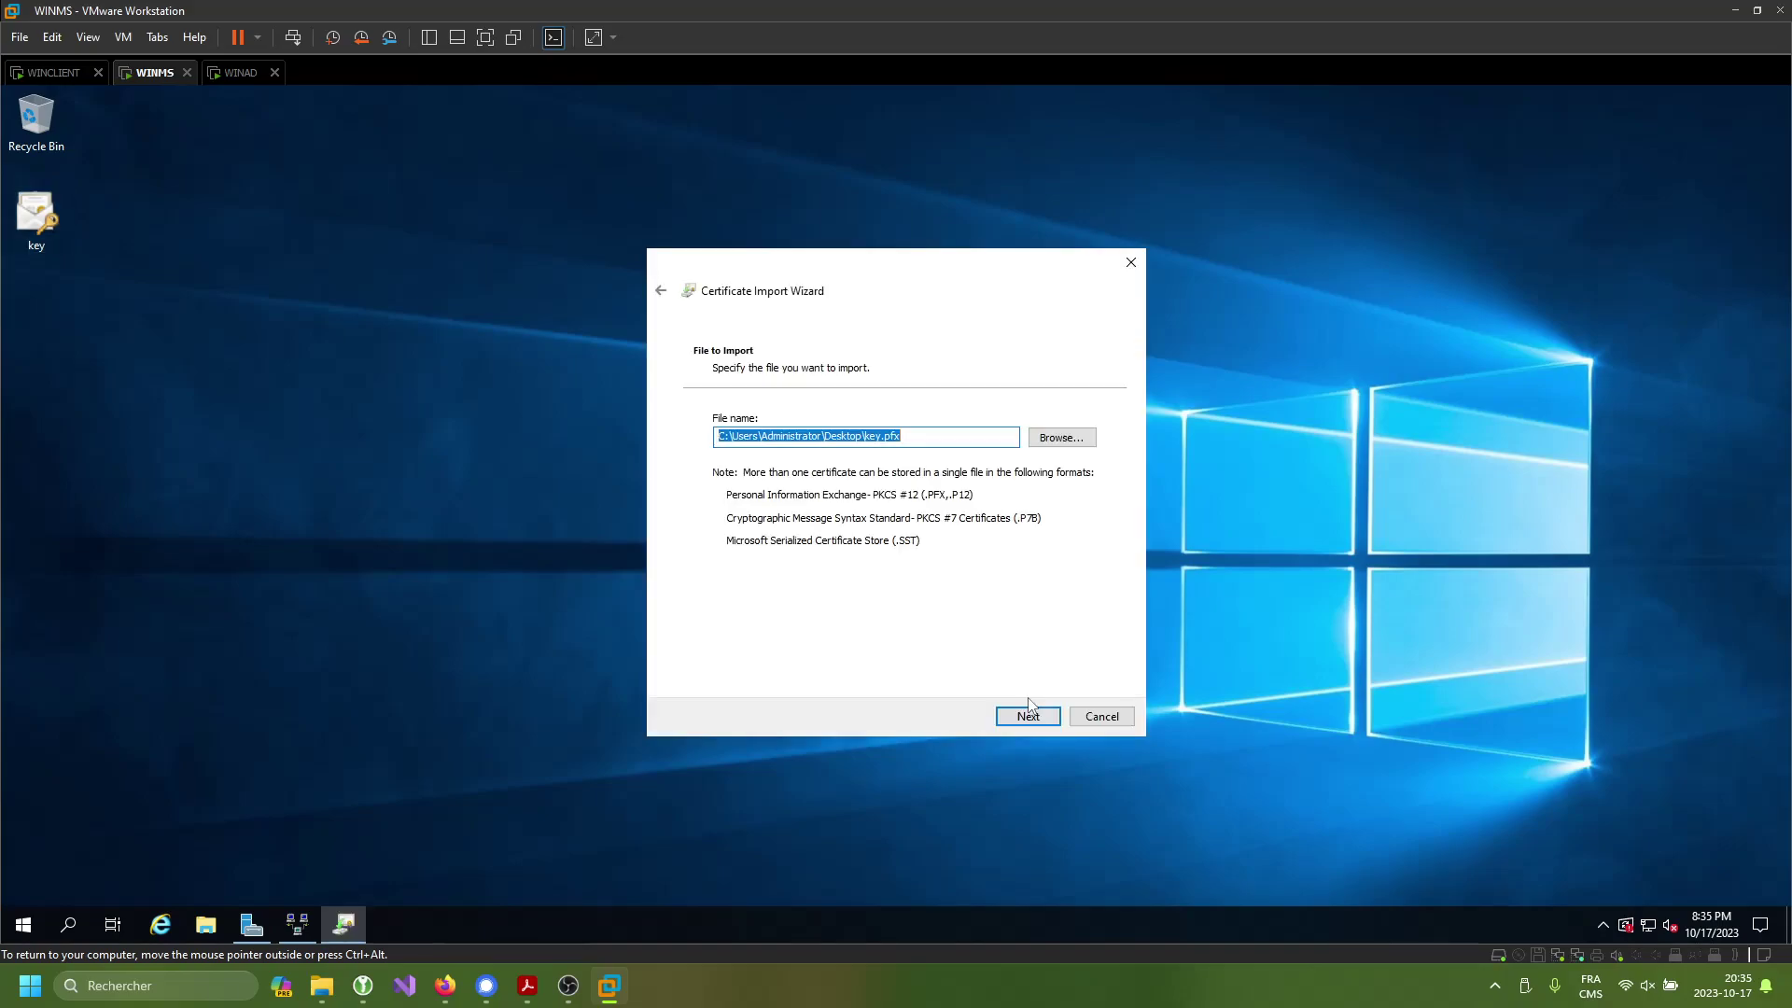
{"action": "left_click", "coordinate": [1024, 718]}
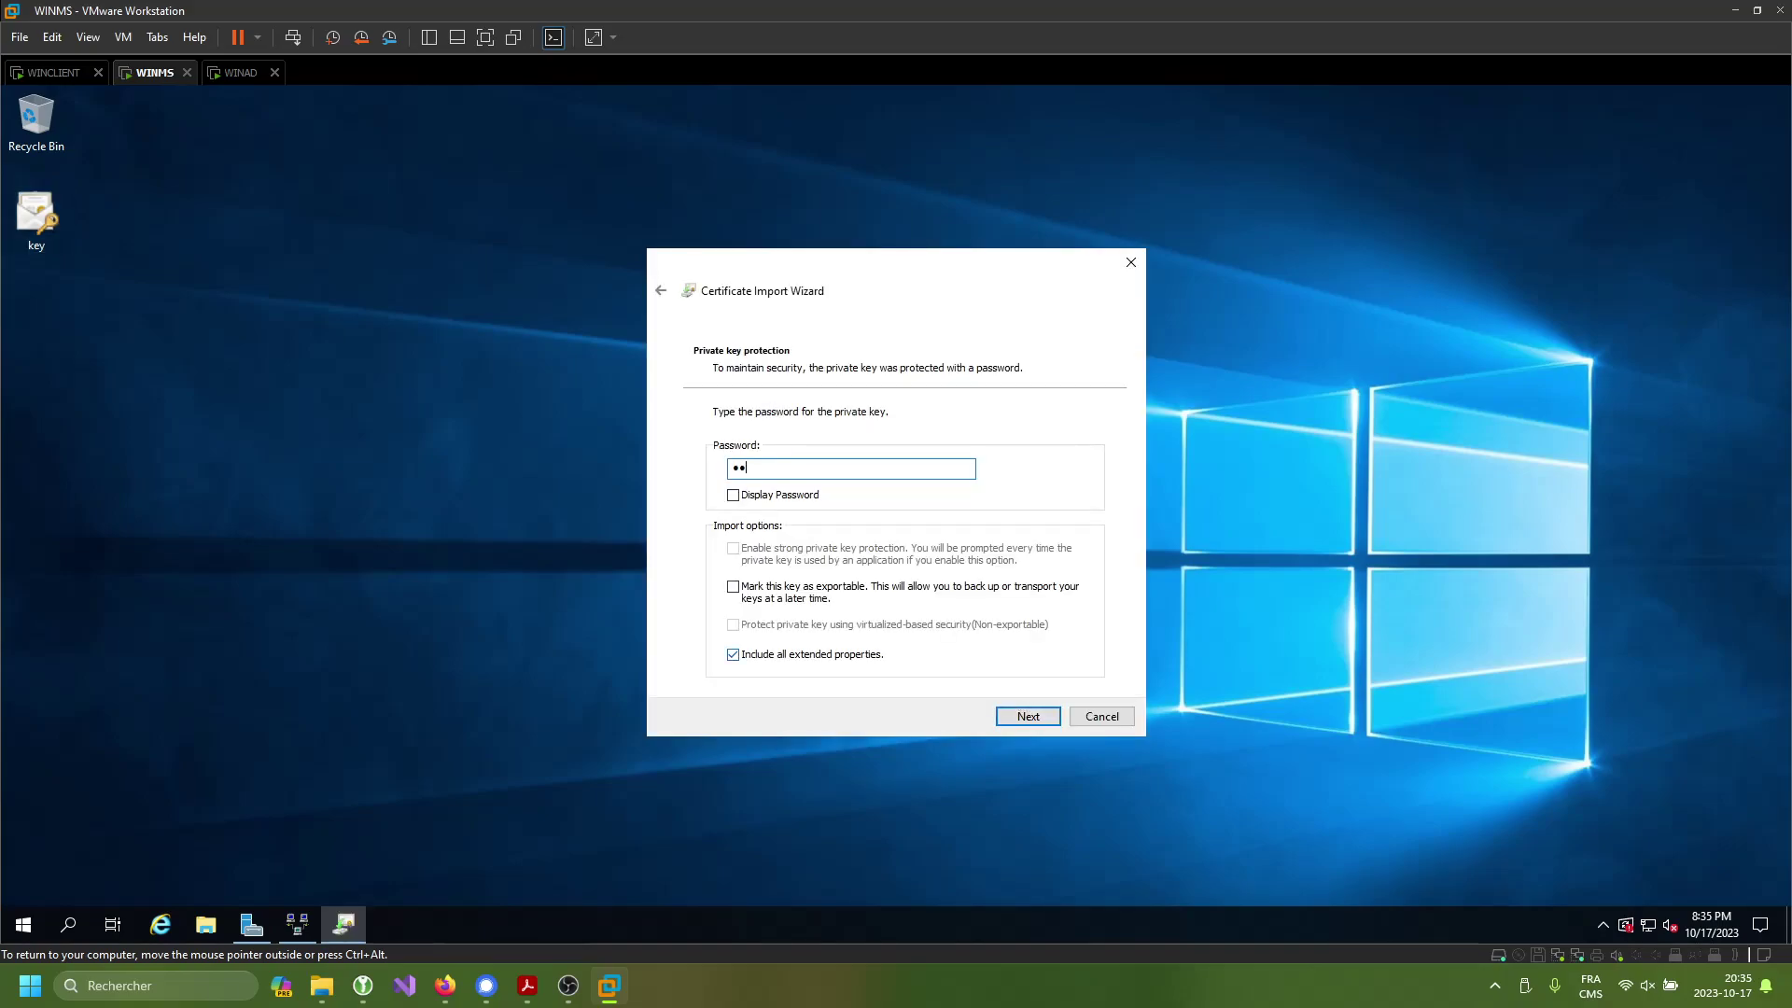
{"action": "key", "text": "Return"}
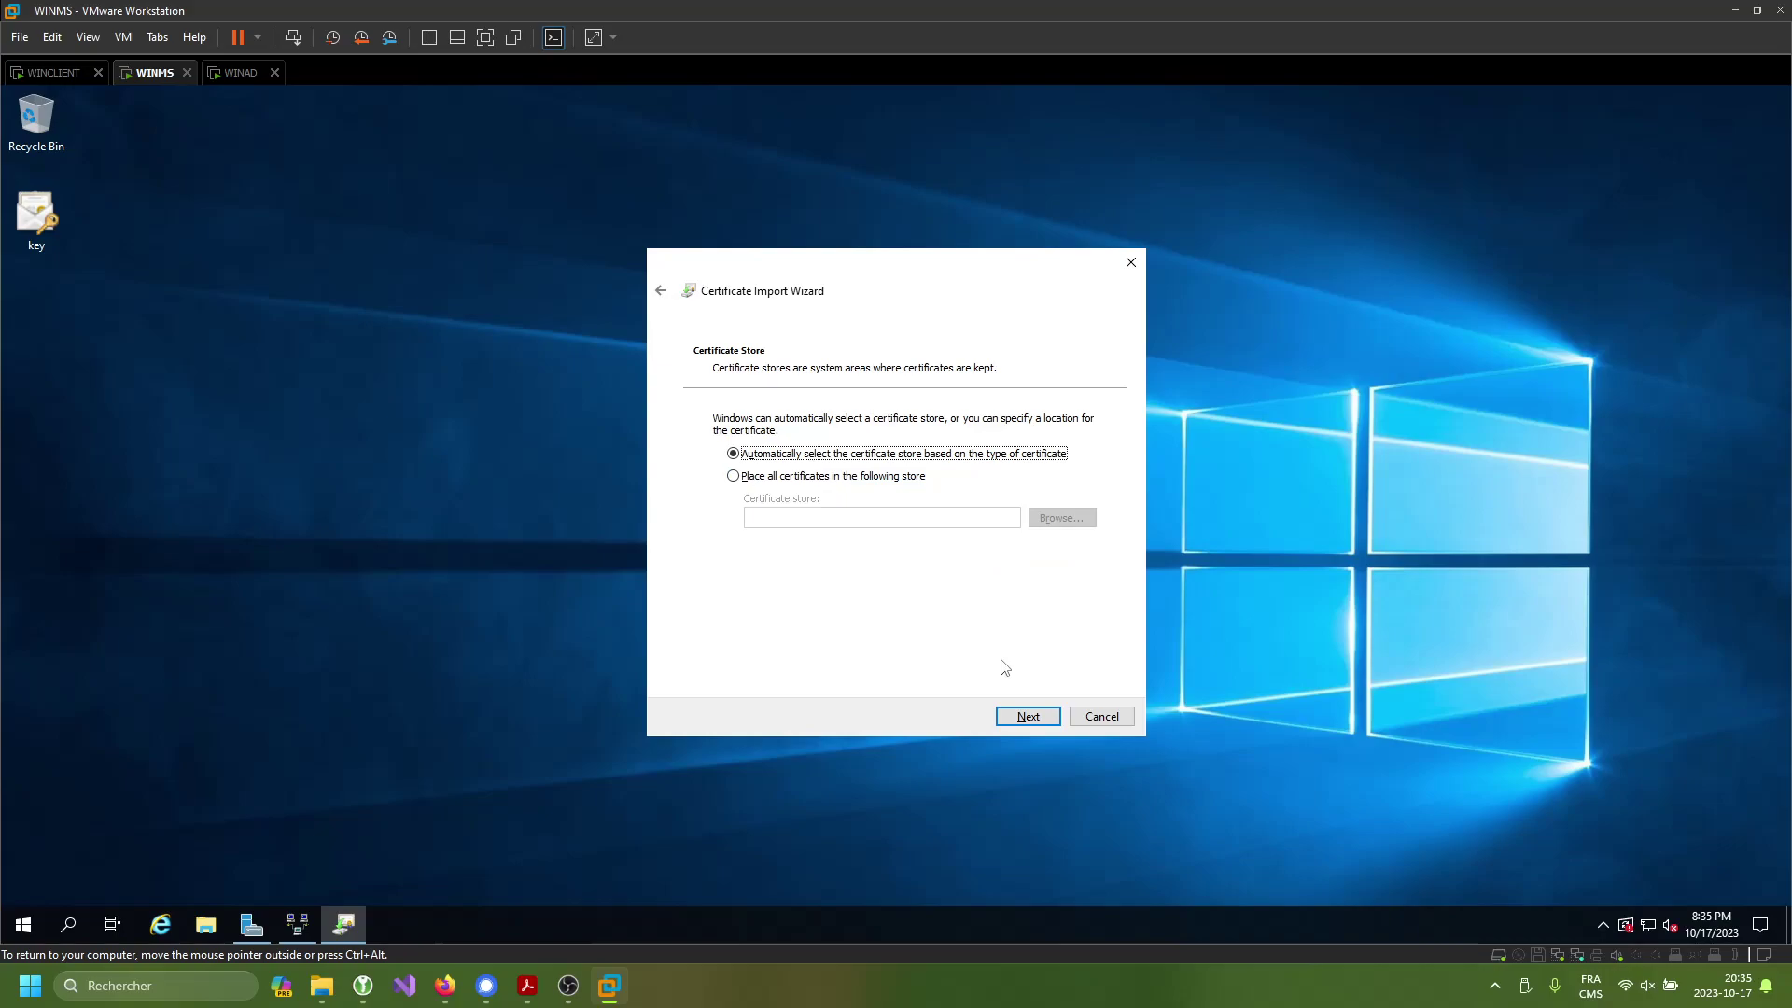
{"action": "left_click", "coordinate": [833, 477]}
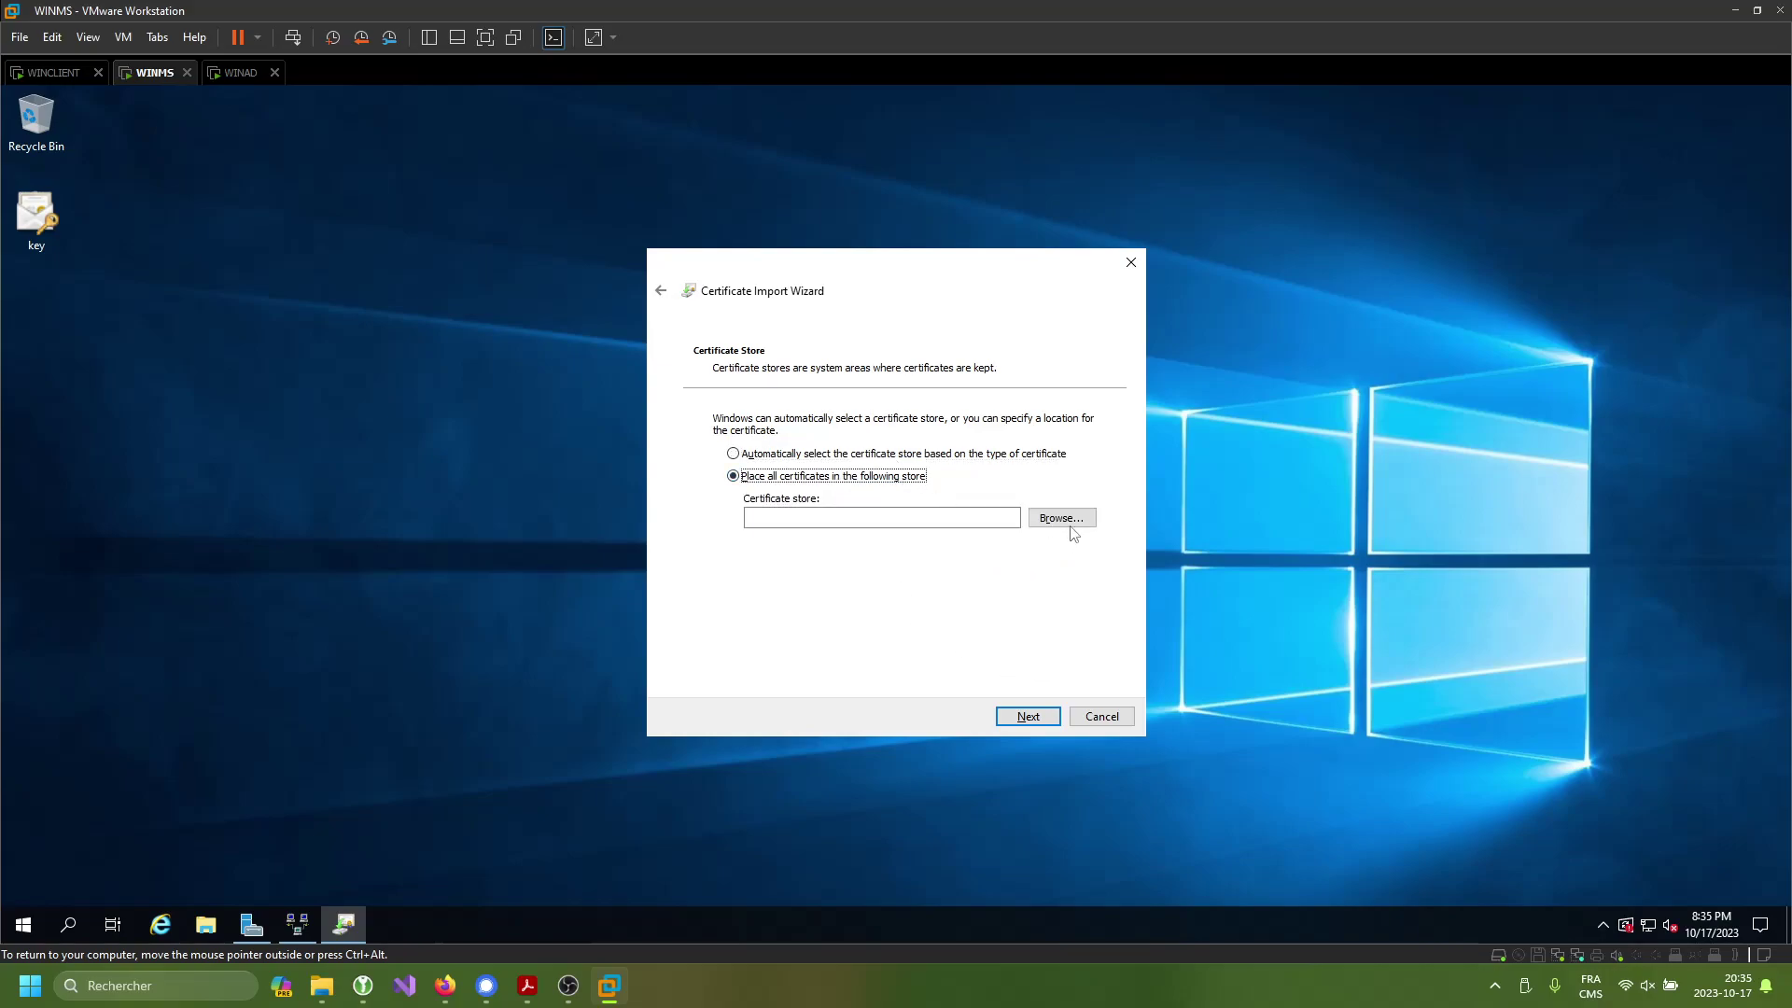
{"action": "left_click", "coordinate": [1064, 521]}
{"action": "left_click", "coordinate": [786, 378]}
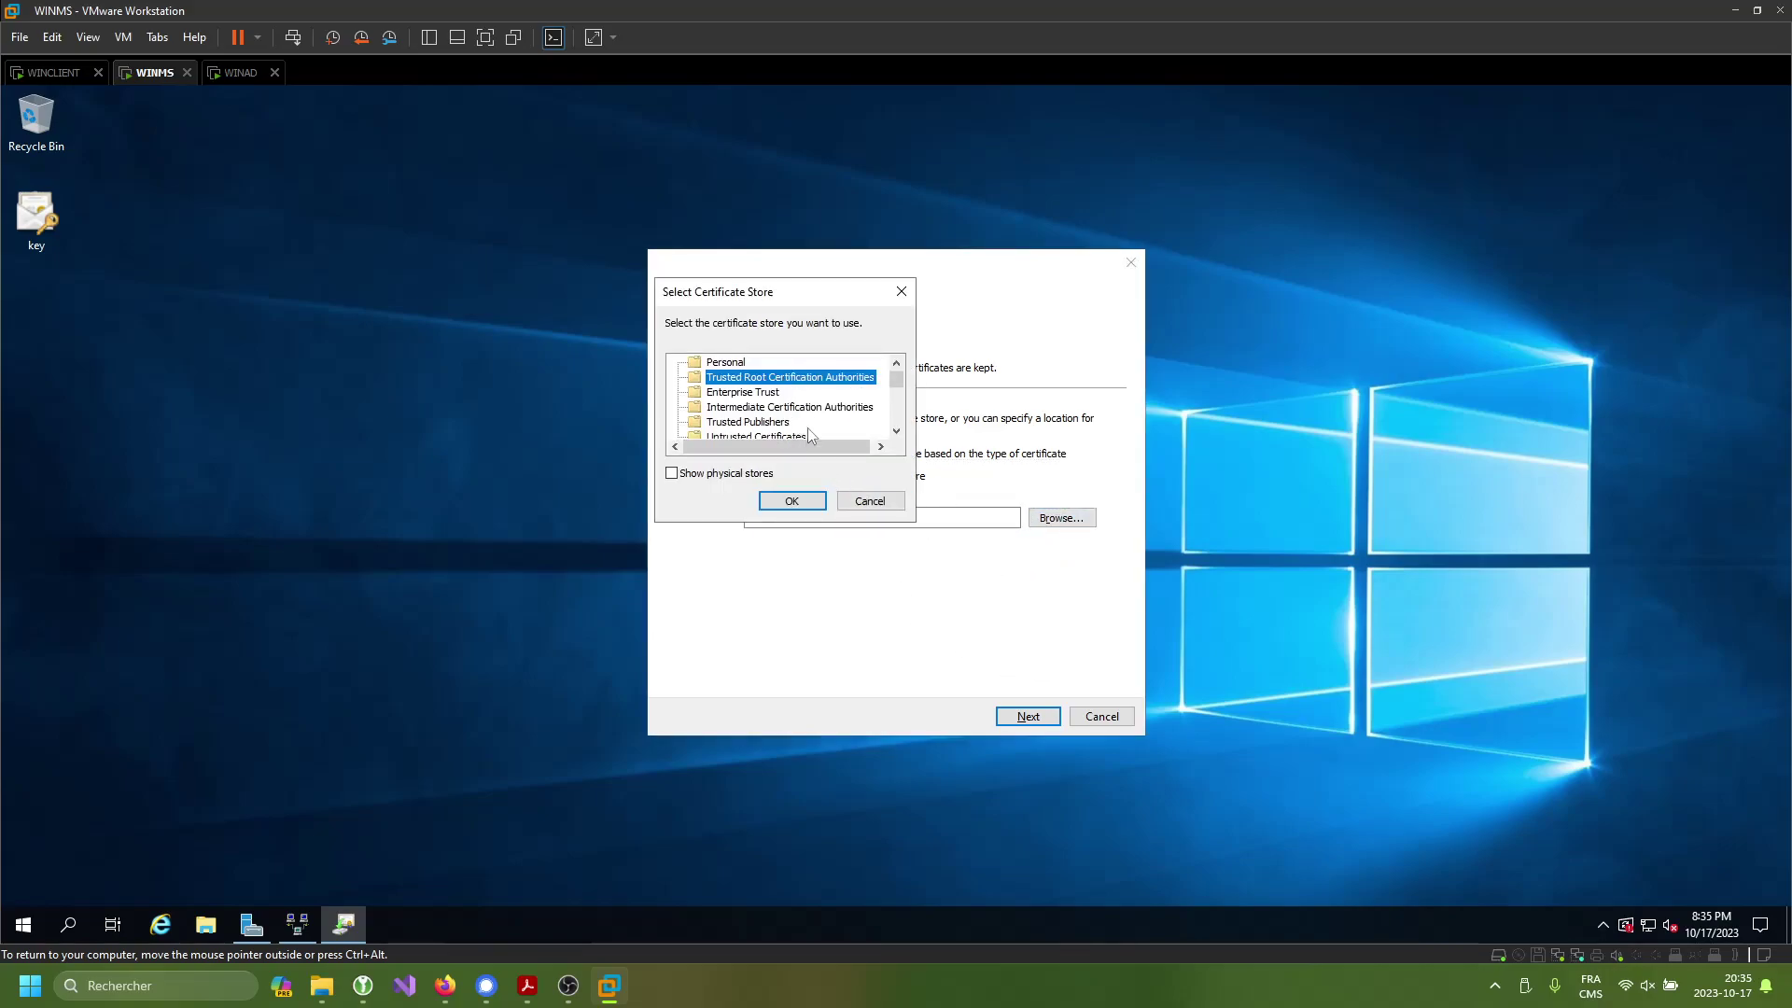
{"action": "left_click", "coordinate": [789, 501]}
{"action": "left_click", "coordinate": [1038, 718]}
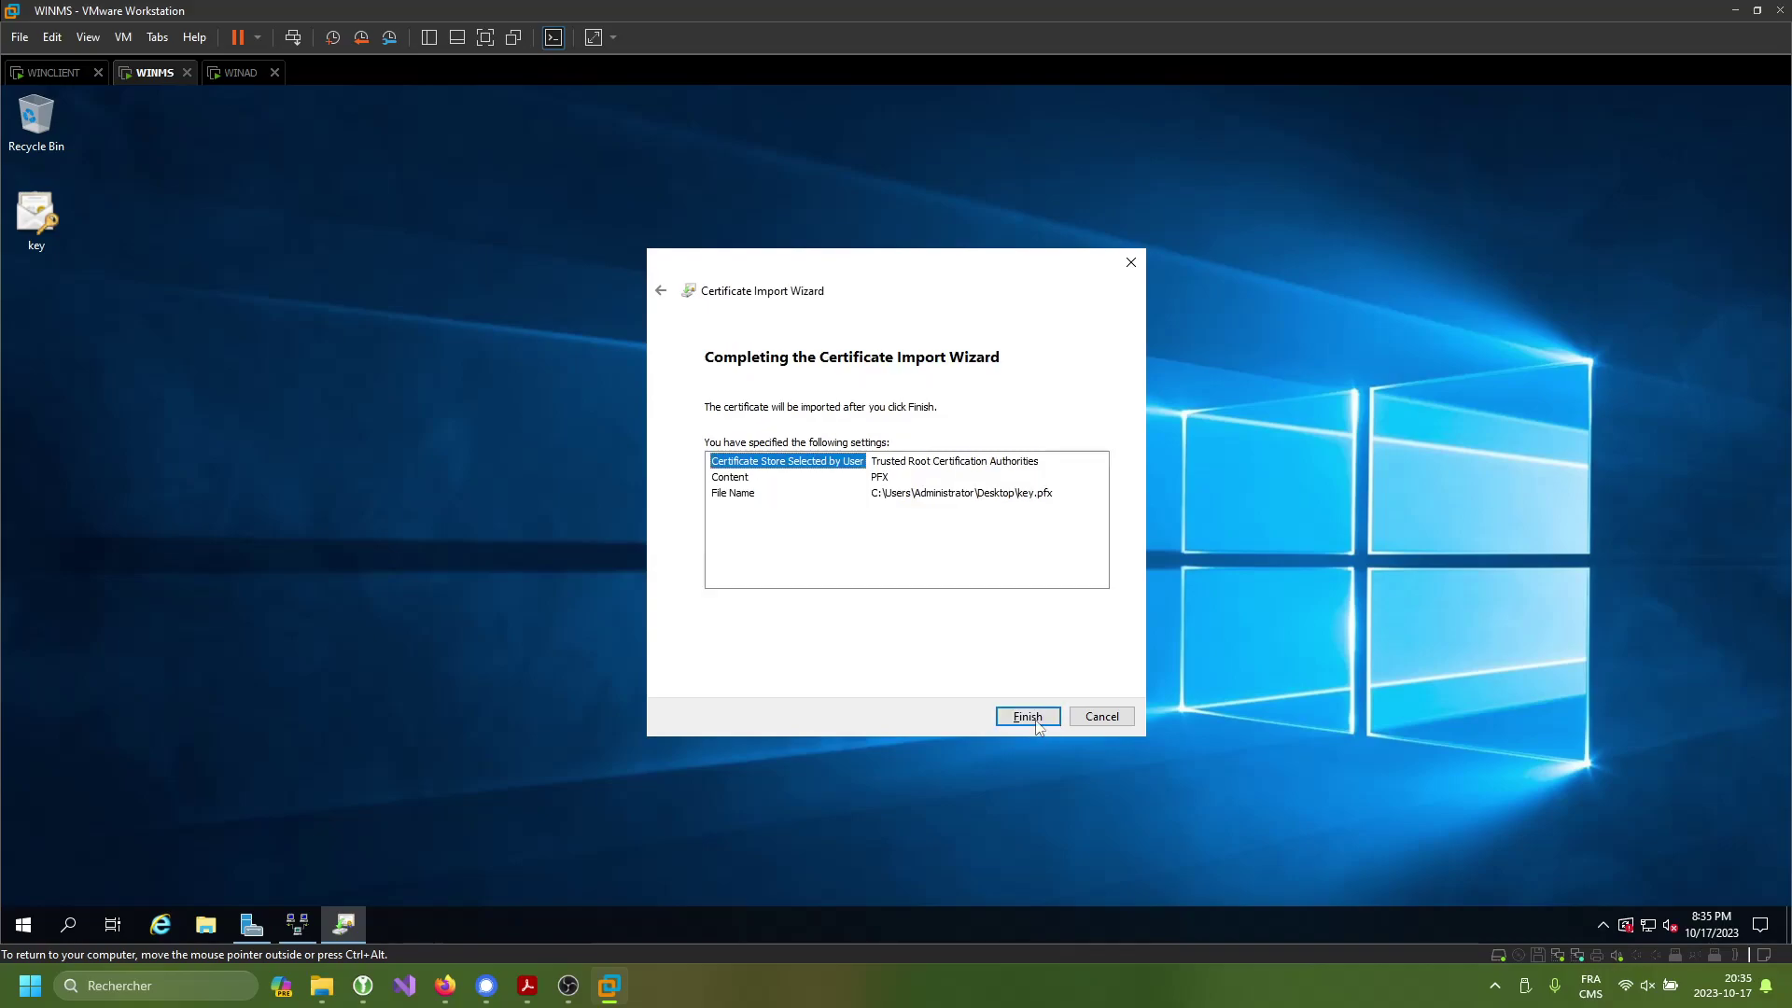
{"action": "left_click", "coordinate": [1033, 719]}
{"action": "left_click", "coordinate": [958, 570]}
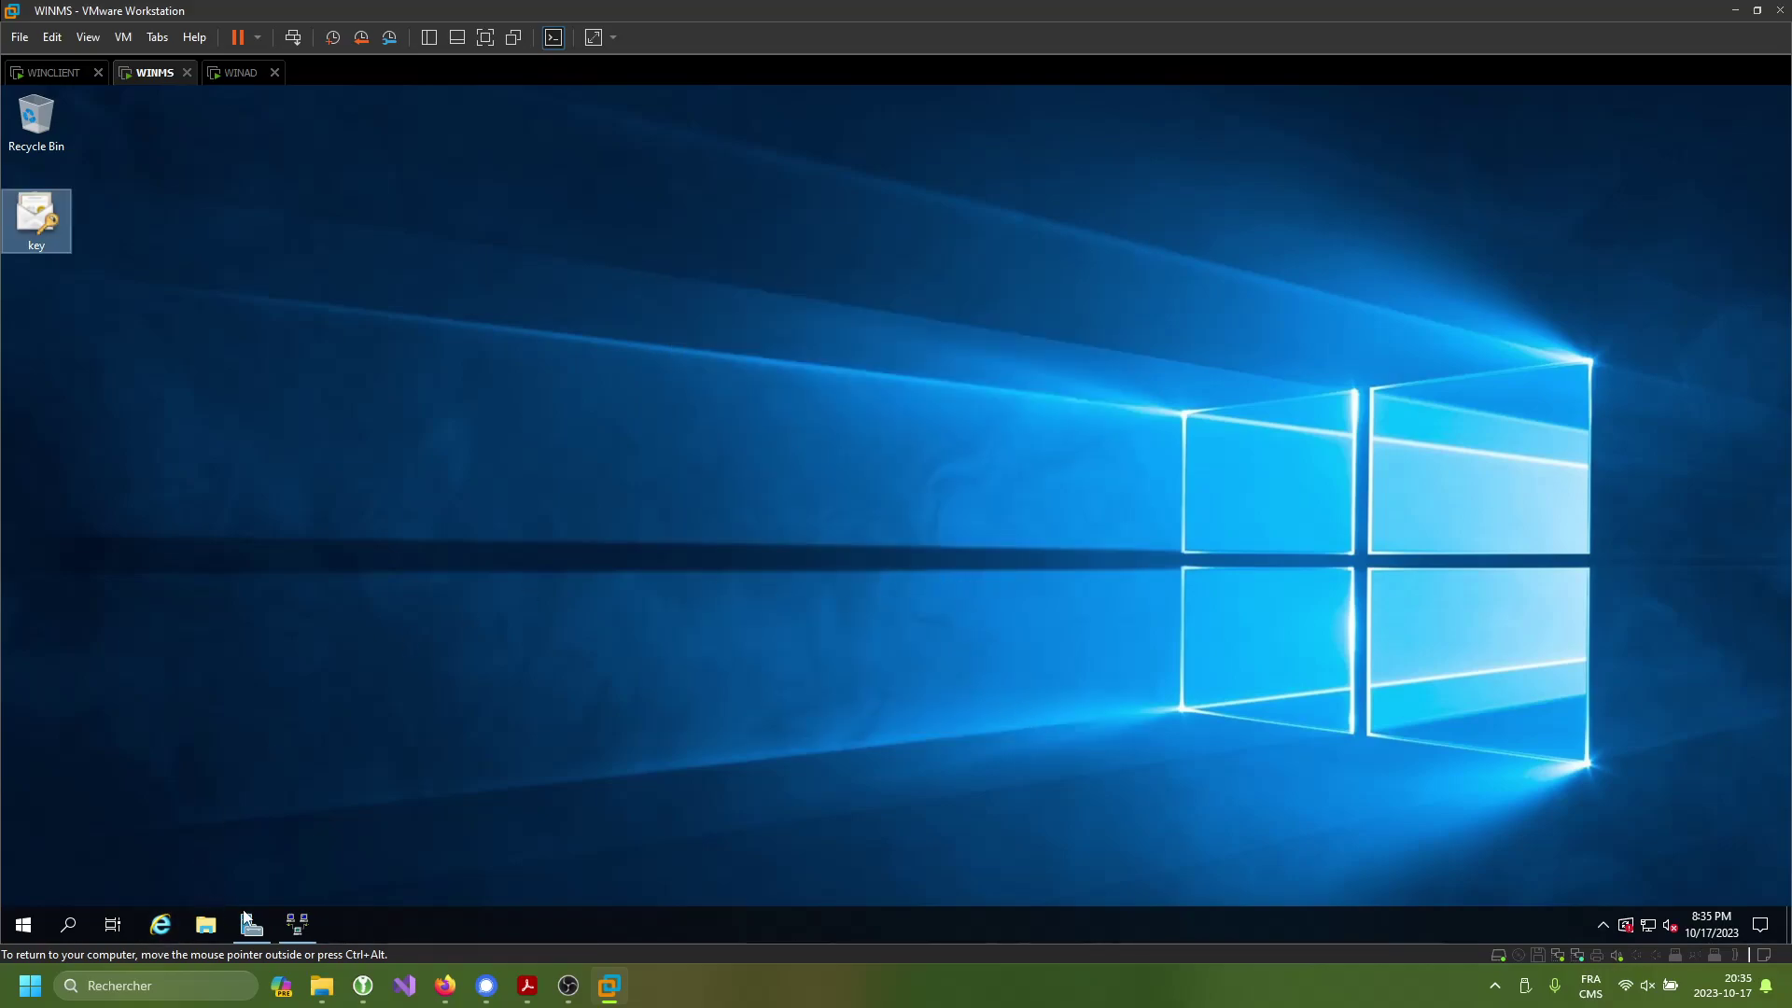
- Set the WINMS (local) SSL certificate to vpn.sd2.com, apply, and restart the router
{"action": "left_click", "coordinate": [303, 927]}
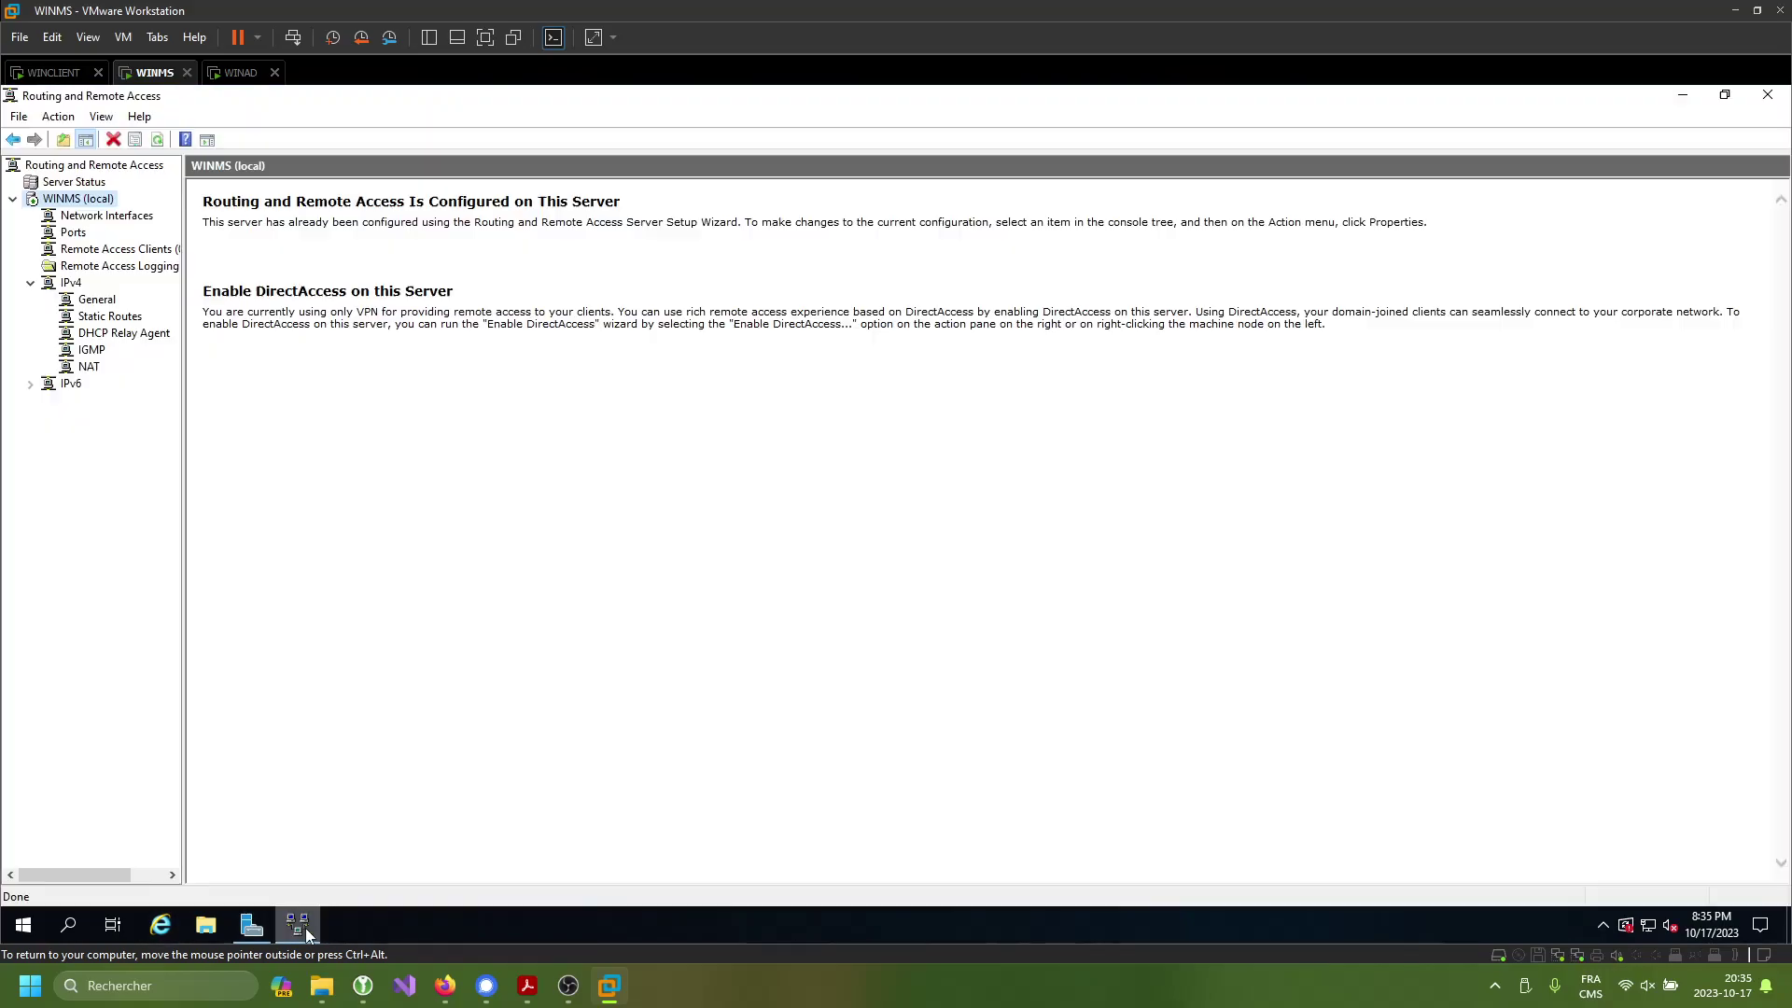
{"action": "right_click", "coordinate": [99, 197]}
{"action": "left_click", "coordinate": [190, 378]}
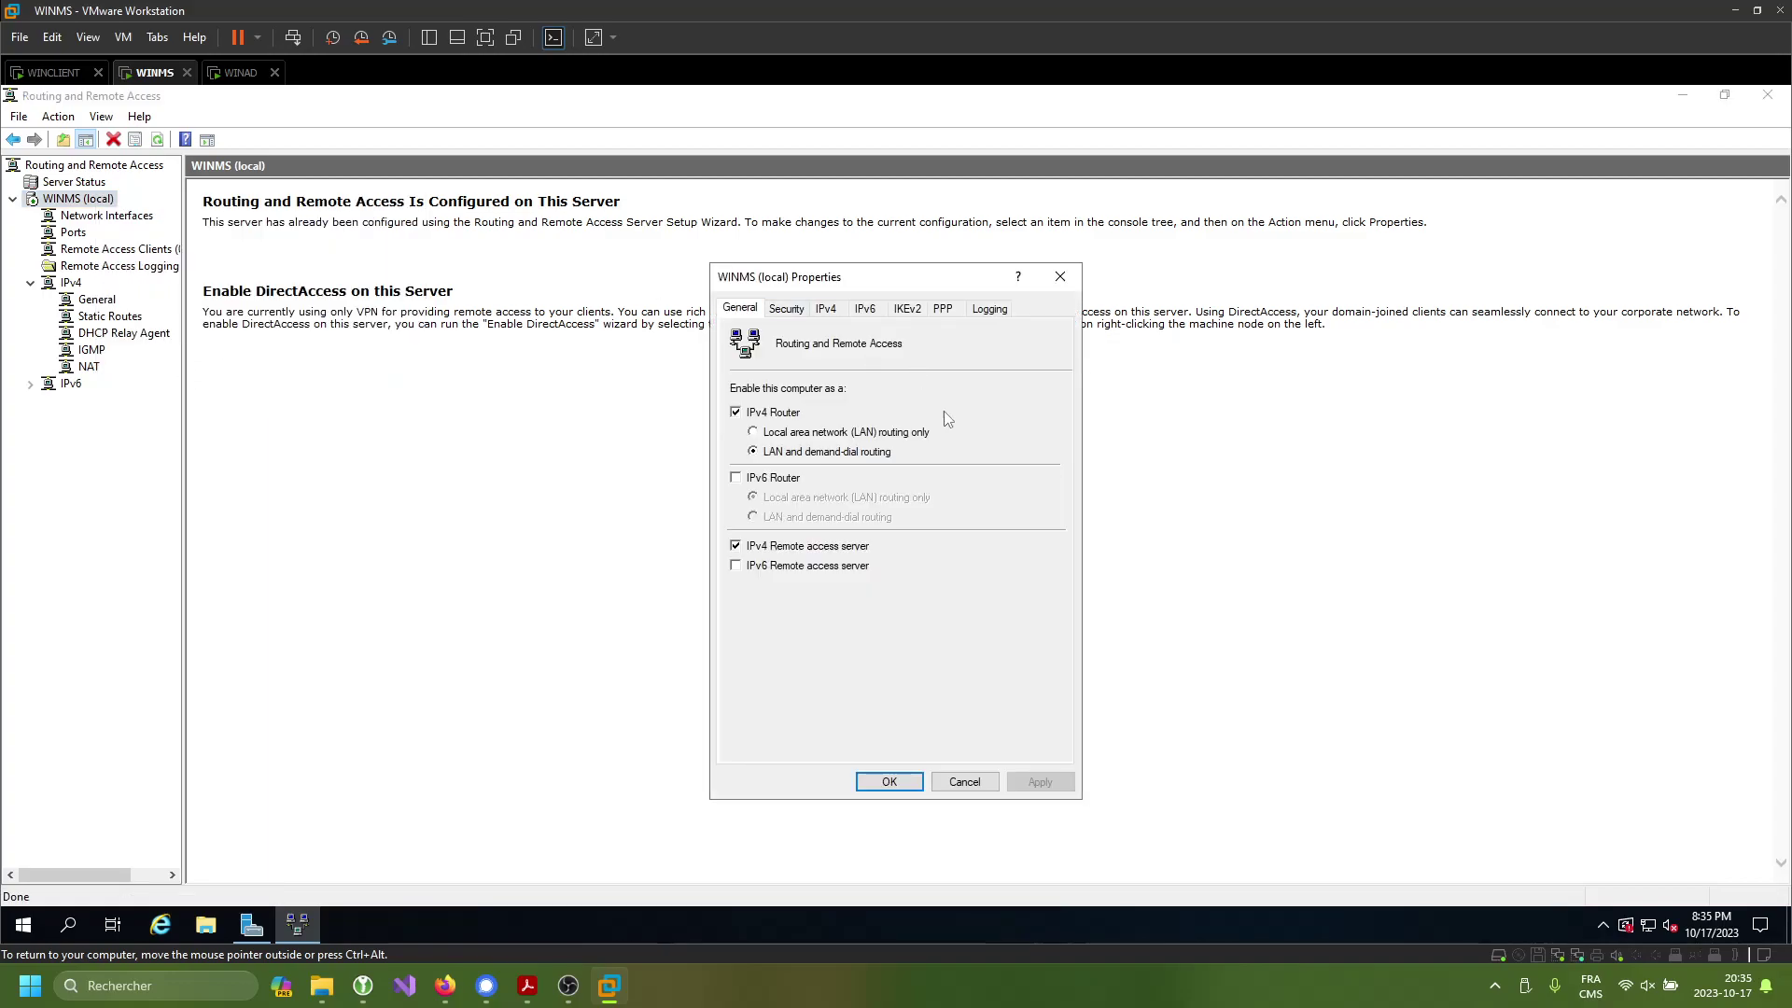
{"action": "left_click", "coordinate": [784, 311]}
{"action": "left_click", "coordinate": [927, 707]}
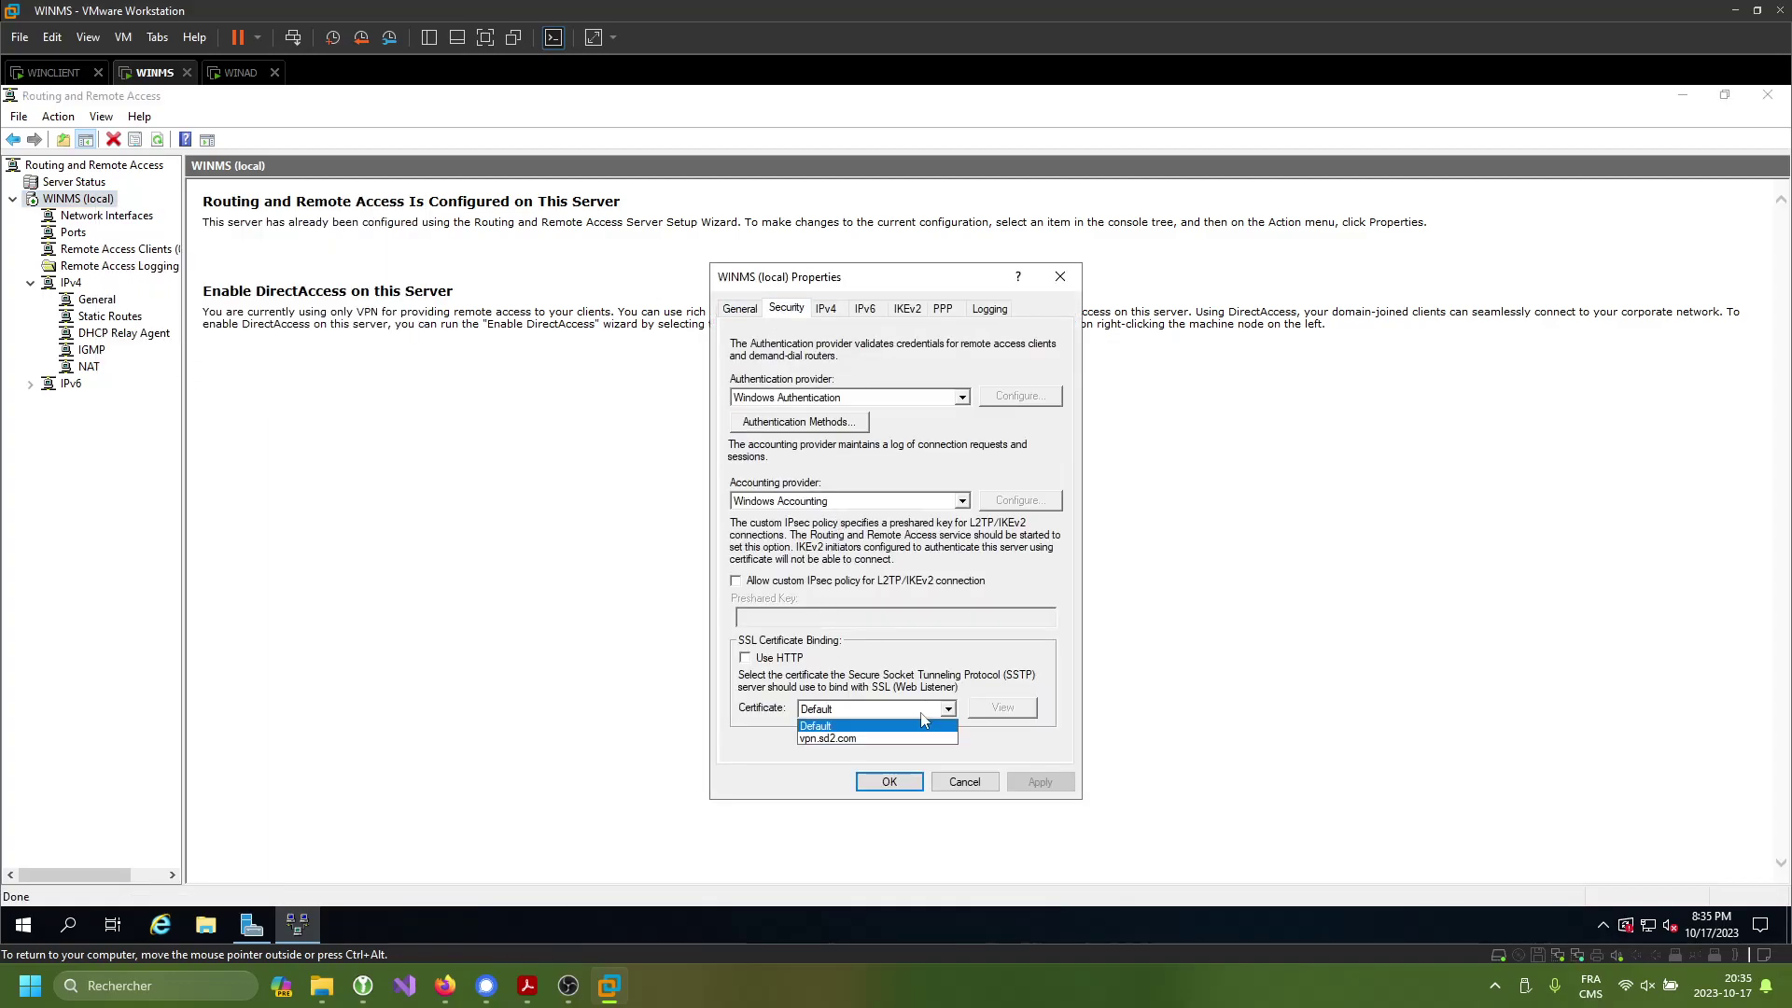
{"action": "left_click", "coordinate": [903, 740]}
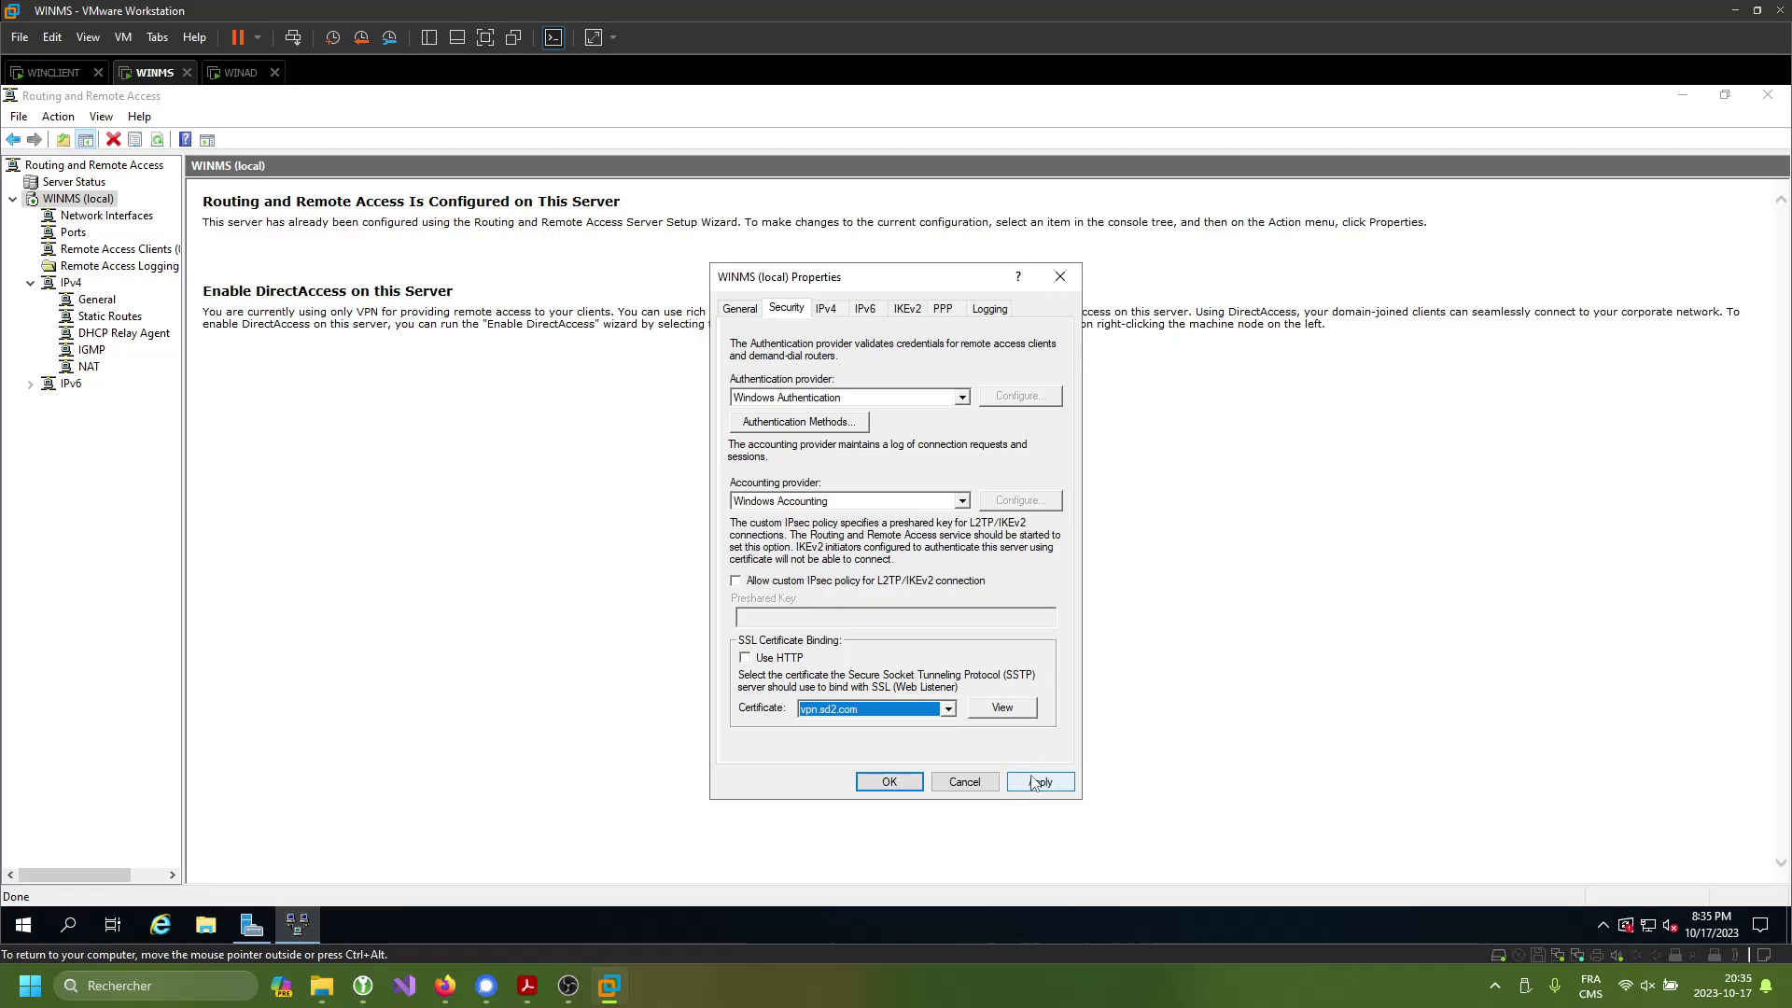
{"action": "left_click", "coordinate": [1040, 782]}
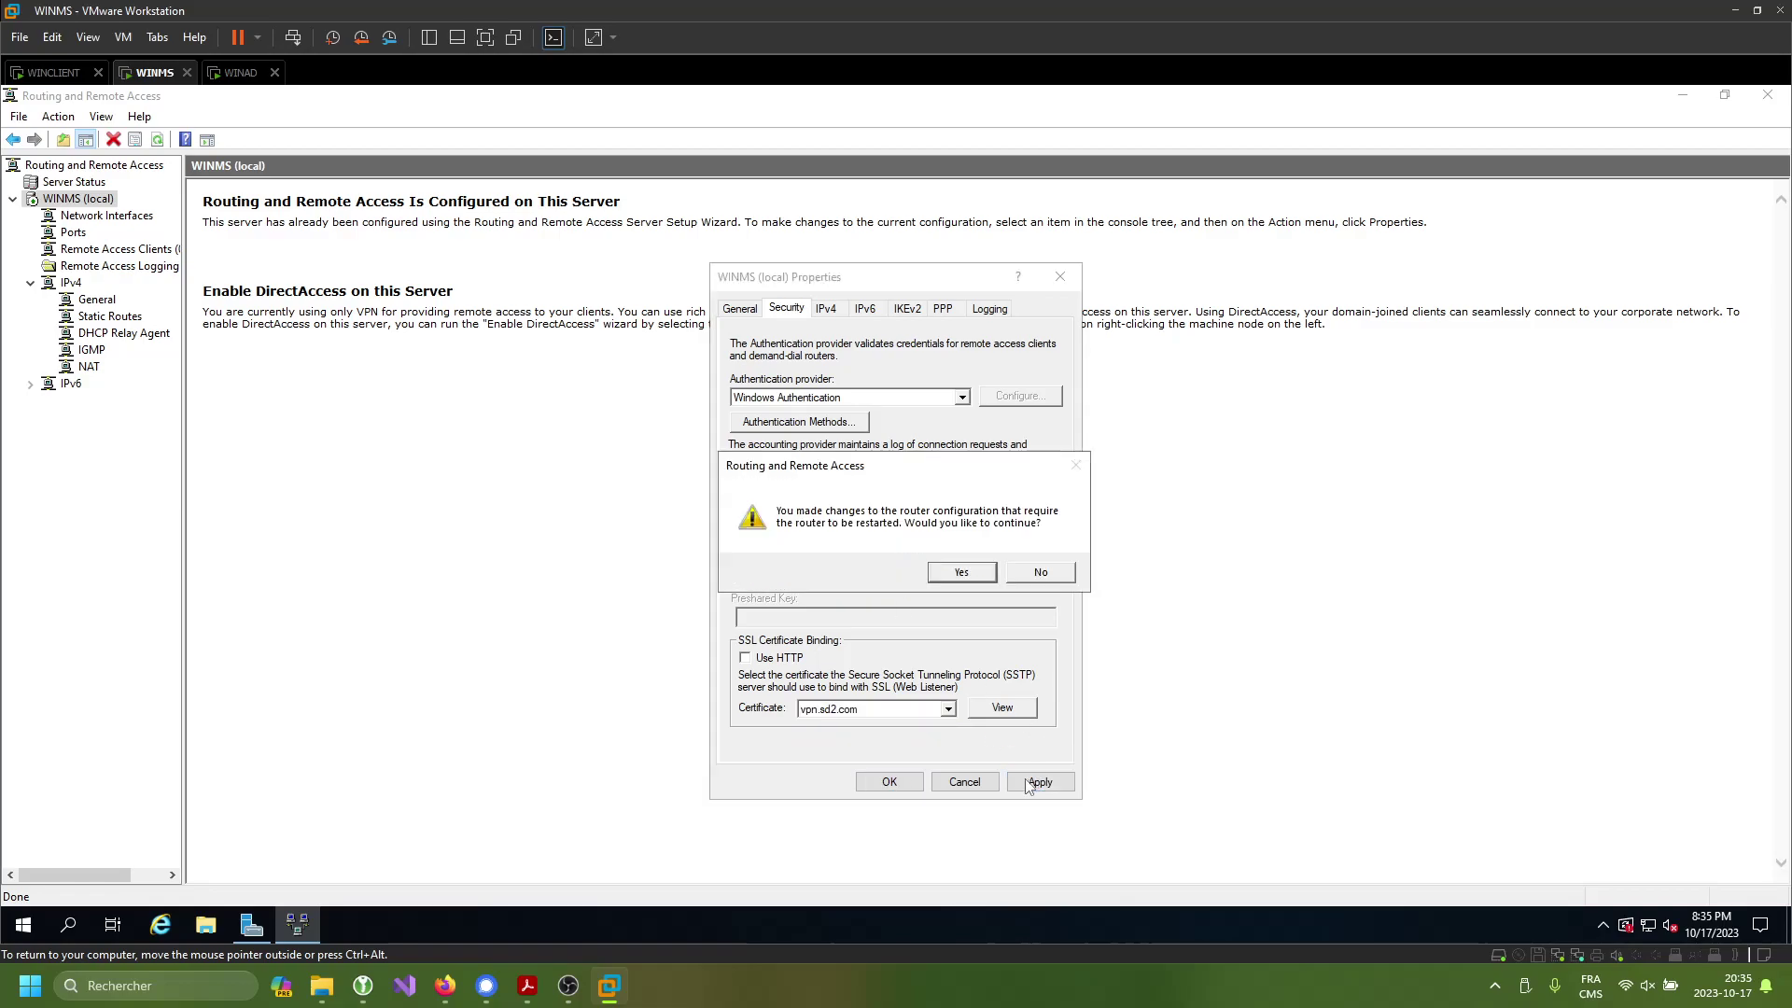
{"action": "left_click", "coordinate": [961, 572]}
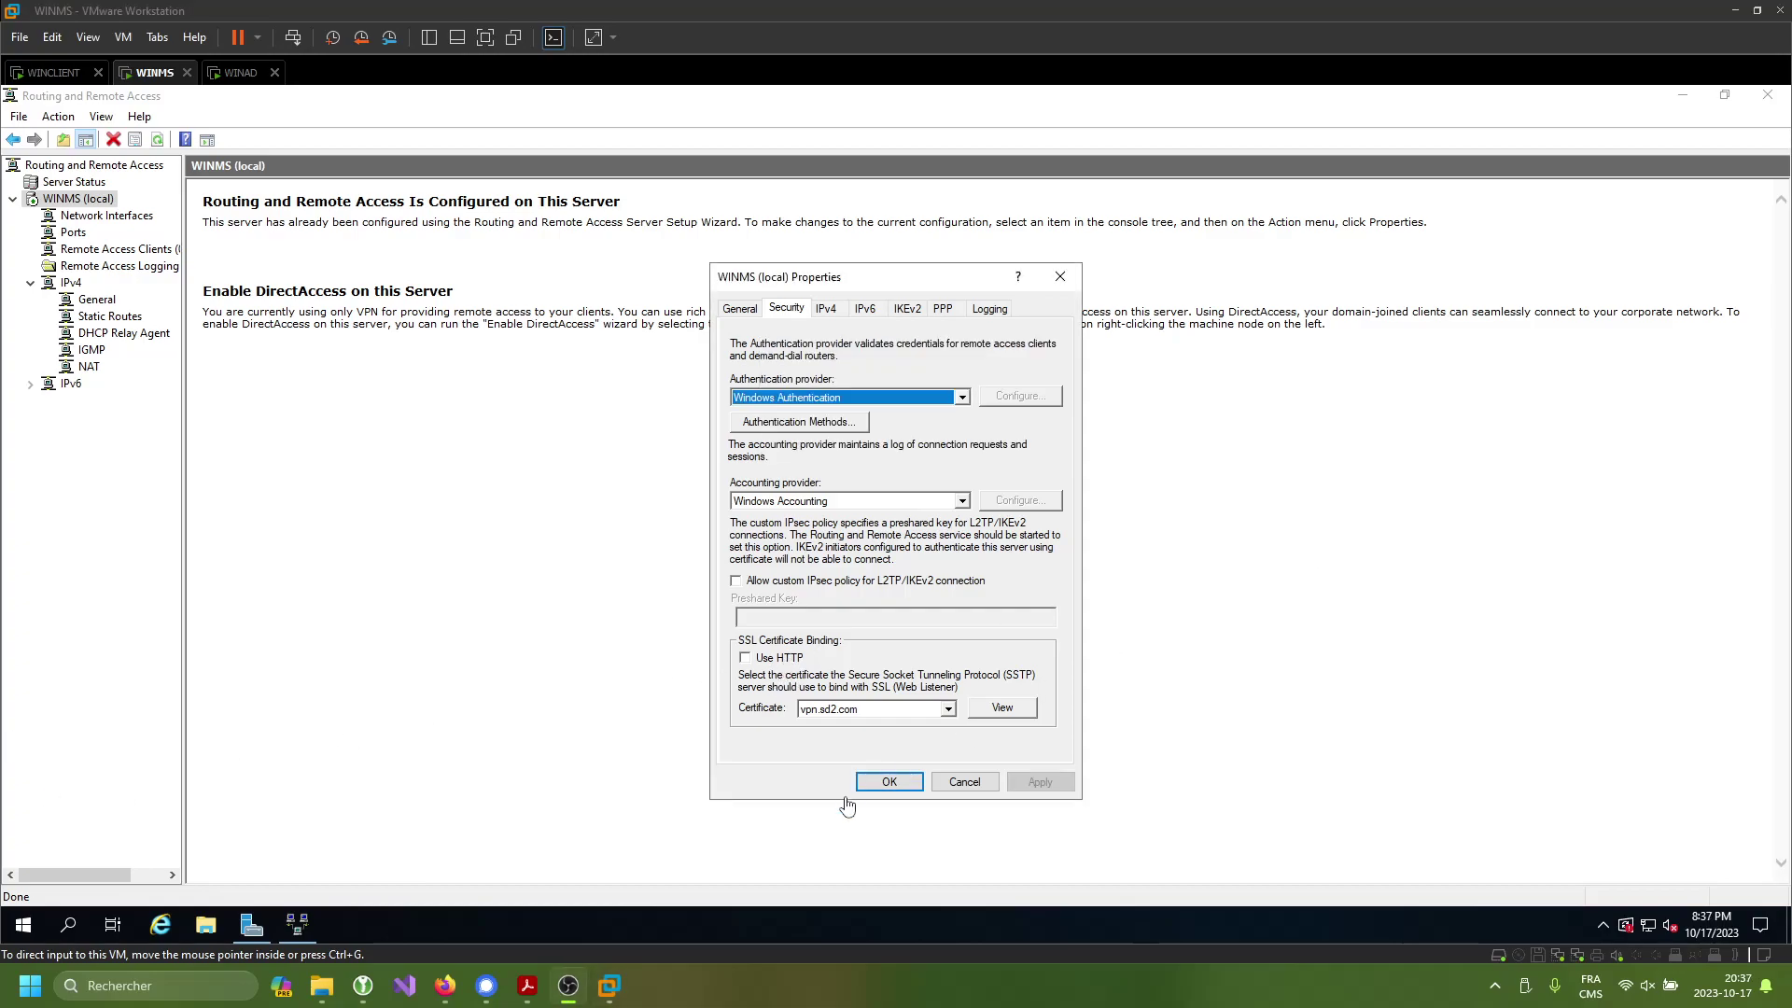
{"action": "left_click", "coordinate": [910, 783]}
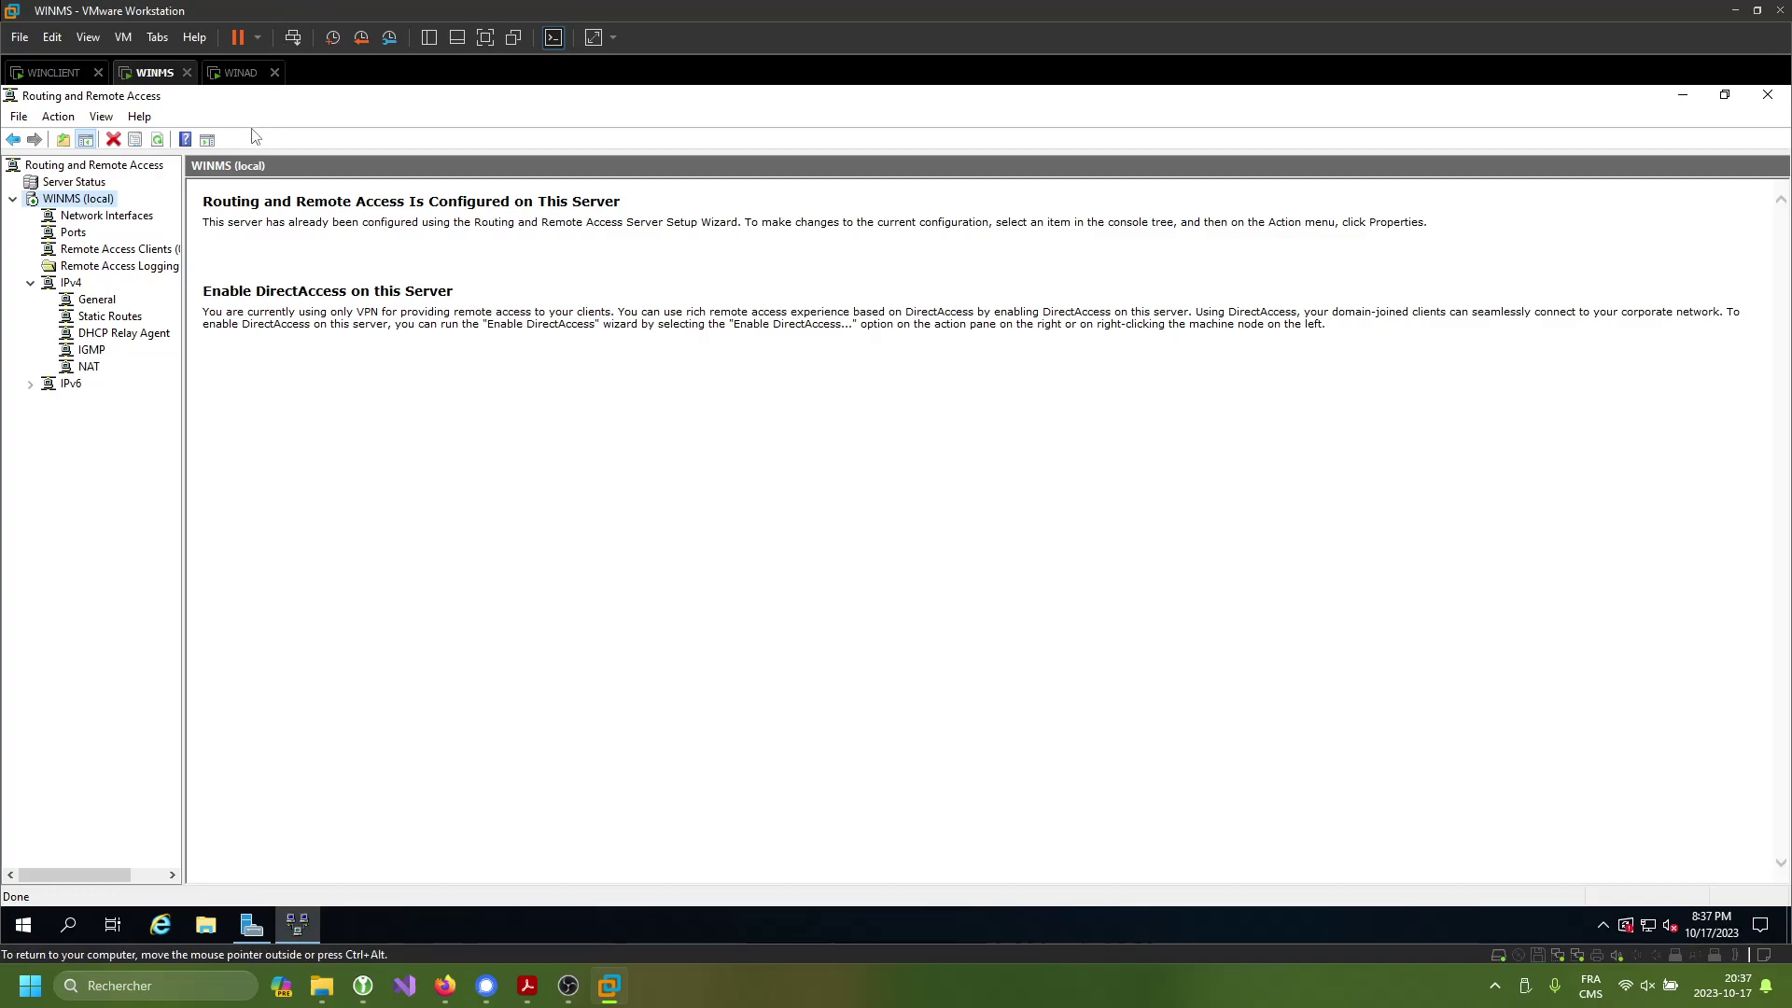
{"action": "left_click", "coordinate": [238, 72]}
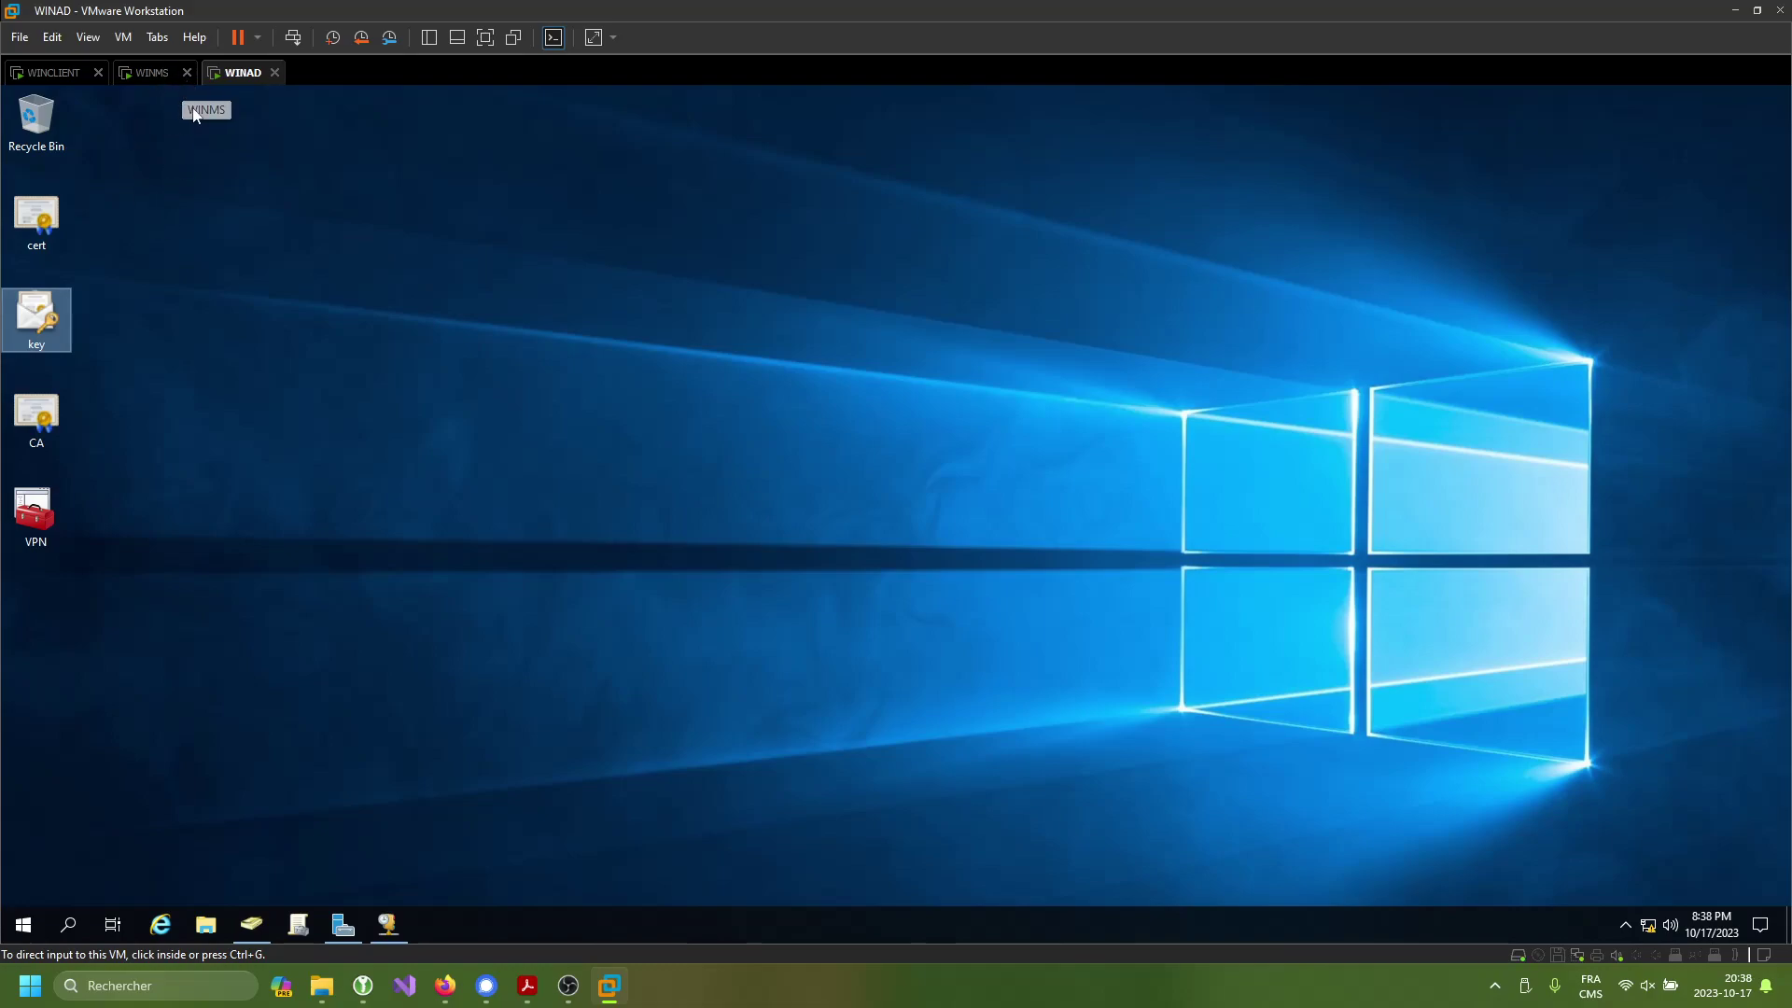
- On the WINCLIENT machine, search Windows for 'vpn' and open VPN settings
{"action": "left_click", "coordinate": [154, 73]}
{"action": "left_click", "coordinate": [62, 74]}
{"action": "left_click", "coordinate": [484, 435]}
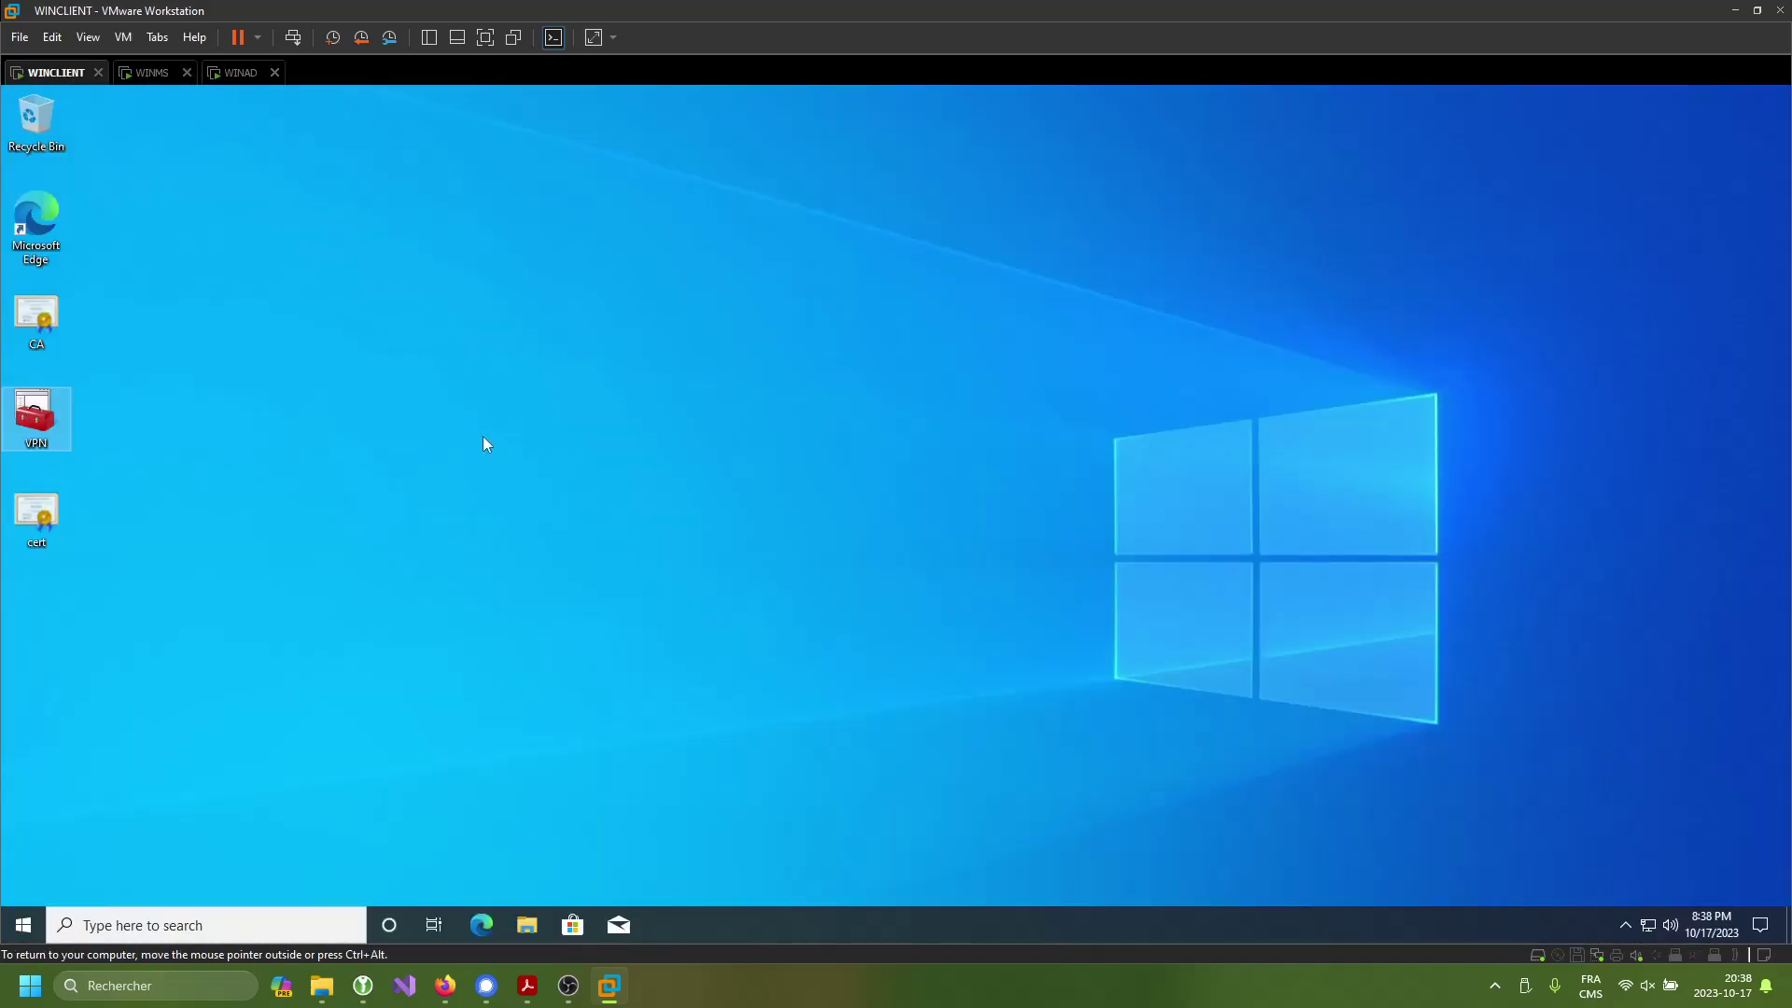
{"action": "key", "text": "super"}
{"action": "type", "text": "vpn"}
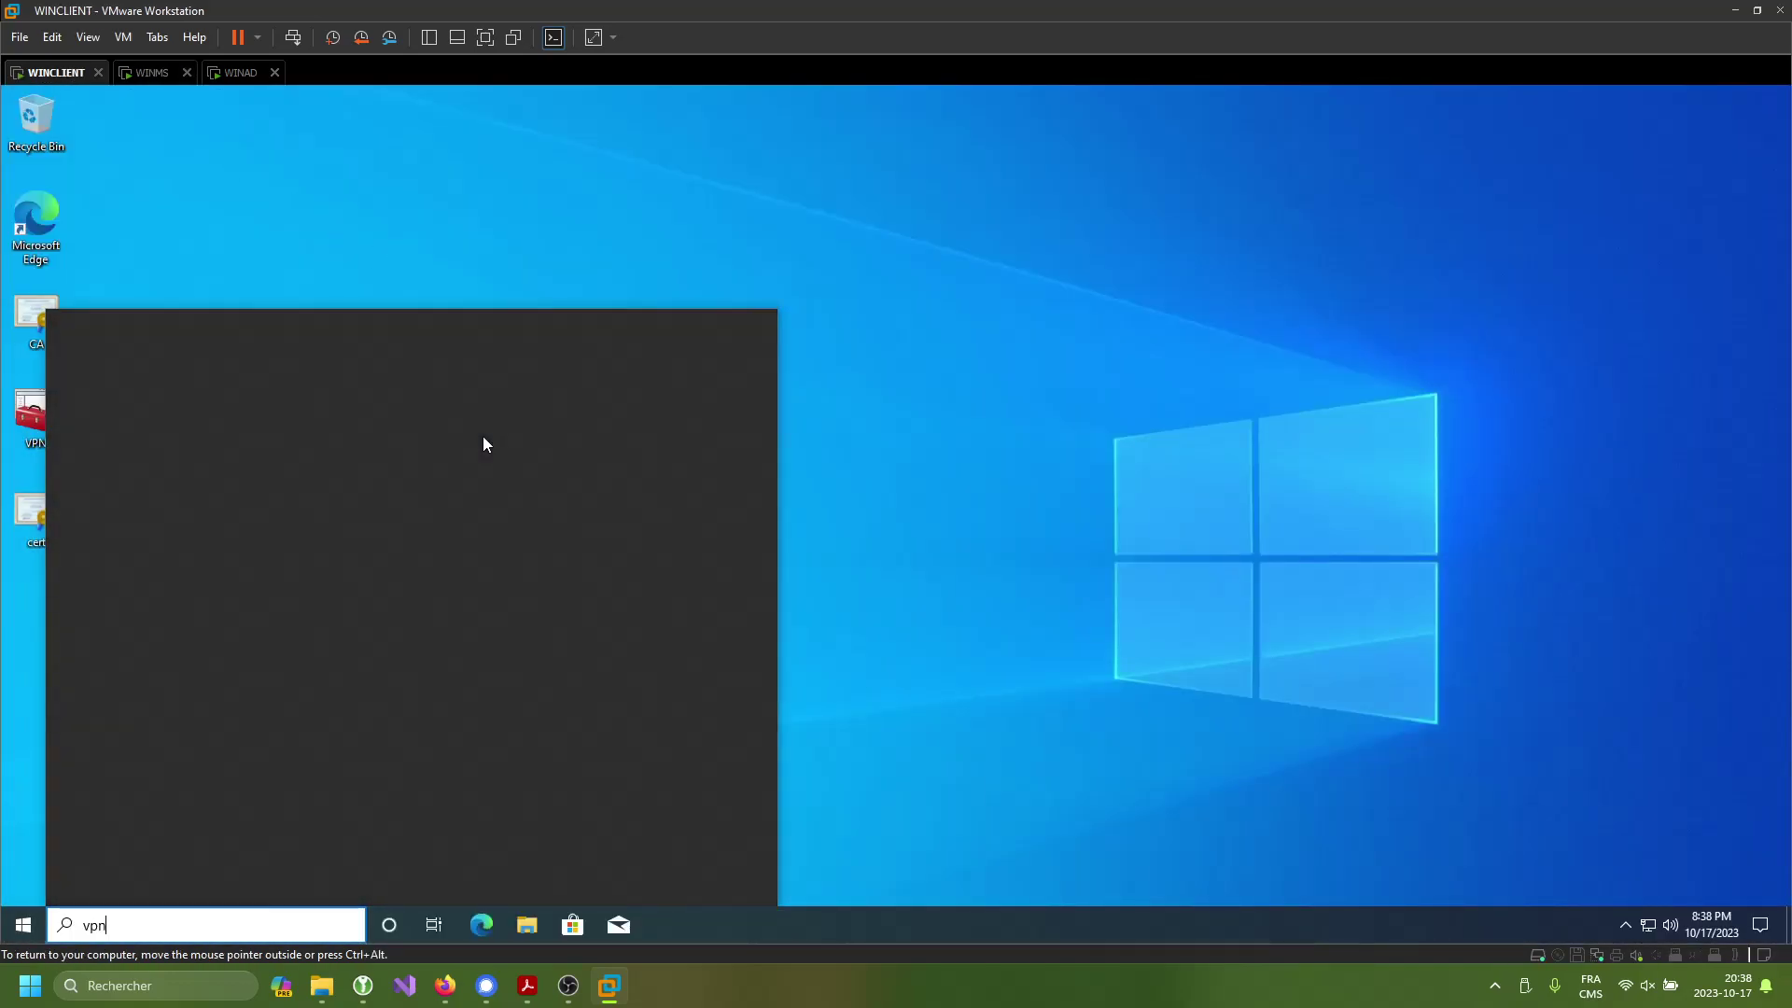
{"action": "key", "text": "BackSpace"}
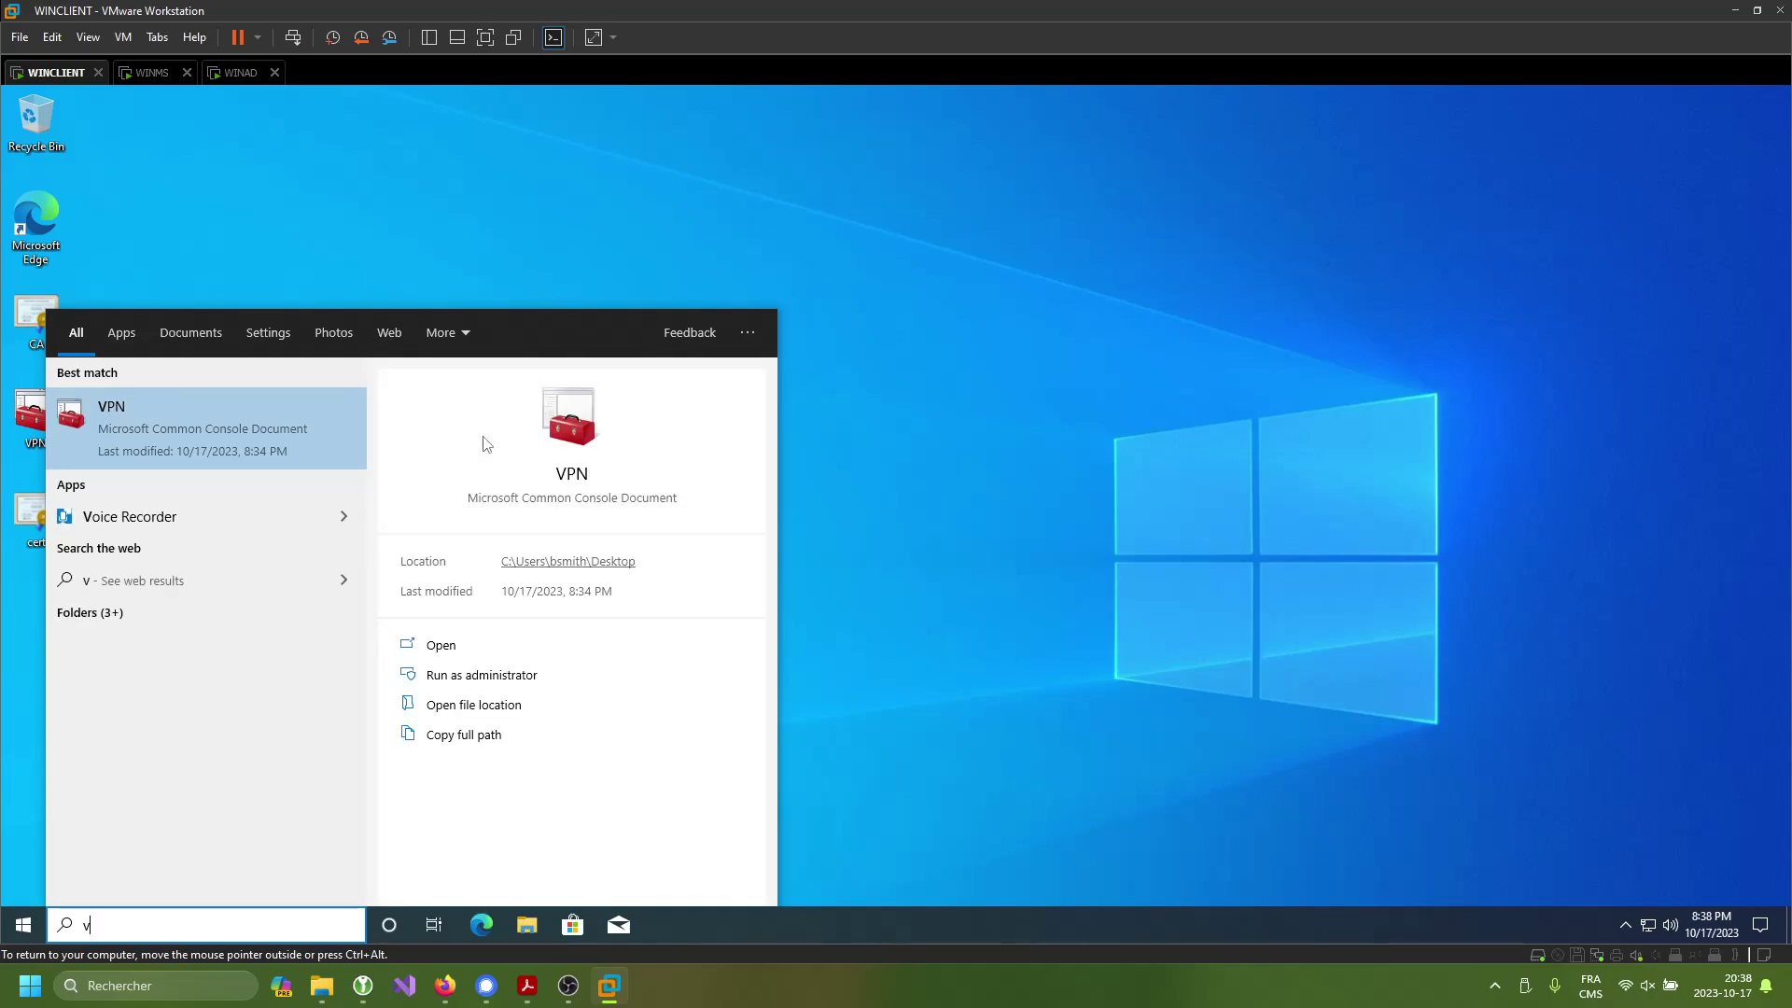
{"action": "type", "text": "n\\"}
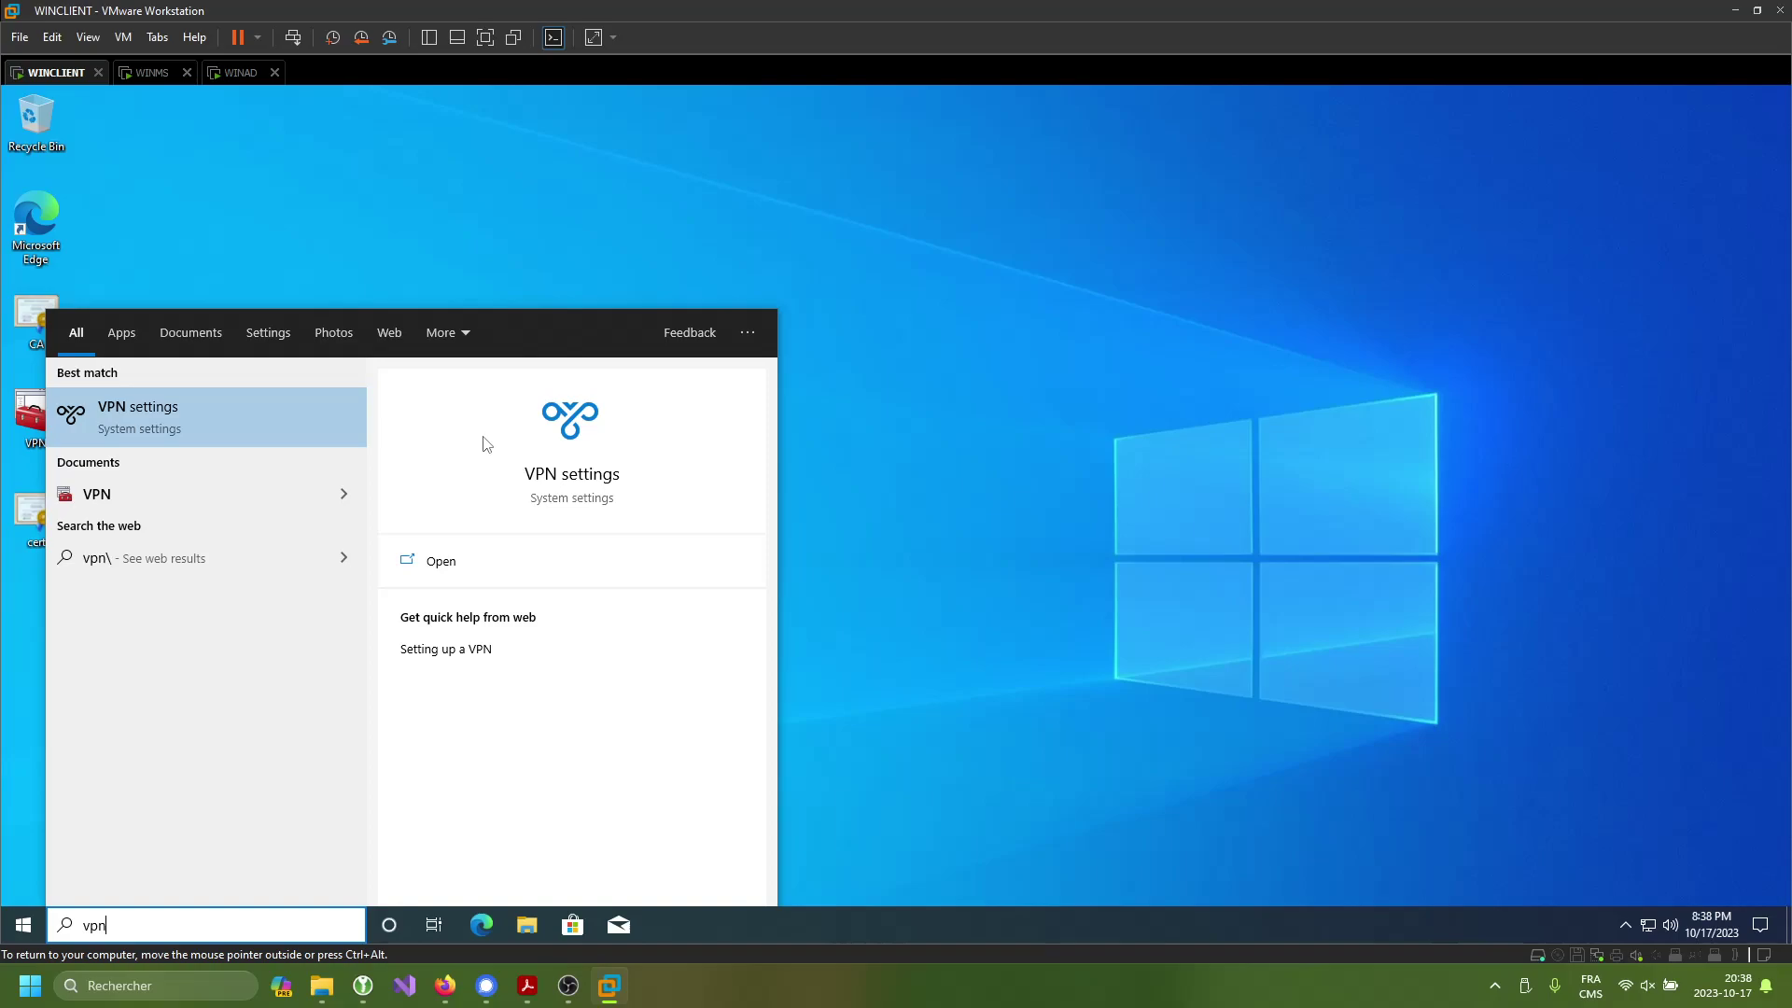
{"action": "key", "text": "Return"}
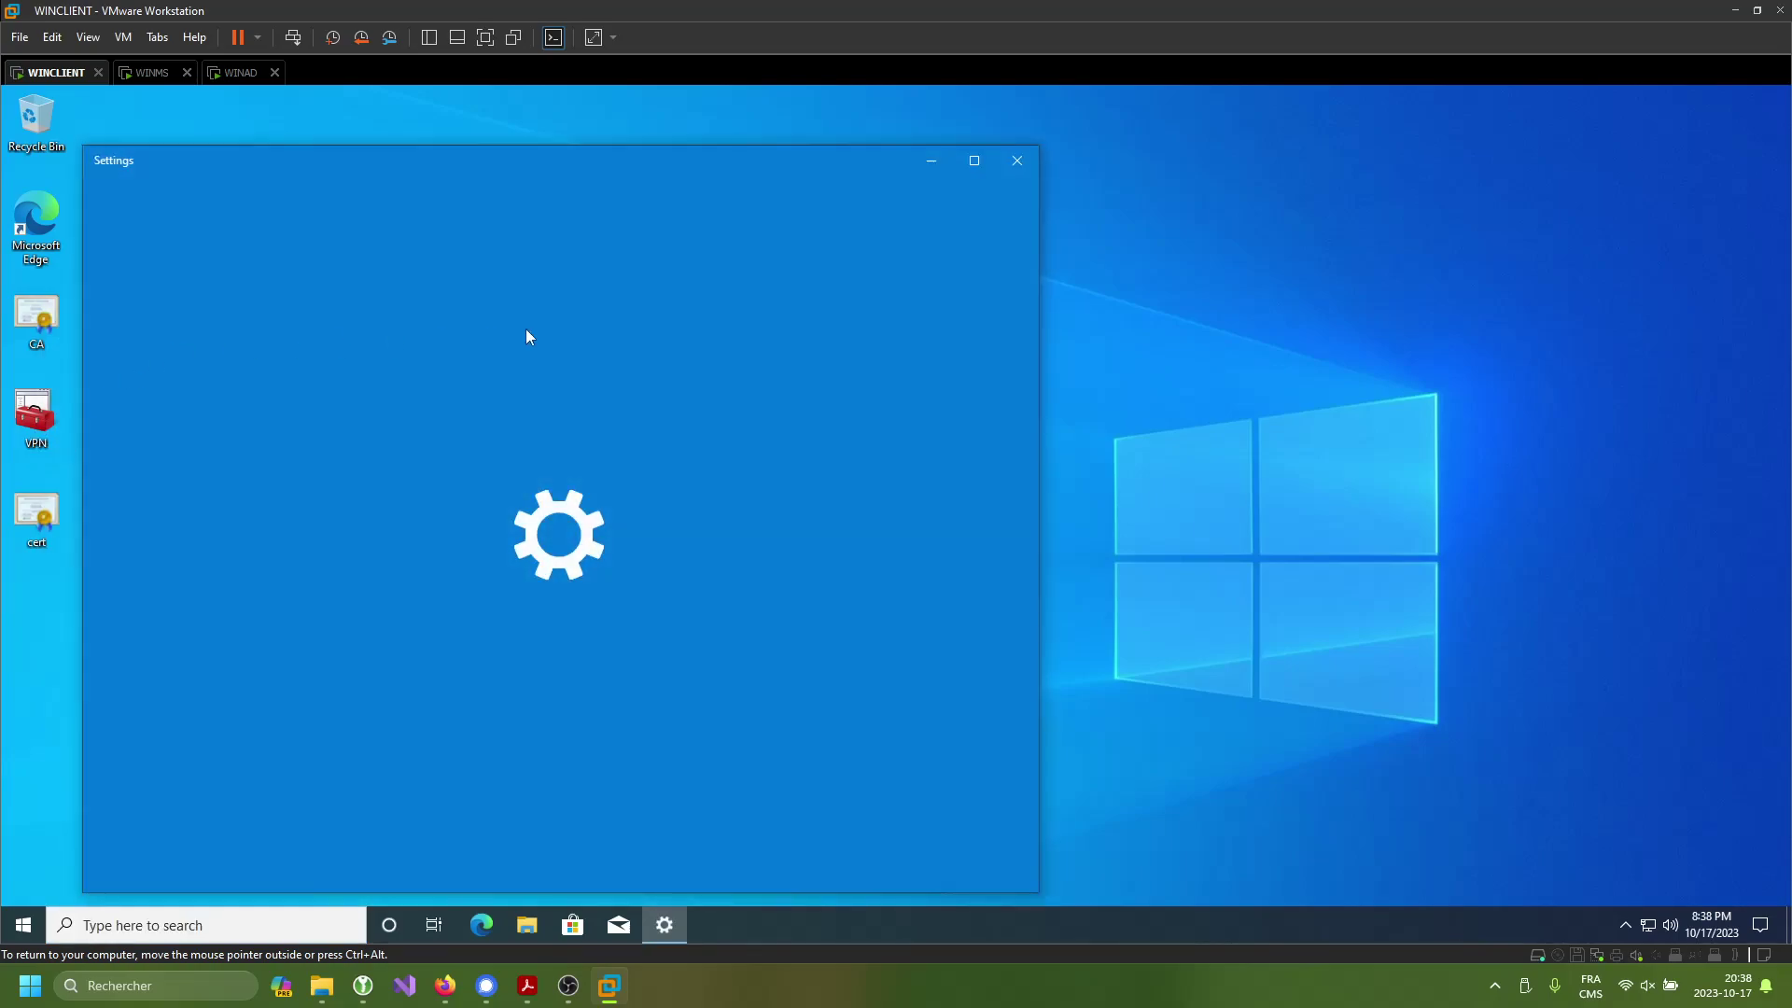
- Add a Windows (built-in) VPN connection named vpn-sd with server vpn.sd2.com
{"action": "left_click", "coordinate": [974, 160]}
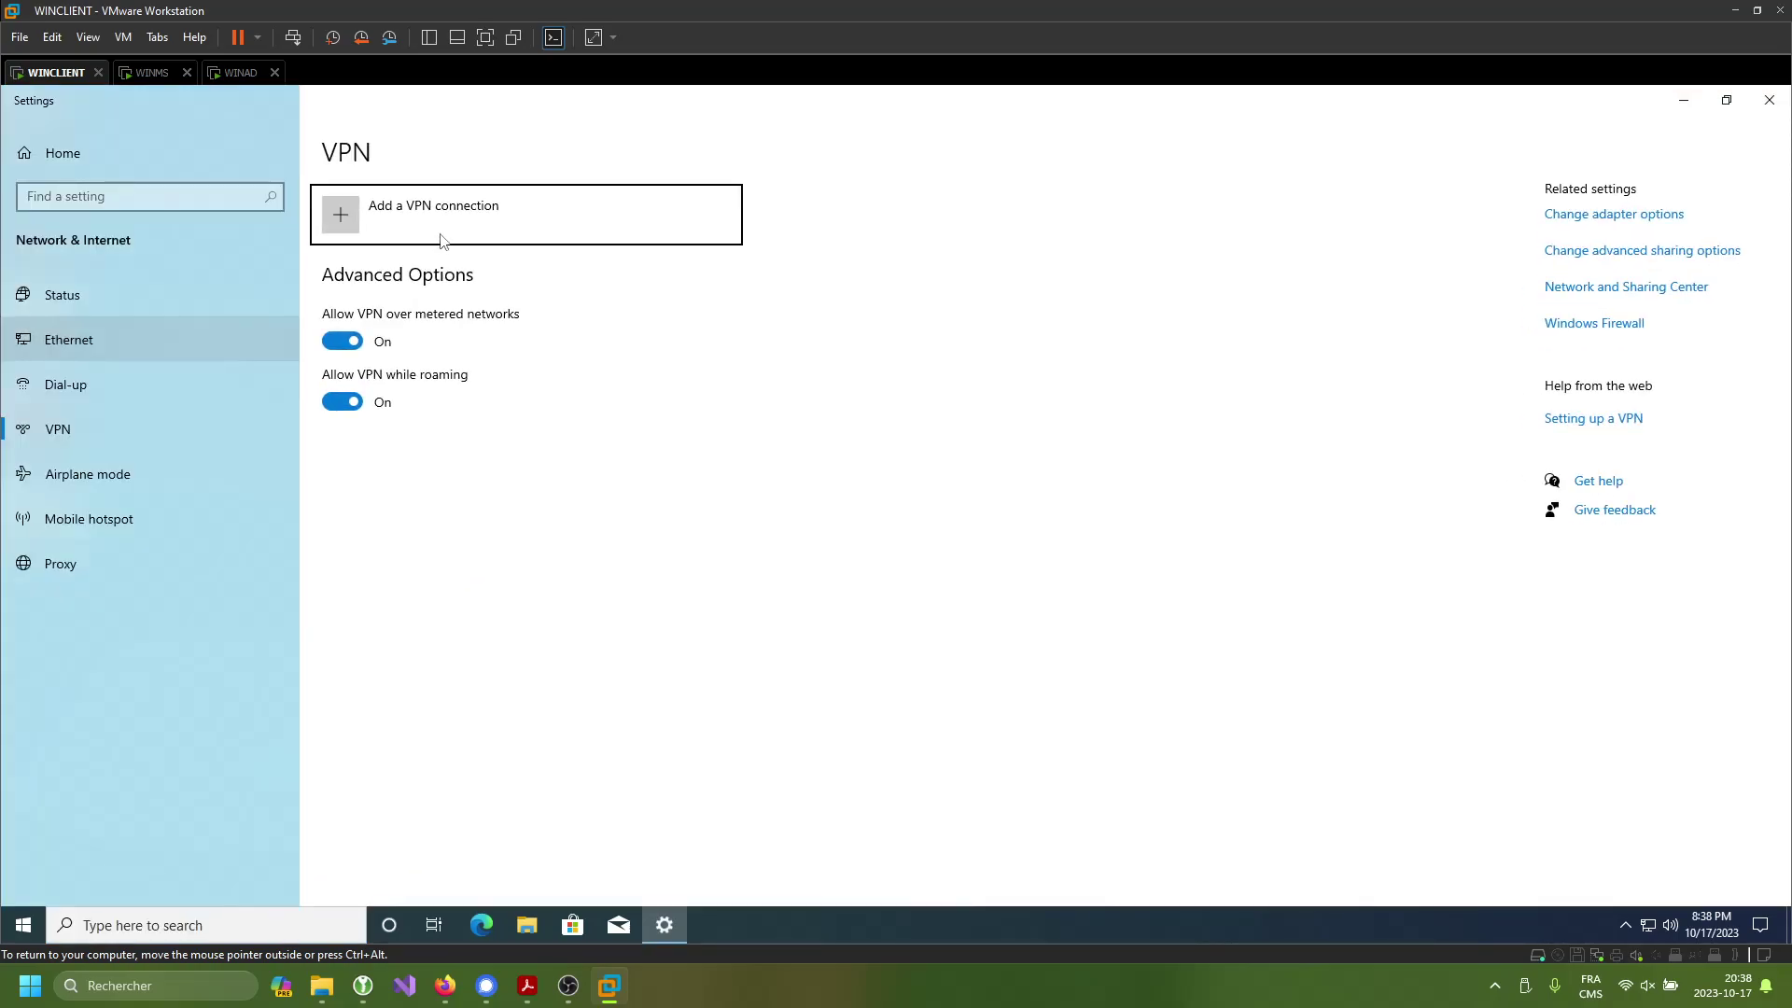
{"action": "left_click", "coordinate": [442, 238]}
{"action": "left_click", "coordinate": [636, 266]}
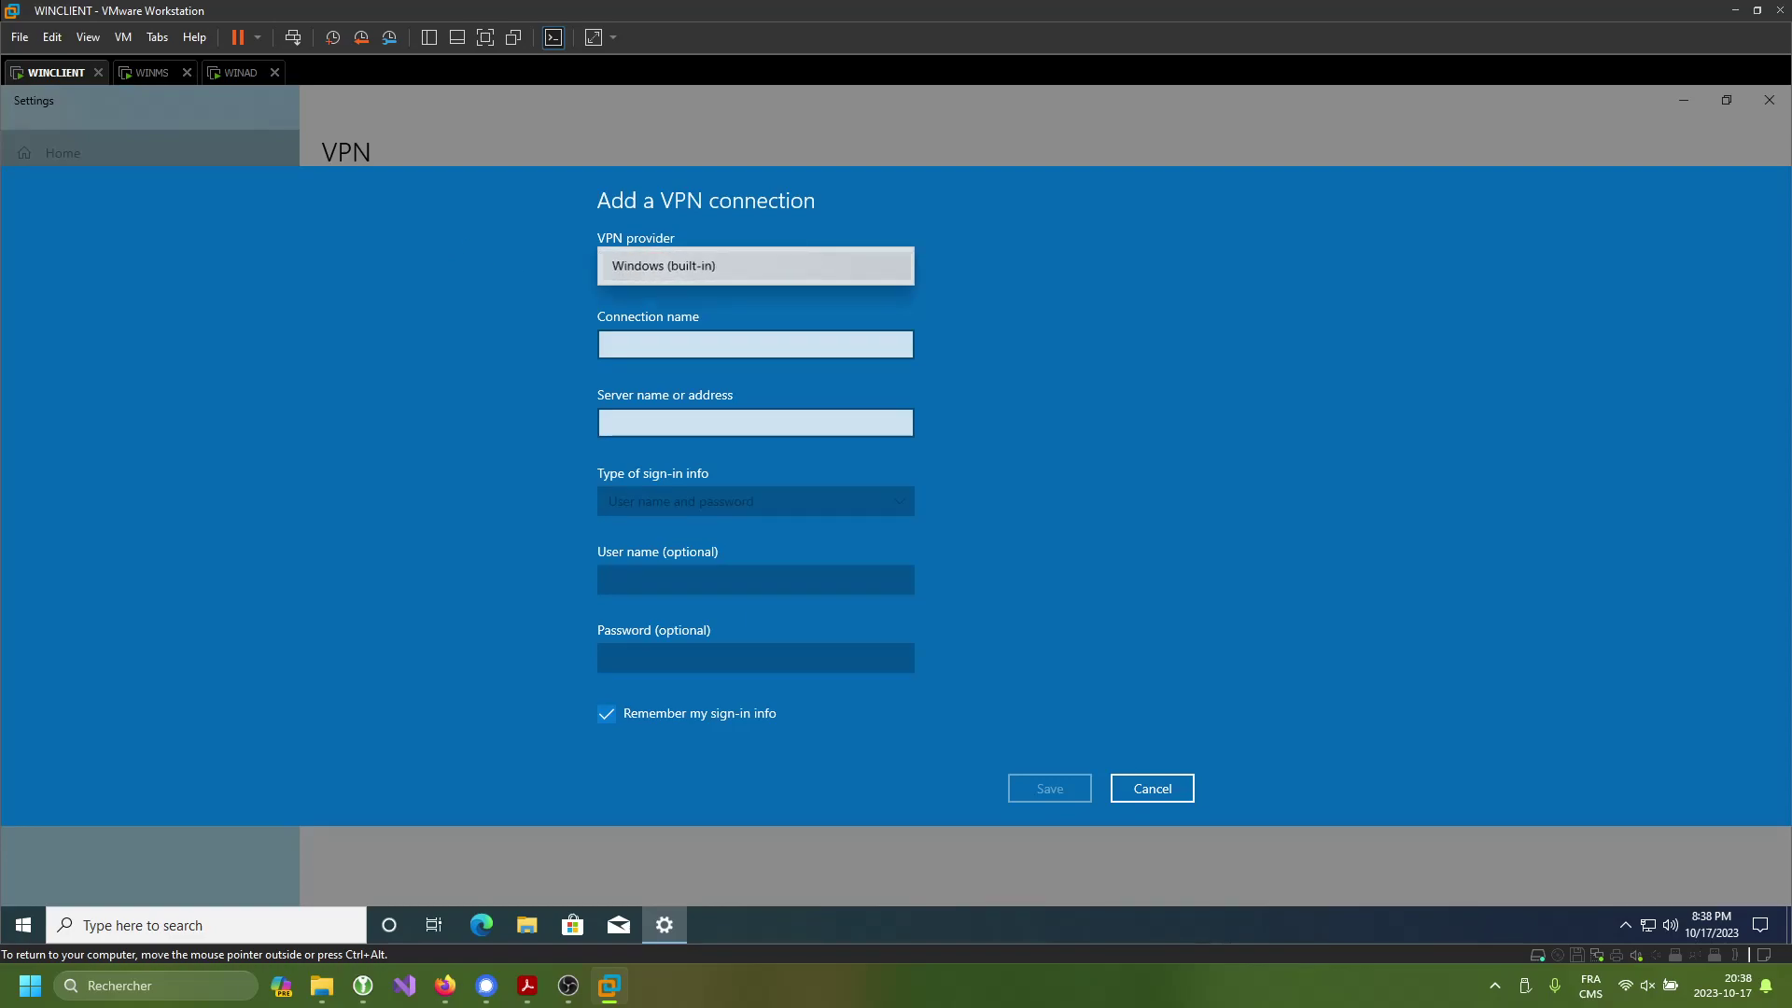
{"action": "left_click", "coordinate": [709, 265]}
{"action": "left_click", "coordinate": [710, 305]}
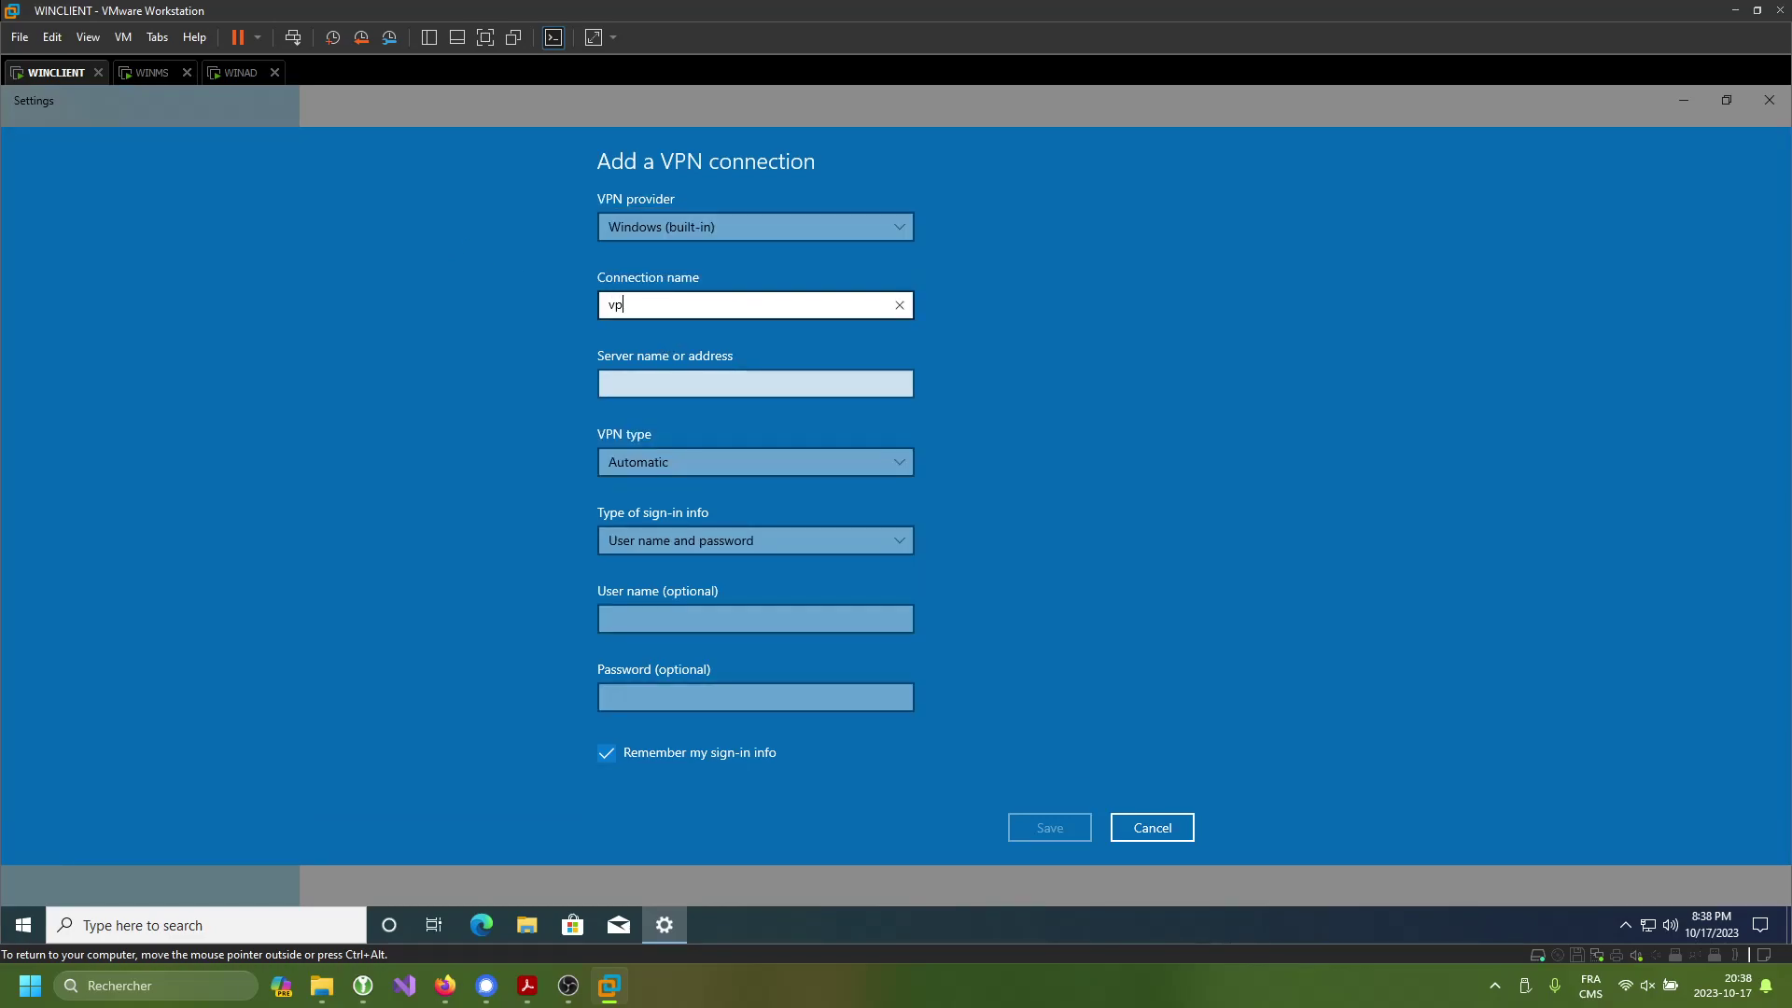
{"action": "left_click", "coordinate": [608, 384]}
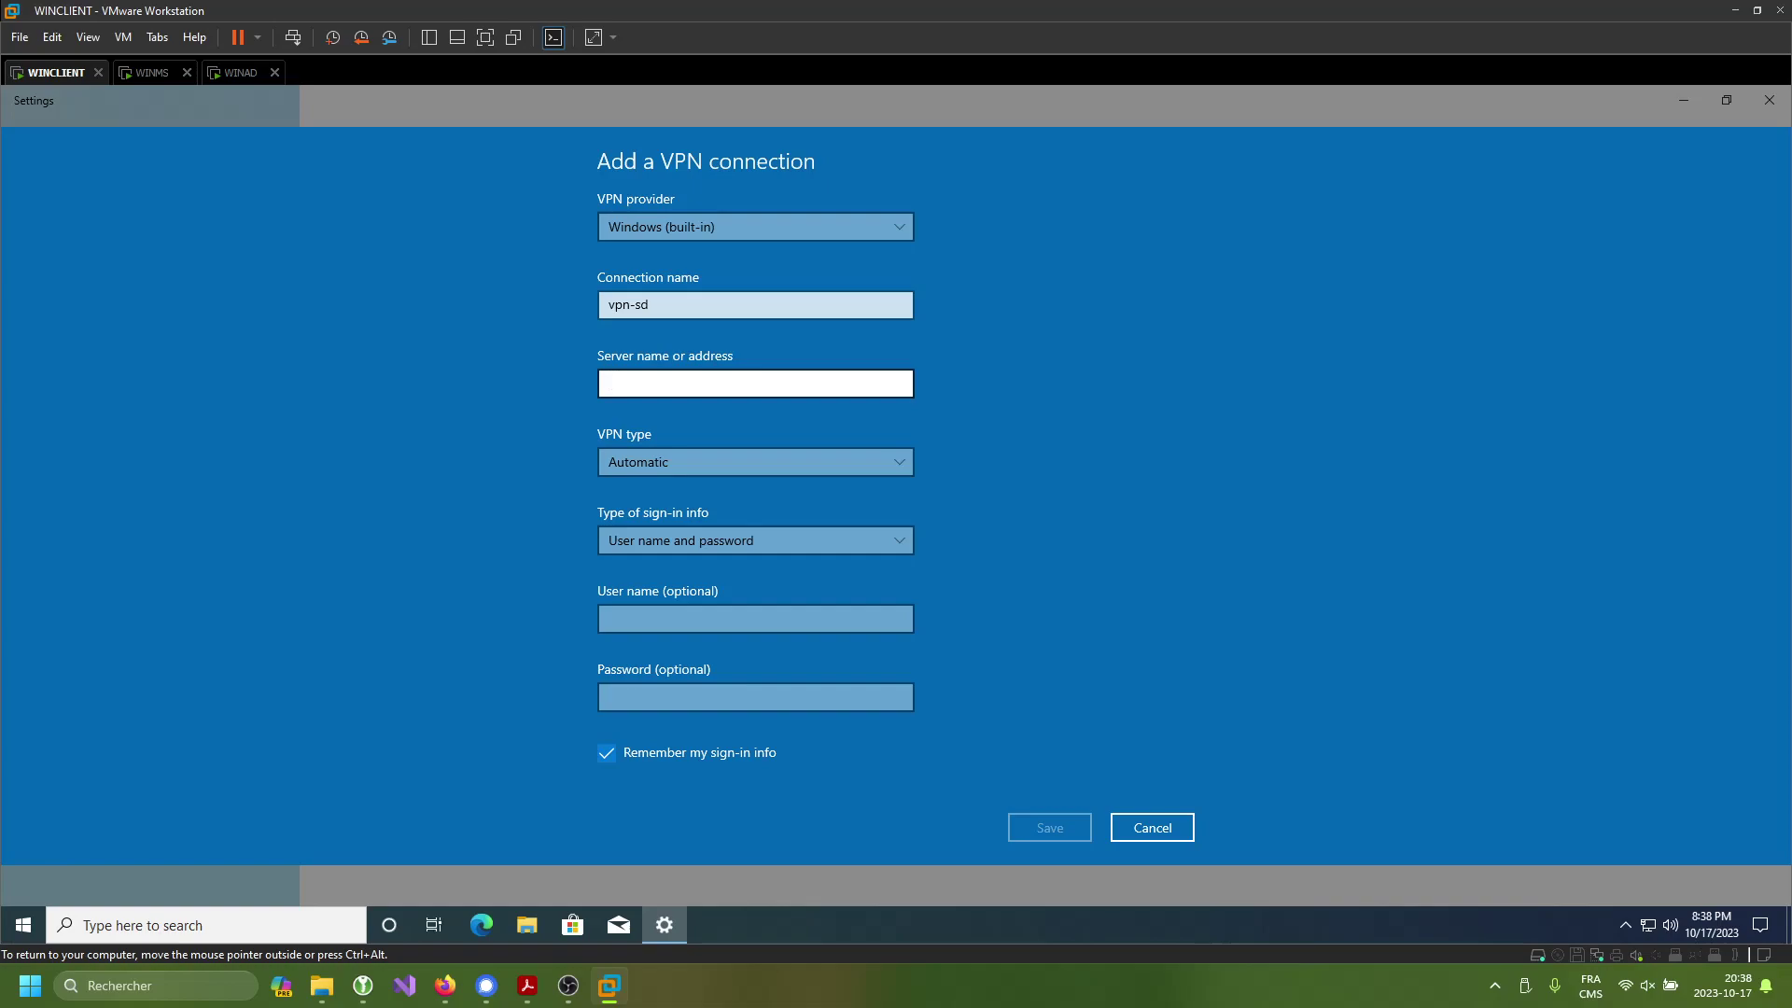
{"action": "type", "text": "vpn.sd2.com"}
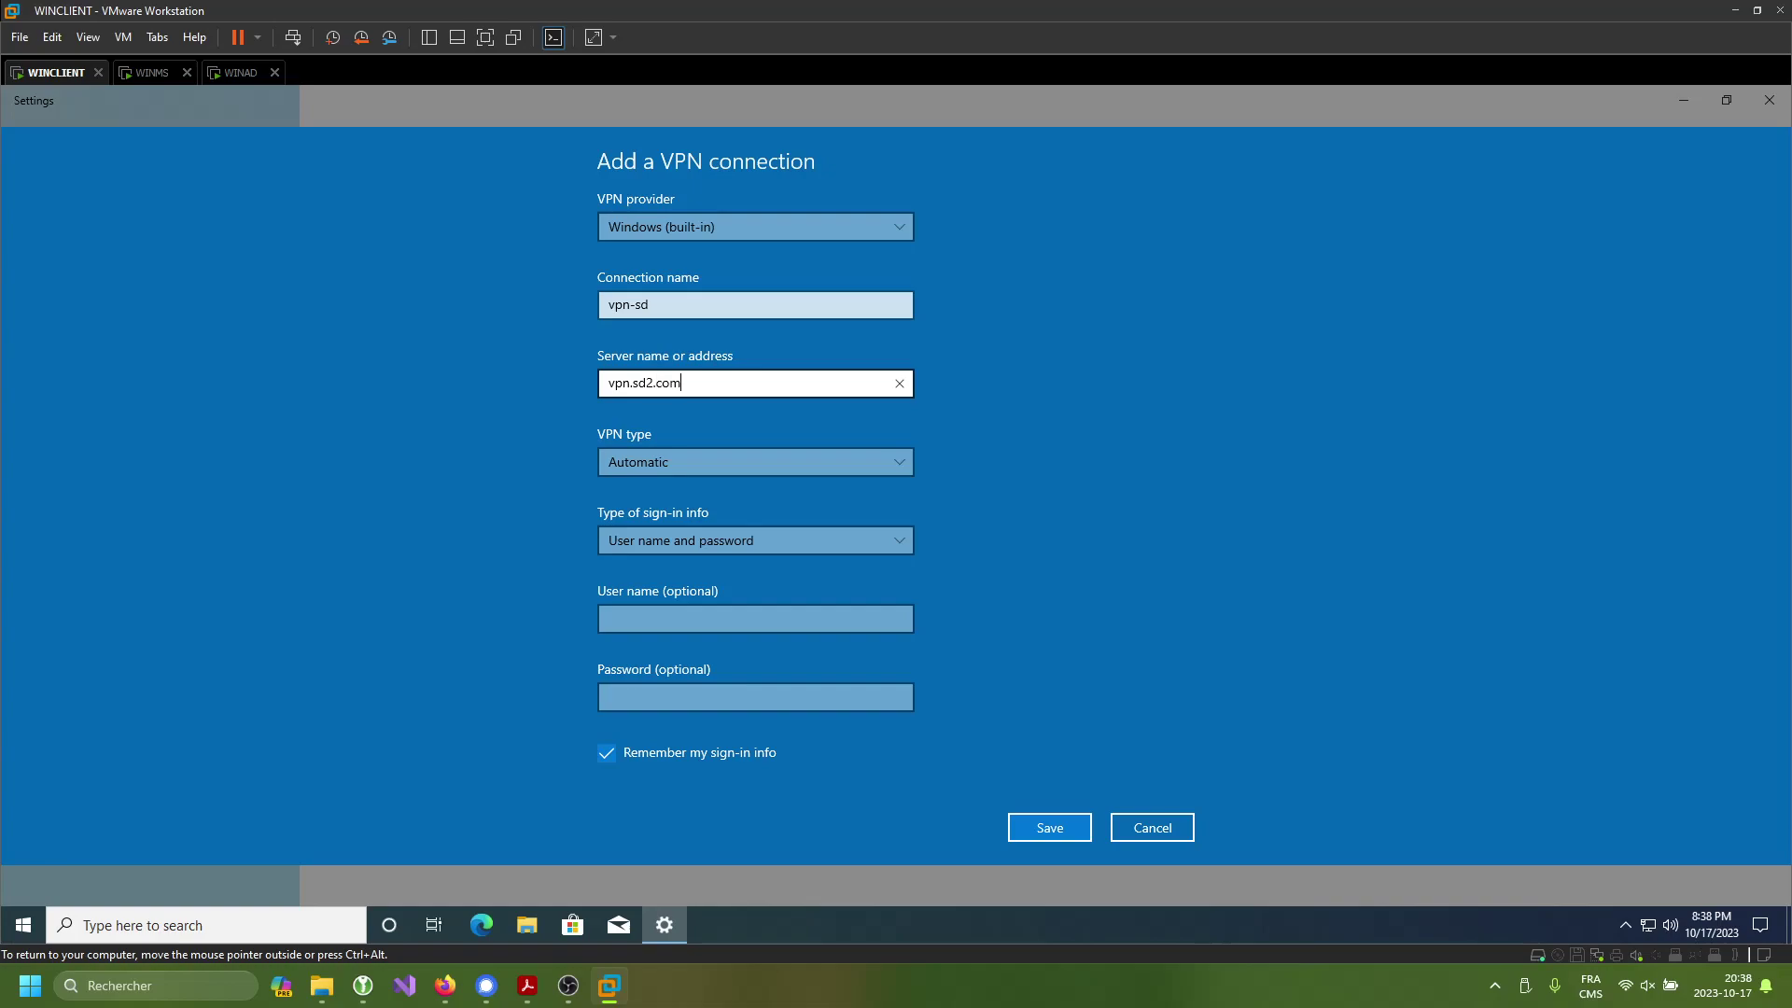
- Set the VPN type to SSTP with user name and password sign-in, entering the user's credentials
{"action": "left_click", "coordinate": [724, 473]}
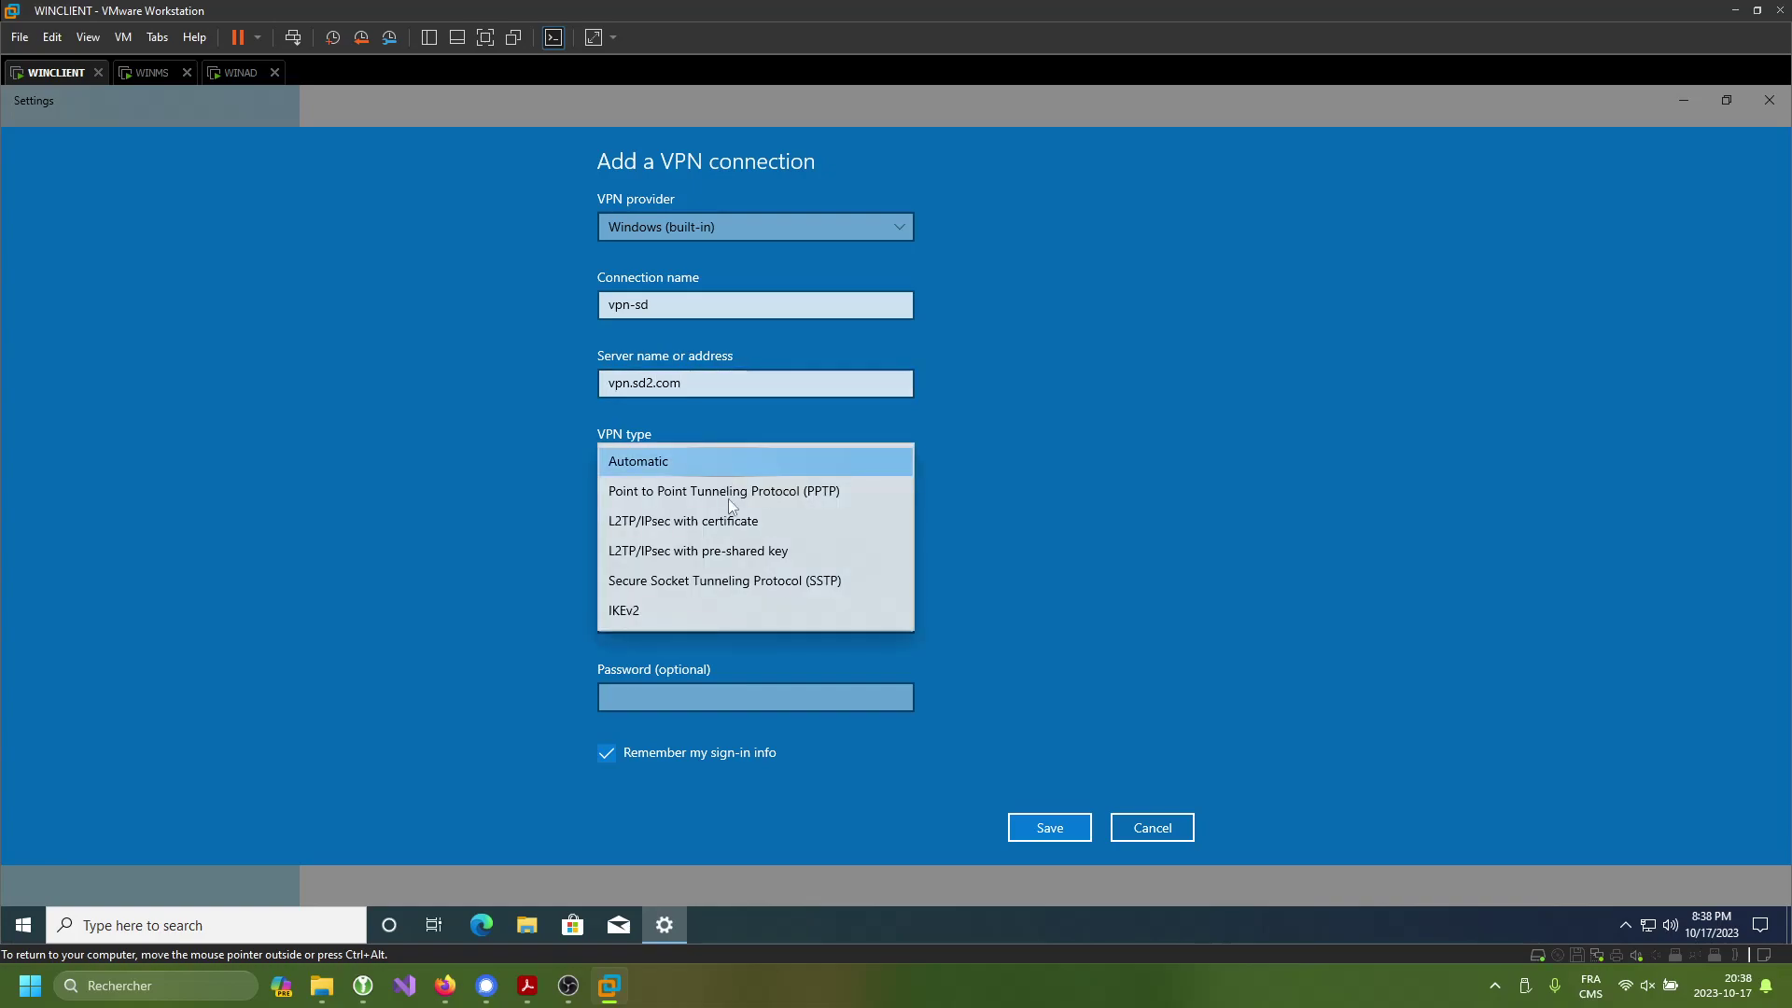
{"action": "left_click", "coordinate": [751, 578]}
{"action": "left_click", "coordinate": [775, 535]}
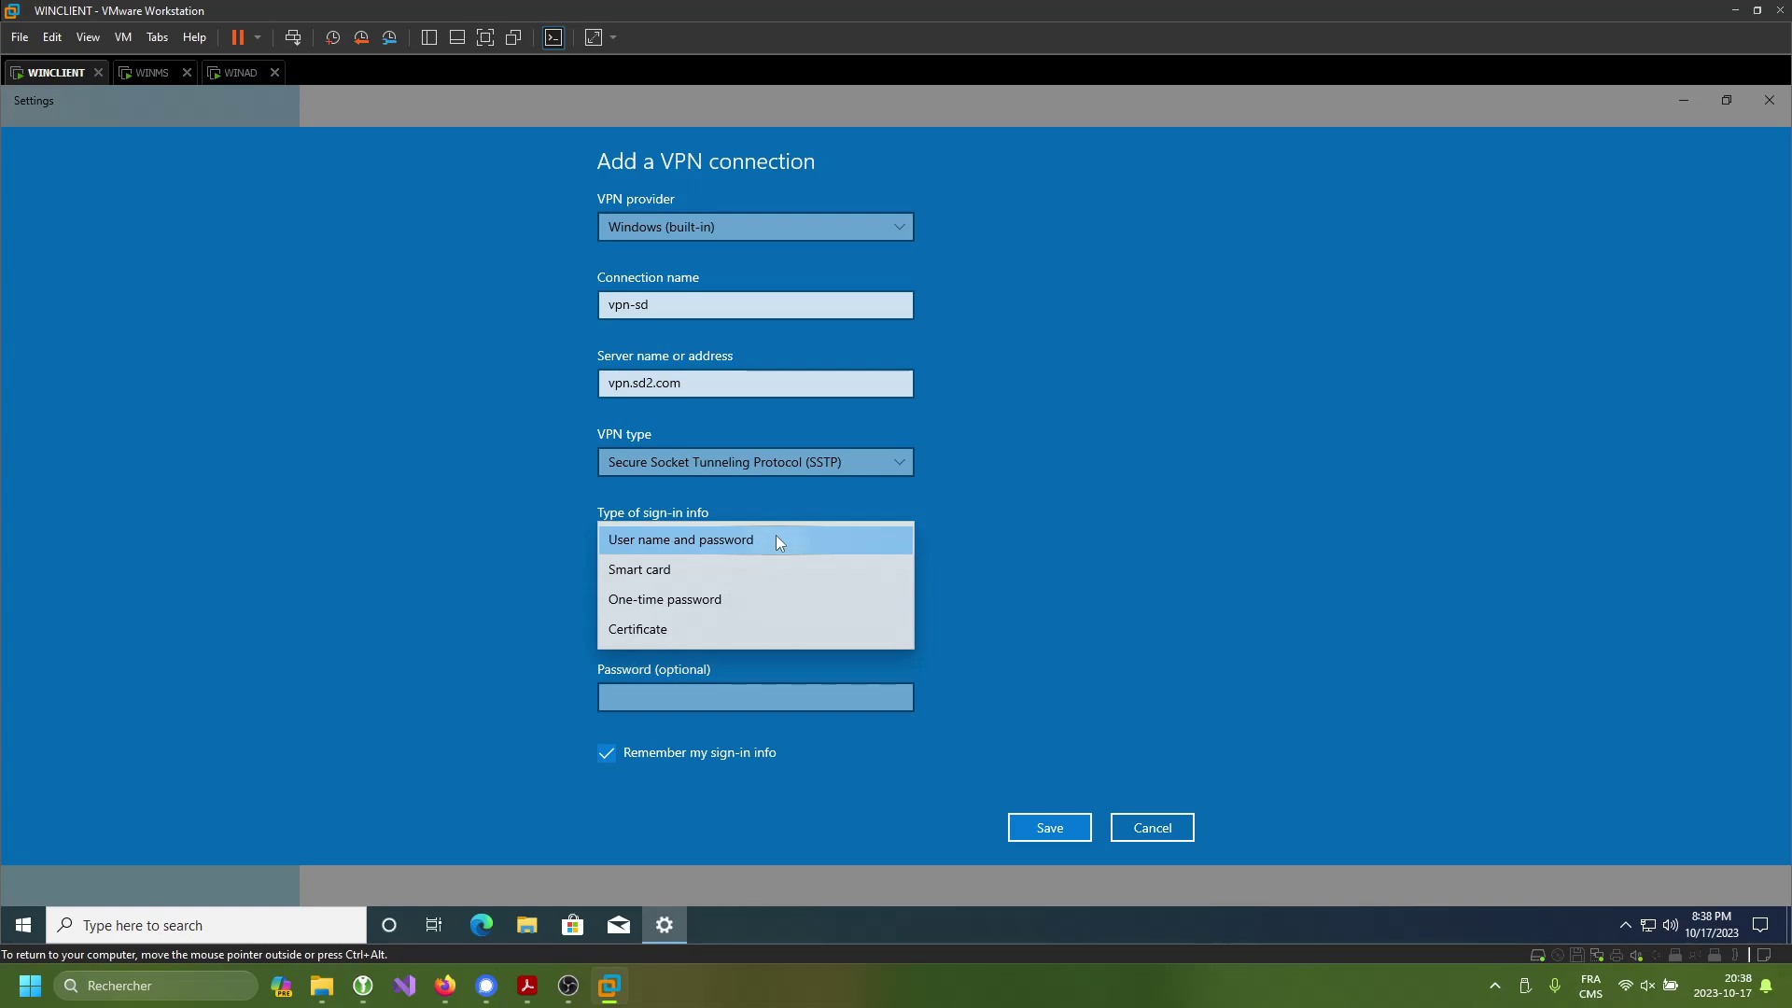
{"action": "left_click", "coordinate": [774, 536]}
{"action": "left_click", "coordinate": [765, 619]}
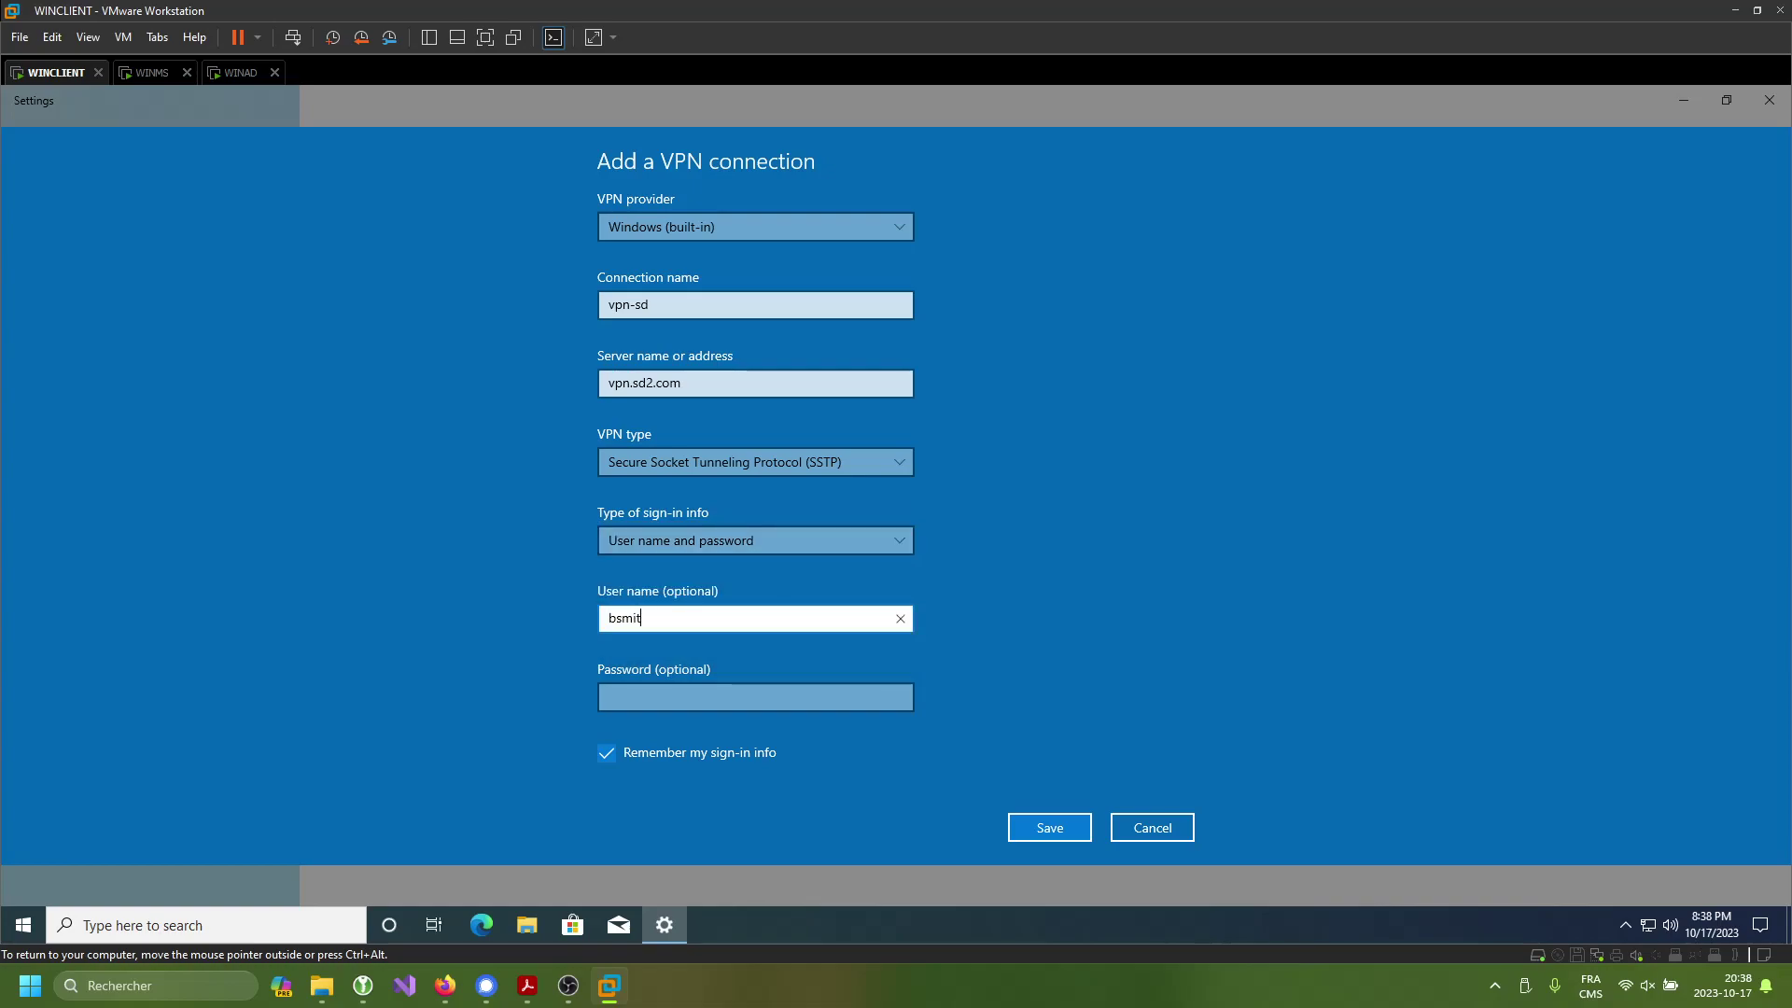
{"action": "key", "text": "Tab"}
{"action": "type", "text": "Pa$$w0r"}
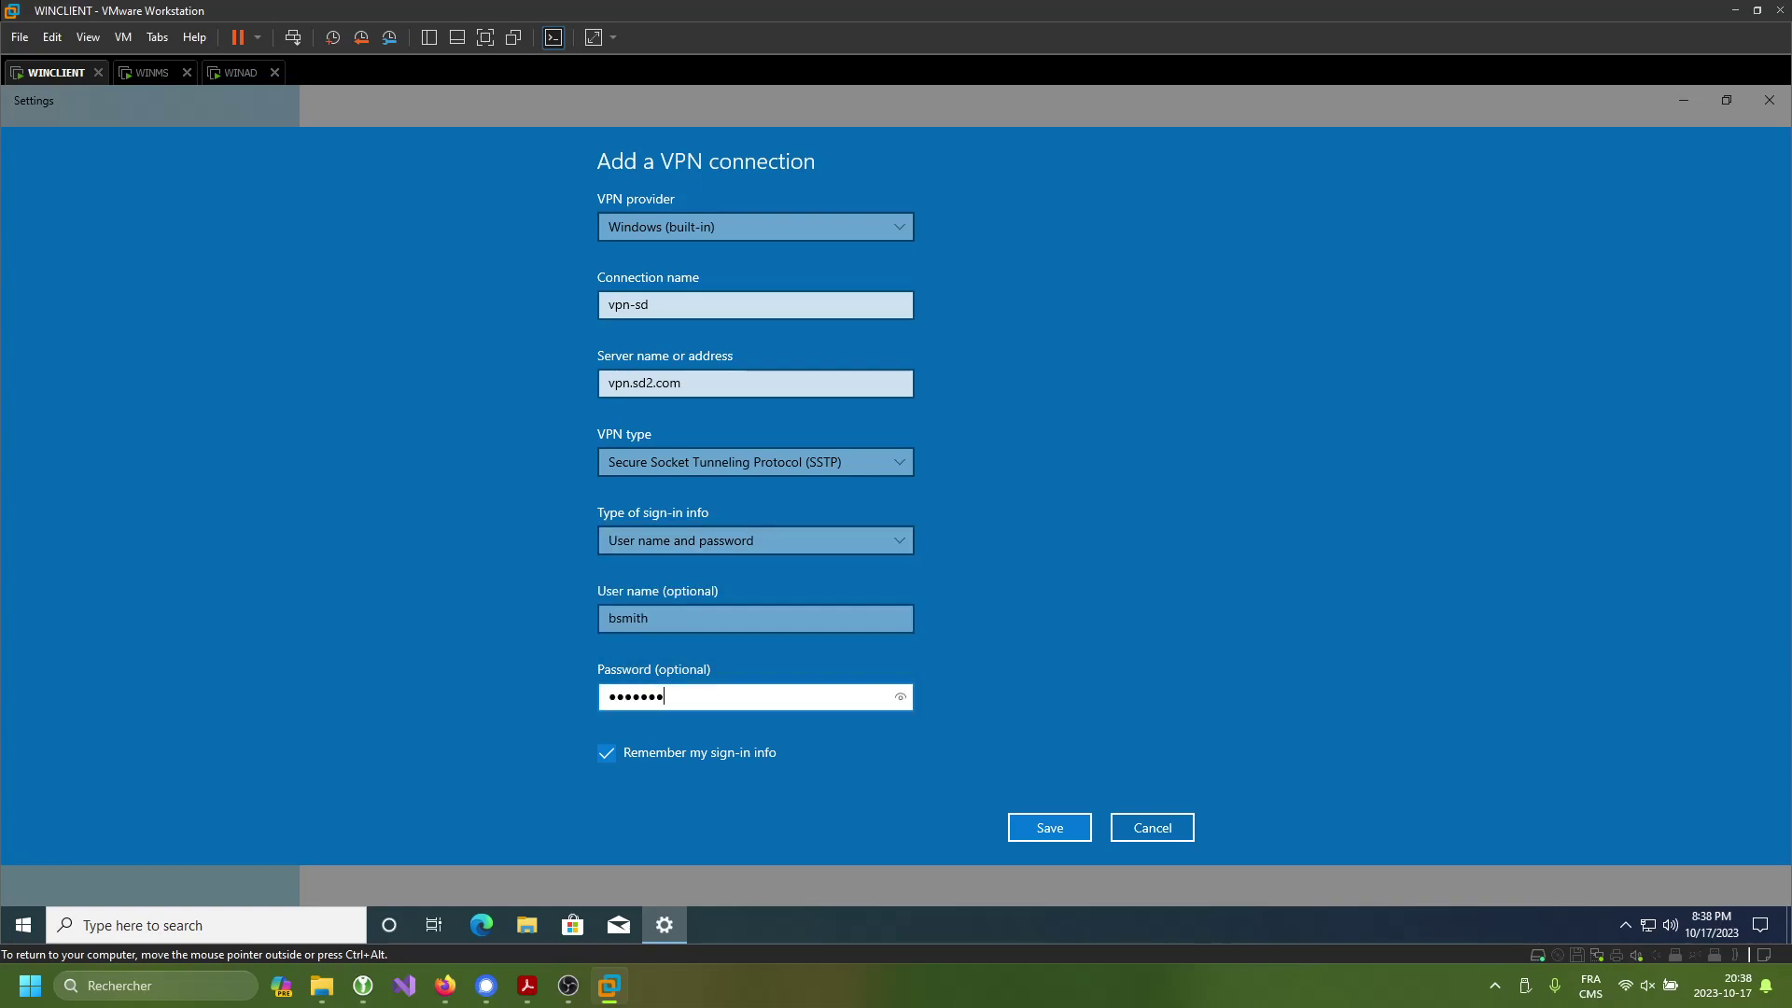
- On WINAD, open the domain VPN user's properties in Active Directory Users and Computers
{"action": "left_click", "coordinate": [247, 71]}
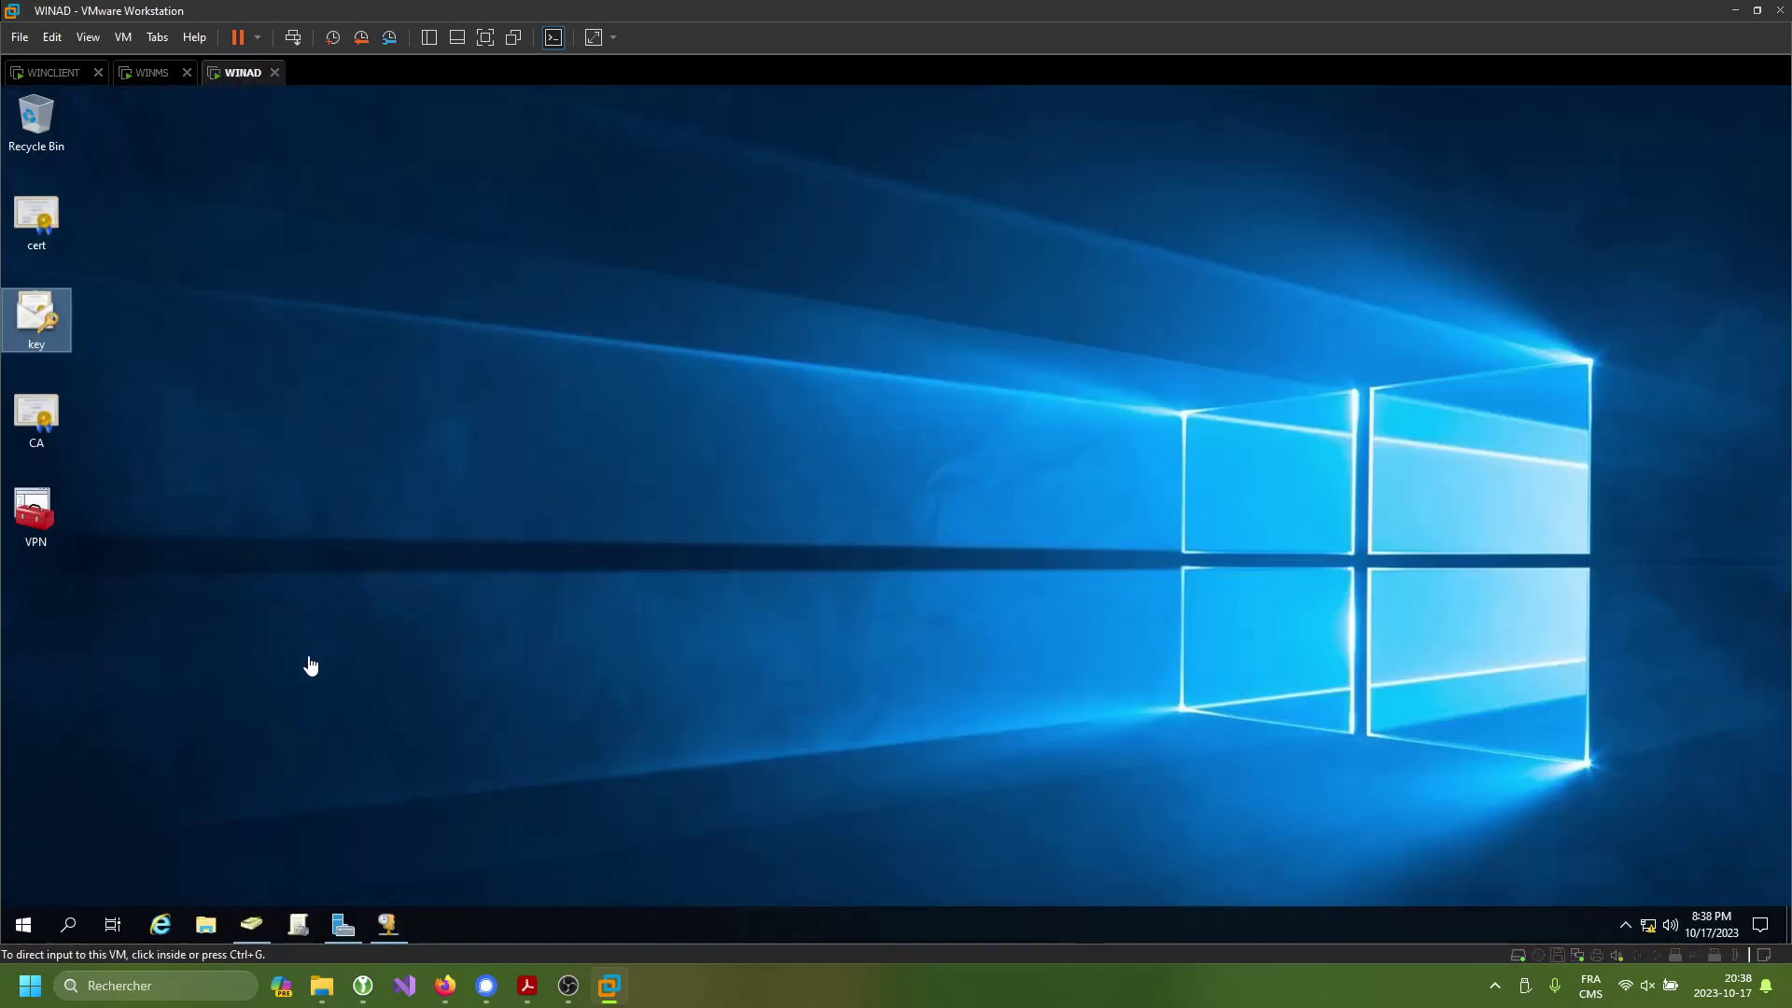
{"action": "left_click", "coordinate": [250, 923]}
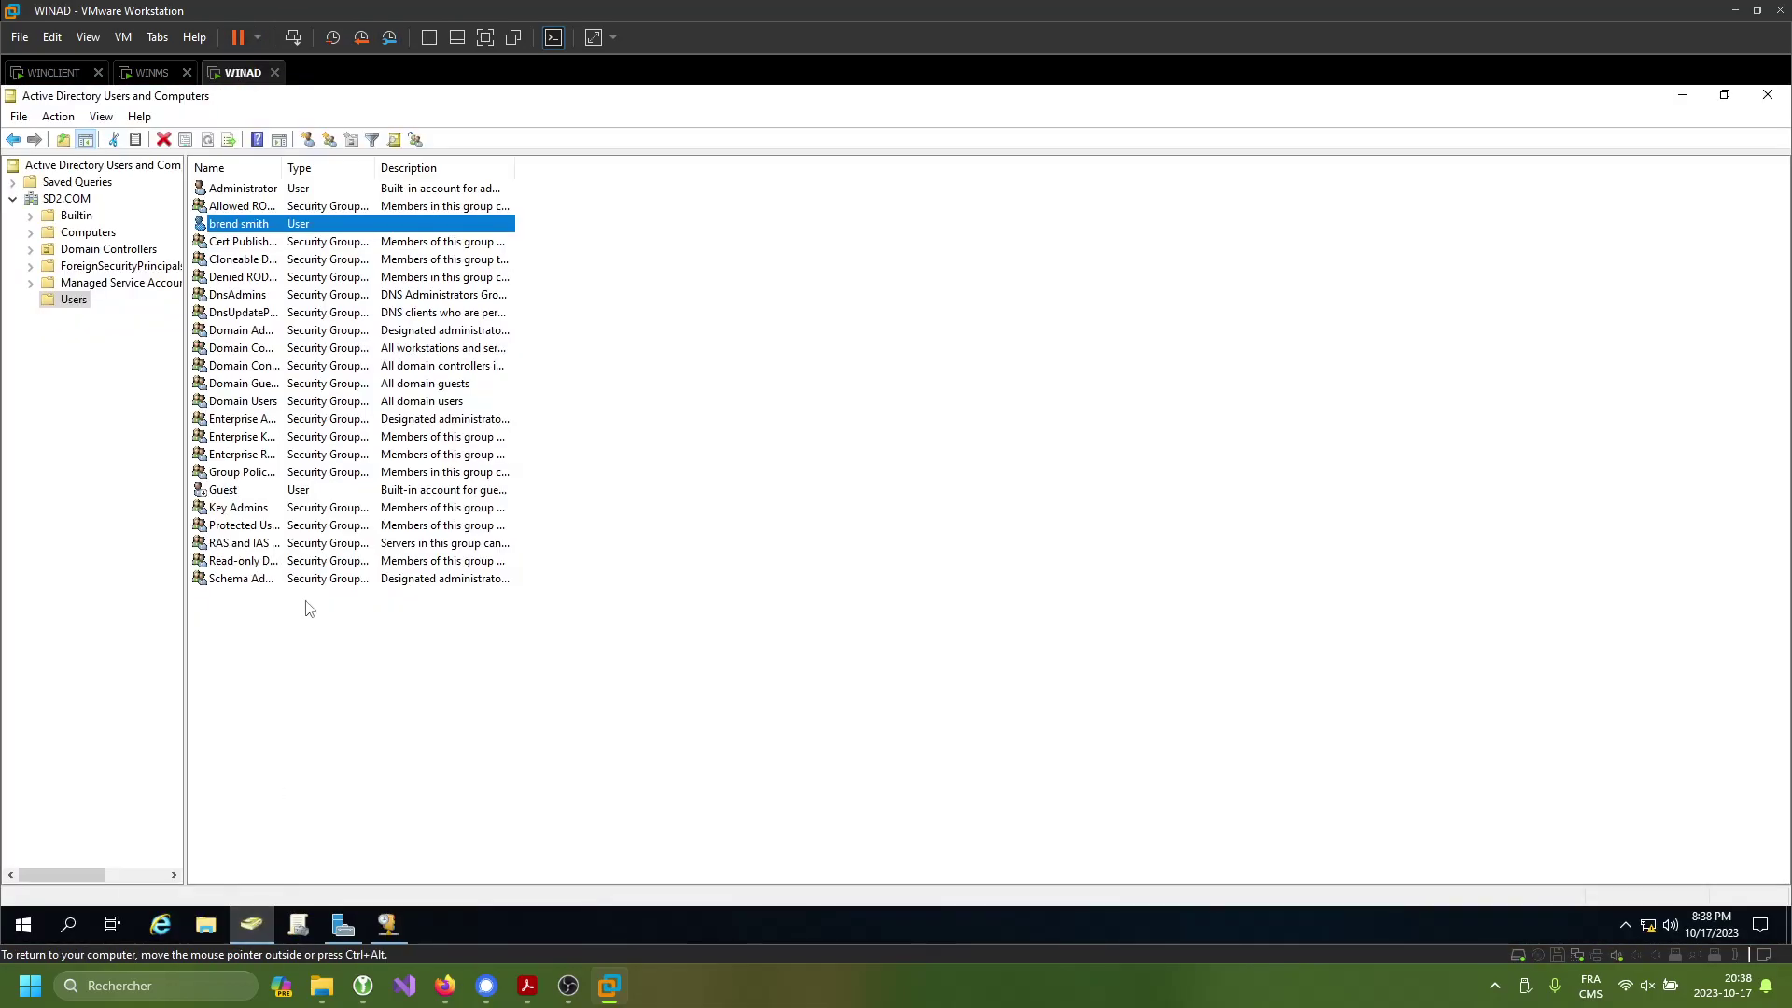
{"action": "double_click", "coordinate": [296, 225]}
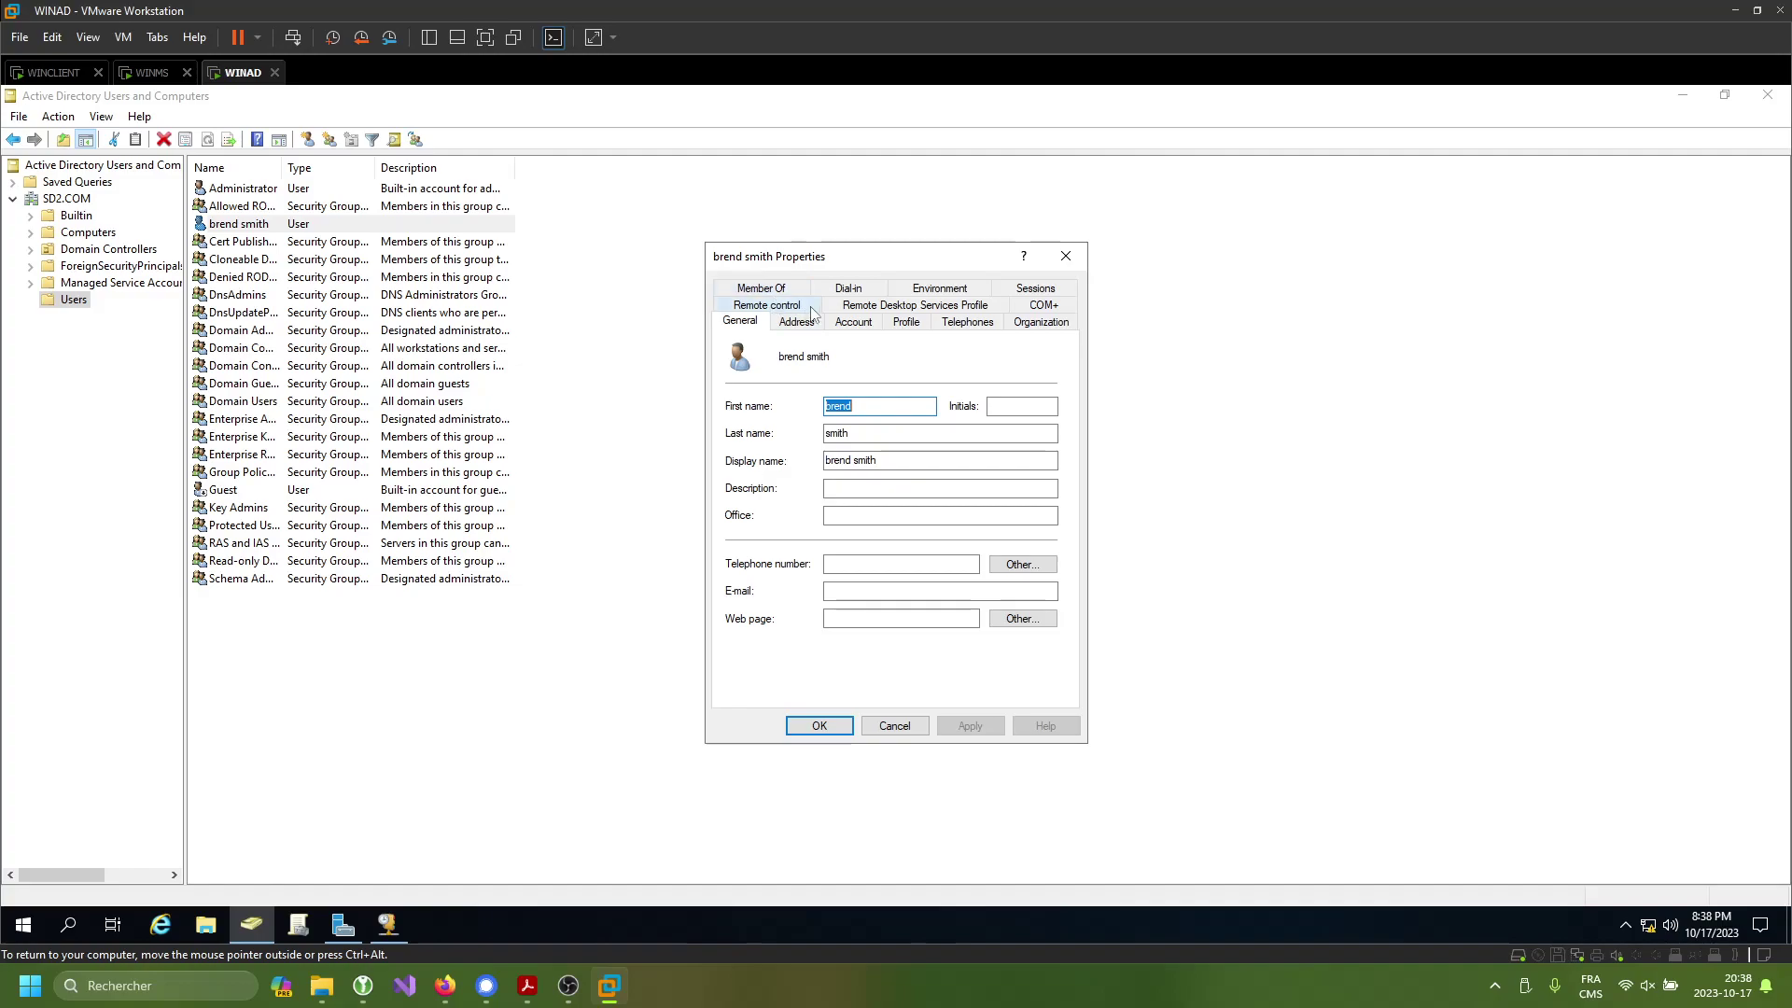
{"action": "left_click", "coordinate": [902, 322]}
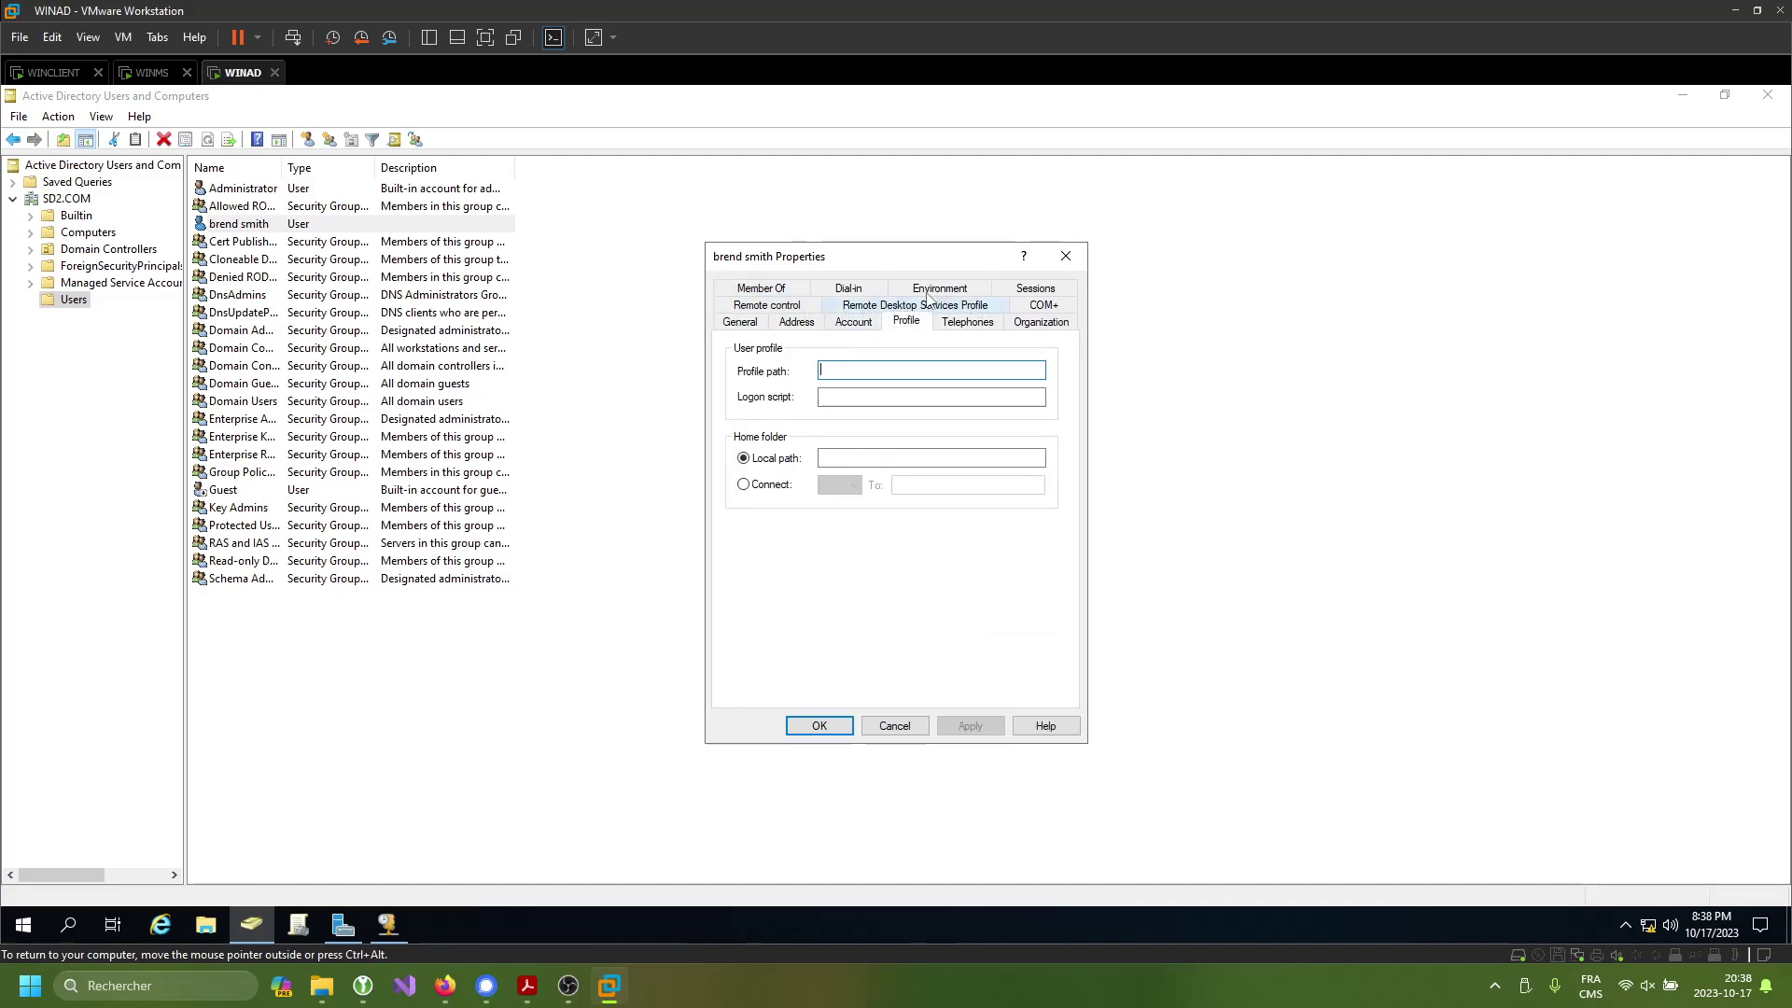
{"action": "left_click", "coordinate": [757, 321]}
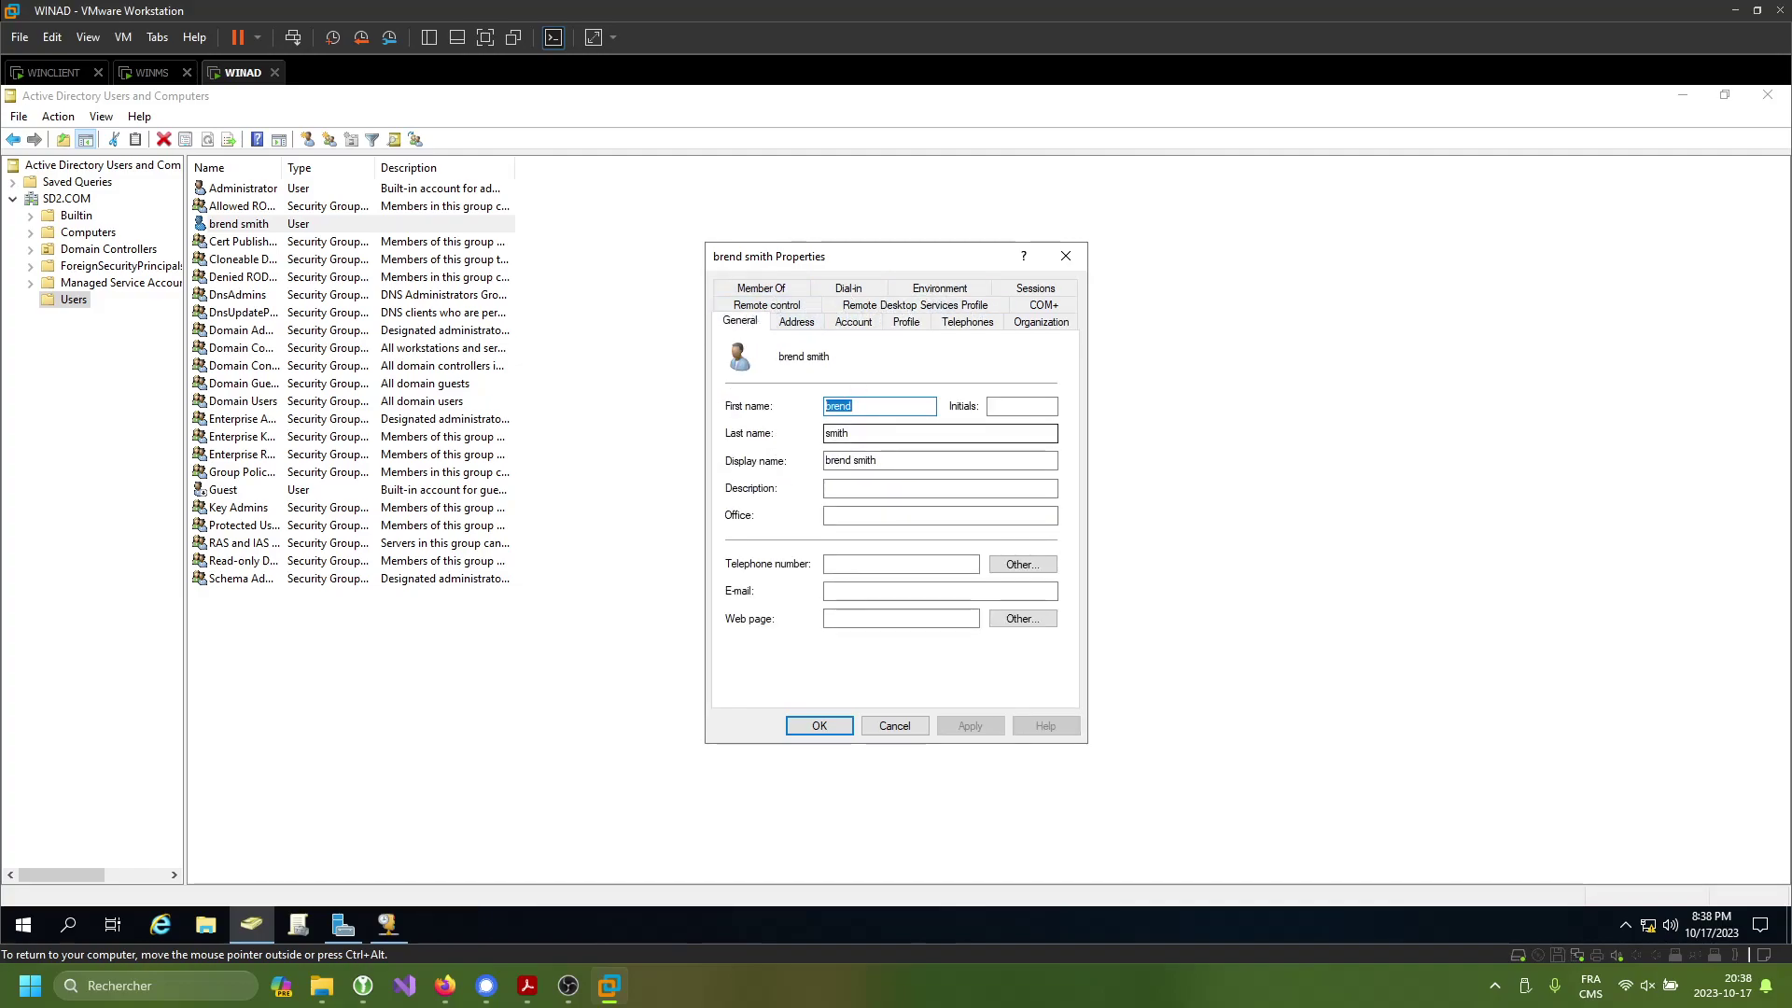
- Review the user's Remote control, Member Of, Profile, Sessions, Telephones and Dial-in tabs
{"action": "left_click", "coordinate": [794, 305]}
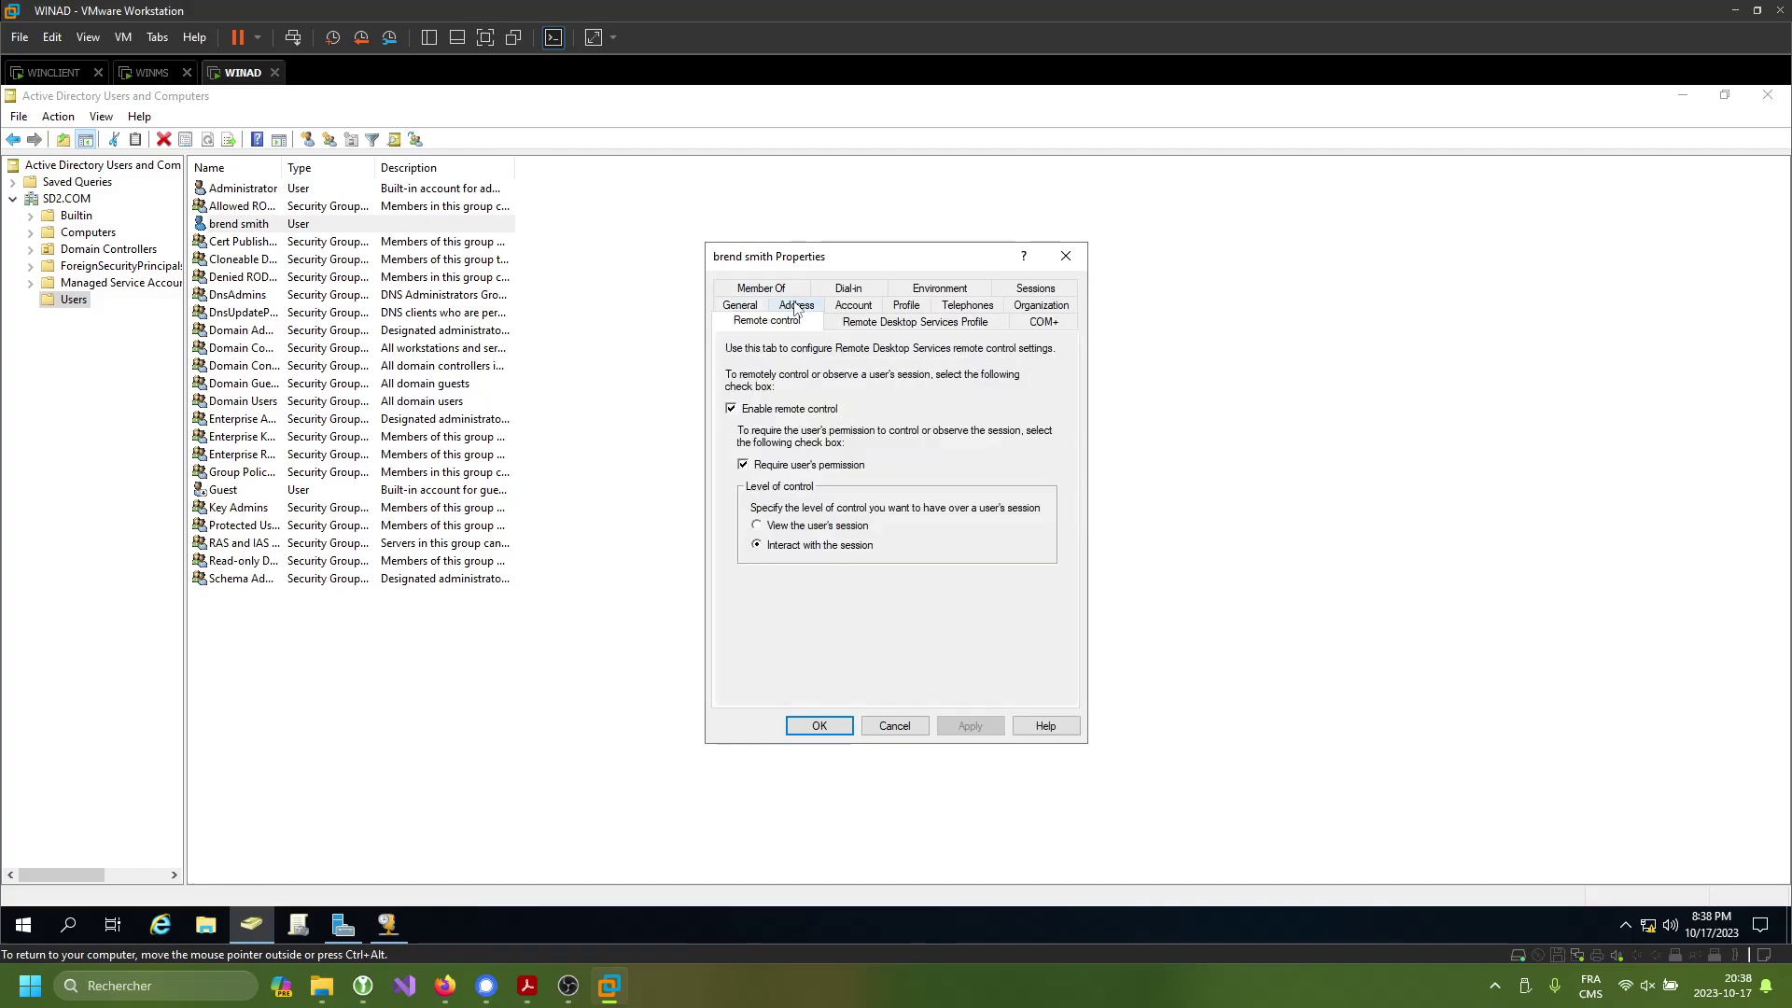
{"action": "left_click", "coordinate": [773, 289]}
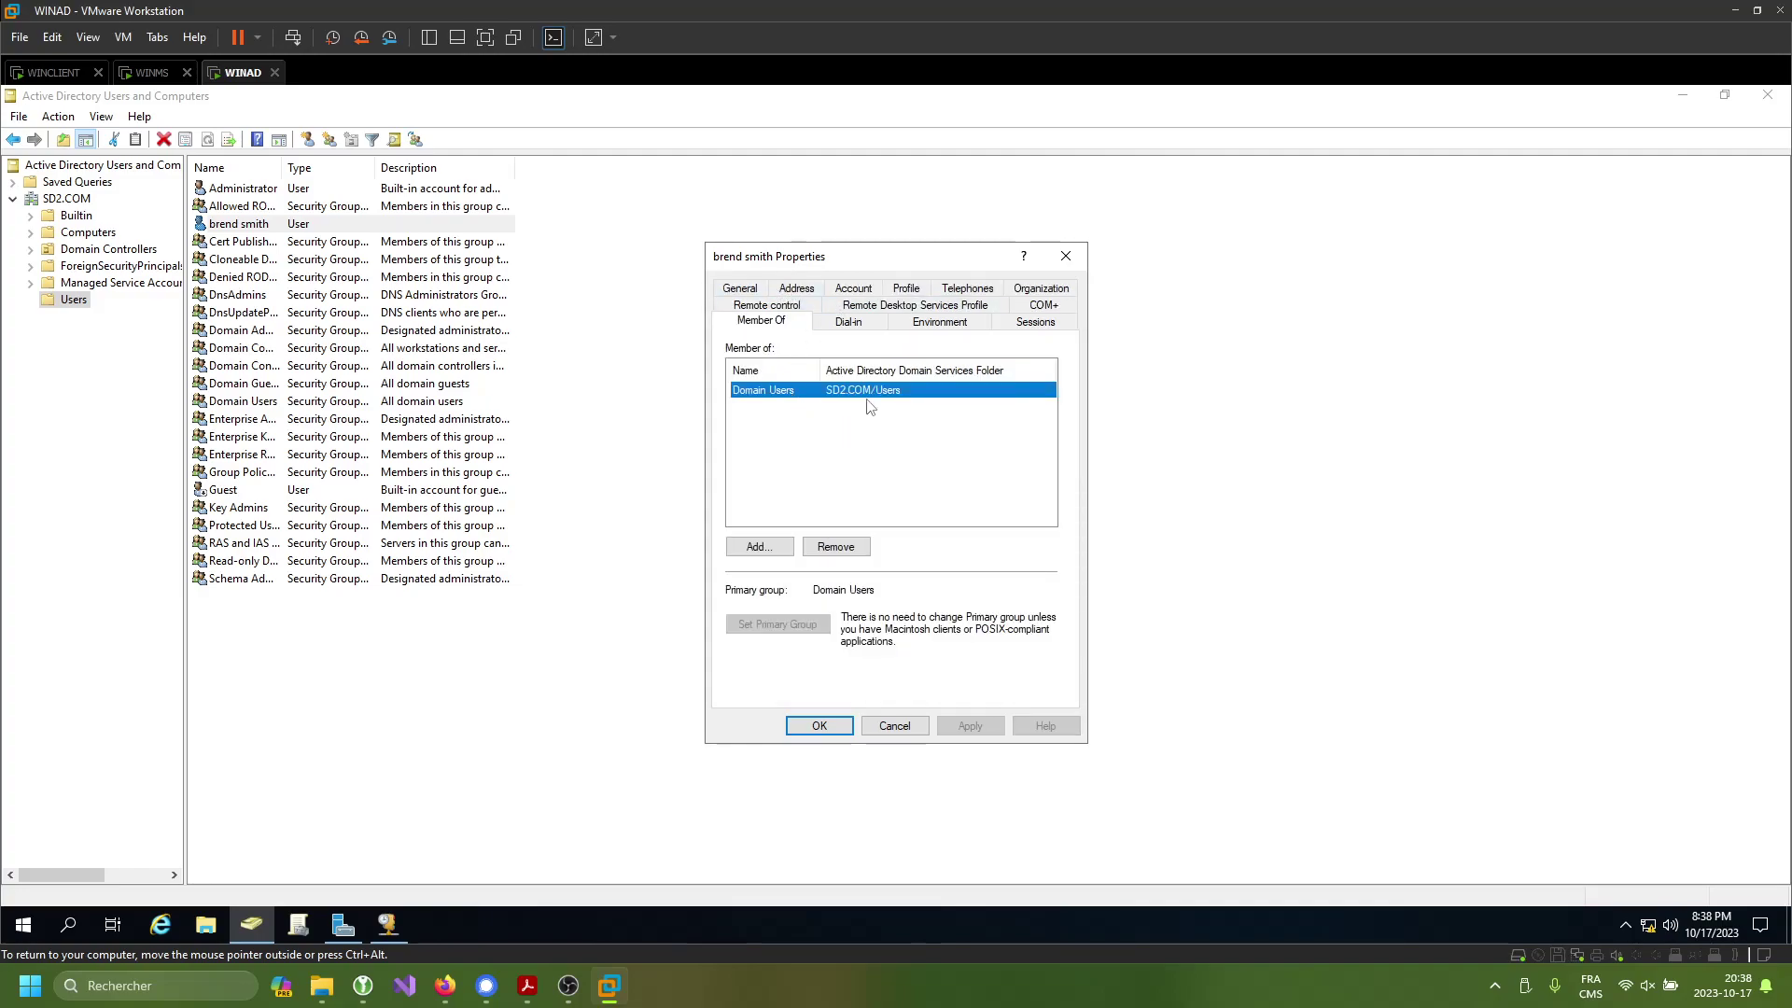
{"action": "left_click", "coordinate": [906, 289]}
{"action": "left_click", "coordinate": [1037, 304]}
{"action": "left_click", "coordinate": [968, 306]}
{"action": "left_click", "coordinate": [870, 308]}
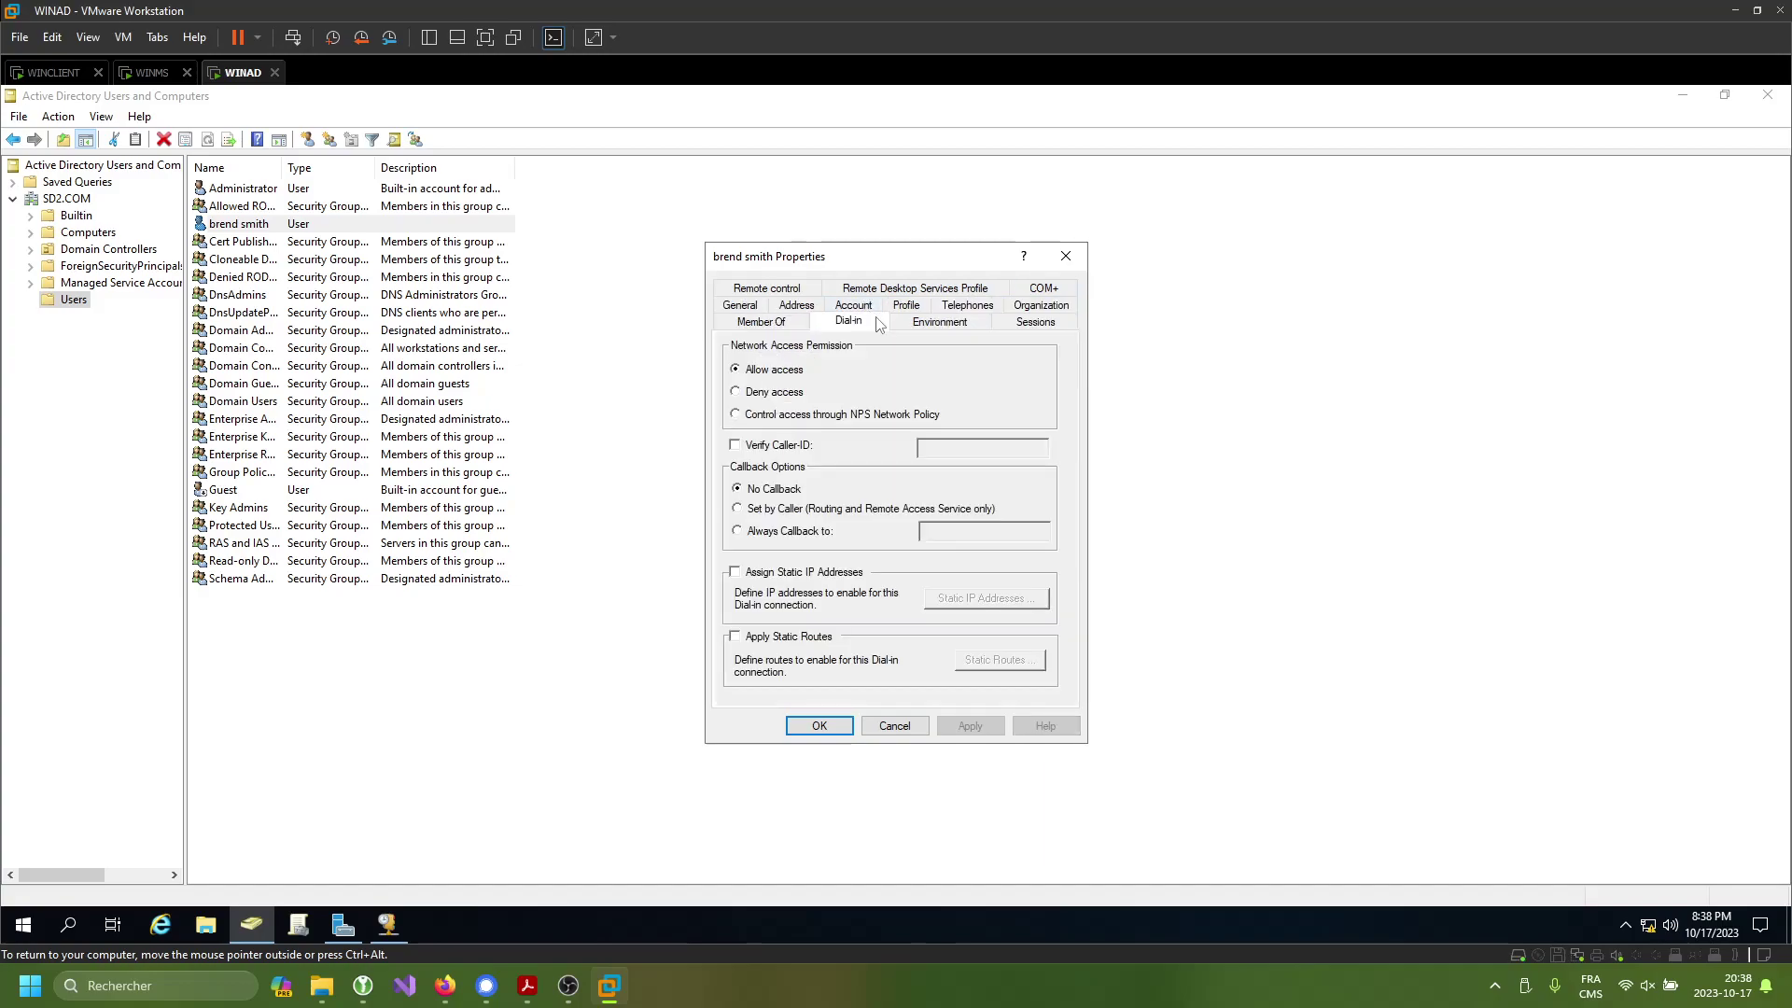
{"action": "left_click", "coordinate": [780, 322]}
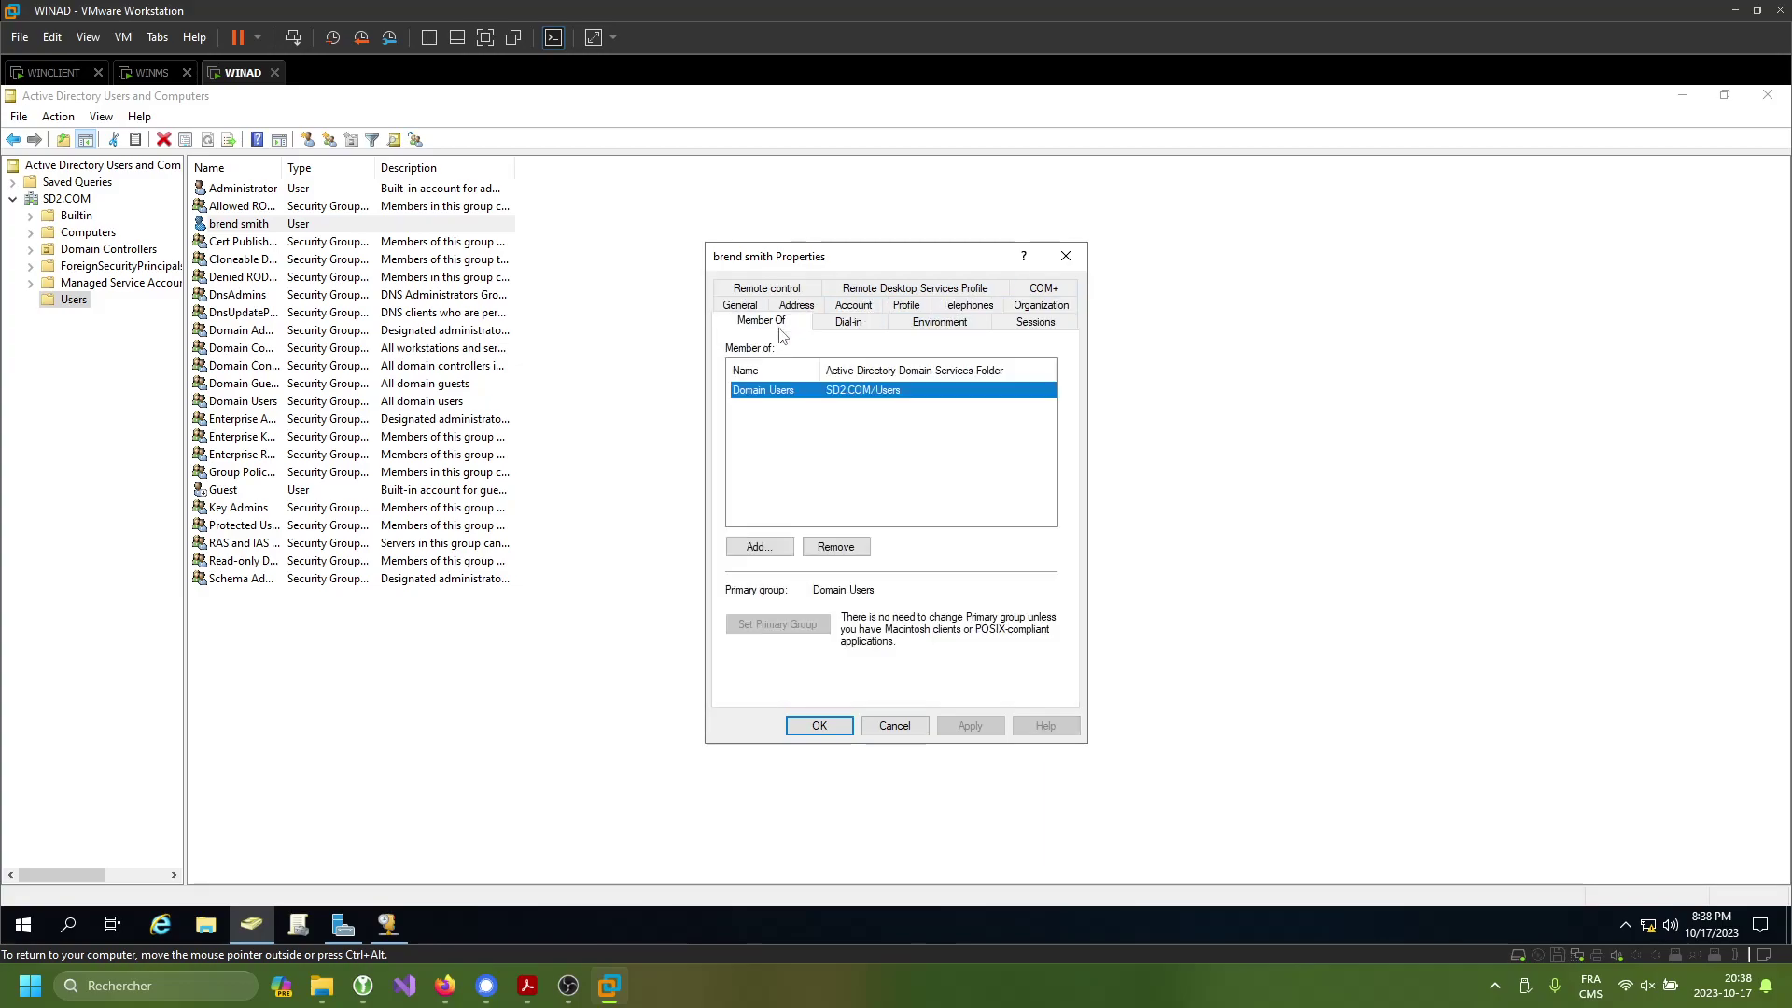
- Cancel adding a group, close the properties unchanged, and return to WINCLIENT
{"action": "left_click", "coordinate": [759, 547]}
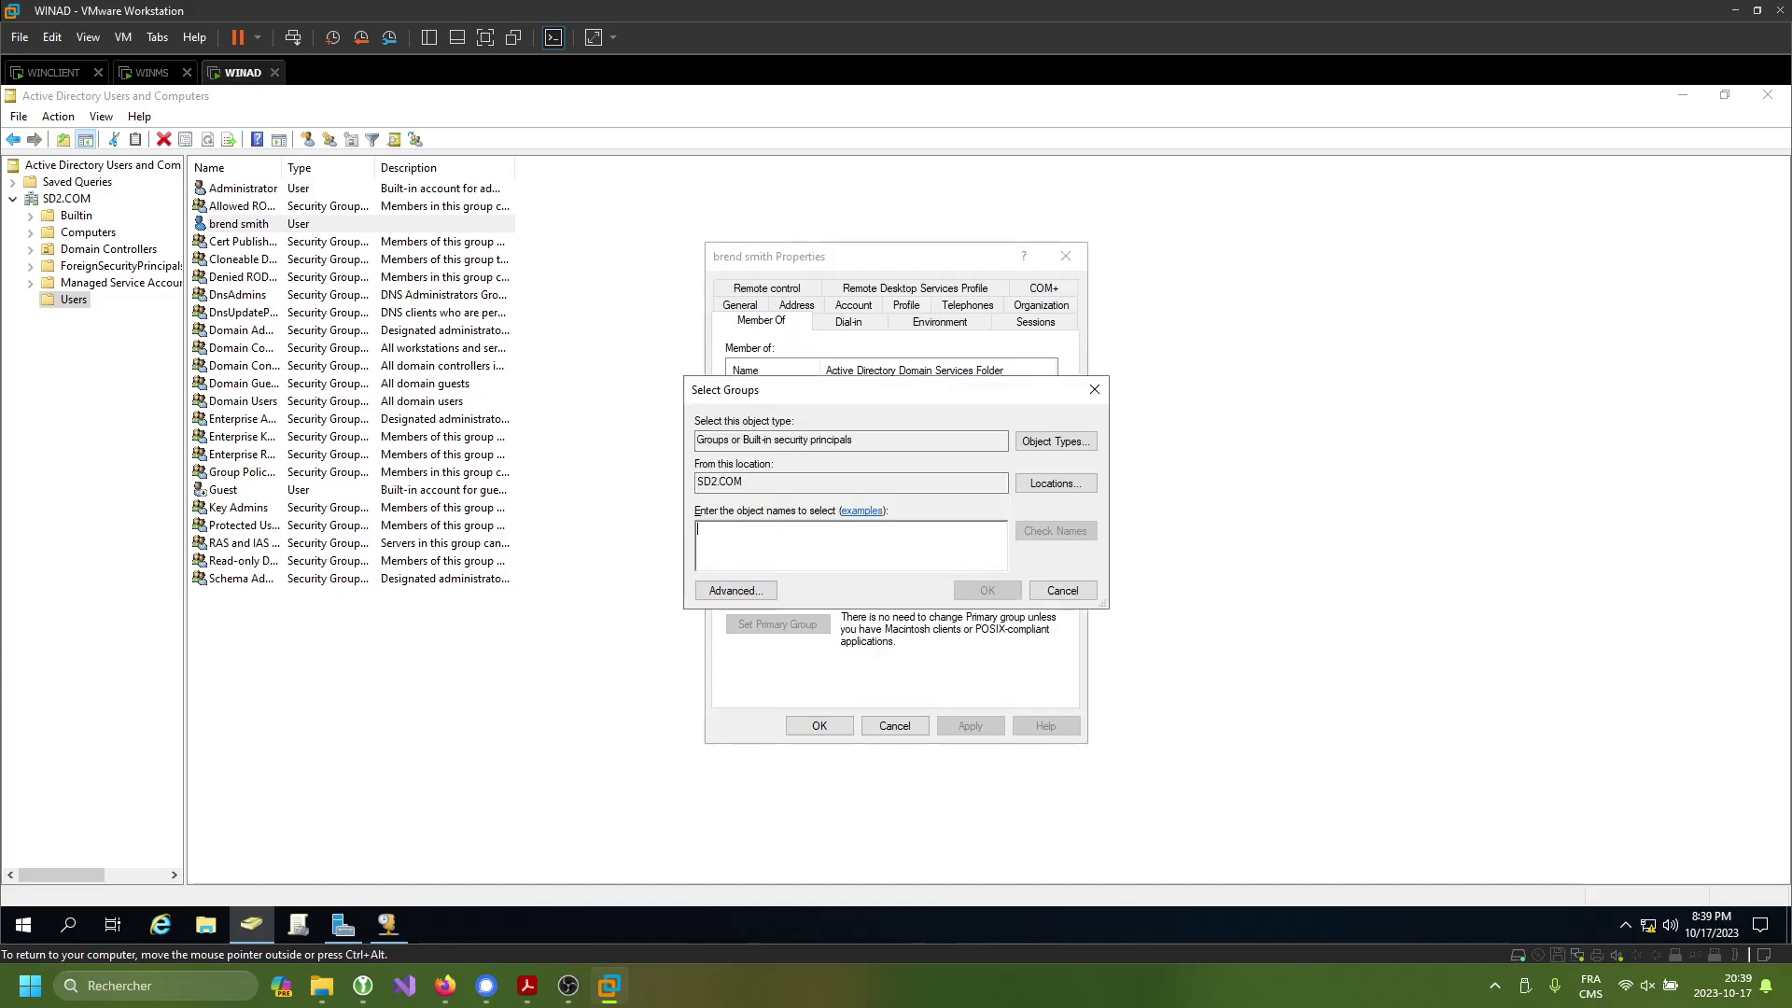
{"action": "left_click", "coordinate": [1094, 389]}
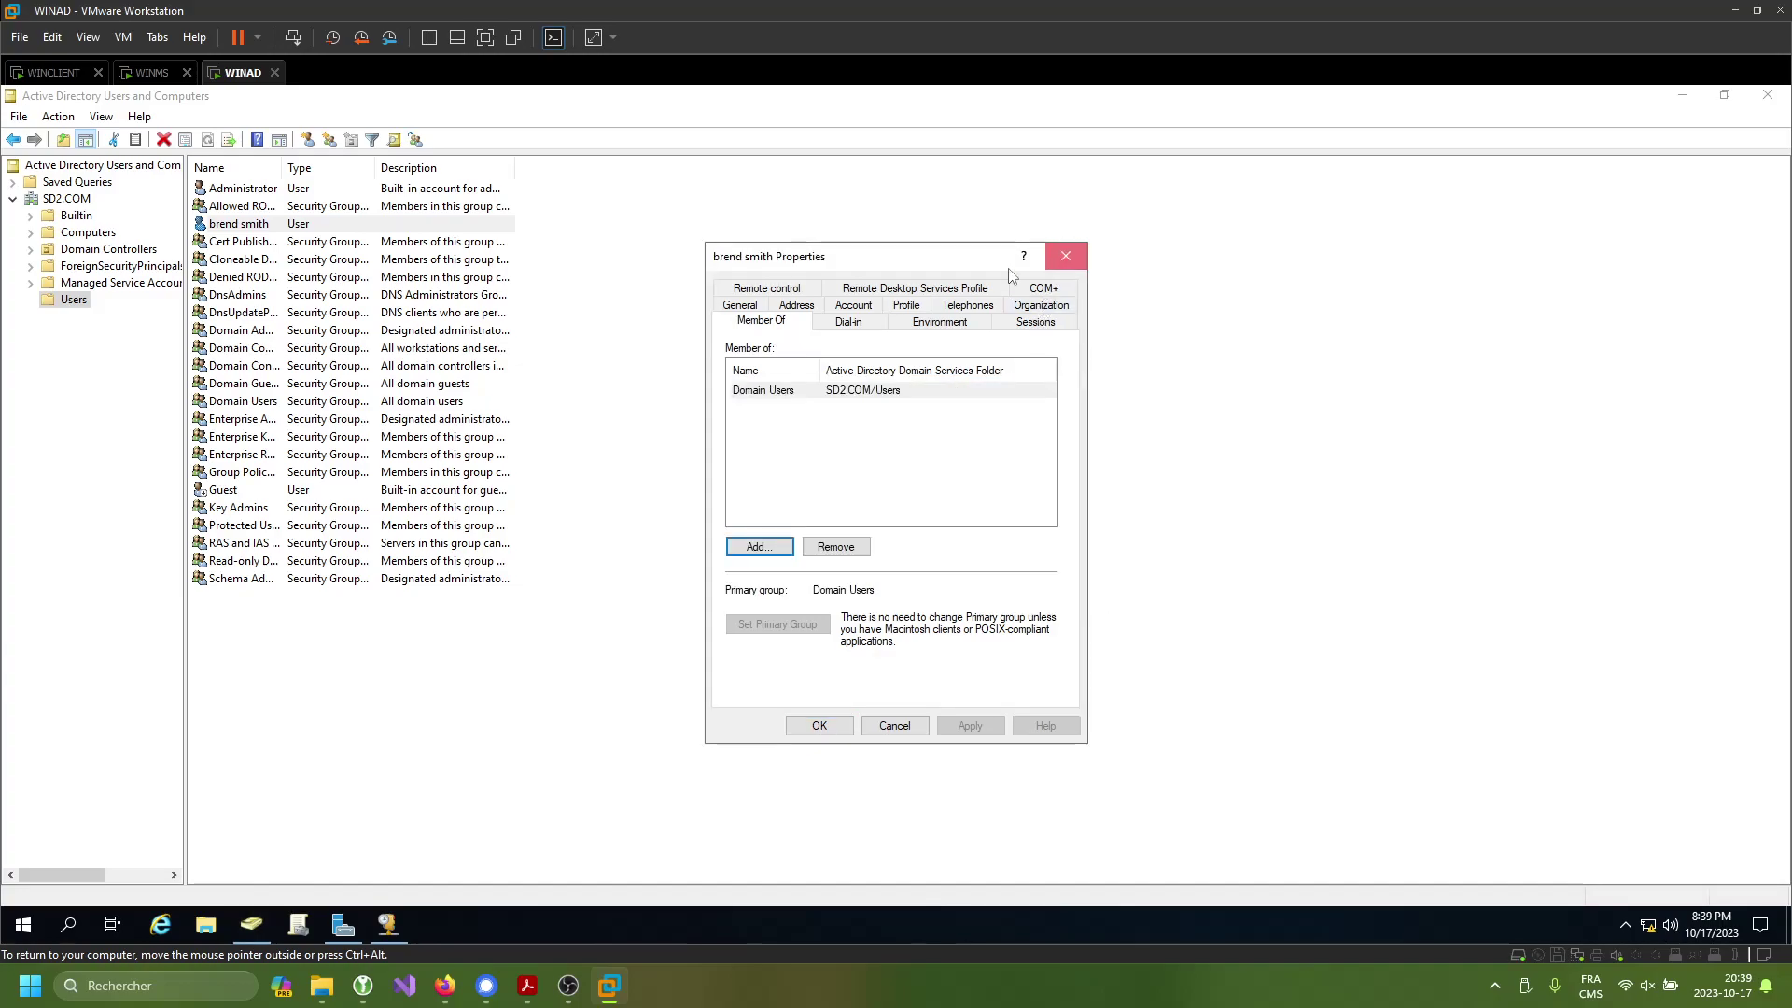
{"action": "left_click", "coordinate": [1064, 256]}
{"action": "right_click", "coordinate": [286, 228]}
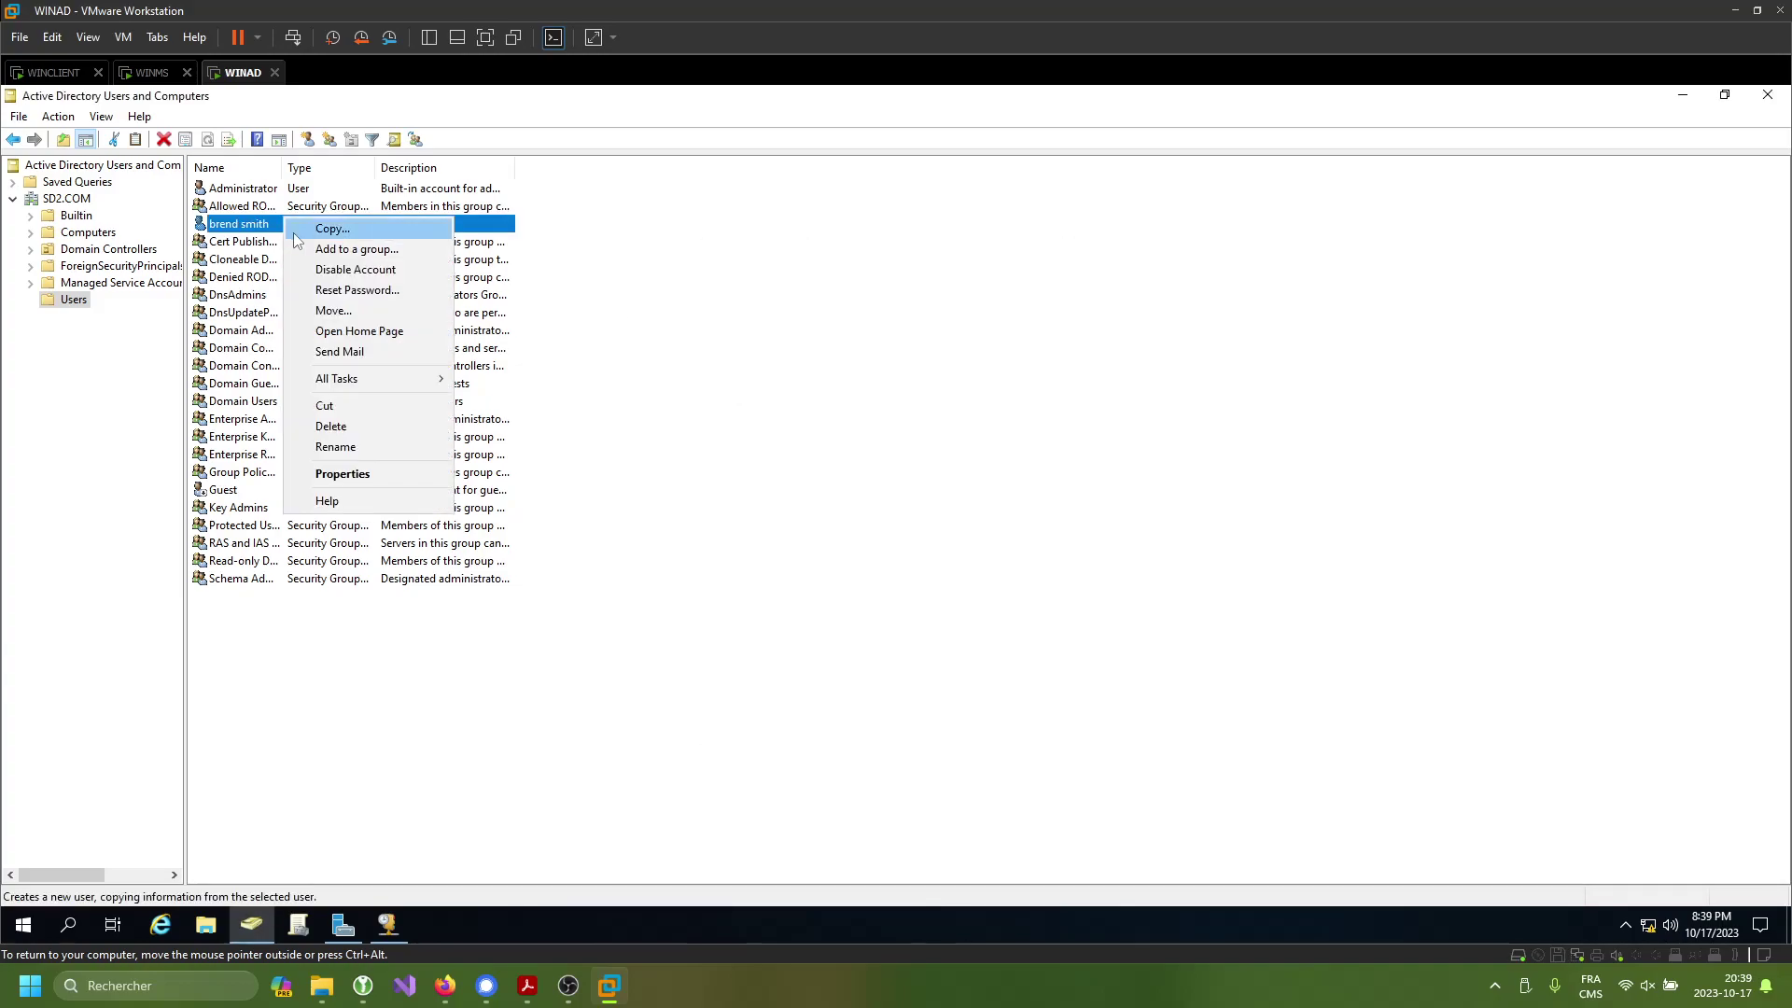
{"action": "left_click", "coordinate": [760, 340]}
{"action": "left_click", "coordinate": [64, 72]}
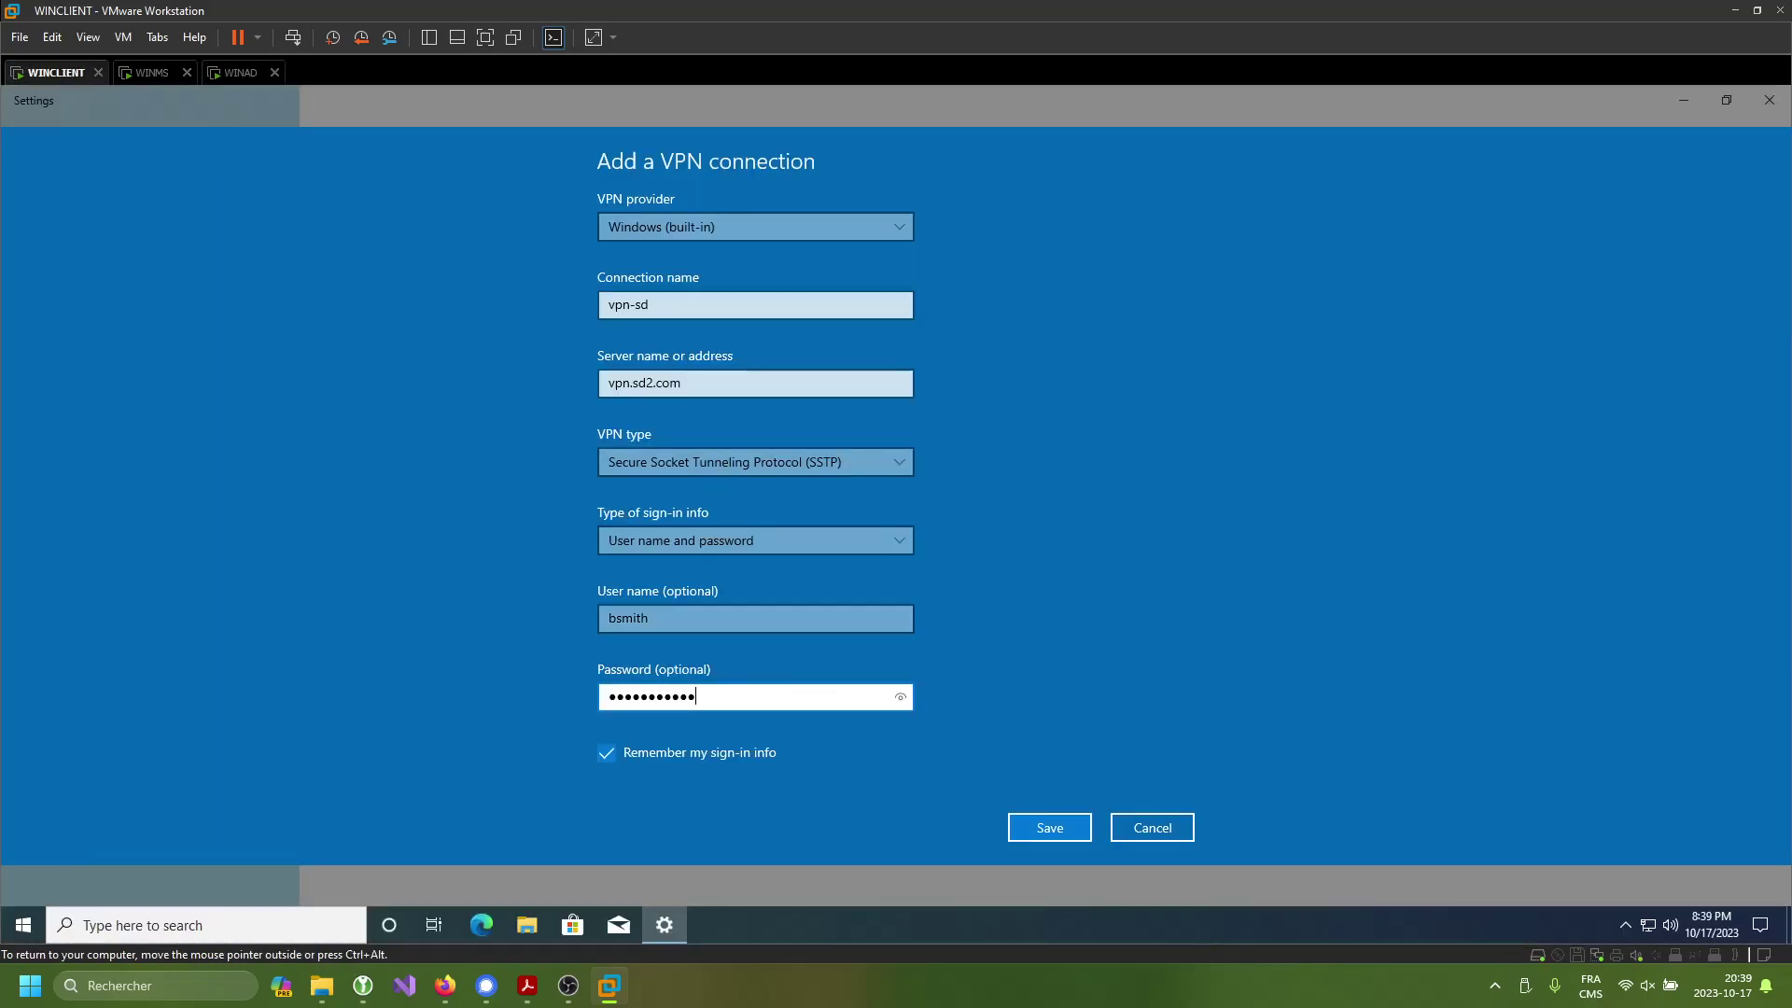
- Re-enter the VPN account password and save the vpn-sd connection
{"action": "key", "text": "ctrl+a"}
{"action": "key", "text": "BackSpace"}
{"action": "type", "text": "Password123!"}
{"action": "key", "text": "ctrl+a"}
{"action": "key", "text": "BackSpace"}
{"action": "type", "text": "Password123"}
{"action": "left_click", "coordinate": [1047, 828]}
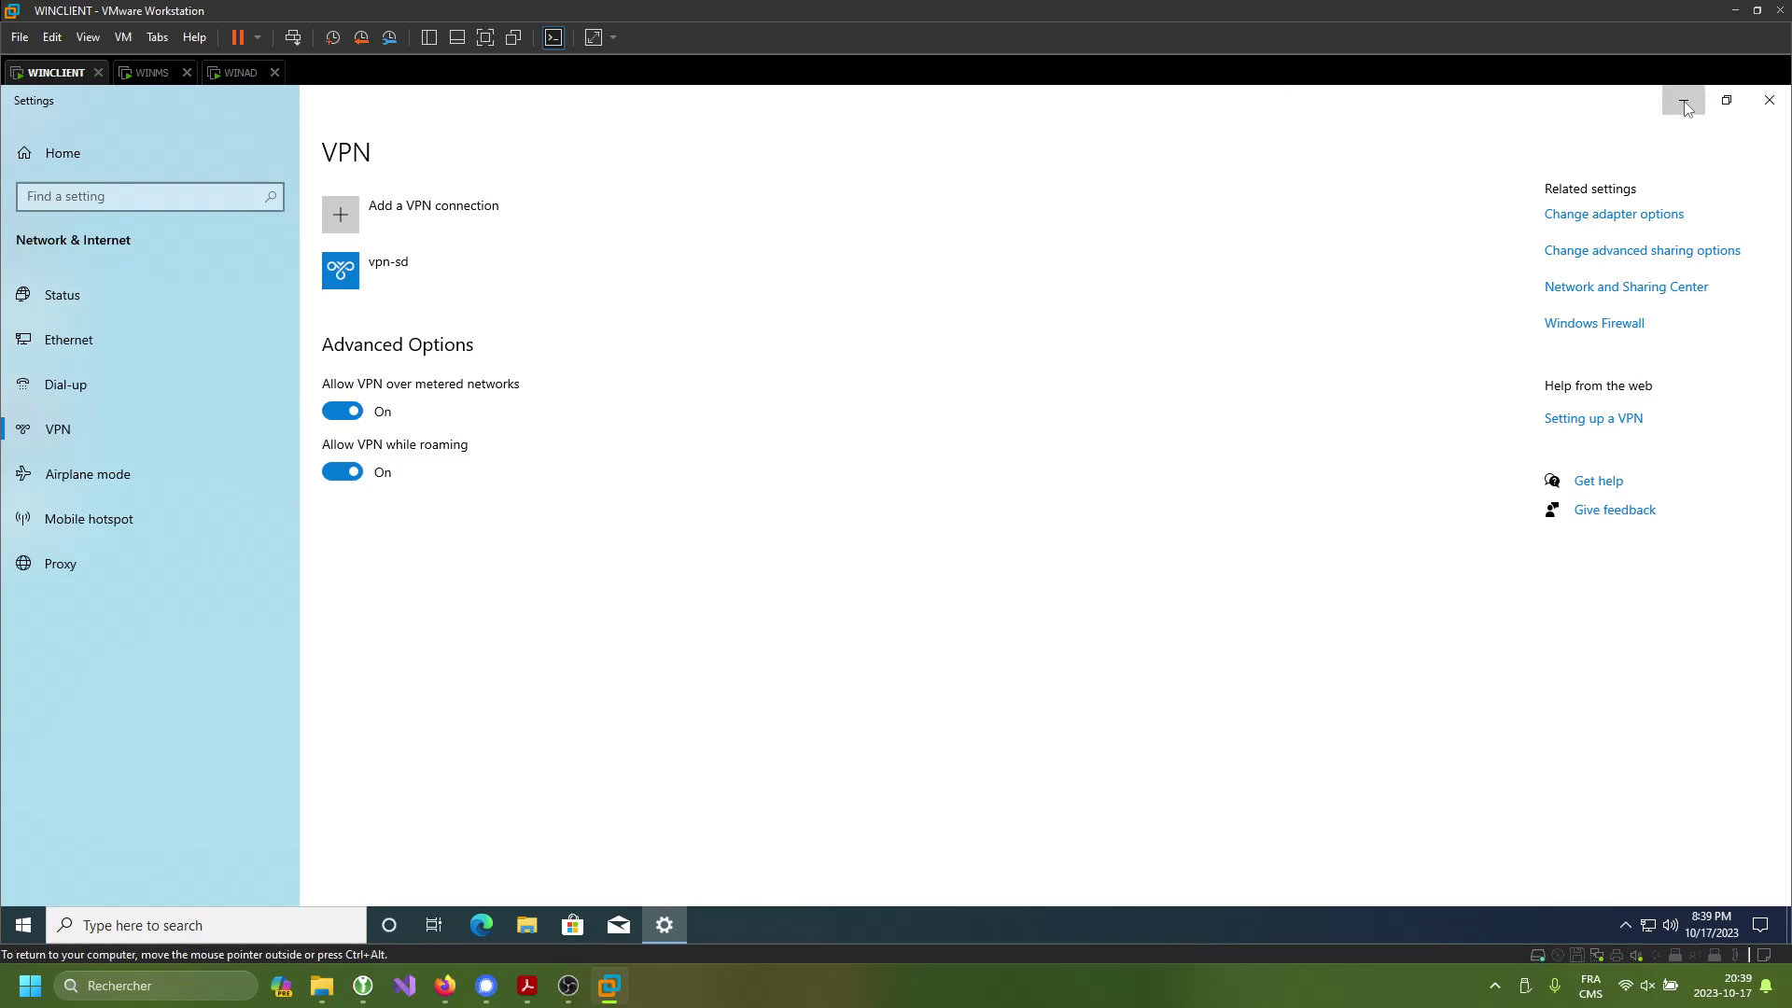
- Minimize Settings and bring up Start search on WINMS
{"action": "left_click", "coordinate": [1683, 100]}
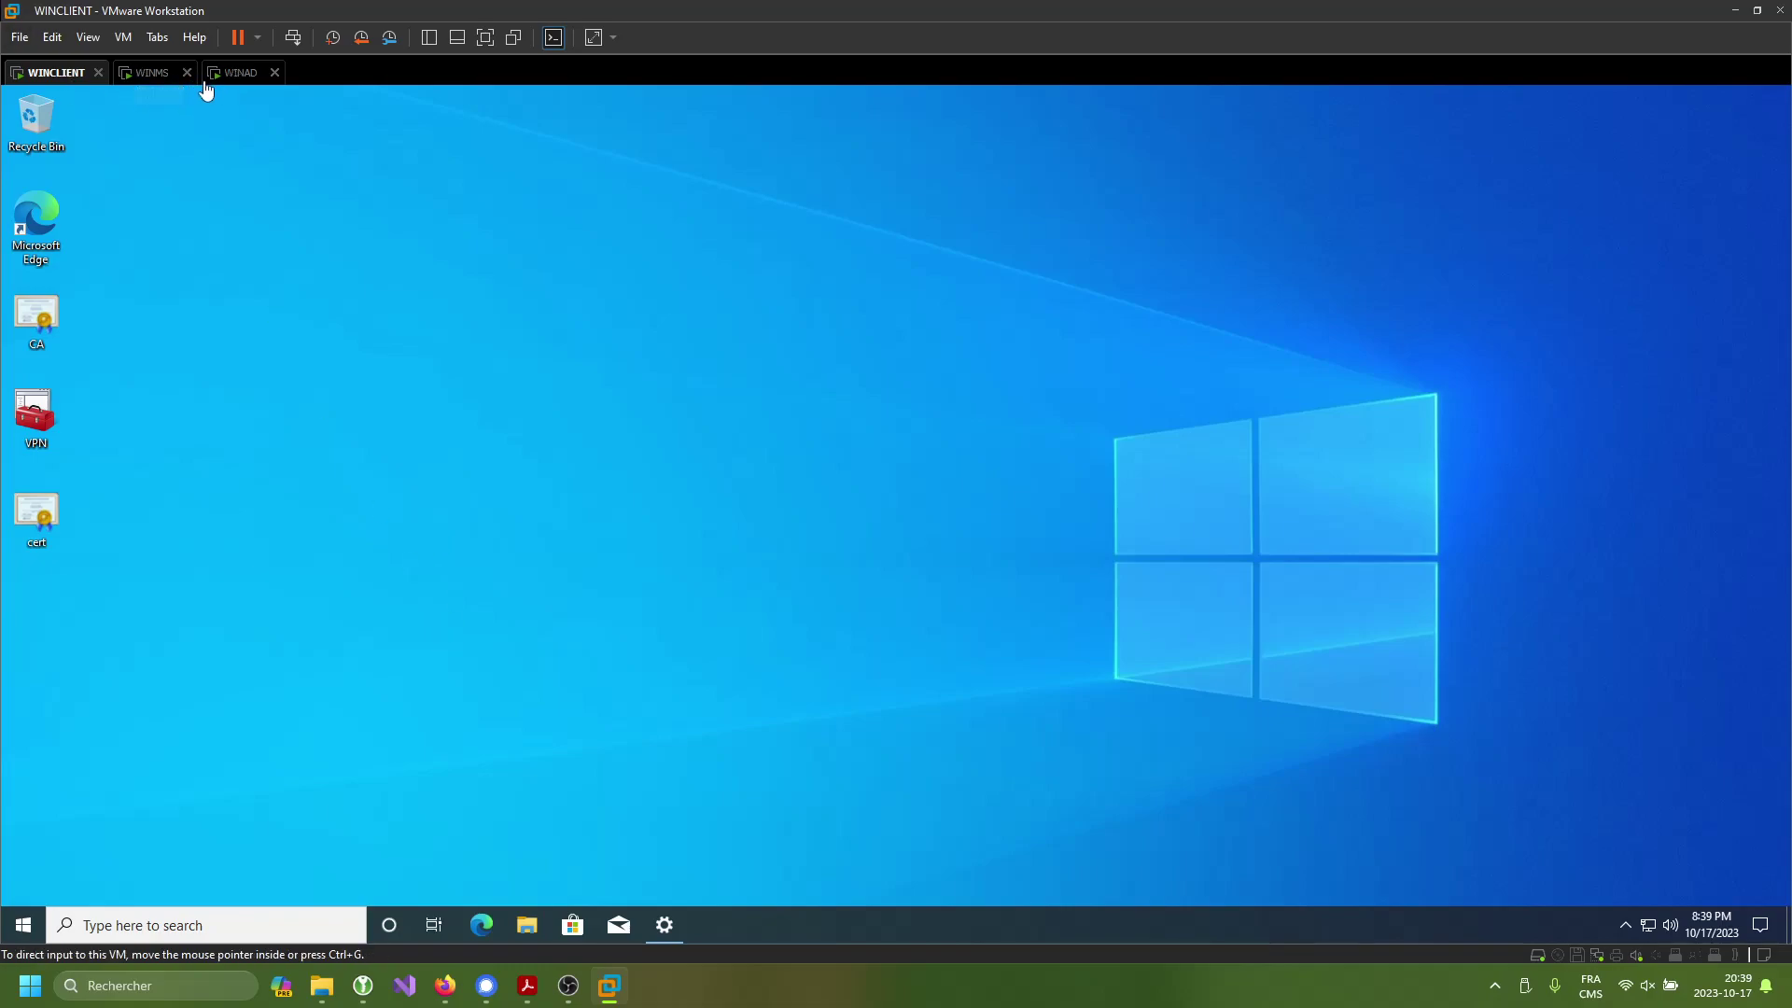
{"action": "left_click", "coordinate": [146, 75]}
{"action": "key", "text": "super"}
- Run ipconfig in an administrator Command Prompt to read WINMS's internet IPv4 address 192.168.11.134
{"action": "type", "text": "cmd"}
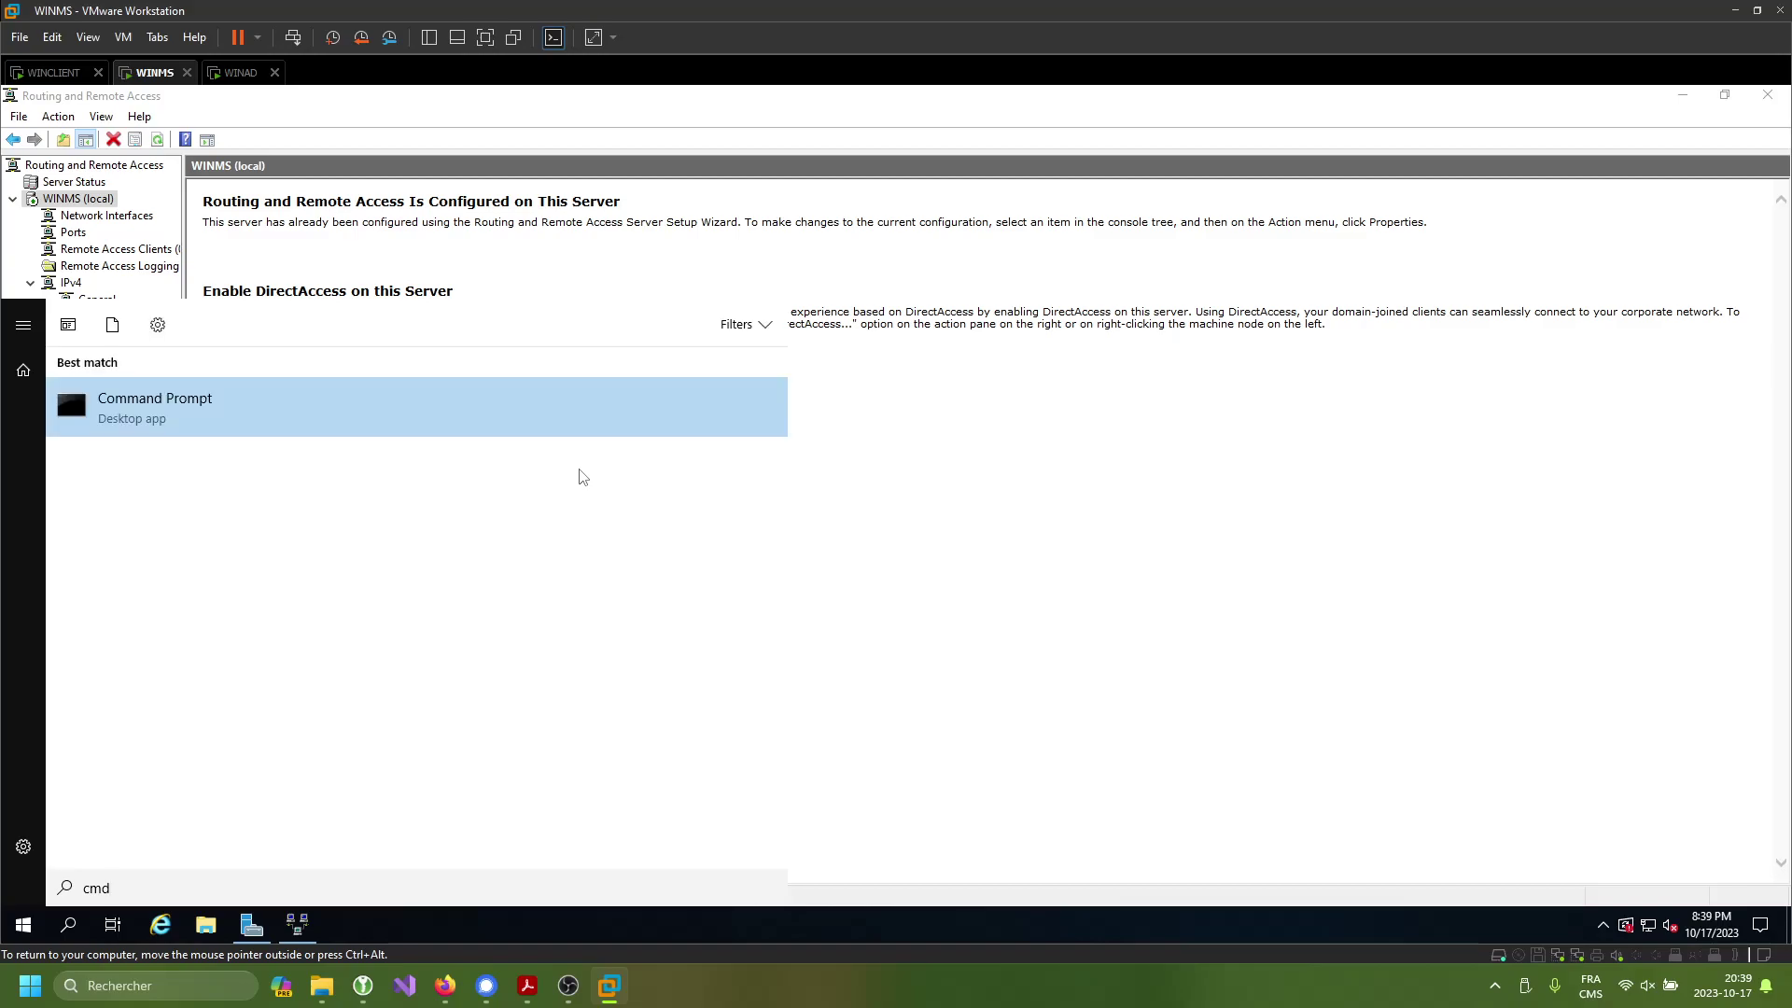
{"action": "key", "text": "Return"}
{"action": "type", "text": "ipconfig"}
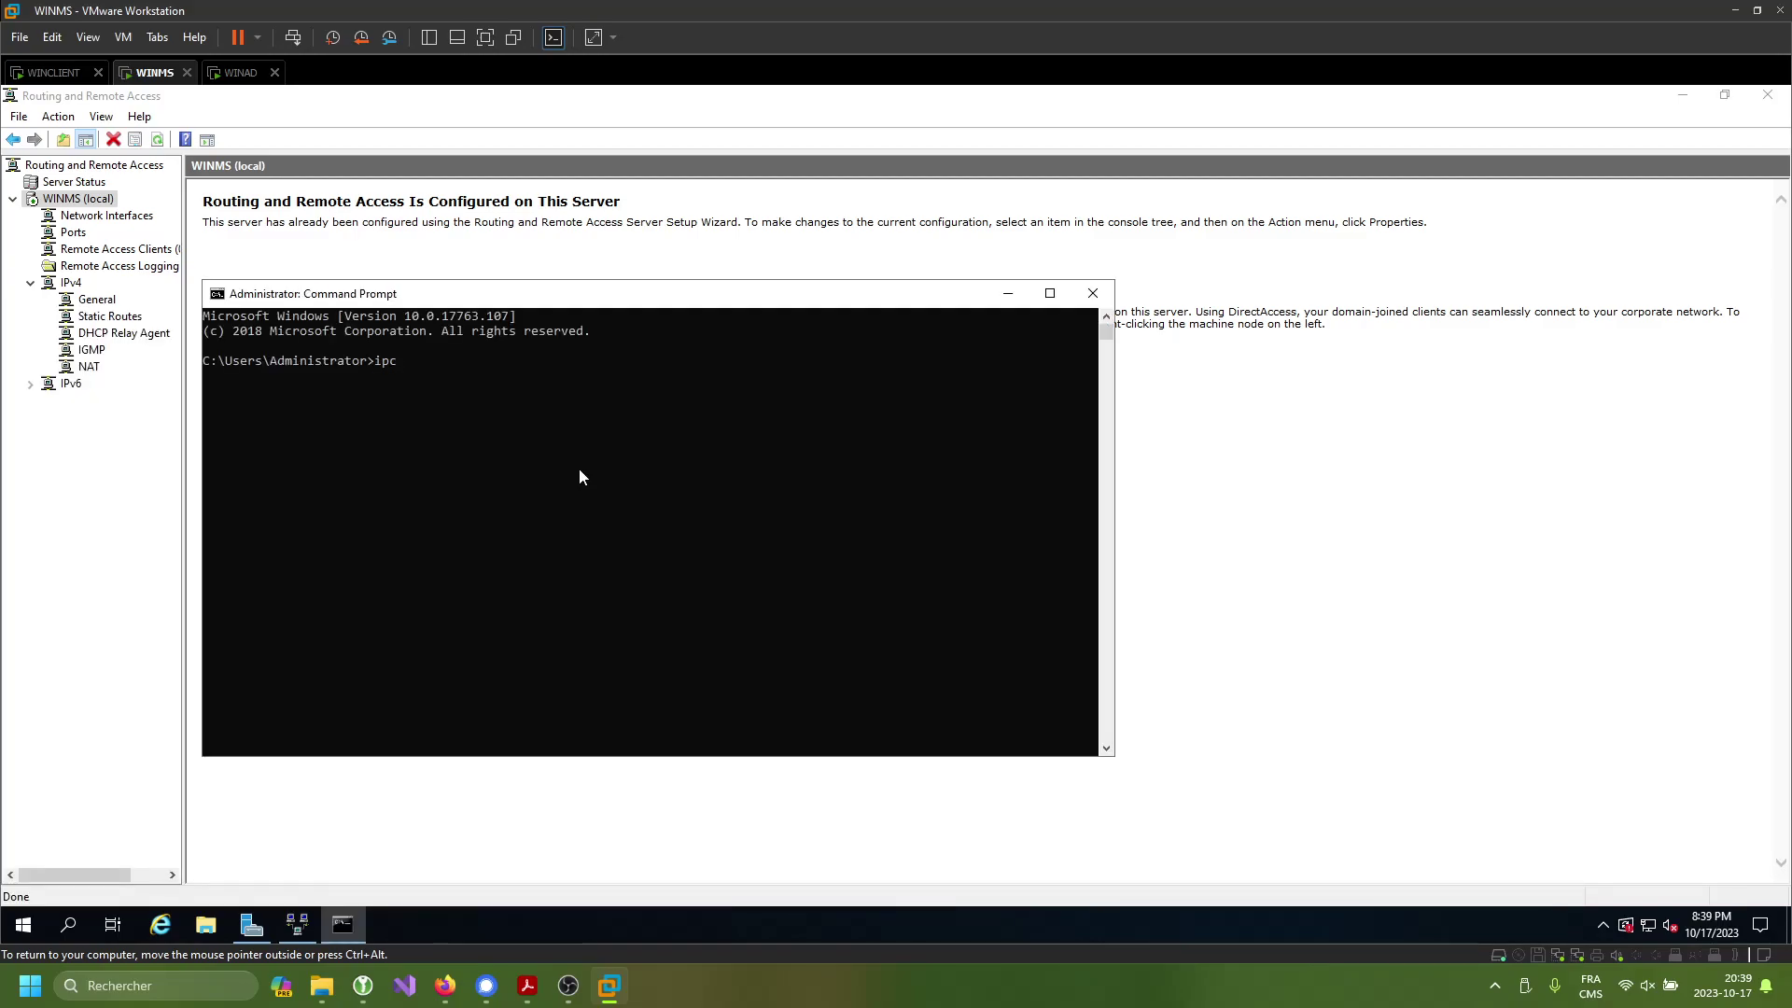
{"action": "key", "text": "Return"}
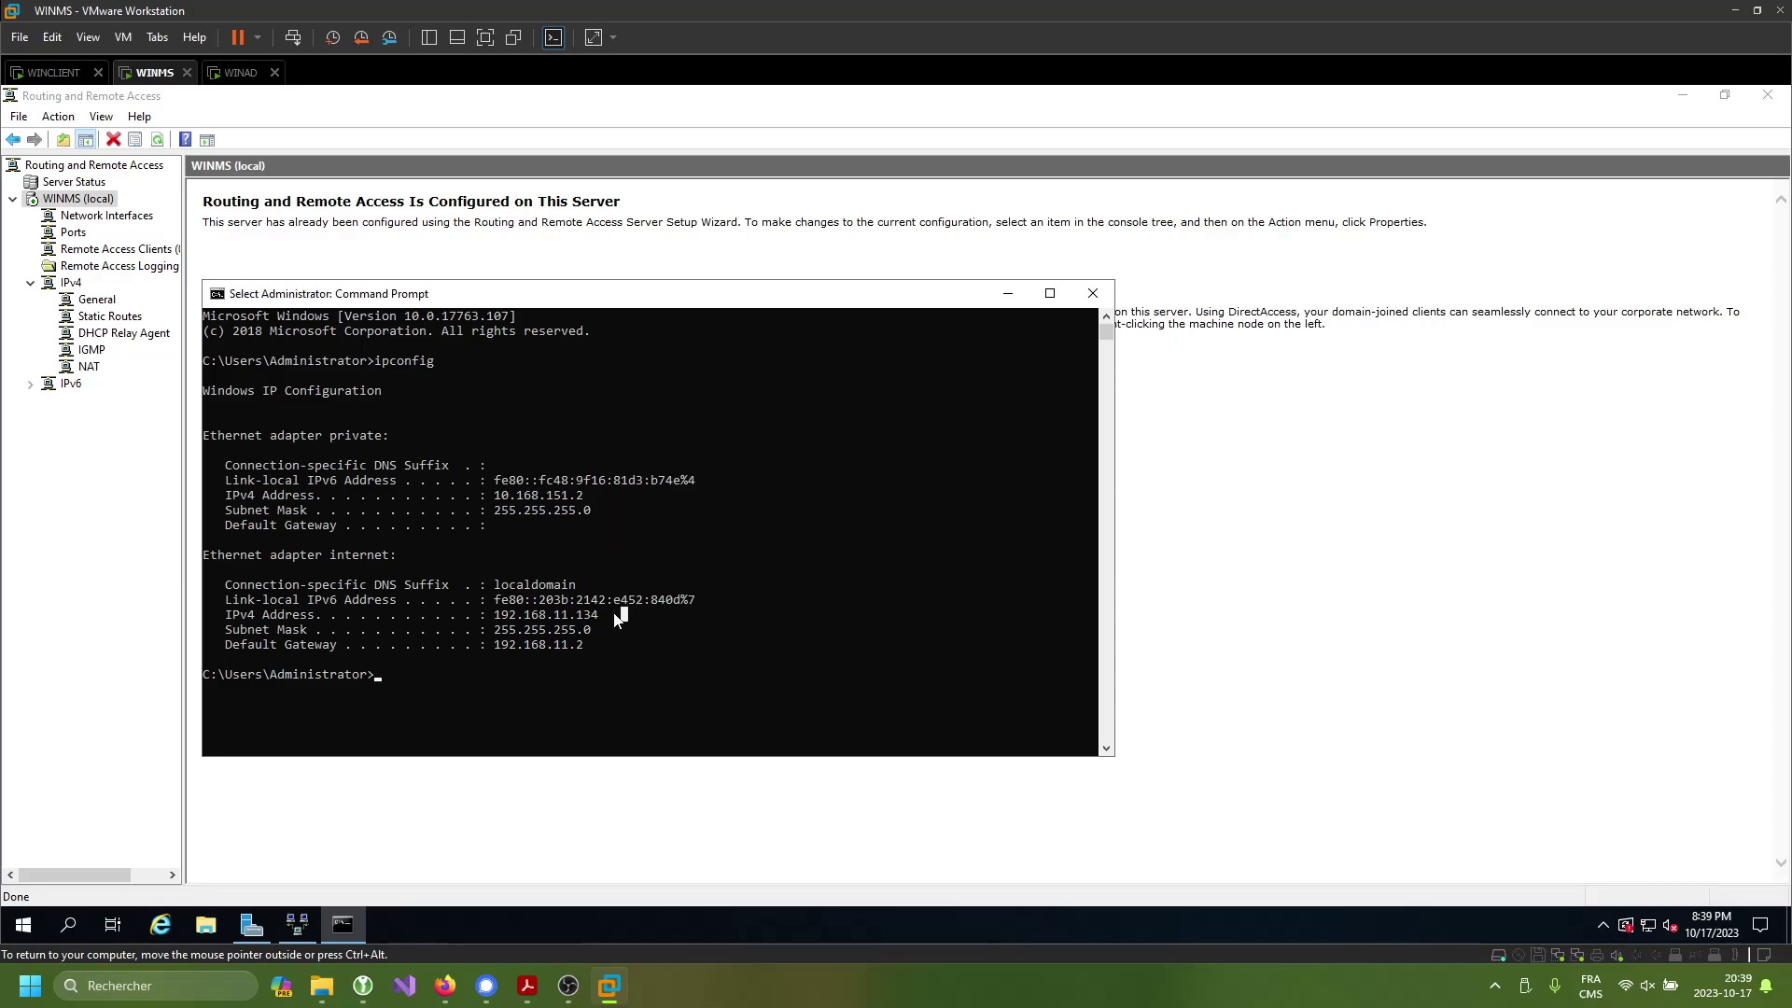
{"action": "left_click_drag", "start_coordinate": [620, 614], "coordinate": [488, 616]}
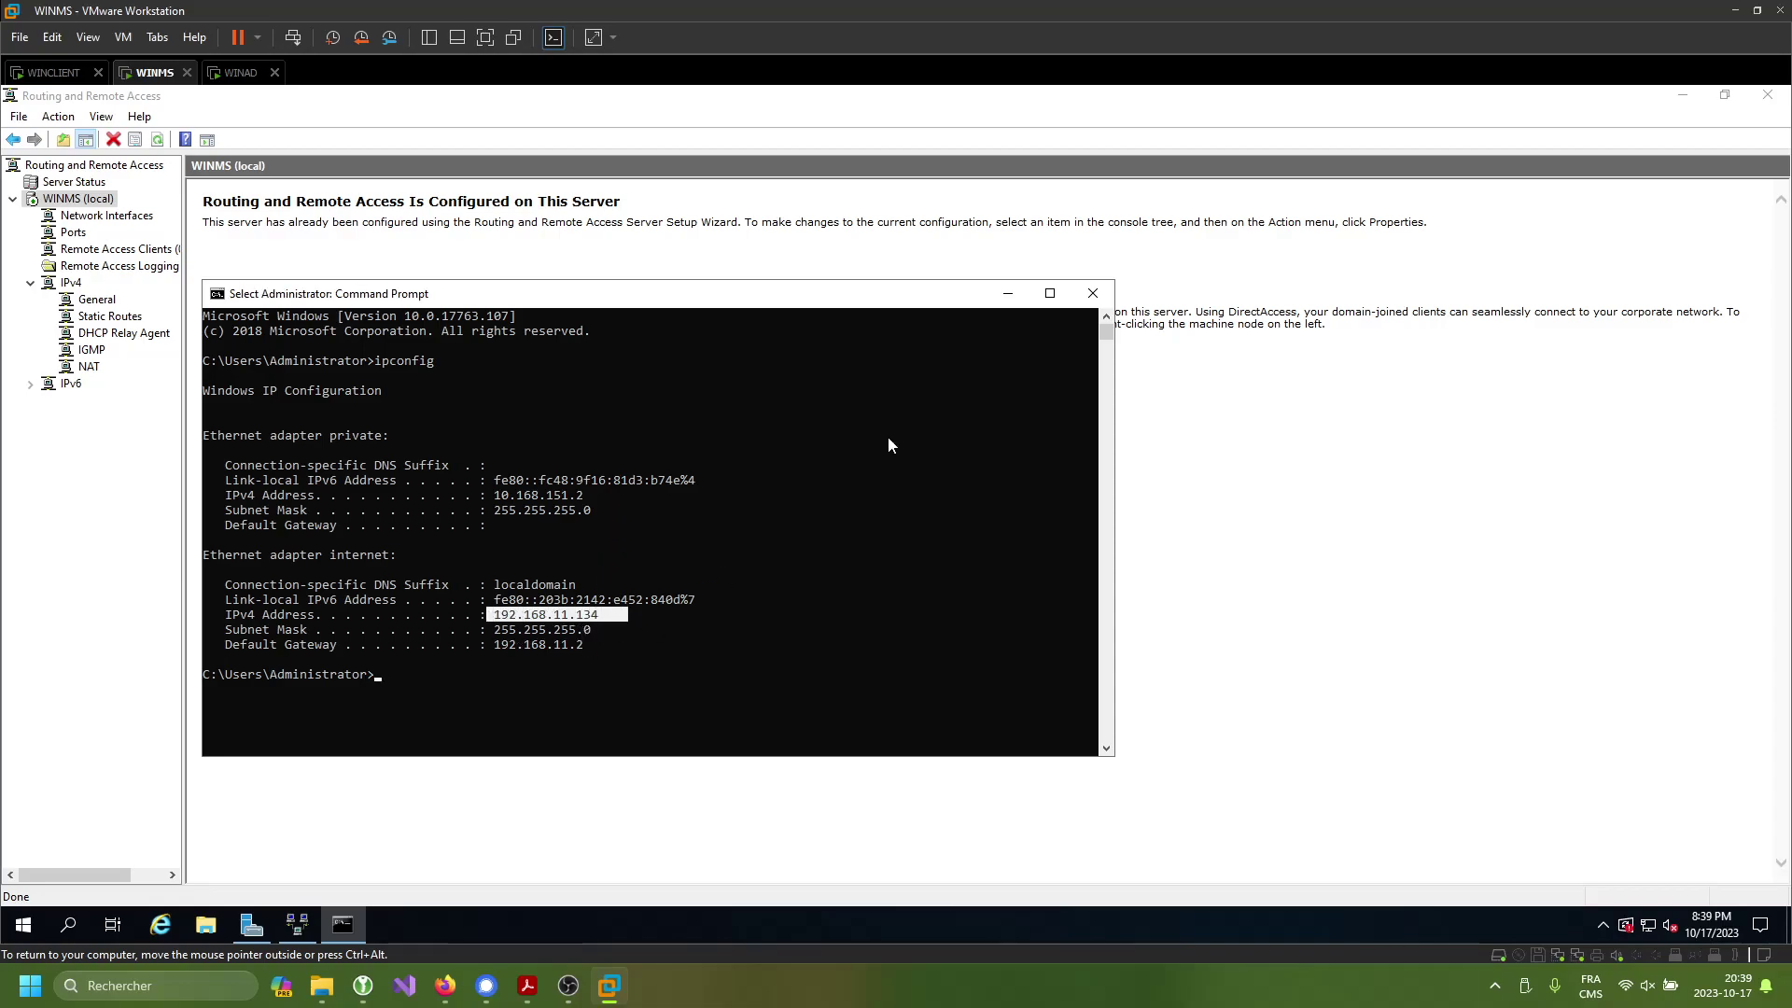
{"action": "left_click", "coordinate": [1091, 293]}
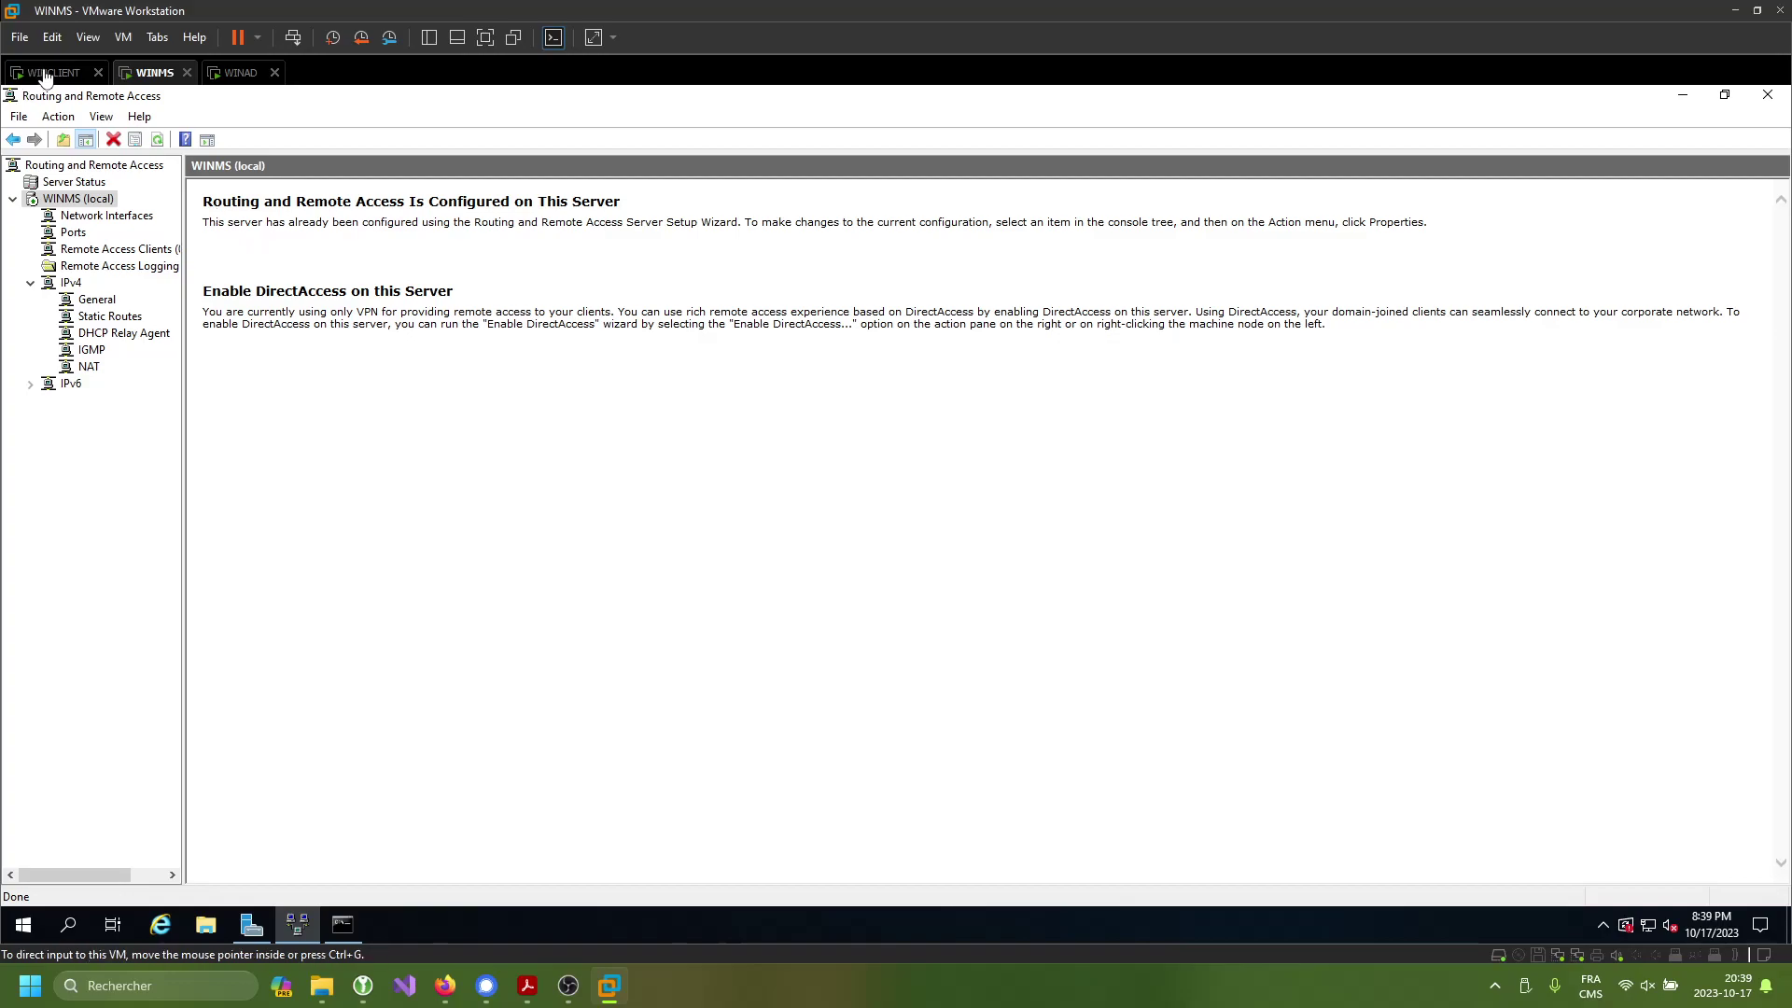
{"action": "left_click", "coordinate": [45, 74]}
- Launch Notepad as administrator on WINCLIENT using the local administrator account credentials
{"action": "key", "text": "super"}
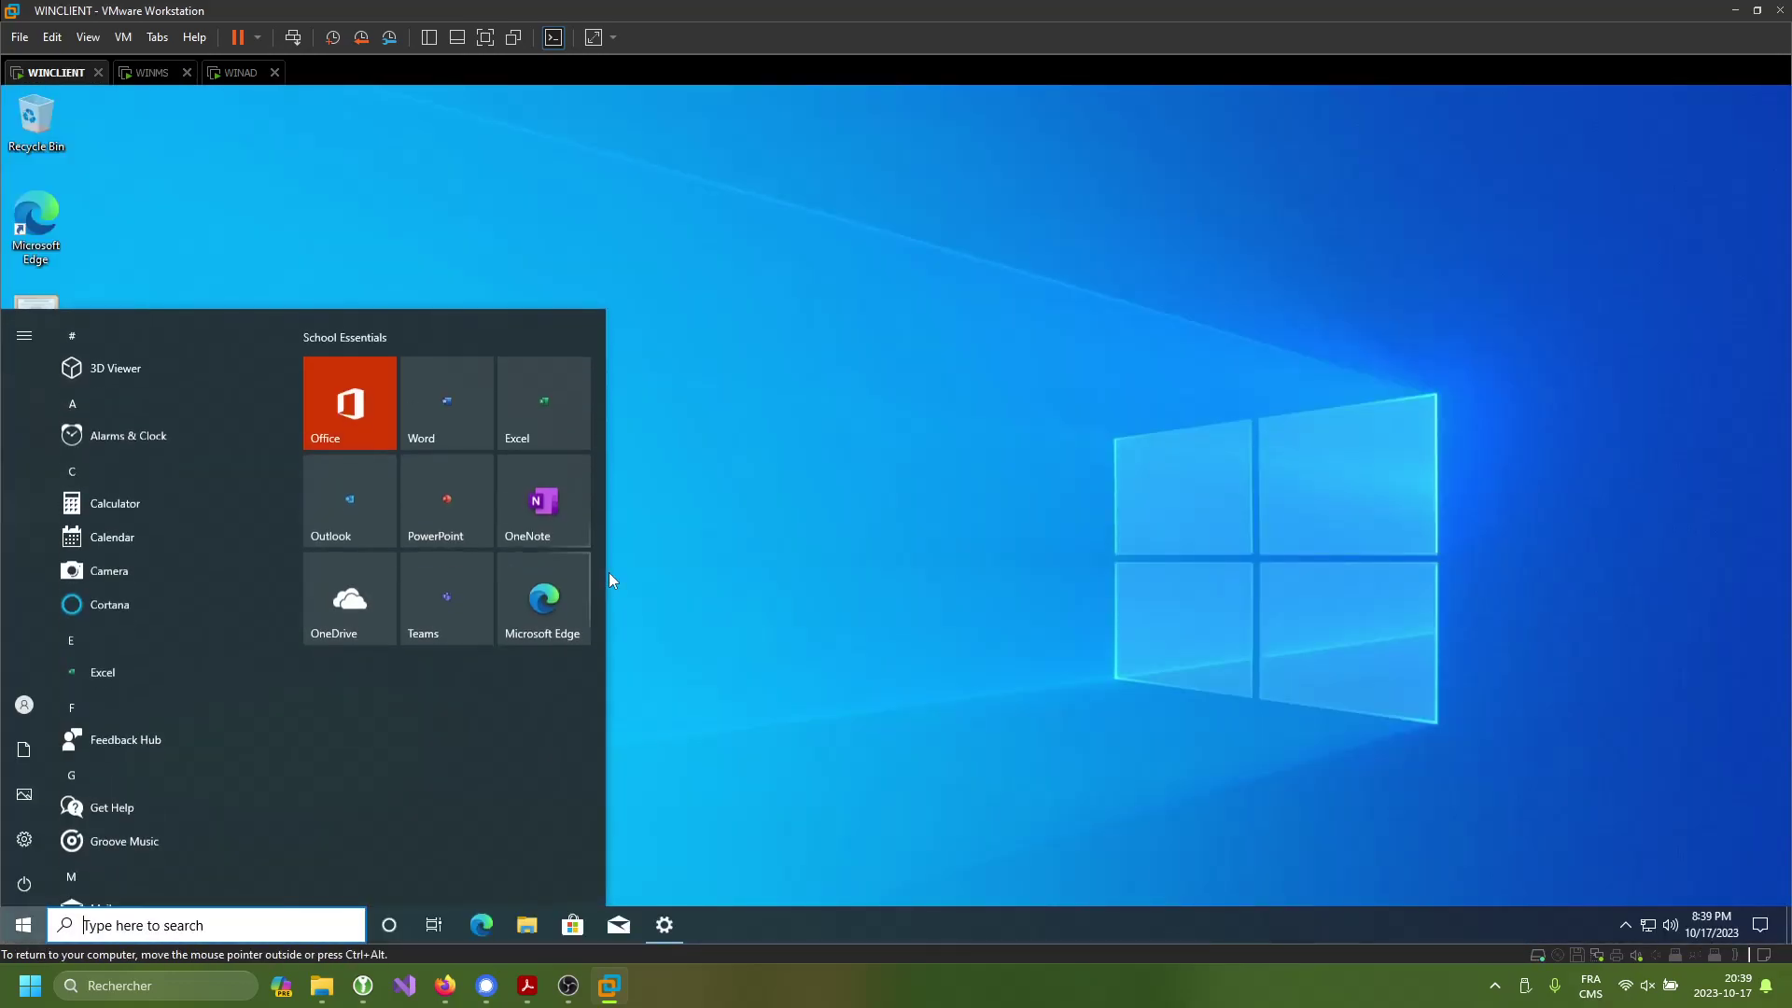
{"action": "type", "text": "bloc"}
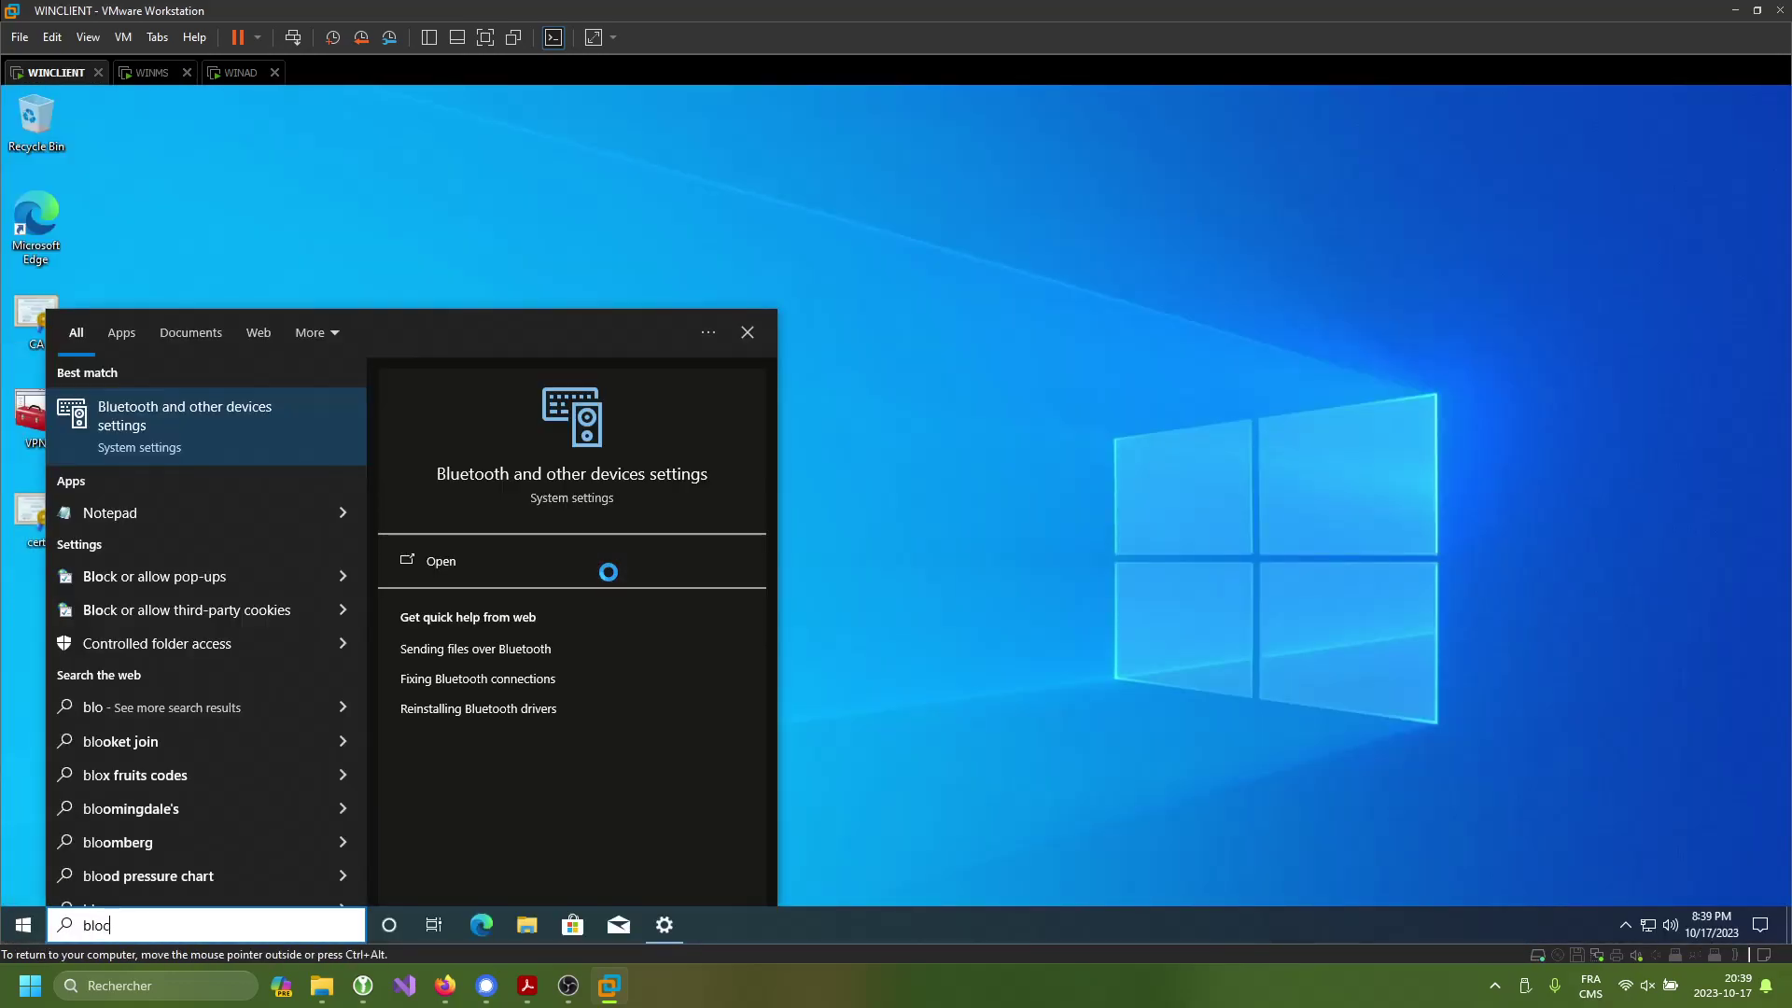
{"action": "left_click", "coordinate": [609, 583]}
{"action": "type", "text": "winclient\\administrat"}
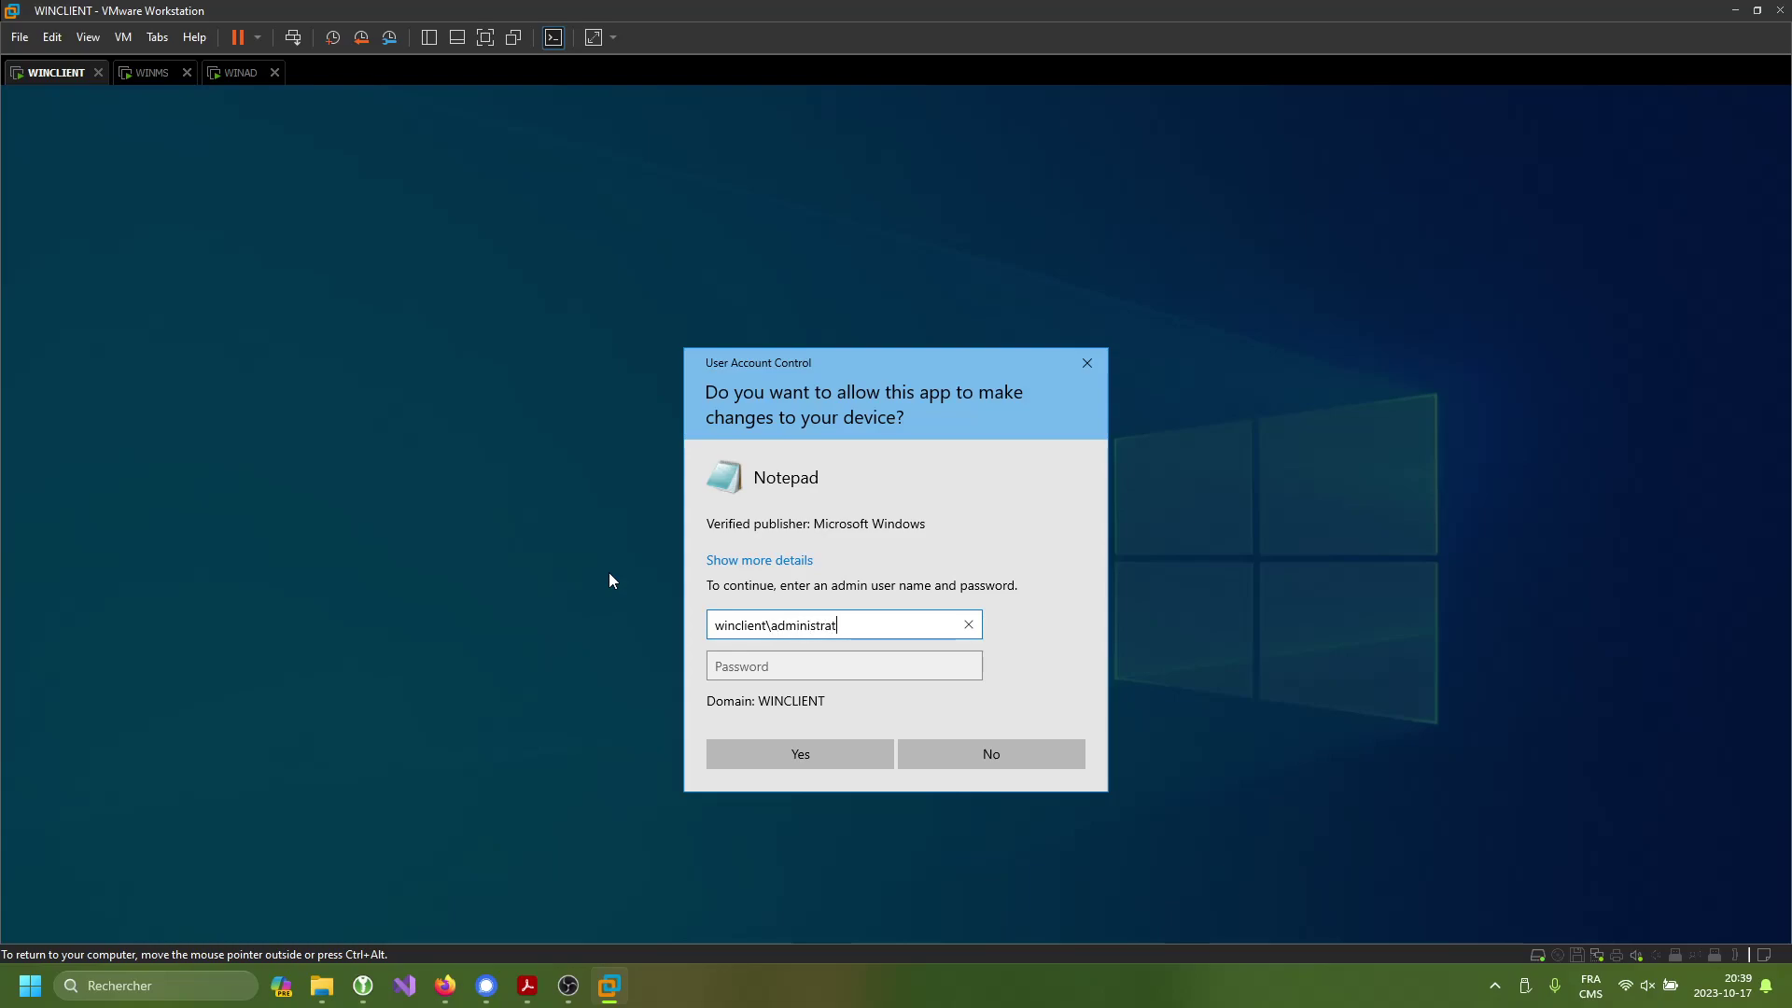
{"action": "type", "text": "or"}
{"action": "key", "text": "Tab"}
{"action": "type", "text": "**********"}
{"action": "key", "text": "Return"}
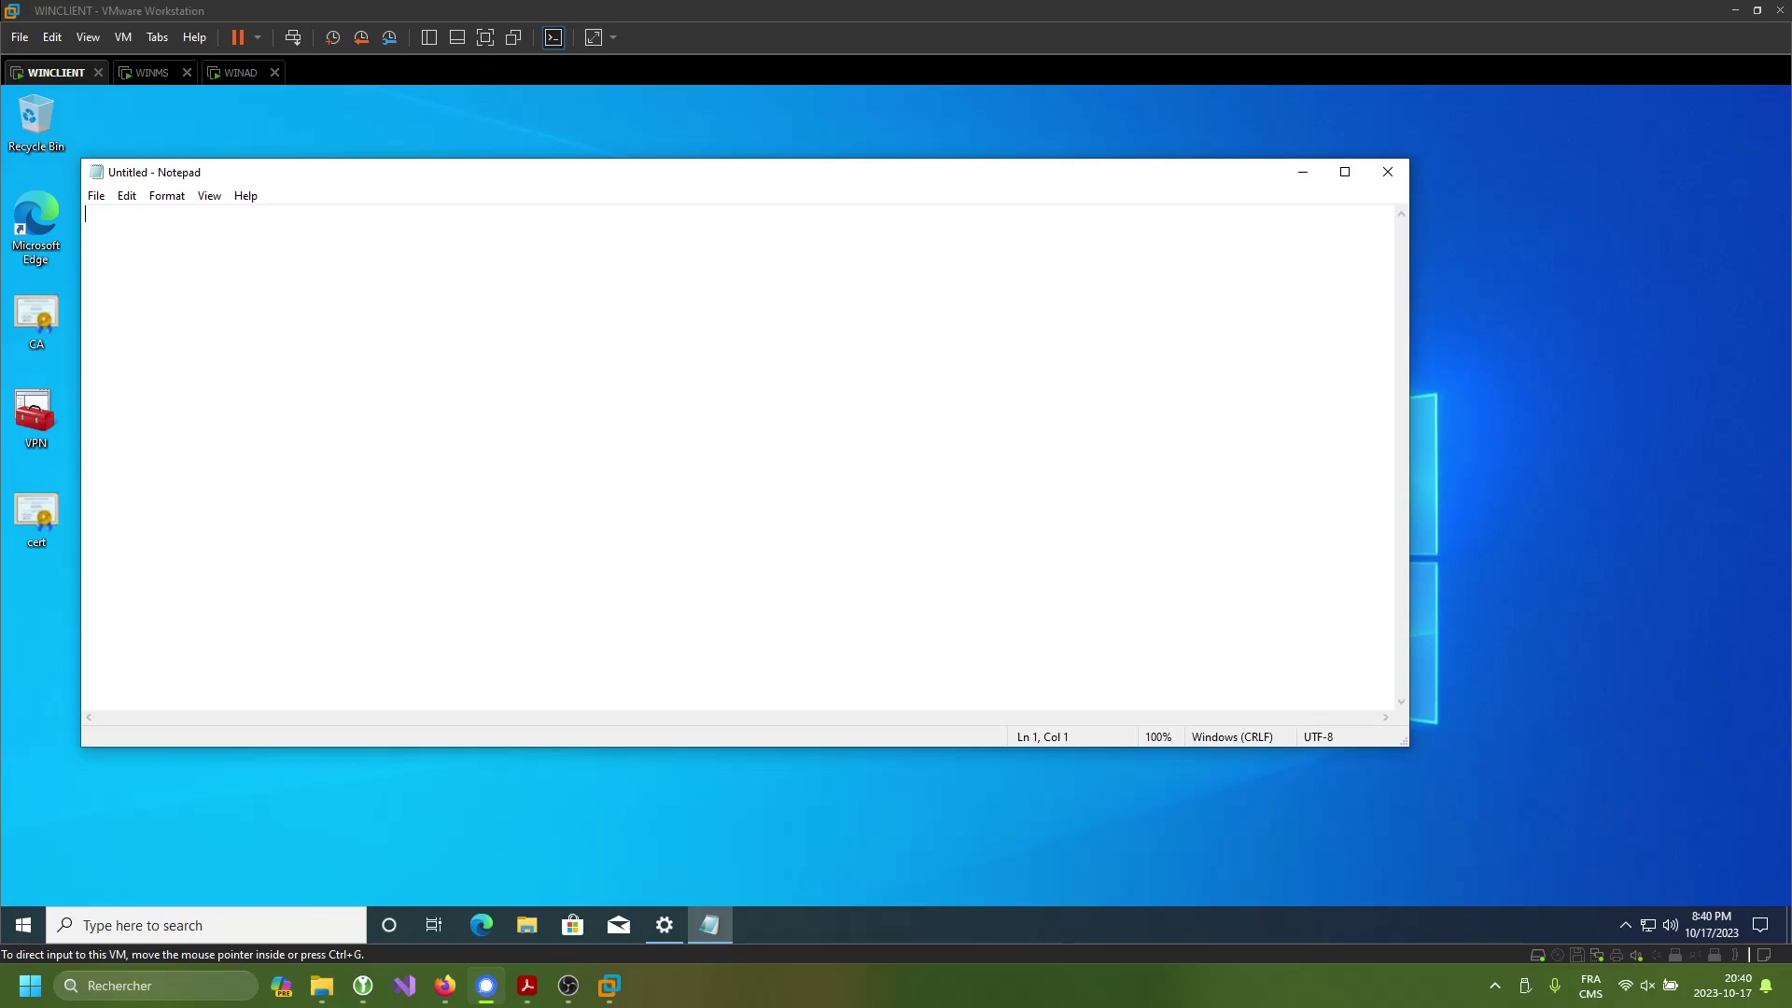
{"action": "key", "text": "alt+Tab"}
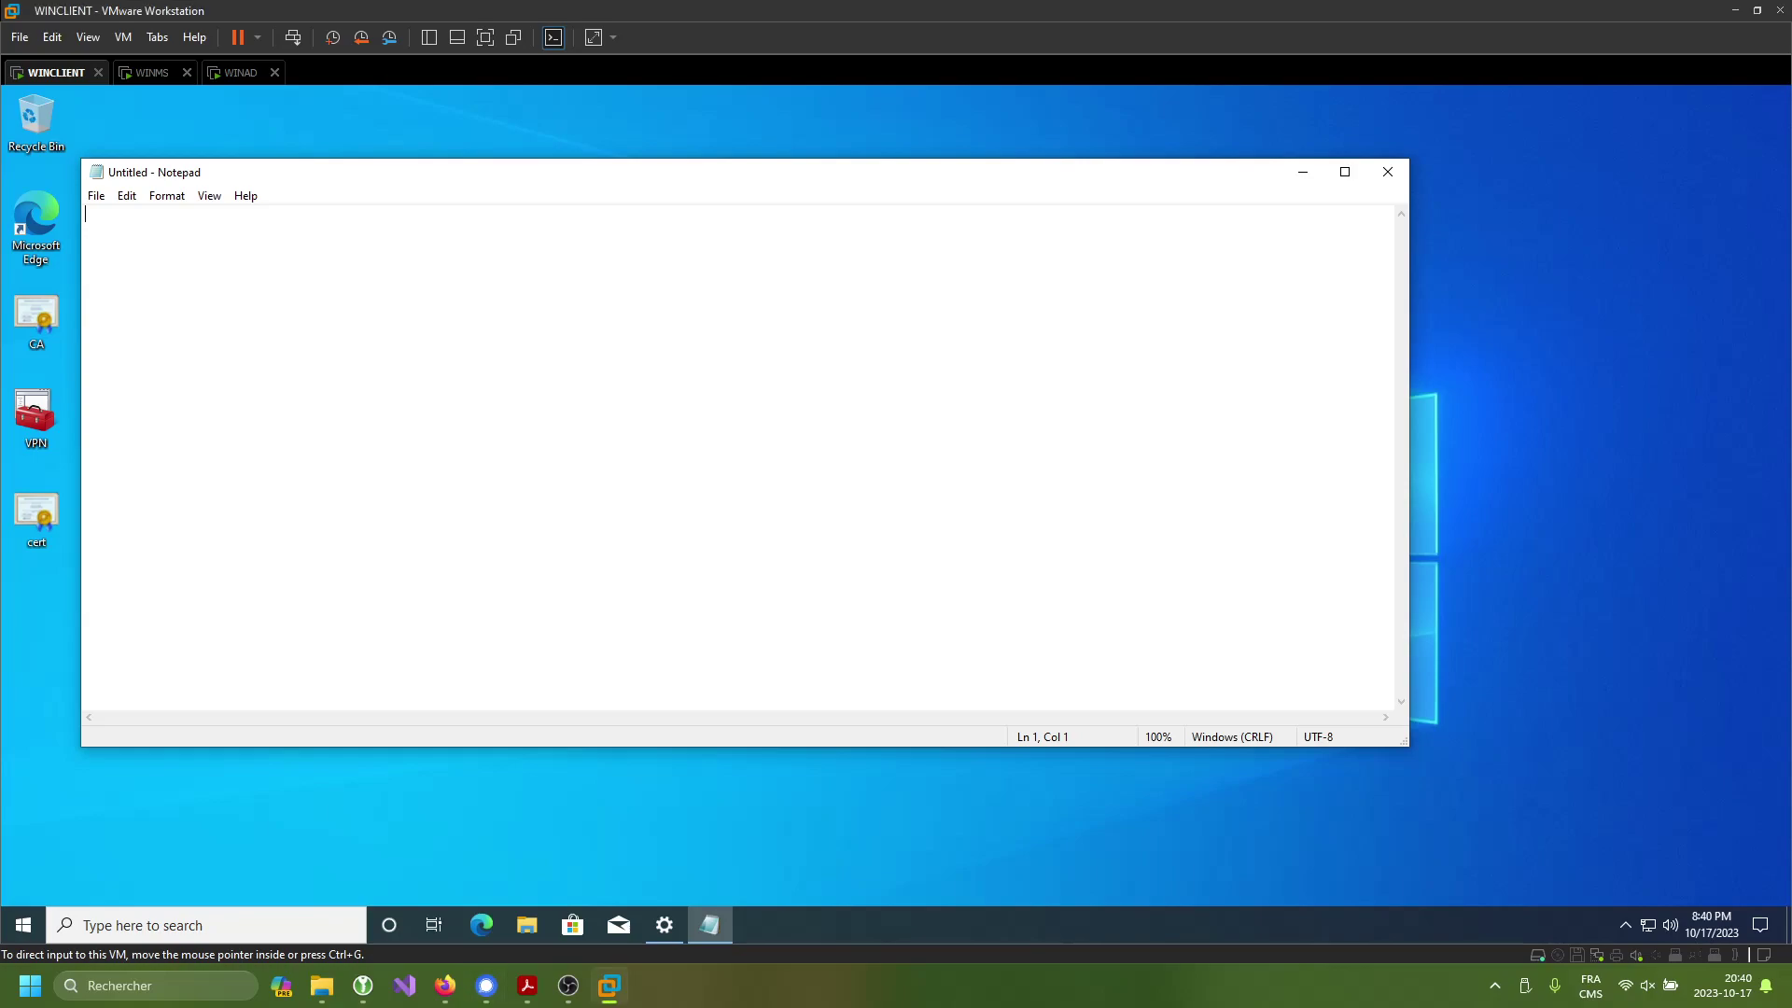
- Open the hosts file from C:\Windows\System32\drivers\etc with All Files shown
{"action": "left_click", "coordinate": [97, 195]}
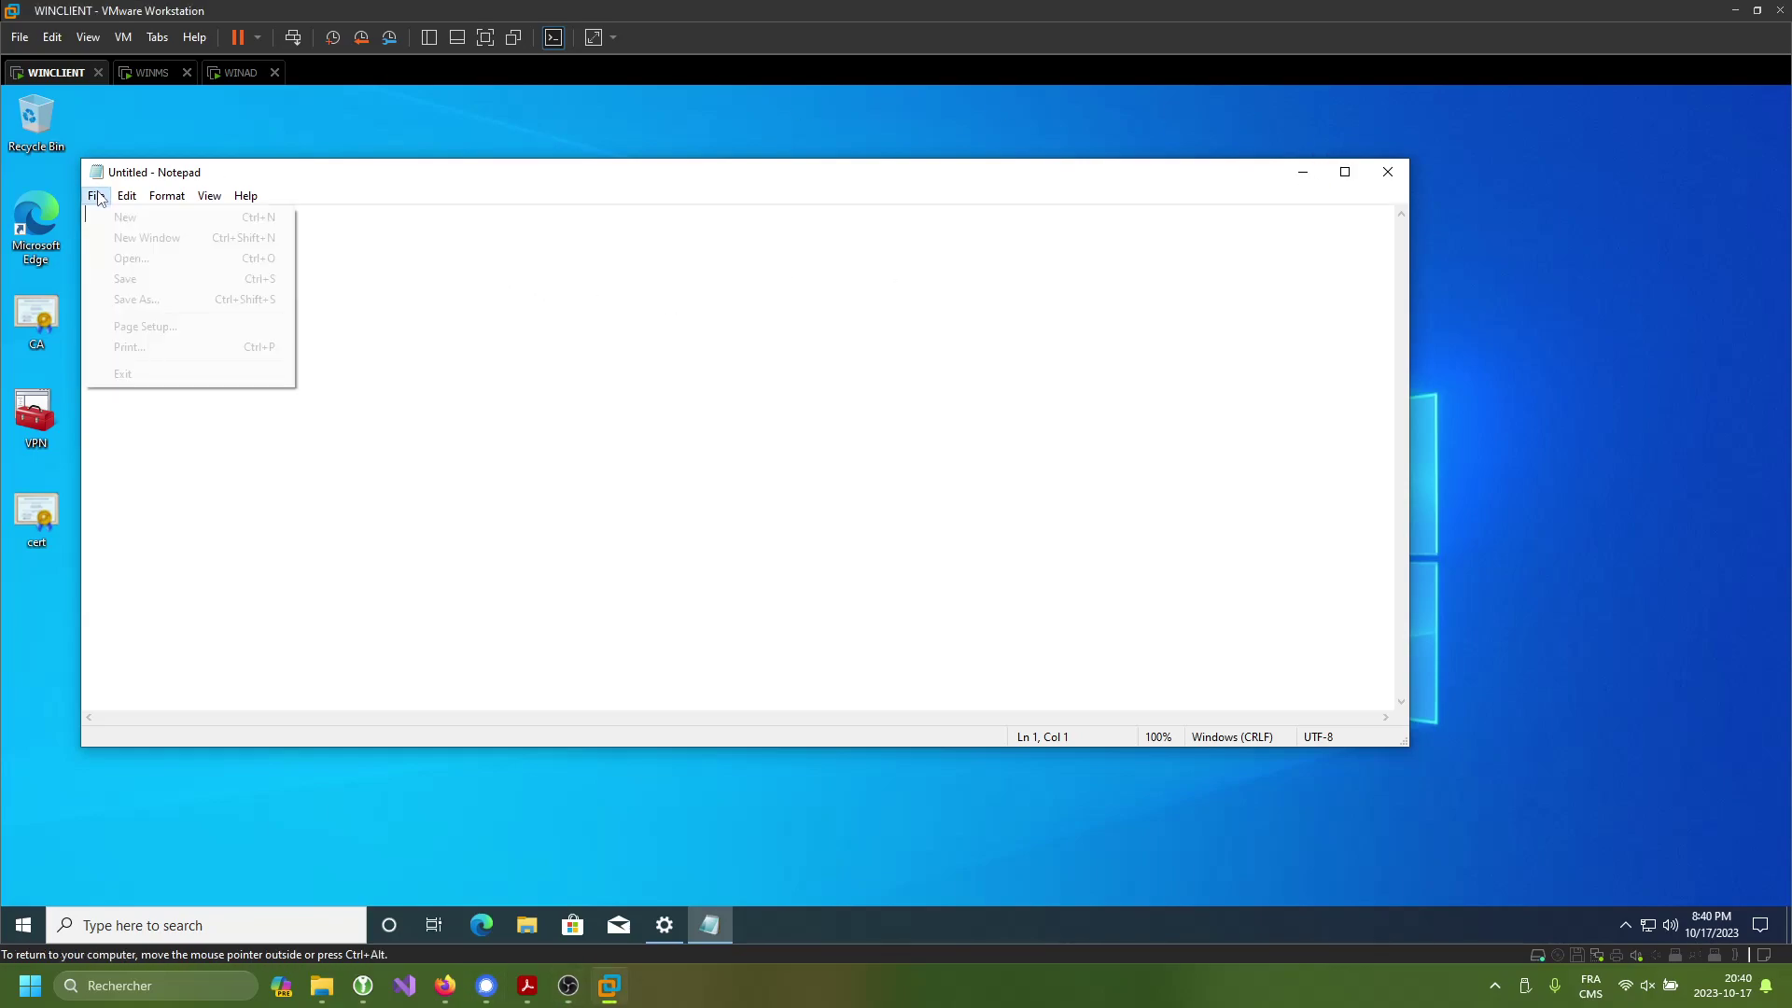
{"action": "left_click", "coordinate": [165, 257]}
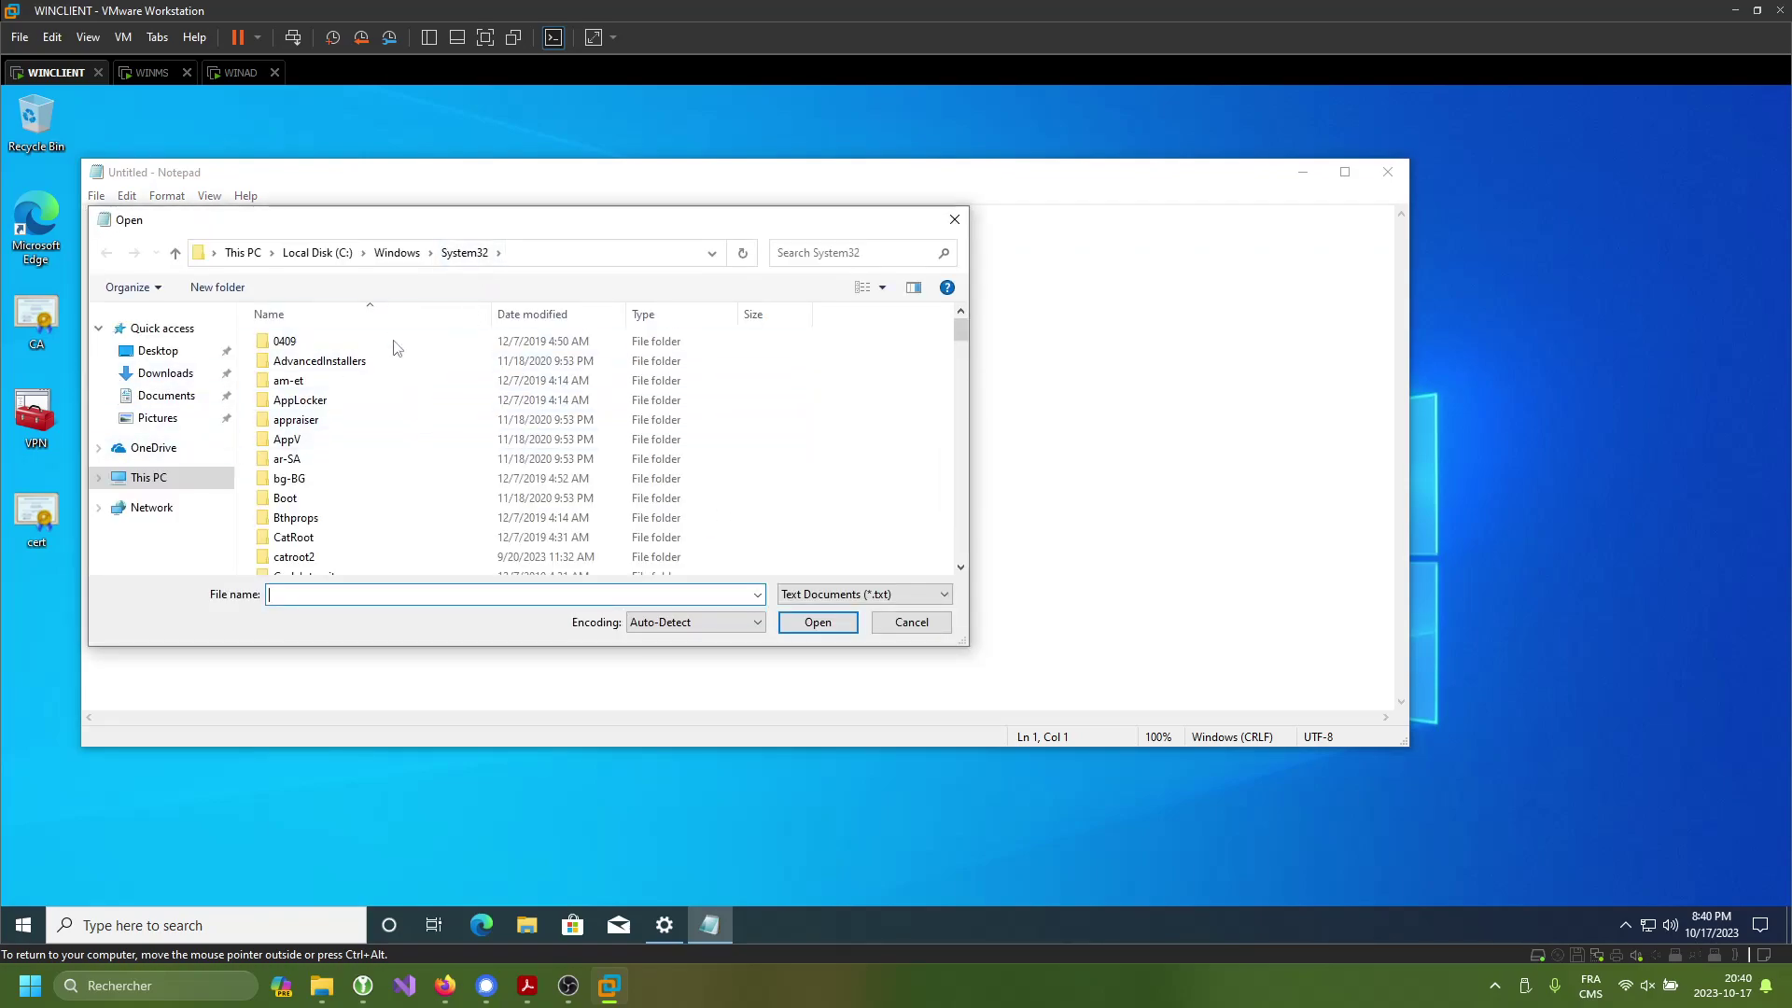
{"action": "left_click", "coordinate": [588, 253]}
{"action": "type", "text": "C:/windows/System32/drivers/etc"}
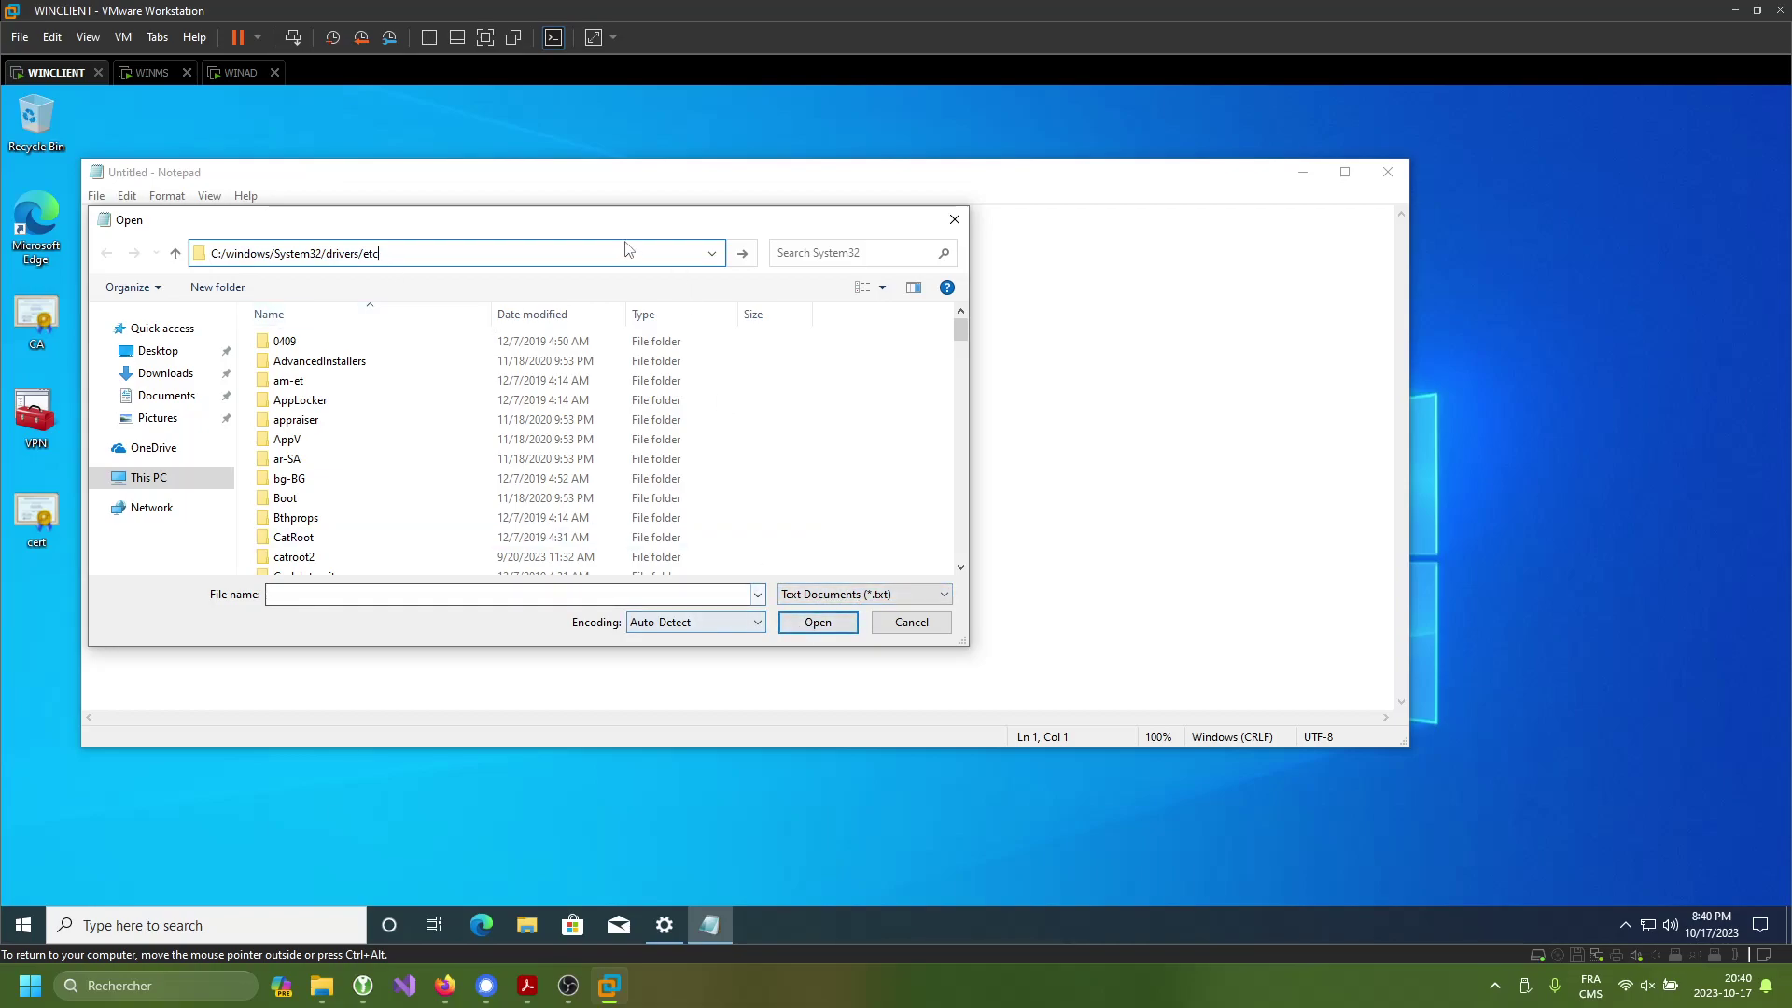
{"action": "key", "text": "Return"}
{"action": "left_click", "coordinate": [882, 598]}
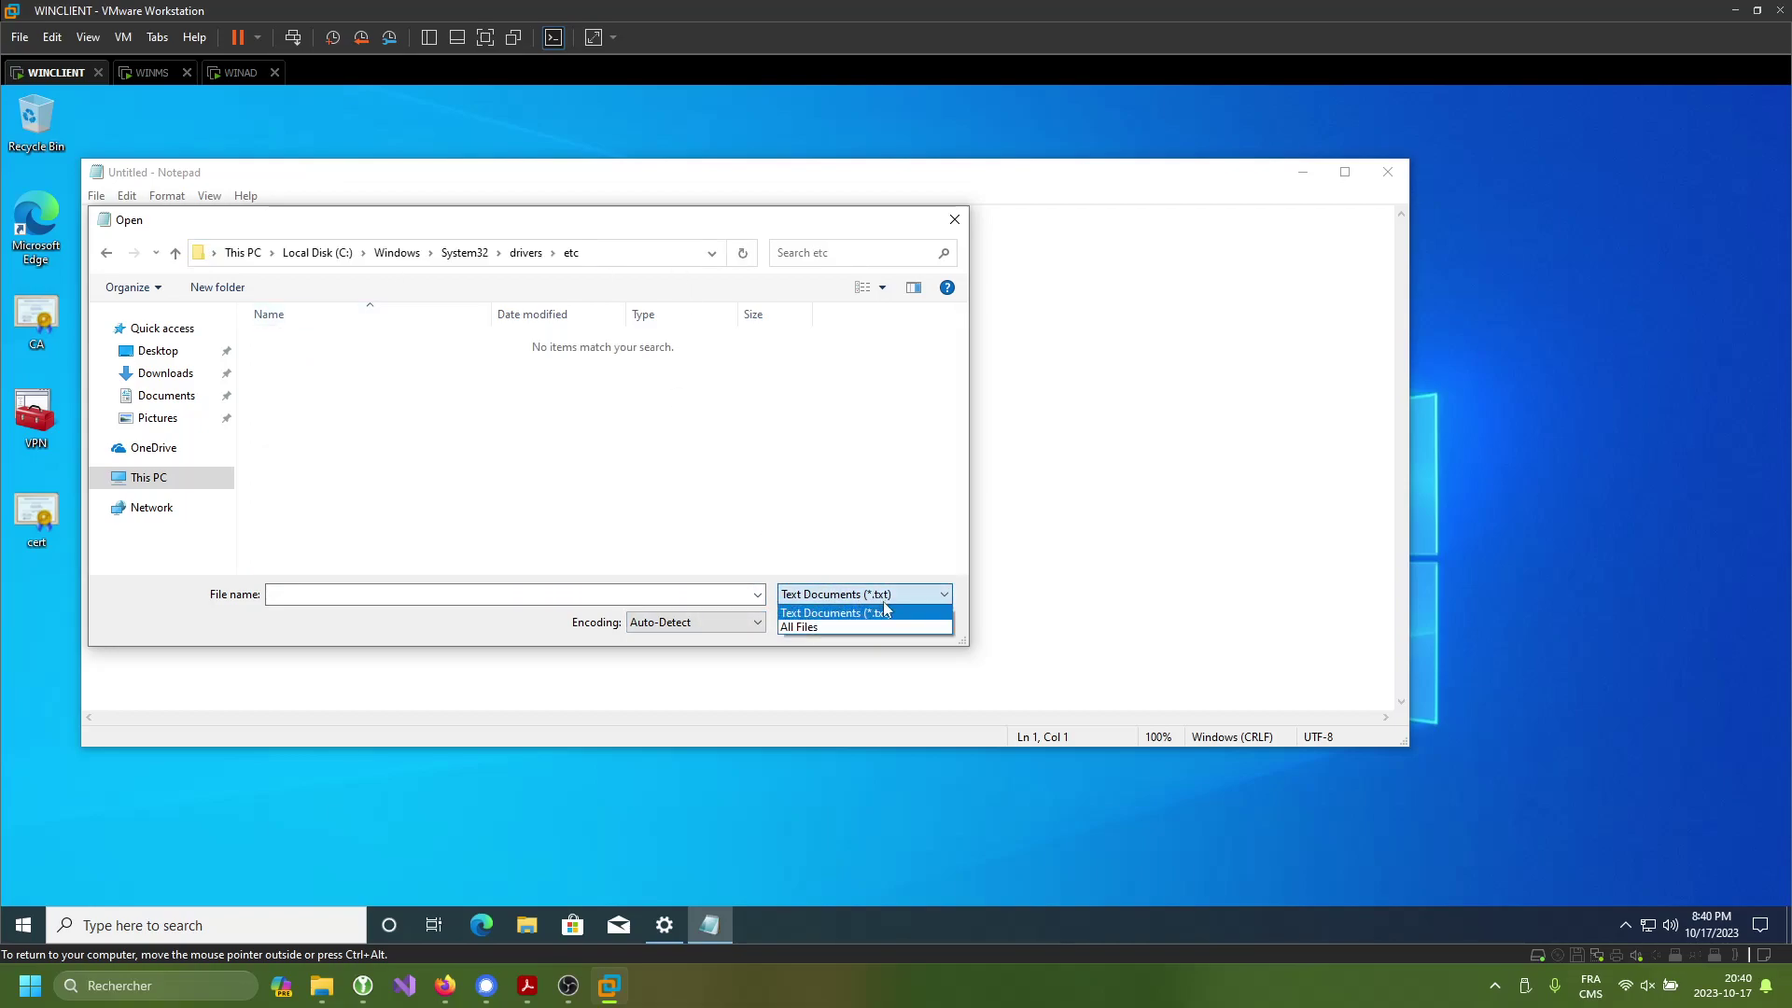
{"action": "left_click", "coordinate": [863, 627]}
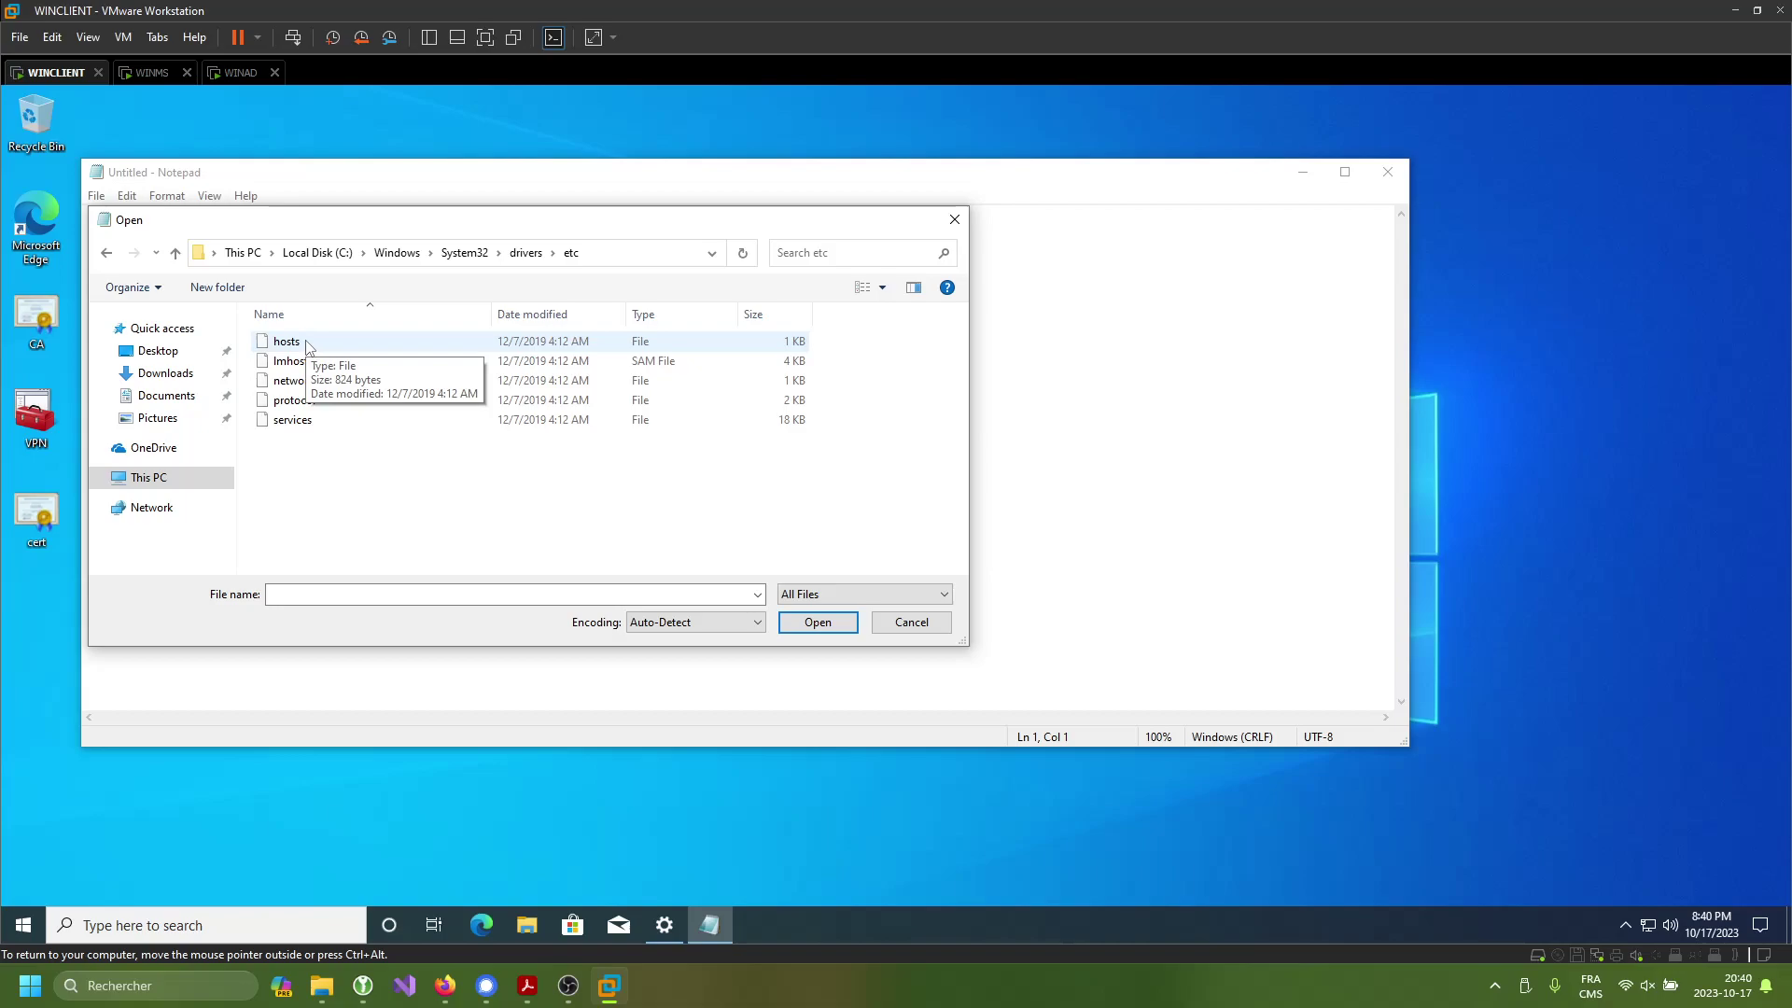
{"action": "double_click", "coordinate": [286, 341]}
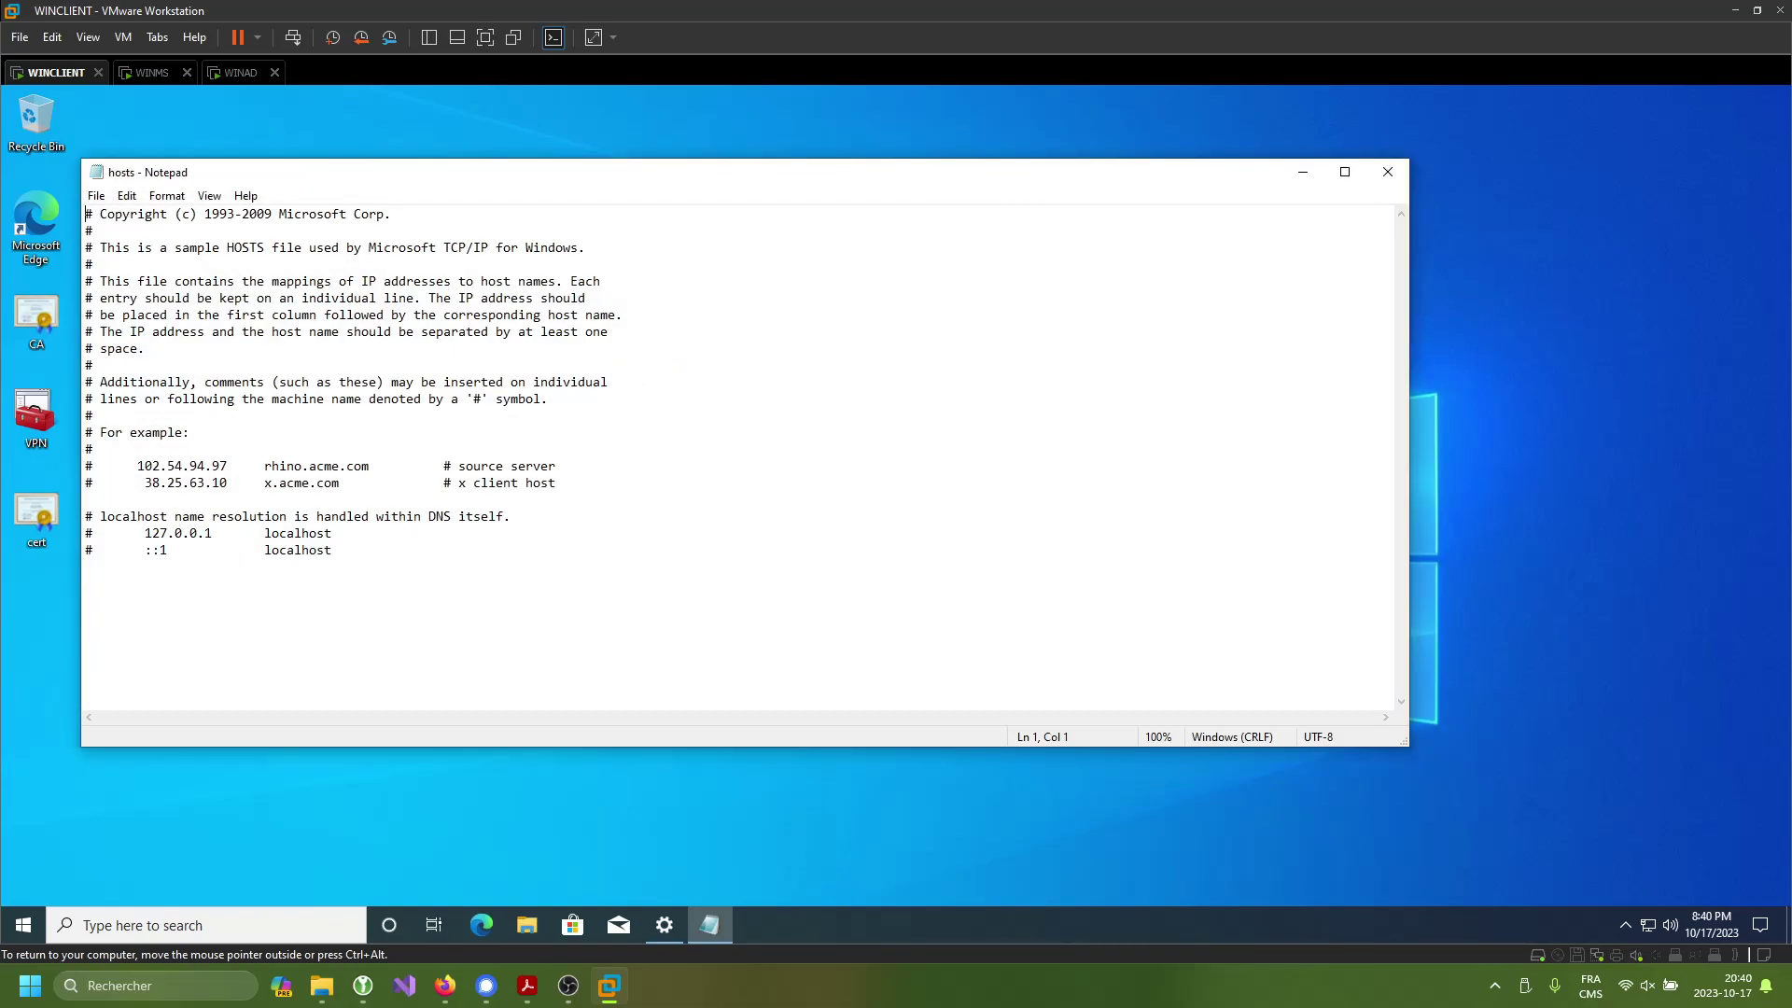
- Start a new indented line below the localhost entries
{"action": "left_click", "coordinate": [86, 566]}
{"action": "key", "text": "Return"}
{"action": "key", "text": "Tab"}
- Check WINMS's ipconfig output and add the 192.168.11.134 vpn.sd2.com entry to hosts
{"action": "left_click", "coordinate": [148, 72]}
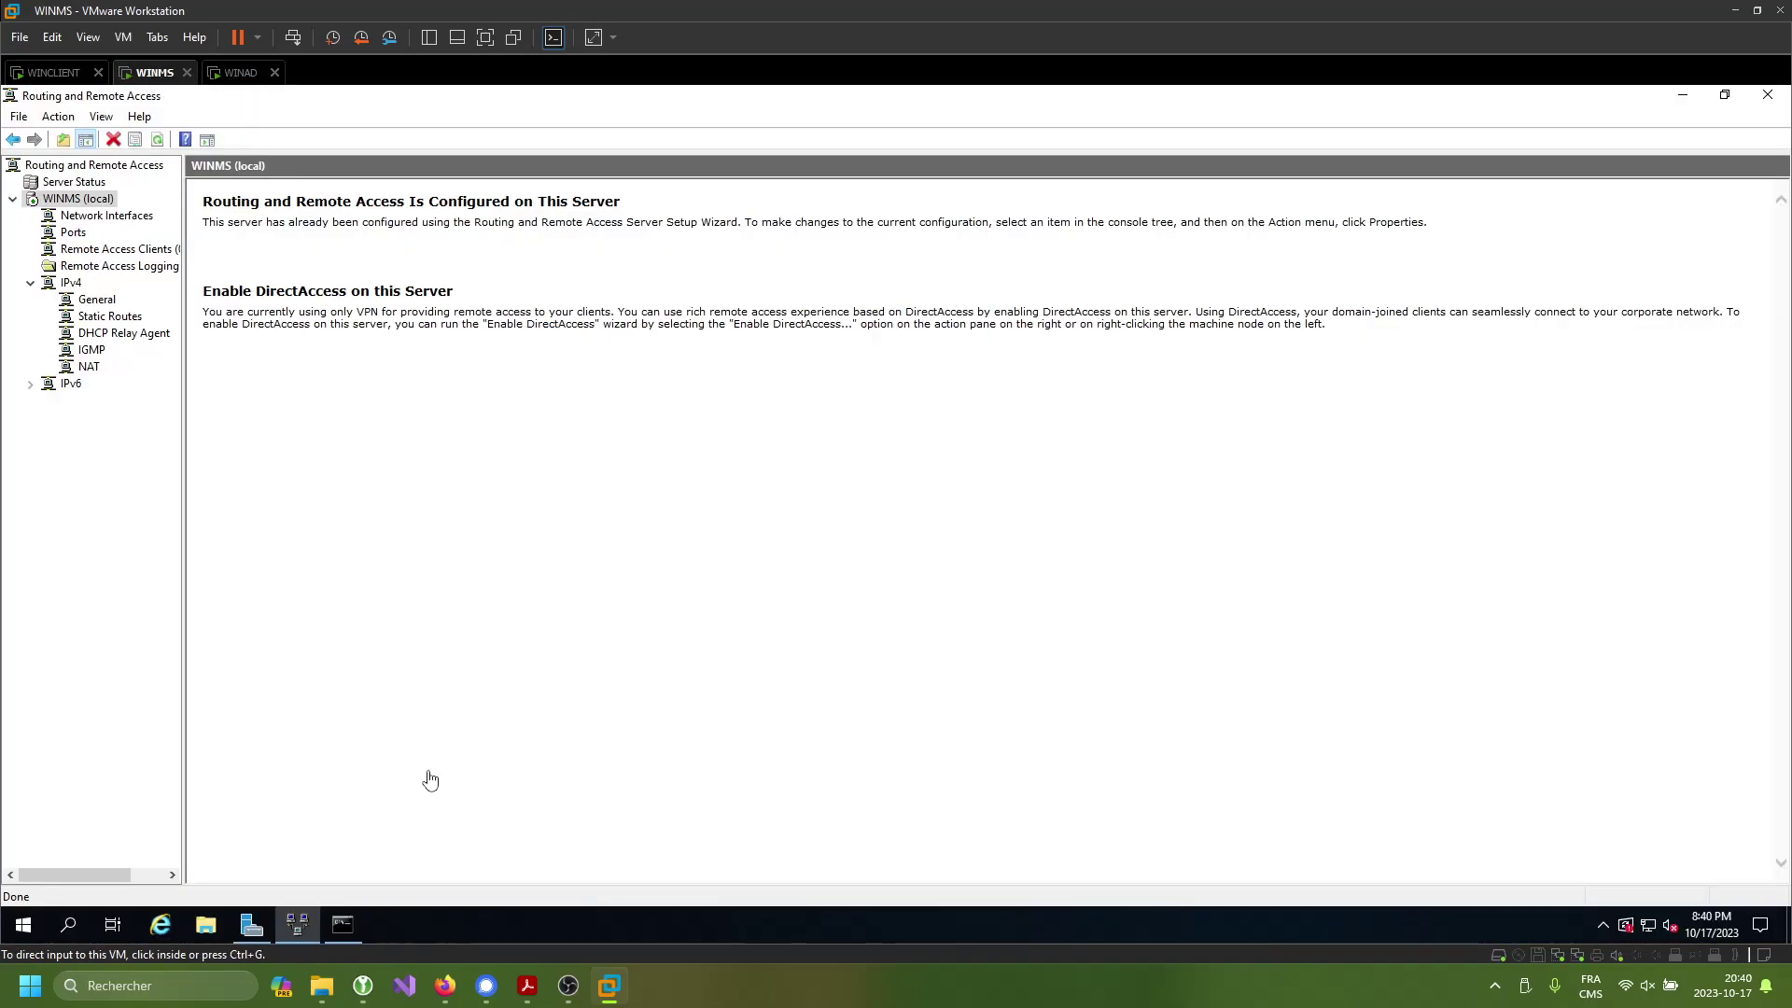
{"action": "left_click", "coordinate": [344, 924]}
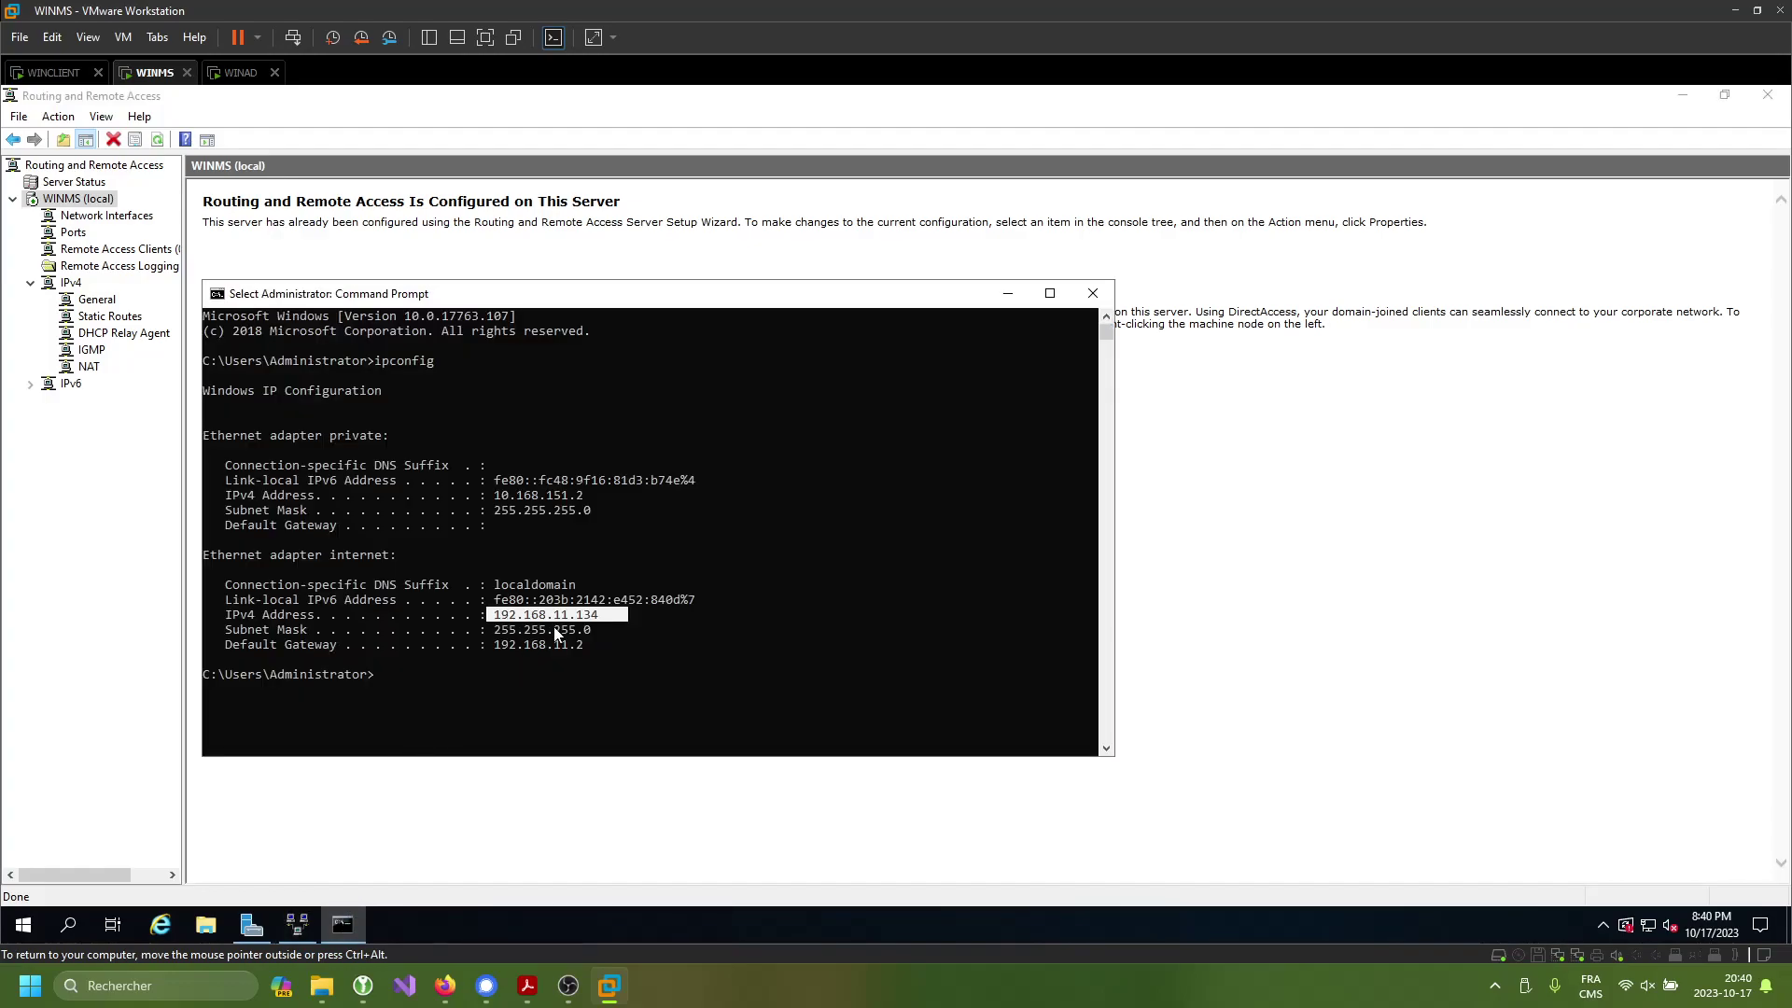
{"action": "left_click", "coordinate": [54, 72]}
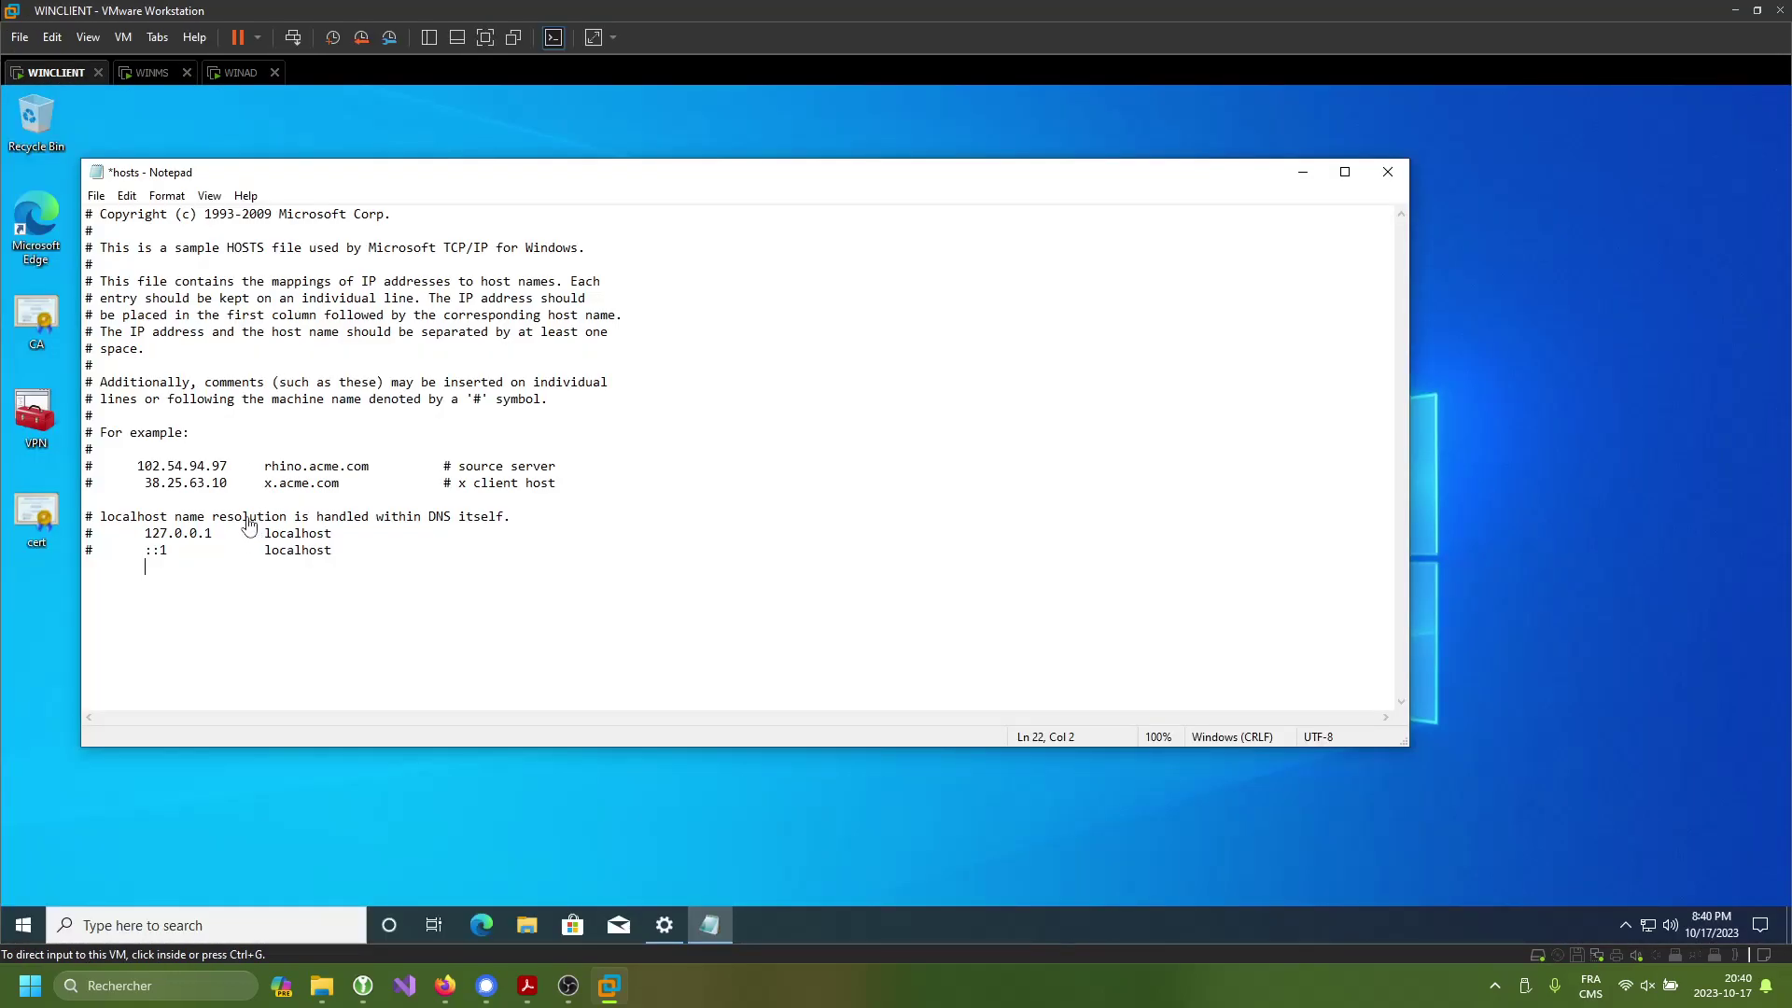
{"action": "type", "text": ".11.134"}
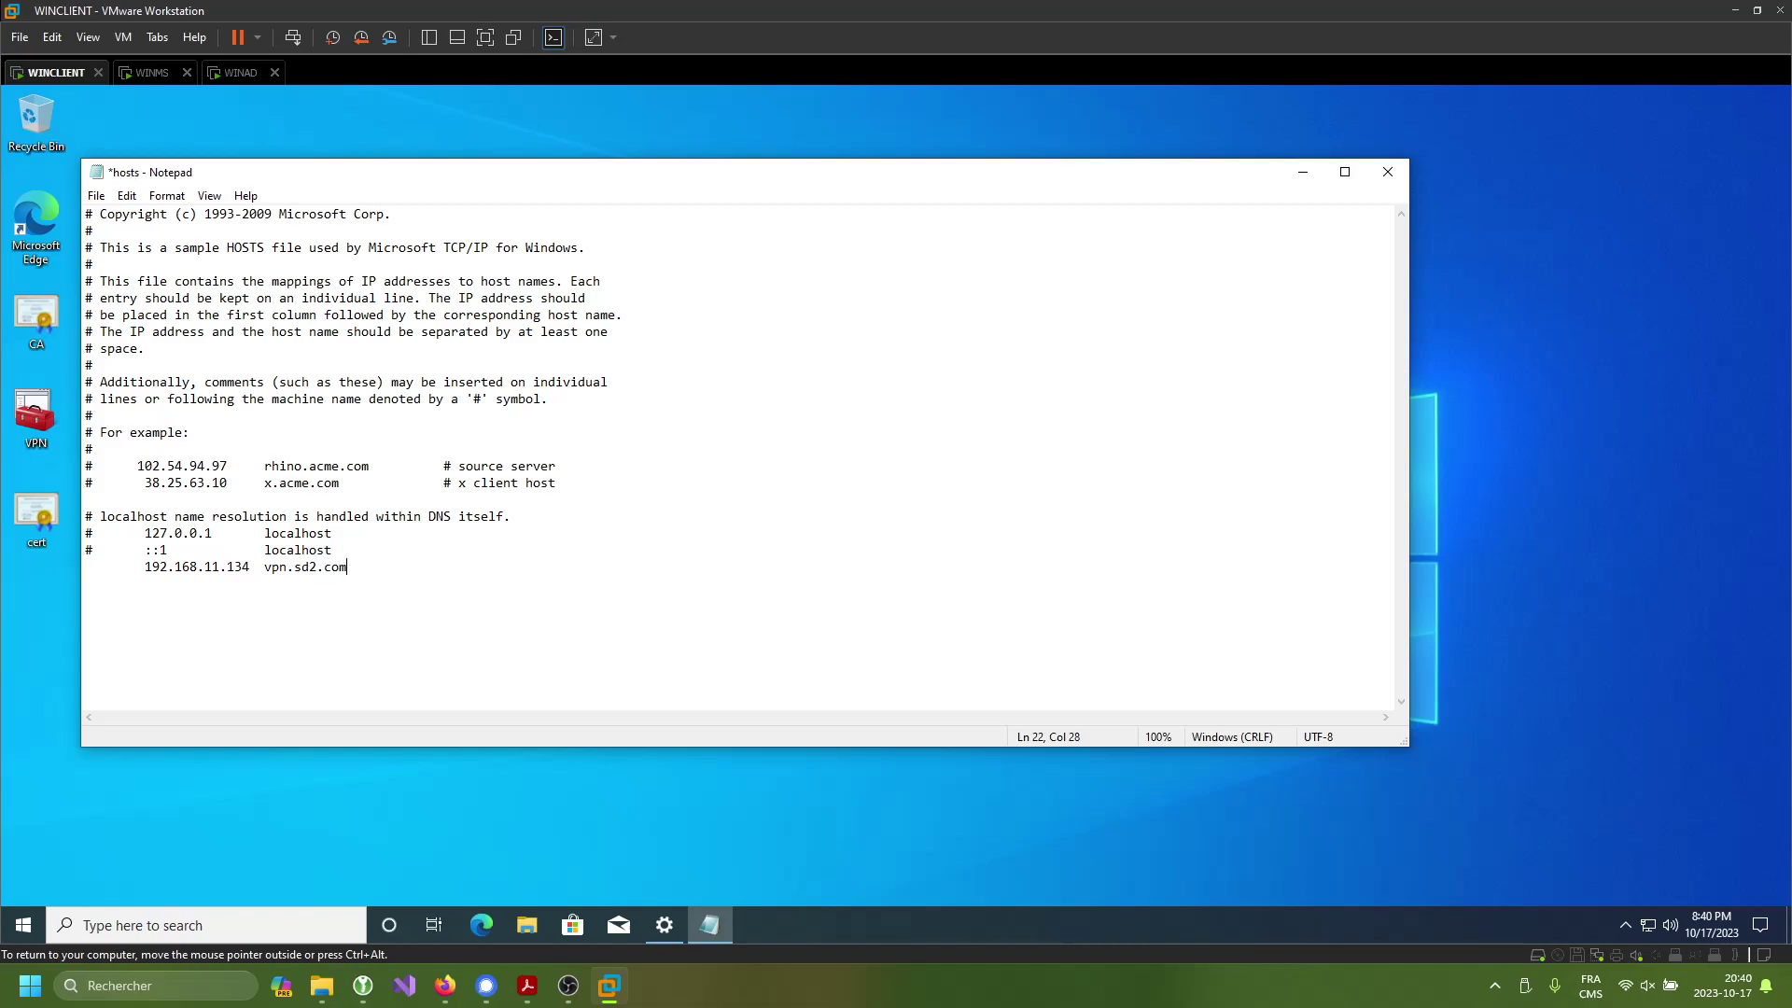
- Save as 'hosts' with All Files type, replacing the original, and close Notepad
{"action": "left_click", "coordinate": [96, 195]}
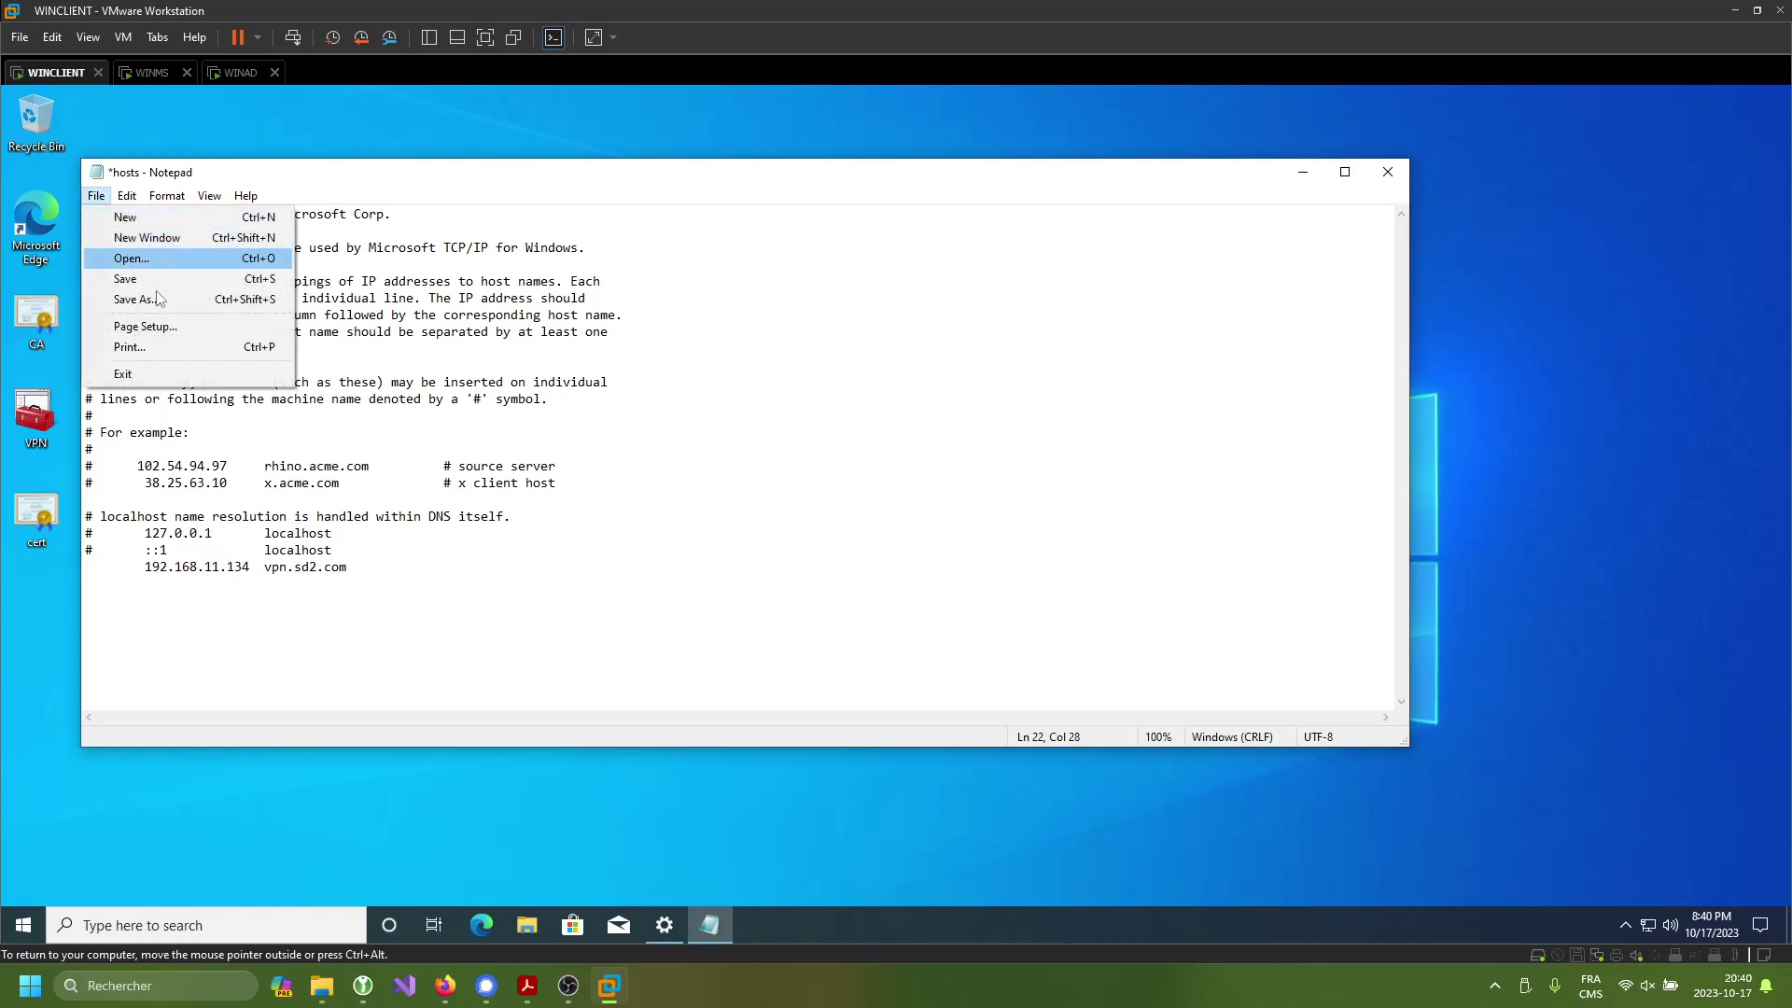
{"action": "left_click", "coordinate": [171, 299]}
{"action": "left_click", "coordinate": [833, 581]}
{"action": "left_click", "coordinate": [831, 612]}
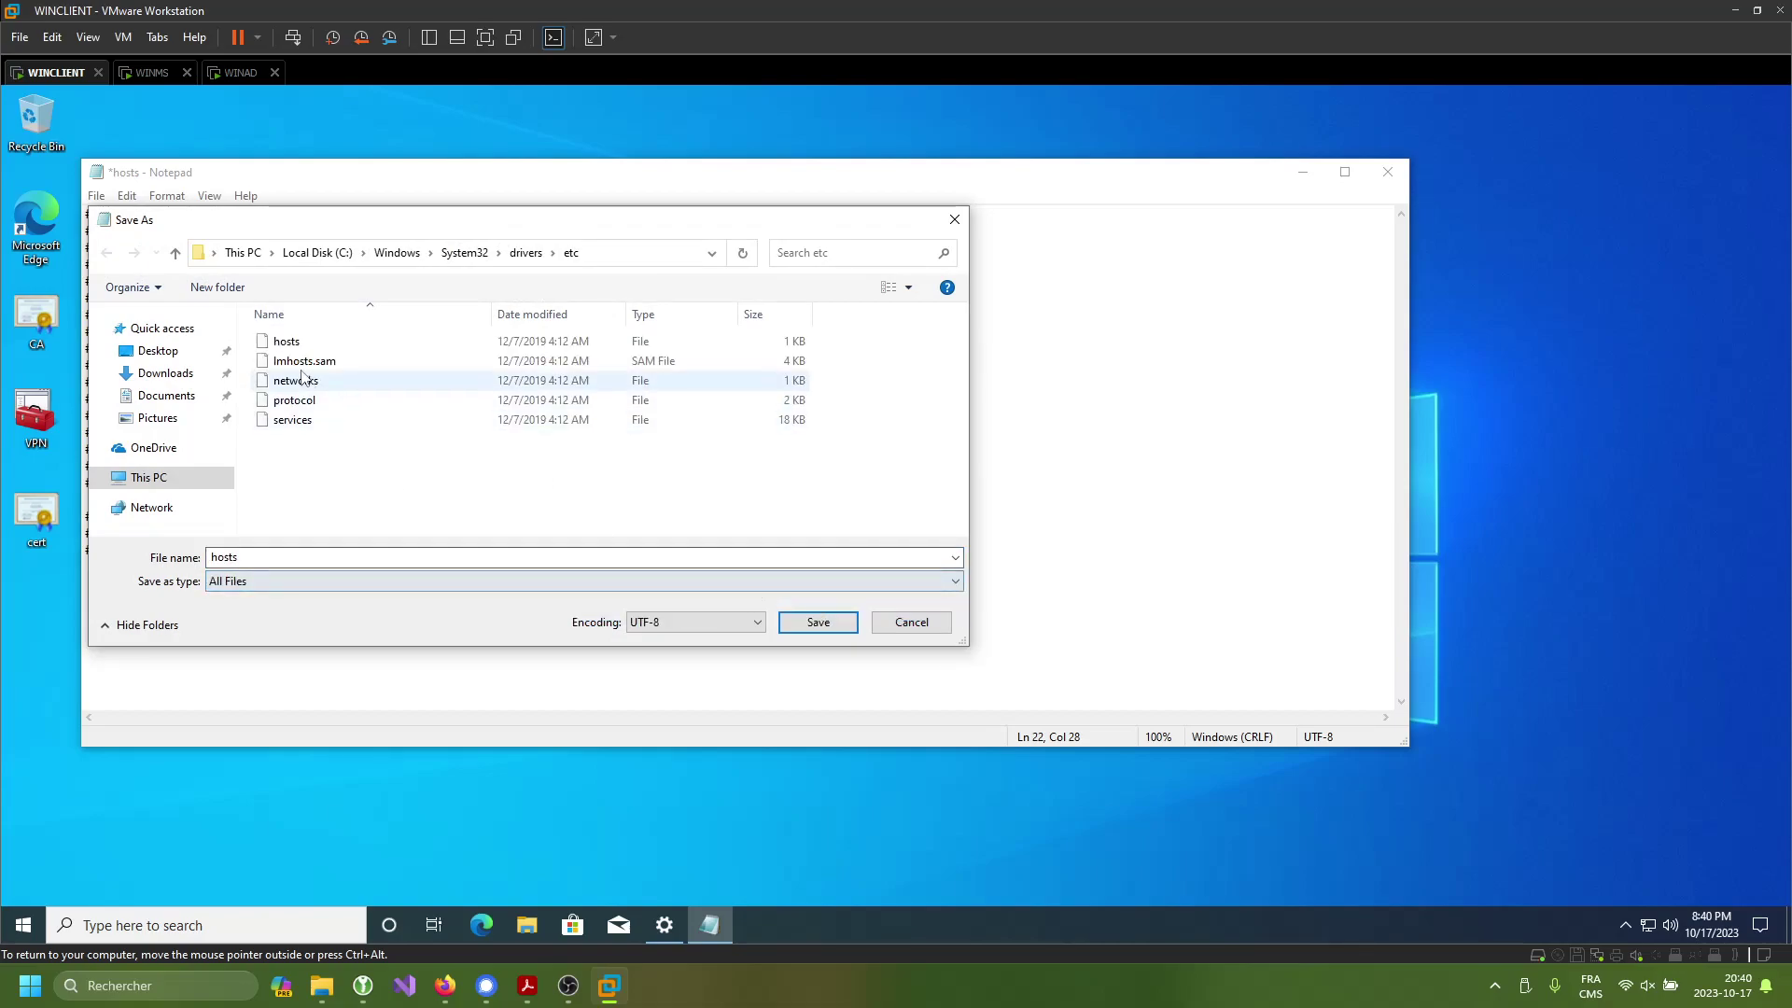
{"action": "left_click", "coordinate": [818, 622]}
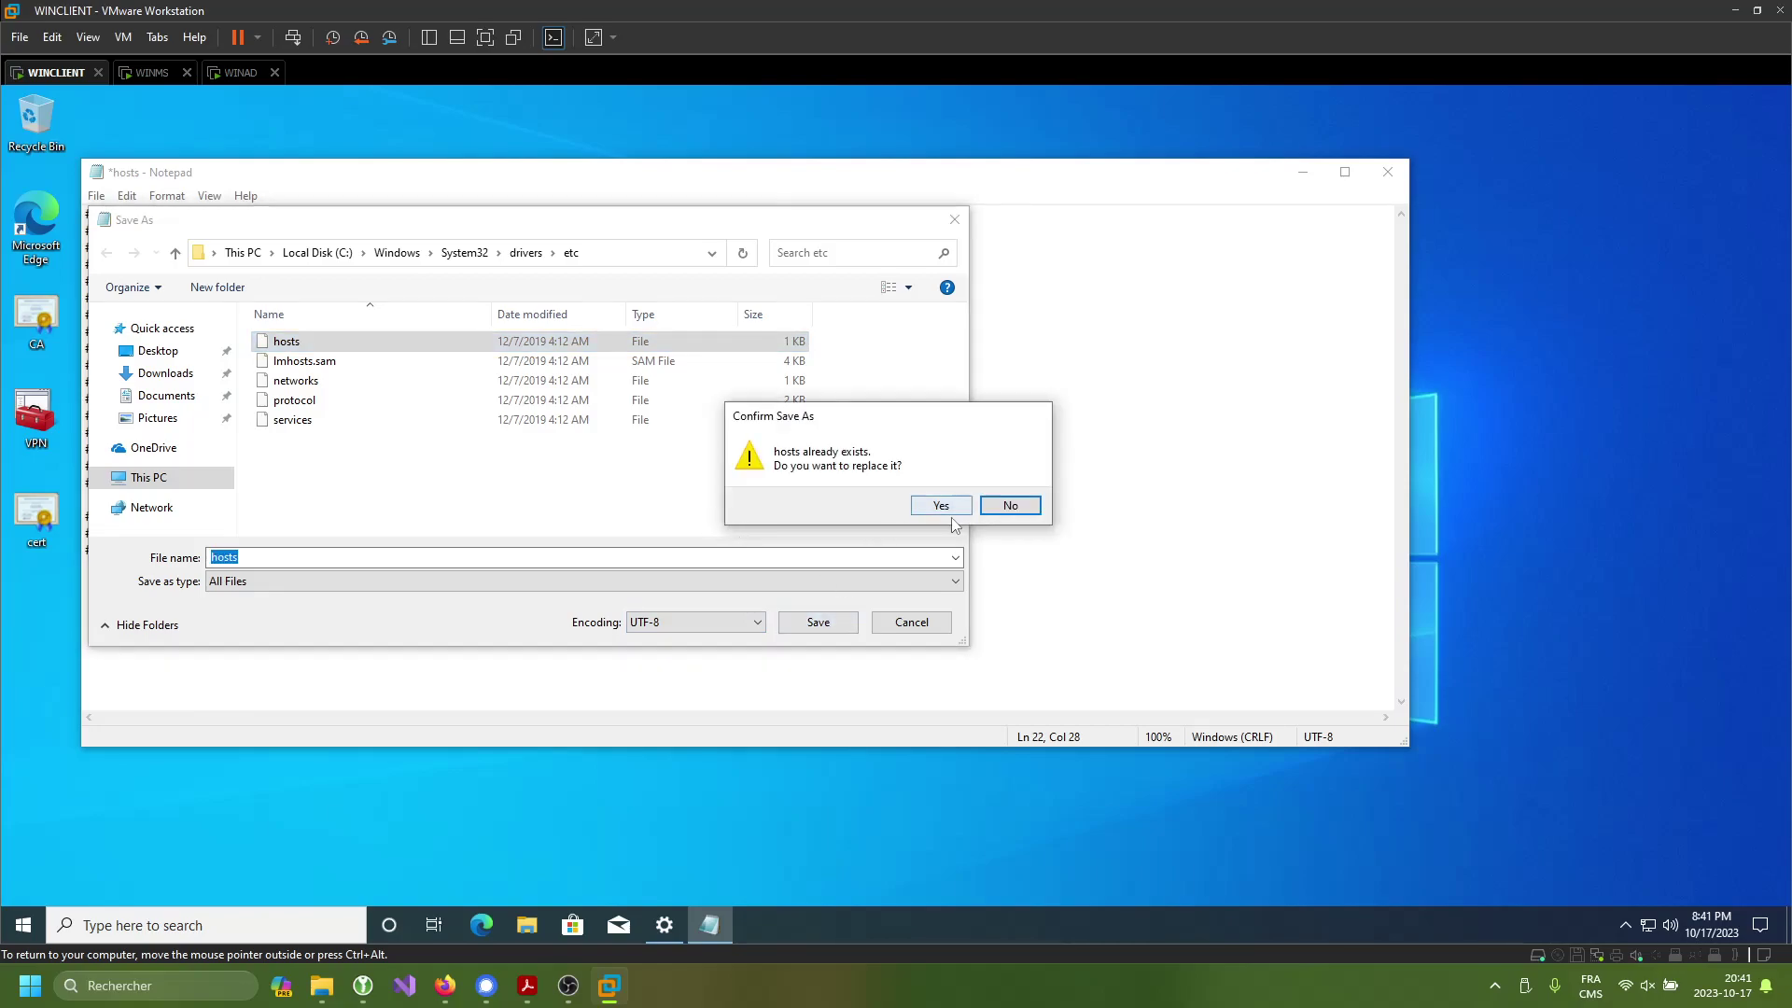
{"action": "left_click", "coordinate": [938, 509]}
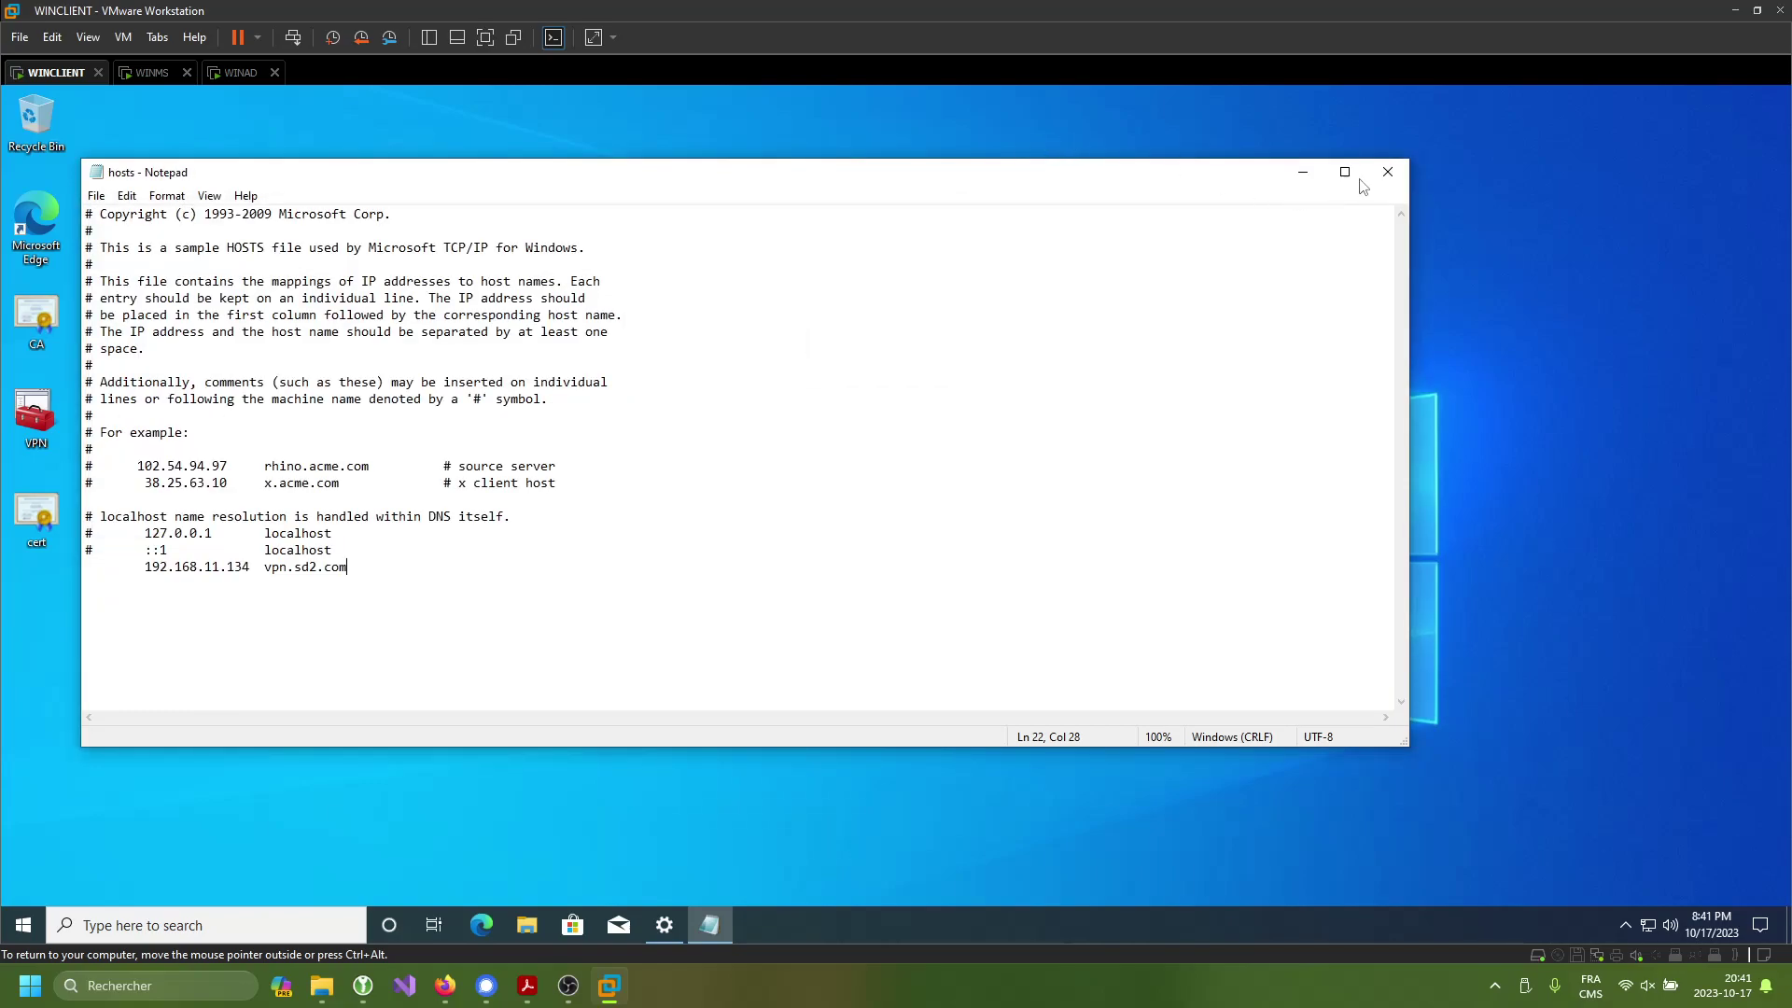
{"action": "left_click", "coordinate": [1388, 172]}
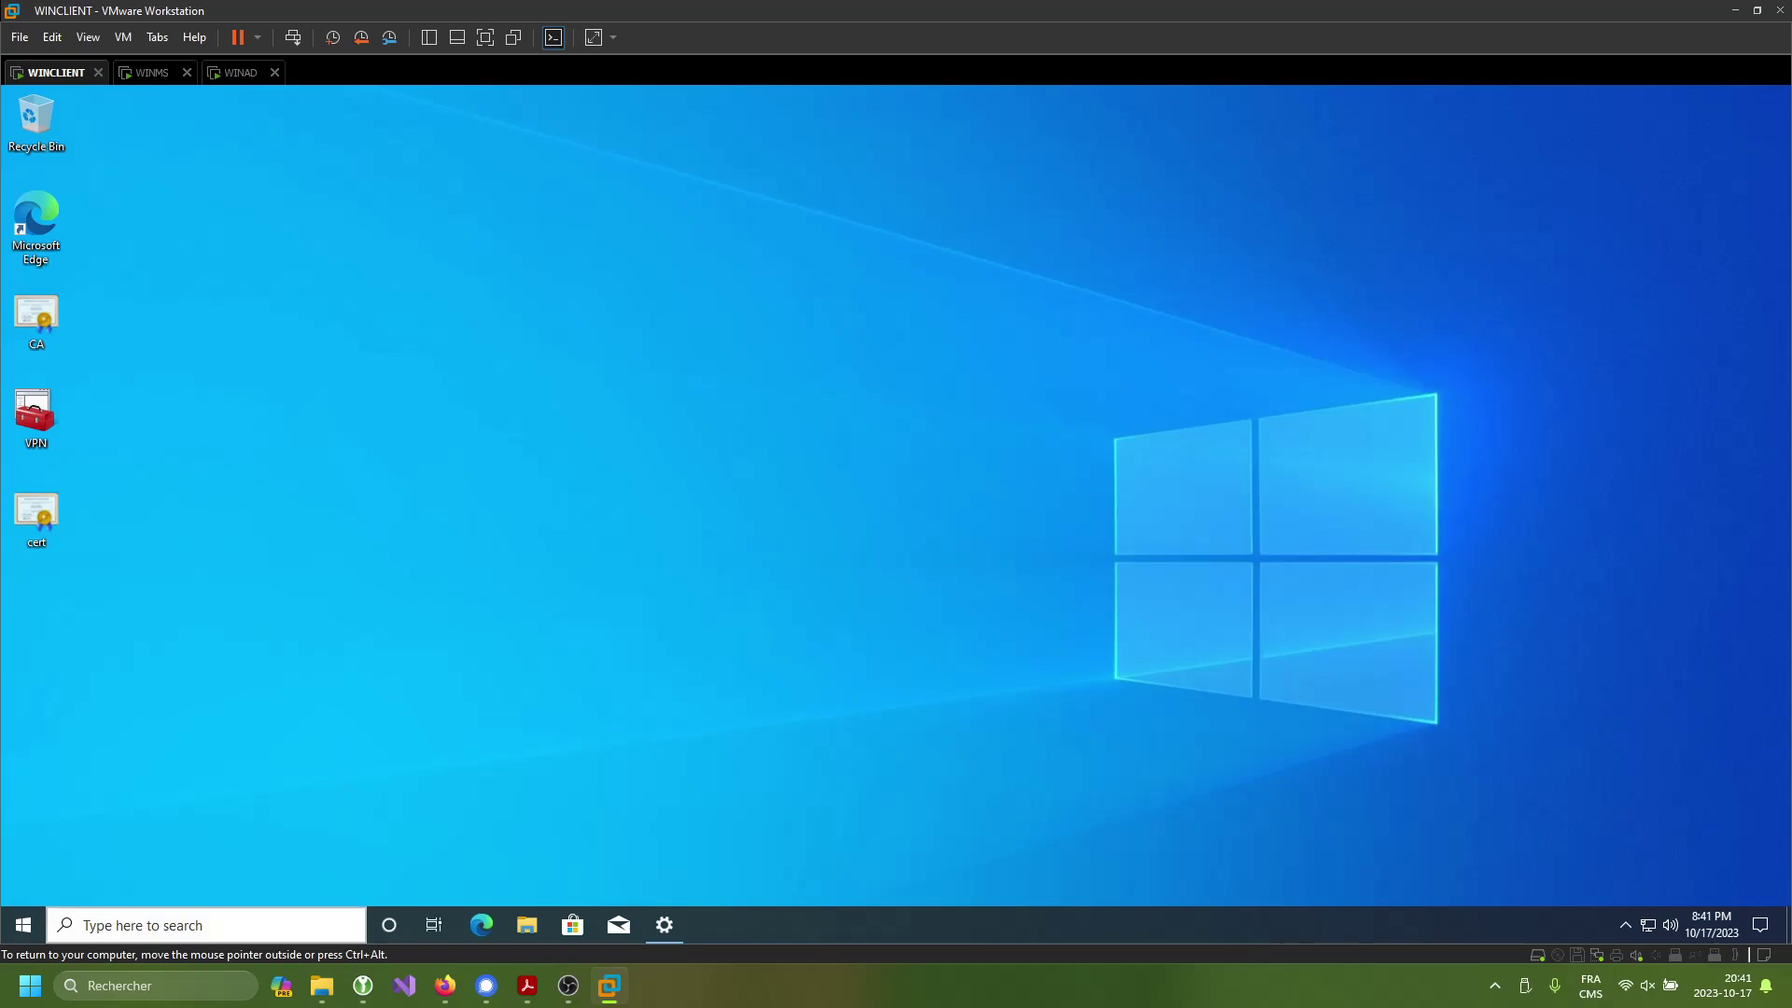
{"action": "left_click", "coordinate": [233, 912]}
- Launch Registry Editor via the 'regist' search as administrator, supplying WINCLIENT administrator credentials
{"action": "type", "text": "regist"}
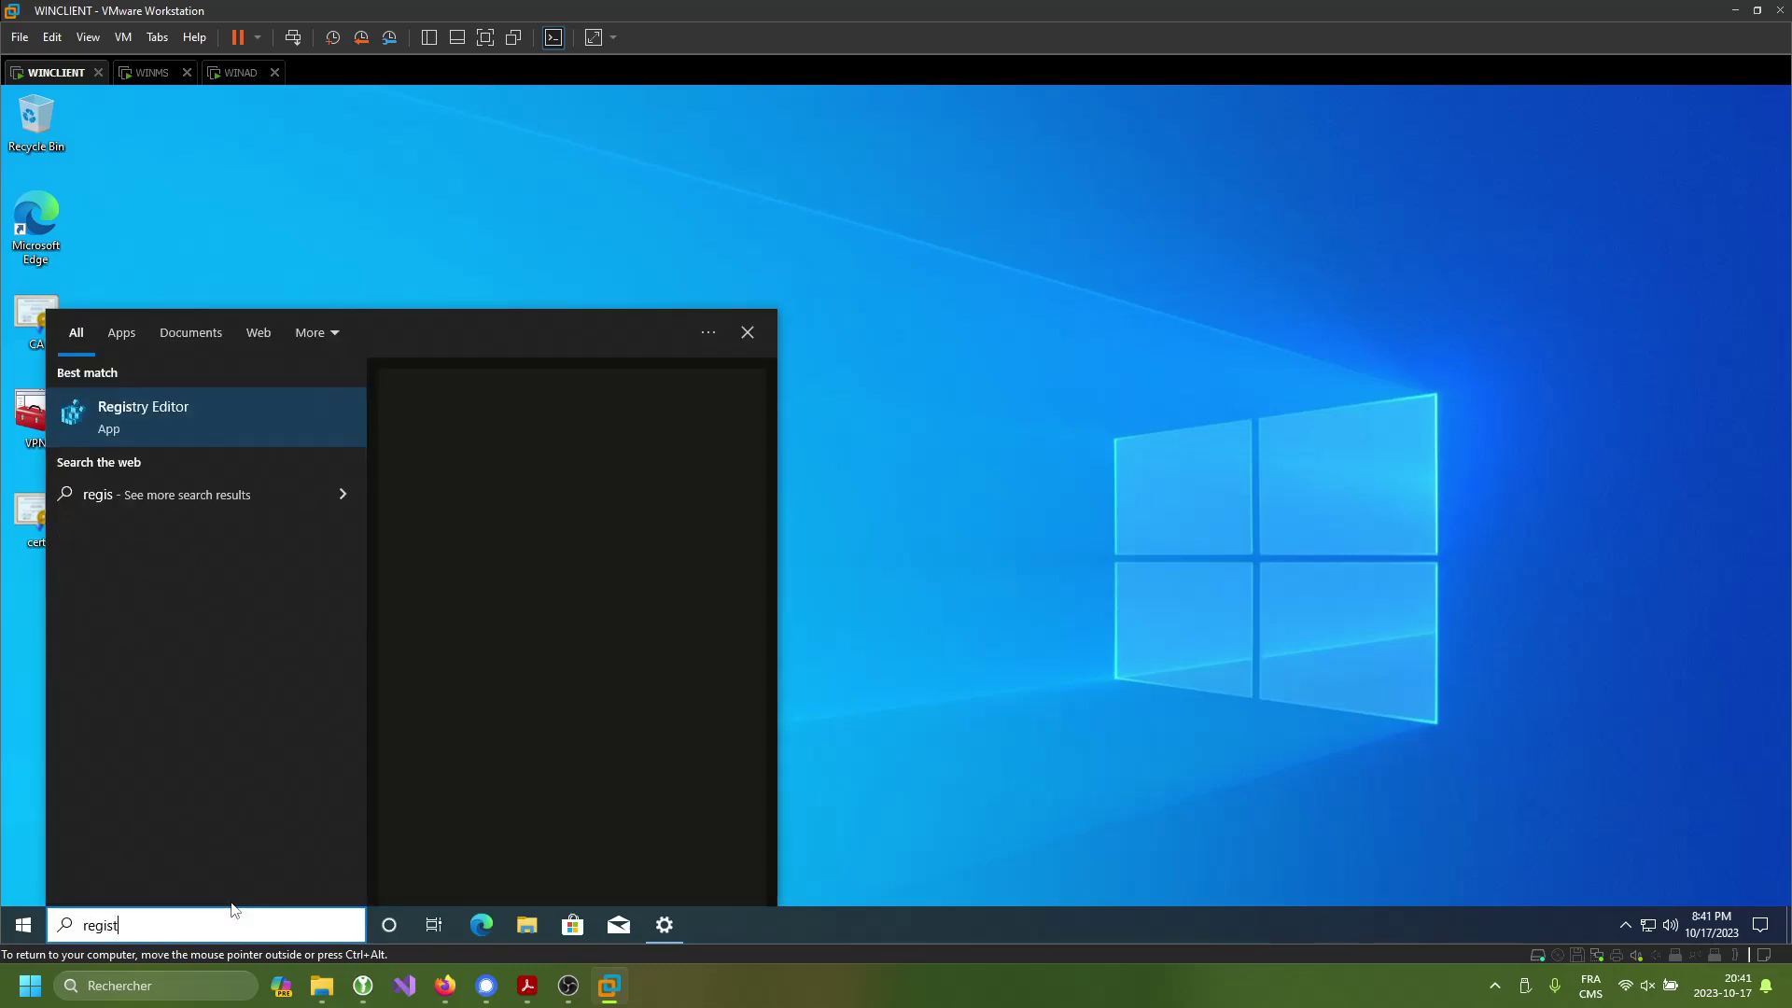
{"action": "key", "text": "Right"}
{"action": "key", "text": "Down"}
{"action": "key", "text": "Return"}
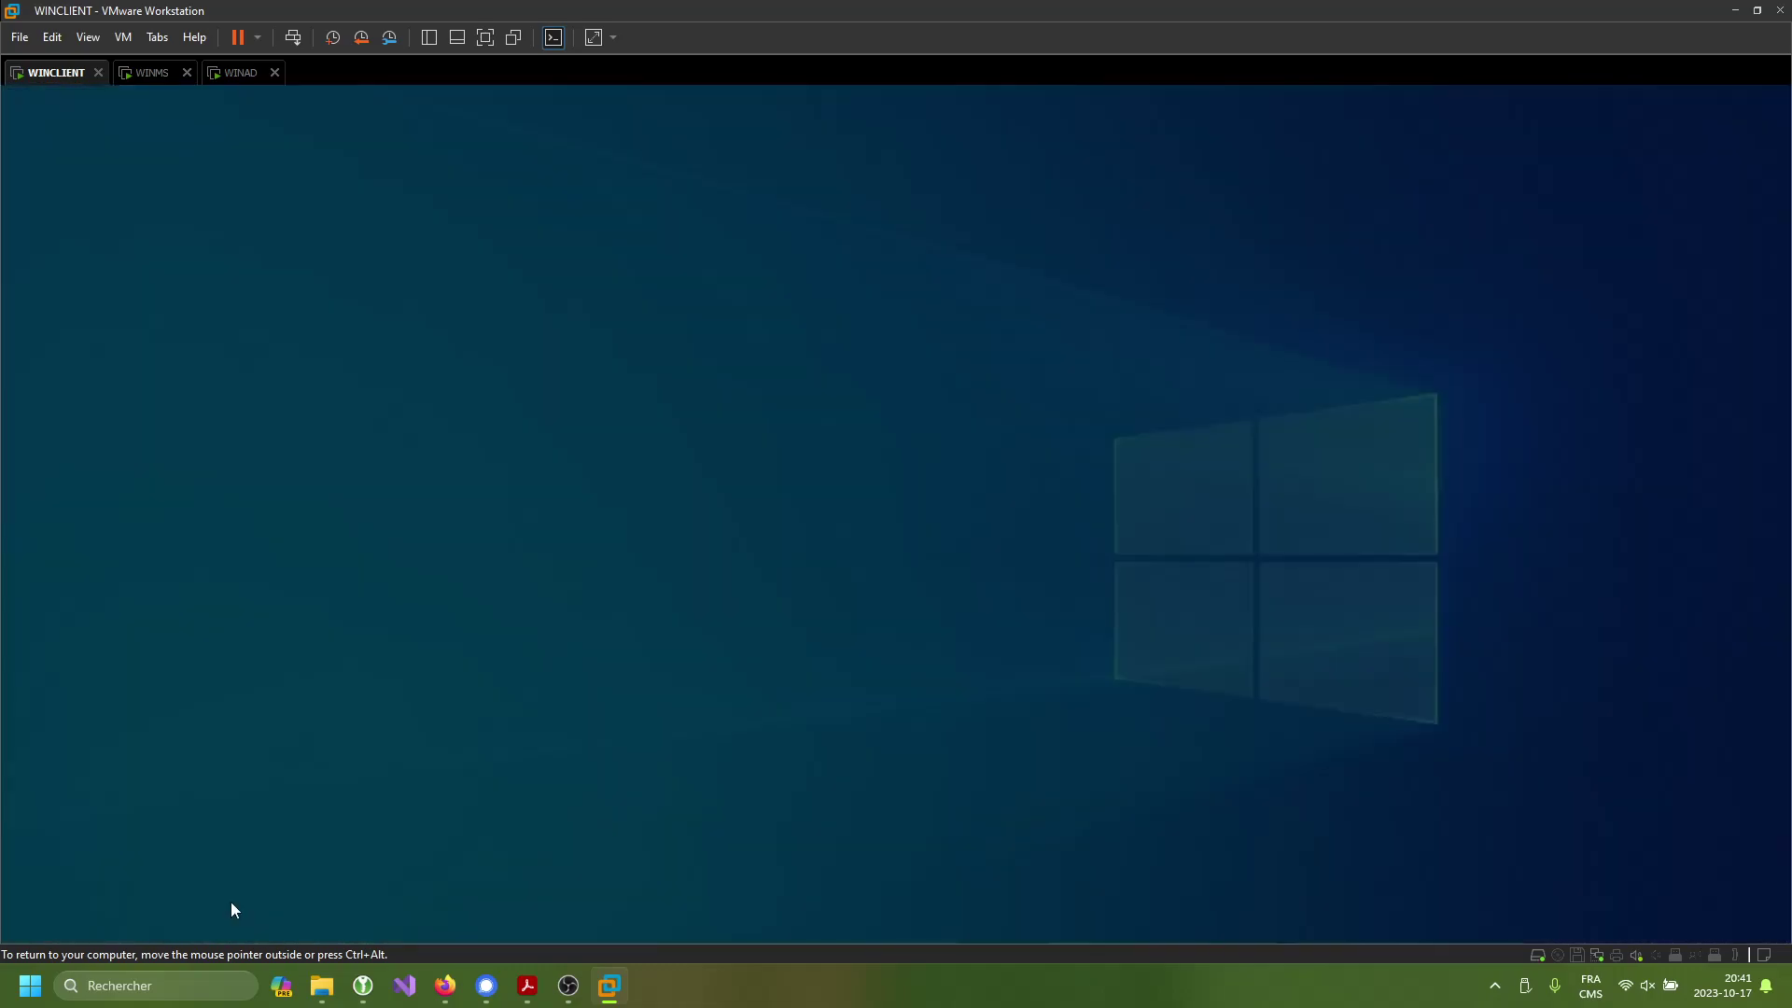
{"action": "type", "text": "wi"}
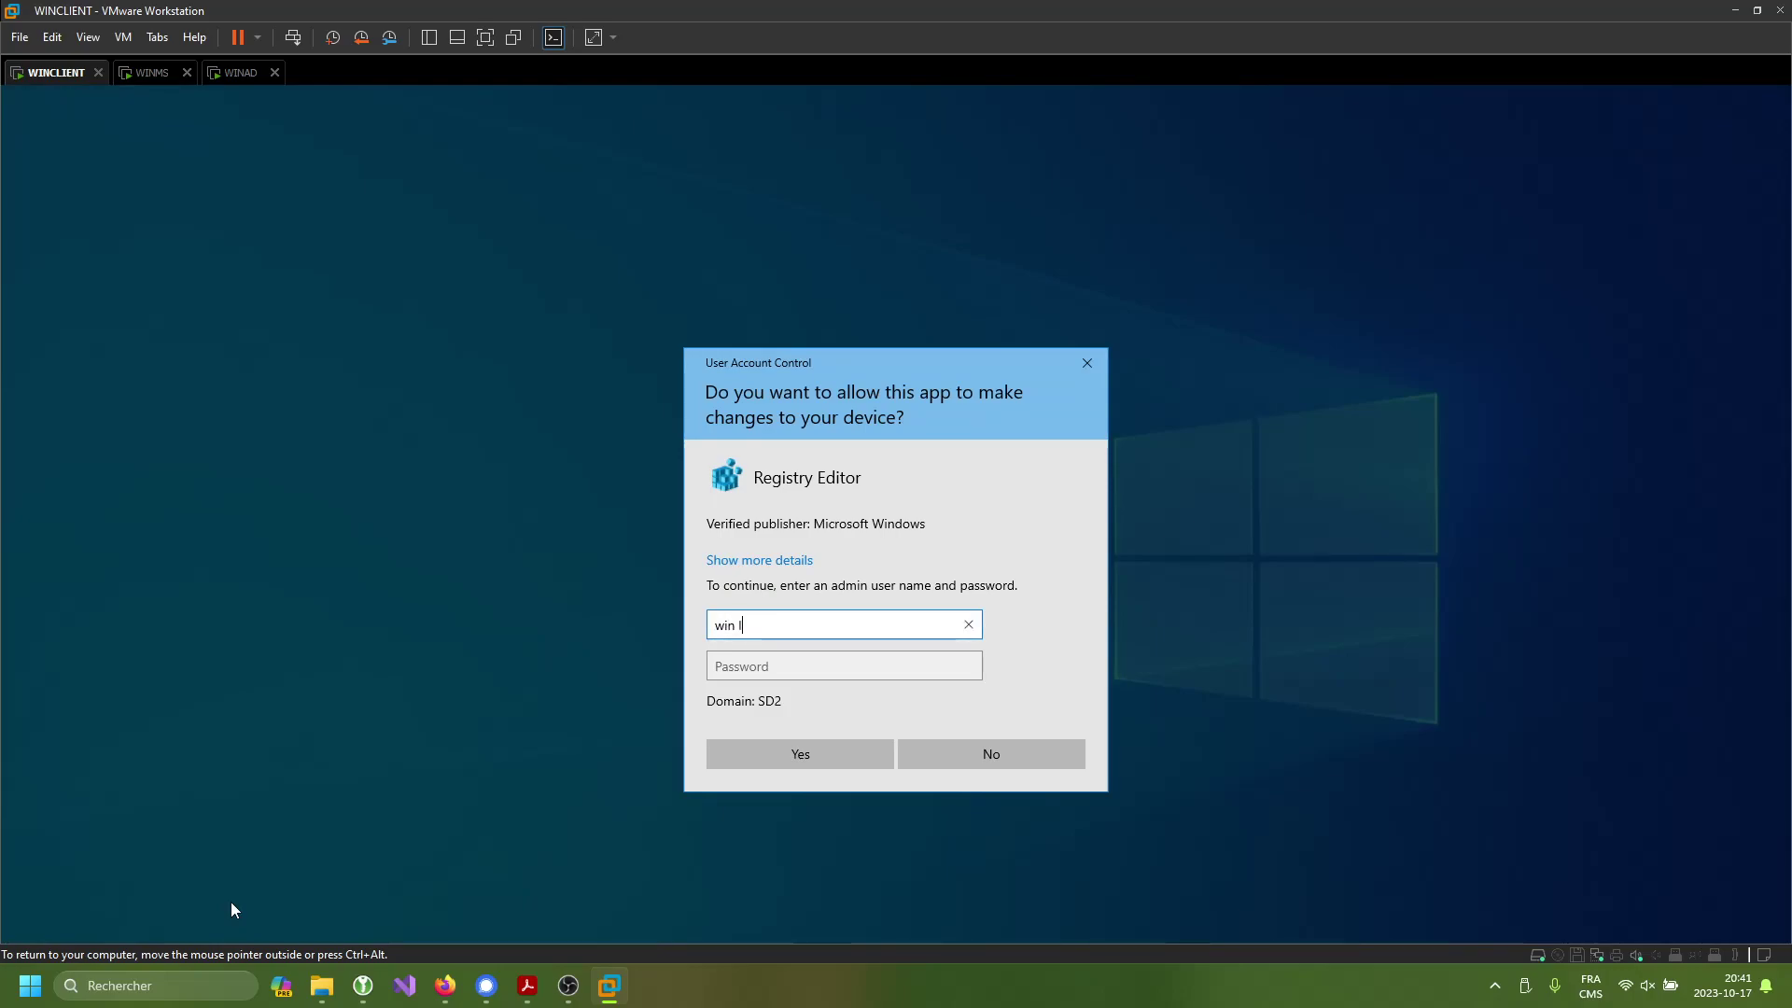
{"action": "type", "text": "nclient\\administrator"}
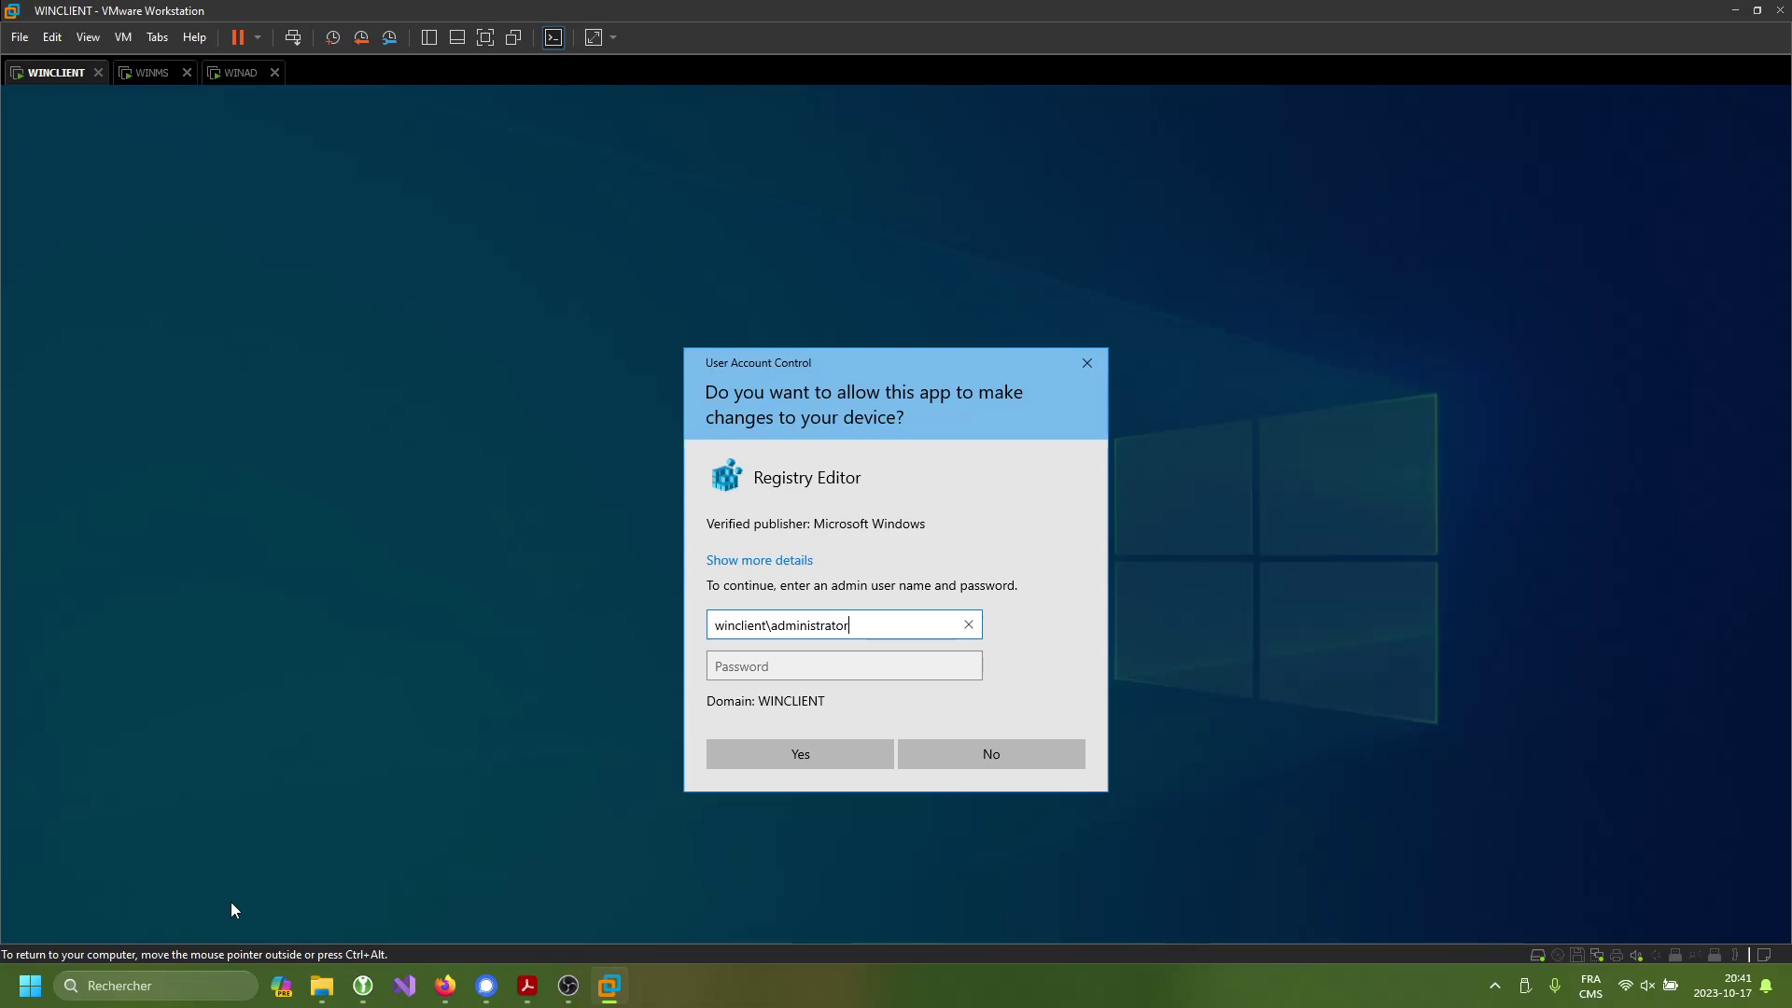
{"action": "key", "text": "Tab"}
{"action": "type", "text": "P"}
{"action": "key", "text": "BackSpace"}
{"action": "key", "text": "BackSpace"}
{"action": "key", "text": "BackSpace"}
{"action": "key", "text": "BackSpace"}
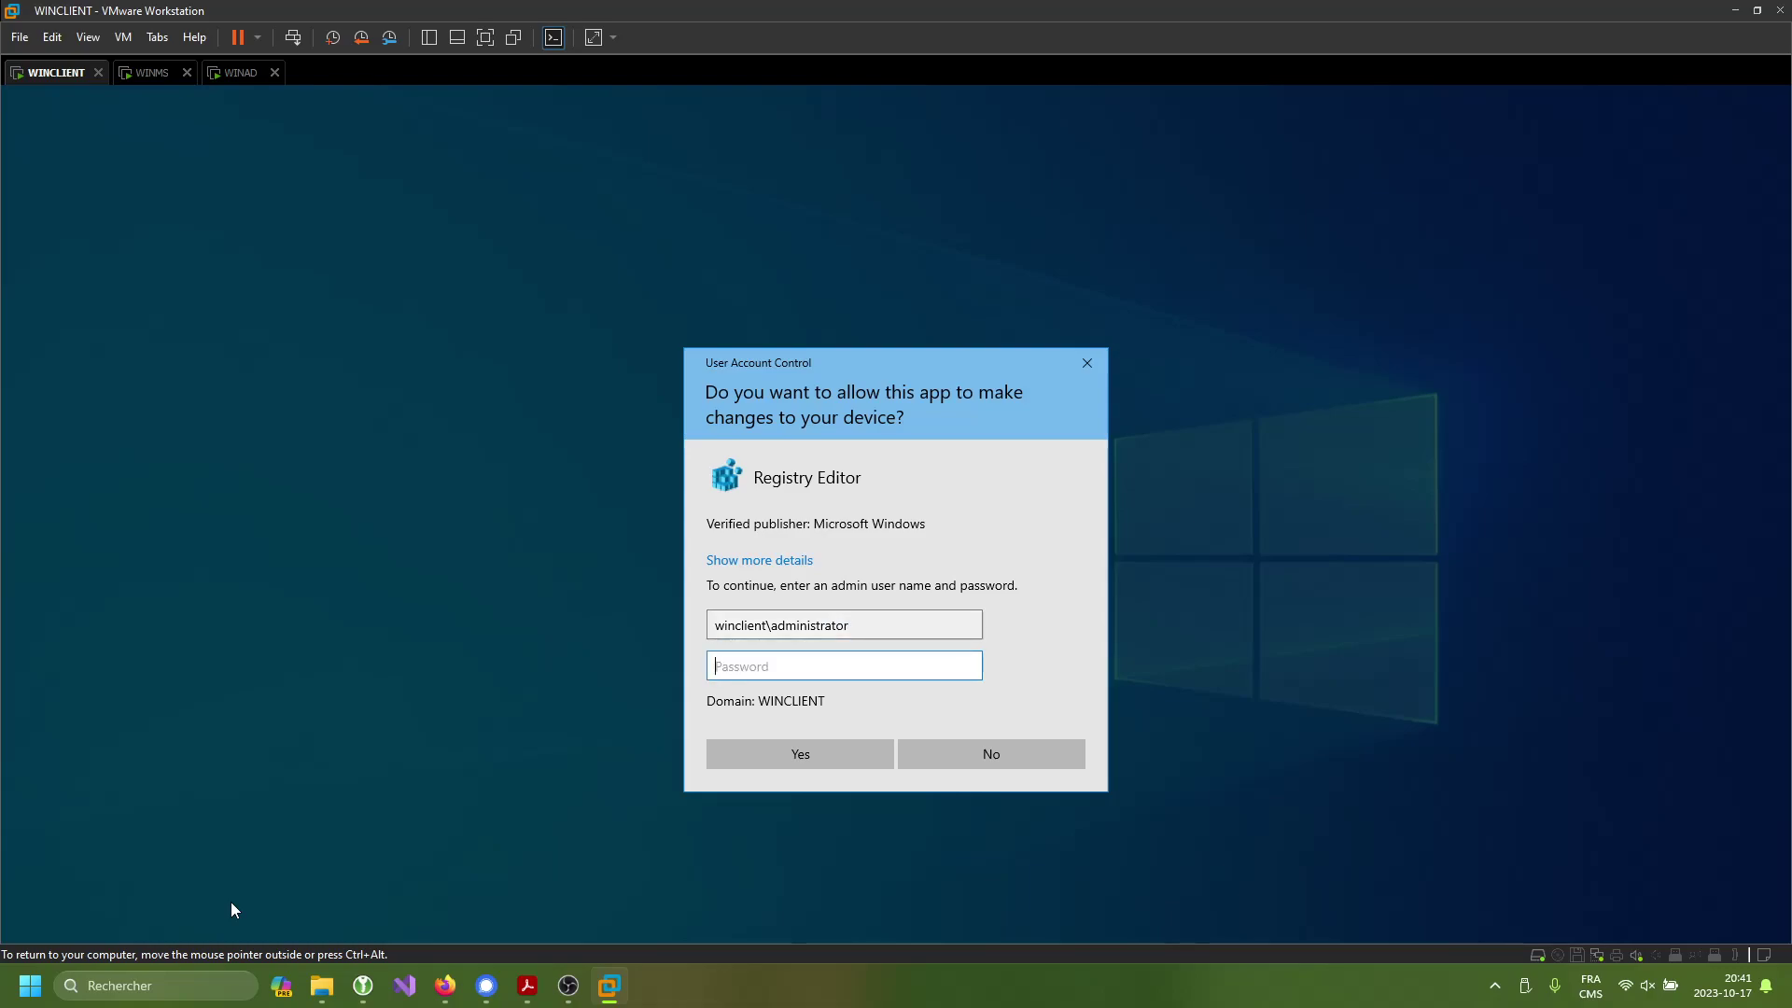
{"action": "type", "text": "Passw0rd!"}
{"action": "key", "text": "Return"}
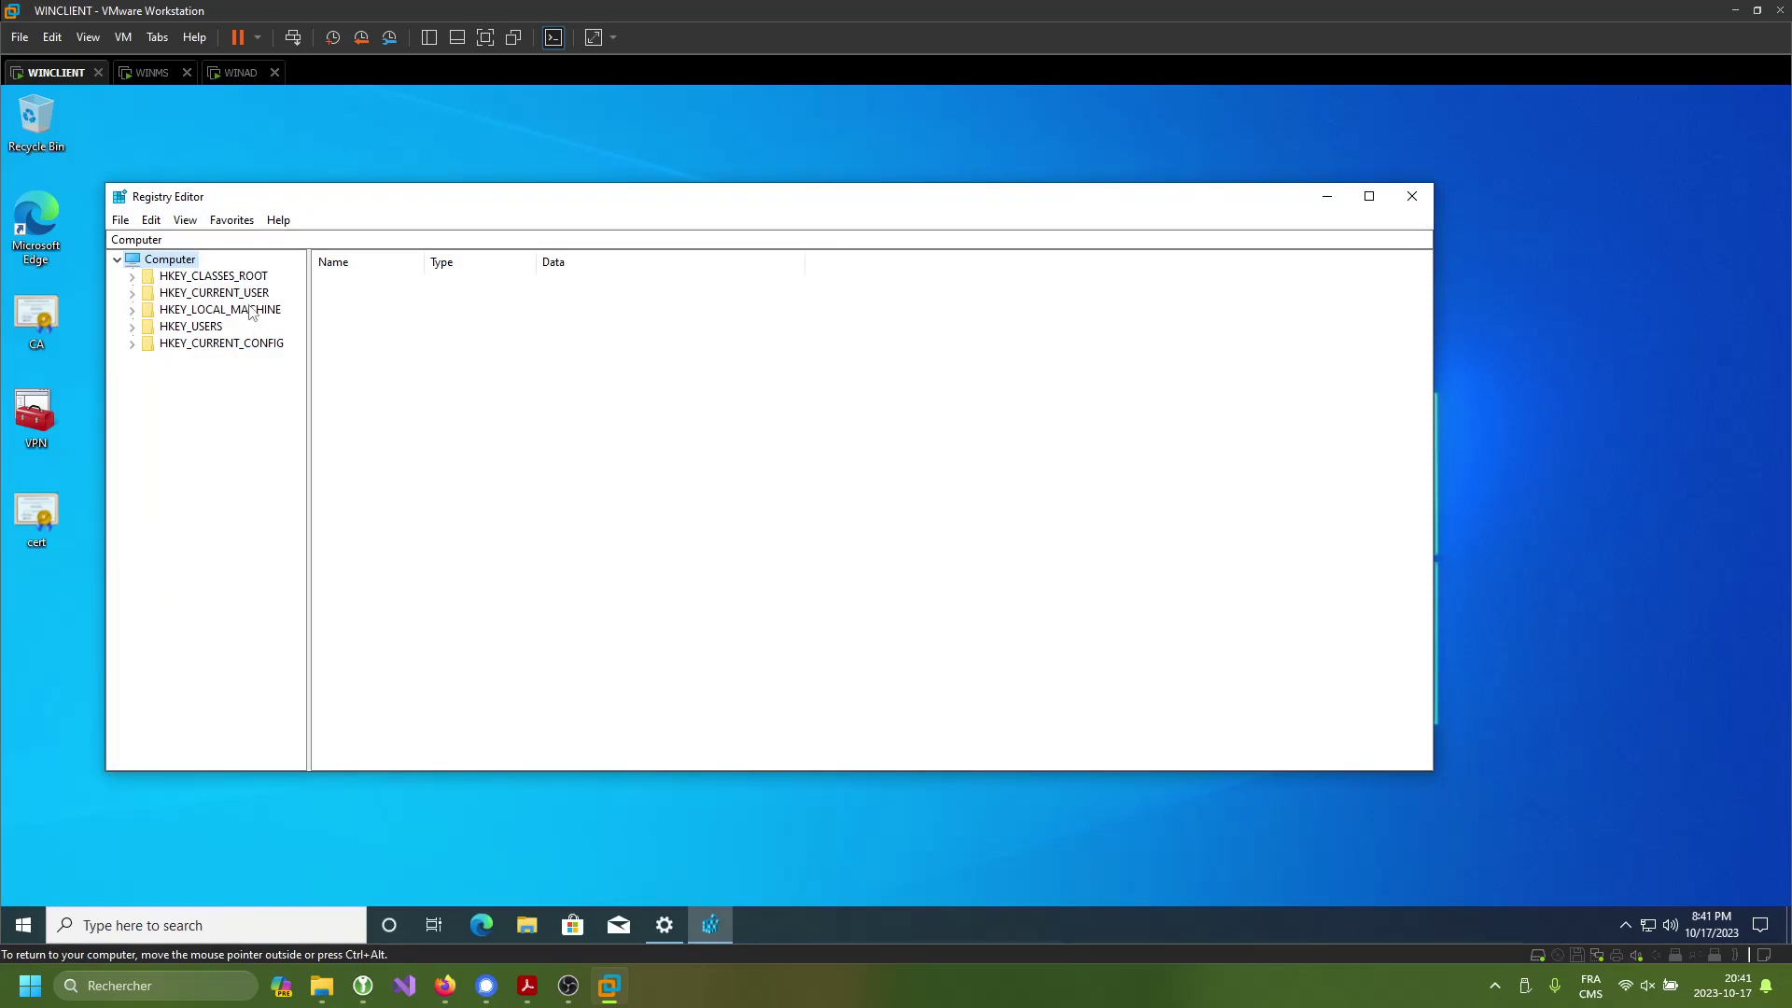
- Navigate to HKLM\SYSTEM\CurrentControlSet\Services\SstpSvc\Parameters
{"action": "double_click", "coordinate": [250, 311]}
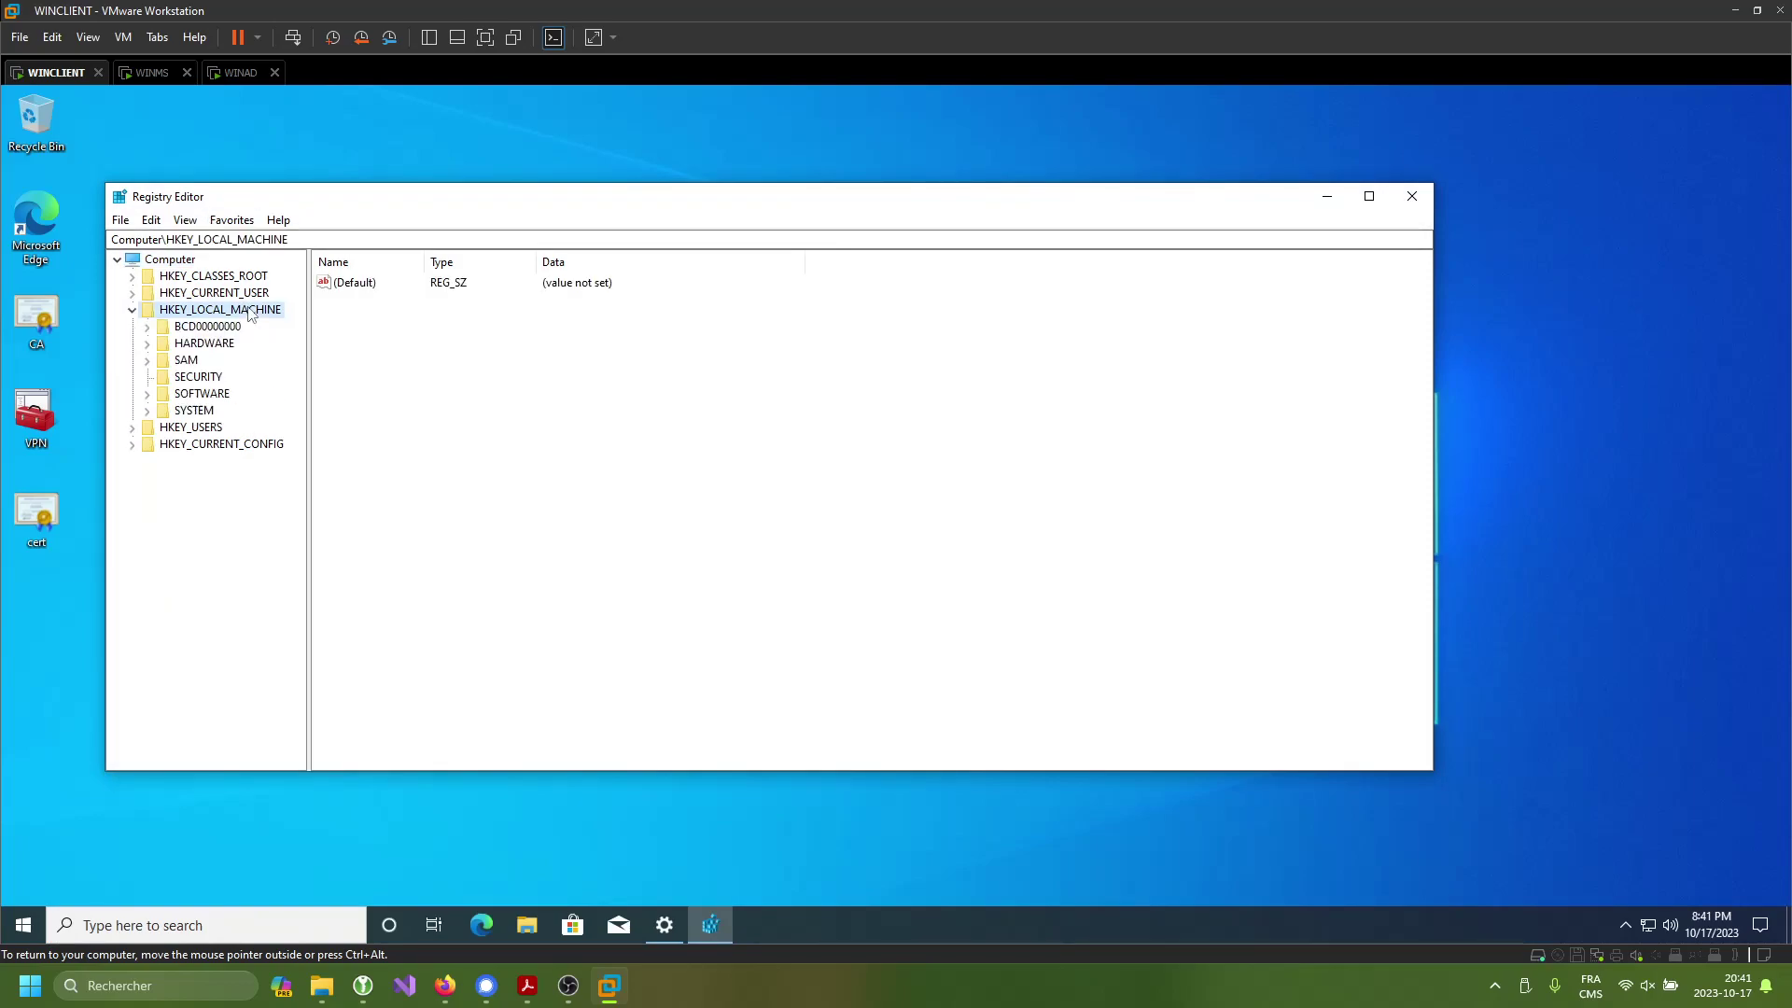
{"action": "left_click", "coordinate": [202, 412]}
{"action": "double_click", "coordinate": [203, 412]}
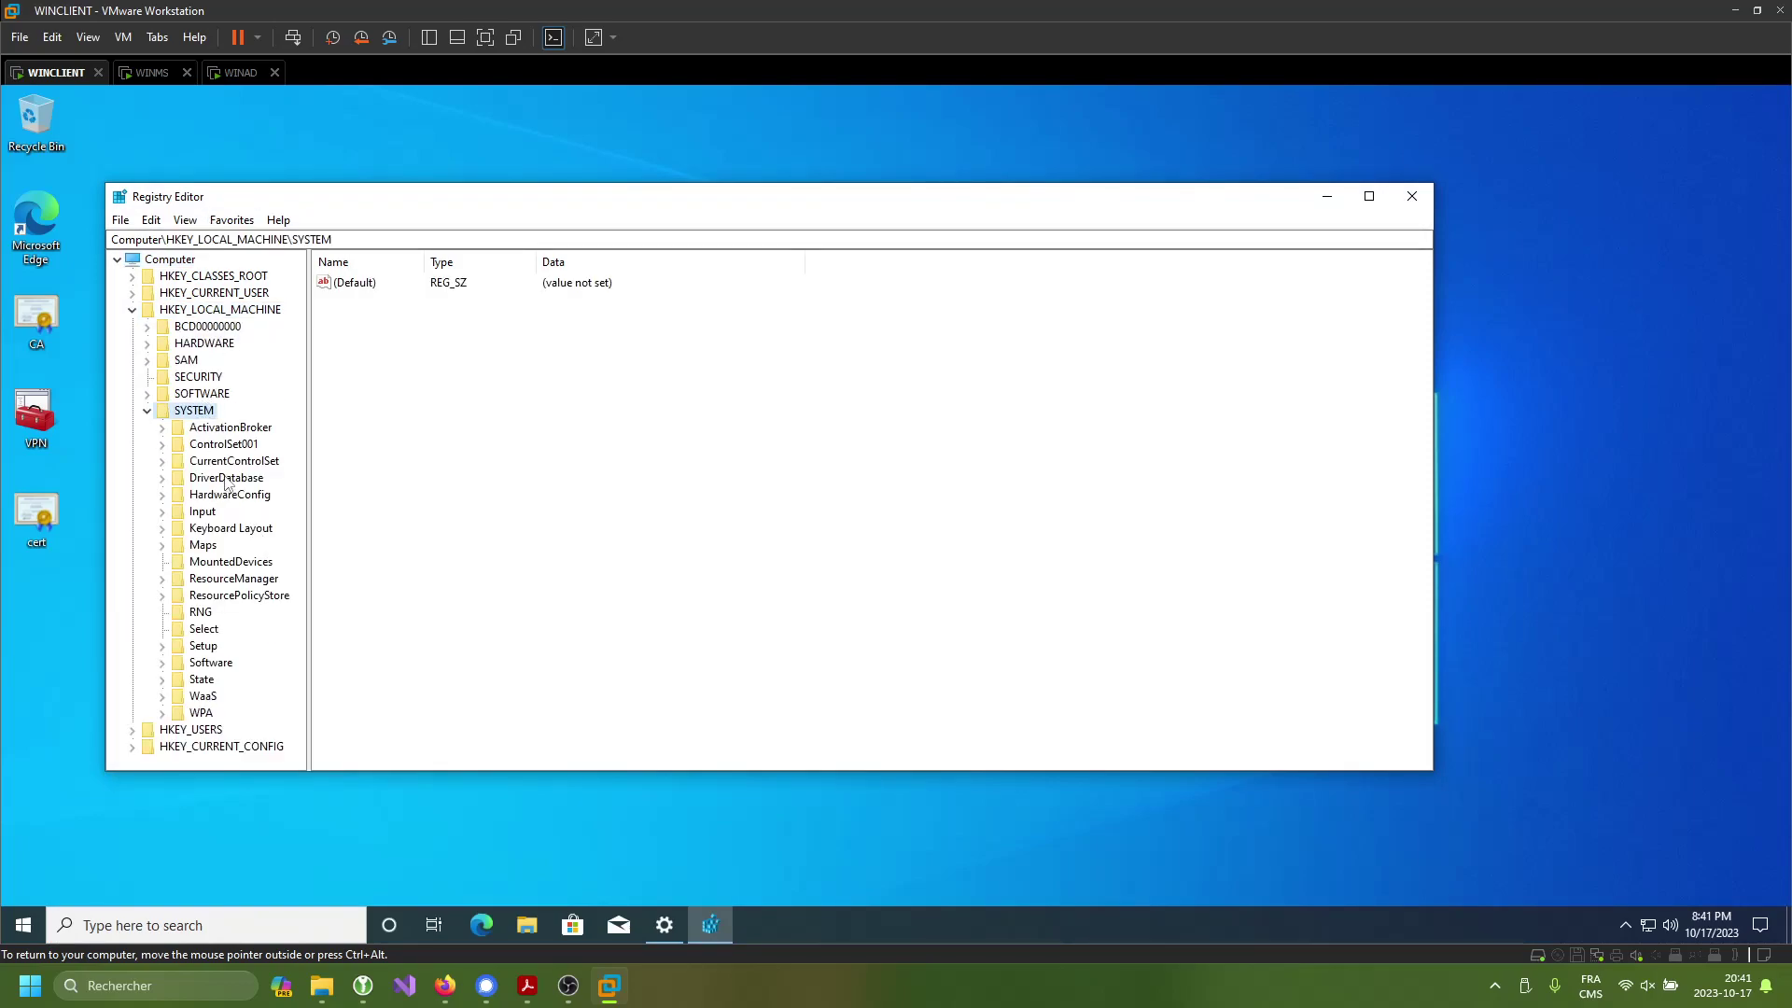
{"action": "double_click", "coordinate": [252, 461]}
{"action": "scroll", "coordinate": [250, 471], "scroll_direction": "down", "scroll_amount": 1}
{"action": "double_click", "coordinate": [228, 495]}
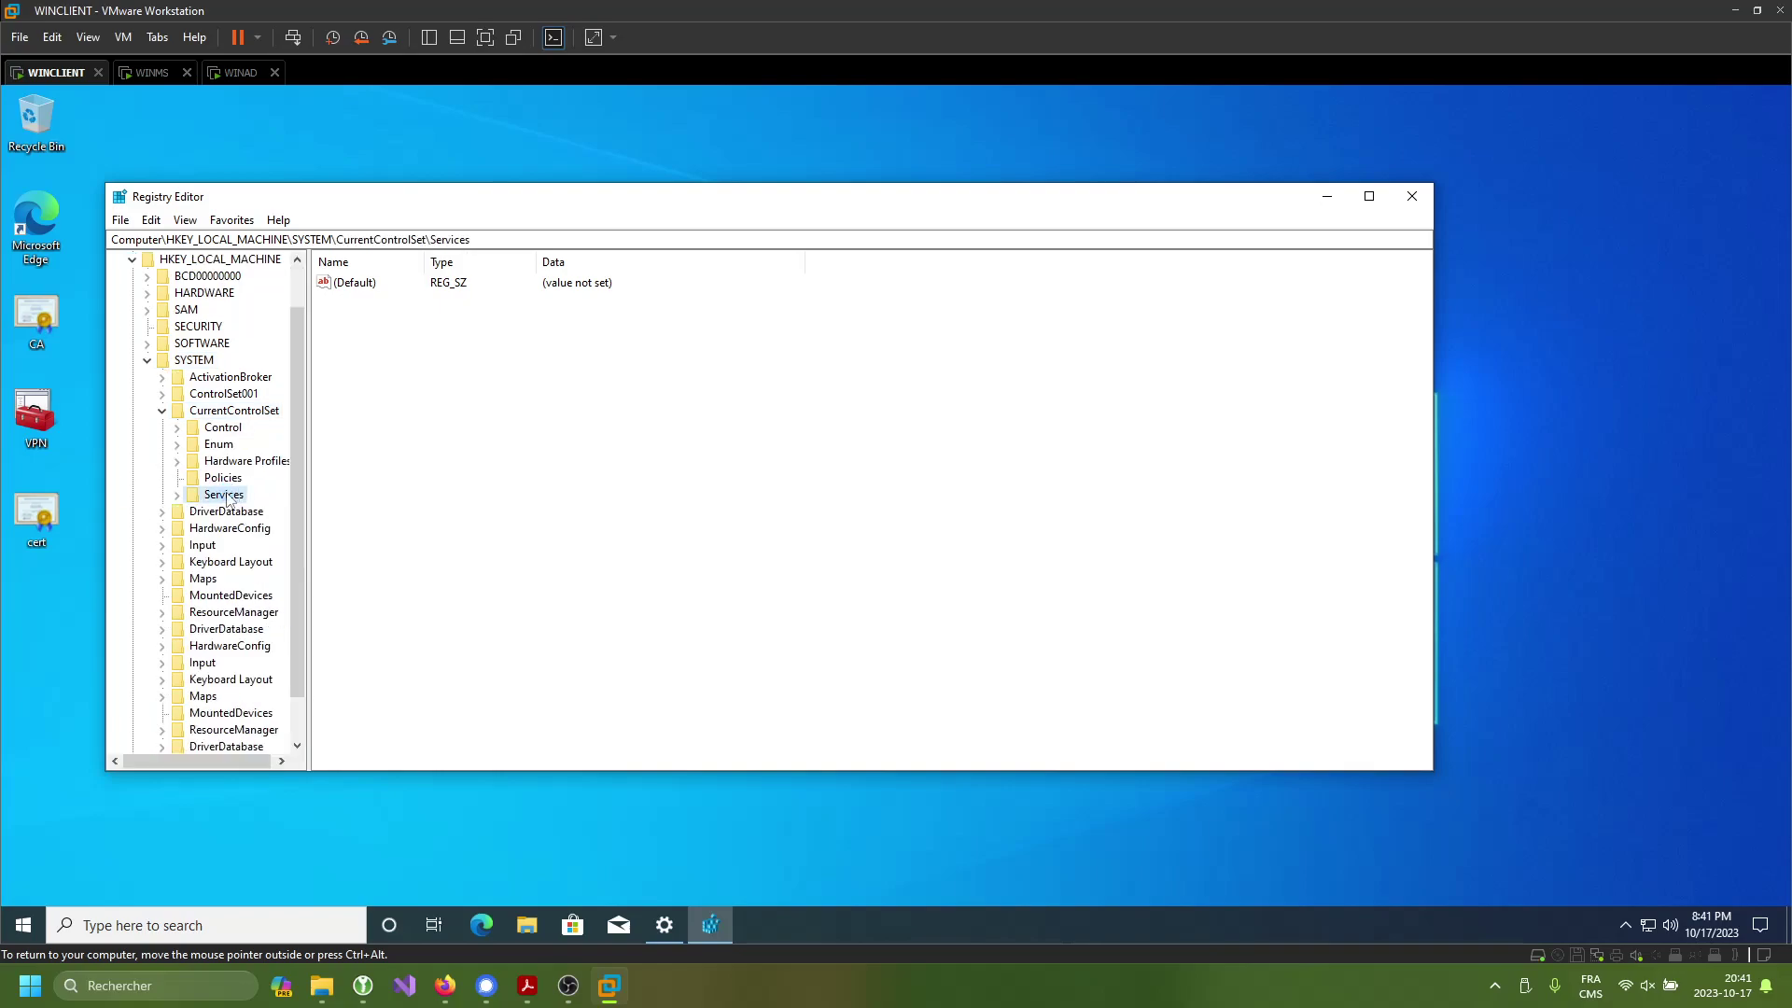
{"action": "left_click_drag", "start_coordinate": [297, 295], "coordinate": [301, 578]}
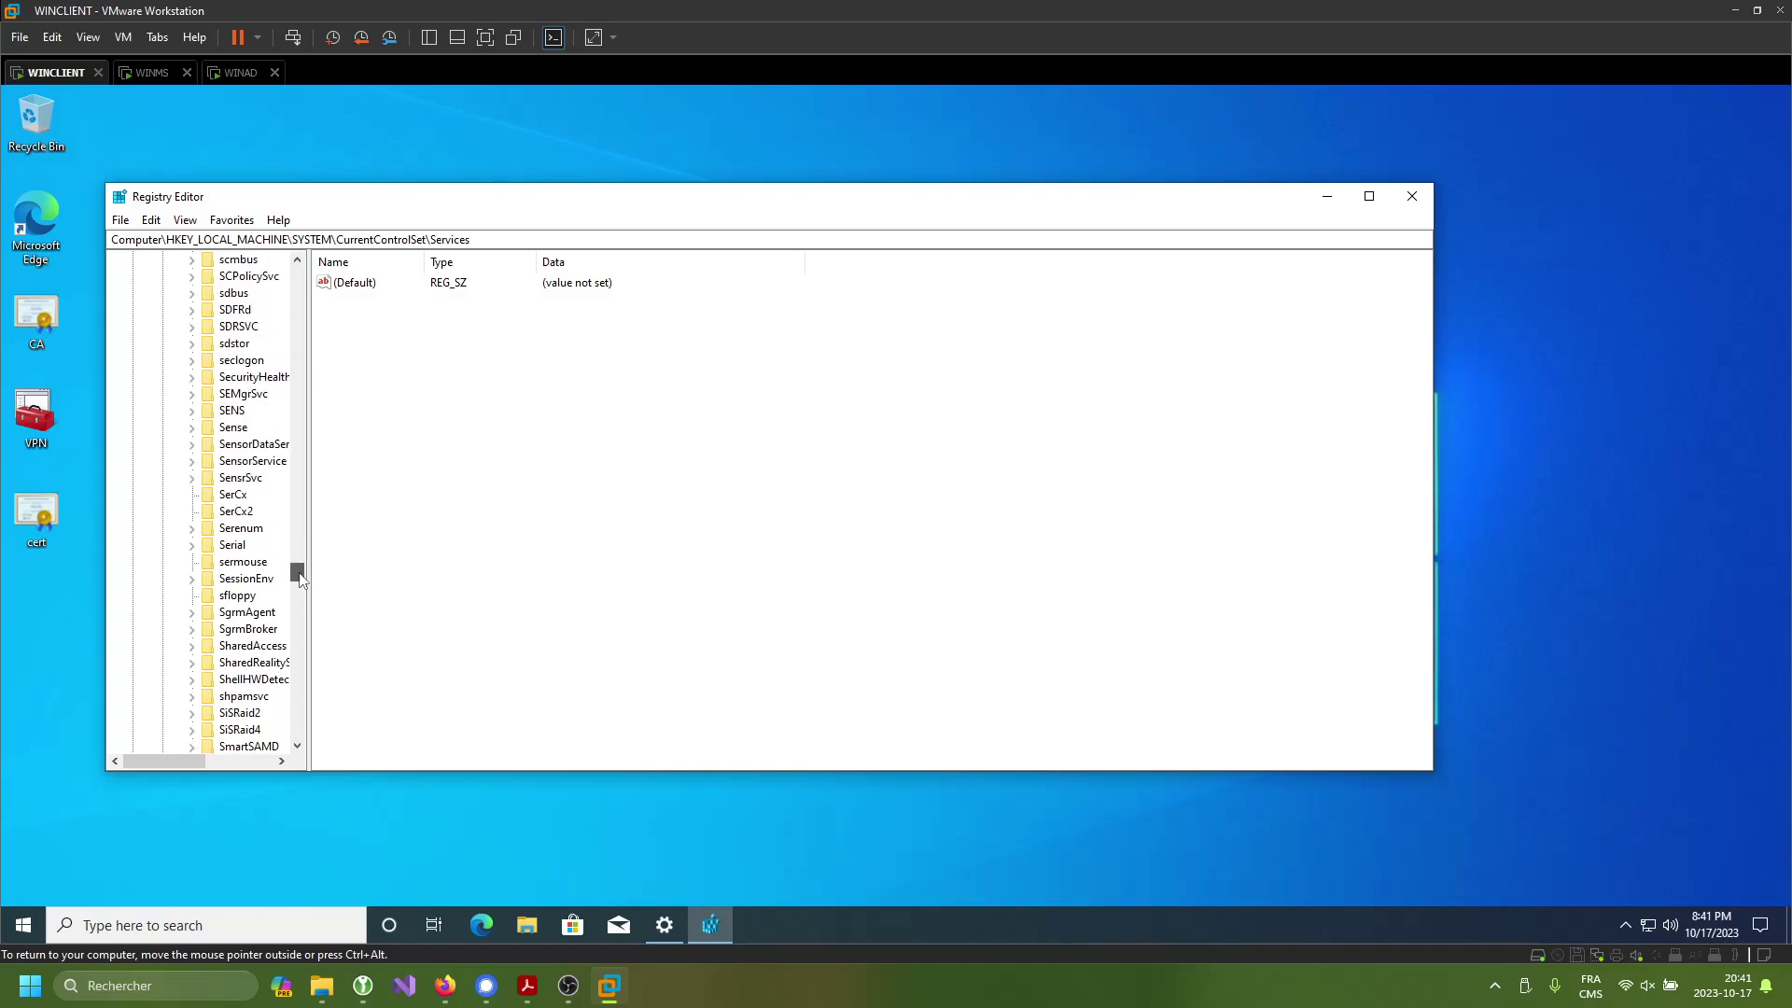
{"action": "left_click_drag", "start_coordinate": [300, 579], "coordinate": [264, 595]}
{"action": "scroll", "coordinate": [265, 594], "scroll_direction": "up", "scroll_amount": 2}
{"action": "scroll", "coordinate": [261, 483], "scroll_direction": "up", "scroll_amount": 1}
{"action": "double_click", "coordinate": [245, 496]}
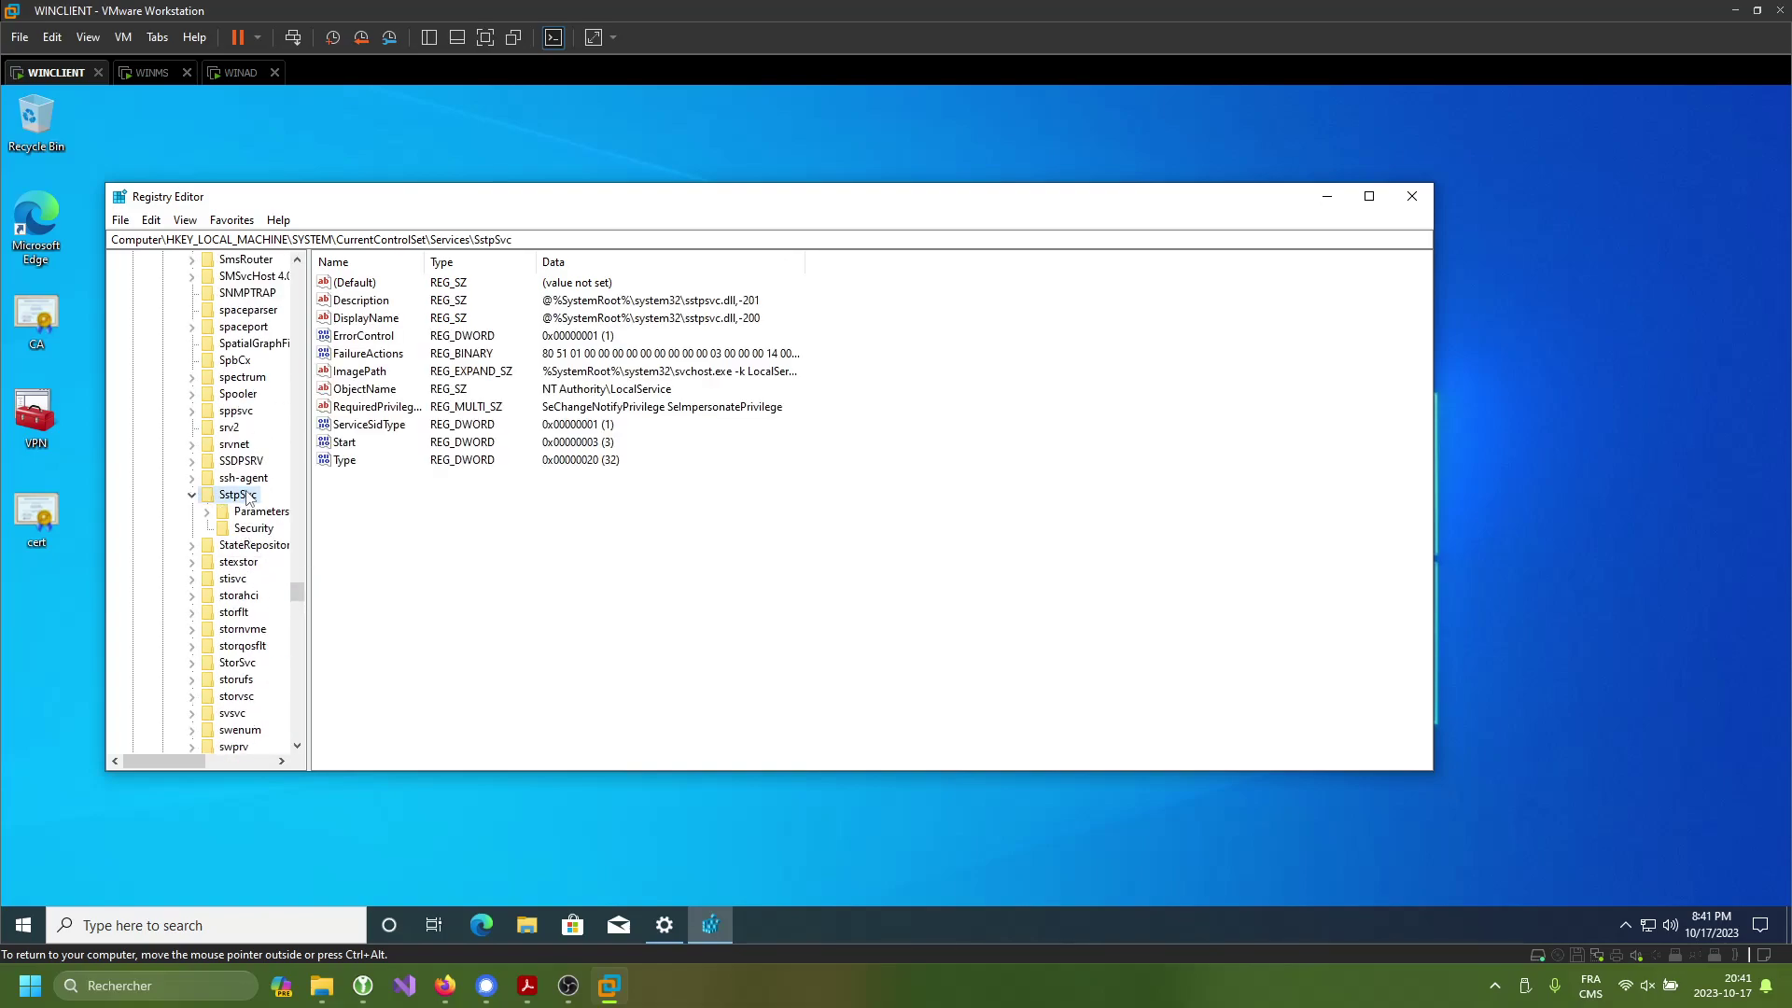
{"action": "double_click", "coordinate": [262, 511]}
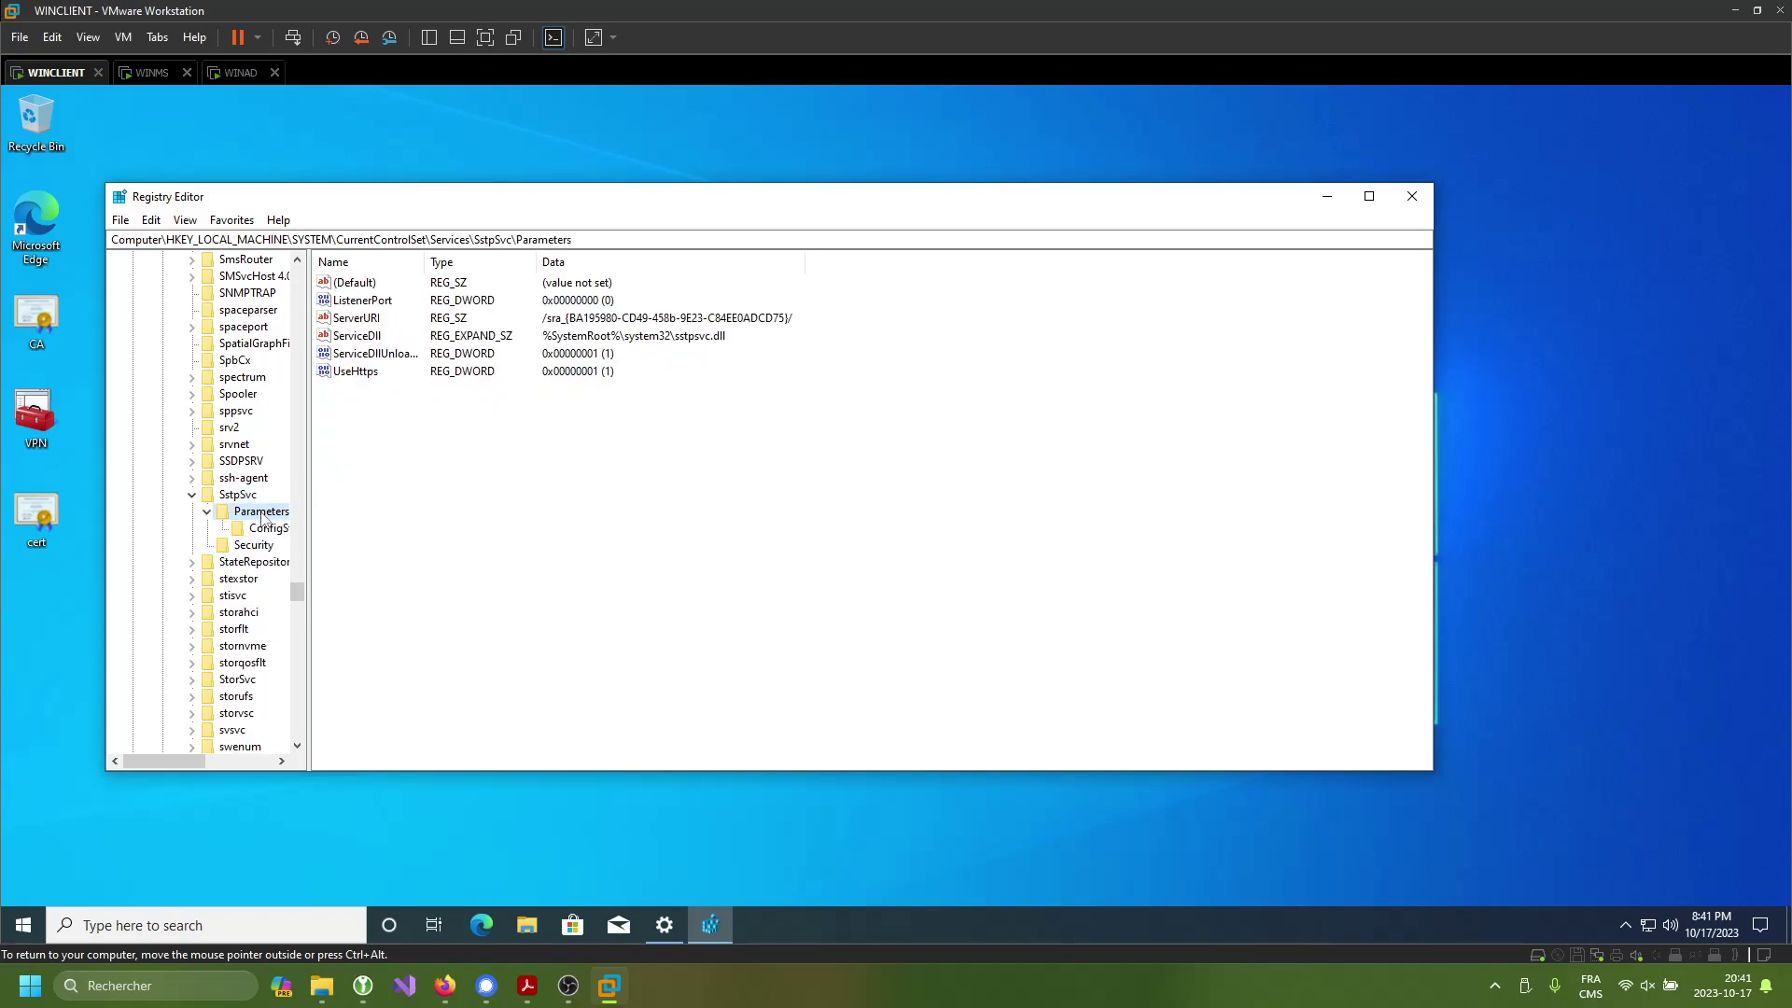
- Create a new DWORD (32-bit) value in Parameters and begin naming it NoCertRevocationCheck
{"action": "left_click", "coordinate": [252, 545]}
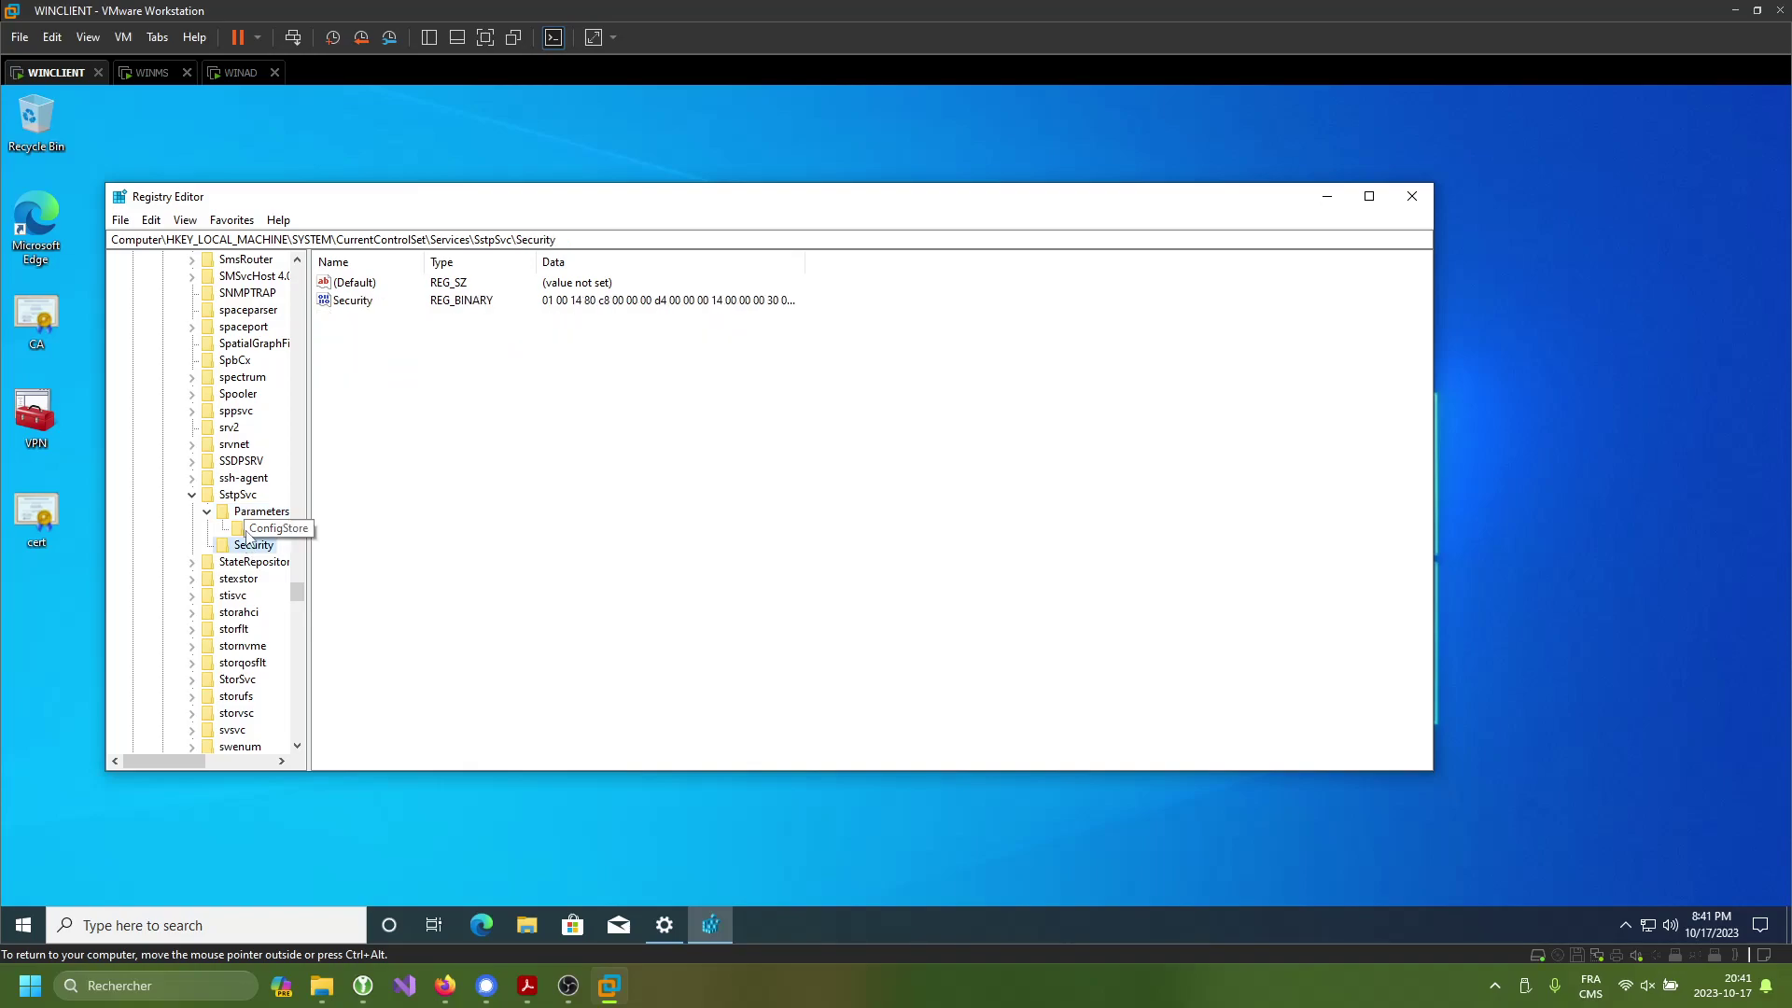
{"action": "left_click", "coordinate": [258, 512]}
{"action": "right_click", "coordinate": [380, 441]}
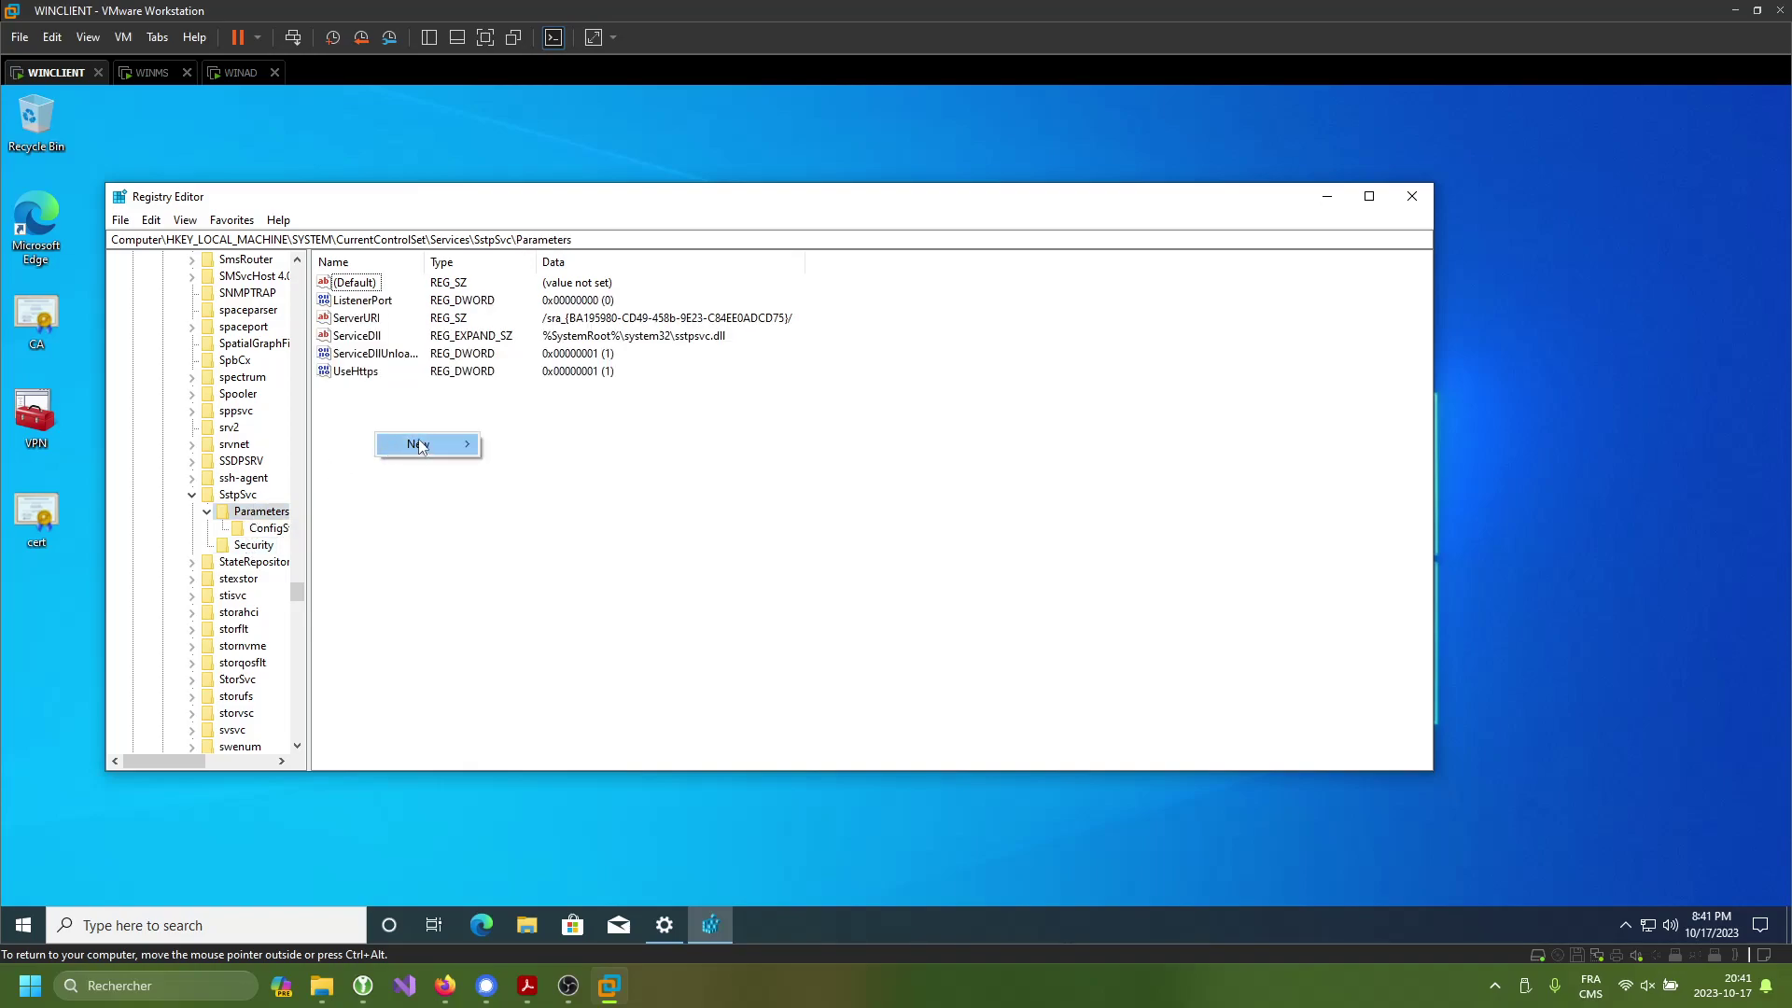
{"action": "mouse_move", "coordinate": [418, 443]}
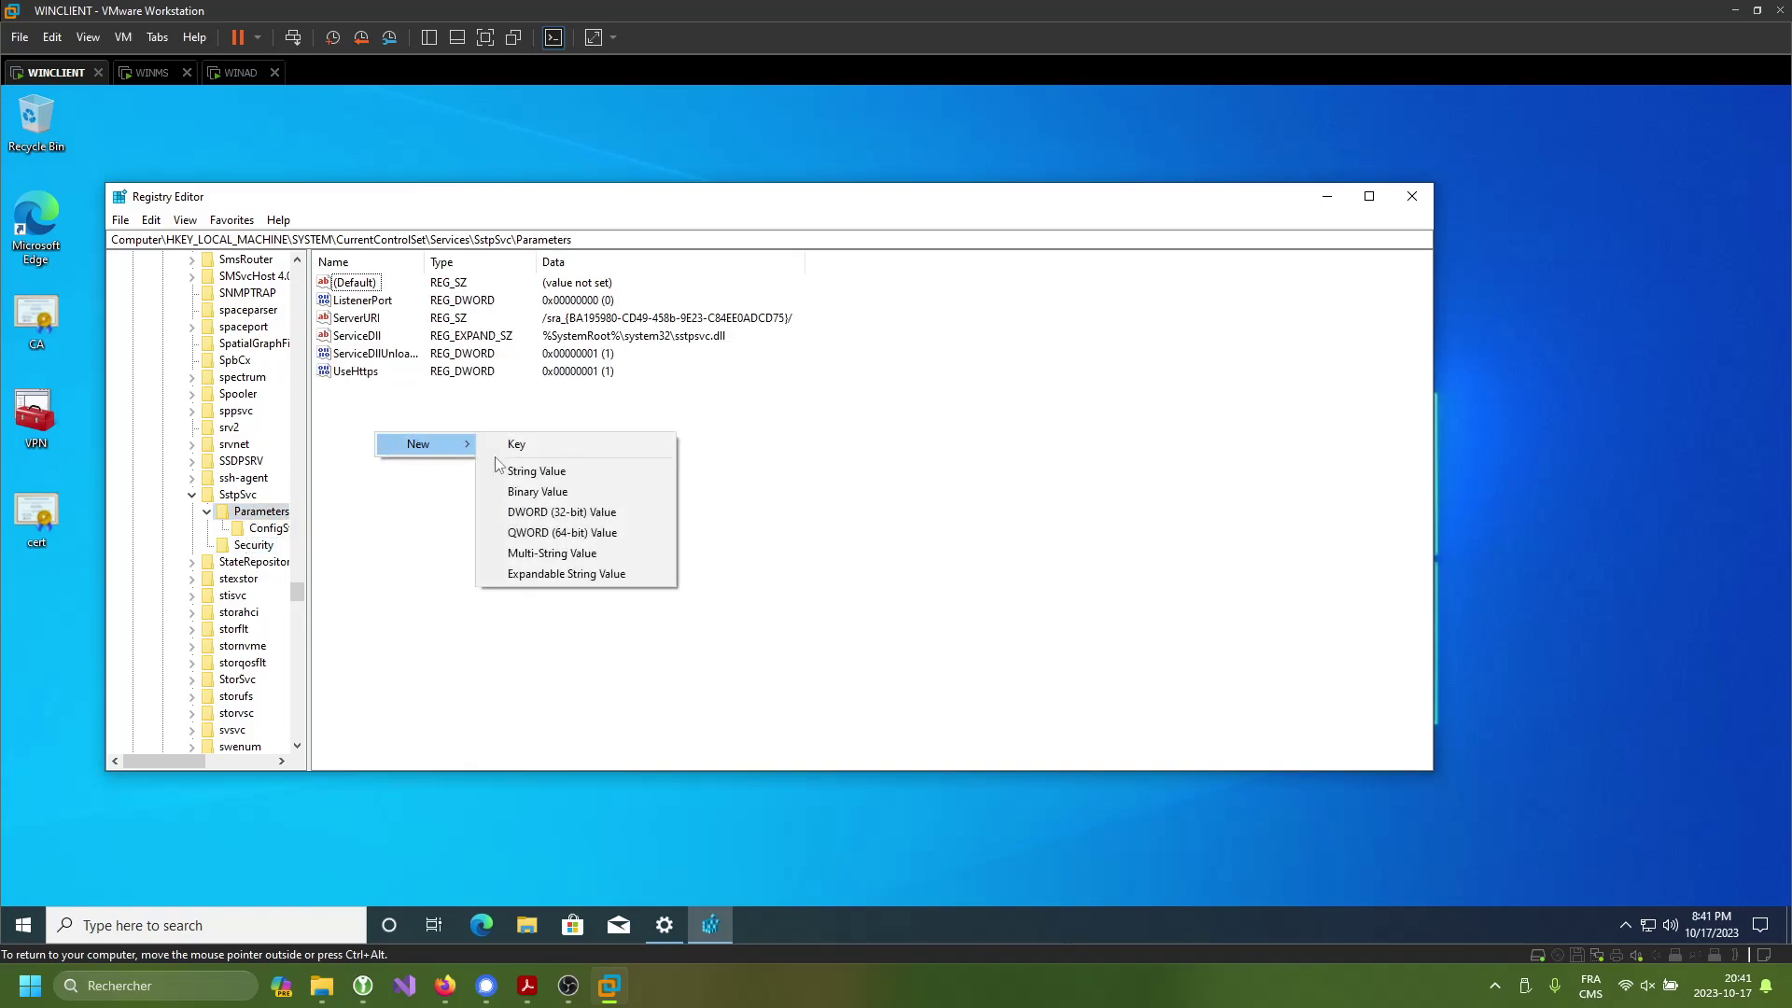
{"action": "left_click", "coordinate": [570, 512]}
{"action": "type", "text": "NoCertRevocationCheck"}
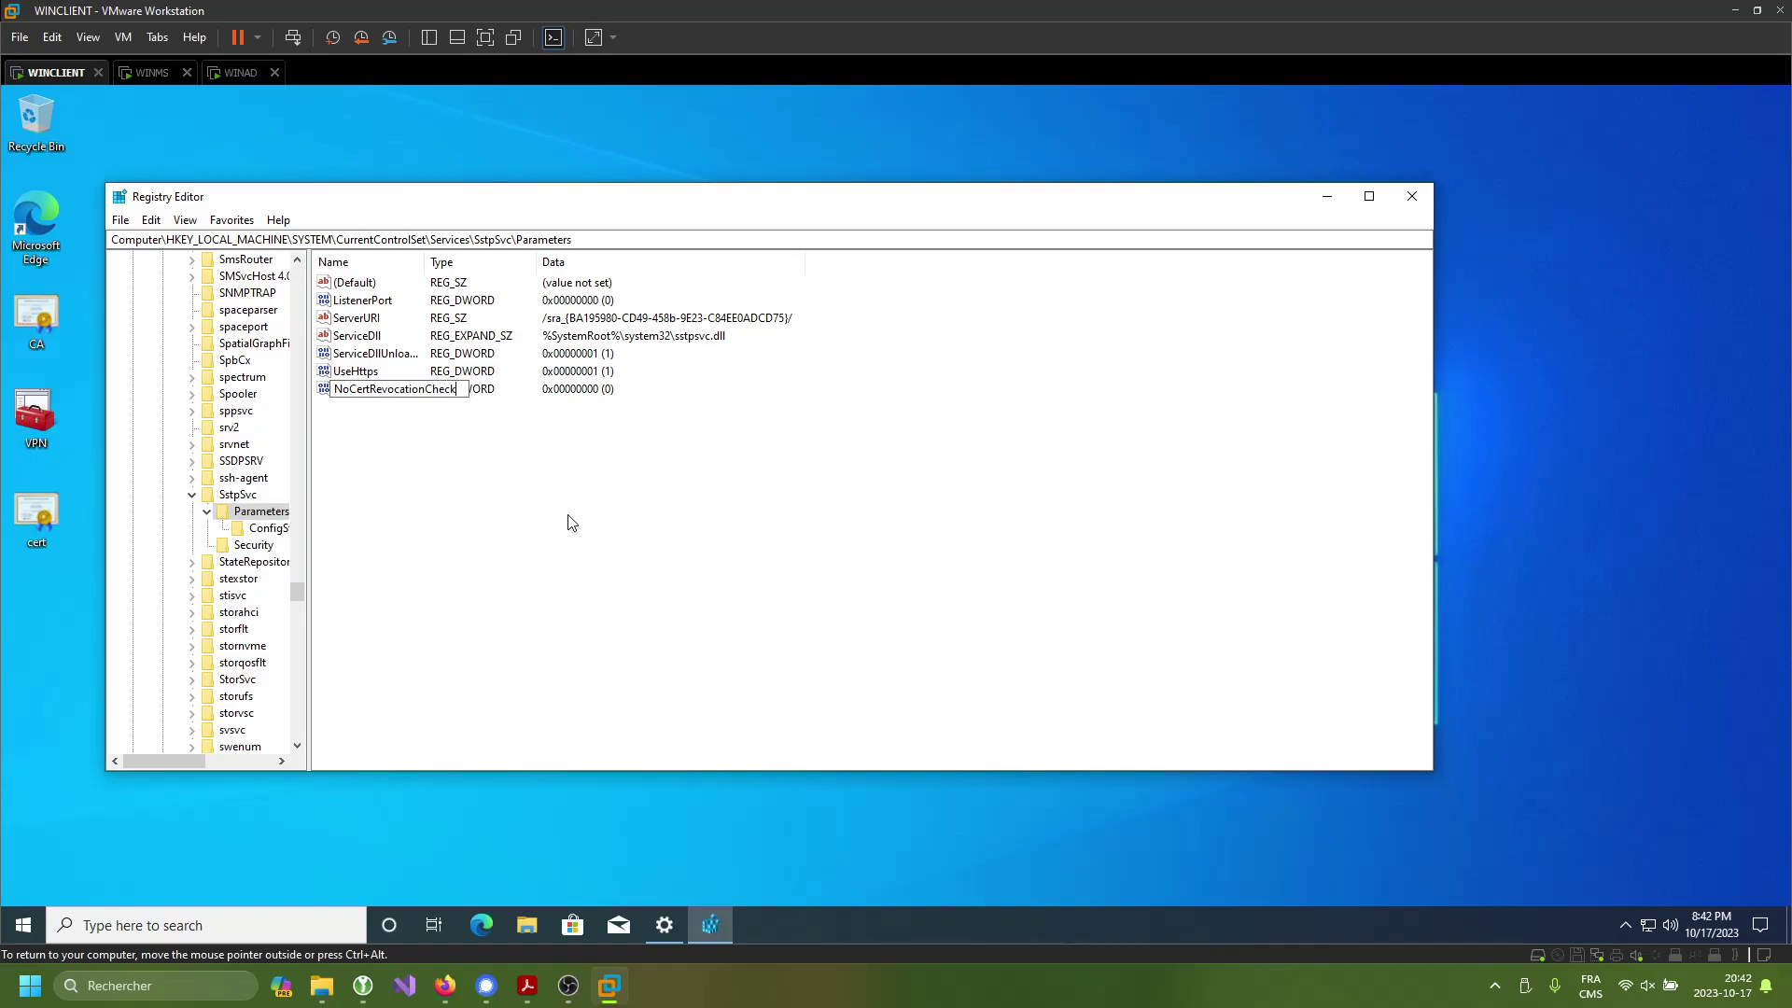
- Commit the DWORD name NoCertRevocationCheck and set its value data to 1
{"action": "key", "text": "Return"}
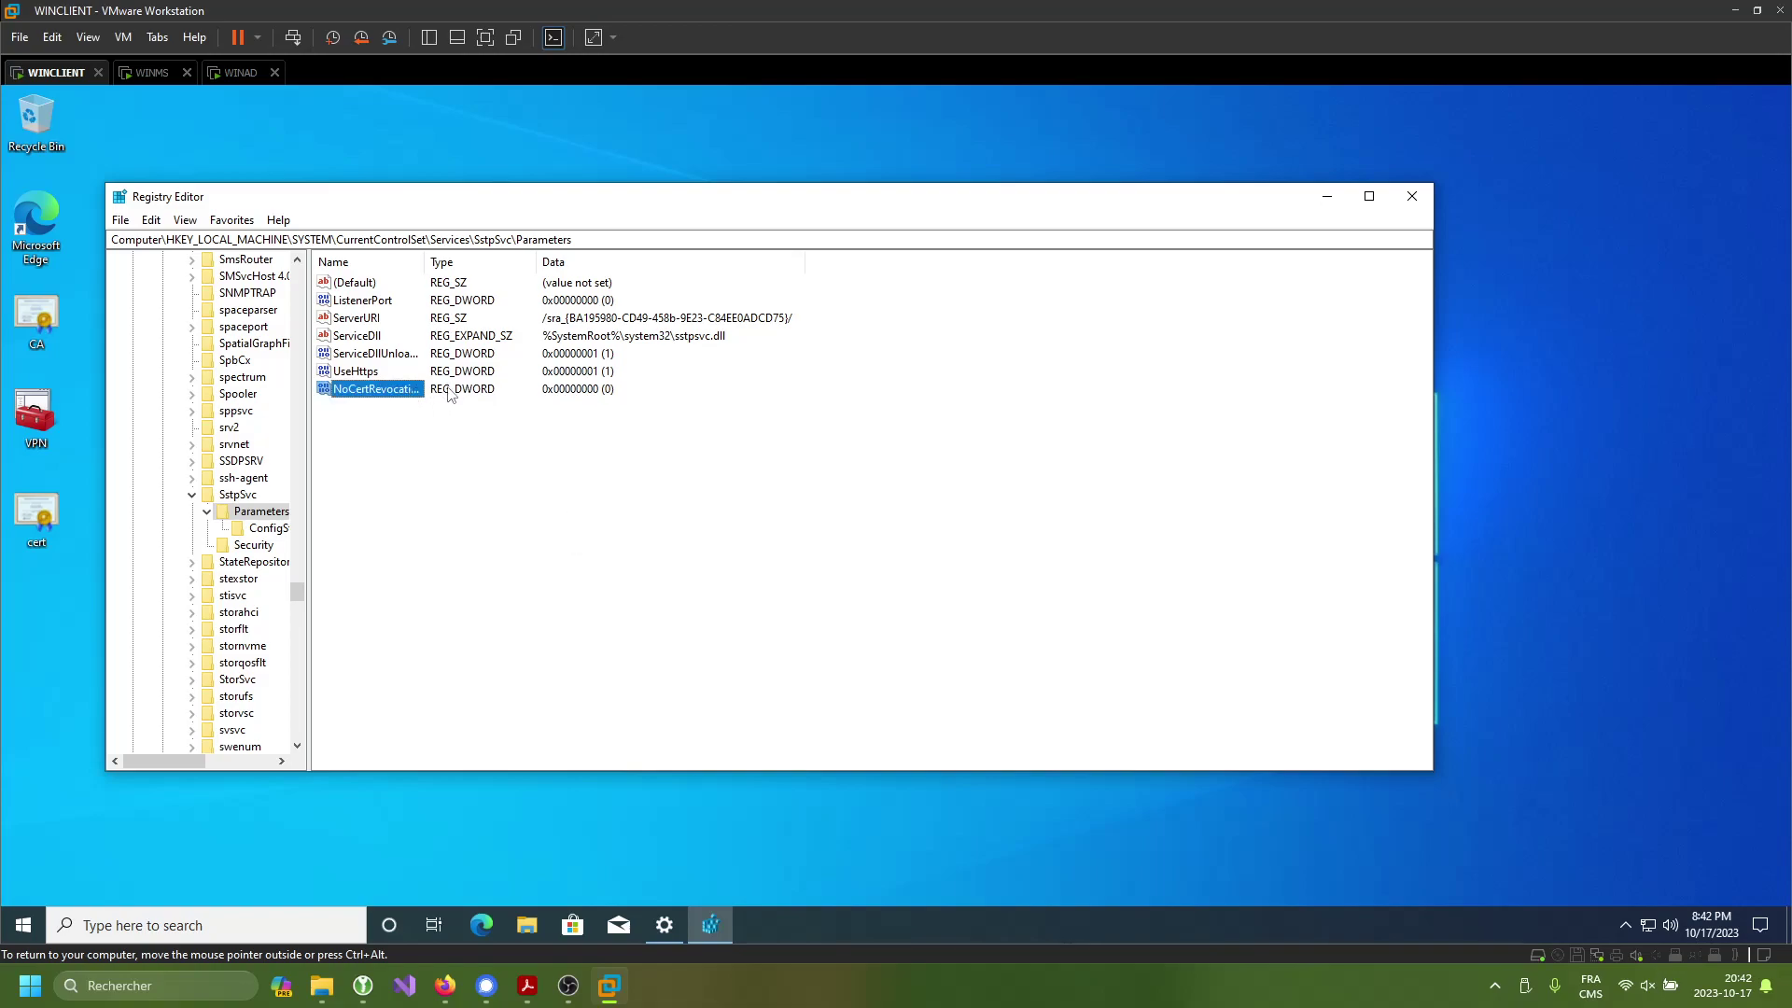
{"action": "left_click", "coordinate": [458, 394]}
{"action": "right_click", "coordinate": [365, 387]}
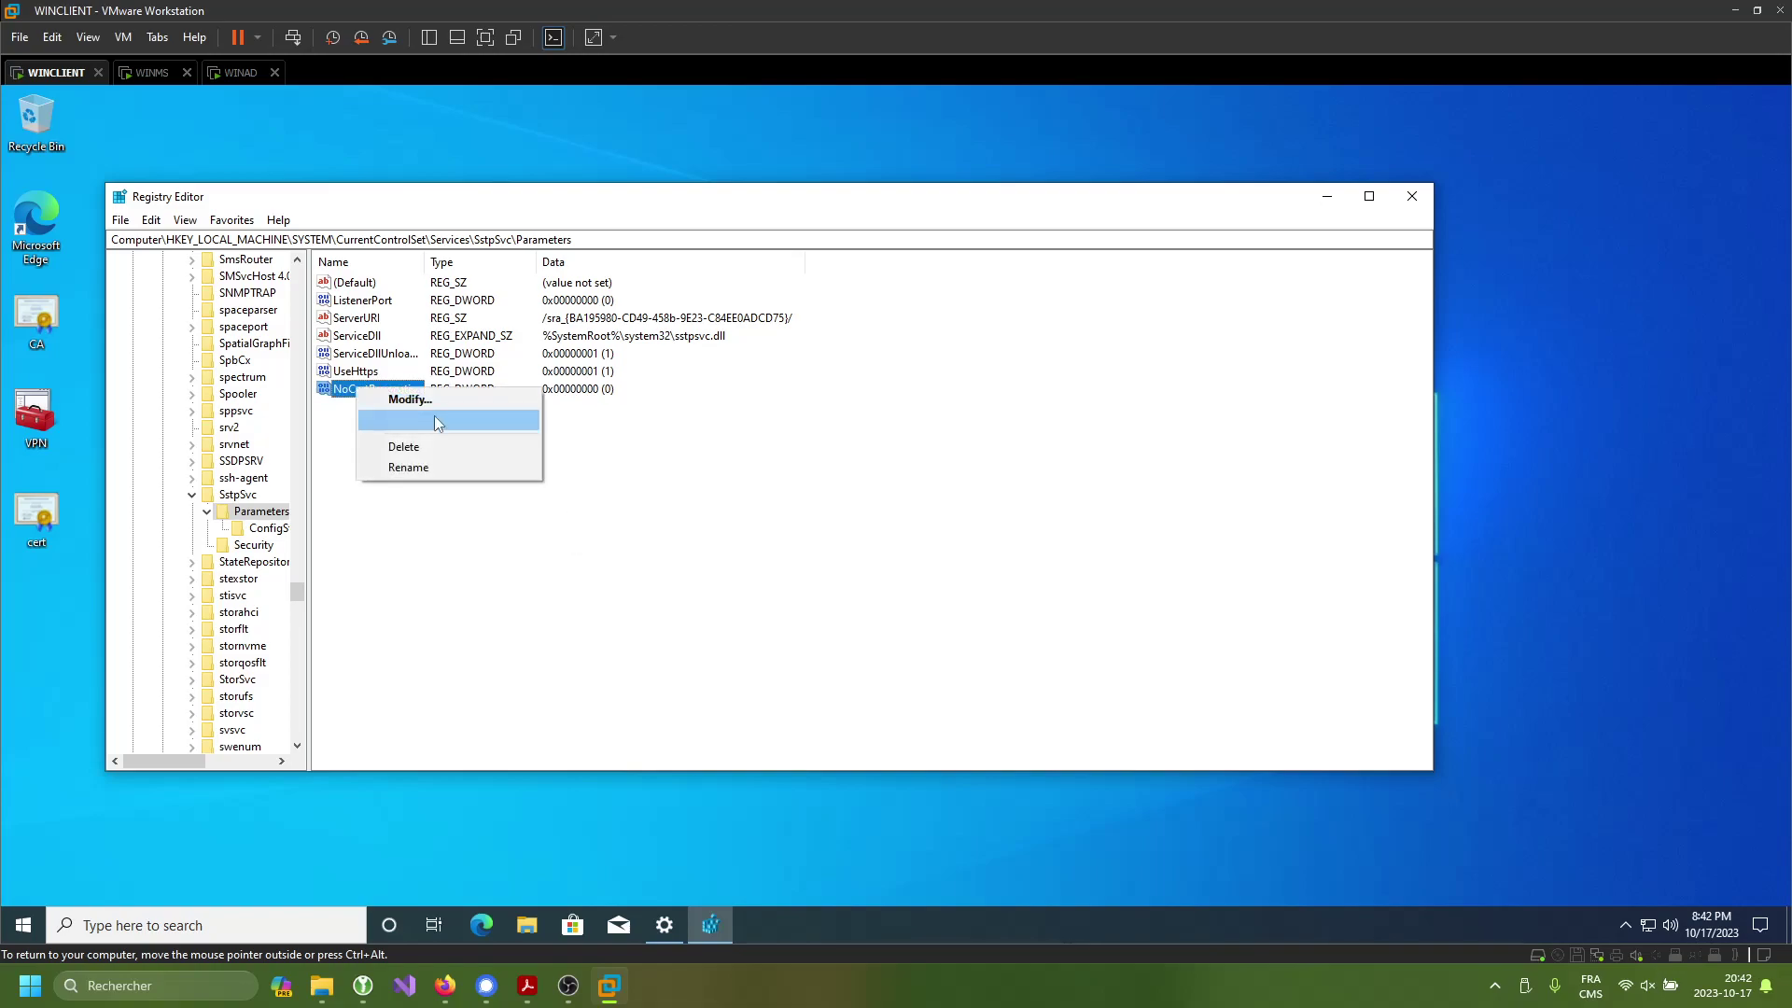
{"action": "left_click", "coordinate": [383, 393]}
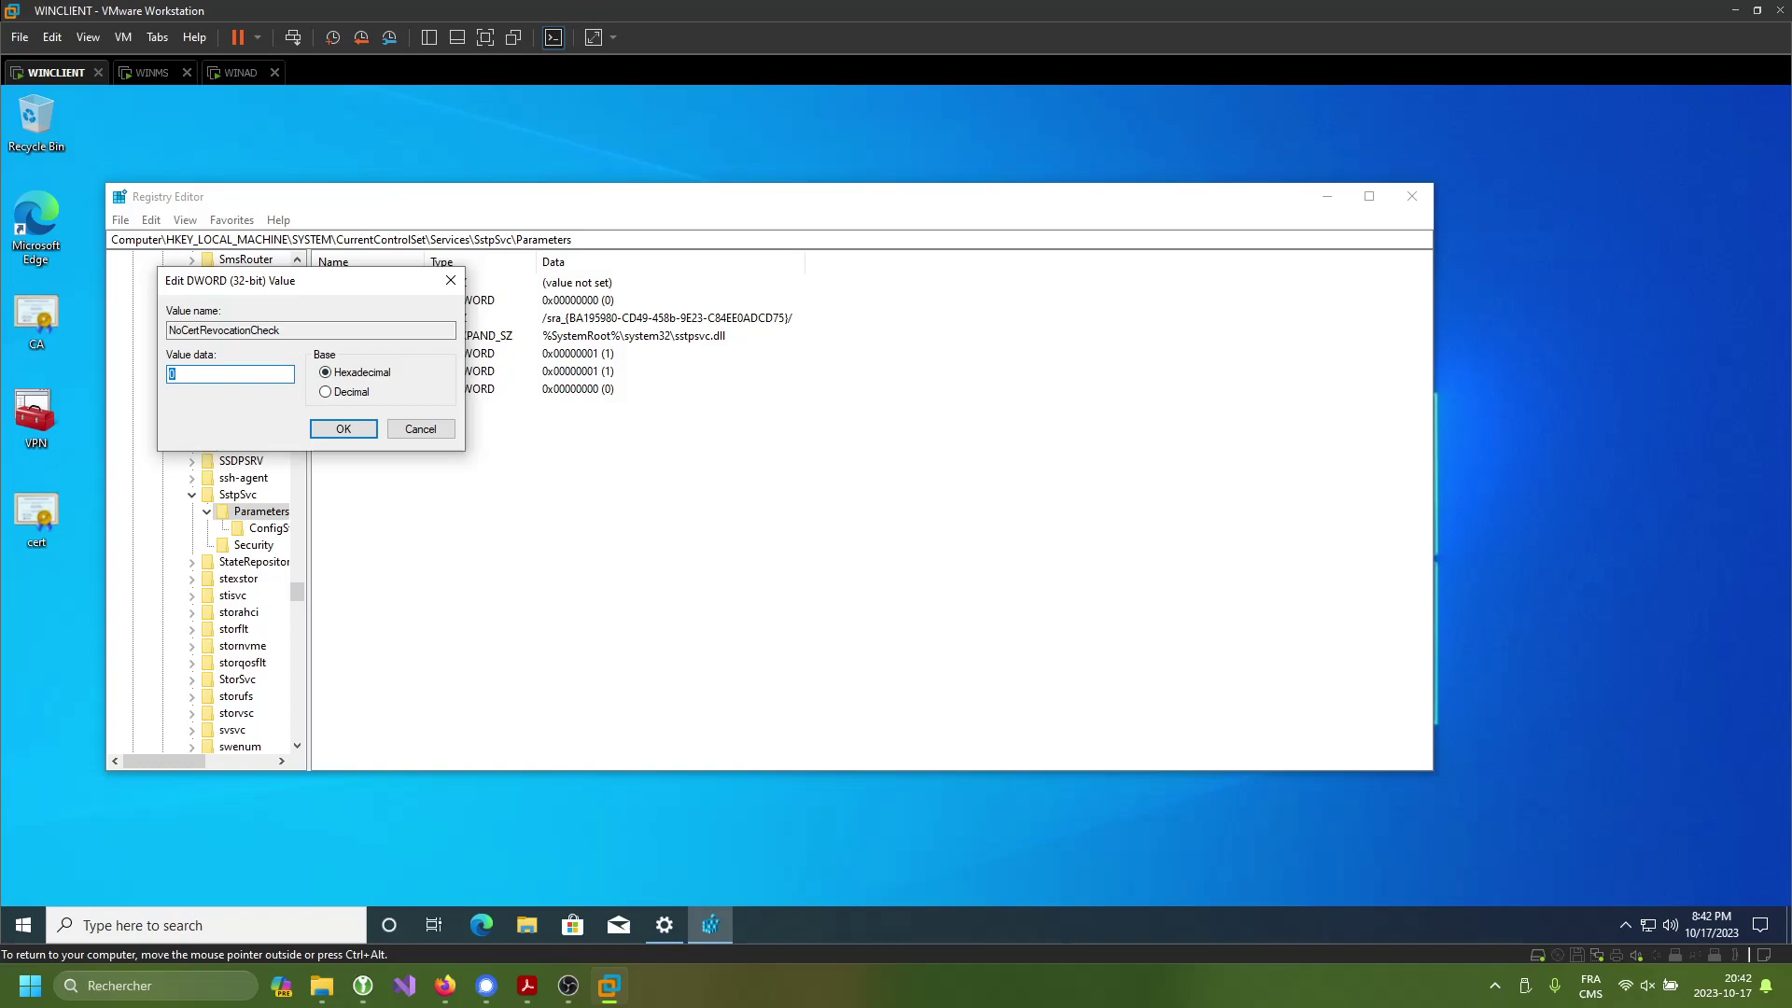
{"action": "type", "text": "1"}
{"action": "key", "text": "Return"}
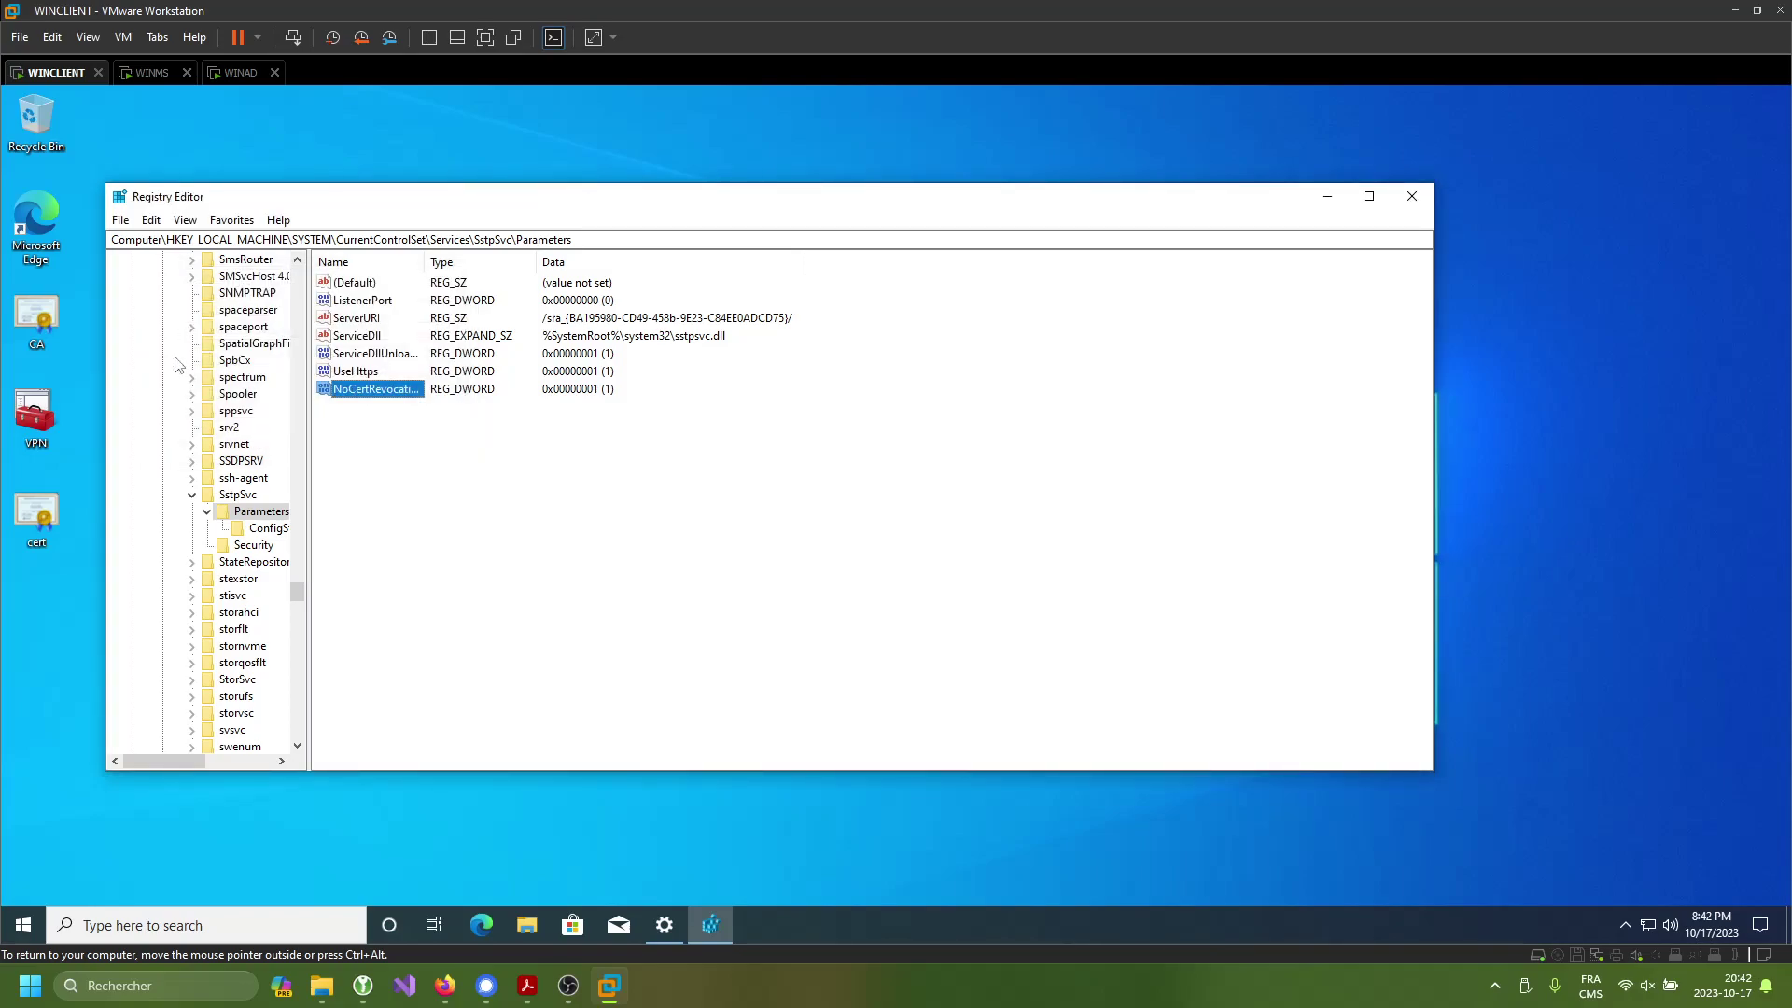
- Close Registry Editor and open Network Connections through the Run prompt (ncpa.cpl)
{"action": "left_click", "coordinate": [1411, 196]}
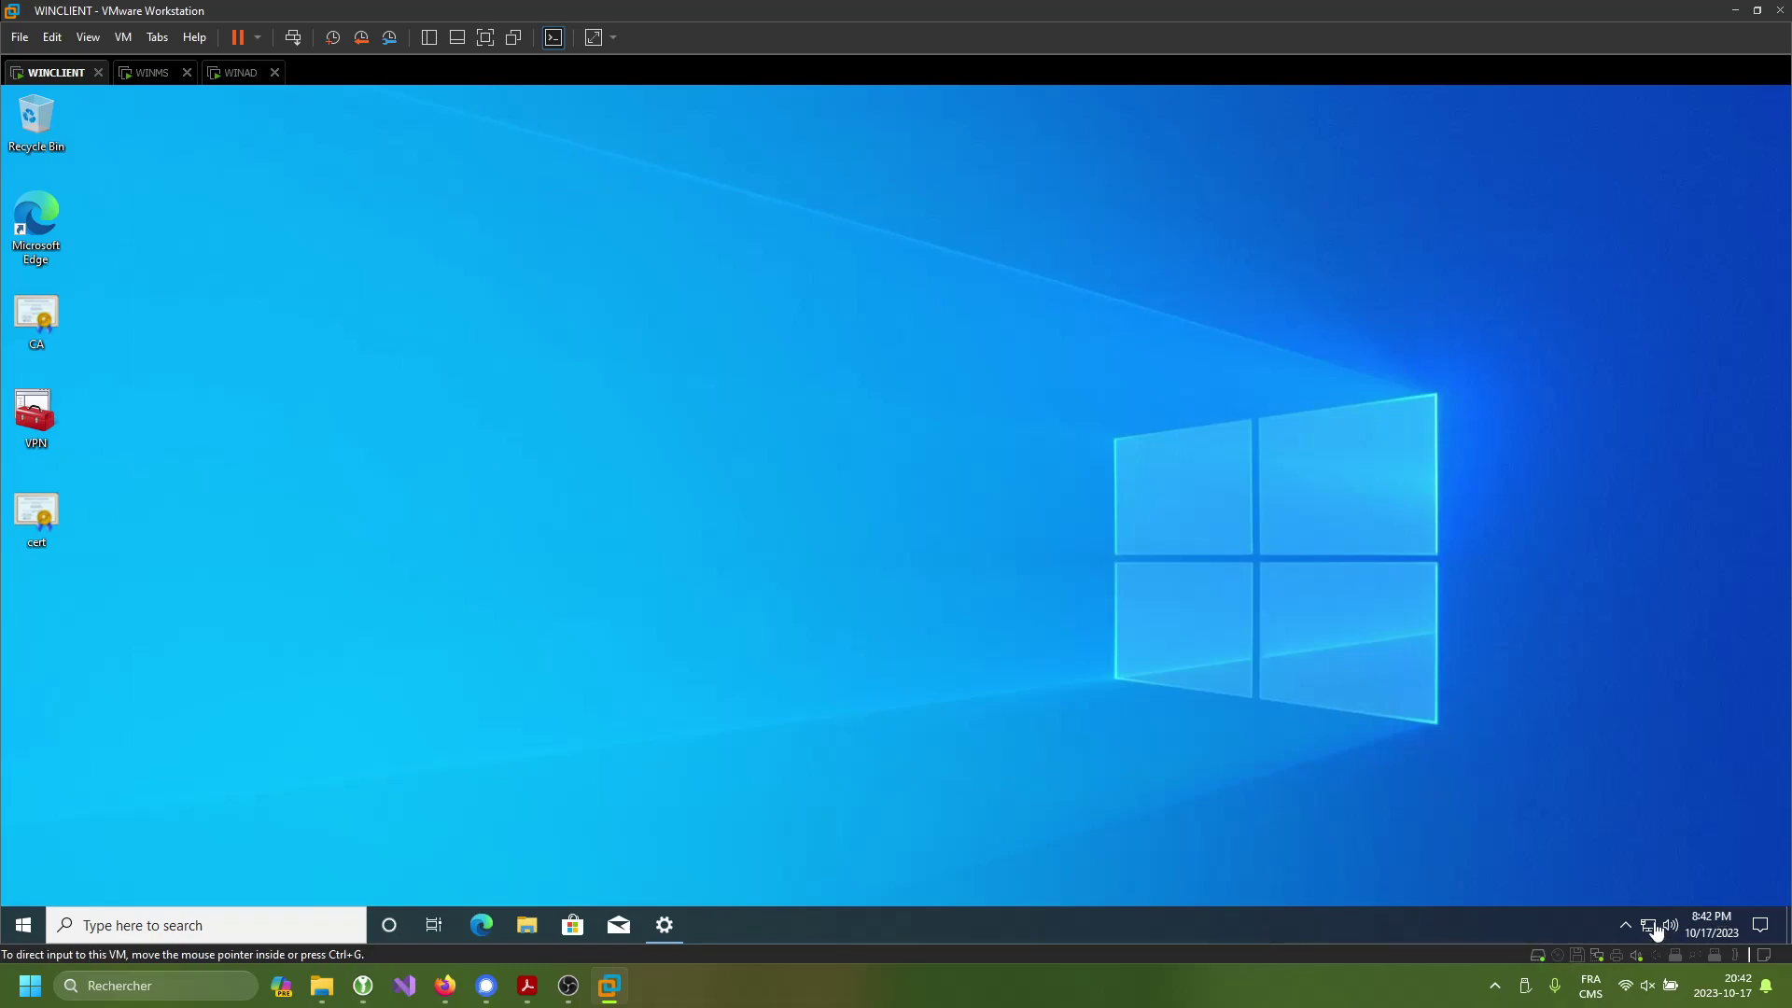
{"action": "key", "text": "super"}
{"action": "type", "text": "vp"}
{"action": "key", "text": "BackSpace"}
{"action": "key", "text": "BackSpace"}
{"action": "key", "text": "super+r"}
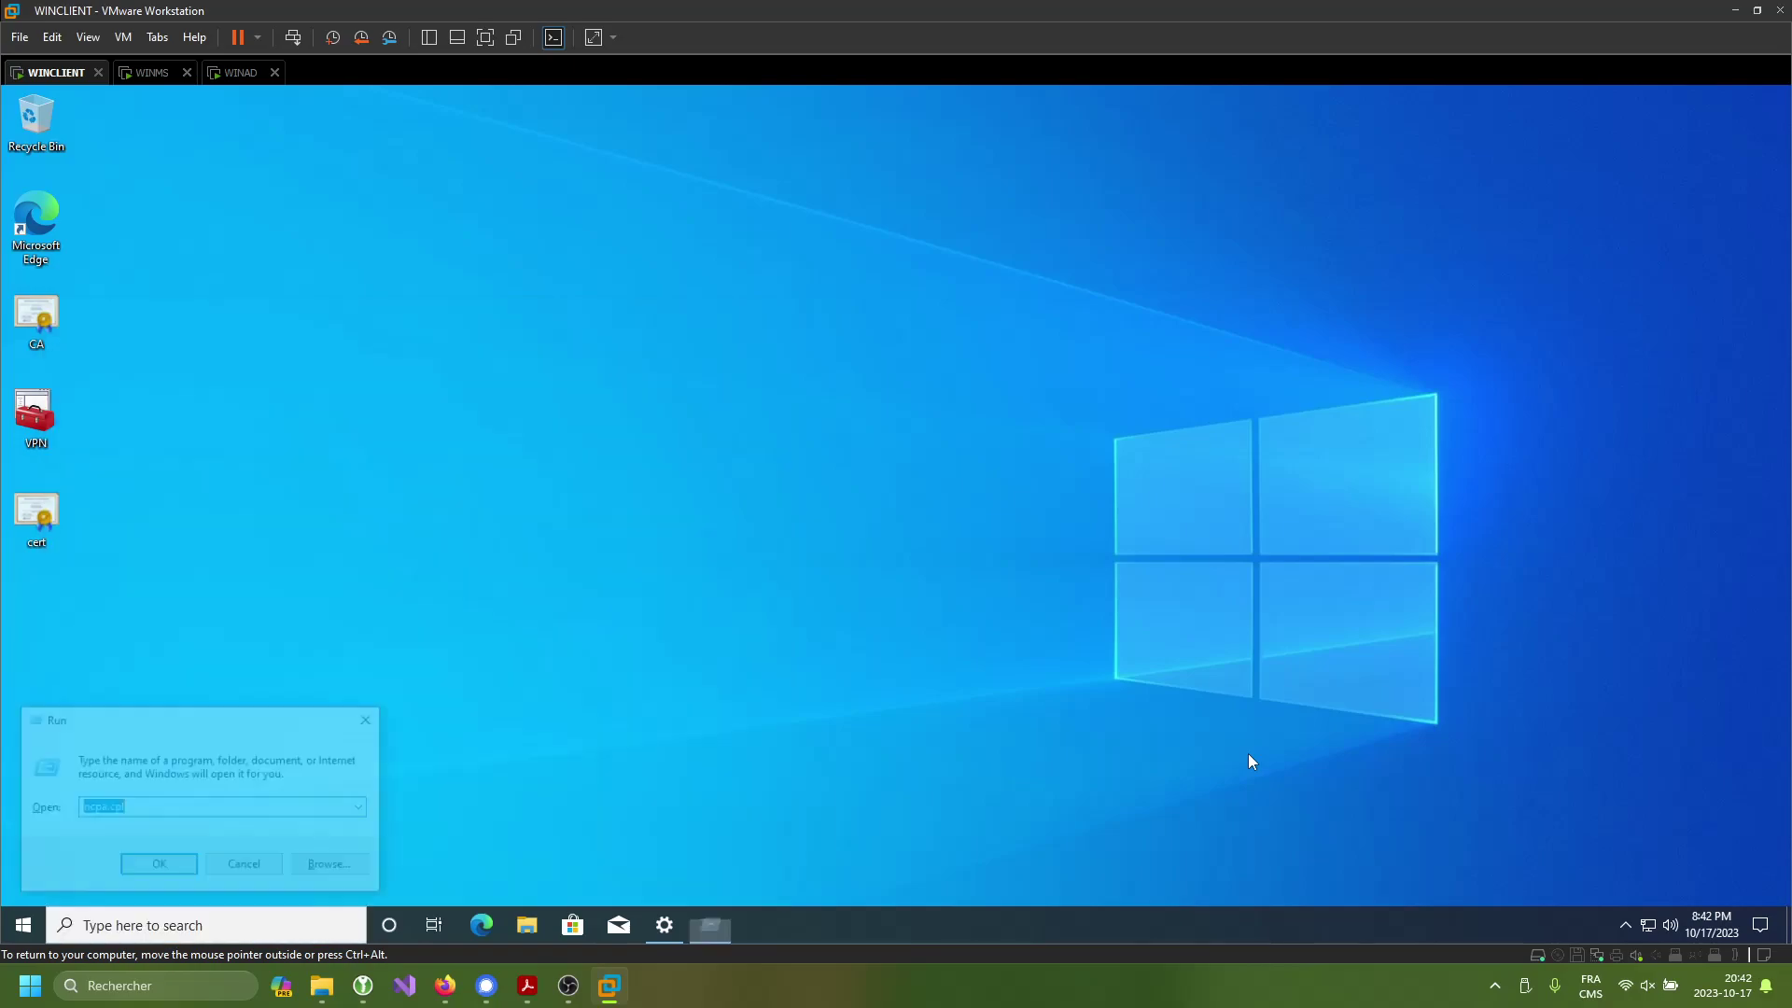
{"action": "key", "text": "Return"}
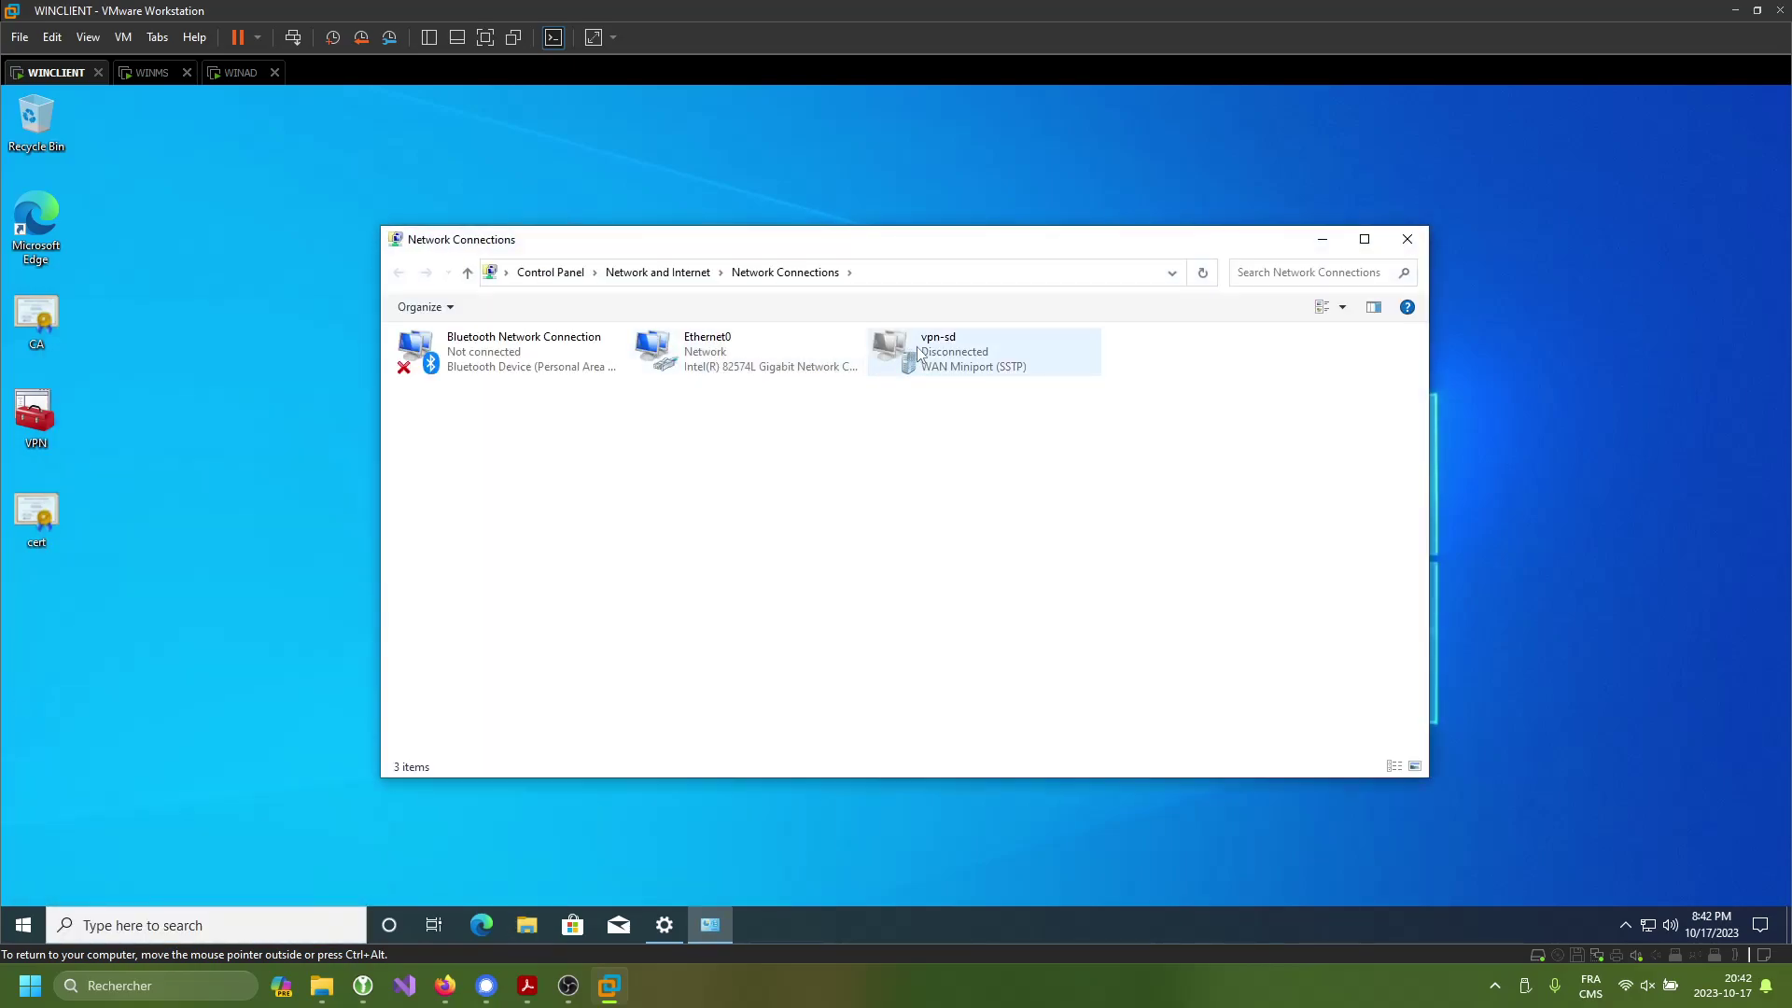
- Try connecting vpn-sd to vpn.sd2.com, then minimize Network Connections and Command Prompt
{"action": "left_click", "coordinate": [916, 347]}
{"action": "right_click", "coordinate": [919, 348]}
{"action": "left_click", "coordinate": [988, 363]}
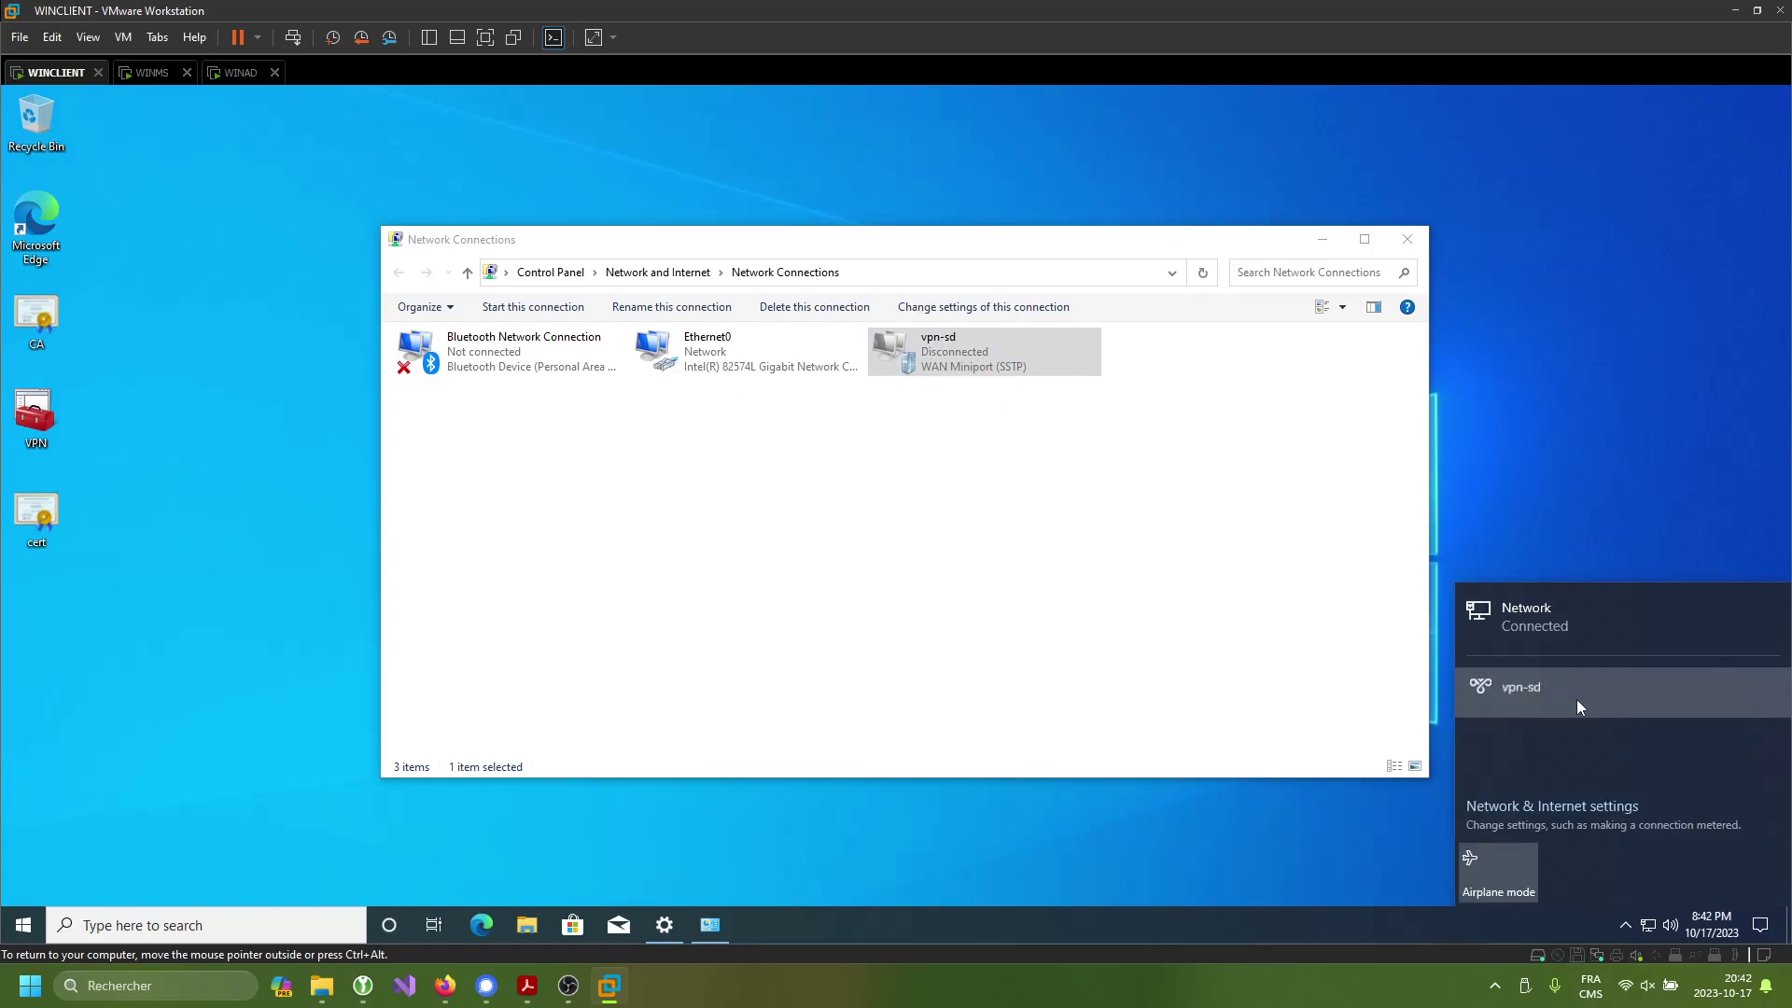
{"action": "left_click", "coordinate": [1568, 697]}
{"action": "left_click", "coordinate": [1721, 741]}
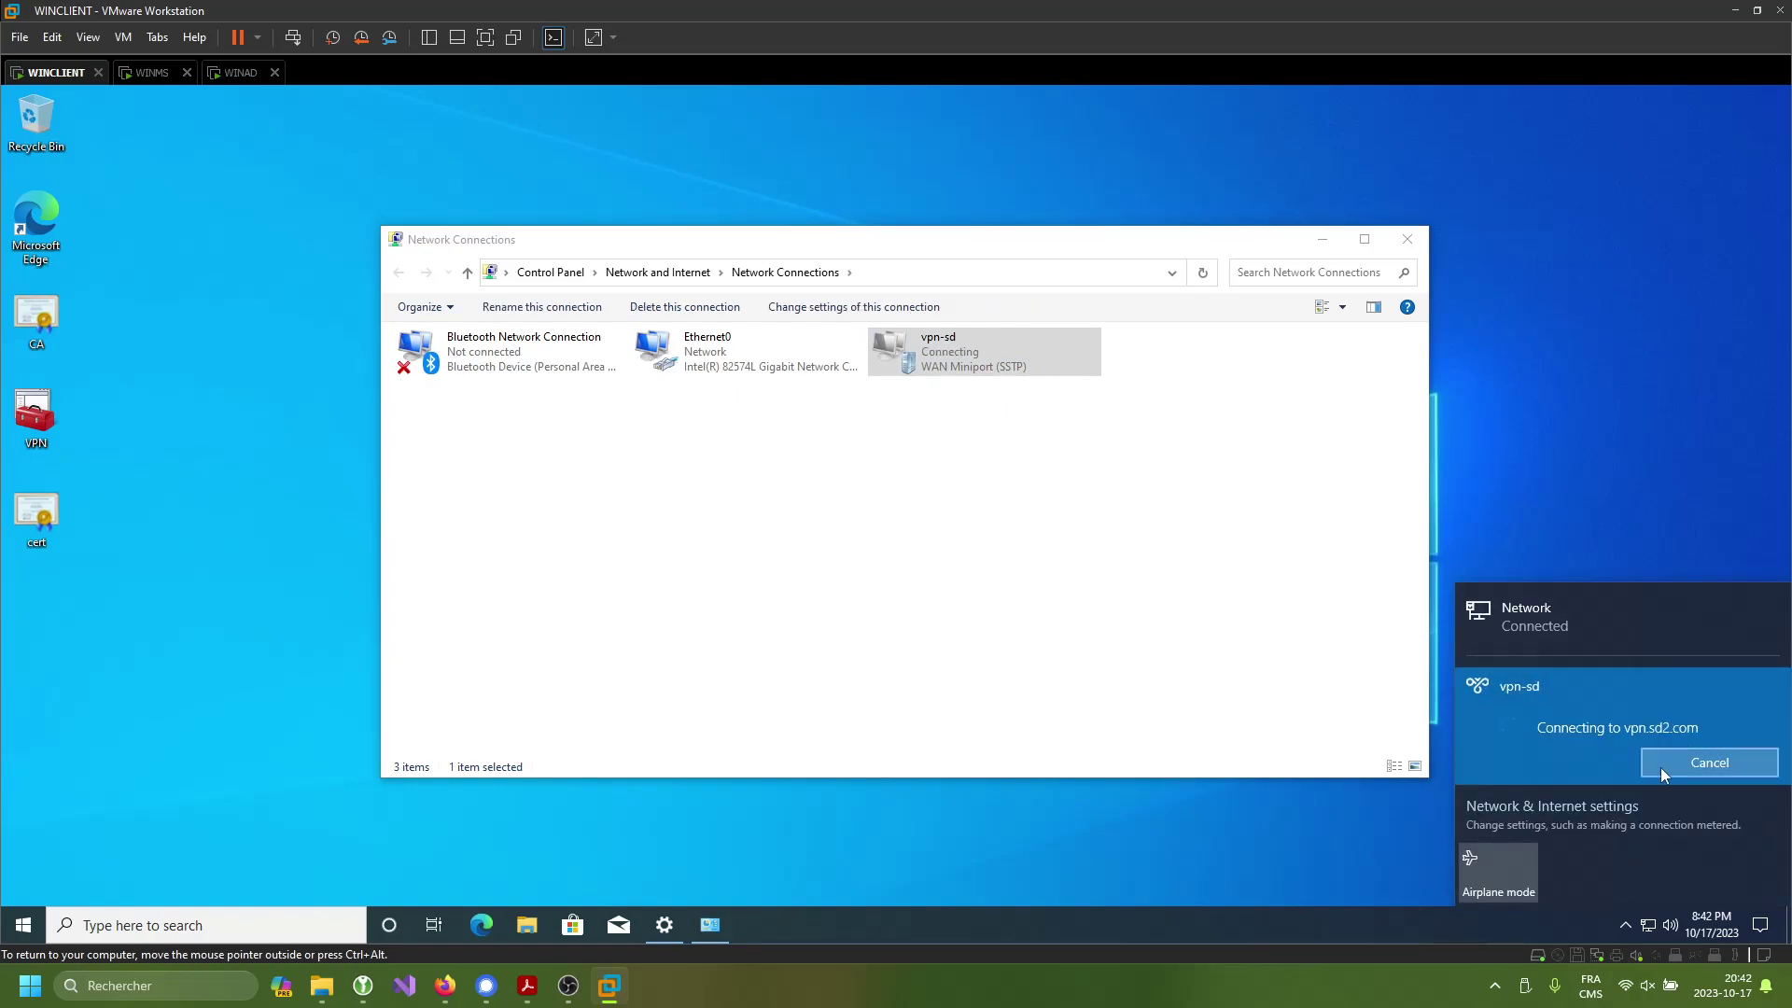
{"action": "key", "text": "ctrl+alt"}
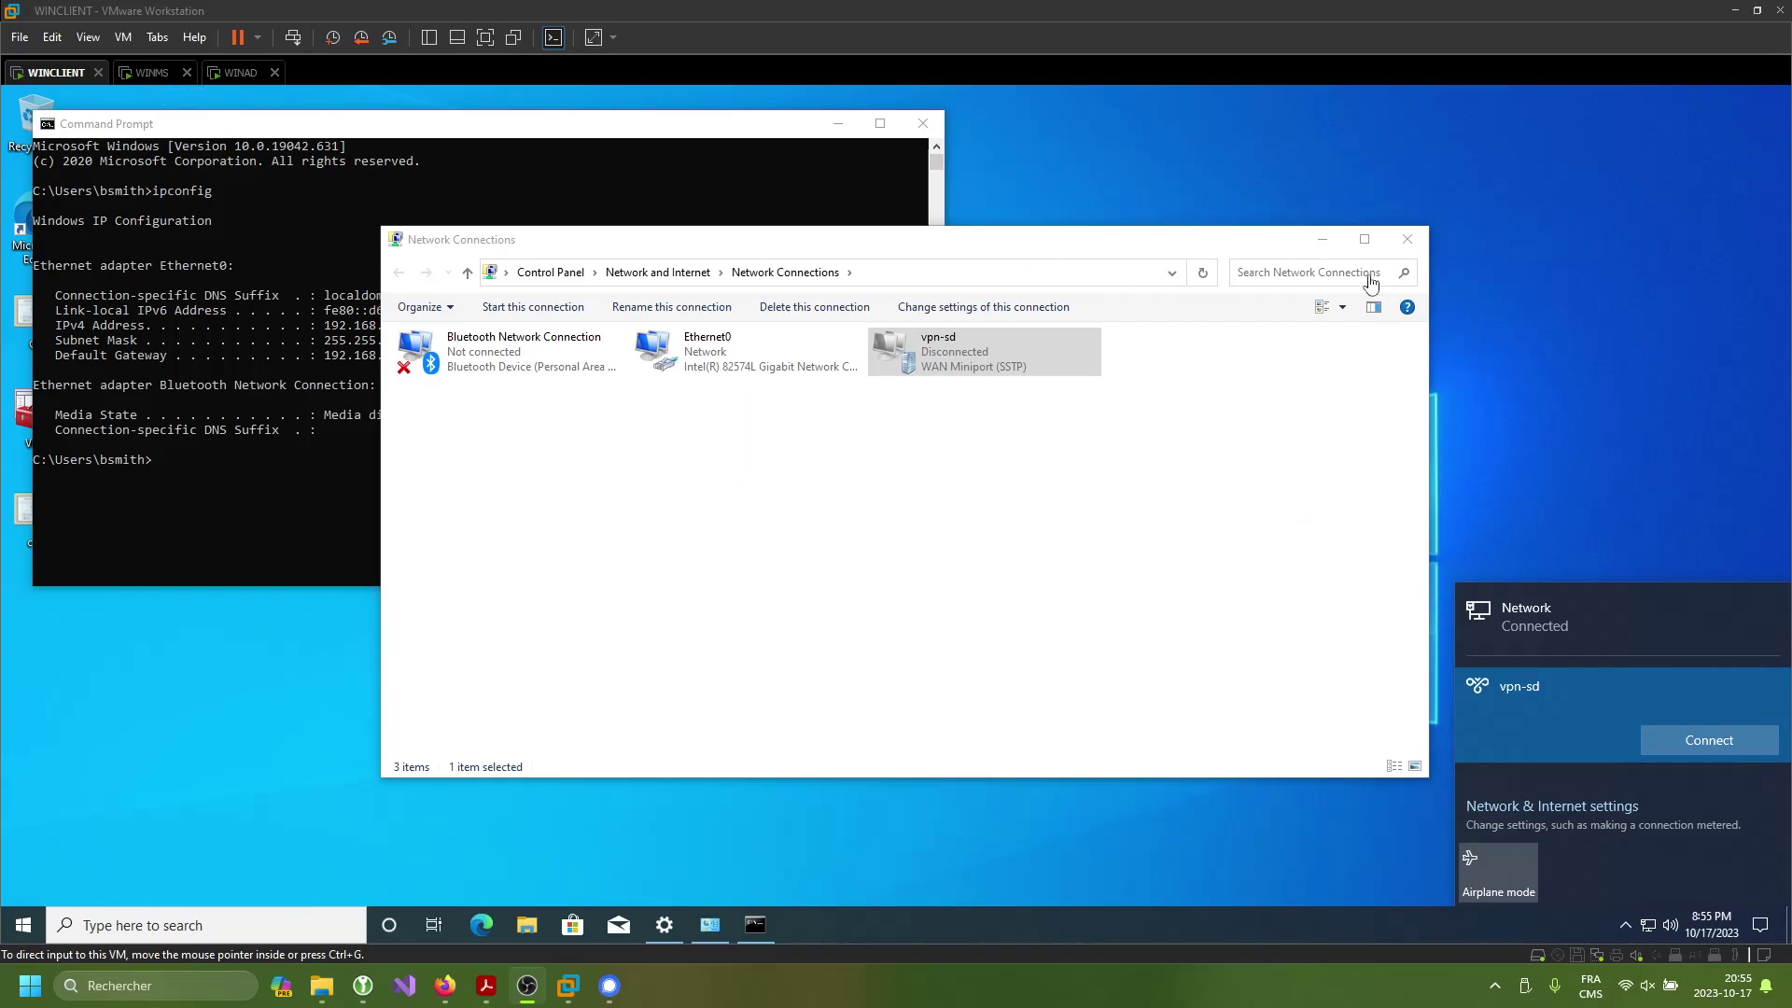
{"action": "left_click", "coordinate": [1322, 239]}
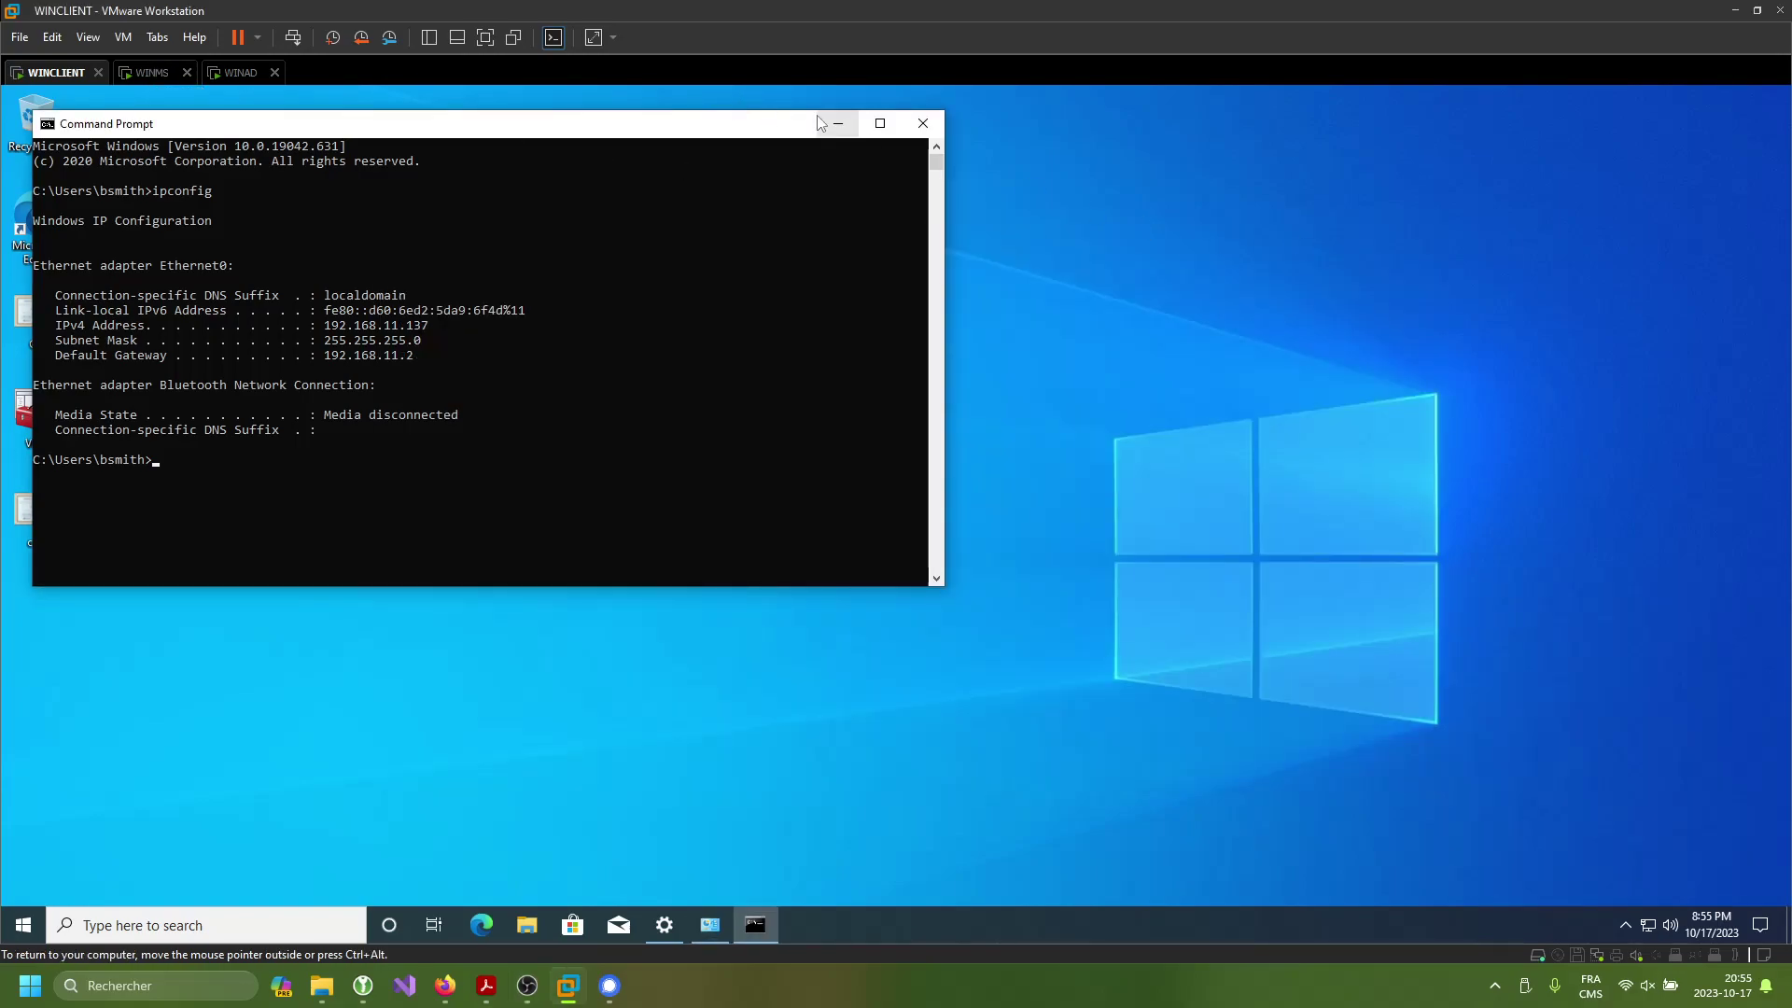
{"action": "left_click", "coordinate": [837, 123]}
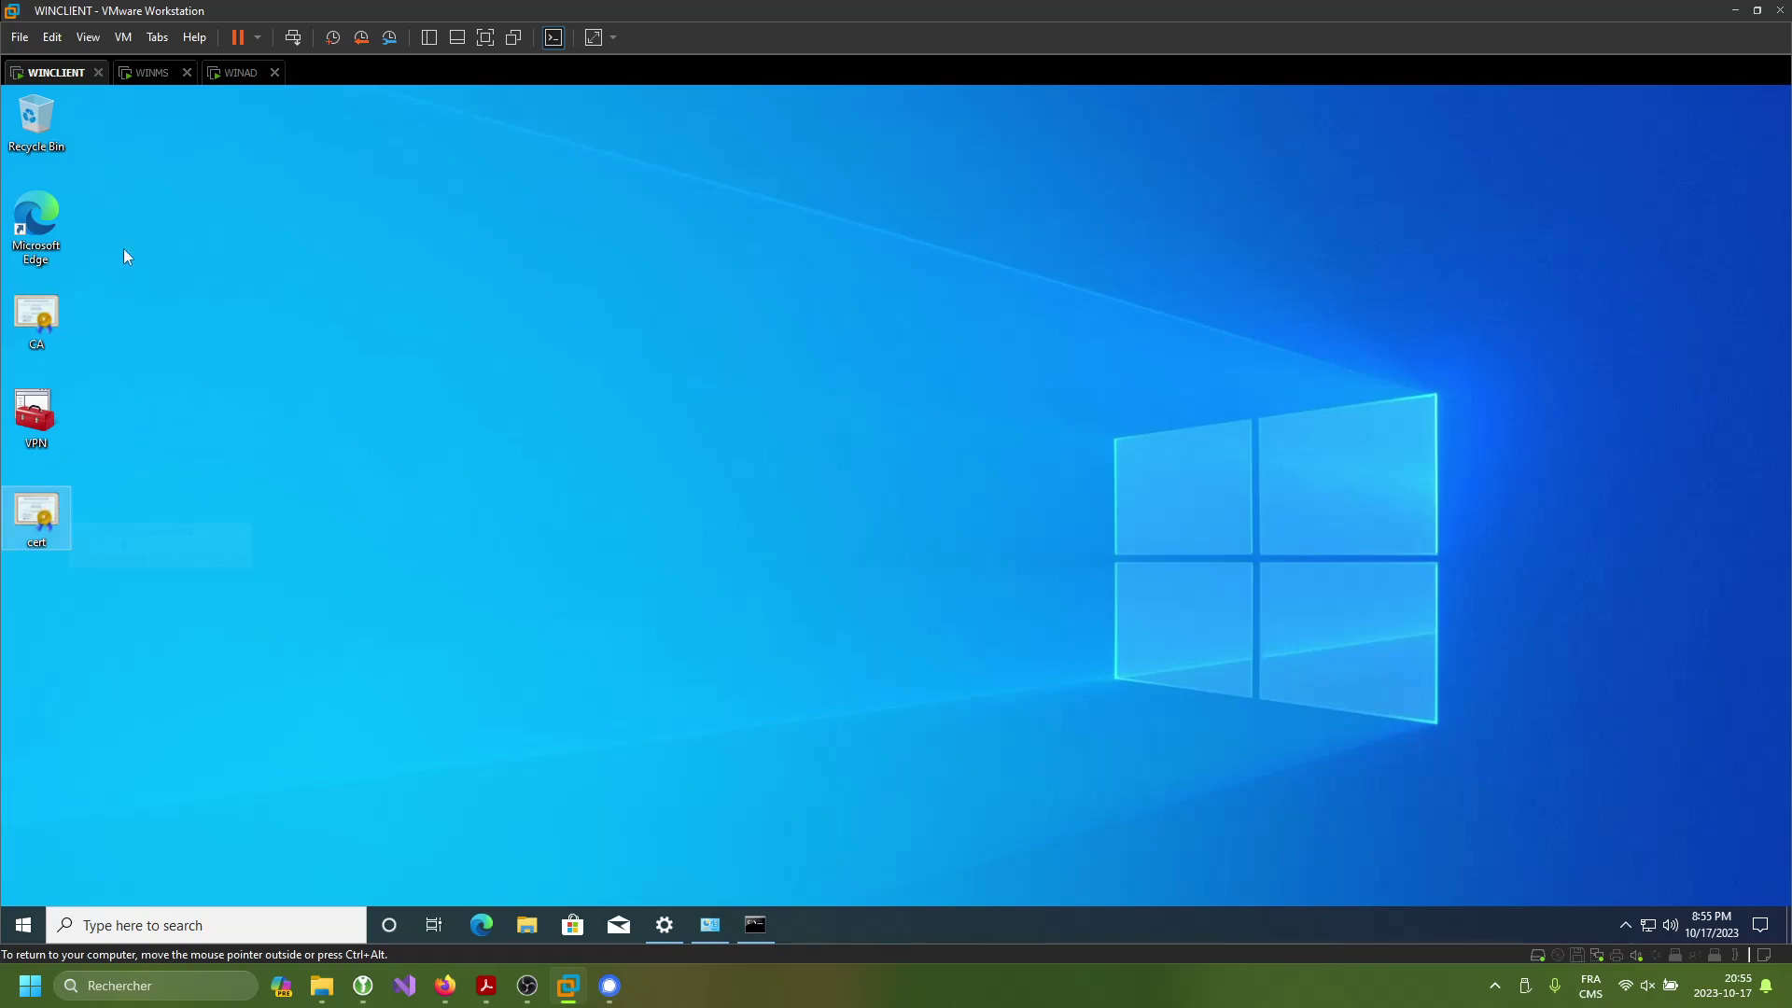
{"action": "left_click", "coordinate": [158, 73]}
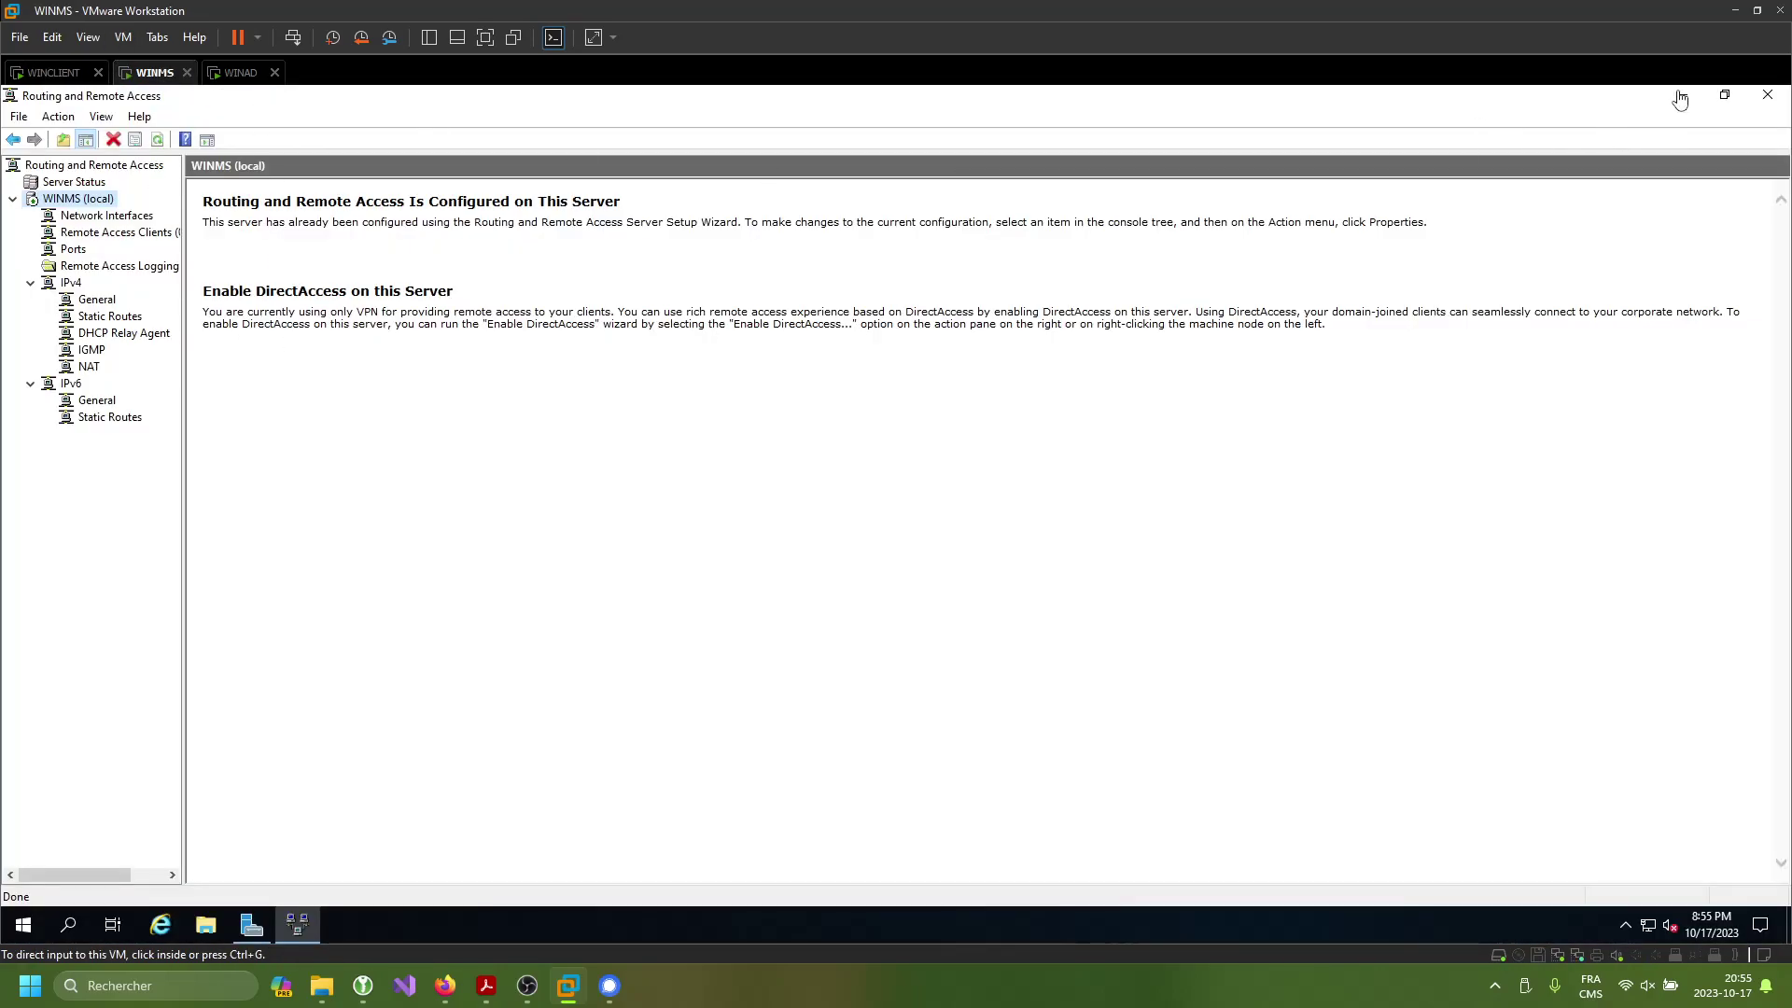
{"action": "left_click", "coordinate": [1681, 94]}
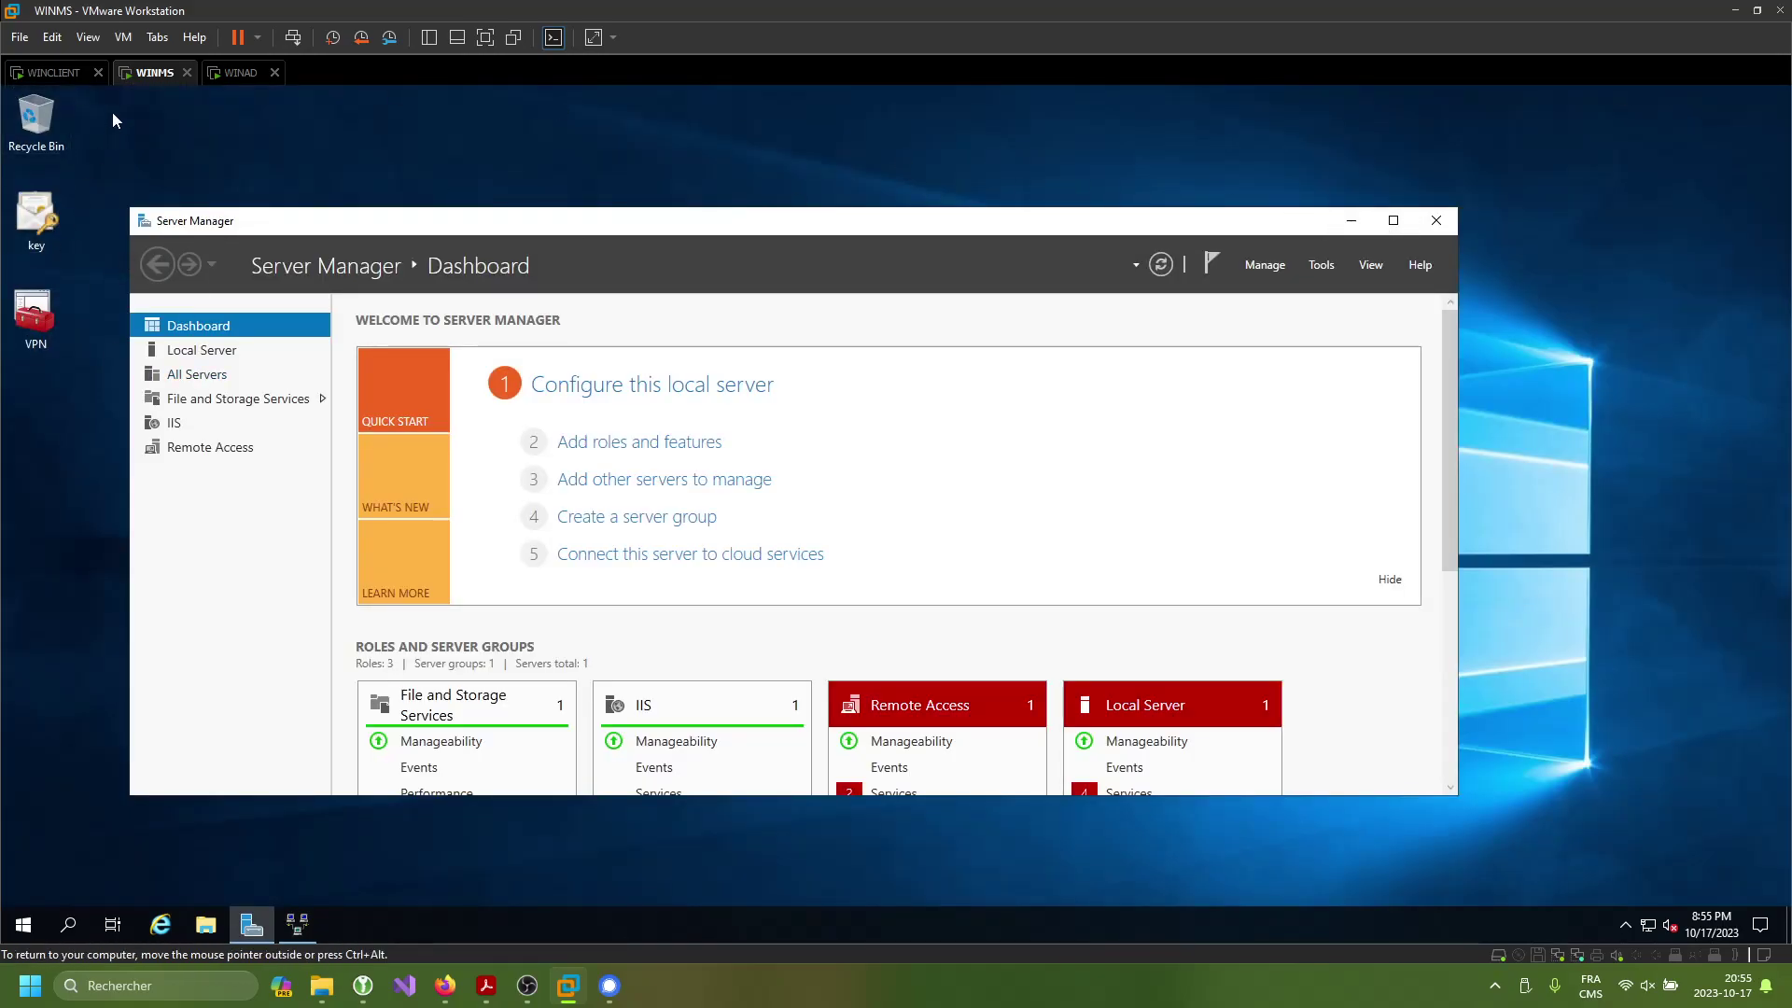
{"action": "left_click", "coordinate": [237, 85]}
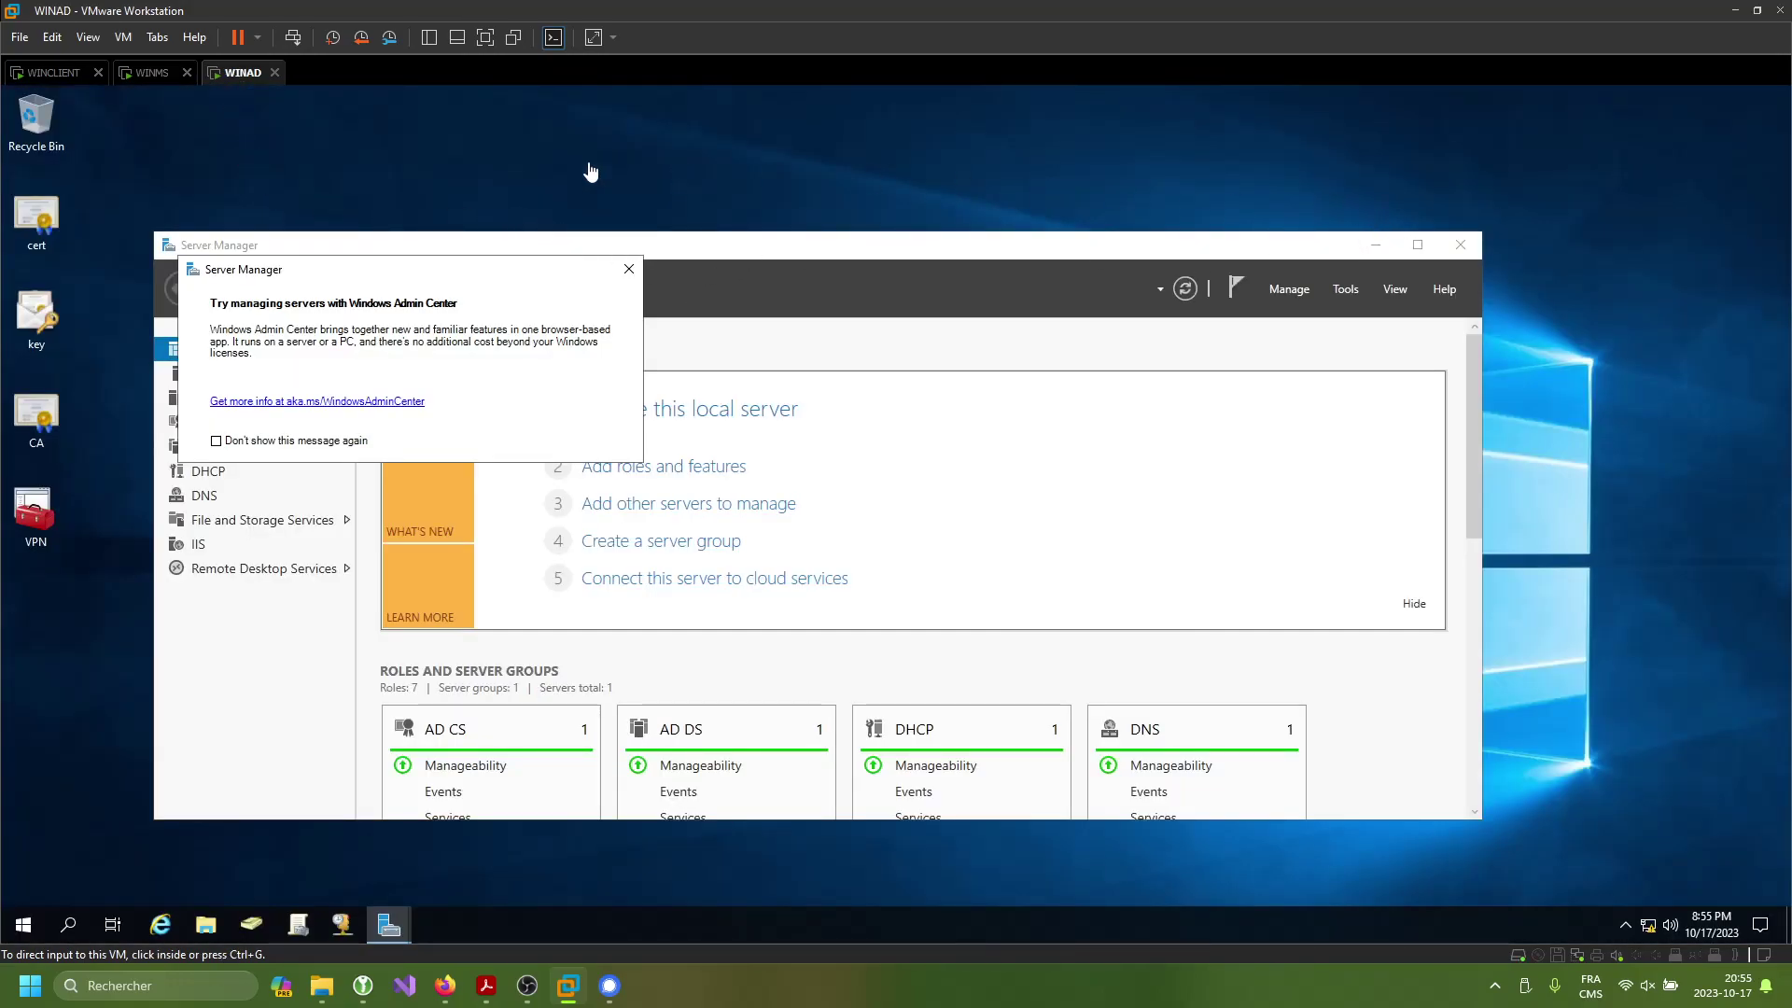
{"action": "left_click", "coordinate": [56, 73]}
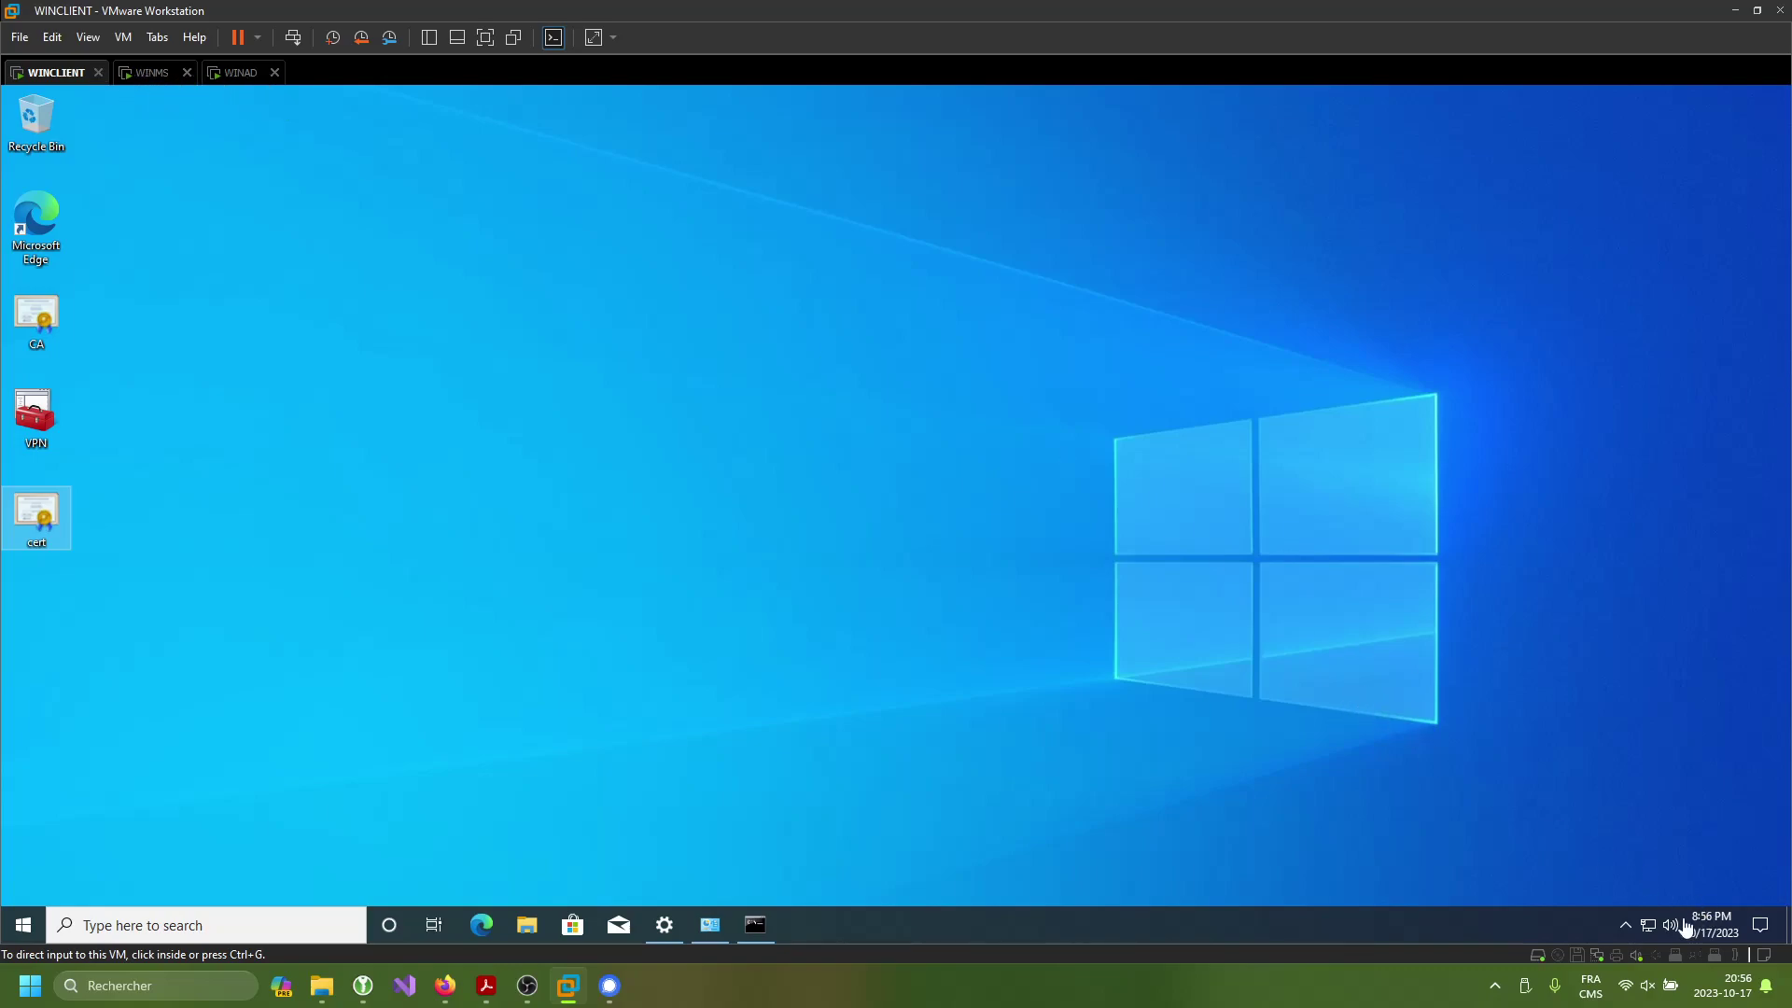
- Connect vpn-sd from the taskbar network flyout and bring Network Connections forward
{"action": "left_click", "coordinate": [1648, 924]}
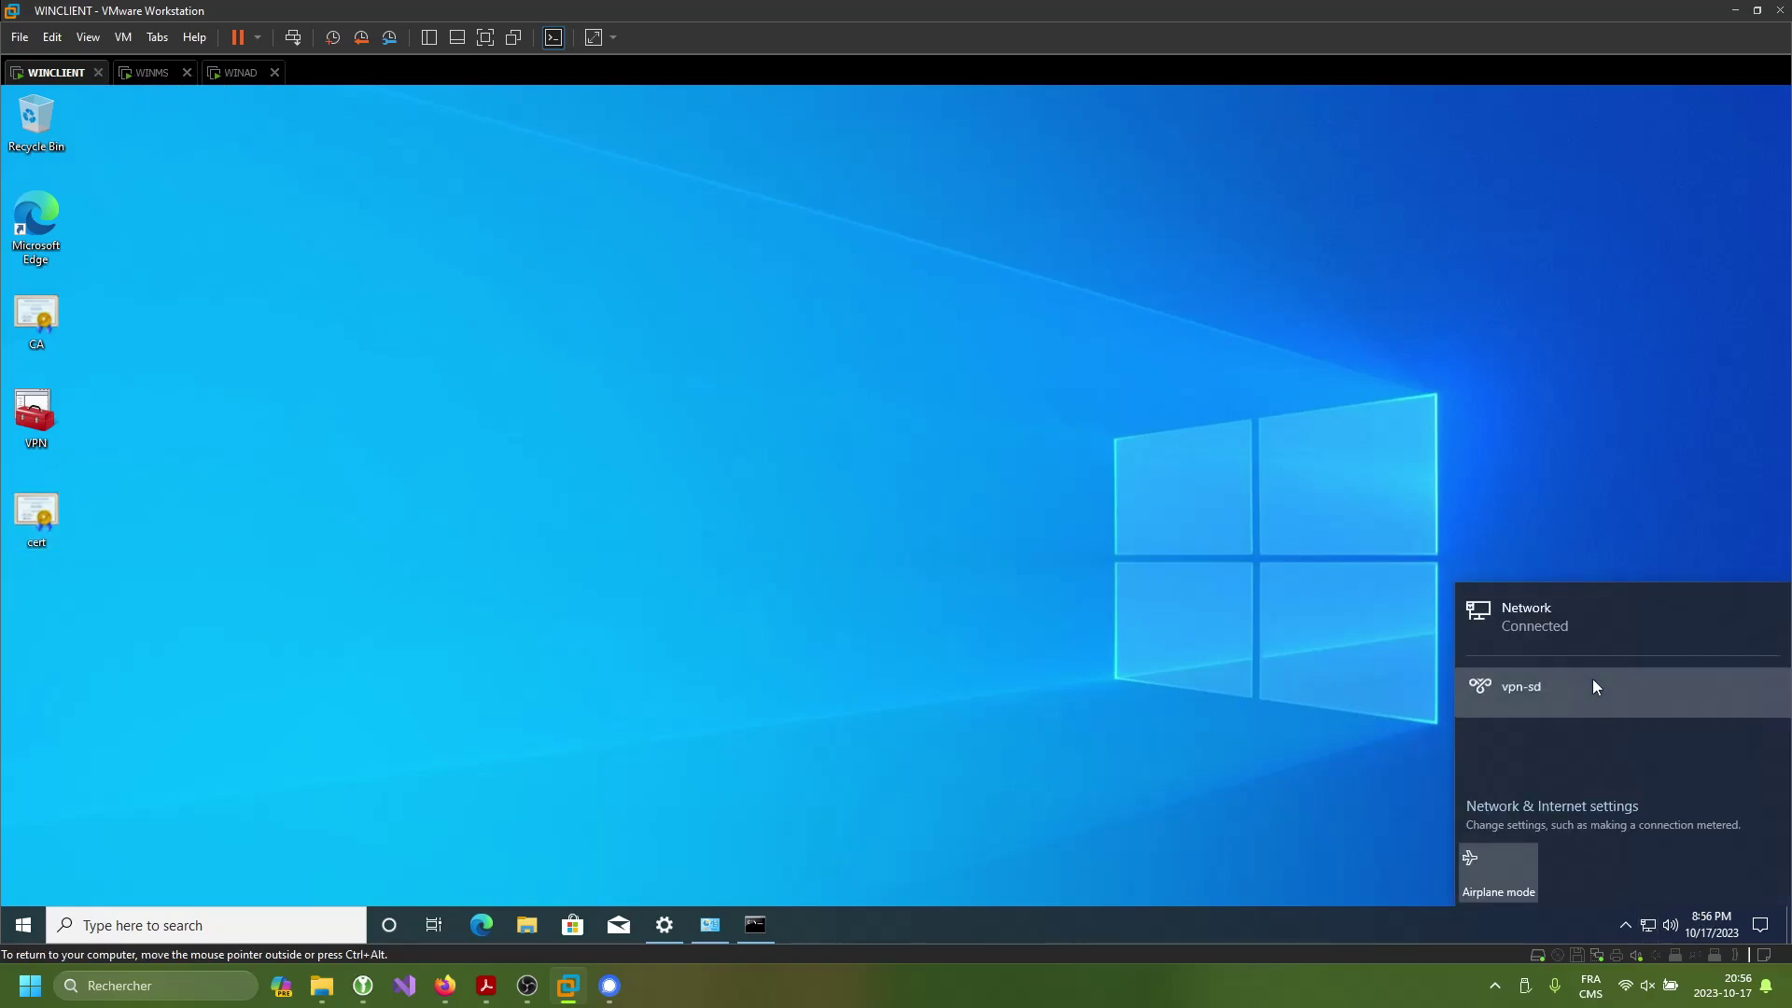
{"action": "left_click", "coordinate": [1594, 686]}
{"action": "left_click", "coordinate": [1715, 739]}
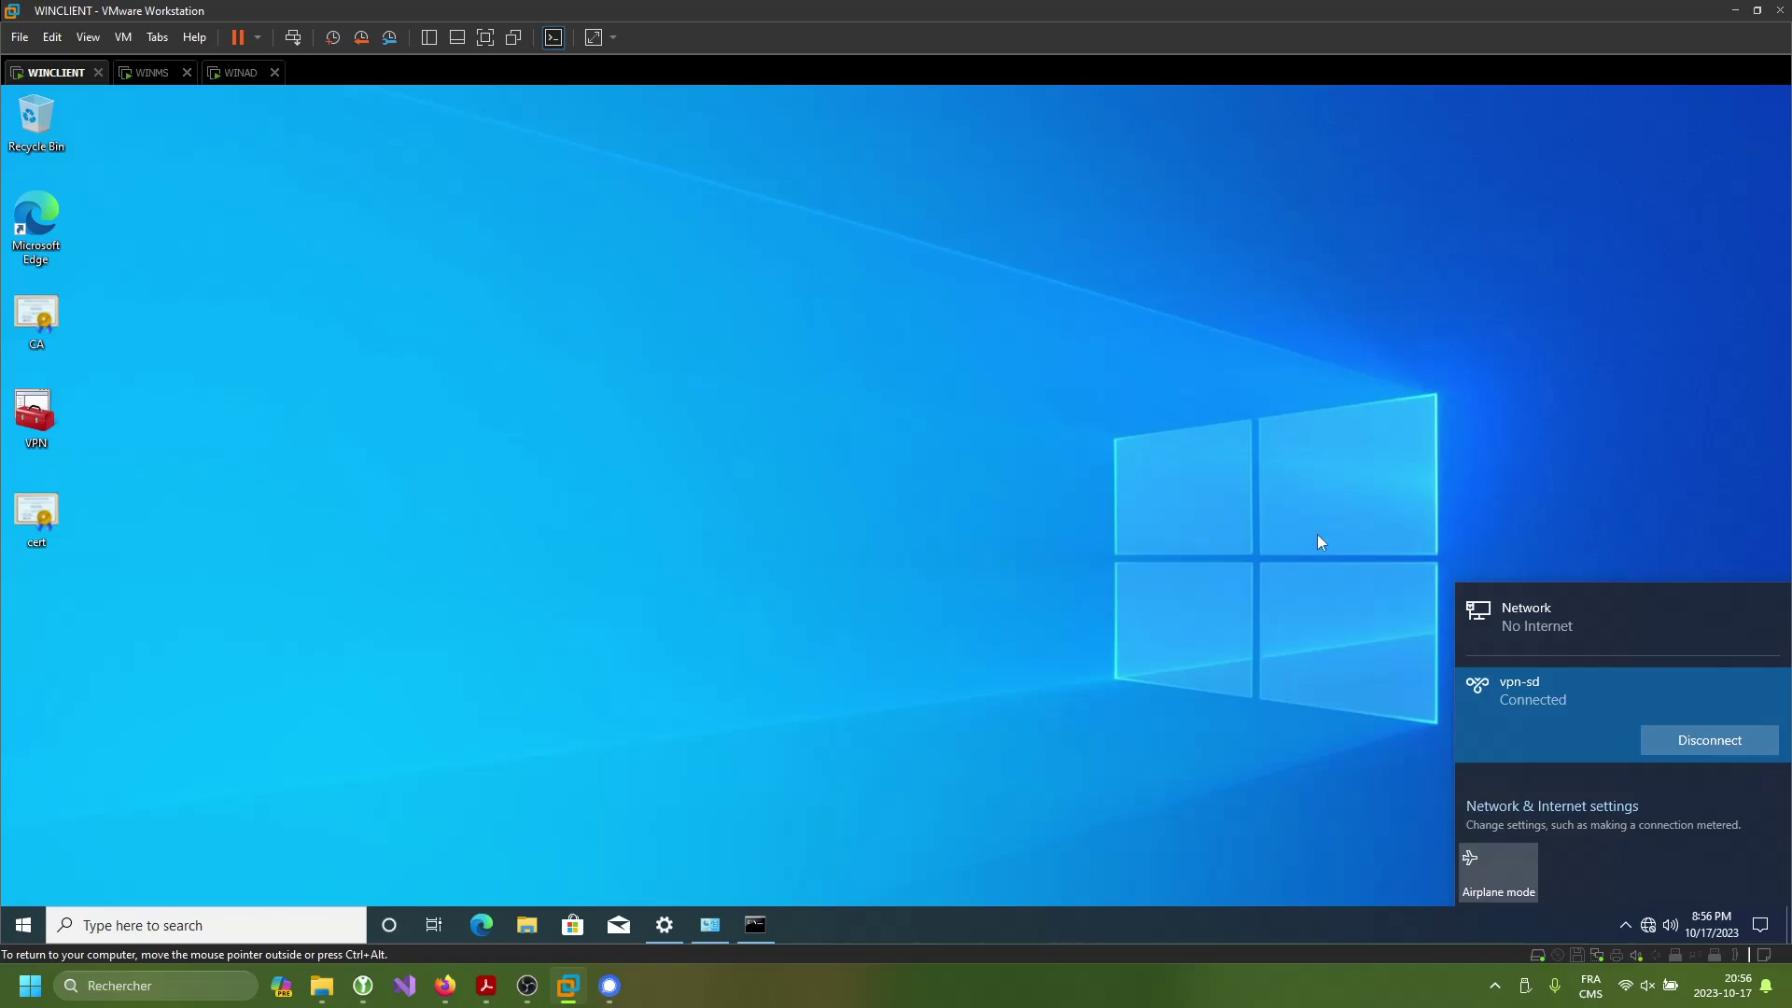
{"action": "left_click", "coordinate": [684, 926]}
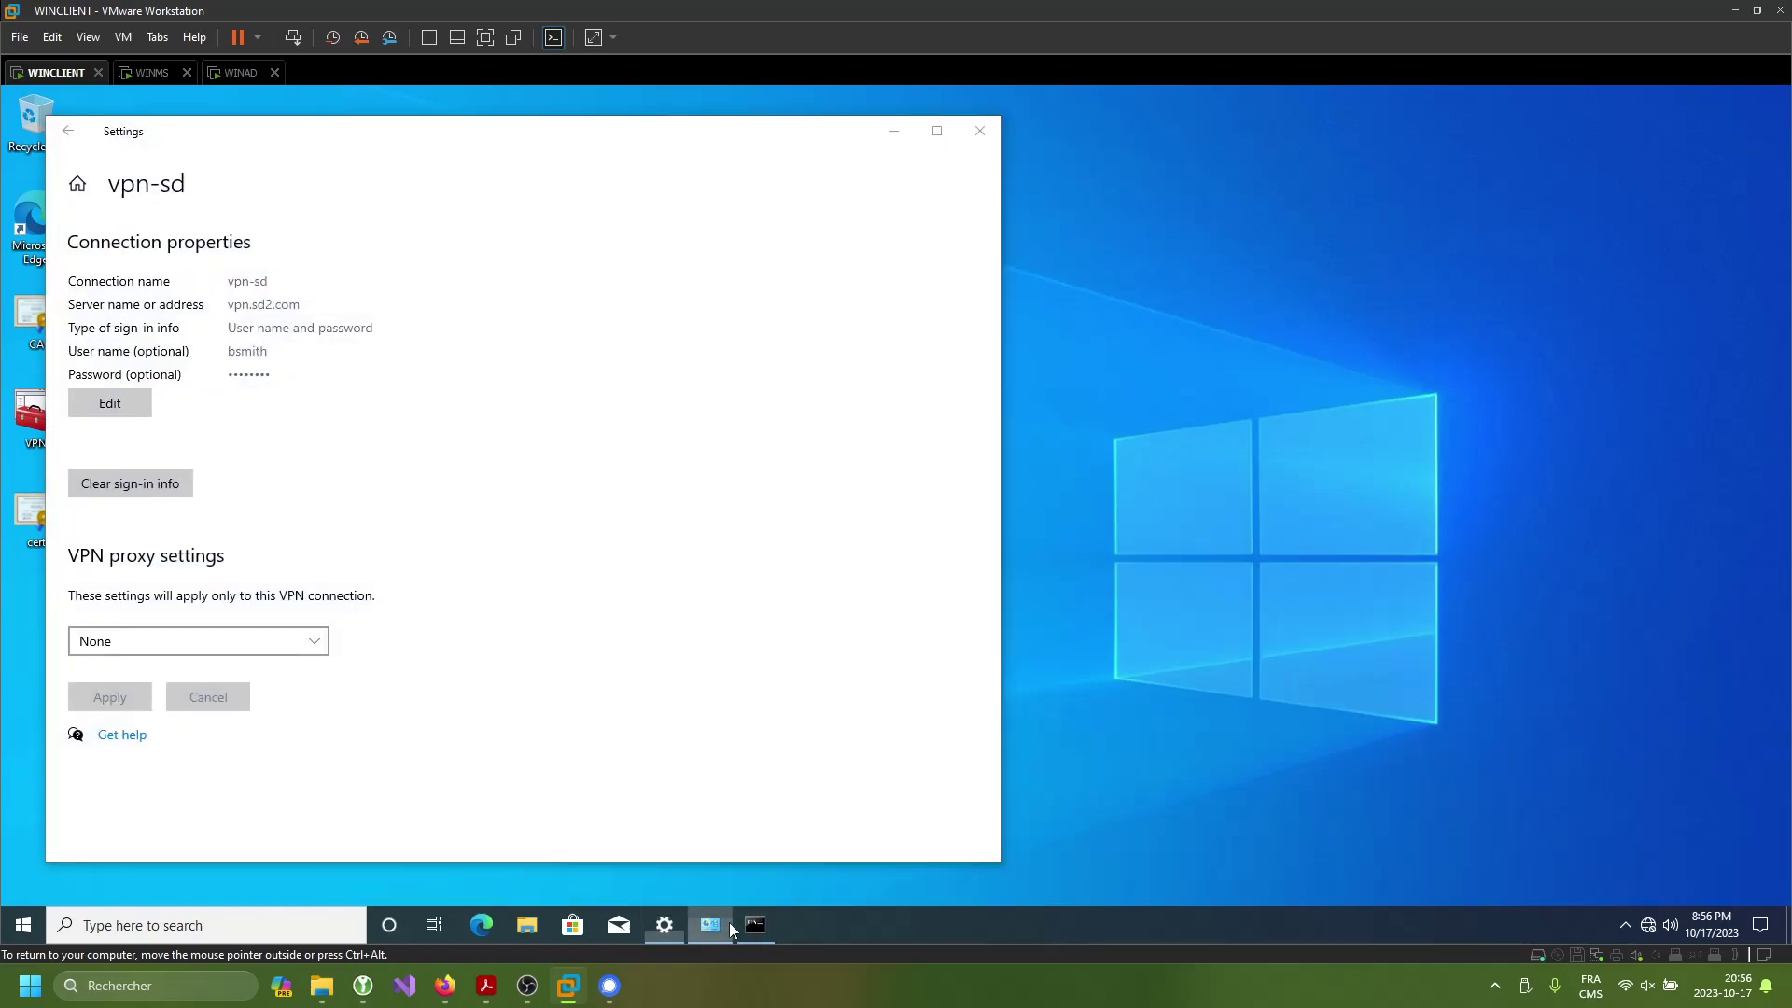
{"action": "left_click", "coordinate": [726, 924]}
- Review vpn-sd's status details, which show only 169.254 addresses, then go to the WINMS machine
{"action": "double_click", "coordinate": [973, 357]}
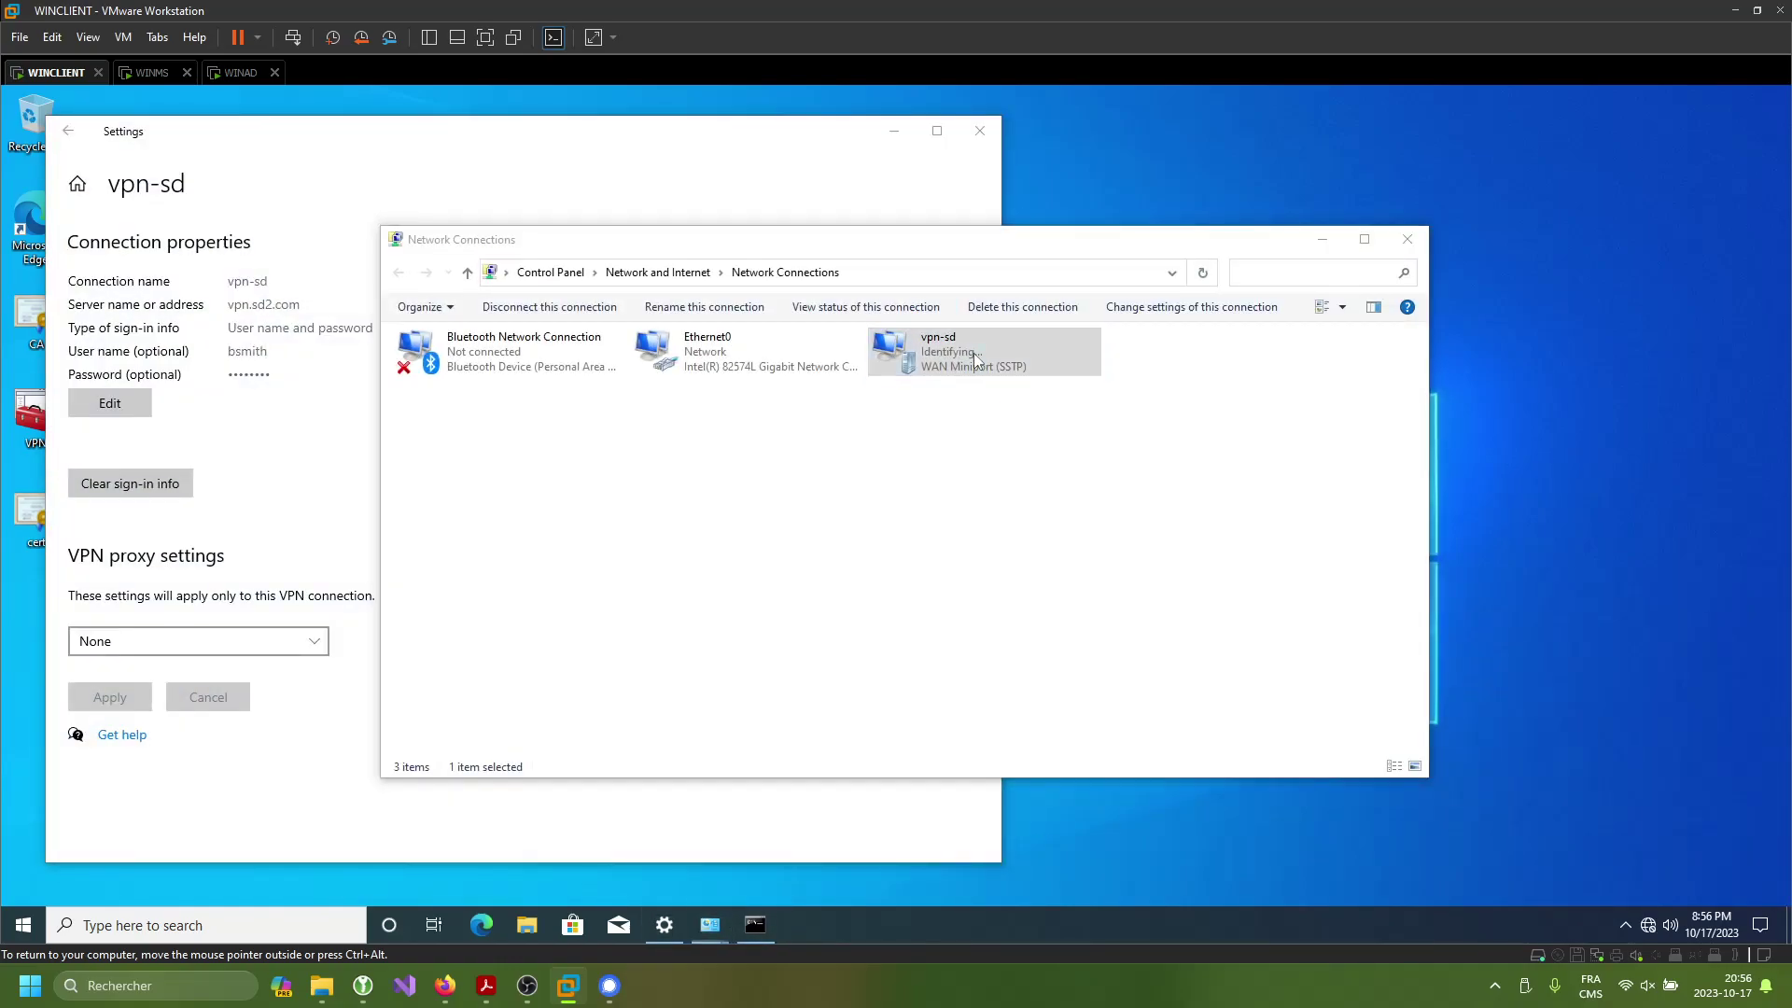
{"action": "left_click", "coordinate": [805, 349]}
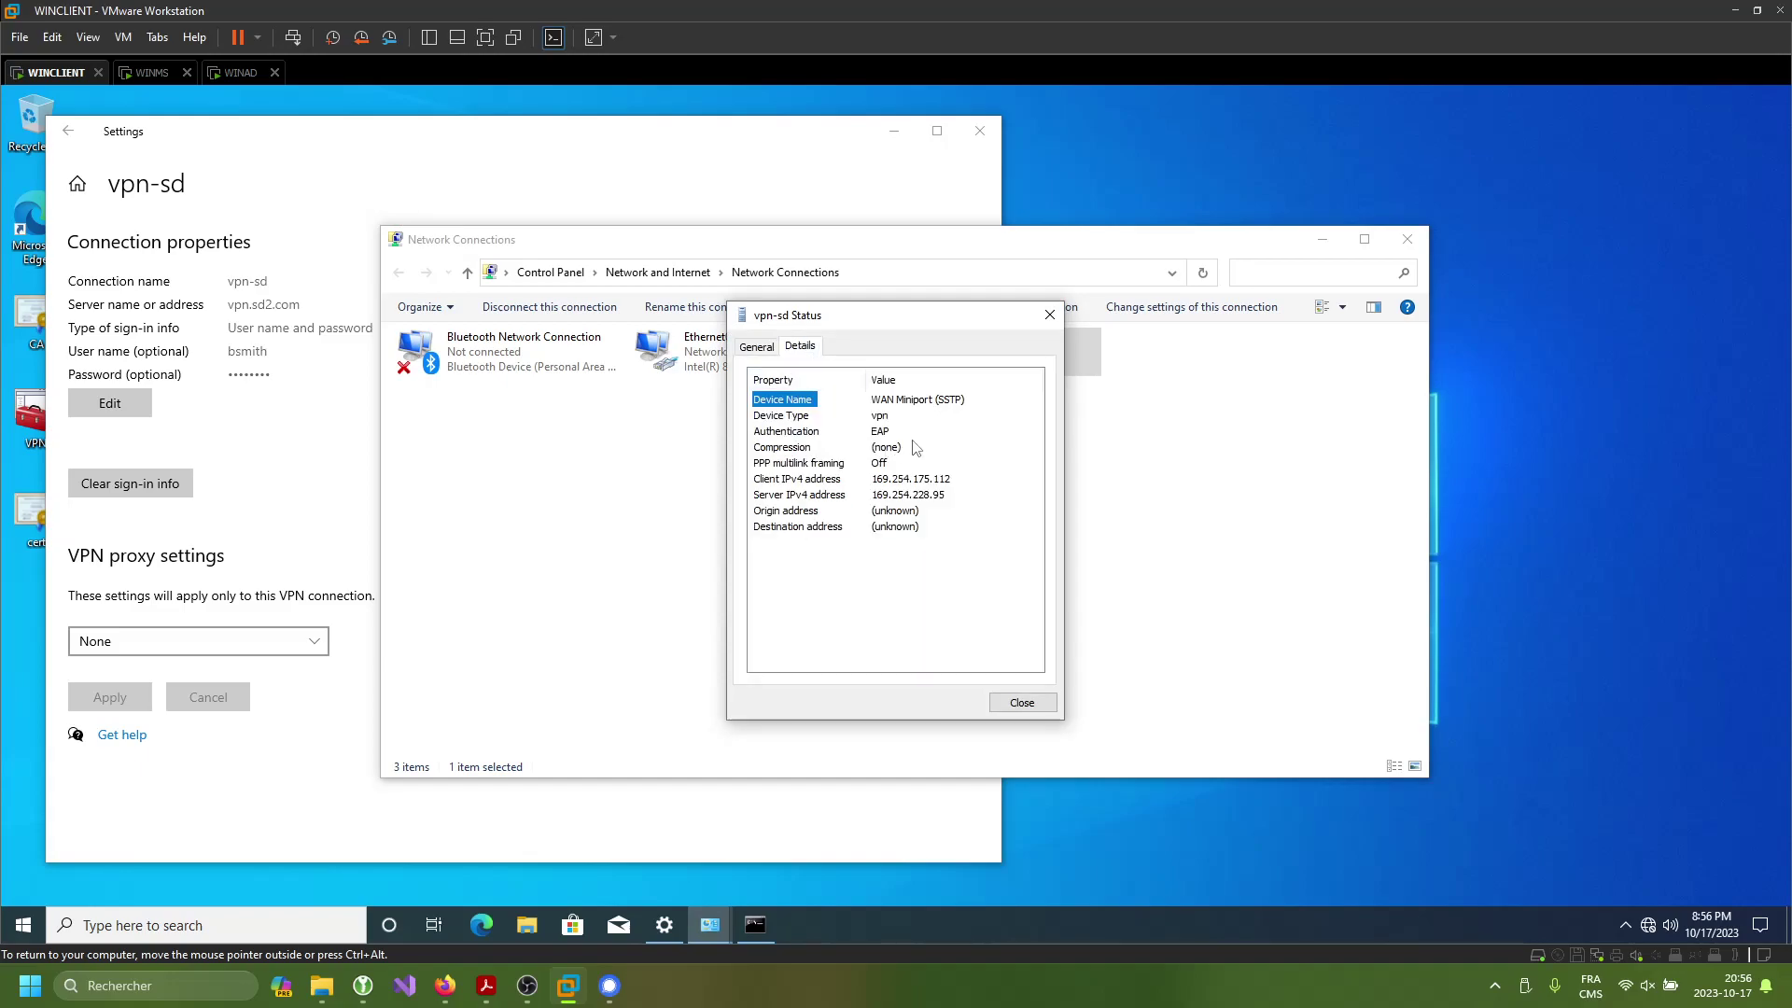
{"action": "left_click", "coordinate": [953, 399]}
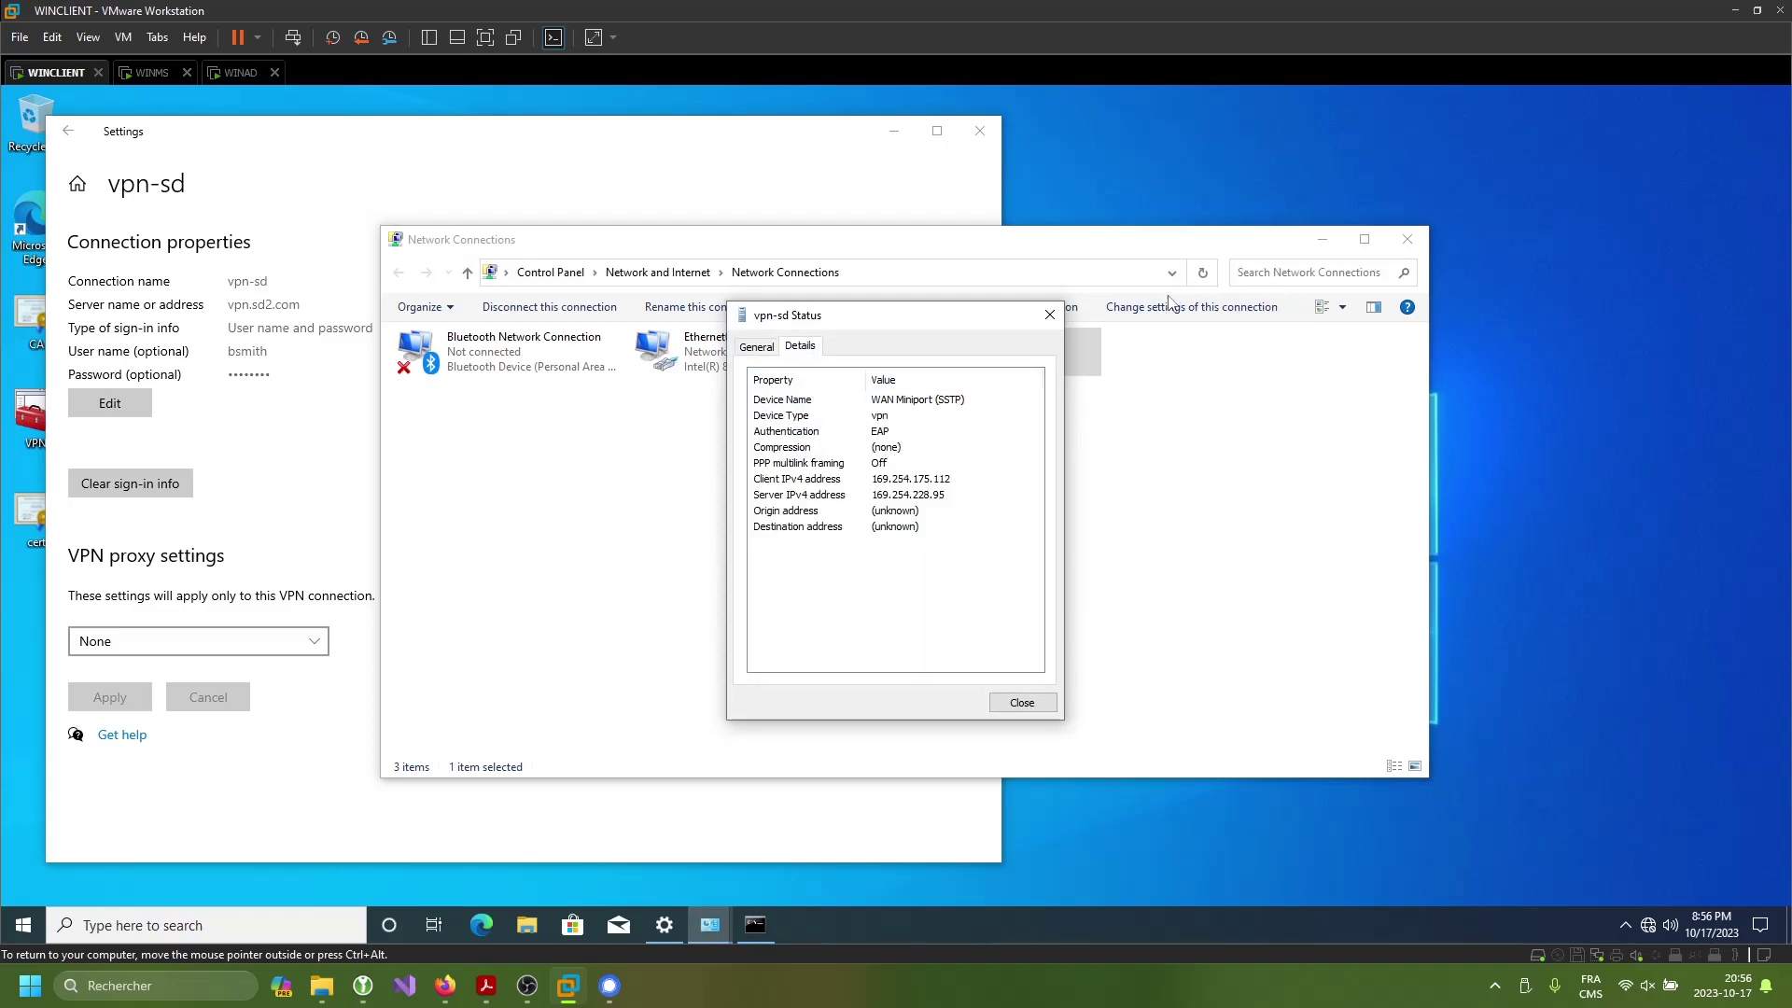
{"action": "left_click", "coordinate": [1055, 316]}
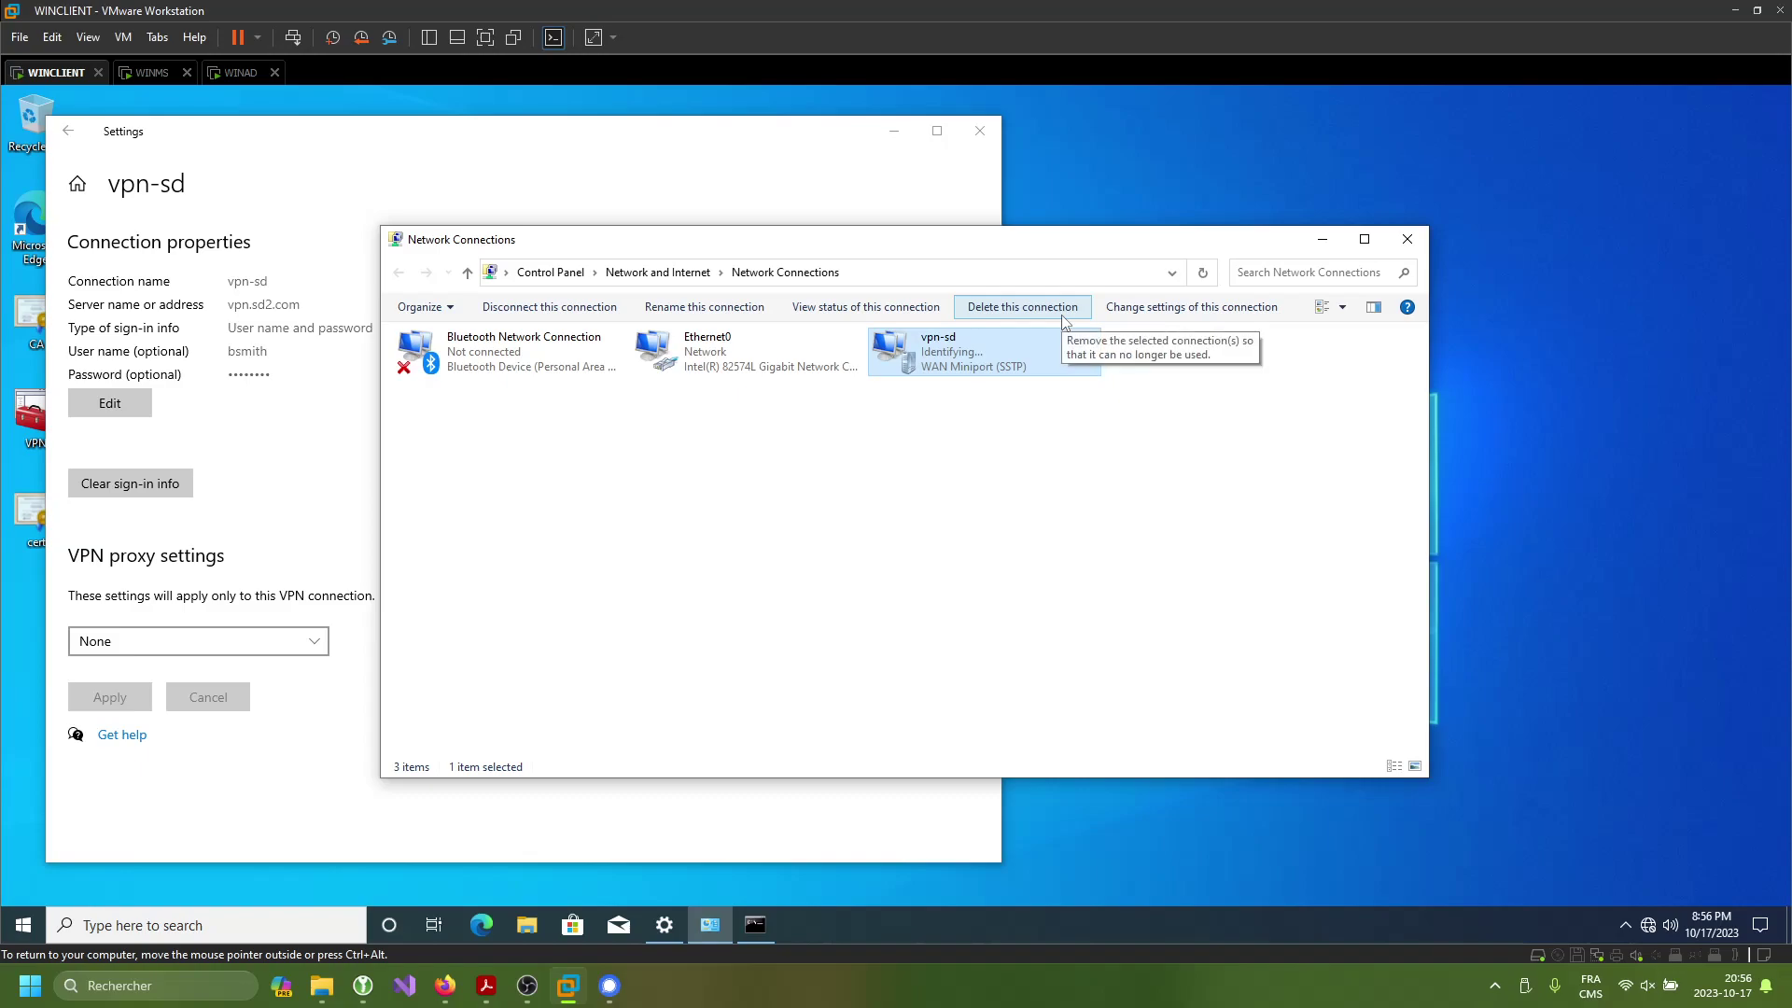
{"action": "left_click", "coordinate": [155, 73]}
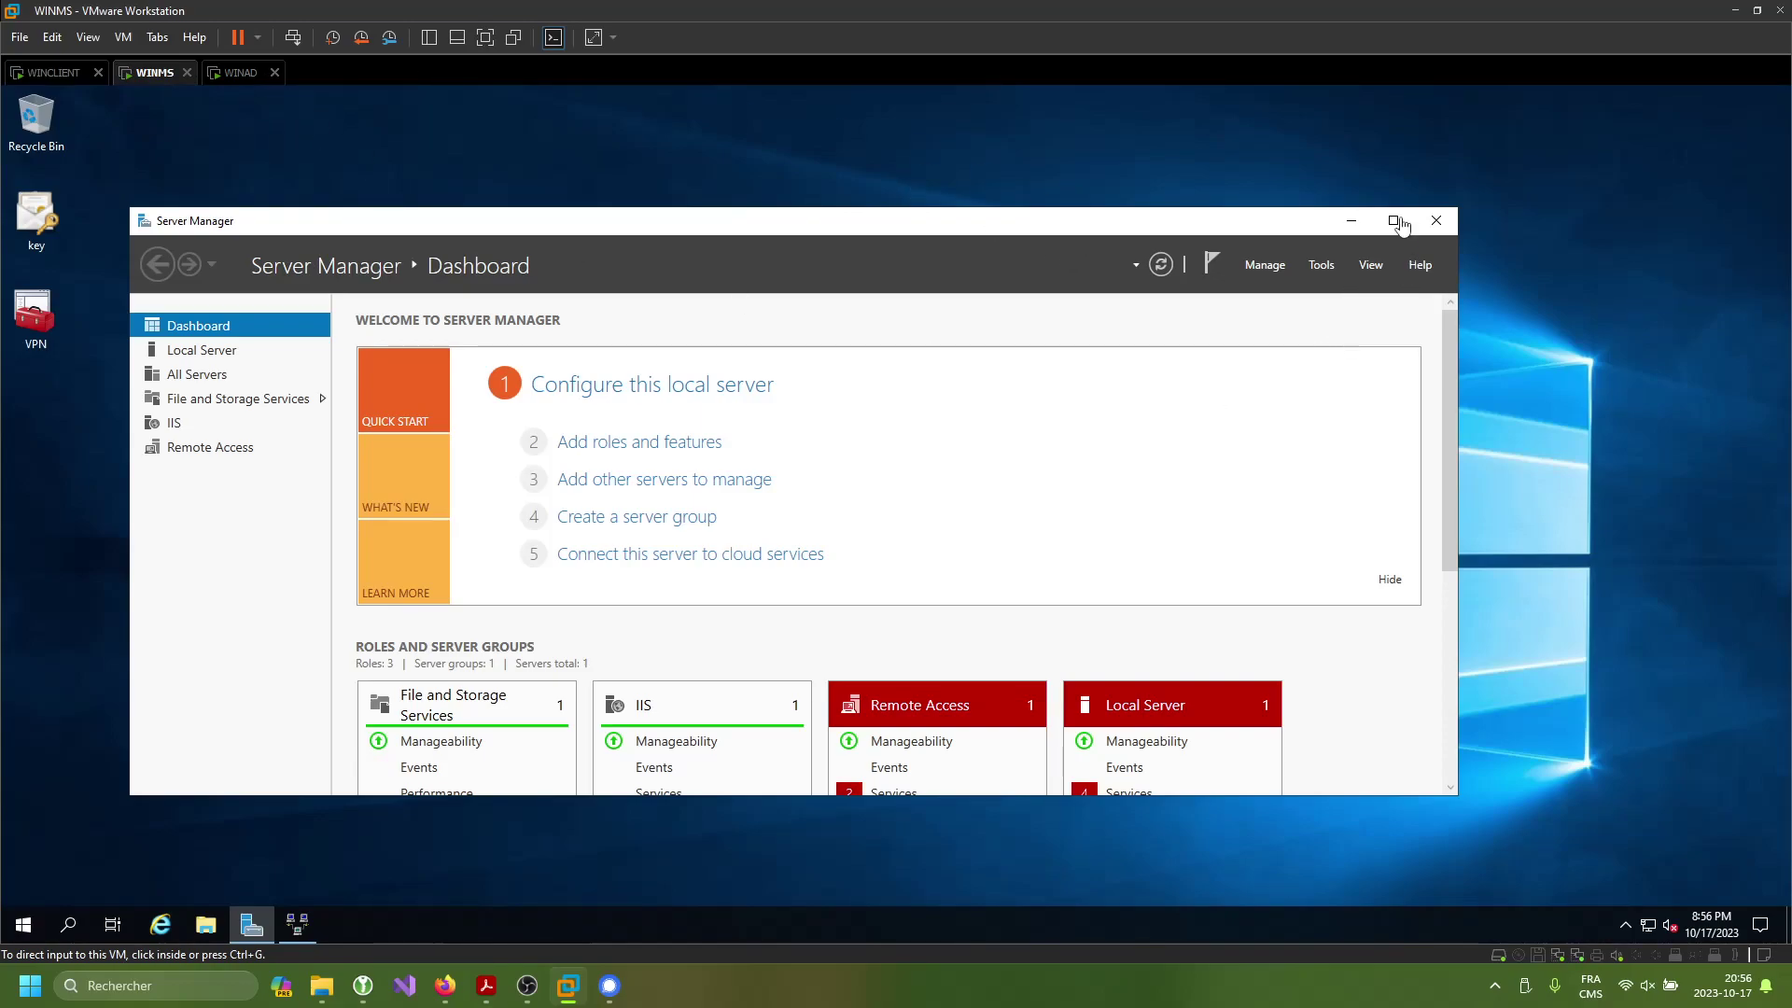
- Open Windows Defender Firewall's advanced settings on WINMS and show the inbound rules
{"action": "left_click", "coordinate": [1351, 221]}
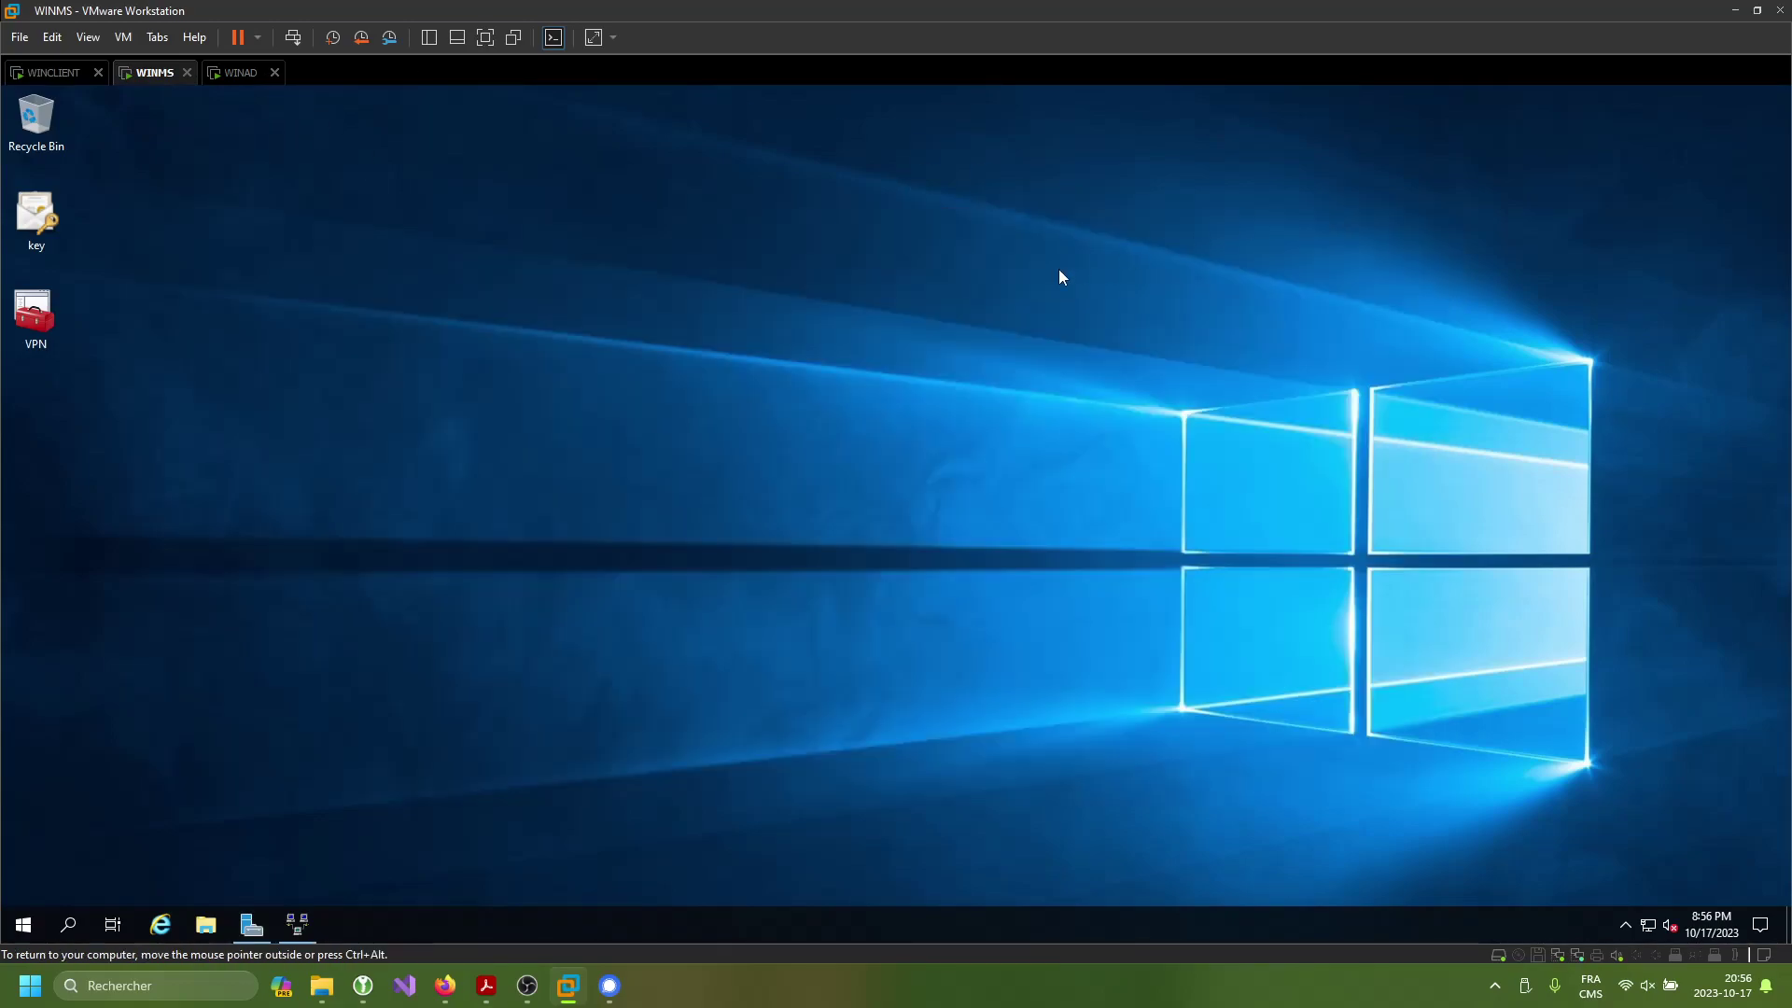
{"action": "key", "text": "super"}
{"action": "type", "text": "fire"}
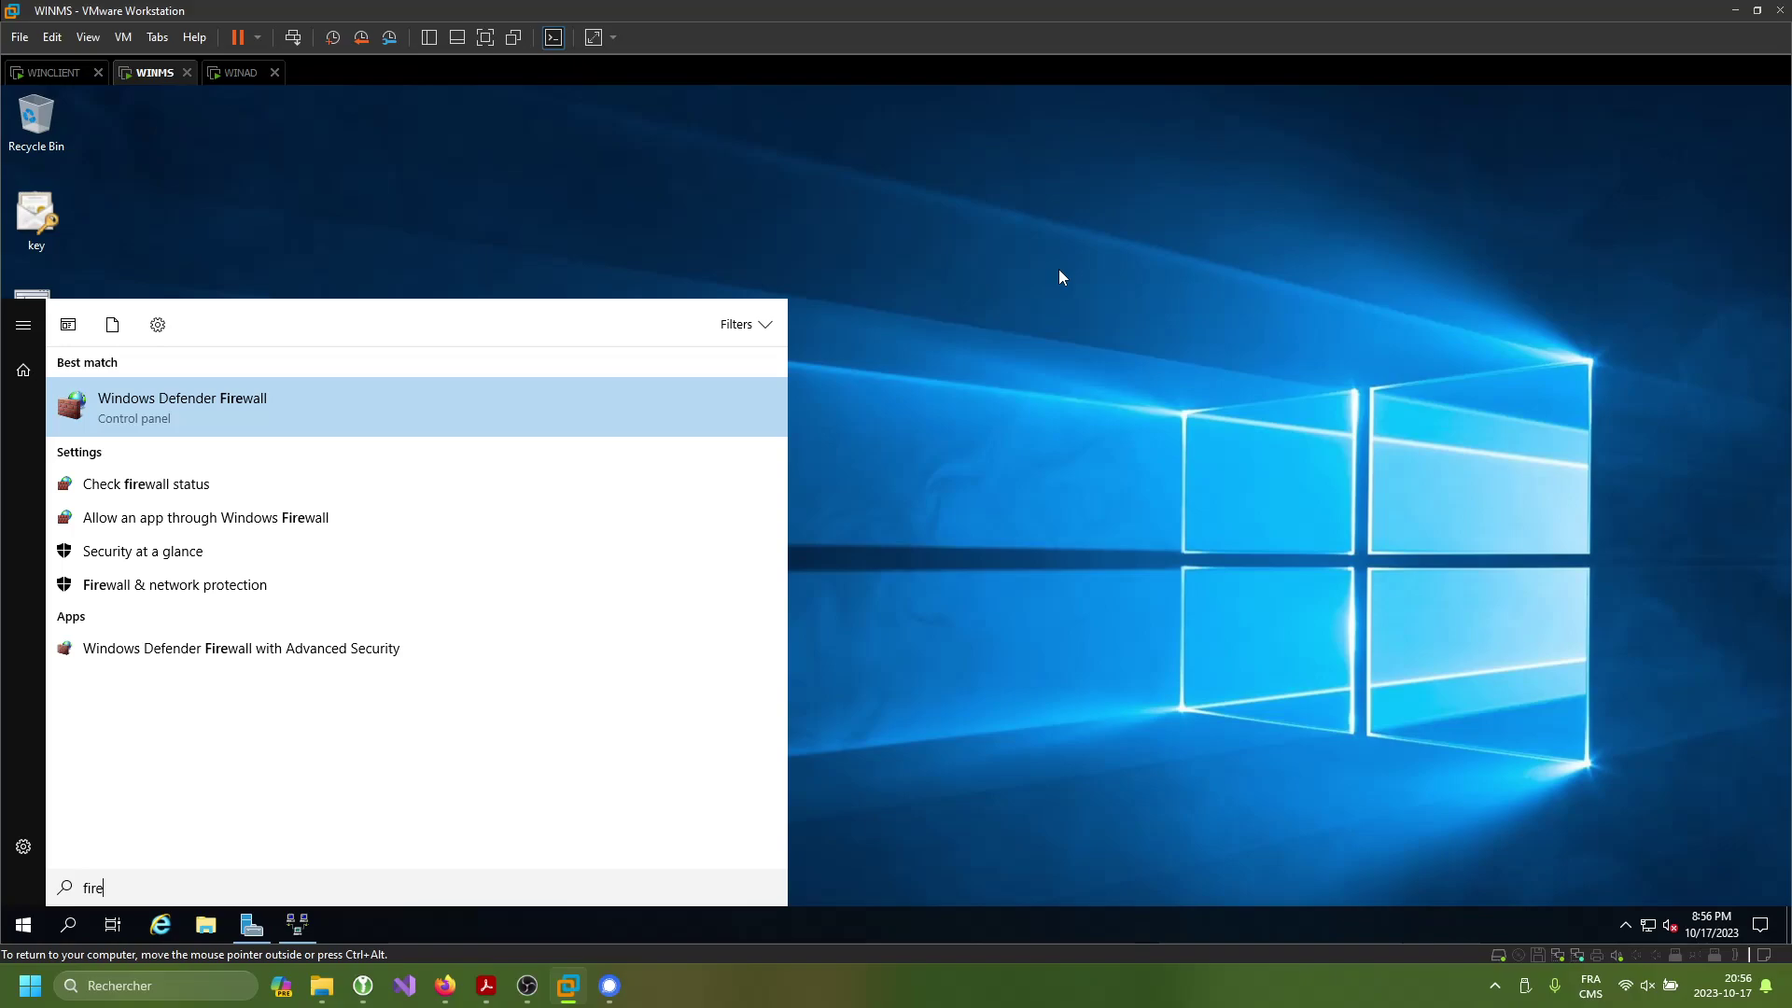
{"action": "key", "text": "Return"}
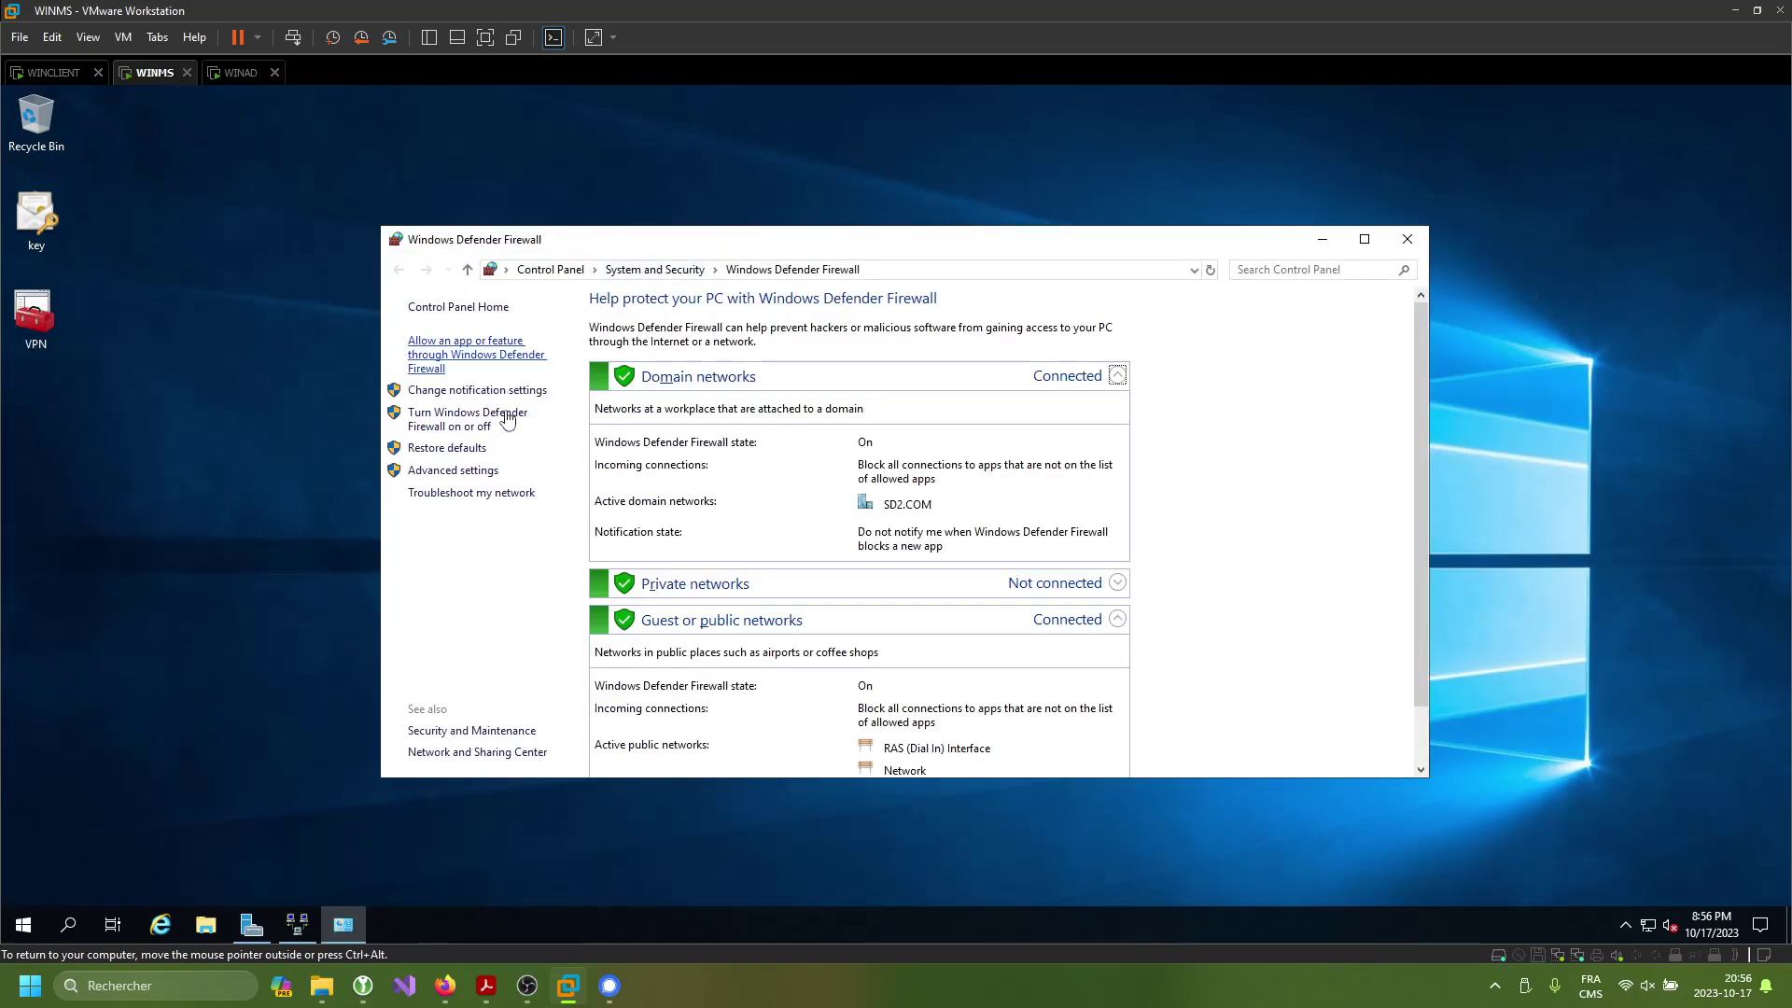
{"action": "left_click", "coordinate": [454, 470]}
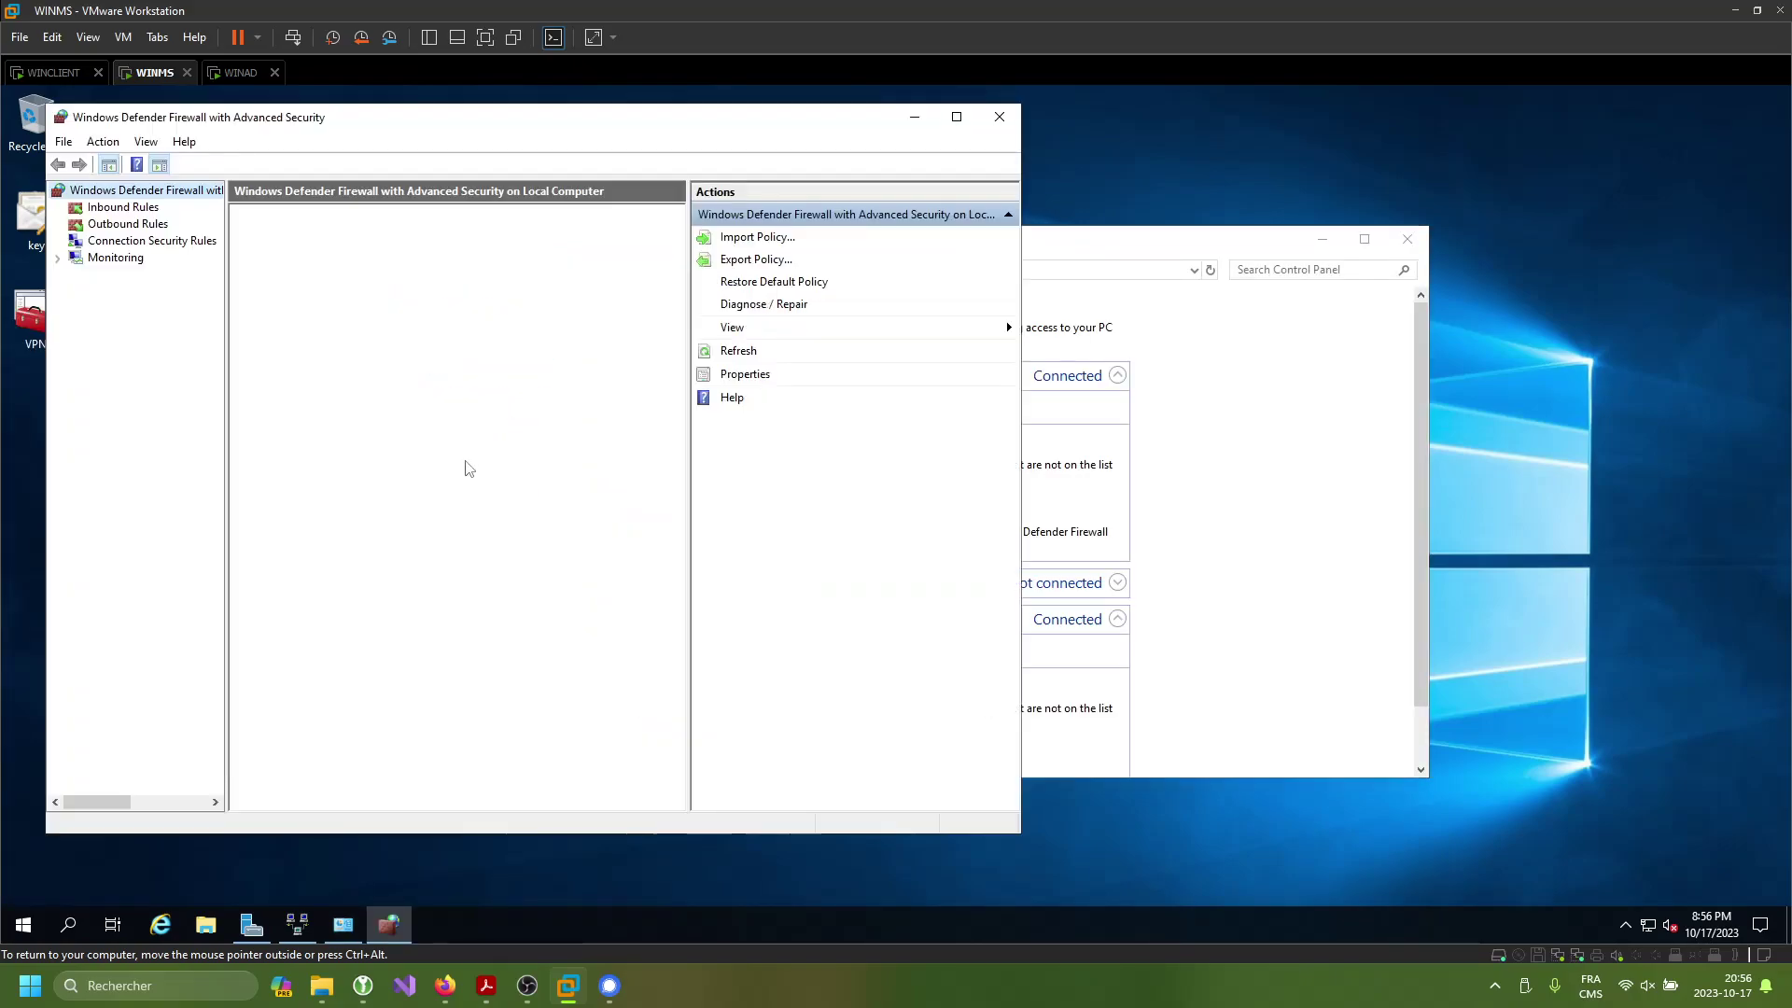
{"action": "left_click", "coordinate": [122, 207]}
- Build a custom inbound rule for protocol ICMPv4, allowing the connection on all profiles
{"action": "left_click", "coordinate": [750, 239]}
{"action": "left_click", "coordinate": [293, 474]}
{"action": "left_click", "coordinate": [613, 668]}
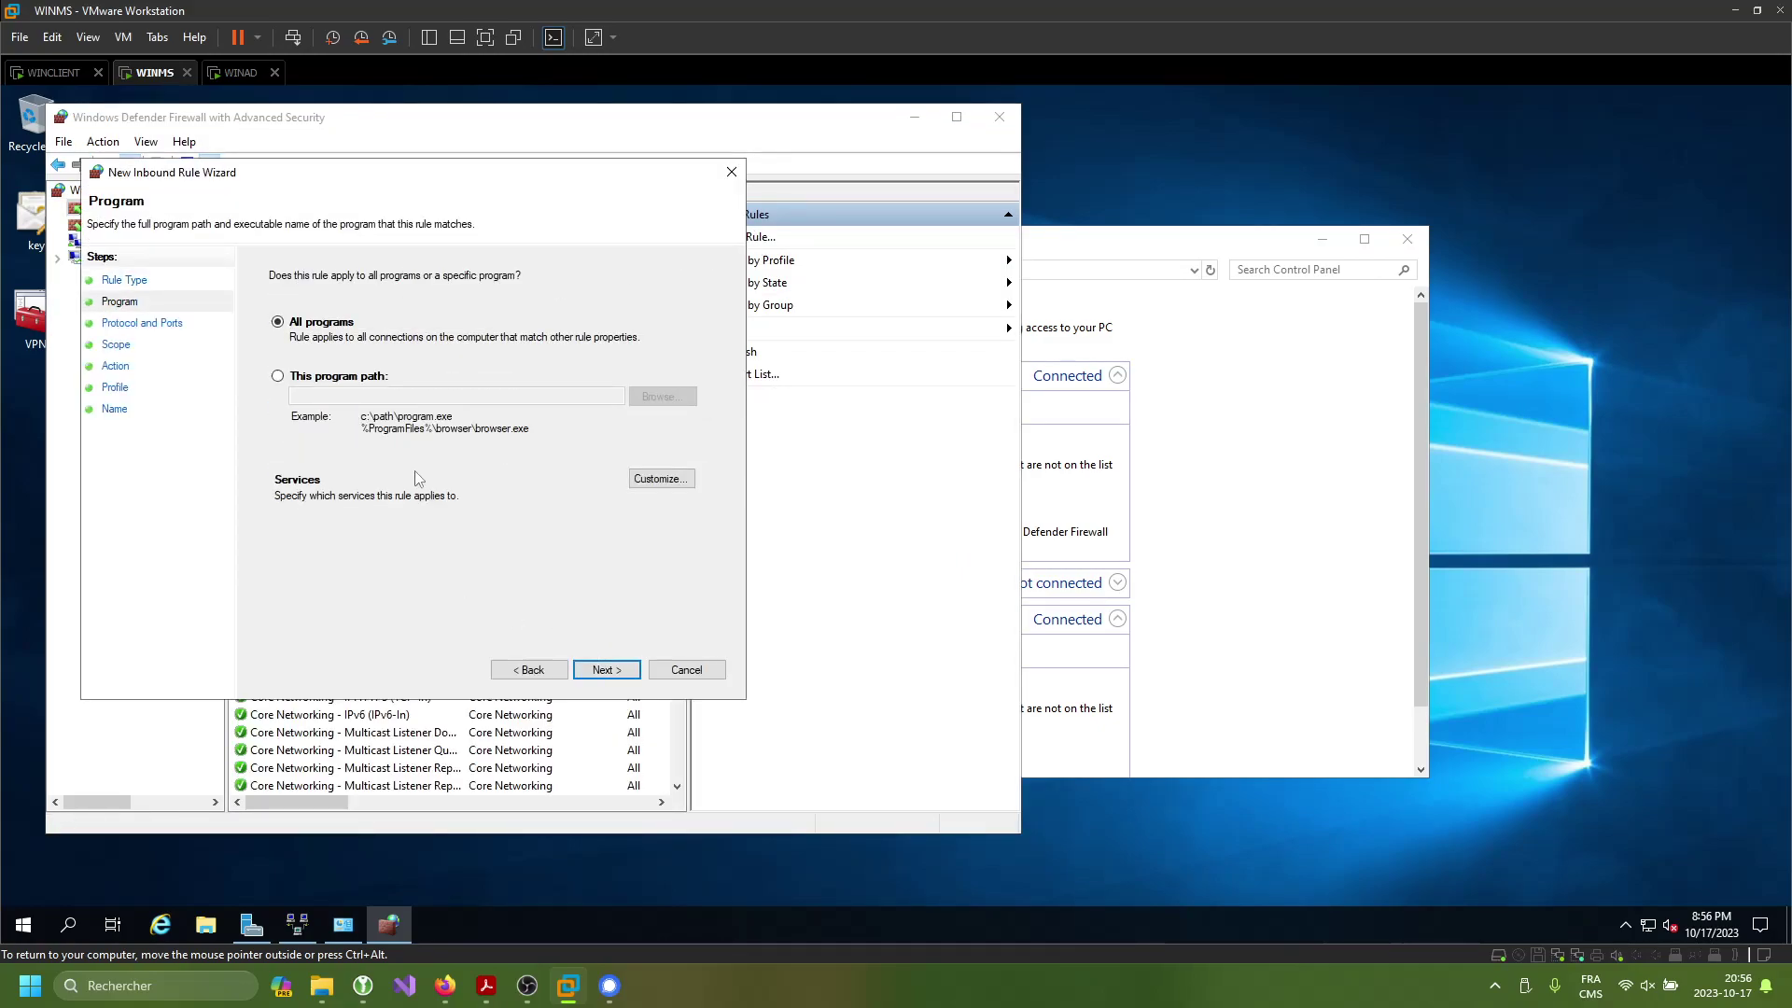
{"action": "left_click", "coordinate": [604, 670]}
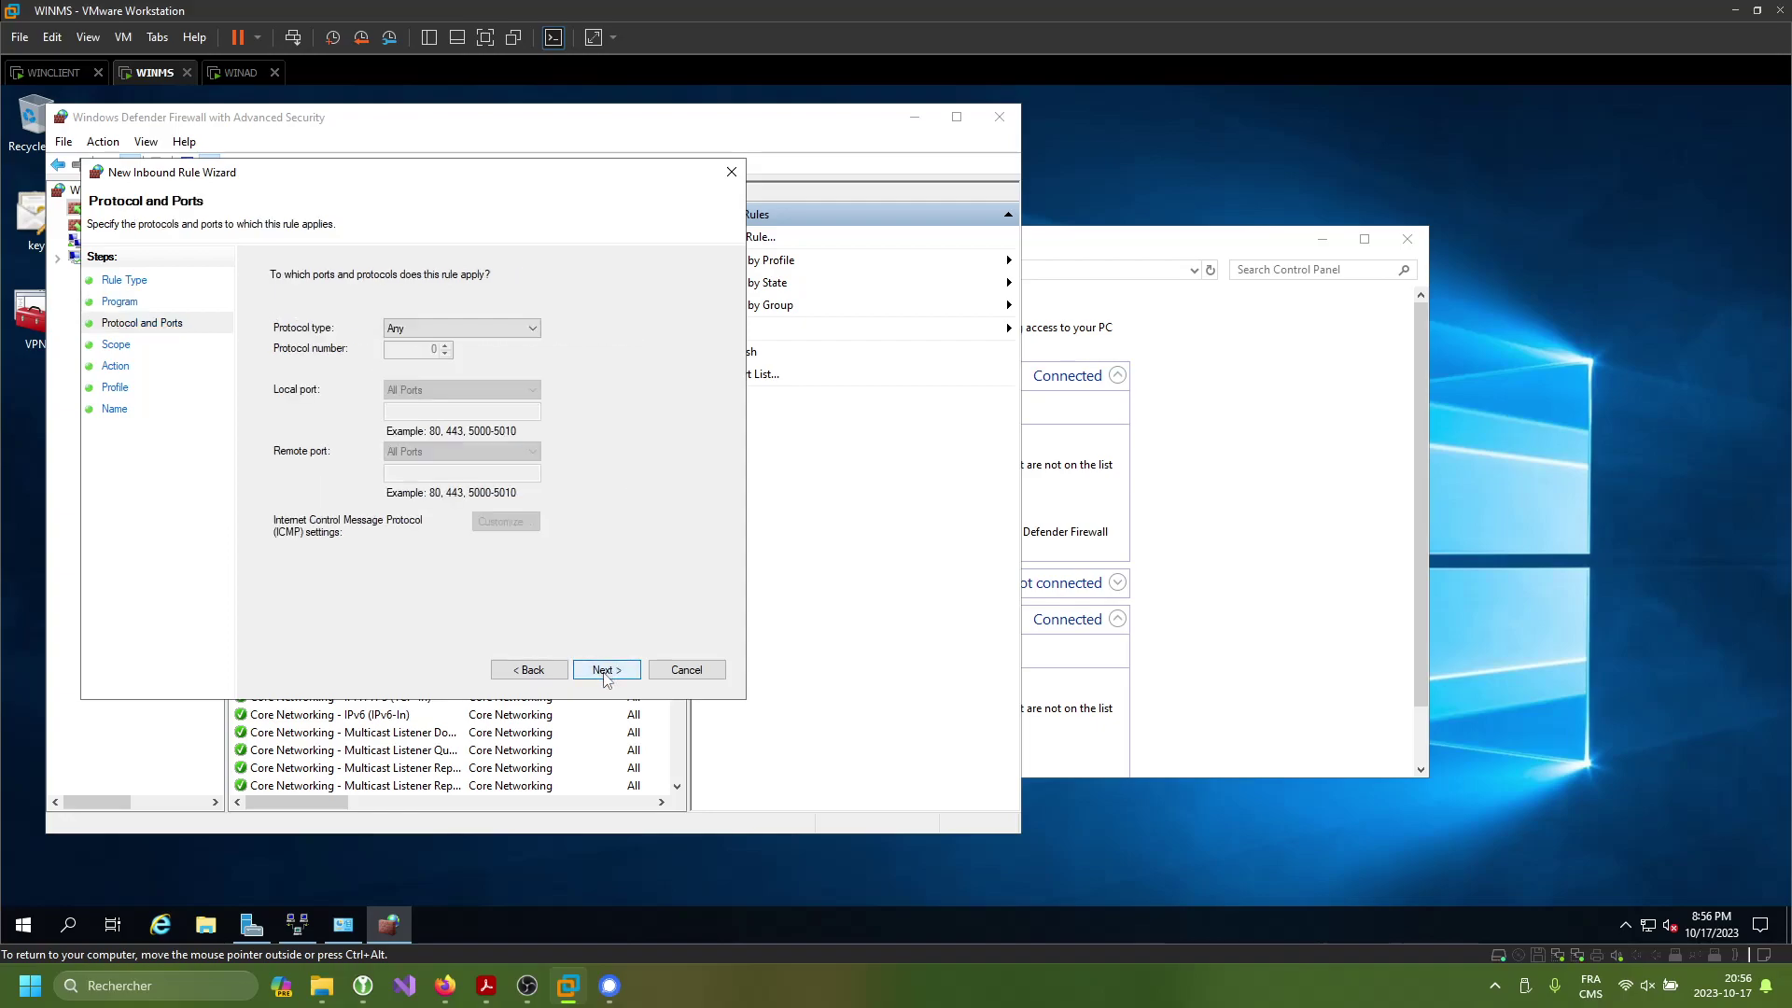
{"action": "left_click", "coordinate": [469, 330]}
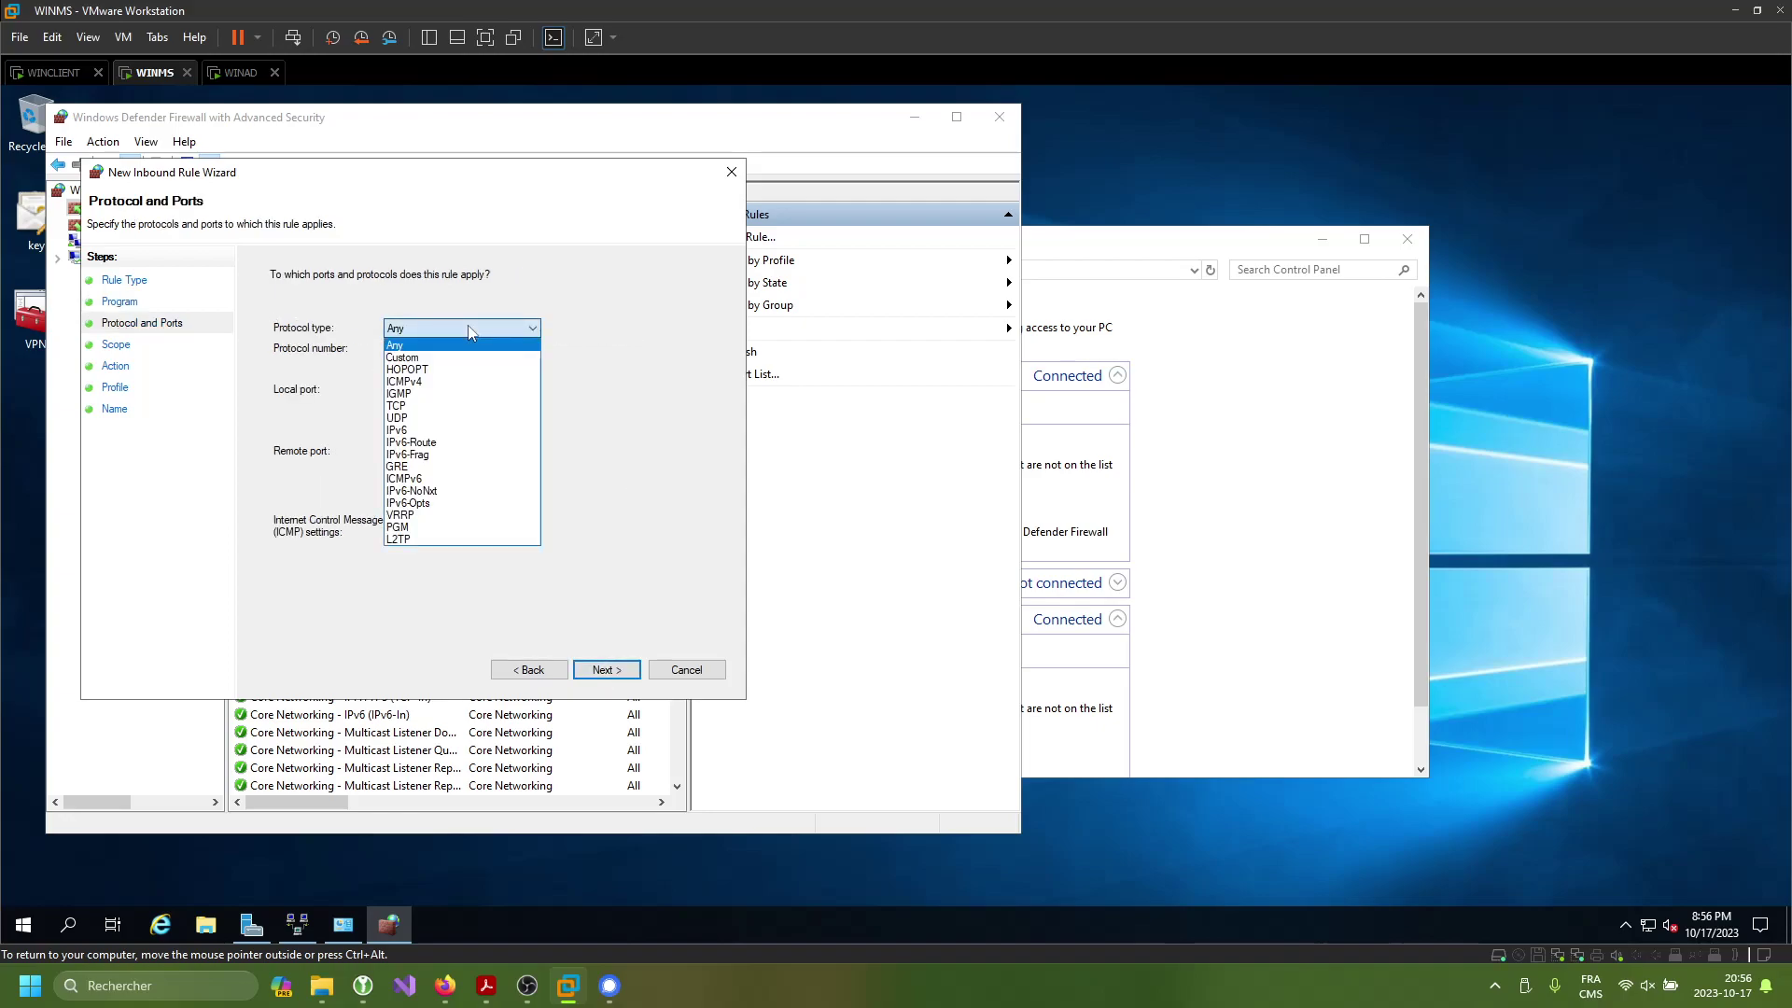
{"action": "left_click", "coordinate": [462, 382]}
{"action": "left_click", "coordinate": [605, 670]}
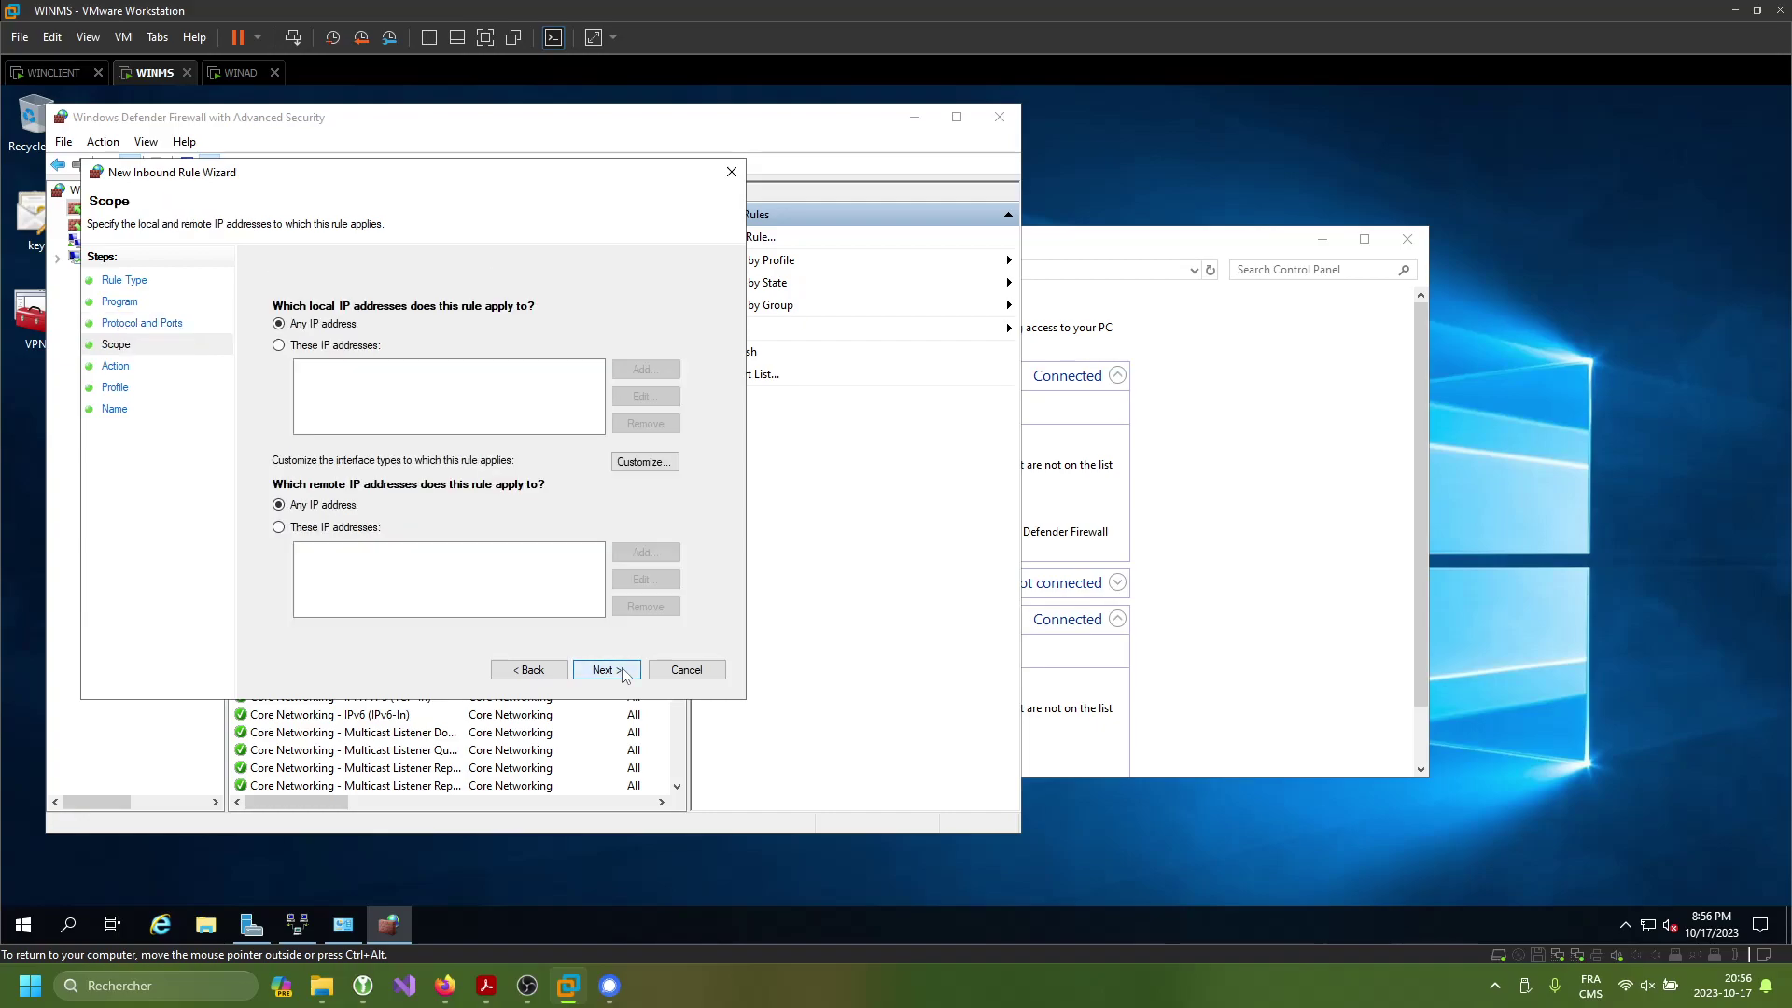
{"action": "left_click", "coordinate": [604, 670]}
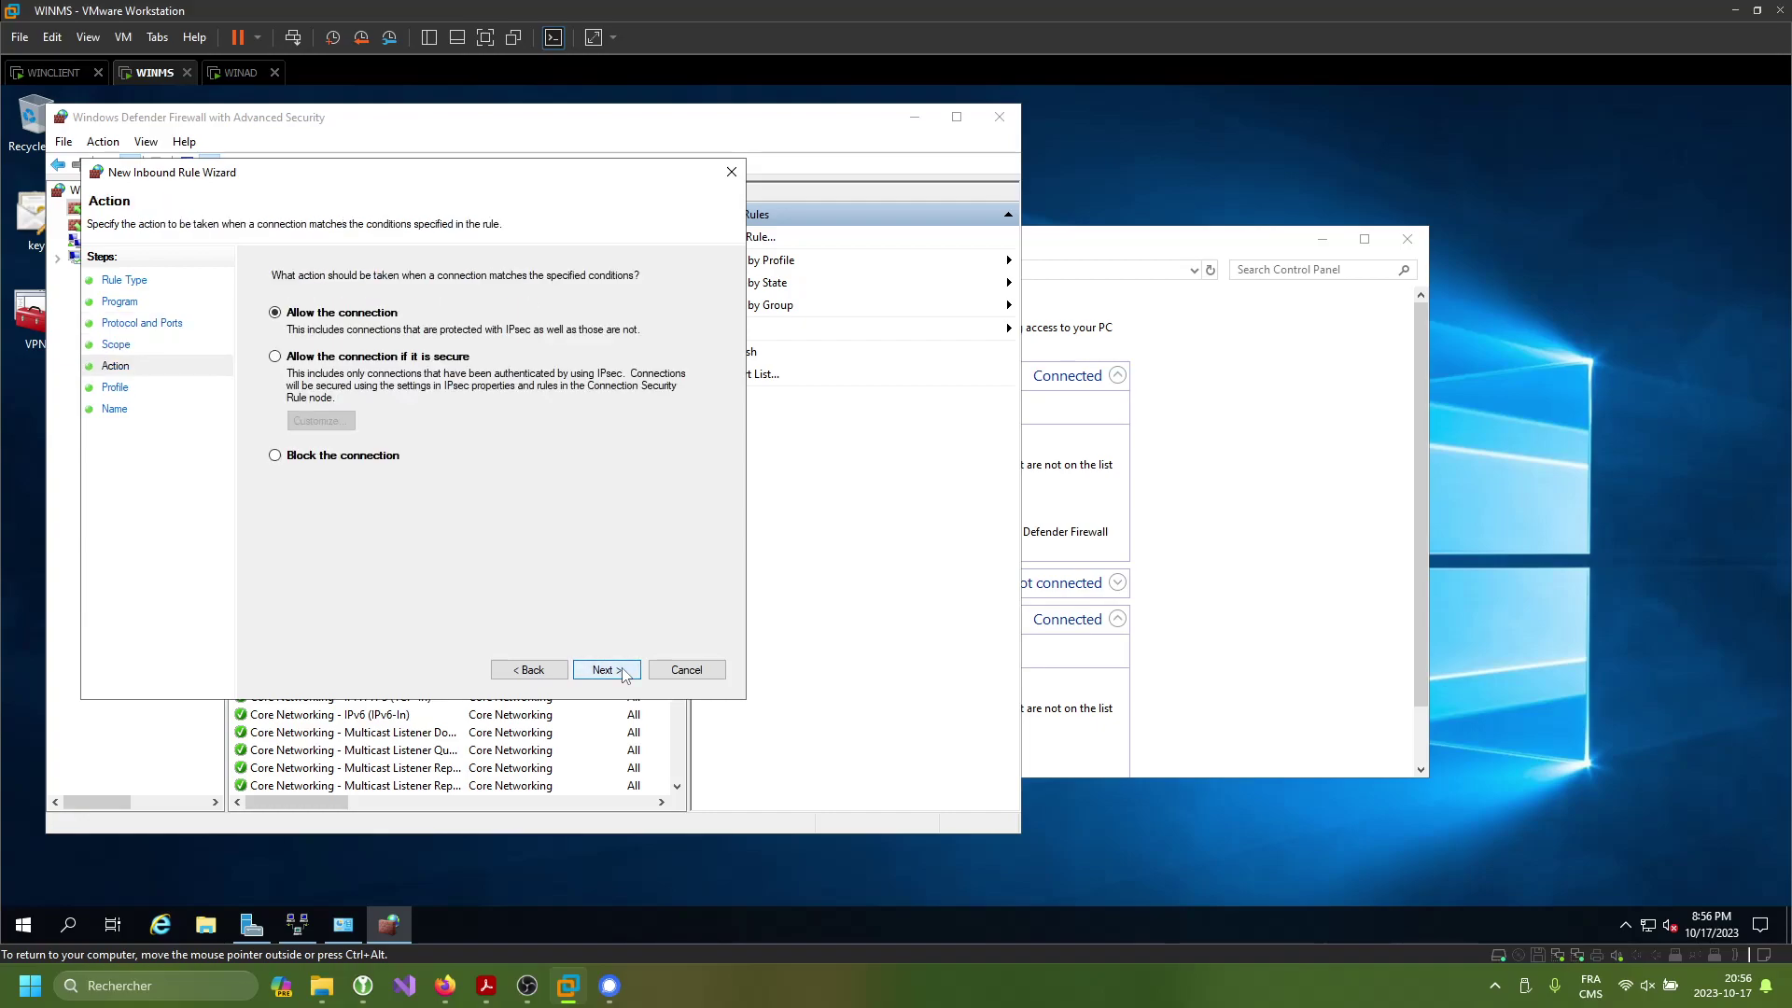
{"action": "left_click", "coordinate": [605, 669]}
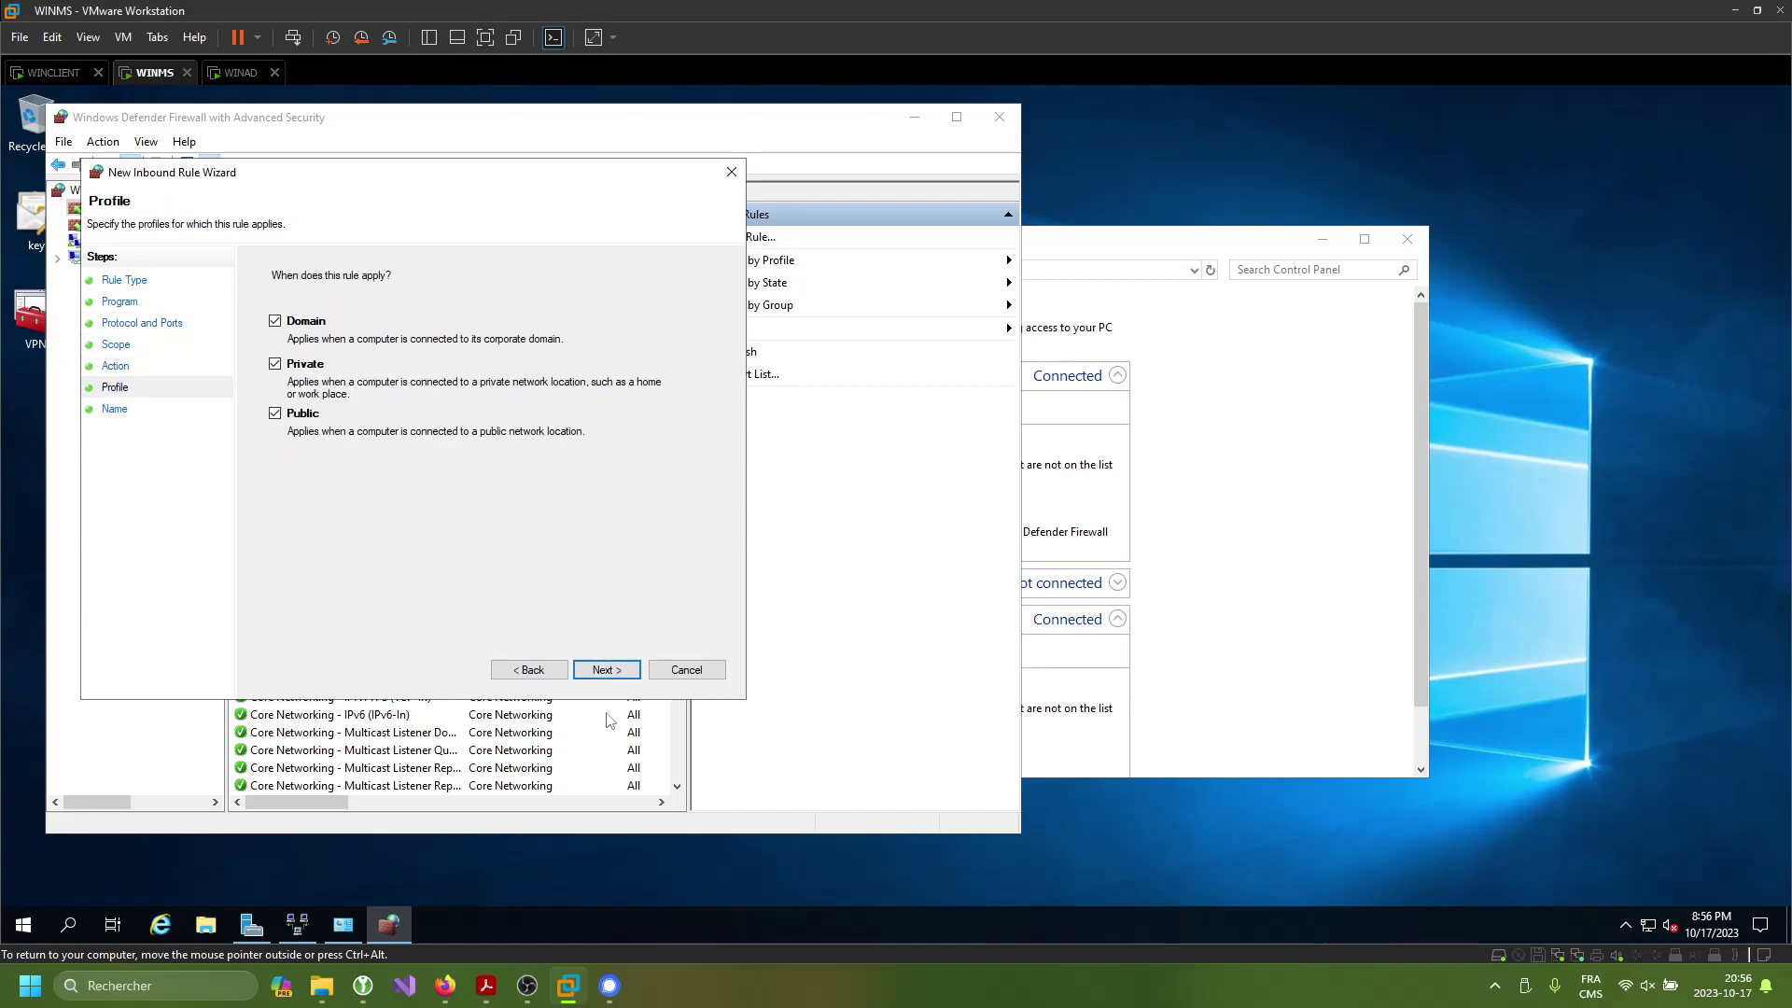
{"action": "left_click", "coordinate": [605, 670]}
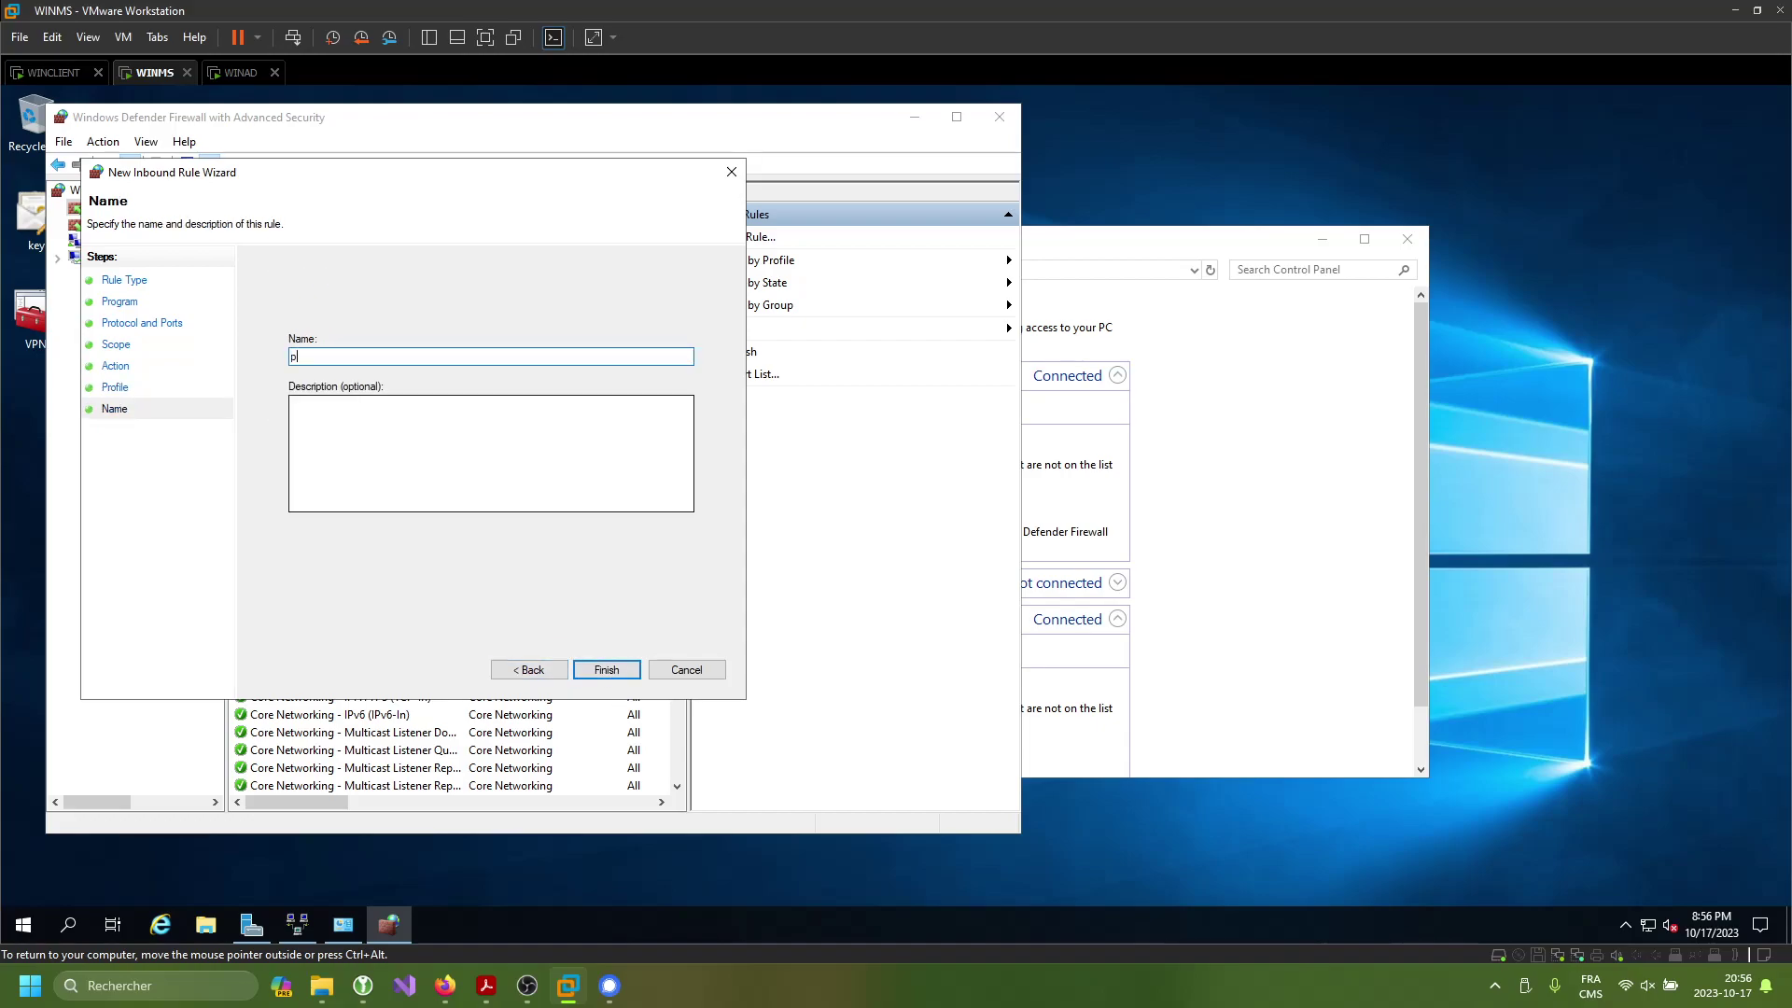
- Name the rule ping, finish it, check it in the list, and close both firewall windows
{"action": "type", "text": "ping"}
{"action": "left_click", "coordinate": [606, 670]}
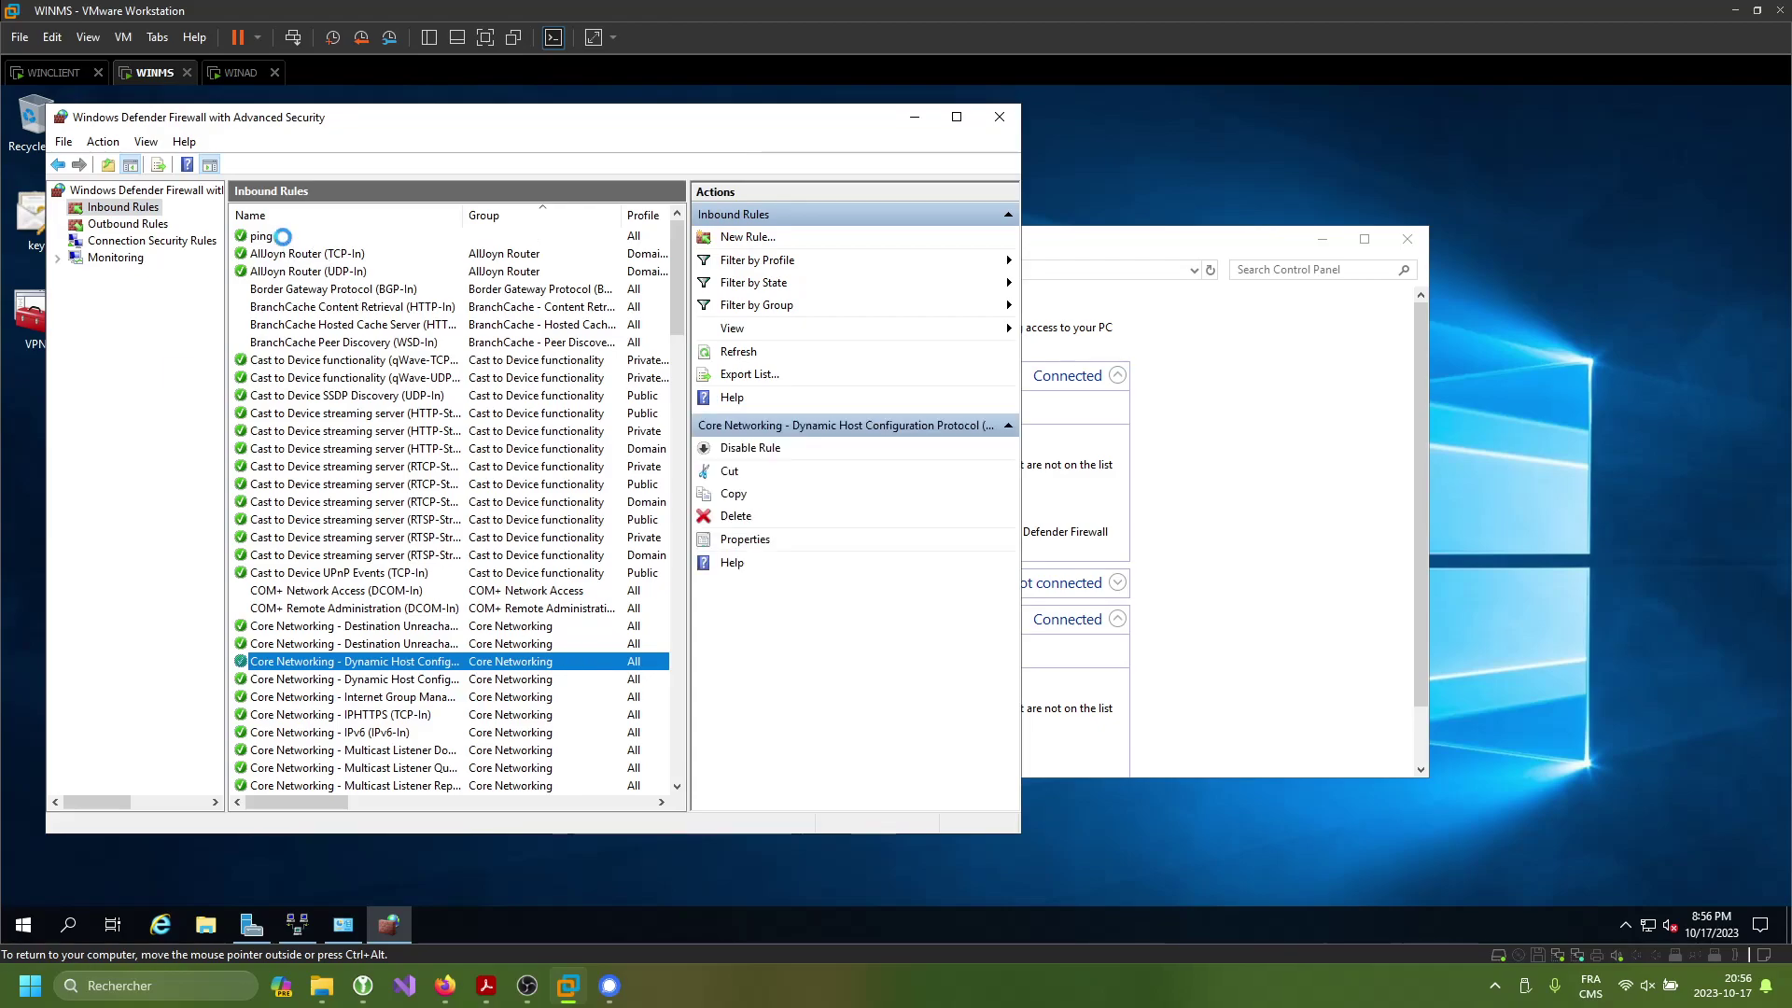
{"action": "left_click", "coordinate": [284, 239]}
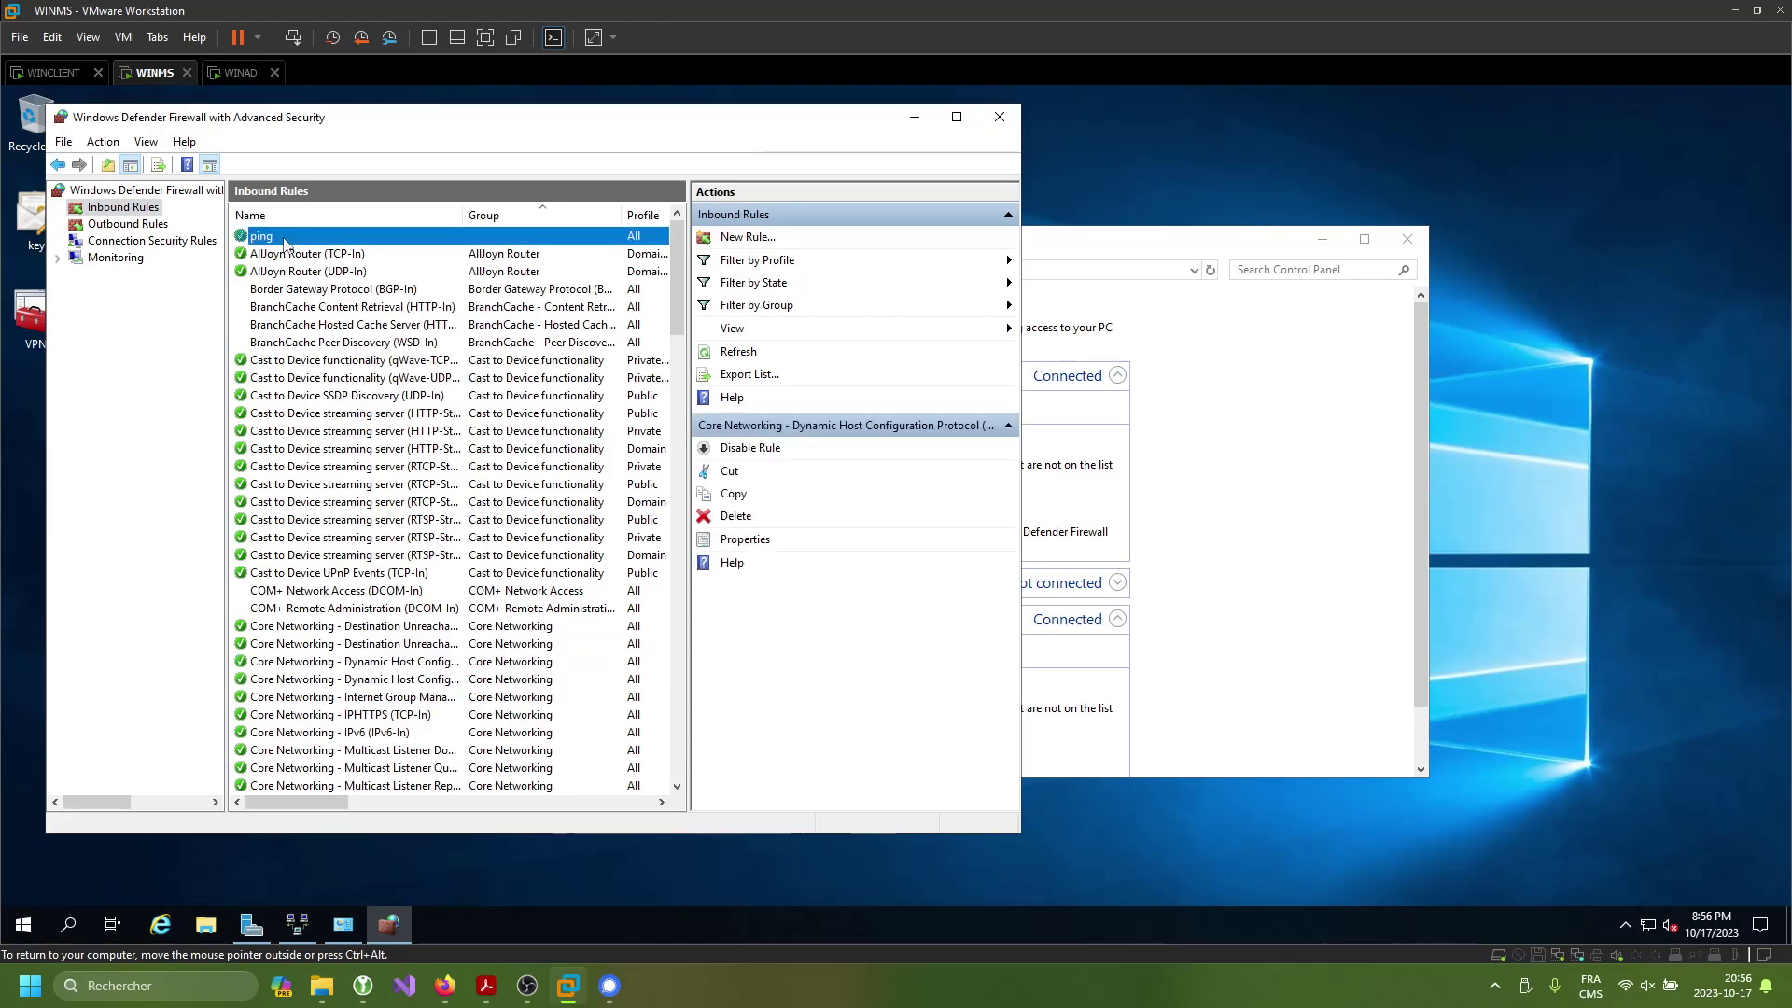
{"action": "left_click", "coordinate": [995, 119]}
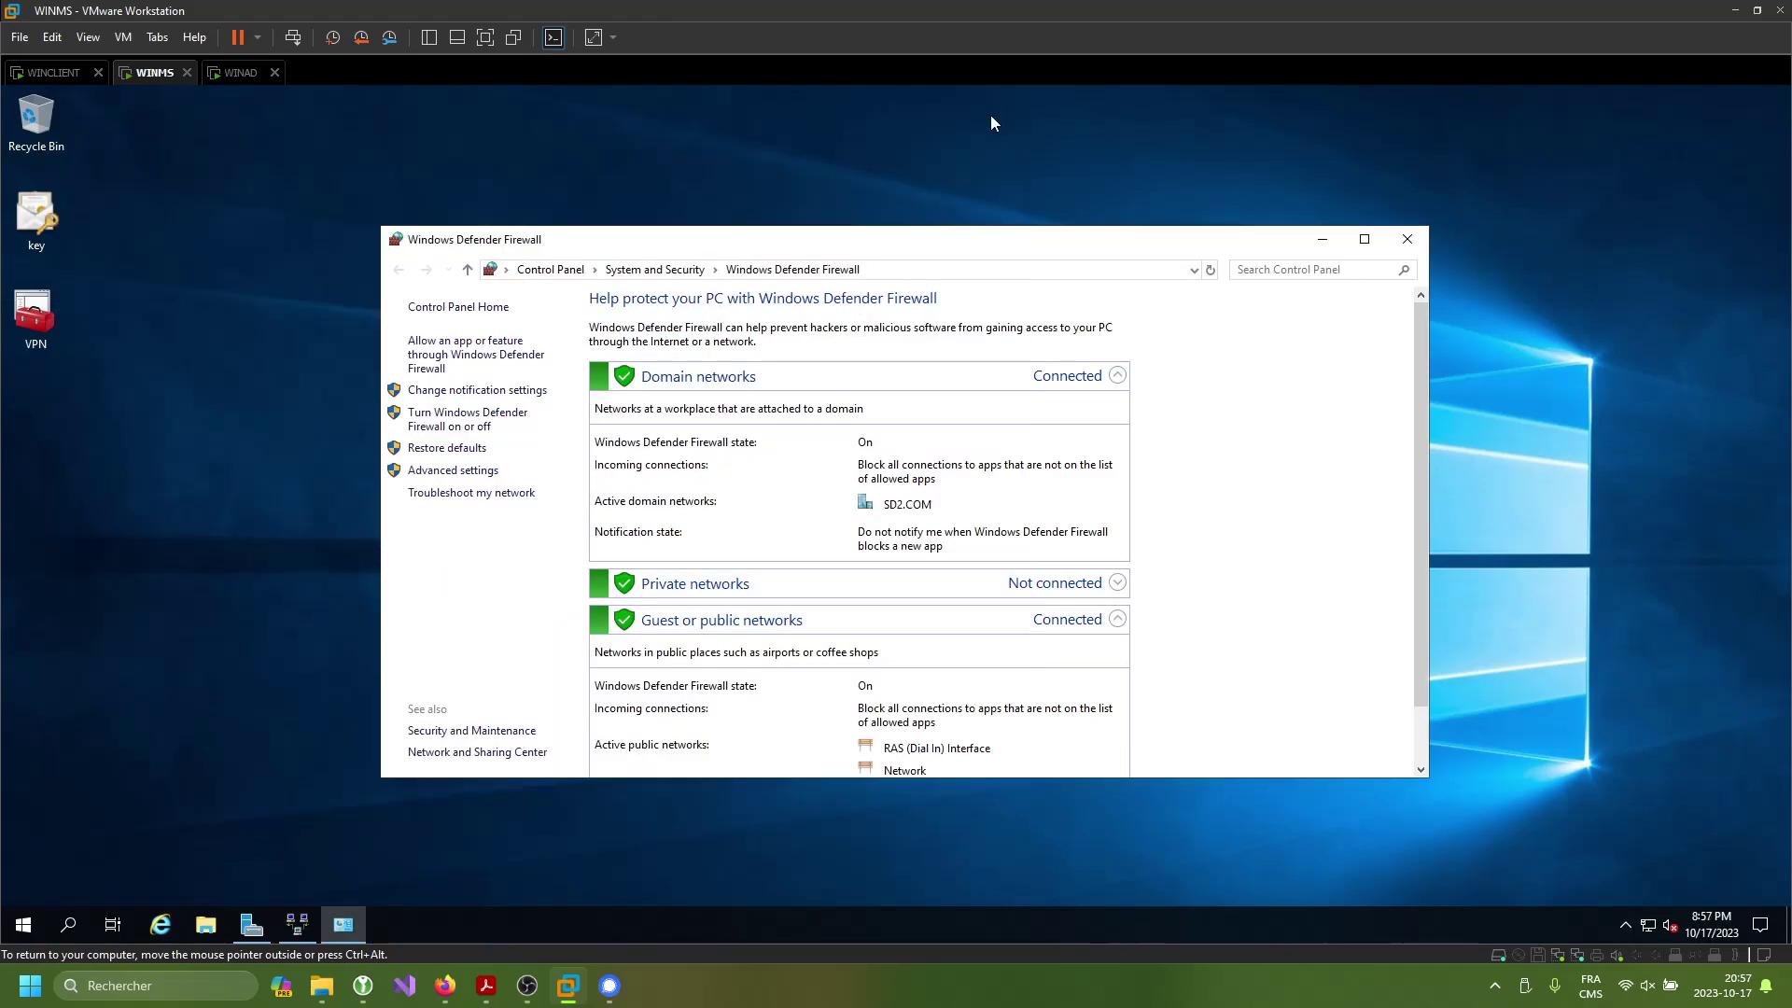
{"action": "left_click", "coordinate": [1407, 239]}
- On WINAD, open the DHCP console maximized, expand winad.sd2.com IPv4, and start a New Scope
{"action": "left_click", "coordinate": [240, 72]}
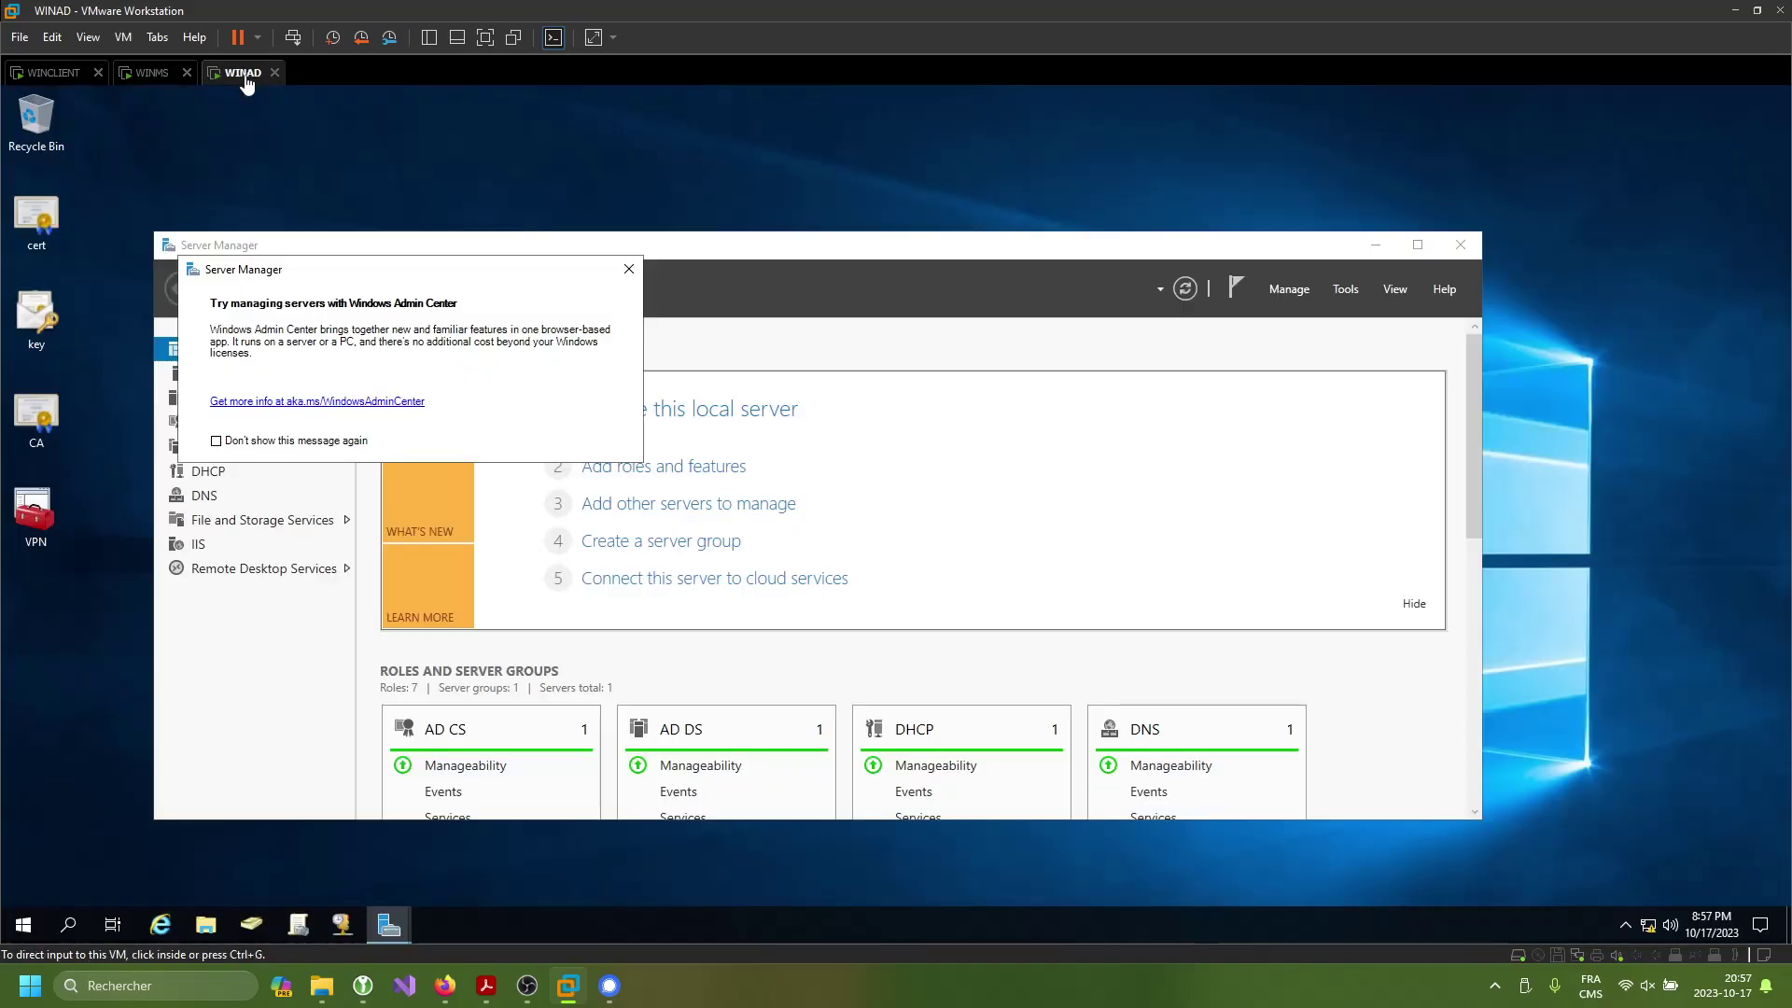
{"action": "left_click", "coordinate": [342, 925]}
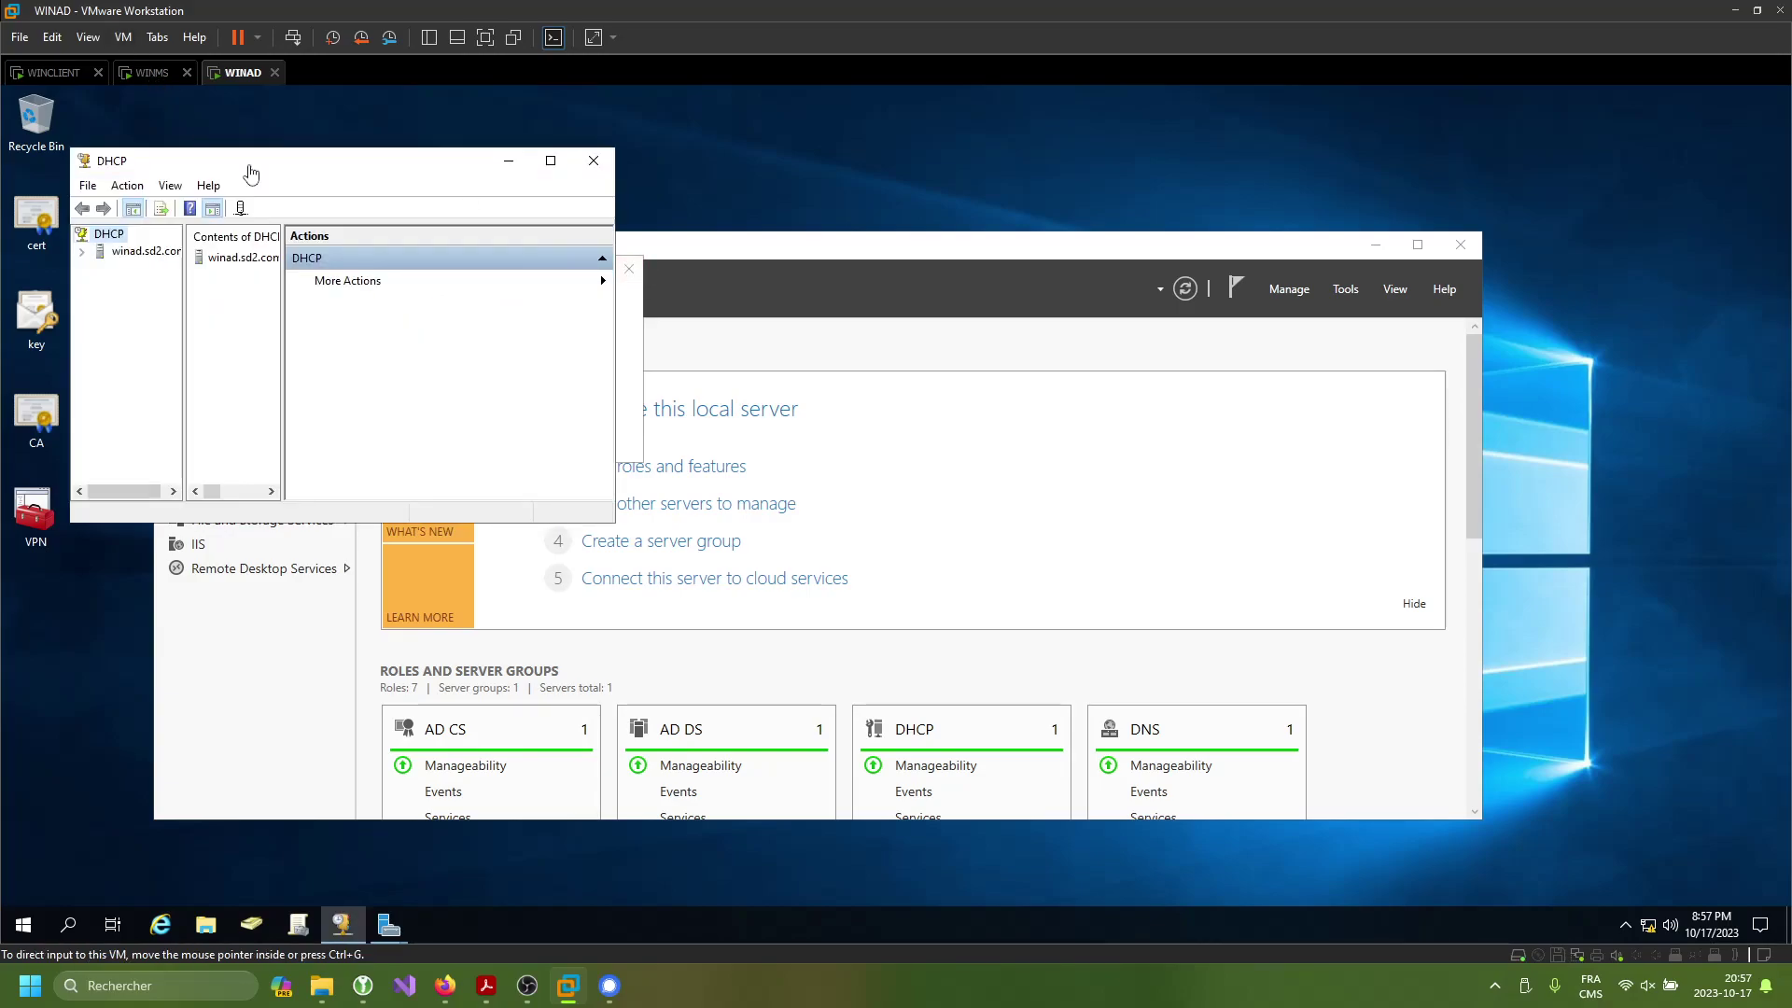
{"action": "left_click", "coordinate": [551, 161]}
{"action": "double_click", "coordinate": [48, 184]}
{"action": "double_click", "coordinate": [71, 199]}
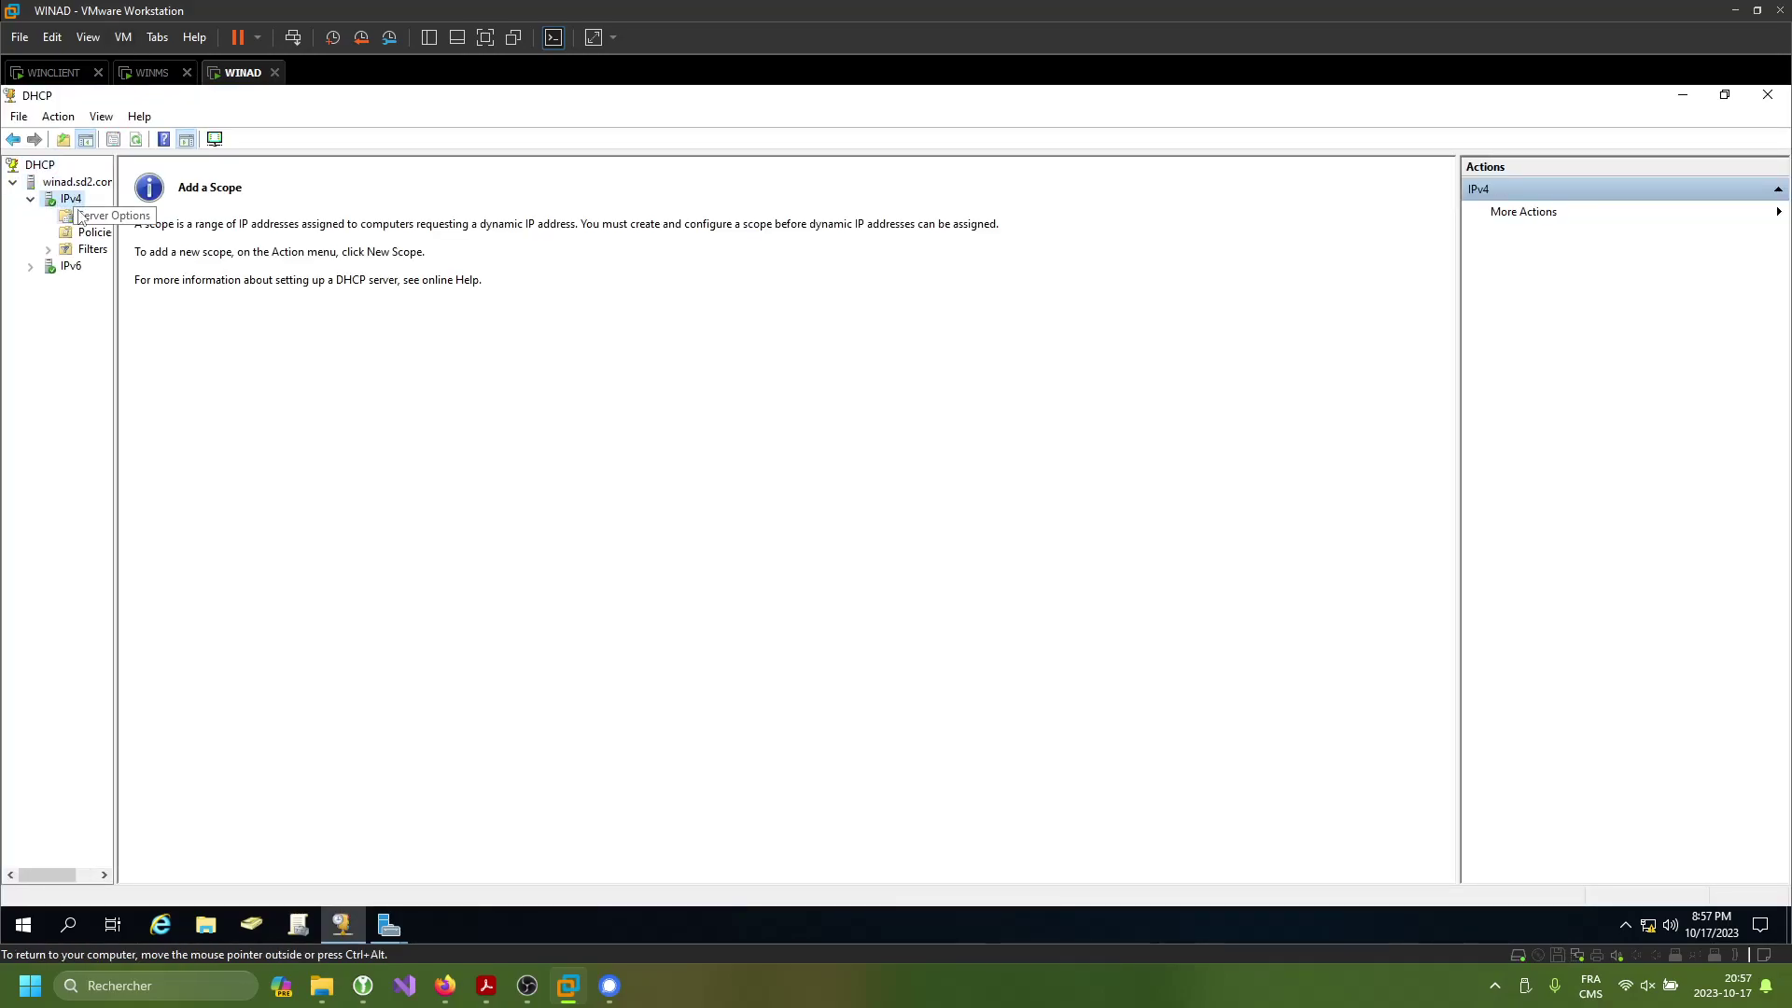
{"action": "left_click", "coordinate": [80, 215]}
{"action": "right_click", "coordinate": [72, 199]}
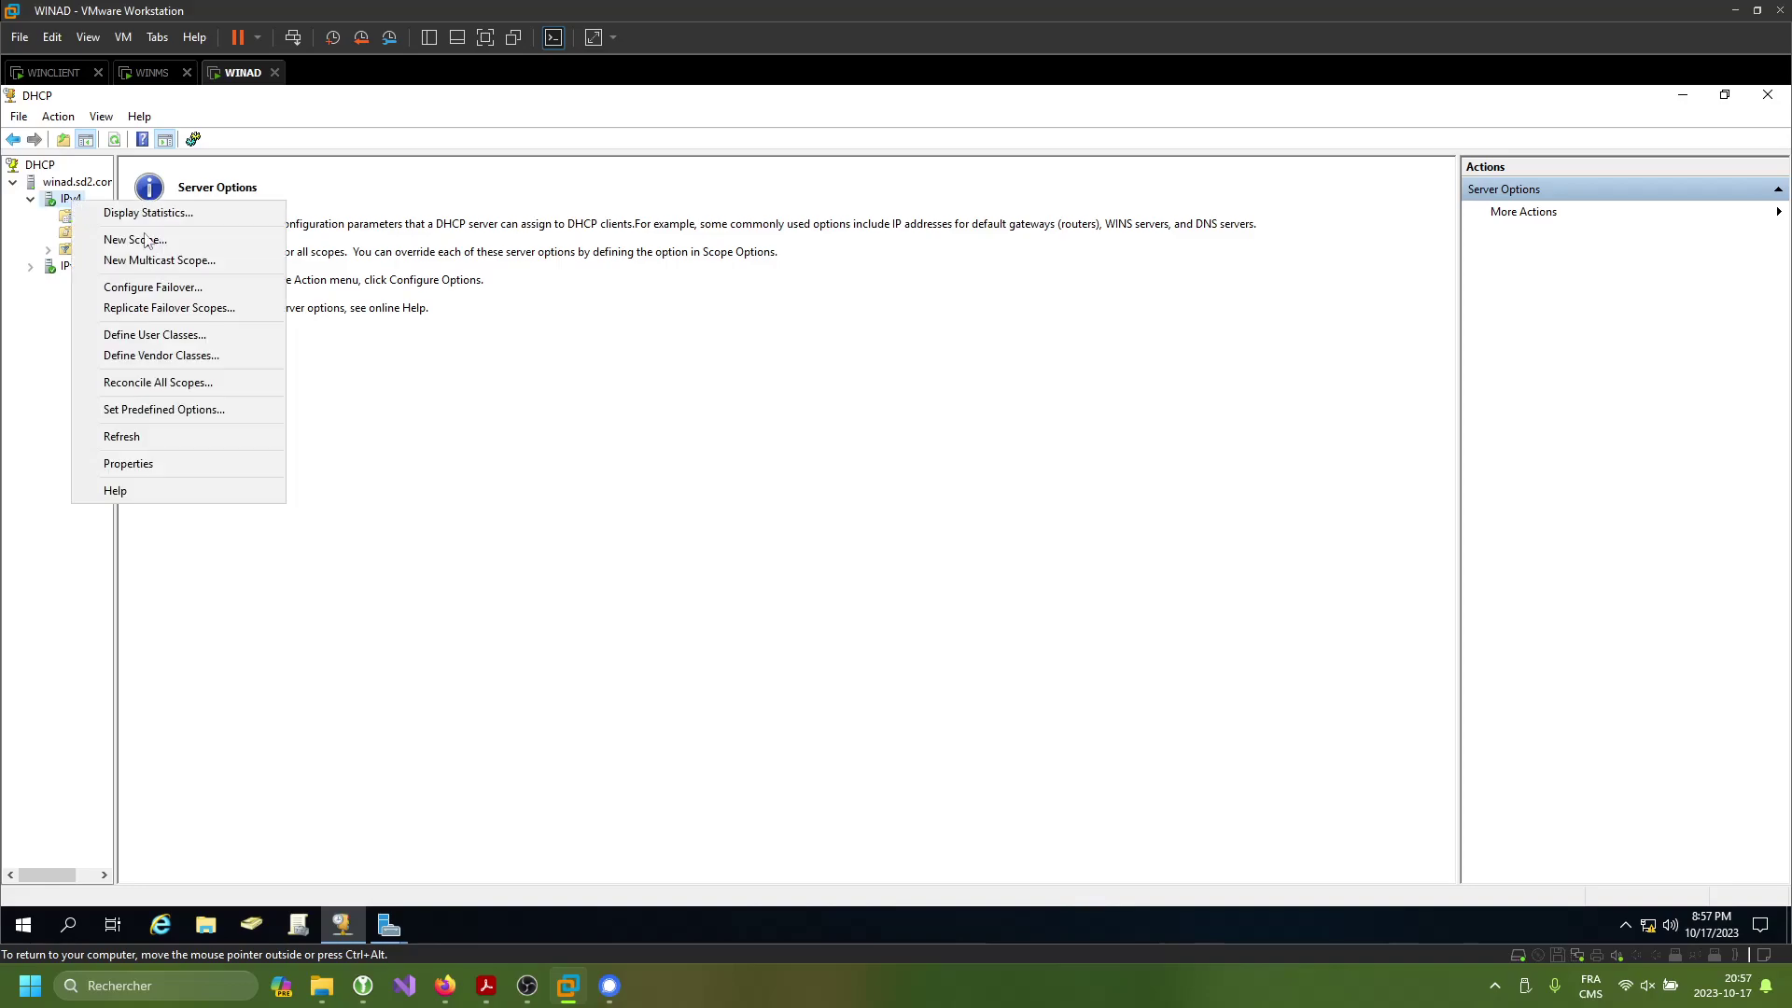
{"action": "left_click", "coordinate": [124, 238]}
- Name the scope test and give it range 10.168.151.100–10.168.151.150 with mask 255.255.255.0
{"action": "left_click", "coordinate": [1010, 670]}
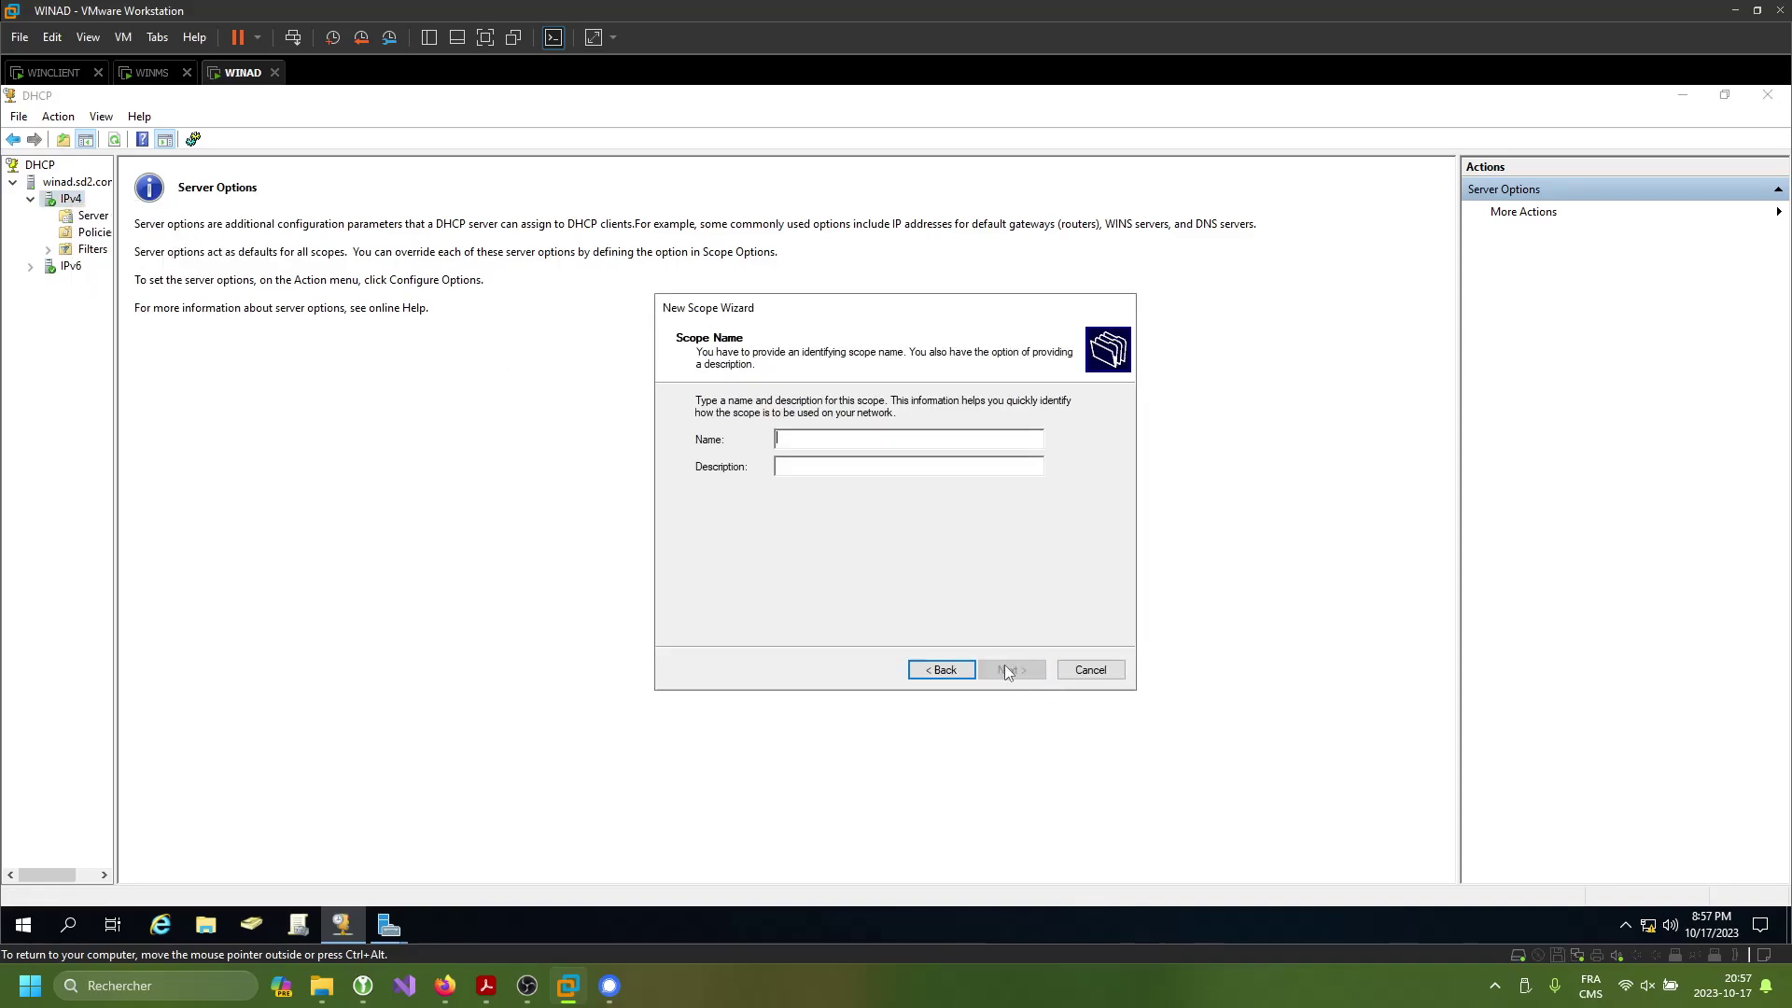
{"action": "type", "text": "test"}
{"action": "left_click", "coordinate": [1001, 668]}
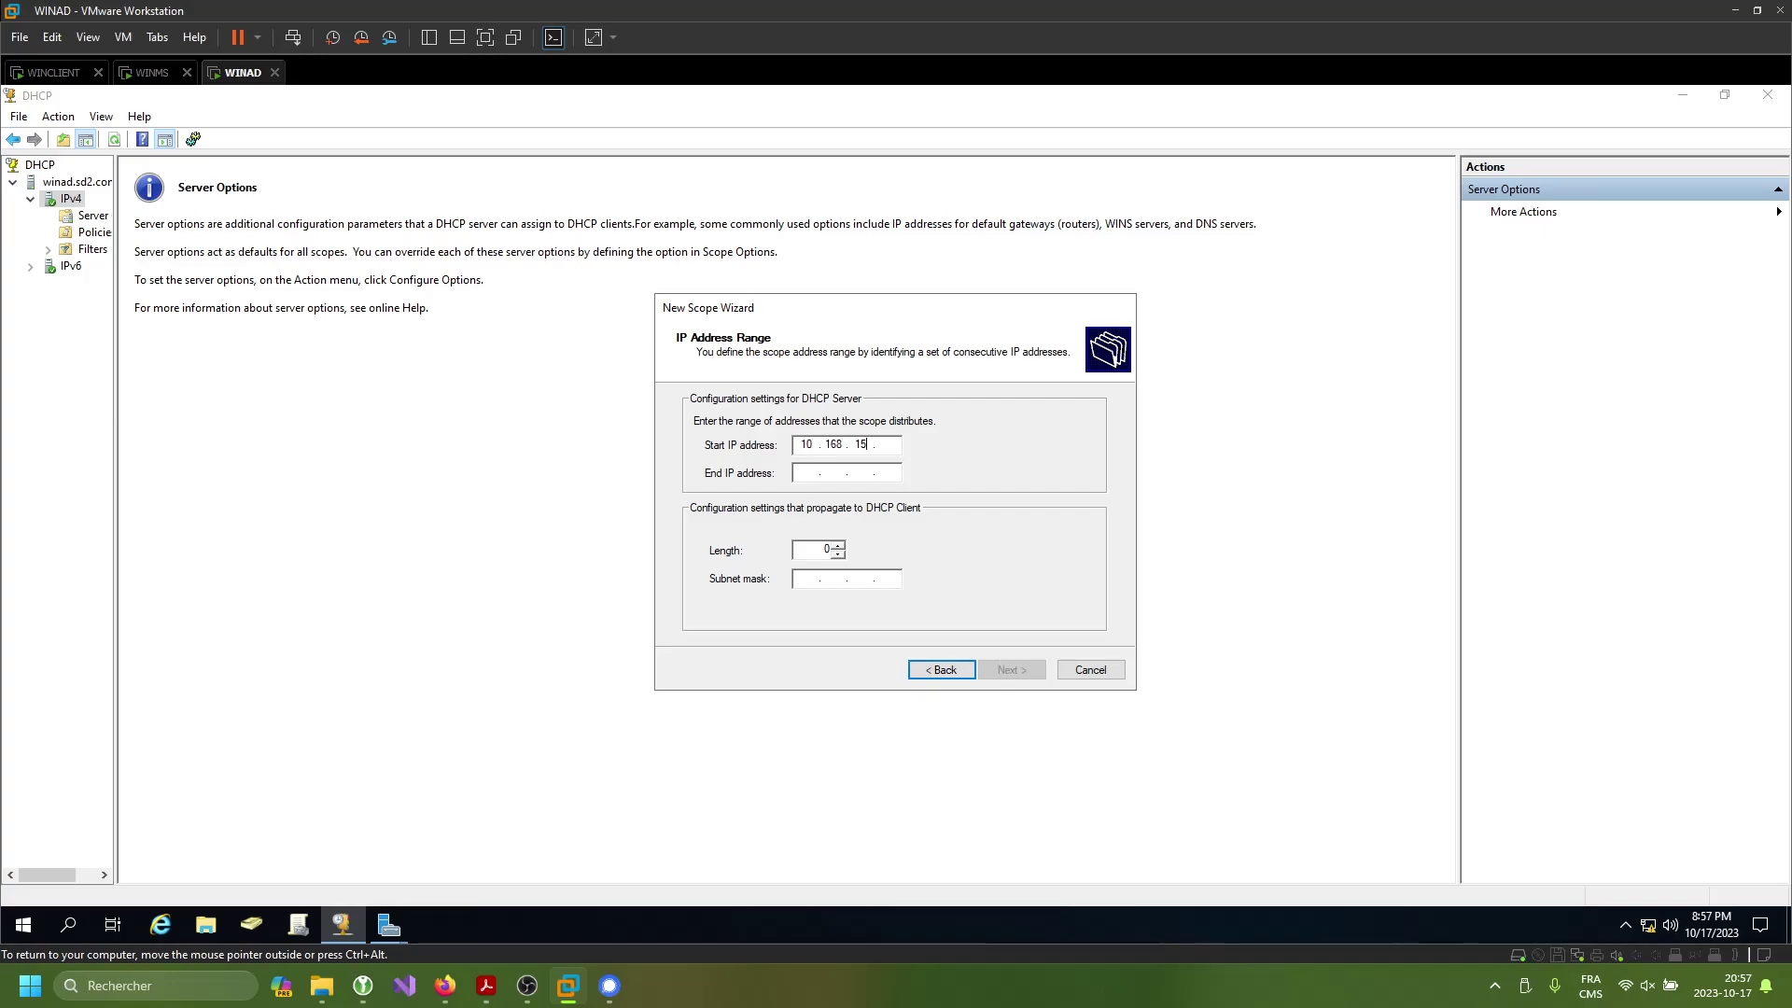
{"action": "type", "text": "1"}
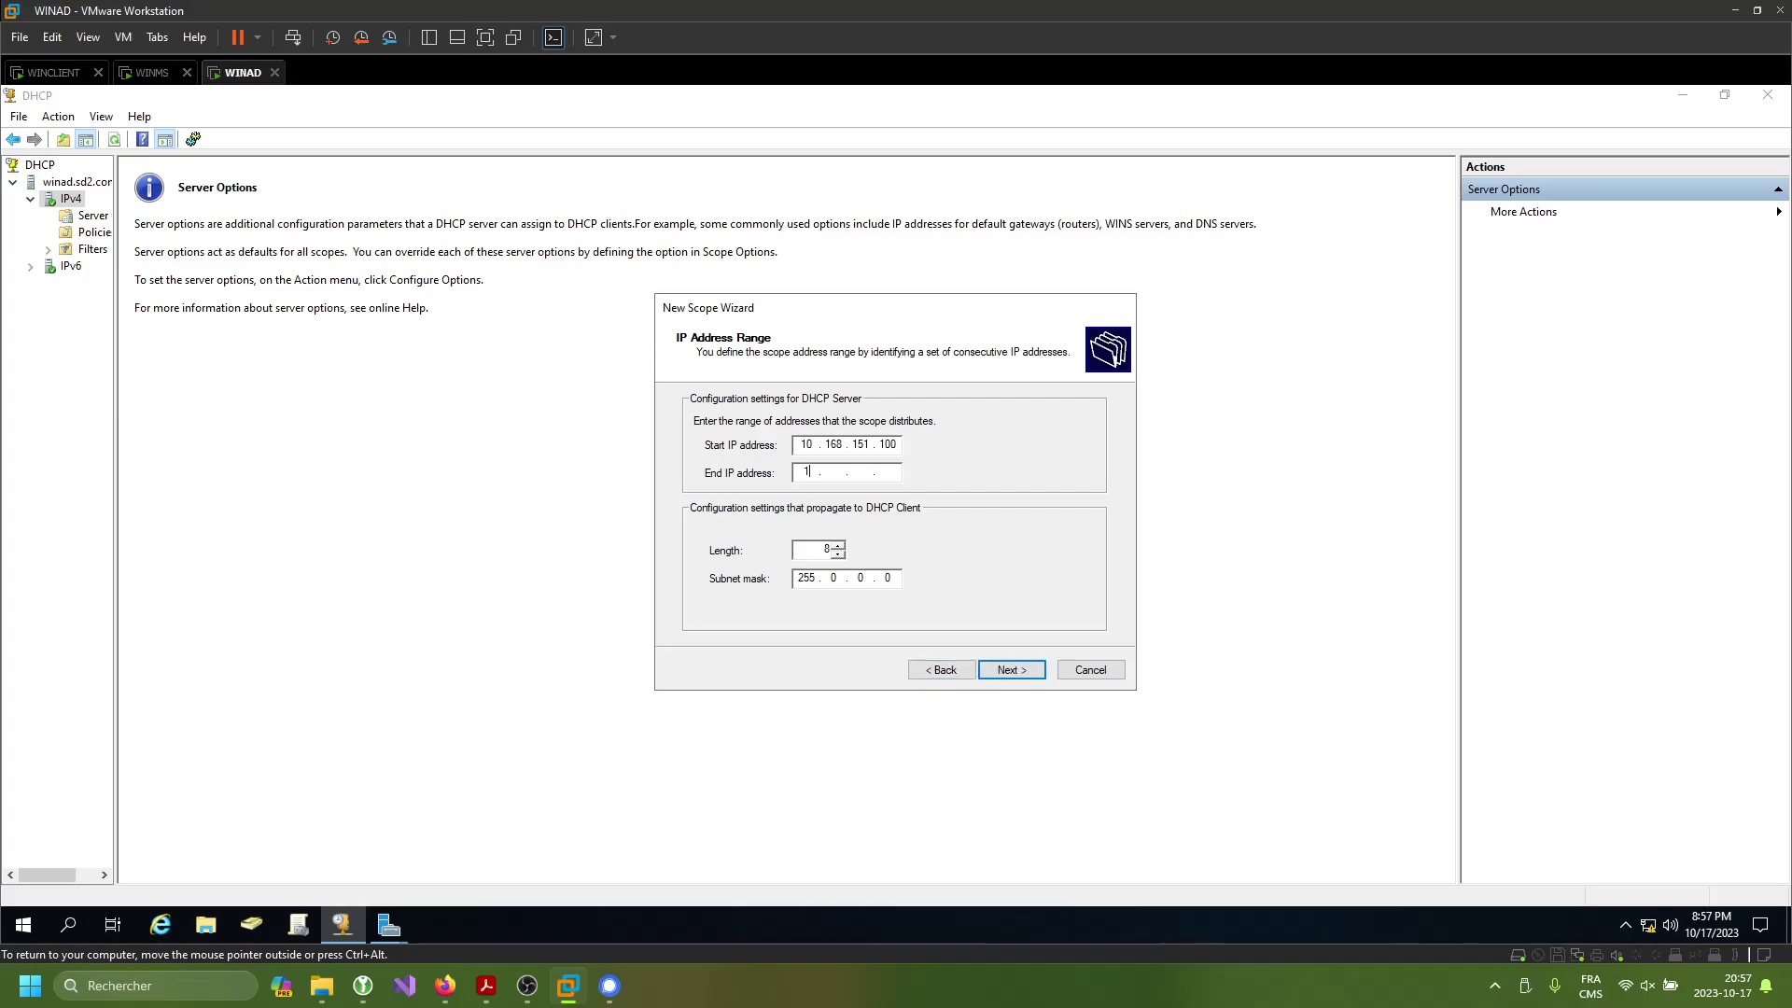
{"action": "type", "text": "0 . 168 . 15"}
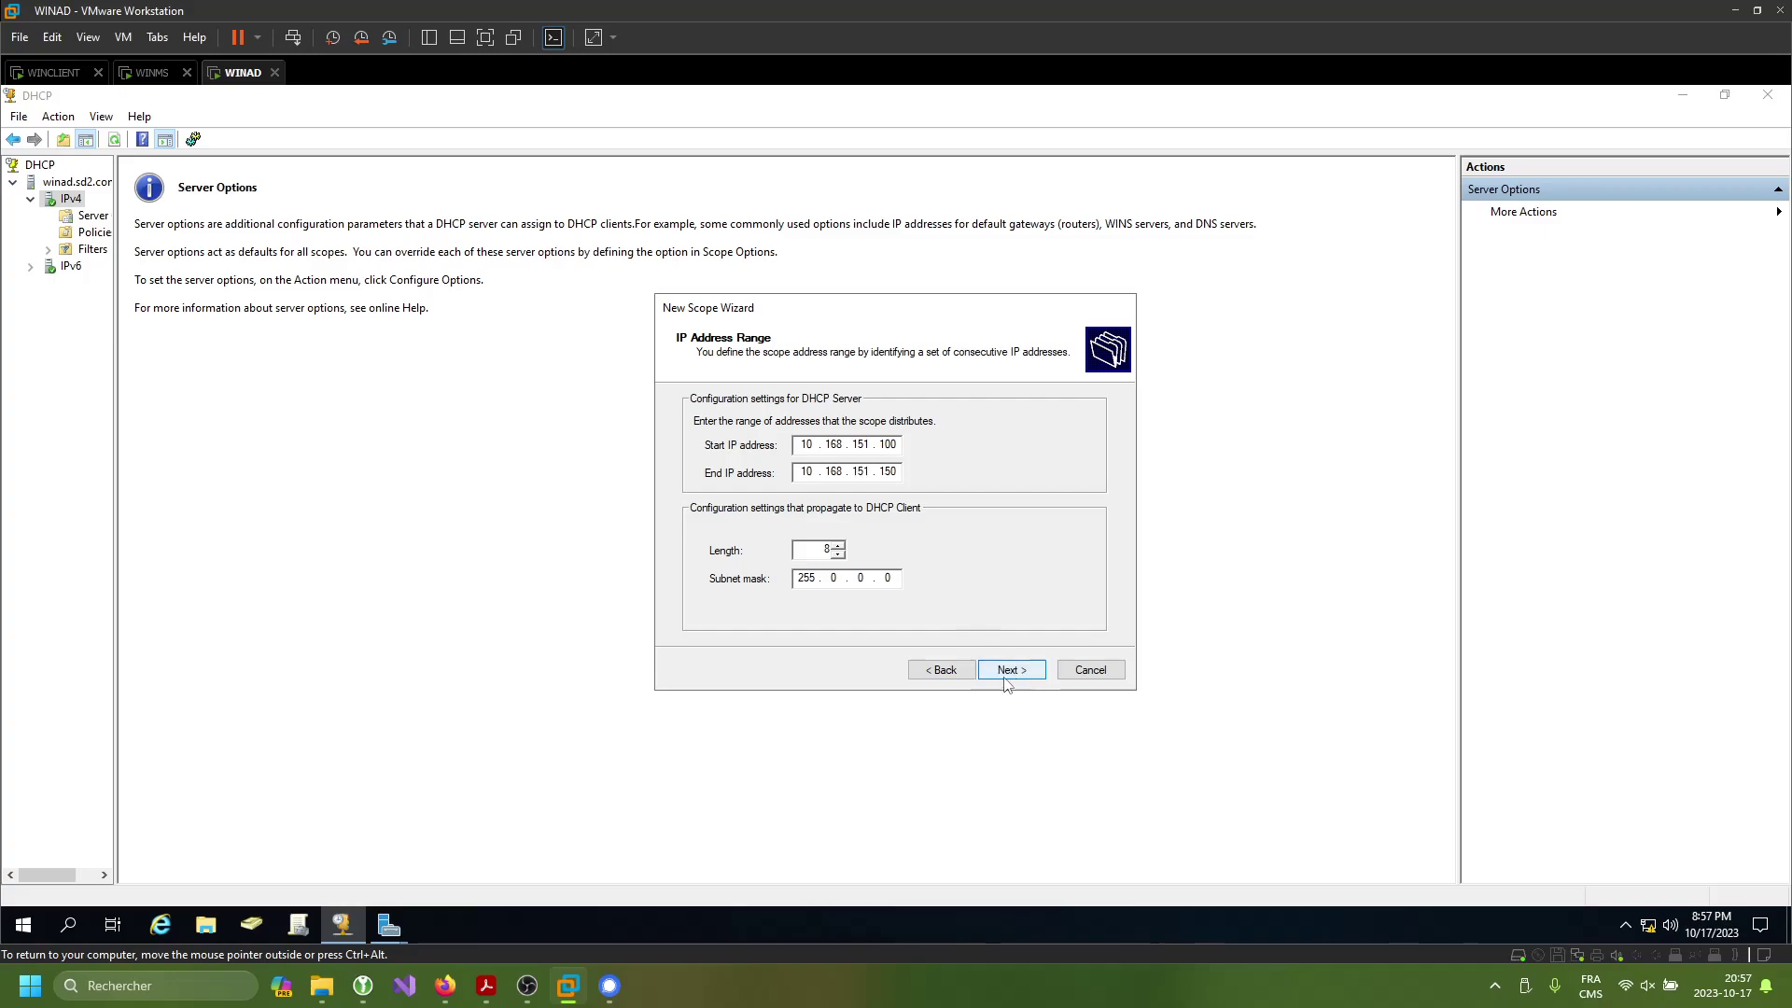
{"action": "left_click", "coordinate": [837, 553]}
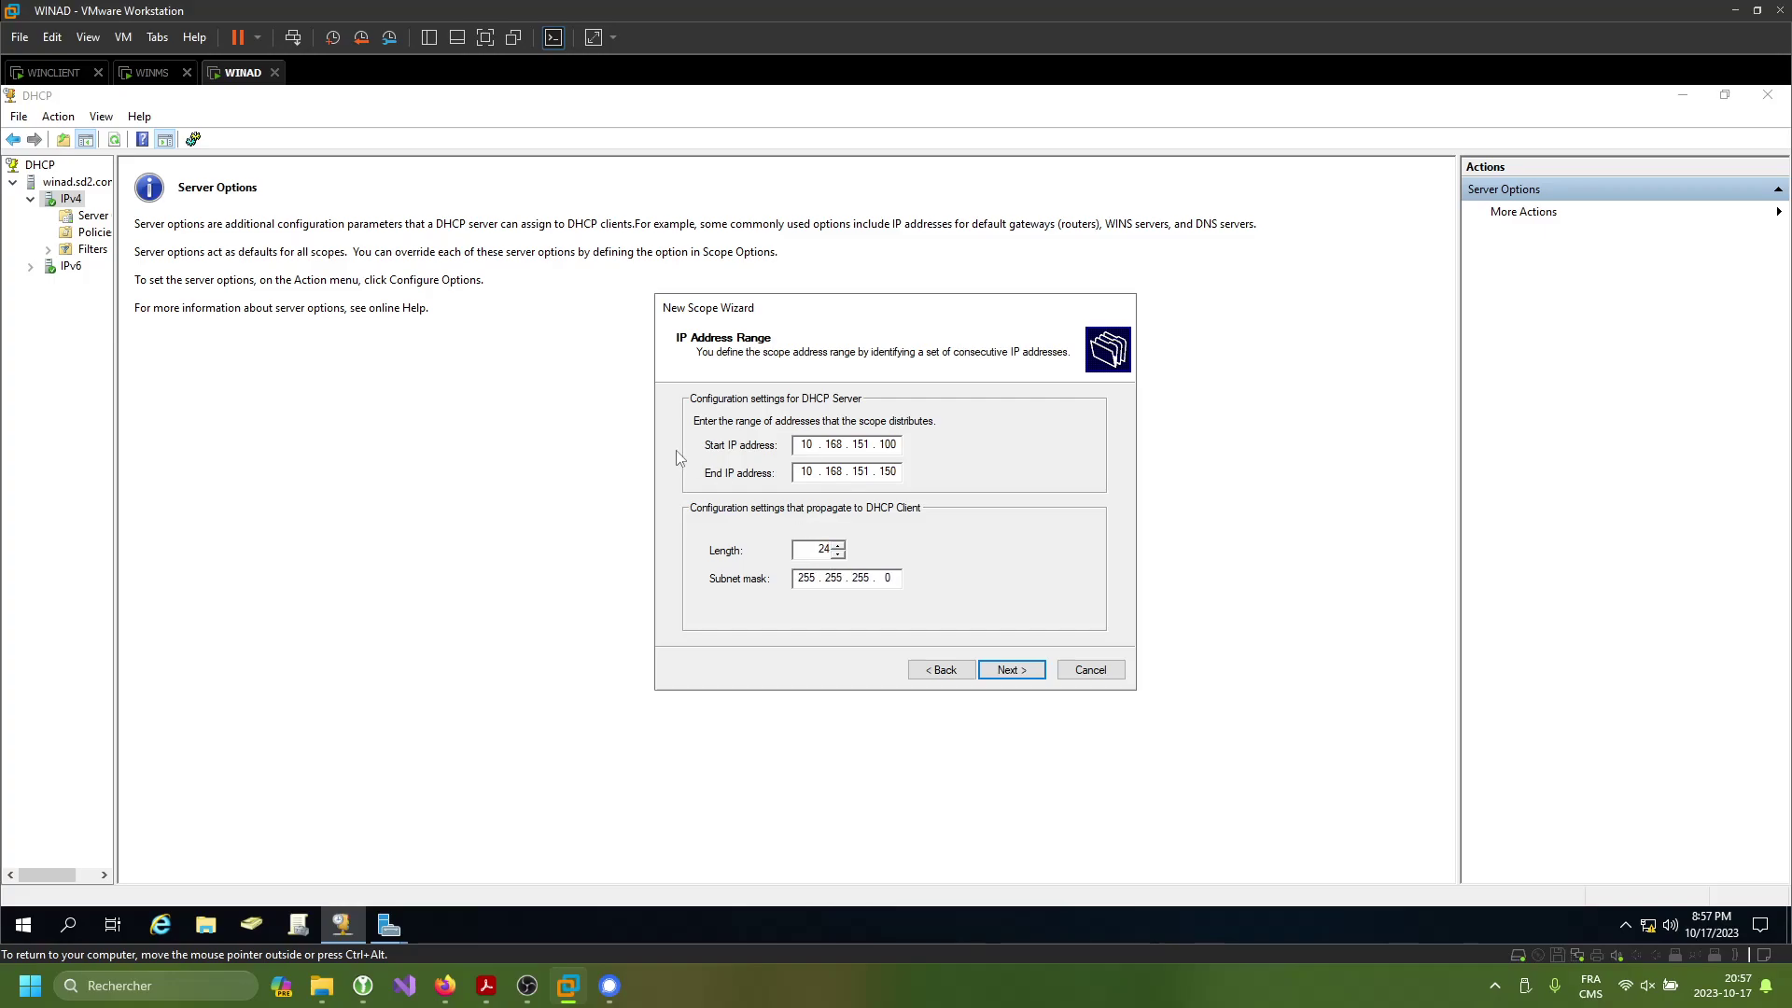
{"action": "left_click", "coordinate": [1018, 671]}
- Set the lease length in days, skip gateway and WINS, and keep domain/DNS options to complete the wizard
{"action": "left_click", "coordinate": [1018, 671]}
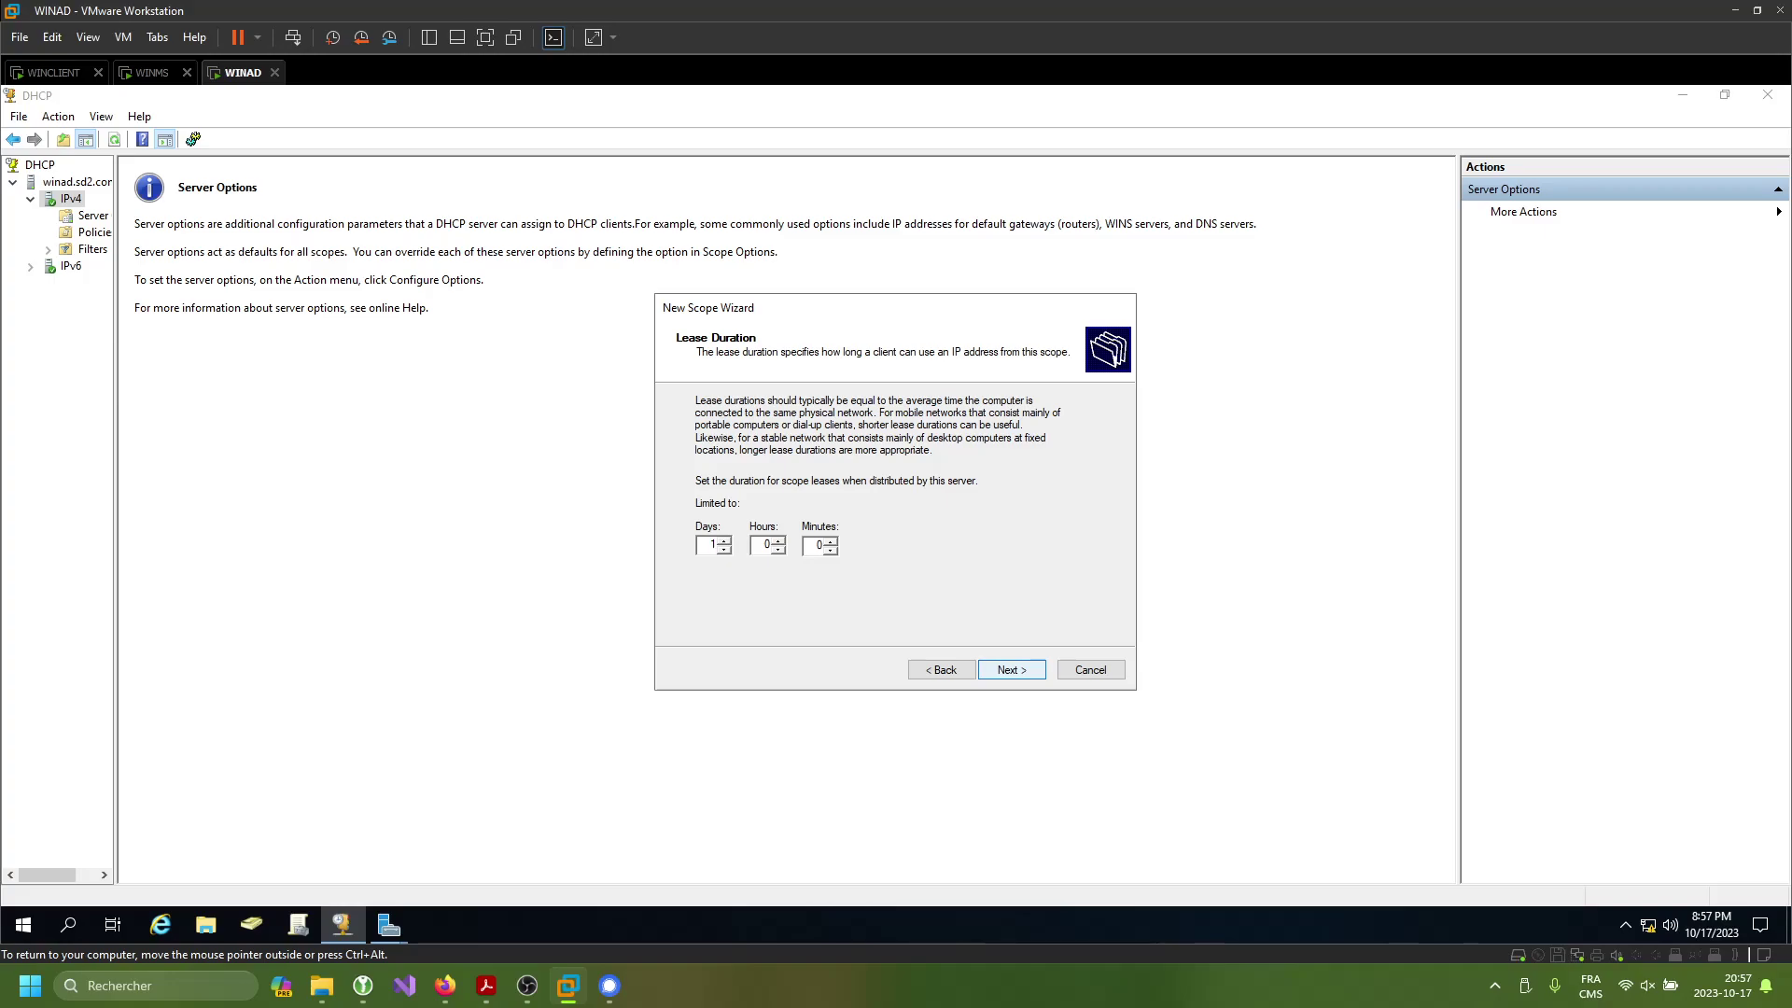
{"action": "key", "text": "BackSpace"}
{"action": "left_click", "coordinate": [724, 540]}
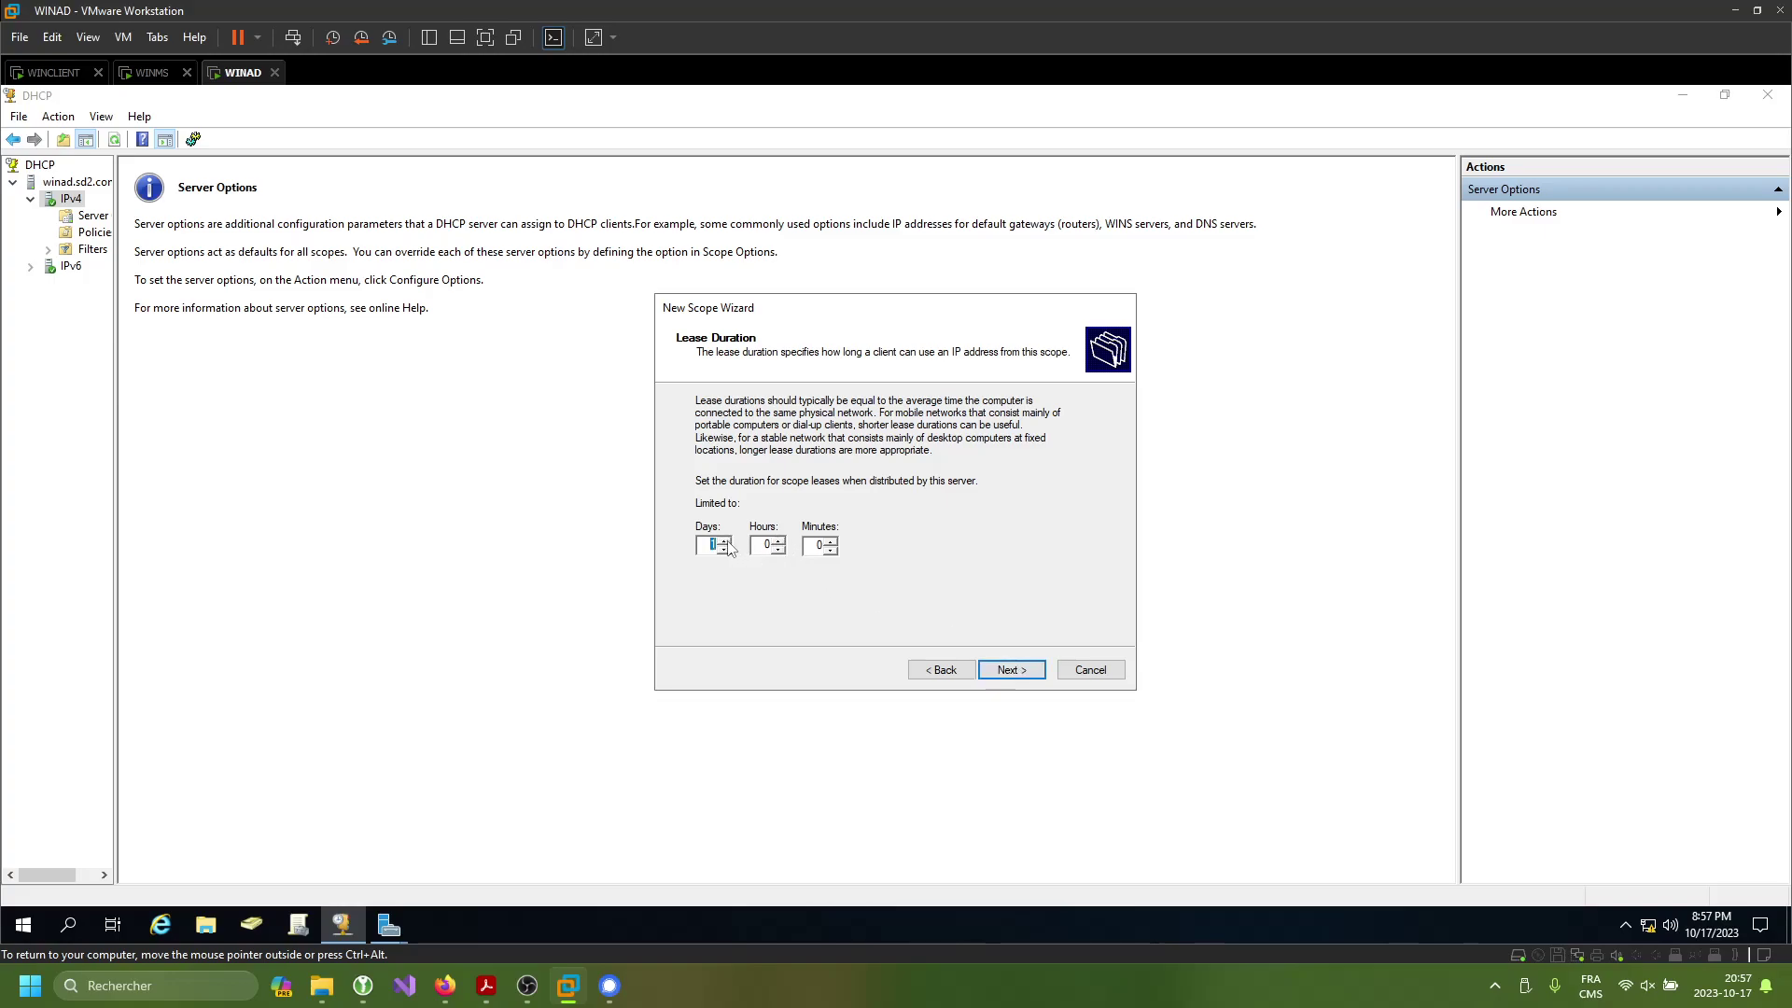
{"action": "left_click", "coordinate": [998, 668]}
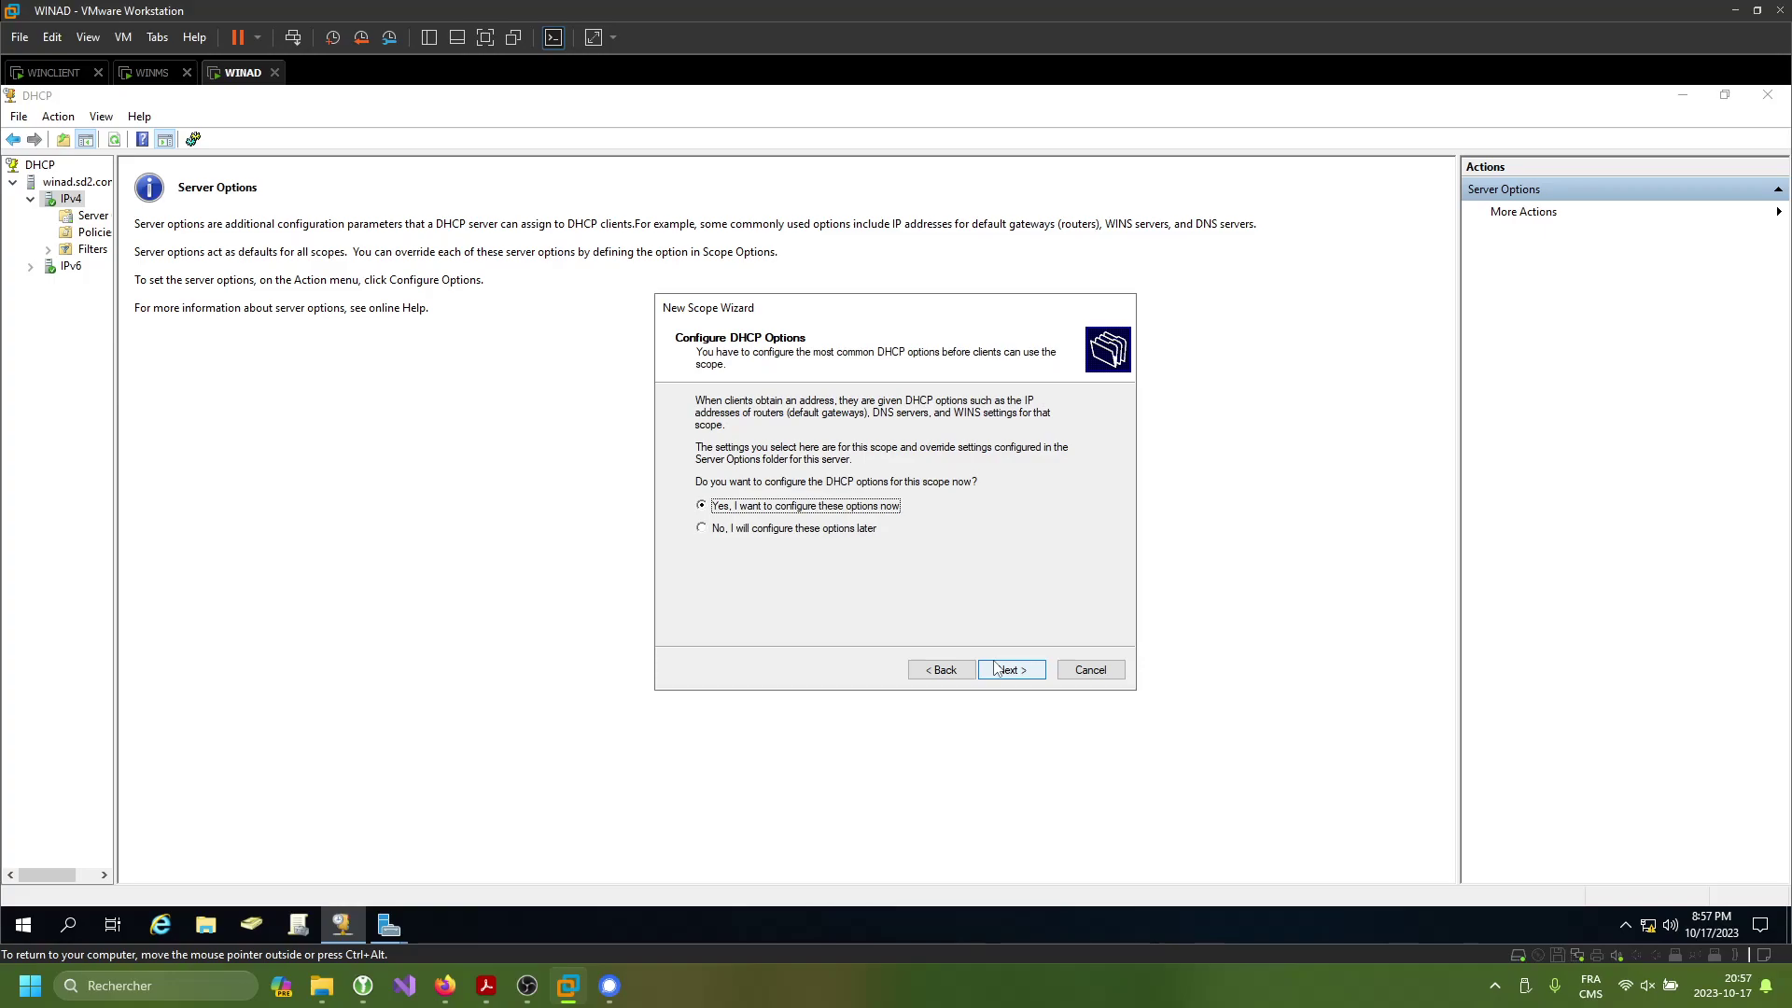
{"action": "left_click", "coordinate": [997, 668]}
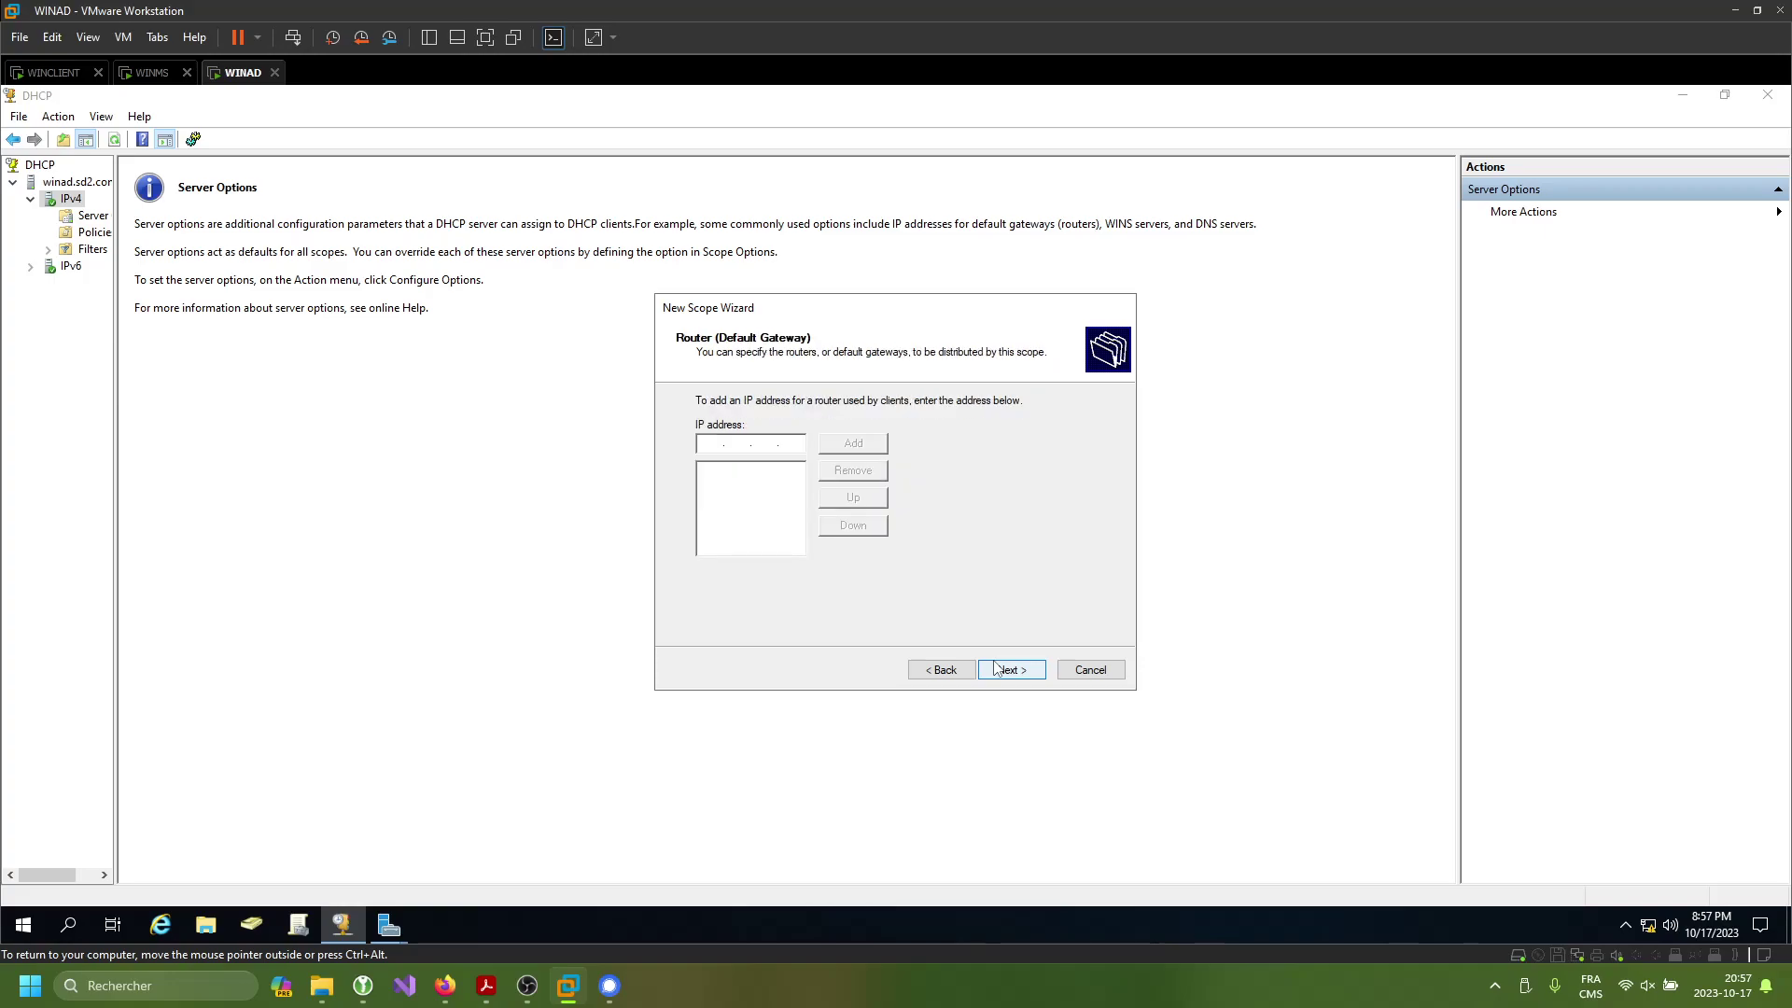
{"action": "left_click", "coordinate": [997, 668]}
{"action": "left_click", "coordinate": [997, 668]}
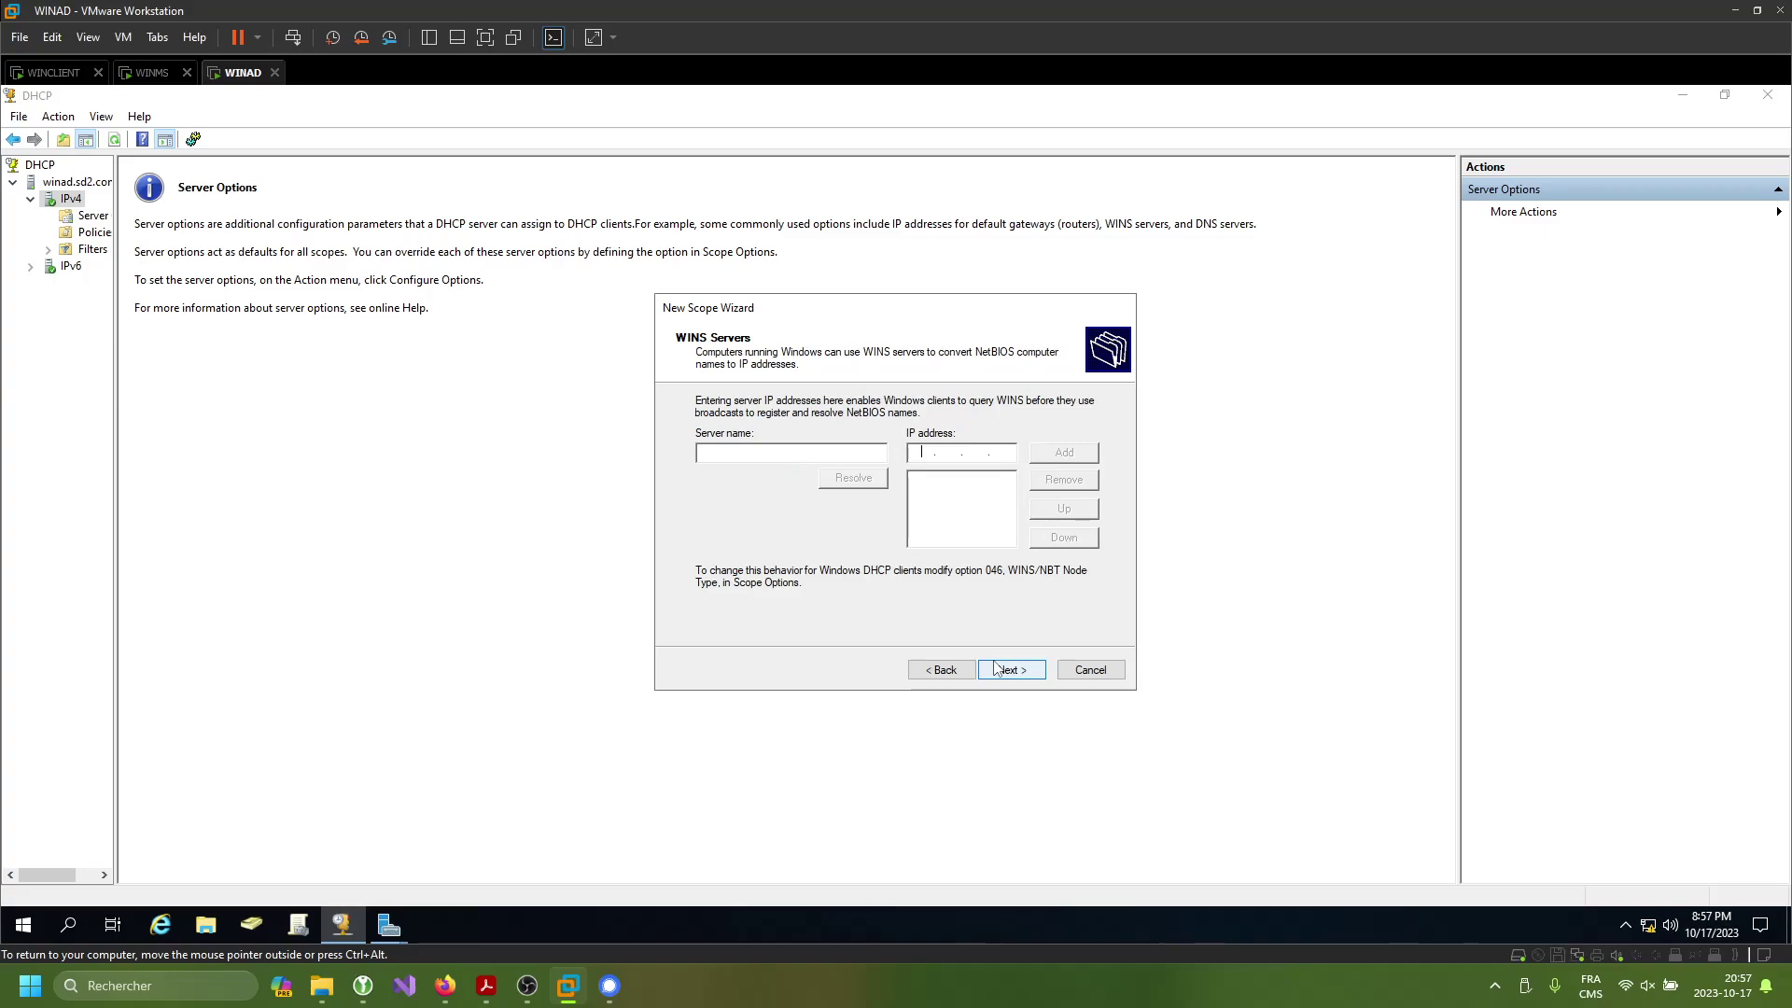
{"action": "left_click", "coordinate": [998, 668]}
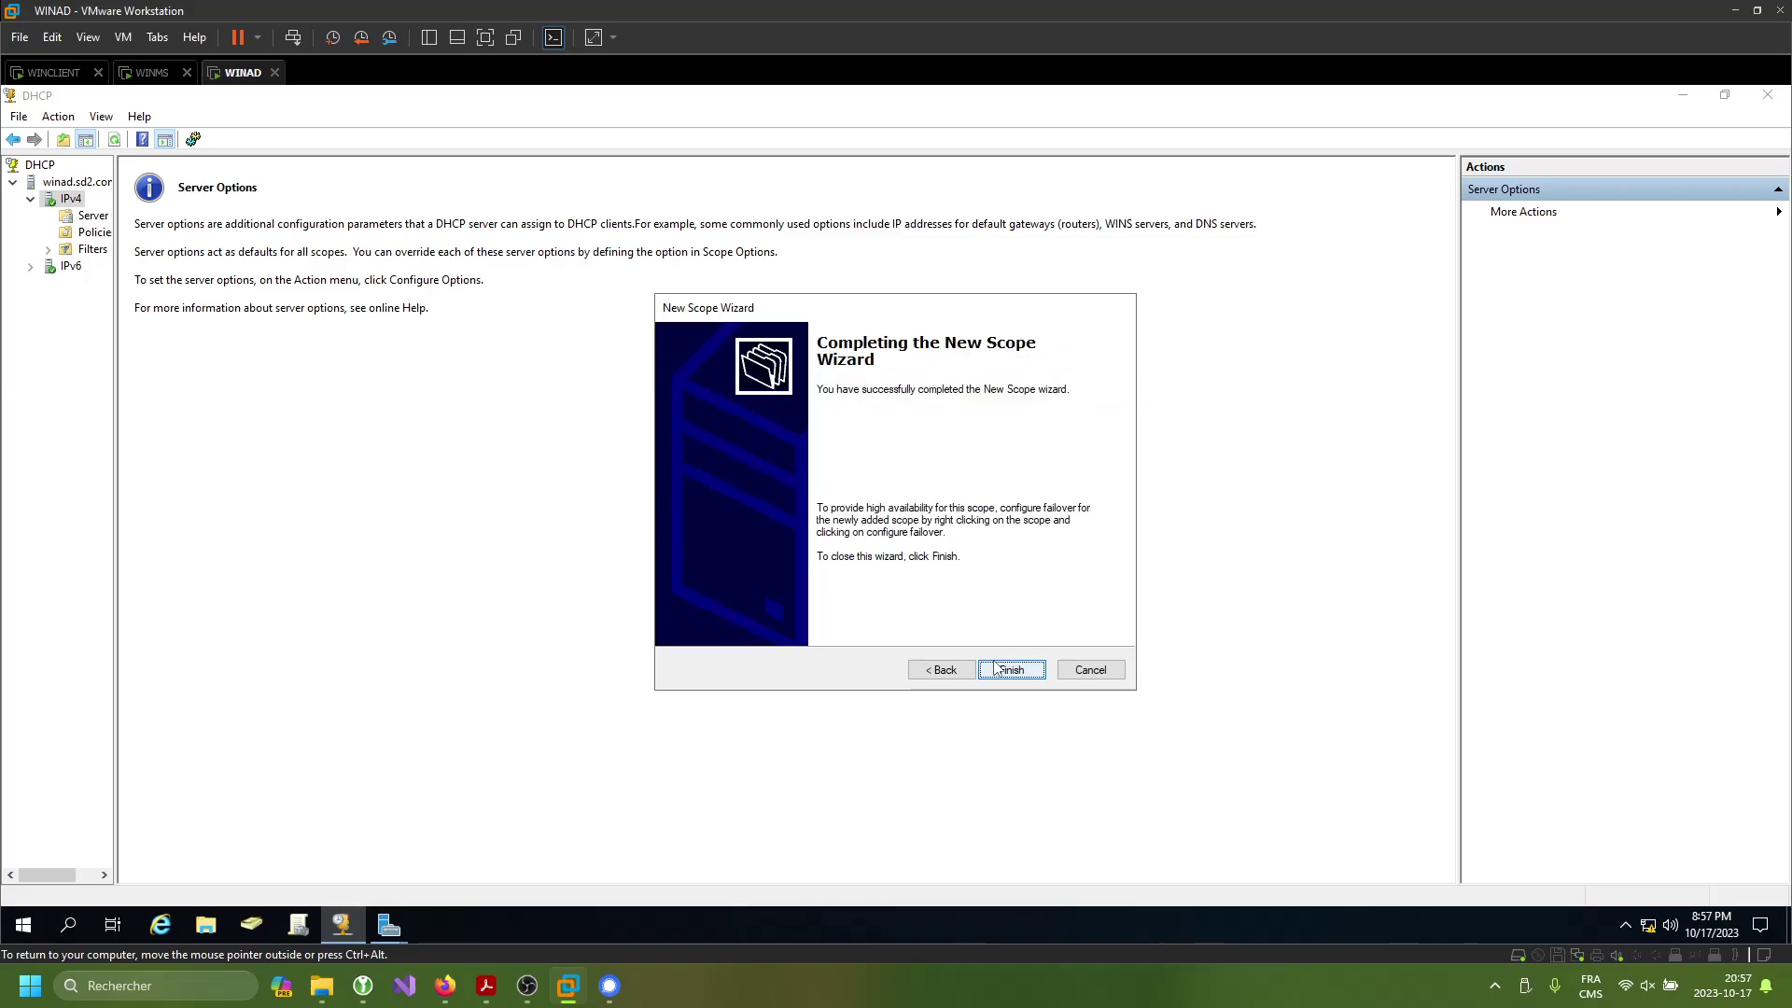
{"action": "left_click", "coordinate": [997, 668]}
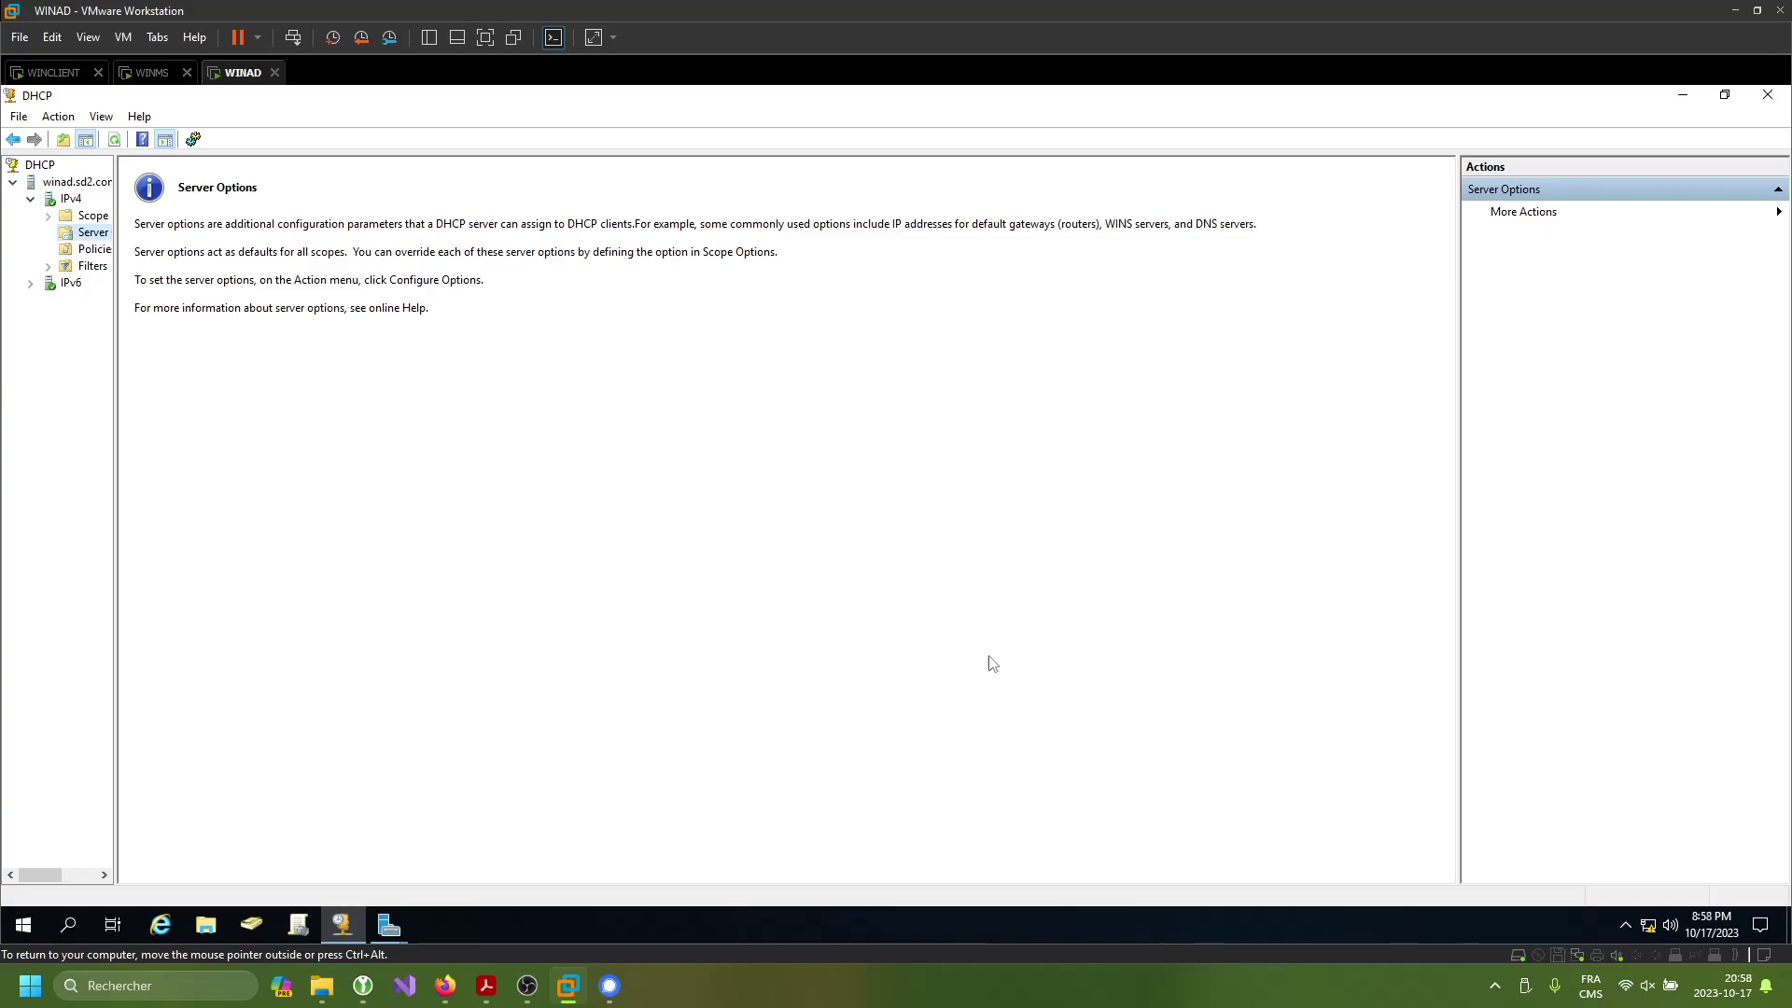
- Launch DNS Manager via a 'dns' search and expand WINAD's Forward Lookup Zones to SD2.COM
{"action": "left_click_drag", "start_coordinate": [114, 325], "coordinate": [222, 304]}
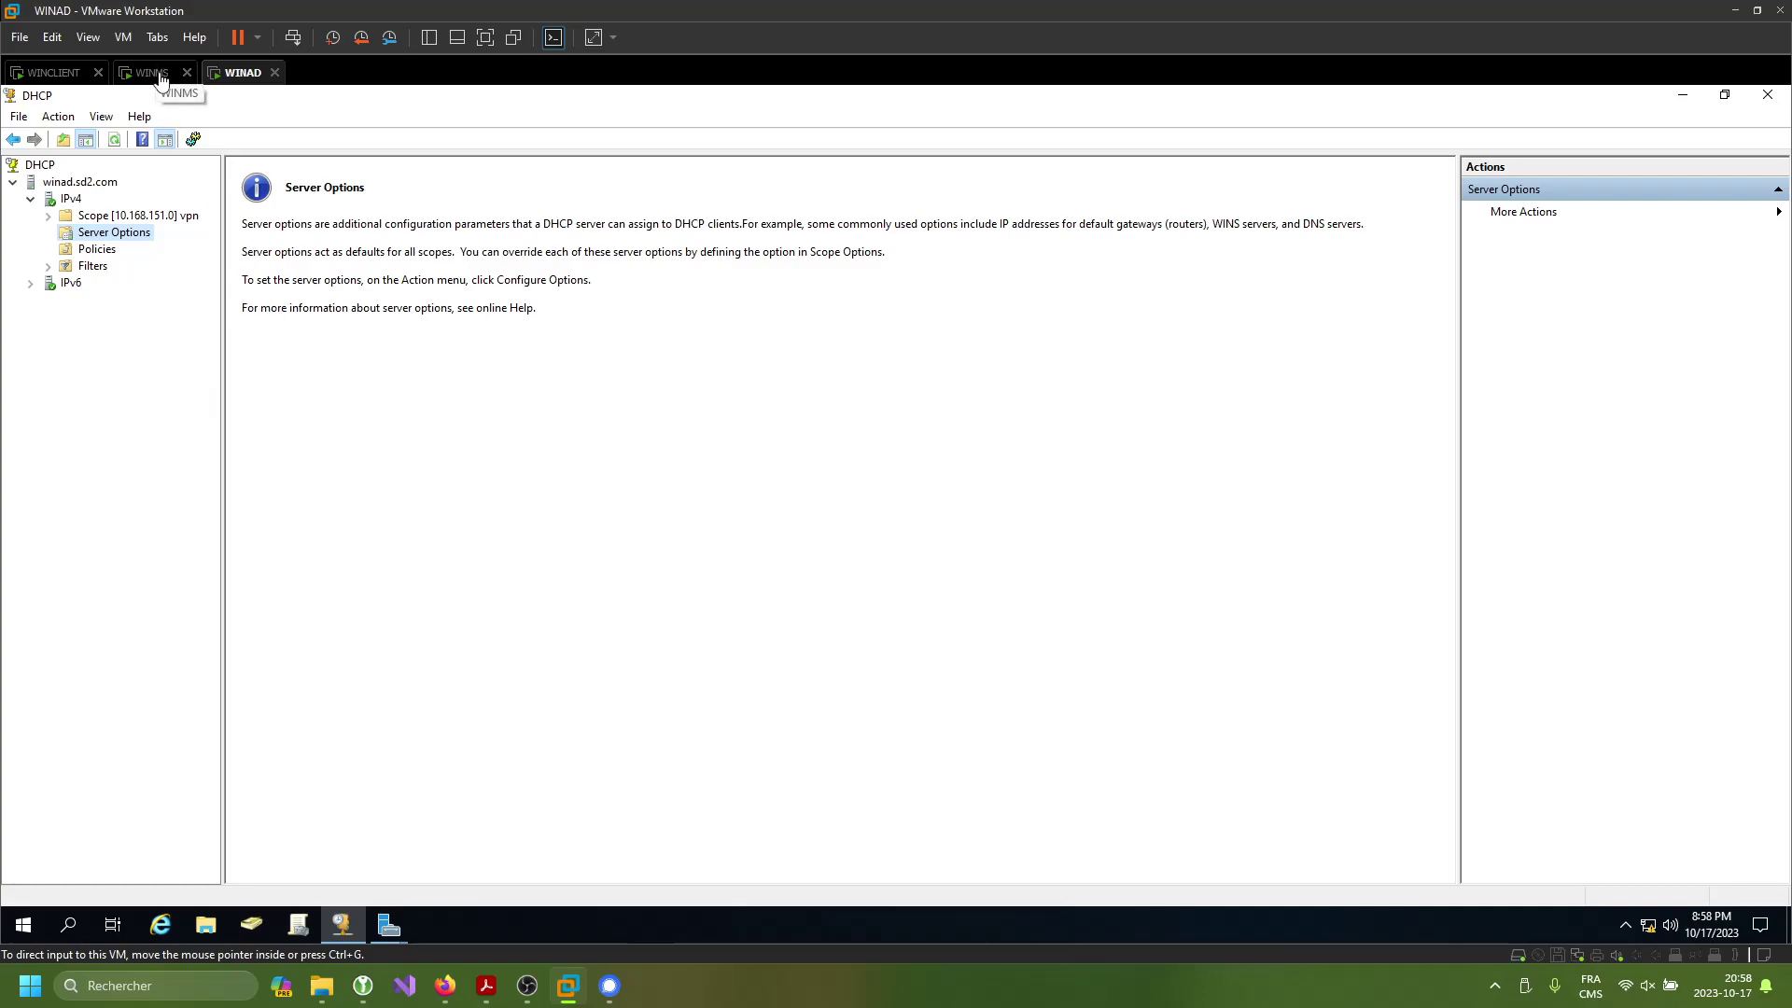
{"action": "key", "text": "super"}
{"action": "type", "text": "dns"}
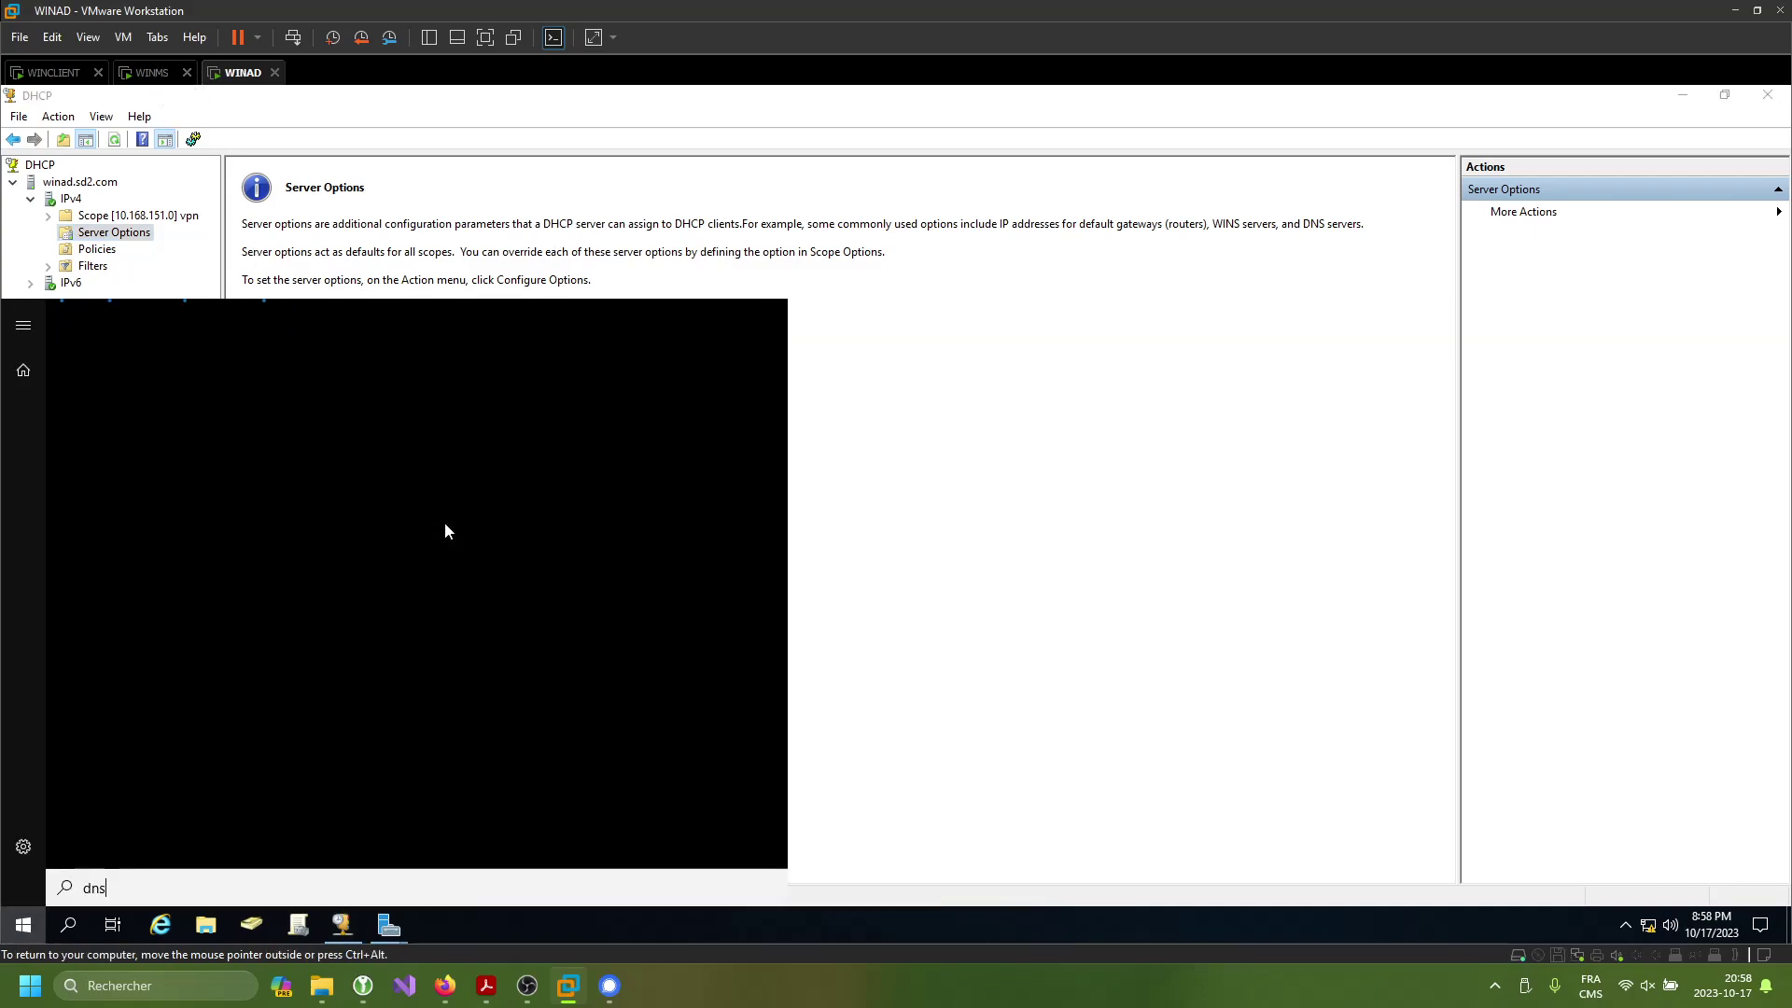
{"action": "key", "text": "Return"}
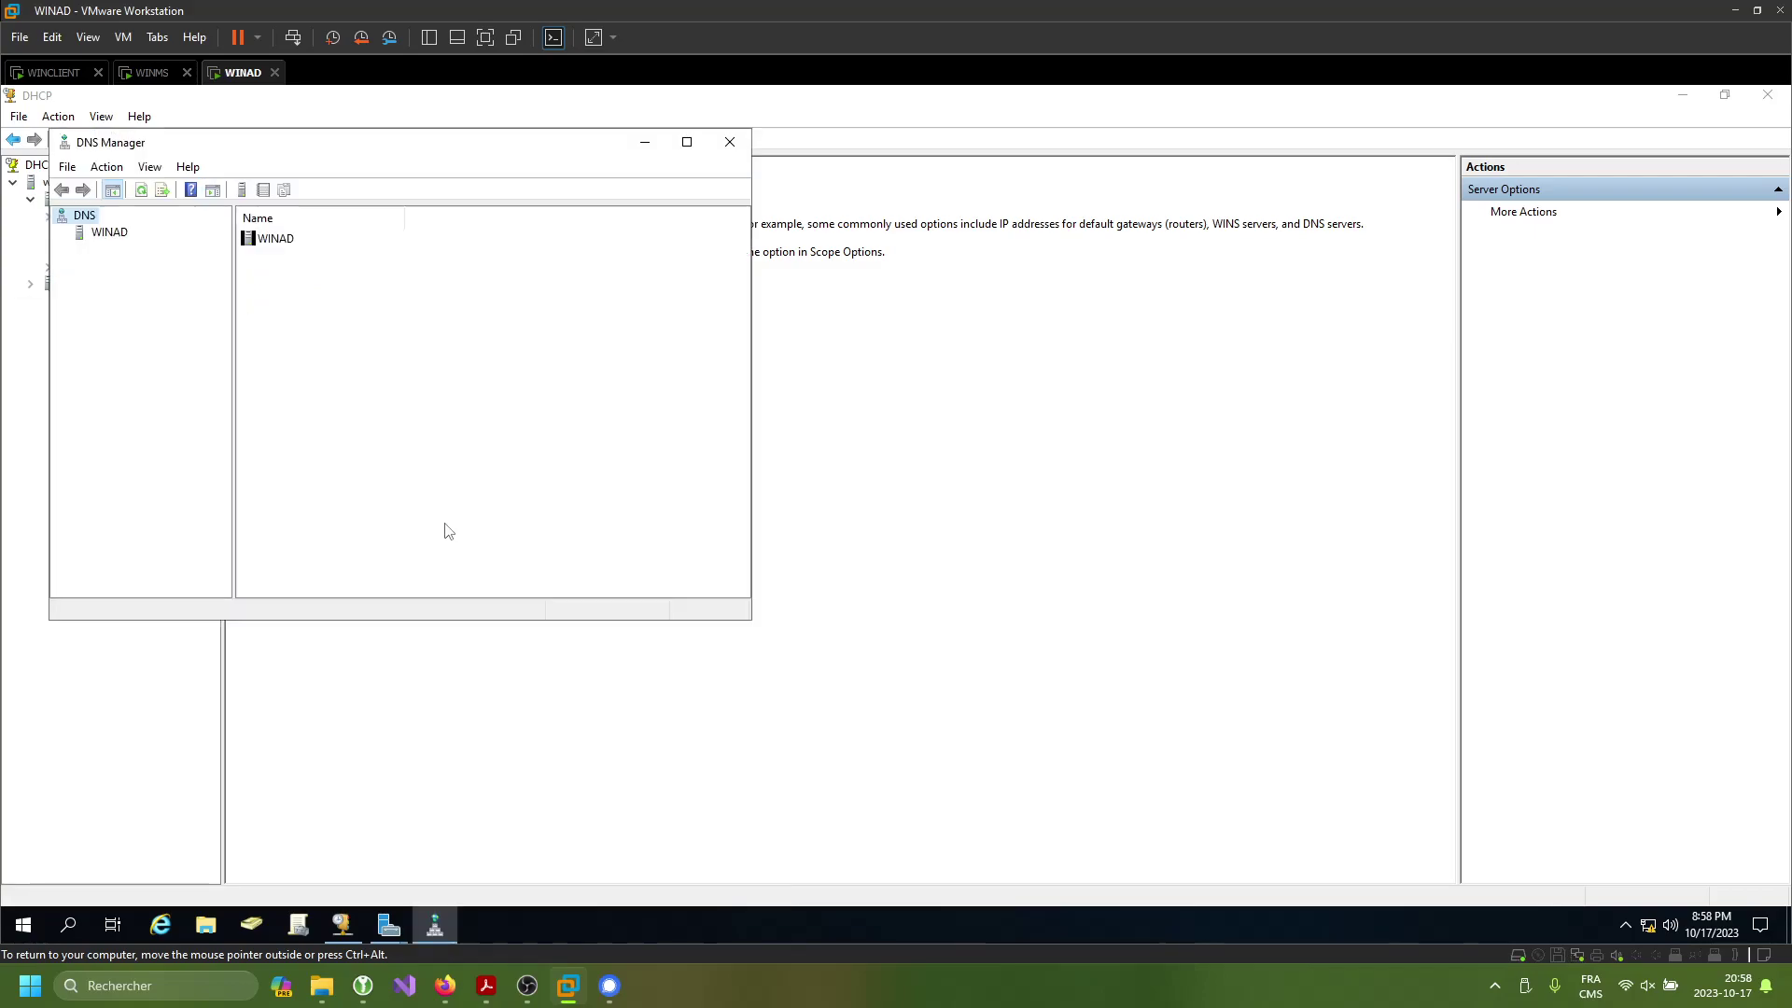
{"action": "left_click", "coordinate": [702, 147]}
{"action": "double_click", "coordinate": [61, 181]}
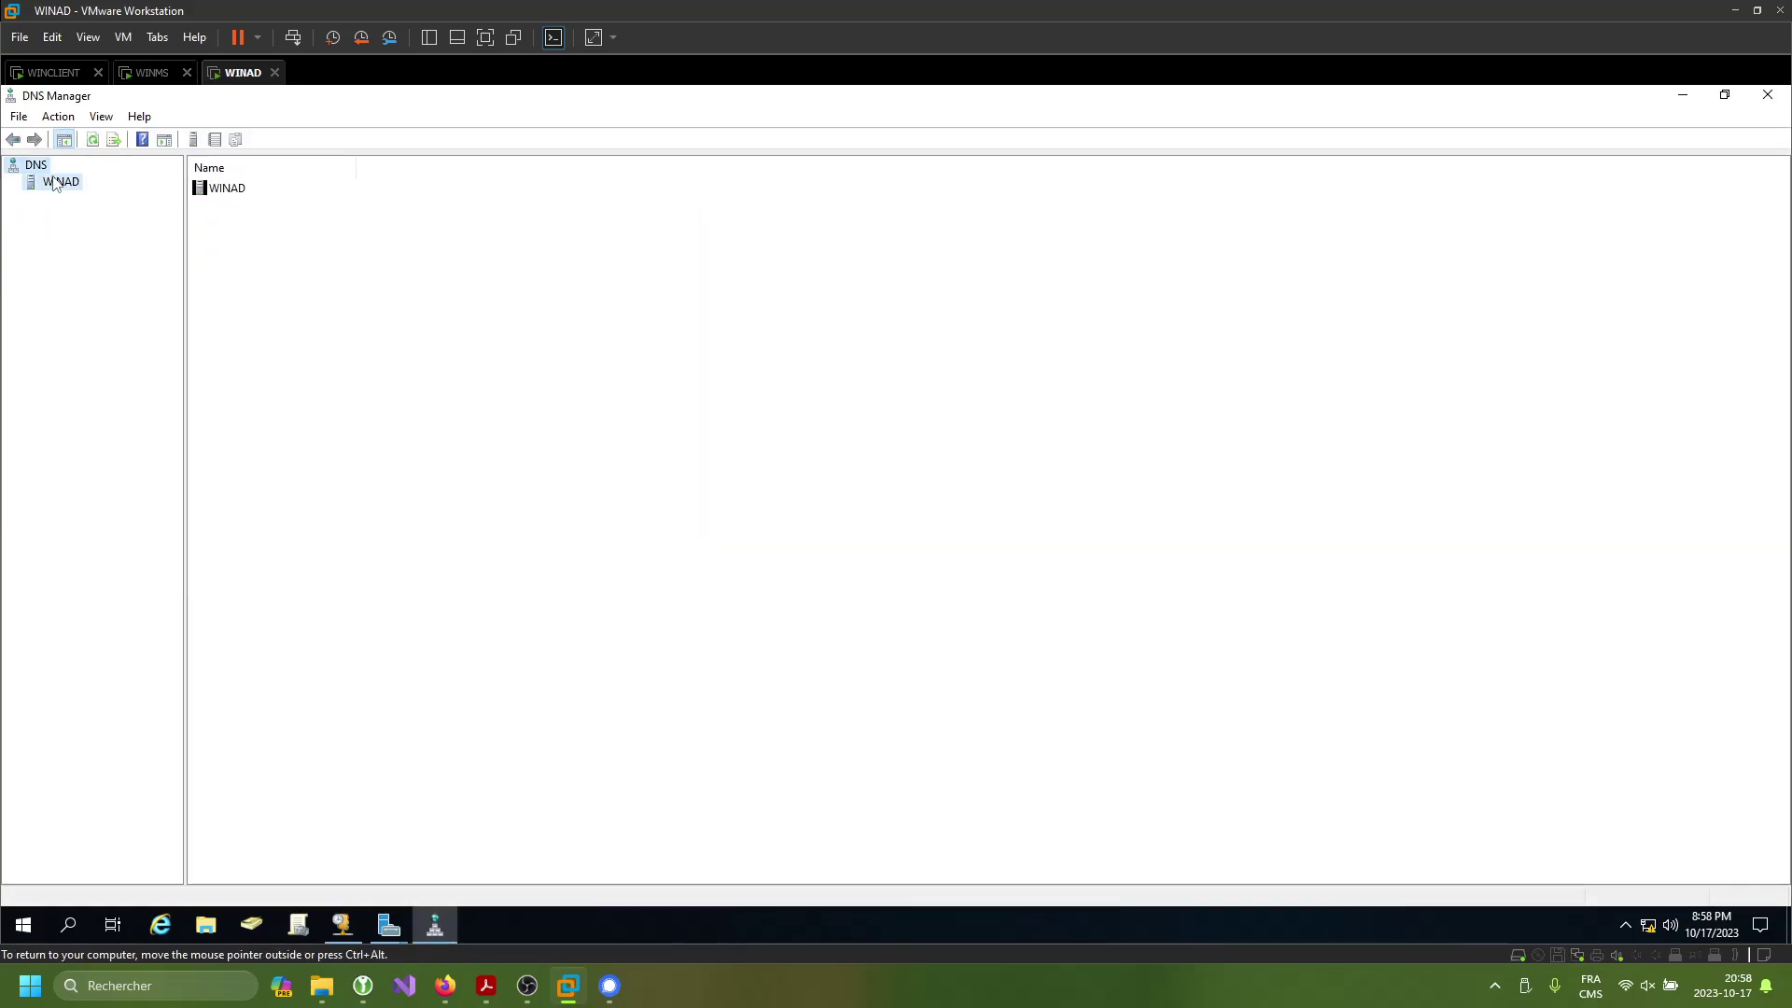
{"action": "double_click", "coordinate": [131, 200]}
{"action": "double_click", "coordinate": [231, 206]}
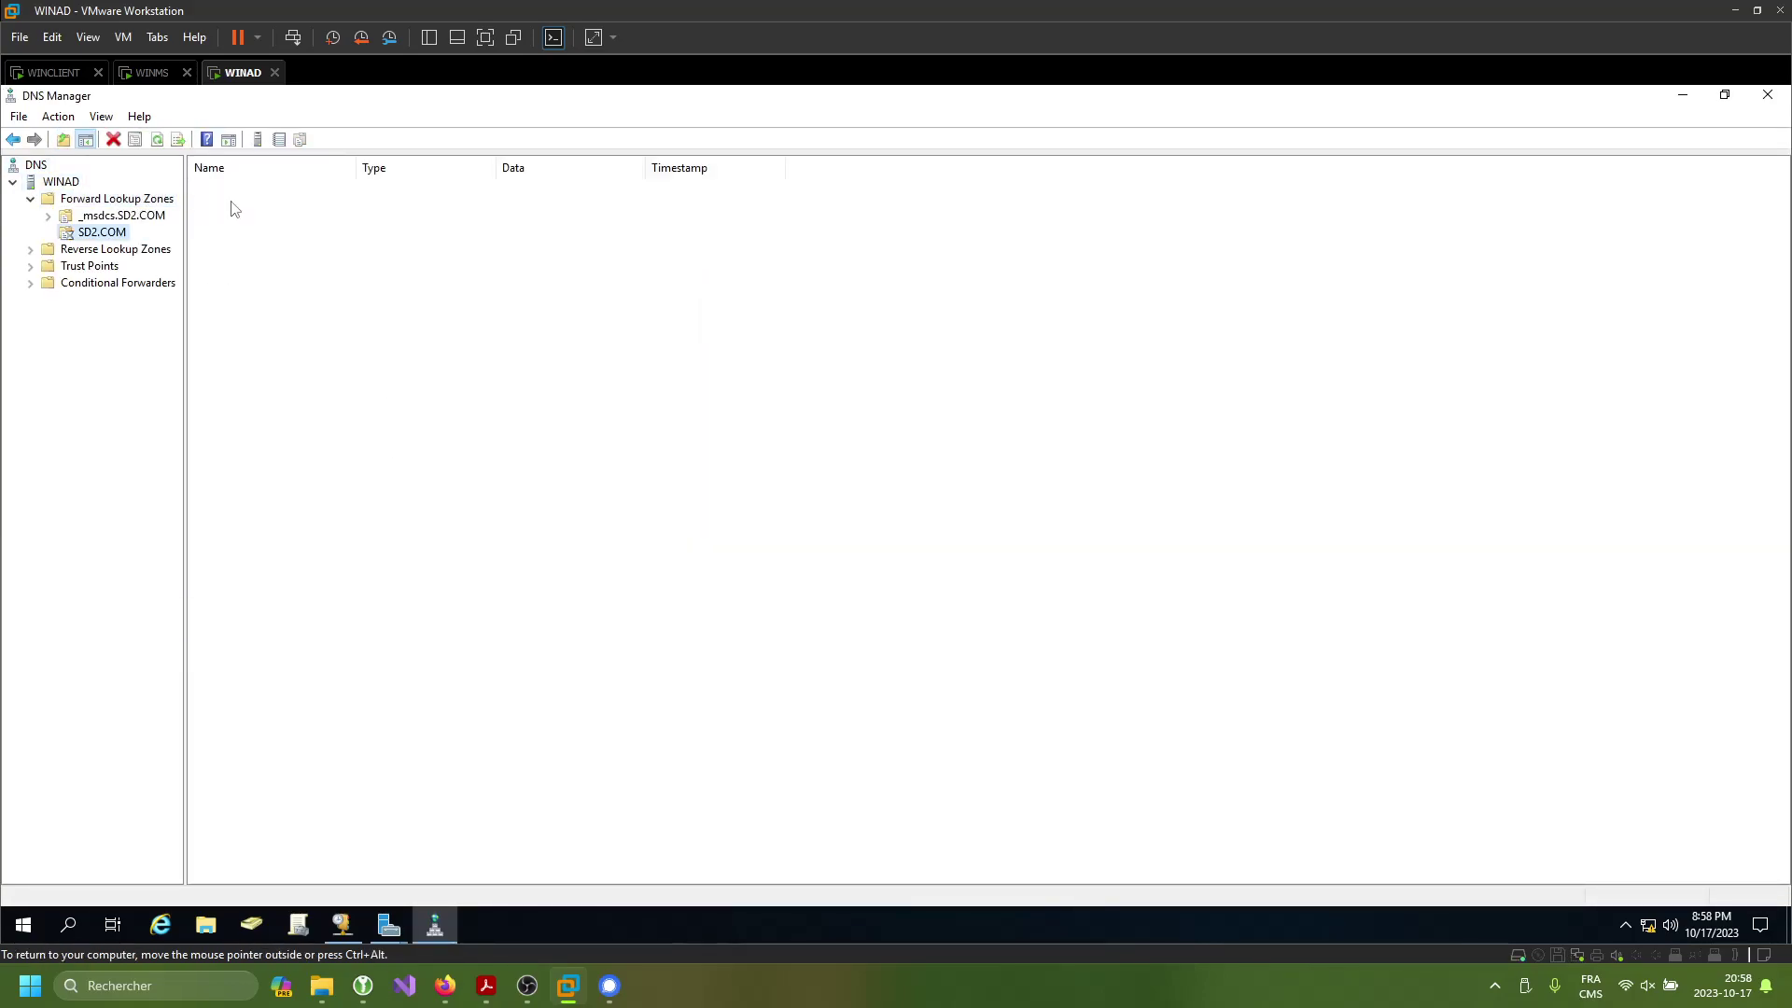
- Add host (A) record vpn with IP 10.168.151.2 to the SD2.COM zone
{"action": "right_click", "coordinate": [278, 463]}
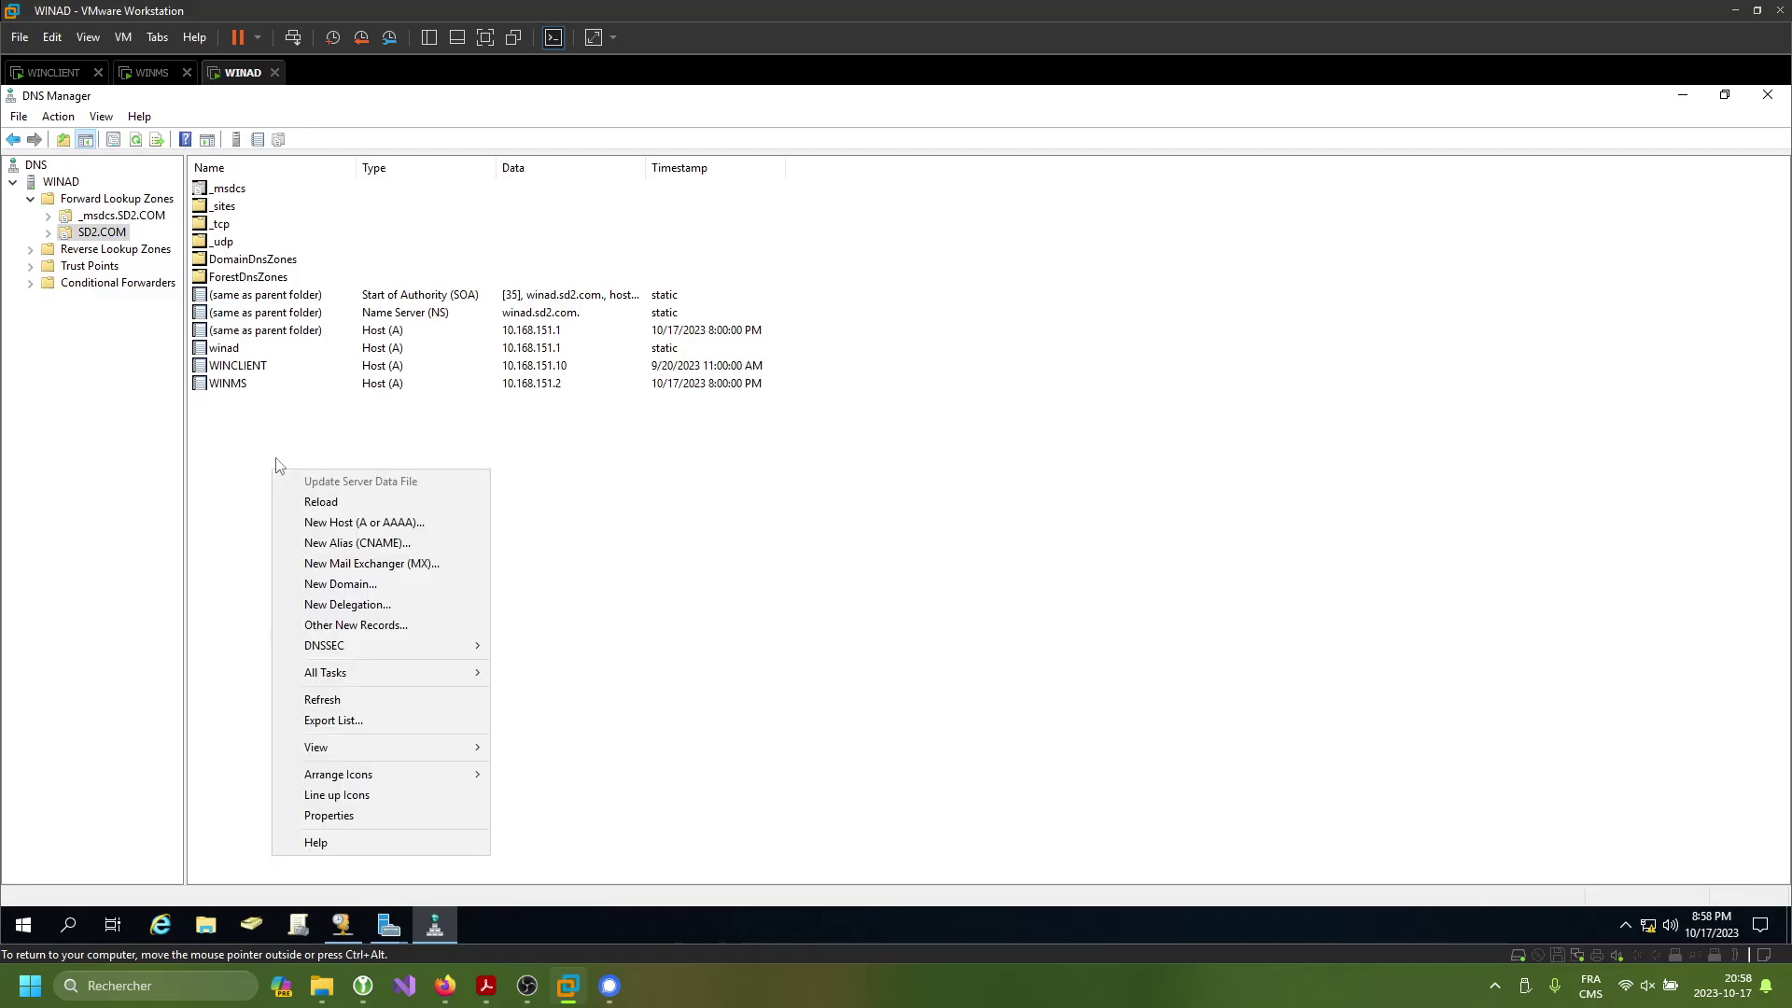
{"action": "left_click", "coordinate": [396, 524]}
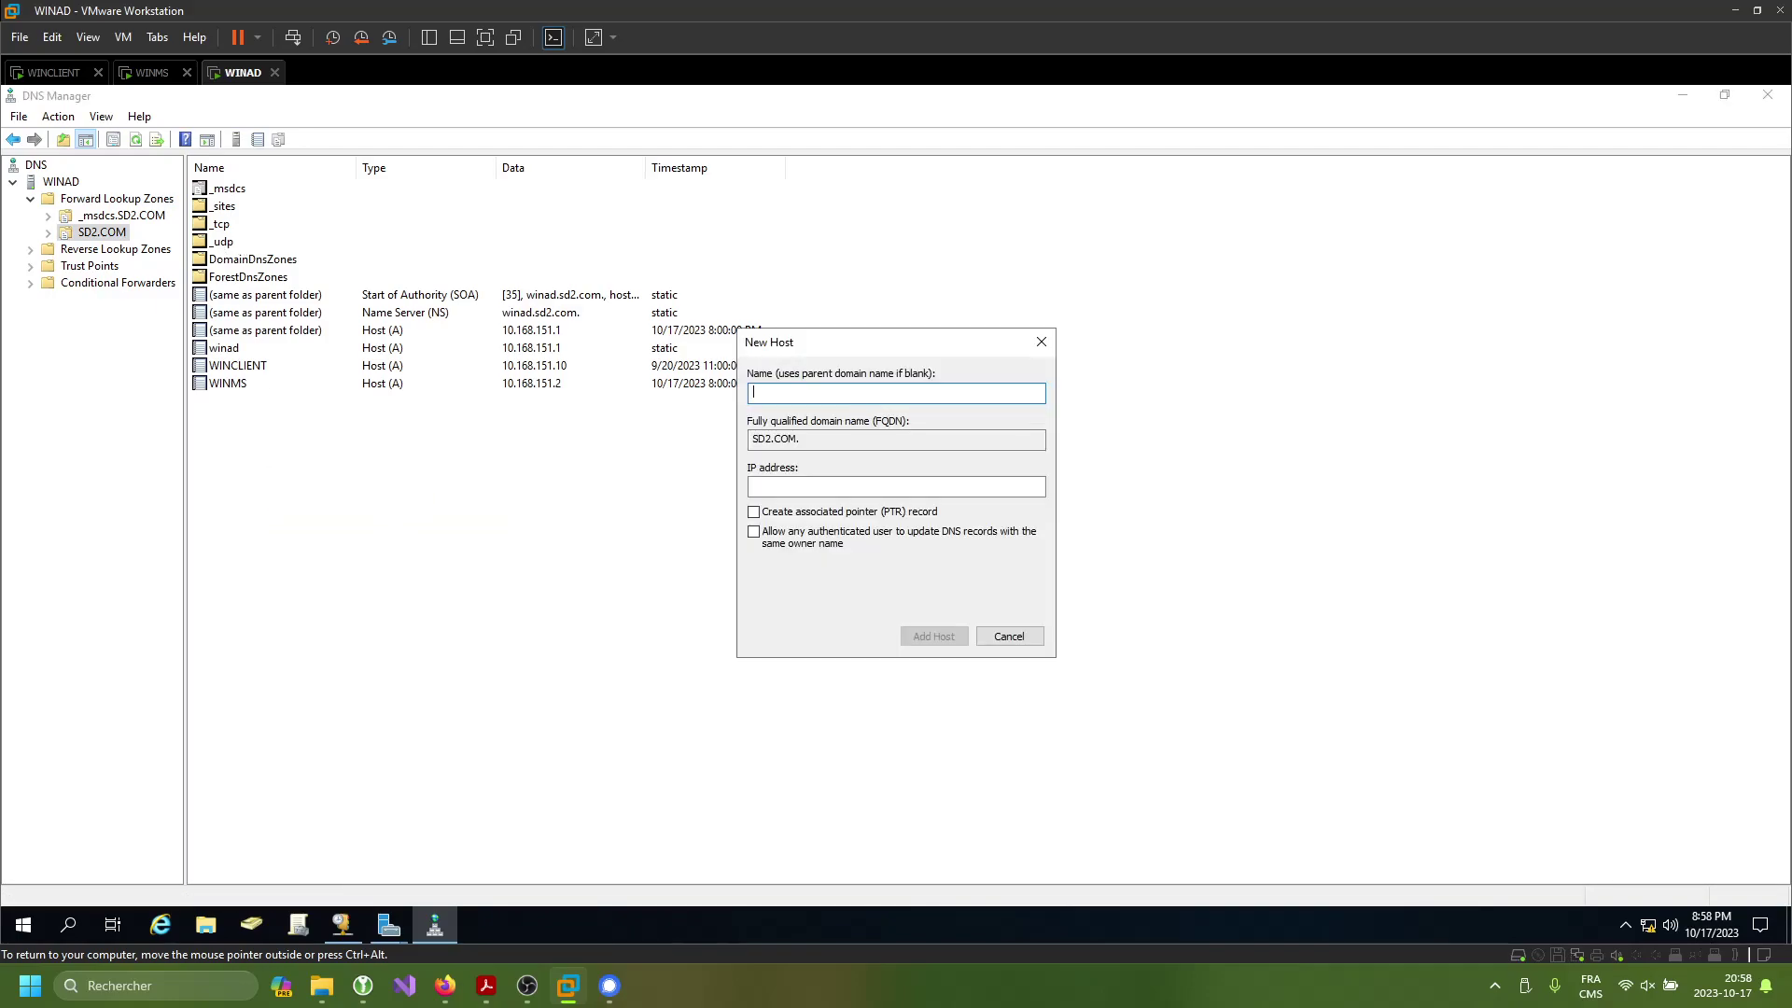
{"action": "type", "text": "vpn"}
{"action": "left_click_drag", "start_coordinate": [822, 439], "coordinate": [771, 438]}
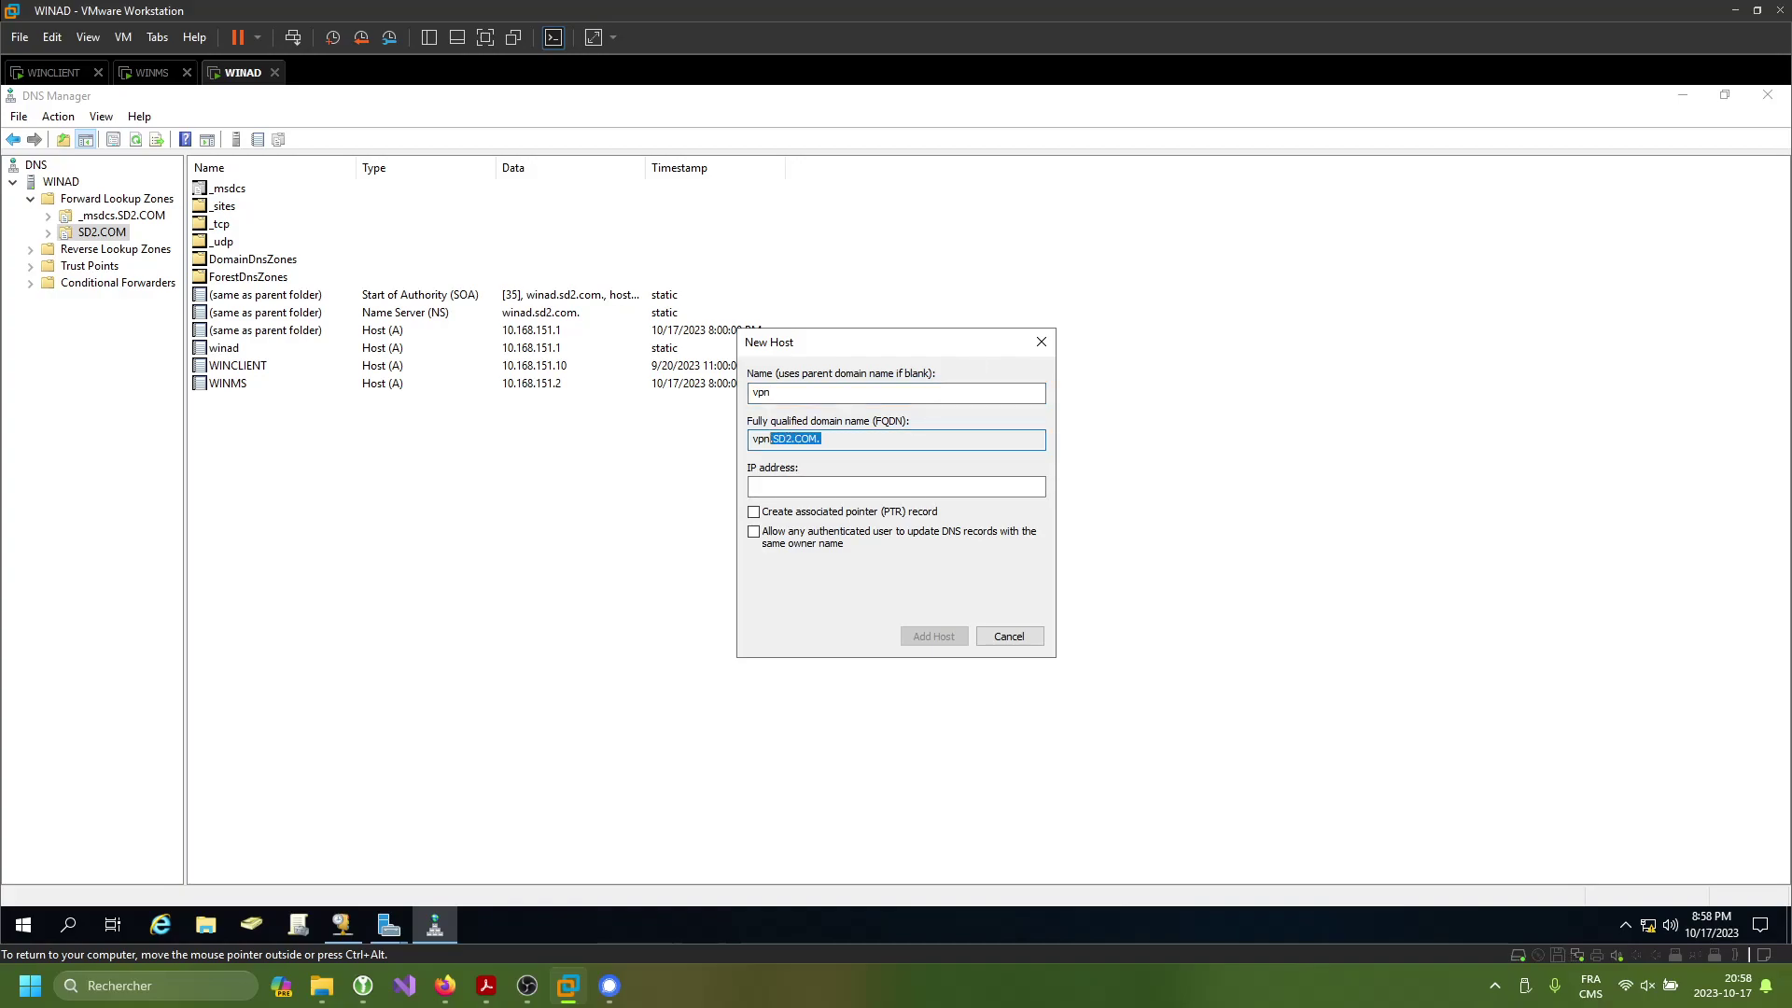
{"action": "left_click", "coordinate": [896, 486]}
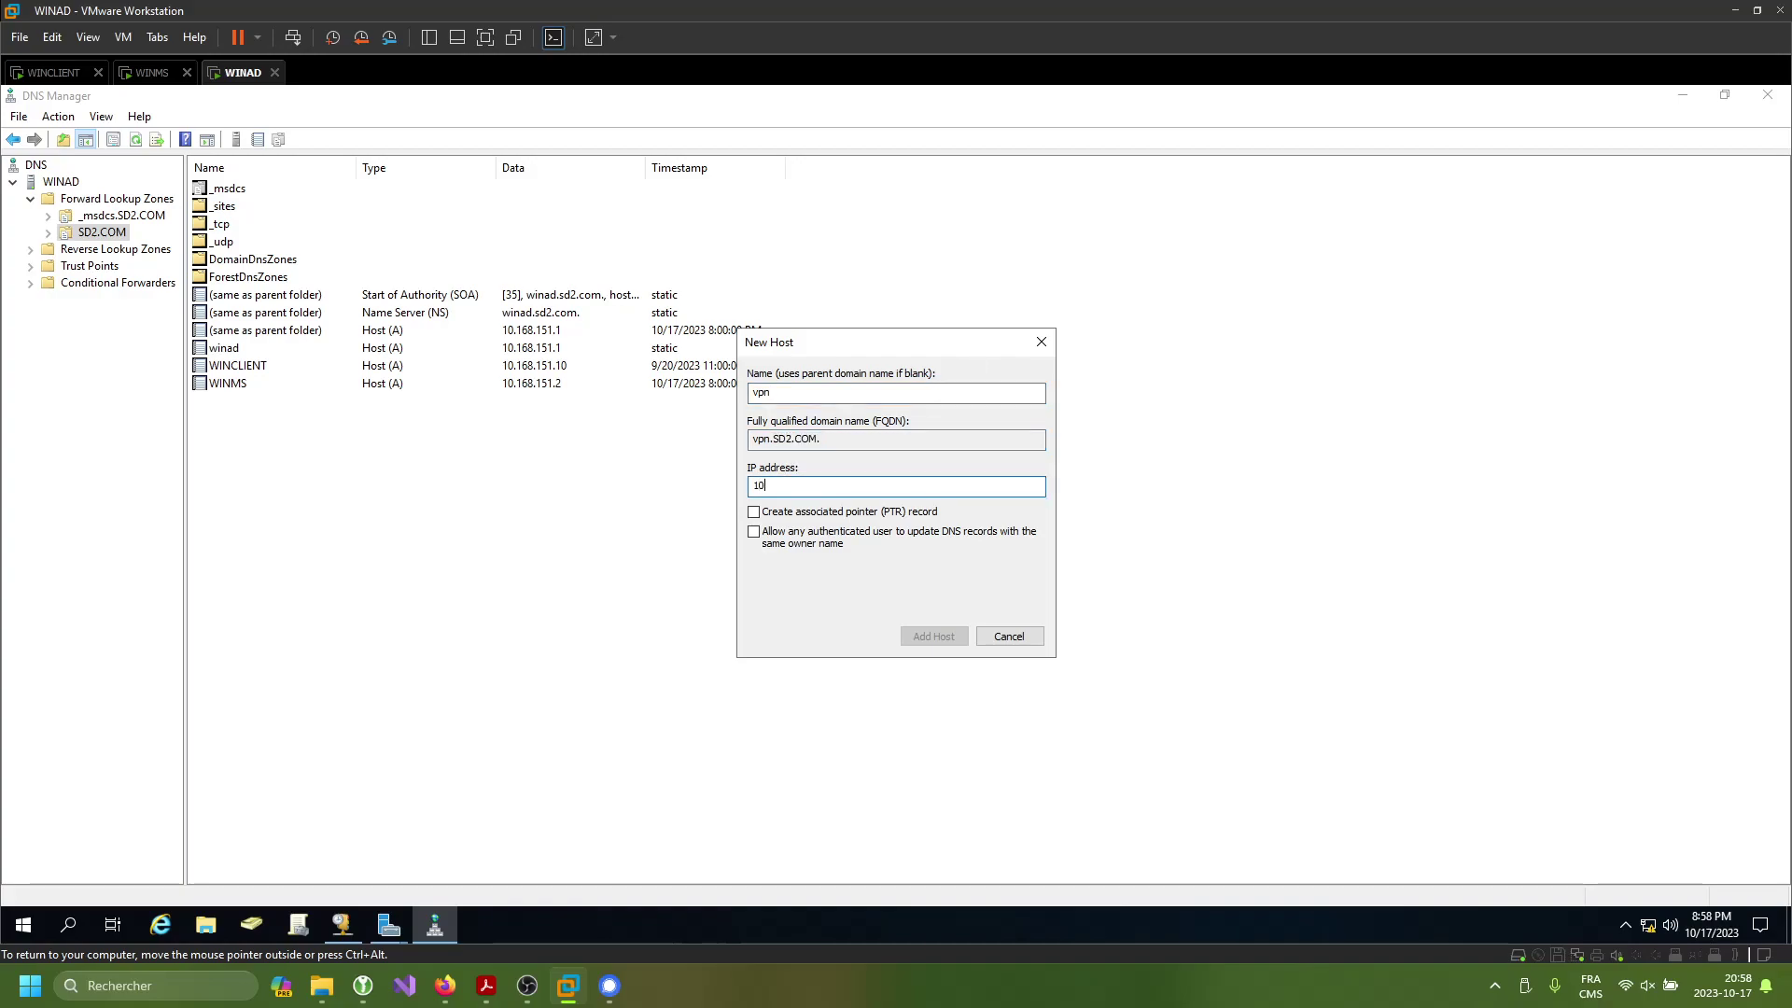
{"action": "type", "text": "10.168.151.2"}
{"action": "key", "text": "BackSpace"}
{"action": "type", "text": "1"}
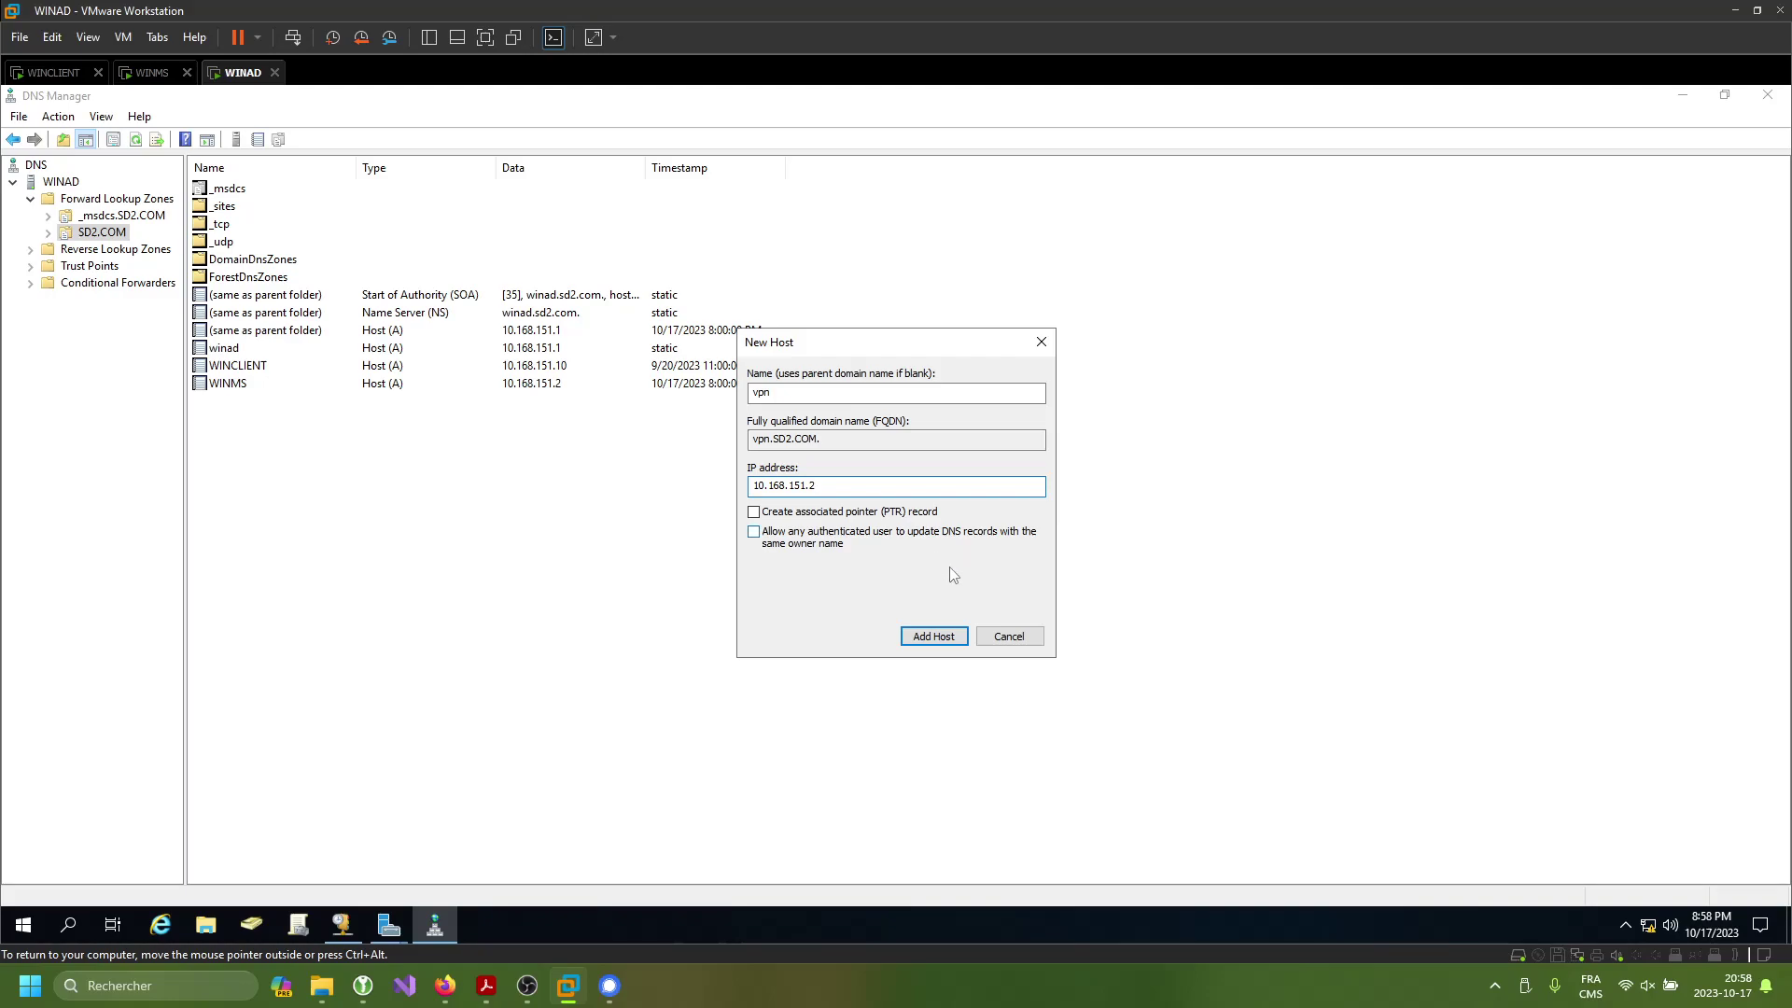
{"action": "left_click", "coordinate": [936, 646]}
{"action": "left_click", "coordinate": [1031, 572]}
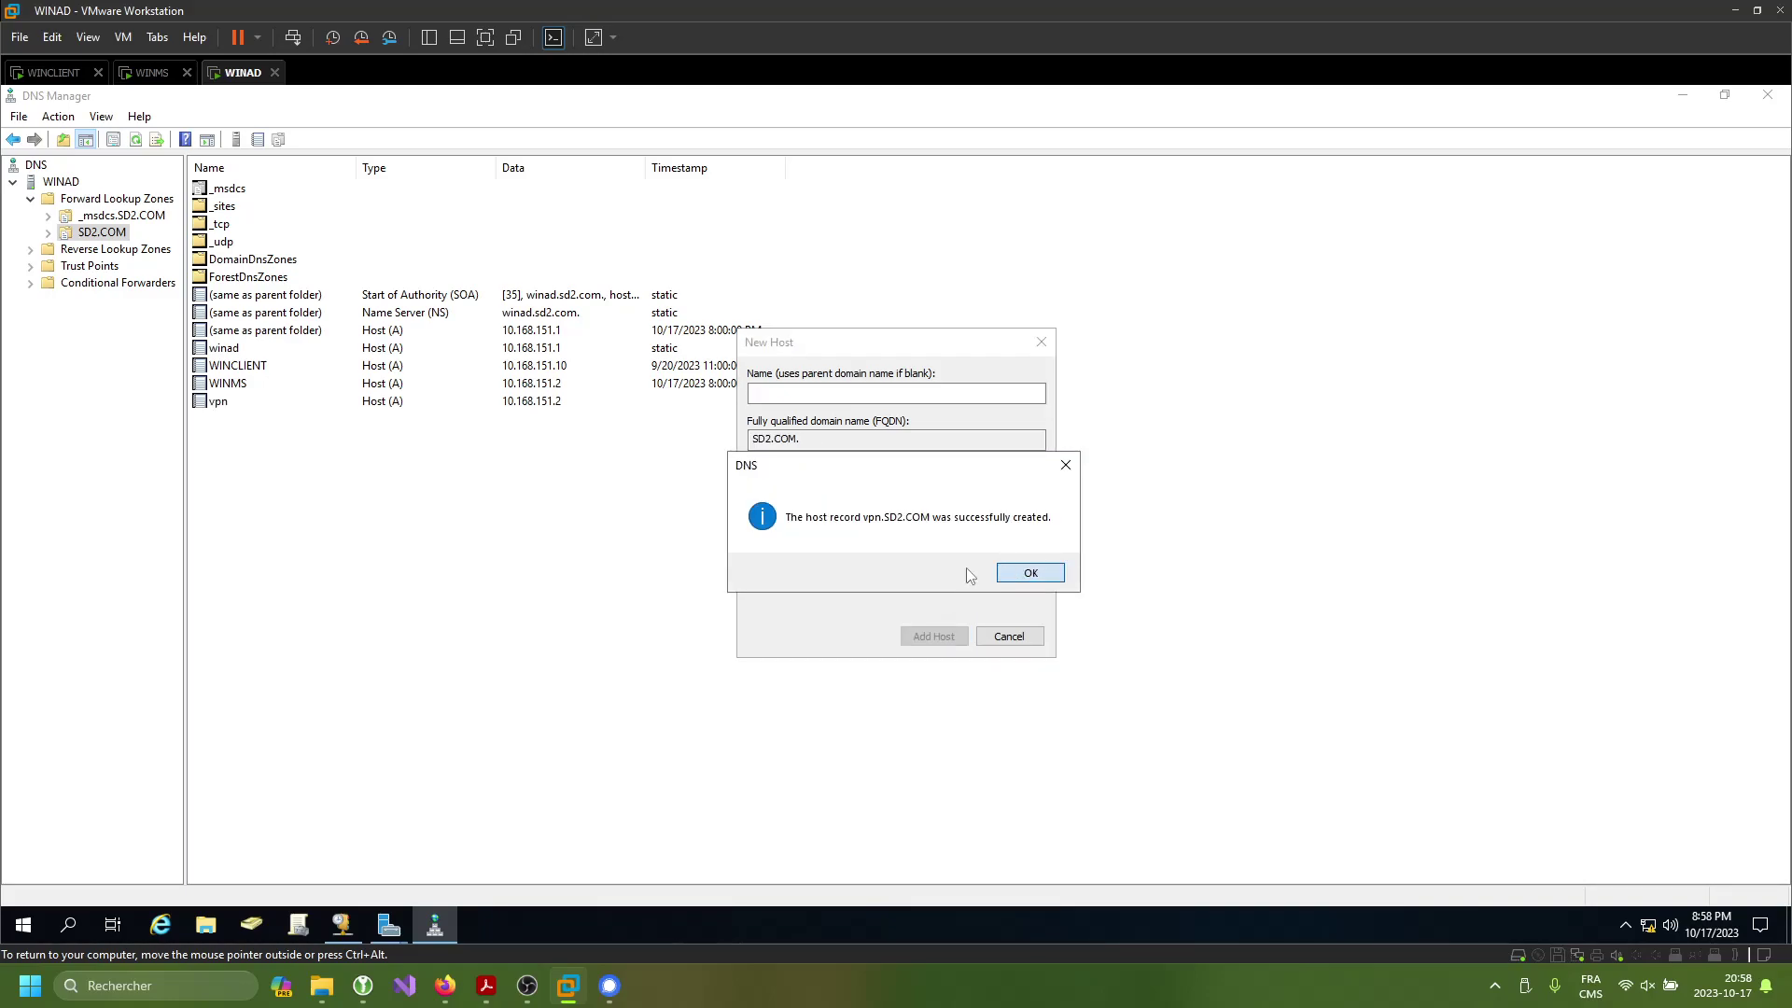
{"action": "left_click", "coordinate": [1008, 635]}
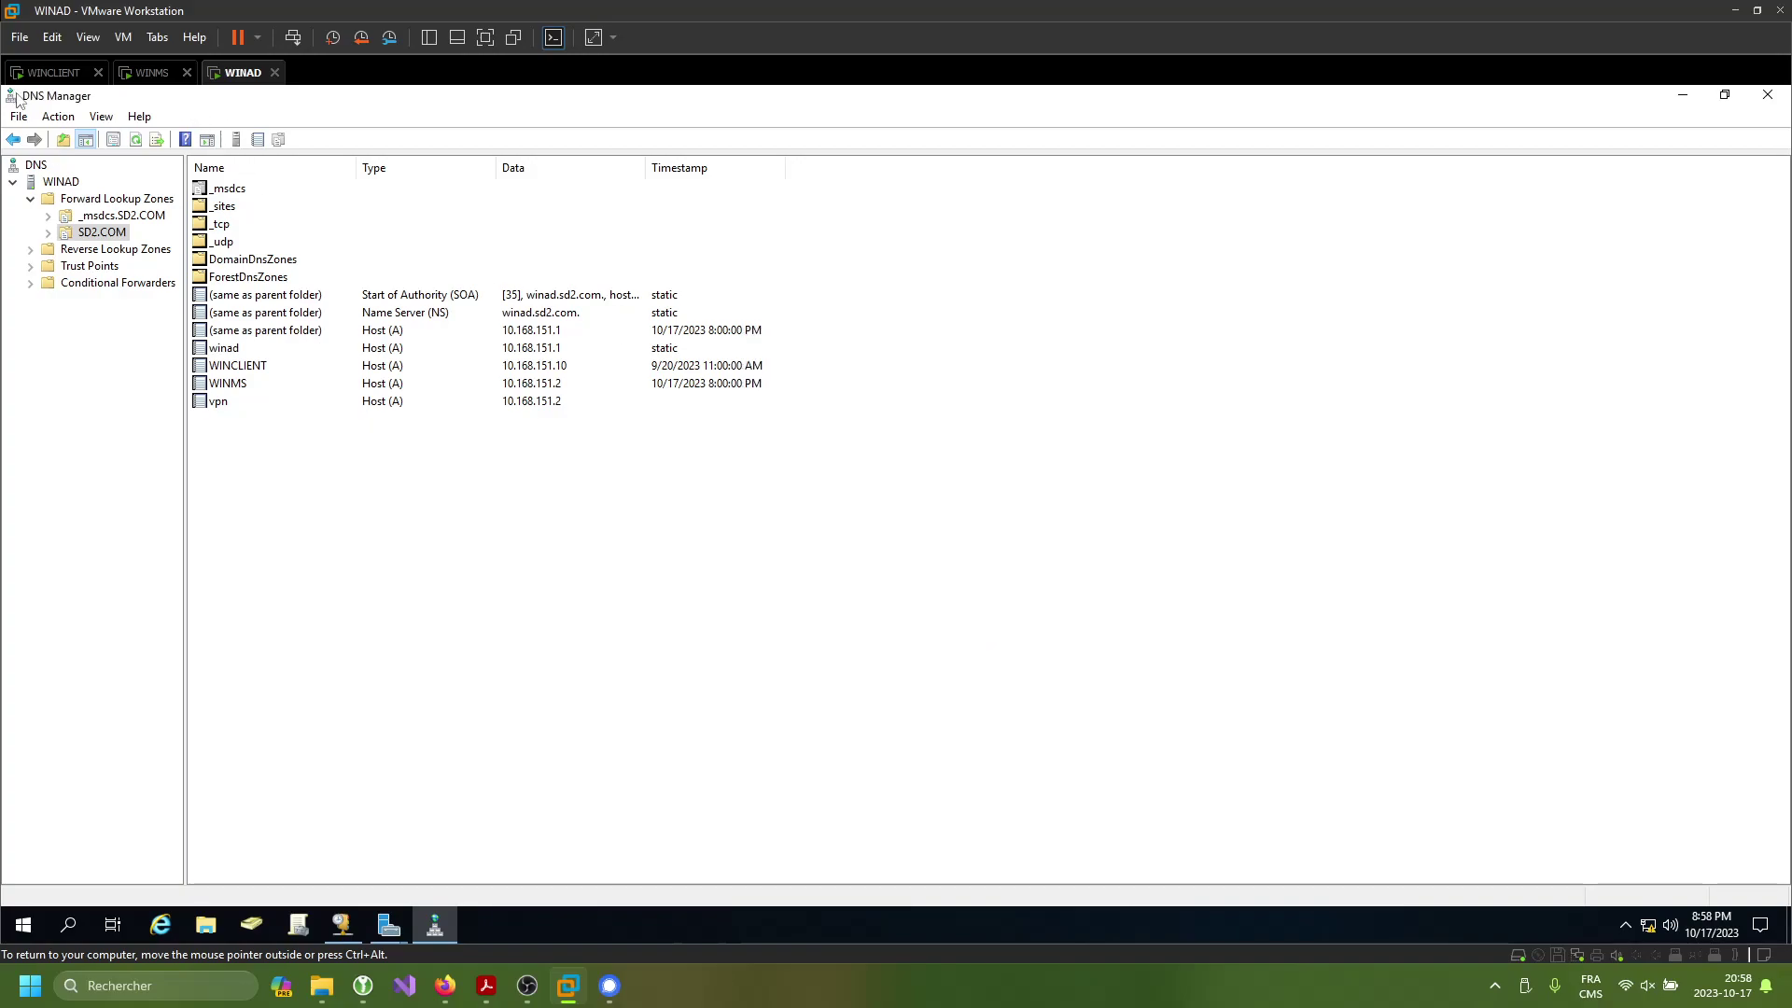
- On WINCLIENT, disconnect and reconnect vpn-sd from the network flyout, then dismiss the windows
{"action": "left_click", "coordinate": [53, 75]}
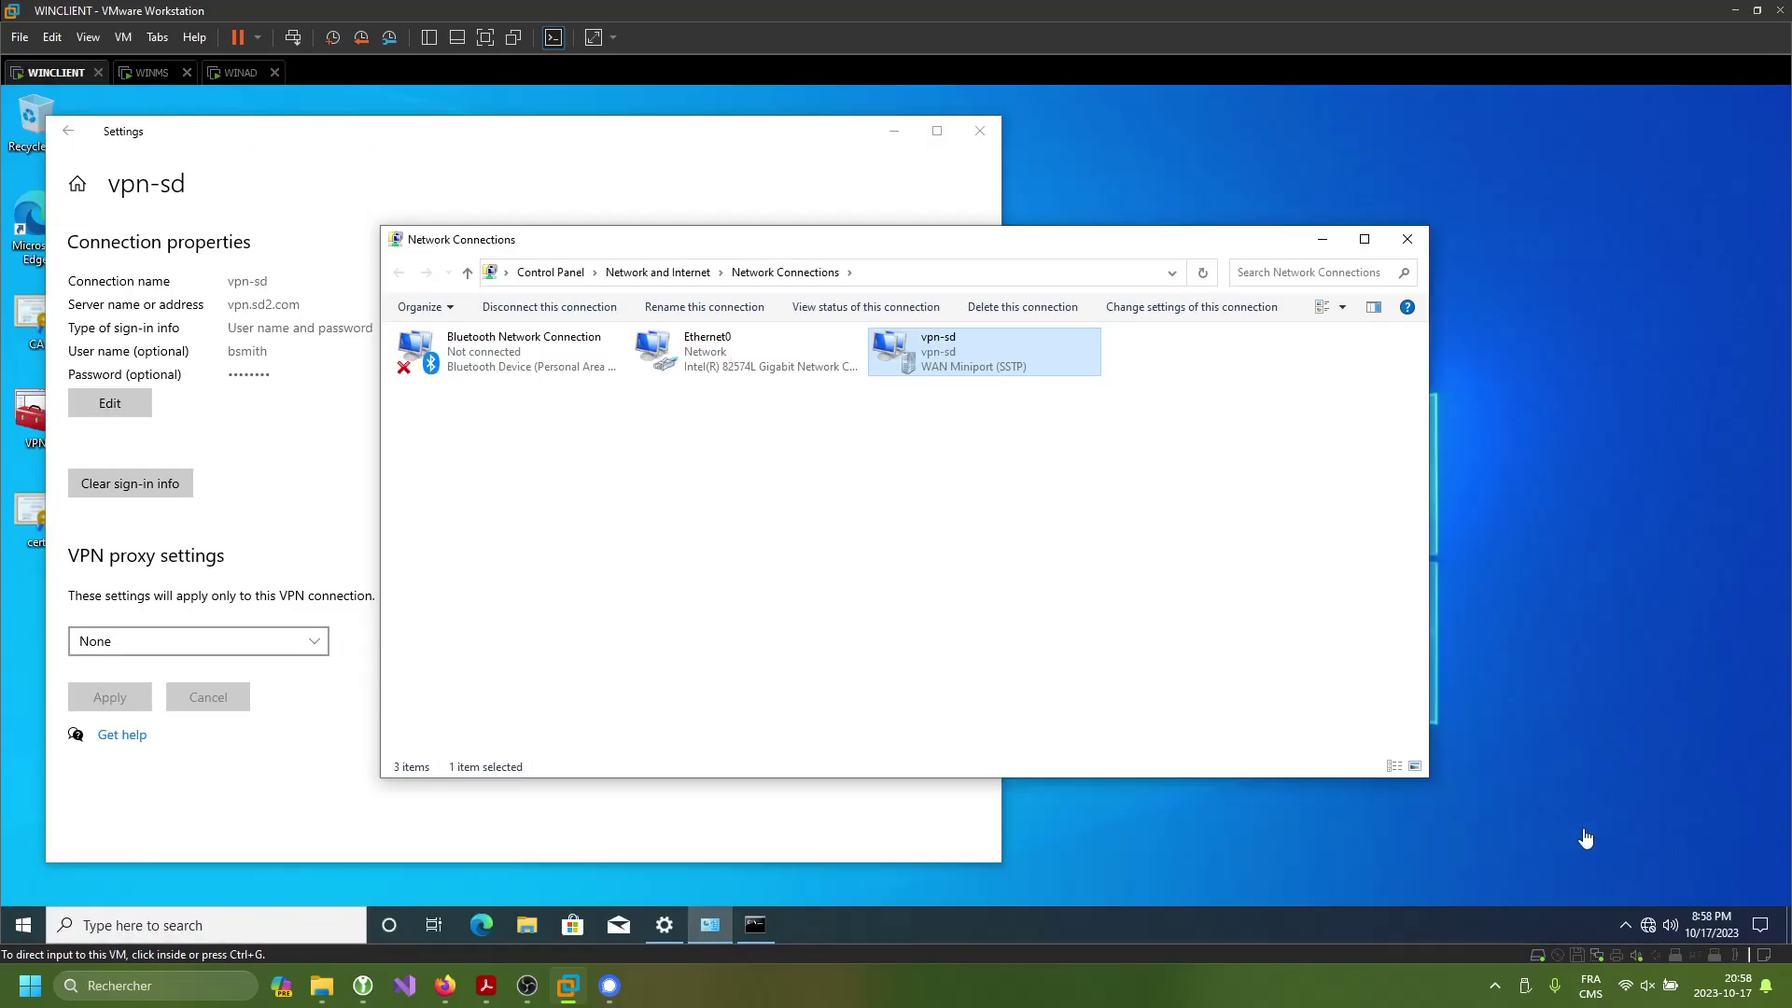
{"action": "left_click", "coordinate": [1645, 926]}
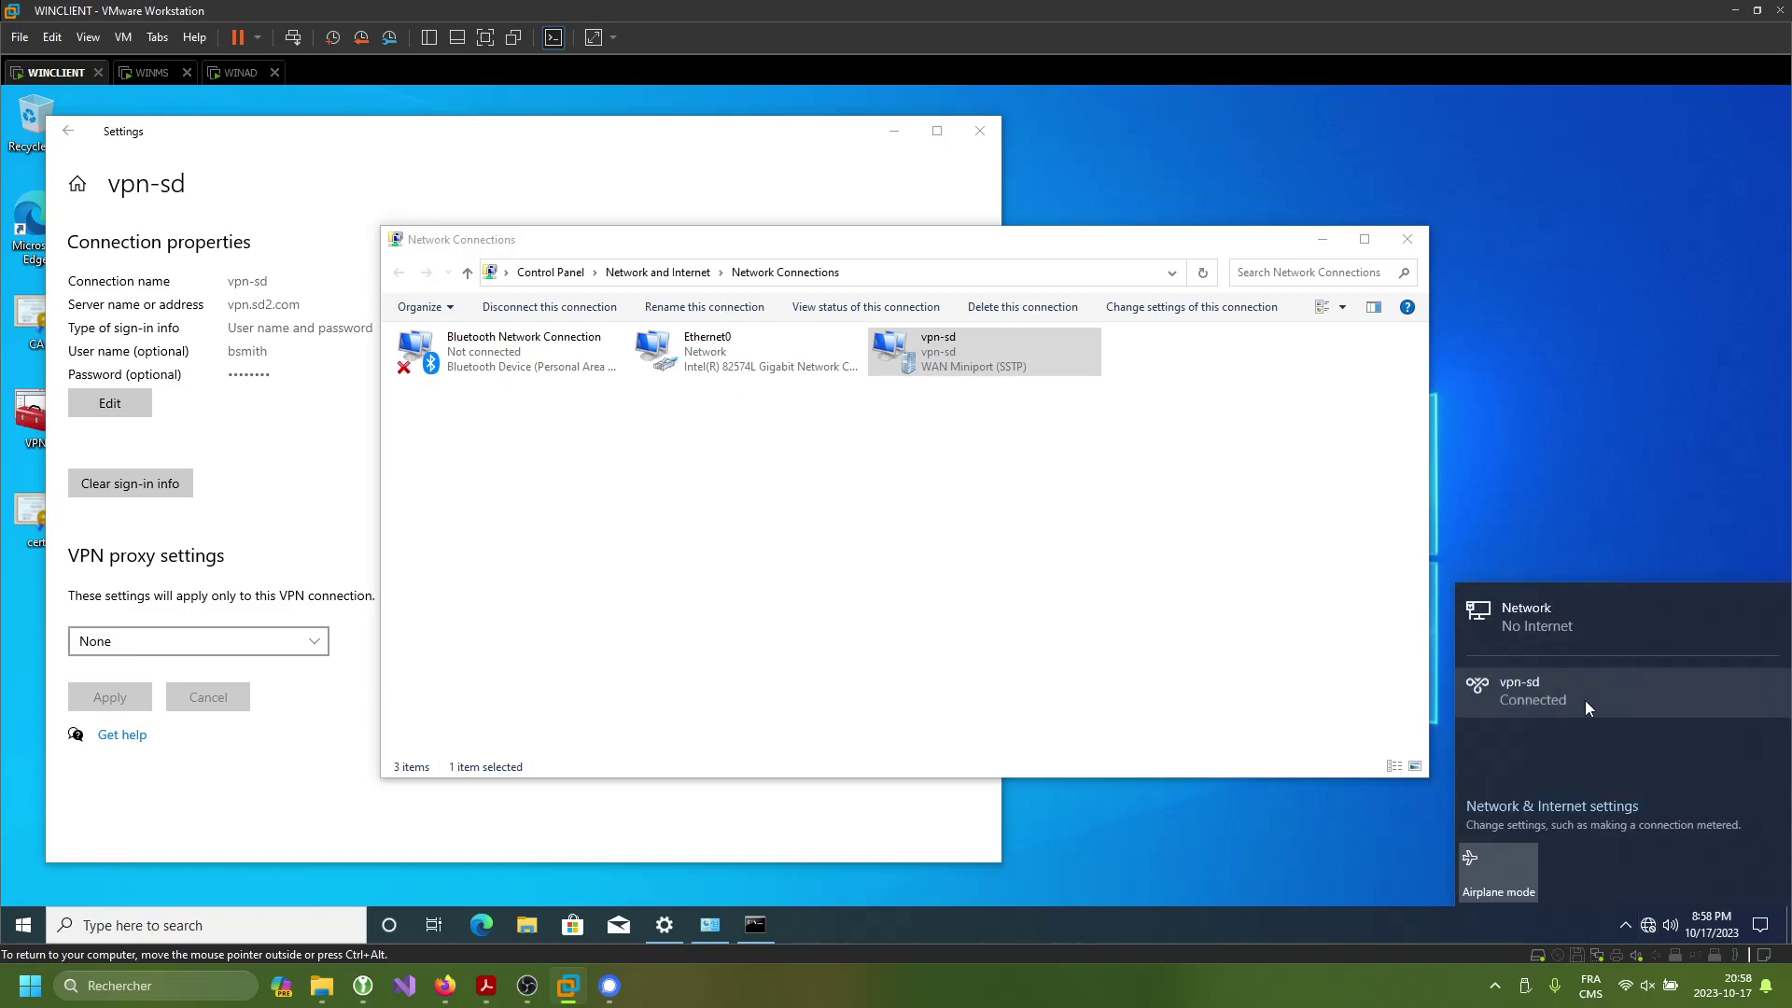
{"action": "left_click", "coordinate": [1586, 693]}
{"action": "left_click", "coordinate": [1708, 739]}
{"action": "left_click", "coordinate": [1709, 740]}
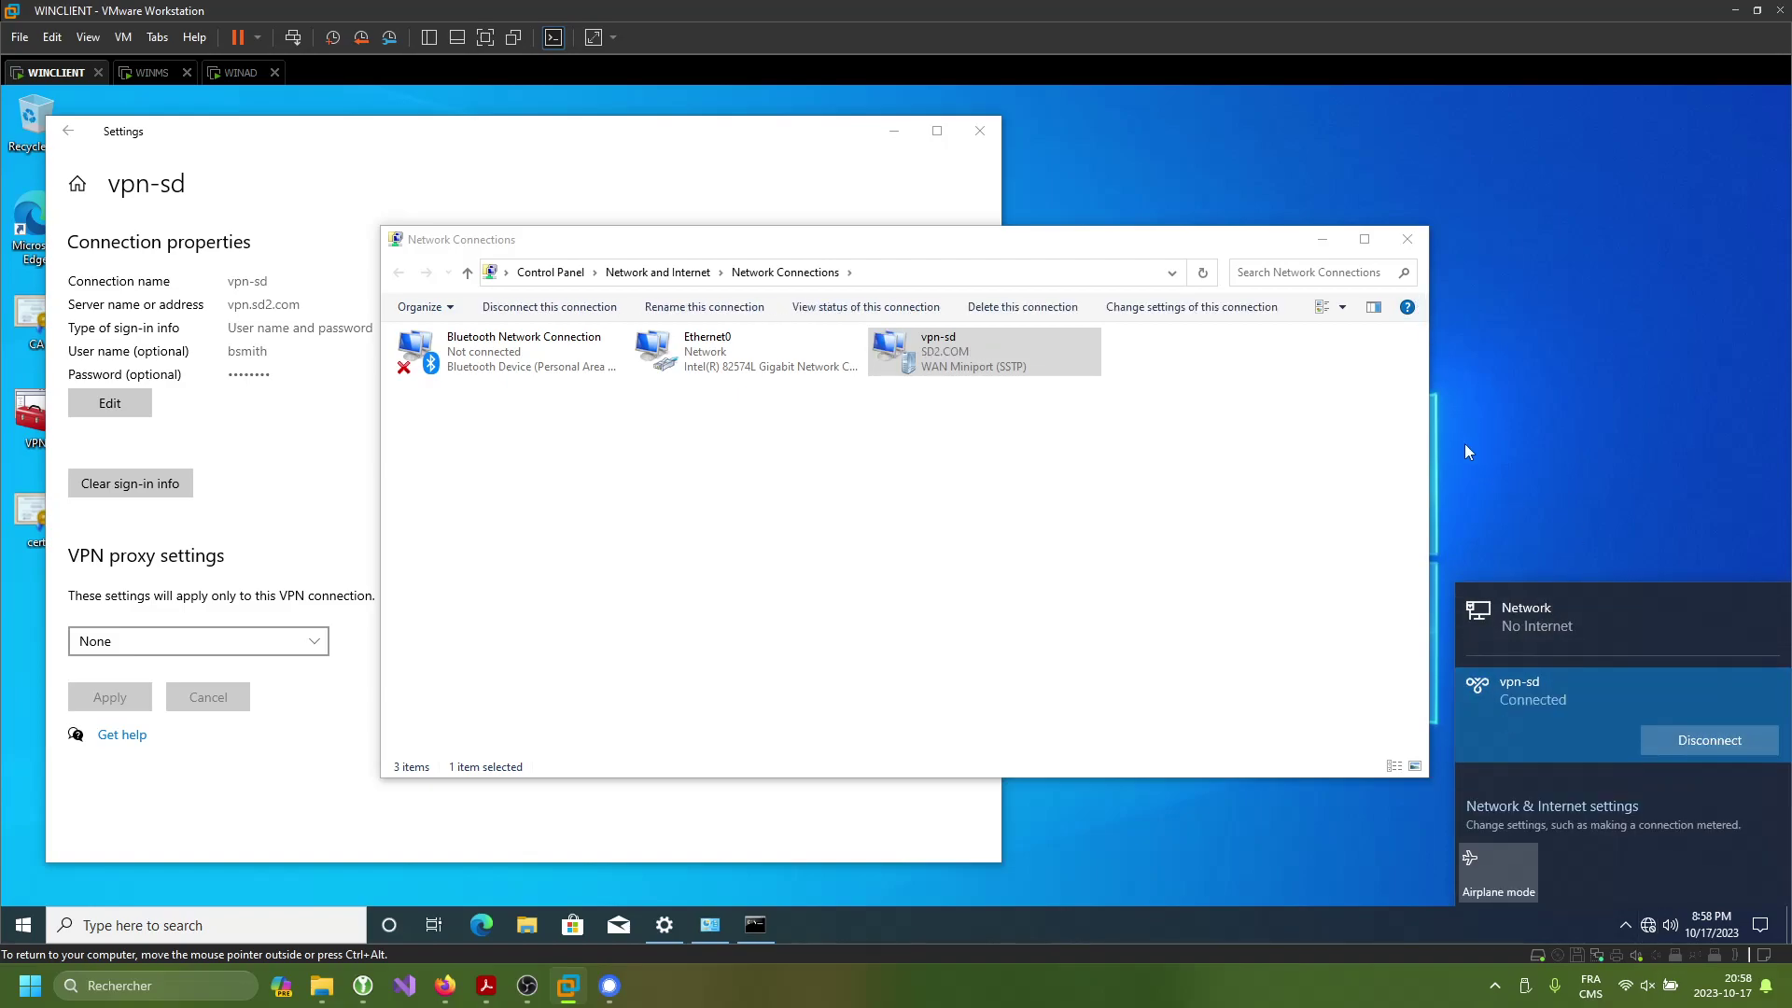
{"action": "left_click", "coordinate": [1323, 240]}
- Inspect the NAT interfaces under IPv4 in WINMS's Routing and Remote Access, then return to WINCLIENT
{"action": "left_click", "coordinate": [146, 71]}
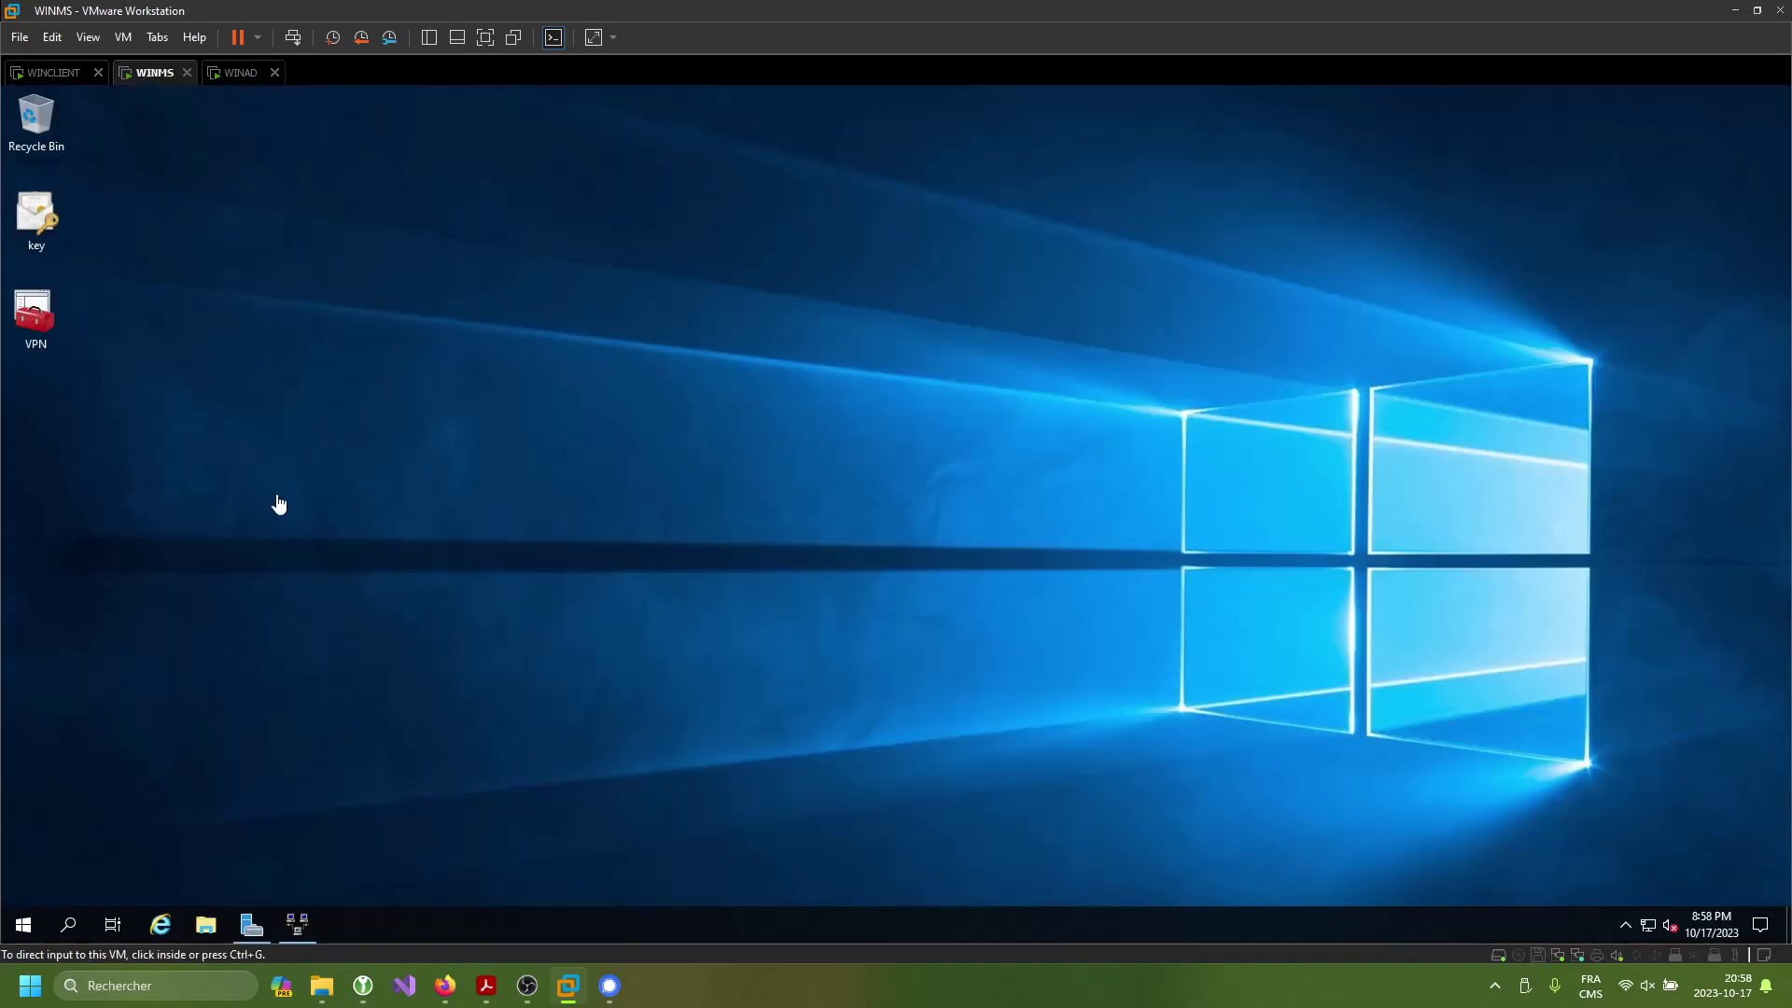
{"action": "left_click", "coordinate": [303, 923]}
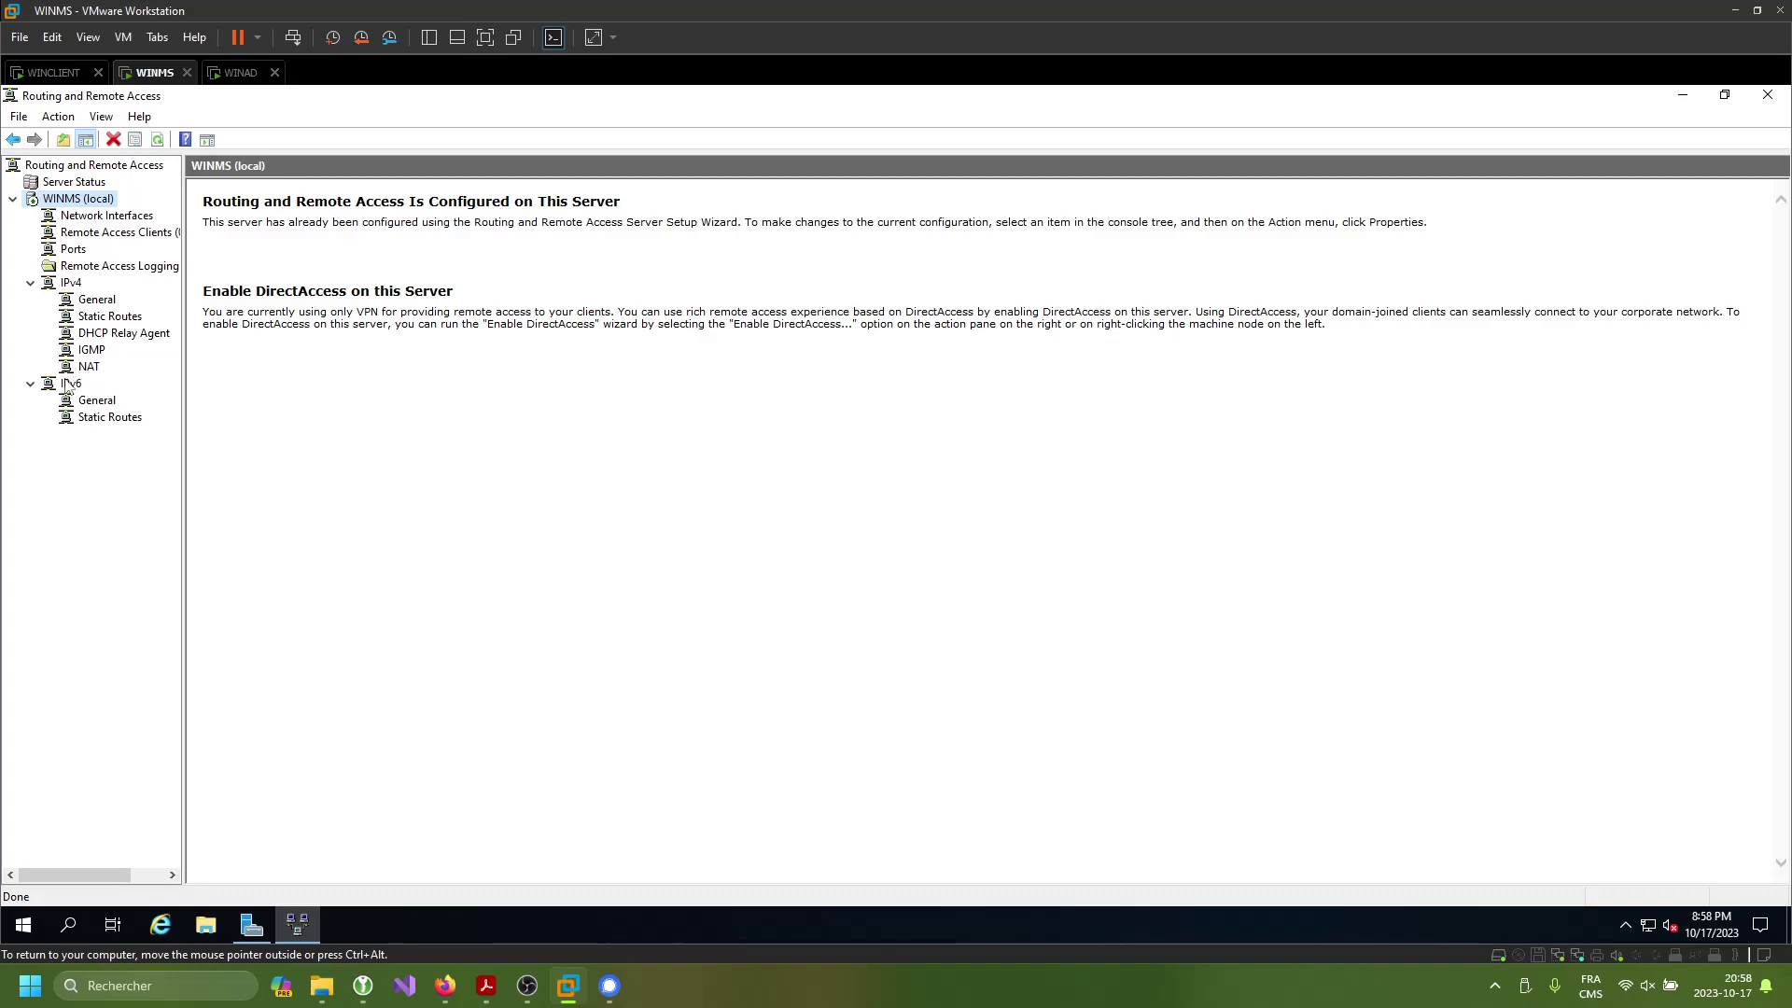
{"action": "left_click", "coordinate": [72, 284]}
{"action": "left_click", "coordinate": [90, 366]}
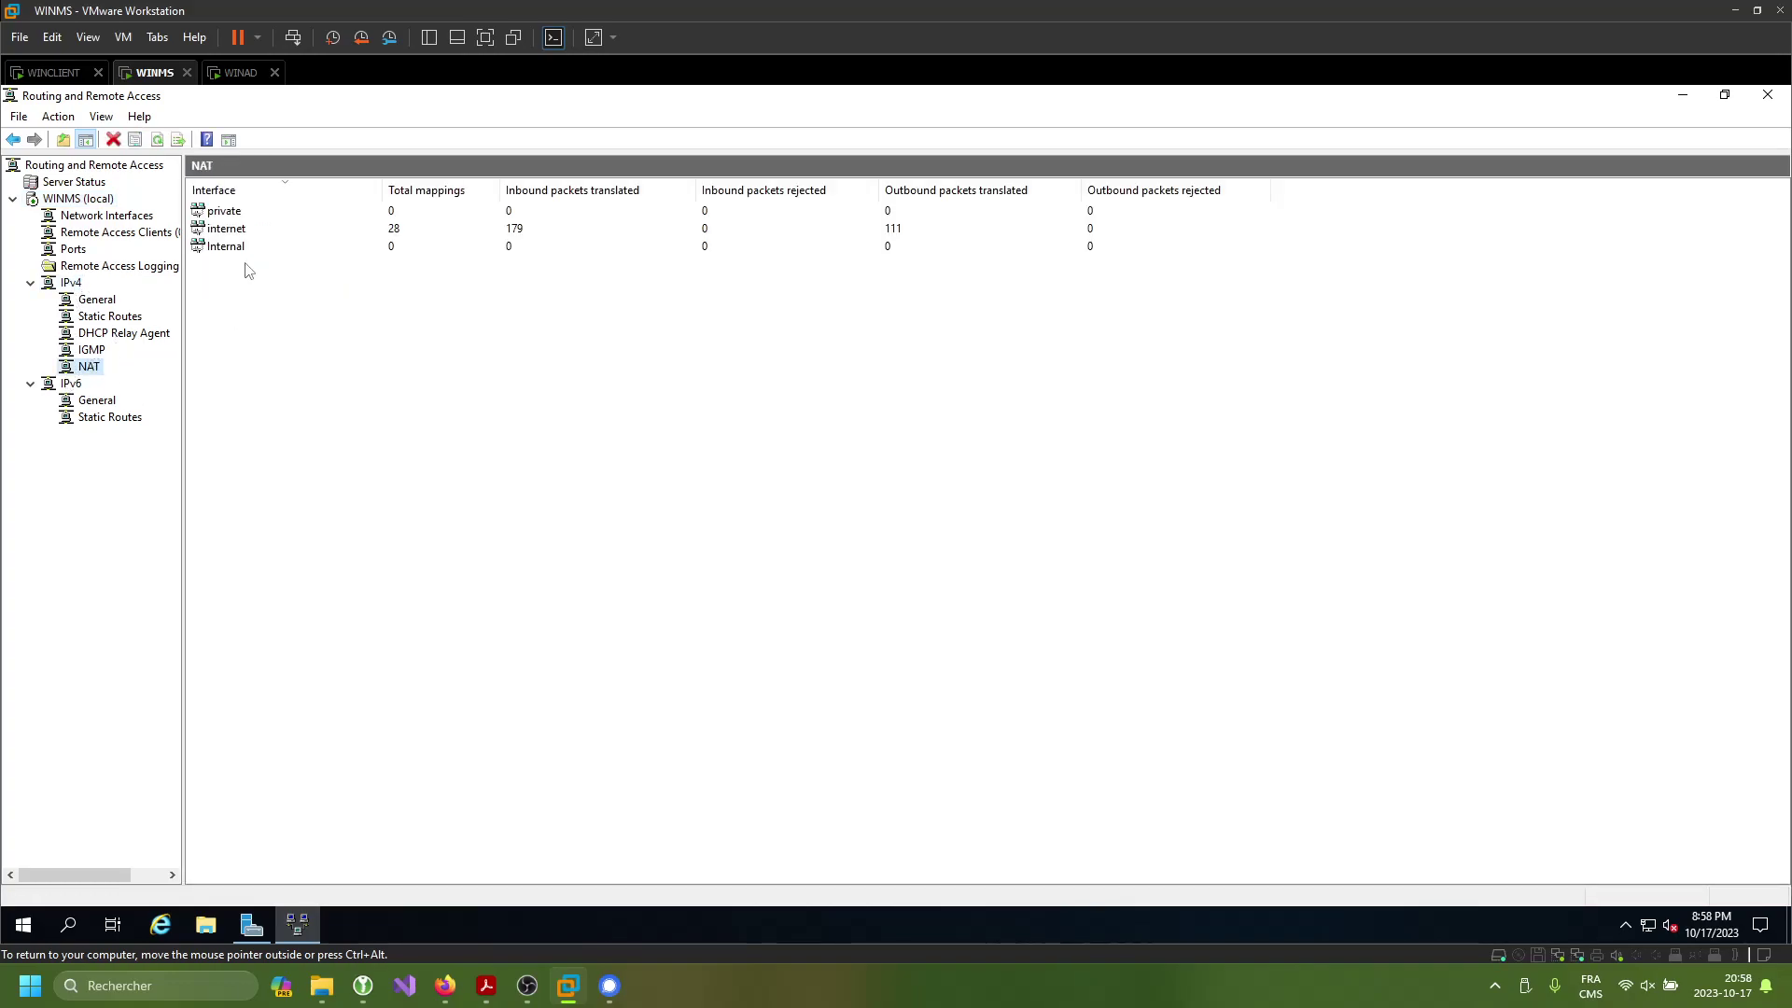
{"action": "right_click", "coordinate": [345, 229]}
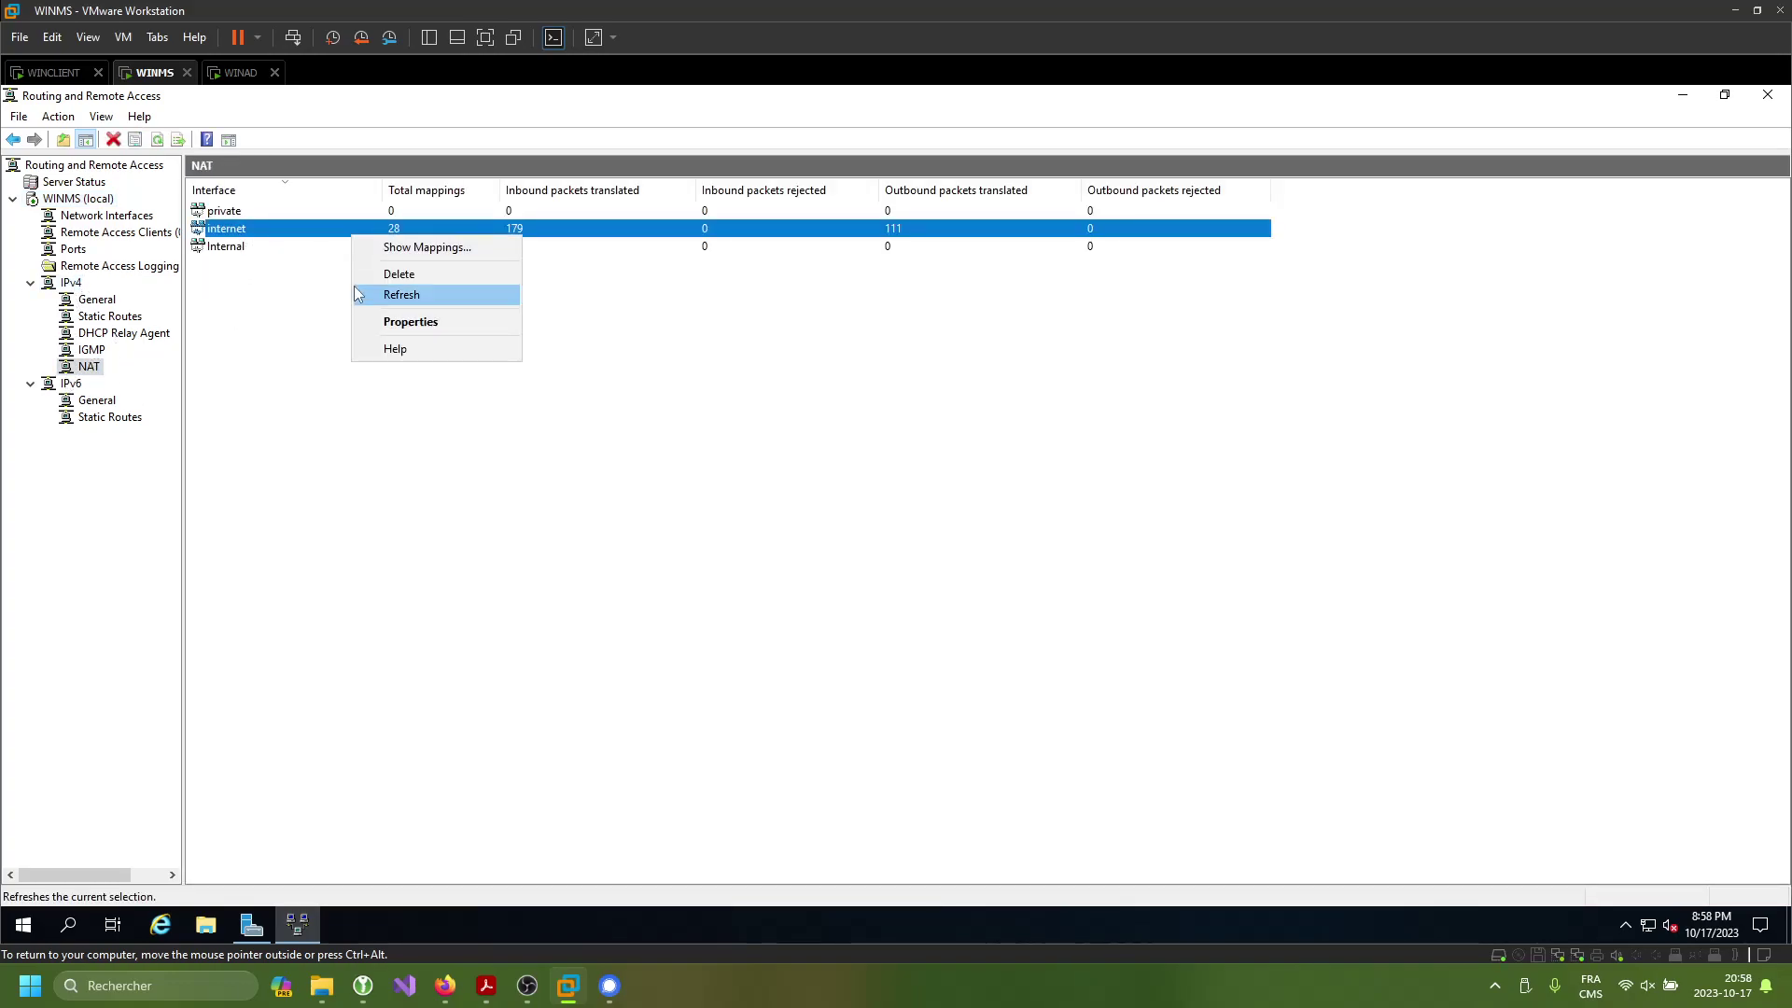
{"action": "left_click", "coordinate": [272, 480]}
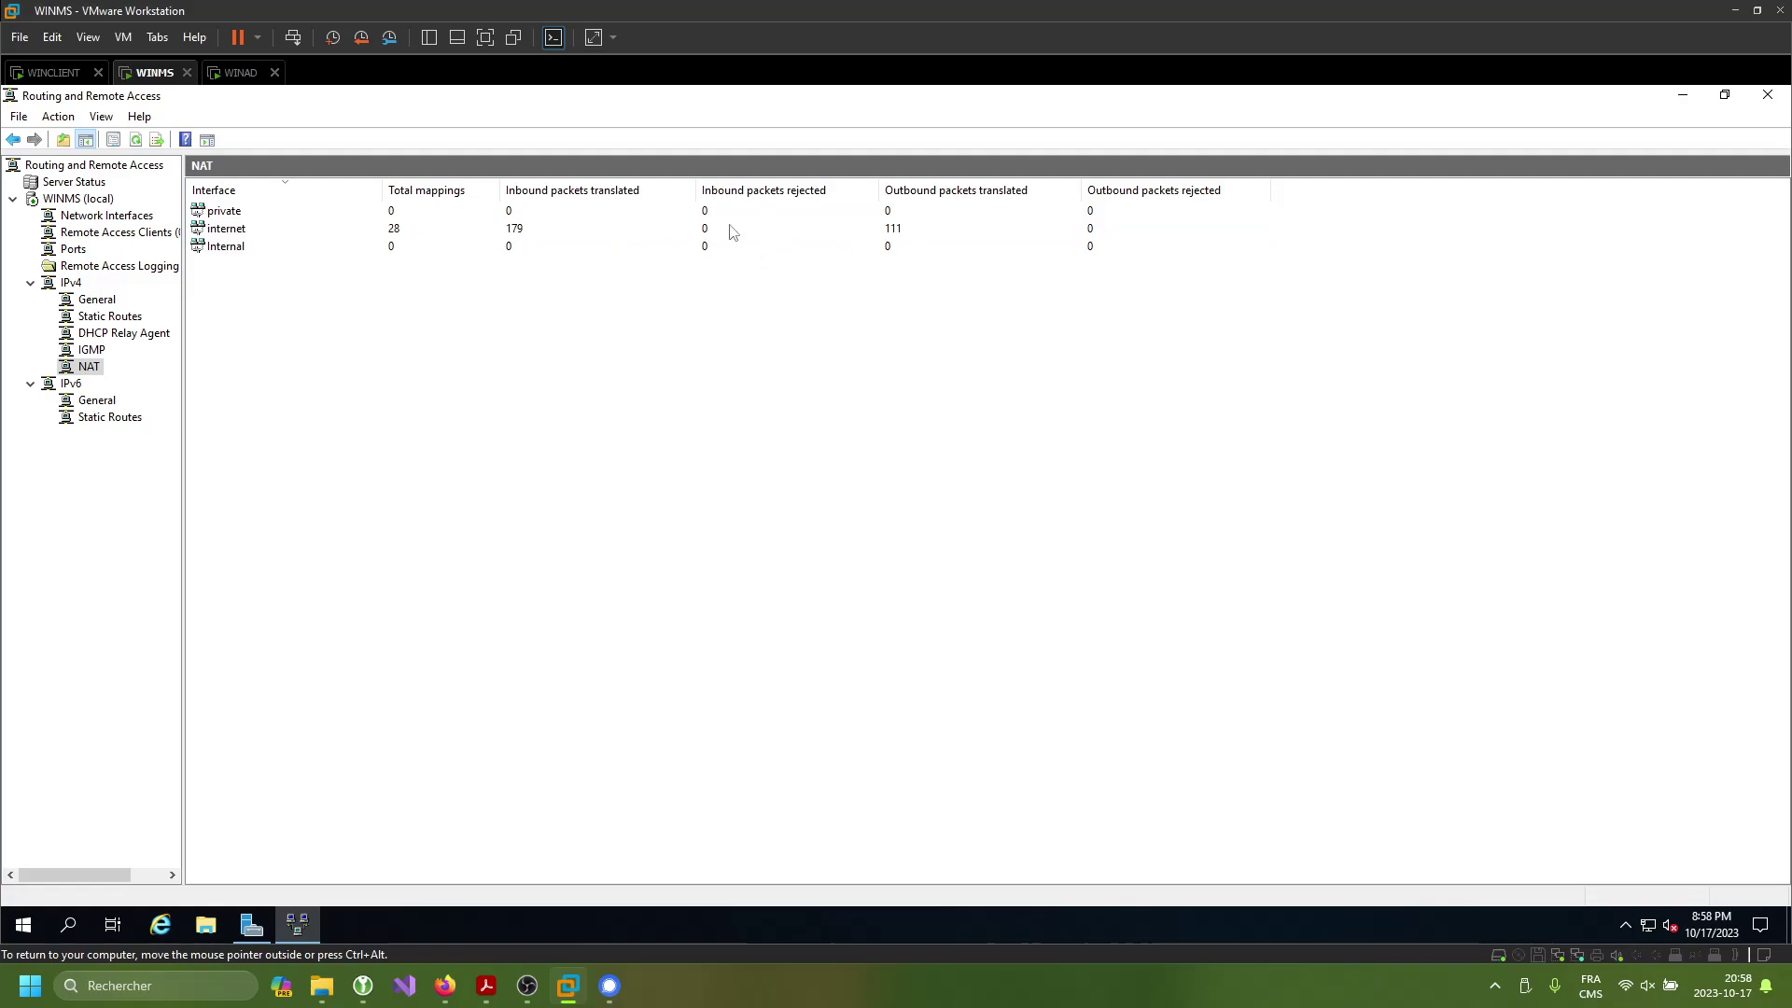
{"action": "left_click", "coordinate": [224, 230]}
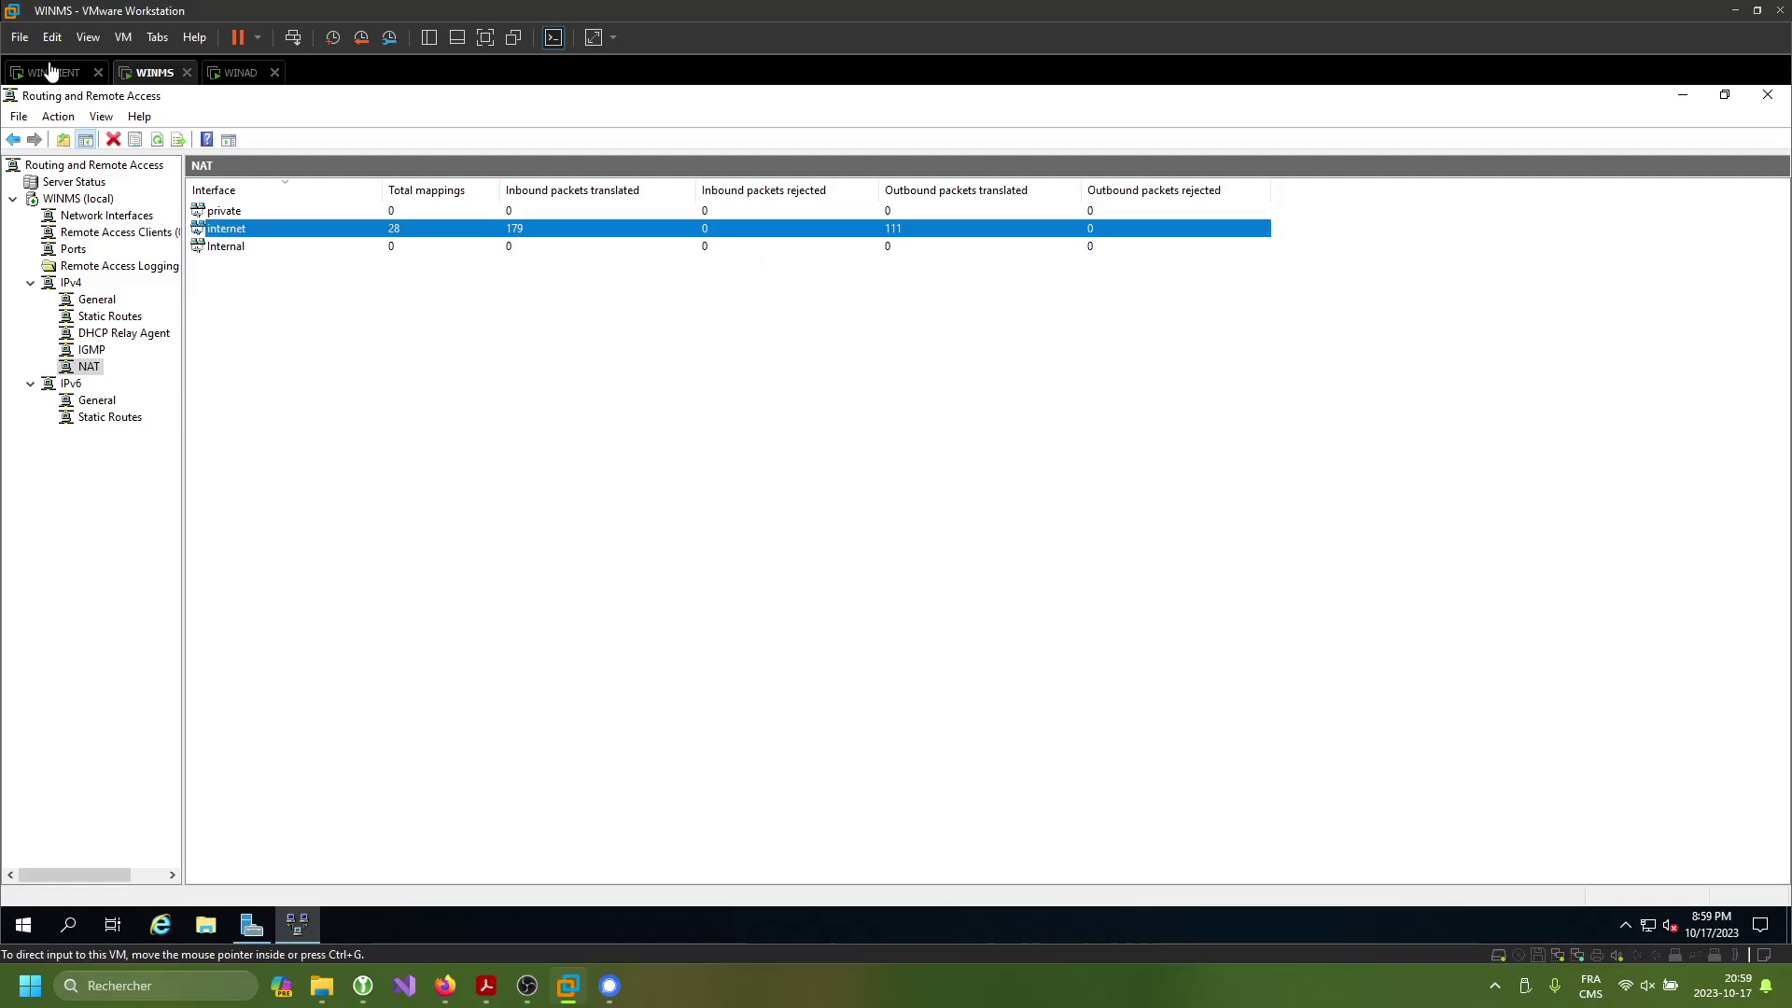
{"action": "left_click", "coordinate": [54, 71]}
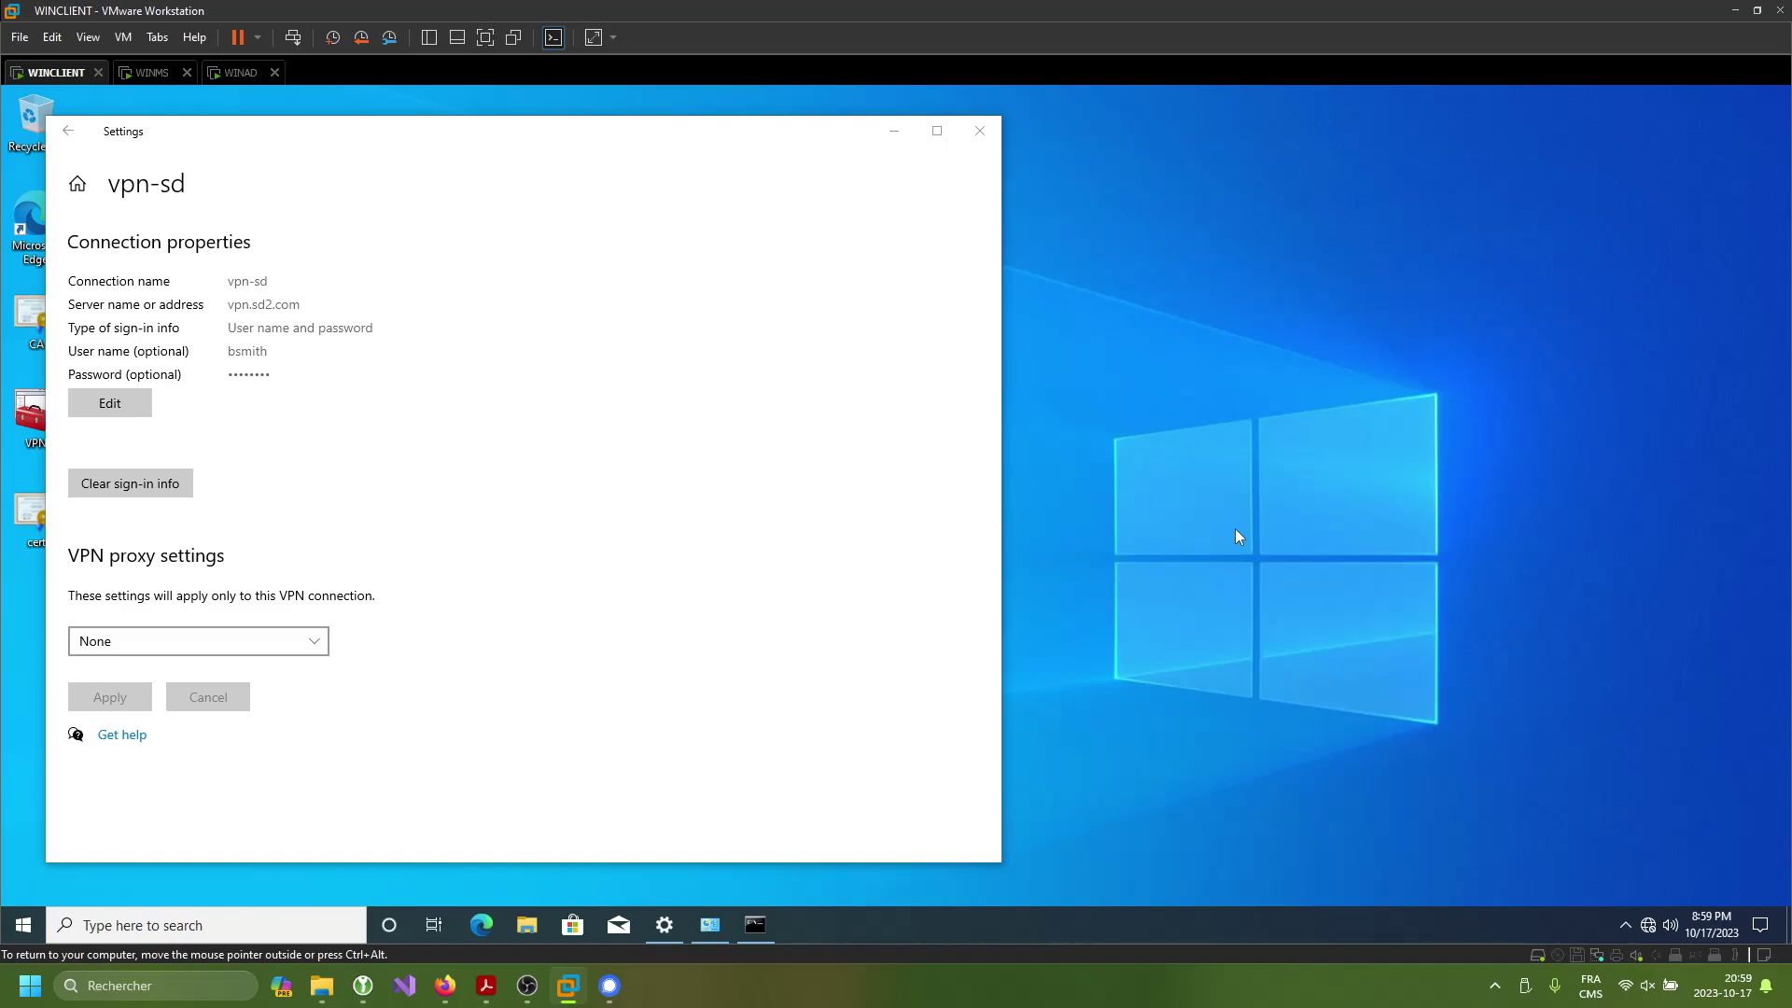
- In Command Prompt, ping winms and then winad, stopping each with Ctrl+C
{"action": "left_click", "coordinate": [757, 925]}
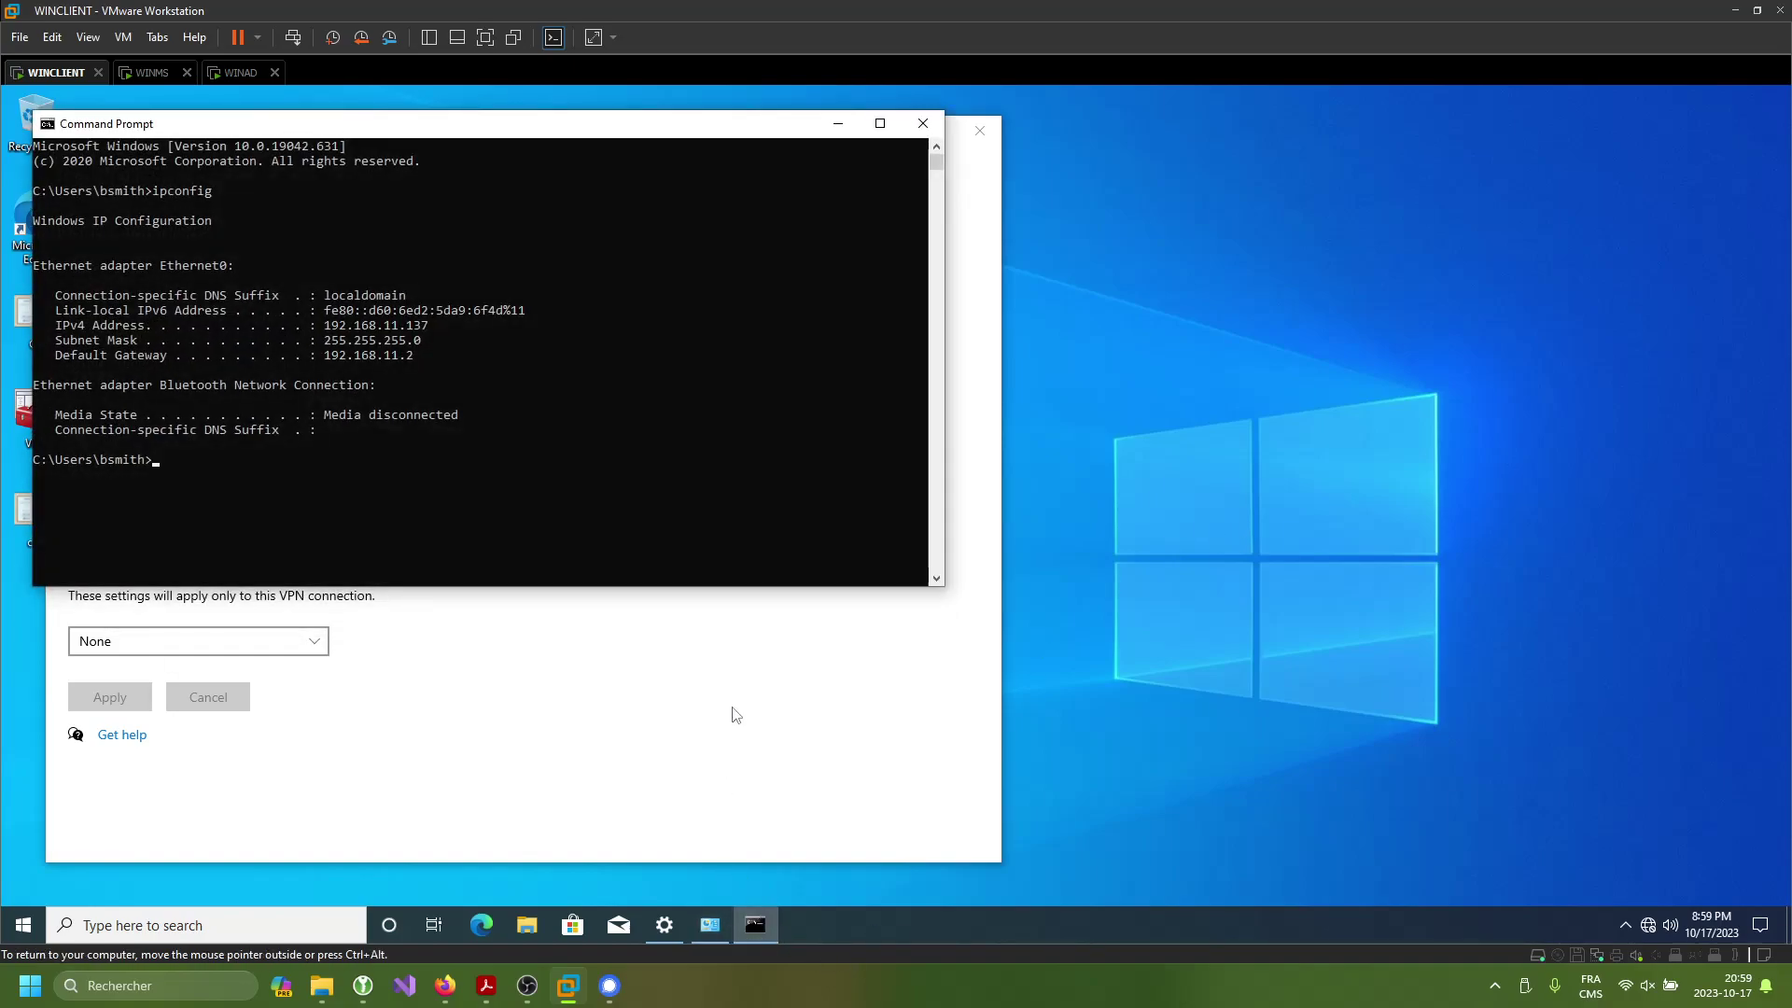
{"action": "left_click", "coordinate": [490, 500]}
{"action": "type", "text": "ping winms"}
{"action": "key", "text": "Return"}
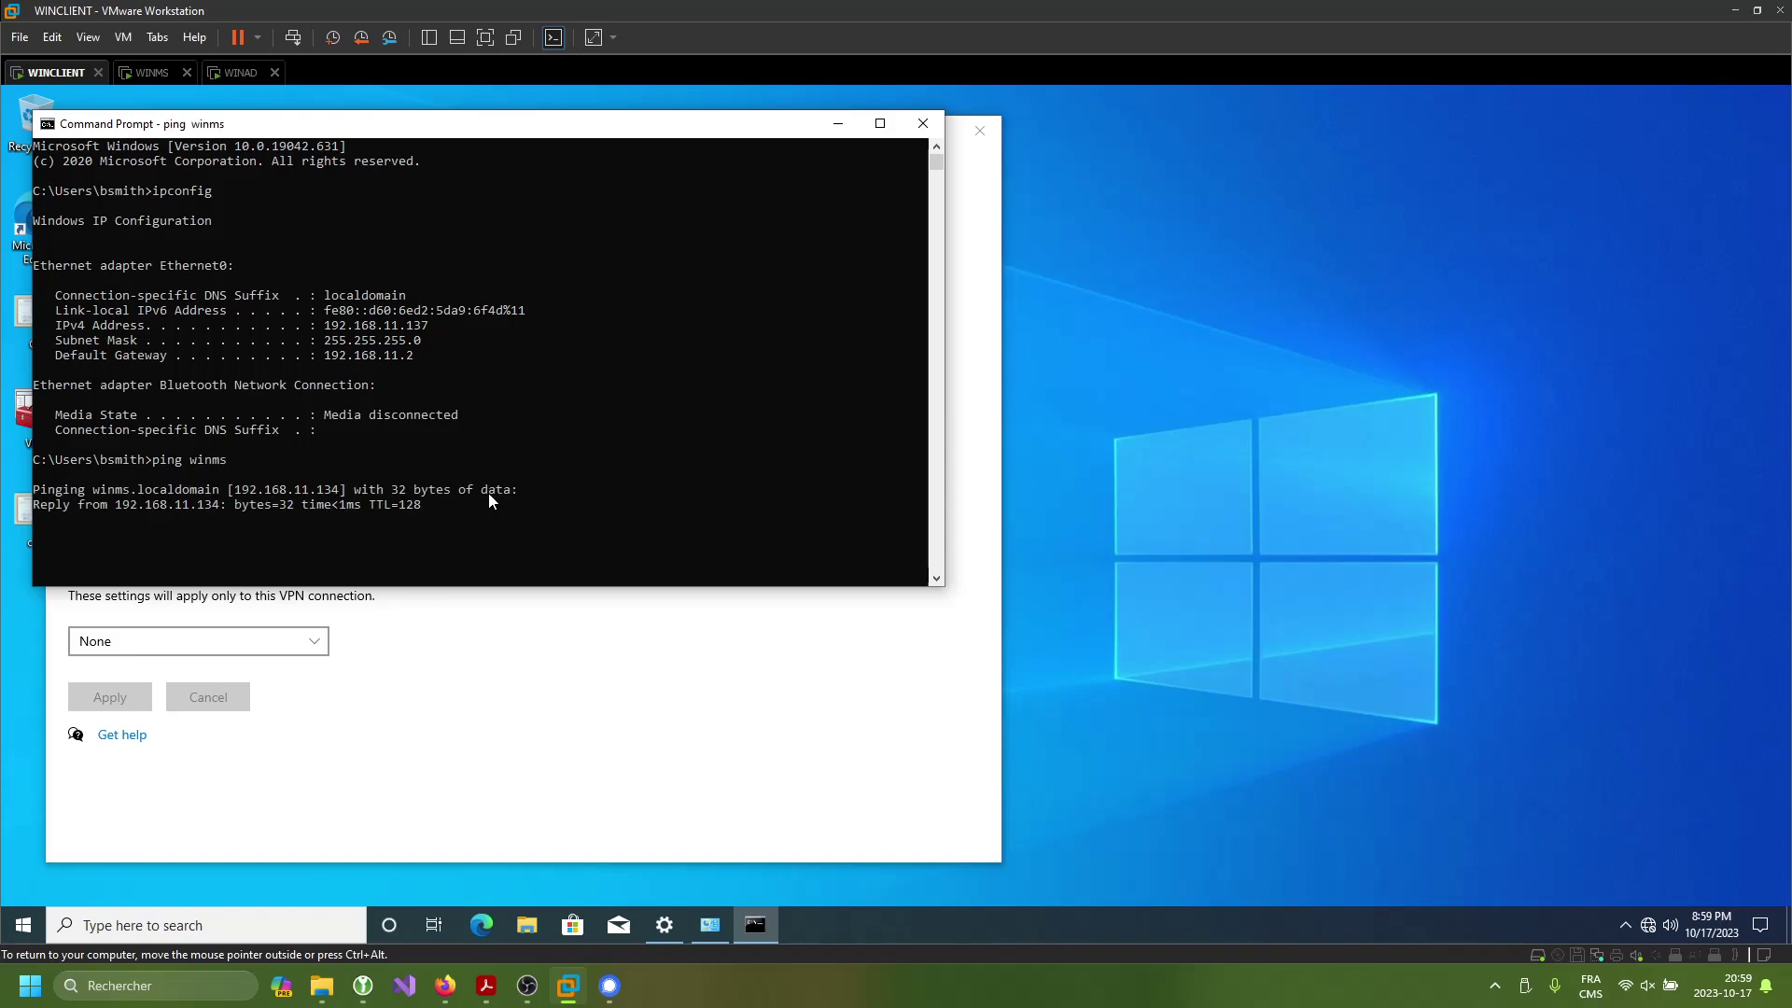
{"action": "key", "text": "ctrl+c"}
{"action": "type", "text": "ping win"}
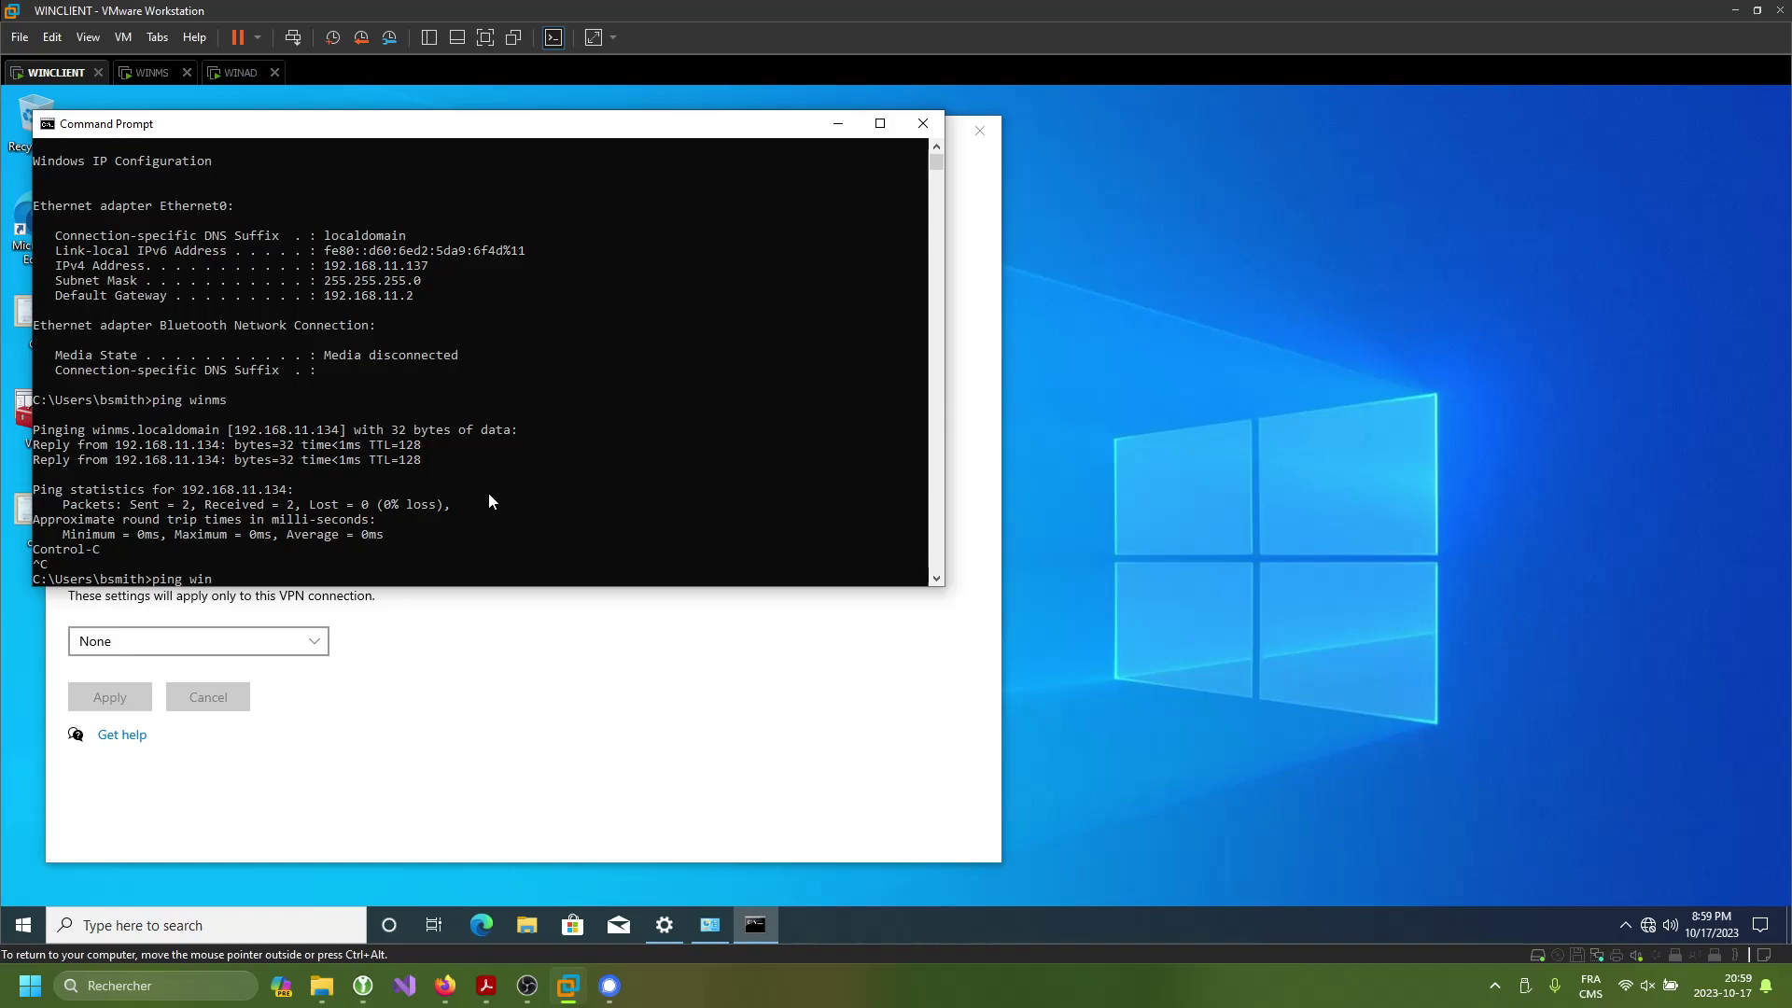
{"action": "type", "text": "ad"}
{"action": "key", "text": "Return"}
{"action": "key", "text": "ctrl+c"}
- Ping 8.8.8.8 and vpn.sd2.com, then close Command Prompt and minimize the vpn-sd settings window
{"action": "type", "text": "ping"}
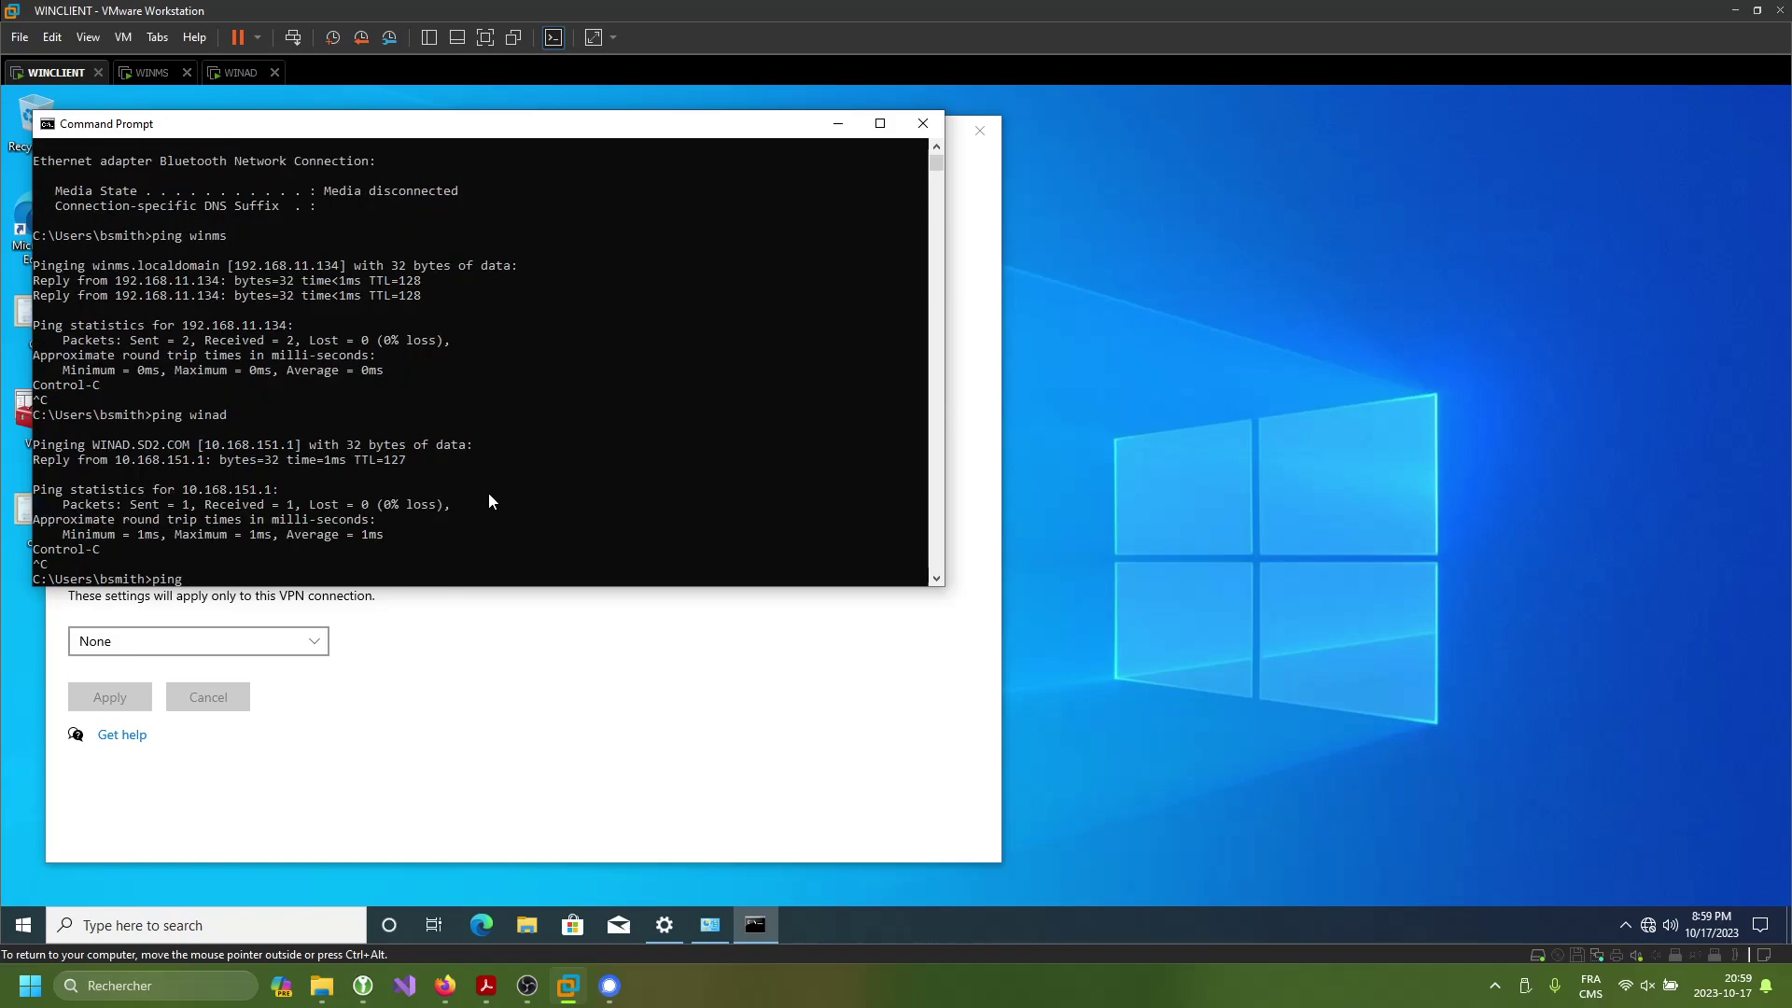
{"action": "type", "text": " wi8.8.8.8"}
{"action": "key", "text": "Return"}
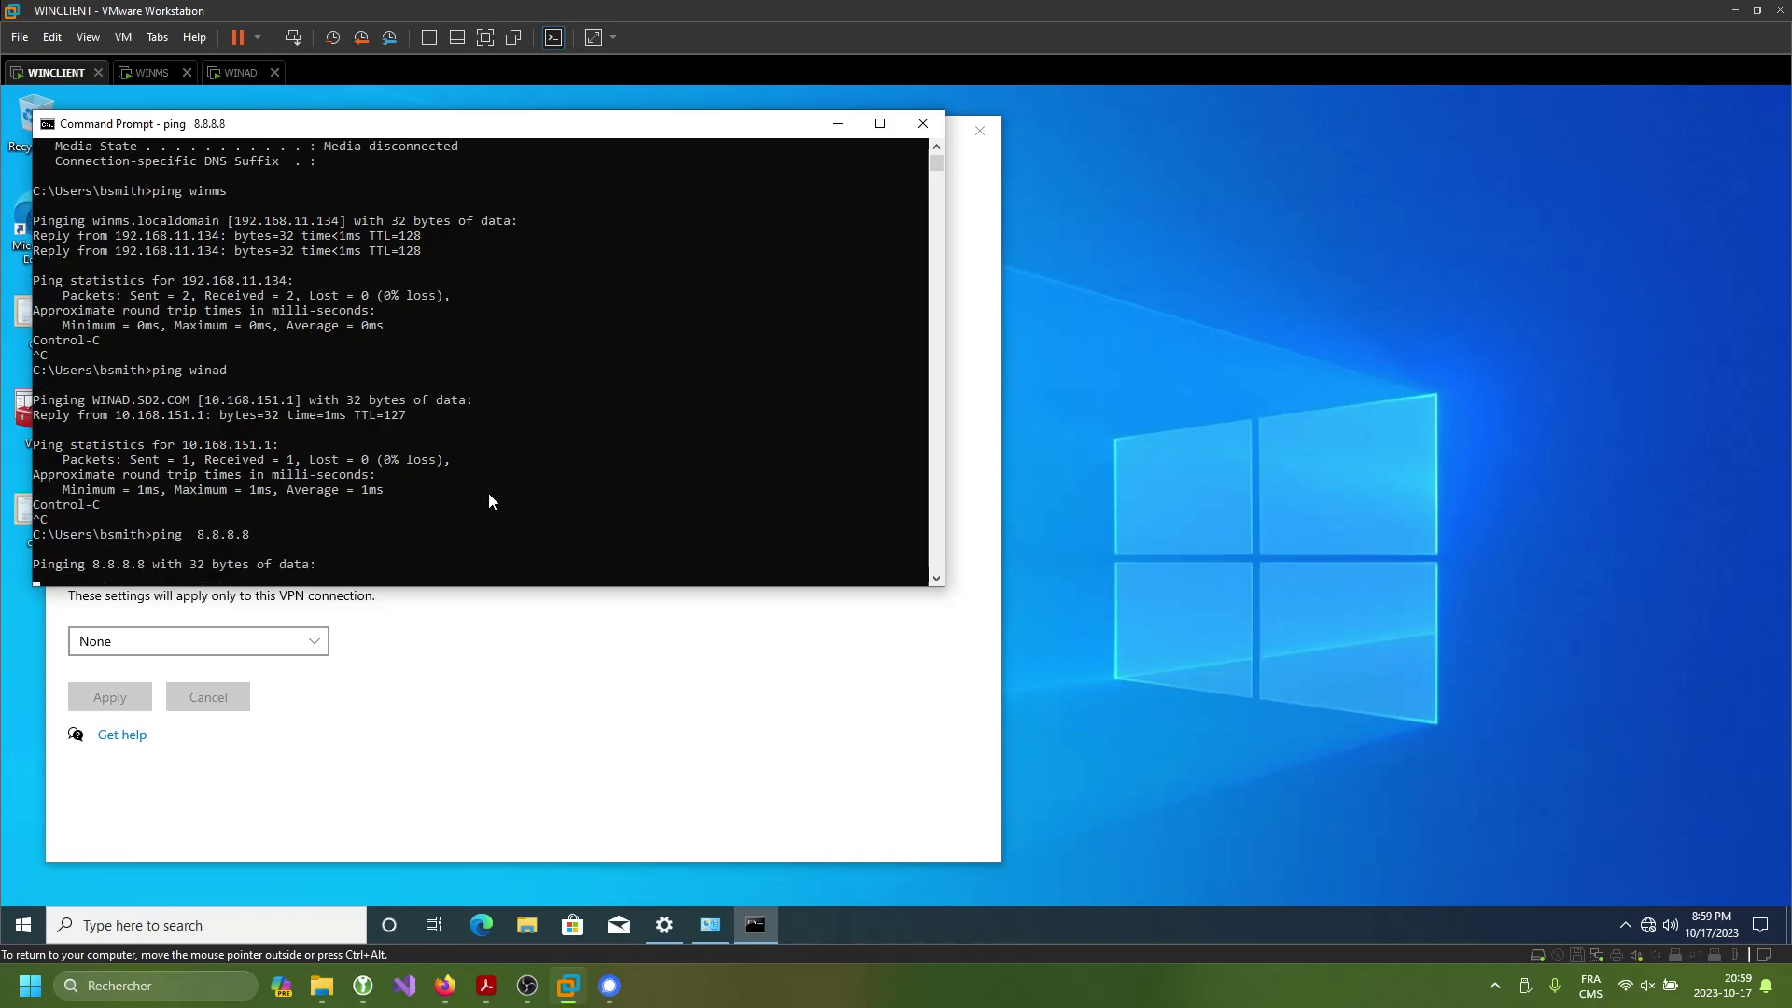
{"action": "key", "text": "ctrl+c"}
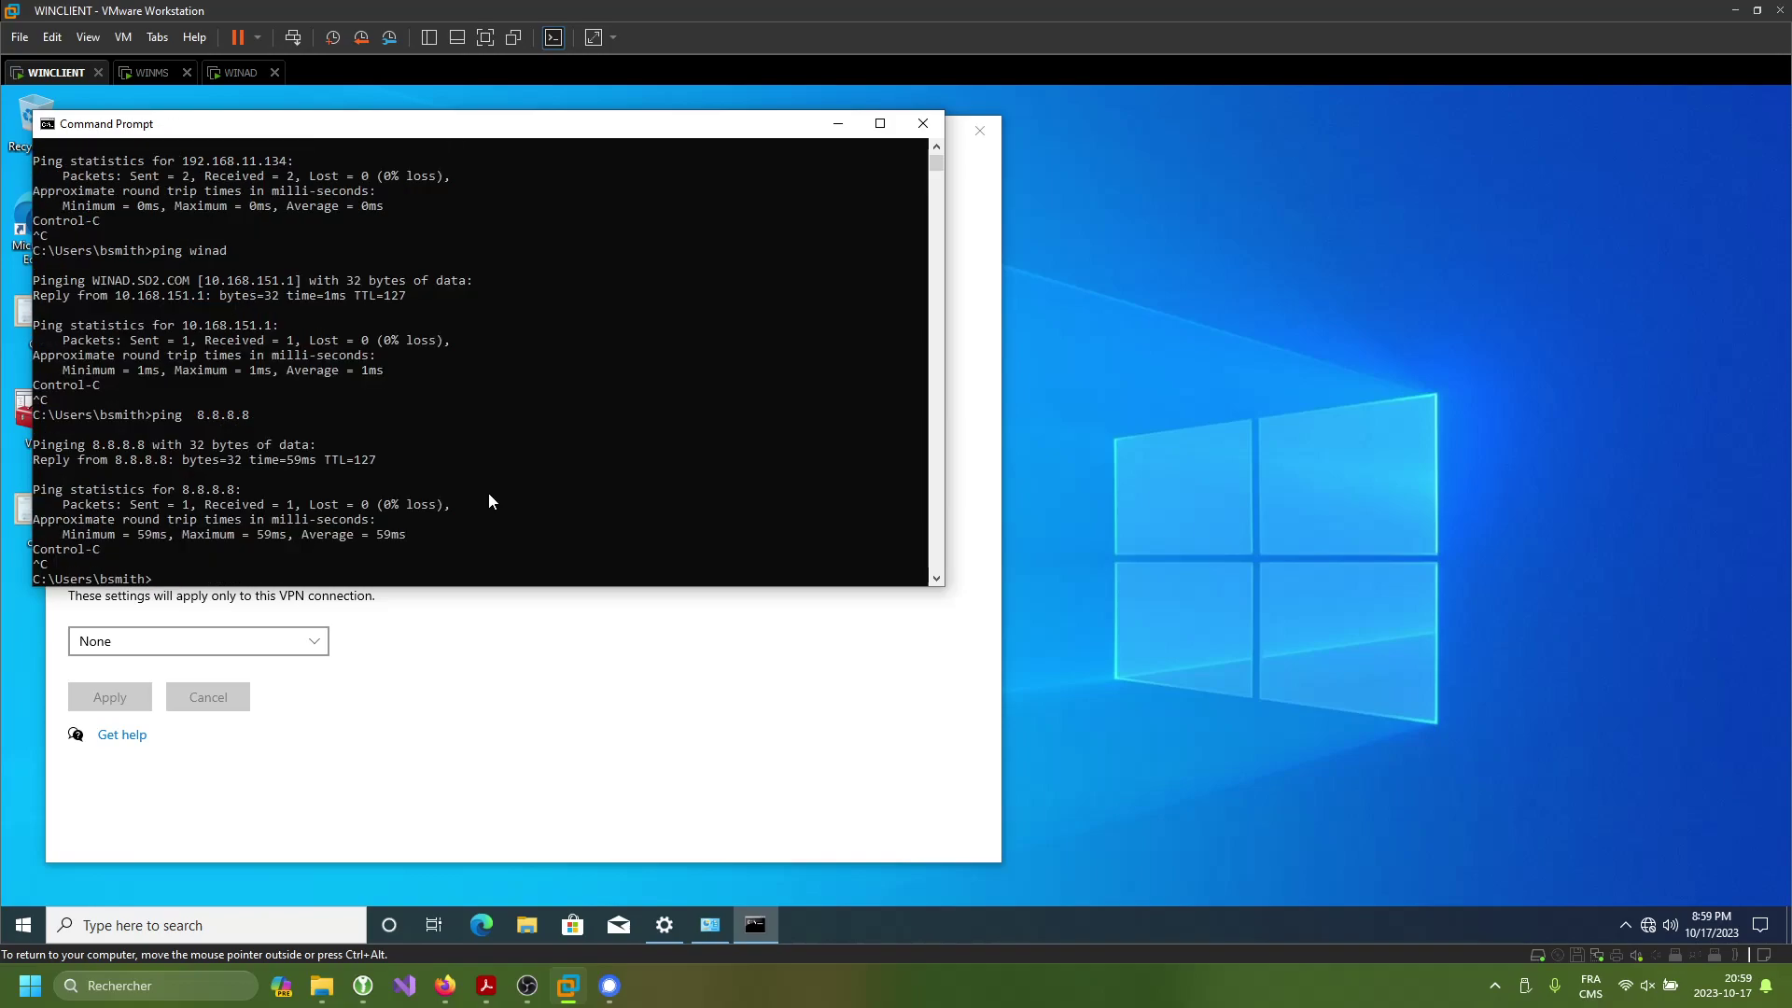
{"action": "type", "text": "ping vpn.sd2.com"}
{"action": "key", "text": "Return"}
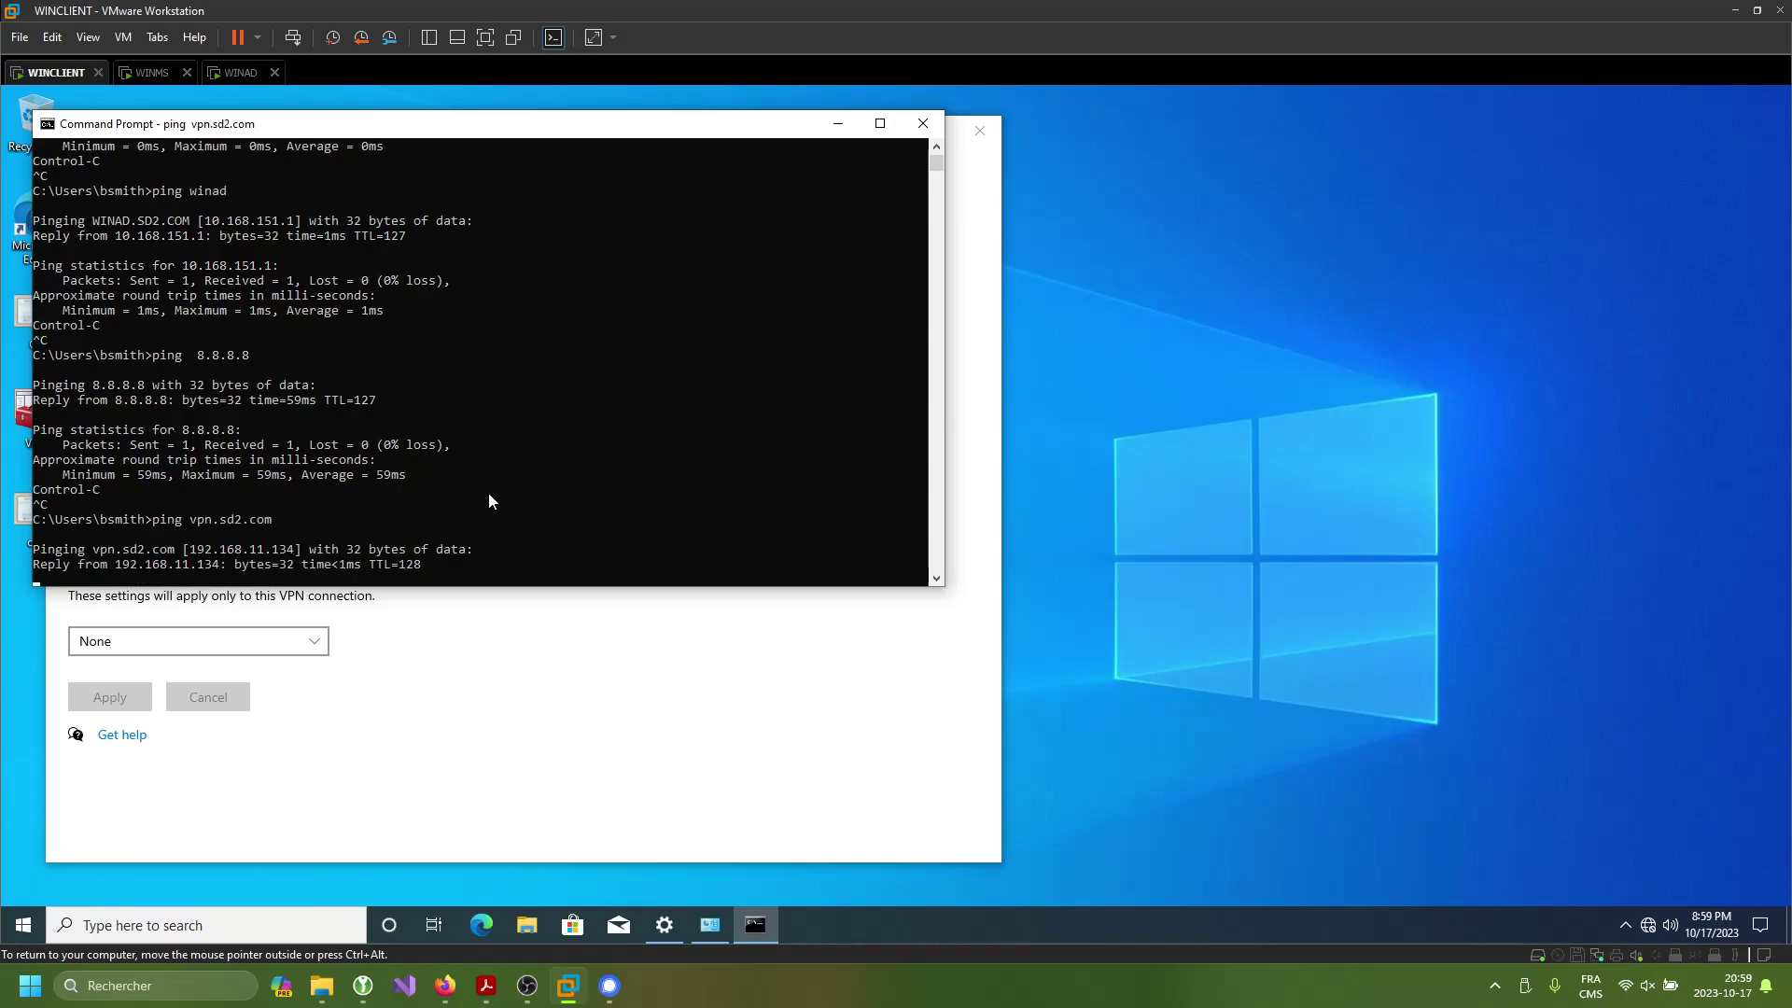
{"action": "key", "text": "ctrl+c"}
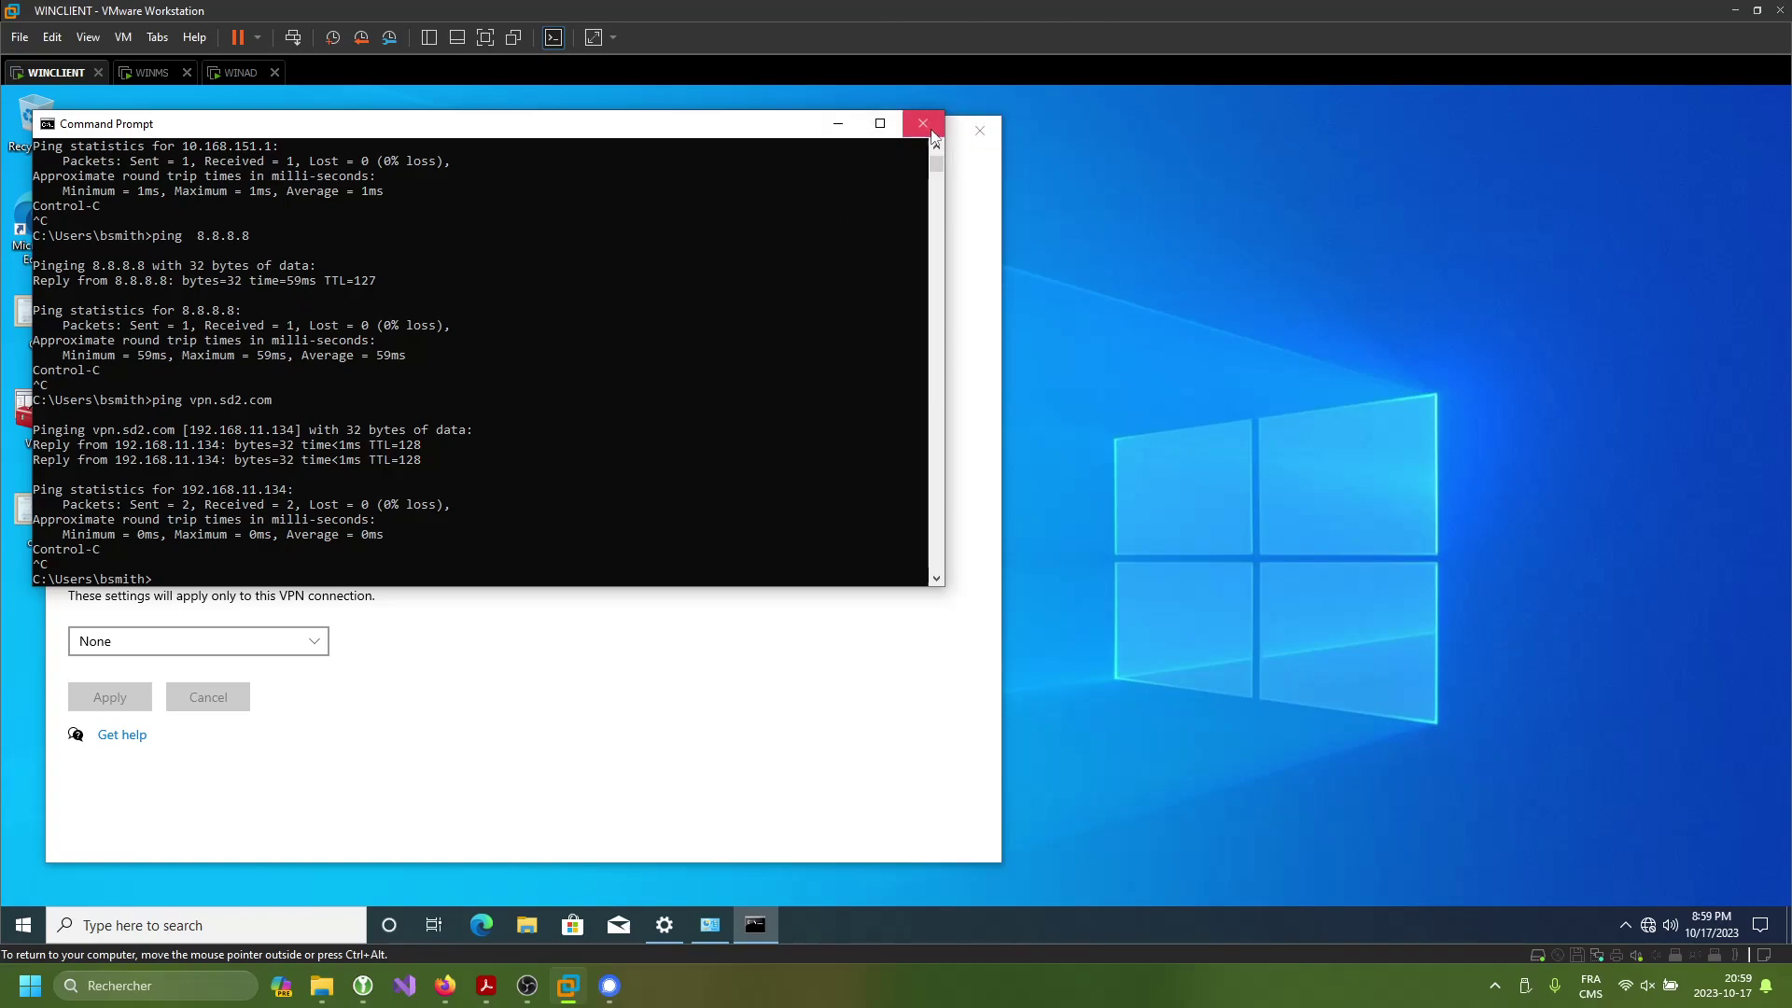
{"action": "left_click", "coordinate": [930, 135]}
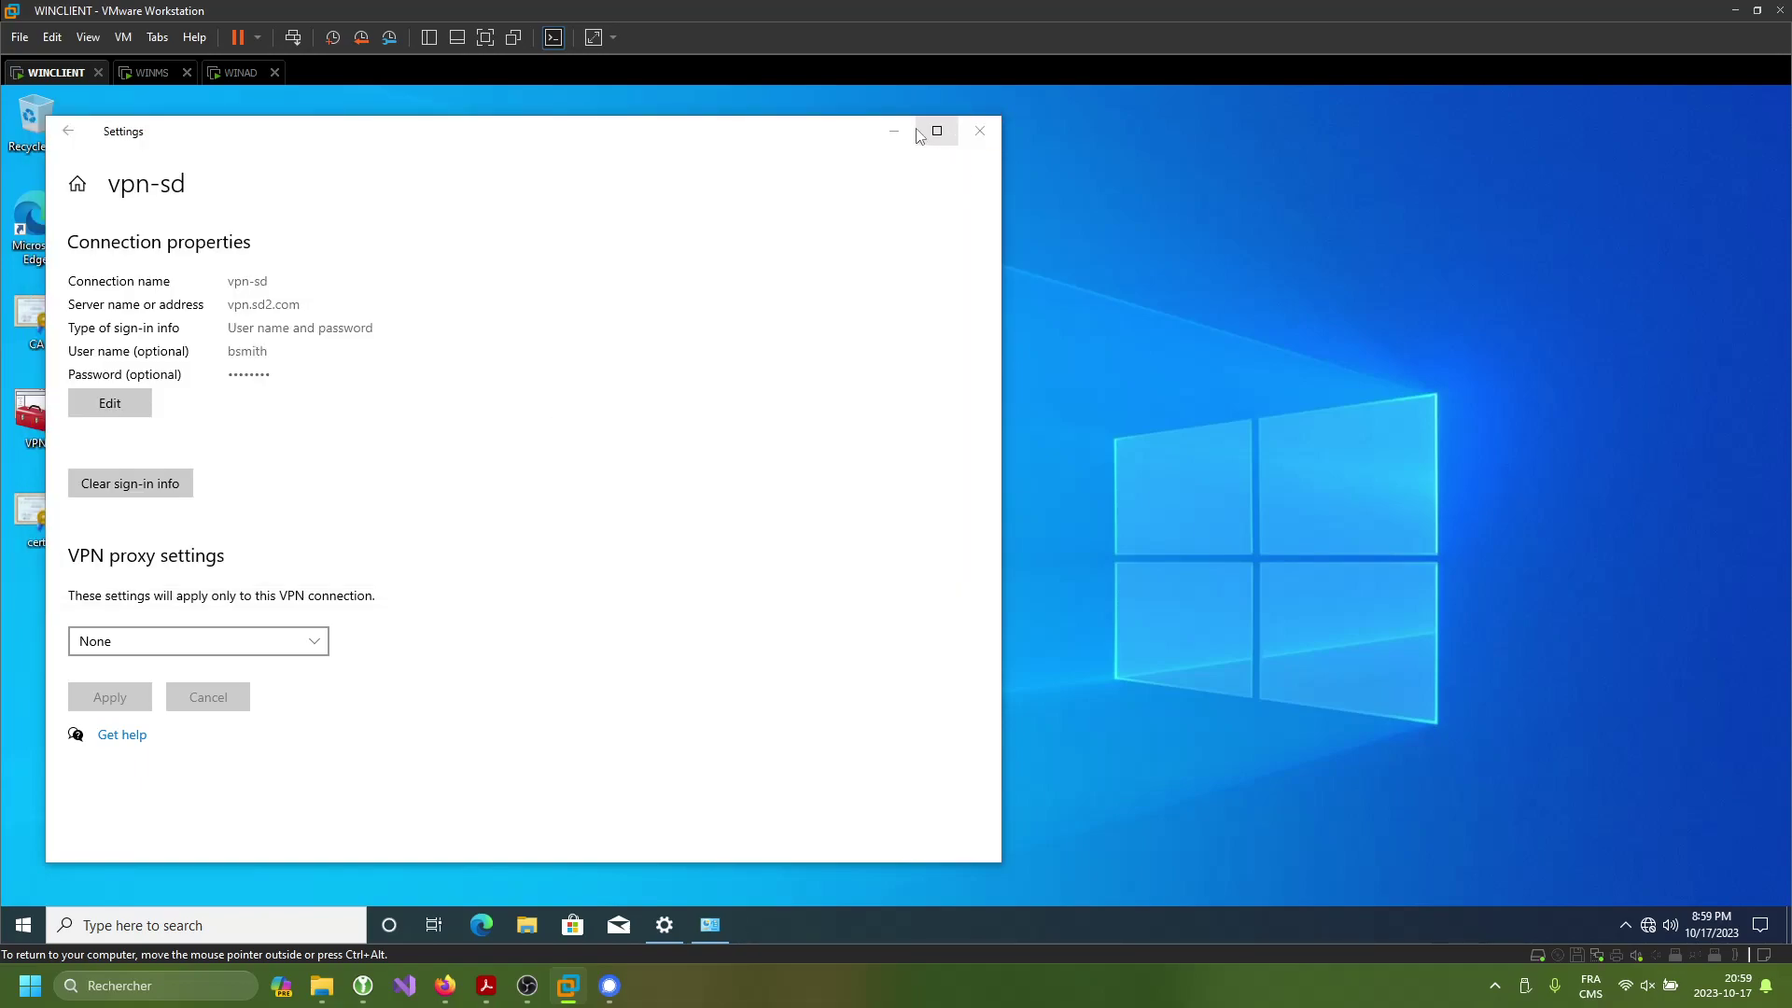
{"action": "left_click", "coordinate": [893, 130]}
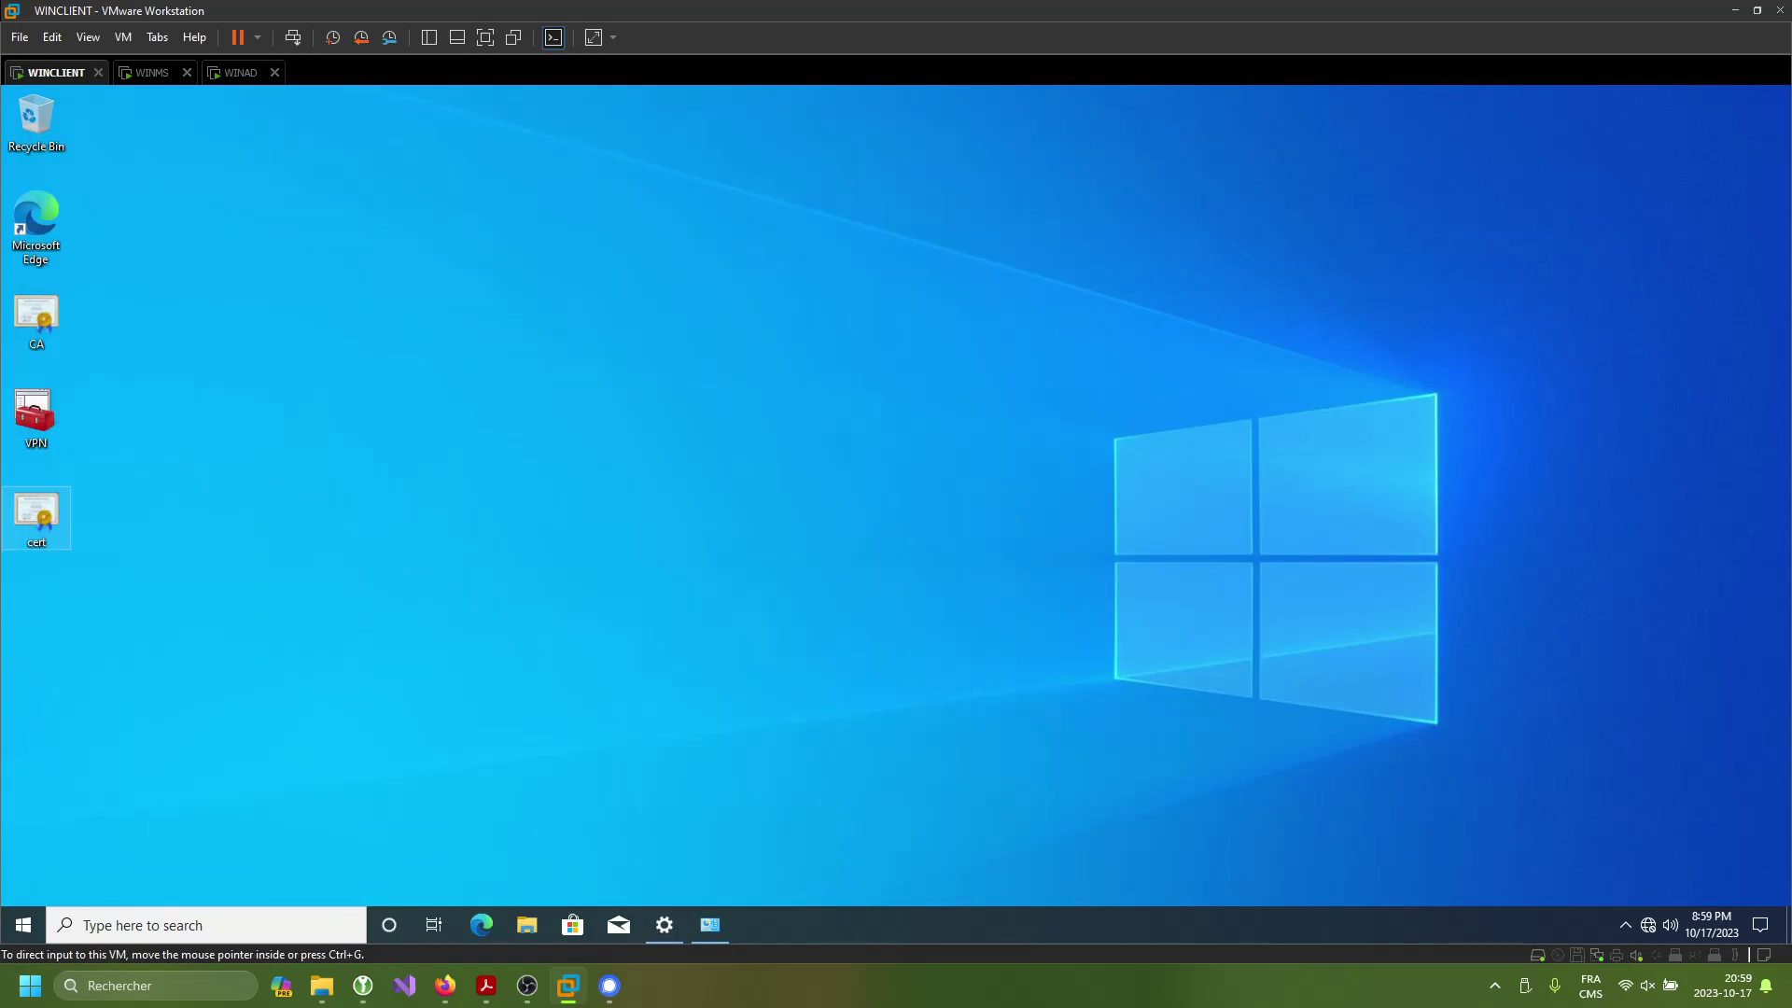